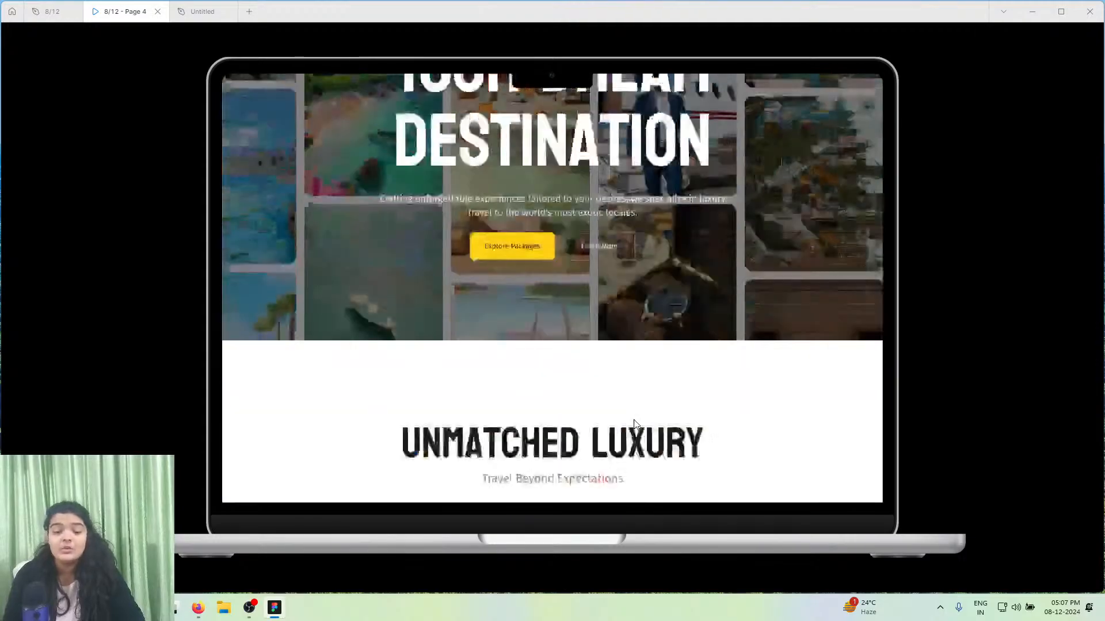
- Examine the travel website prototype's sections, from the hero image gallery through the Unmatched Luxury cards to the Join Us form and client testimonials
{"action": "scroll", "coordinate": [635, 424], "scroll_direction": "down", "scroll_amount": 5}
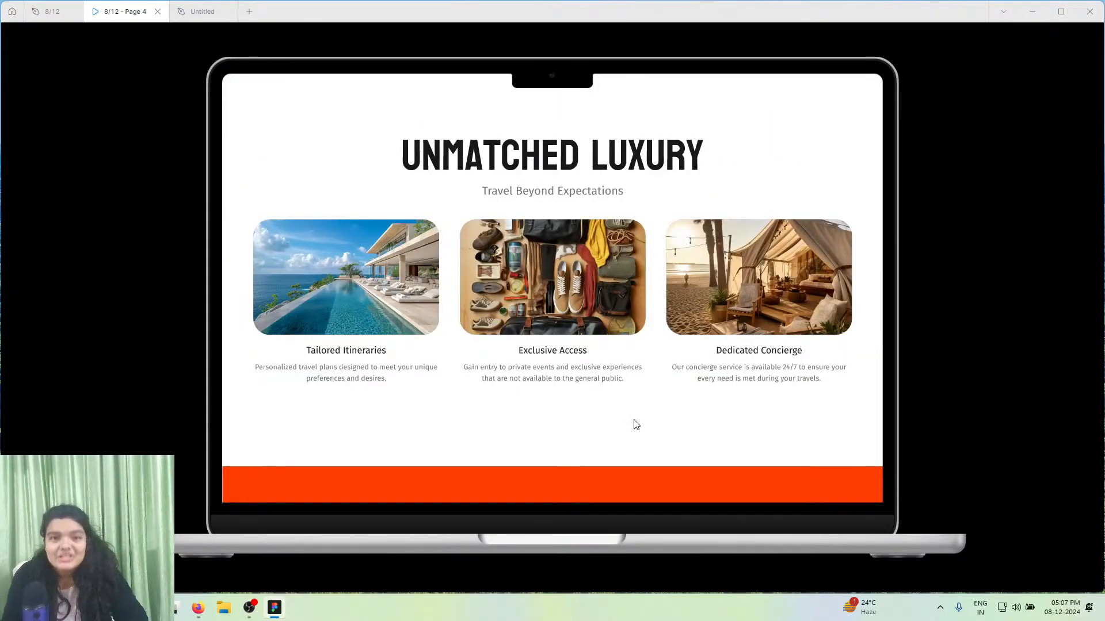
{"action": "scroll", "coordinate": [631, 426], "scroll_direction": "up", "scroll_amount": 2}
{"action": "scroll", "coordinate": [630, 444], "scroll_direction": "down", "scroll_amount": 1}
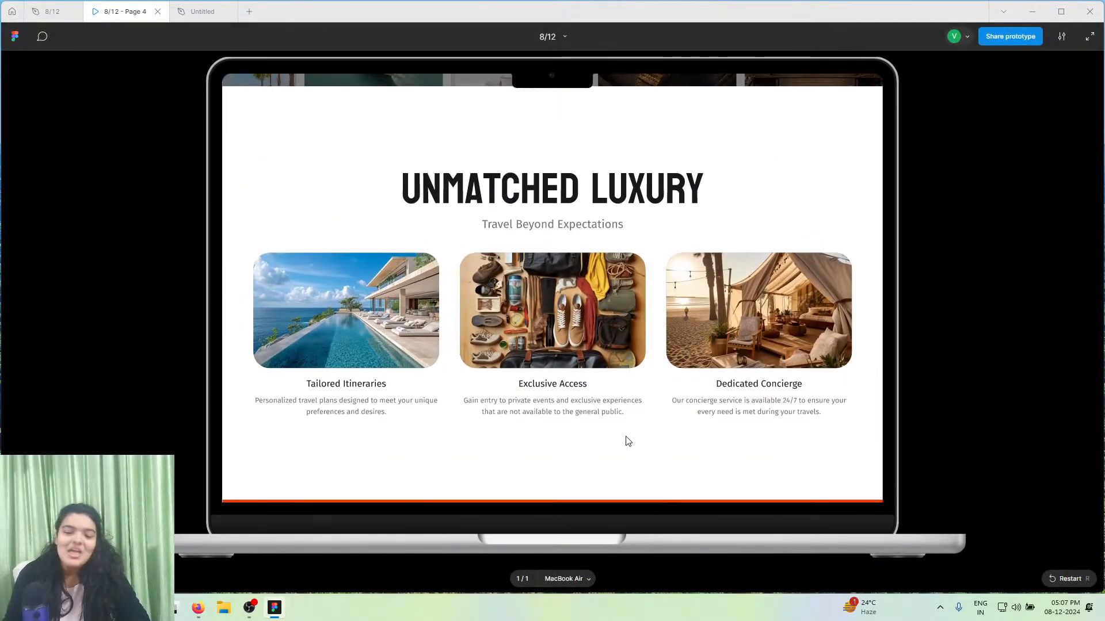
{"action": "scroll", "coordinate": [627, 427], "scroll_direction": "up", "scroll_amount": 8}
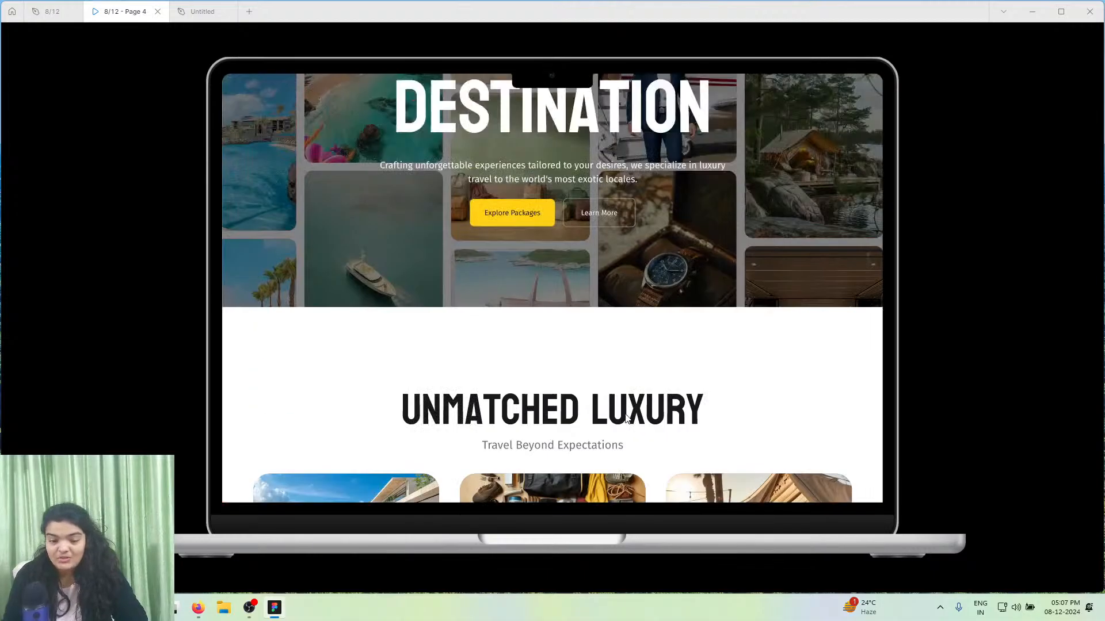
{"action": "scroll", "coordinate": [518, 234], "scroll_direction": "down", "scroll_amount": 8}
{"action": "scroll", "coordinate": [522, 245], "scroll_direction": "down", "scroll_amount": 2}
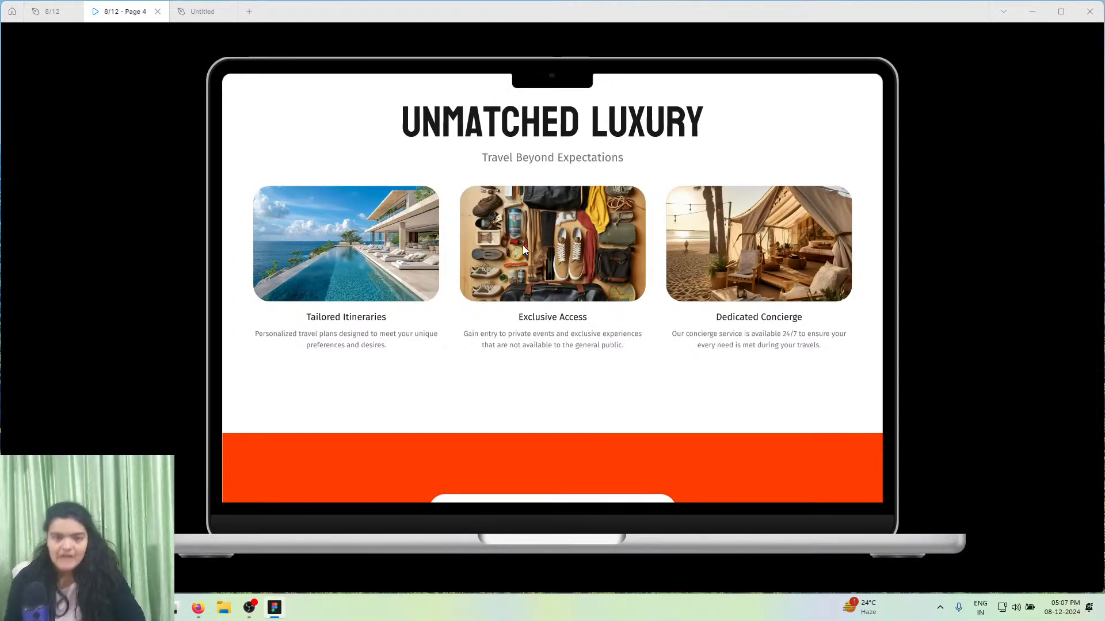
{"action": "scroll", "coordinate": [645, 138], "scroll_direction": "down", "scroll_amount": 2}
{"action": "scroll", "coordinate": [646, 138], "scroll_direction": "down", "scroll_amount": 5}
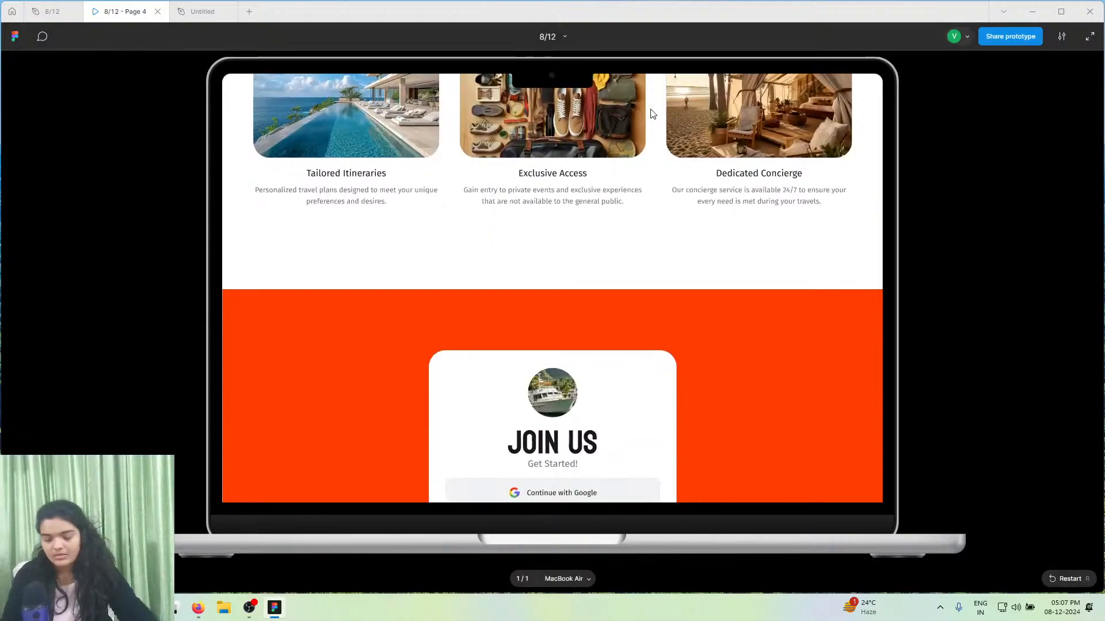
{"action": "scroll", "coordinate": [593, 86], "scroll_direction": "down", "scroll_amount": 7}
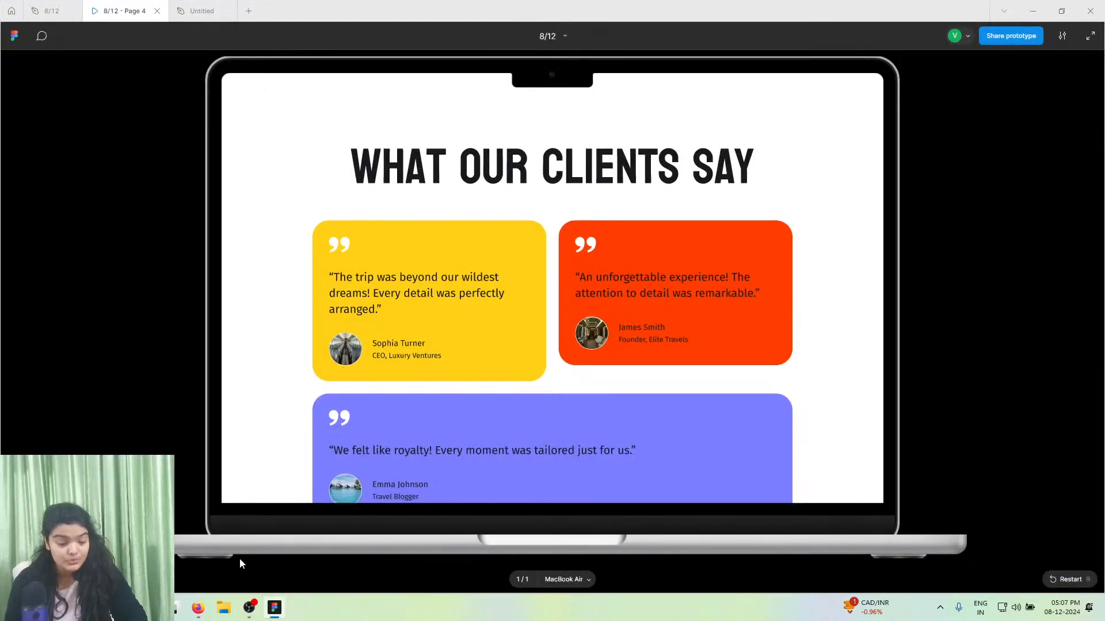
- Switch to Firefox, close the figma.com exit page, show the Figma Downloads page, and return to Figma
{"action": "left_click", "coordinate": [198, 609]}
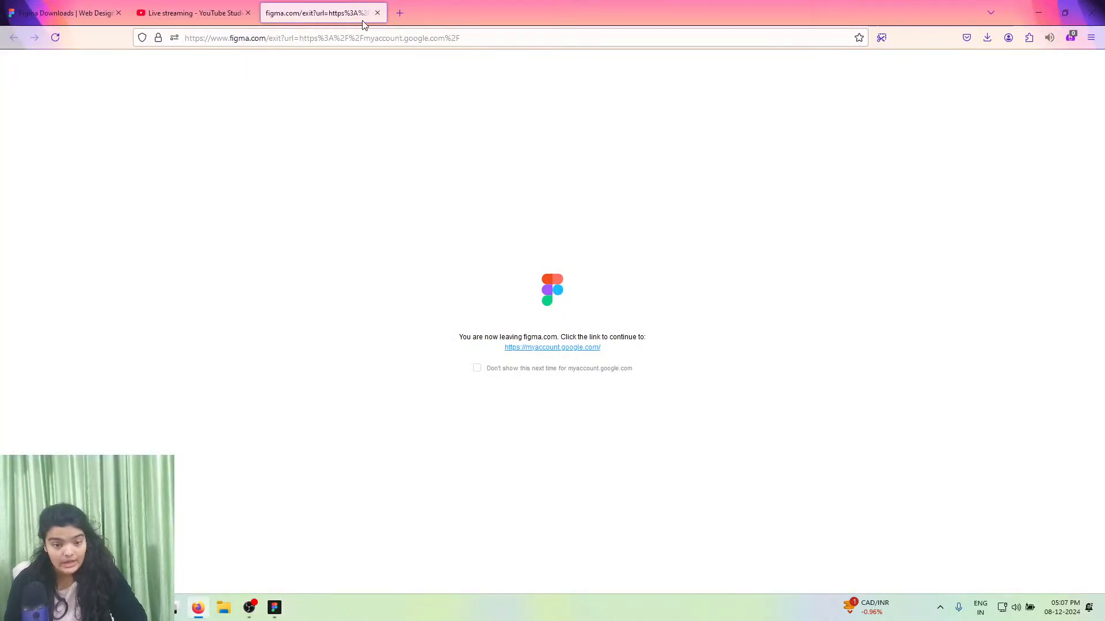
{"action": "left_click", "coordinate": [377, 13]}
{"action": "left_click", "coordinate": [17, 11]}
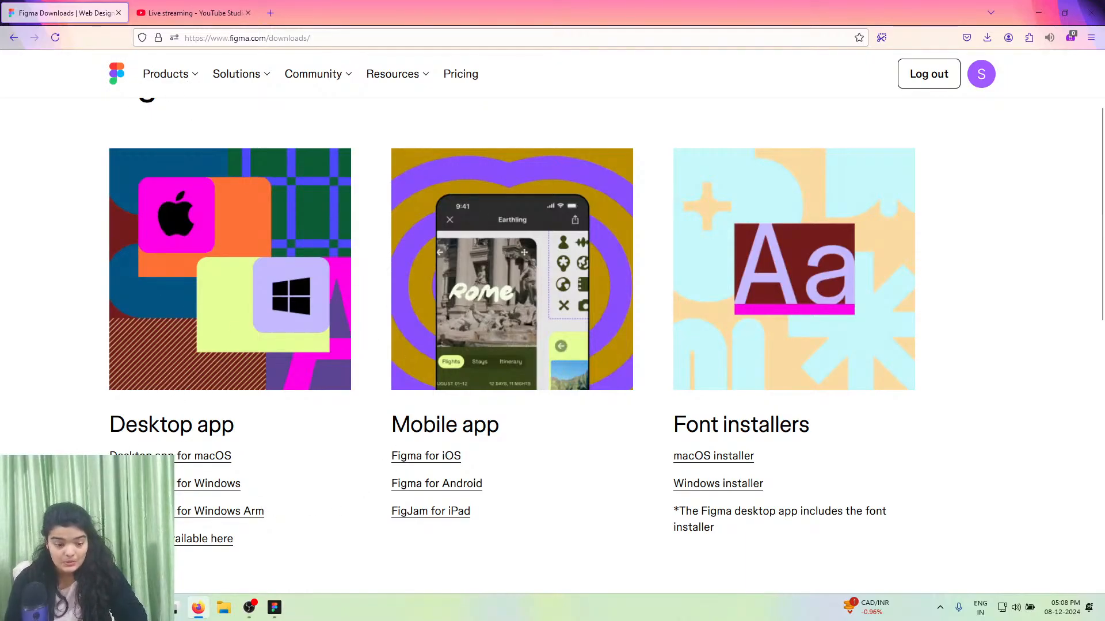
{"action": "left_click", "coordinate": [275, 607]}
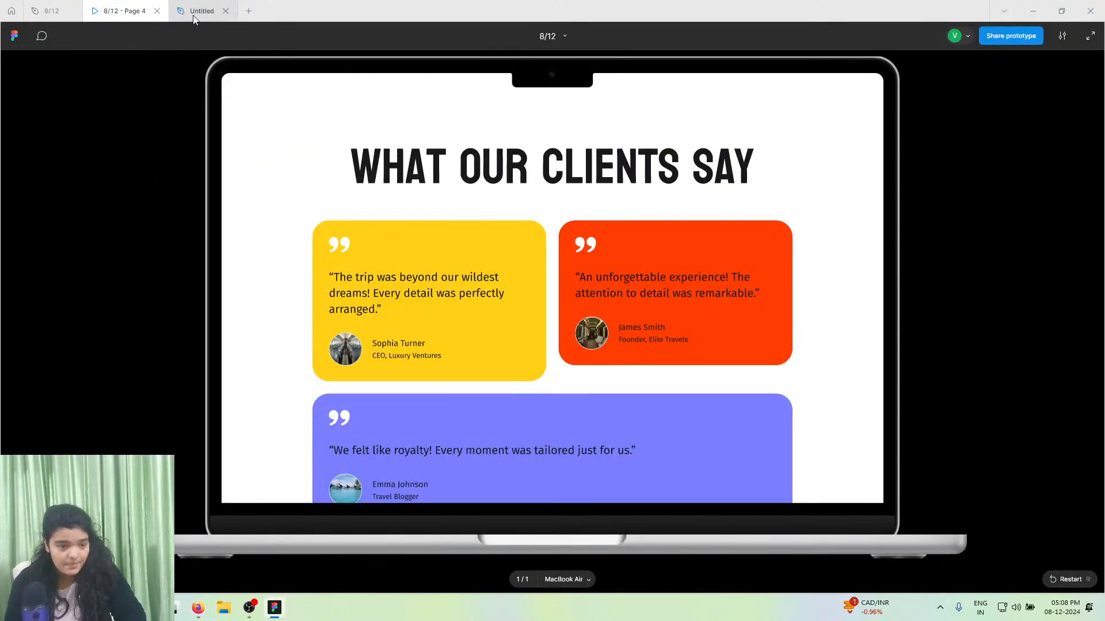
{"action": "left_click", "coordinate": [248, 11]}
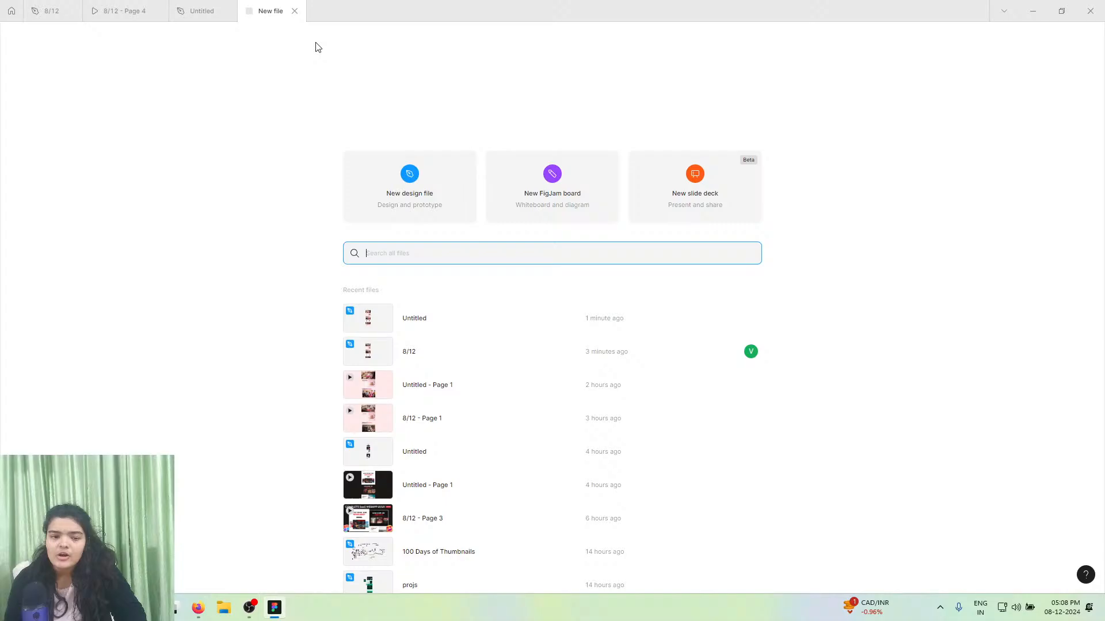
{"action": "left_click", "coordinate": [423, 178]}
{"action": "left_click", "coordinate": [294, 11]}
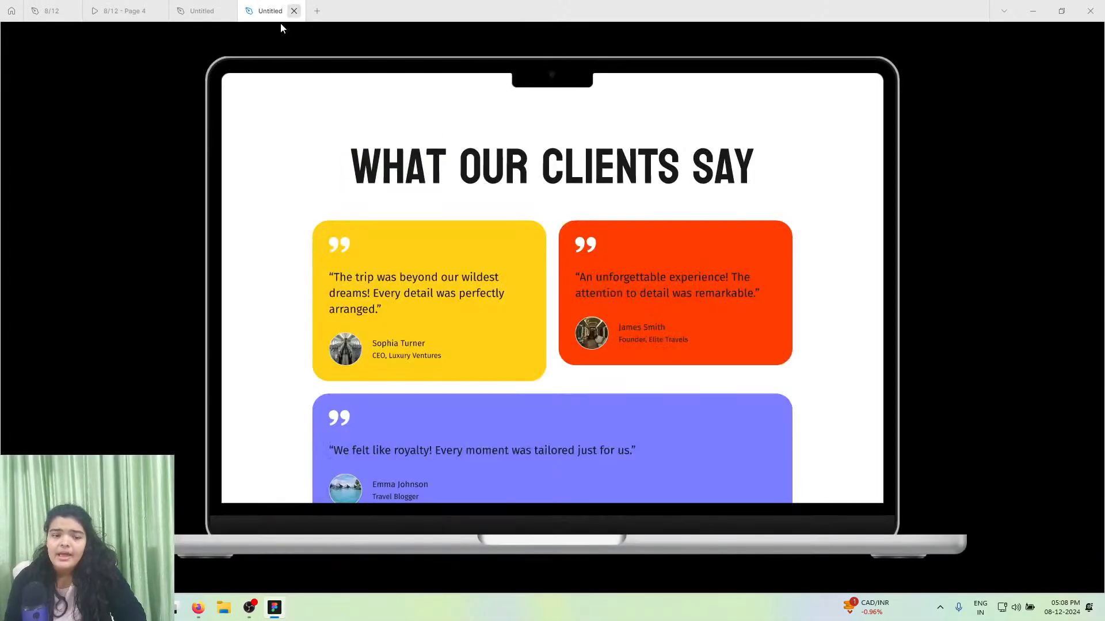
- Open the Untitled draft and show its list of pages and layers
{"action": "left_click", "coordinate": [210, 12]}
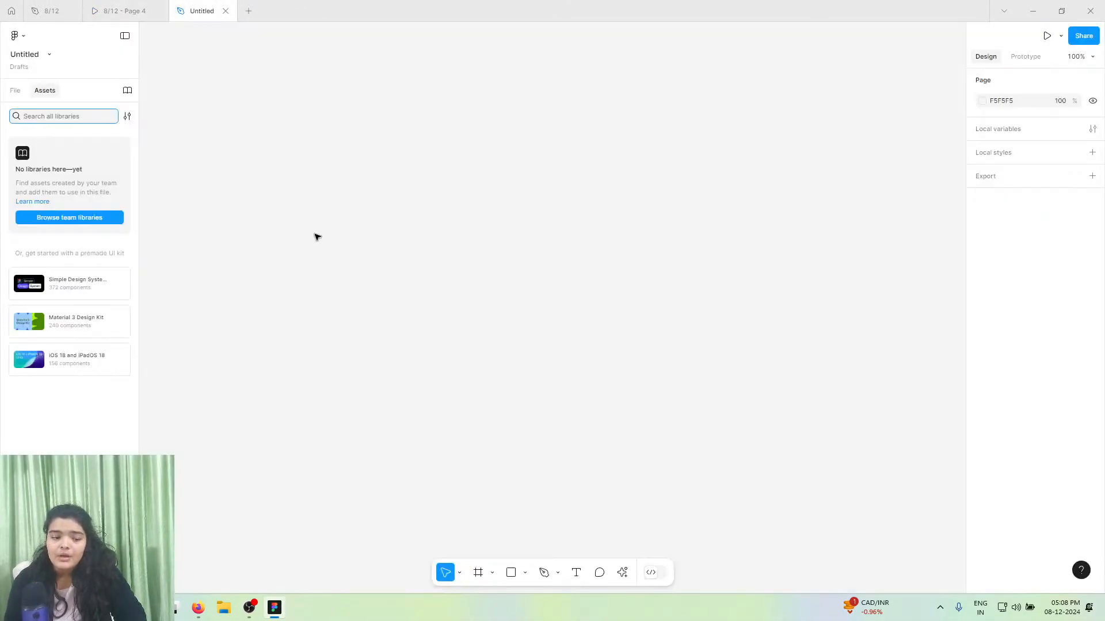
{"action": "left_click", "coordinate": [17, 92]}
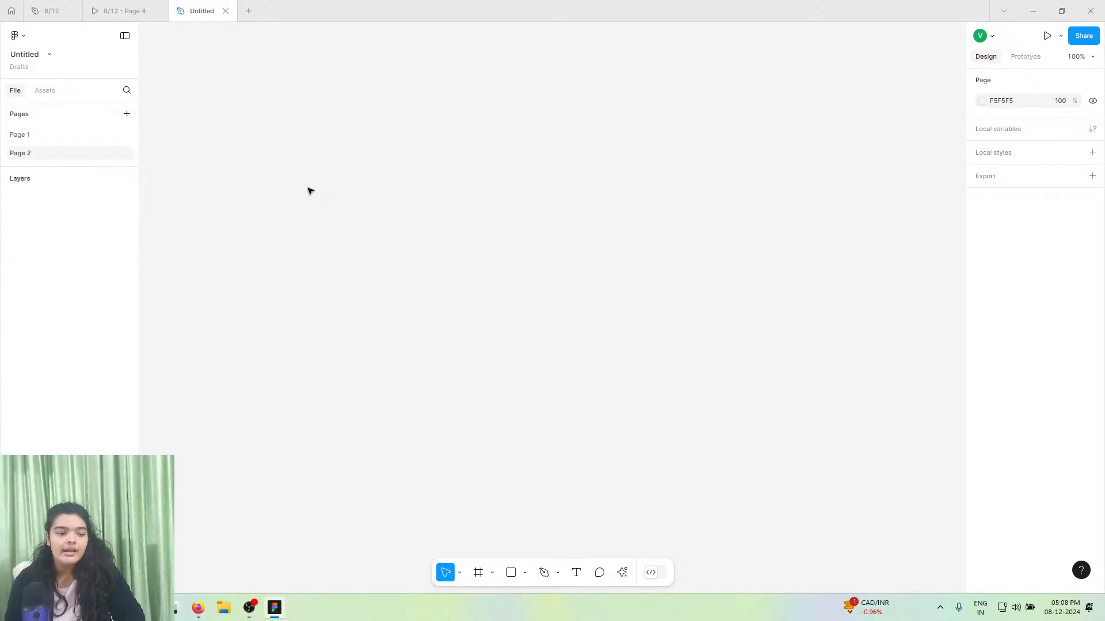
{"action": "left_click", "coordinate": [49, 54]}
- Check the hero section of the 8/12 prototype and add a MacBook Air frame to Page 2 of the Untitled draft
{"action": "left_click", "coordinate": [150, 8]}
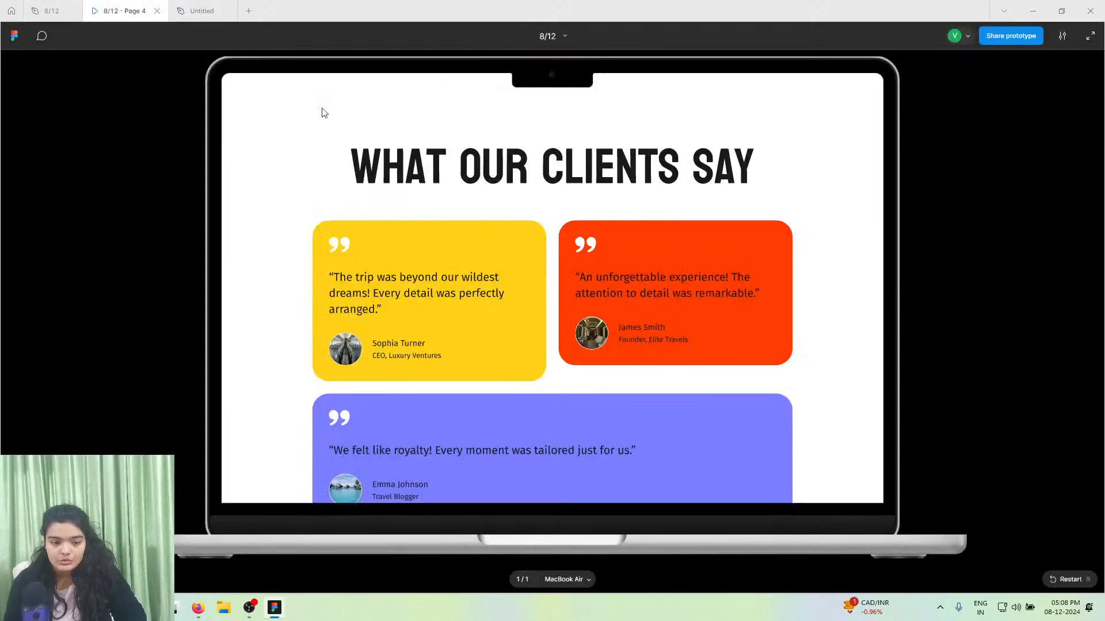
{"action": "scroll", "coordinate": [398, 257], "scroll_direction": "up", "scroll_amount": 15}
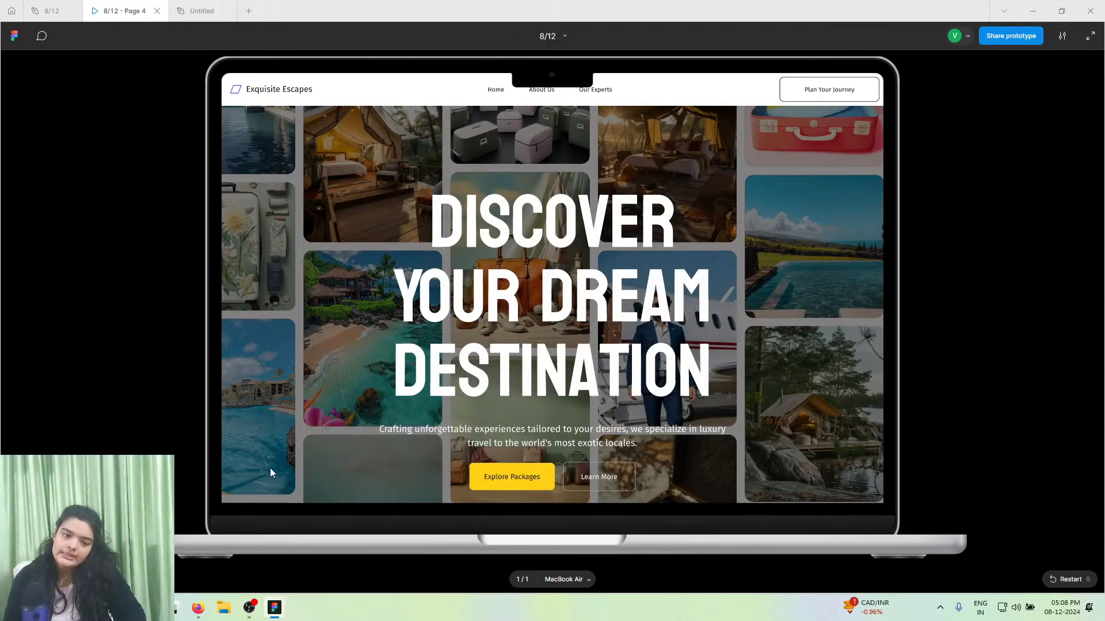
{"action": "left_click", "coordinate": [209, 10]}
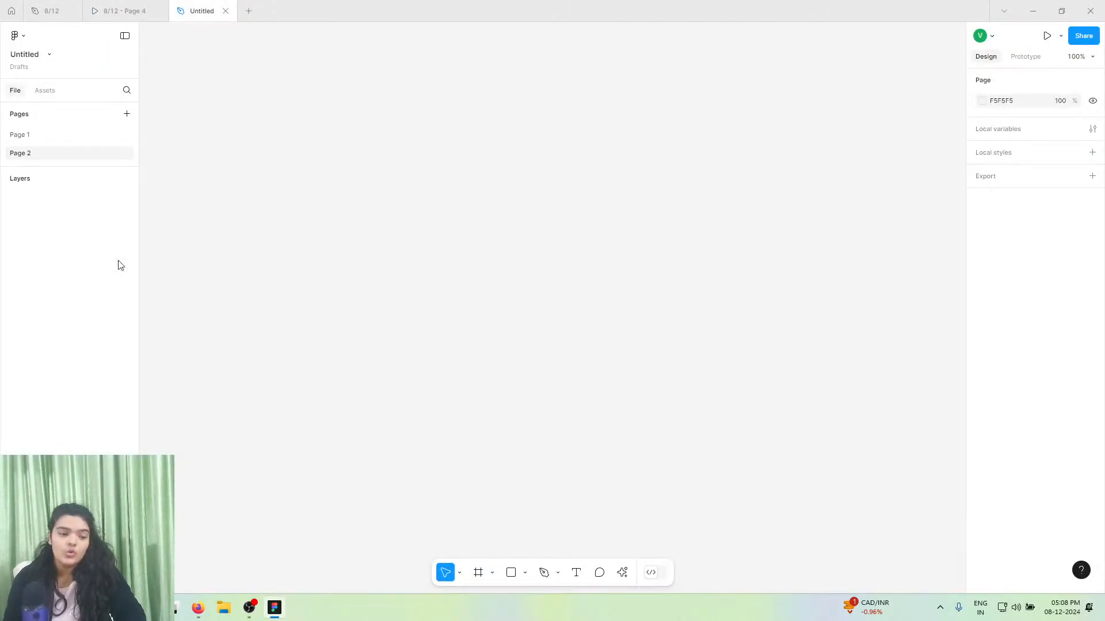
{"action": "left_click", "coordinate": [478, 573]}
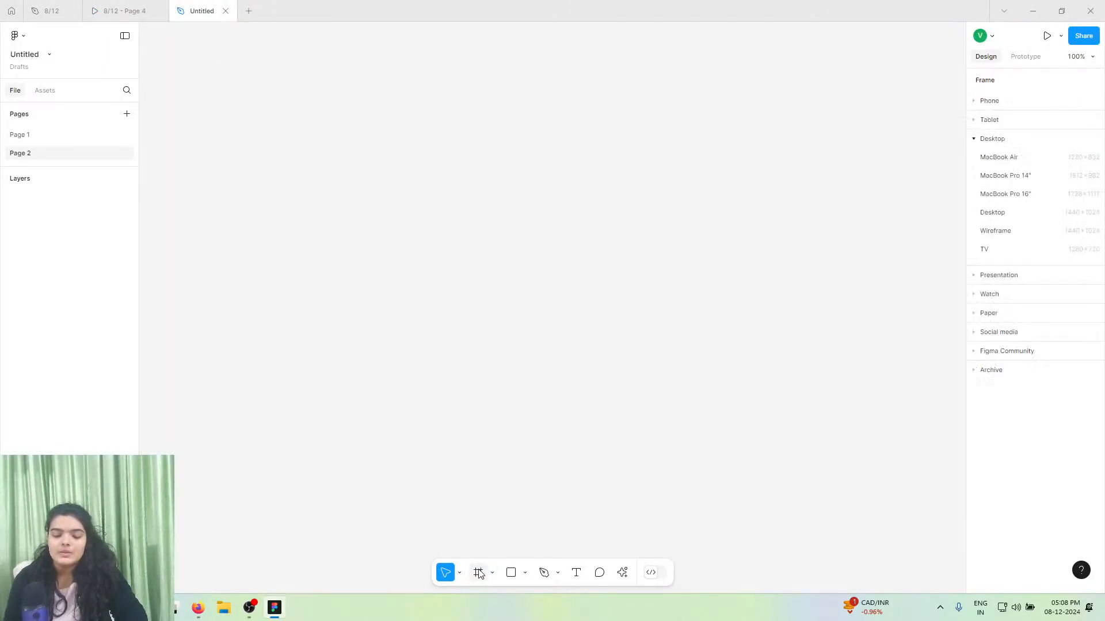
{"action": "left_click", "coordinate": [1044, 164]}
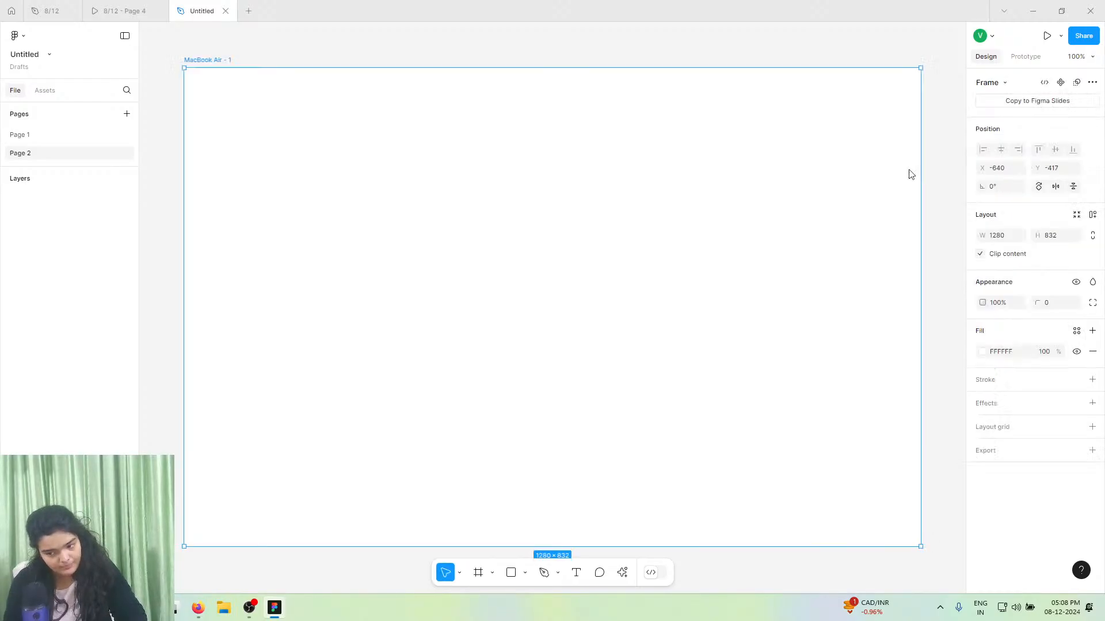
- Examine the navigation header and hero section of the travel homepage in both the 8/12 prototype and its source design file
{"action": "left_click", "coordinate": [150, 6]}
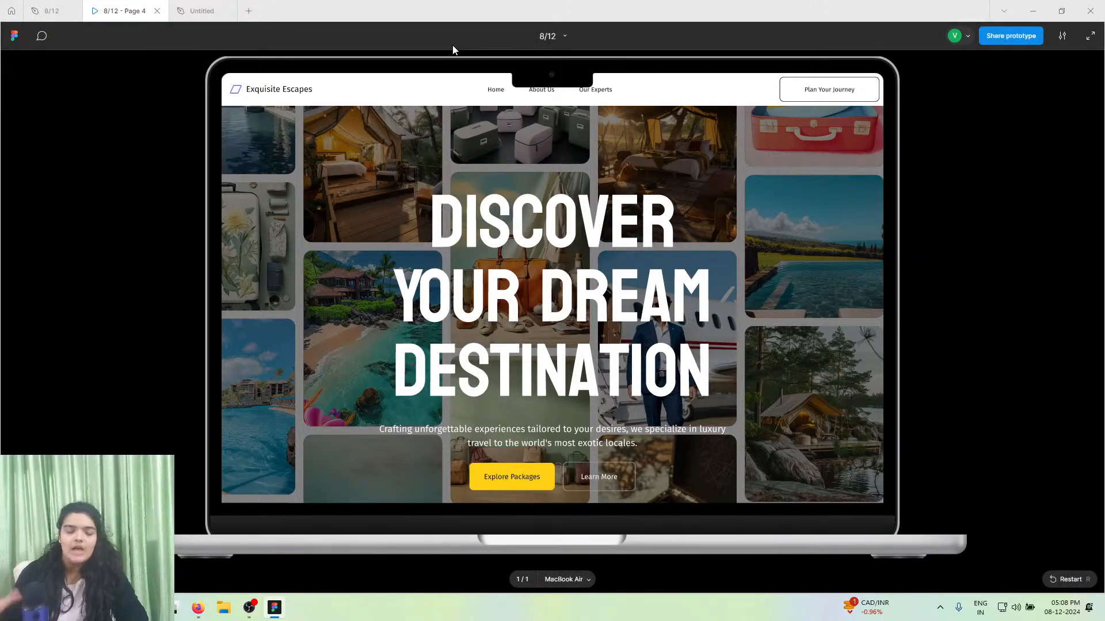
{"action": "left_click", "coordinate": [180, 6]}
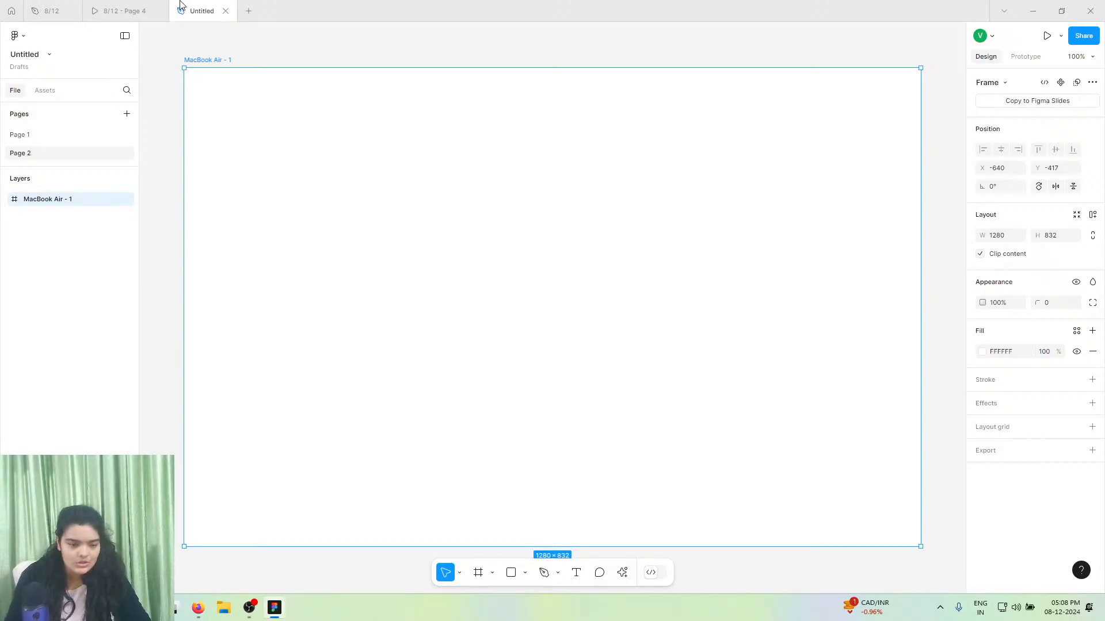
{"action": "right_click", "coordinate": [93, 2]}
{"action": "left_click", "coordinate": [47, 3]}
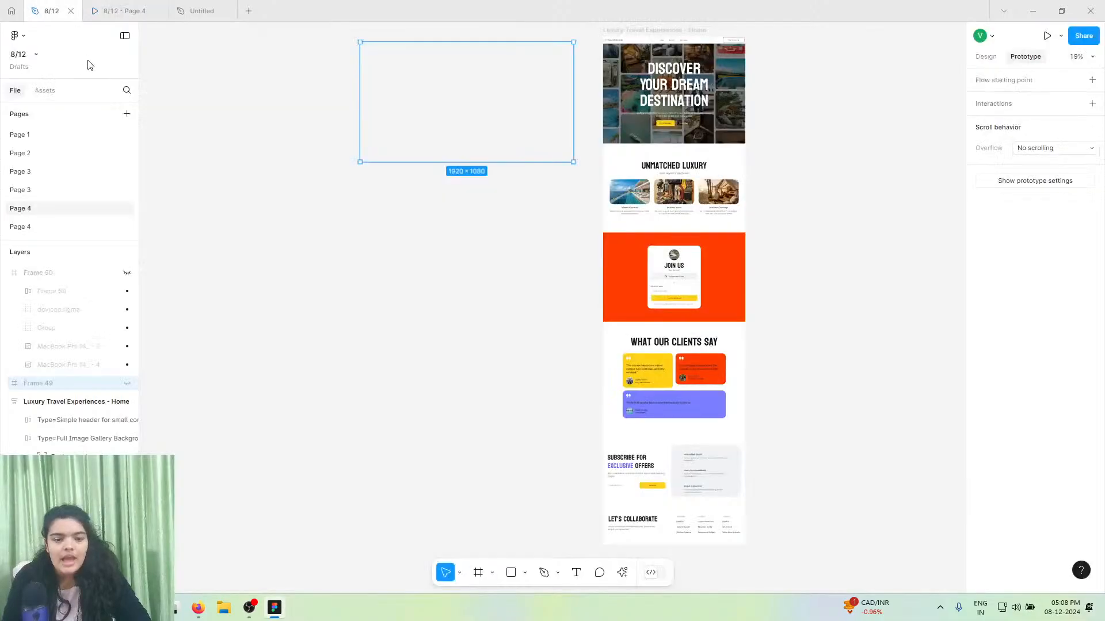
{"action": "scroll", "coordinate": [722, 77], "scroll_direction": "up", "scroll_amount": 5}
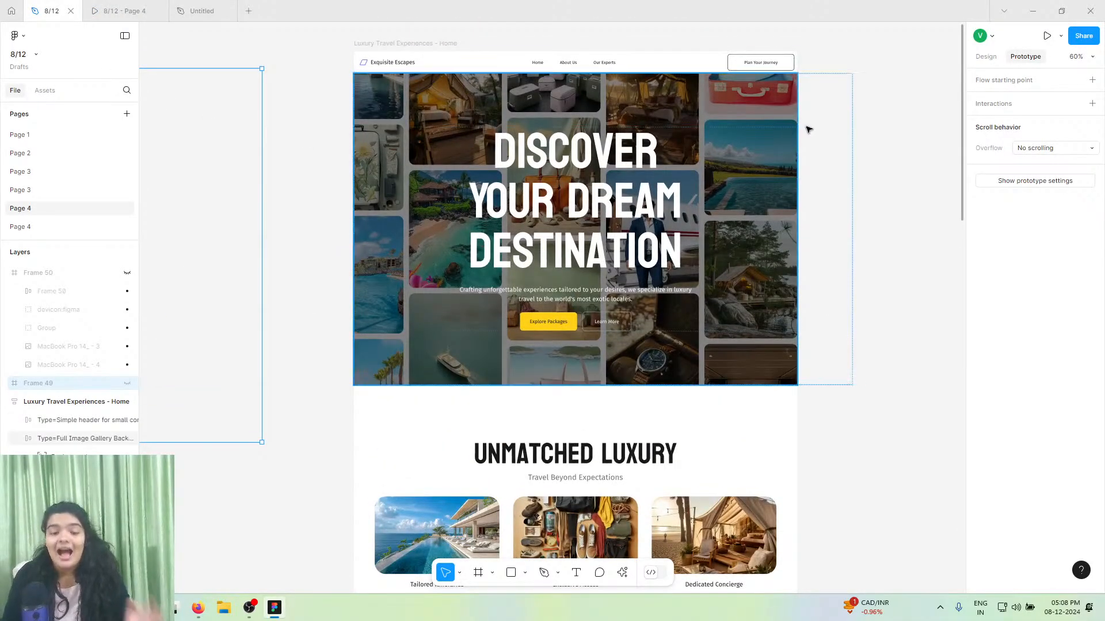
{"action": "left_click", "coordinate": [838, 116]}
{"action": "left_click", "coordinate": [428, 46]}
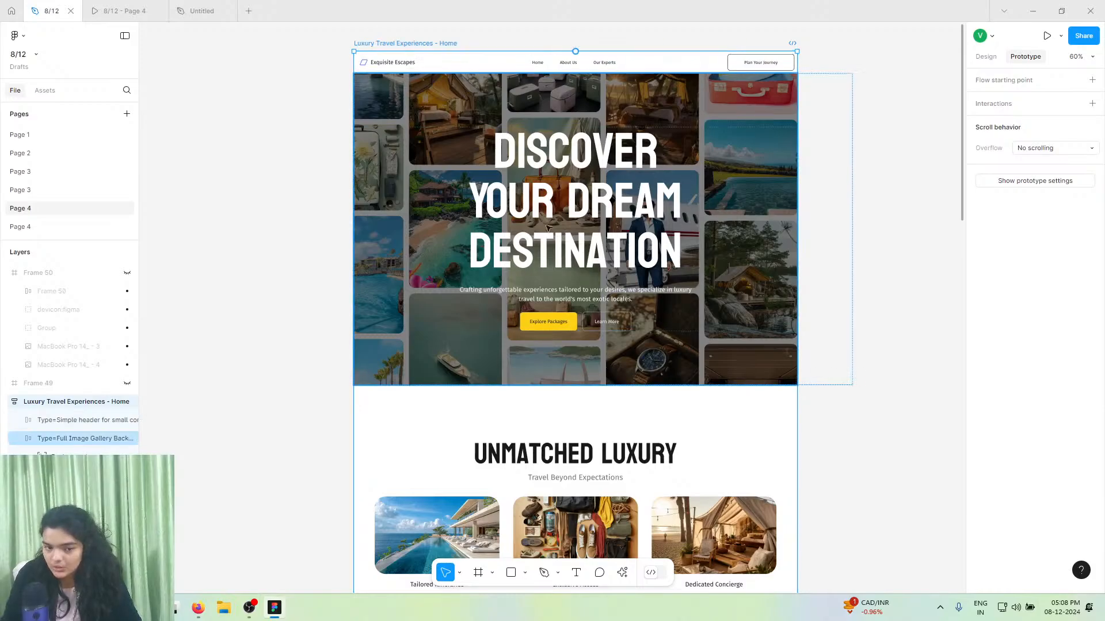
{"action": "left_click", "coordinate": [136, 5]}
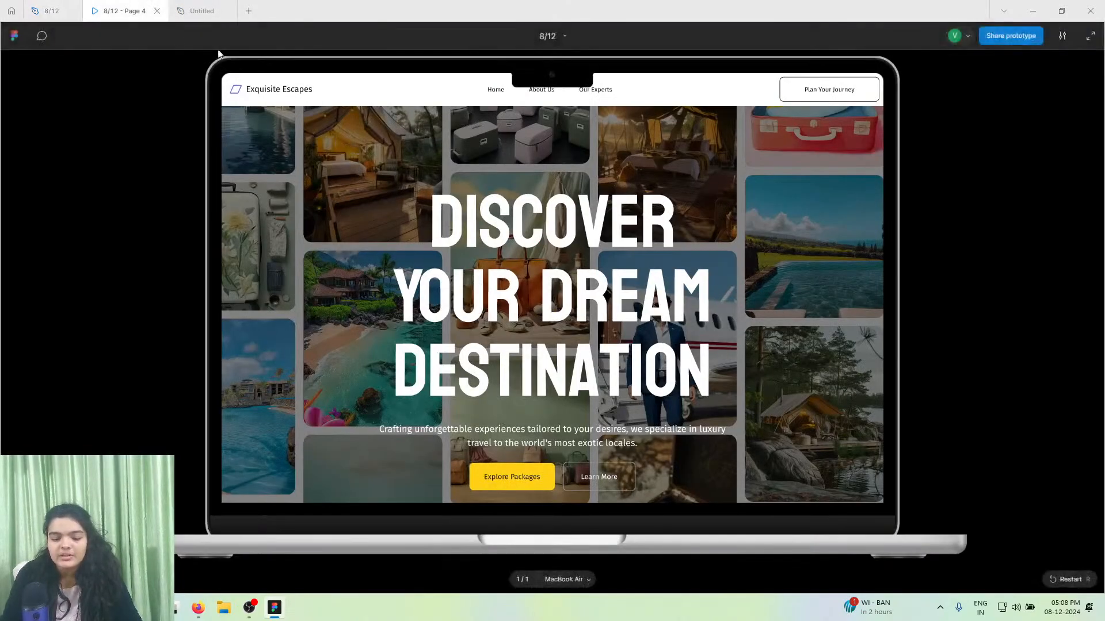
{"action": "scroll", "coordinate": [562, 302], "scroll_direction": "down", "scroll_amount": 4}
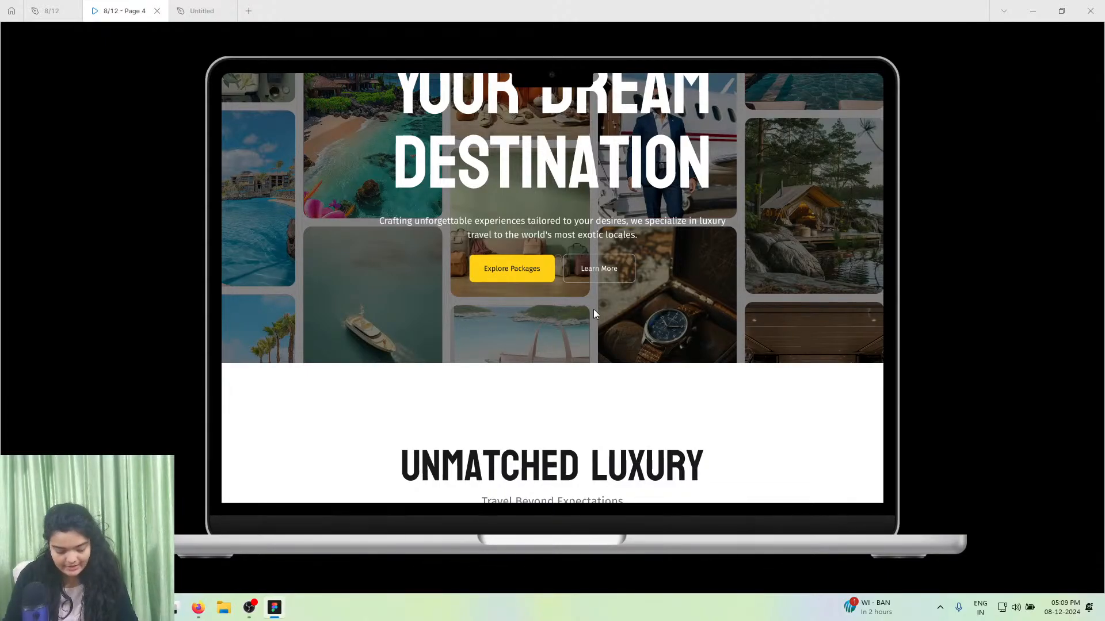
{"action": "left_click", "coordinate": [219, 11]}
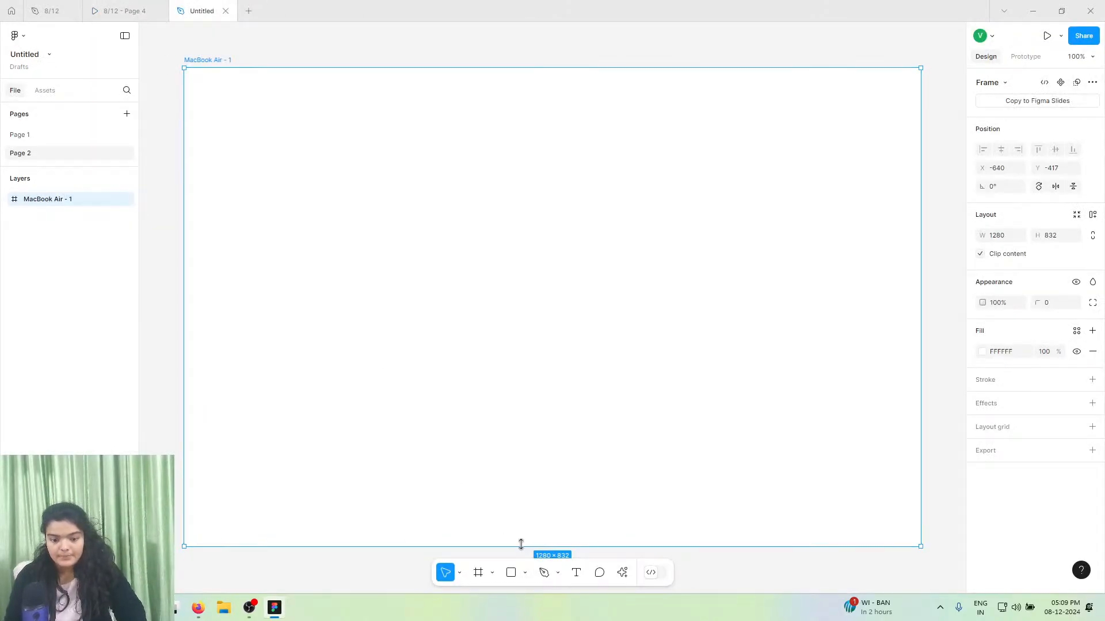
{"action": "left_click", "coordinate": [137, 8]}
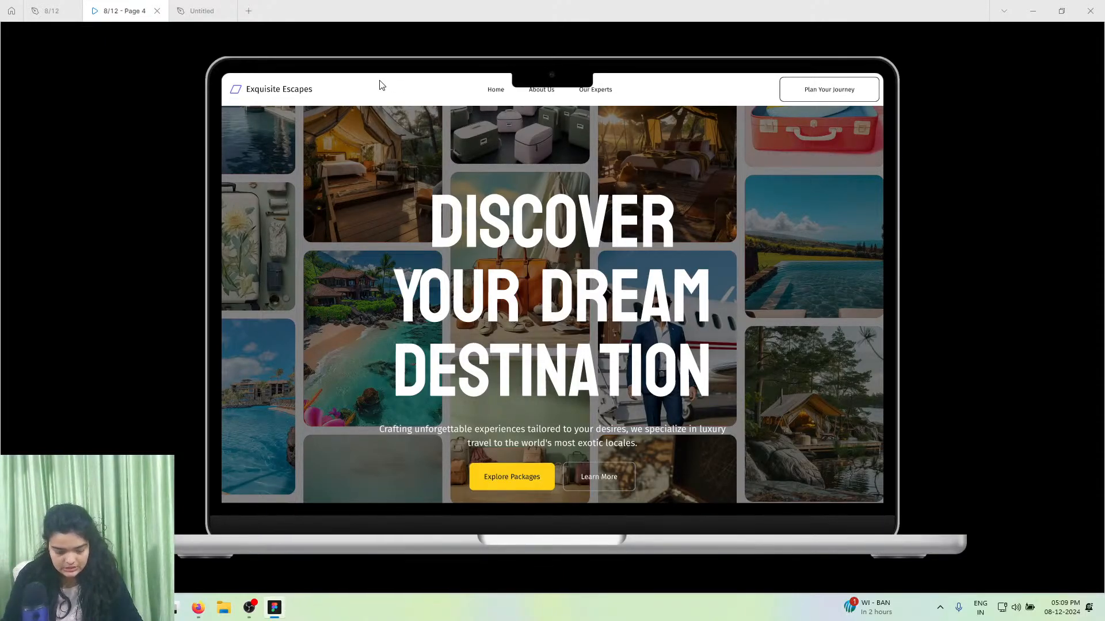
- Draw a 1280 × 70 frame across the upper edge of the MacBook Air frame in the Untitled draft
{"action": "left_click", "coordinate": [203, 10]}
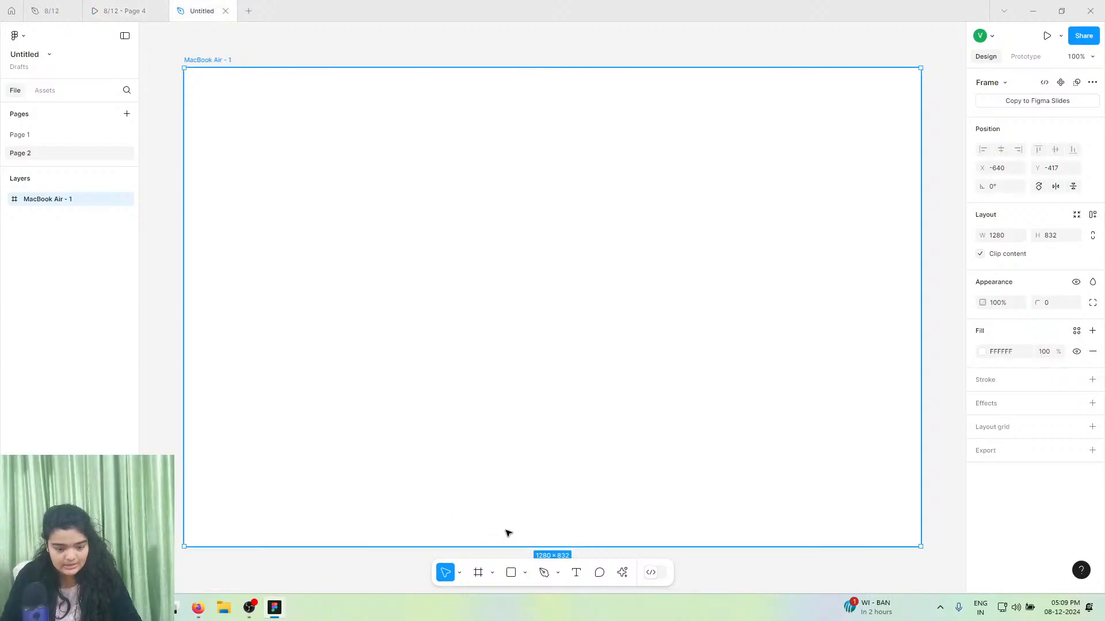
{"action": "left_click", "coordinate": [478, 577]}
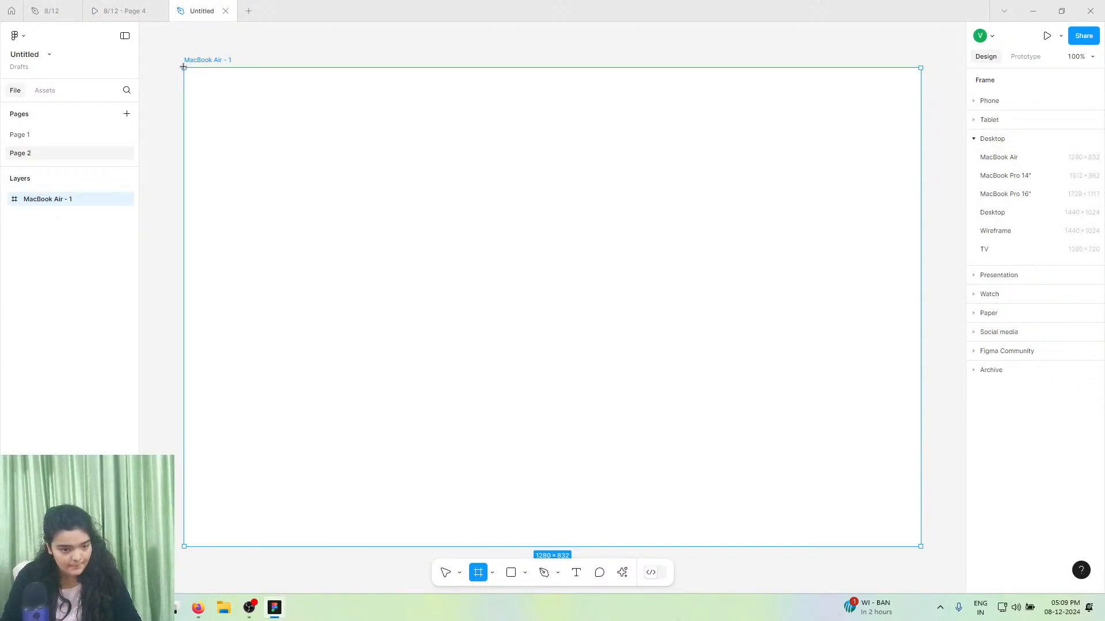
{"action": "left_click_drag", "start_coordinate": [184, 67], "coordinate": [920, 108]}
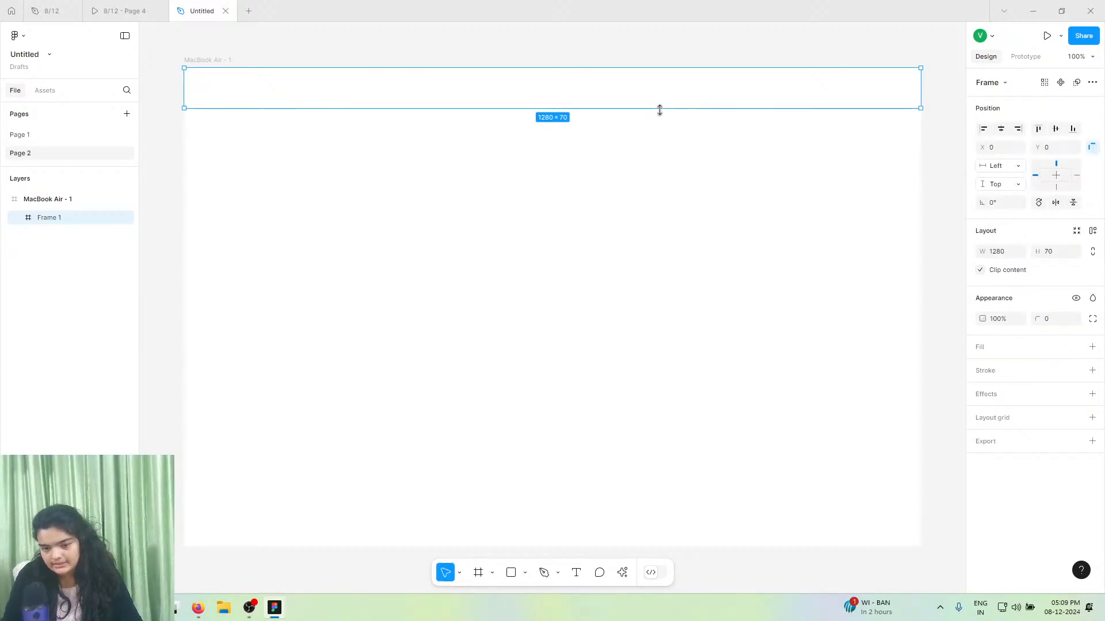
- Check the logo in the reference prototype's header and run the Iconify plugin in the Untitled draft
{"action": "left_click", "coordinate": [131, 9]}
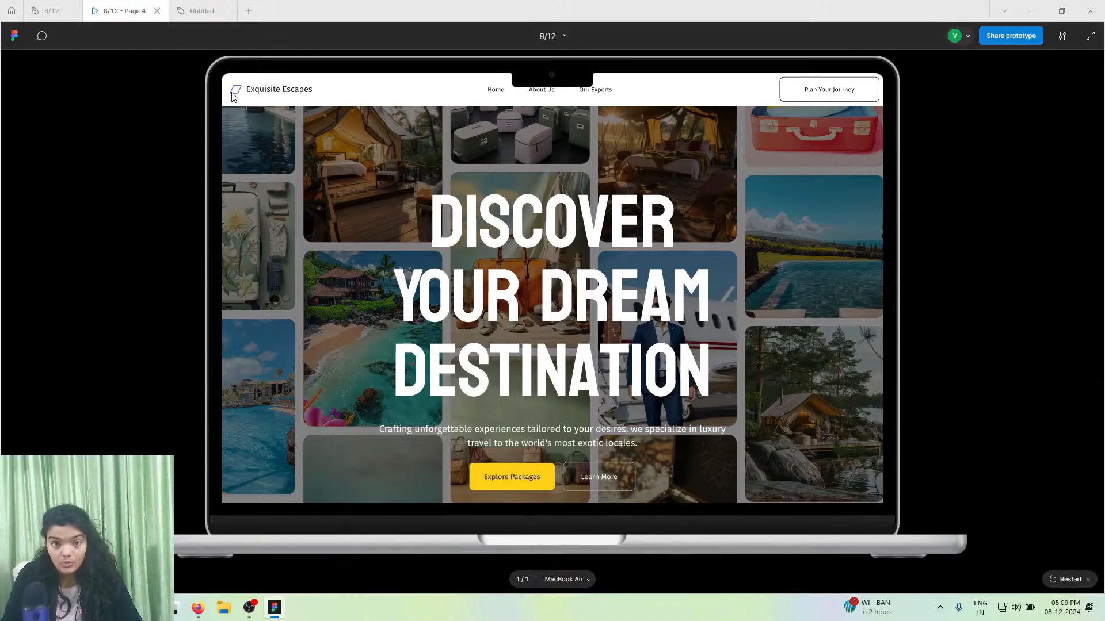
{"action": "left_click", "coordinate": [201, 11]}
{"action": "left_click", "coordinate": [623, 572]}
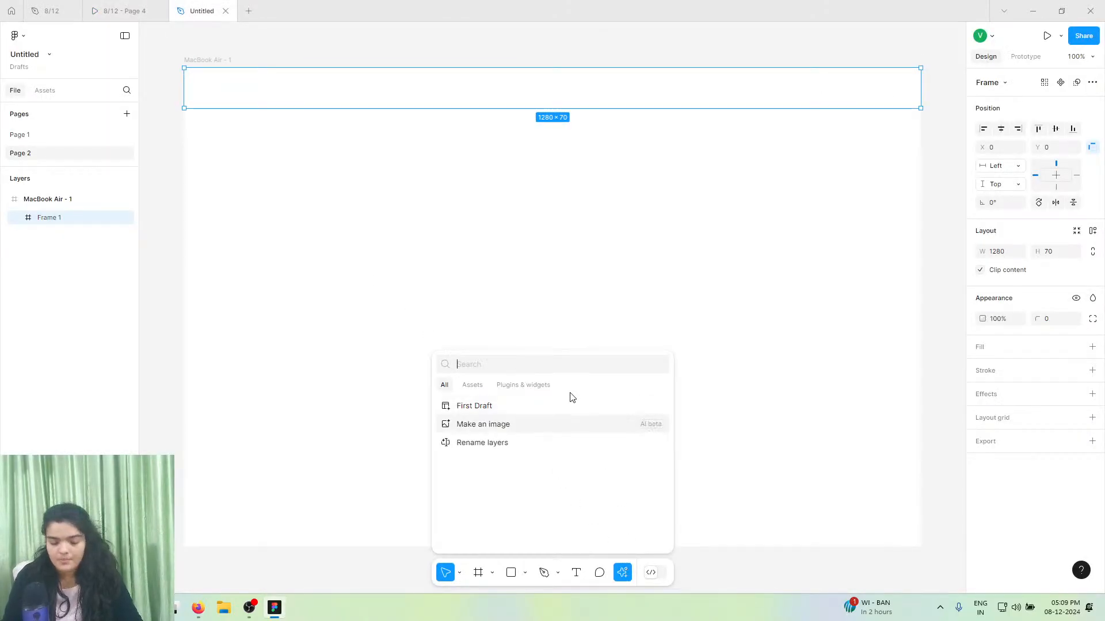
{"action": "type", "text": "iconi"}
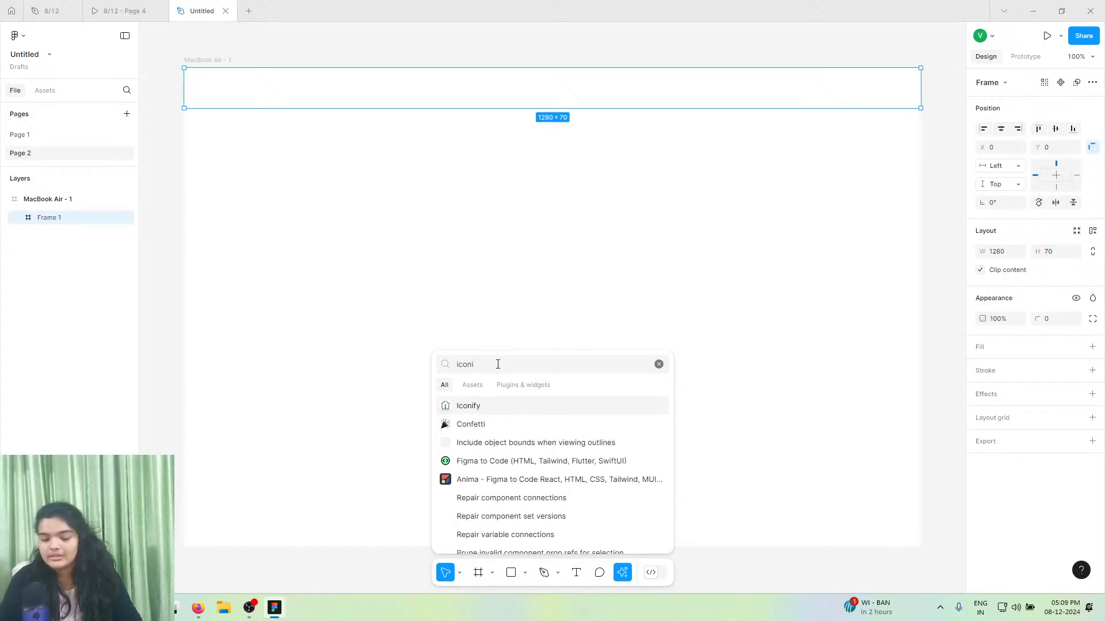
{"action": "key", "text": "Return"}
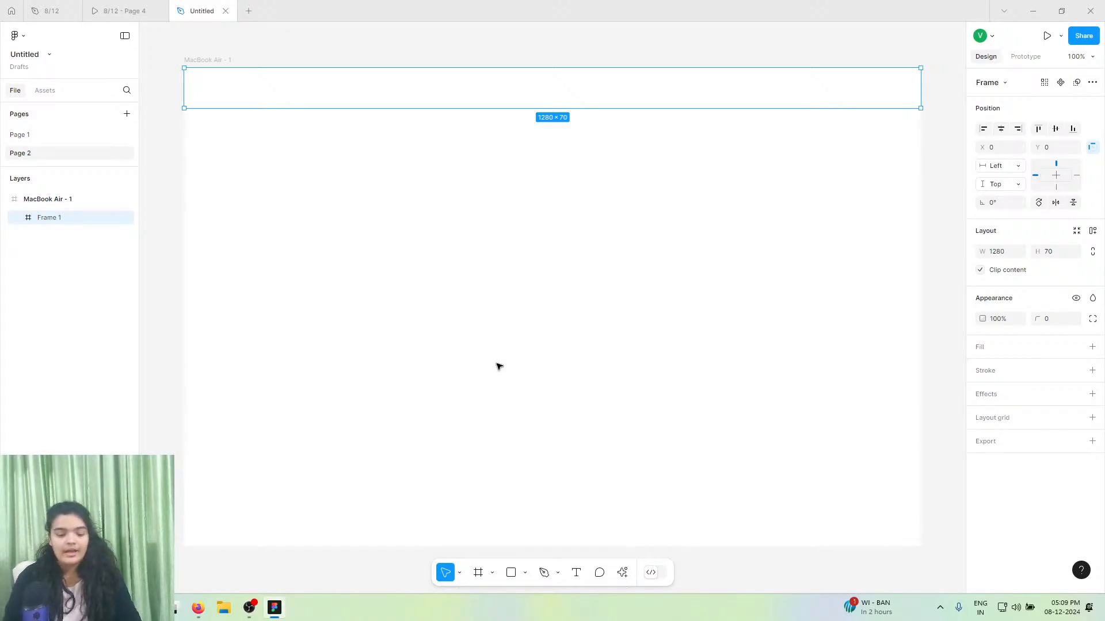
{"action": "left_click", "coordinate": [625, 576]}
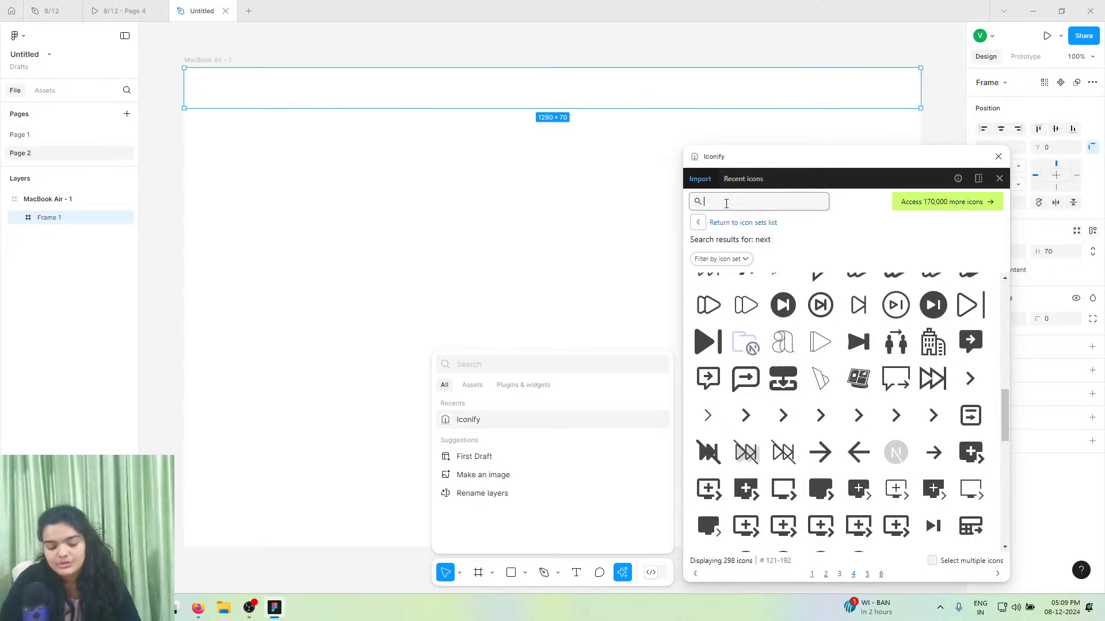
- Search the Iconify icons for travel, coconut trees and coconut, and browse the results for a suitable logo
{"action": "type", "text": "travel"}
{"action": "key", "text": "Return"}
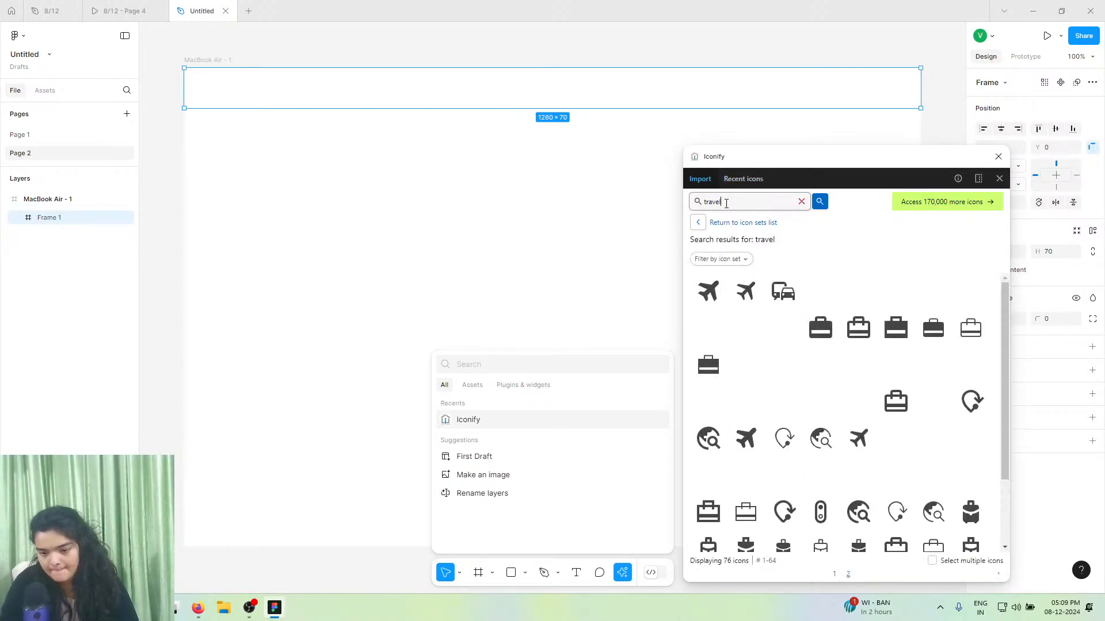
{"action": "scroll", "coordinate": [784, 348], "scroll_direction": "down", "scroll_amount": 5}
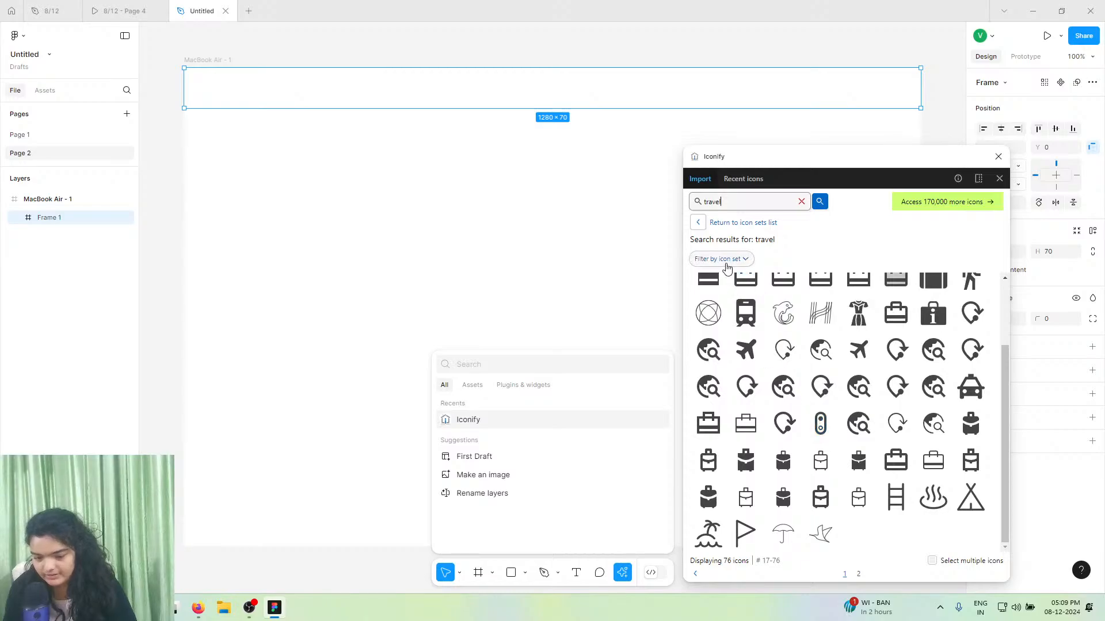
{"action": "scroll", "coordinate": [737, 456], "scroll_direction": "up", "scroll_amount": 1}
{"action": "scroll", "coordinate": [737, 456], "scroll_direction": "up", "scroll_amount": 3}
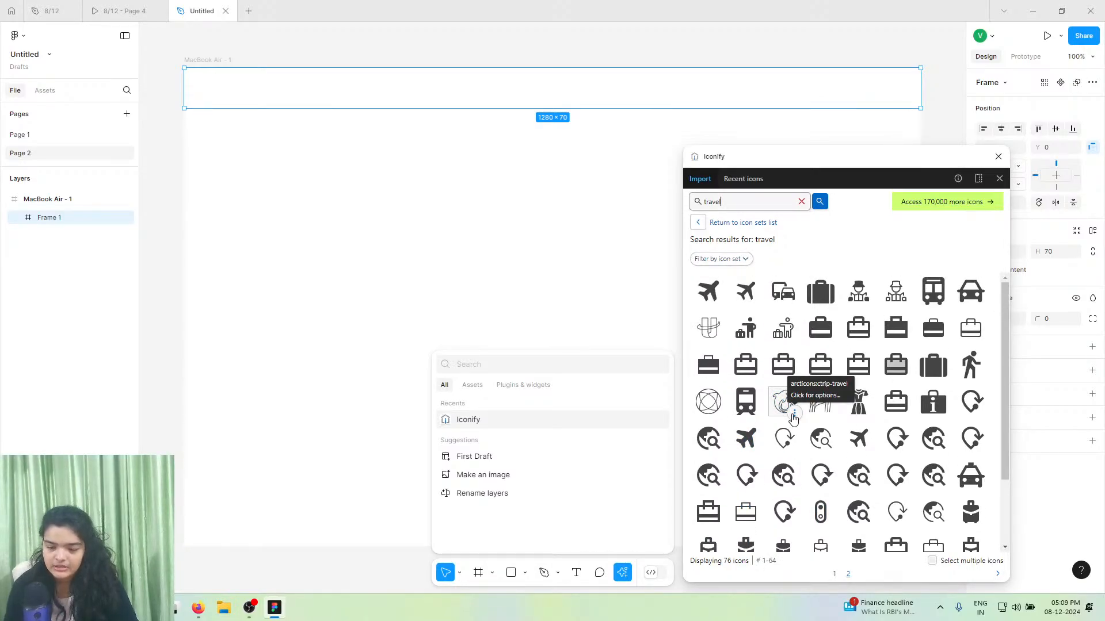
{"action": "double_click", "coordinate": [718, 204]}
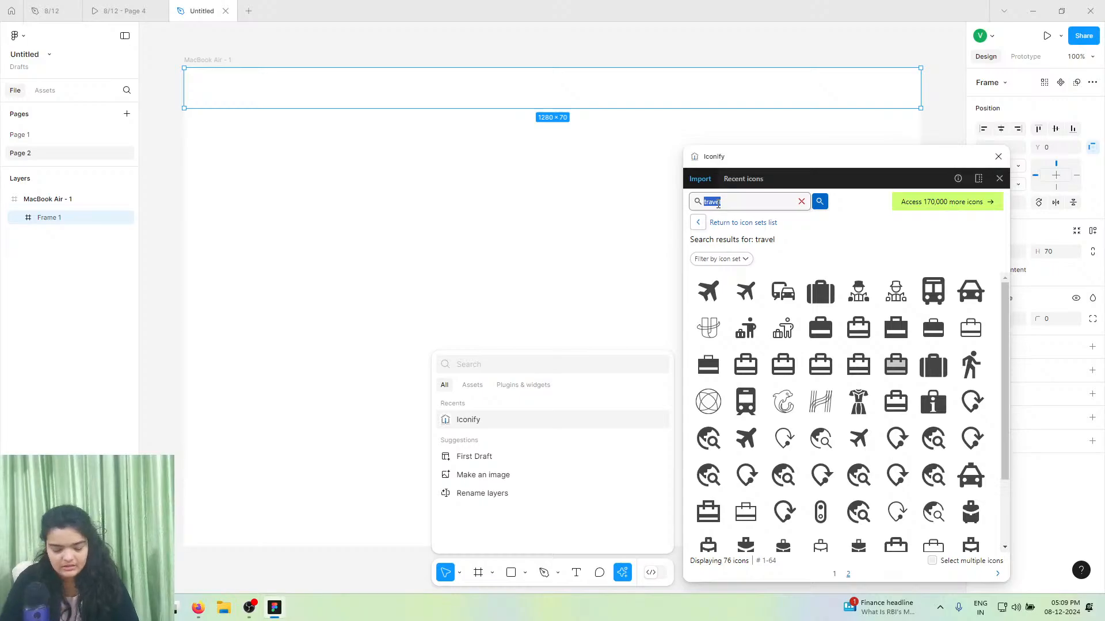
{"action": "type", "text": "coconut"}
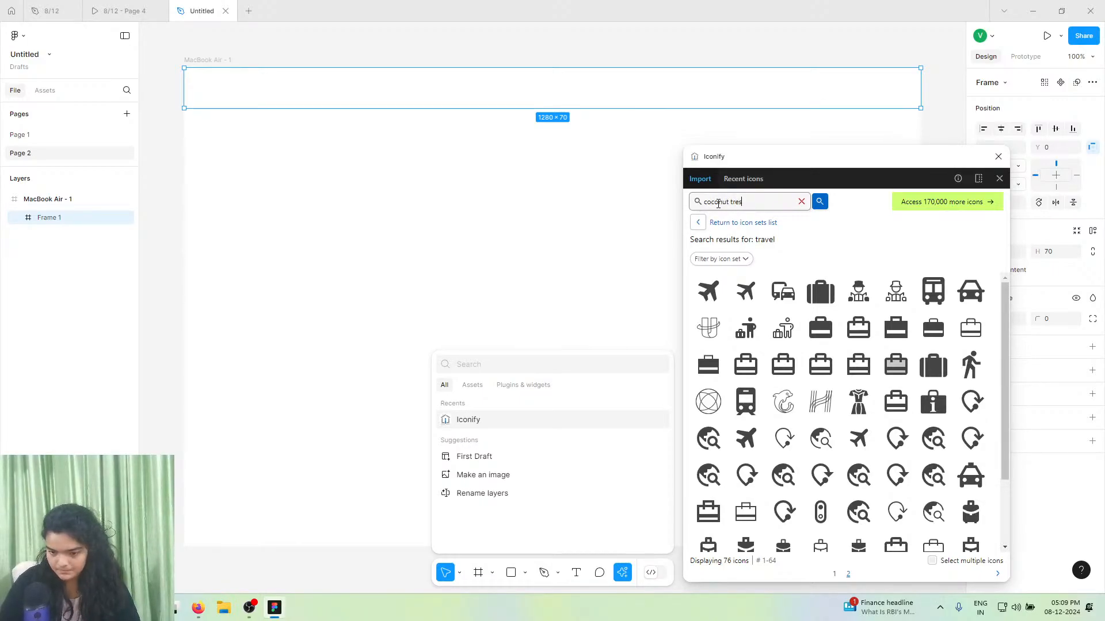
{"action": "key", "text": "Return"}
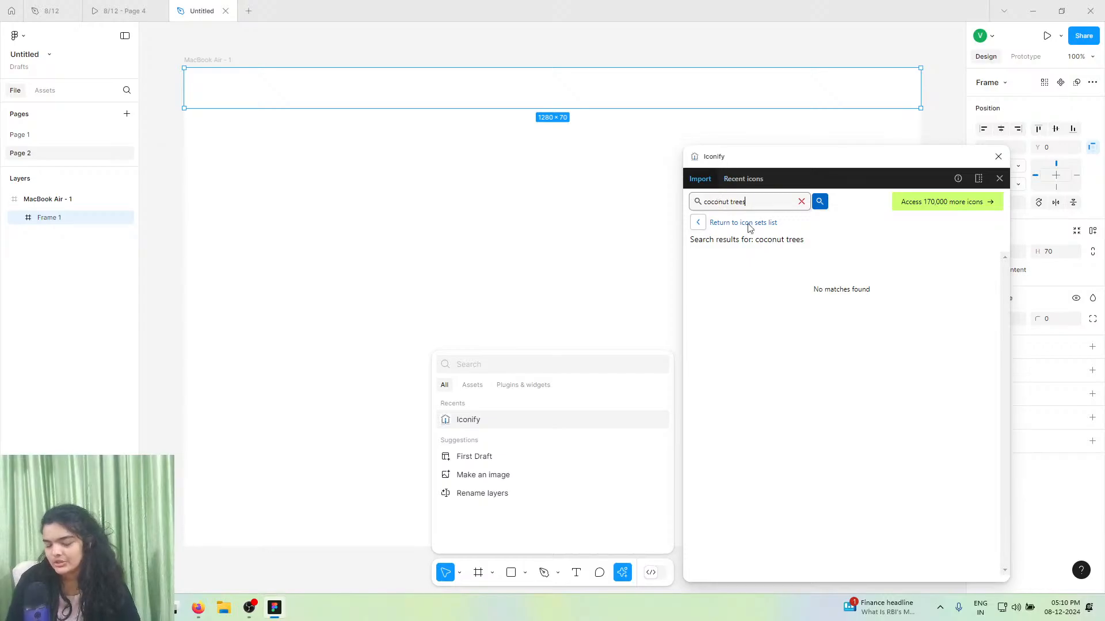
{"action": "double_click", "coordinate": [733, 202]}
{"action": "key", "text": "BackSpace"}
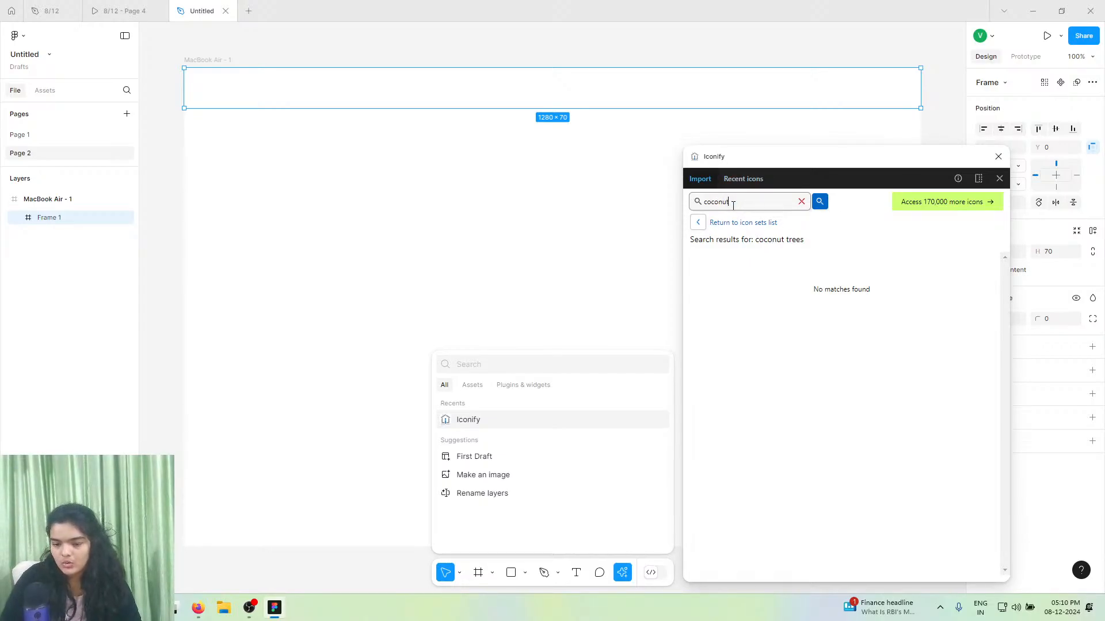
{"action": "key", "text": "Return"}
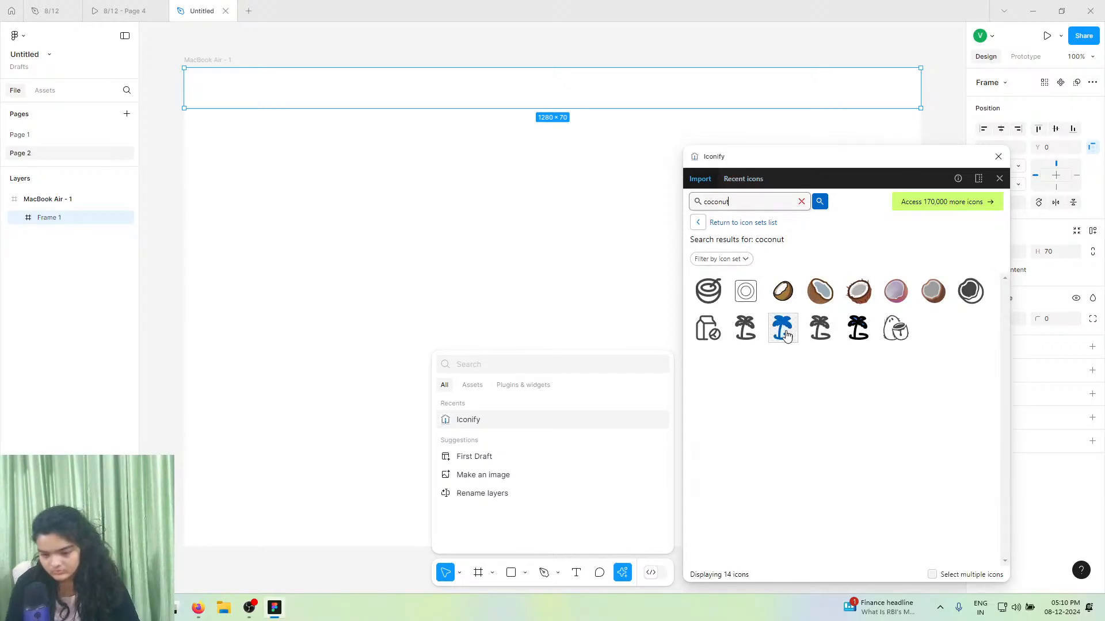
- Search Iconify for tree, place the filled palm icon mingcute:tree-4-fill in the header frame, and close the plugin
{"action": "double_click", "coordinate": [723, 203]}
{"action": "type", "text": "tr"}
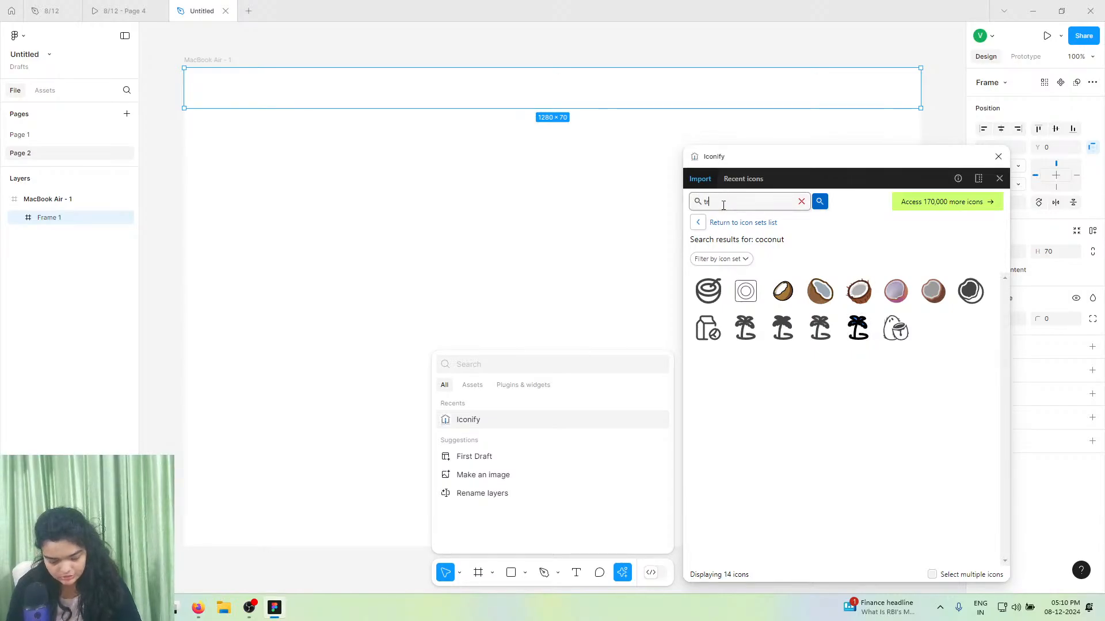
{"action": "type", "text": "ee"}
{"action": "key", "text": "Return"}
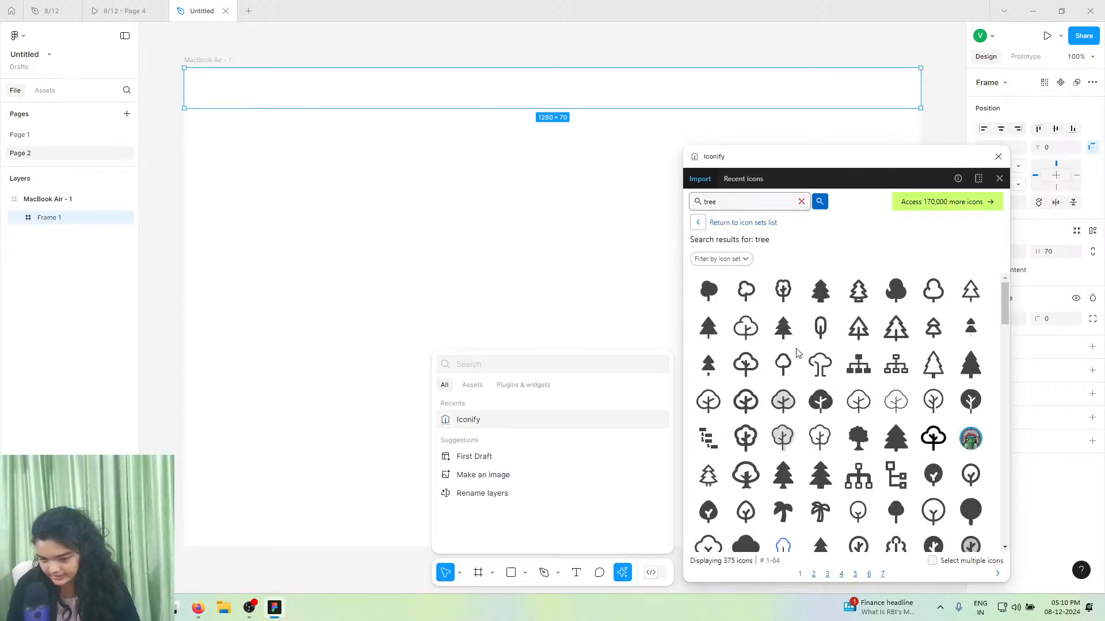
{"action": "scroll", "coordinate": [794, 350], "scroll_direction": "down", "scroll_amount": 3}
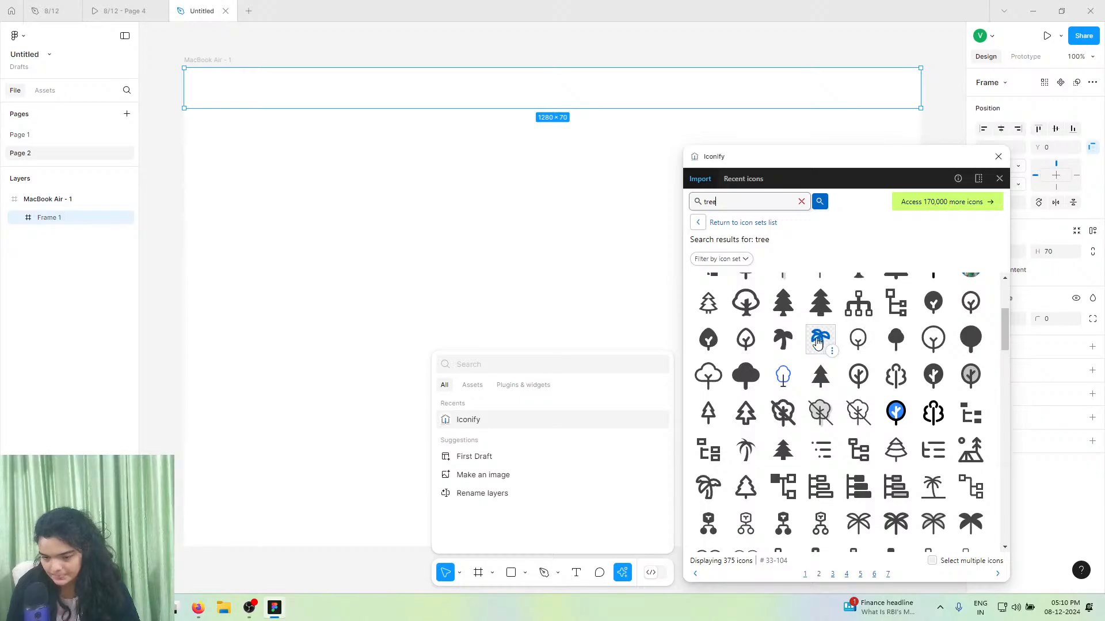
{"action": "left_click_drag", "start_coordinate": [789, 344], "coordinate": [217, 84]}
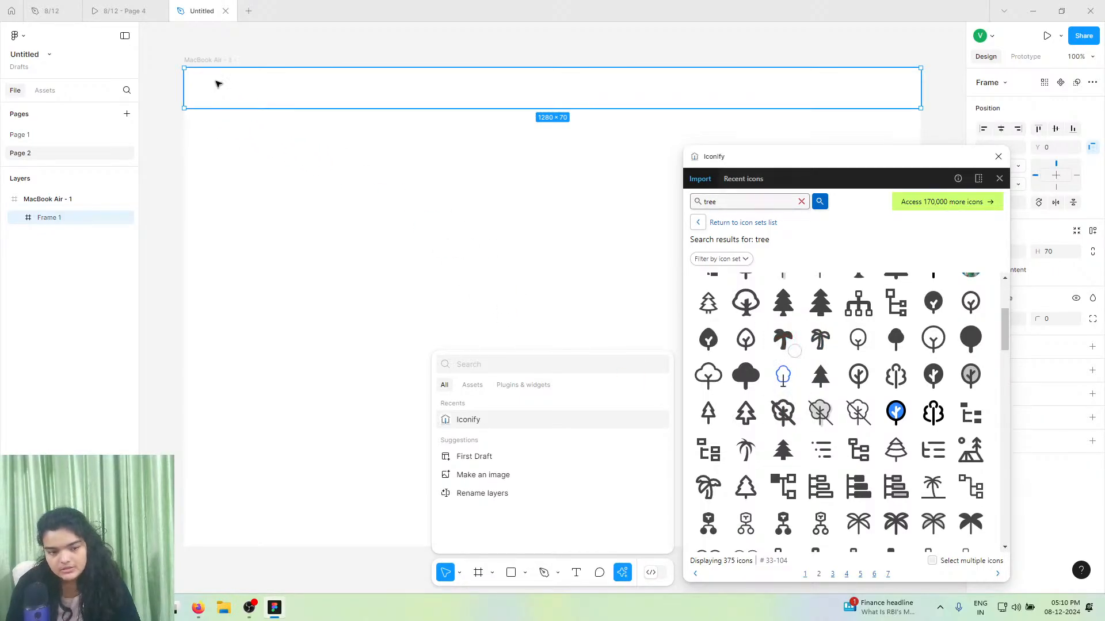
{"action": "left_click", "coordinate": [998, 157]}
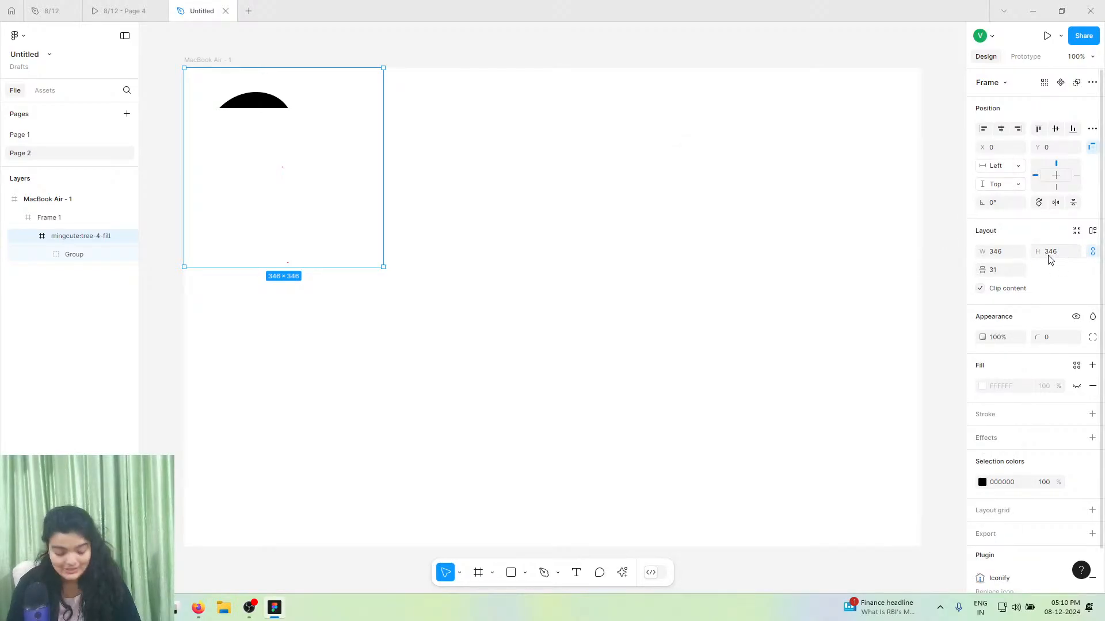
- Scale the palm icon down to 49 × 49 and position it at X 22, Y 11 in the header frame
{"action": "left_click_drag", "start_coordinate": [988, 248], "coordinate": [72, 299]}
{"action": "key", "text": "ctrl+z"}
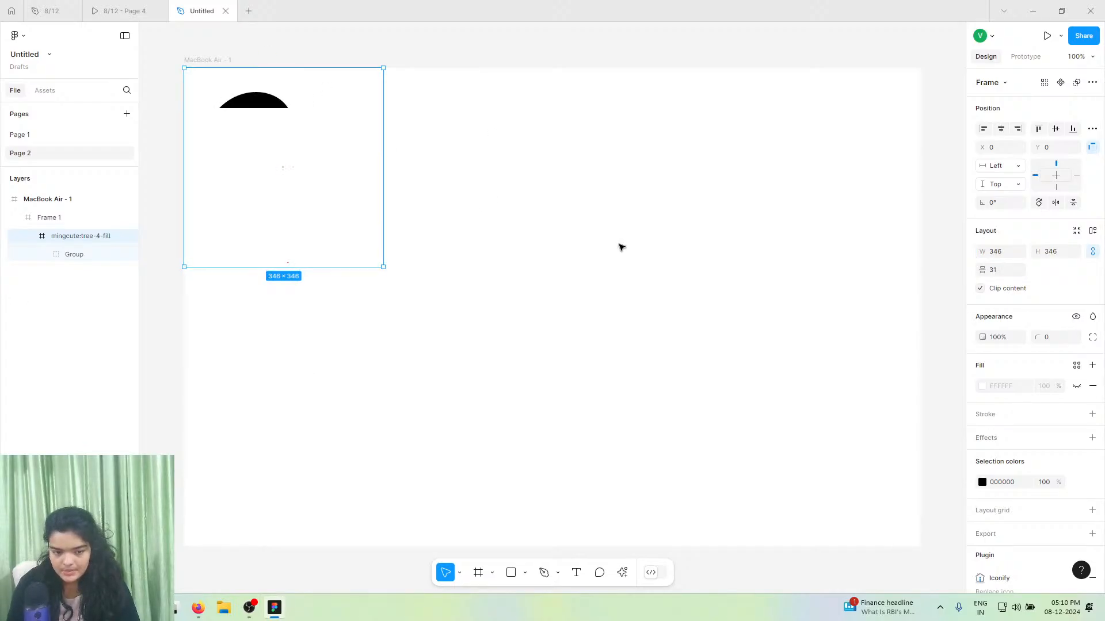
{"action": "left_click_drag", "start_coordinate": [981, 251], "coordinate": [654, 231]}
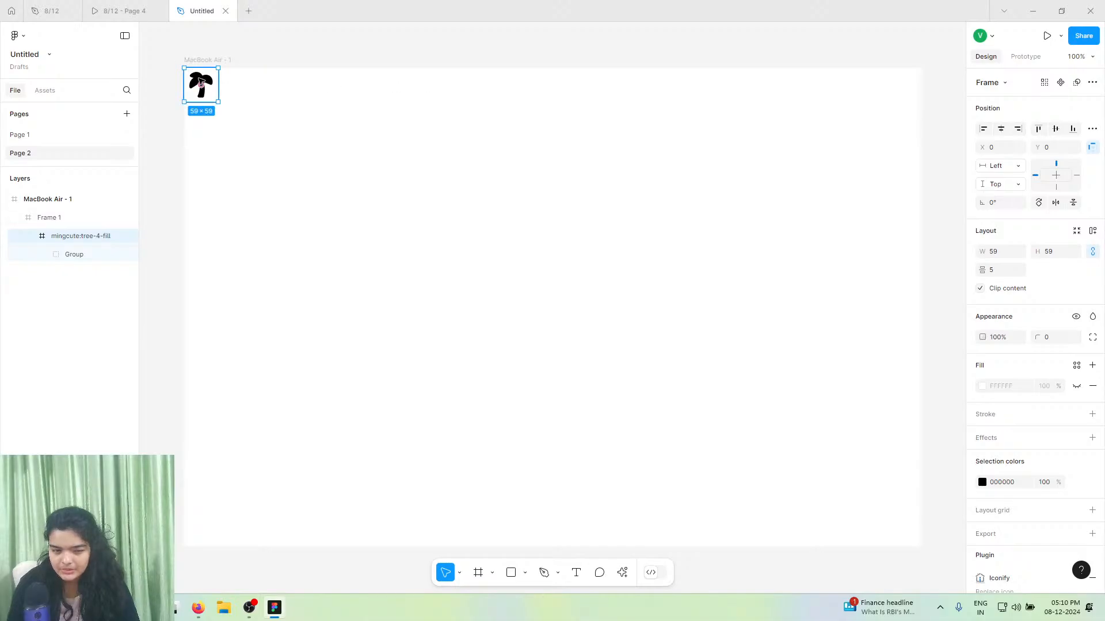
{"action": "left_click_drag", "start_coordinate": [202, 84], "coordinate": [225, 85]}
{"action": "left_click", "coordinate": [237, 87]}
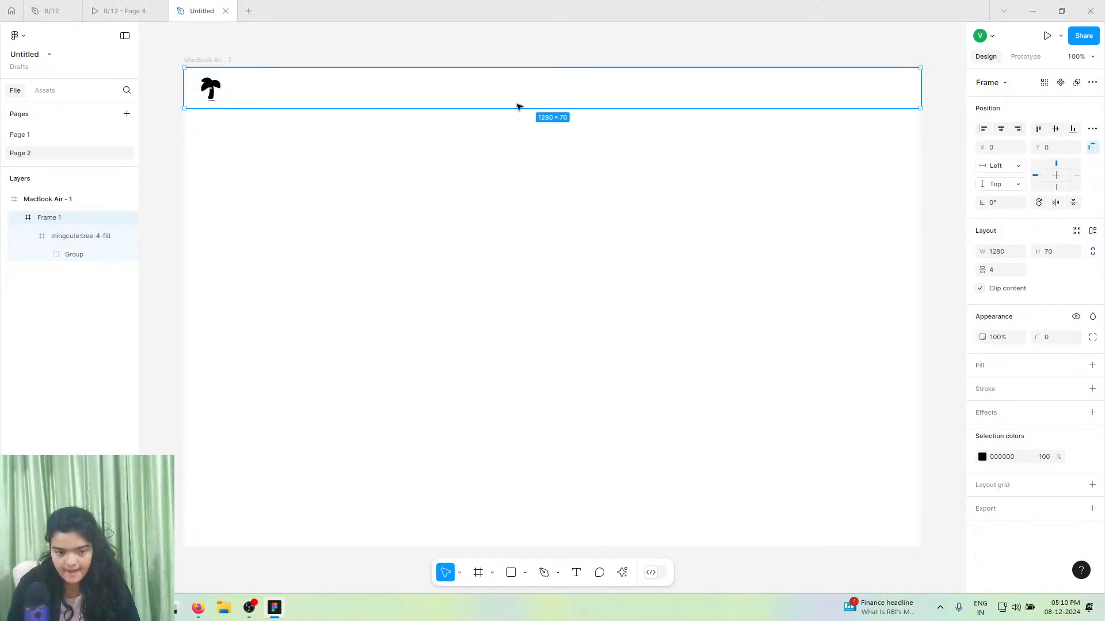
- Recolor the palm icon from its selection colors to green 00A44A
{"action": "left_click", "coordinate": [217, 92]}
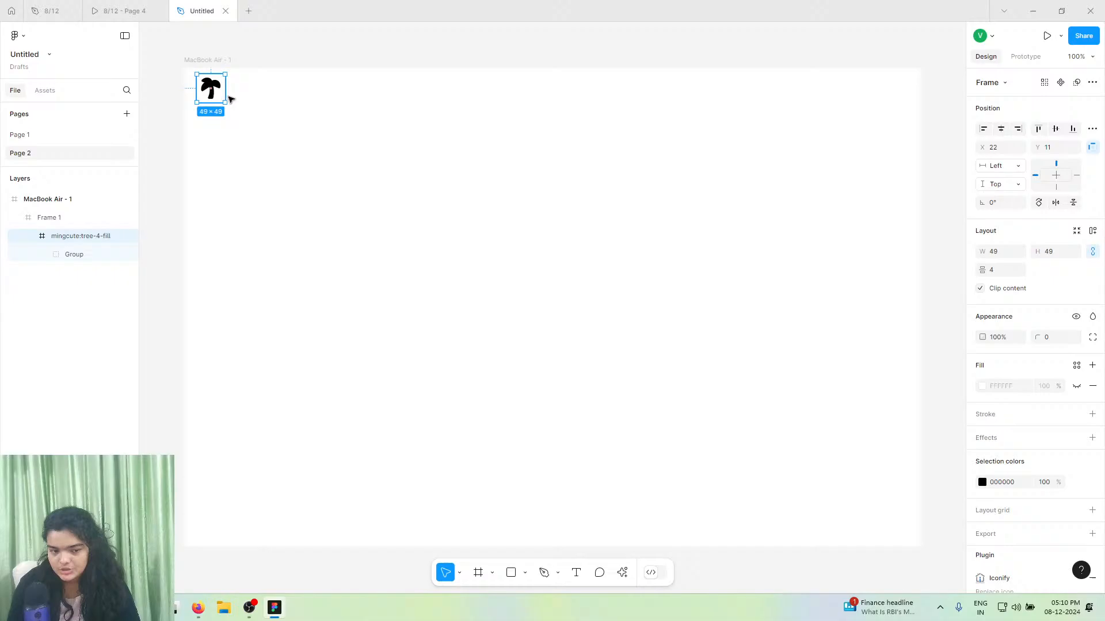
{"action": "left_click", "coordinate": [1002, 482]}
{"action": "left_click_drag", "start_coordinate": [910, 457], "coordinate": [899, 456]}
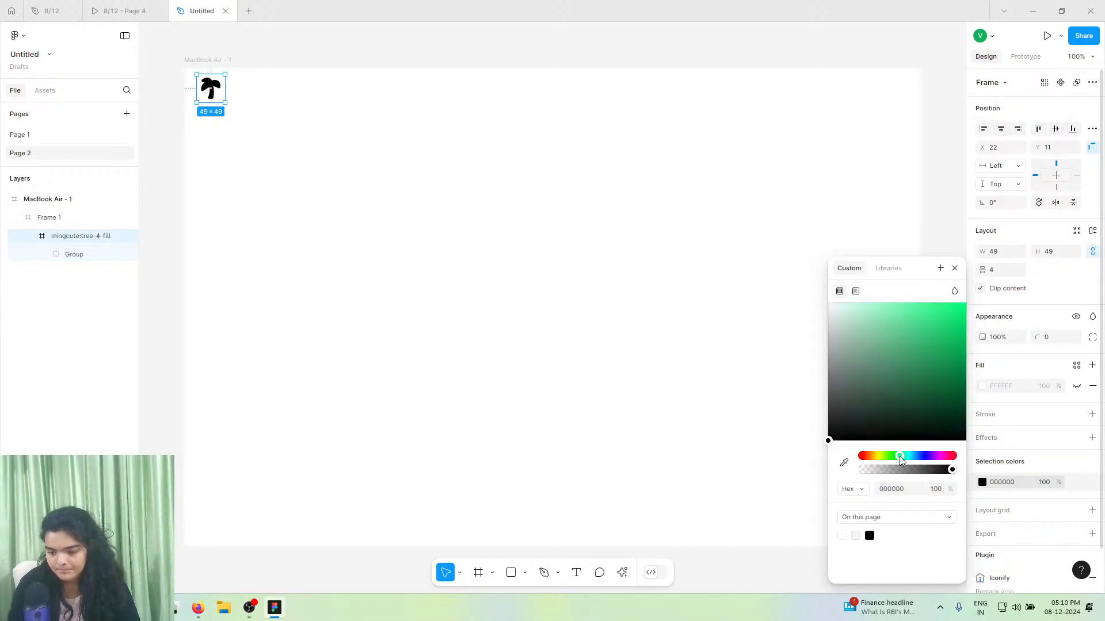
{"action": "left_click_drag", "start_coordinate": [930, 375], "coordinate": [1019, 352]}
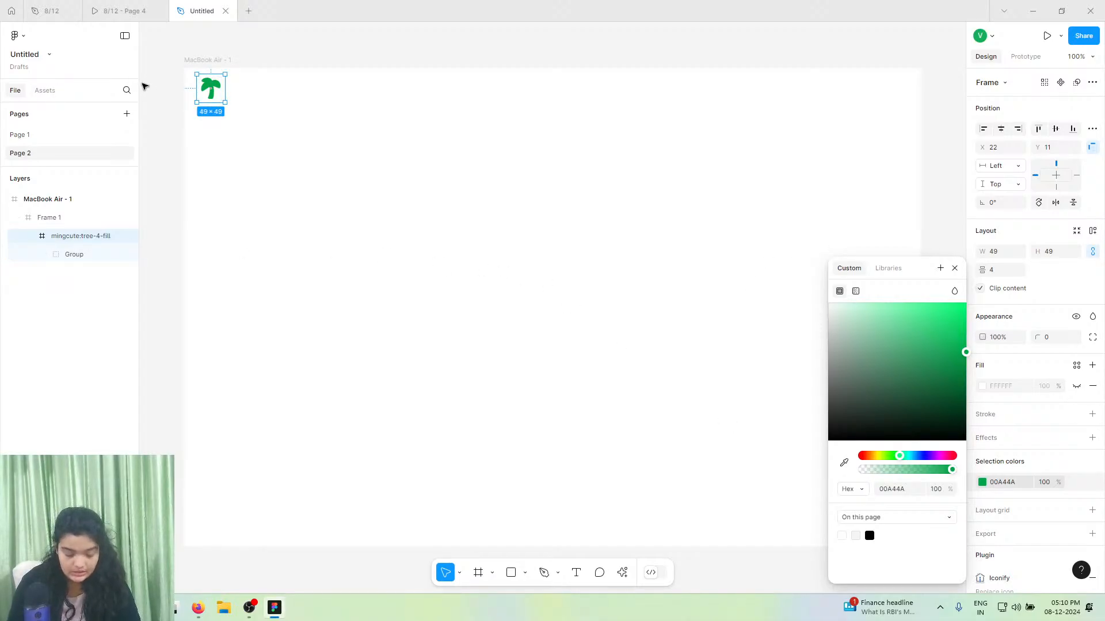
- Add the text "exquisite Escapes" beside the palm icon and apply title case to it
{"action": "left_click", "coordinate": [576, 573]}
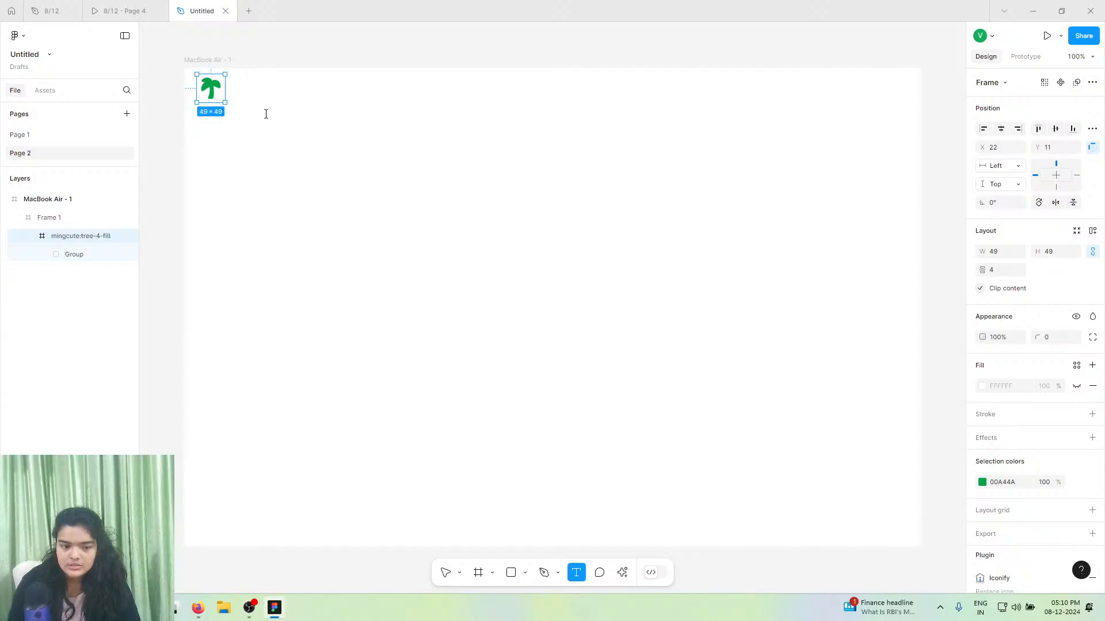
{"action": "left_click", "coordinate": [238, 83]}
{"action": "type", "text": "exquisite Escapes"}
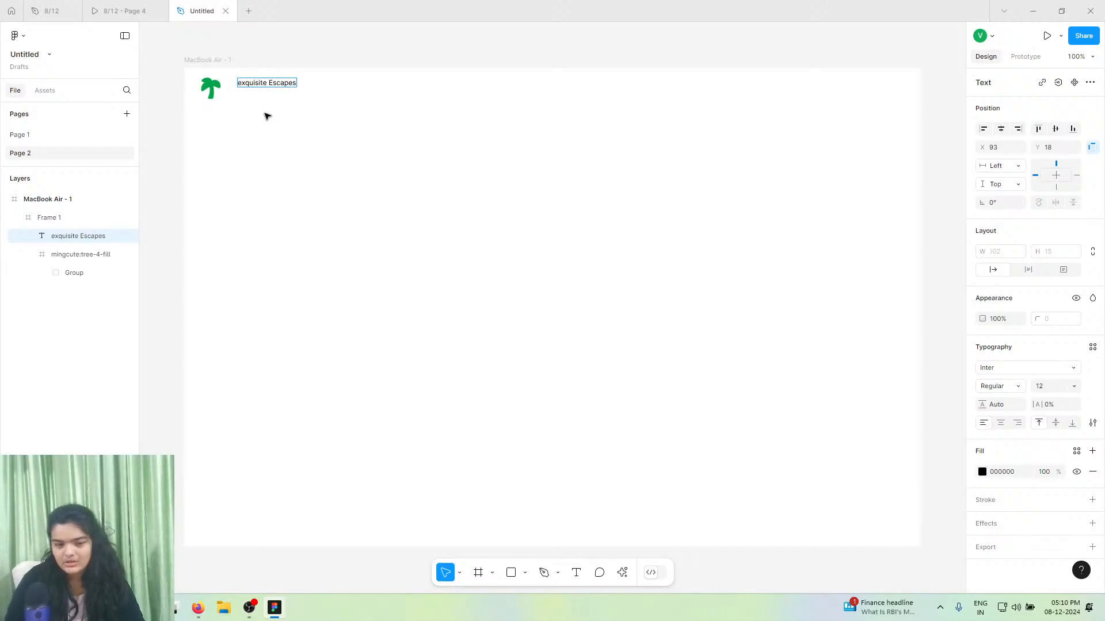
{"action": "key", "text": "Escape"}
{"action": "left_click", "coordinate": [1092, 424]}
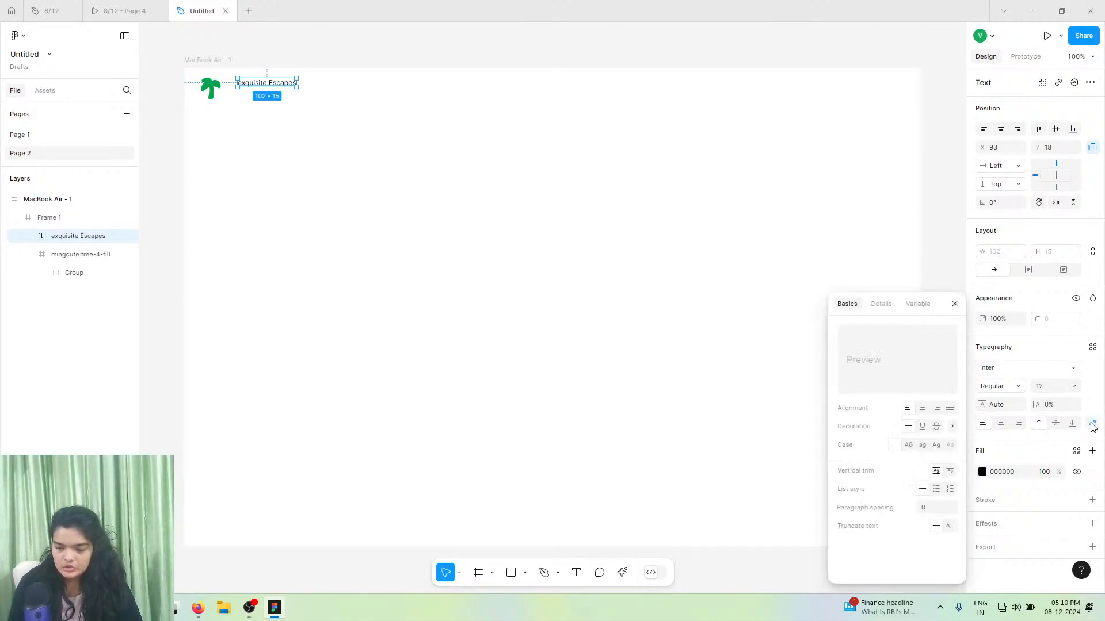
{"action": "left_click", "coordinate": [936, 445]}
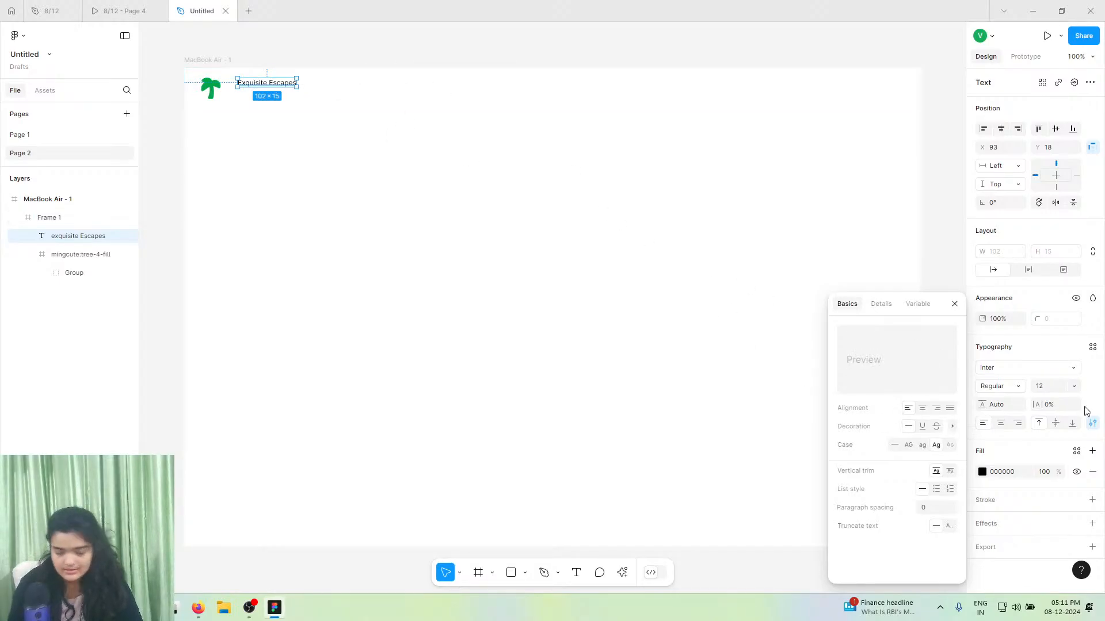
- Set the brand name text to the Fira Sans font at size 22
{"action": "left_click", "coordinate": [1066, 371]}
{"action": "type", "text": "fira"}
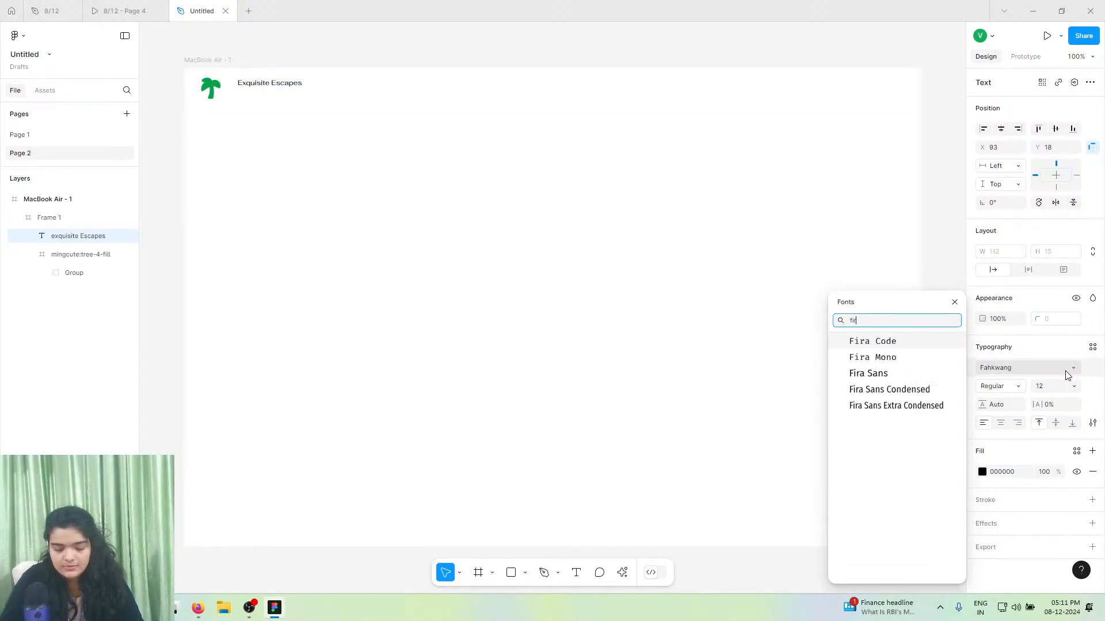
{"action": "left_click", "coordinate": [878, 374]}
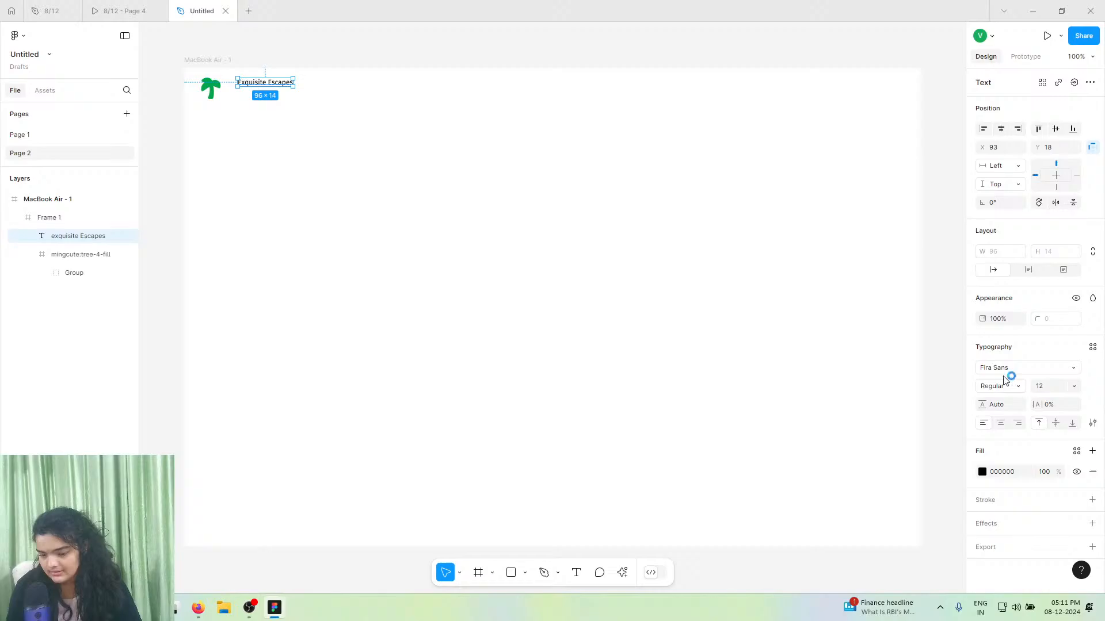
{"action": "left_click", "coordinate": [1075, 389]}
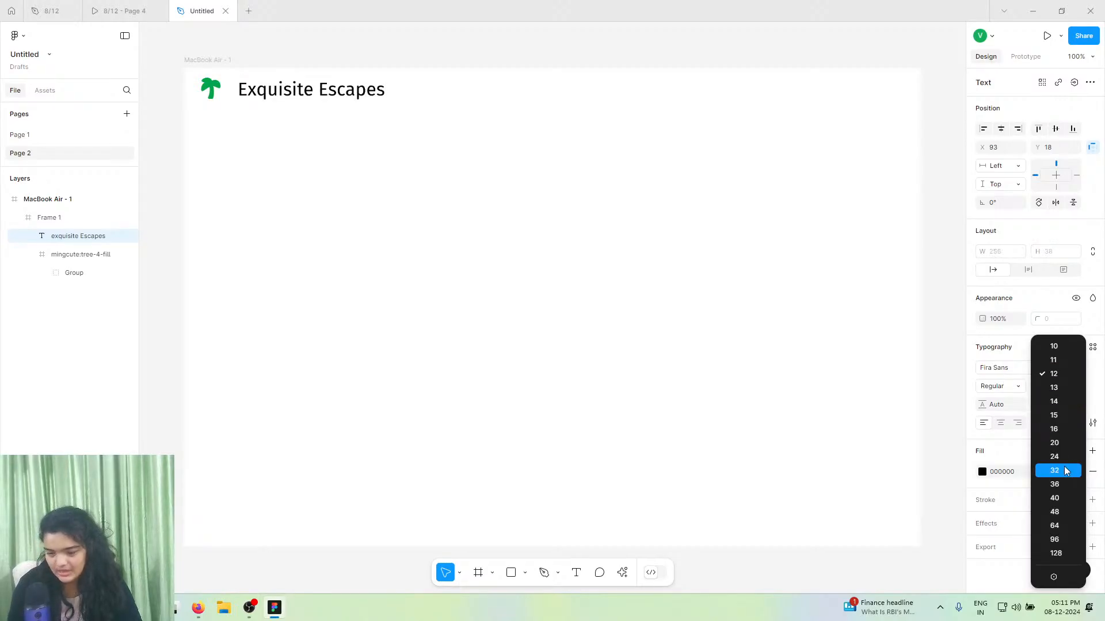
{"action": "left_click", "coordinate": [1059, 445]}
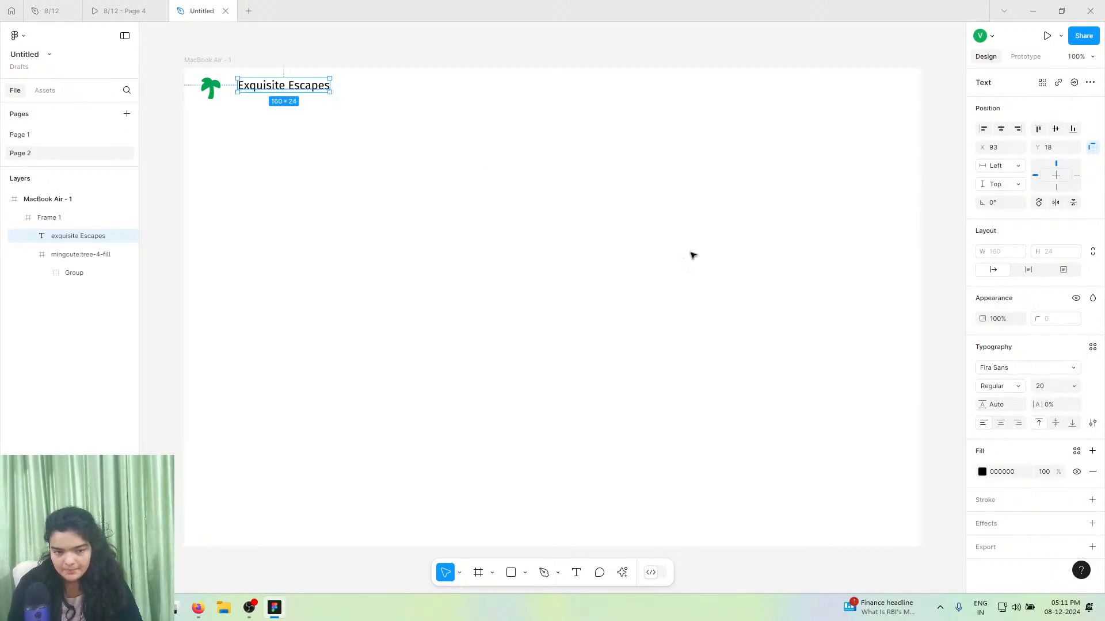
{"action": "left_click", "coordinate": [1058, 386]}
{"action": "type", "text": "22"}
{"action": "key", "text": "Return"}
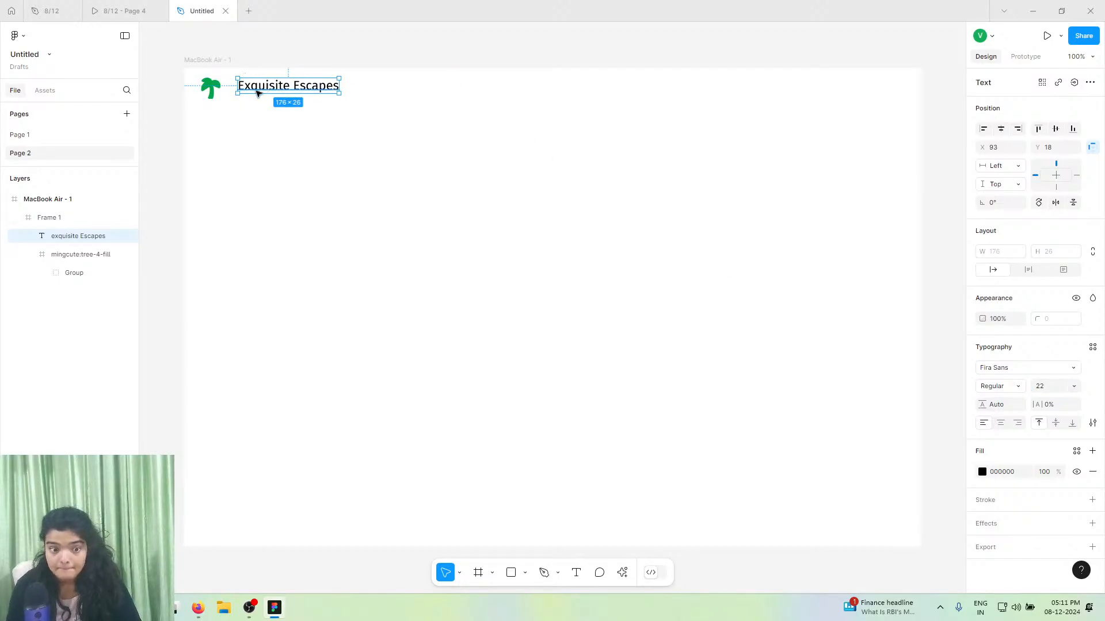
- Center the brand name vertically in the header and close its gap to the palm icon, placing the icon at X 27, Y 11
{"action": "left_click_drag", "start_coordinate": [259, 92], "coordinate": [266, 92]}
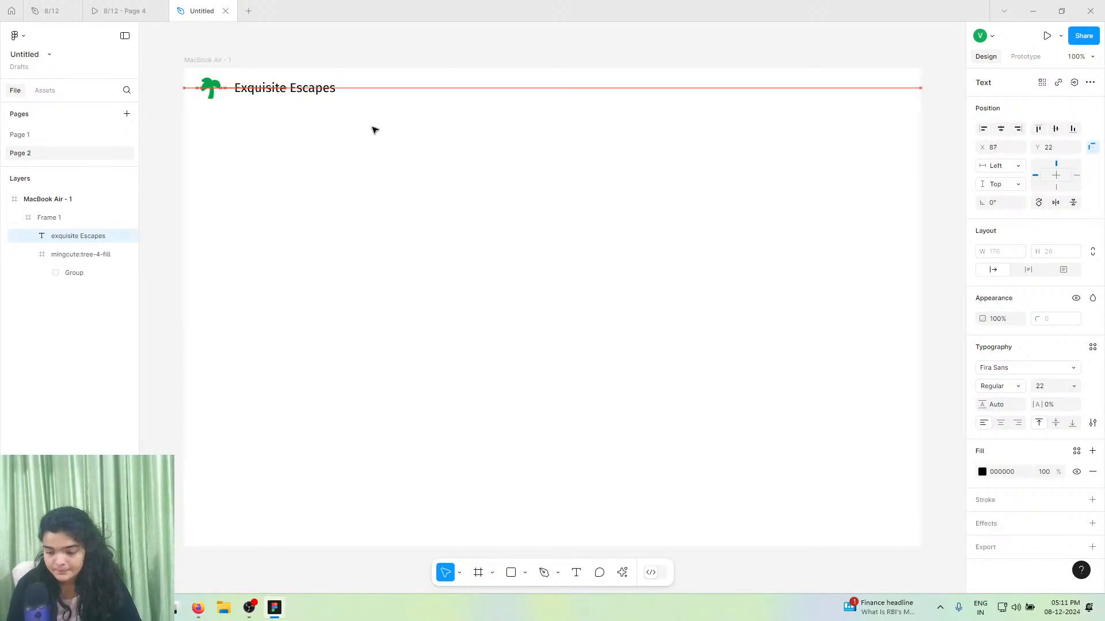
{"action": "left_click", "coordinate": [1001, 387]}
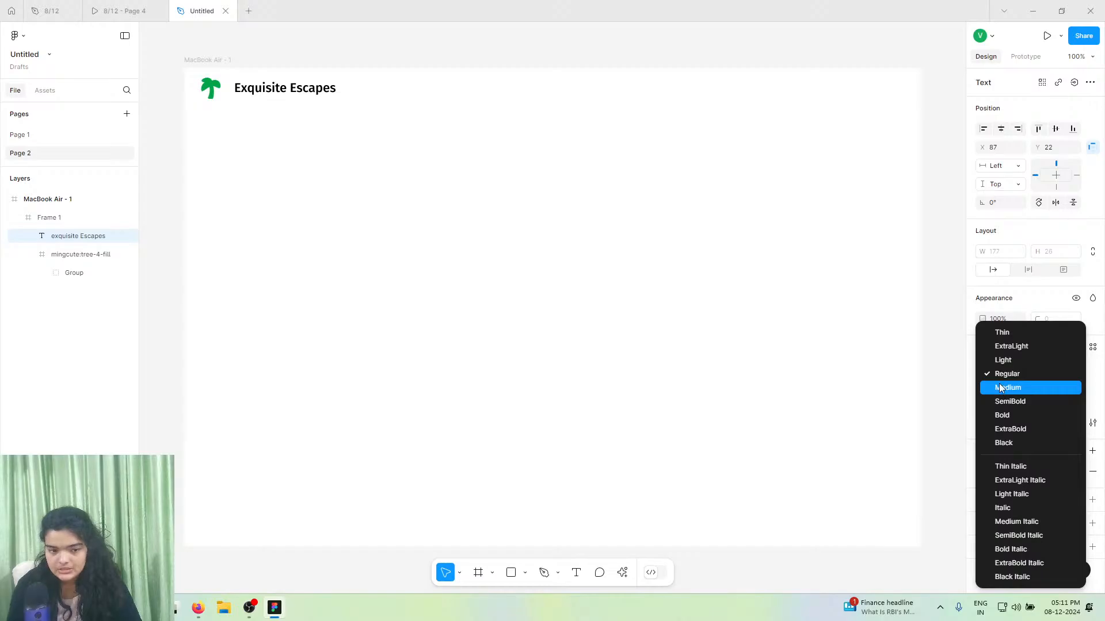
{"action": "left_click", "coordinate": [651, 308]}
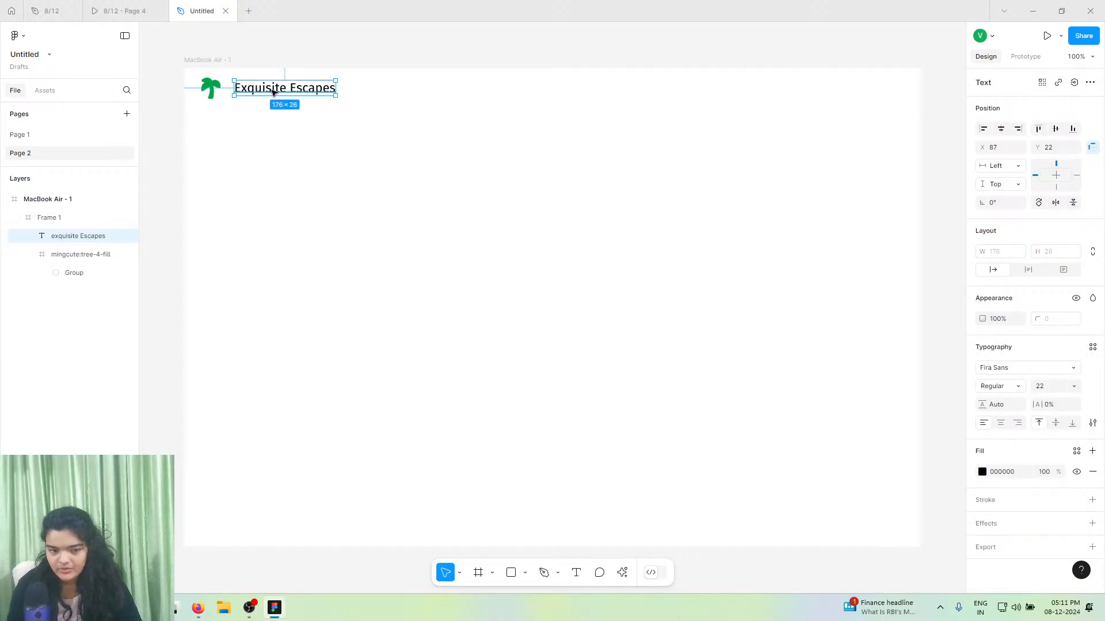
{"action": "left_click_drag", "start_coordinate": [274, 92], "coordinate": [220, 90]}
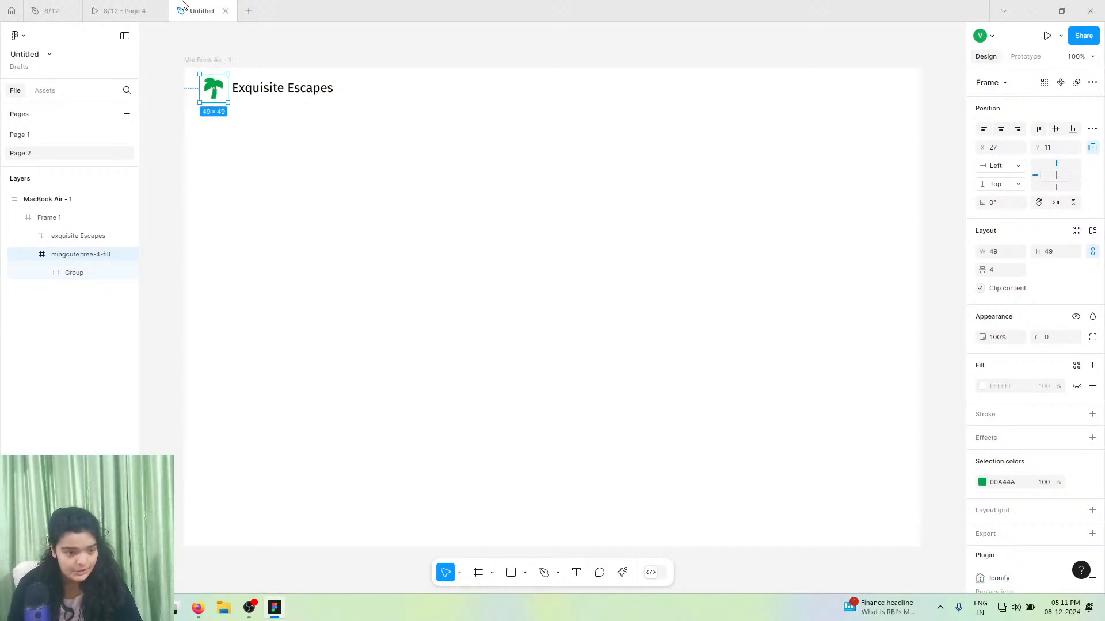
- Check the navigation links in the 8/12 prototype's header and duplicate the brand name text to about X 470, Y 22 in the Untitled draft
{"action": "left_click", "coordinate": [156, 5]}
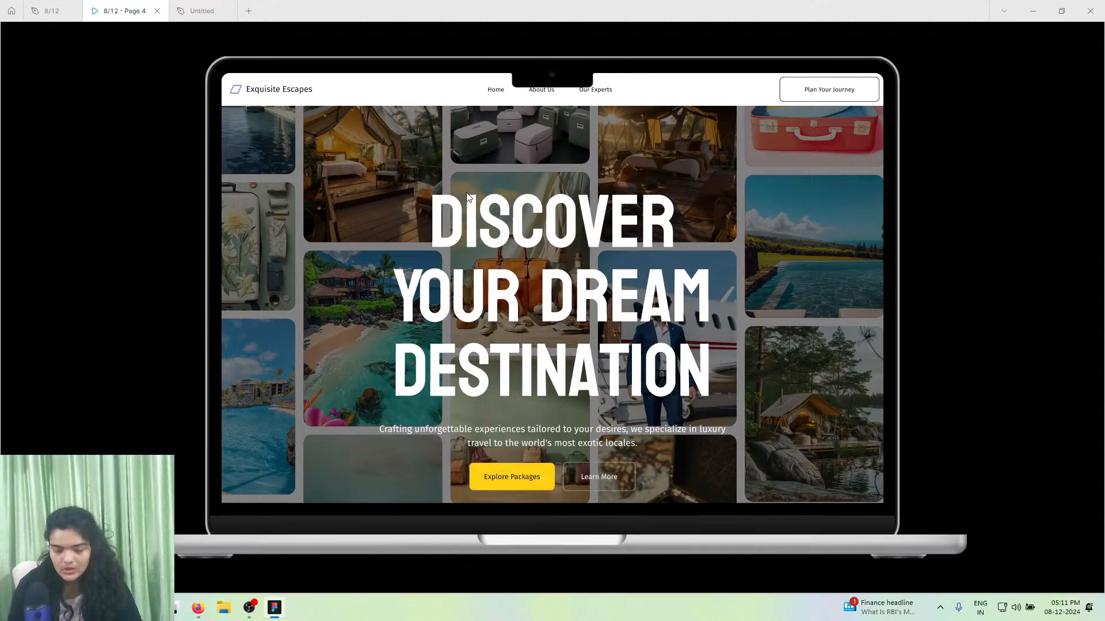
{"action": "left_click", "coordinate": [201, 11]}
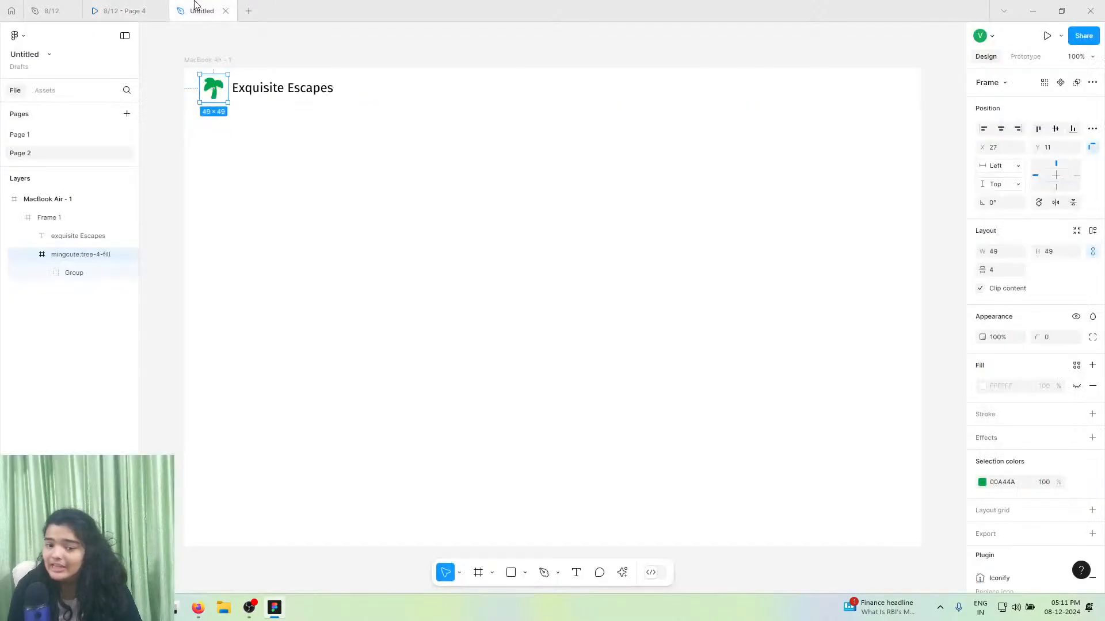
{"action": "left_click", "coordinate": [276, 94]}
{"action": "left_click_drag", "start_coordinate": [277, 94], "coordinate": [513, 89]}
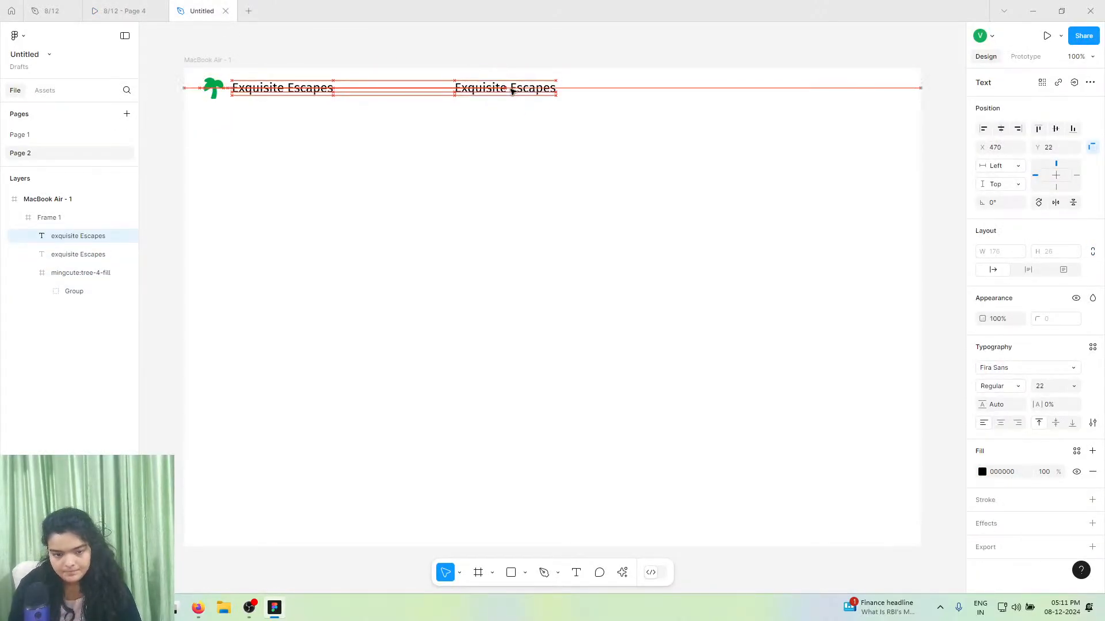
- Replace the wording of the duplicated brand name text in the header with "Home"
{"action": "double_click", "coordinate": [512, 89]}
{"action": "key", "text": "BackSpace"}
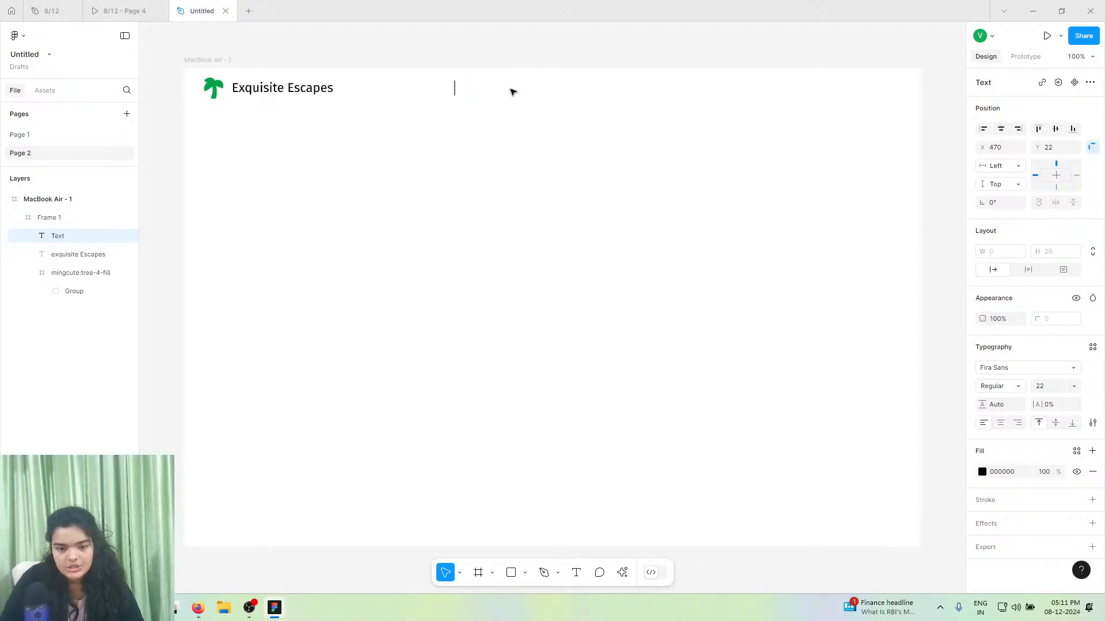
{"action": "type", "text": "Hpme \\"}
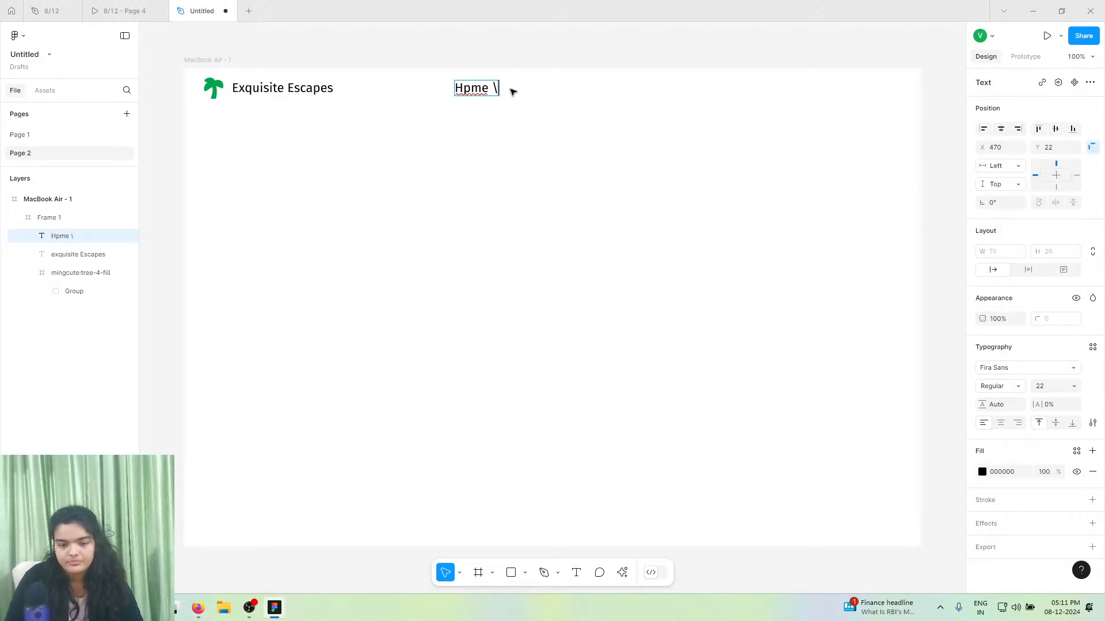
{"action": "key", "text": "BackSpace"}
{"action": "key", "text": "BackSpace"}
{"action": "key", "text": "BackSpace"}
{"action": "key", "text": "BackSpace"}
{"action": "key", "text": "BackSpace"}
{"action": "key", "text": "BackSpace"}
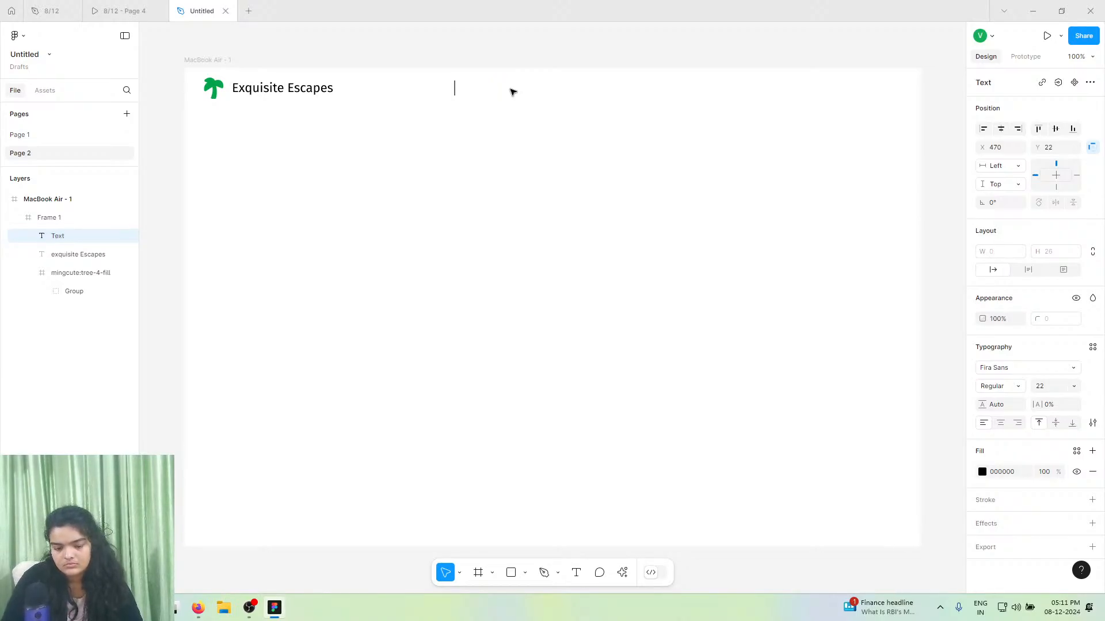
{"action": "type", "text": "Home"}
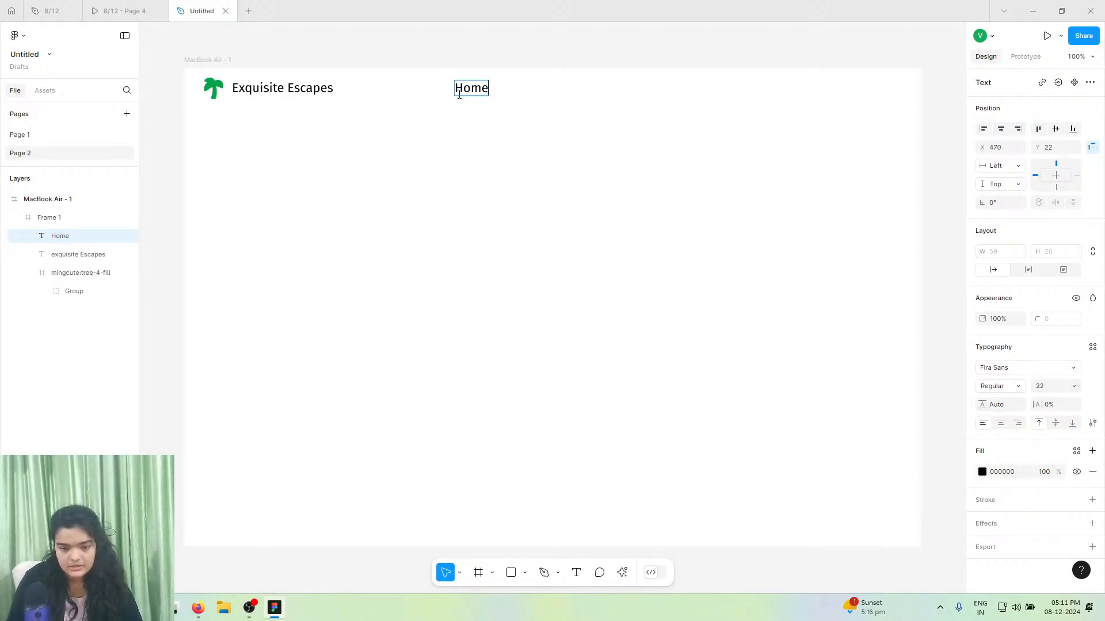
- Duplicate the Home link beside the original at X 536, Y 22, keeping the copy in Regular weight
{"action": "key", "text": "Escape"}
{"action": "key", "text": "ctrl+d"}
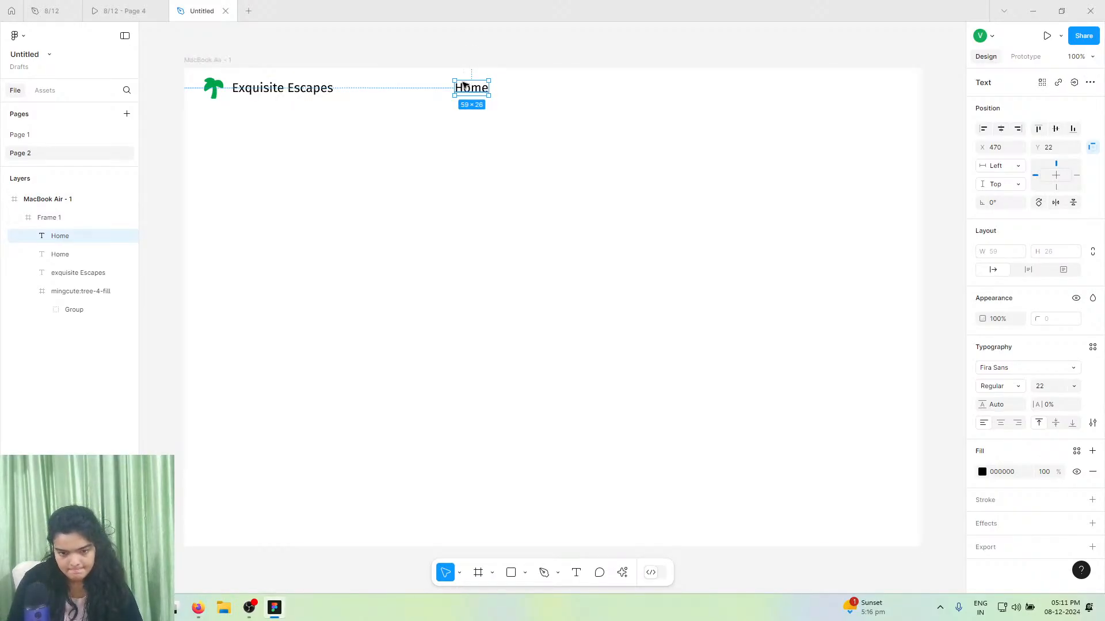
{"action": "key", "text": "ctrl+b"}
{"action": "left_click_drag", "start_coordinate": [473, 87], "coordinate": [510, 88]}
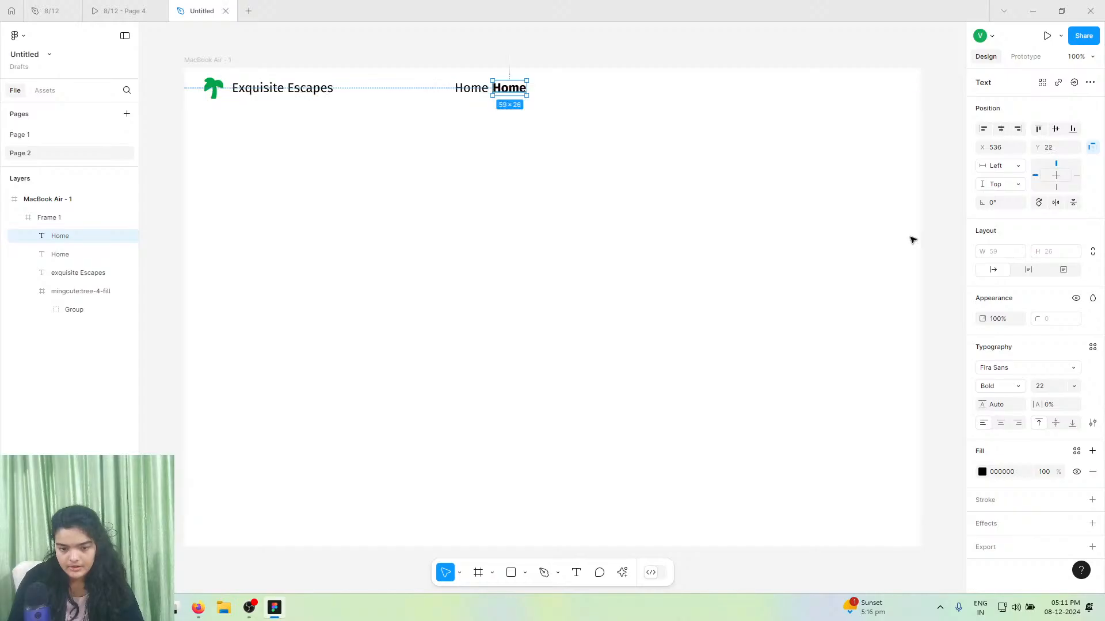
{"action": "left_click", "coordinate": [1018, 386]}
{"action": "key", "text": "Escape"}
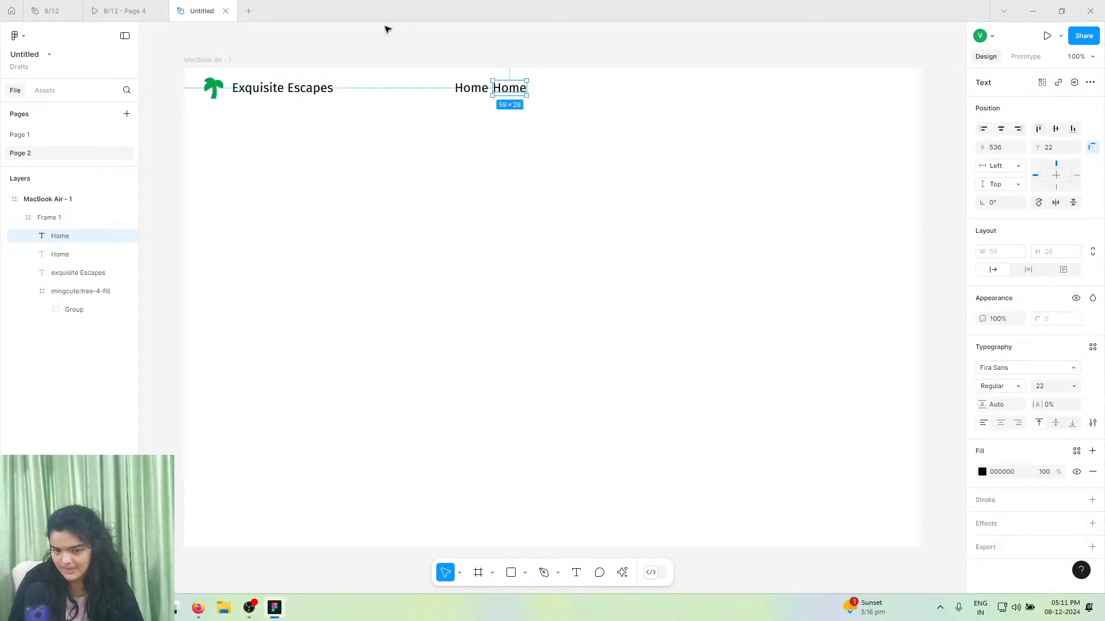
- Review the 8/12 prototype's page sections and change the second Home link in the Untitled draft to "About"
{"action": "left_click", "coordinate": [143, 6]}
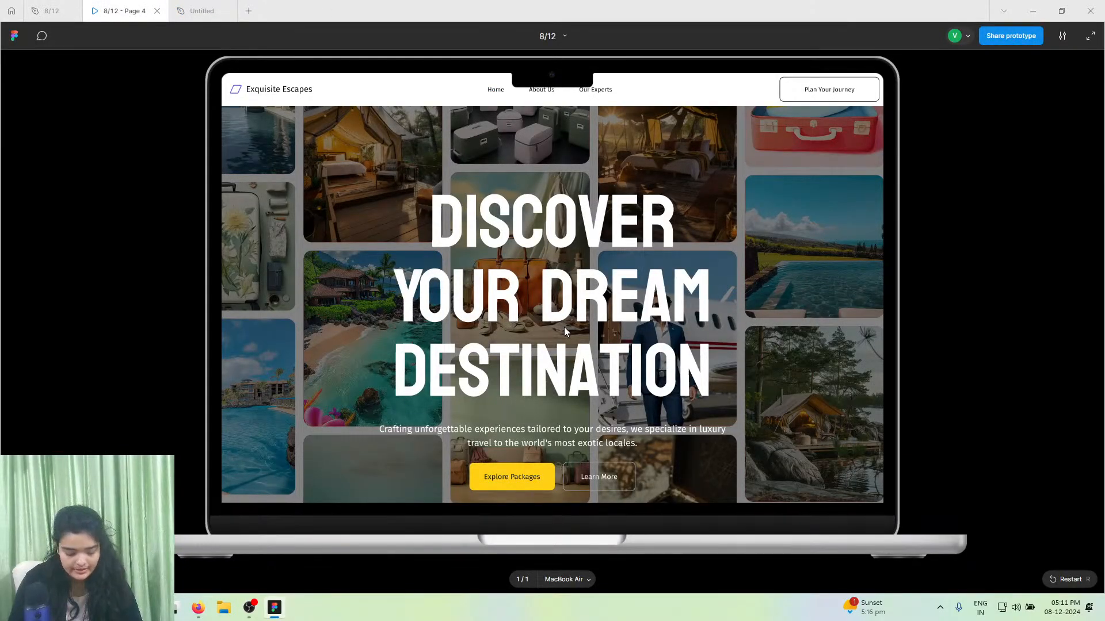
{"action": "scroll", "coordinate": [566, 329], "scroll_direction": "down", "scroll_amount": 15}
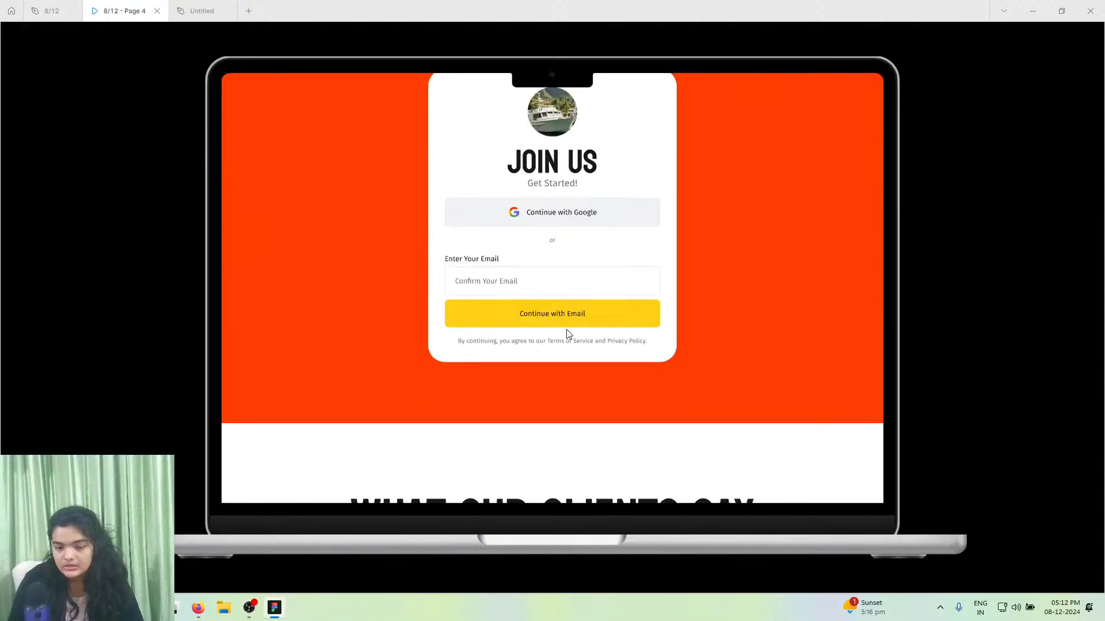
{"action": "scroll", "coordinate": [566, 330], "scroll_direction": "down", "scroll_amount": 10}
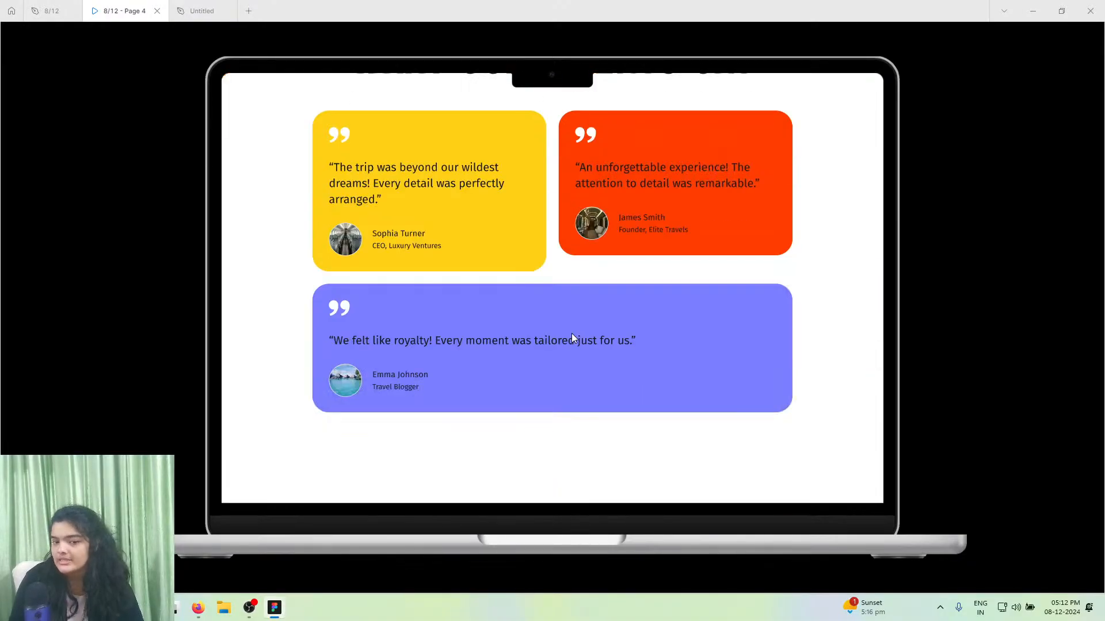
{"action": "scroll", "coordinate": [573, 338], "scroll_direction": "up", "scroll_amount": 2}
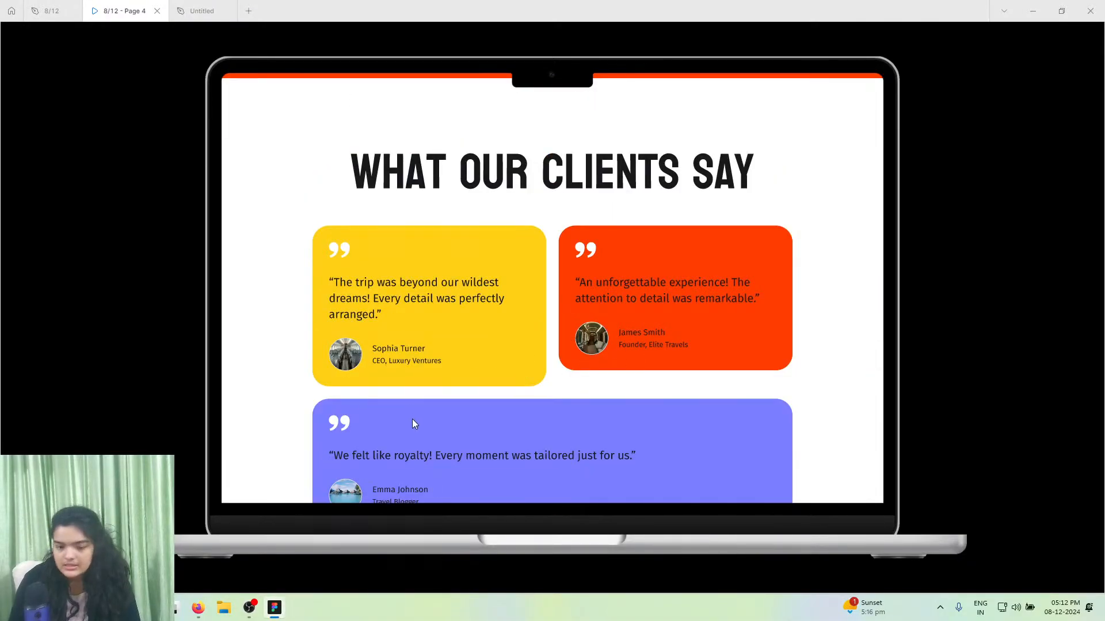
{"action": "left_click", "coordinate": [198, 11]}
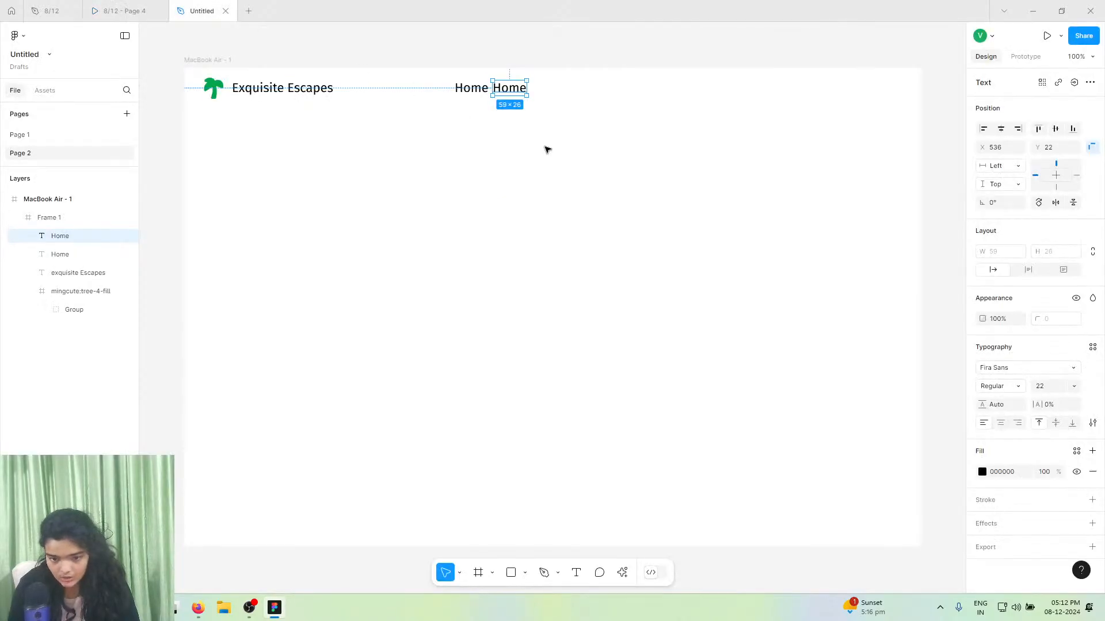
{"action": "double_click", "coordinate": [509, 88]}
{"action": "type", "text": "About"}
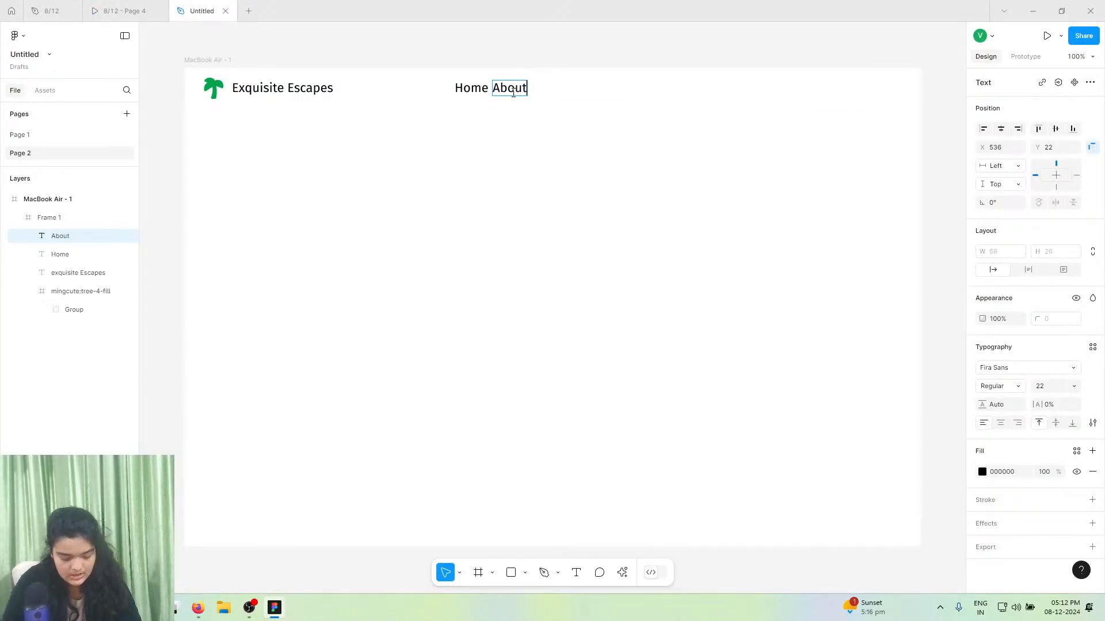
- Check the 8/12 prototype's header links and duplicate the About link in the Untitled draft to X 610, Y 22
{"action": "left_click", "coordinate": [118, 8]}
{"action": "scroll", "coordinate": [495, 201], "scroll_direction": "up", "scroll_amount": 10}
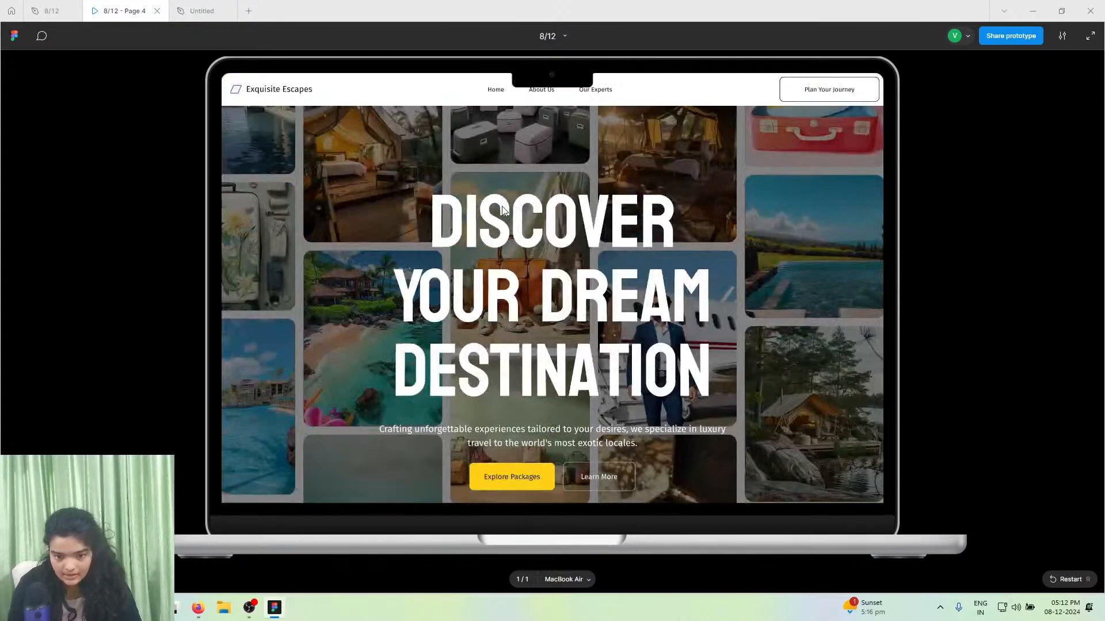
{"action": "left_click", "coordinate": [228, 6]}
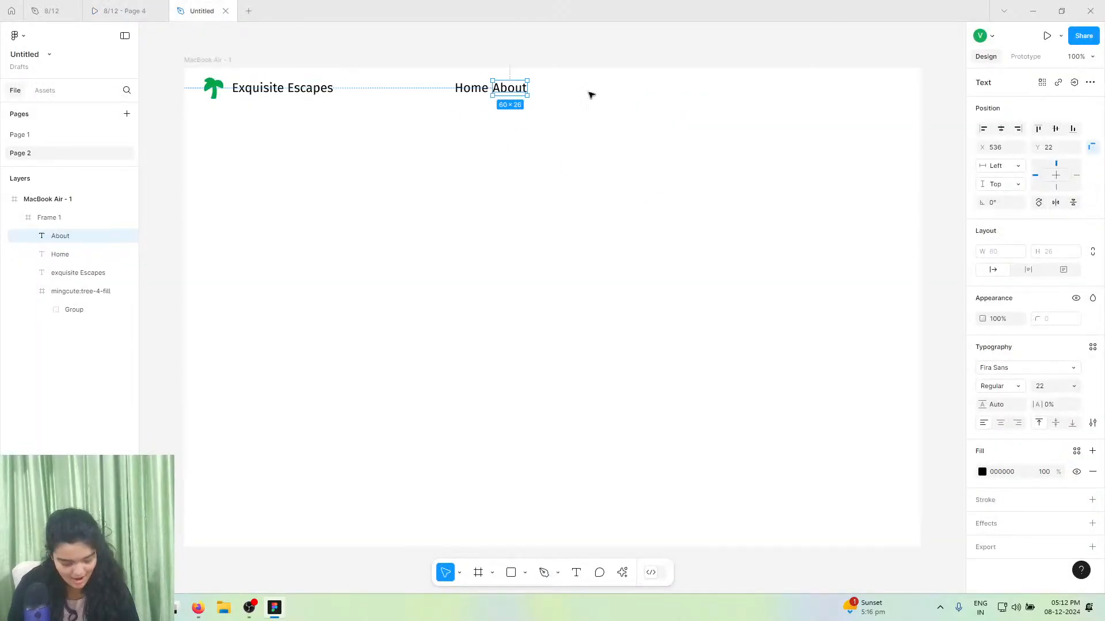
{"action": "left_click", "coordinate": [561, 54]}
{"action": "left_click", "coordinate": [511, 87]}
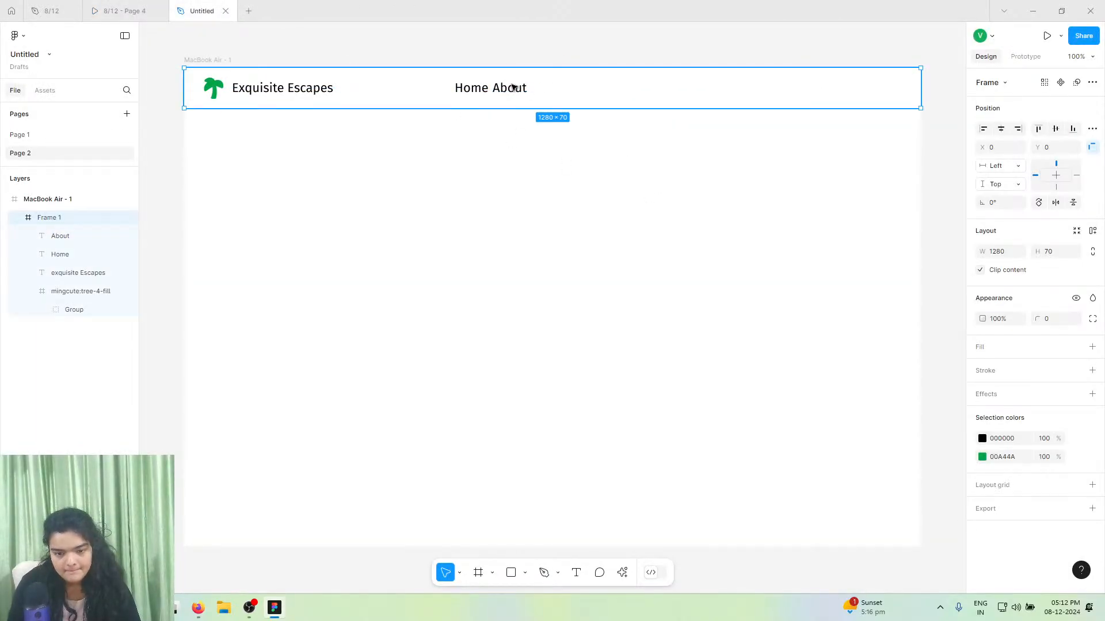
{"action": "left_click", "coordinate": [513, 87]}
{"action": "key", "text": "ctrl+d"}
{"action": "left_click_drag", "start_coordinate": [527, 95], "coordinate": [559, 90]}
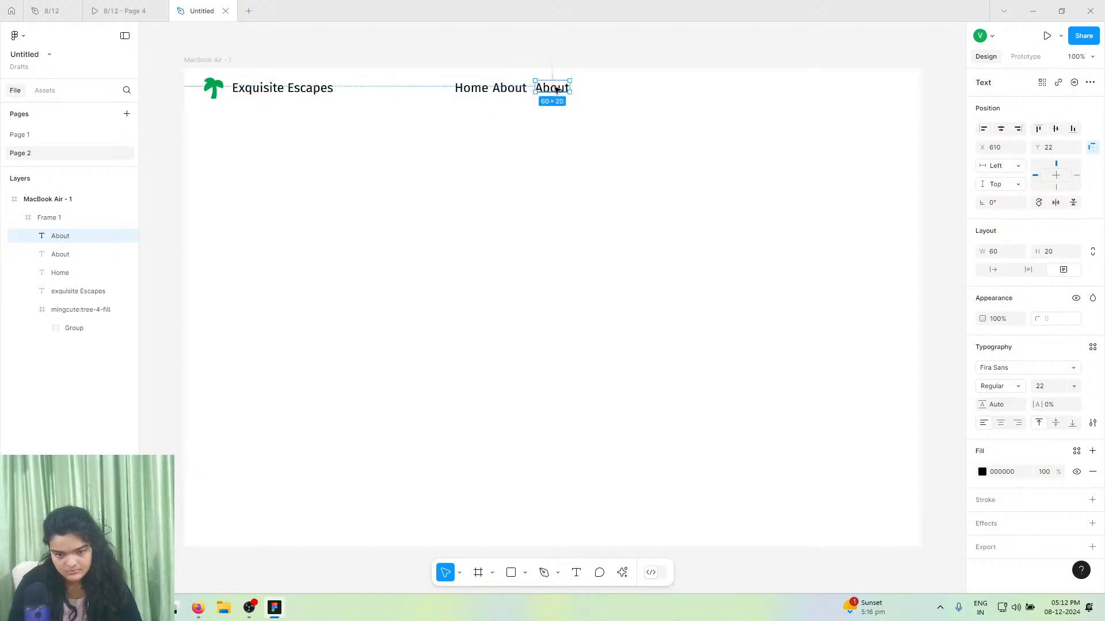
- Change the duplicated About link to "Our Experts" and set its text box to auto width
{"action": "double_click", "coordinate": [555, 88]}
{"action": "type", "text": "Our E"}
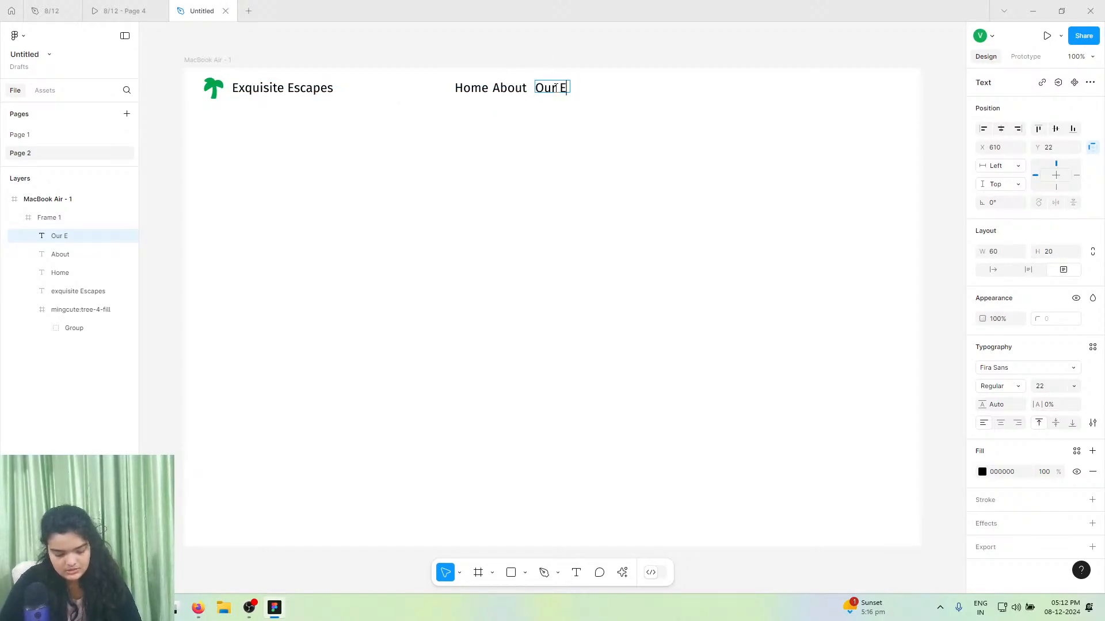
{"action": "type", "text": "xperts"}
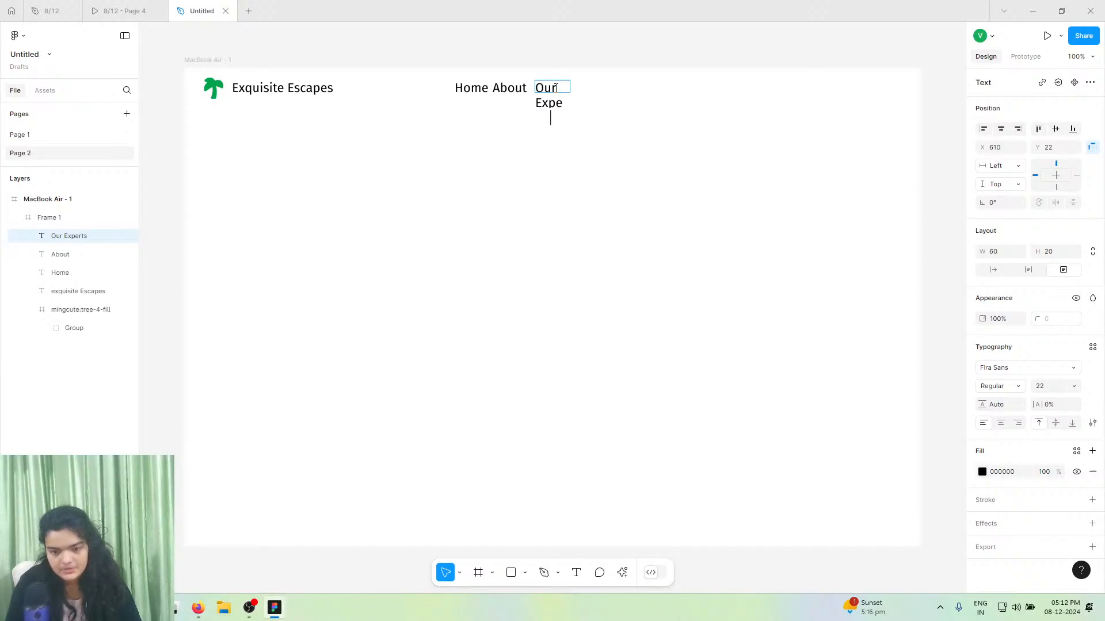
{"action": "key", "text": "Escape"}
{"action": "left_click", "coordinate": [1003, 270]}
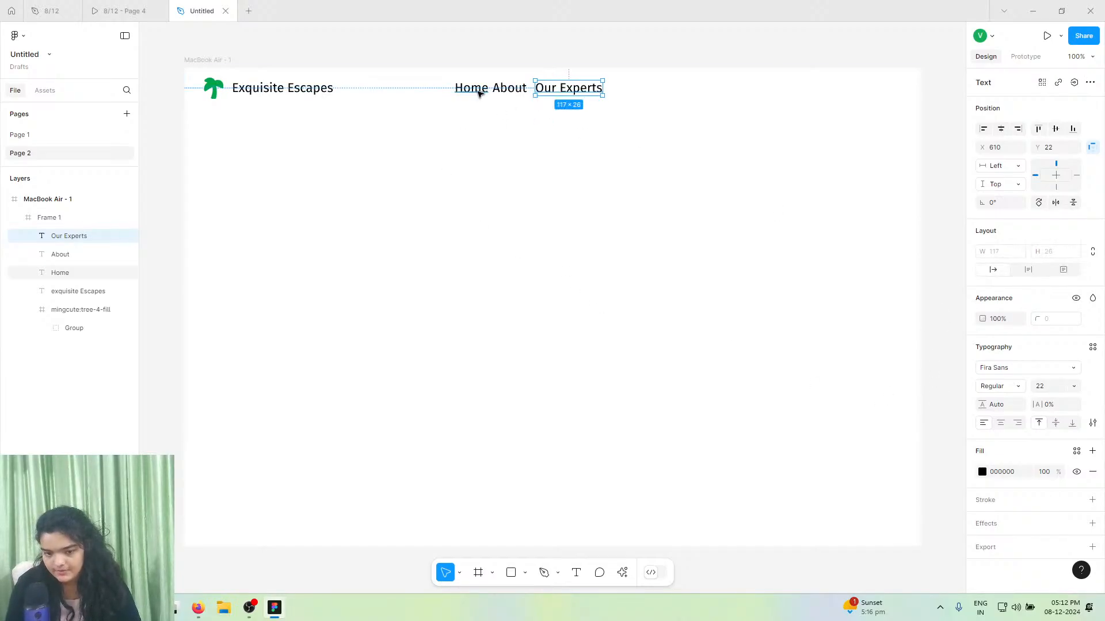
- Group the Home, About and Our Experts links and apply auto layout to the group
{"action": "left_click", "coordinate": [500, 89]}
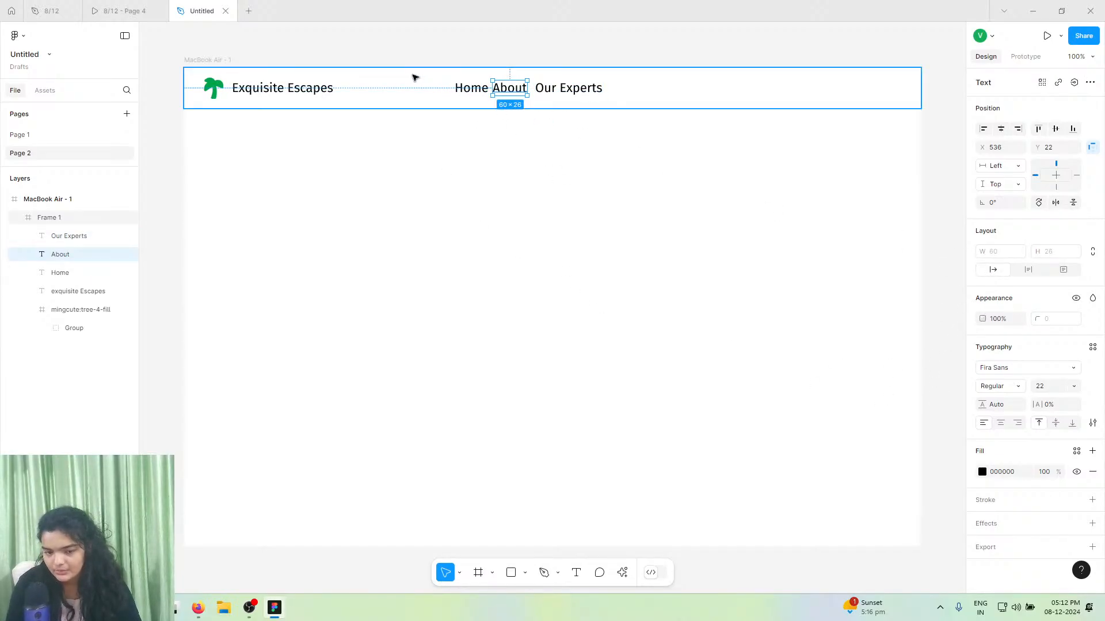
{"action": "left_click", "coordinate": [468, 89], "text": "shift"}
{"action": "left_click", "coordinate": [550, 91], "text": "shift"}
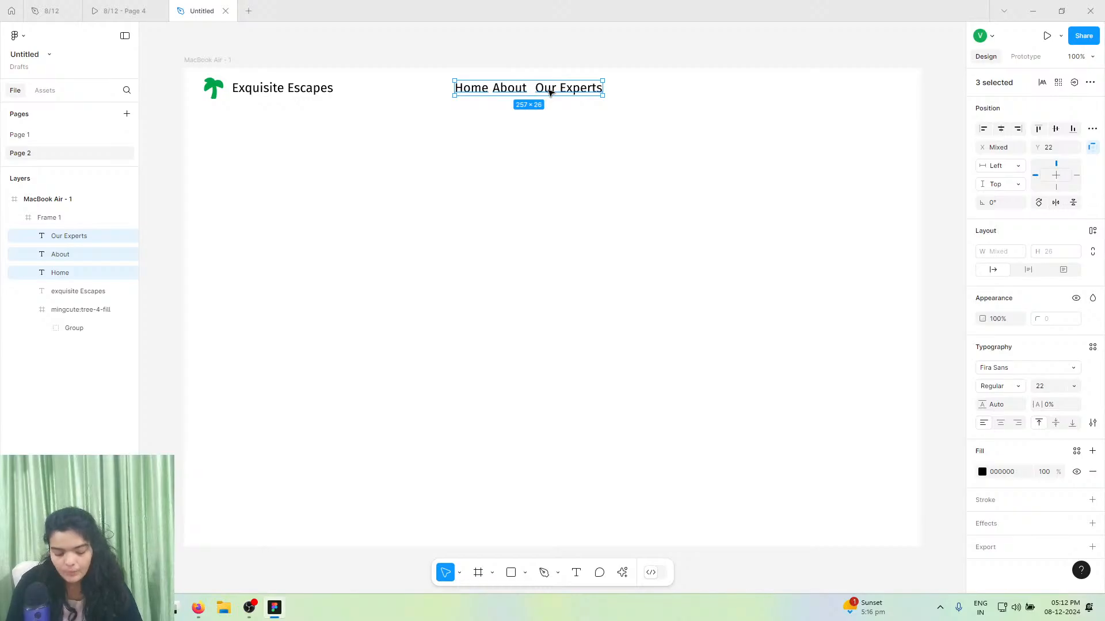
{"action": "key", "text": "ctrl+g"}
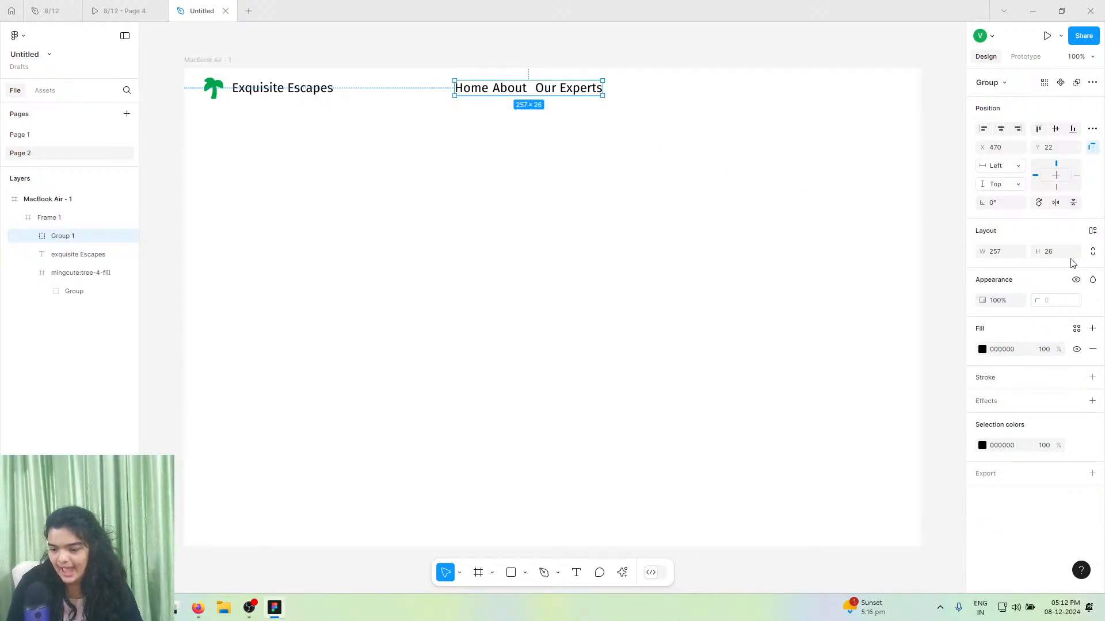
{"action": "left_click", "coordinate": [1092, 231]}
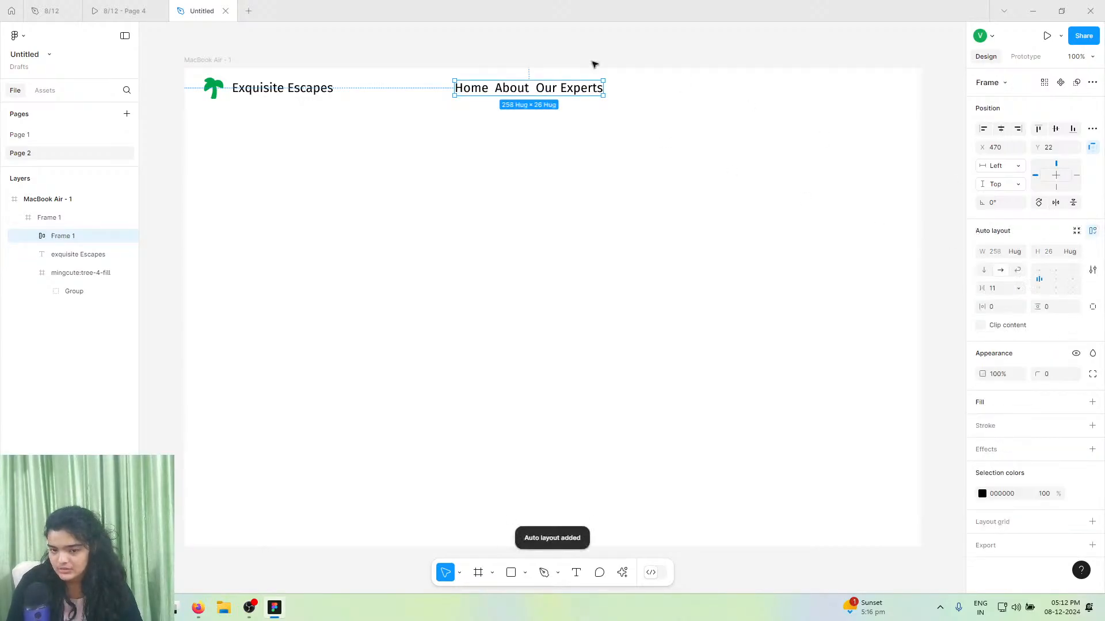
- Set the spacing between the navigation links to 31 and move their frame to X 491, Y 22
{"action": "left_click", "coordinate": [991, 290]}
{"action": "type", "text": "31"}
{"action": "key", "text": "Return"}
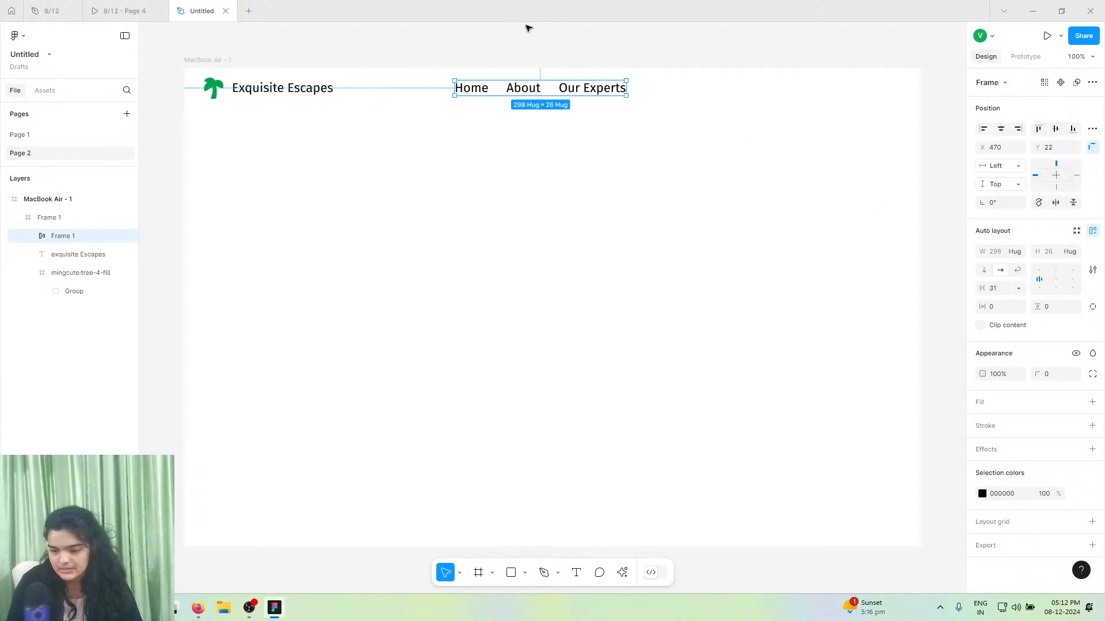
{"action": "left_click_drag", "start_coordinate": [561, 78], "coordinate": [578, 89]}
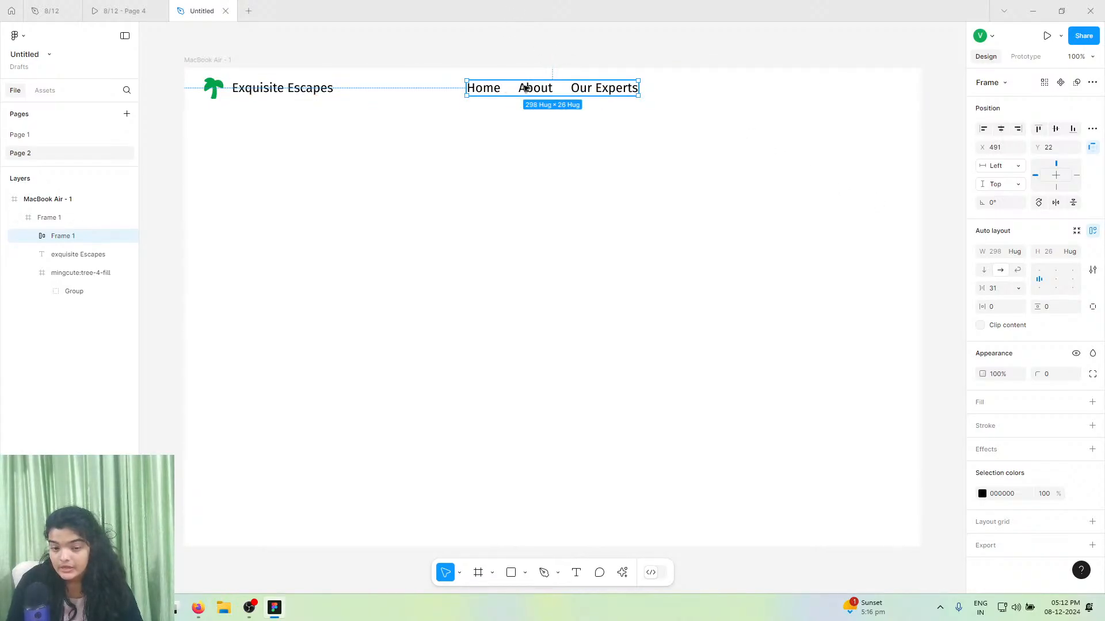
- Set the font size of the Home, About and Our Experts links to 16
{"action": "double_click", "coordinate": [525, 88]}
{"action": "left_click", "coordinate": [496, 88], "text": "shift"}
{"action": "left_click", "coordinate": [608, 94], "text": "shift"}
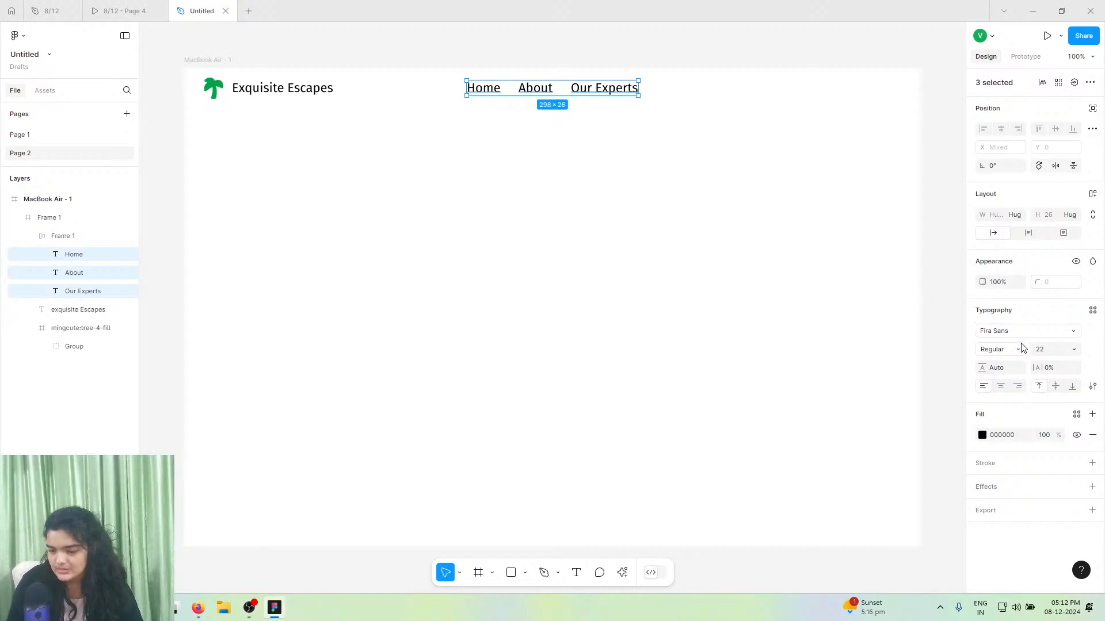
{"action": "left_click", "coordinate": [1043, 351]}
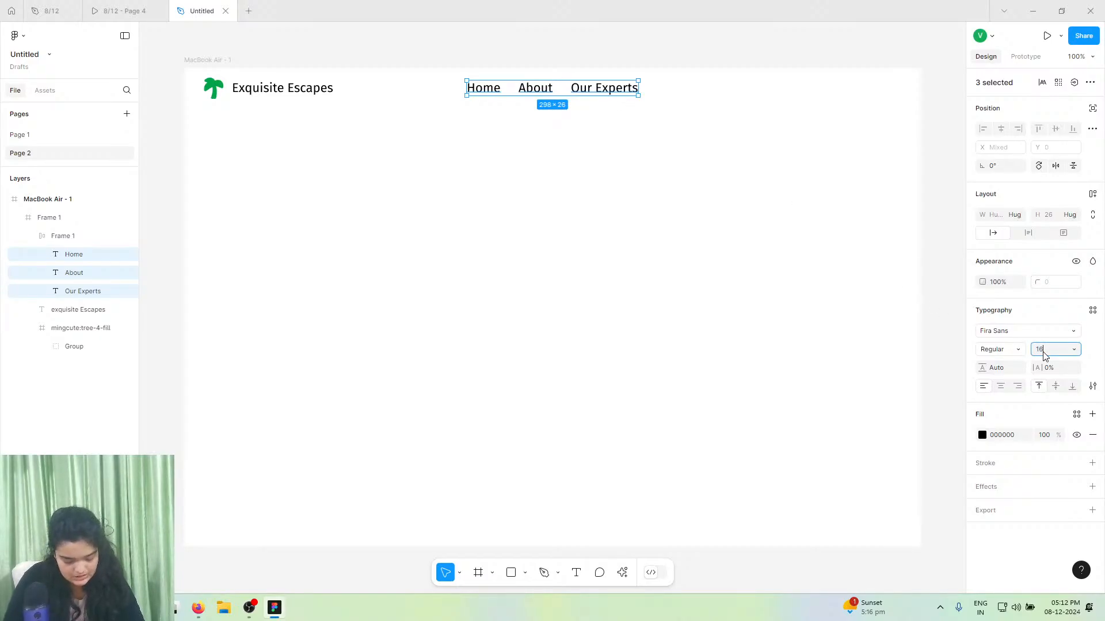
{"action": "type", "text": "16"}
{"action": "key", "text": "Return"}
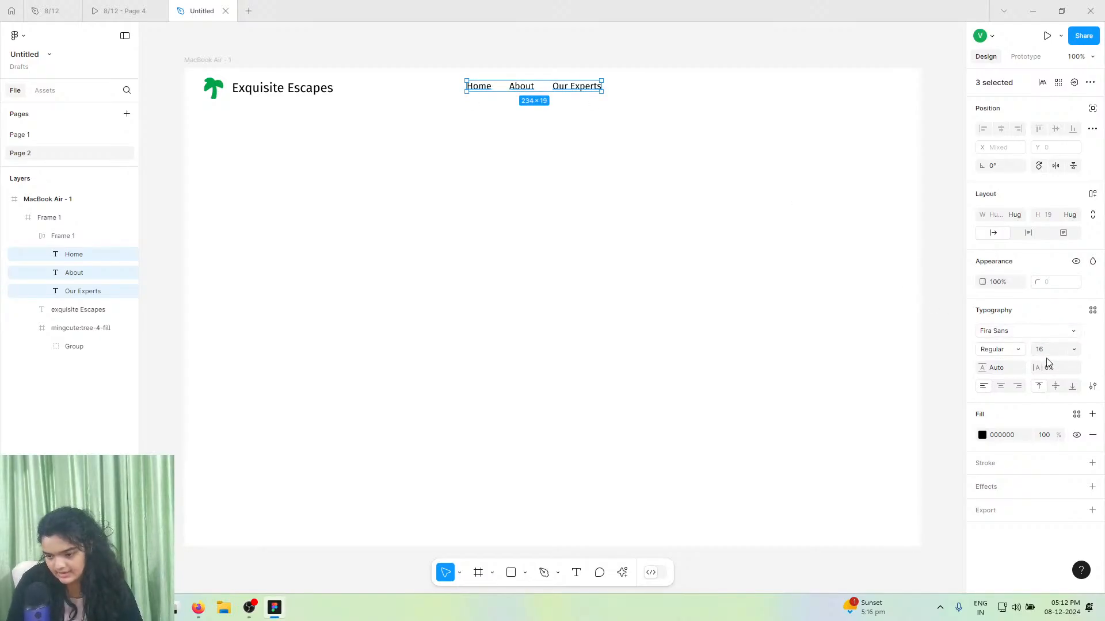
{"action": "left_click", "coordinate": [1049, 354]}
{"action": "left_click", "coordinate": [923, 266]}
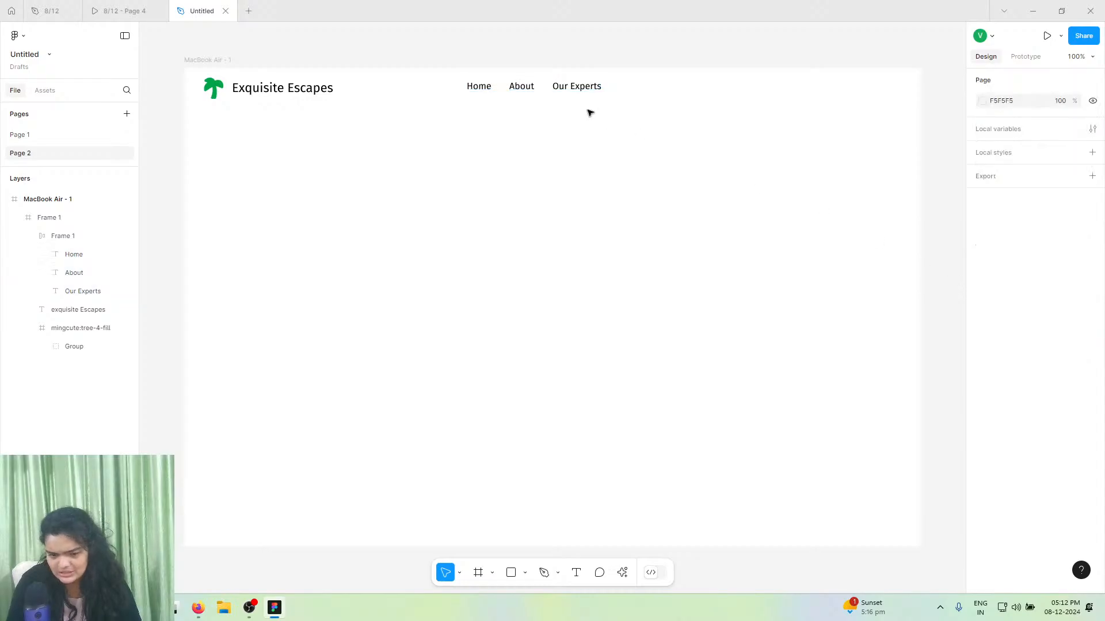
- Center the navigation links frame horizontally and vertically in the header
{"action": "double_click", "coordinate": [577, 88]}
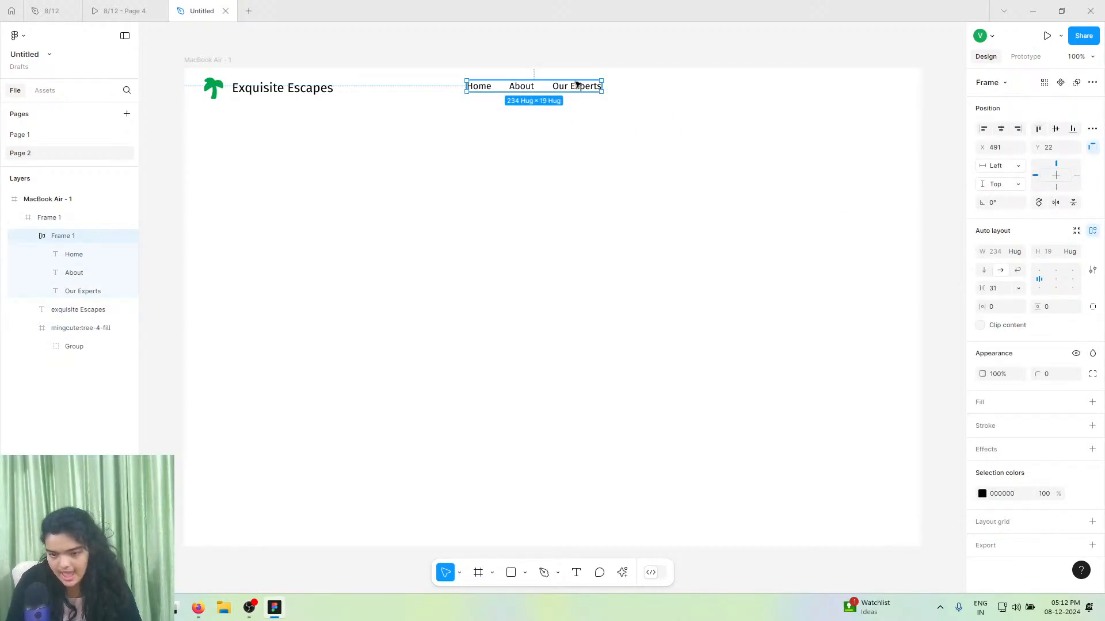
{"action": "left_click", "coordinate": [1000, 128]}
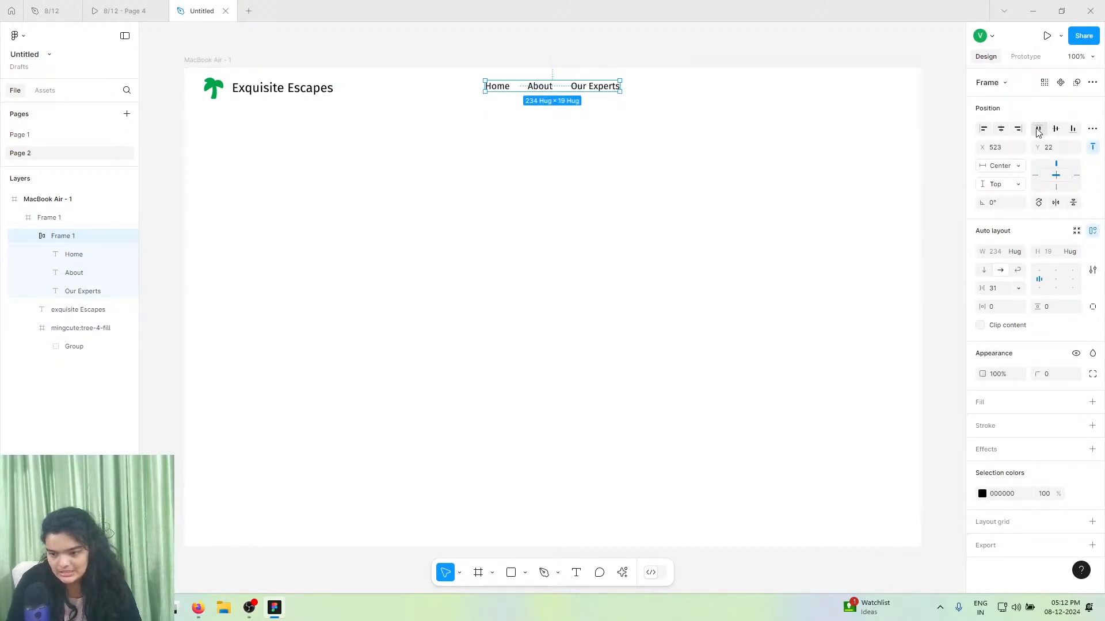
{"action": "left_click", "coordinate": [1055, 128]}
- Check the prototype's header button and duplicate the Our Experts text to the draft header's far right end, at about X 1169
{"action": "left_click", "coordinate": [124, 11]}
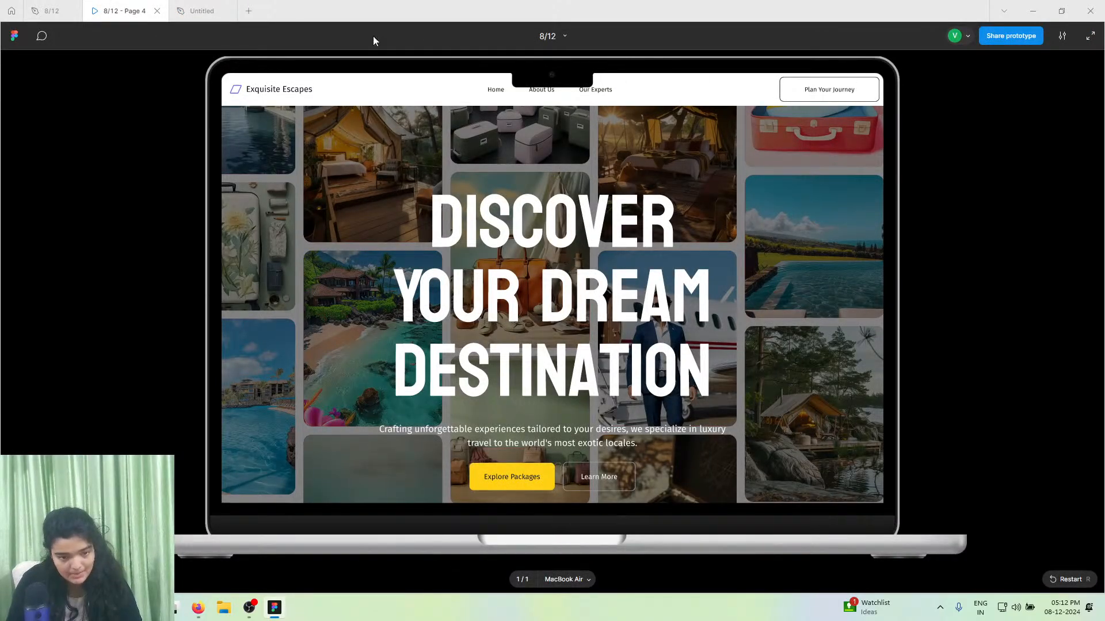
{"action": "left_click", "coordinate": [202, 11]}
{"action": "left_click", "coordinate": [605, 91]}
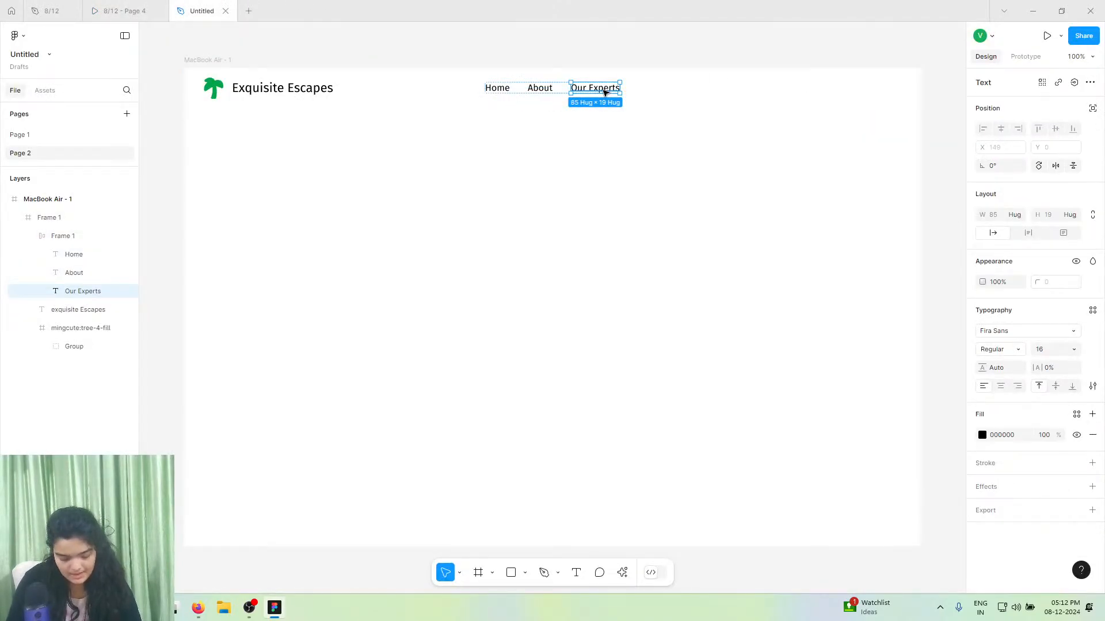
{"action": "key", "text": "ctrl+d"}
{"action": "left_click_drag", "start_coordinate": [661, 92], "coordinate": [912, 87]}
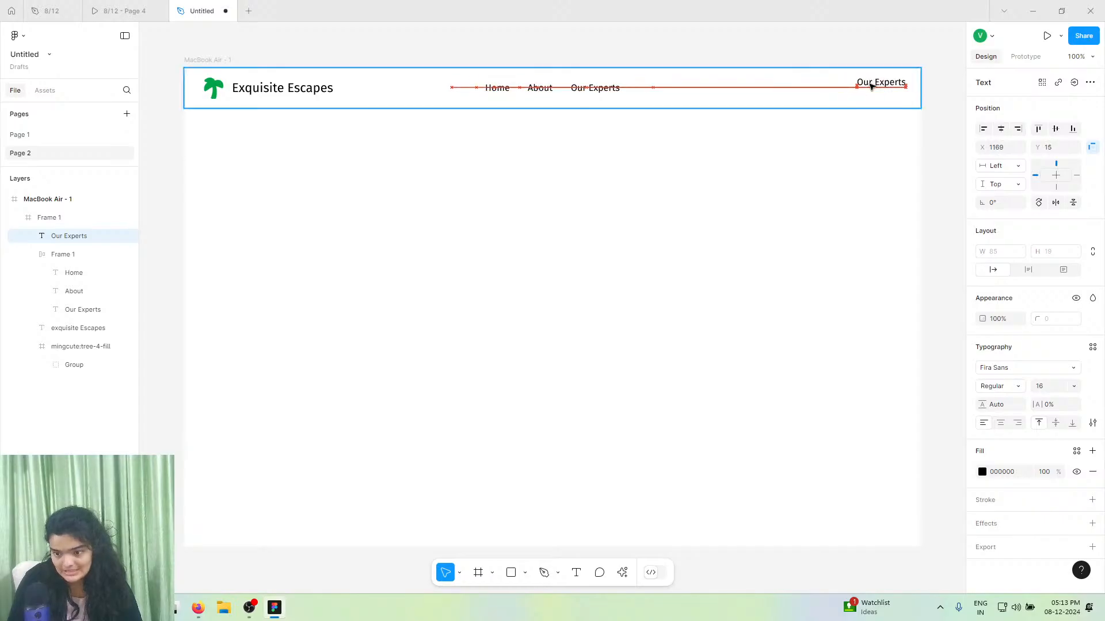
- Move the duplicated Our Experts text in line with the navigation links, at X 1144, Y 25
{"action": "left_click", "coordinate": [557, 90]}
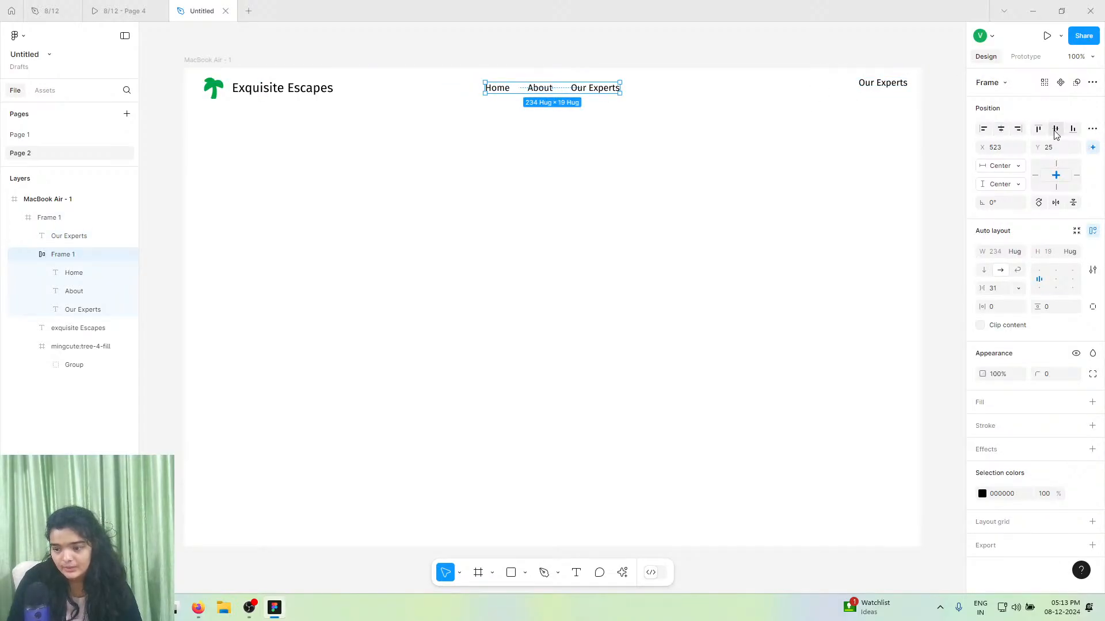
{"action": "left_click", "coordinate": [432, 71]}
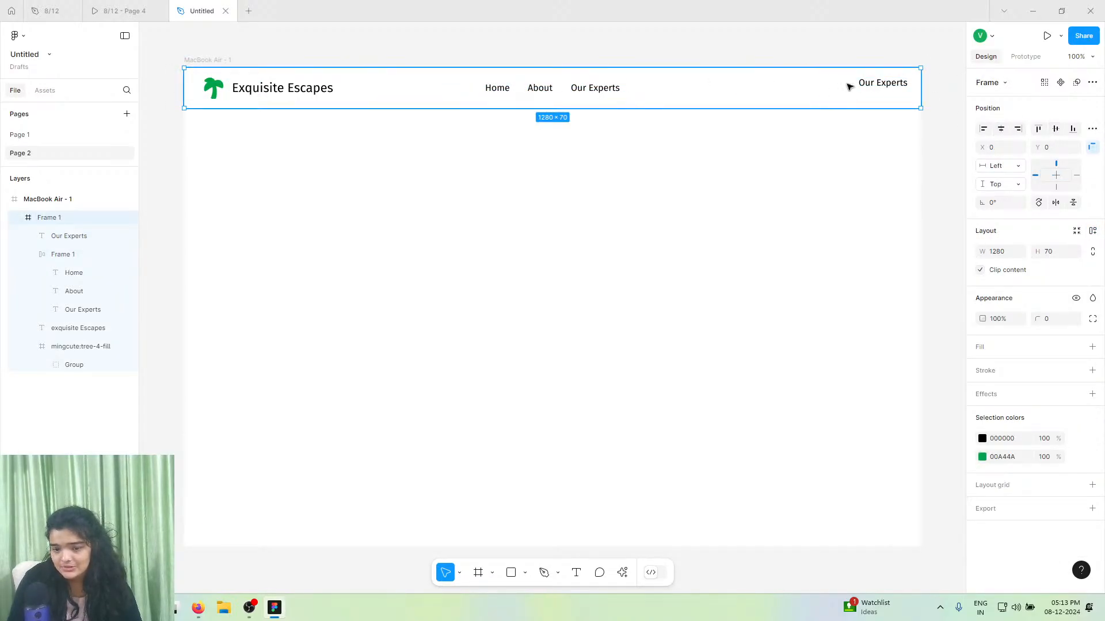
{"action": "left_click_drag", "start_coordinate": [898, 88], "coordinate": [799, 151]}
{"action": "double_click", "coordinate": [878, 92]}
{"action": "scroll", "coordinate": [876, 90], "scroll_direction": "up", "scroll_amount": 5}
{"action": "key", "text": "Escape"}
- Wrap the duplicated Our Experts text in an auto layout frame with horizontal padding 37 and vertical padding 13
{"action": "right_click", "coordinate": [773, 153]}
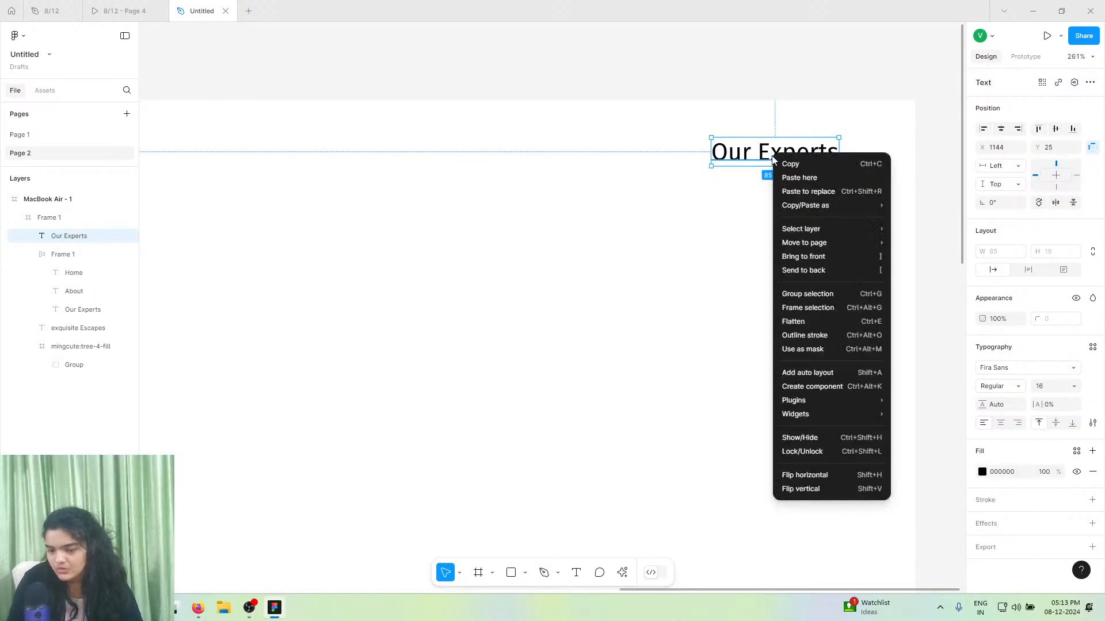
{"action": "left_click", "coordinate": [792, 307]}
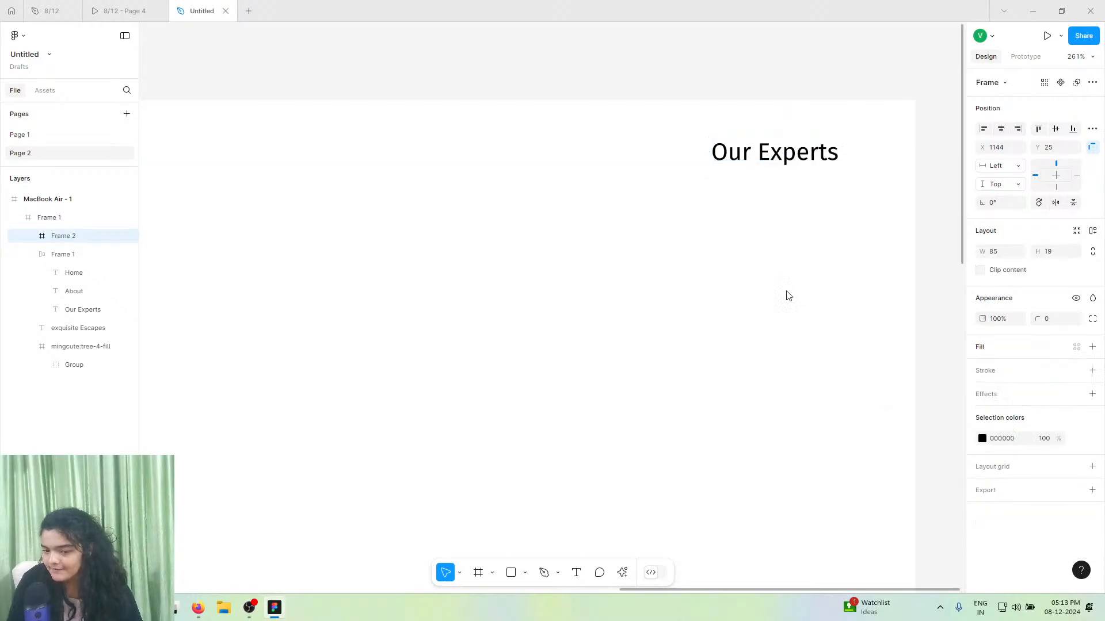
{"action": "left_click", "coordinate": [1093, 231]}
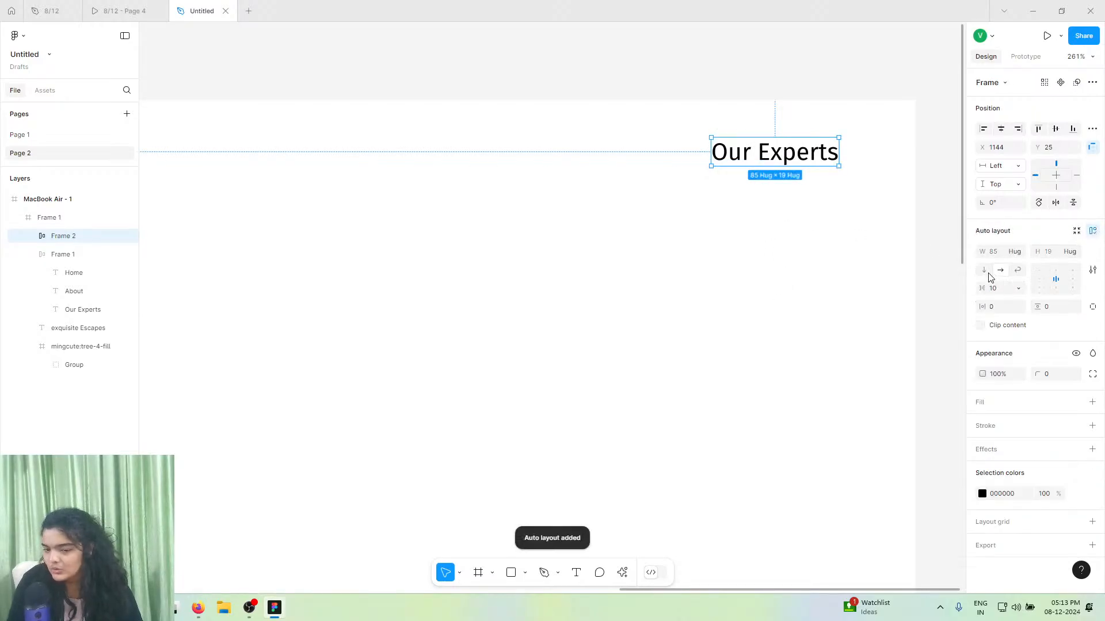
{"action": "mouse_move", "coordinate": [982, 309]}
{"action": "left_mouse_down"}
{"action": "mouse_move", "coordinate": [1065, 309]}
{"action": "mouse_move", "coordinate": [1052, 309]}
{"action": "left_mouse_up"}
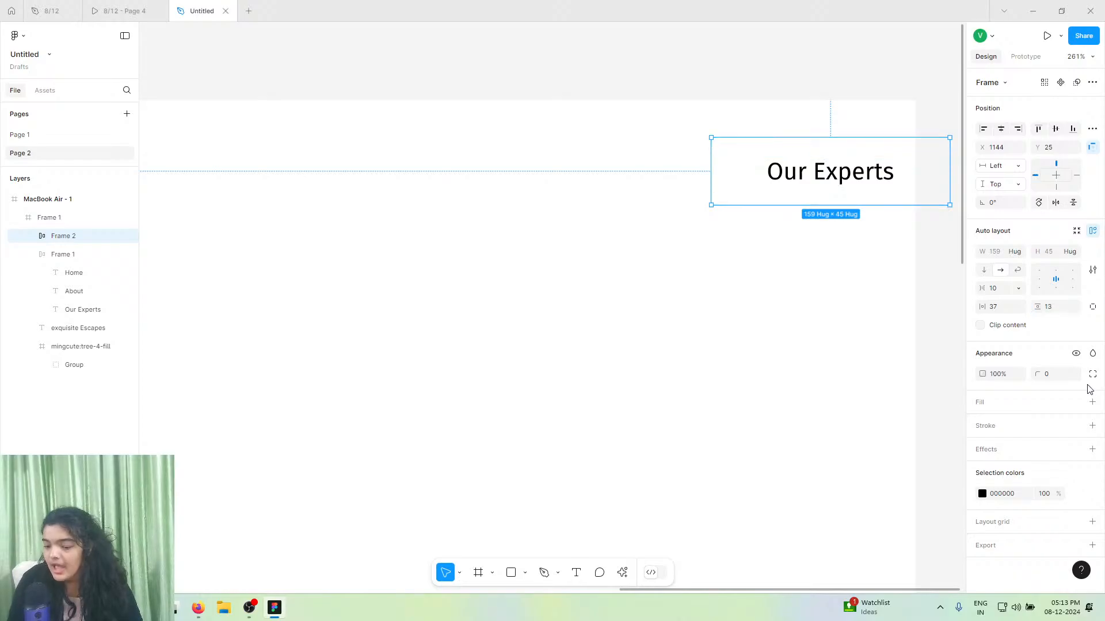
- Give the button frame a black 1 px inside stroke and corner radius 5, and move it to X 1094, Y 13
{"action": "left_click", "coordinate": [1092, 429]}
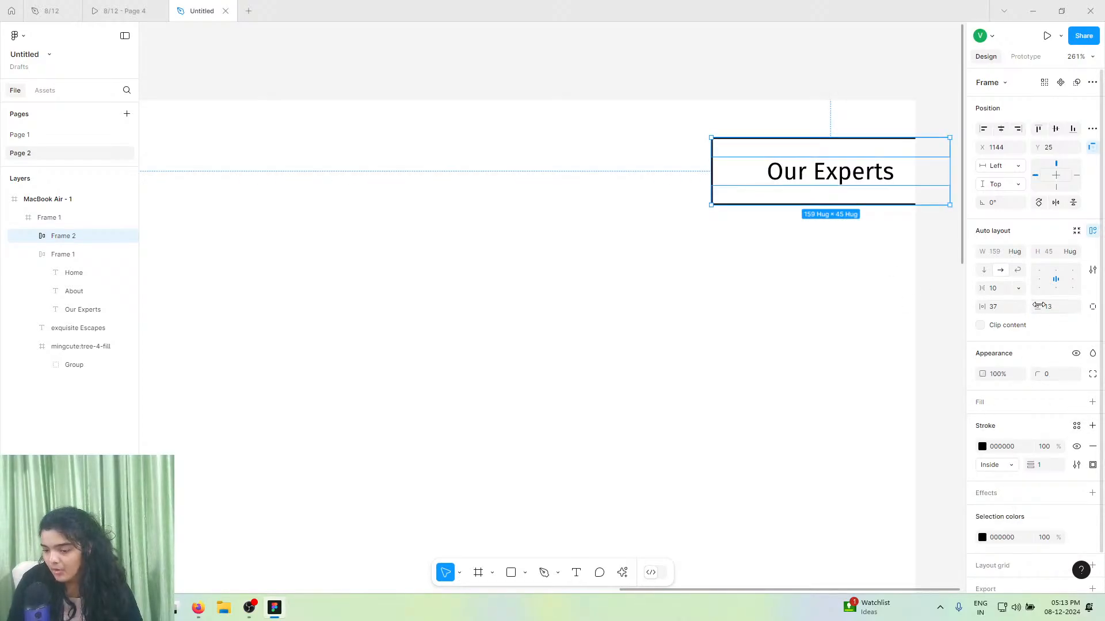
{"action": "left_click_drag", "start_coordinate": [1036, 374], "coordinate": [1094, 367]}
{"action": "left_click_drag", "start_coordinate": [841, 192], "coordinate": [743, 215]}
{"action": "scroll", "coordinate": [730, 197], "scroll_direction": "down", "scroll_amount": 7}
{"action": "scroll", "coordinate": [745, 188], "scroll_direction": "down", "scroll_amount": 1}
{"action": "scroll", "coordinate": [742, 144], "scroll_direction": "up", "scroll_amount": 10}
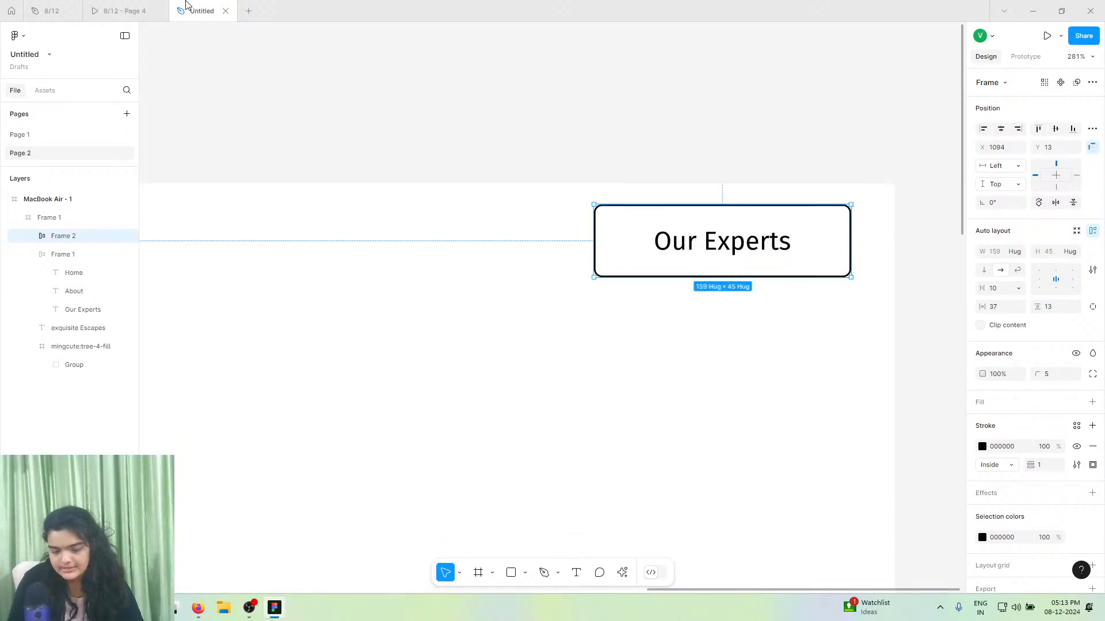
- Check the prototype's header button label and replace the draft button's text with "Plan Your Jouney"
{"action": "left_click", "coordinate": [138, 9]}
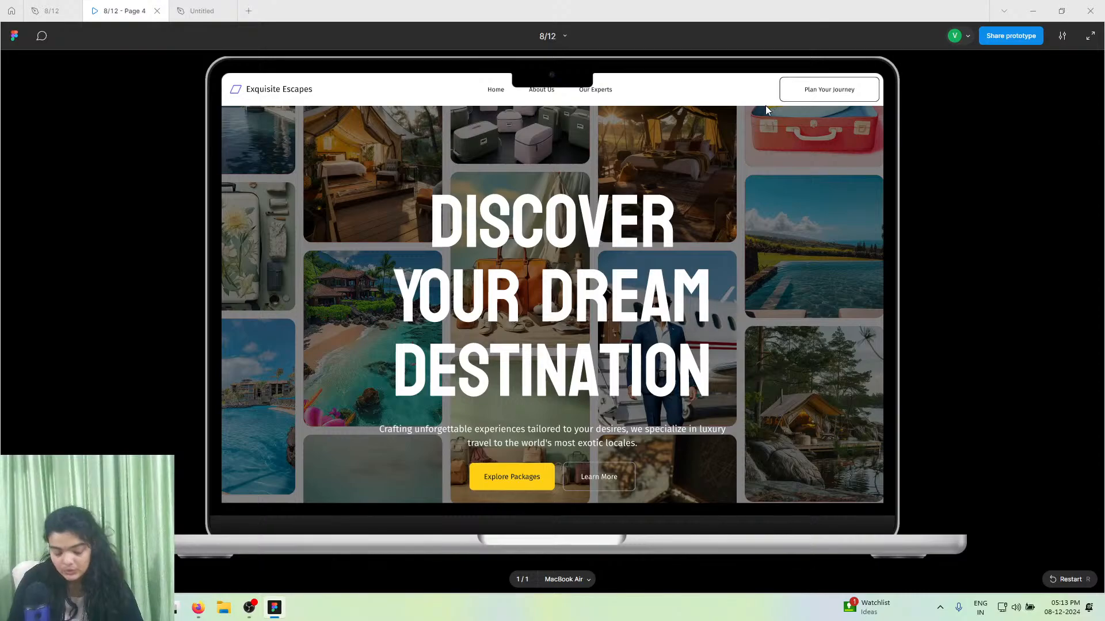
{"action": "left_click", "coordinate": [201, 10]}
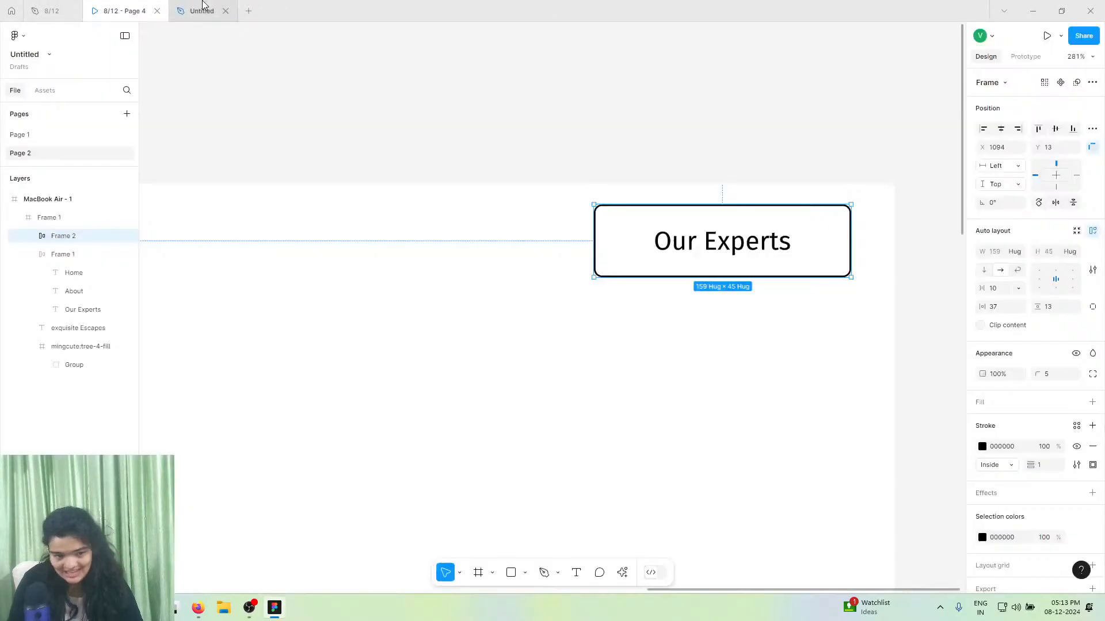
{"action": "double_click", "coordinate": [737, 236]}
{"action": "double_click", "coordinate": [735, 240]}
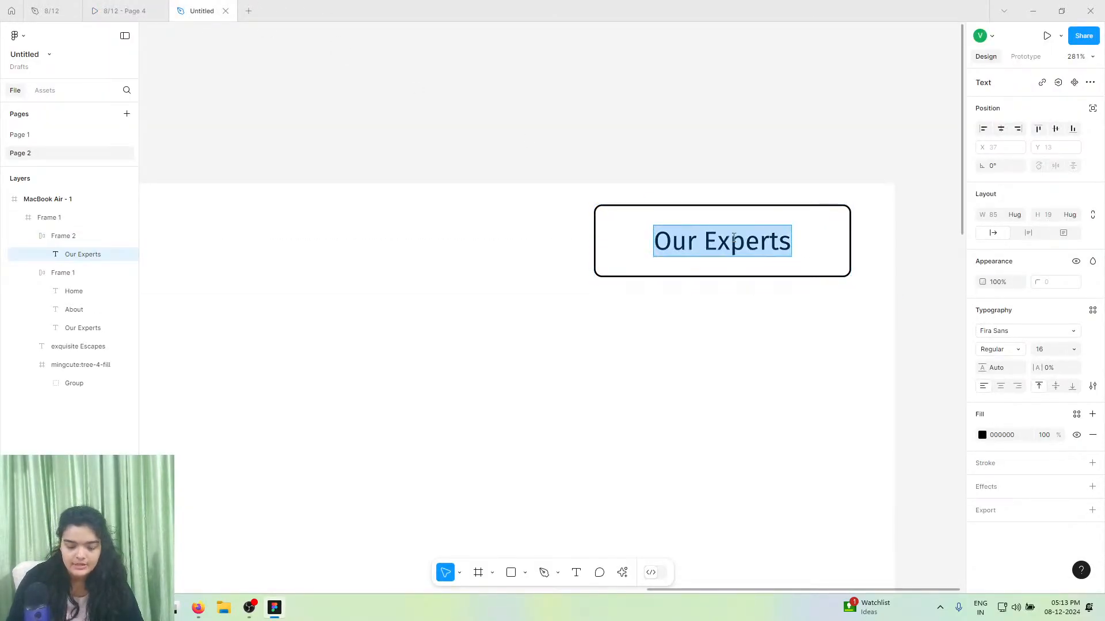
{"action": "type", "text": "{"}
{"action": "key", "text": "BackSpace"}
{"action": "type", "text": "Pl"}
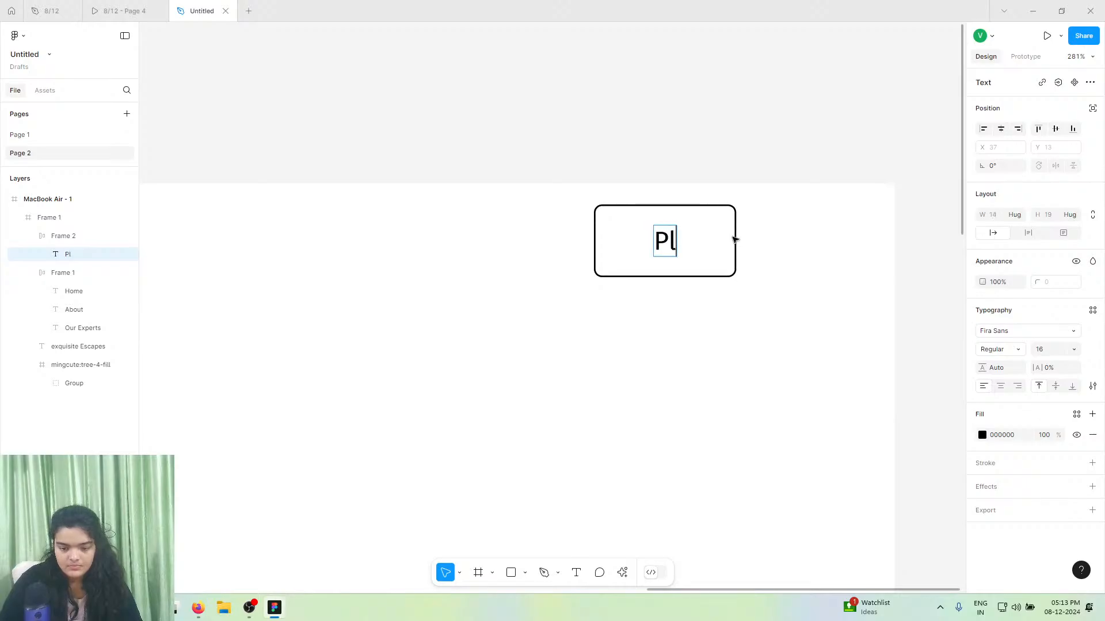
{"action": "type", "text": "an Your"}
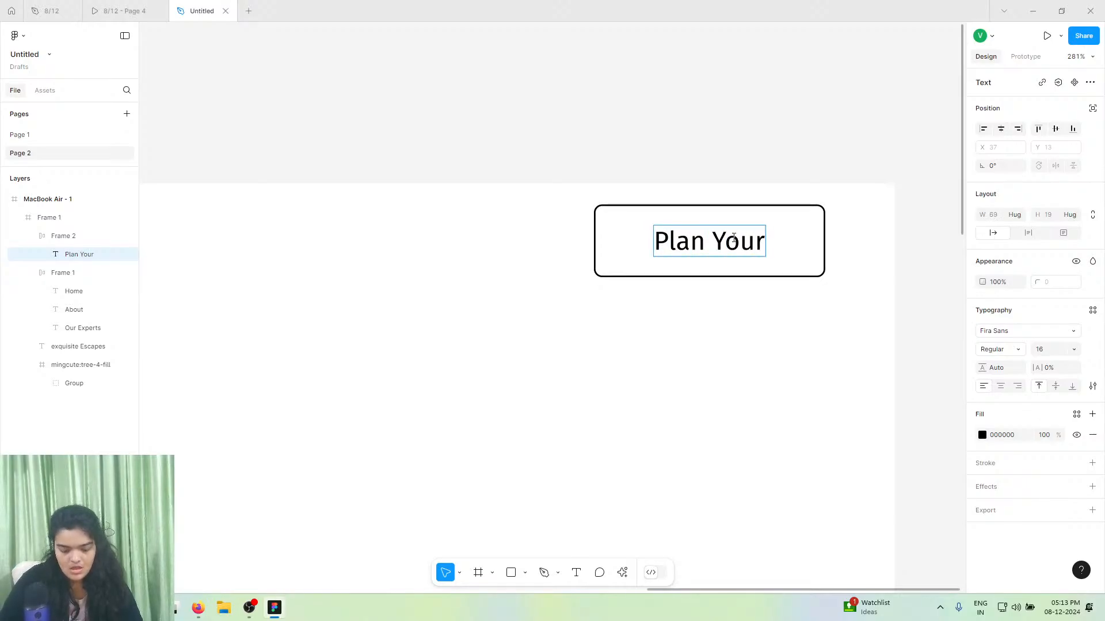
{"action": "type", "text": " Jouney"}
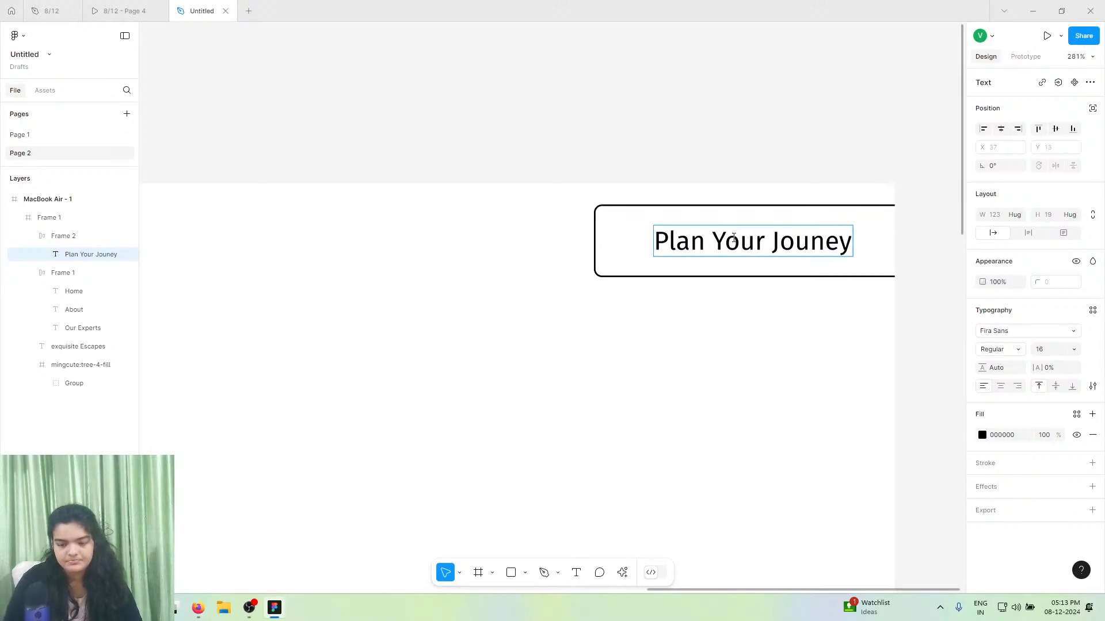
{"action": "key", "text": "Escape"}
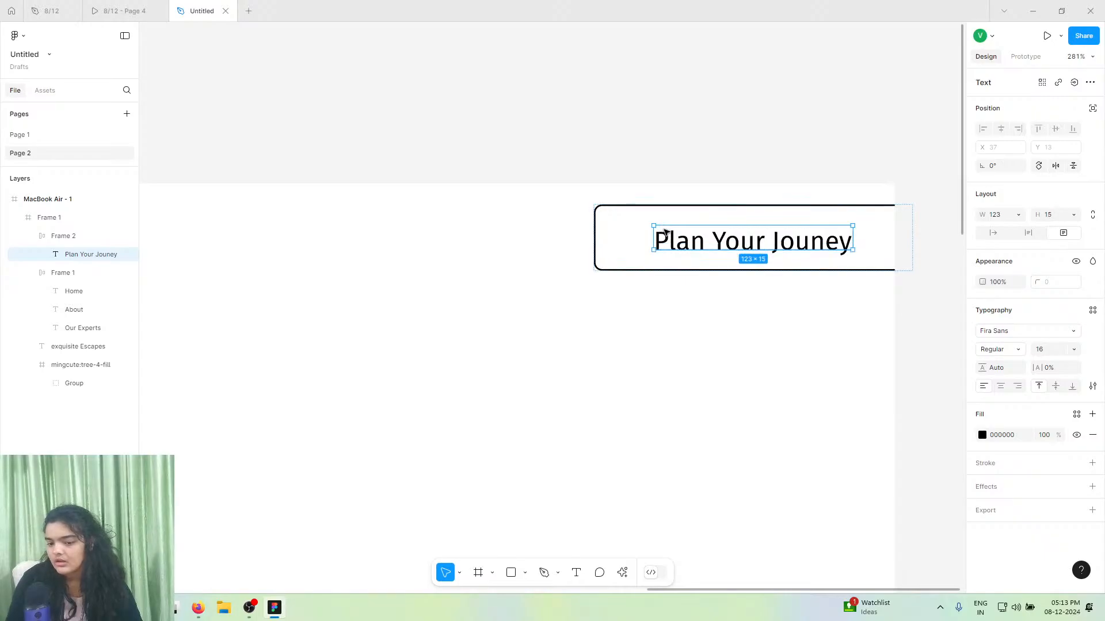
{"action": "key", "text": "ctrl+z"}
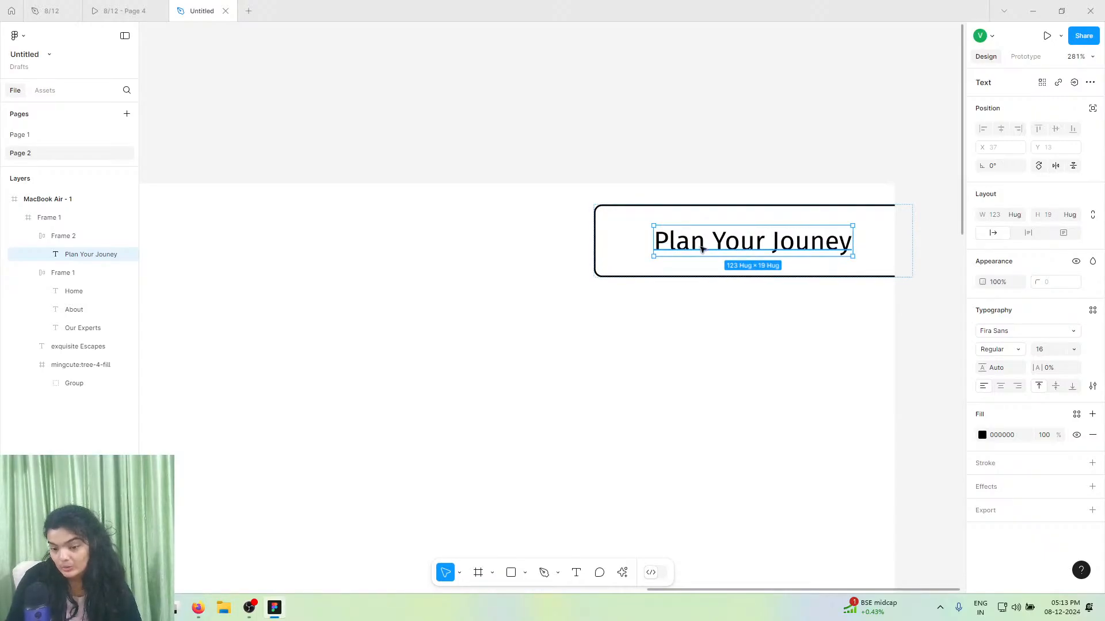
- Move the whole button frame to X 1072, Y 13 so it fits inside the header
{"action": "left_click_drag", "start_coordinate": [701, 249], "coordinate": [620, 254]}
{"action": "double_click", "coordinate": [751, 214]}
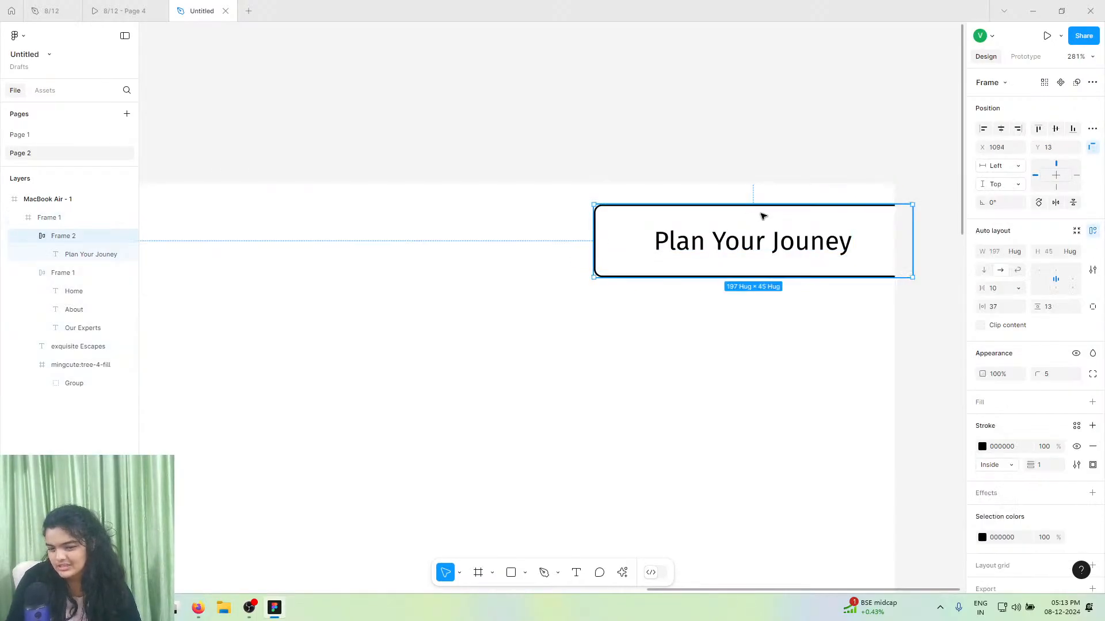
{"action": "left_click_drag", "start_coordinate": [763, 217], "coordinate": [722, 214]}
{"action": "scroll", "coordinate": [723, 214], "scroll_direction": "down", "scroll_amount": 4}
{"action": "scroll", "coordinate": [715, 207], "scroll_direction": "left", "scroll_amount": 2}
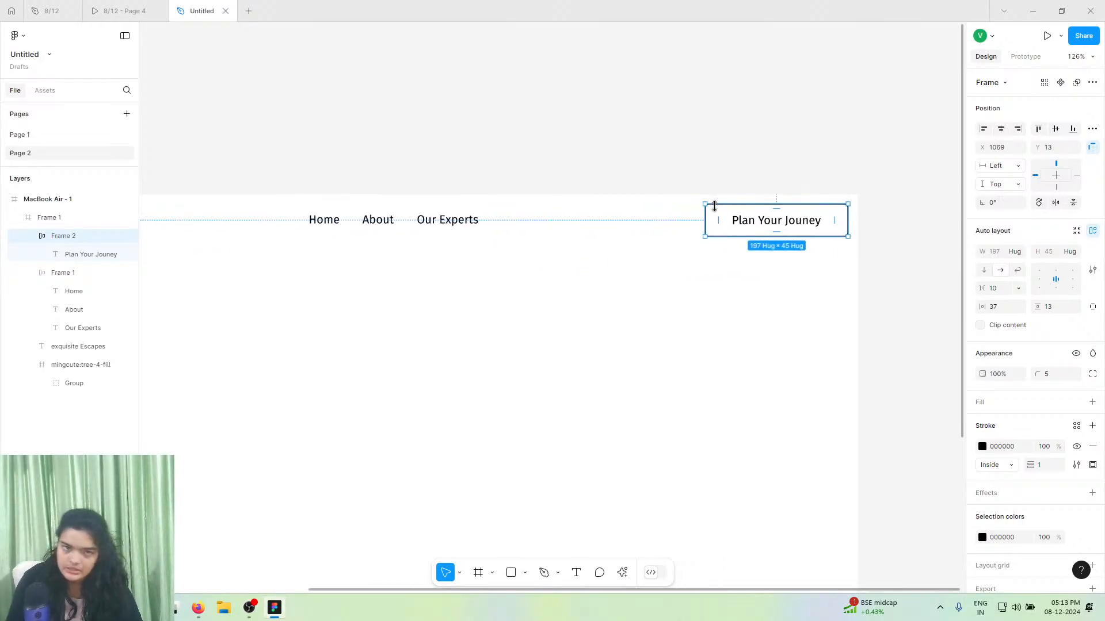
{"action": "scroll", "coordinate": [714, 207], "scroll_direction": "down", "scroll_amount": 3}
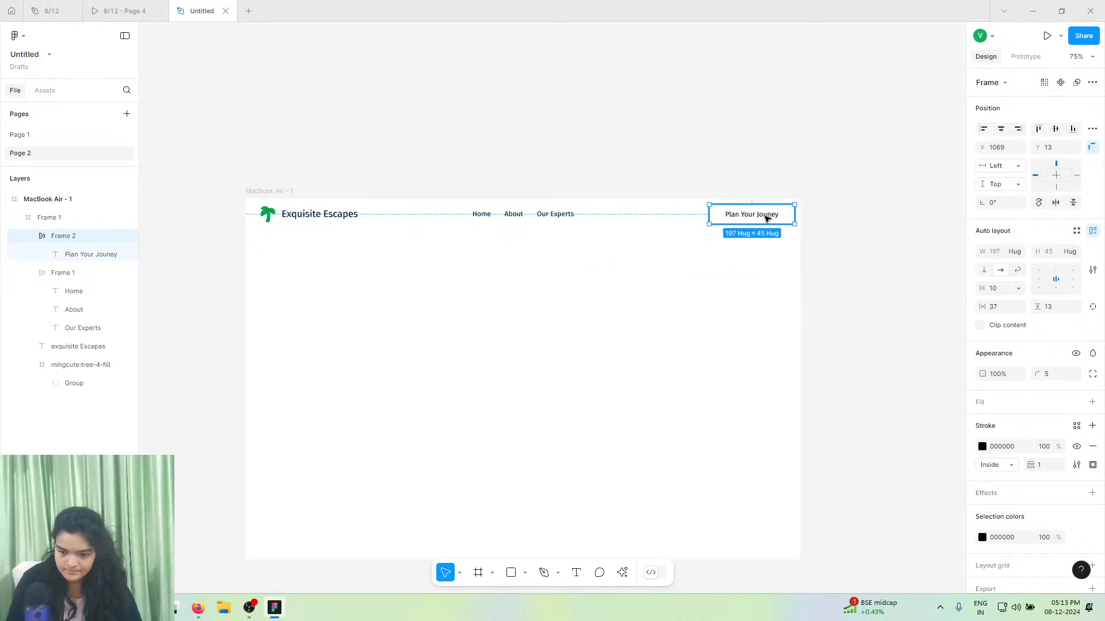
{"action": "left_click_drag", "start_coordinate": [765, 218], "coordinate": [767, 218]}
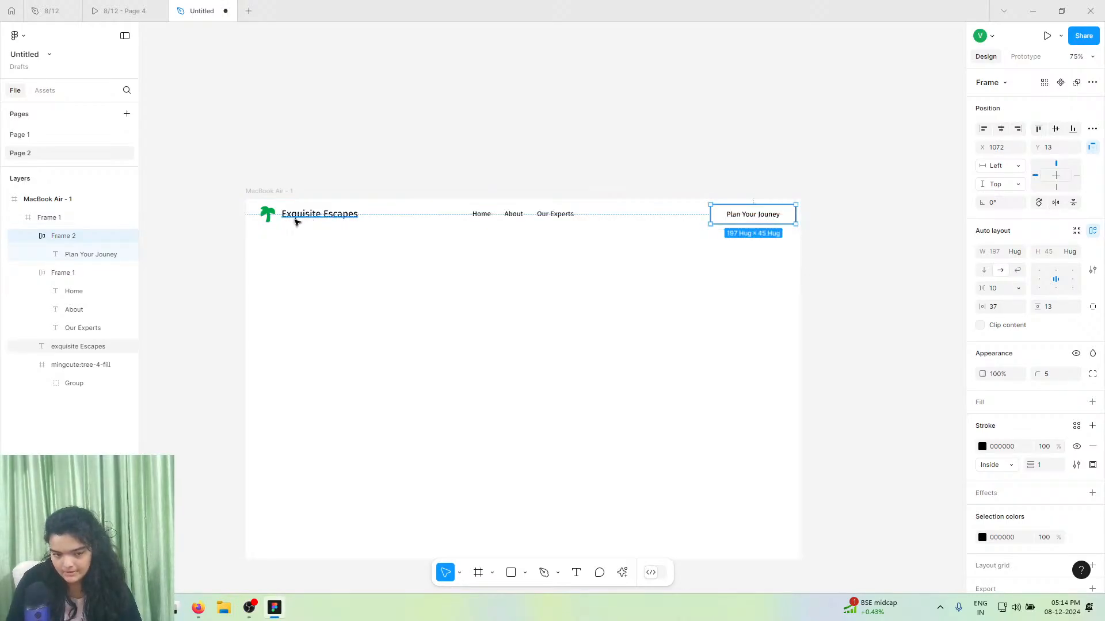
- Shift the palm tree icon and the Exquisite Escapes text together slightly closer to the header's left edge
{"action": "left_click", "coordinate": [266, 216]}
{"action": "left_click", "coordinate": [298, 215], "text": "shift"}
{"action": "left_click_drag", "start_coordinate": [295, 216], "coordinate": [290, 215]}
{"action": "left_click", "coordinate": [315, 190]}
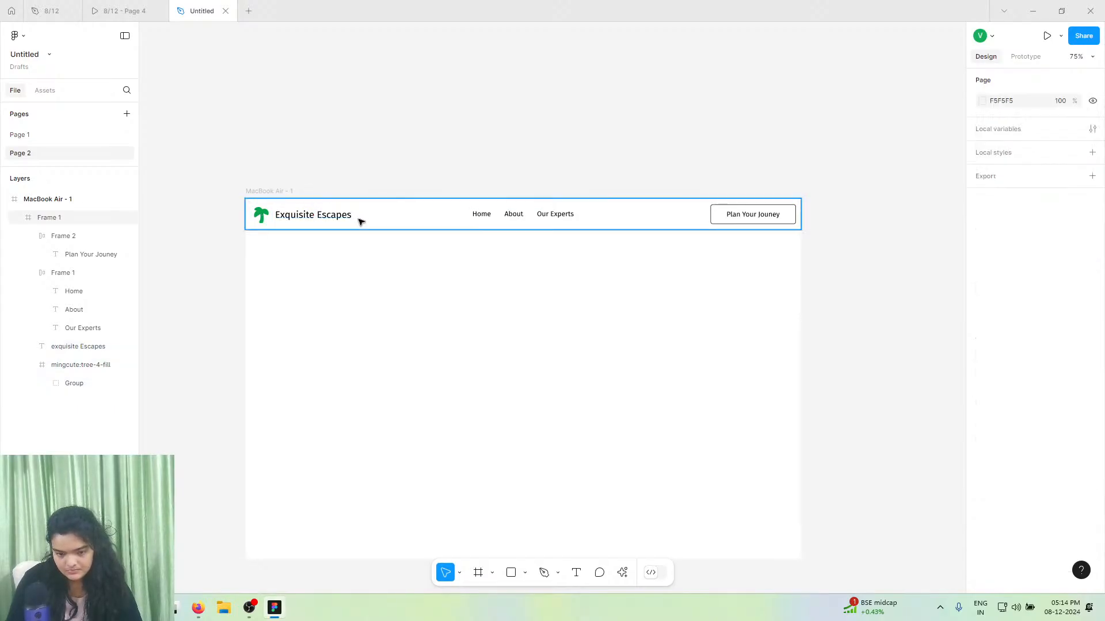
{"action": "left_click", "coordinate": [360, 219]}
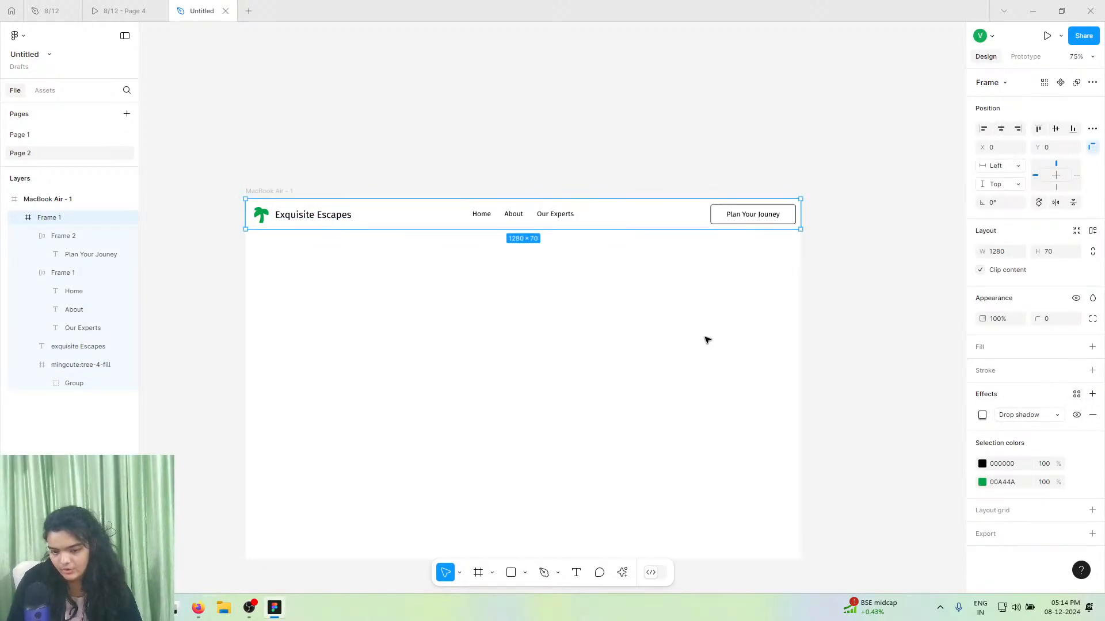
{"action": "left_click", "coordinate": [982, 415]}
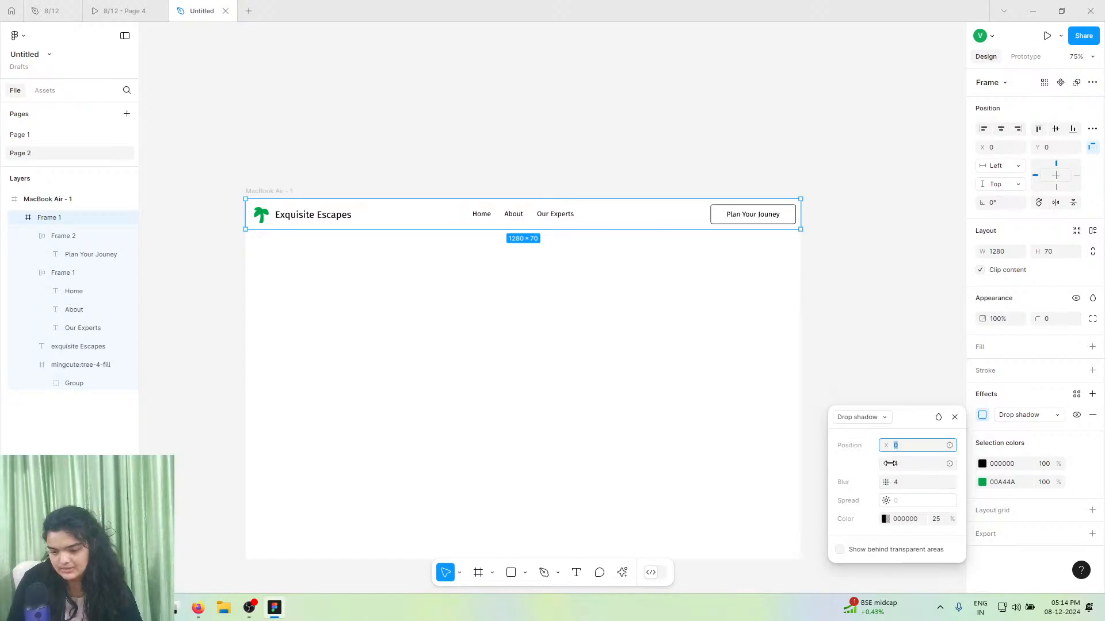
{"action": "mouse_move", "coordinate": [889, 463]}
{"action": "left_mouse_down"}
{"action": "mouse_move", "coordinate": [920, 465]}
{"action": "mouse_move", "coordinate": [889, 463]}
{"action": "left_mouse_up"}
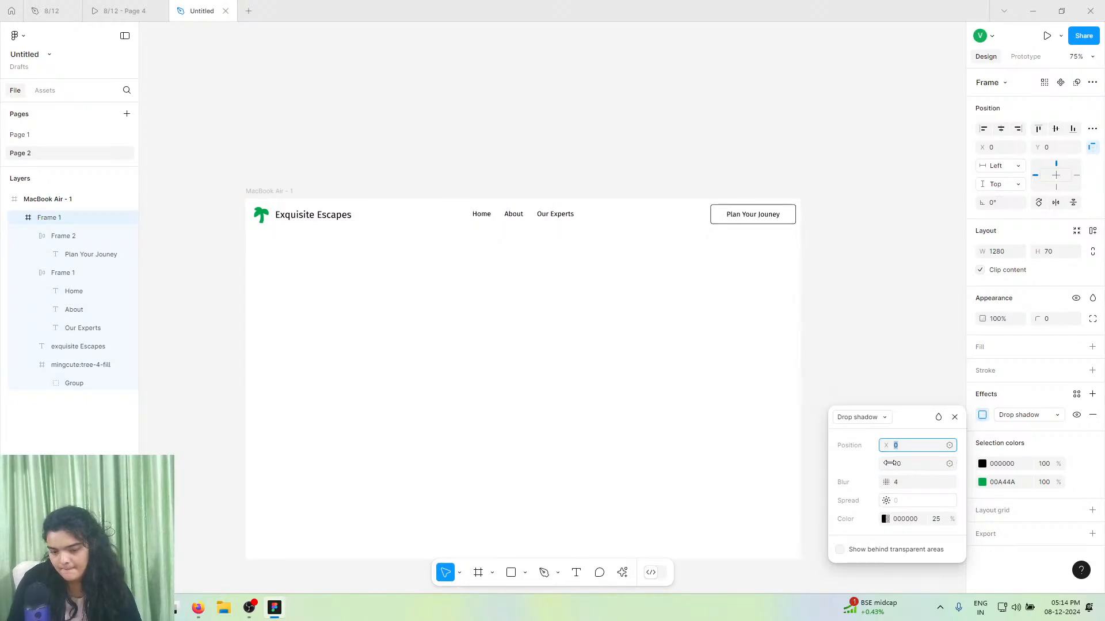
{"action": "left_click", "coordinate": [1093, 415]}
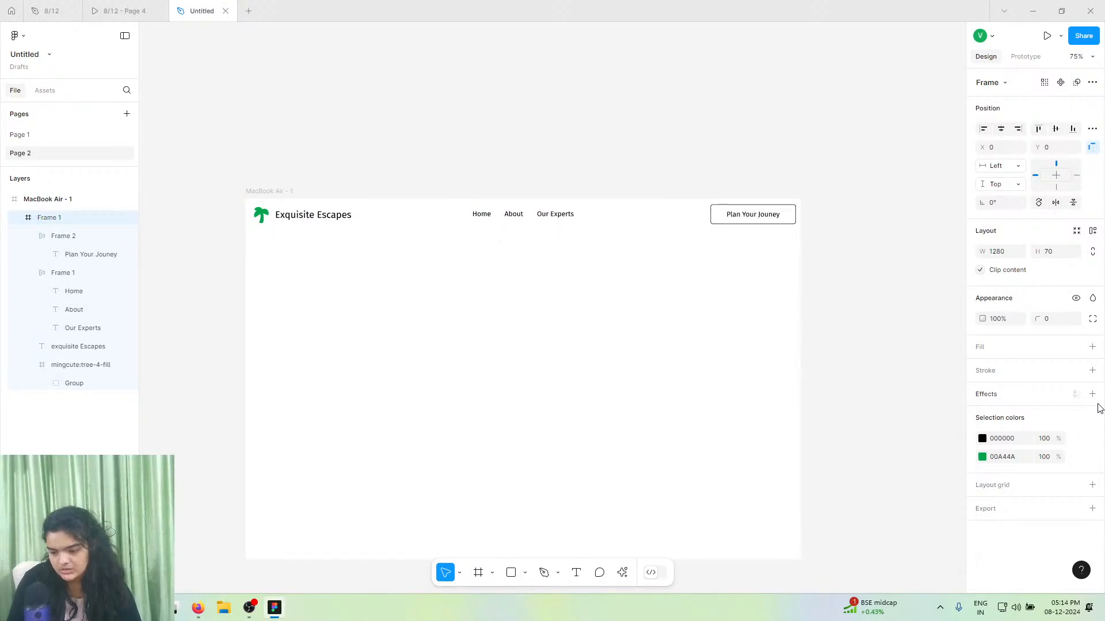
- Add a white FFFFFF fill and a drop shadow to the header frame, with Y 4, blur 40 and spread -20
{"action": "left_click", "coordinate": [1092, 347]}
{"action": "left_click", "coordinate": [1093, 419]}
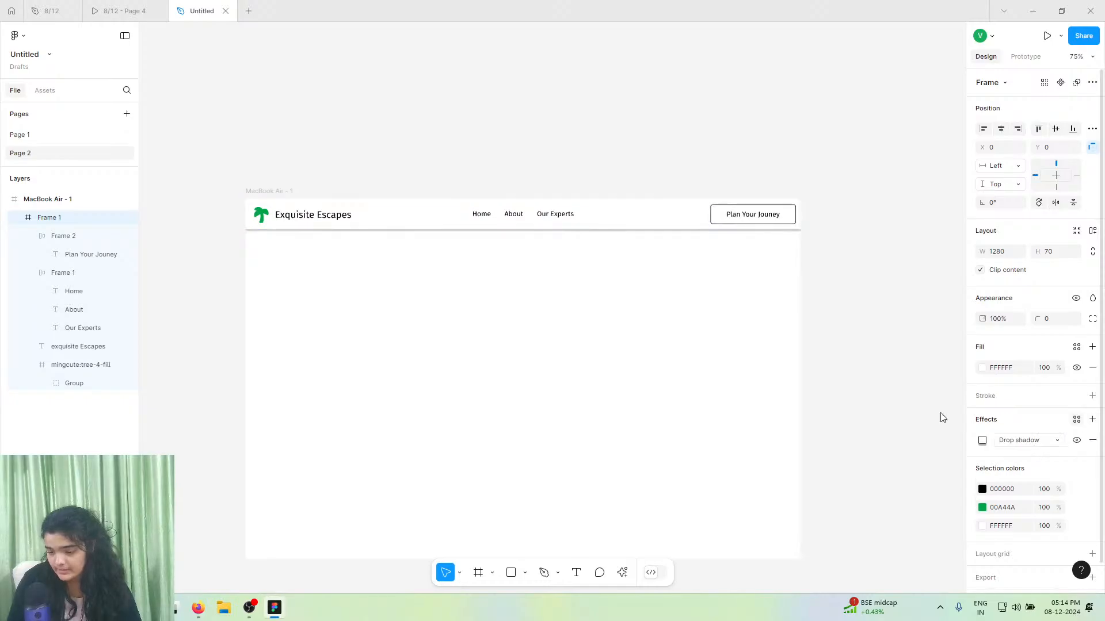
{"action": "left_click", "coordinate": [982, 440]}
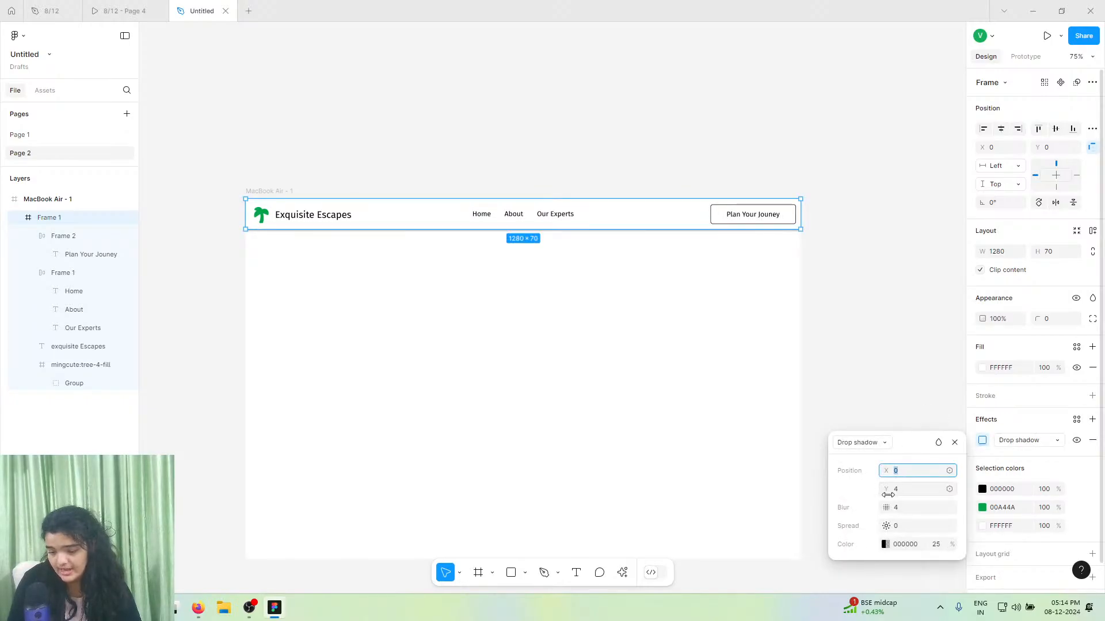
{"action": "left_click_drag", "start_coordinate": [888, 495], "coordinate": [869, 515]}
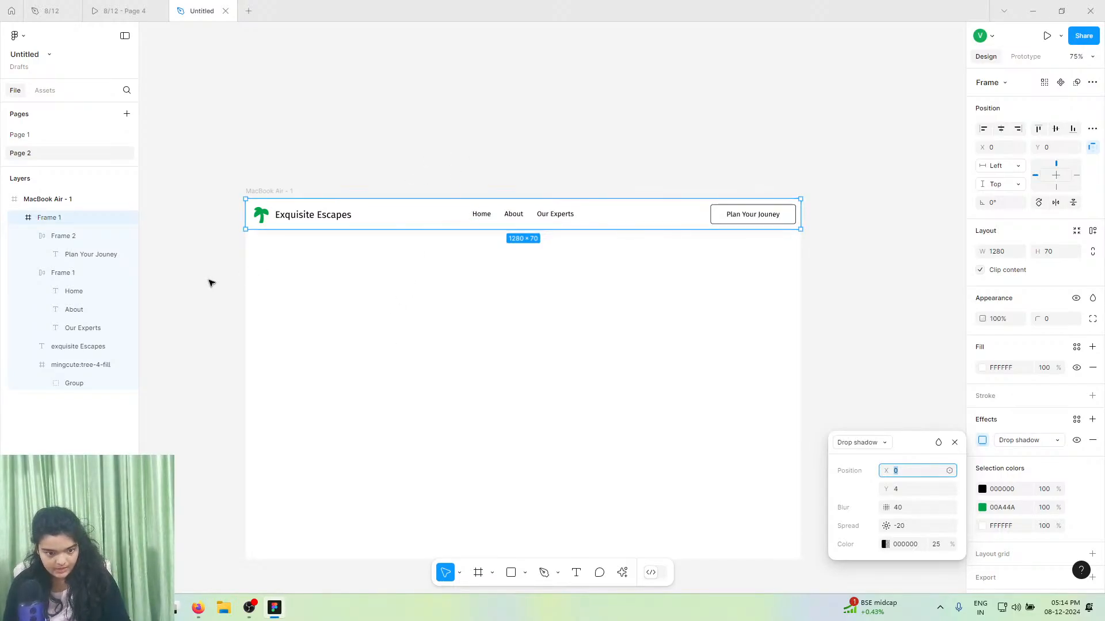
- Check the prototype's hero section and extend the MacBook Air frame downward to a height of about 1656
{"action": "scroll", "coordinate": [208, 282], "scroll_direction": "down", "scroll_amount": 2}
{"action": "left_click", "coordinate": [122, 11]}
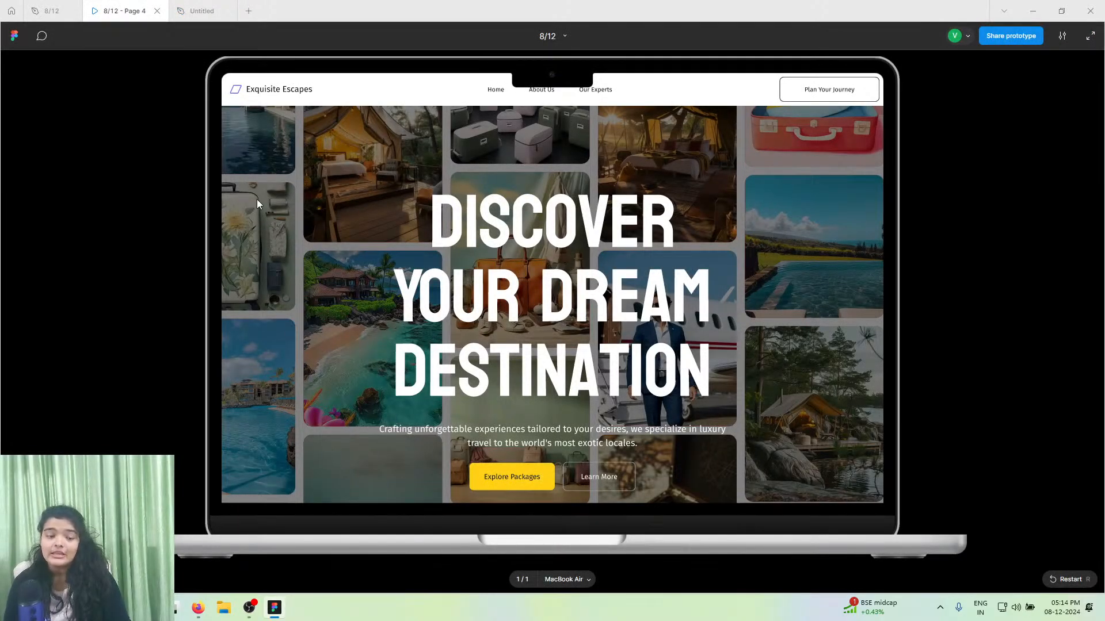
{"action": "left_click", "coordinate": [202, 10]}
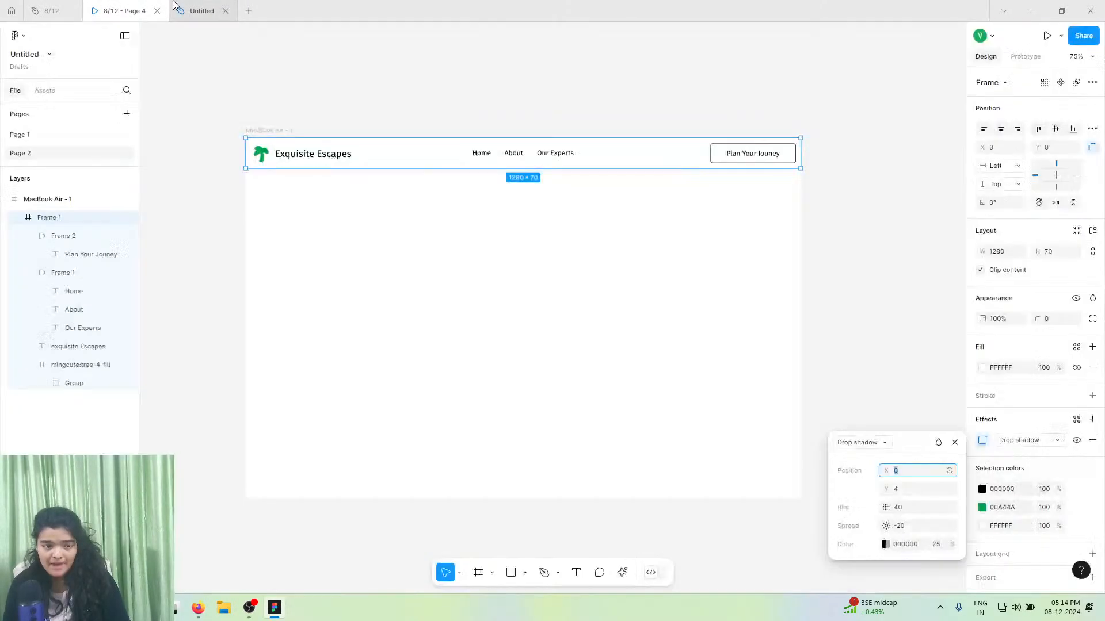
{"action": "left_click", "coordinate": [261, 130]}
{"action": "left_click_drag", "start_coordinate": [465, 502], "coordinate": [489, 593]}
{"action": "scroll", "coordinate": [488, 506], "scroll_direction": "up", "scroll_amount": 4}
{"action": "scroll", "coordinate": [479, 458], "scroll_direction": "down", "scroll_amount": 1}
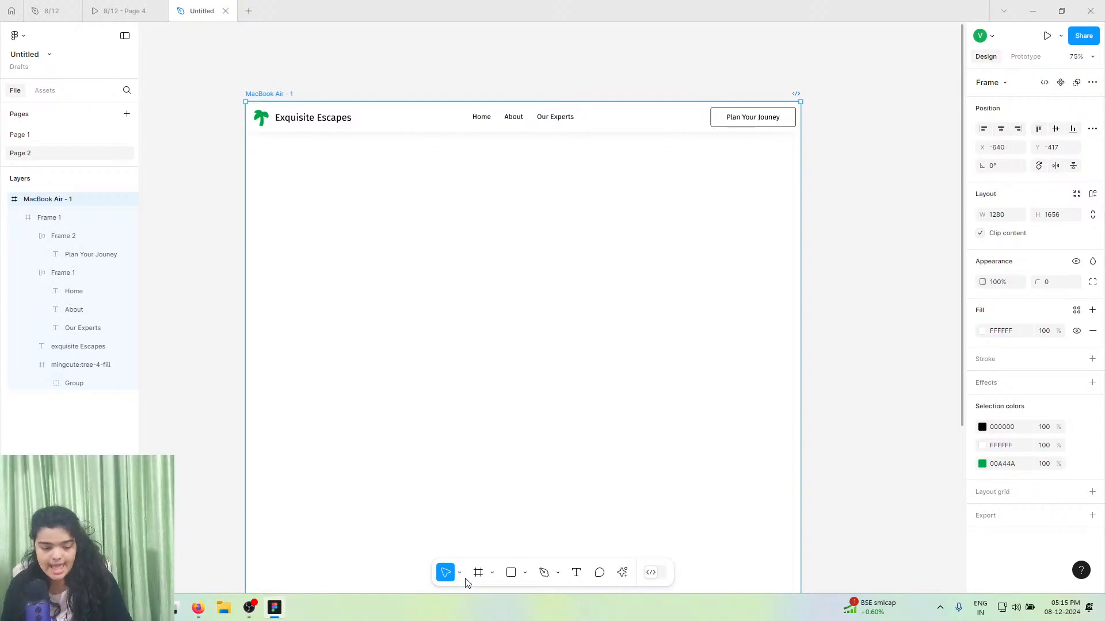
- Import the Type=Full Image Gallery Background picture from Downloads and place it in the MacBook Air frame
{"action": "left_click", "coordinate": [525, 574]}
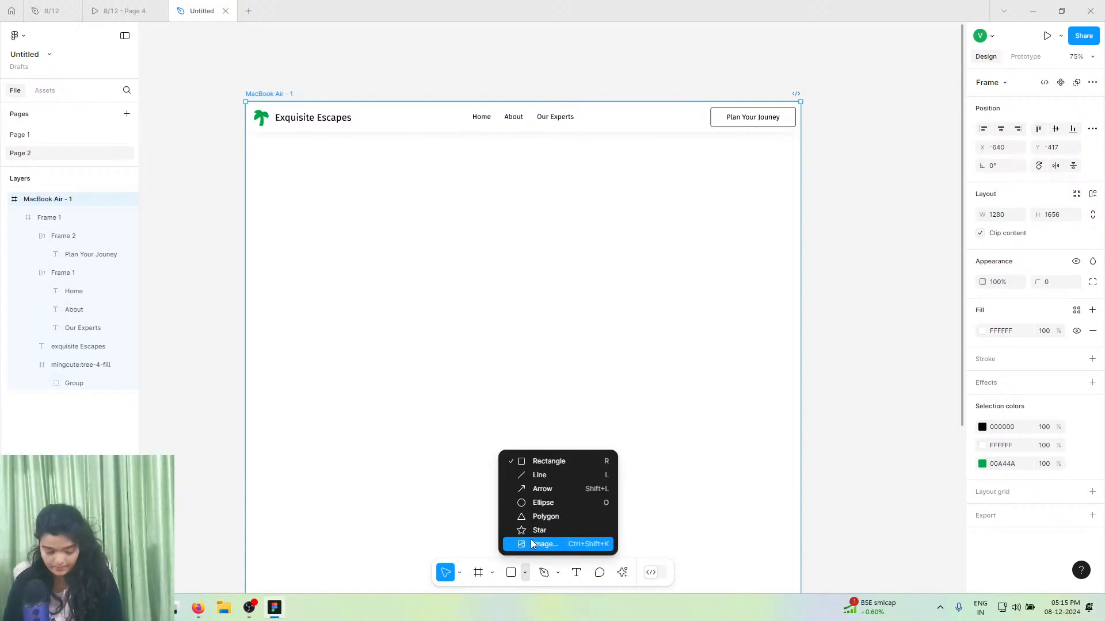
{"action": "left_click", "coordinate": [532, 545]}
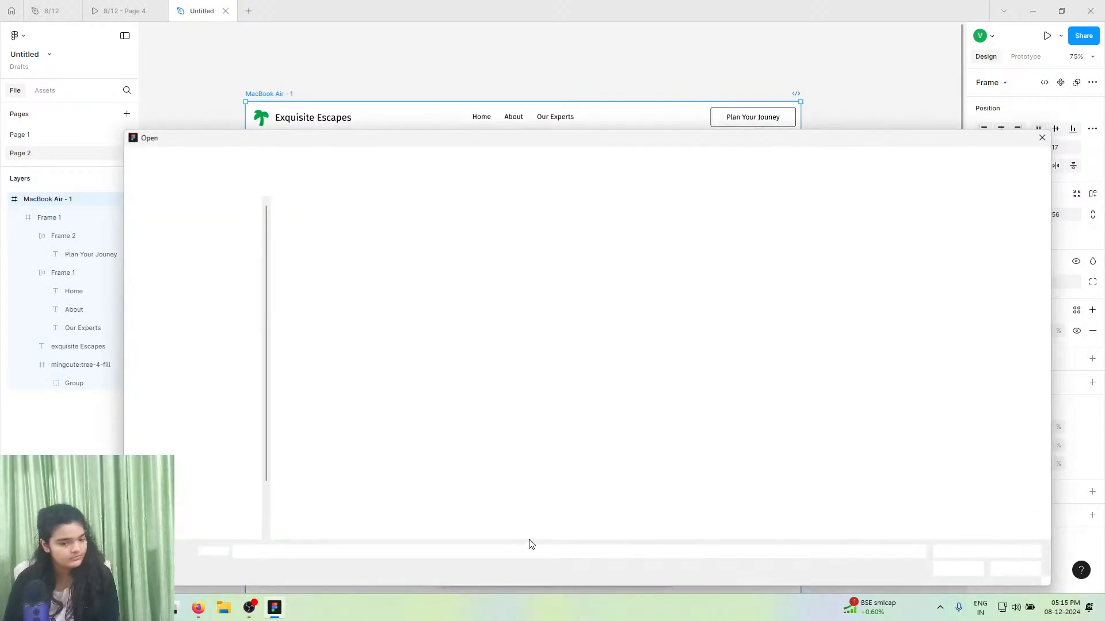
{"action": "left_click", "coordinate": [300, 264]}
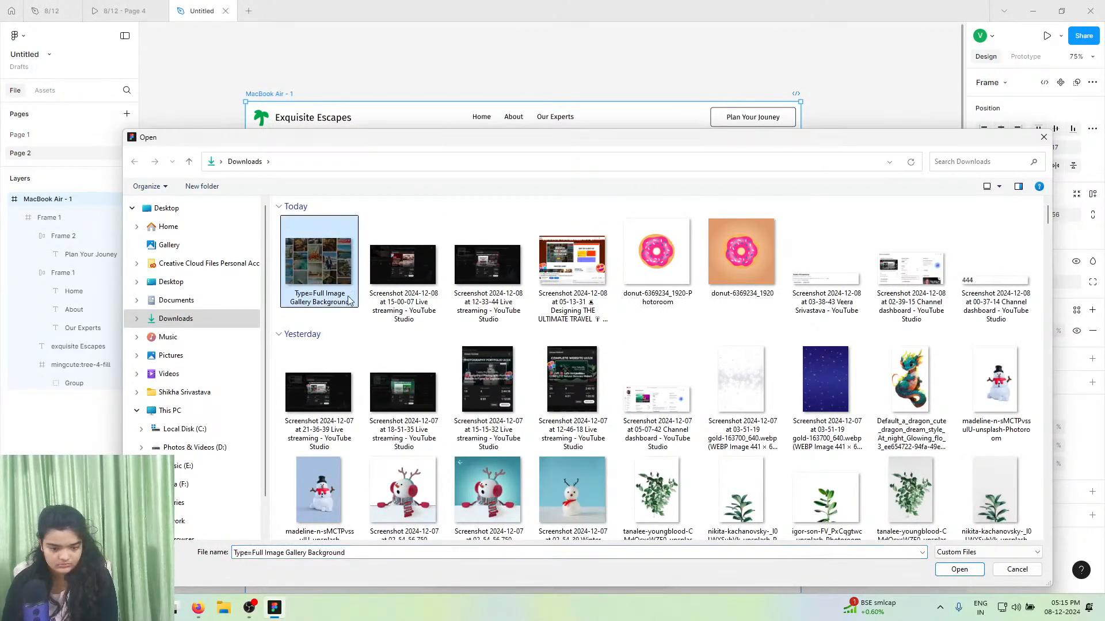
{"action": "left_click", "coordinate": [952, 569]}
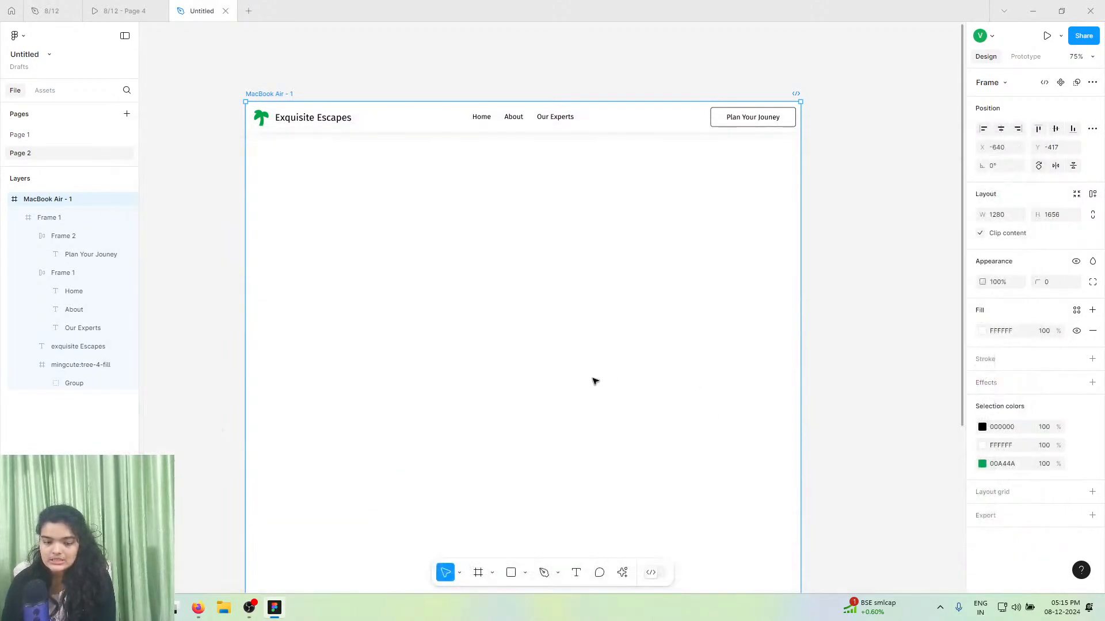
{"action": "left_click", "coordinate": [510, 290]}
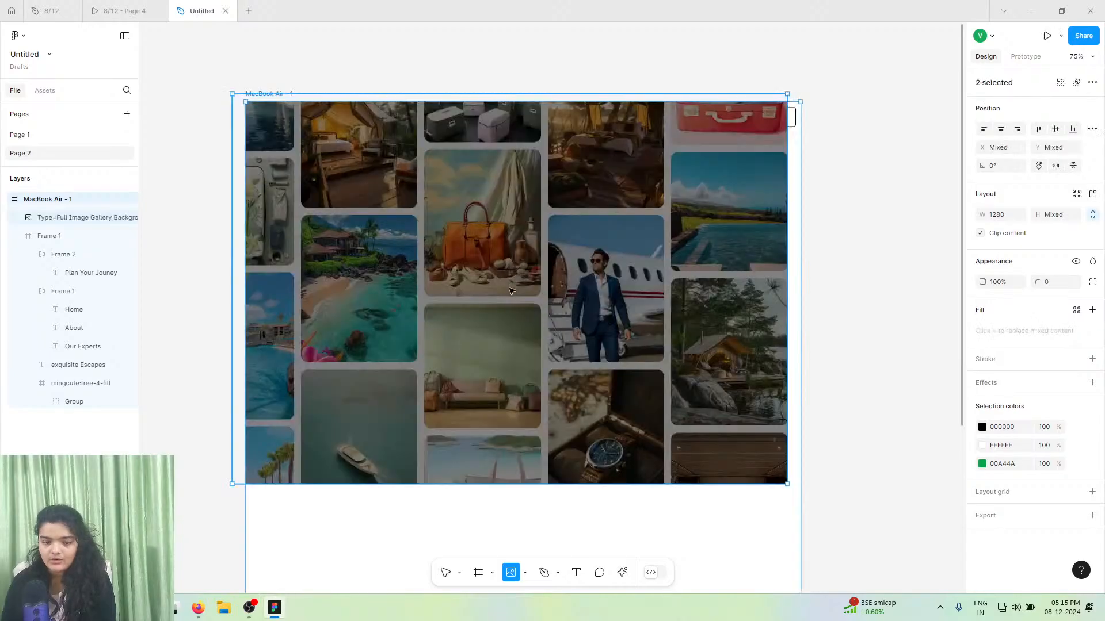
- Position the gallery image at X 0, Y 70, directly below the header, and send it behind the header layers
{"action": "left_click", "coordinate": [475, 273]}
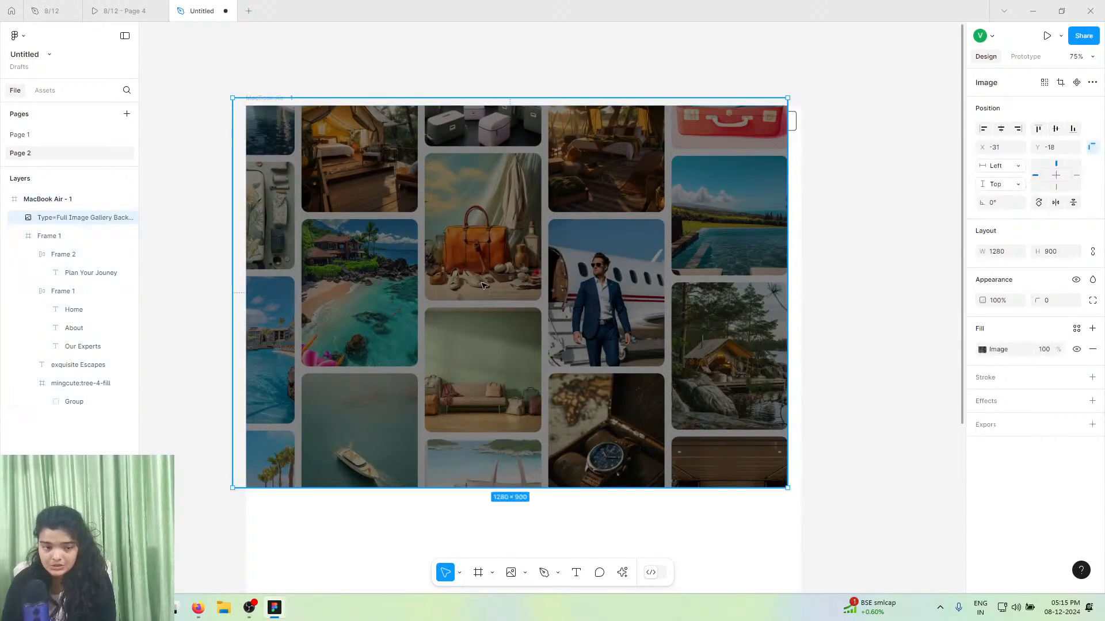
{"action": "left_click_drag", "start_coordinate": [475, 273], "coordinate": [495, 327]}
{"action": "right_click", "coordinate": [478, 303]}
{"action": "left_click", "coordinate": [498, 324]}
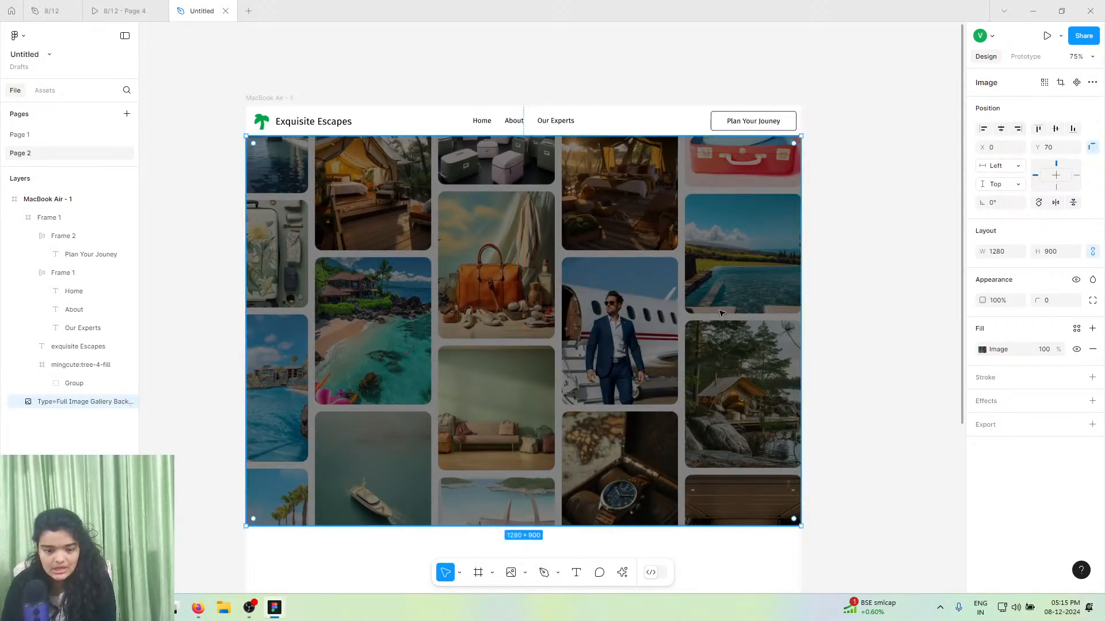
- Draw a frame over the gallery image and fit it to X 0, Y 70 with a size of 1280 by 899
{"action": "left_click", "coordinate": [478, 573]}
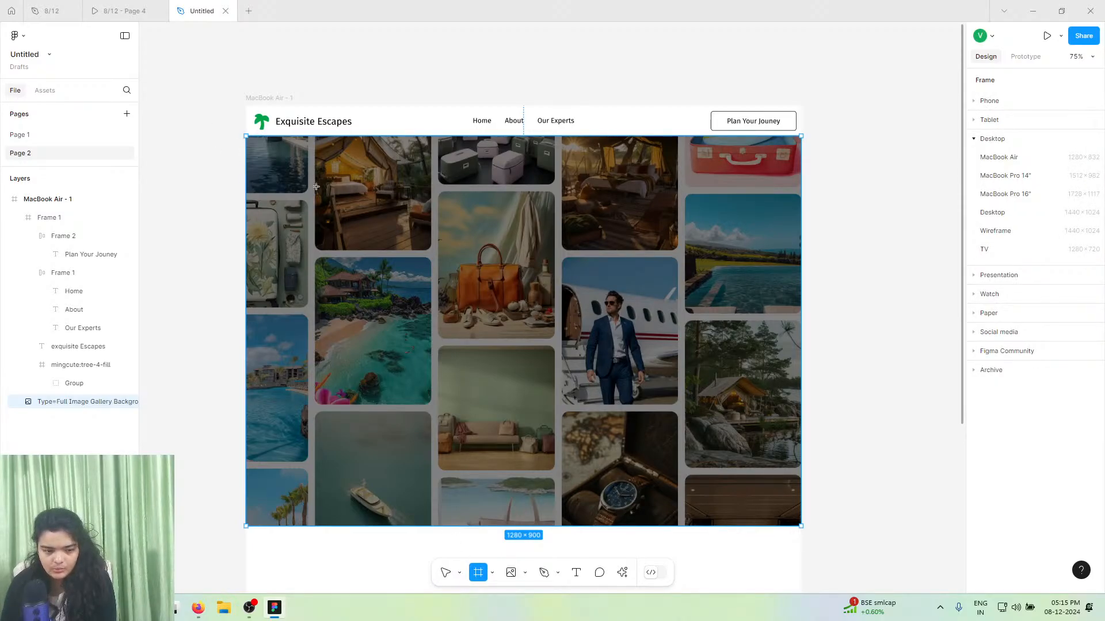
{"action": "left_click_drag", "start_coordinate": [246, 135], "coordinate": [804, 525]}
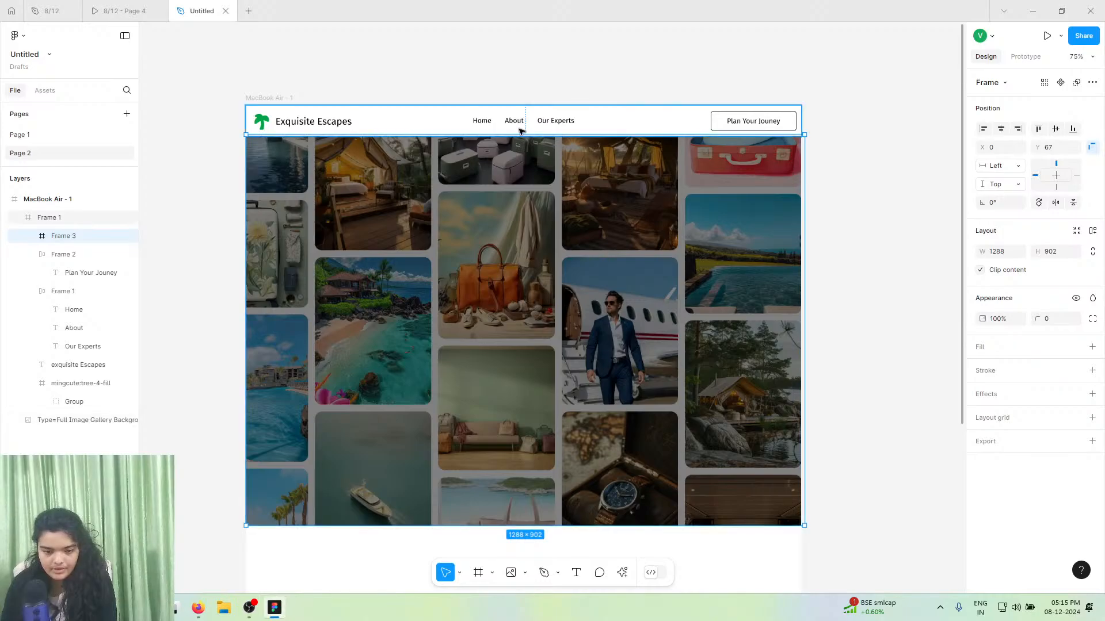
{"action": "left_click_drag", "start_coordinate": [521, 135], "coordinate": [521, 137]}
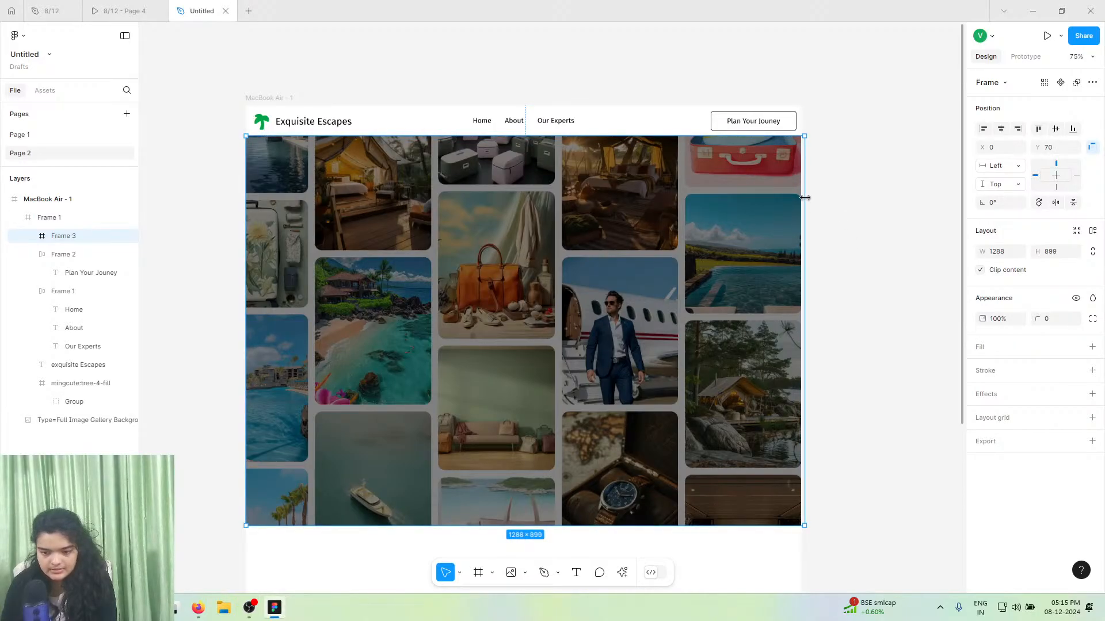
{"action": "left_click_drag", "start_coordinate": [805, 197], "coordinate": [801, 197]}
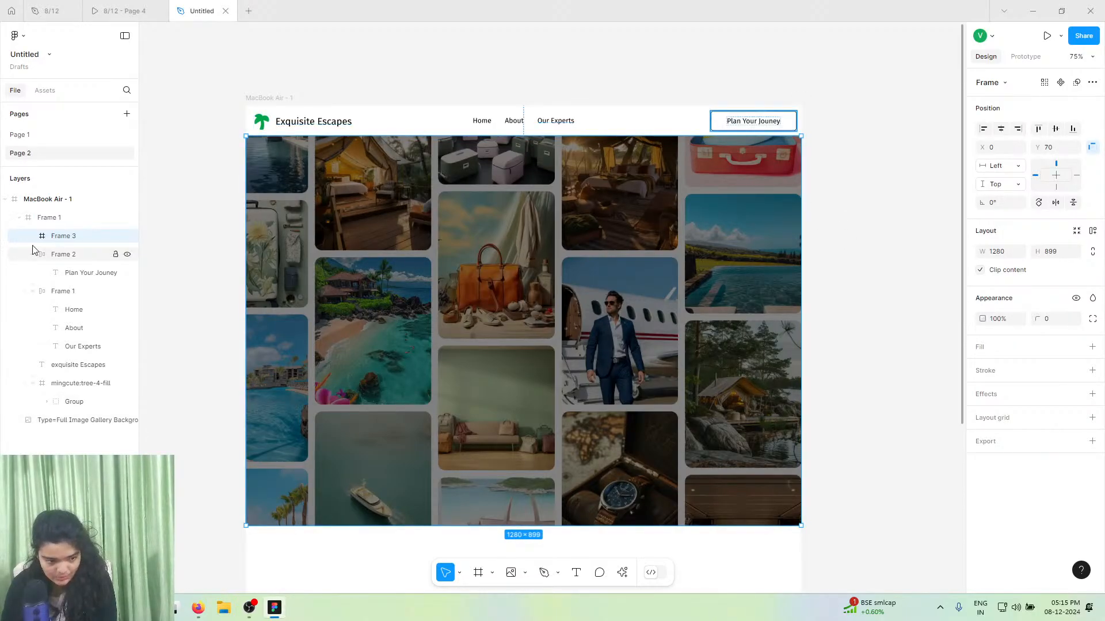
- Move the new hero frame out of the header frame into MacBook Air - 1 and nest the gallery image inside it
{"action": "mouse_move", "coordinate": [55, 236]}
{"action": "left_mouse_down"}
{"action": "mouse_move", "coordinate": [49, 217]}
{"action": "mouse_move", "coordinate": [22, 225]}
{"action": "mouse_move", "coordinate": [63, 227]}
{"action": "left_mouse_up"}
{"action": "left_click", "coordinate": [19, 236]}
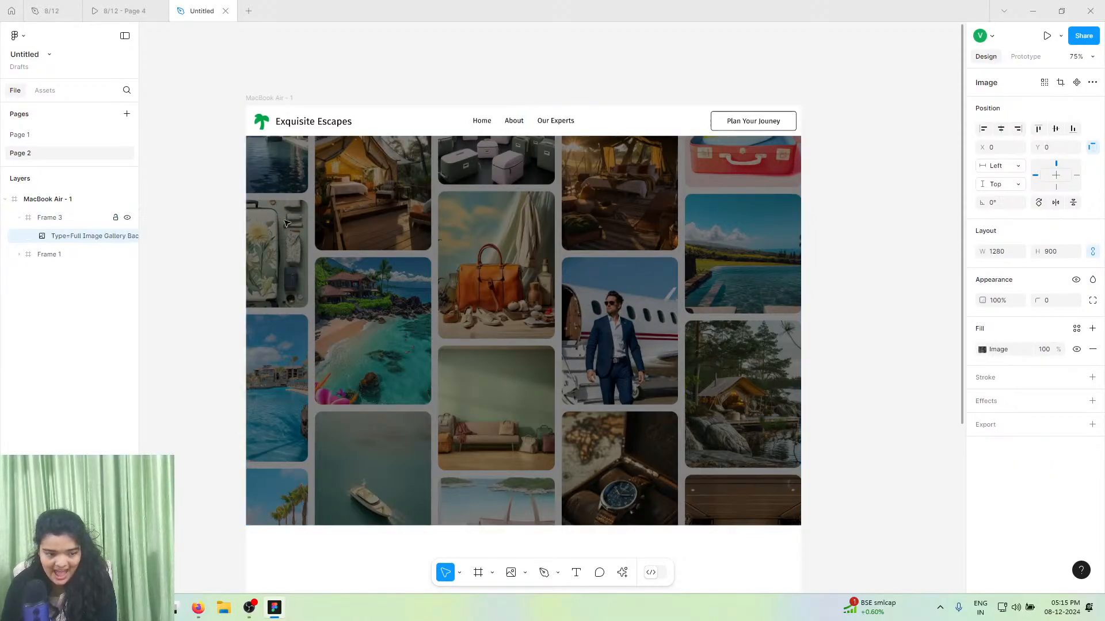
{"action": "double_click", "coordinate": [487, 311]}
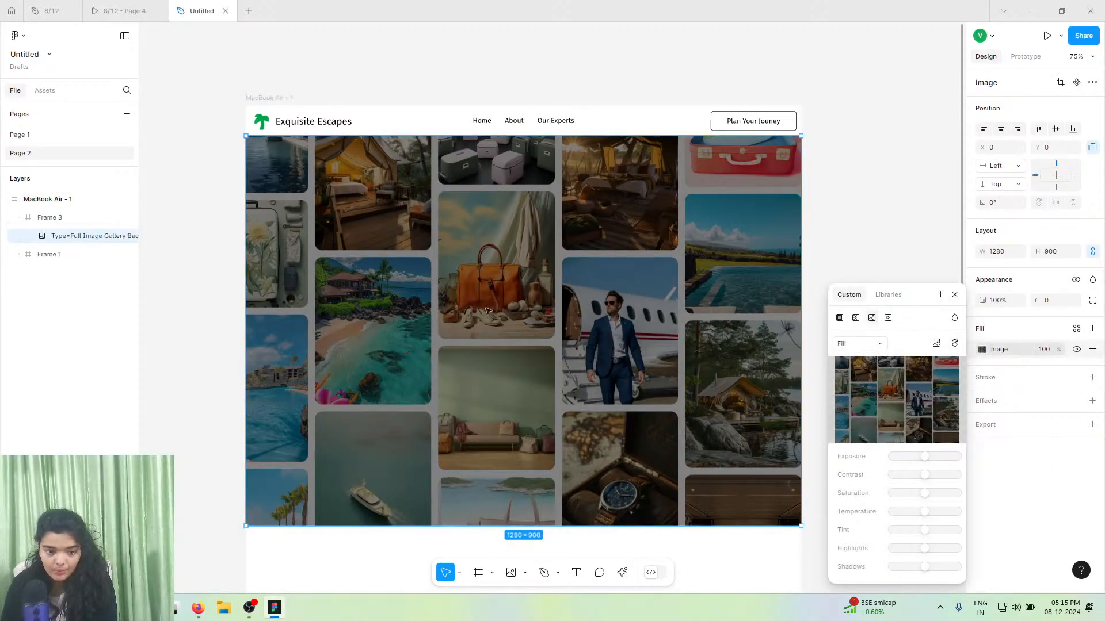
{"action": "left_click", "coordinate": [225, 181]}
{"action": "left_click", "coordinate": [19, 219]}
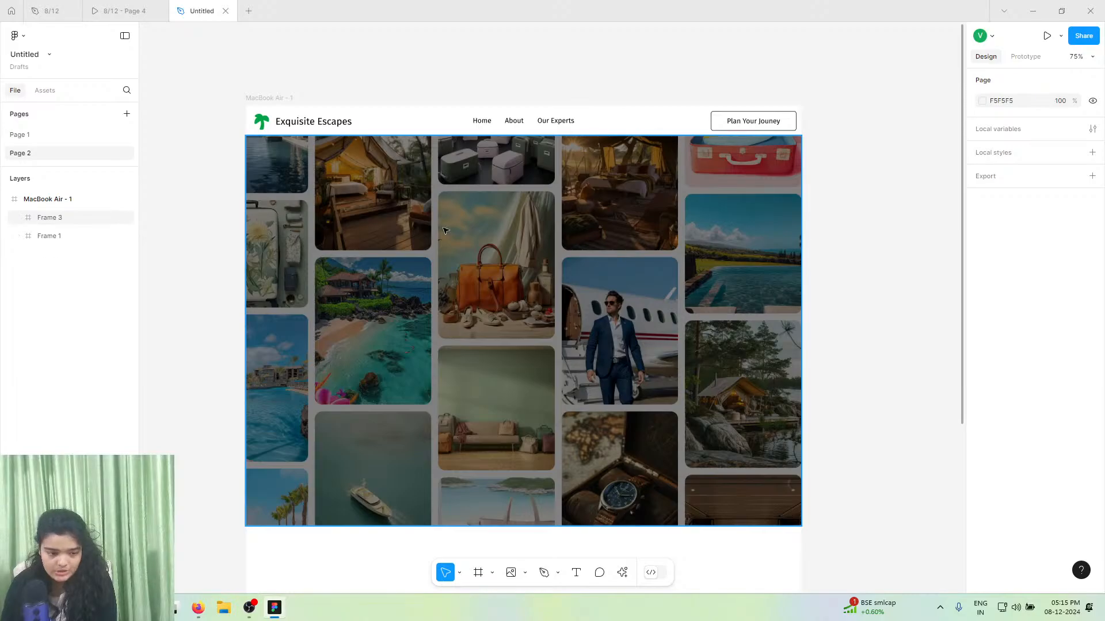
- Check the prototype's headline and add the white text DISCOVER YOUR DREAM DESTINATION over the gallery image
{"action": "left_click", "coordinate": [576, 573]}
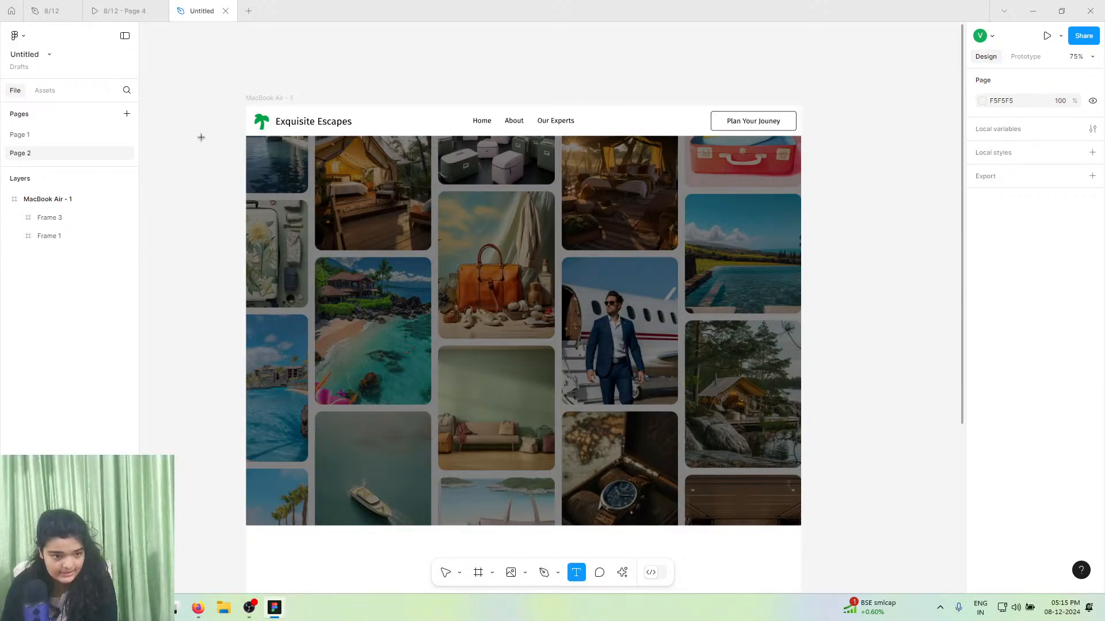
{"action": "left_click", "coordinate": [128, 11]}
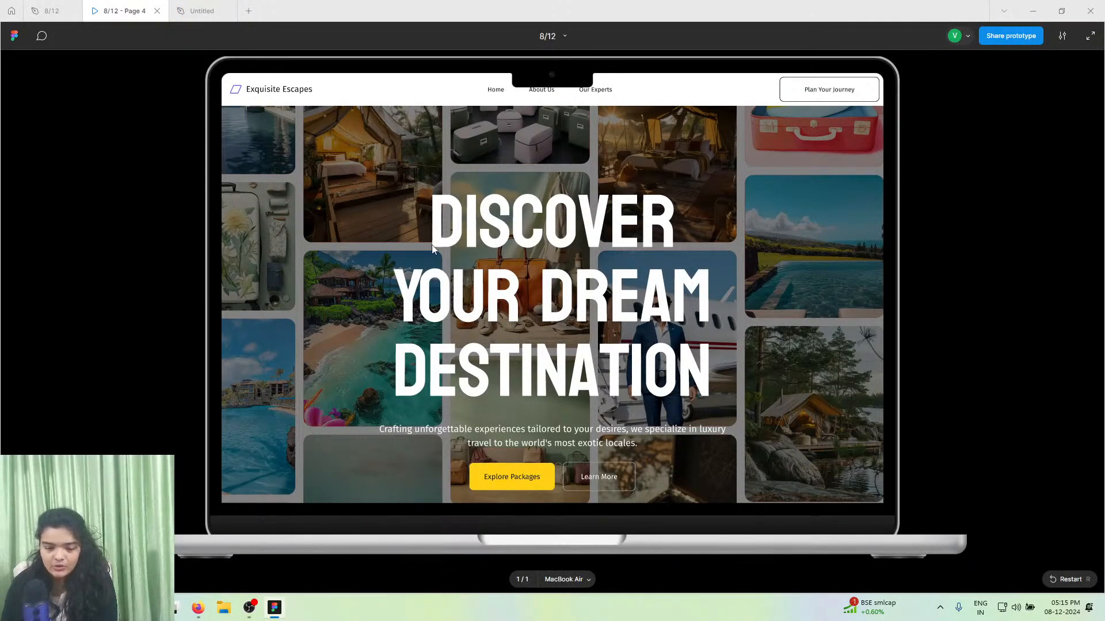
{"action": "left_click", "coordinate": [201, 10]}
{"action": "left_click", "coordinate": [432, 273]}
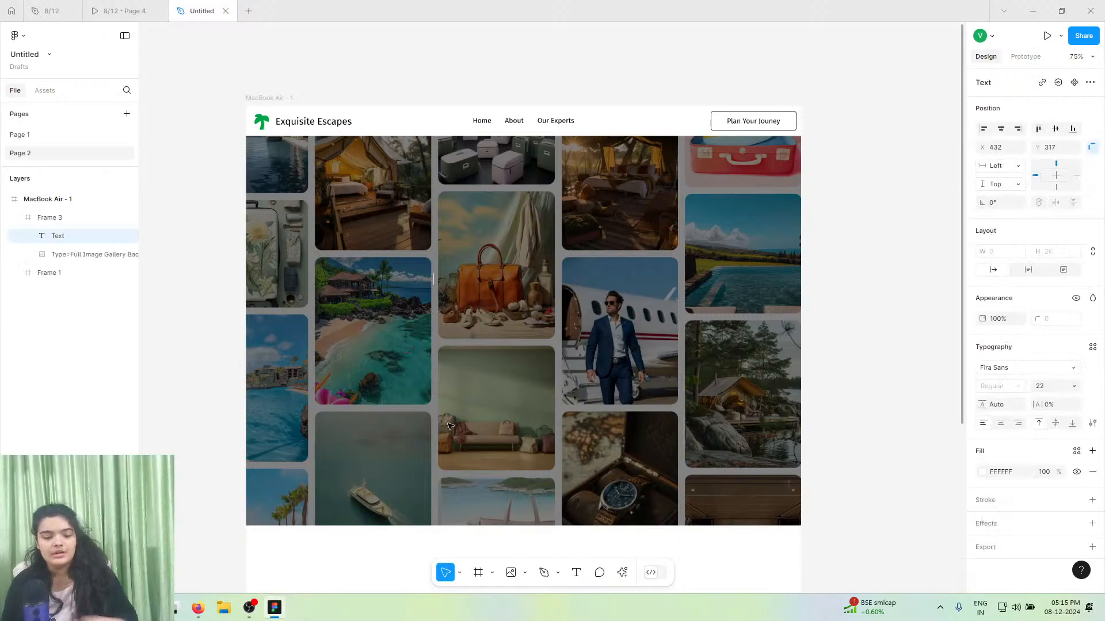
{"action": "type", "text": "DISCOV"}
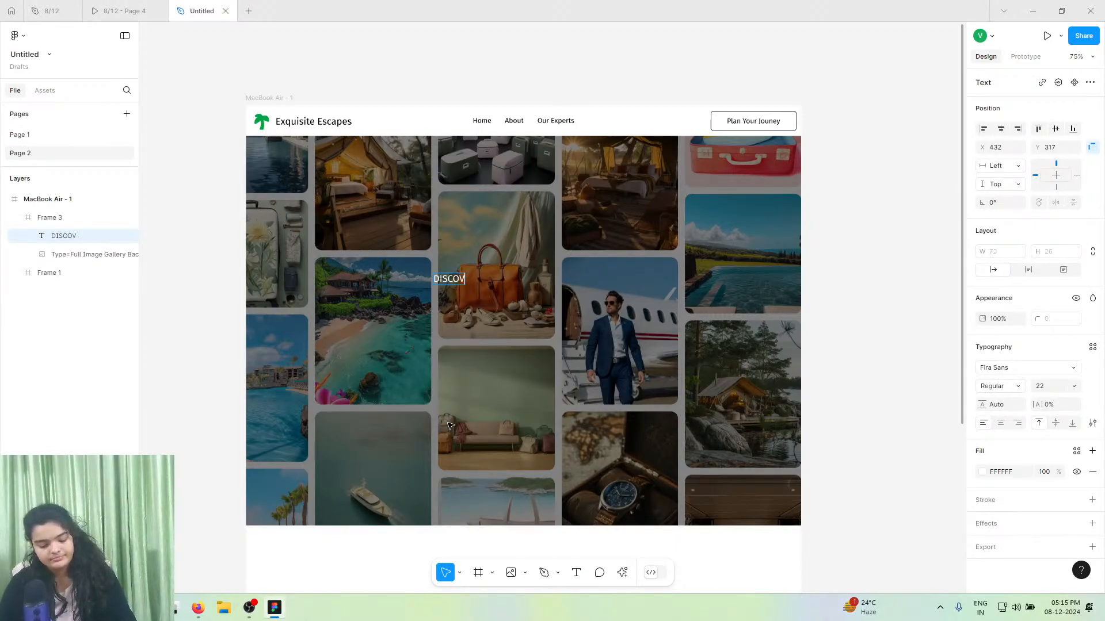
{"action": "type", "text": "ER YOUR"}
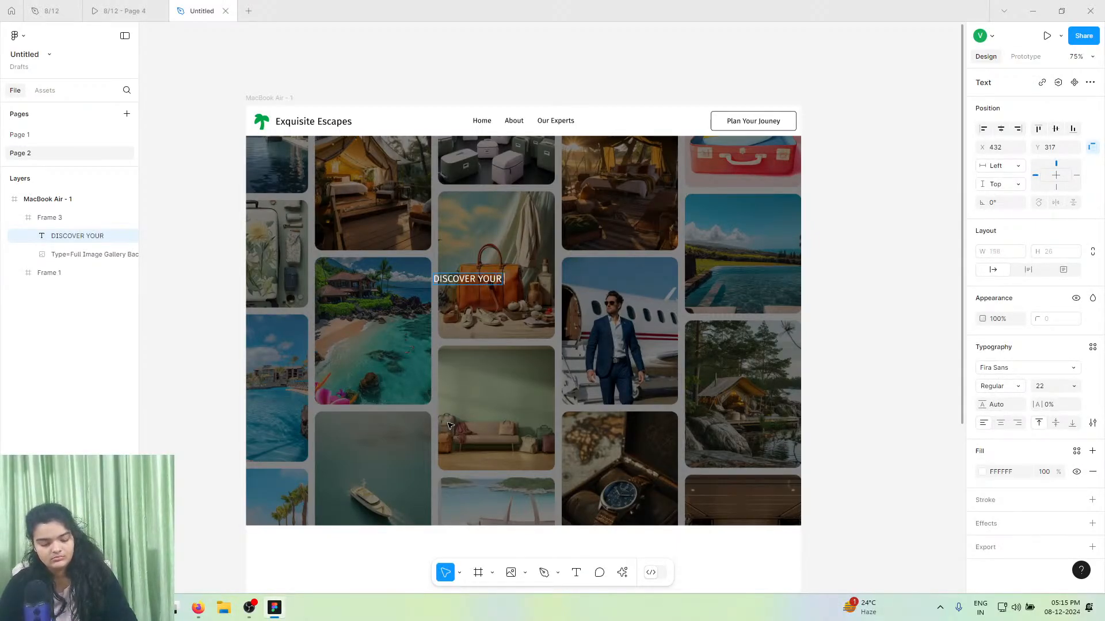
{"action": "type", "text": " DREAMM"}
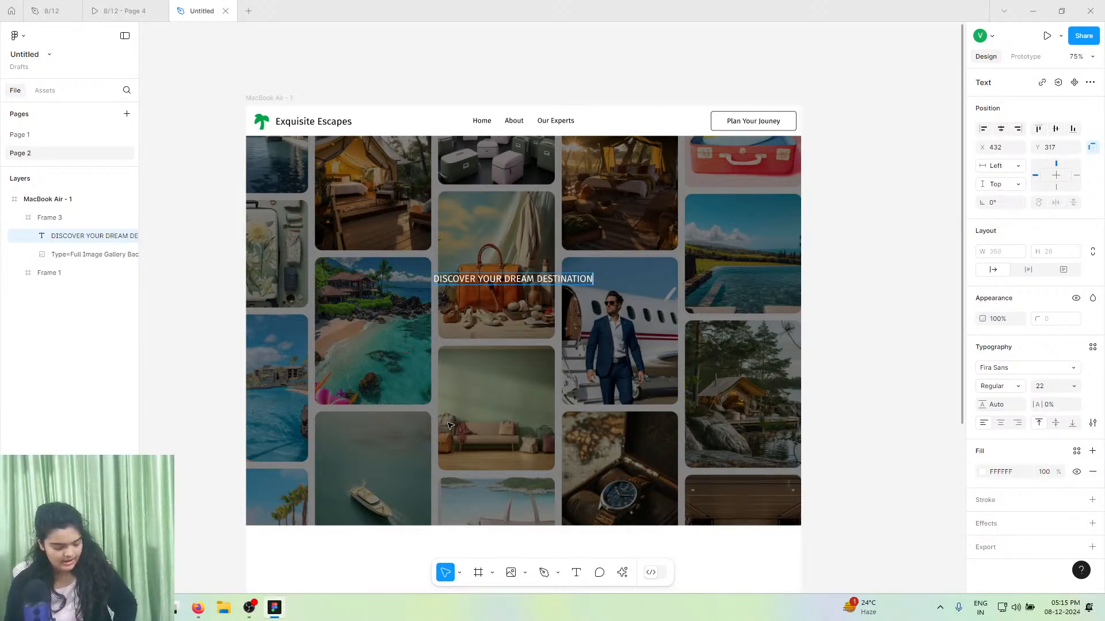
{"action": "key", "text": "Escape"}
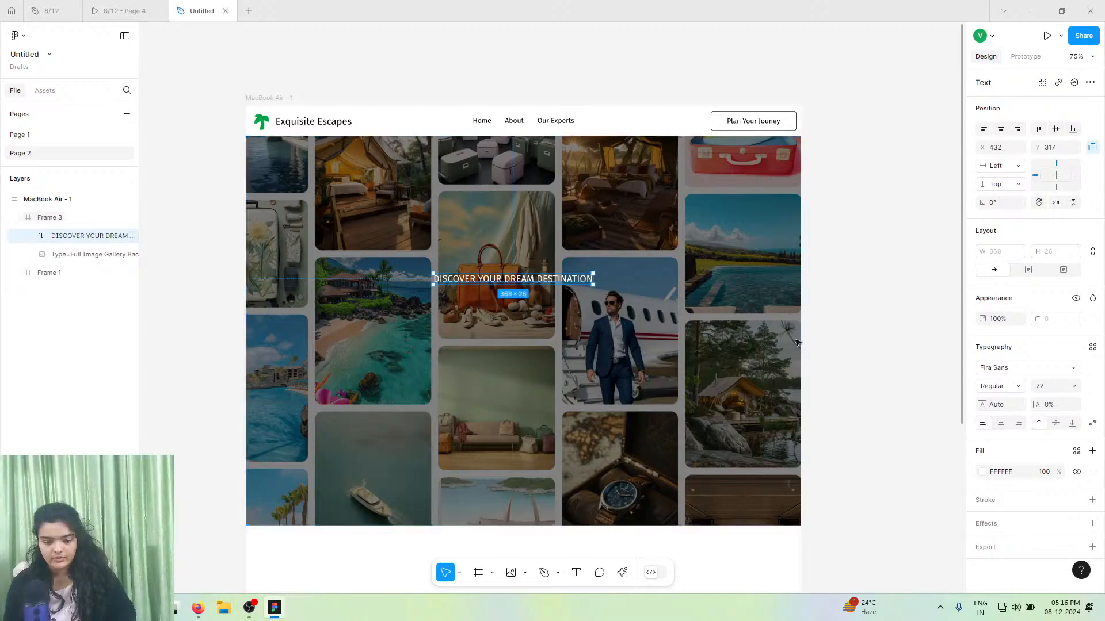
- Set the hero headline's font to Koulen and its size to 156
{"action": "left_click", "coordinate": [1030, 367]}
{"action": "type", "text": "koulen"}
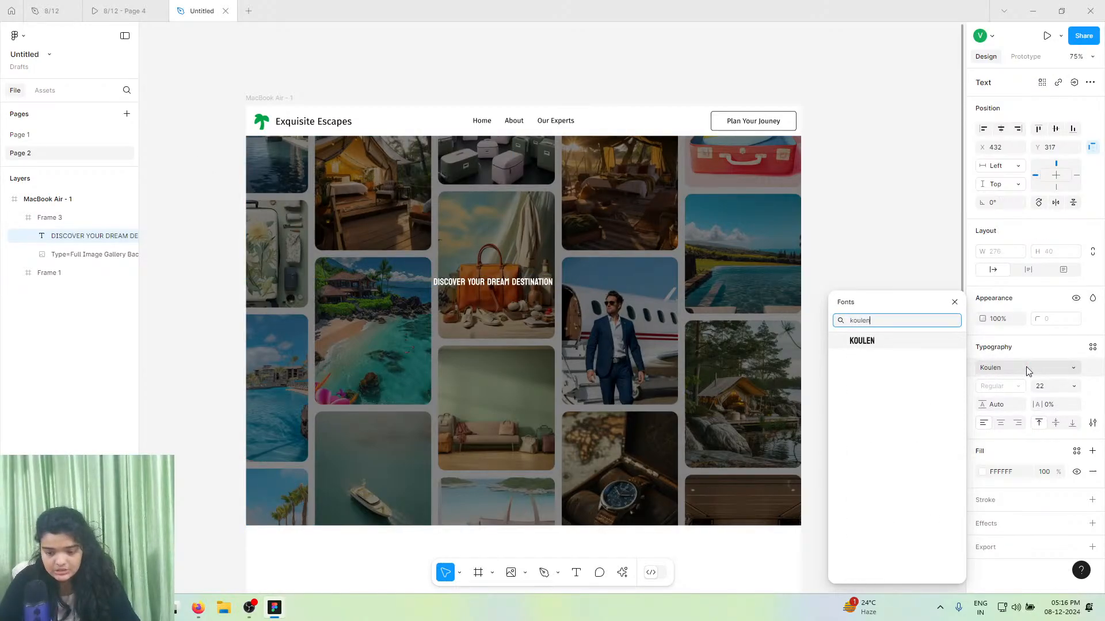
{"action": "left_click", "coordinate": [1028, 371]}
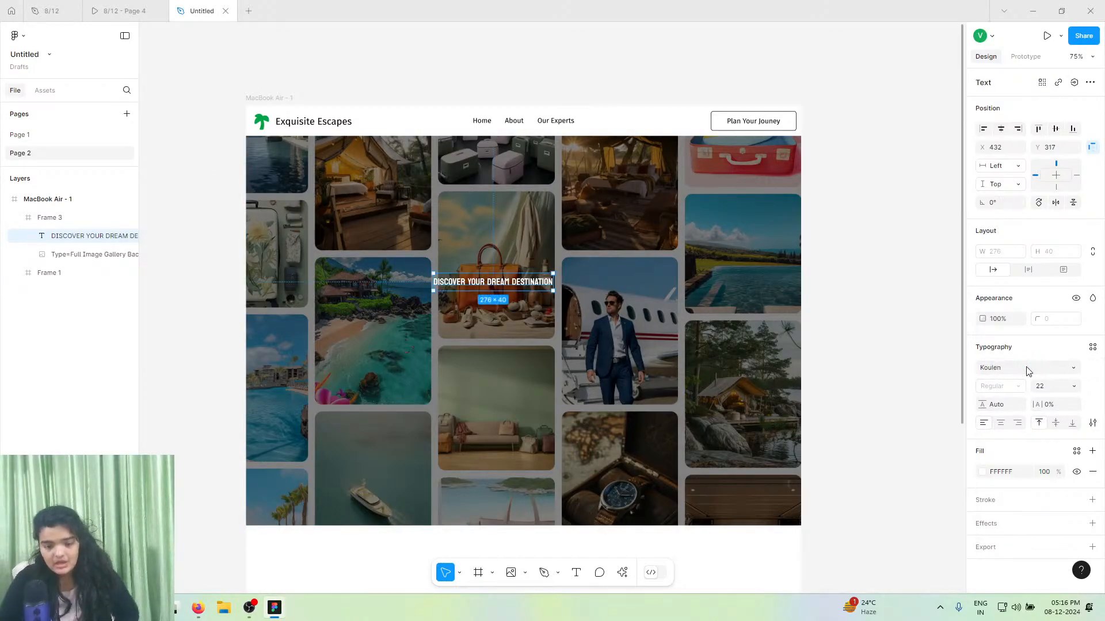
{"action": "left_click", "coordinate": [1075, 386]}
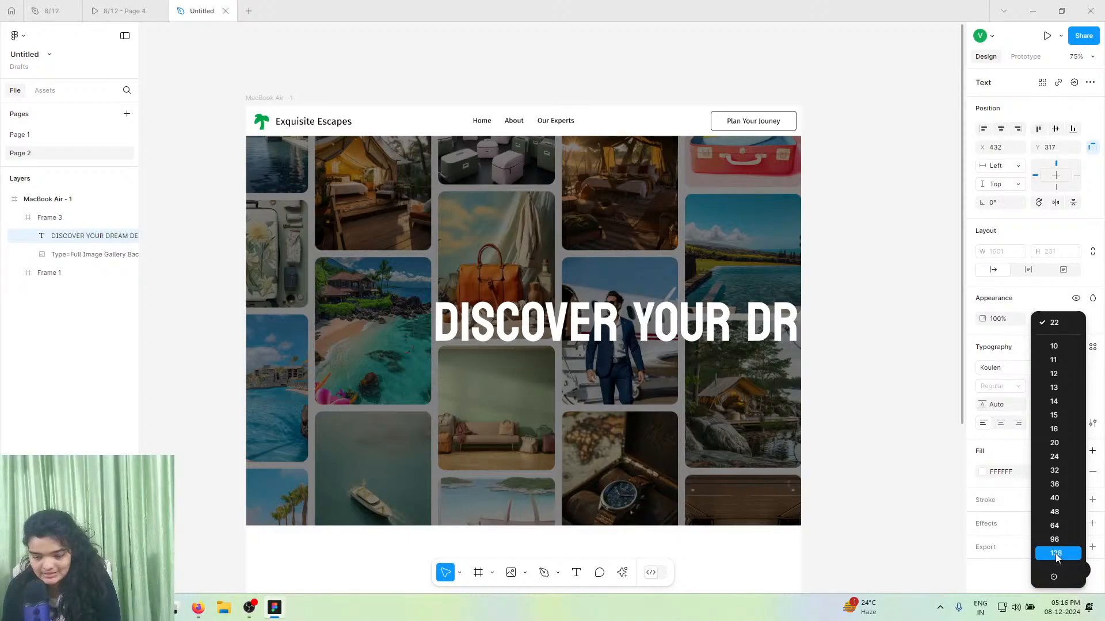
{"action": "left_click", "coordinate": [1055, 554]}
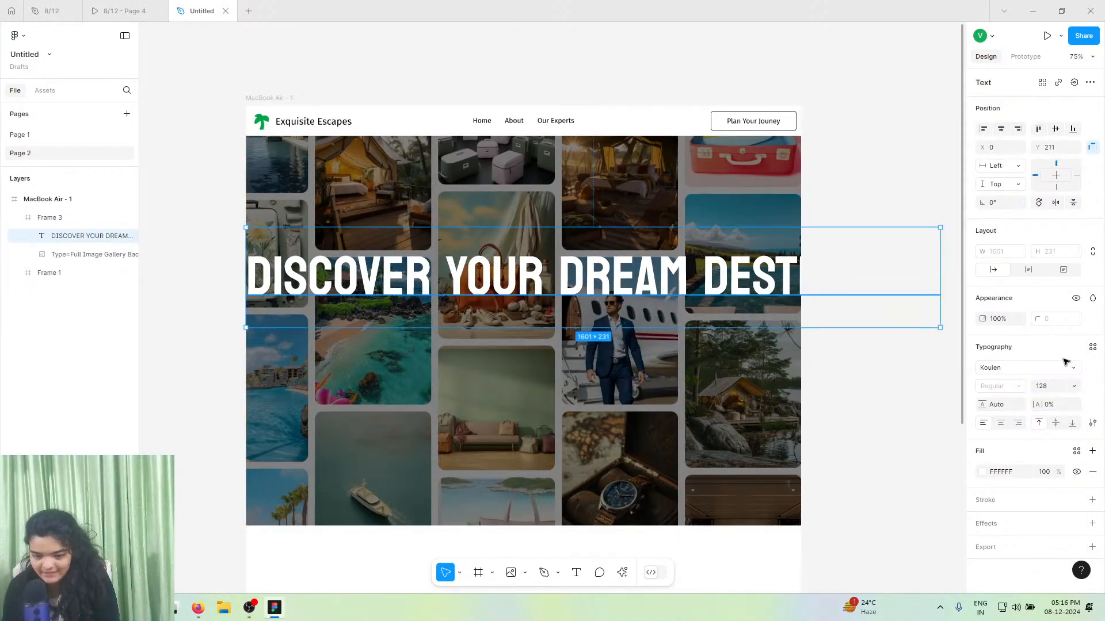
{"action": "left_click", "coordinate": [1040, 387]}
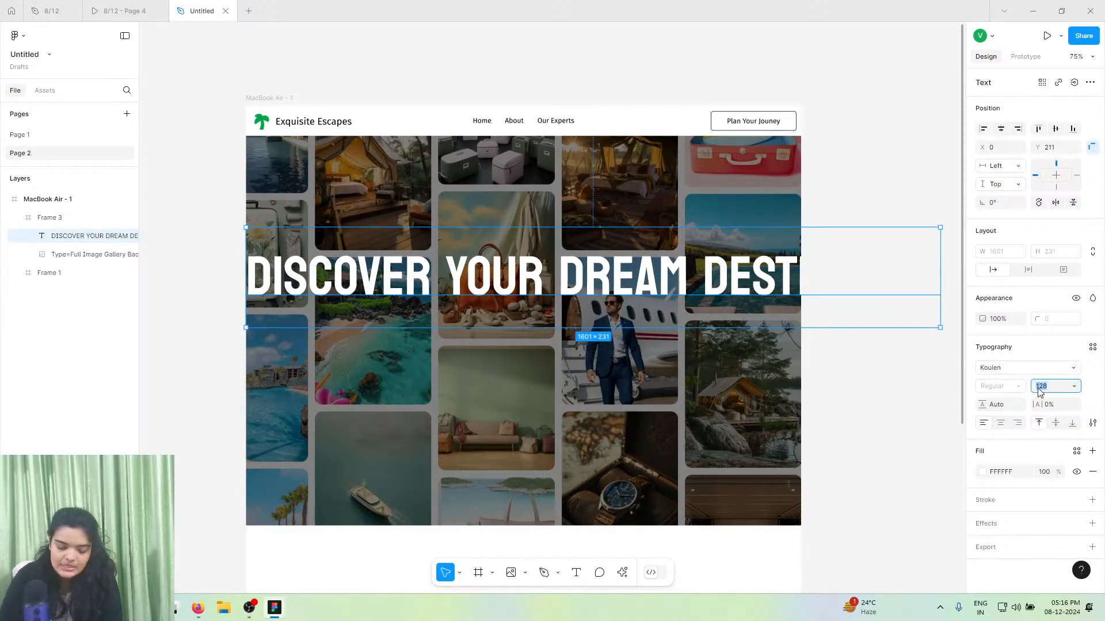
{"action": "key", "text": "Return"}
{"action": "key", "text": "Escape"}
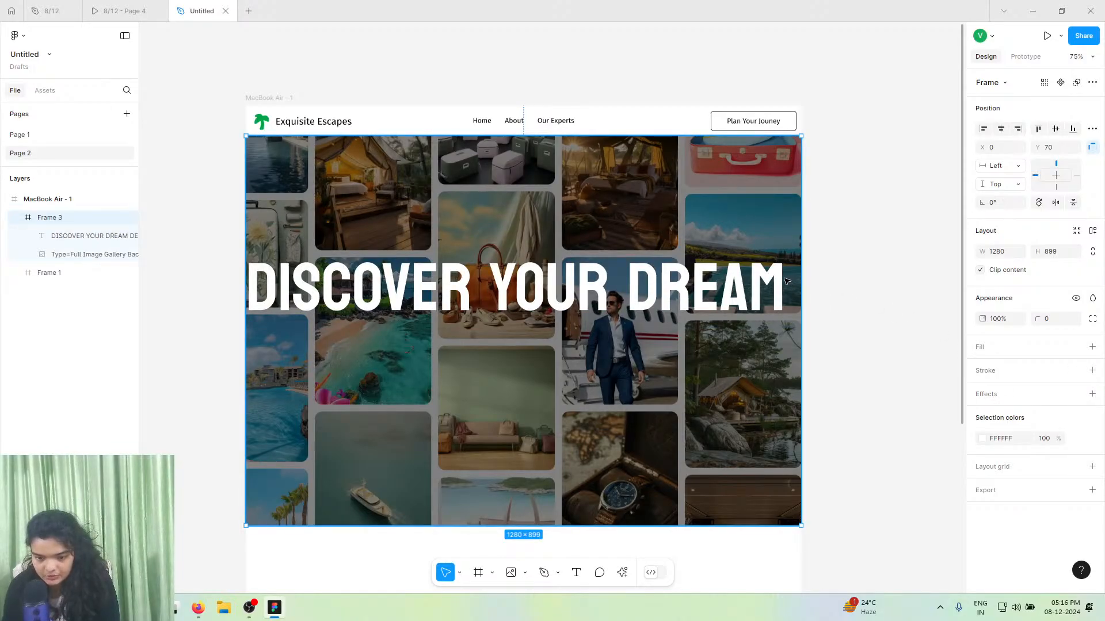
- Resize the headline's text box to about 1219 wide so it wraps onto two lines, and place it at about X 196, Y 190
{"action": "left_click", "coordinate": [948, 271]}
{"action": "left_click", "coordinate": [628, 277]}
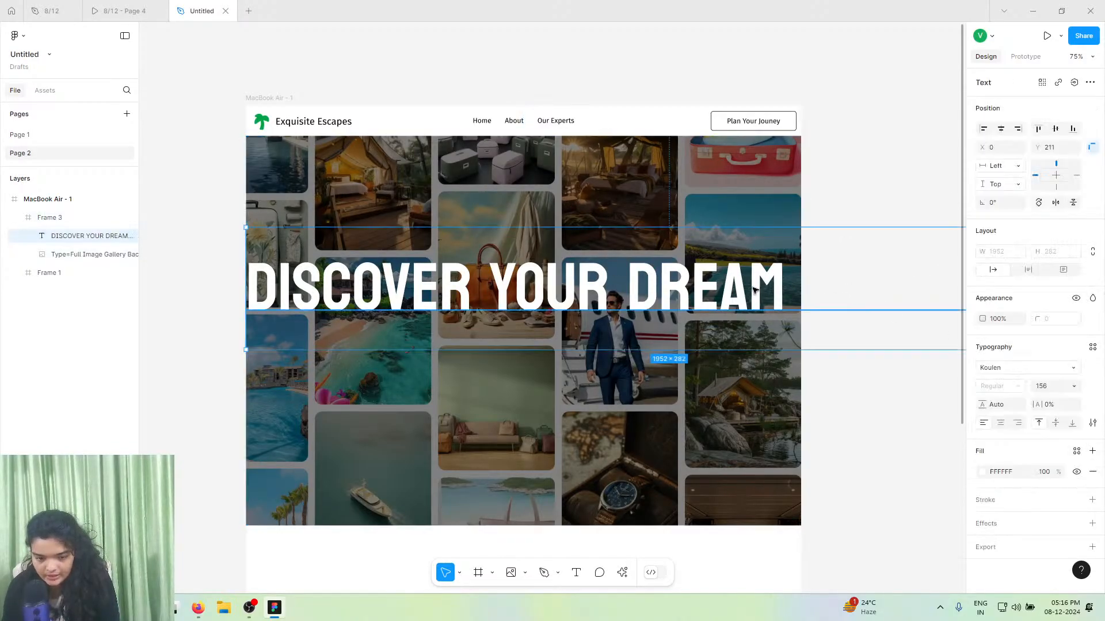
{"action": "left_click_drag", "start_coordinate": [704, 282], "coordinate": [323, 285]}
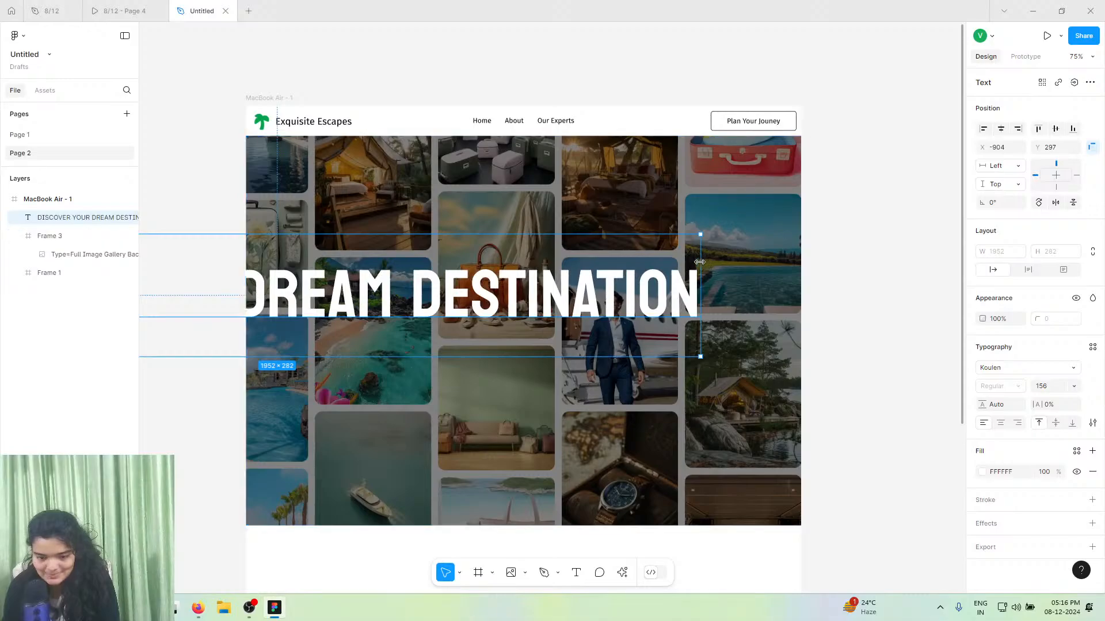
{"action": "left_click_drag", "start_coordinate": [707, 266], "coordinate": [850, 227]}
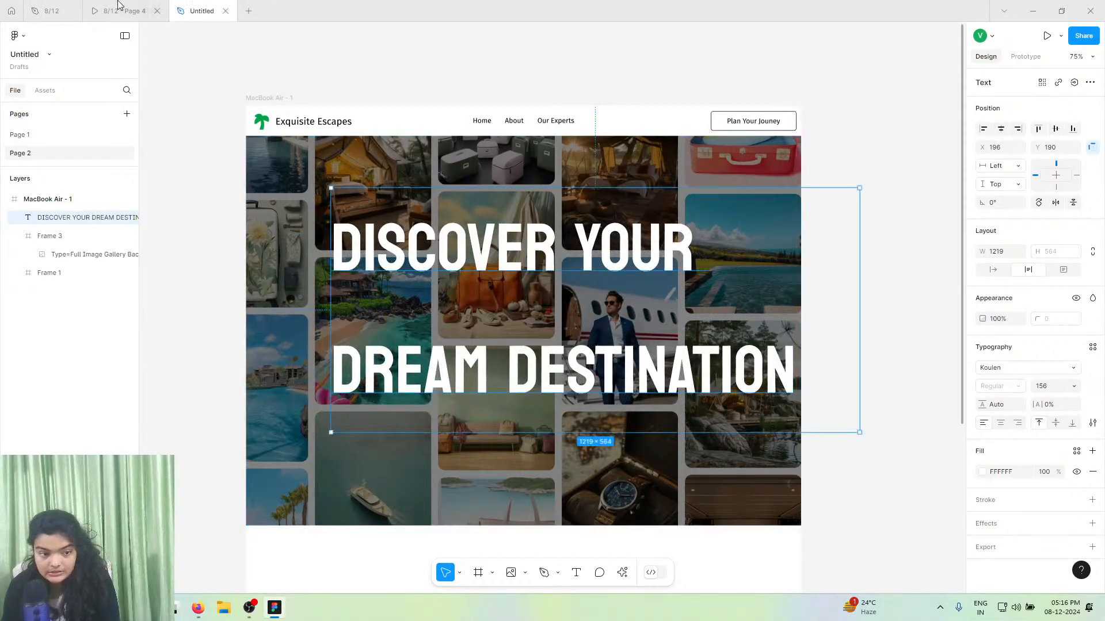
- Compare the headline with the prototype and set its line height to 180
{"action": "left_click", "coordinate": [121, 10]}
{"action": "left_click", "coordinate": [199, 10]}
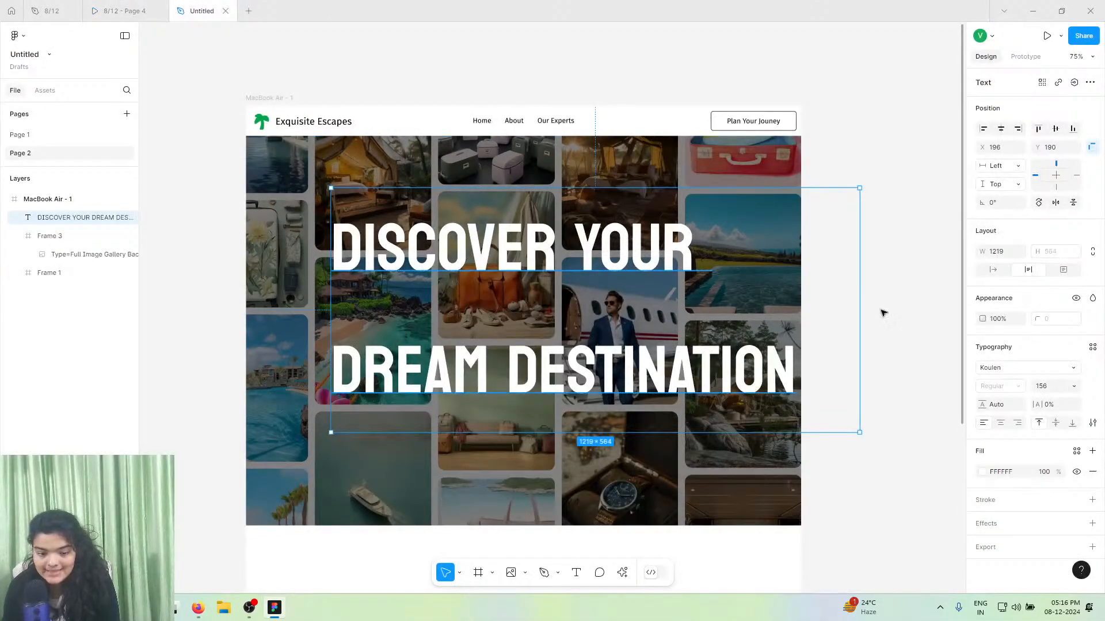
{"action": "left_click", "coordinate": [991, 408]}
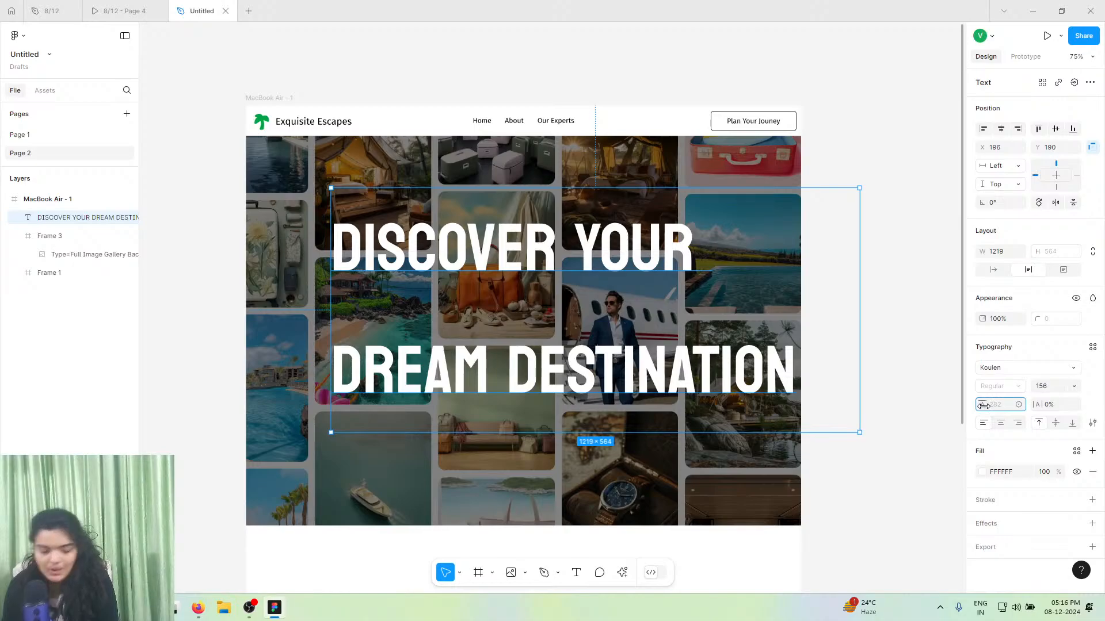
{"action": "type", "text": "180"}
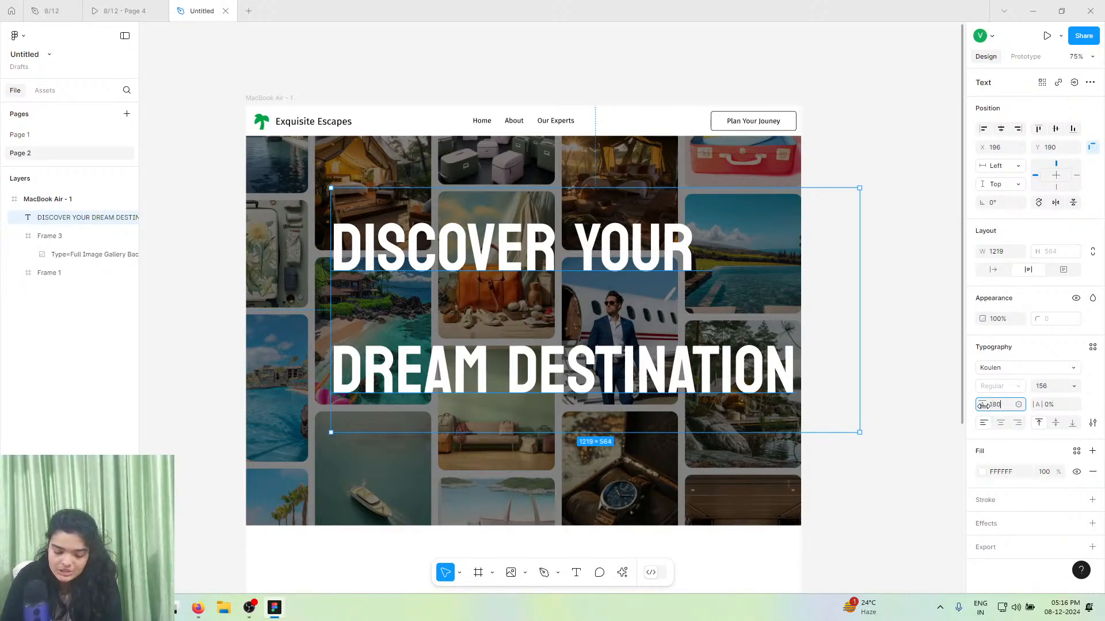
{"action": "key", "text": "Return"}
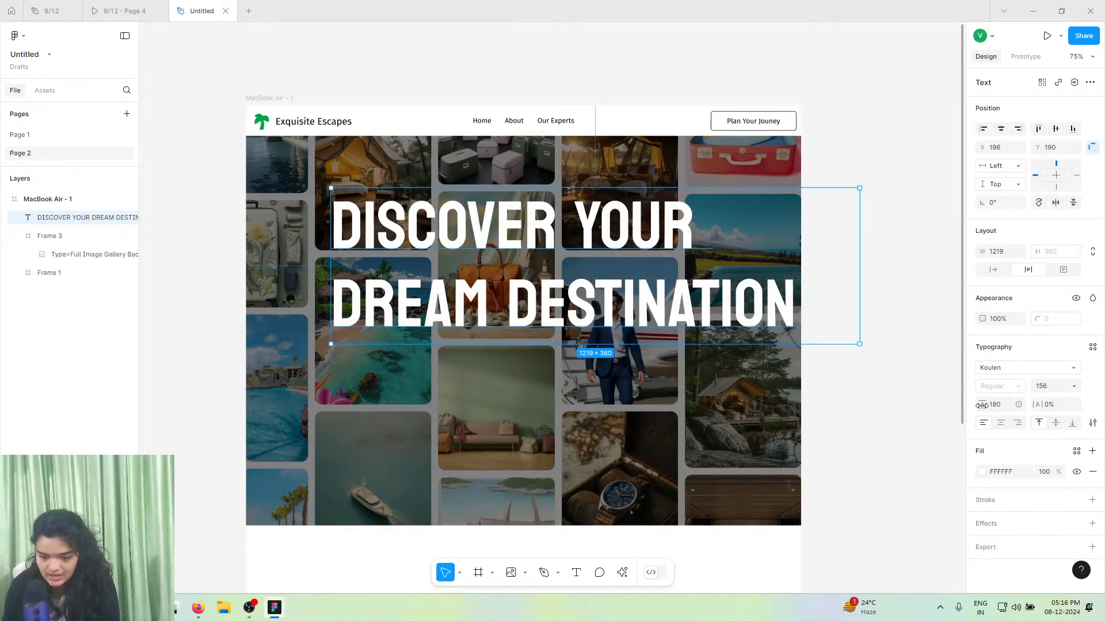
- Set the hero headline's line height to 156 and narrow its text box to about 1164 wide
{"action": "left_click", "coordinate": [997, 409]}
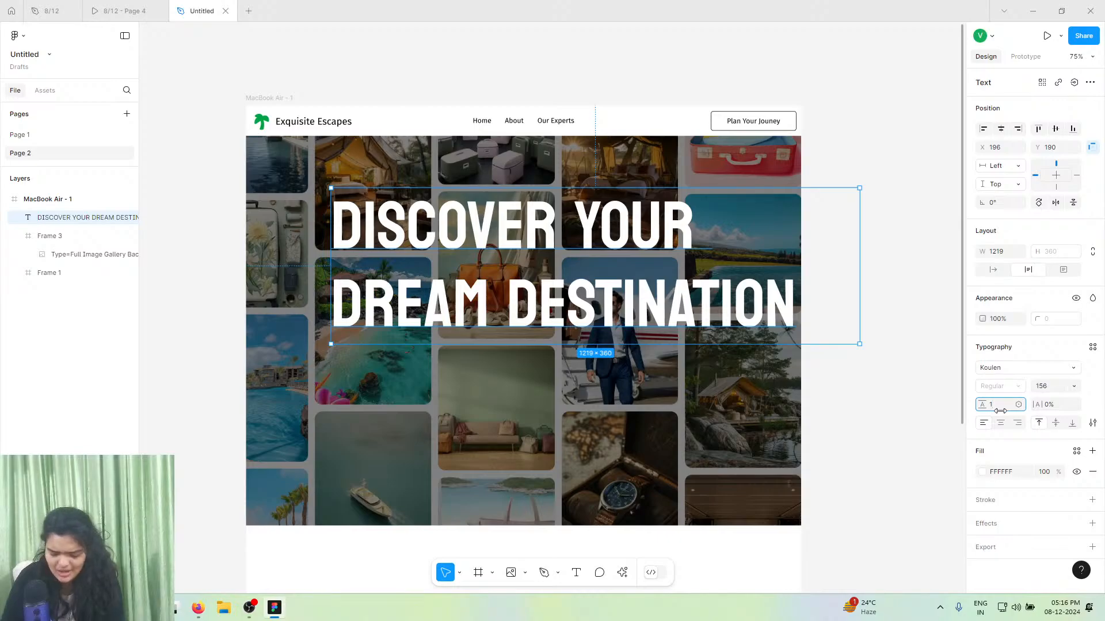
{"action": "key", "text": "Return"}
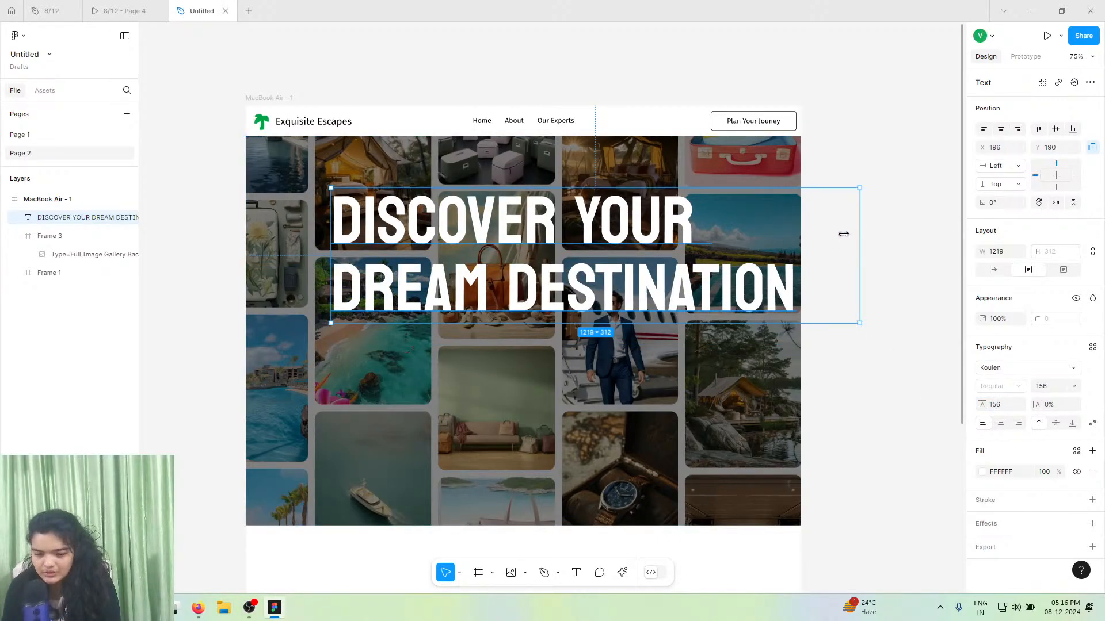
{"action": "mouse_move", "coordinate": [843, 233]}
{"action": "left_mouse_down"}
{"action": "mouse_move", "coordinate": [757, 236]}
{"action": "mouse_move", "coordinate": [835, 240]}
{"action": "left_mouse_up"}
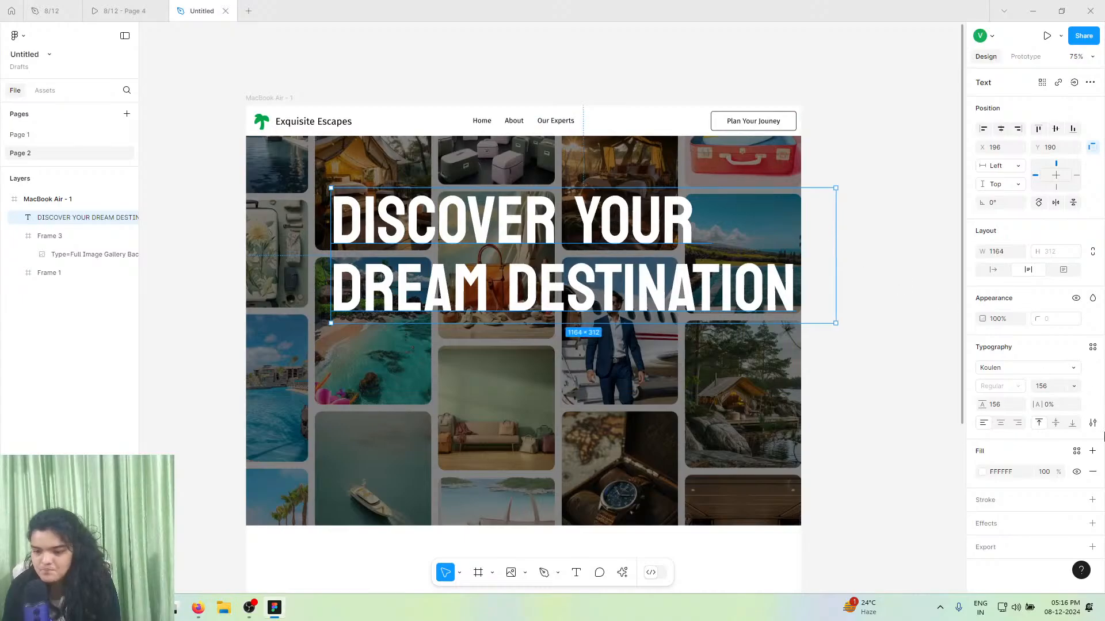
- Compare the headline with the prototype, centre-align its text and narrow its box to about 735 wide so it wraps onto three lines
{"action": "left_click", "coordinate": [146, 7]}
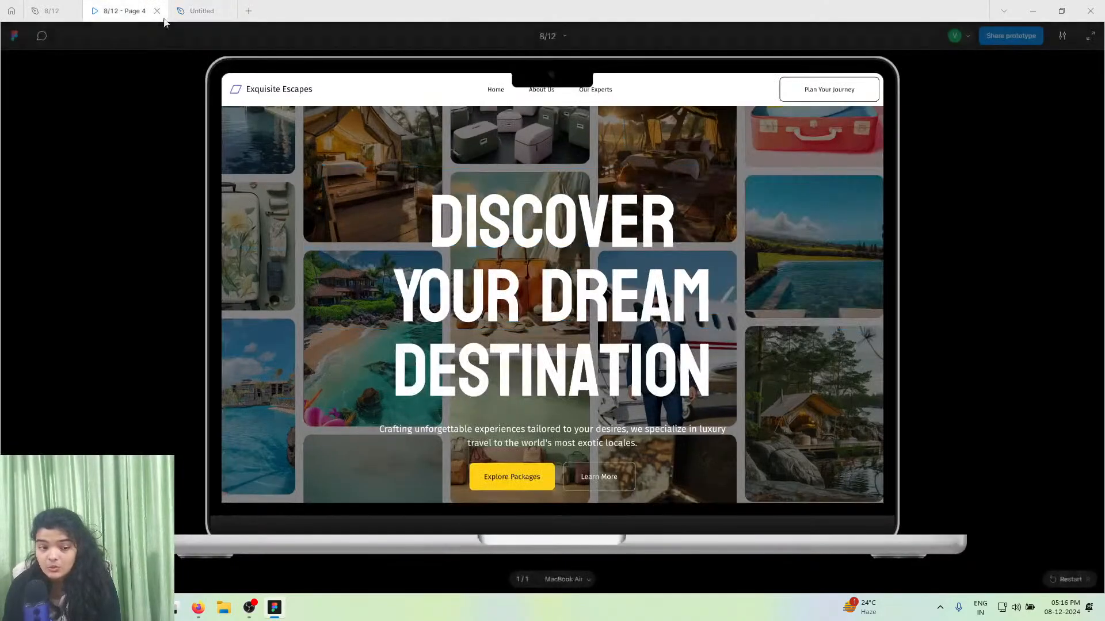
{"action": "left_click", "coordinate": [201, 10]}
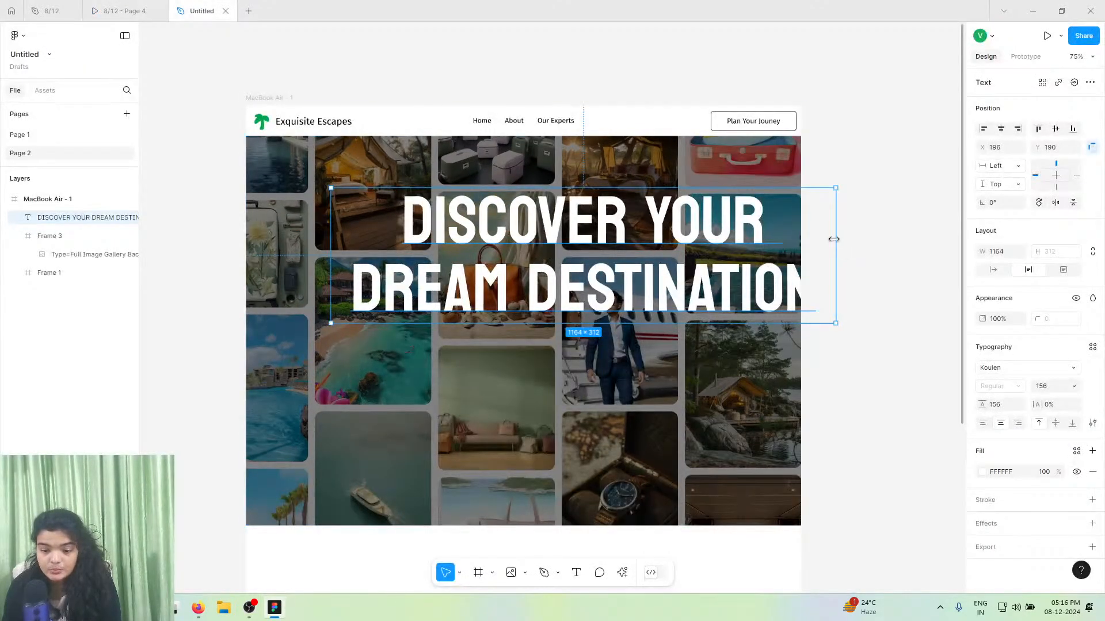
{"action": "left_click_drag", "start_coordinate": [833, 239], "coordinate": [648, 239]}
{"action": "left_click_drag", "start_coordinate": [604, 281], "coordinate": [625, 284]}
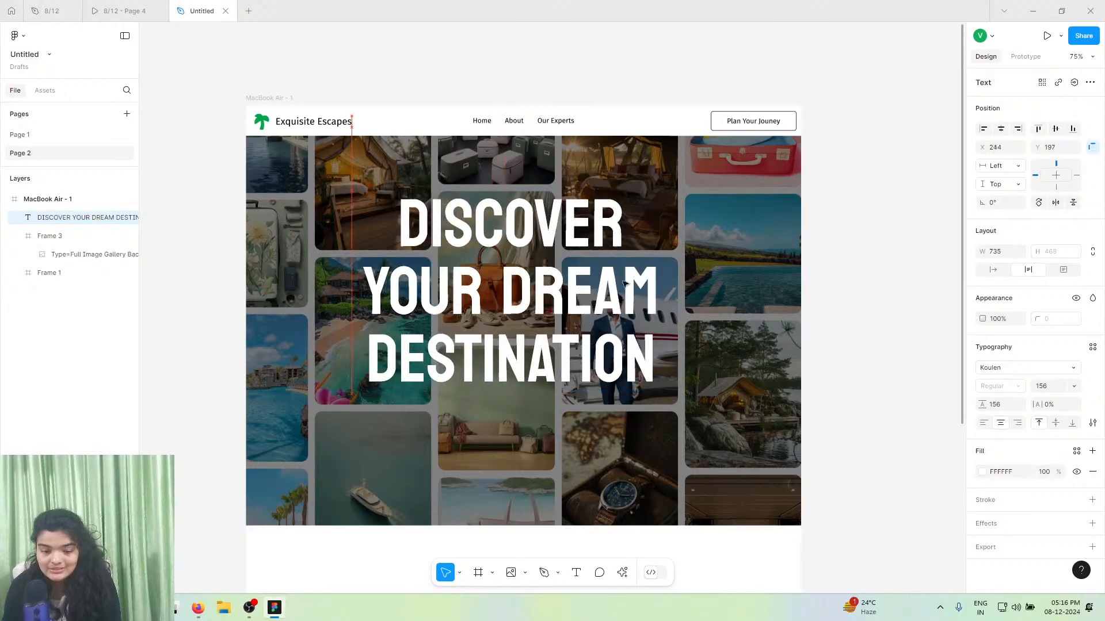
- Centre the headline over the gallery image horizontally and vertically, nesting its layer inside Frame 3
{"action": "left_click", "coordinate": [1001, 128]}
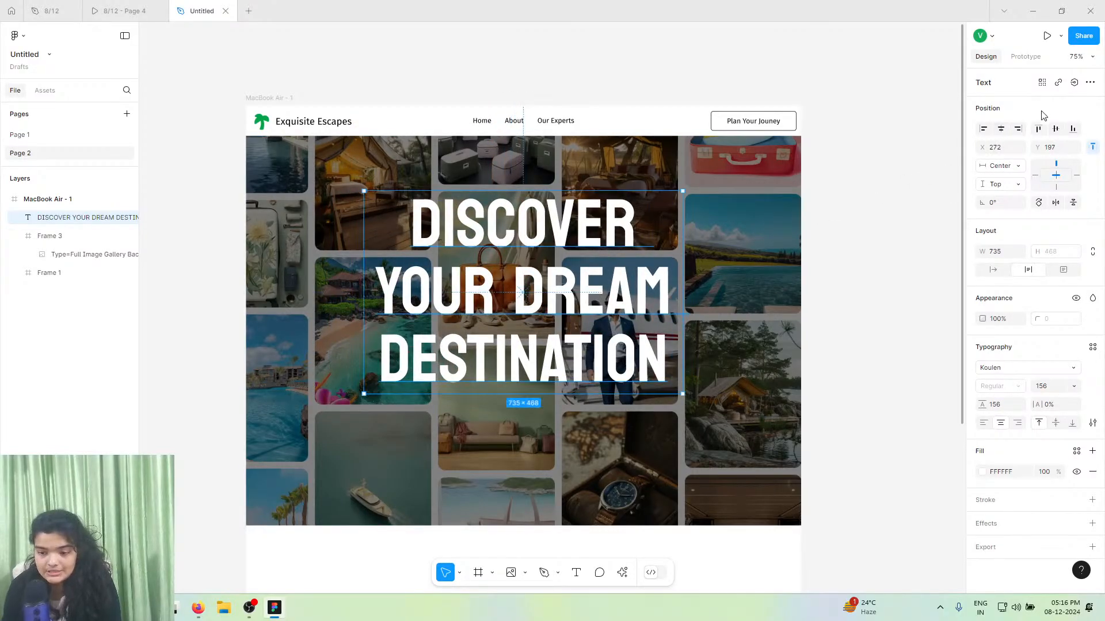
{"action": "left_click", "coordinate": [1056, 128]}
{"action": "left_click_drag", "start_coordinate": [517, 480], "coordinate": [514, 320]}
{"action": "left_click_drag", "start_coordinate": [55, 217], "coordinate": [63, 249]}
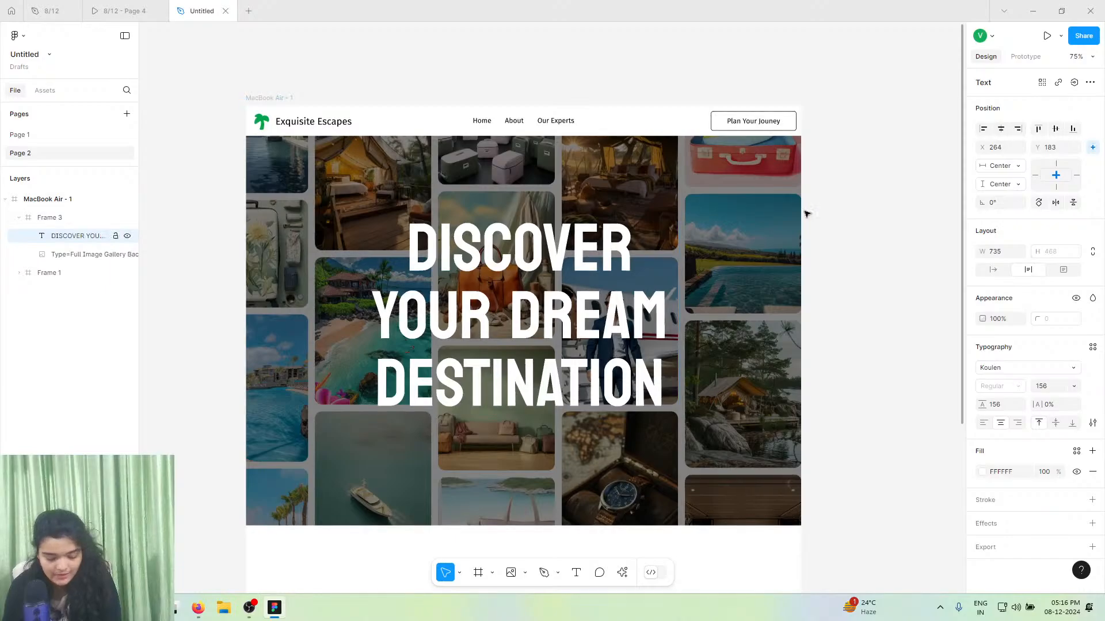
{"action": "left_click", "coordinate": [1055, 128]}
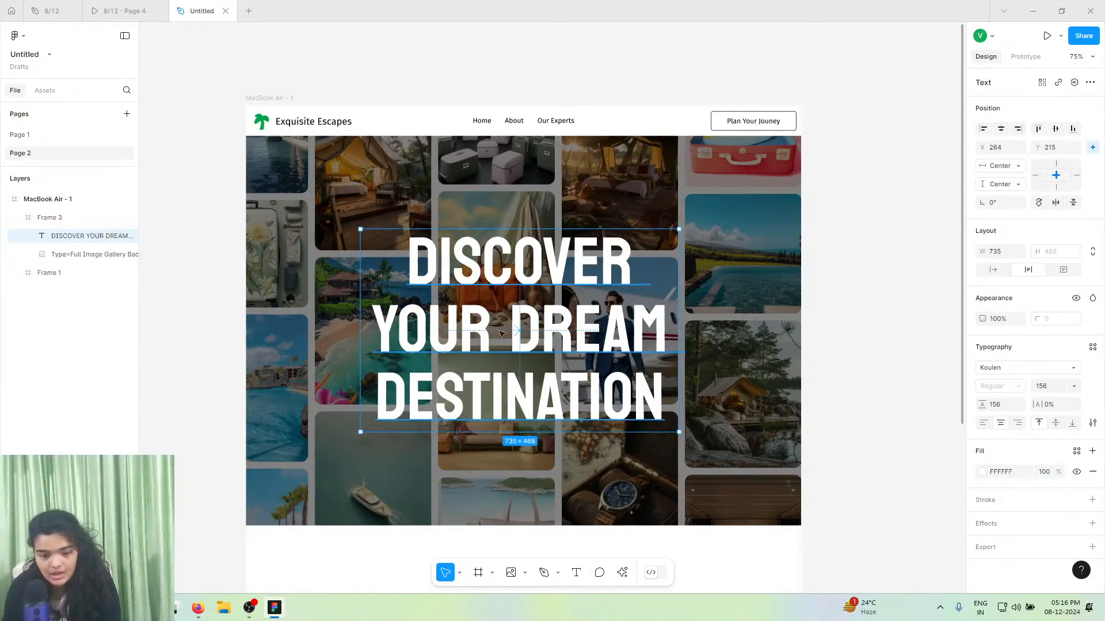
- Check the subtitle in the prototype's hero section, duplicate the headline and move one copy beyond the right edge of the page frame
{"action": "left_click", "coordinate": [110, 5]}
{"action": "scroll", "coordinate": [500, 448], "scroll_direction": "down", "scroll_amount": 5}
{"action": "scroll", "coordinate": [475, 261], "scroll_direction": "up", "scroll_amount": 1}
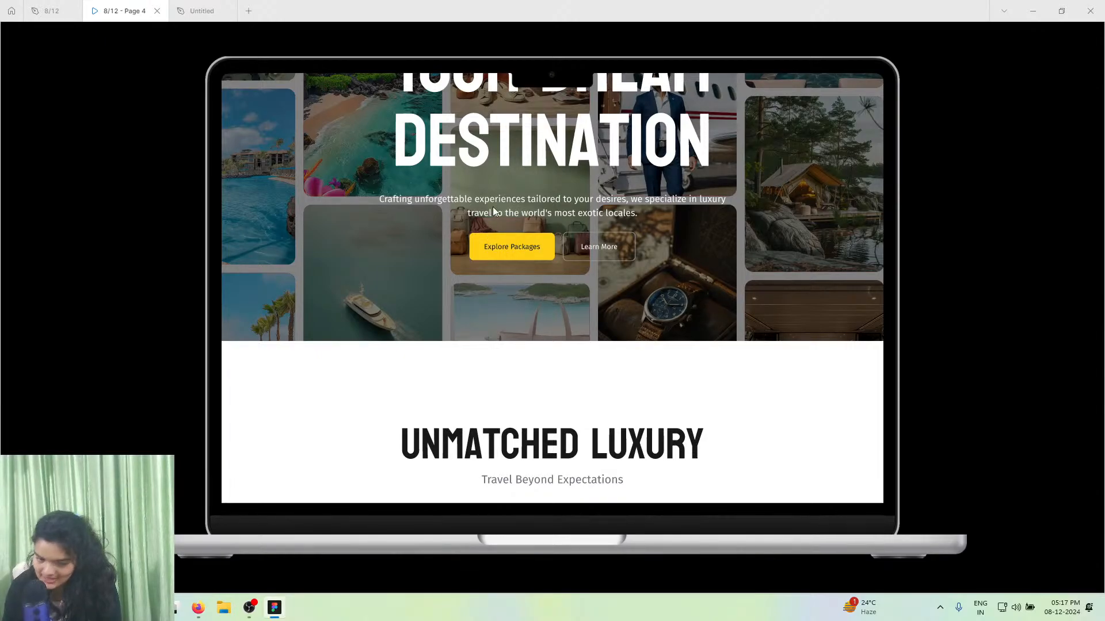
{"action": "left_click", "coordinate": [201, 11]}
{"action": "right_click", "coordinate": [581, 208]}
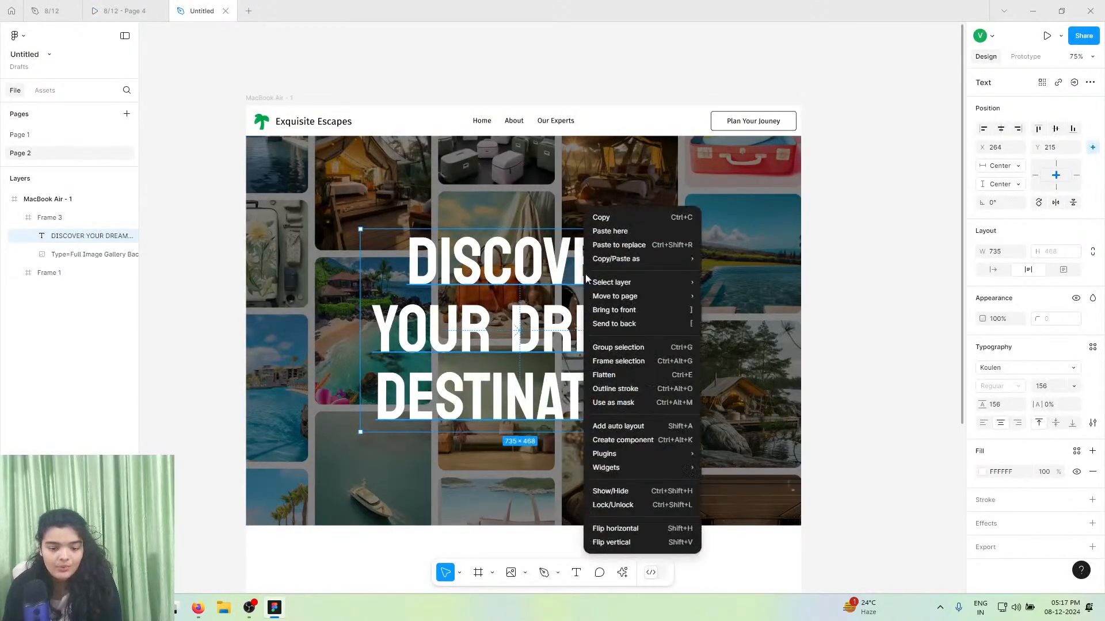
{"action": "key", "text": "Escape"}
{"action": "right_click", "coordinate": [510, 212]}
{"action": "left_click", "coordinate": [524, 218]}
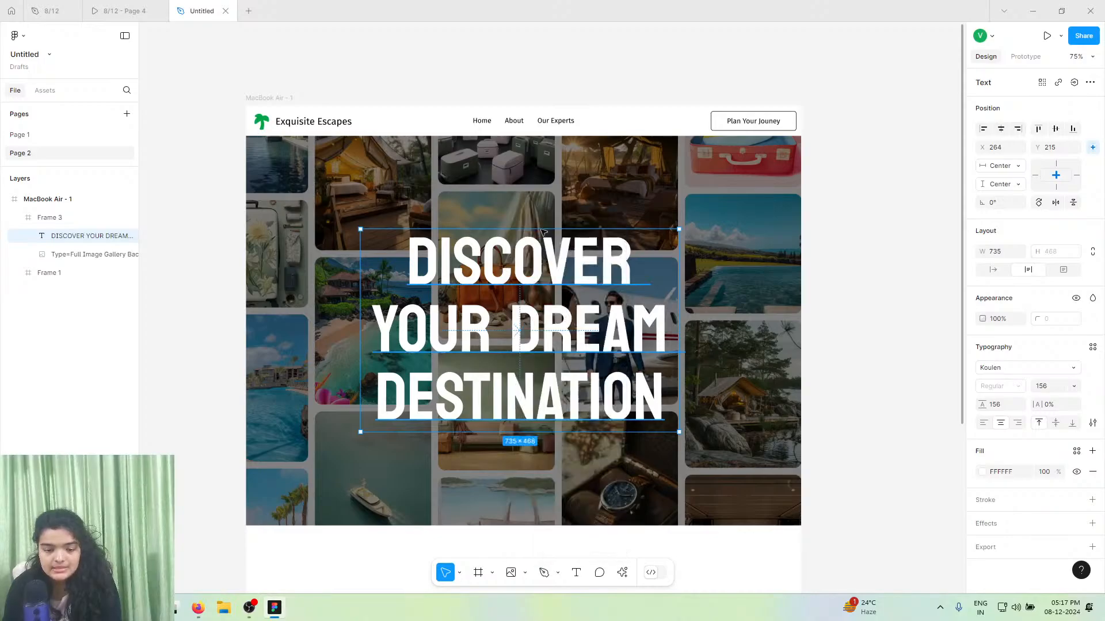
{"action": "key", "text": "ctrl+v"}
{"action": "left_click_drag", "start_coordinate": [558, 286], "coordinate": [863, 230]}
- Widen the headline copy inside Frame 3 to about 868 and place it at about X 164, Y 209
{"action": "left_click", "coordinate": [446, 276]}
{"action": "left_click", "coordinate": [627, 374]}
{"action": "left_click", "coordinate": [627, 374]}
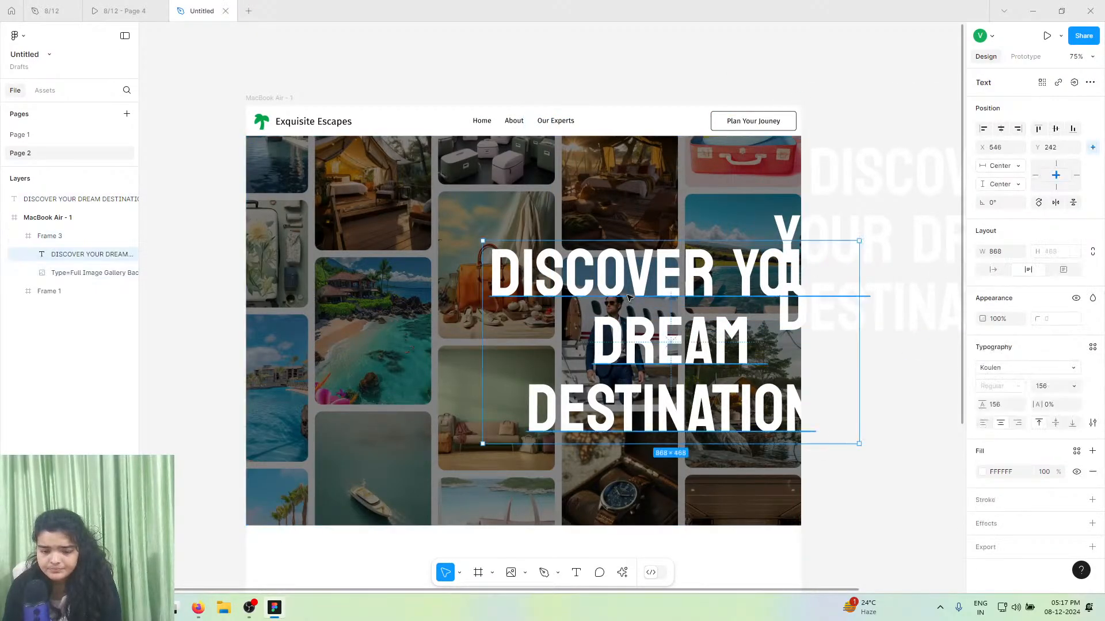
{"action": "left_click_drag", "start_coordinate": [627, 374], "coordinate": [462, 362]}
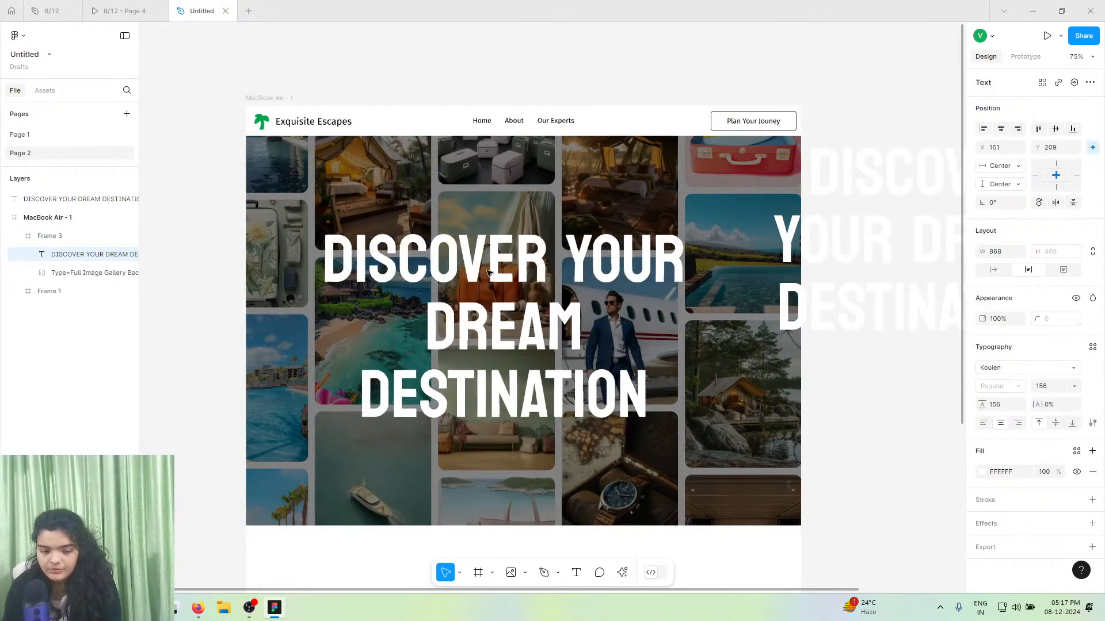
- Change the headline copy inside Frame 3 to the Fira Sans font at size 24
{"action": "left_click", "coordinate": [1006, 367]}
{"action": "type", "text": "fi"}
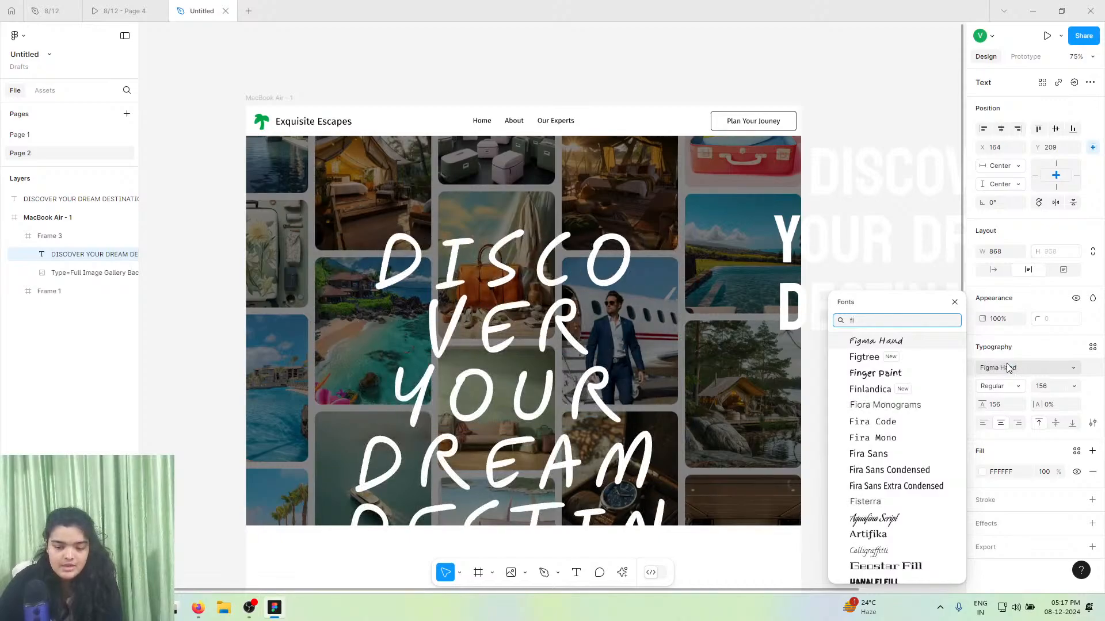
{"action": "type", "text": "ra"}
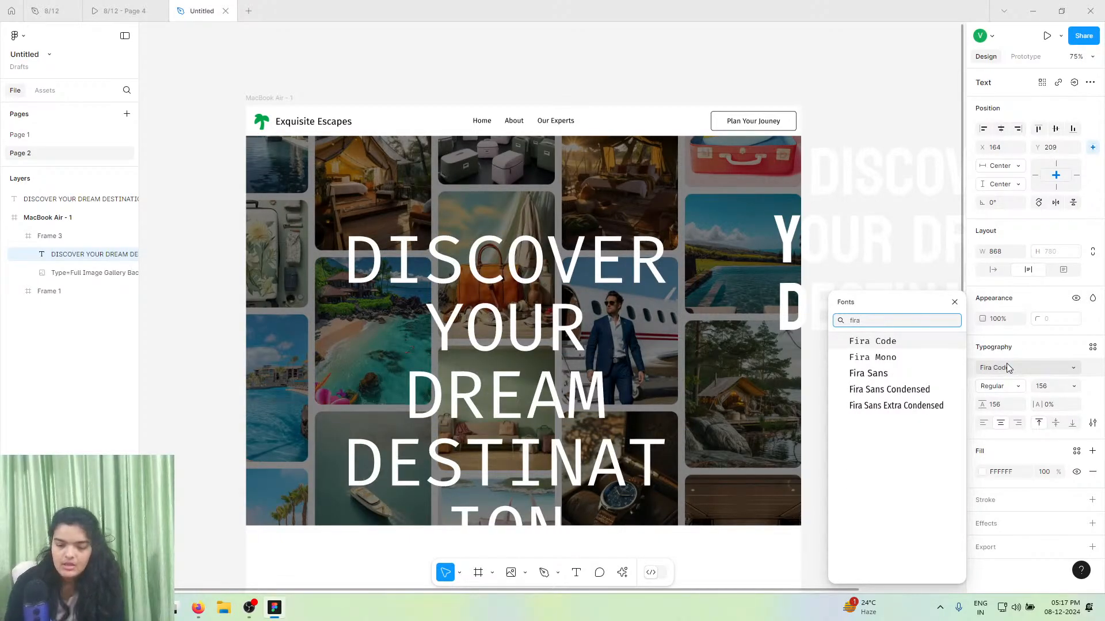
{"action": "left_click", "coordinate": [928, 373]}
{"action": "left_click", "coordinate": [1071, 389]}
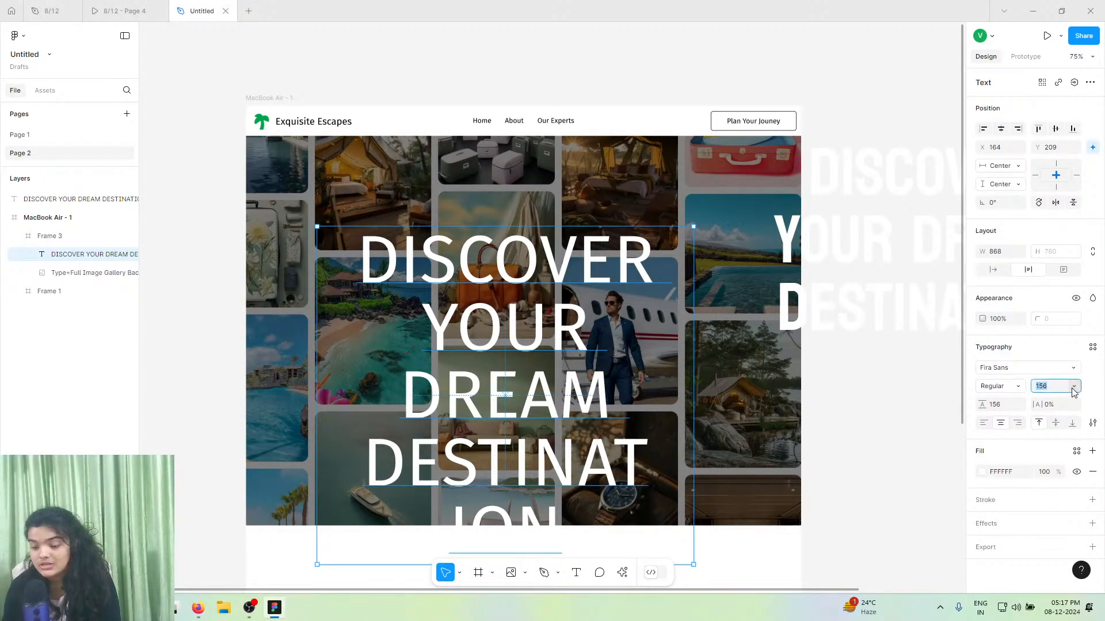
{"action": "left_click", "coordinate": [1072, 391]}
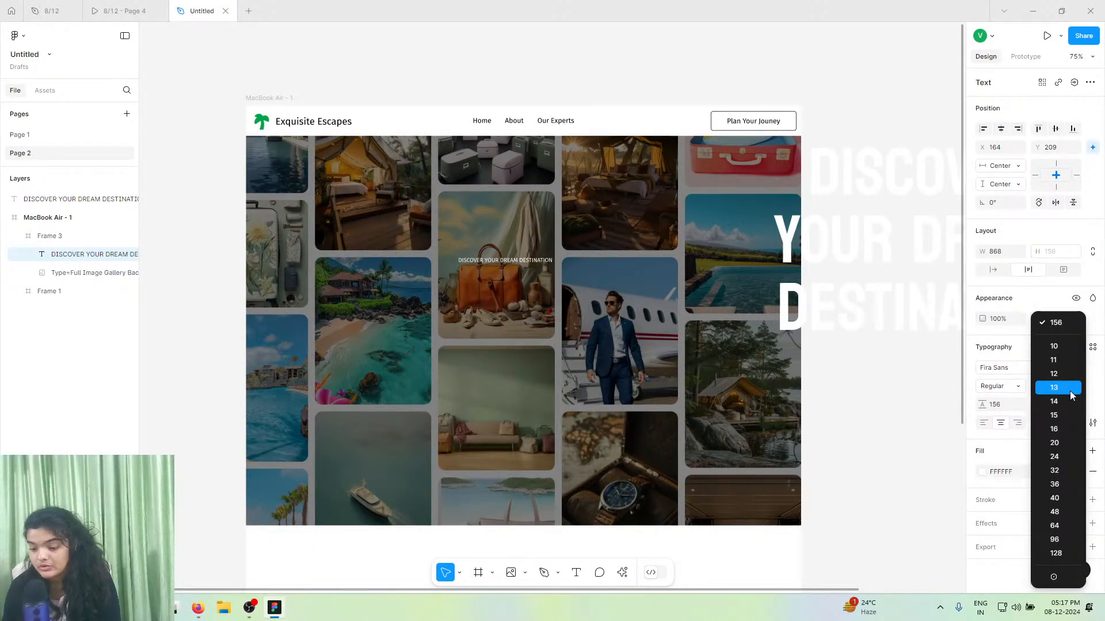
{"action": "left_click", "coordinate": [1069, 463]}
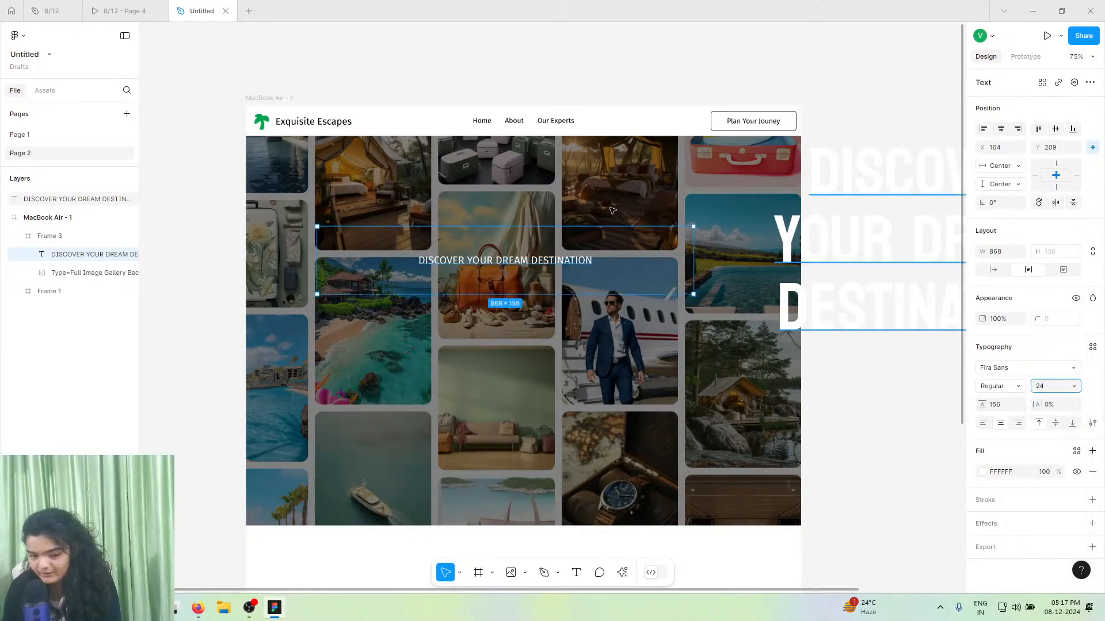
- Copy the hero subtitle beginning "Crafting unforgettable experiences" from the 8/12 design and paste it over the text of the Fira Sans copy
{"action": "left_click", "coordinate": [50, 10]}
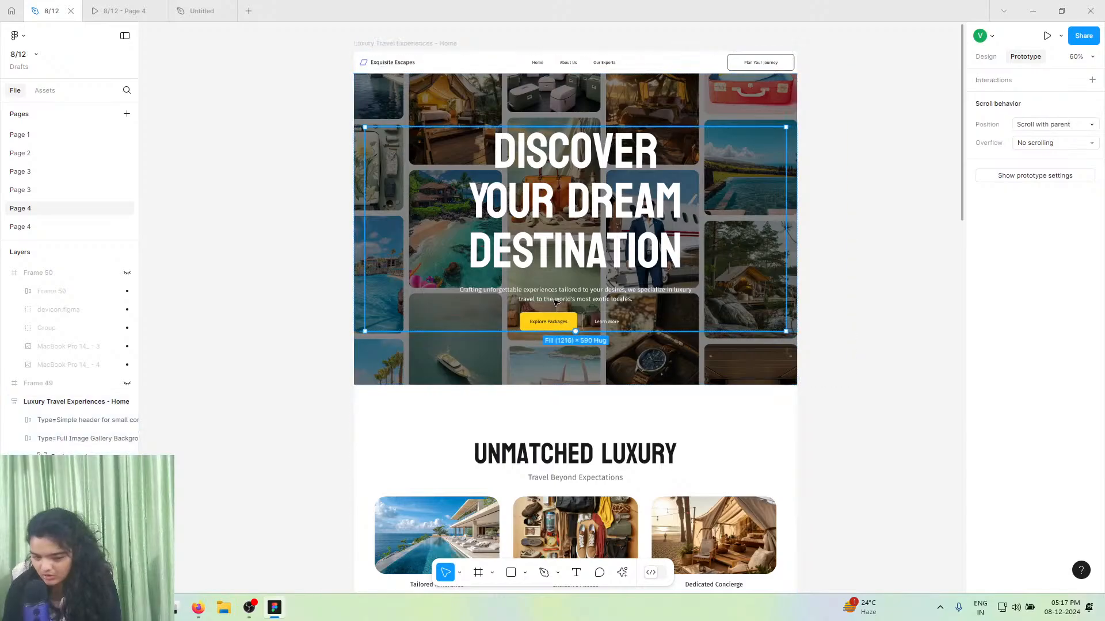
{"action": "left_click", "coordinate": [556, 303]}
{"action": "right_click", "coordinate": [556, 303]}
{"action": "left_click", "coordinate": [569, 309]}
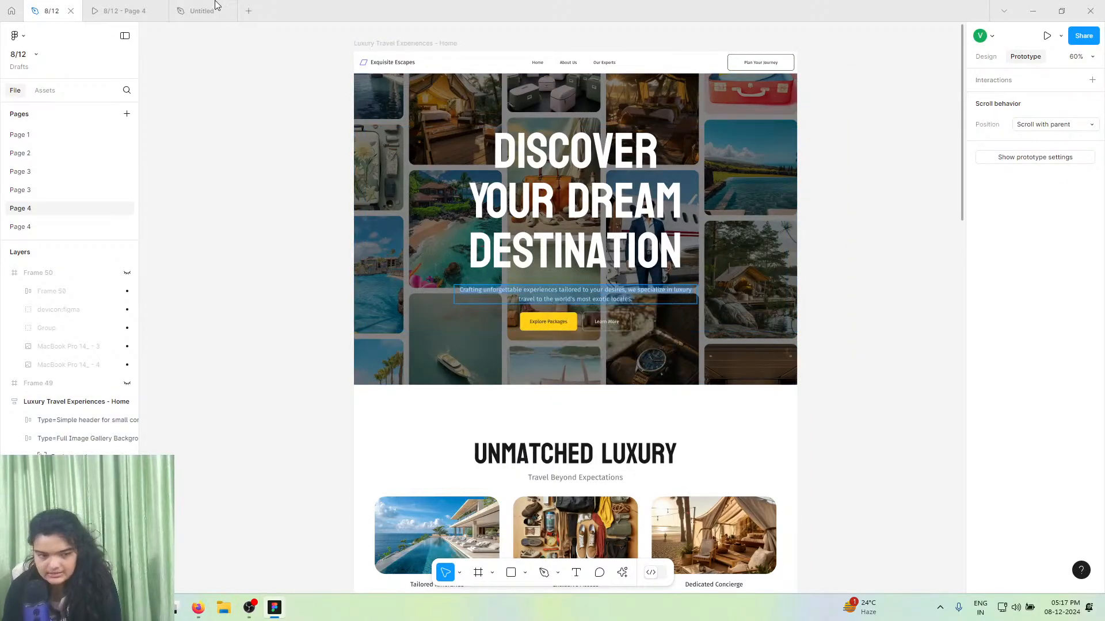
{"action": "left_click", "coordinate": [201, 11]}
{"action": "right_click", "coordinate": [551, 262]}
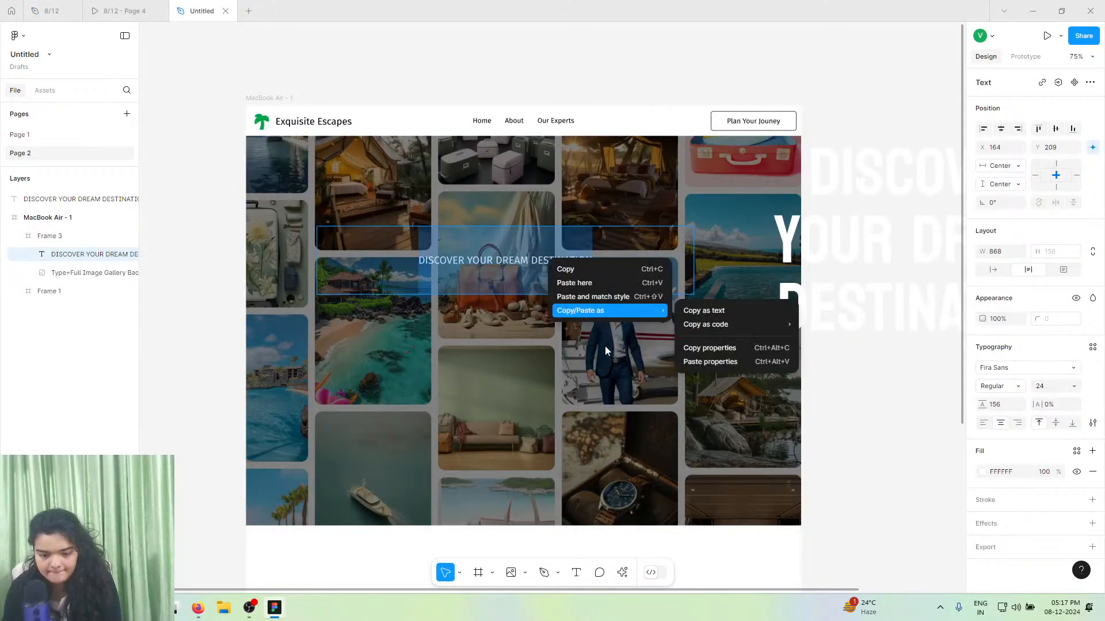
{"action": "left_click", "coordinate": [581, 294]}
{"action": "key", "text": "ctrl+a"}
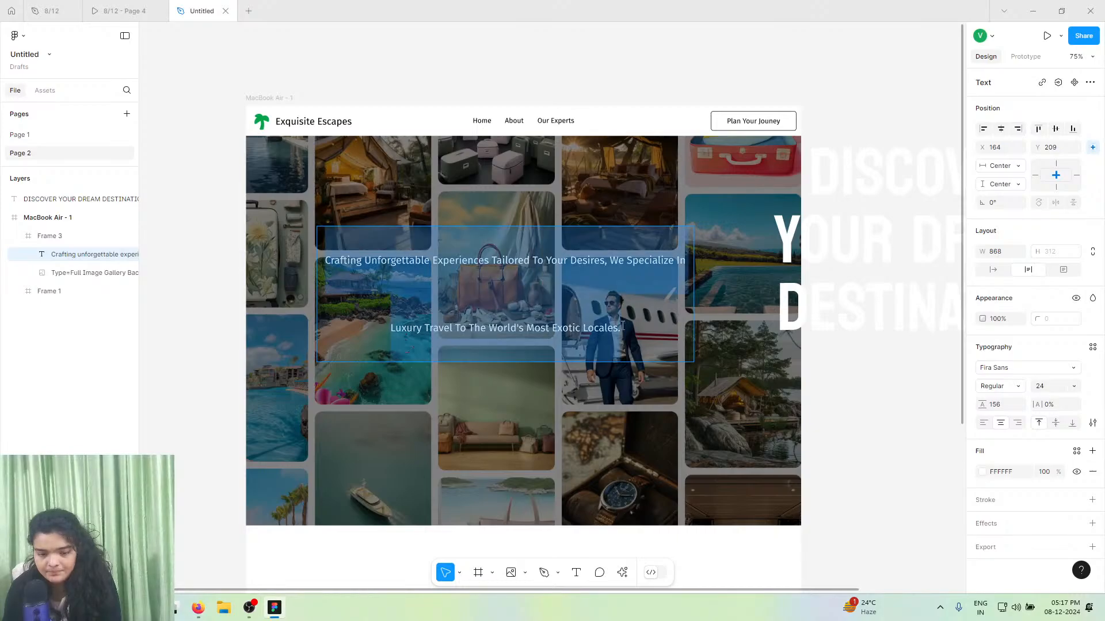
- Set the subtitle's font size to 22 and finish editing its text
{"action": "left_click", "coordinate": [1064, 388]}
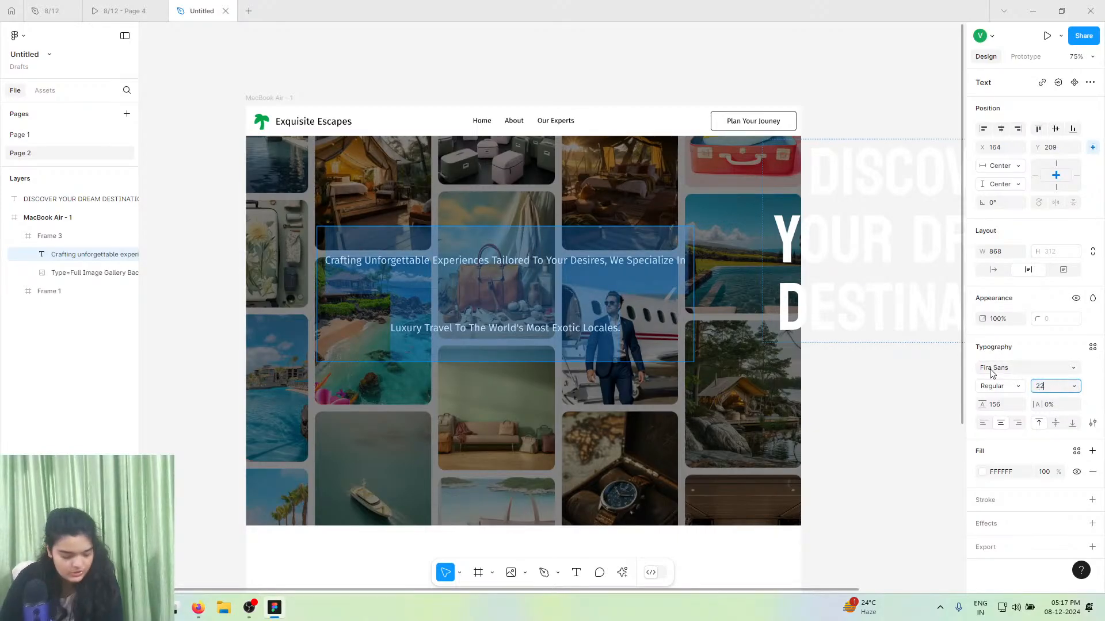
{"action": "type", "text": "22"}
{"action": "key", "text": "Return"}
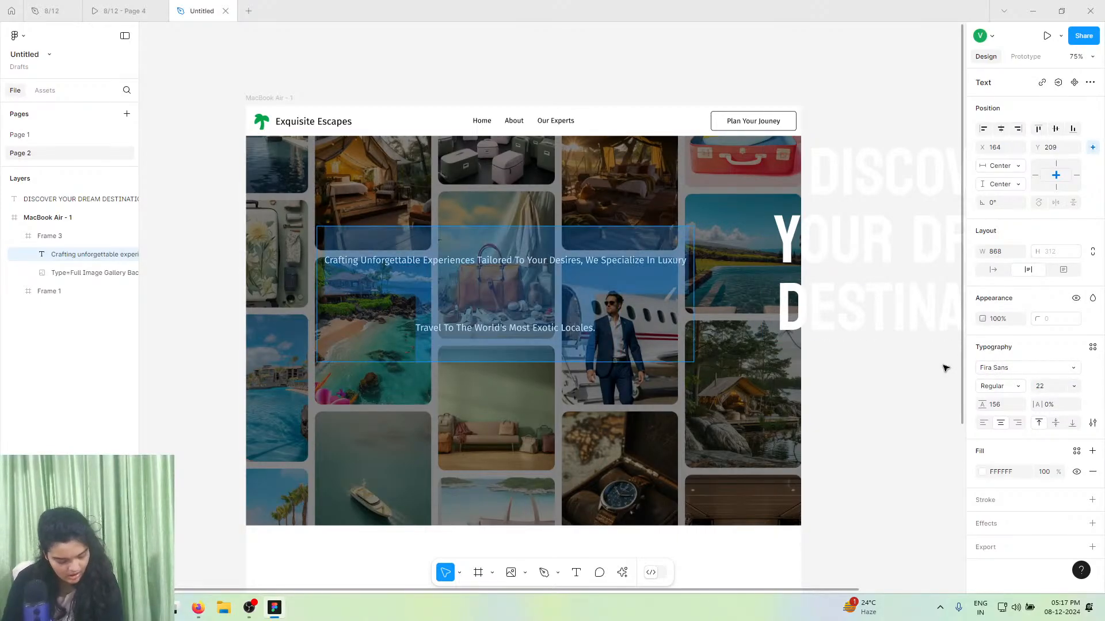
{"action": "key", "text": "Escape"}
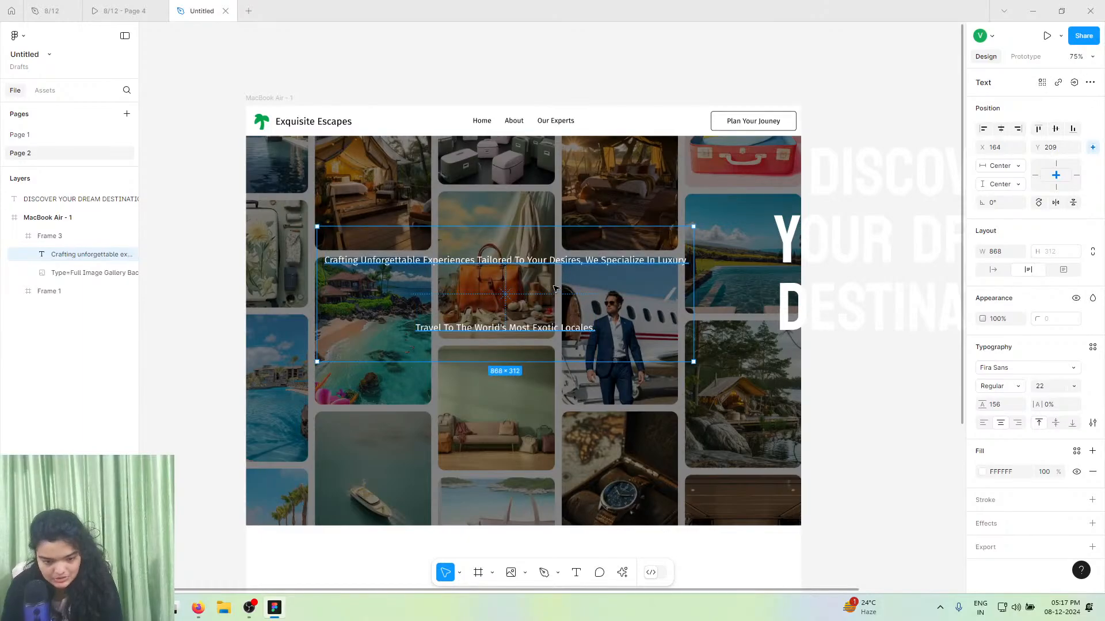
- Review the prototype's remaining sections below the hero, from the Unmatched Luxury cards down to the Let's Collaborate footer
{"action": "left_click", "coordinate": [121, 10]}
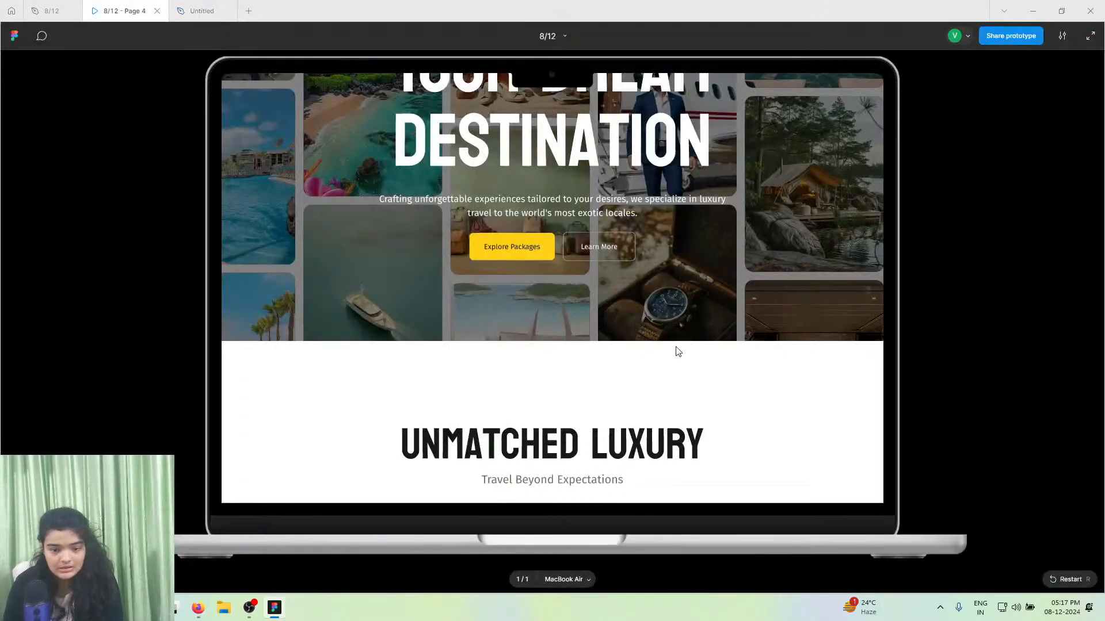
{"action": "scroll", "coordinate": [683, 354], "scroll_direction": "down", "scroll_amount": 6}
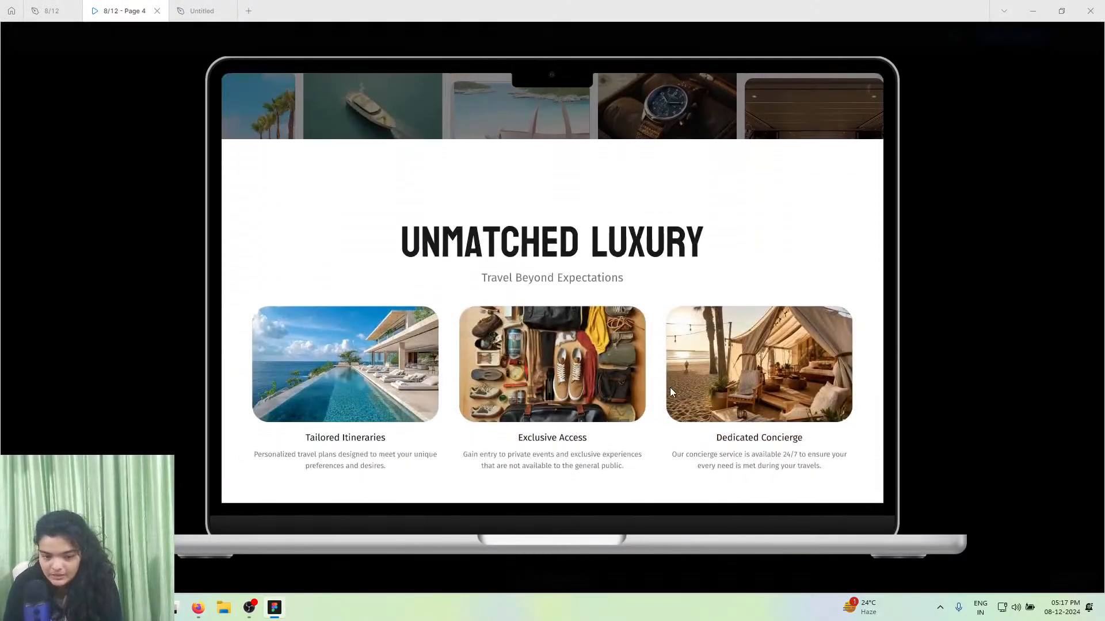
{"action": "scroll", "coordinate": [695, 414], "scroll_direction": "down", "scroll_amount": 5}
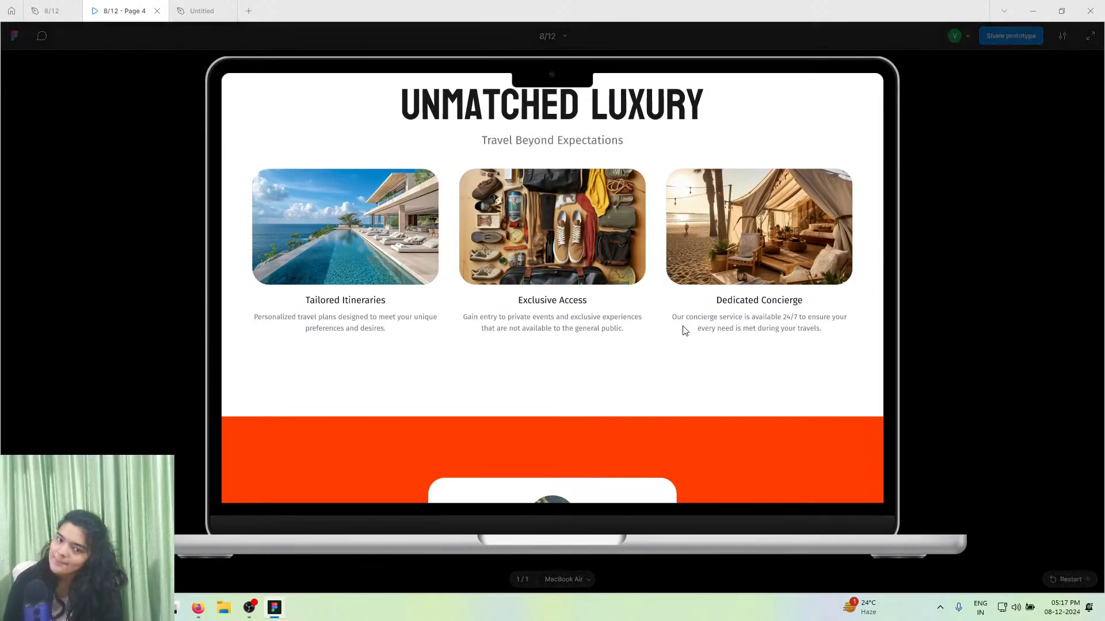
{"action": "scroll", "coordinate": [663, 314], "scroll_direction": "down", "scroll_amount": 6}
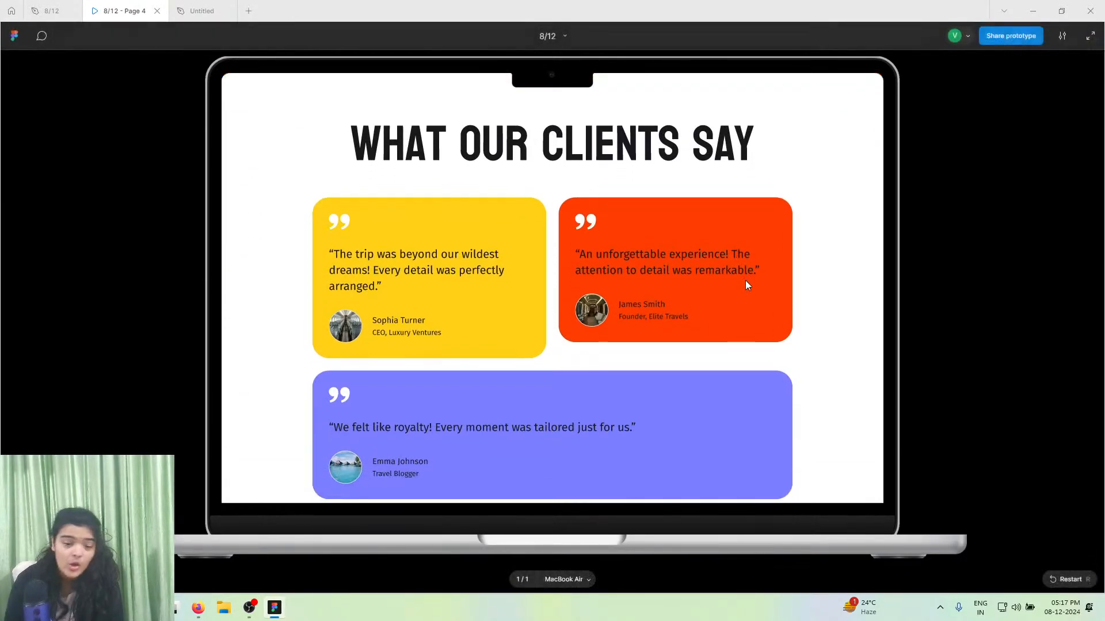
{"action": "scroll", "coordinate": [744, 281], "scroll_direction": "up", "scroll_amount": 1}
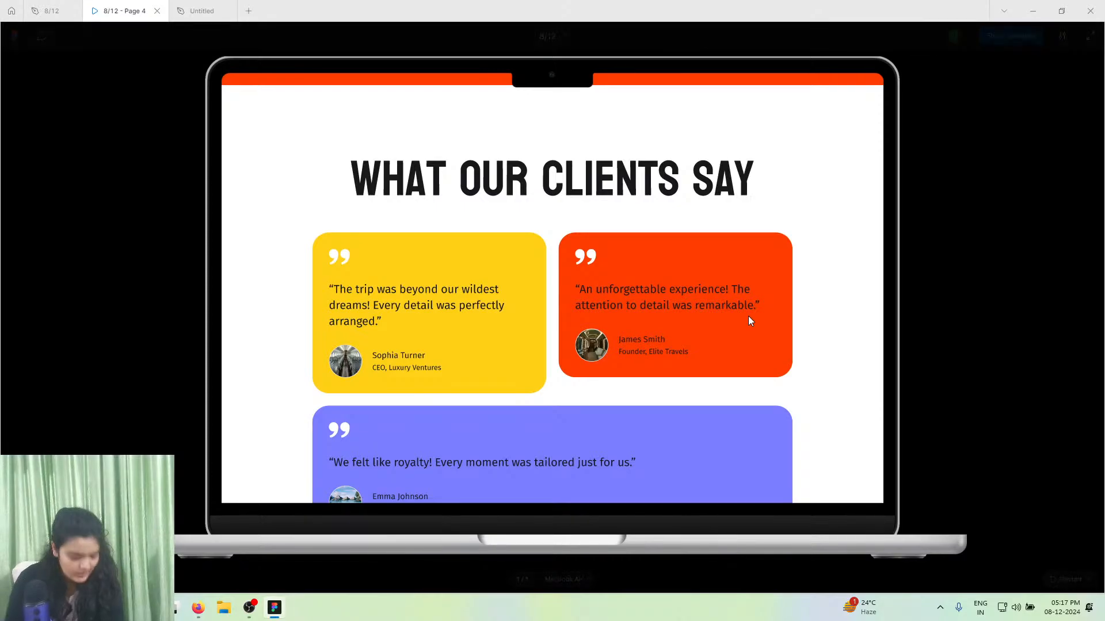
{"action": "scroll", "coordinate": [749, 322], "scroll_direction": "down", "scroll_amount": 3}
{"action": "scroll", "coordinate": [749, 322], "scroll_direction": "down", "scroll_amount": 6}
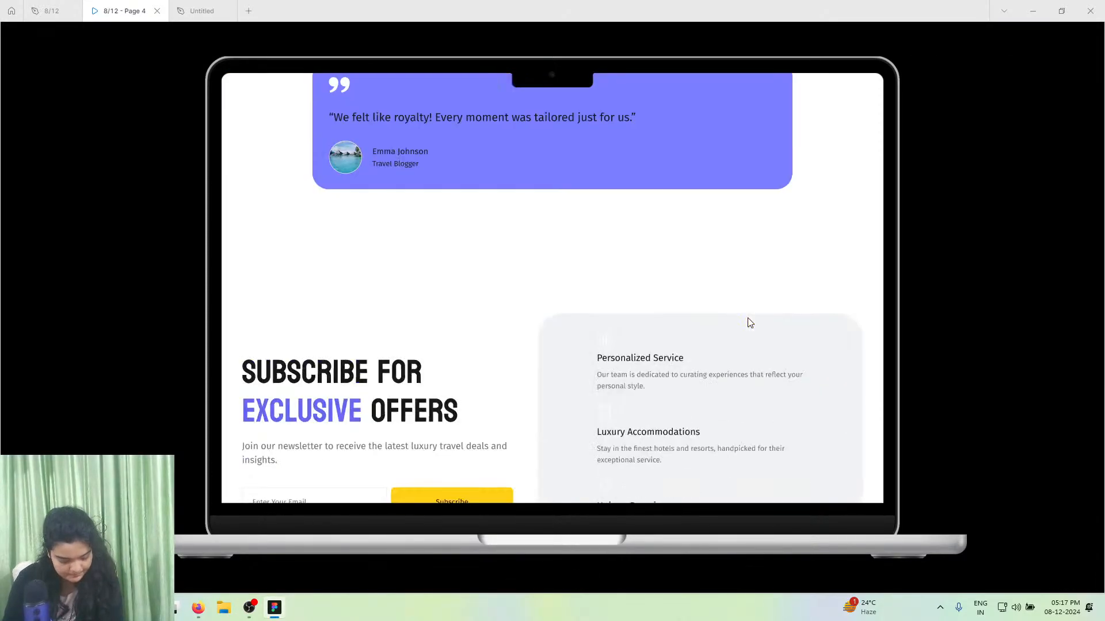
{"action": "scroll", "coordinate": [749, 323], "scroll_direction": "up", "scroll_amount": 8}
{"action": "scroll", "coordinate": [749, 322], "scroll_direction": "down", "scroll_amount": 9}
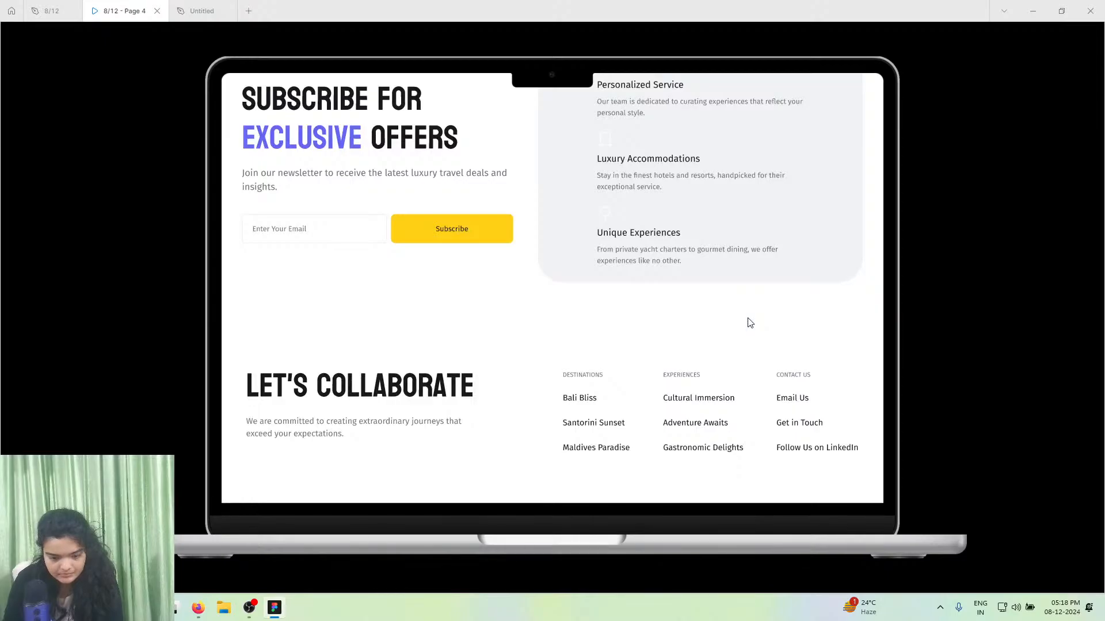
- Return to the Untitled design and reduce the subtitle's line height to 38
{"action": "left_click", "coordinate": [189, 7]}
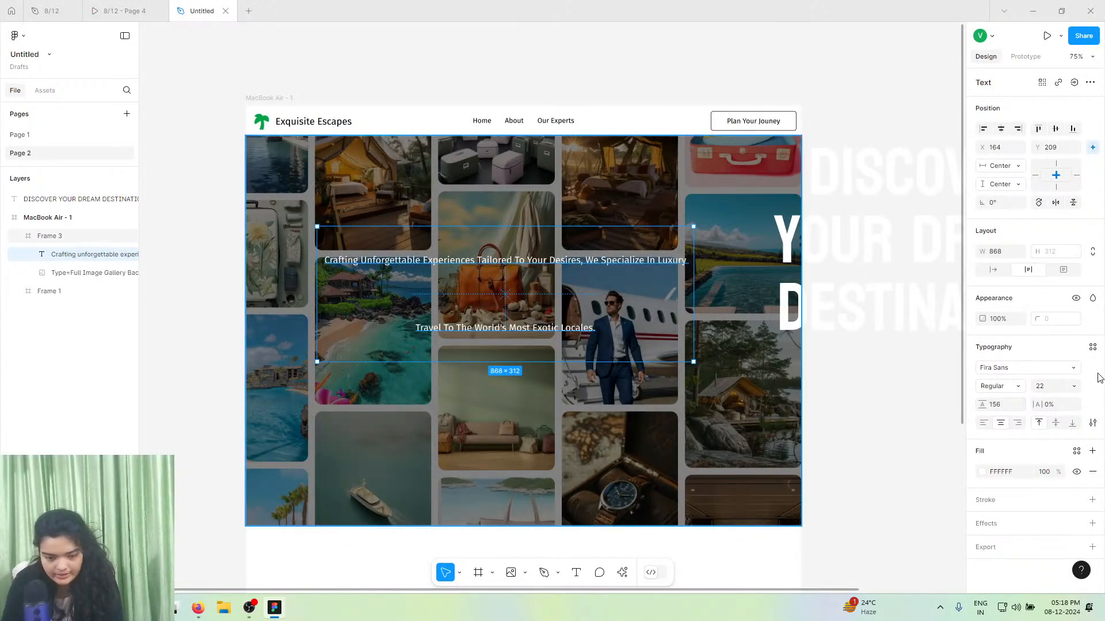
{"action": "left_click_drag", "start_coordinate": [980, 405], "coordinate": [846, 364]}
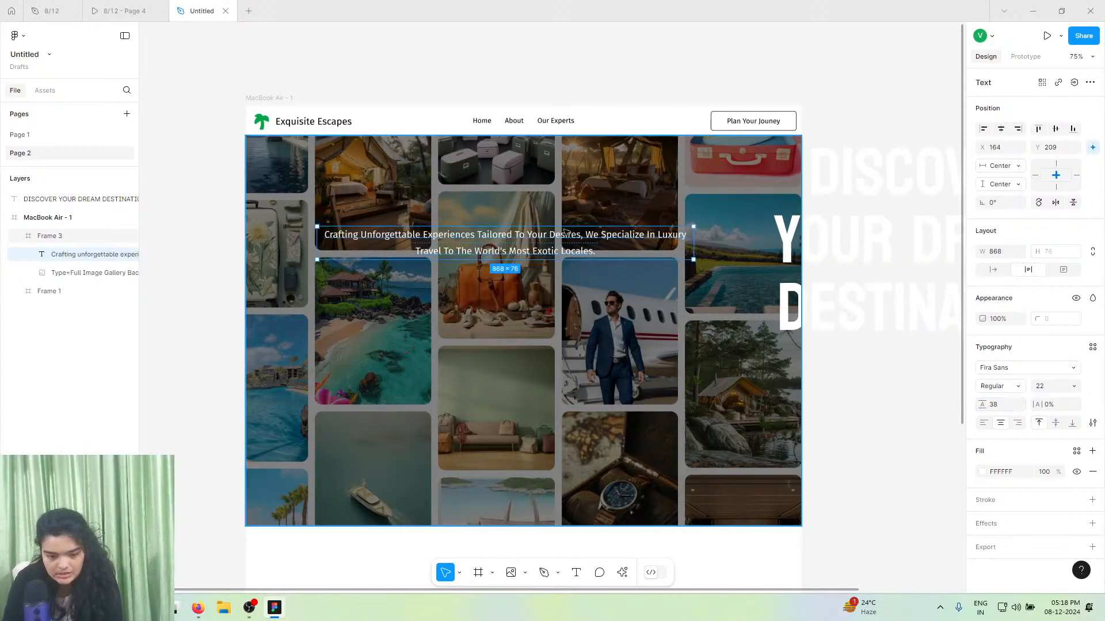
- Move the headline onto the hero gallery, centred horizontally, and place the subtitle centred below it
{"action": "left_click_drag", "start_coordinate": [540, 237], "coordinate": [558, 345]}
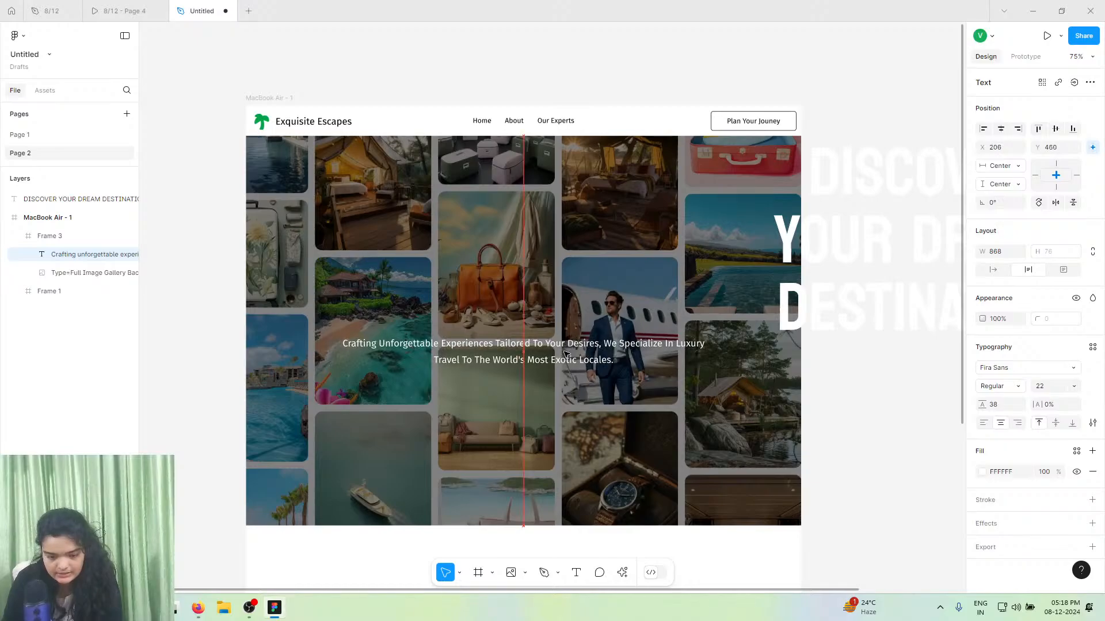
{"action": "left_click", "coordinate": [774, 236]}
{"action": "left_click_drag", "start_coordinate": [773, 236], "coordinate": [527, 283]}
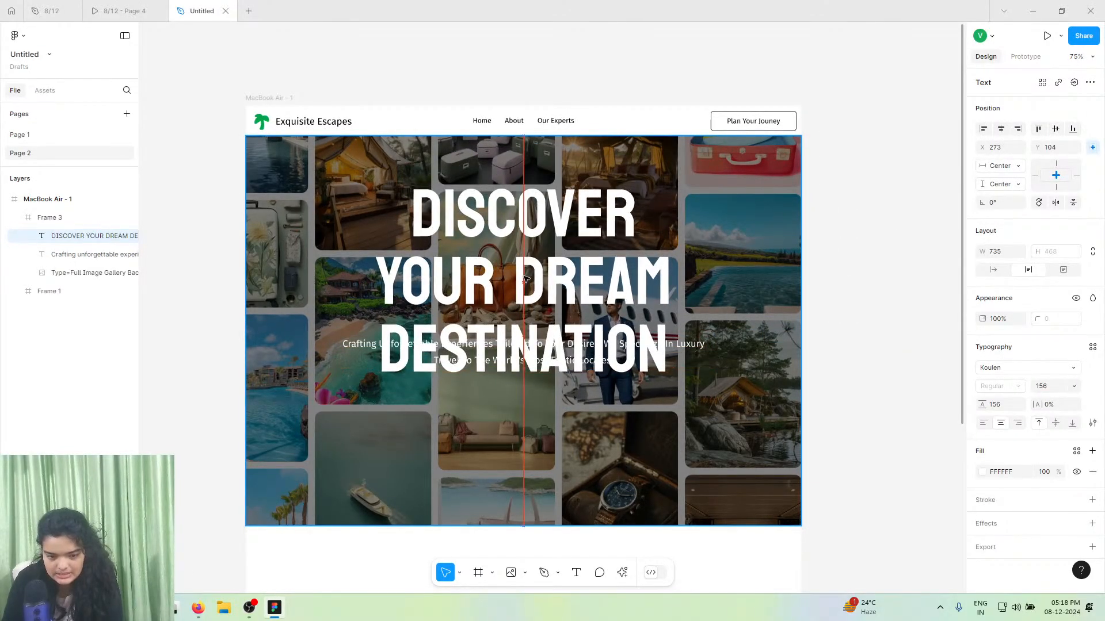
{"action": "left_click", "coordinate": [695, 349]}
{"action": "left_click_drag", "start_coordinate": [695, 348], "coordinate": [694, 397]}
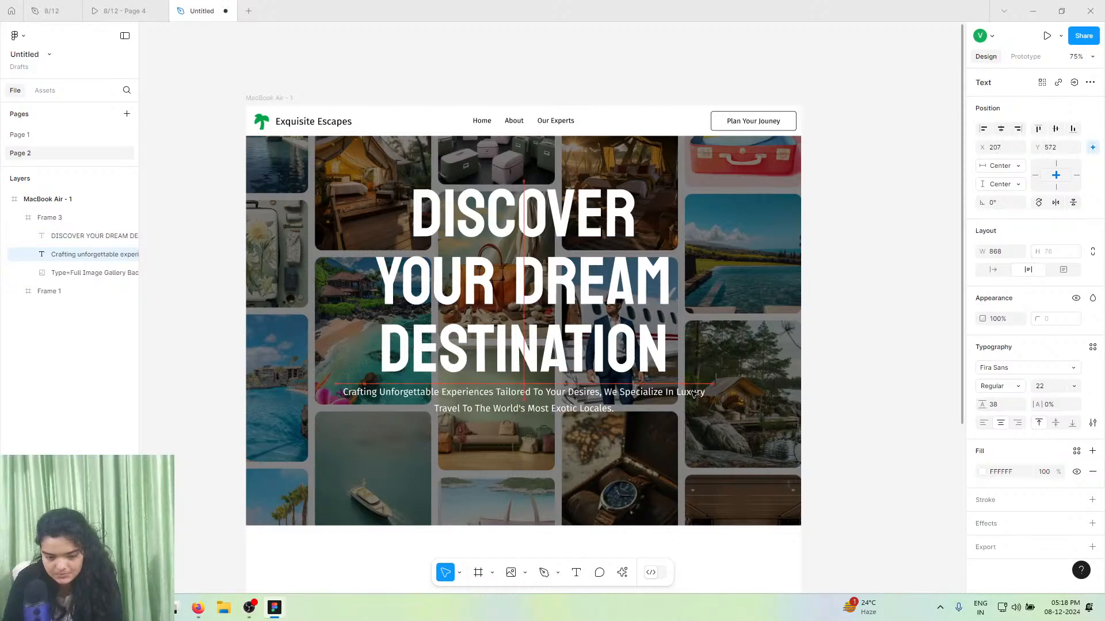
- Lower the headline to about Y 150 and the subtitle to about Y 618, keeping both centred in the hero
{"action": "left_click", "coordinate": [548, 260]}
{"action": "left_click_drag", "start_coordinate": [552, 266], "coordinate": [564, 323]}
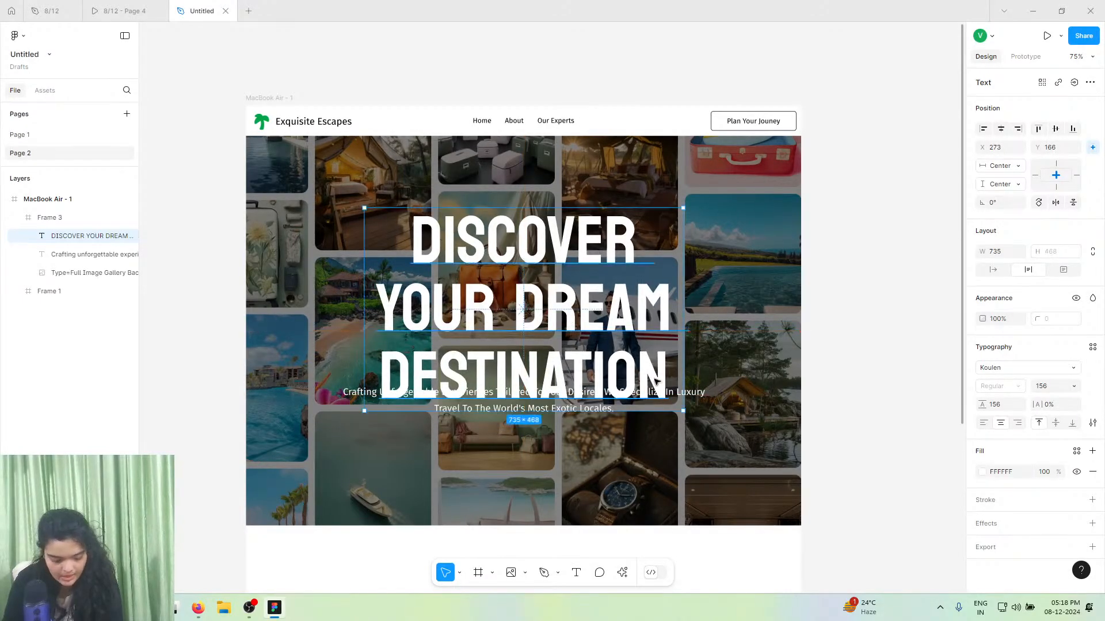
{"action": "left_click", "coordinate": [695, 393]}
{"action": "left_click_drag", "start_coordinate": [656, 396], "coordinate": [656, 415]}
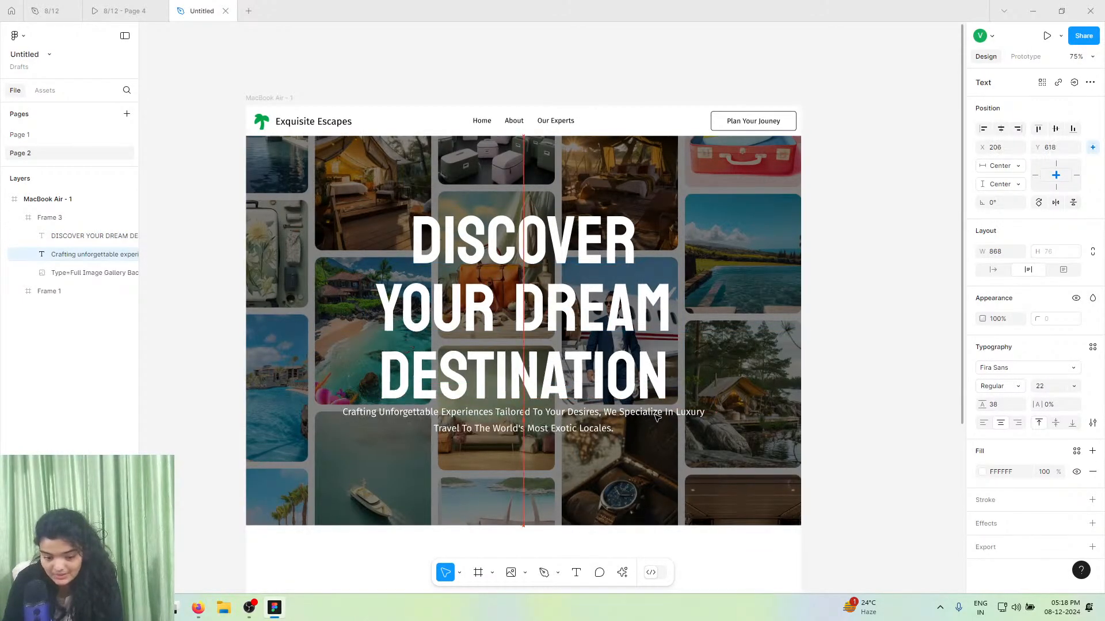
{"action": "left_click", "coordinate": [552, 376]}
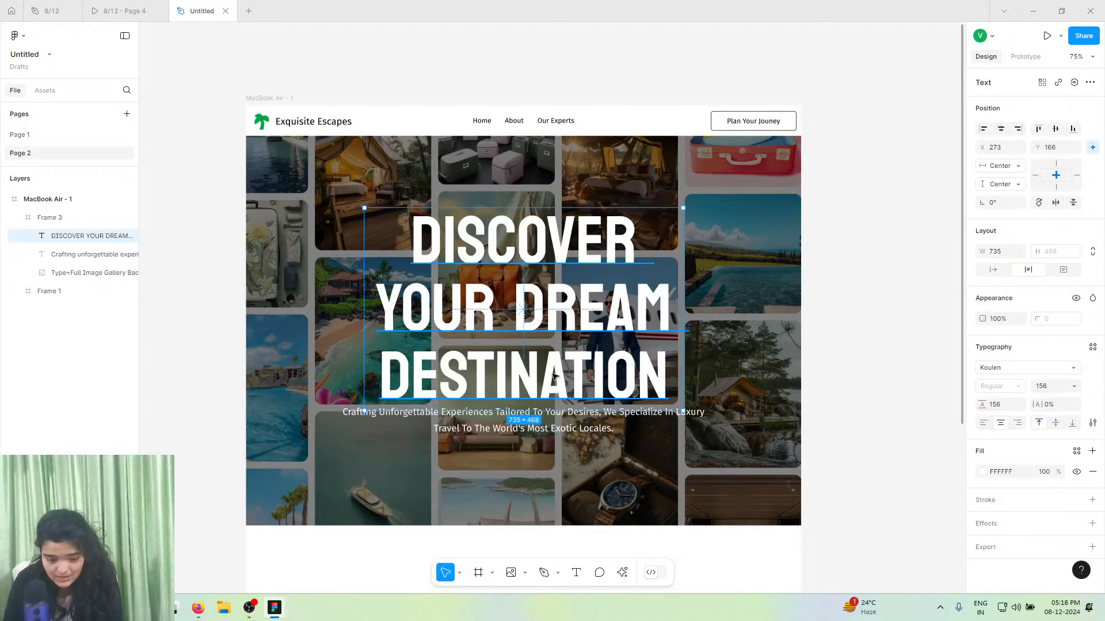
{"action": "left_click_drag", "start_coordinate": [552, 375], "coordinate": [551, 369]}
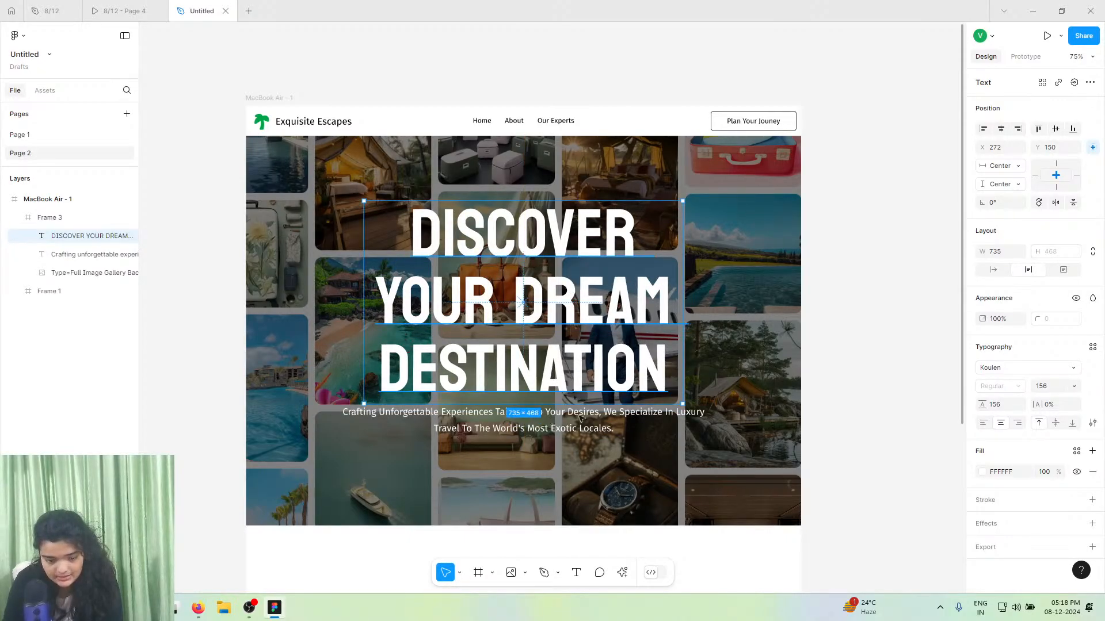
{"action": "left_click", "coordinate": [905, 239]}
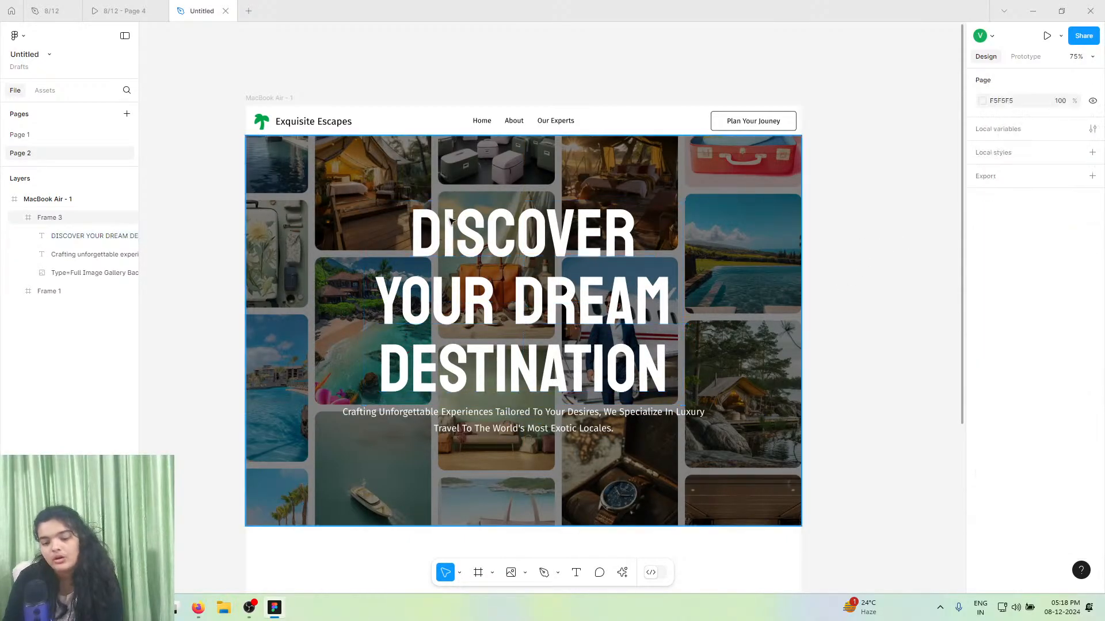
- Set the headline's font size to 128 and narrow its text box to about 595 wide
{"action": "double_click", "coordinate": [505, 219]}
{"action": "left_click", "coordinate": [1055, 389]}
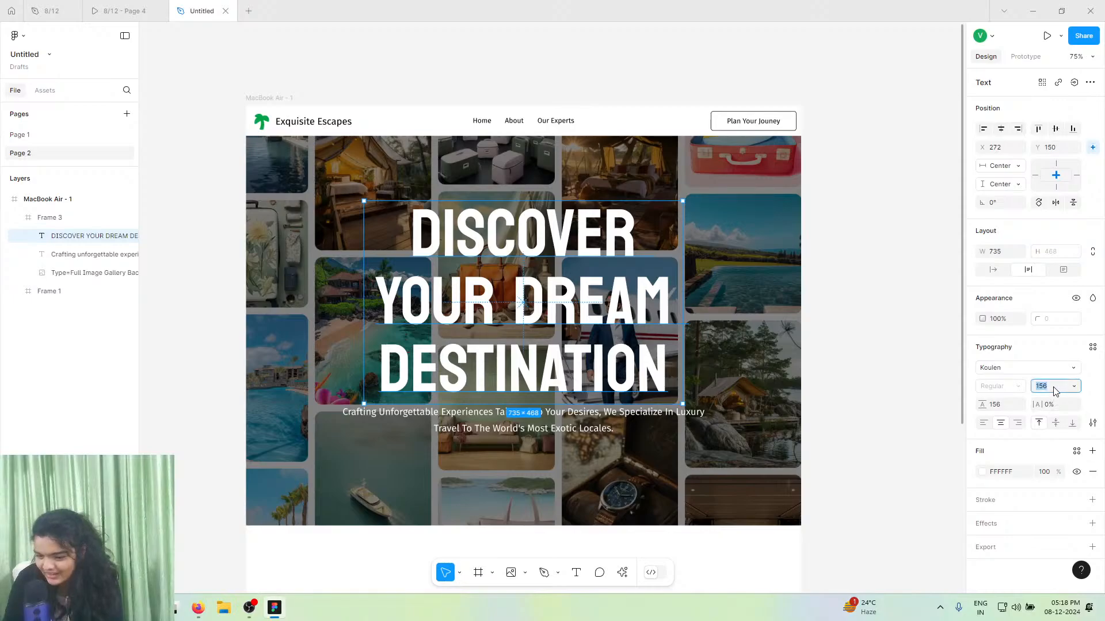
{"action": "left_click", "coordinate": [1073, 390]}
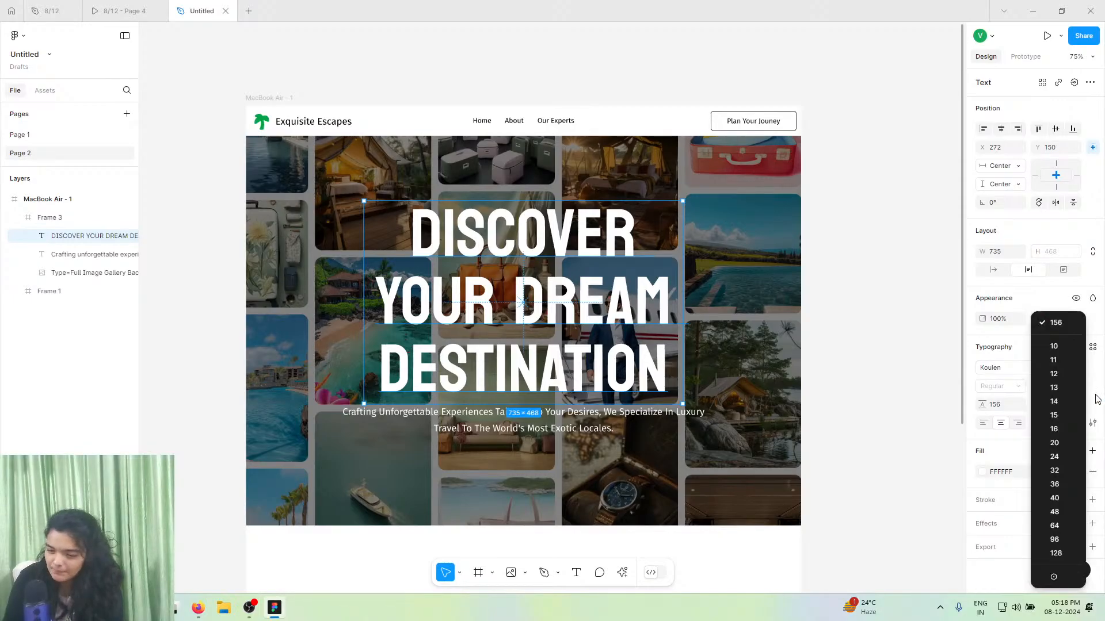
{"action": "left_click", "coordinate": [1055, 552]}
{"action": "left_click_drag", "start_coordinate": [683, 259], "coordinate": [608, 278]}
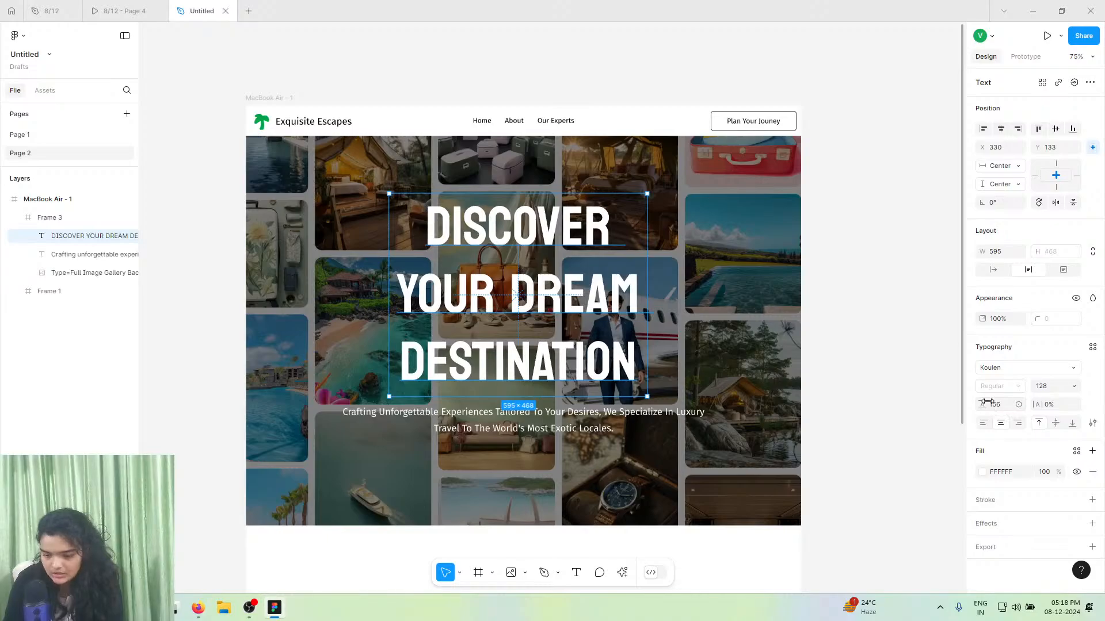
- Set the headline's line height to 128 and centre it in the hero at about X 342, Y 183
{"action": "left_click_drag", "start_coordinate": [986, 402], "coordinate": [953, 401]}
{"action": "left_click", "coordinate": [1014, 405]}
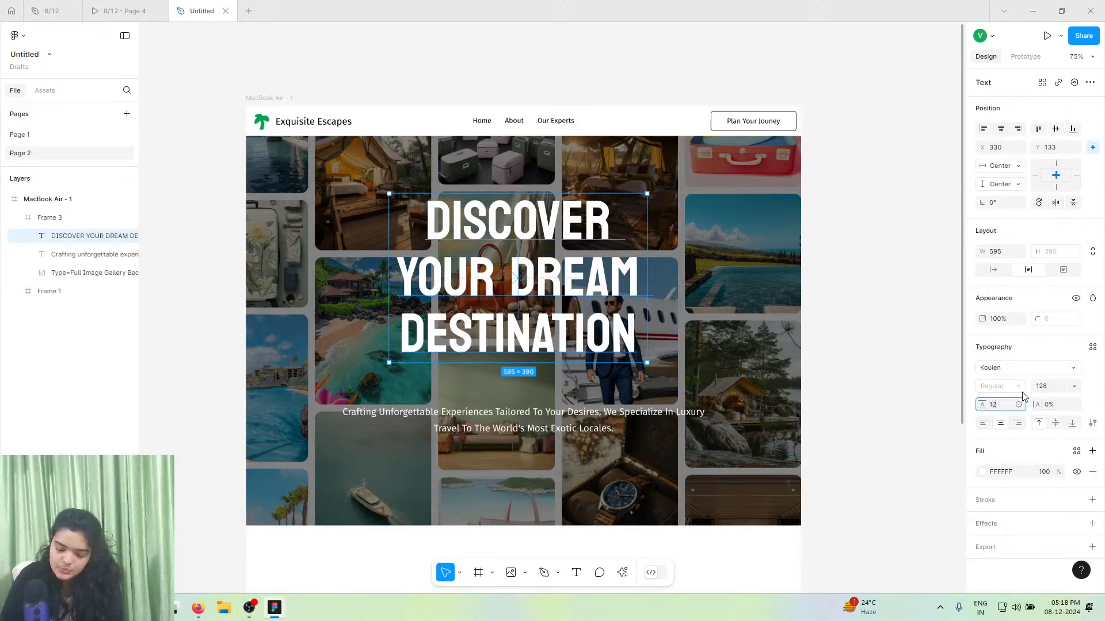
{"action": "type", "text": "128"}
{"action": "key", "text": "Return"}
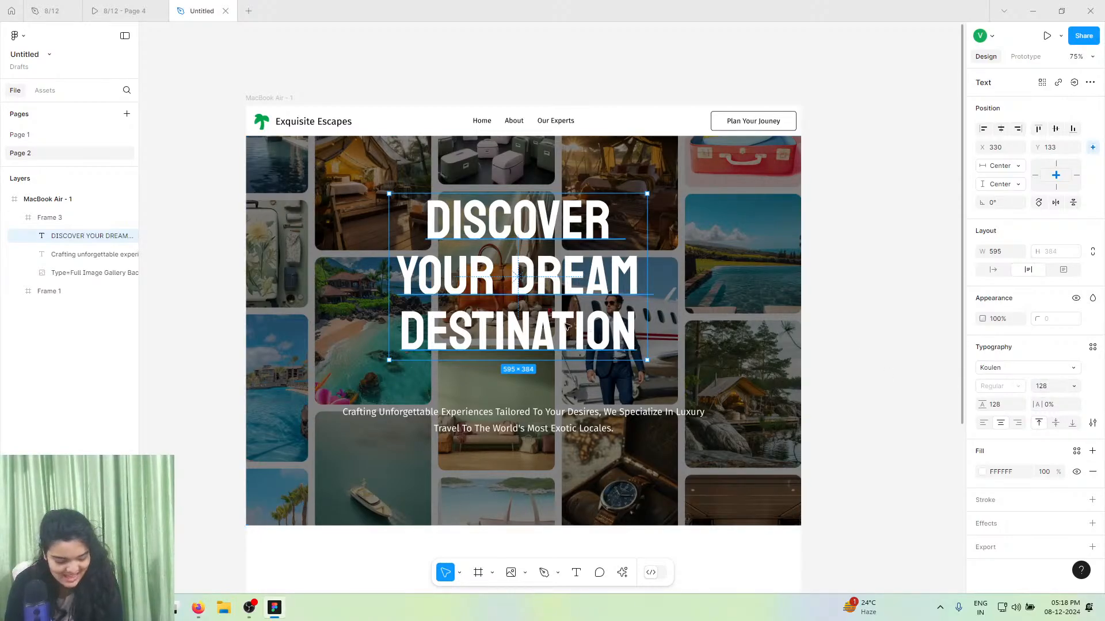
{"action": "left_click_drag", "start_coordinate": [517, 312], "coordinate": [522, 332]}
- Set the subtitle's font size to 18 and line height to 32, and narrow its text box to about 769 wide
{"action": "double_click", "coordinate": [544, 414]}
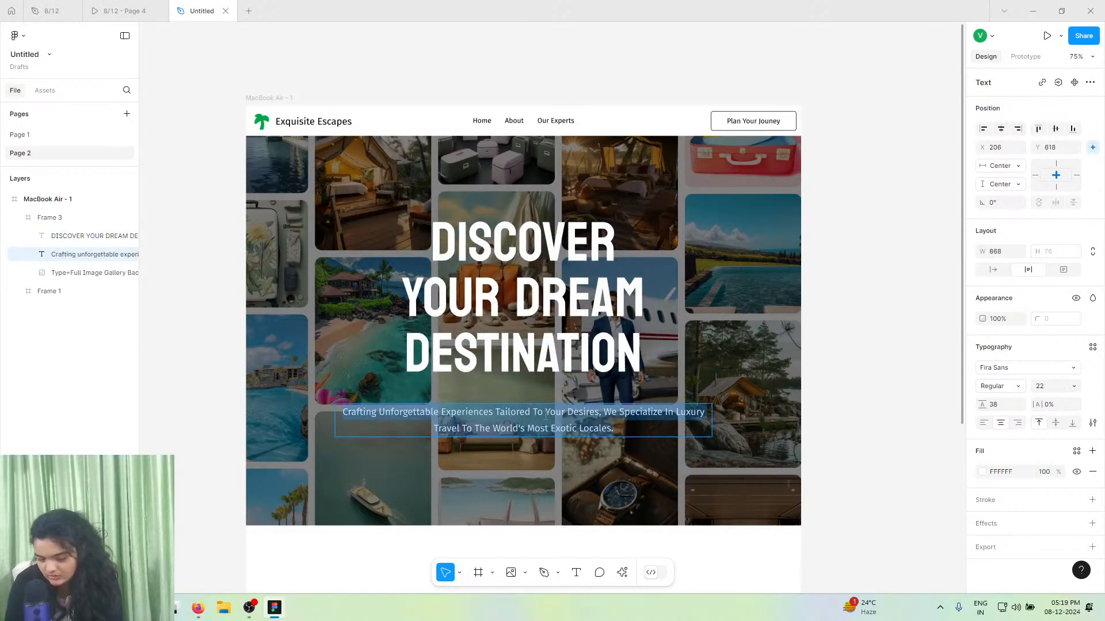
{"action": "key", "text": "Escape"}
{"action": "left_click_drag", "start_coordinate": [711, 420], "coordinate": [687, 420]}
{"action": "left_click", "coordinate": [1074, 386]}
{"action": "left_click", "coordinate": [1053, 385]}
{"action": "left_click", "coordinate": [1073, 386]}
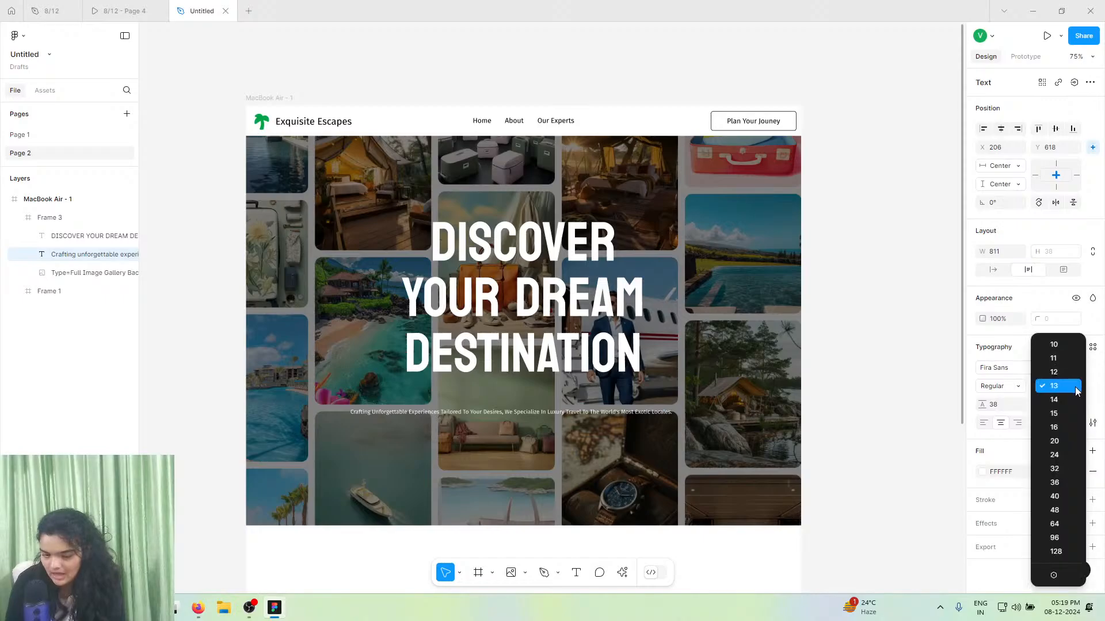
{"action": "left_click", "coordinate": [1064, 428]}
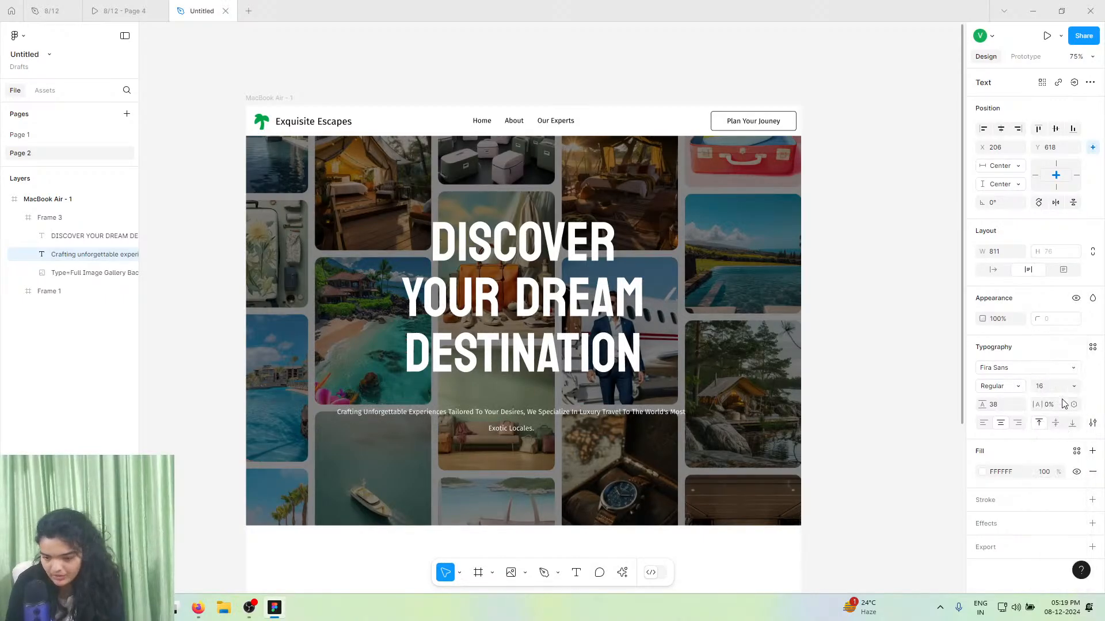
{"action": "type", "text": "18"}
{"action": "key", "text": "Return"}
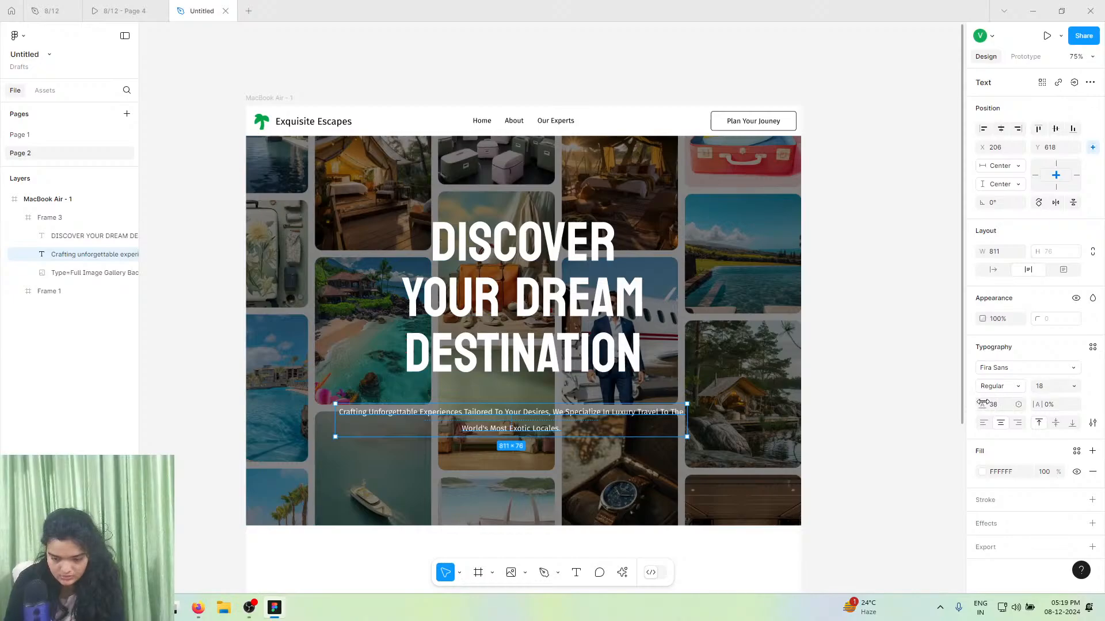
{"action": "left_click_drag", "start_coordinate": [983, 403], "coordinate": [668, 422]}
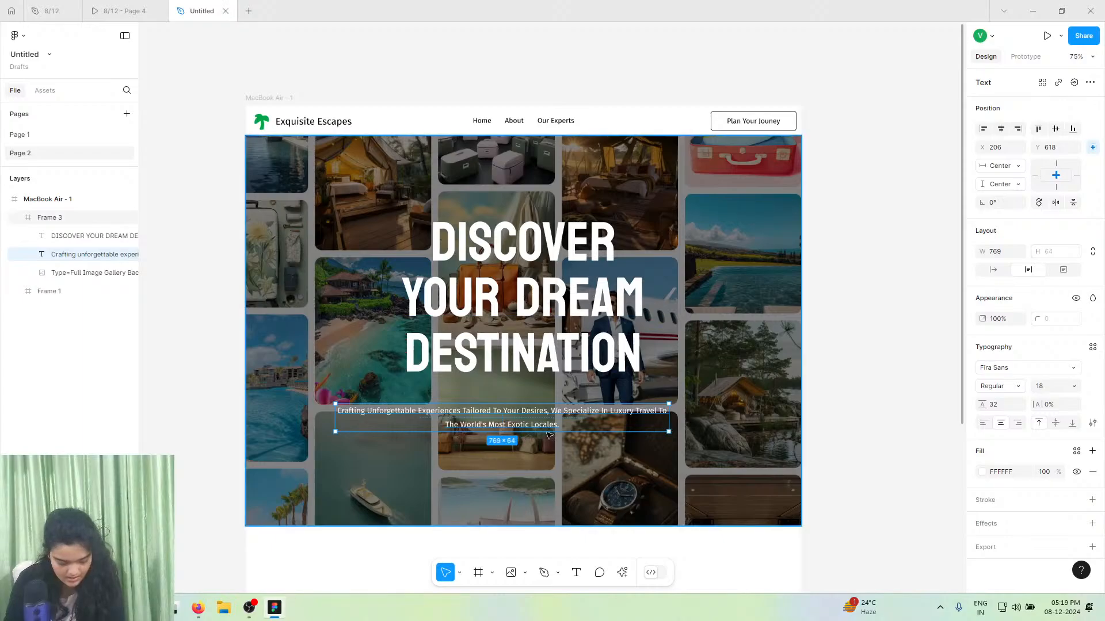
{"action": "left_click_drag", "start_coordinate": [548, 435], "coordinate": [571, 412]}
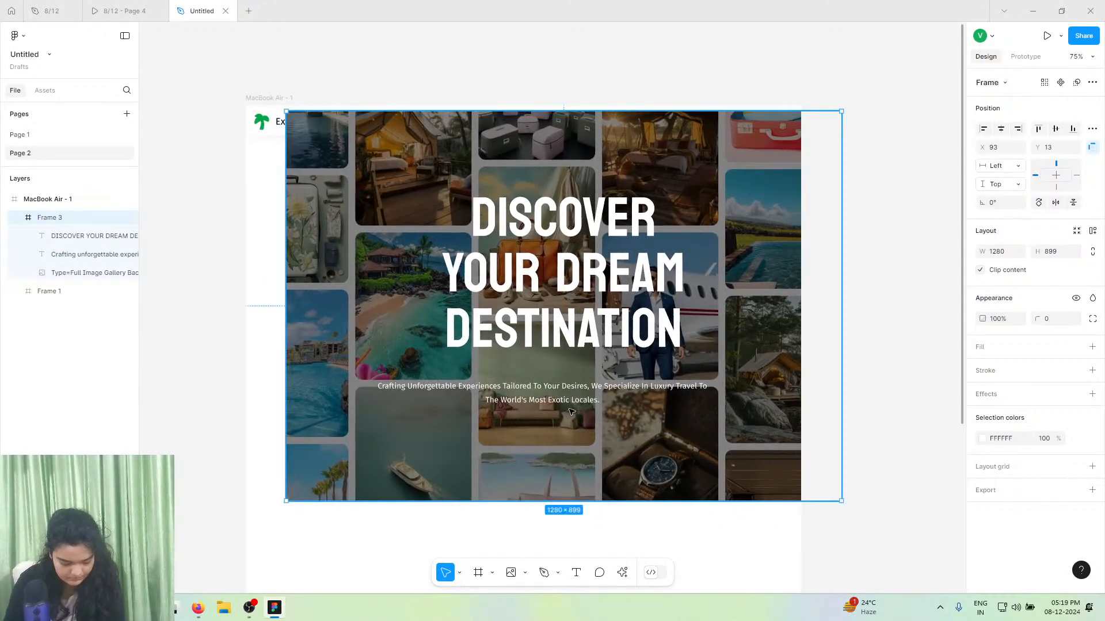
{"action": "scroll", "coordinate": [572, 411], "scroll_direction": "up", "scroll_amount": 5}
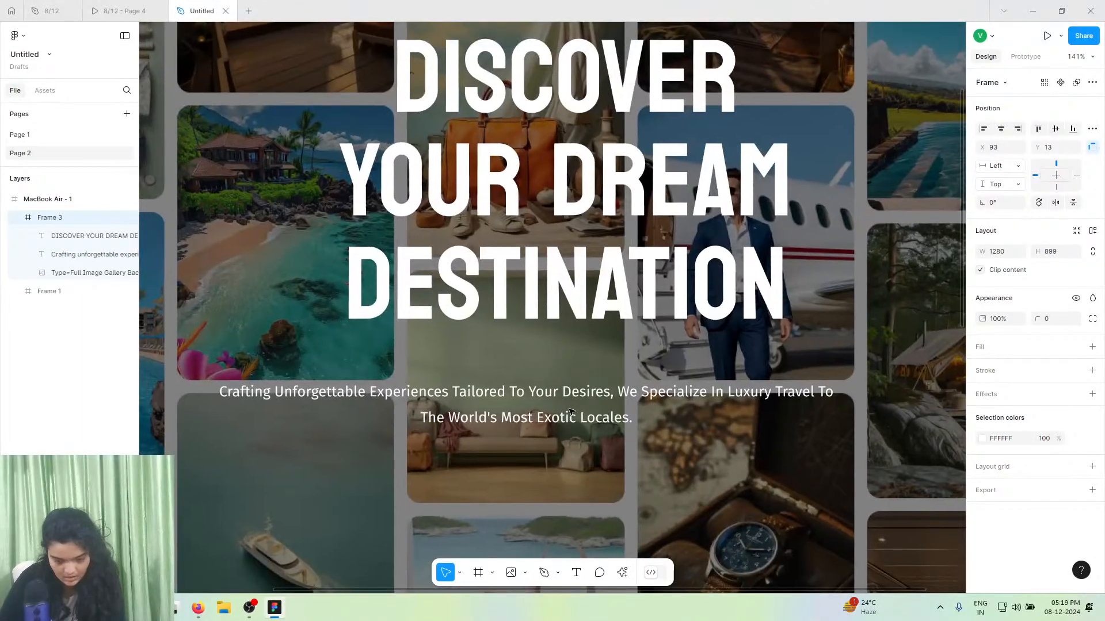
{"action": "scroll", "coordinate": [571, 412], "scroll_direction": "down", "scroll_amount": 3}
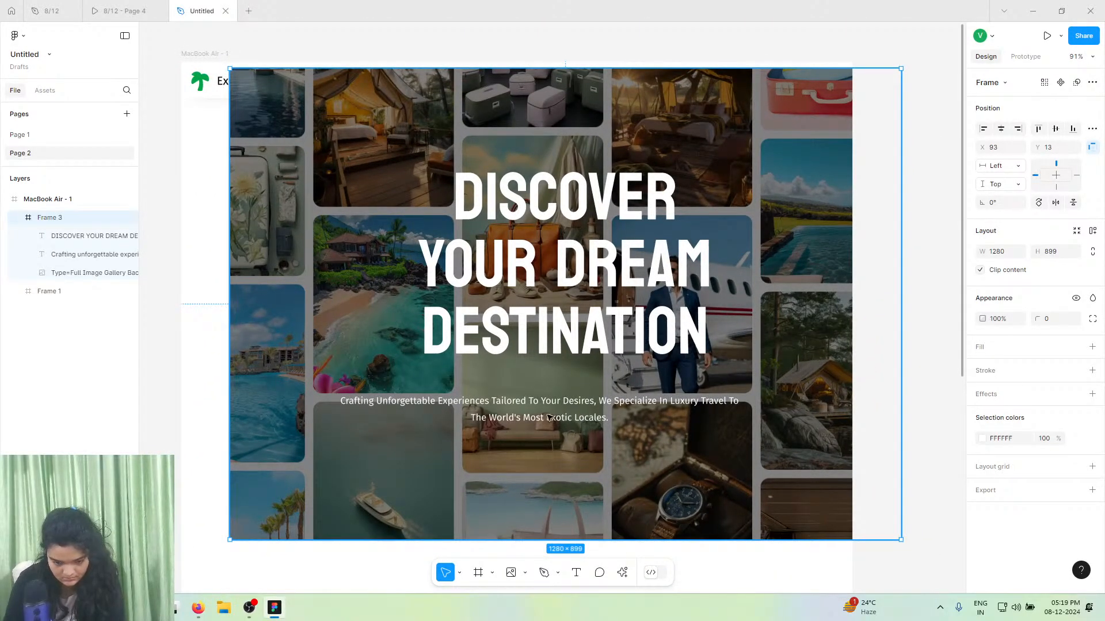
{"action": "key", "text": "ctrl+z"}
{"action": "key", "text": "ctrl+z"}
{"action": "key", "text": "ctrl+z"}
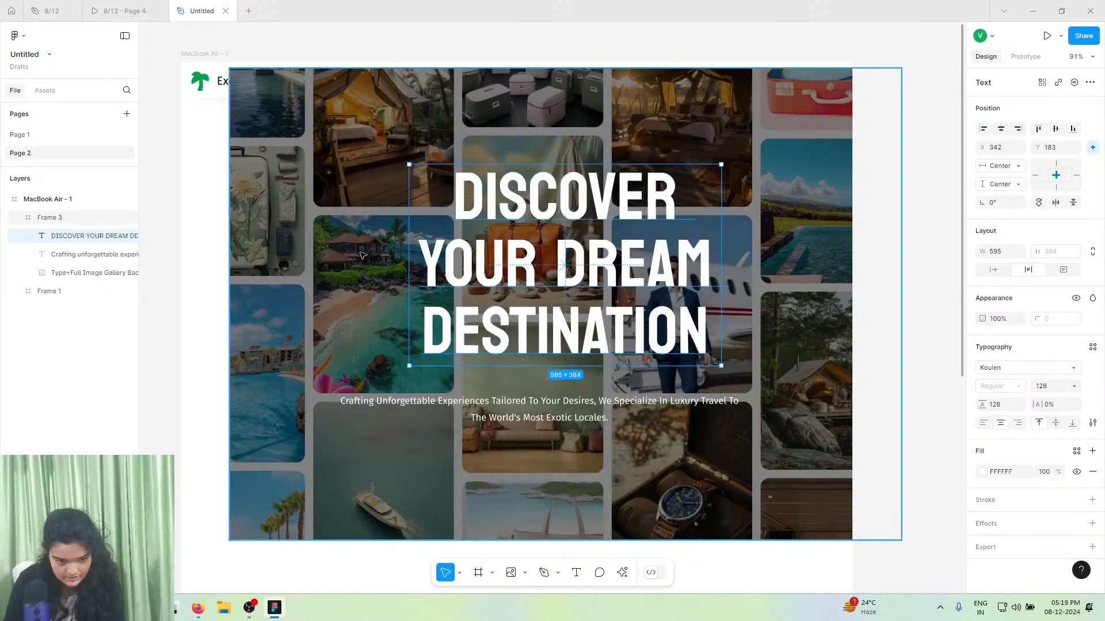
{"action": "left_click_drag", "start_coordinate": [374, 283], "coordinate": [468, 256]}
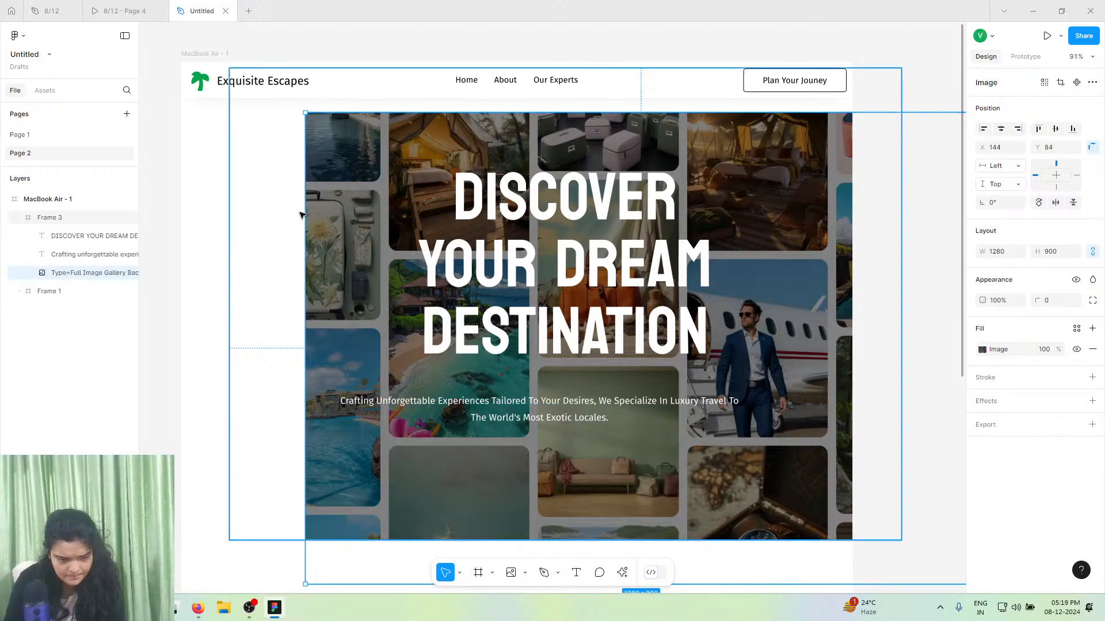
{"action": "left_click_drag", "start_coordinate": [301, 214], "coordinate": [303, 225]}
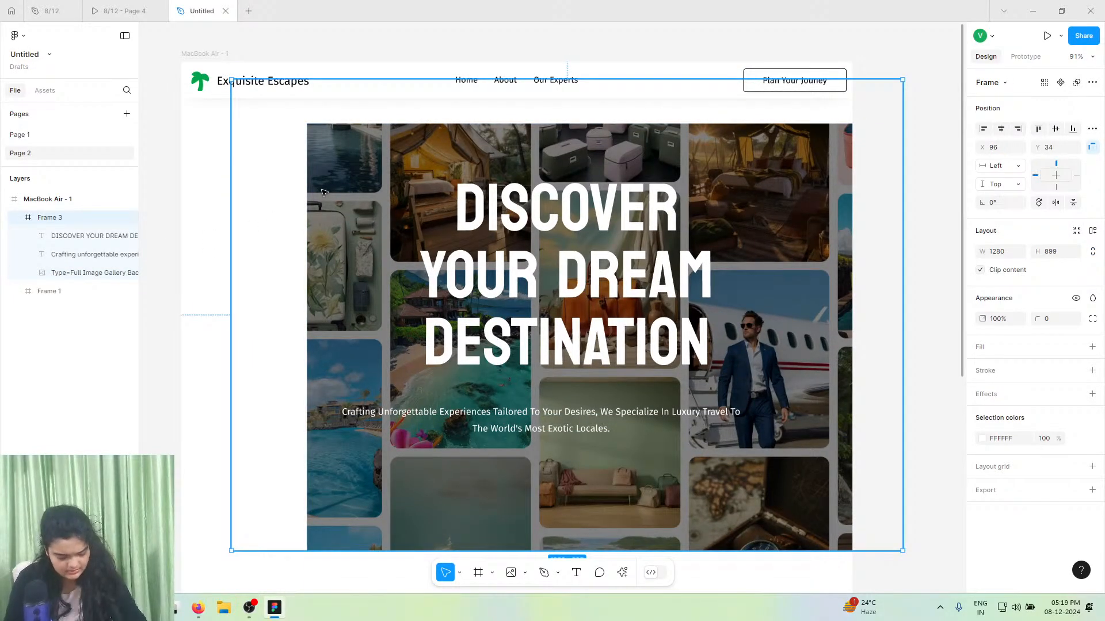
{"action": "key", "text": "ctrl+a"}
{"action": "key", "text": "ctrl+z"}
{"action": "key", "text": "ctrl+z"}
{"action": "key", "text": "ctrl+z"}
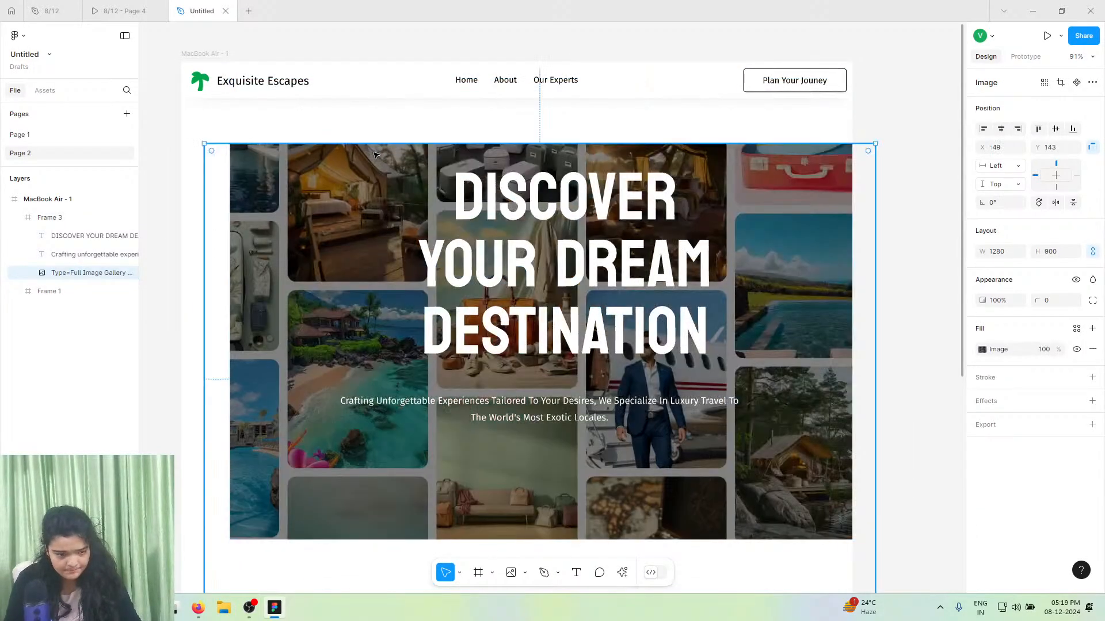
{"action": "key", "text": "ctrl+z"}
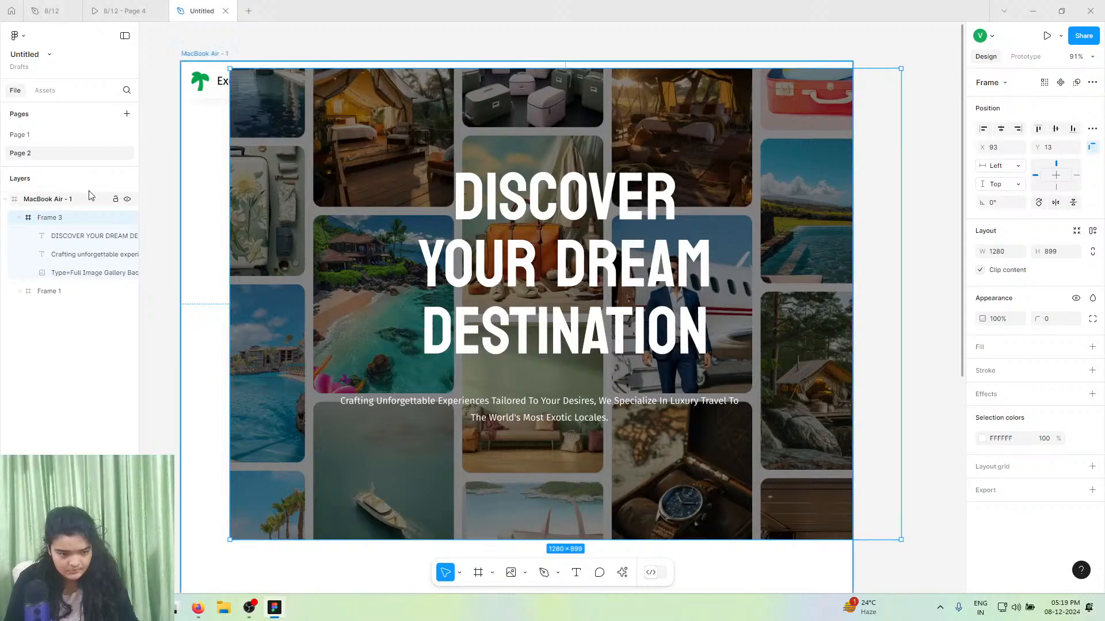
{"action": "left_click_drag", "start_coordinate": [286, 176], "coordinate": [237, 205]}
- Centre the subtitle directly beneath the headline, at about X 255, Y 567
{"action": "double_click", "coordinate": [528, 299]}
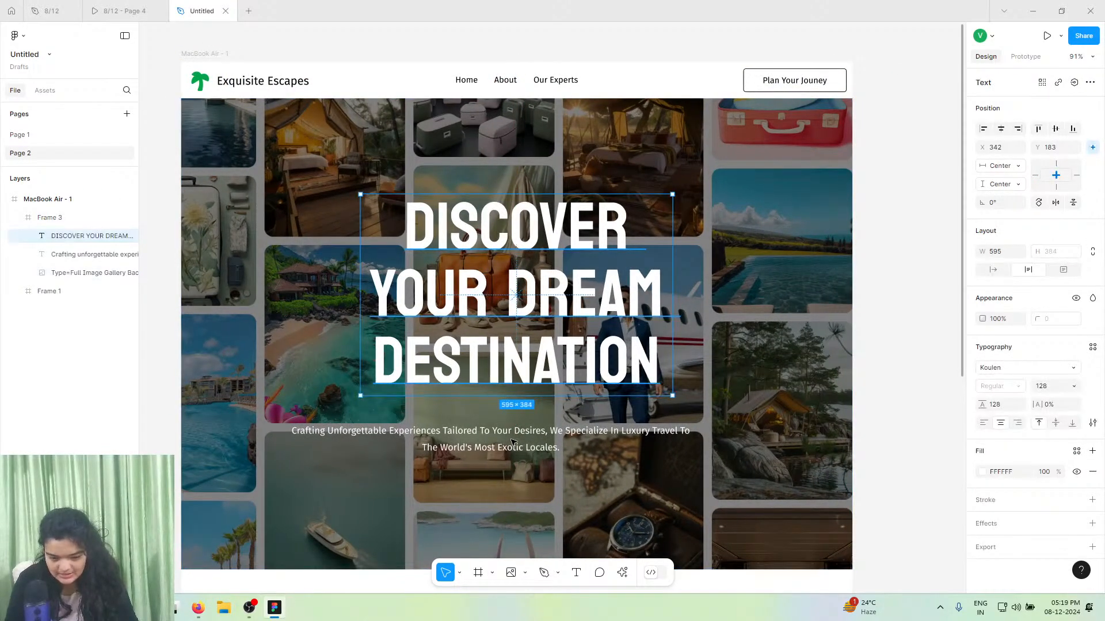
{"action": "key", "text": "Return"}
{"action": "left_click", "coordinate": [496, 448]}
{"action": "key", "text": "Escape"}
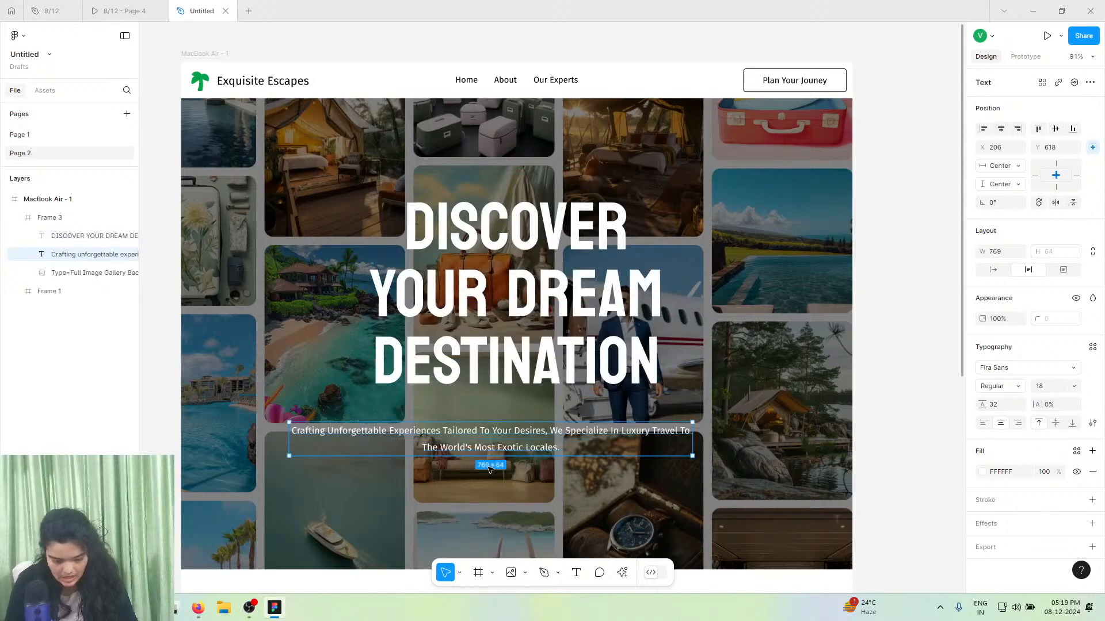
{"action": "left_click_drag", "start_coordinate": [495, 442], "coordinate": [521, 415]}
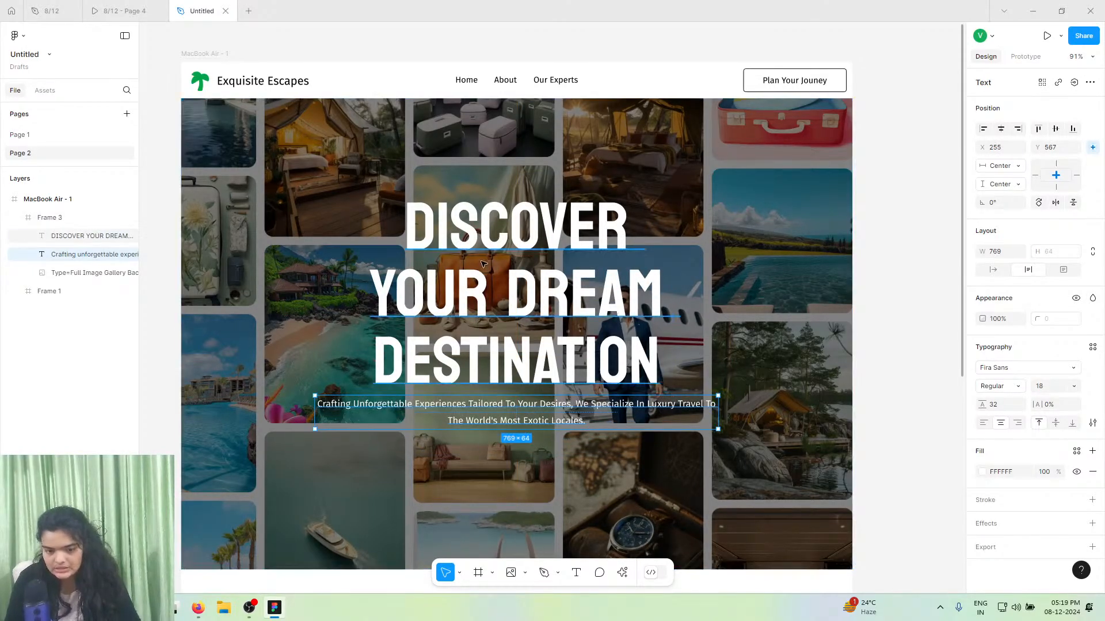
- Duplicate the navigation bar's outlined "Plan Your Jouney" button frame twice
{"action": "left_click", "coordinate": [535, 307]}
{"action": "scroll", "coordinate": [535, 306], "scroll_direction": "right", "scroll_amount": 5}
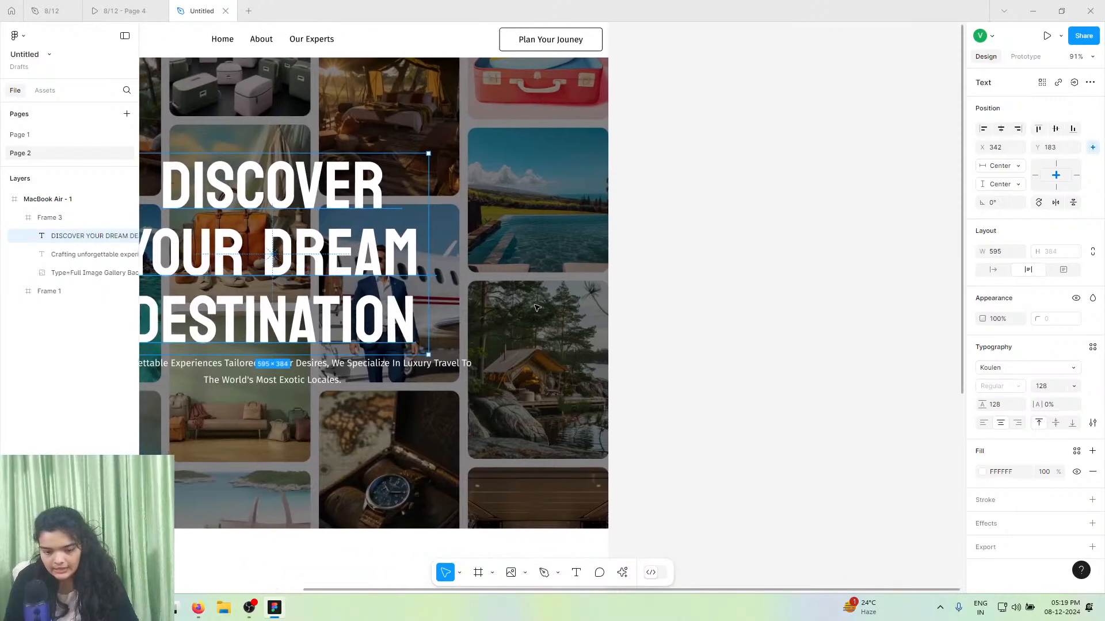
{"action": "scroll", "coordinate": [535, 307], "scroll_direction": "down", "scroll_amount": 3}
{"action": "left_click", "coordinate": [528, 121]}
{"action": "double_click", "coordinate": [528, 119]}
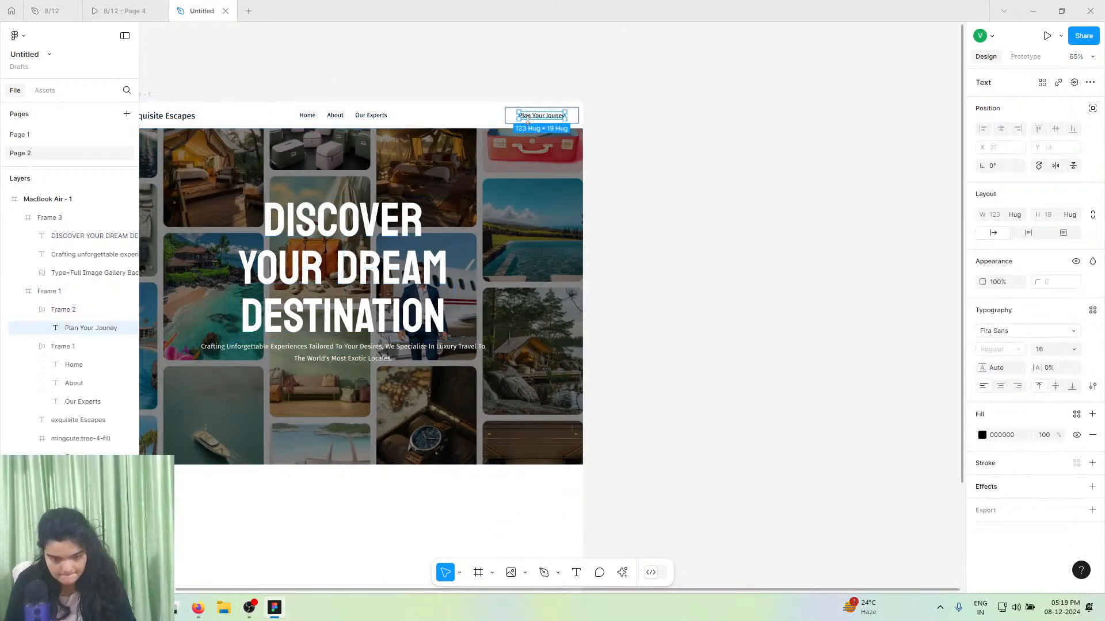
{"action": "left_click", "coordinate": [508, 113]}
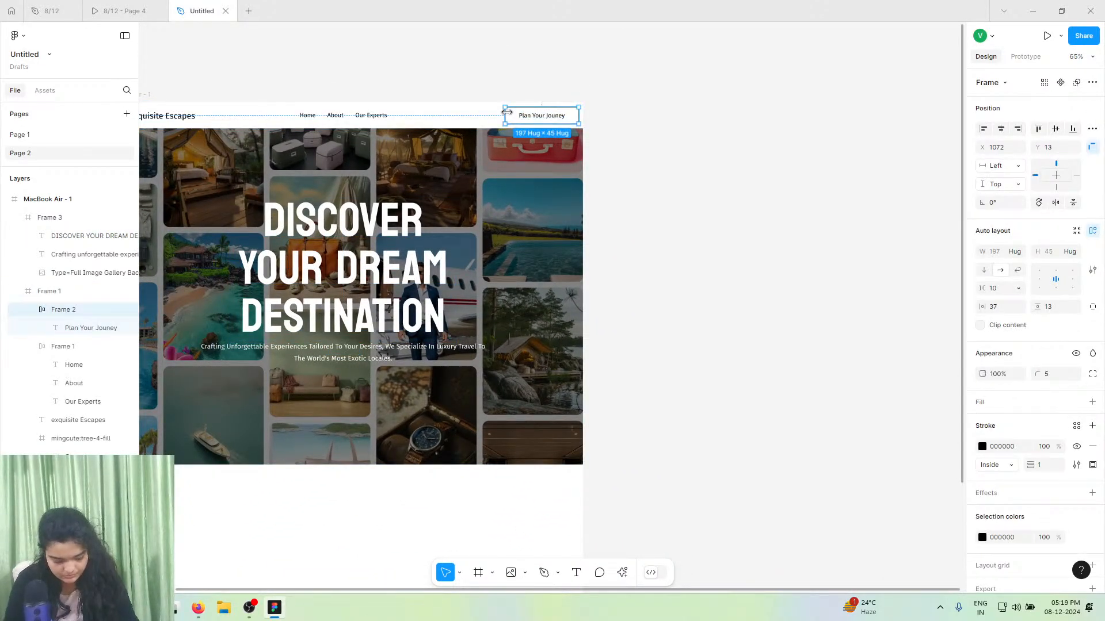
{"action": "key", "text": "ctrl+d"}
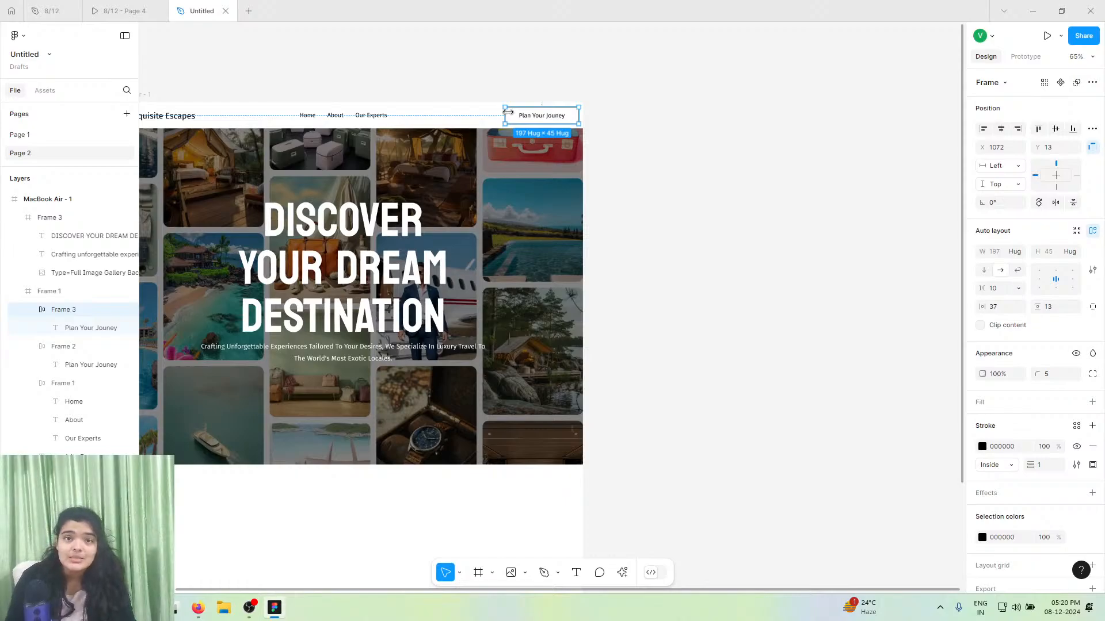
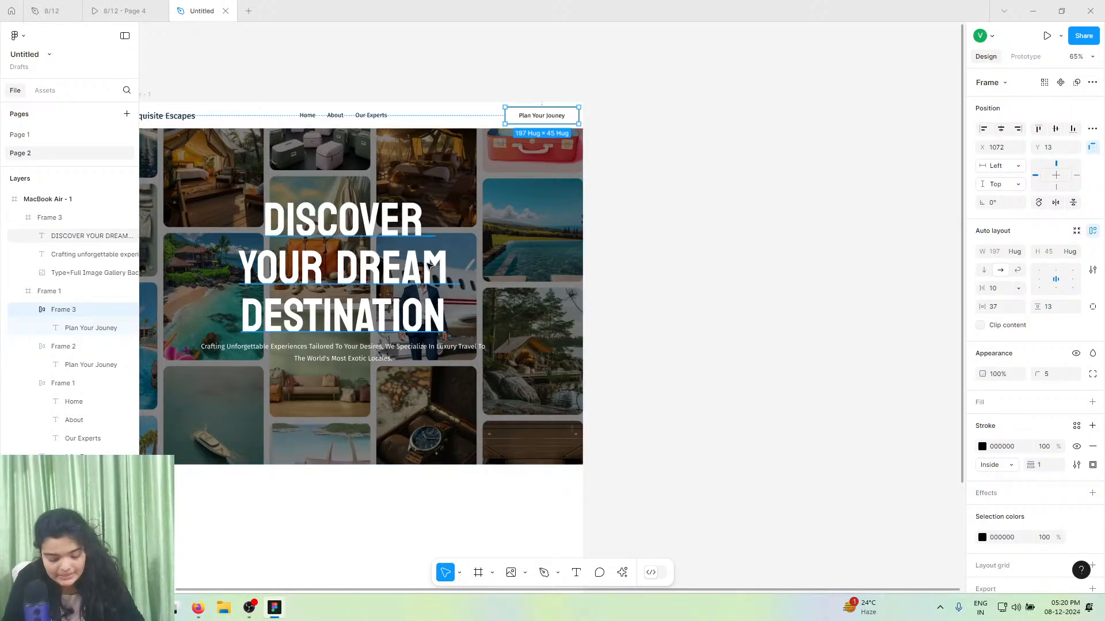
{"action": "key", "text": "ctrl+d"}
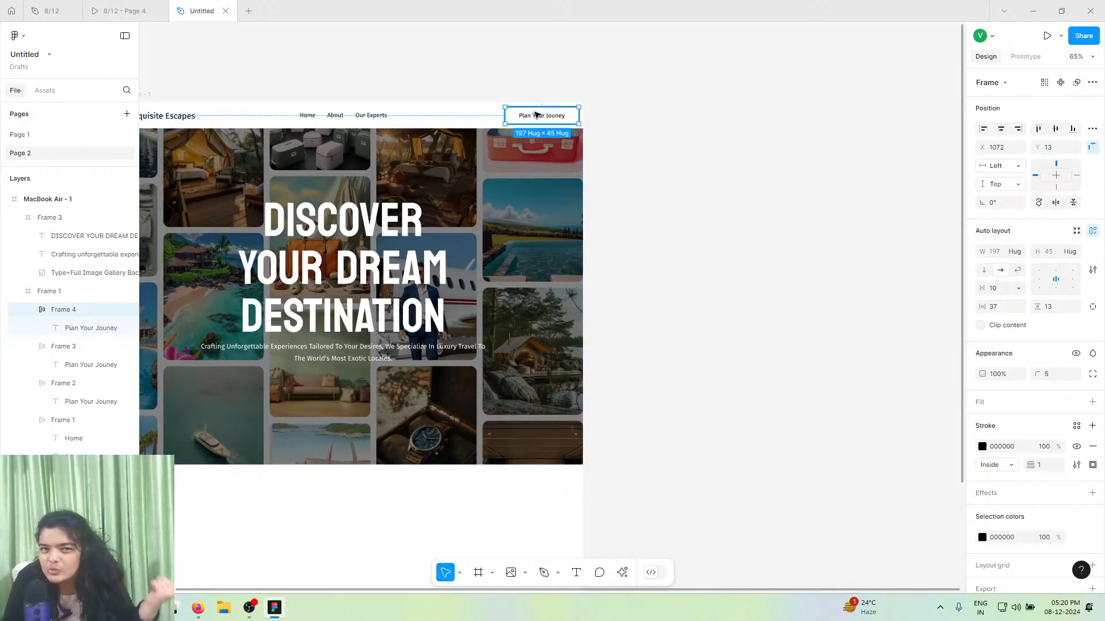
- Move the duplicated outlined button into the hero beneath the subtitle and give it an FFFFFF fill
{"action": "left_click_drag", "start_coordinate": [536, 115], "coordinate": [322, 383]}
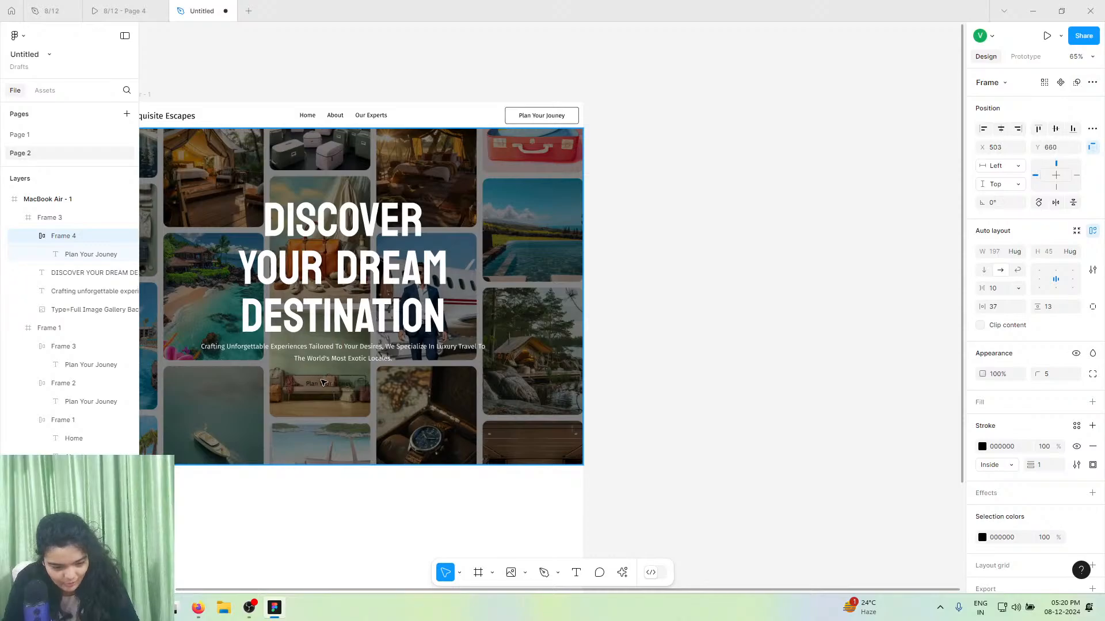
{"action": "scroll", "coordinate": [321, 382], "scroll_direction": "up", "scroll_amount": 5}
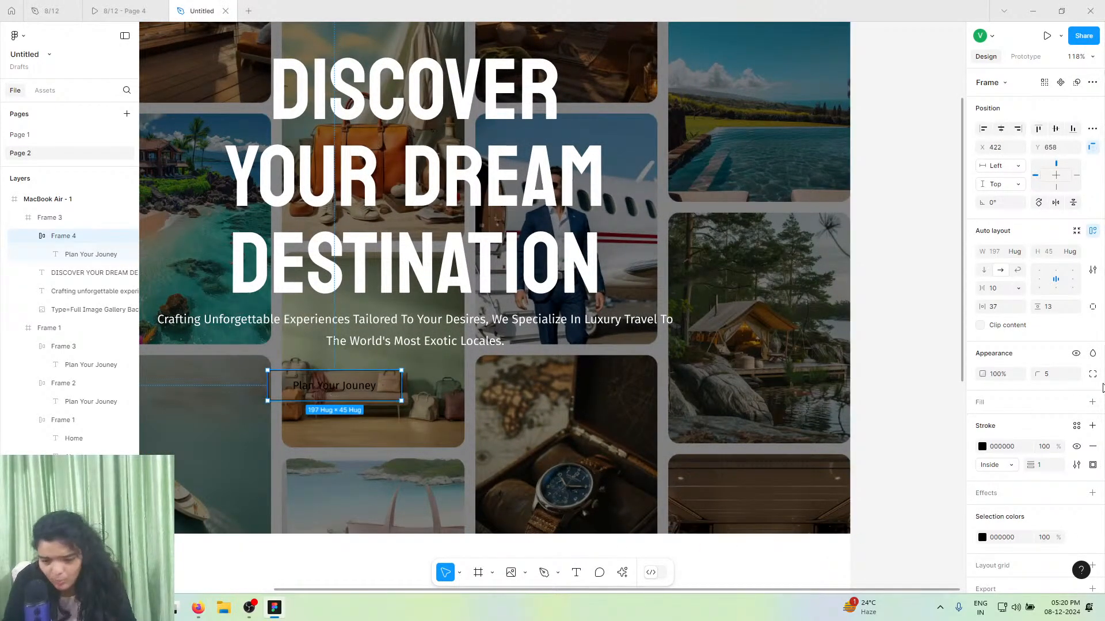
{"action": "left_click", "coordinate": [1092, 402]}
- Place the white button at about X 677, Y 658 and duplicate it alongside at about X 475, Y 658
{"action": "left_click_drag", "start_coordinate": [354, 391], "coordinate": [528, 390]}
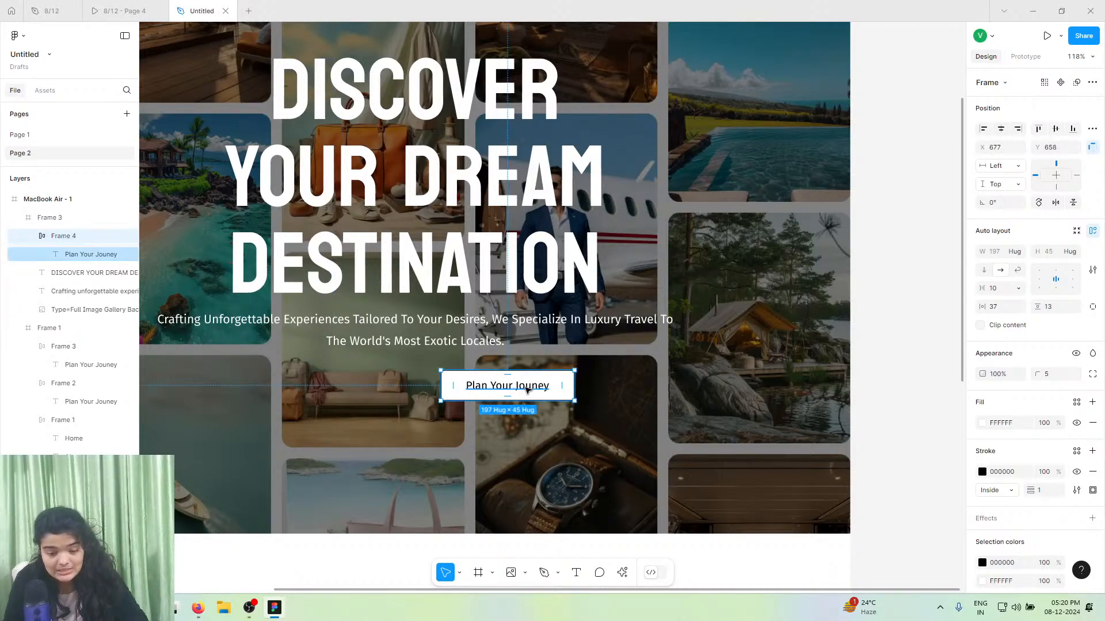
{"action": "left_click_drag", "start_coordinate": [500, 387], "coordinate": [389, 388]}
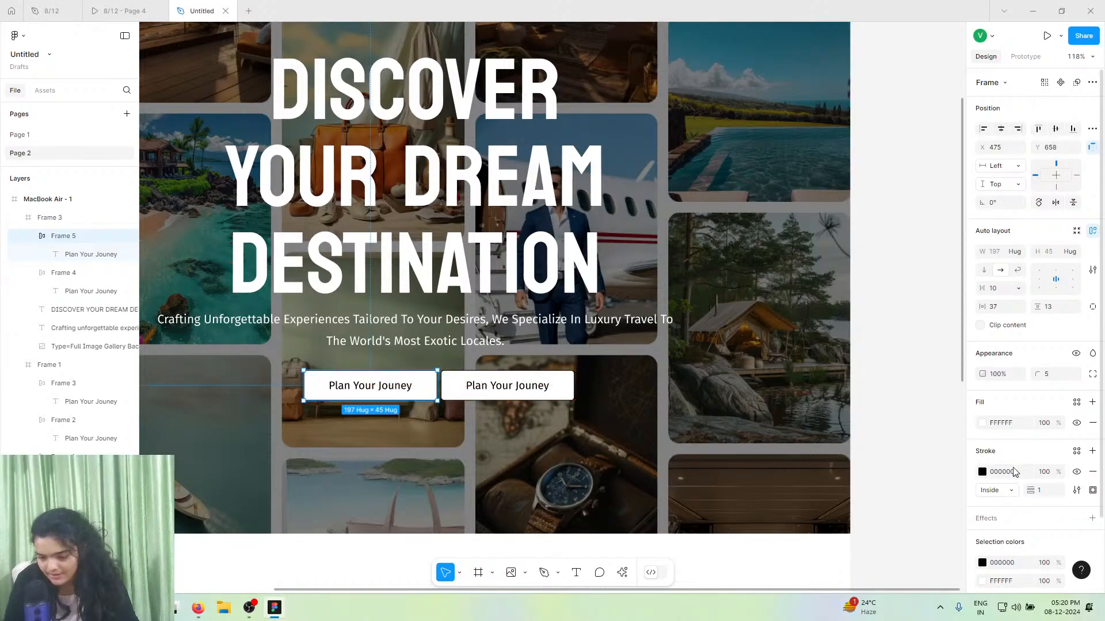
- Examine the 8/12 reference design from the hero down to the testimonials for its accent colours
{"action": "left_click", "coordinate": [982, 423]}
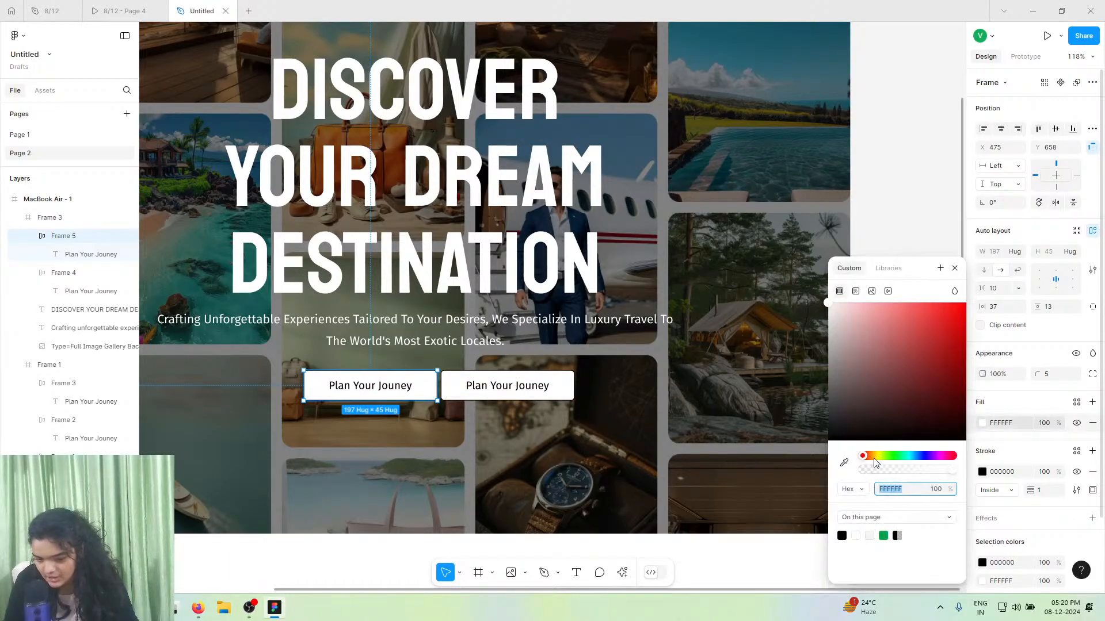
{"action": "mouse_move", "coordinate": [873, 459]}
{"action": "left_mouse_down"}
{"action": "mouse_move", "coordinate": [879, 450]}
{"action": "mouse_move", "coordinate": [879, 464]}
{"action": "left_mouse_up"}
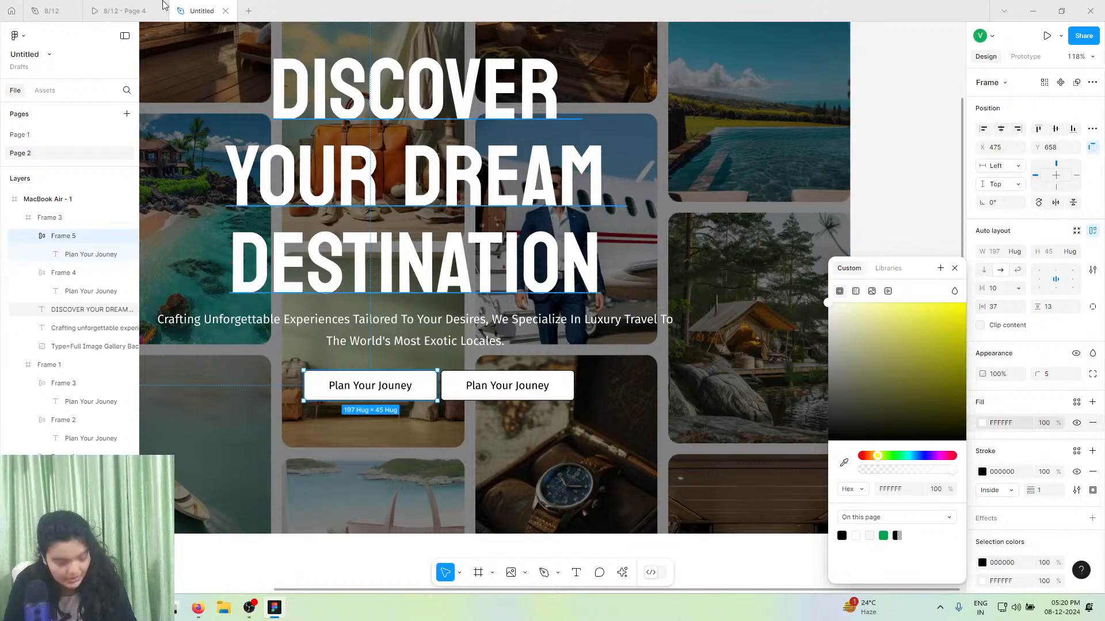
{"action": "left_click", "coordinate": [91, 7]}
{"action": "left_click", "coordinate": [53, 10]}
{"action": "scroll", "coordinate": [423, 370], "scroll_direction": "down", "scroll_amount": 5}
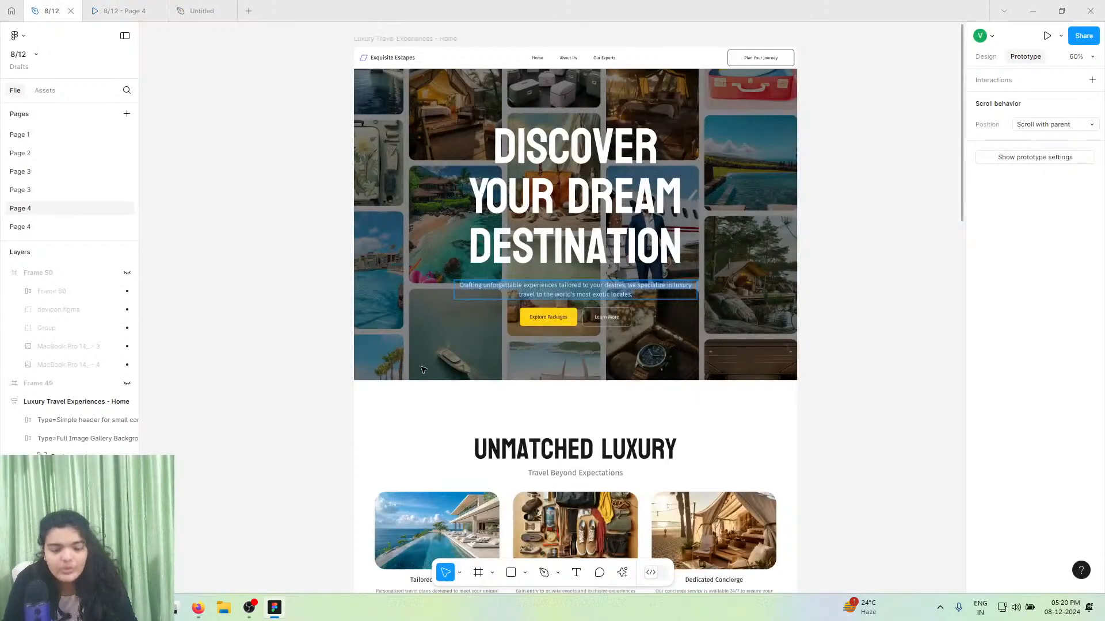
{"action": "scroll", "coordinate": [423, 370], "scroll_direction": "down", "scroll_amount": 2}
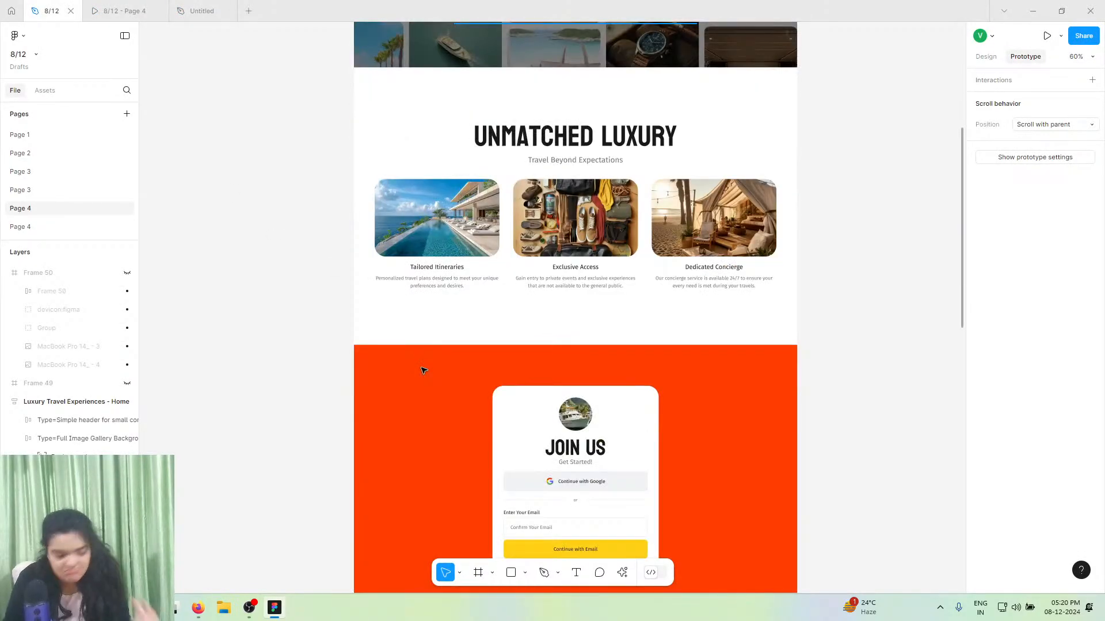
{"action": "scroll", "coordinate": [551, 406], "scroll_direction": "down", "scroll_amount": 8}
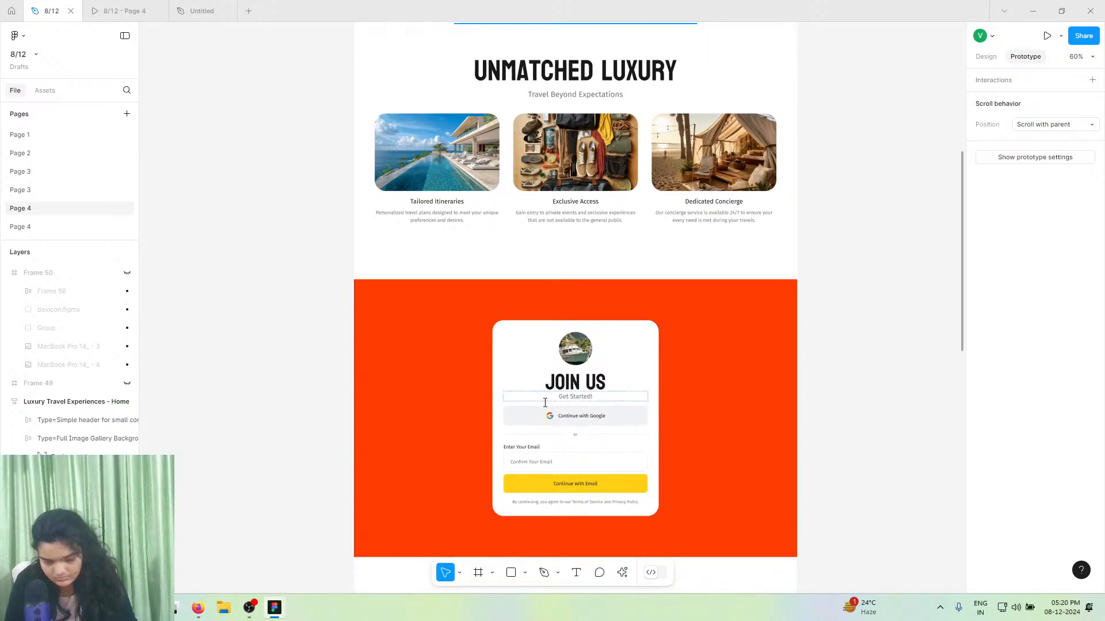
{"action": "scroll", "coordinate": [487, 393], "scroll_direction": "down", "scroll_amount": 7}
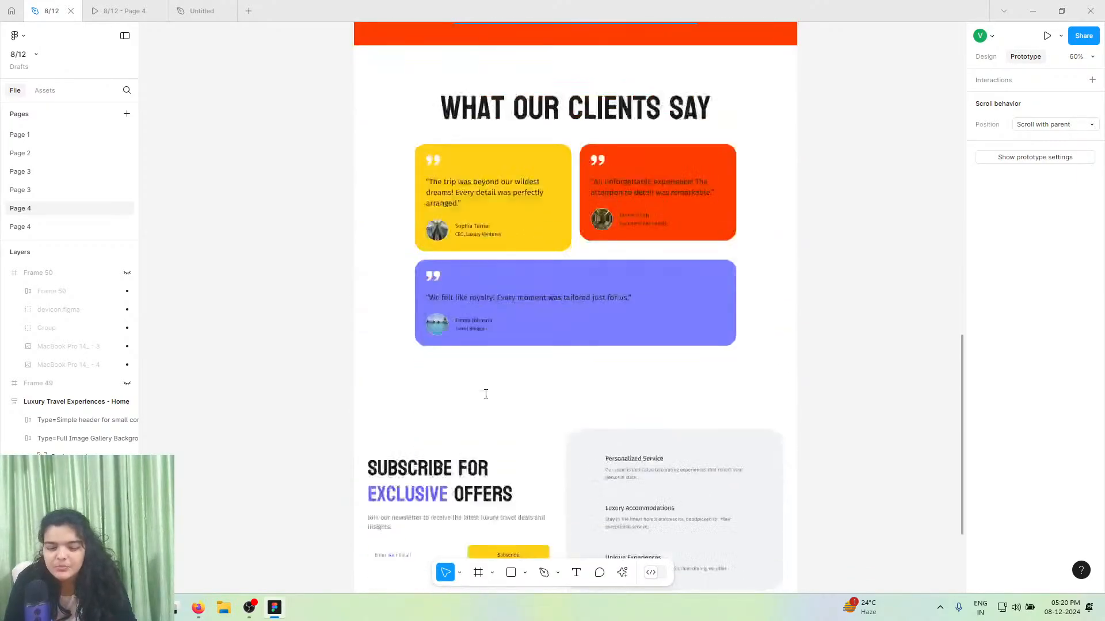
{"action": "scroll", "coordinate": [452, 429], "scroll_direction": "up", "scroll_amount": 1}
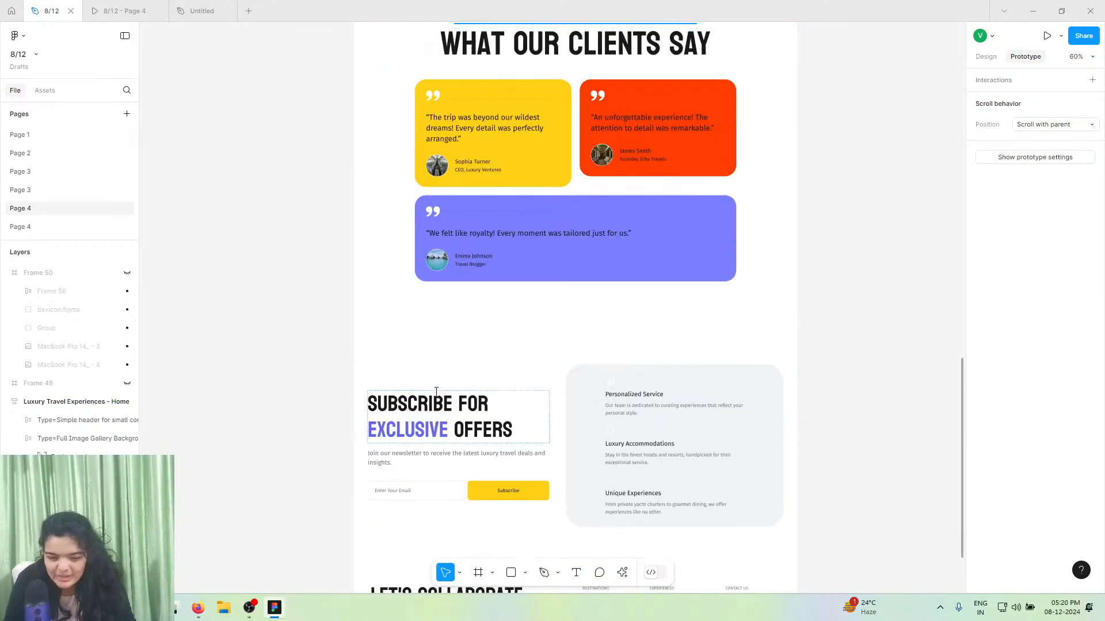
- Create a 100 × 100 rectangle beside the reference design and duplicate it twice into a vertical stack about 15 apart
{"action": "left_click", "coordinate": [510, 572]}
{"action": "scroll", "coordinate": [637, 155], "scroll_direction": "up", "scroll_amount": 2}
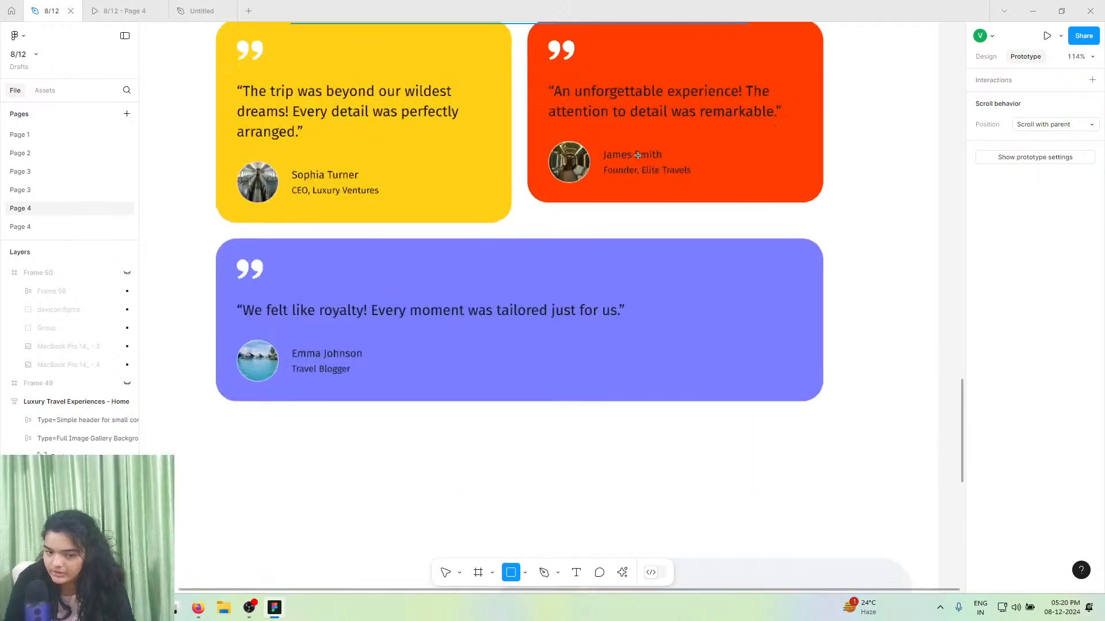
{"action": "scroll", "coordinate": [638, 157], "scroll_direction": "down", "scroll_amount": 2}
{"action": "left_click", "coordinate": [225, 59]}
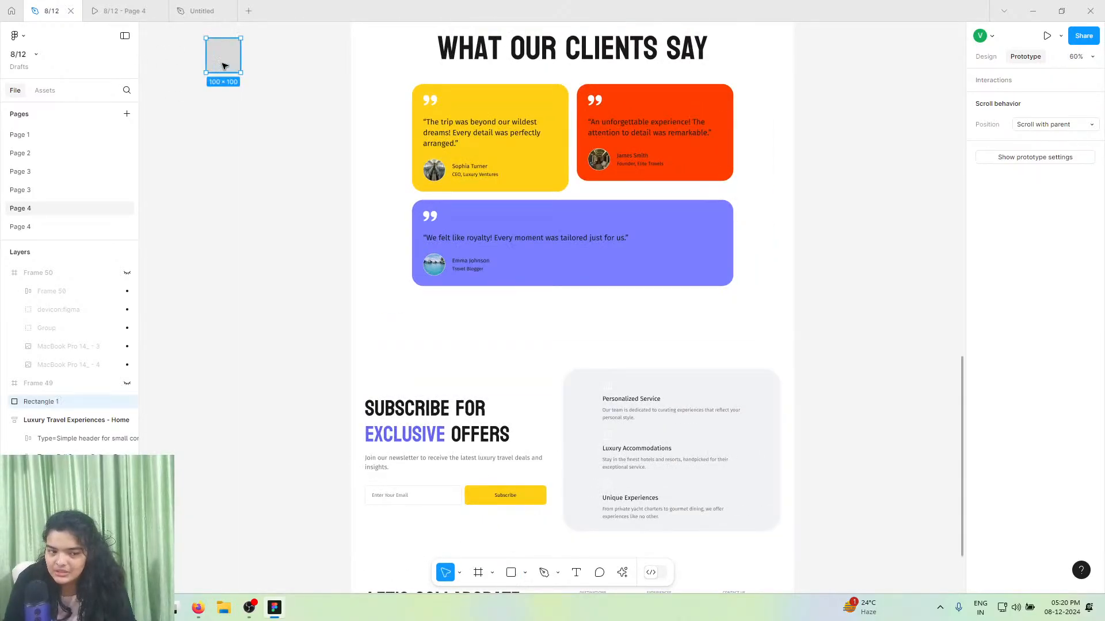
{"action": "left_click_drag", "start_coordinate": [225, 59], "coordinate": [275, 167]}
{"action": "key", "text": "ctrl+d"}
{"action": "key", "text": "ctrl+d"}
- Fill the uppermost rectangle with the yellow FFD015 sampled from the first testimonial card
{"action": "left_click", "coordinate": [268, 92]}
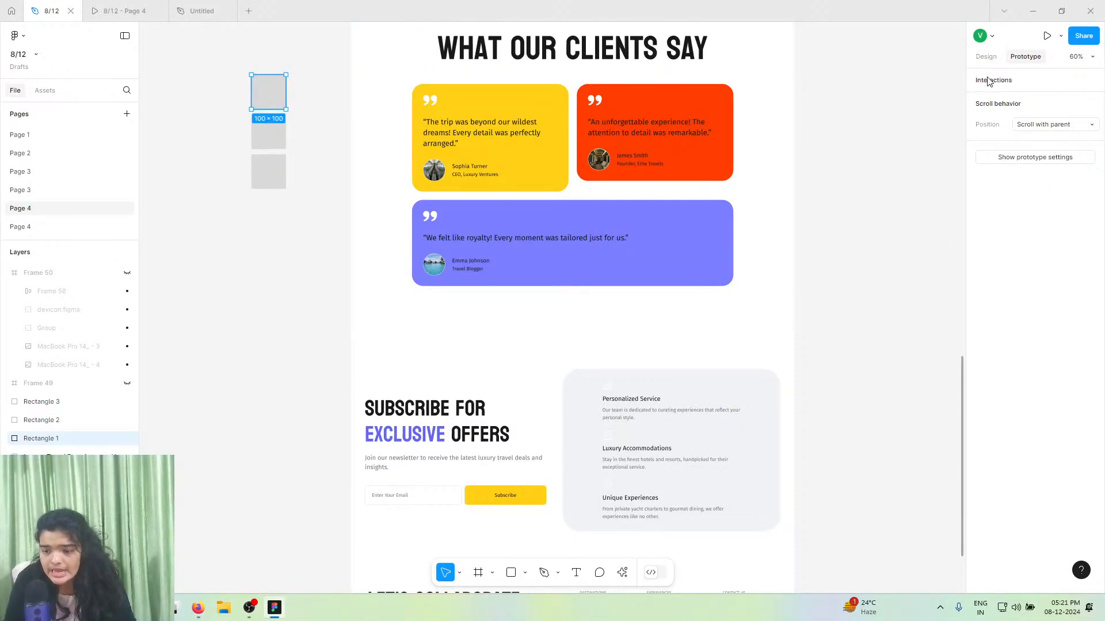
{"action": "left_click", "coordinate": [984, 56]}
{"action": "left_click", "coordinate": [982, 314]}
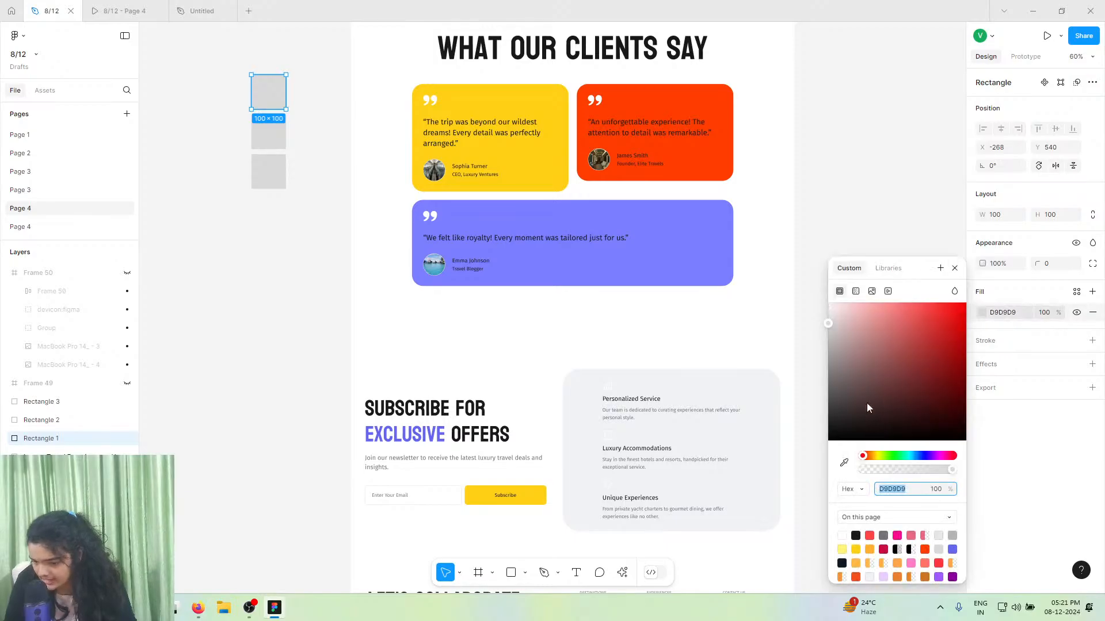
{"action": "left_click", "coordinate": [844, 465]}
{"action": "left_click", "coordinate": [545, 168]}
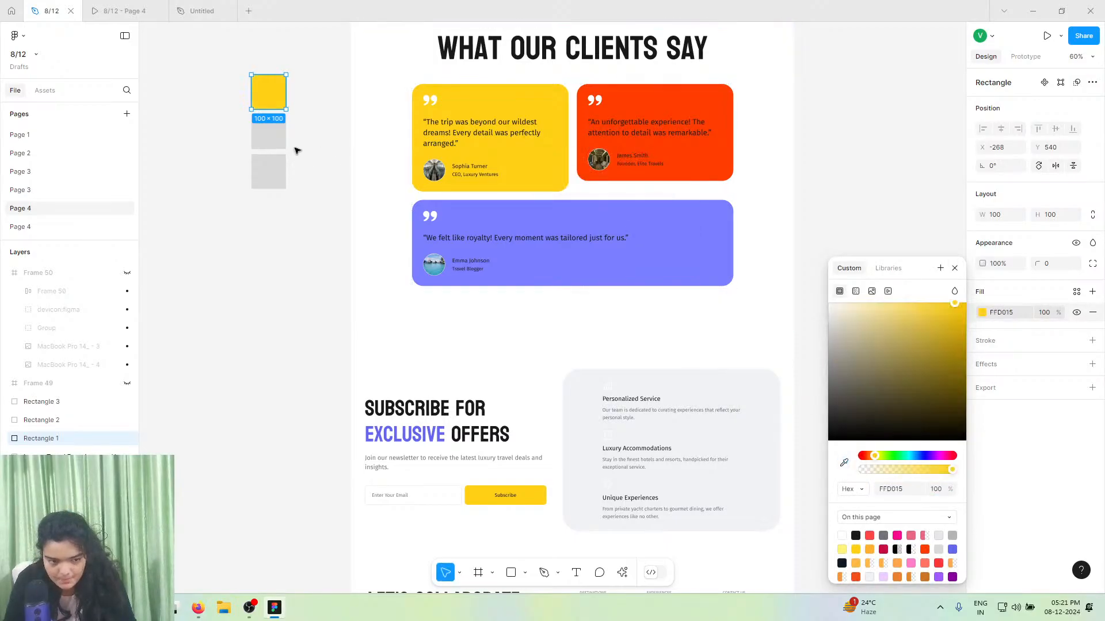
- Fill the middle rectangle with the orange-red FF3D00 sampled from the second testimonial card
{"action": "left_click", "coordinate": [269, 133]}
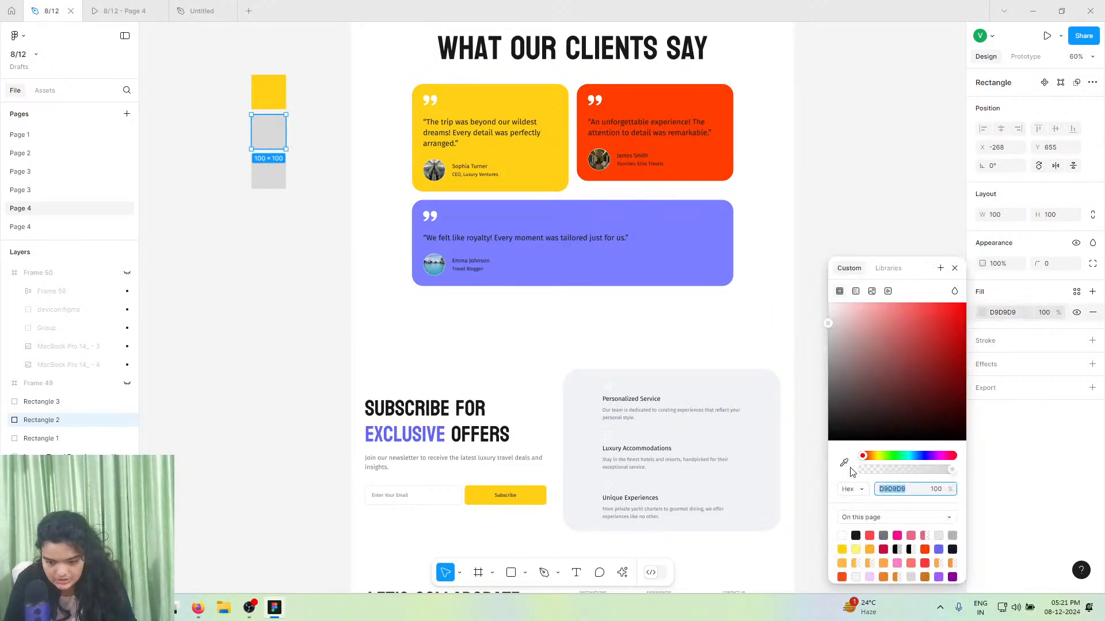
{"action": "left_click", "coordinate": [984, 313]}
{"action": "left_click", "coordinate": [844, 464]}
{"action": "left_click", "coordinate": [696, 174]}
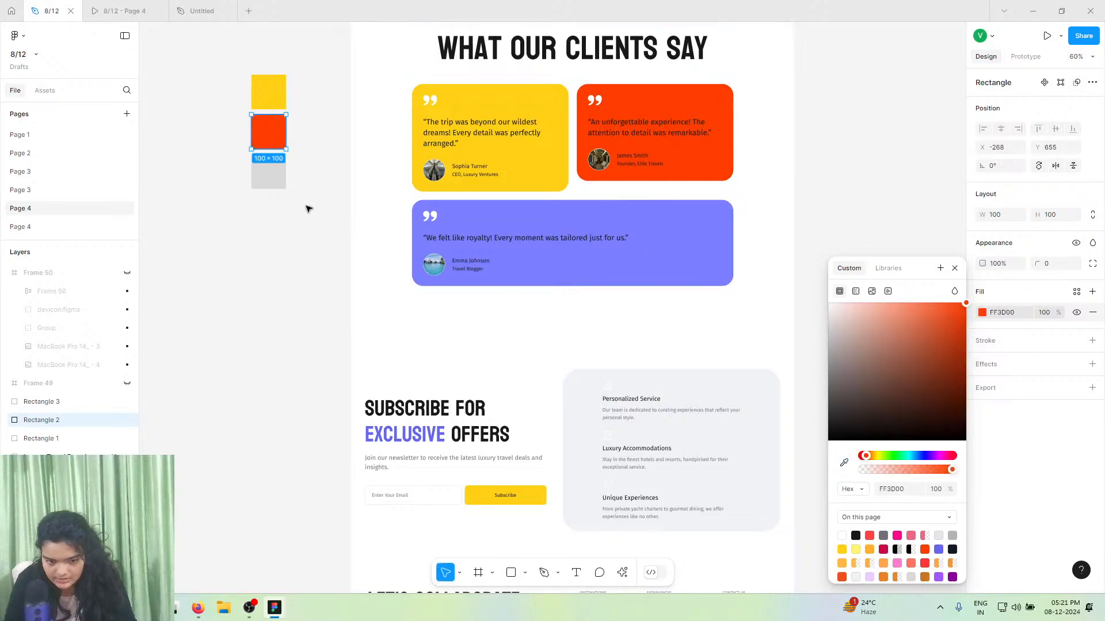
- Fill the lowest rectangle with the purple 7B7EFF sampled from the wide testimonial card
{"action": "left_click", "coordinate": [268, 172]}
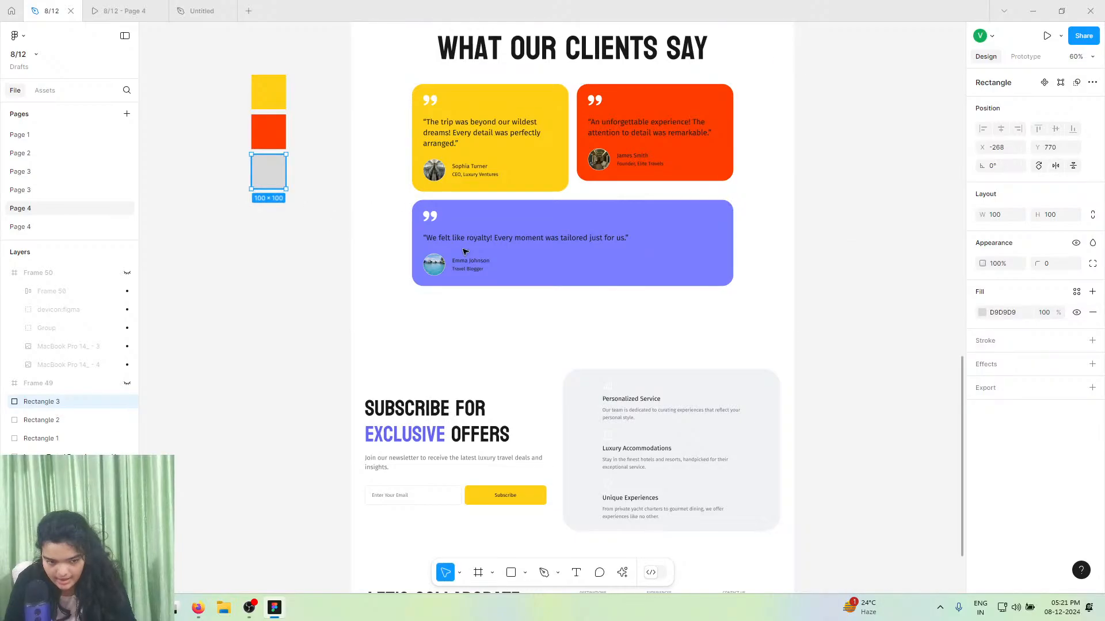
{"action": "left_click", "coordinate": [982, 312]}
{"action": "left_click", "coordinate": [843, 464]}
{"action": "left_click", "coordinate": [719, 271]}
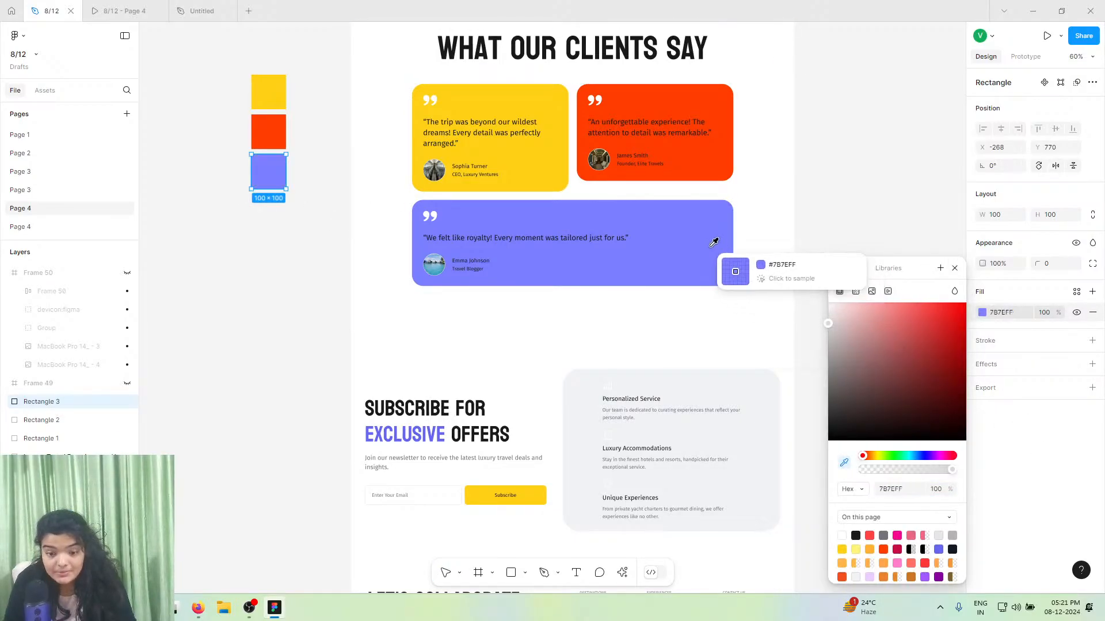
{"action": "left_click", "coordinate": [366, 149]}
- Copy the three colour swatches into the Untitled file and place them on the canvas to the left of the MacBook Air - 1 frame
{"action": "left_click", "coordinate": [283, 118]}
{"action": "left_click_drag", "start_coordinate": [232, 84], "coordinate": [300, 190]}
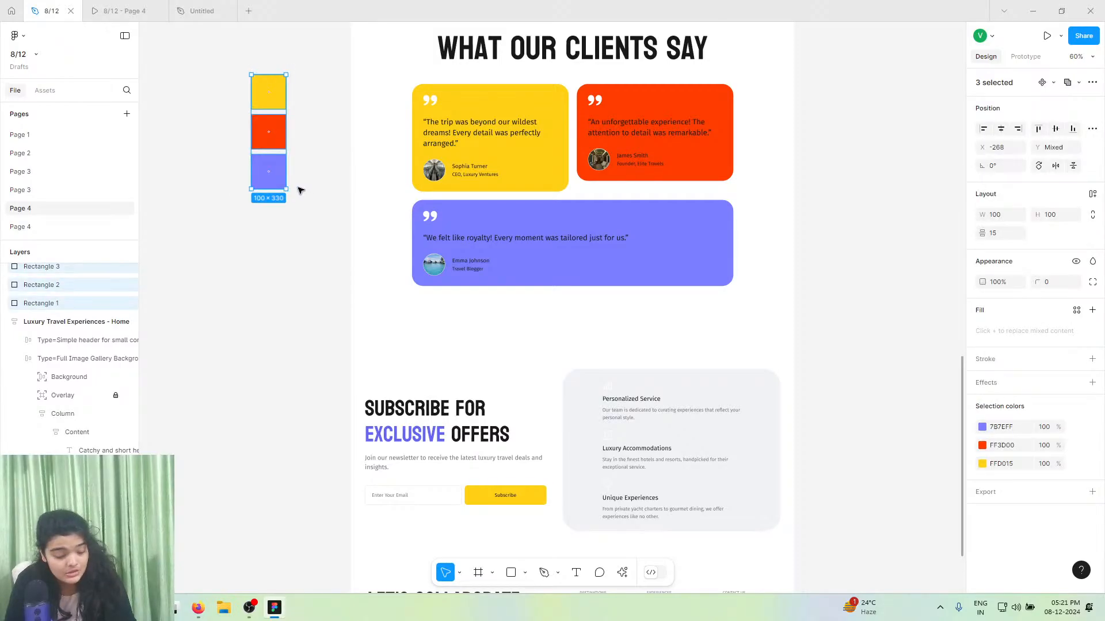
{"action": "left_click", "coordinate": [228, 10]}
{"action": "key", "text": "shift+1"}
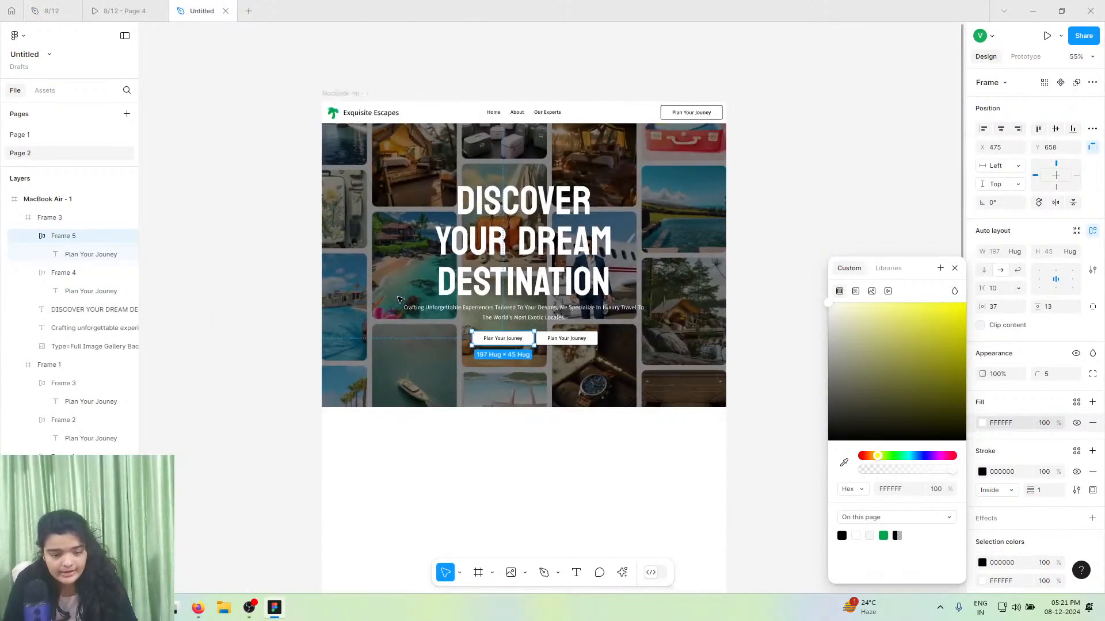
{"action": "key", "text": "ctrl+v"}
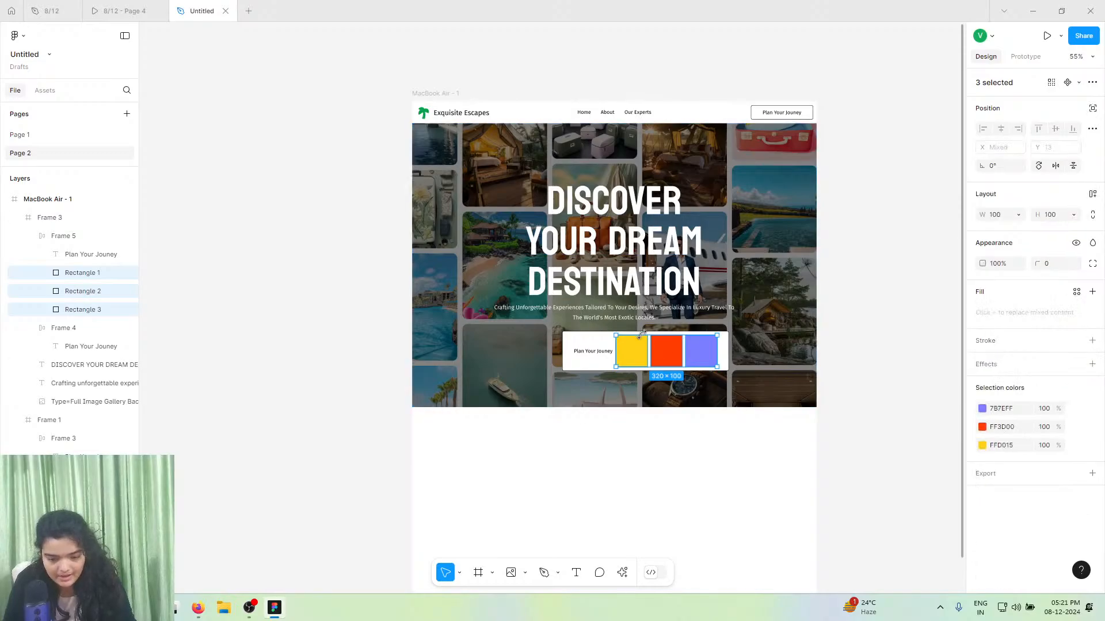
{"action": "left_click_drag", "start_coordinate": [661, 352], "coordinate": [339, 302]}
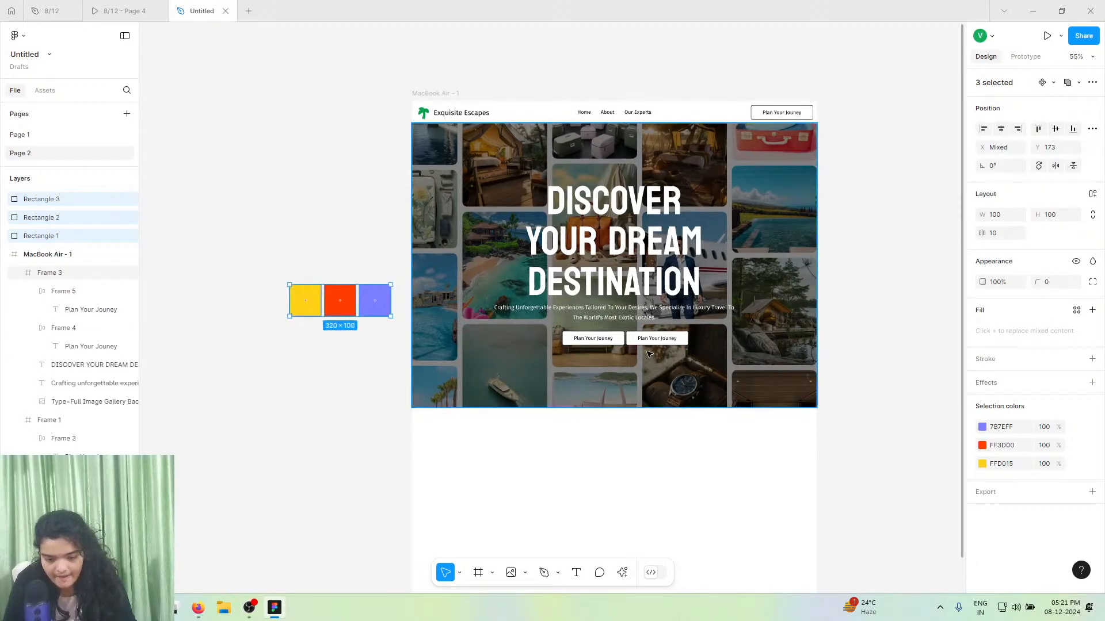
- Remove the stroke from the left hero button and fill it with the yellow FFD015
{"action": "left_click", "coordinate": [612, 342]}
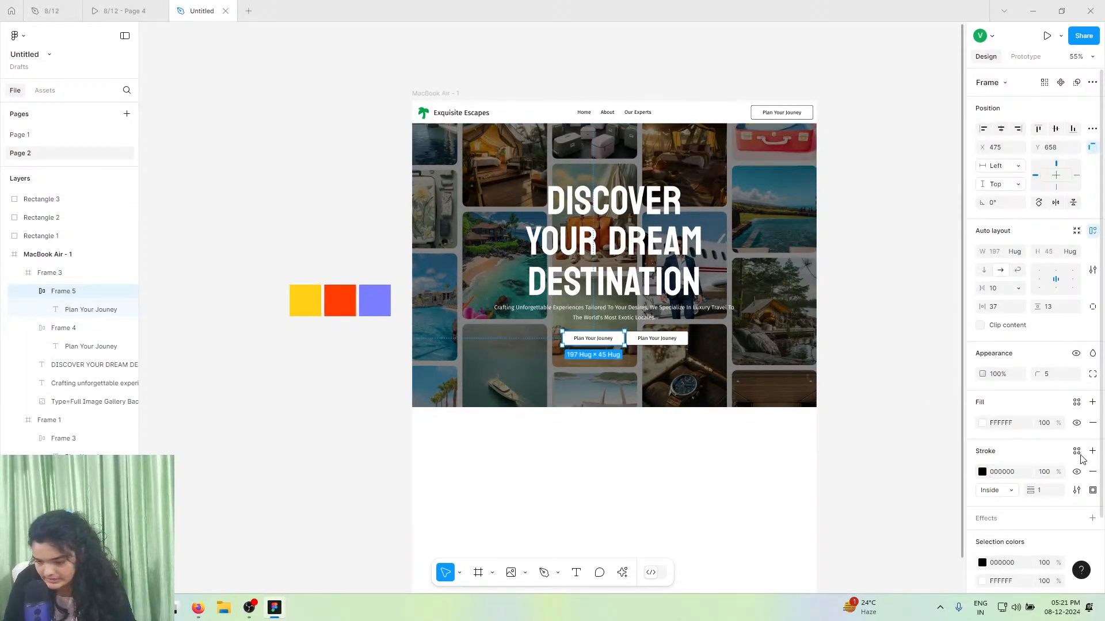
{"action": "left_click", "coordinate": [1092, 471]}
{"action": "left_click", "coordinate": [982, 423]}
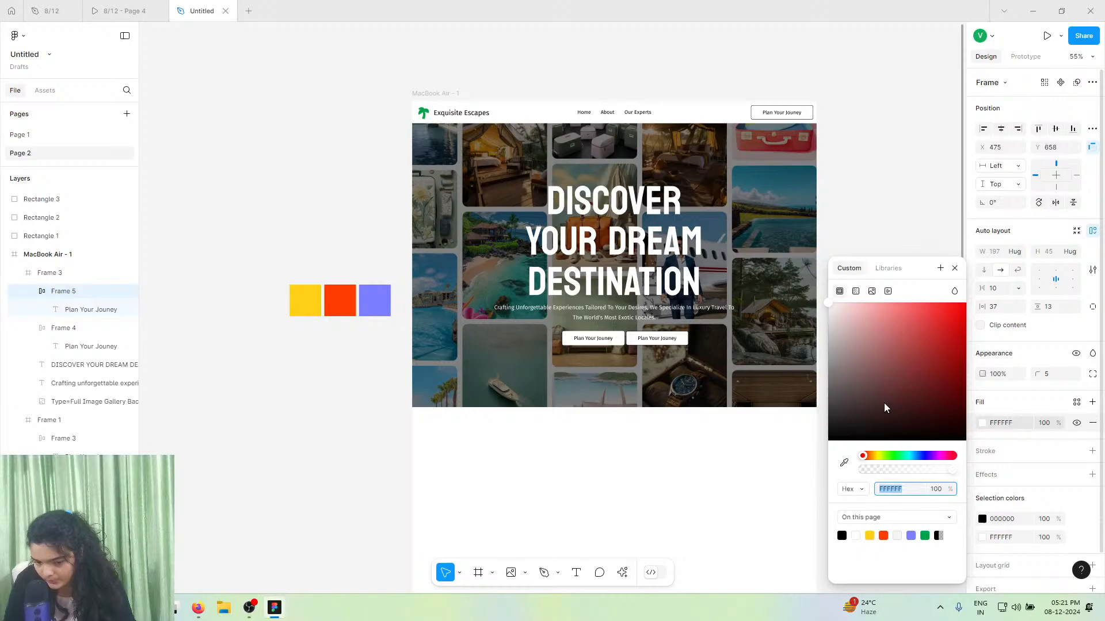
{"action": "left_click", "coordinate": [870, 536]}
- Check the hero buttons' wording in the 8/12 prototype and relabel the yellow button "Explore Packages"
{"action": "left_click", "coordinate": [636, 339]}
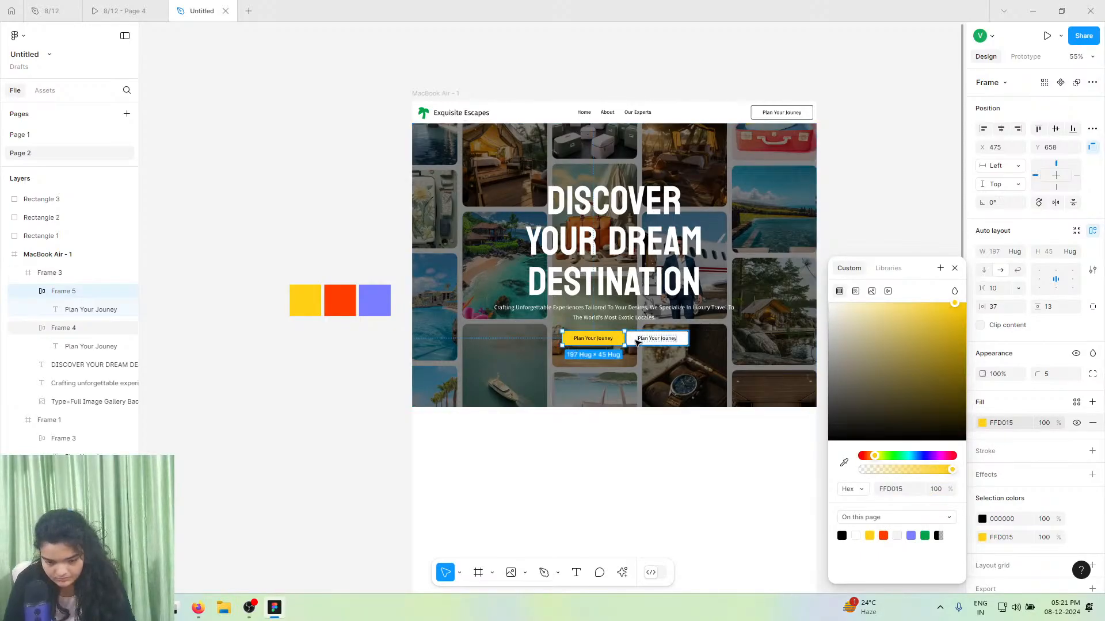
{"action": "left_click", "coordinate": [123, 9]}
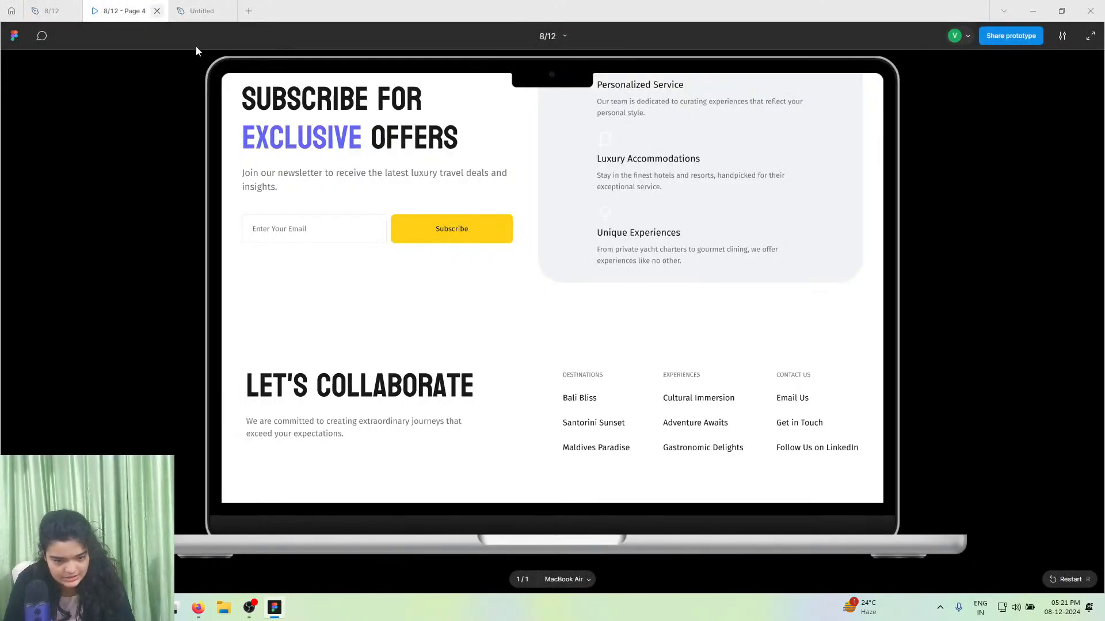
{"action": "scroll", "coordinate": [348, 224], "scroll_direction": "up", "scroll_amount": 8}
{"action": "scroll", "coordinate": [351, 228], "scroll_direction": "up", "scroll_amount": 10}
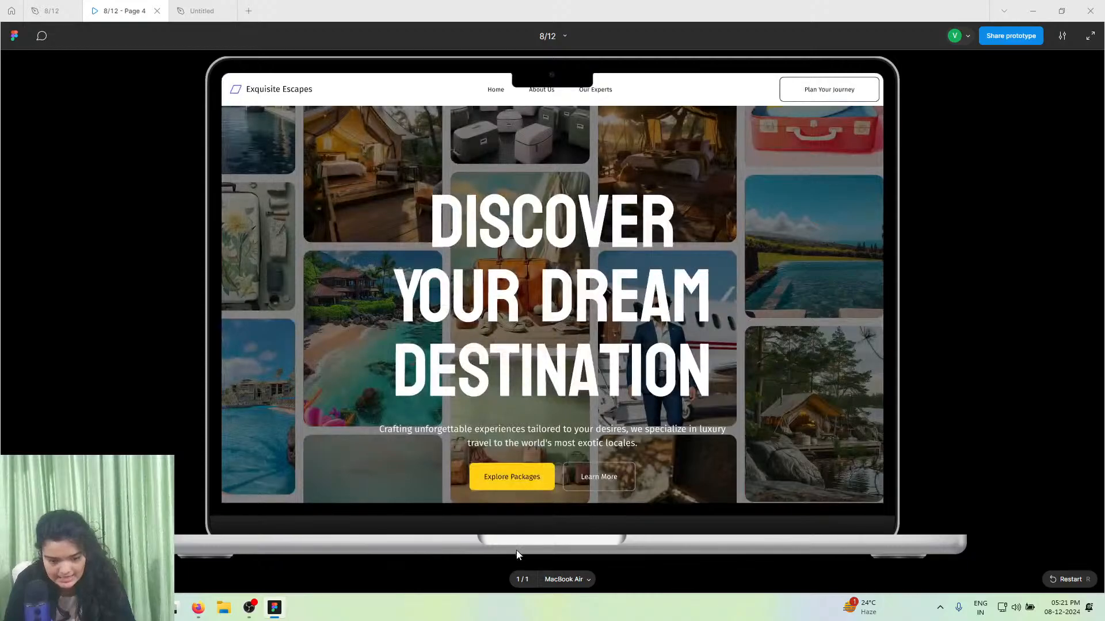
{"action": "left_click", "coordinate": [202, 10]}
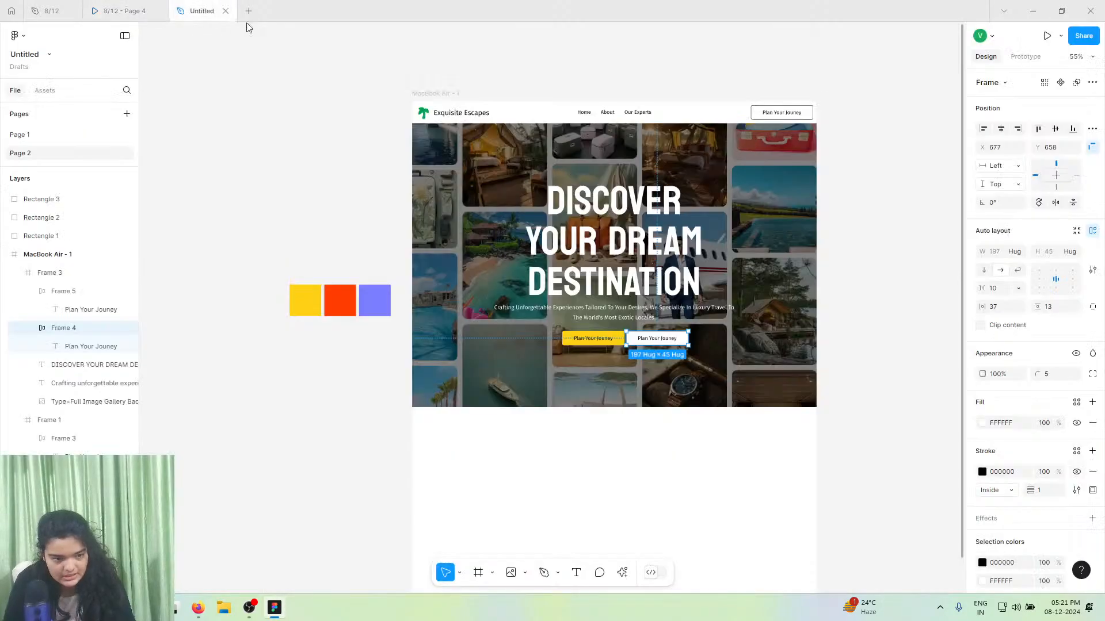
{"action": "left_click", "coordinate": [594, 343]}
{"action": "double_click", "coordinate": [593, 340]}
{"action": "double_click", "coordinate": [591, 339]}
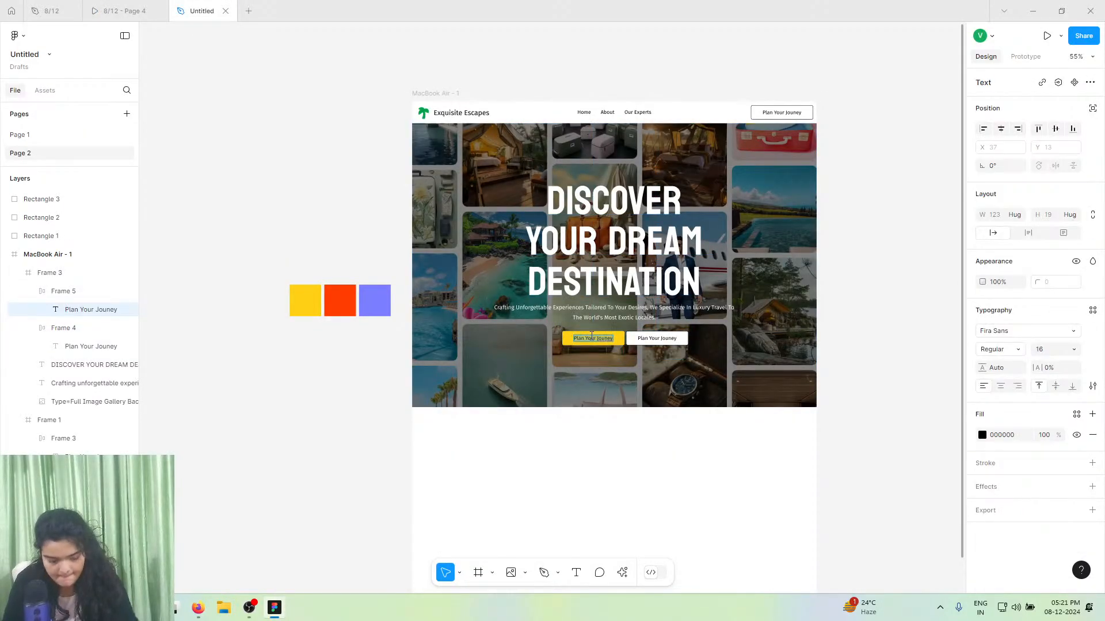
{"action": "type", "text": "Explore PA"}
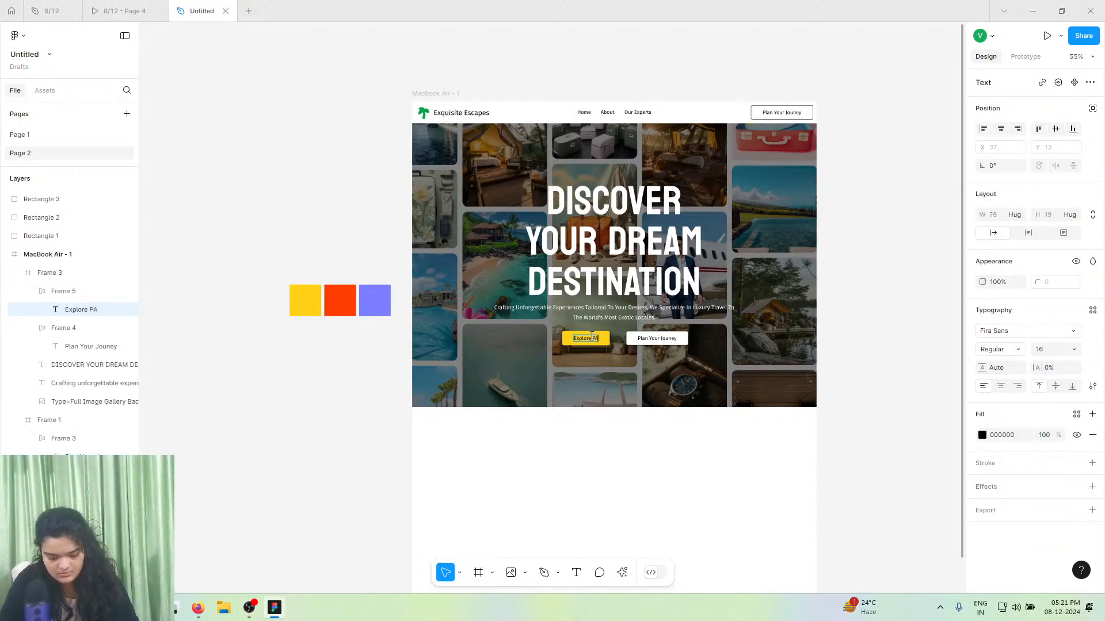
{"action": "type", "text": "CKAGES"}
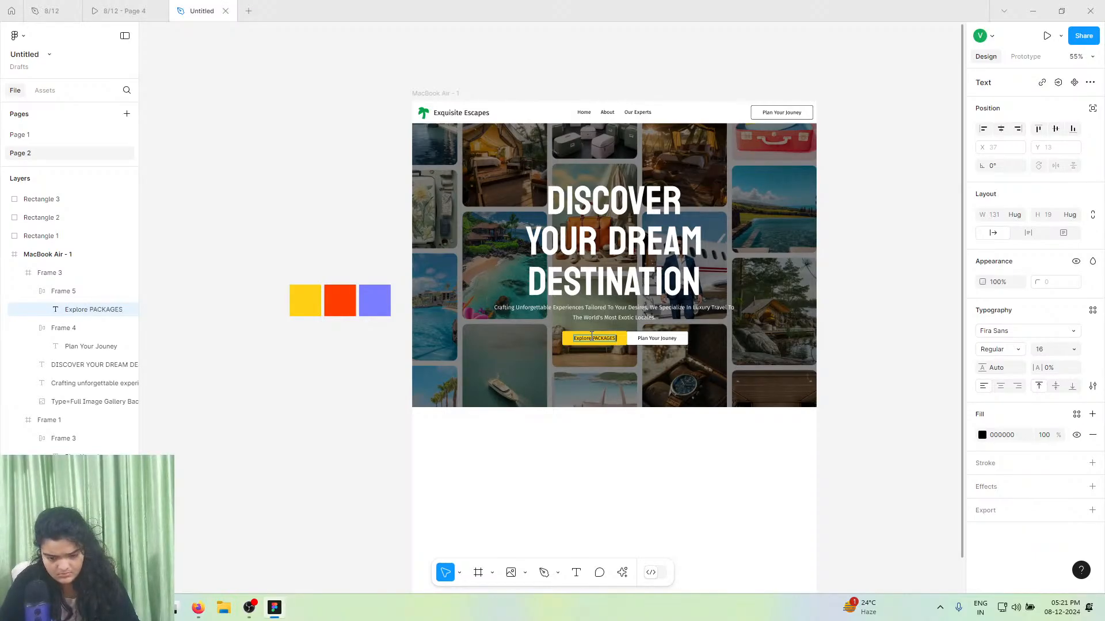
{"action": "key", "text": "BackSpace"}
{"action": "key", "text": "BackSpace"}
{"action": "key", "text": "BackSpace"}
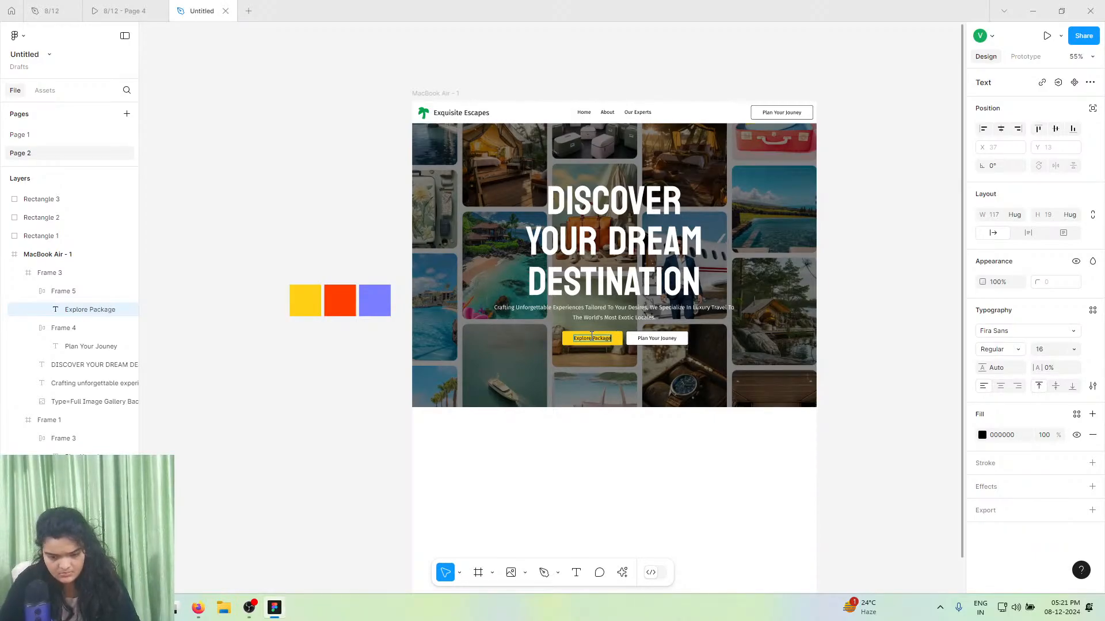
- Relabel the white hero button "Learn More"
{"action": "left_click", "coordinate": [654, 339]}
{"action": "double_click", "coordinate": [654, 339]}
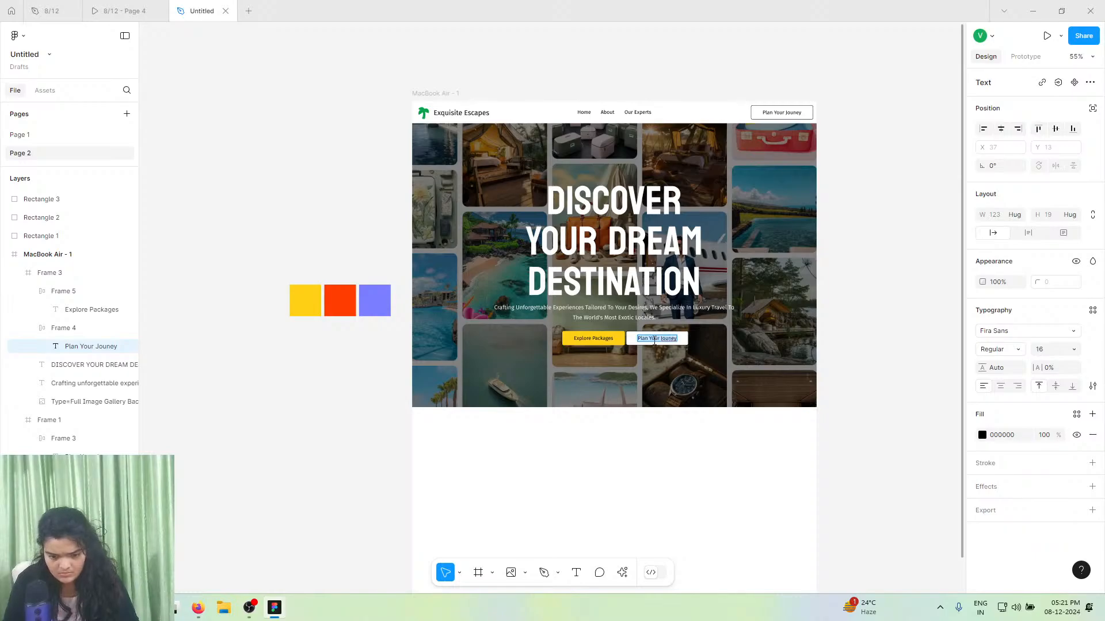
{"action": "type", "text": "Le"}
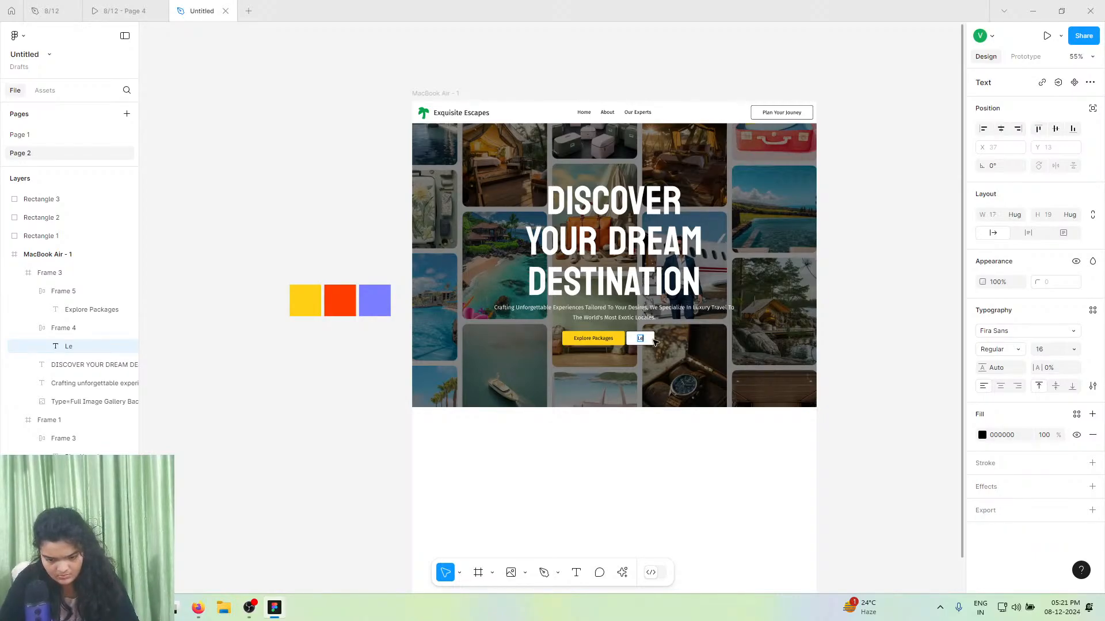
{"action": "type", "text": "arn More"}
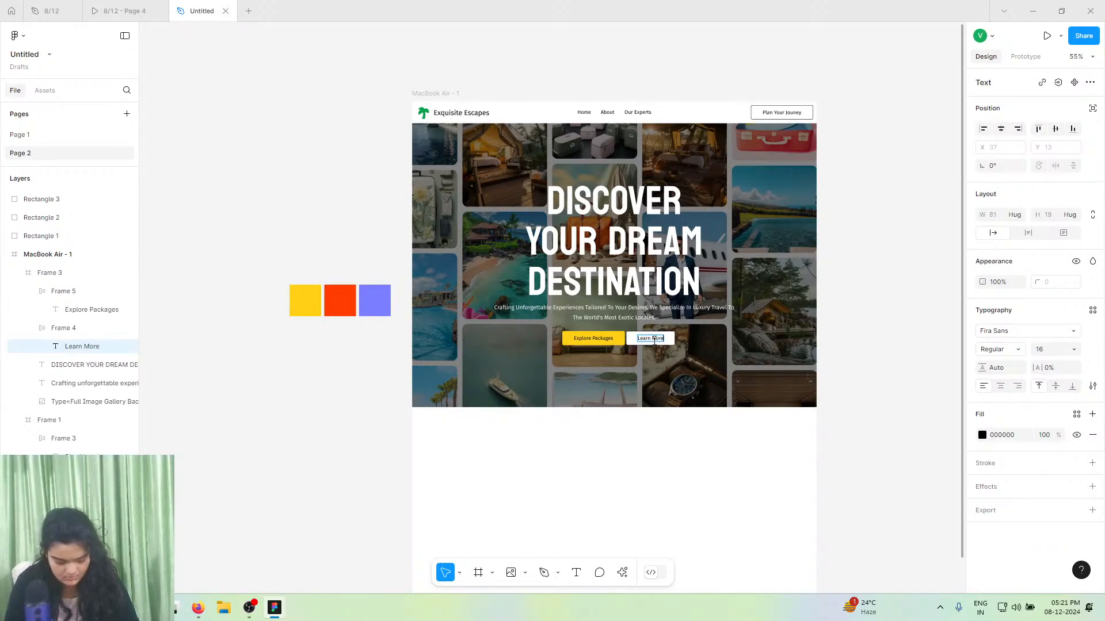
{"action": "key", "text": "Escape"}
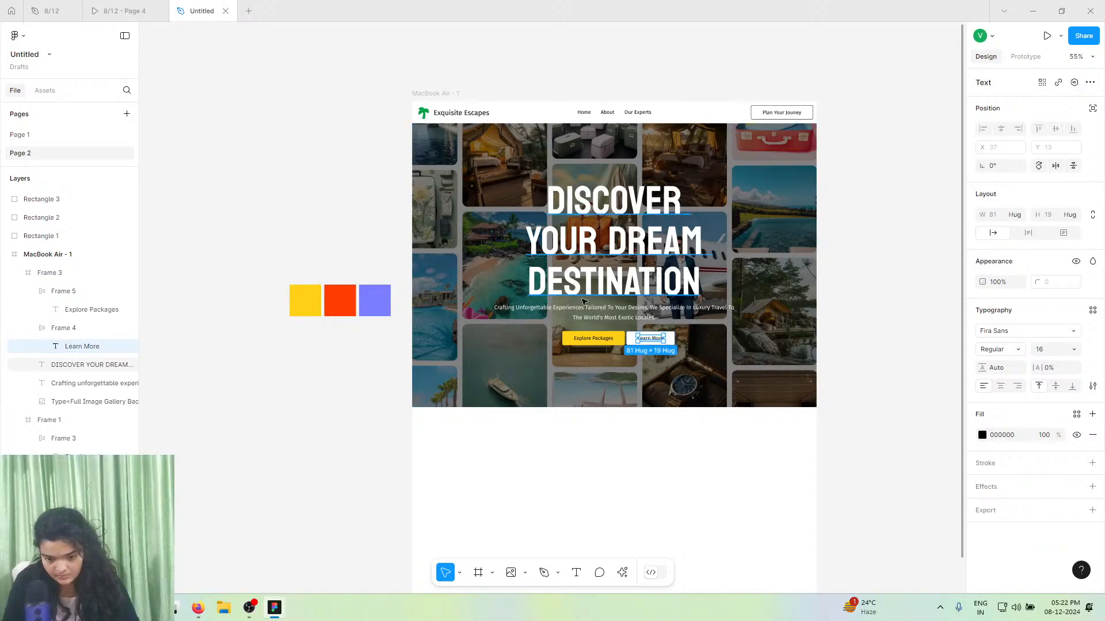
- Select the Explore Packages and Learn More buttons together
{"action": "left_click", "coordinate": [593, 339]}
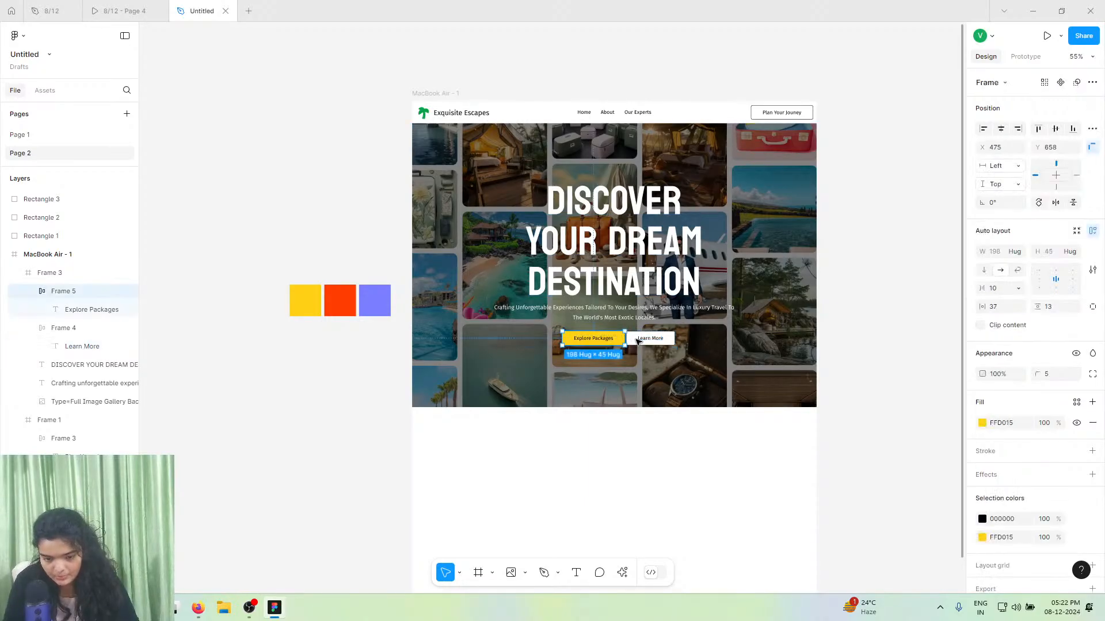
{"action": "left_click", "coordinate": [650, 338], "text": "shift"}
{"action": "left_click", "coordinate": [1000, 129]}
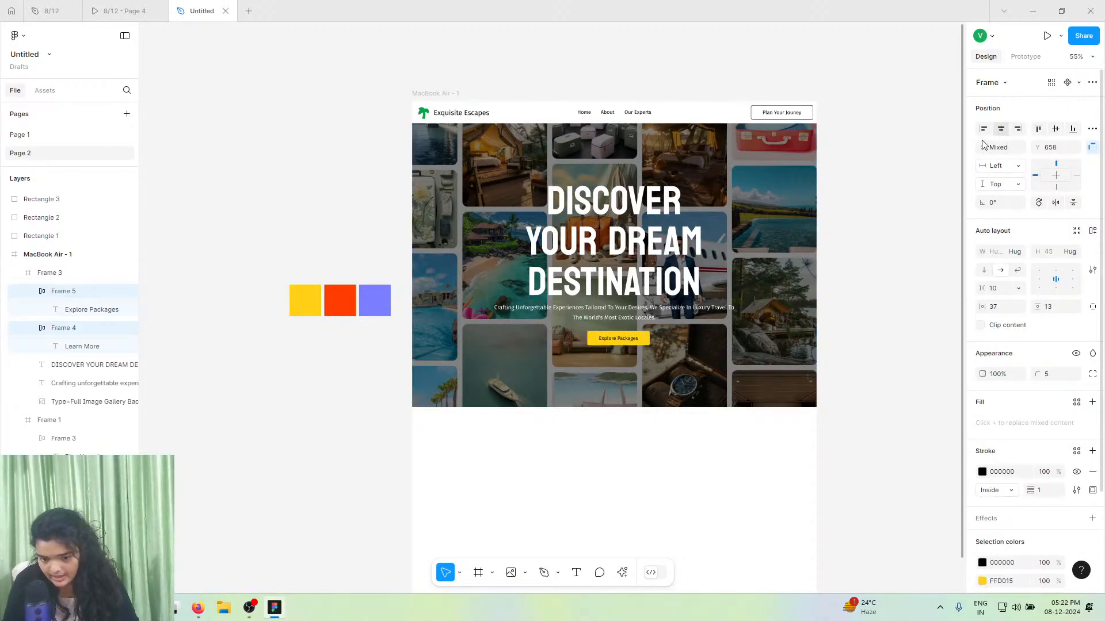
{"action": "key", "text": "ctrl+x"}
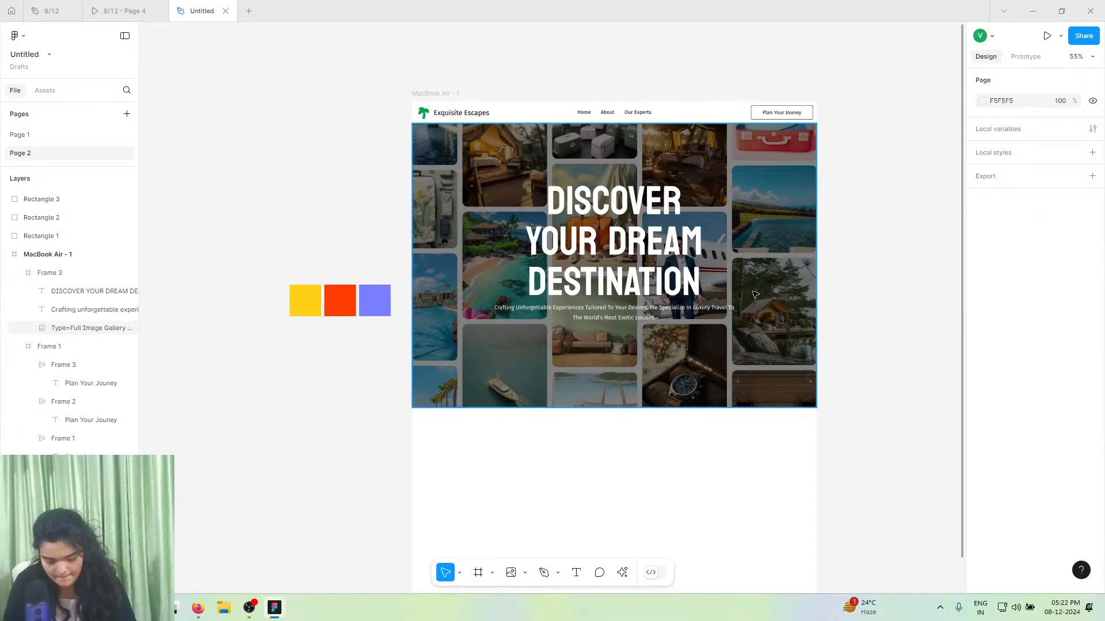
{"action": "key", "text": "ctrl+z"}
{"action": "key", "text": "ctrl+z"}
- Group the two hero buttons, increase the group's height to 58, and set the spacing between the buttons to 18
{"action": "key", "text": "ctrl+g"}
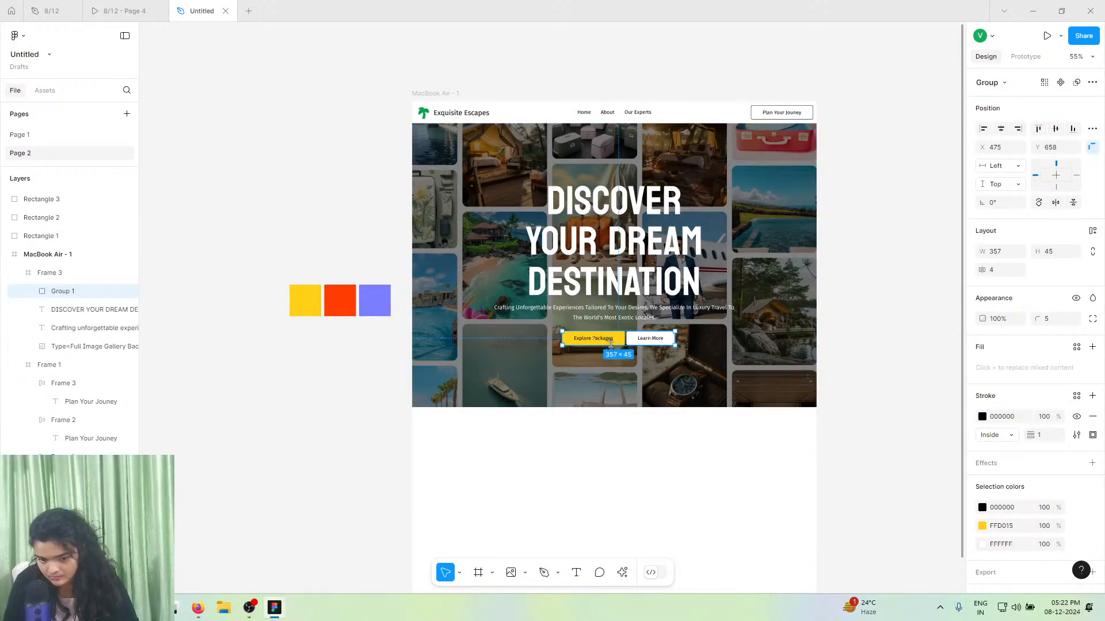
{"action": "left_click_drag", "start_coordinate": [611, 342], "coordinate": [612, 342]}
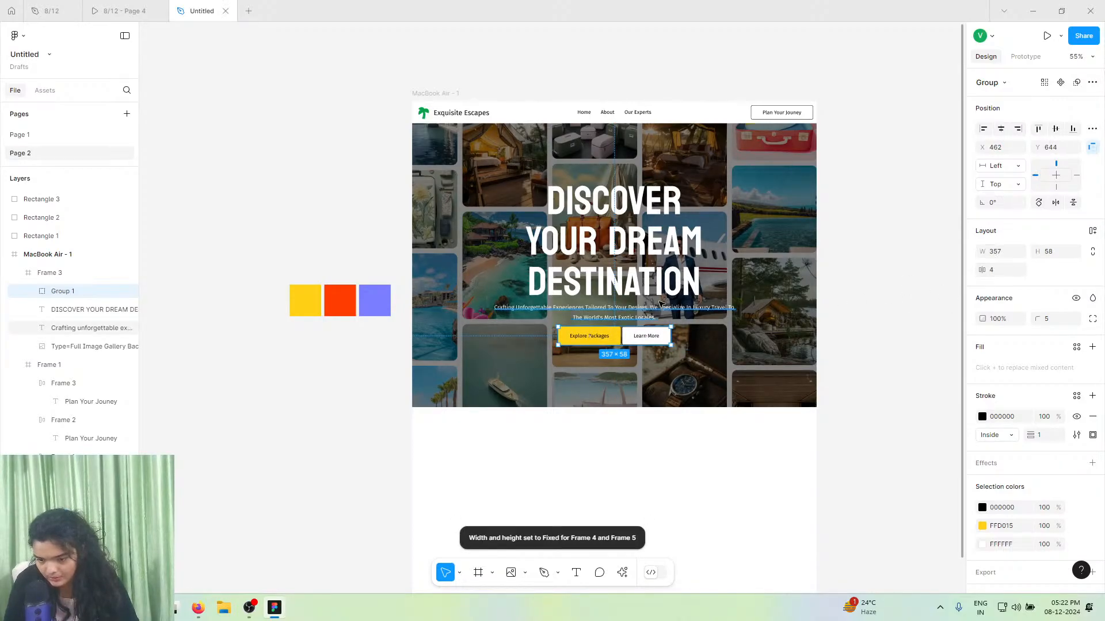
{"action": "left_click_drag", "start_coordinate": [982, 269], "coordinate": [1000, 271]}
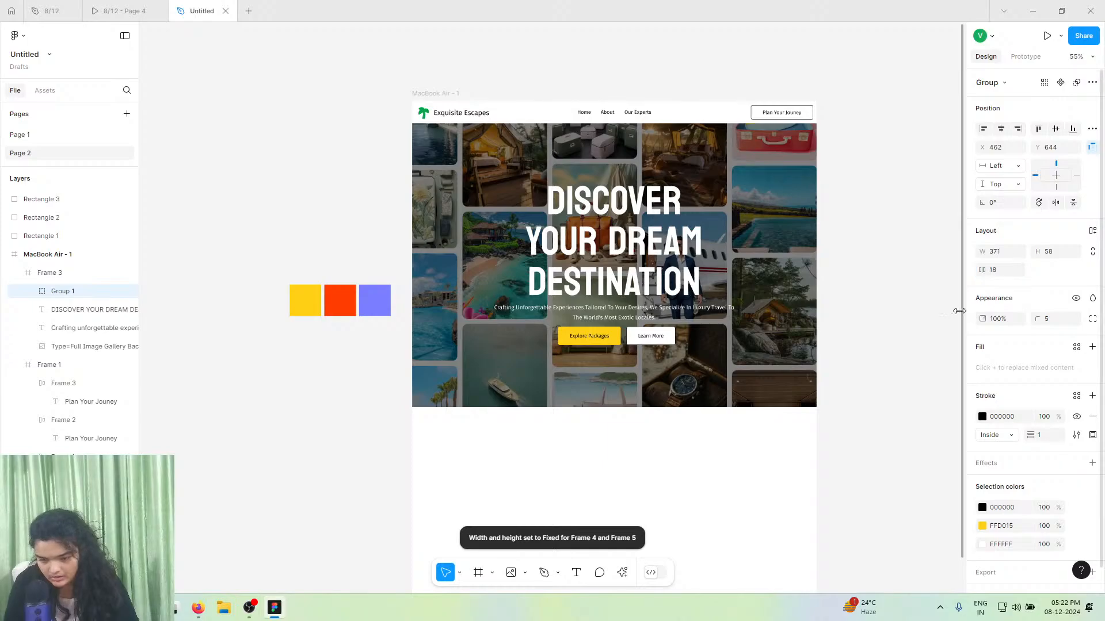
- Centre the button pair under the hero description at X 454 and move both buttons down to Y 648
{"action": "left_click_drag", "start_coordinate": [642, 333], "coordinate": [645, 335]}
{"action": "left_click", "coordinate": [615, 332]}
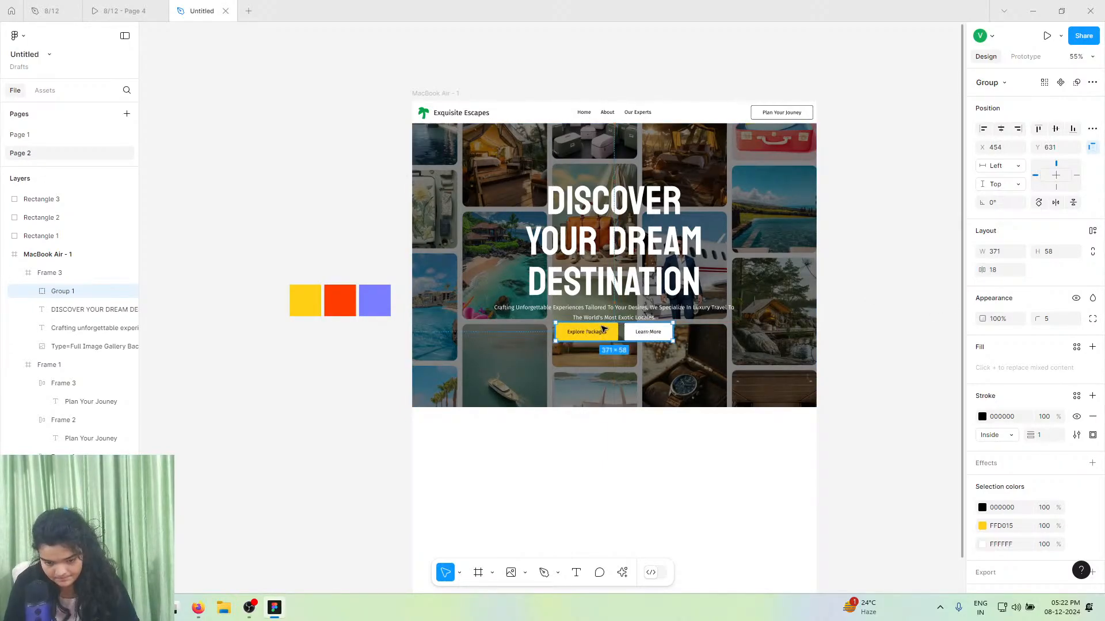
{"action": "scroll", "coordinate": [614, 333], "scroll_direction": "up", "scroll_amount": 6}
{"action": "scroll", "coordinate": [624, 340], "scroll_direction": "down", "scroll_amount": 5}
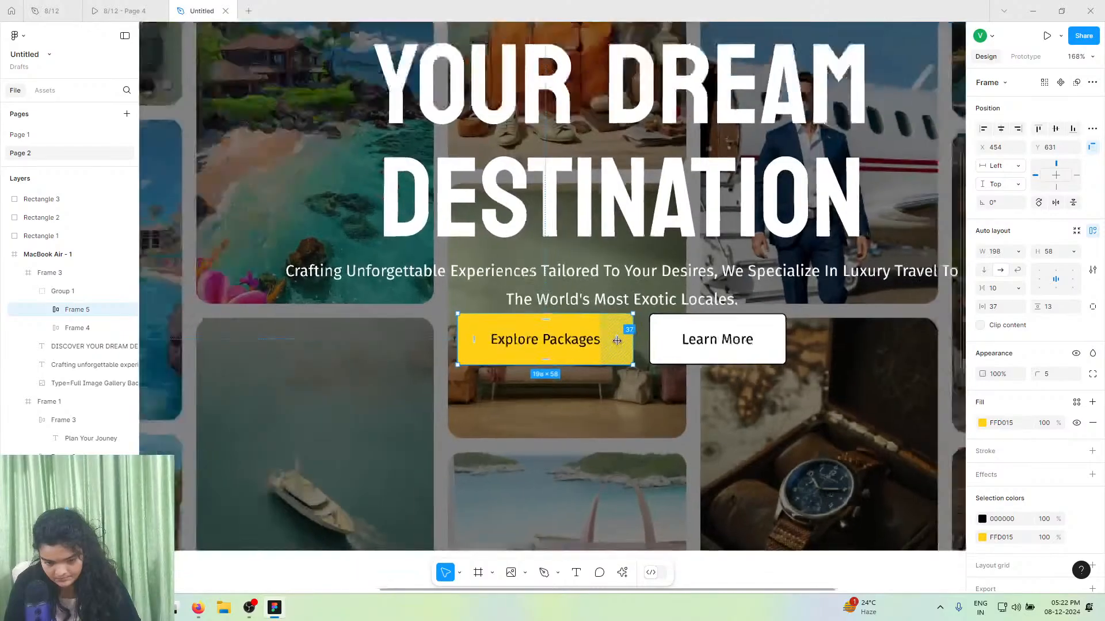
{"action": "left_click", "coordinate": [706, 342], "text": "shift"}
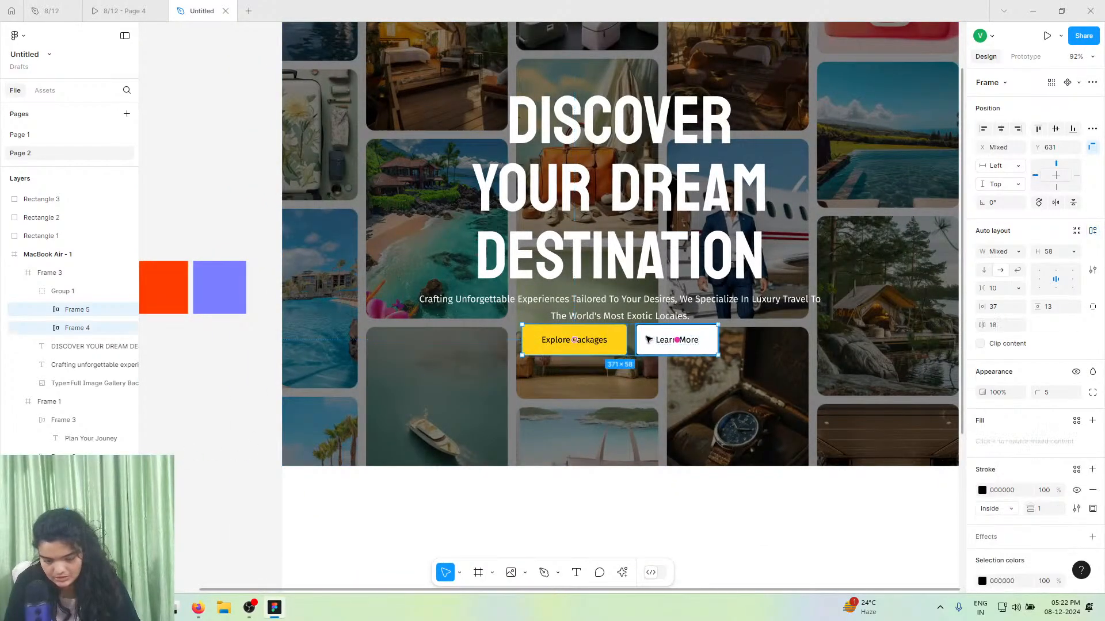
{"action": "left_click_drag", "start_coordinate": [644, 339], "coordinate": [647, 349]}
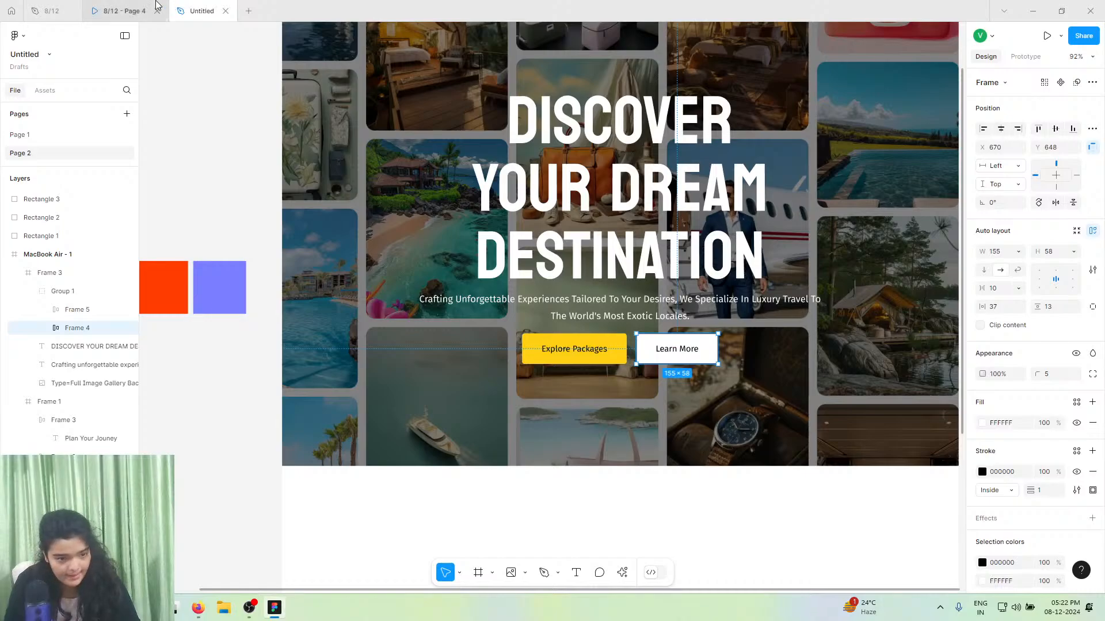
- Compare the hero text and buttons with the hero section in the 8/12 prototype
{"action": "left_click", "coordinate": [124, 10]}
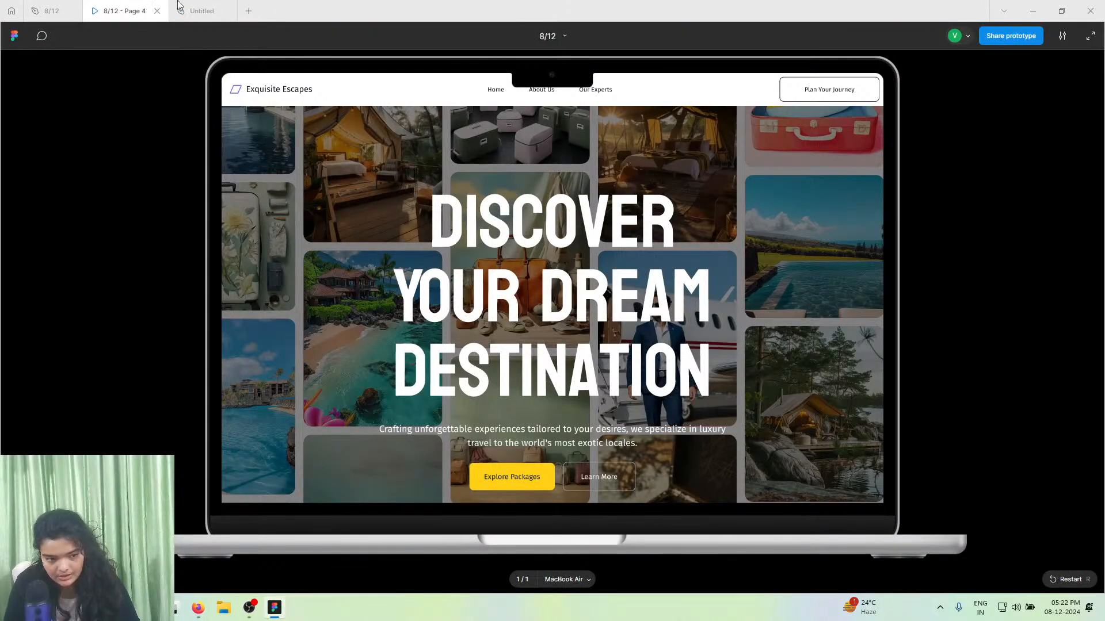
{"action": "left_click", "coordinate": [179, 7]}
{"action": "left_click", "coordinate": [611, 313]}
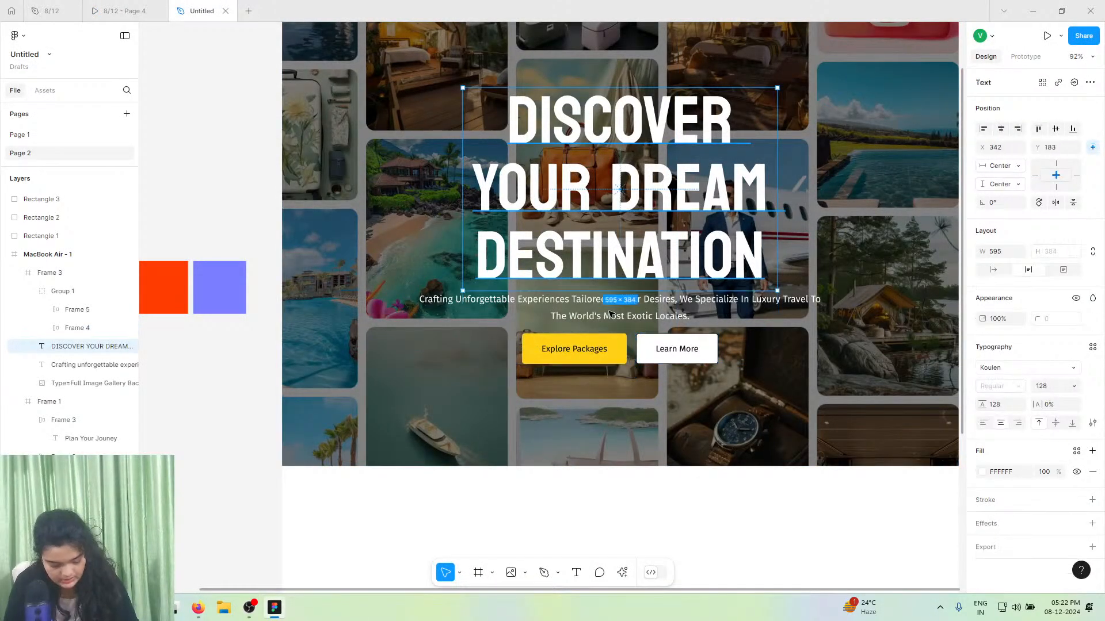
{"action": "key", "text": "Return"}
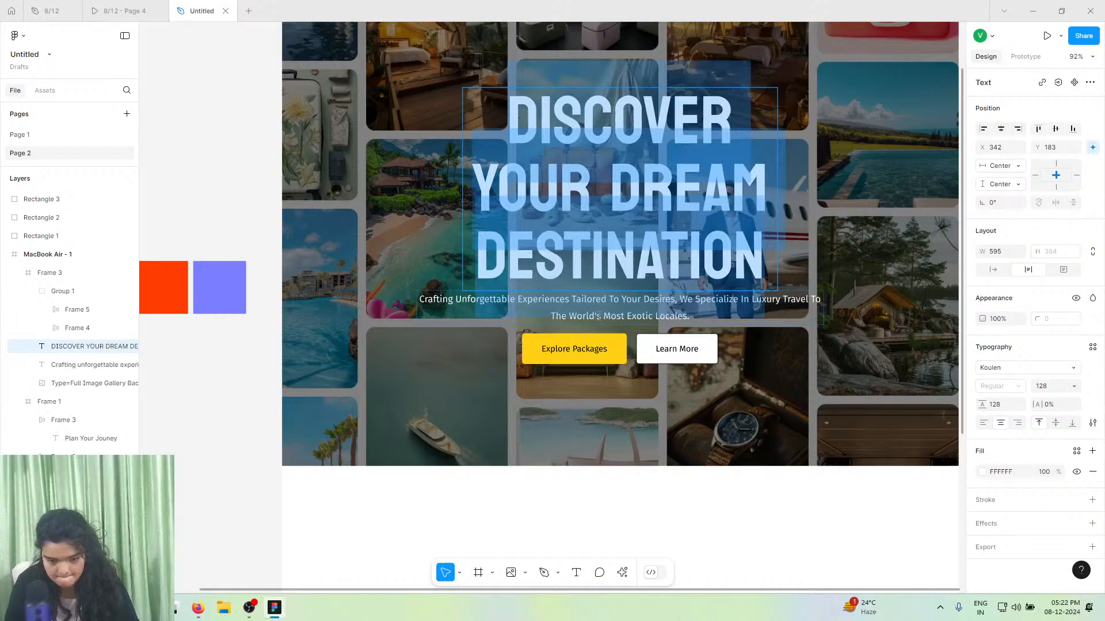
{"action": "left_click", "coordinate": [439, 288]}
- Group the hero heading, description and both buttons, and centre the group vertically in the hero frame
{"action": "left_click_drag", "start_coordinate": [452, 298], "coordinate": [452, 300]}
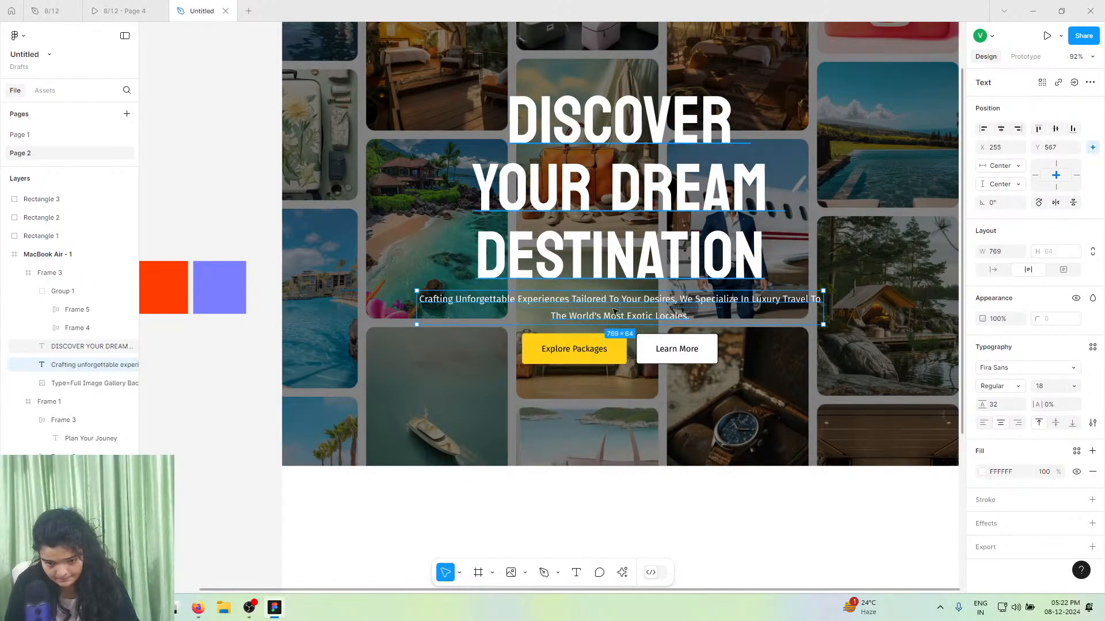
{"action": "left_click", "coordinate": [615, 283], "text": "shift"}
{"action": "left_click", "coordinate": [582, 349], "text": "shift"}
{"action": "key", "text": "ctrl+g"}
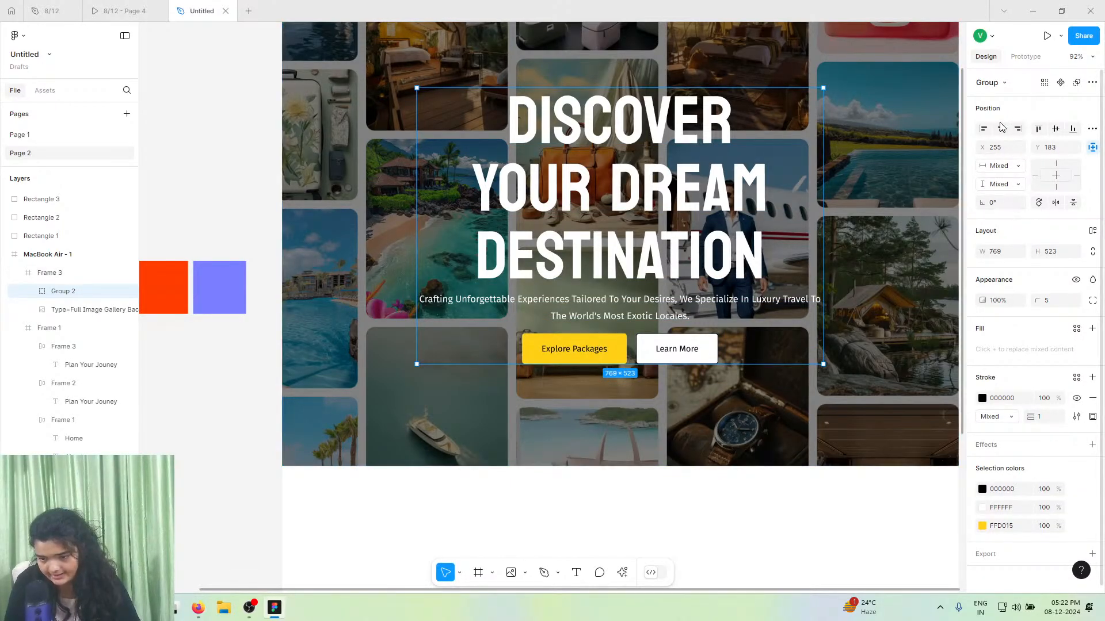
{"action": "left_click", "coordinate": [1050, 130]}
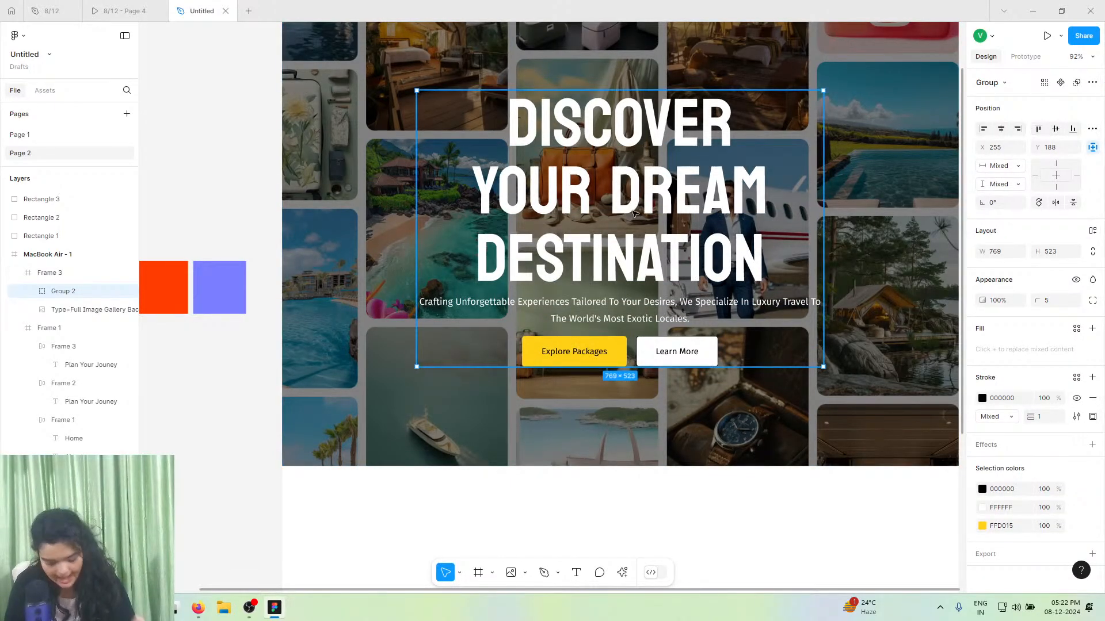
- Examine the section that follows the hero in the 8/12 prototype, then return to the Untitled file
{"action": "scroll", "coordinate": [634, 213], "scroll_direction": "right", "scroll_amount": 2}
{"action": "scroll", "coordinate": [634, 213], "scroll_direction": "down", "scroll_amount": 3}
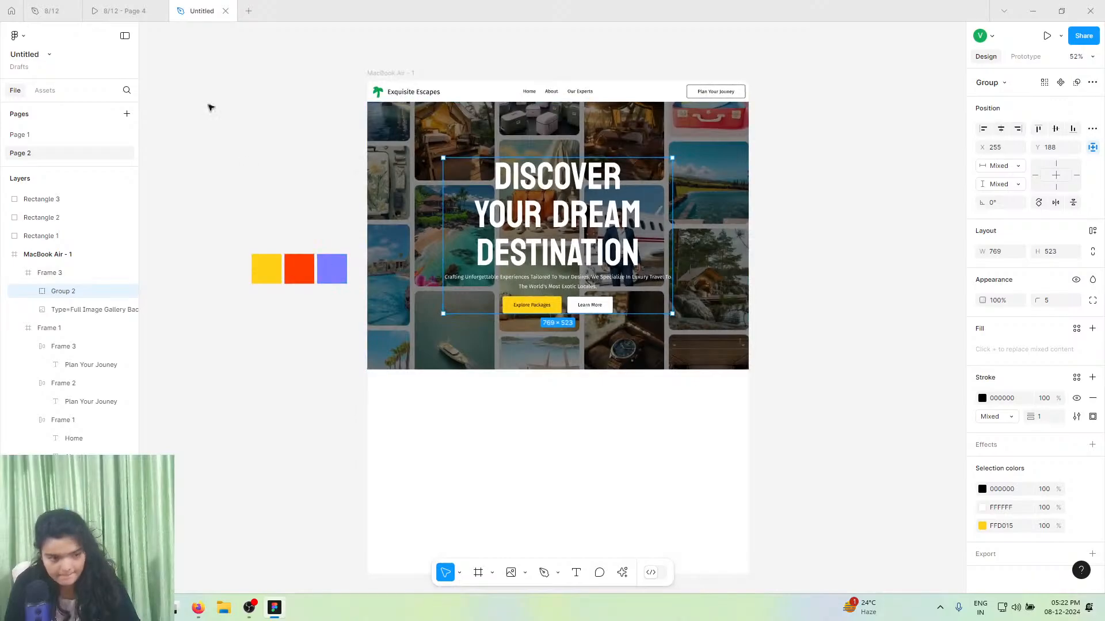
{"action": "left_click", "coordinate": [136, 6]}
{"action": "scroll", "coordinate": [351, 254], "scroll_direction": "down", "scroll_amount": 10}
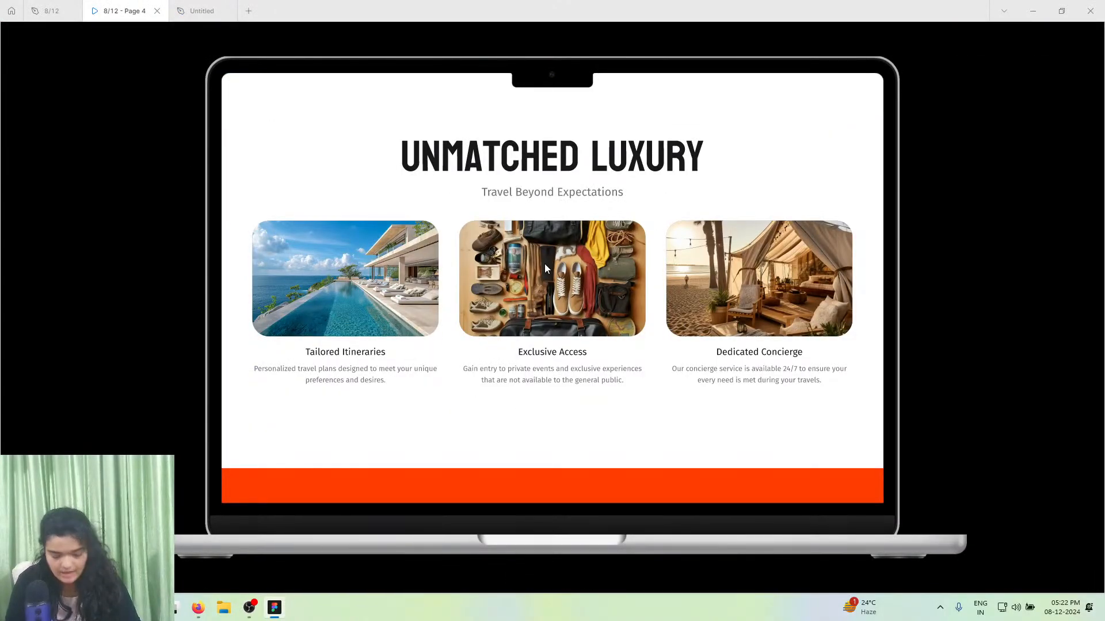
{"action": "left_click", "coordinate": [208, 9]}
- Extend the MacBook Air - 1 frame downward and draw a frame about 1280 × 628 directly below the hero image
{"action": "scroll", "coordinate": [357, 320], "scroll_direction": "down", "scroll_amount": 1}
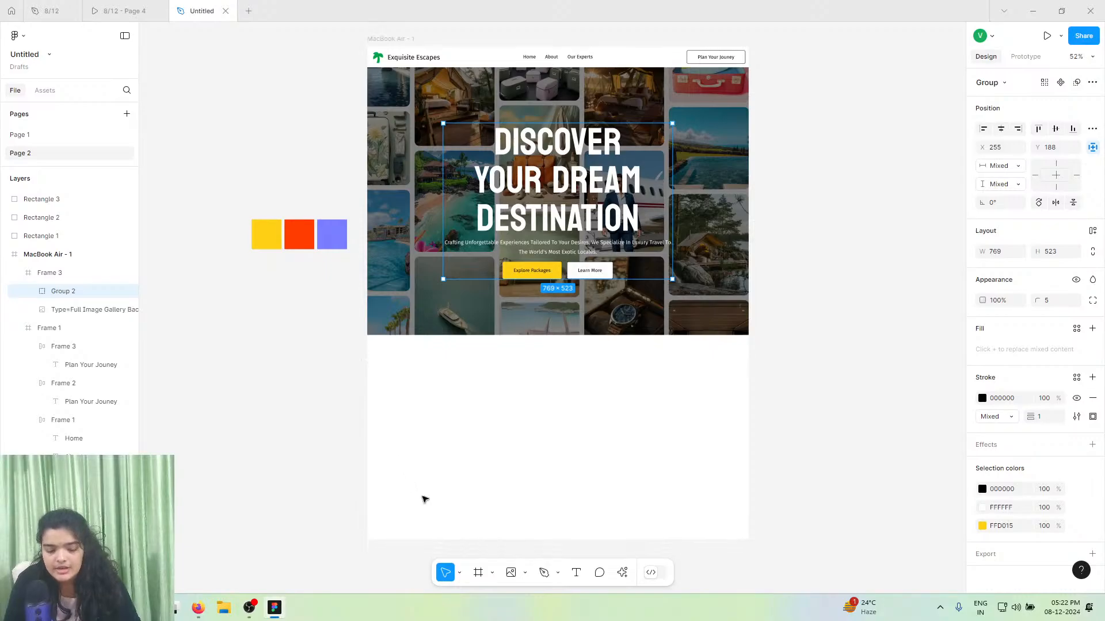
{"action": "left_click", "coordinate": [467, 375]}
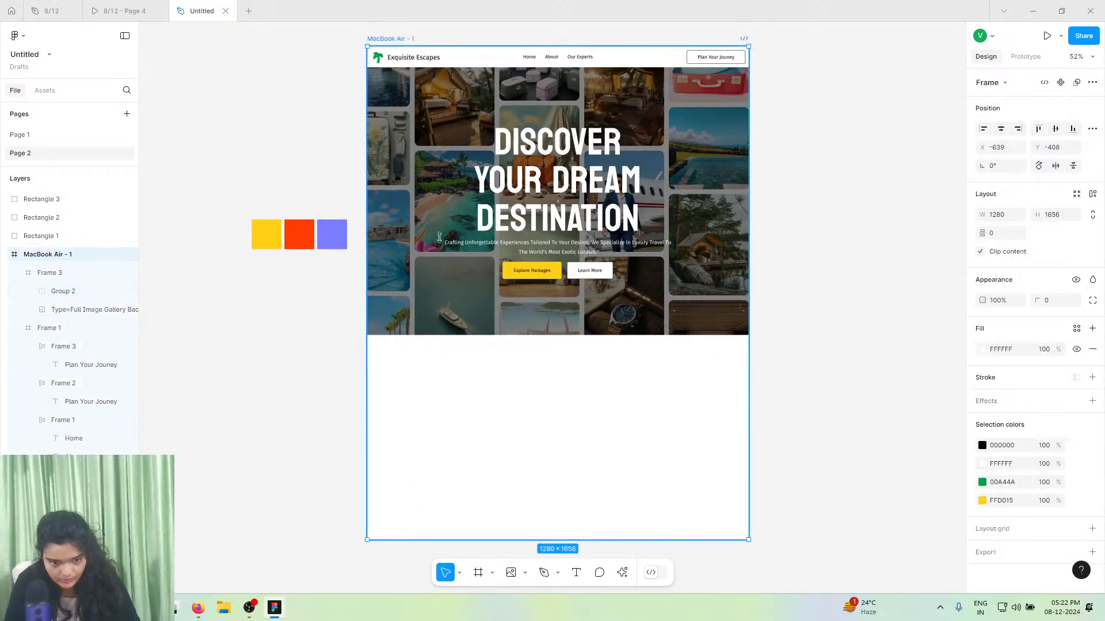
{"action": "scroll", "coordinate": [467, 375], "scroll_direction": "down", "scroll_amount": 5}
{"action": "left_click_drag", "start_coordinate": [472, 350], "coordinate": [586, 617]}
{"action": "scroll", "coordinate": [513, 353], "scroll_direction": "up", "scroll_amount": 5}
{"action": "left_click", "coordinate": [478, 572]}
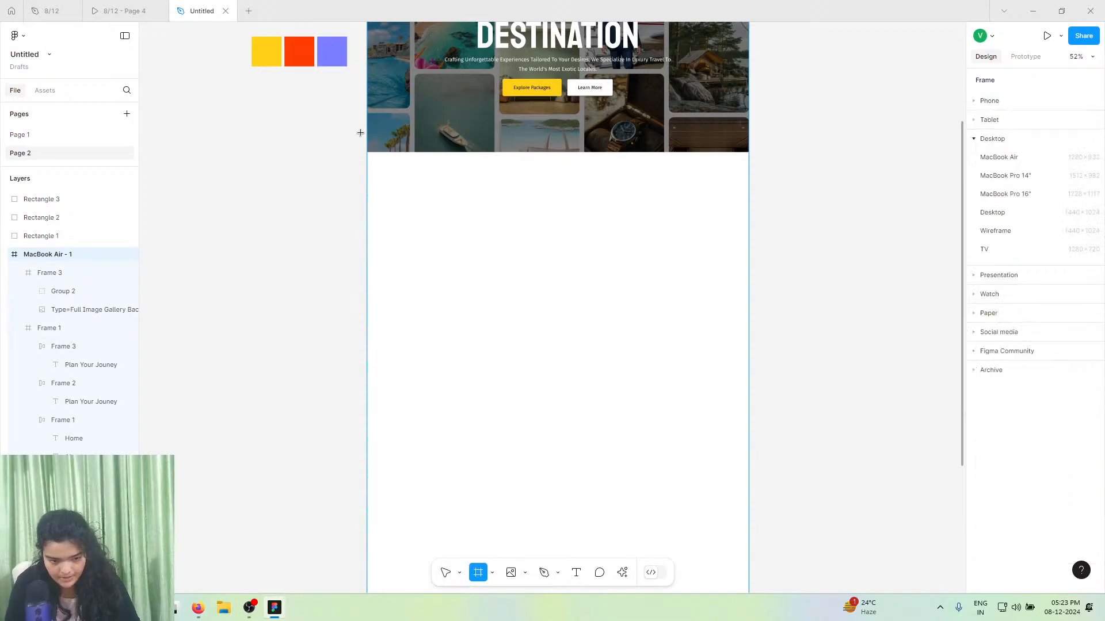
{"action": "left_click_drag", "start_coordinate": [366, 149], "coordinate": [749, 339]}
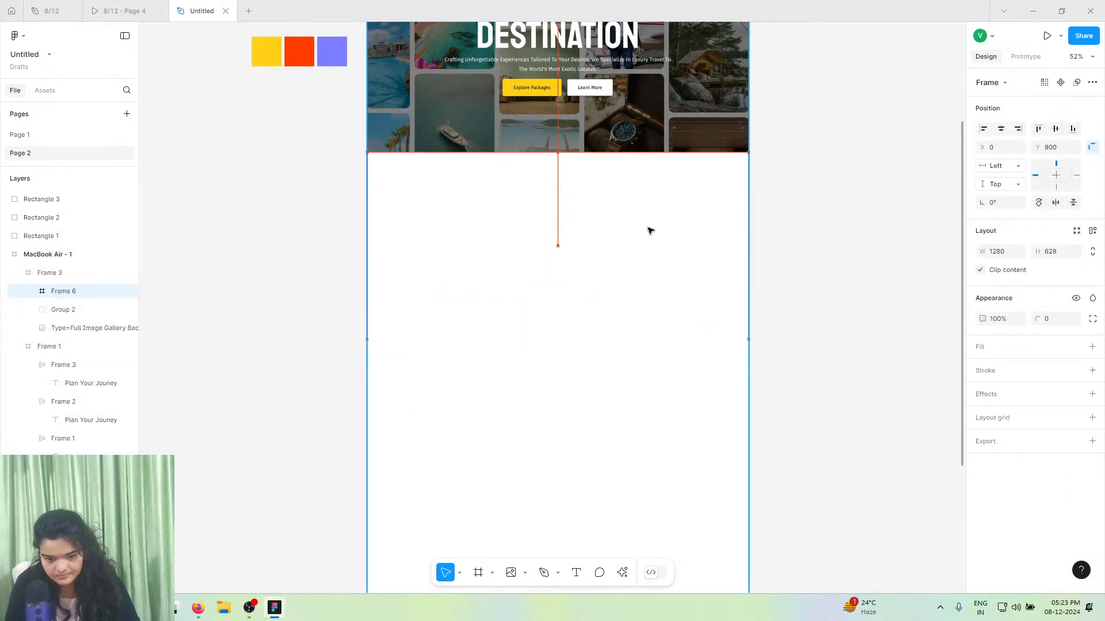
- Study the Unmatched Luxury section in the 8/12 prototype for its heading, subtitle, three-card layout and spacing from the hero
{"action": "left_click", "coordinate": [57, 10]}
{"action": "left_click", "coordinate": [124, 10]}
{"action": "scroll", "coordinate": [536, 279], "scroll_direction": "up", "scroll_amount": 2}
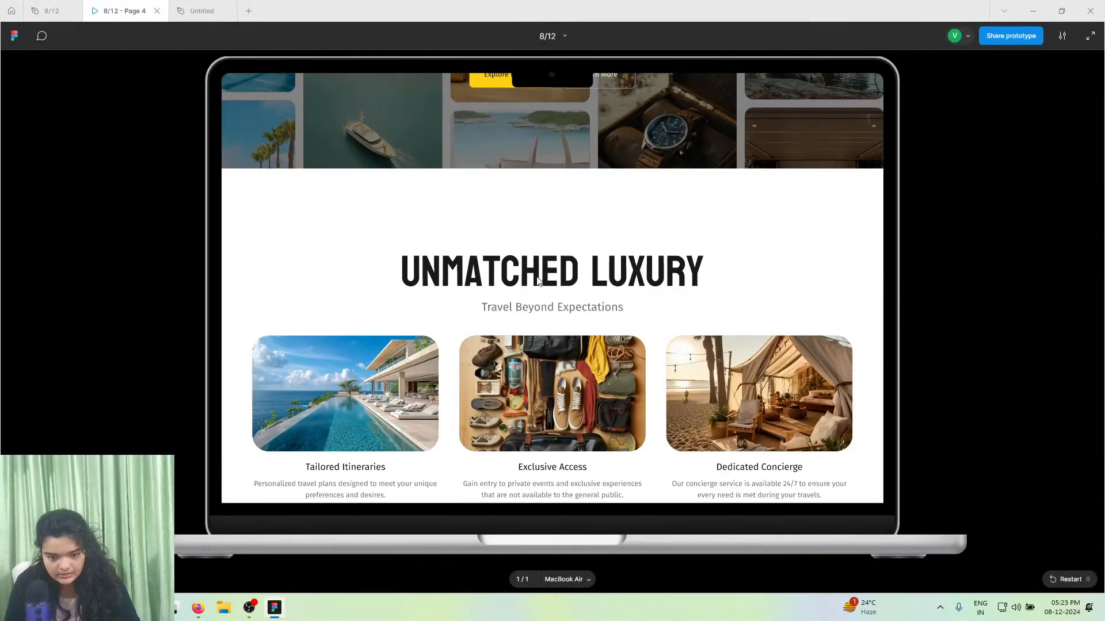
{"action": "scroll", "coordinate": [537, 278], "scroll_direction": "down", "scroll_amount": 2}
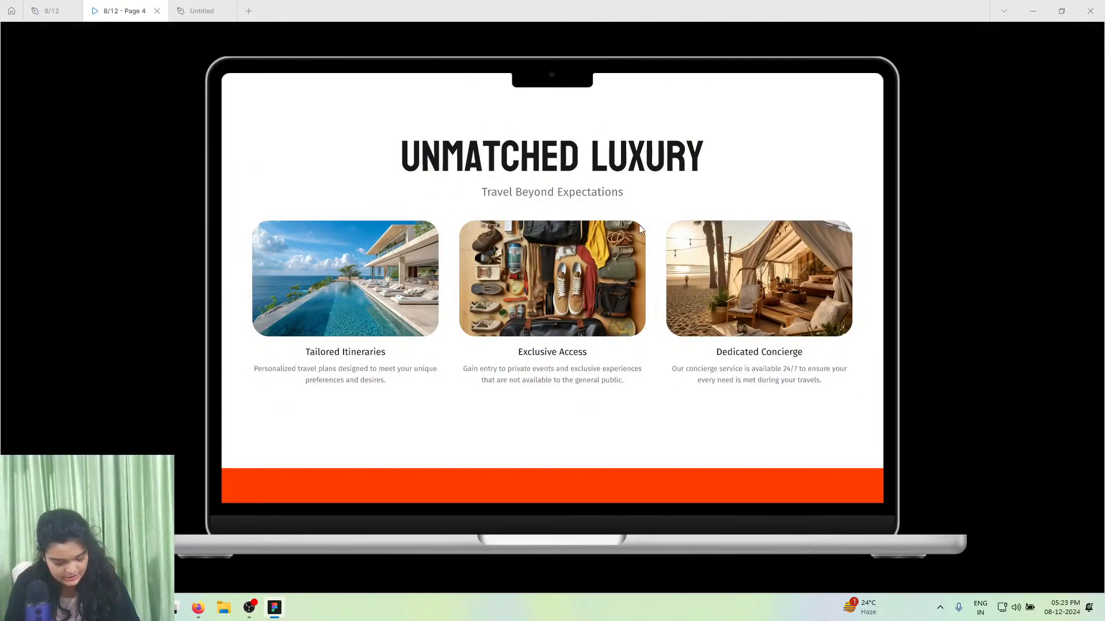
{"action": "scroll", "coordinate": [554, 286], "scroll_direction": "up", "scroll_amount": 5}
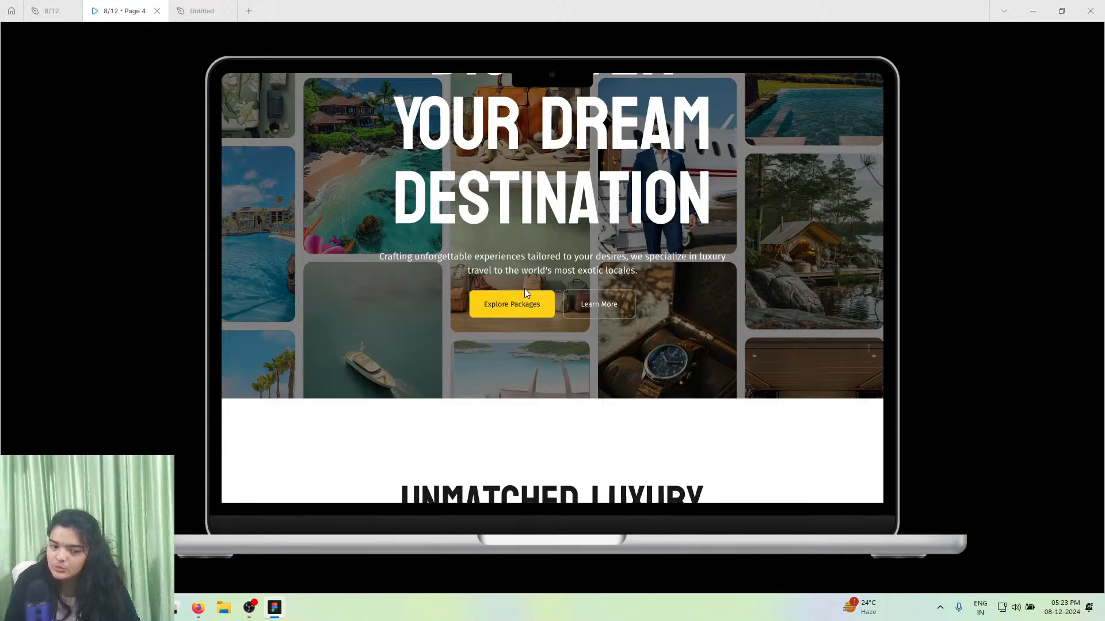
{"action": "scroll", "coordinate": [523, 291], "scroll_direction": "down", "scroll_amount": 3}
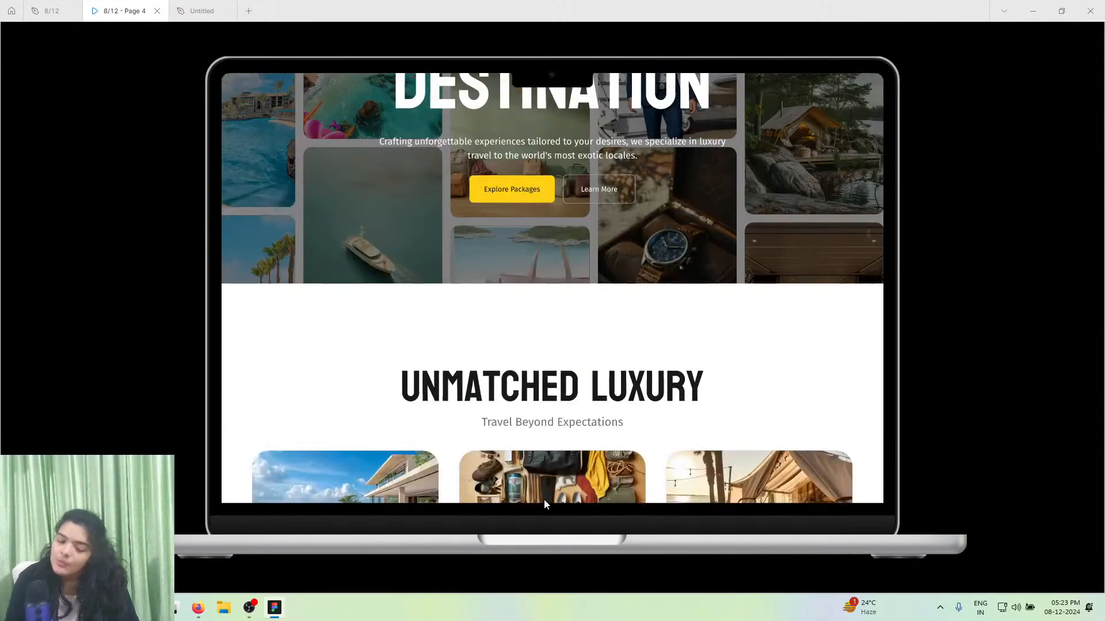
{"action": "scroll", "coordinate": [511, 256], "scroll_direction": "up", "scroll_amount": 3}
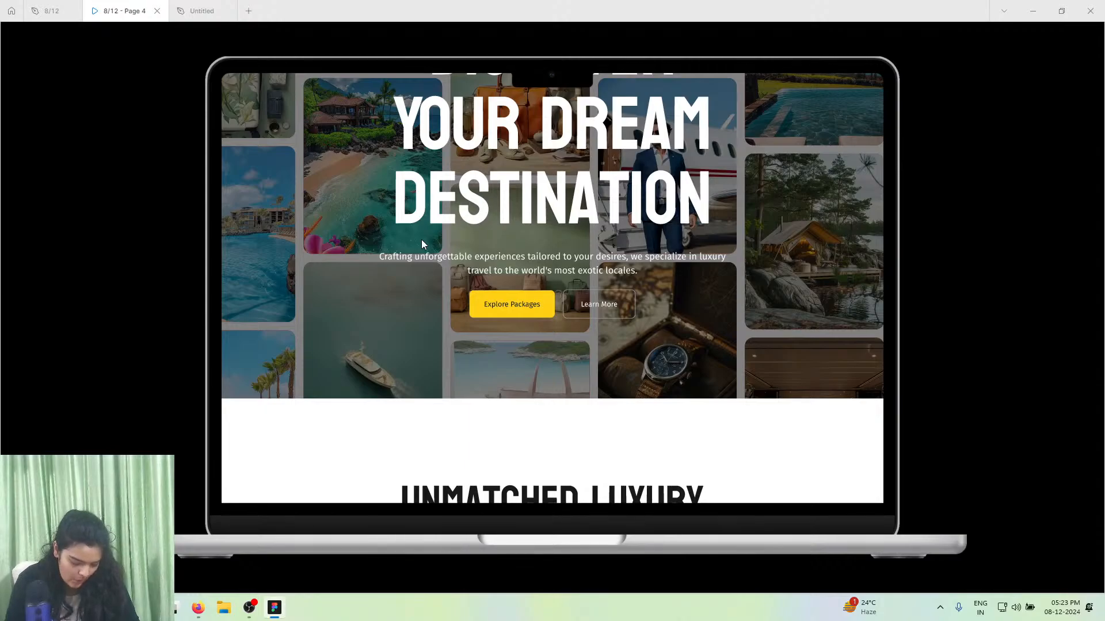
{"action": "scroll", "coordinate": [472, 452], "scroll_direction": "down", "scroll_amount": 4}
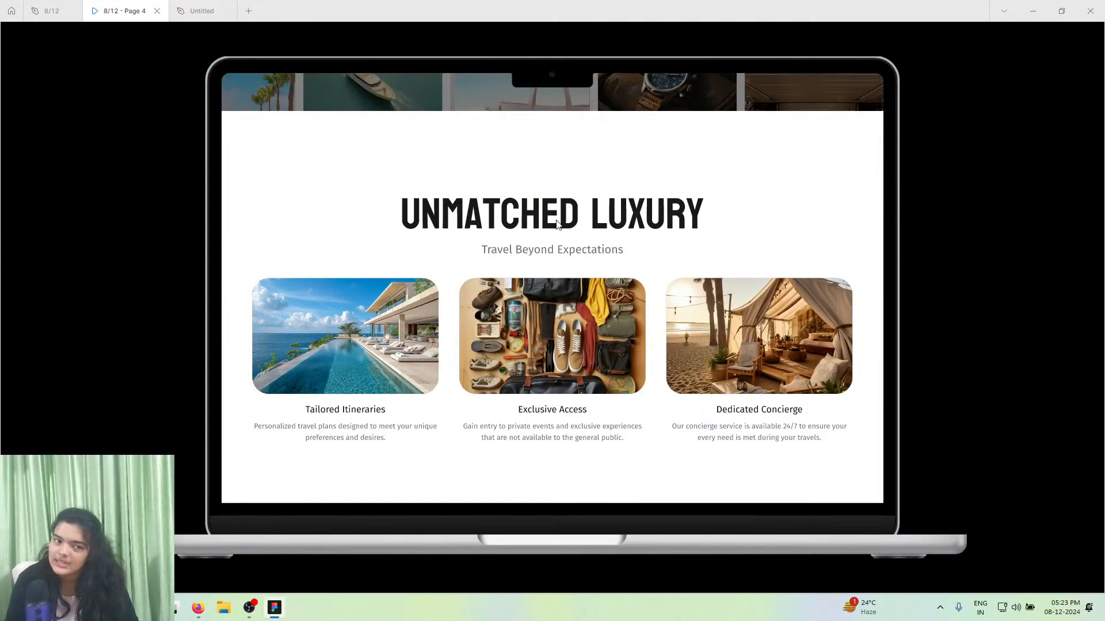
- In the Untitled file, move the new section frame out of the hero frame directly into MacBook Air - 1 and give it a white FFFFFF fill
{"action": "left_click", "coordinate": [202, 11]}
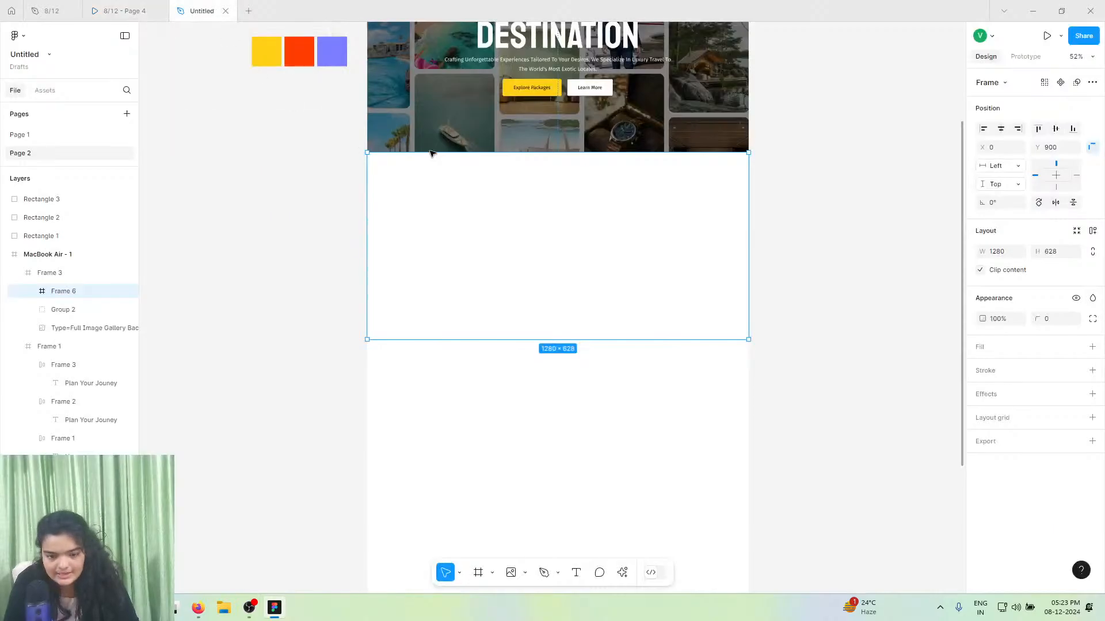
{"action": "left_click", "coordinate": [521, 63]}
{"action": "double_click", "coordinate": [520, 63]}
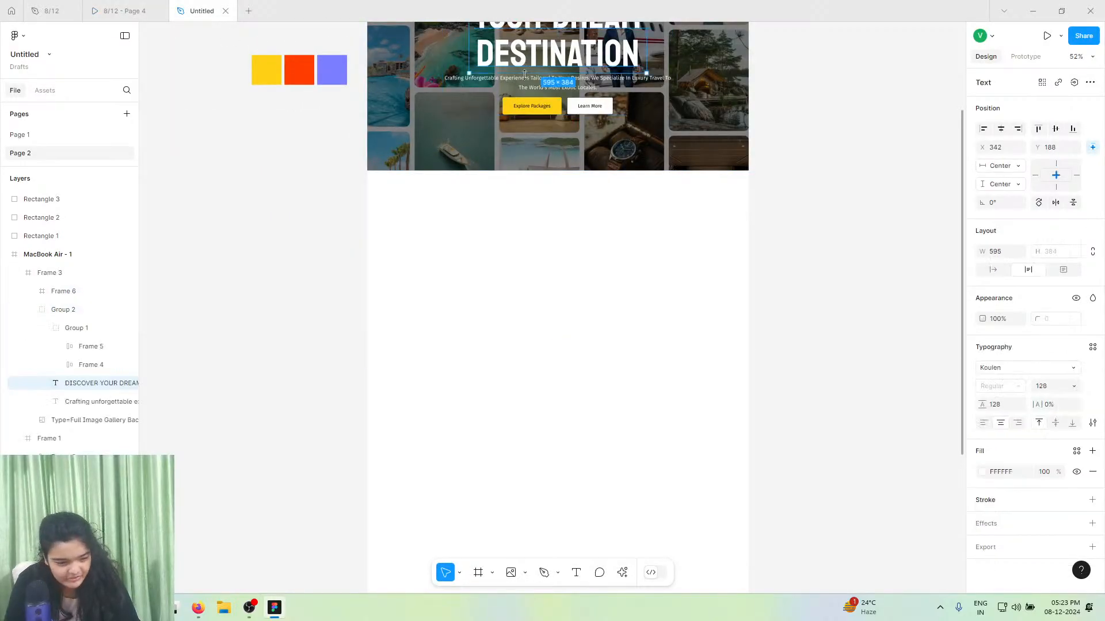
{"action": "left_click_drag", "start_coordinate": [218, 164], "coordinate": [433, 302]}
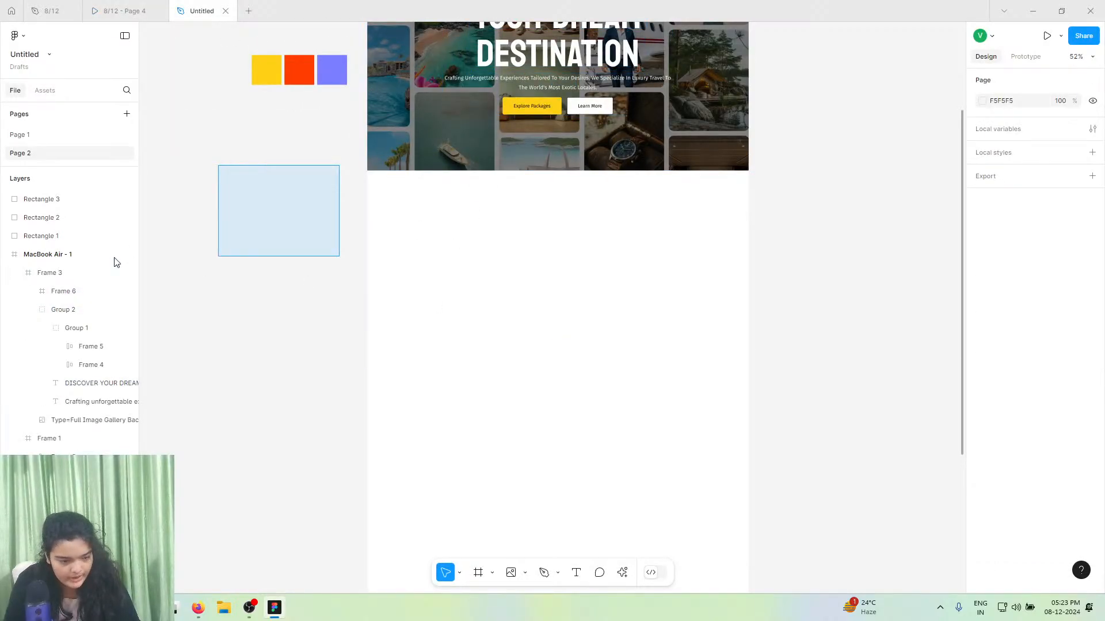
{"action": "left_click", "coordinate": [68, 285]}
{"action": "left_click_drag", "start_coordinate": [60, 299], "coordinate": [60, 268]}
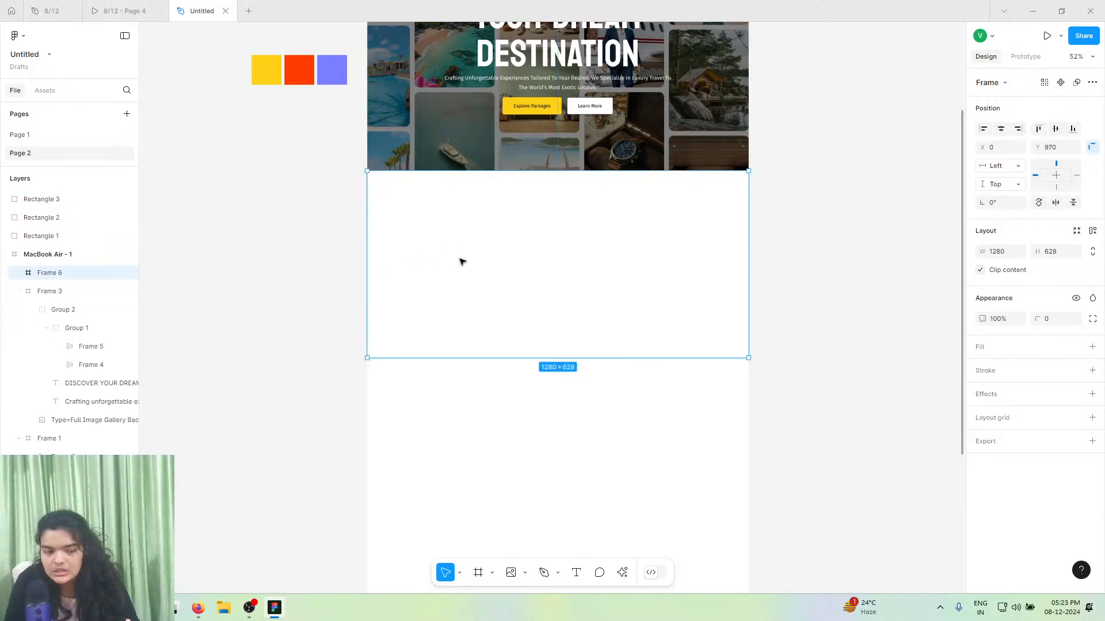
{"action": "left_click", "coordinate": [1092, 347]}
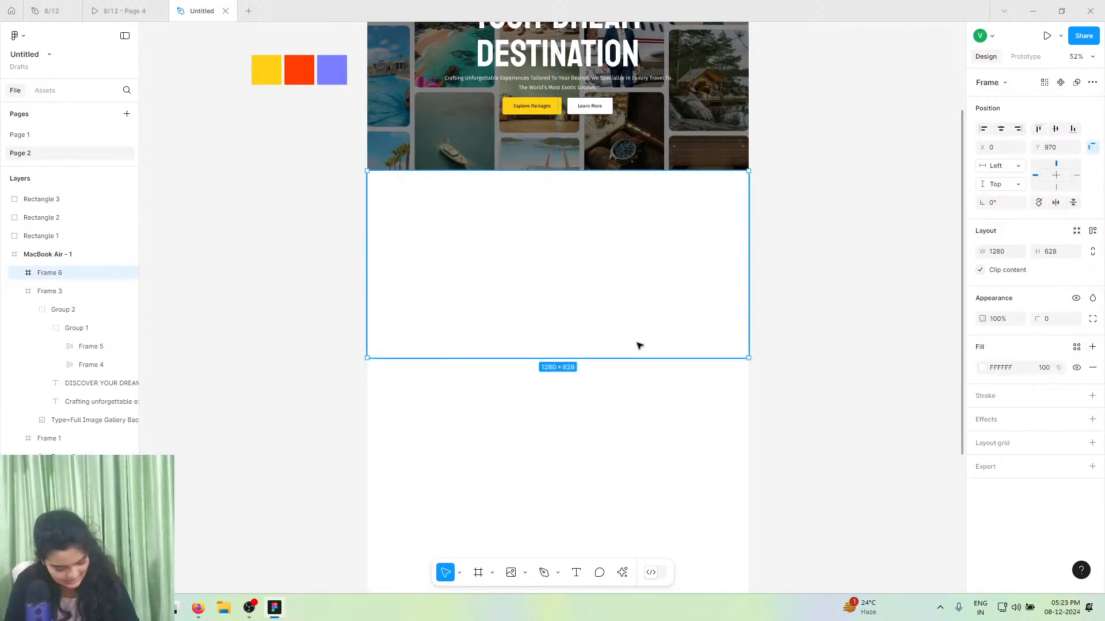
- Duplicate the hero heading and description text together and place the copies inside the new white section frame below the hero
{"action": "scroll", "coordinate": [638, 345], "scroll_direction": "up", "scroll_amount": 3}
{"action": "double_click", "coordinate": [559, 173]}
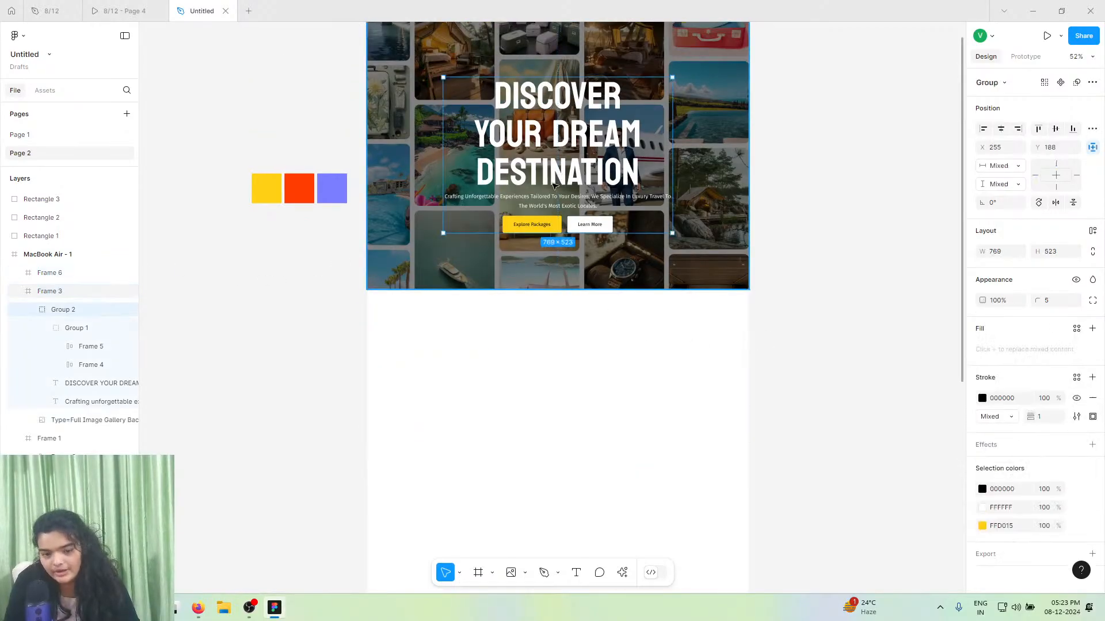
{"action": "double_click", "coordinate": [559, 173]}
{"action": "key", "text": "Escape"}
{"action": "left_click", "coordinate": [548, 206]}
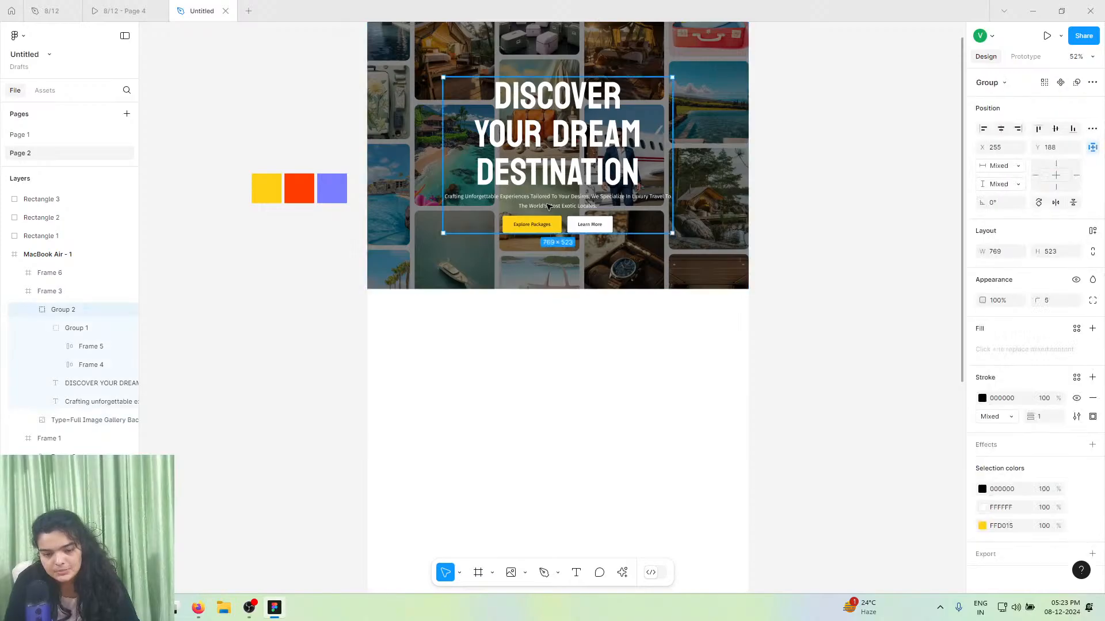
{"action": "double_click", "coordinate": [622, 173]}
{"action": "left_click", "coordinate": [455, 197], "text": "shift"}
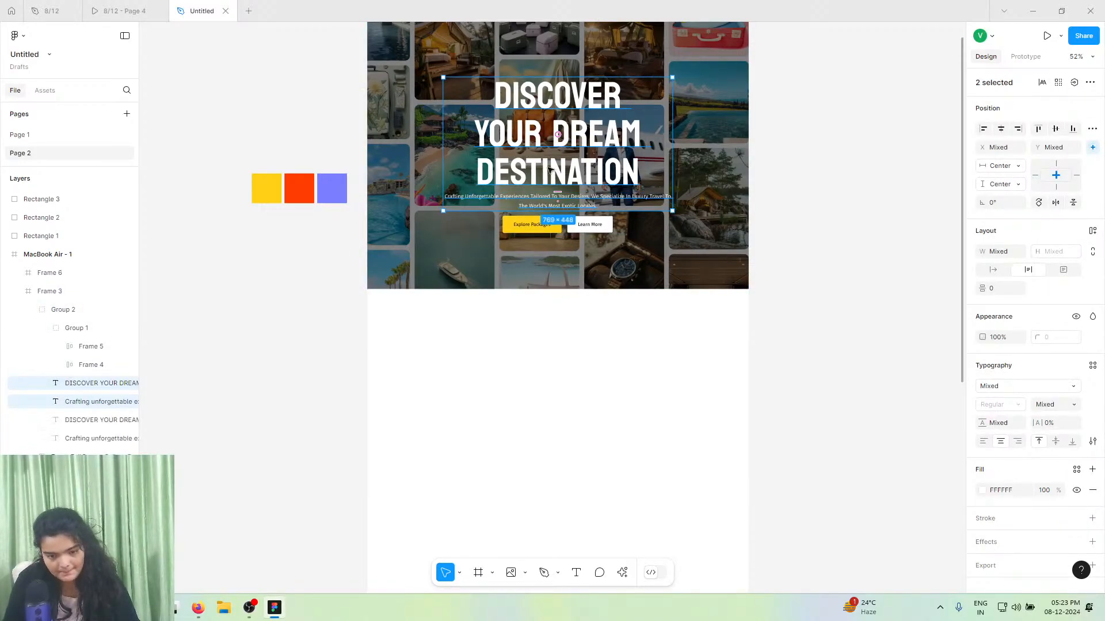
{"action": "left_click_drag", "start_coordinate": [452, 197], "coordinate": [577, 388]}
- Set the fill of the copied heading and description to 101010 at 100% opacity
{"action": "left_click", "coordinate": [982, 491]}
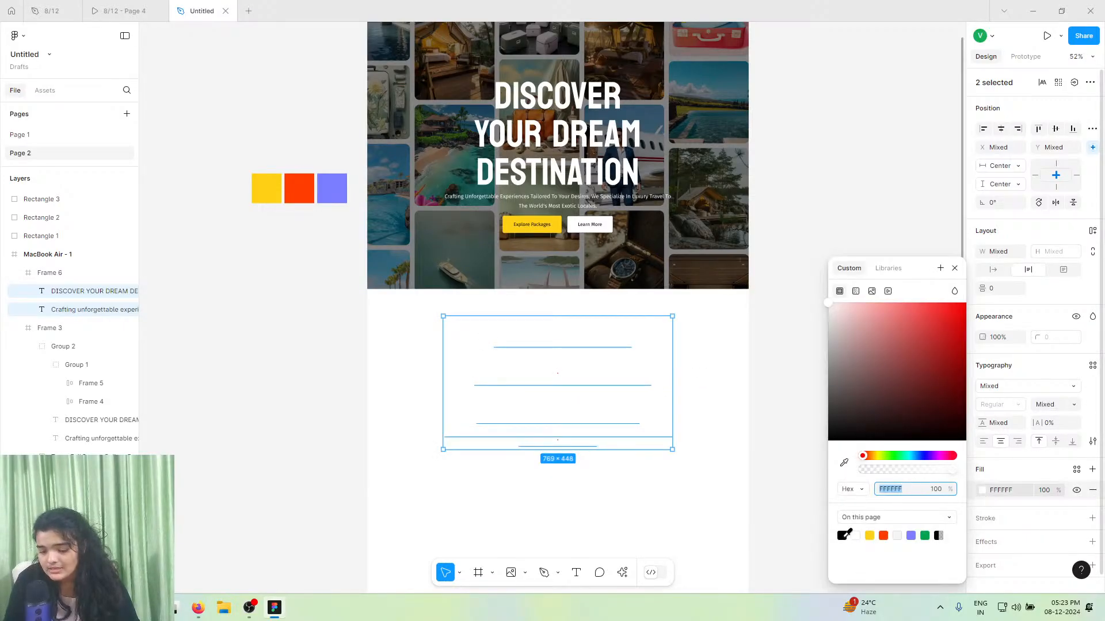
{"action": "left_click", "coordinate": [842, 535]}
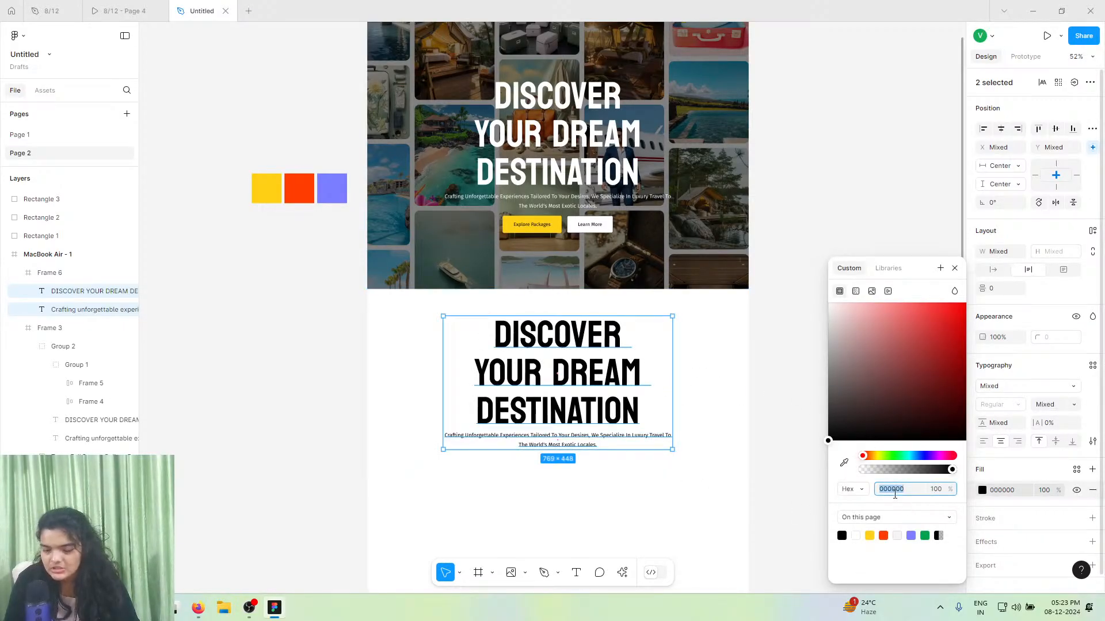
{"action": "type", "text": "10"}
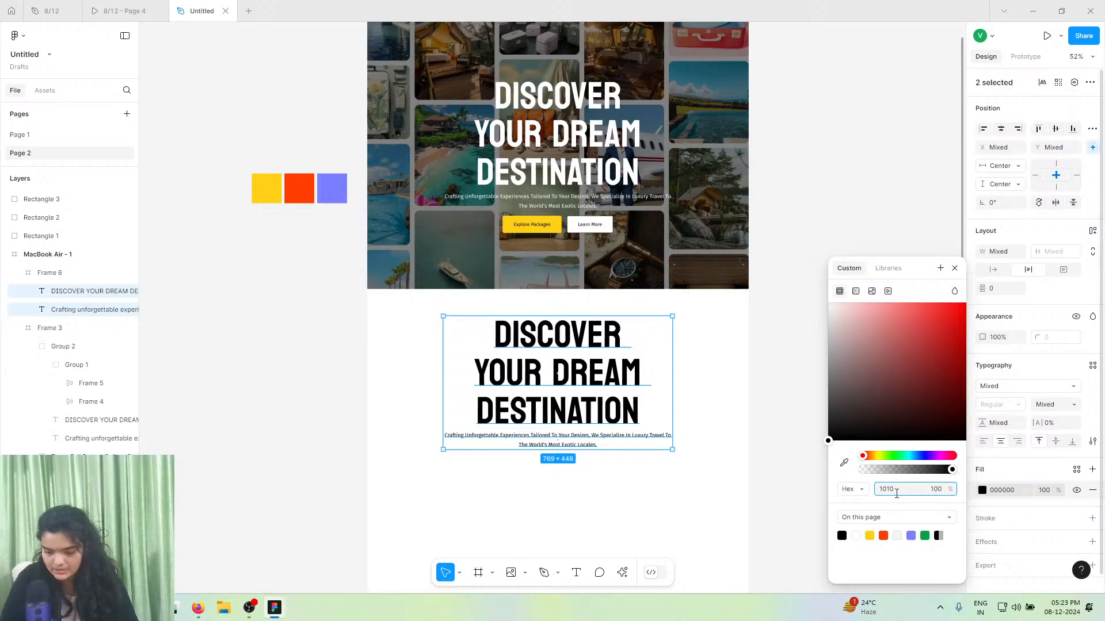
{"action": "type", "text": "10"}
{"action": "key", "text": "Return"}
{"action": "left_click", "coordinate": [896, 494]}
{"action": "type", "text": "101"}
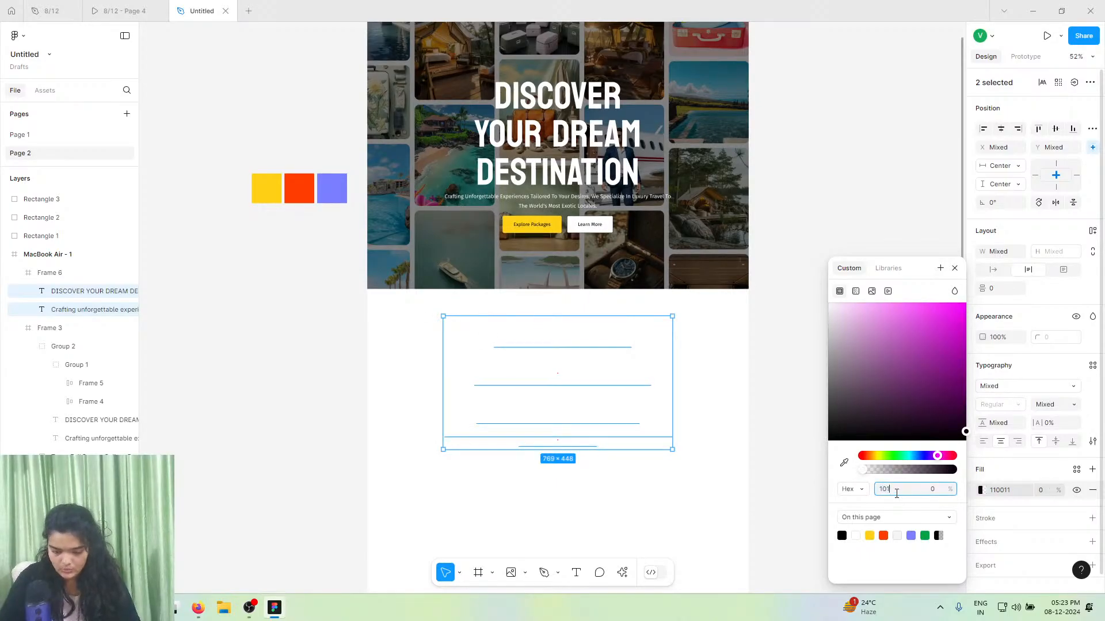
{"action": "type", "text": "010"}
{"action": "key", "text": "Return"}
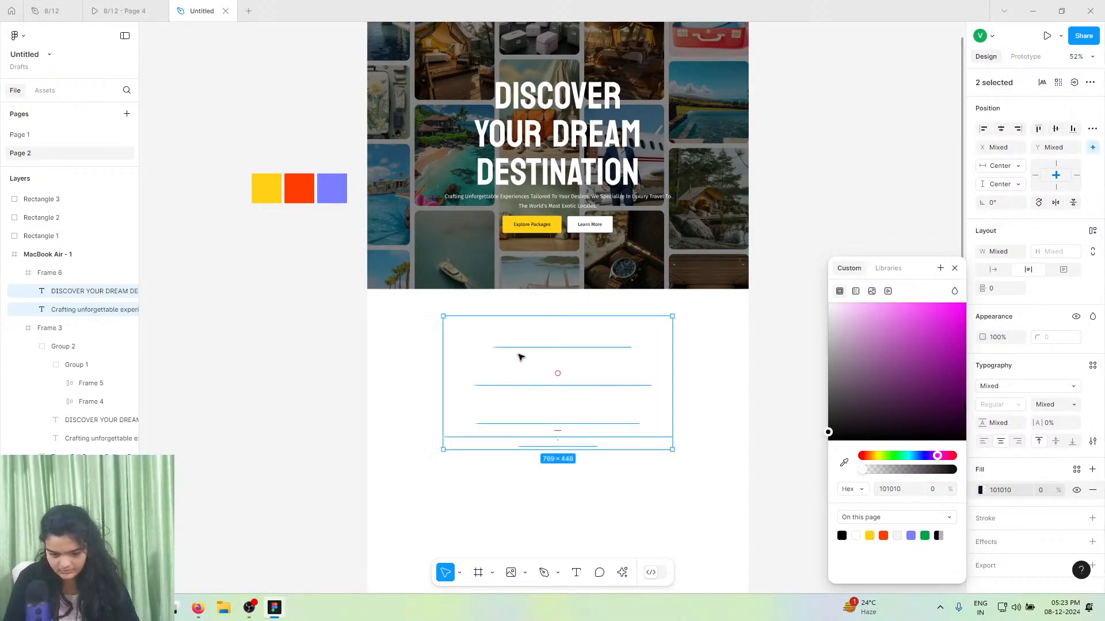
{"action": "left_click_drag", "start_coordinate": [902, 470], "coordinate": [956, 470]}
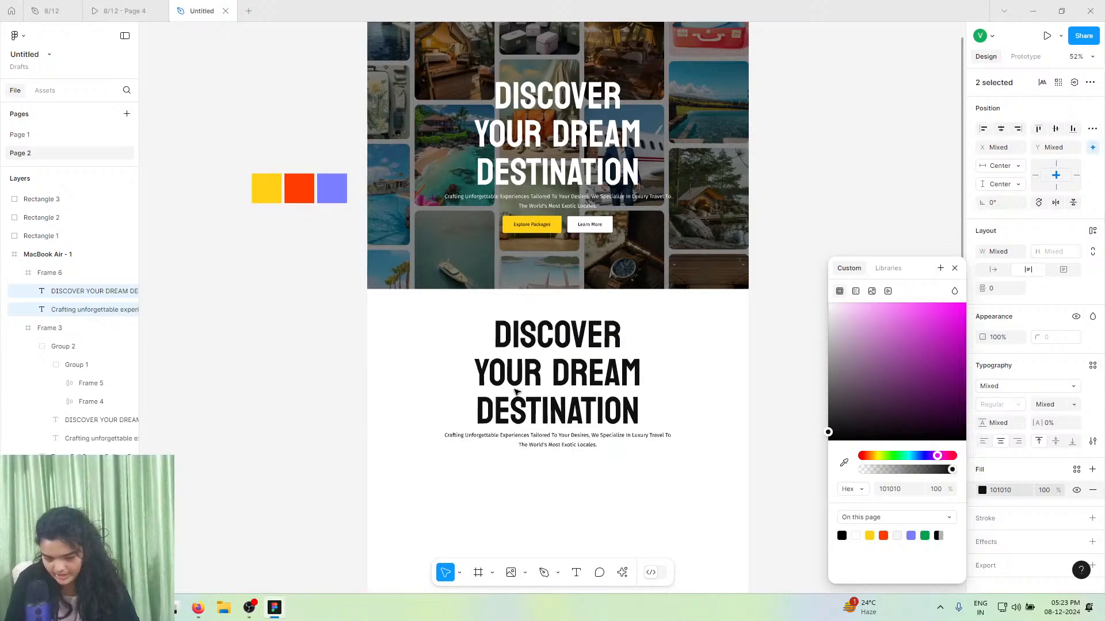
{"action": "double_click", "coordinate": [505, 392]}
{"action": "key", "text": "Escape"}
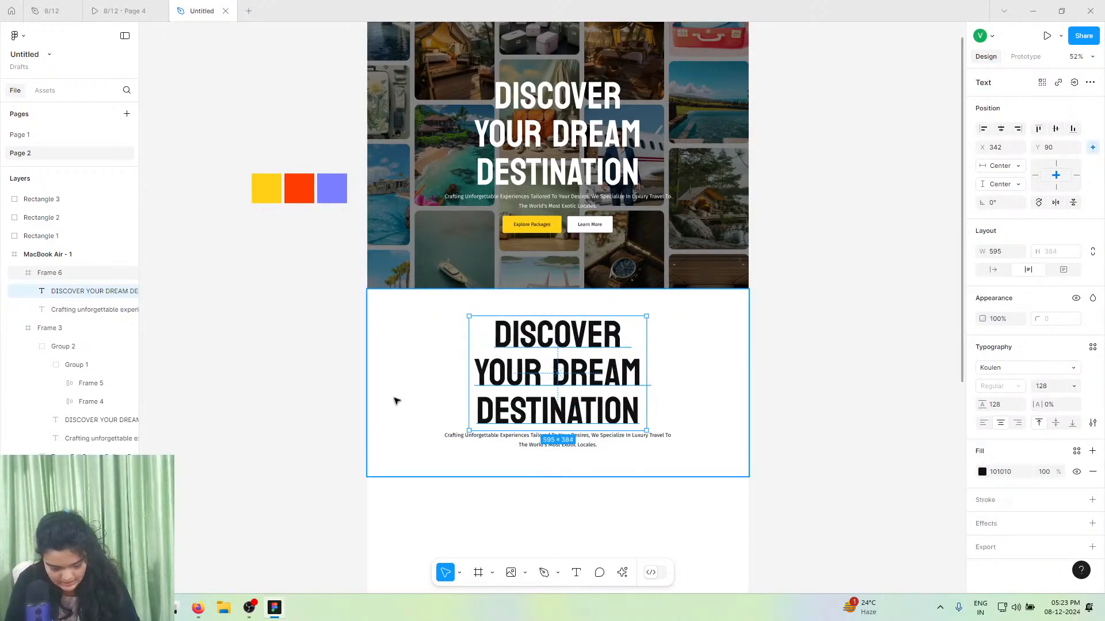
{"action": "scroll", "coordinate": [515, 382], "scroll_direction": "up", "scroll_amount": 4}
{"action": "scroll", "coordinate": [516, 381], "scroll_direction": "down", "scroll_amount": 3}
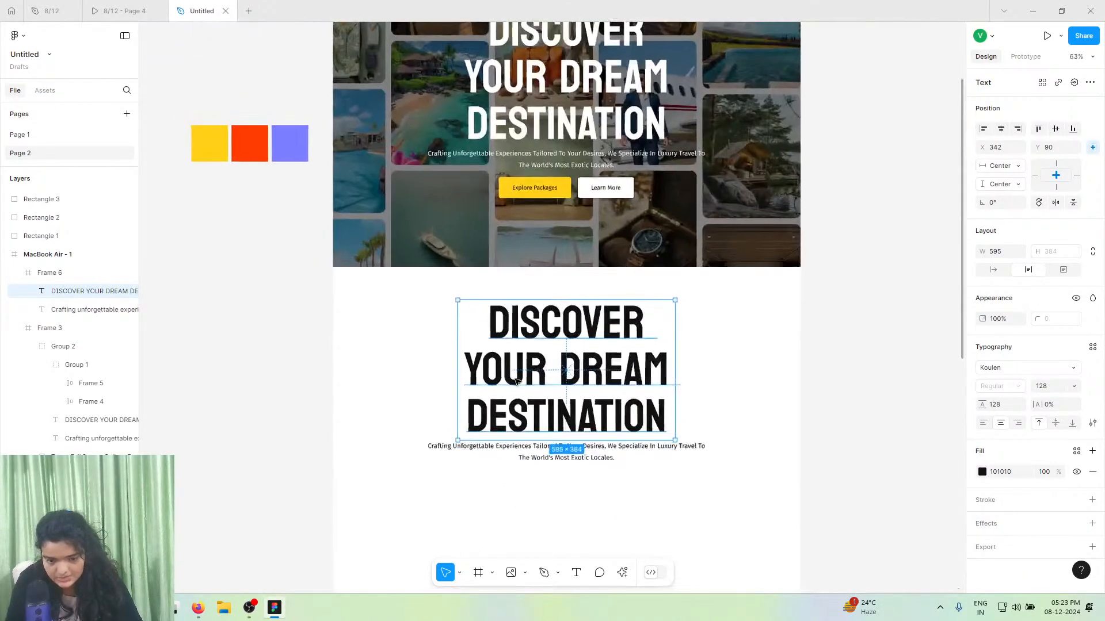
{"action": "scroll", "coordinate": [516, 382], "scroll_direction": "up", "scroll_amount": 5}
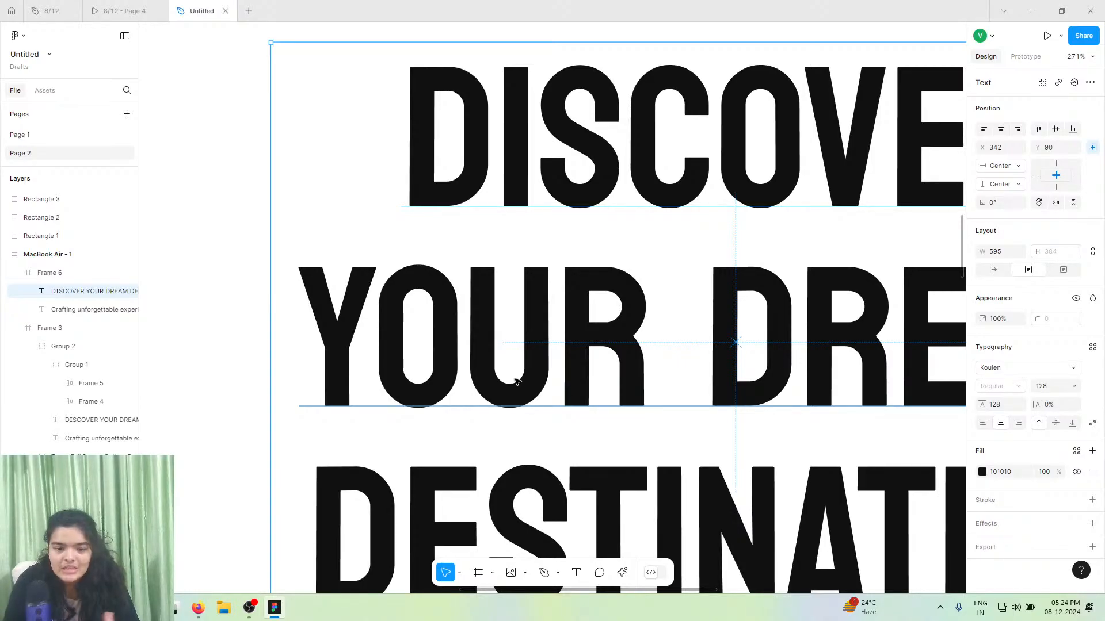
{"action": "double_click", "coordinate": [515, 379]}
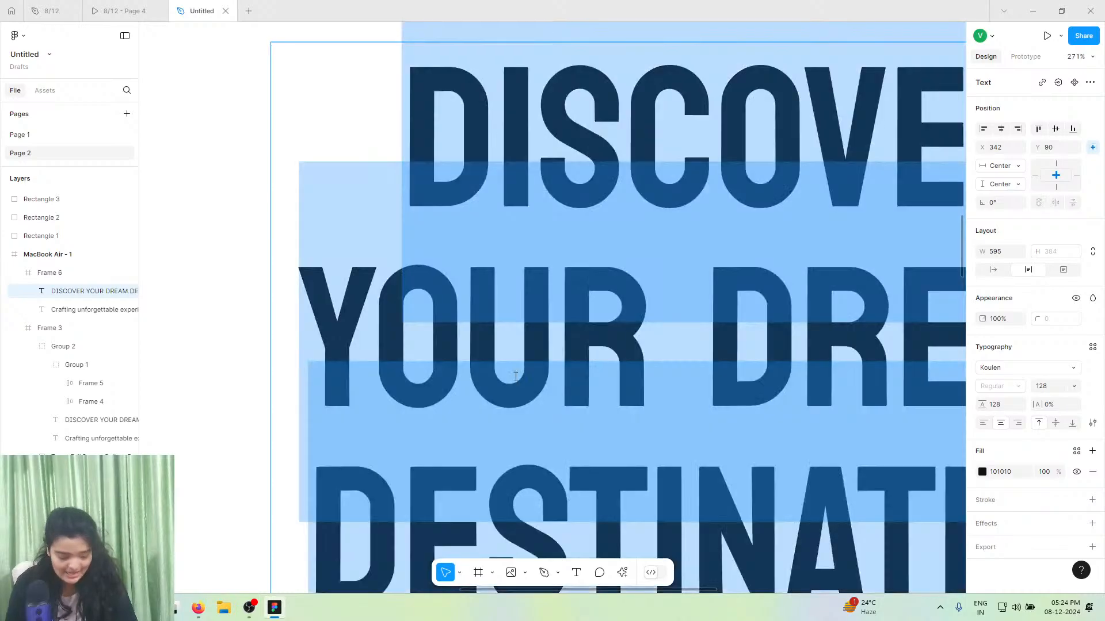
{"action": "left_click", "coordinate": [460, 341]}
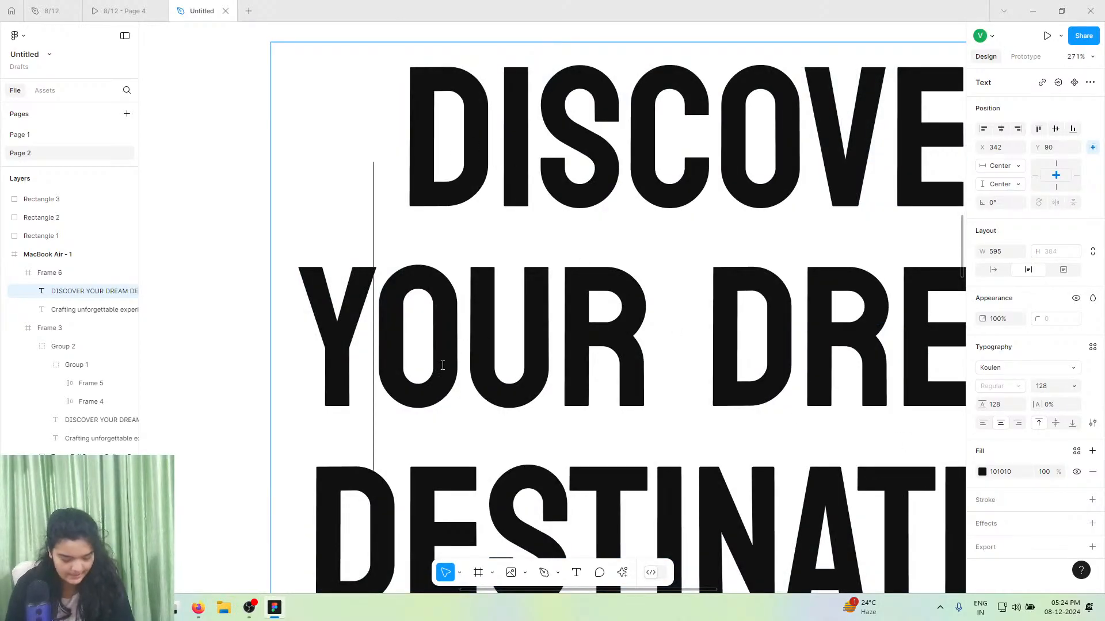
{"action": "scroll", "coordinate": [441, 366], "scroll_direction": "down", "scroll_amount": 5}
{"action": "left_click", "coordinate": [371, 427]}
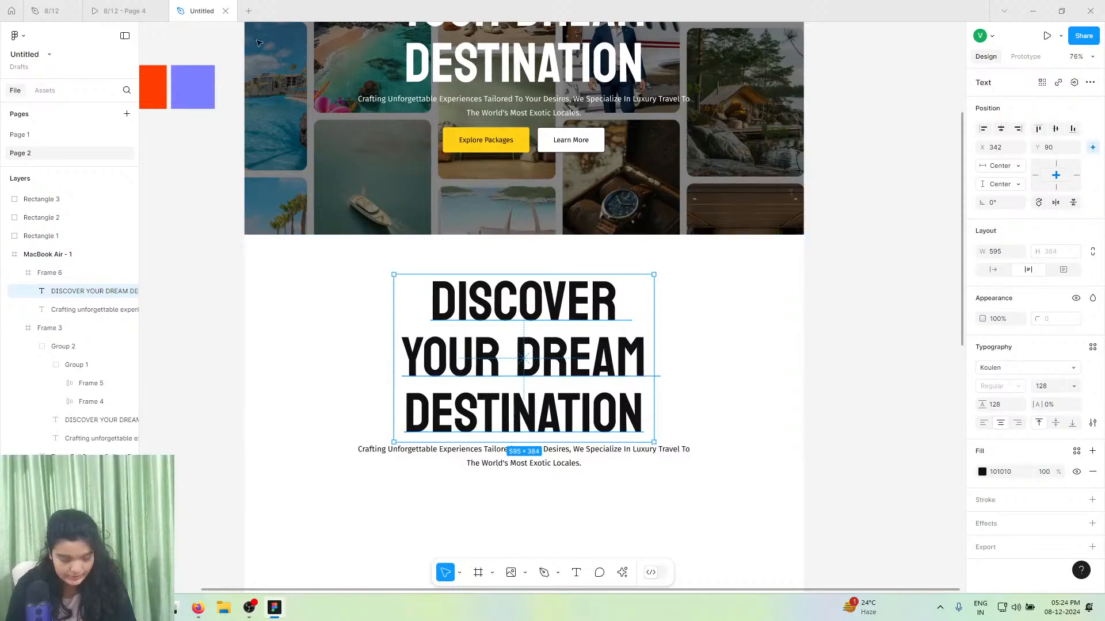
- Replace the copied heading's text with "unmatched luxury"
{"action": "left_click", "coordinate": [142, 5]}
{"action": "left_click", "coordinate": [202, 10]}
{"action": "double_click", "coordinate": [471, 362]}
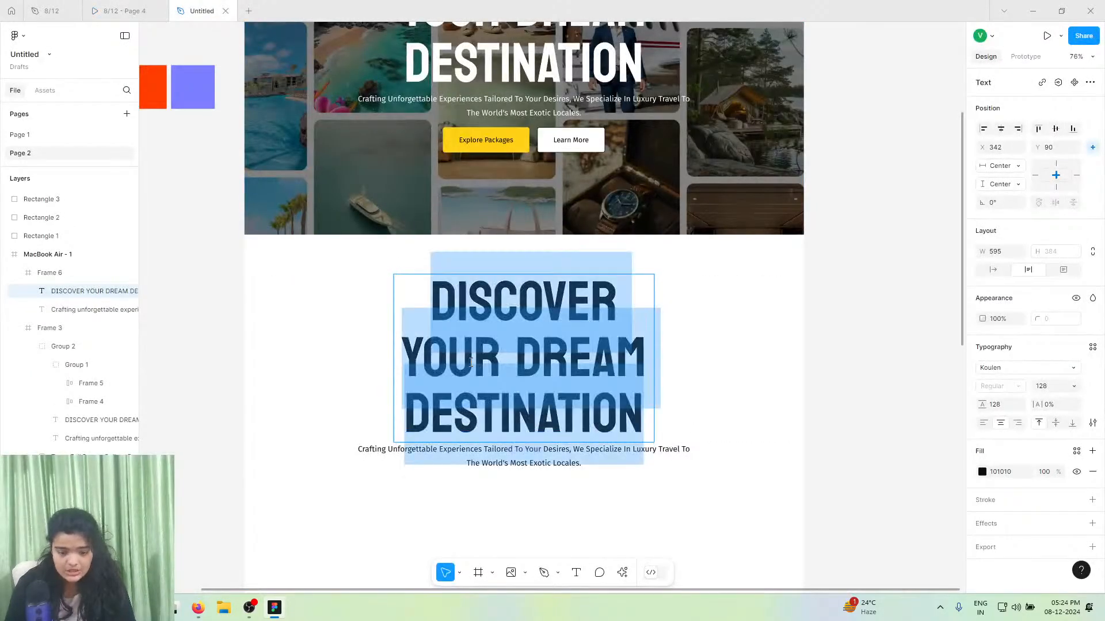
{"action": "type", "text": "unmat"}
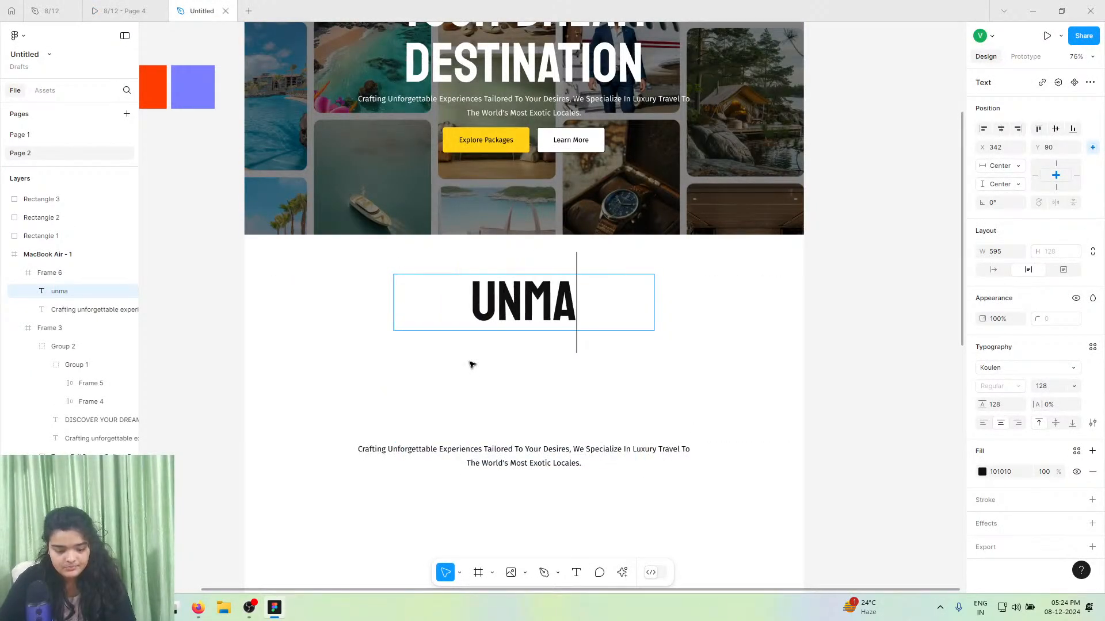
{"action": "type", "text": "h"}
{"action": "key", "text": "BackSpace"}
{"action": "type", "text": "ched"}
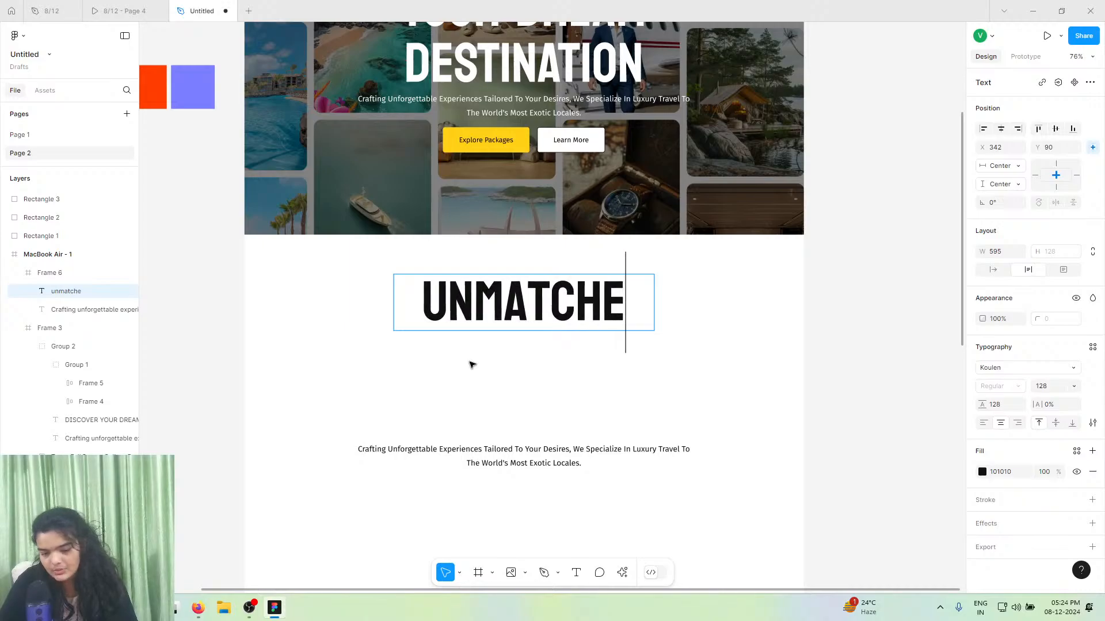
{"action": "type", "text": " luxu"}
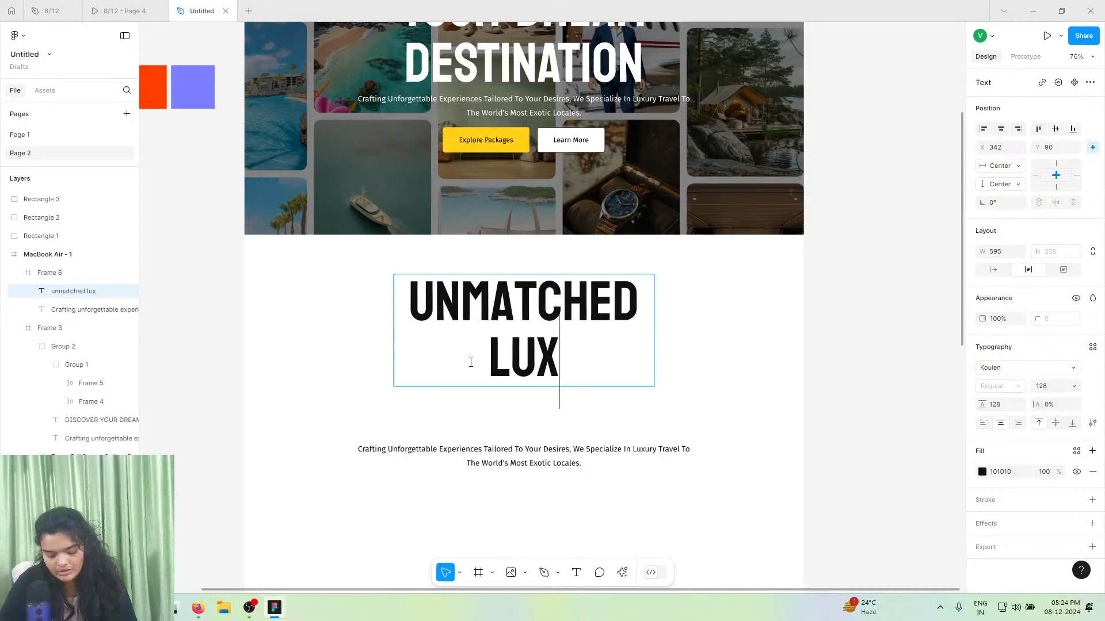
{"action": "type", "text": "ry"}
{"action": "key", "text": "Escape"}
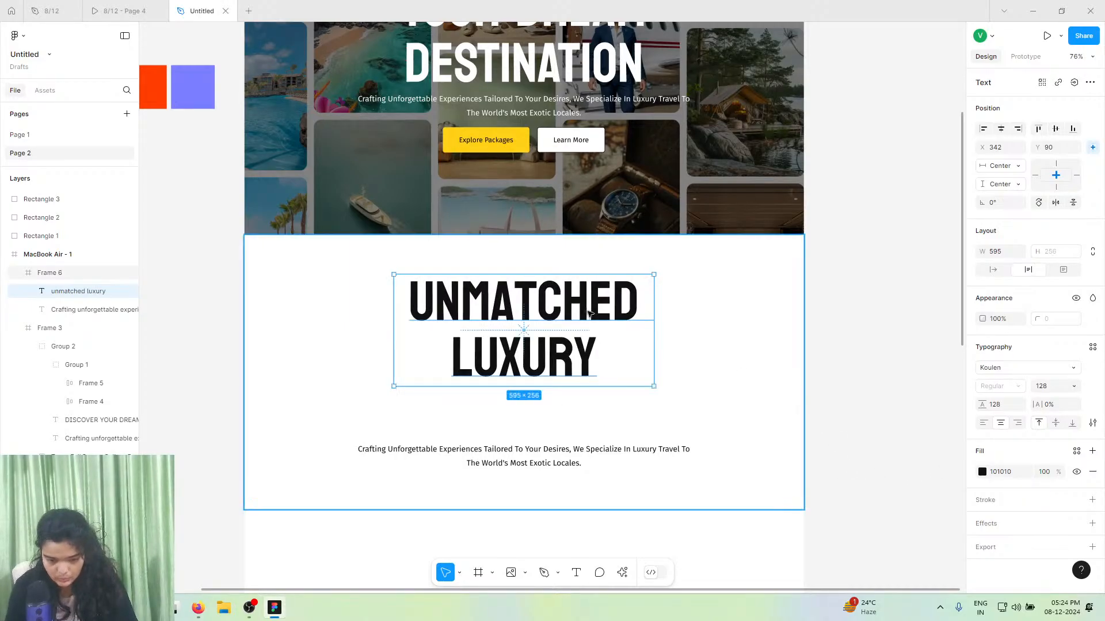
- Set the Unmatched Luxury heading's font size to 100 and its line height to 100
{"action": "scroll", "coordinate": [532, 252], "scroll_direction": "up", "scroll_amount": 1}
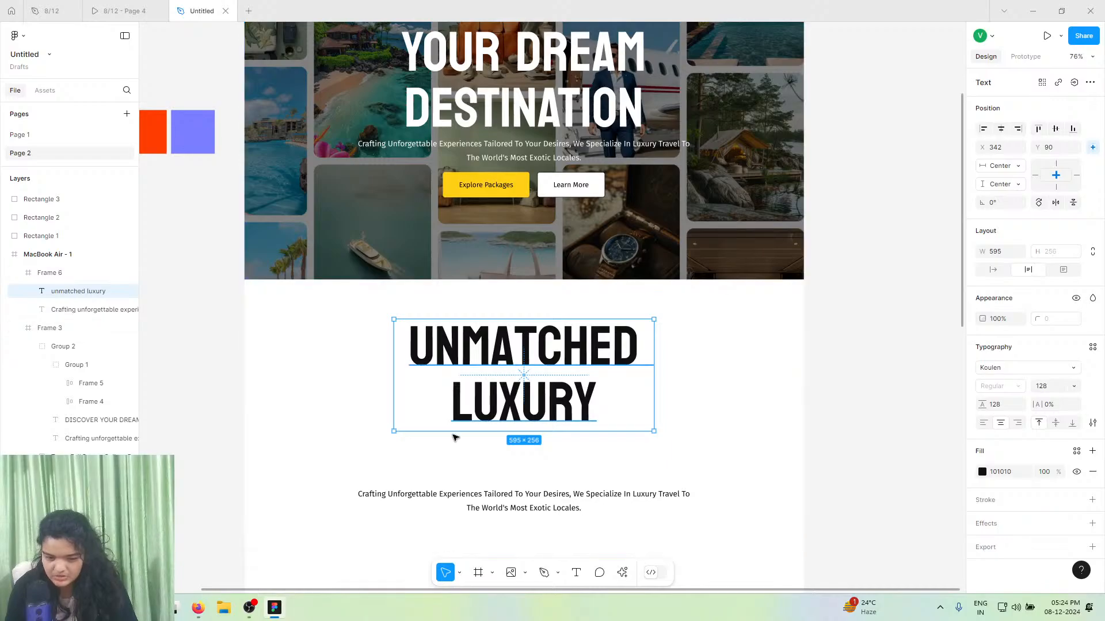
{"action": "scroll", "coordinate": [454, 425], "scroll_direction": "up", "scroll_amount": 1}
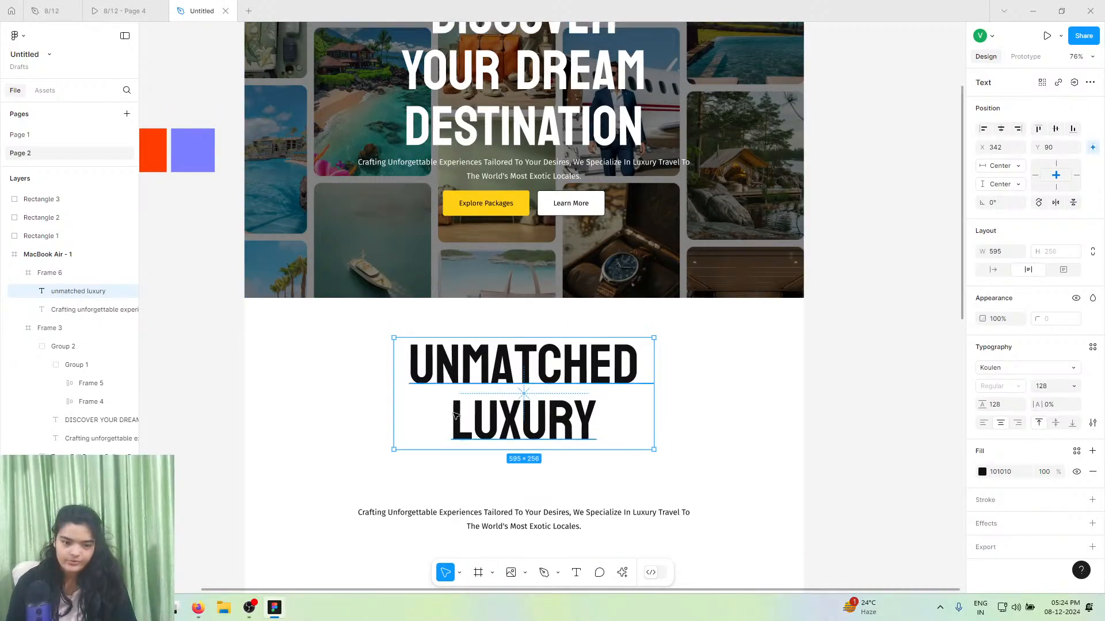
{"action": "scroll", "coordinate": [455, 418], "scroll_direction": "up", "scroll_amount": 2}
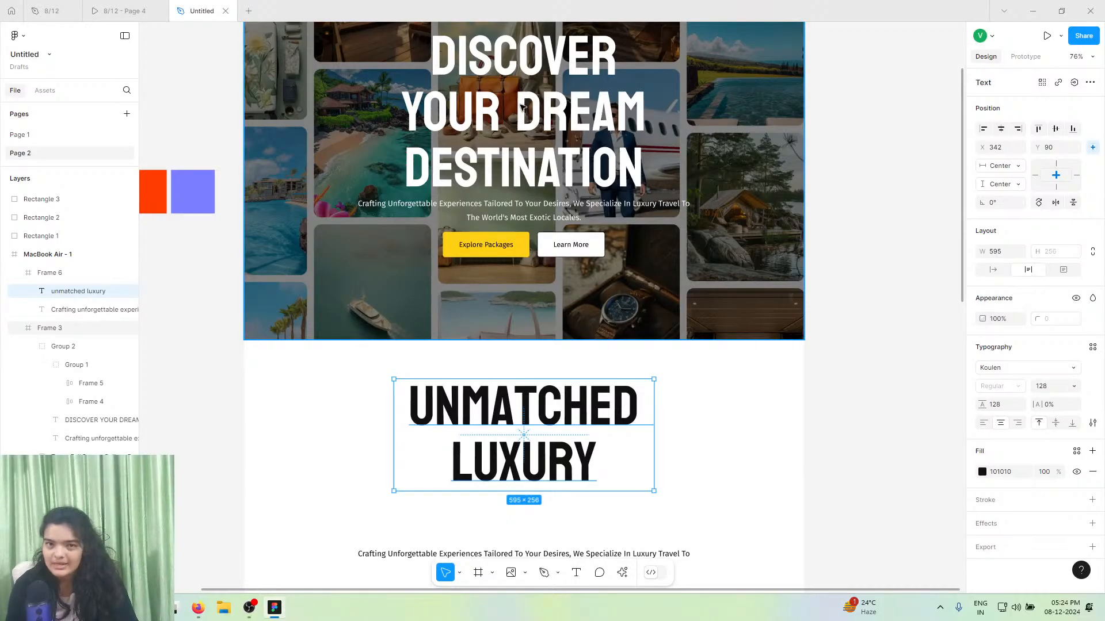
{"action": "scroll", "coordinate": [470, 238], "scroll_direction": "up", "scroll_amount": 5}
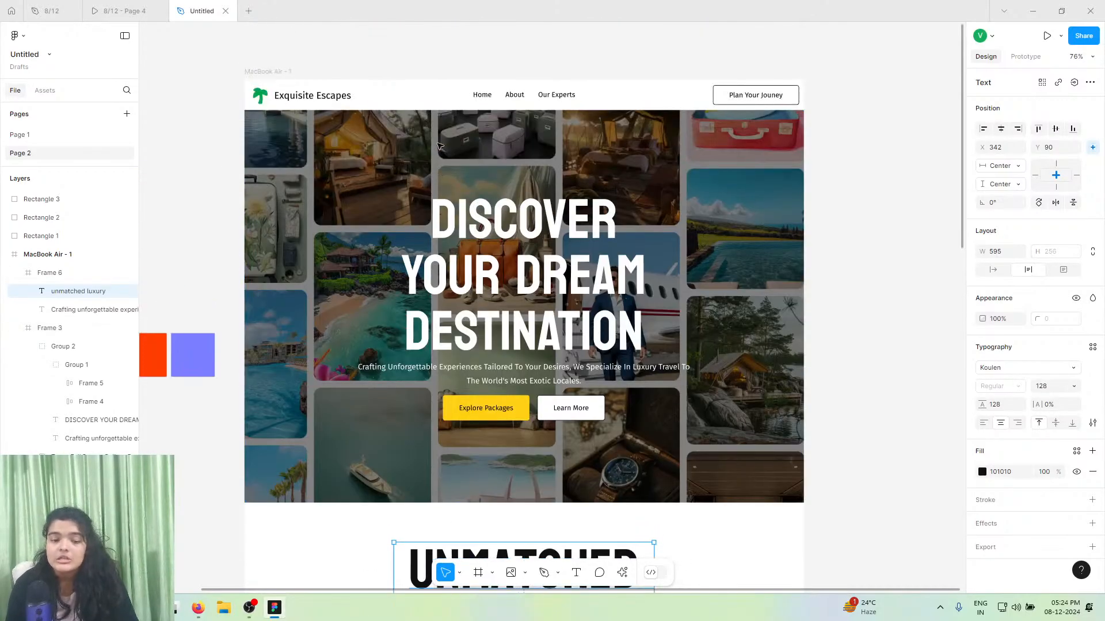
{"action": "scroll", "coordinate": [470, 239], "scroll_direction": "down", "scroll_amount": 9}
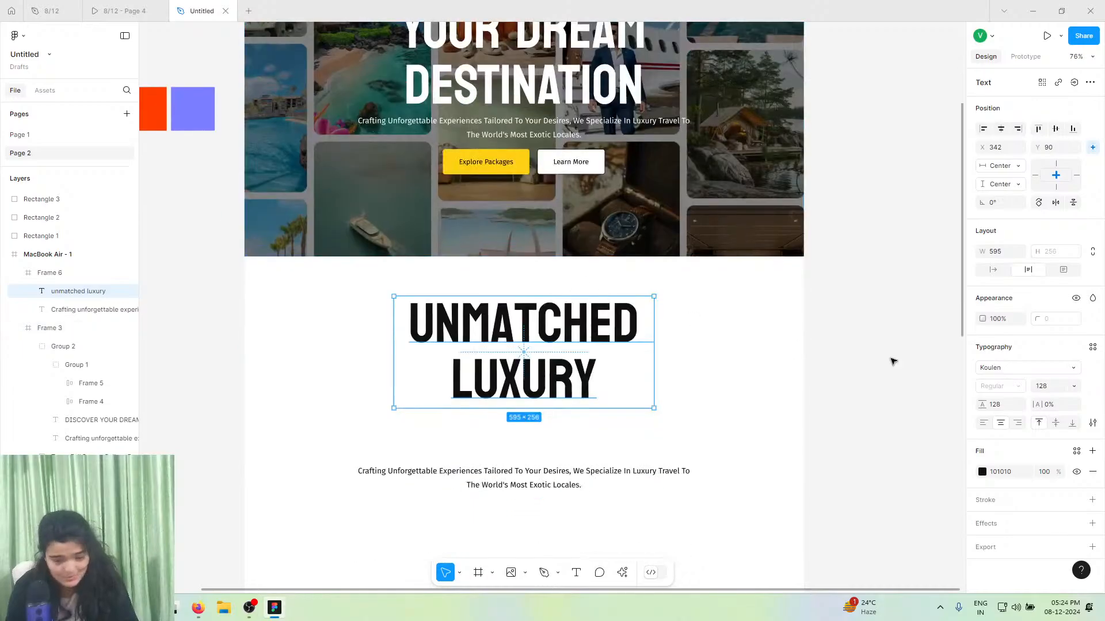
{"action": "left_click", "coordinate": [1066, 388]}
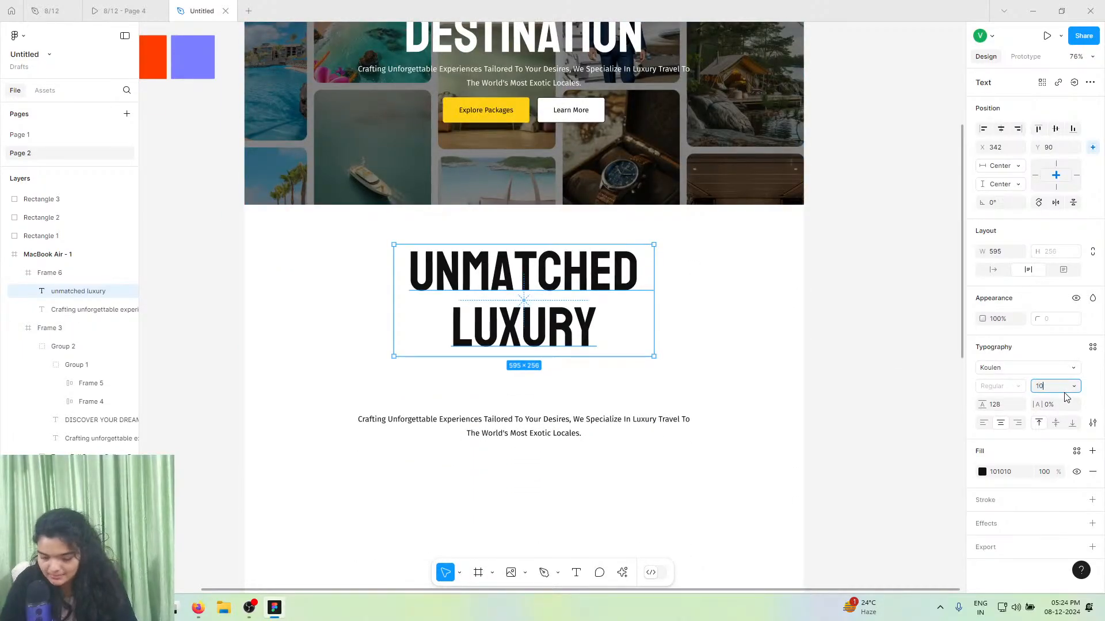
{"action": "key", "text": "Return"}
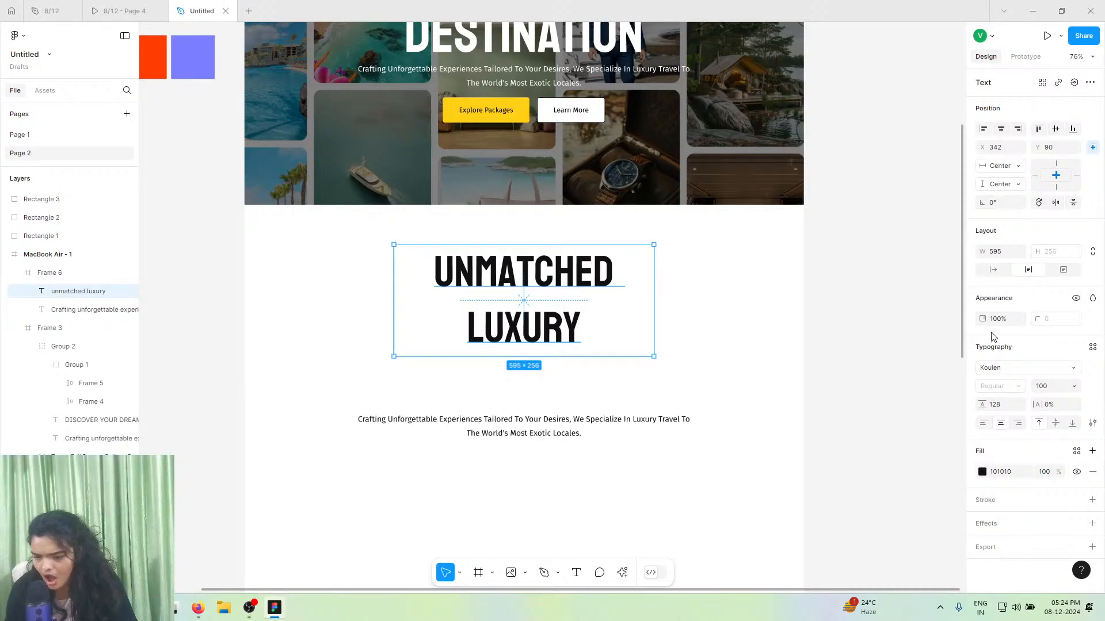
{"action": "mouse_move", "coordinate": [982, 407]}
{"action": "left_mouse_down"}
{"action": "mouse_move", "coordinate": [944, 407]}
{"action": "mouse_move", "coordinate": [963, 409]}
{"action": "left_mouse_up"}
{"action": "left_click", "coordinate": [1012, 409]}
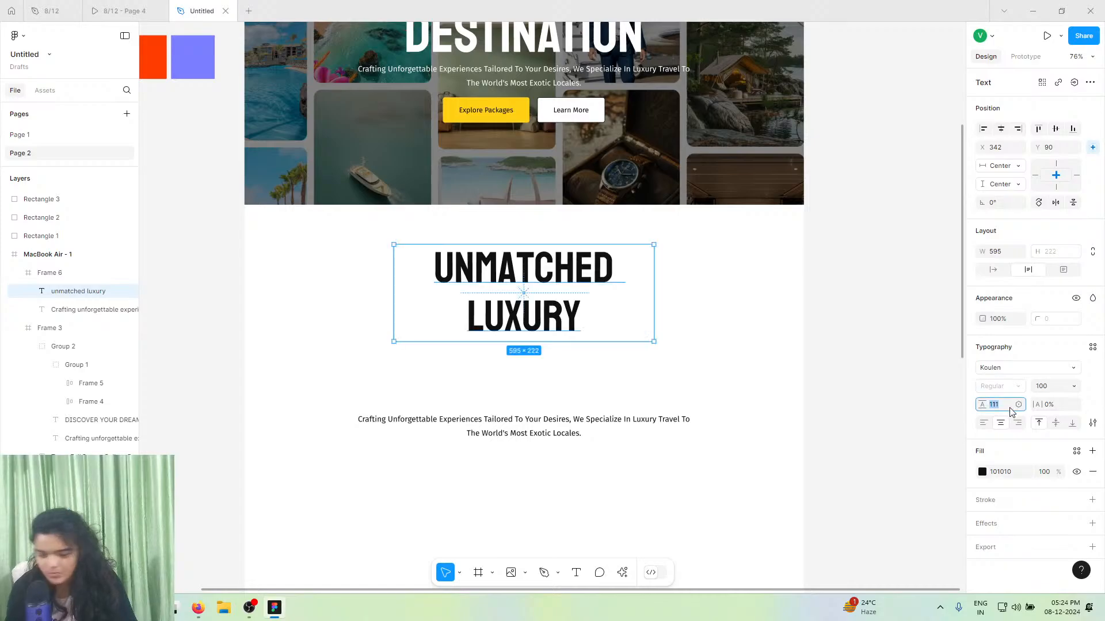
{"action": "type", "text": "100"}
{"action": "key", "text": "Return"}
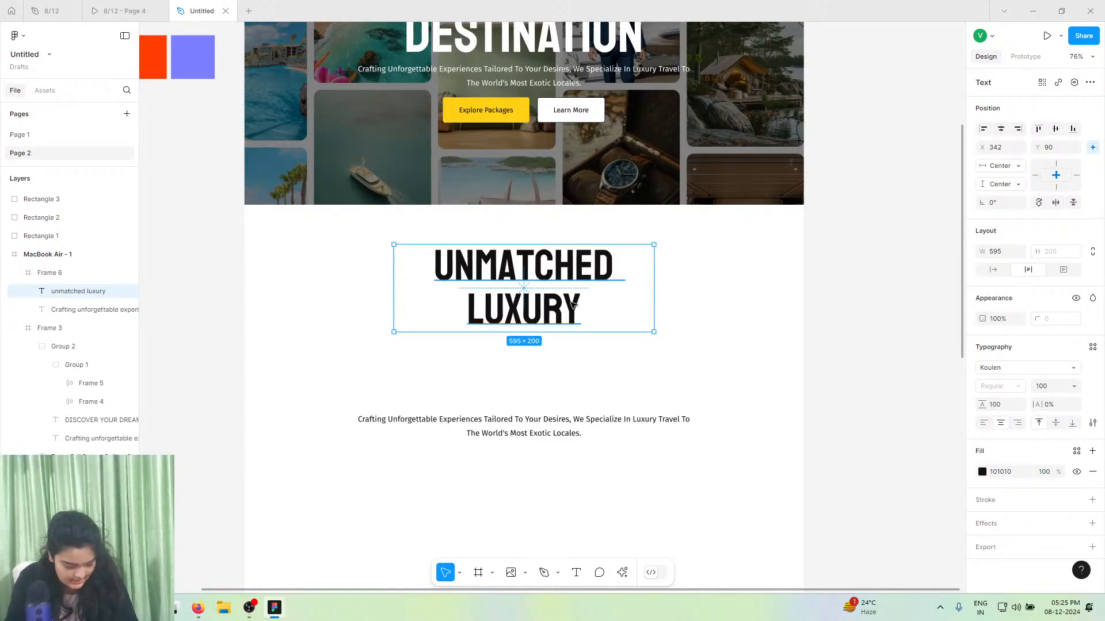
- Move the Unmatched Luxury heading down to about Y 114 and set its text box to auto width
{"action": "left_click_drag", "start_coordinate": [554, 307], "coordinate": [554, 318]}
{"action": "left_click", "coordinate": [509, 432]}
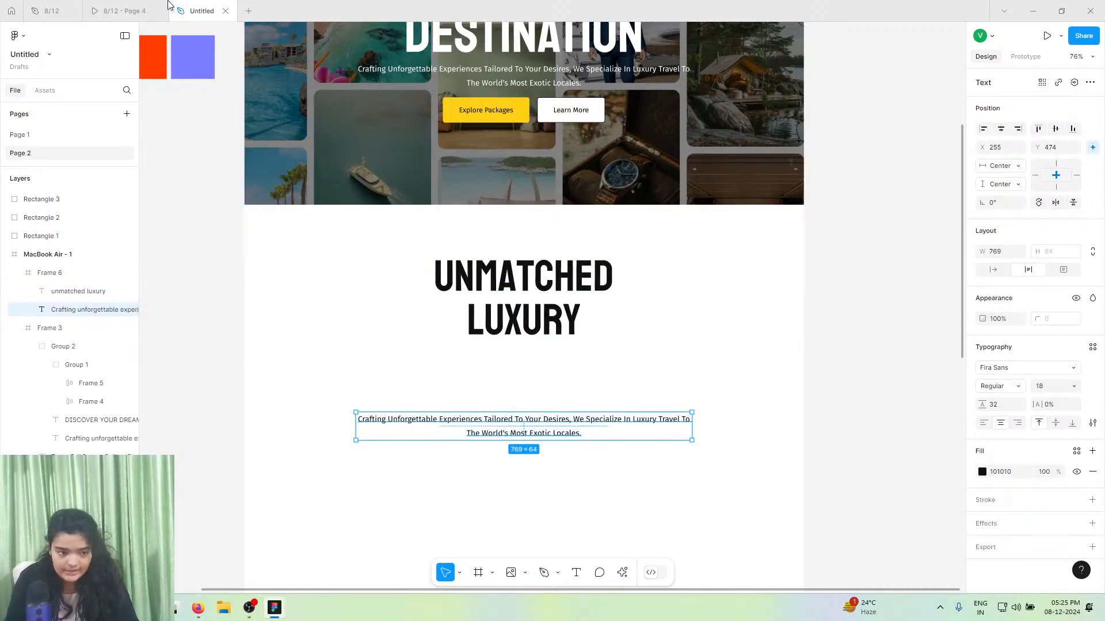
{"action": "left_click", "coordinate": [129, 10]}
{"action": "left_click", "coordinate": [209, 5]}
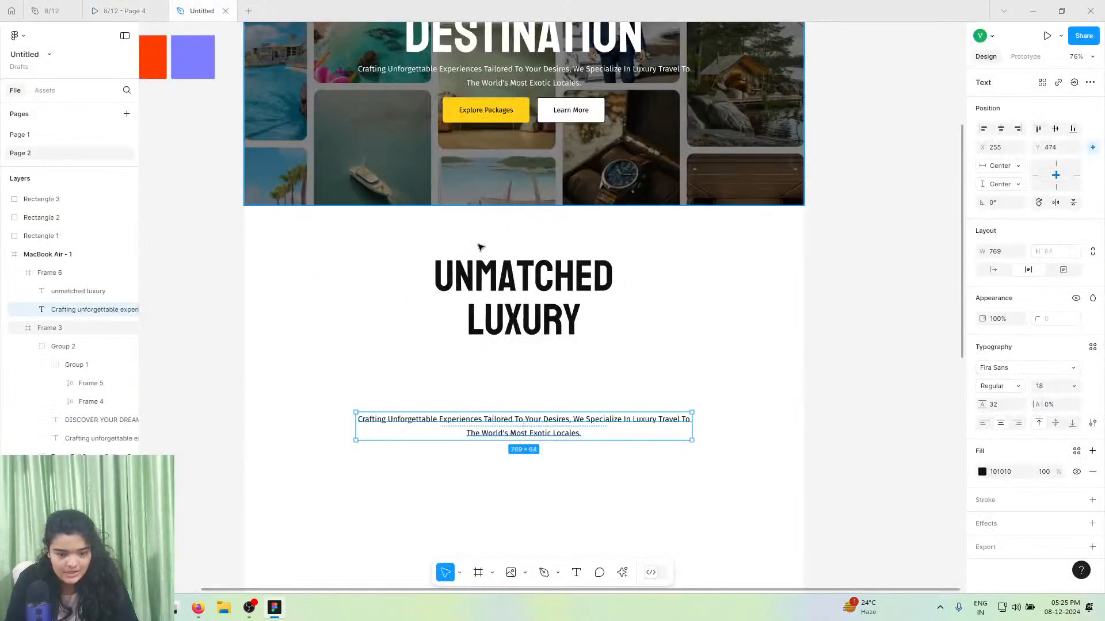
{"action": "left_click", "coordinate": [506, 279]}
{"action": "left_click", "coordinate": [993, 269]}
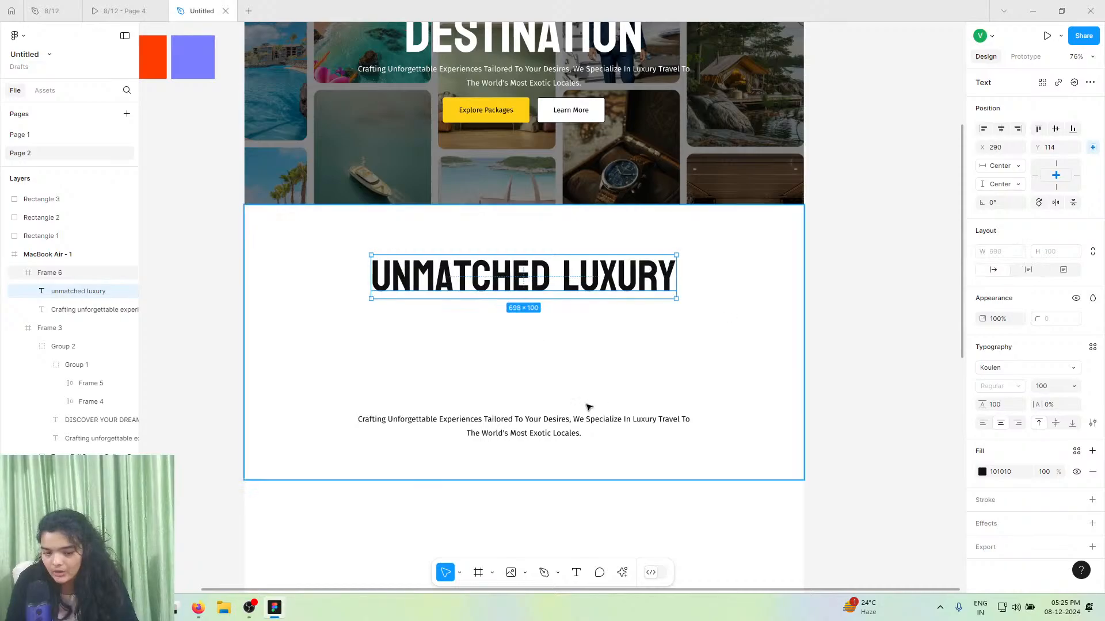
- Replace the copied description's text with "Travel beyond Expectations" and set its text box to auto width
{"action": "left_click", "coordinate": [541, 420]}
{"action": "double_click", "coordinate": [541, 420]}
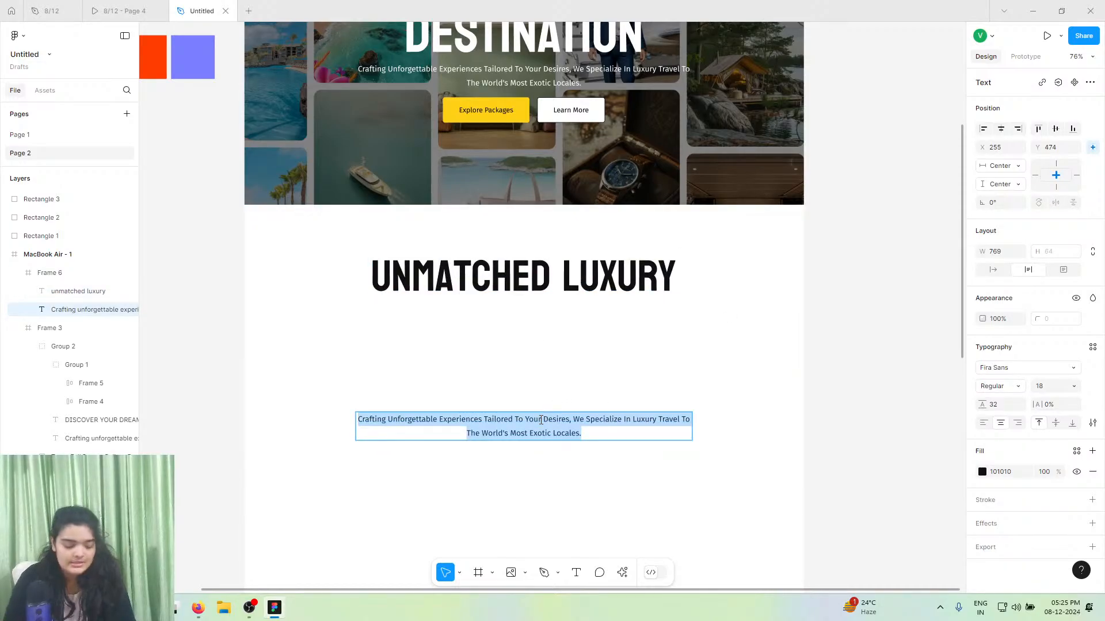
{"action": "type", "text": "Tra"}
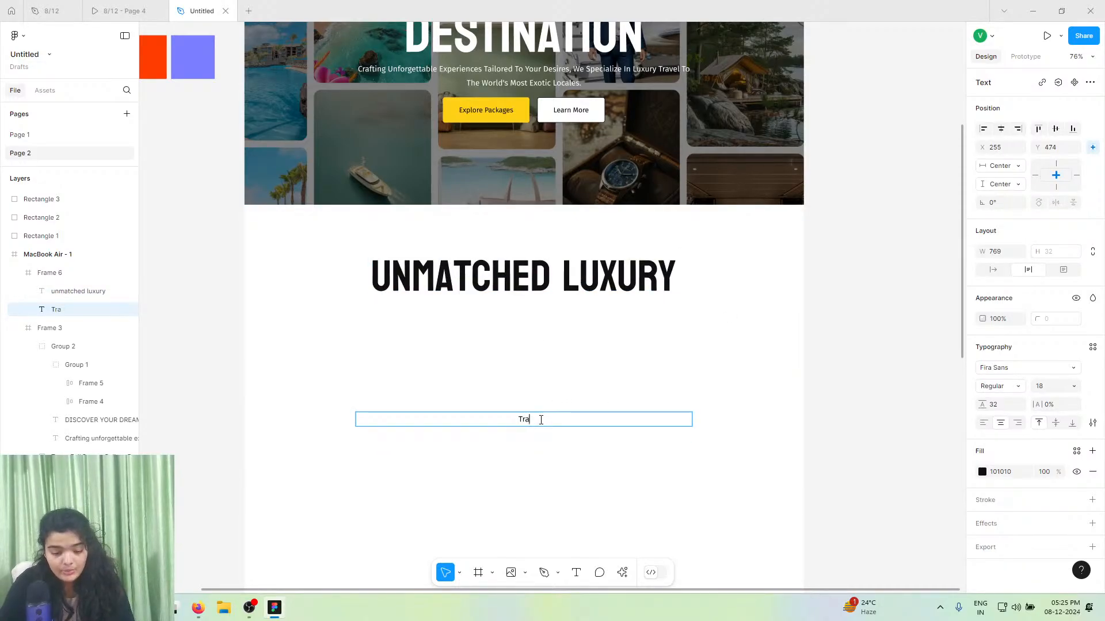
{"action": "type", "text": "vel be"}
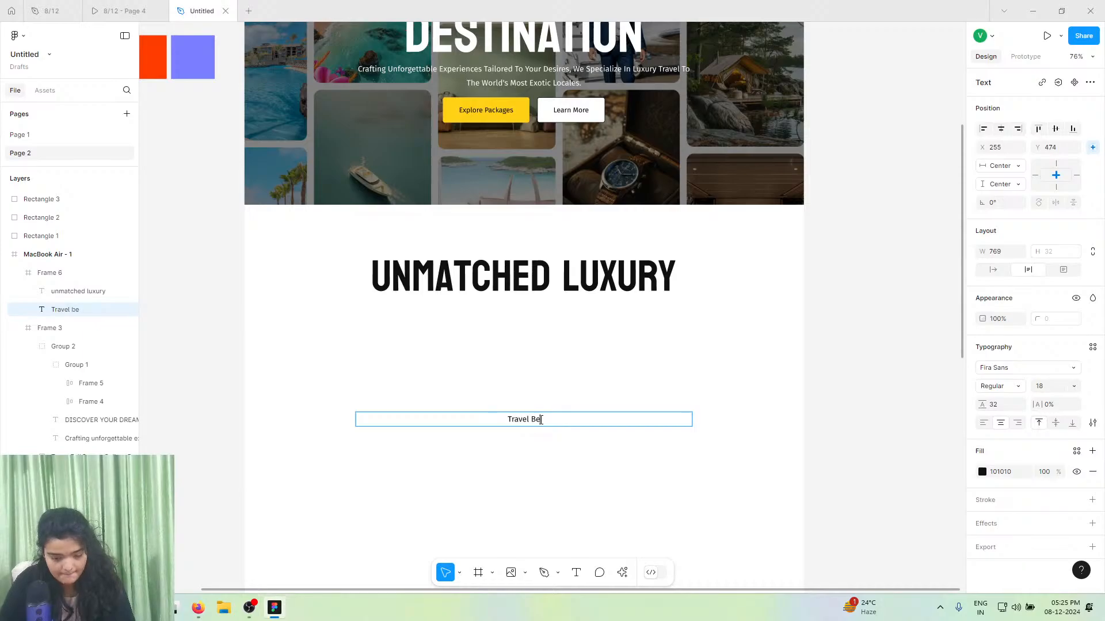
{"action": "type", "text": "yond"}
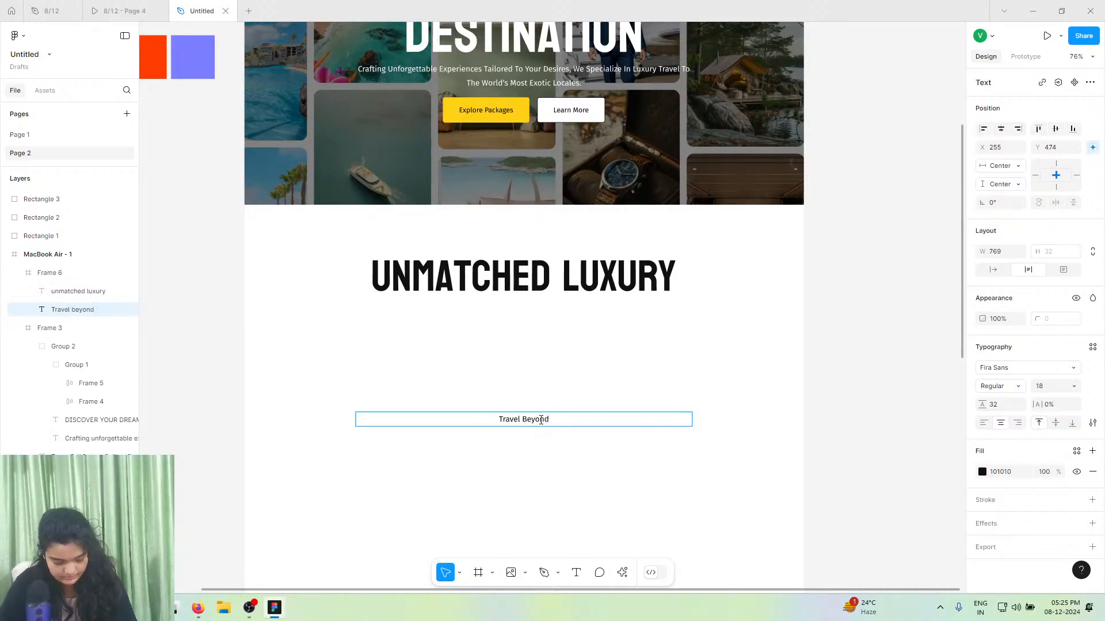
{"action": "type", "text": " Expe"}
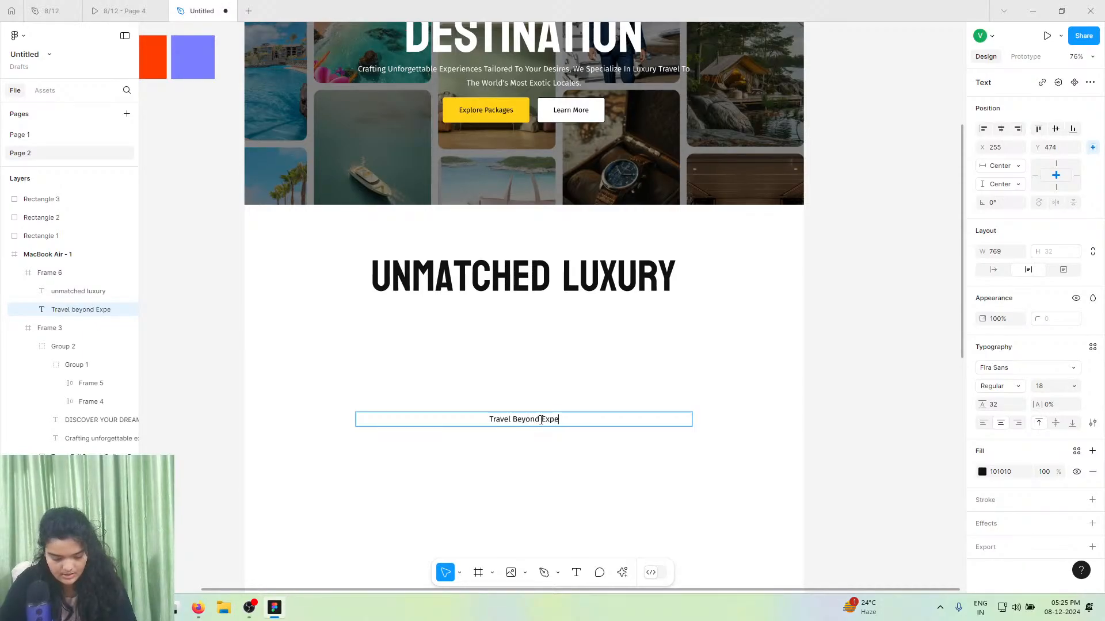
{"action": "type", "text": "ctations"}
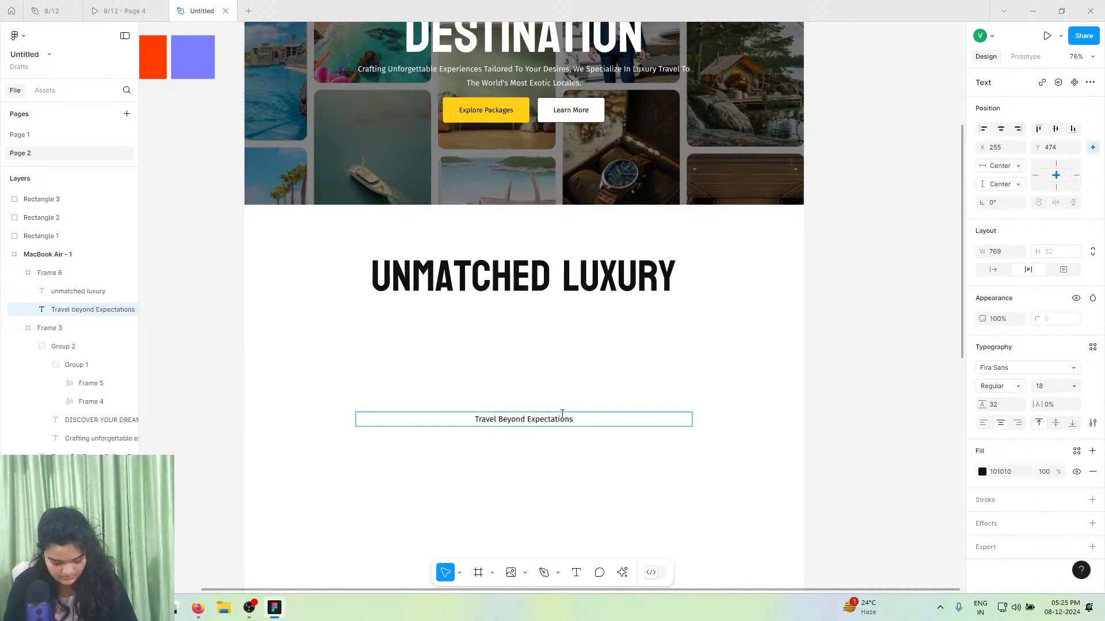
{"action": "key", "text": "Escape"}
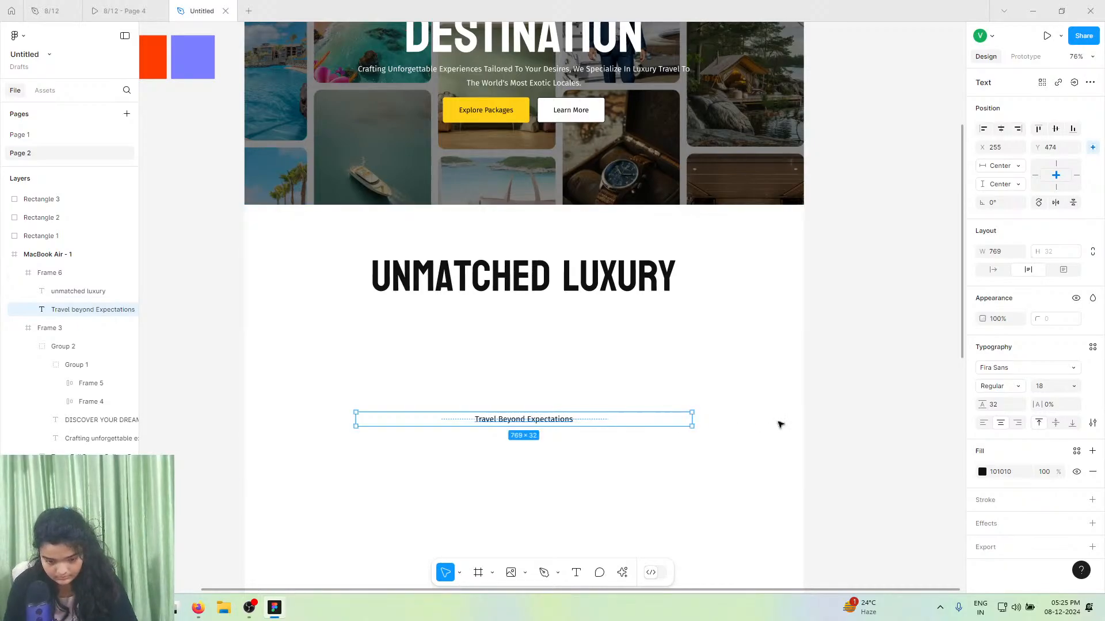
{"action": "left_click", "coordinate": [994, 270]}
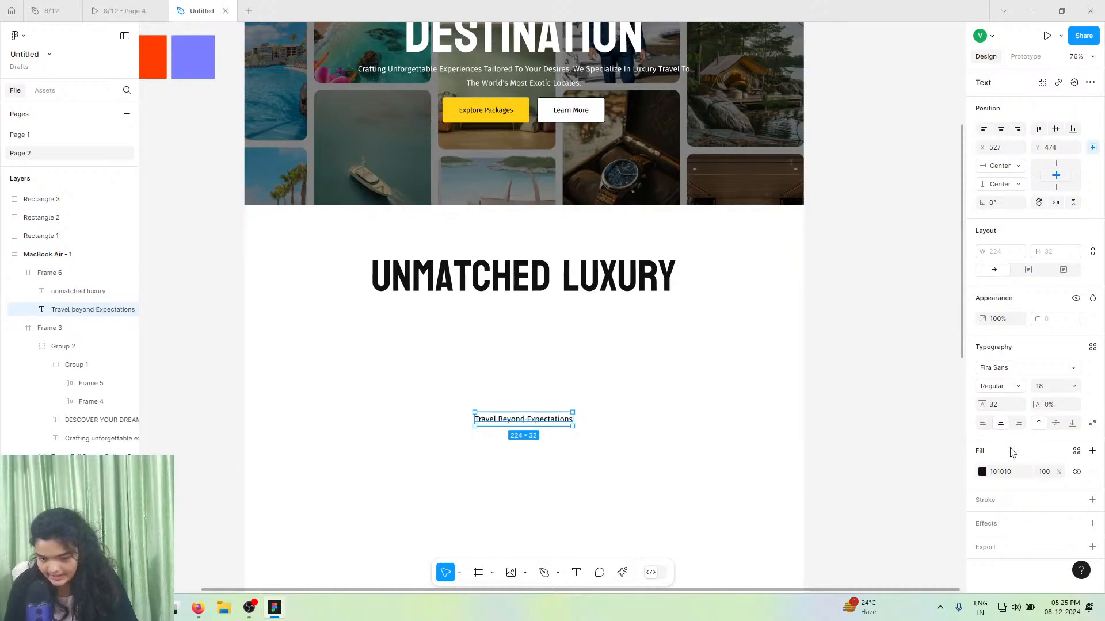
- Set the Travel Beyond Expectations subtitle's font size to 24 and its fill to dark grey 4A4A4A
{"action": "left_click", "coordinate": [982, 472]}
{"action": "left_click", "coordinate": [1072, 386]}
{"action": "left_click", "coordinate": [1072, 386]}
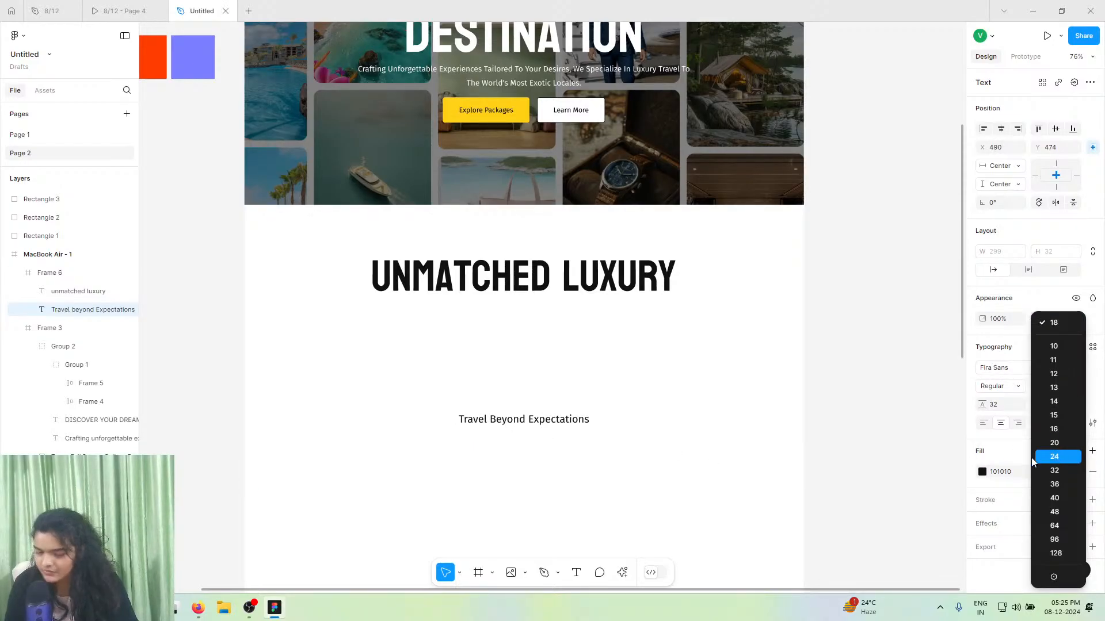
{"action": "left_click", "coordinate": [1053, 457]}
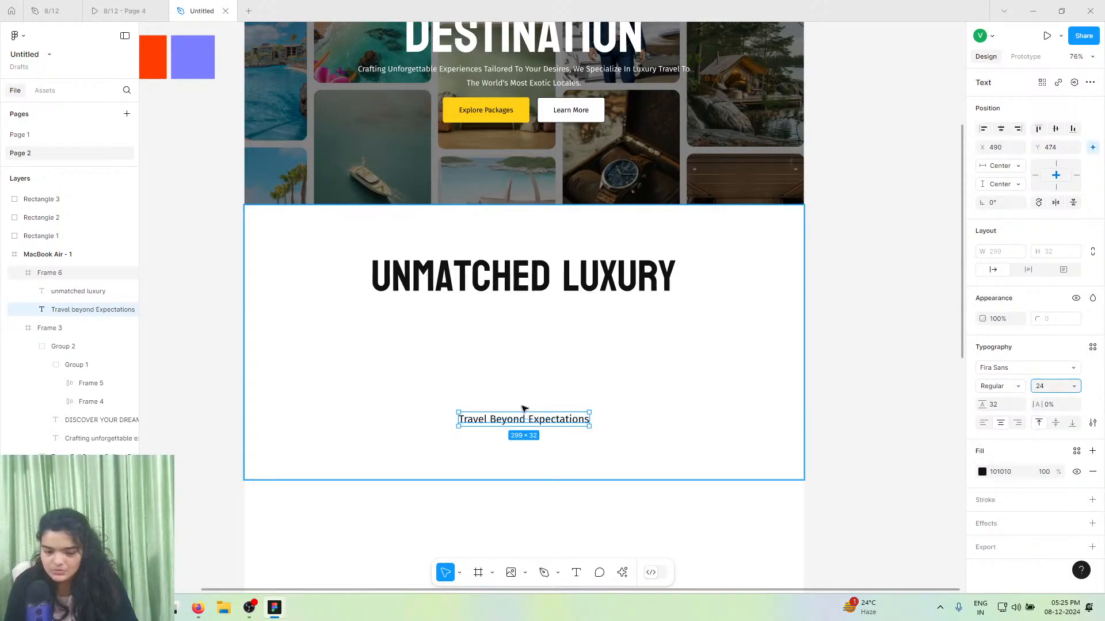
{"action": "left_click", "coordinate": [982, 472]}
{"action": "left_click_drag", "start_coordinate": [866, 440], "coordinate": [821, 401]}
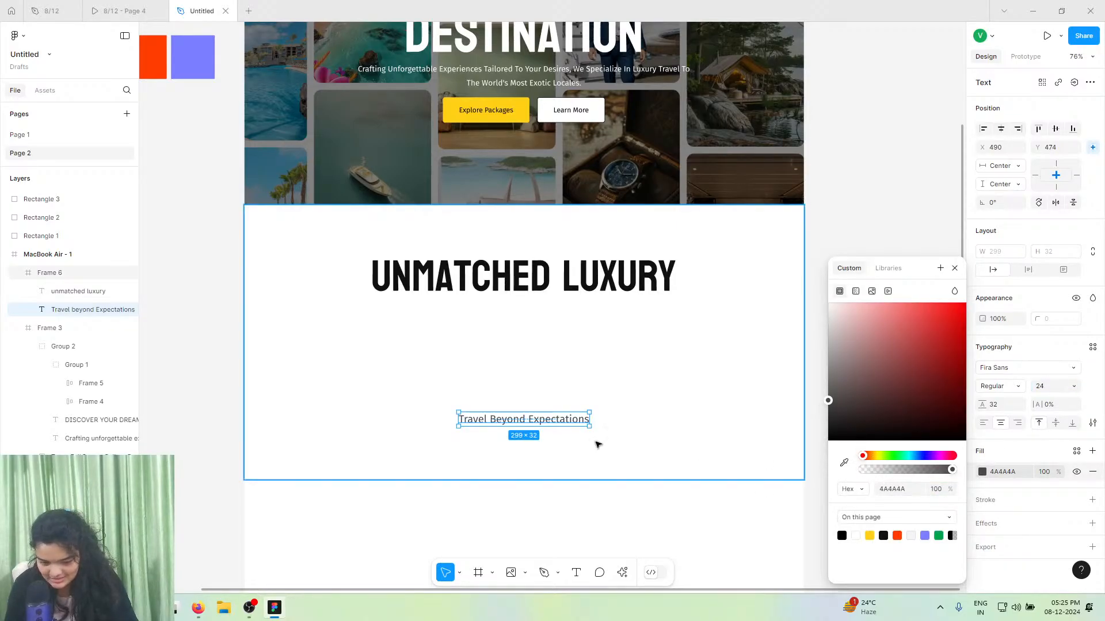
- Place the subtitle centred just beneath the Unmatched Luxury heading at about Y 222, and open the reference prototype for comparison
{"action": "left_click_drag", "start_coordinate": [563, 422], "coordinate": [560, 312]}
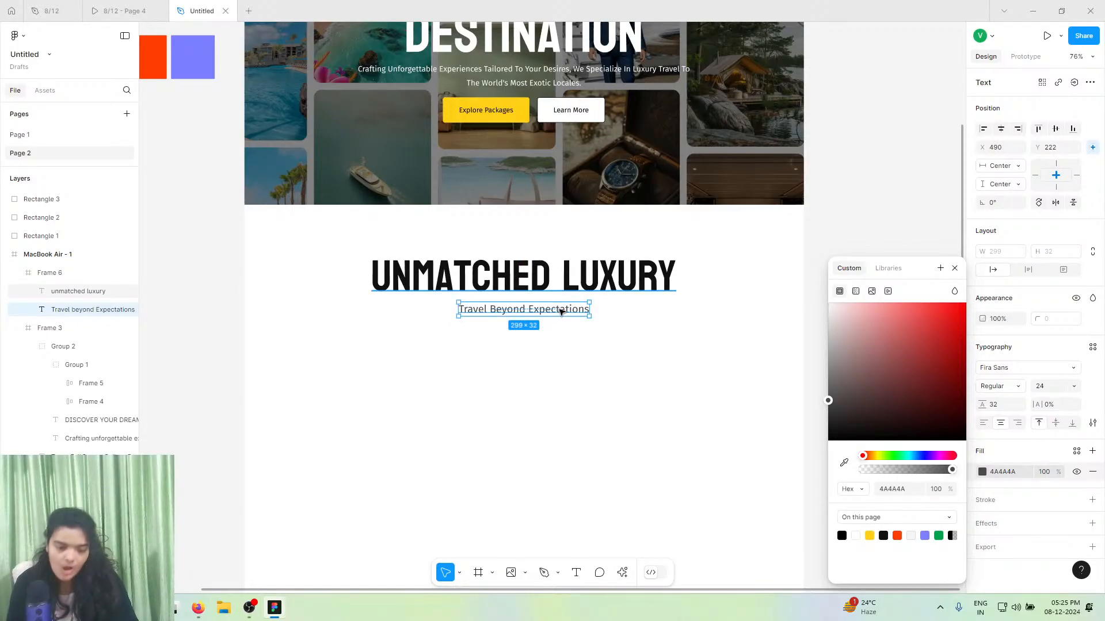
{"action": "left_click", "coordinate": [69, 7]}
{"action": "left_click", "coordinate": [94, 7]}
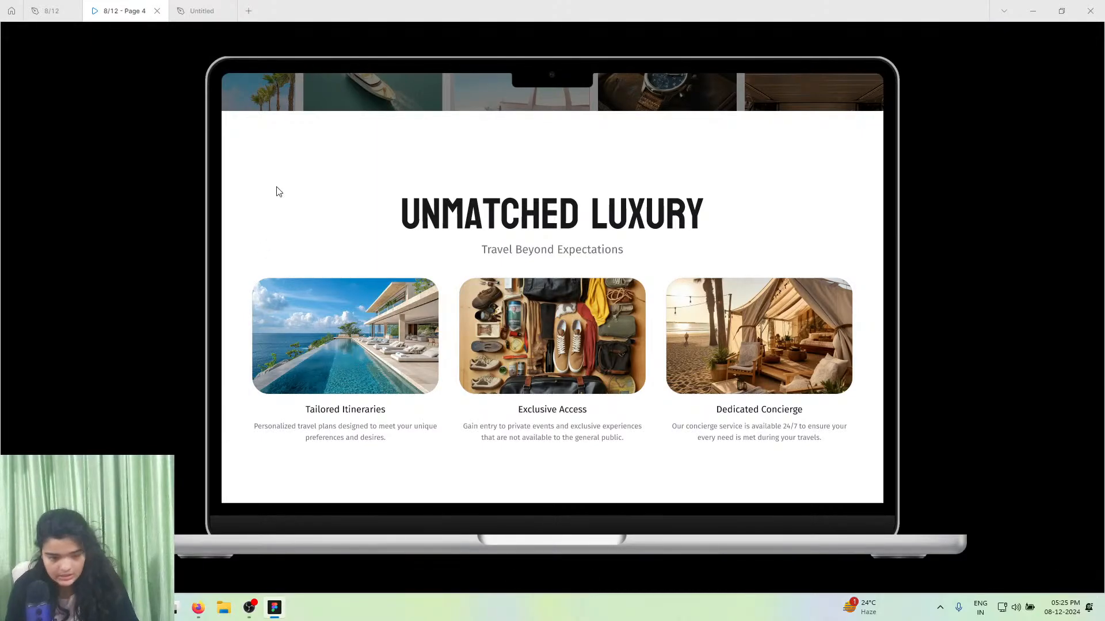
- Switch to the Untitled design and increase the height of the Unmatched Luxury section frame to 673
{"action": "left_click", "coordinate": [214, 11]}
{"action": "scroll", "coordinate": [377, 358], "scroll_direction": "down", "scroll_amount": 2}
{"action": "left_click", "coordinate": [406, 385]}
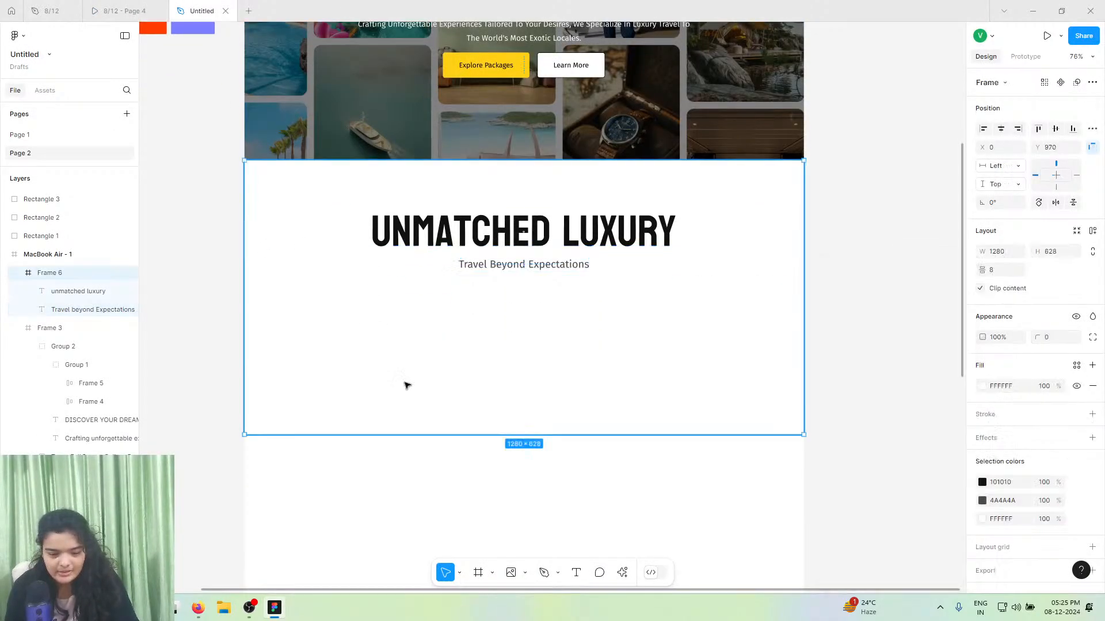
{"action": "left_click_drag", "start_coordinate": [452, 435], "coordinate": [452, 454]}
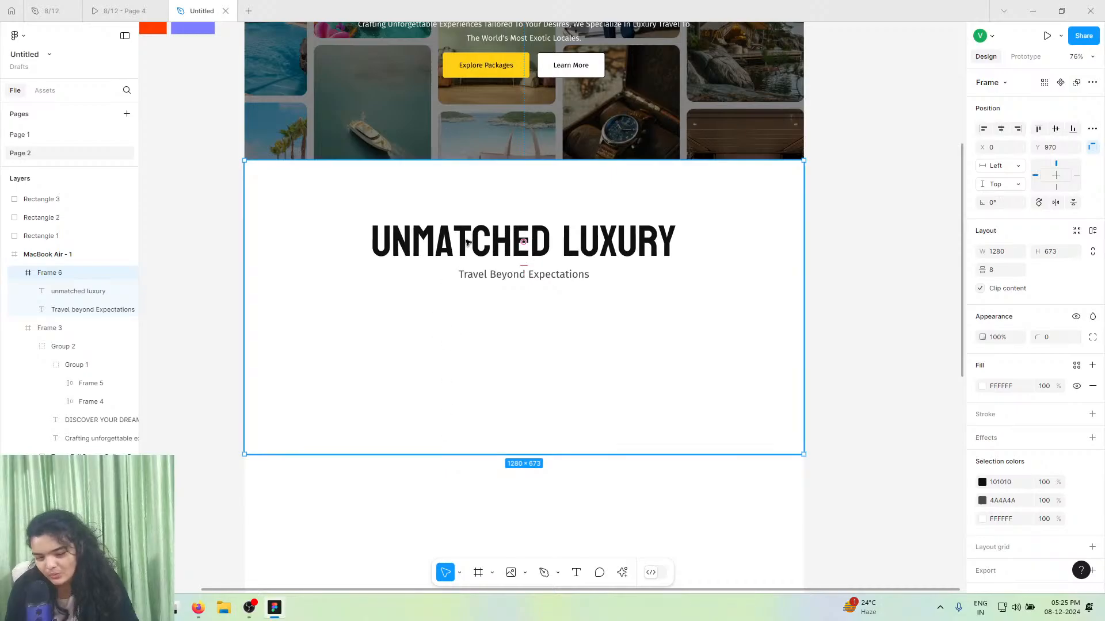
- Select the "Unmatched Luxury" heading with its "Travel Beyond Expectations" subtitle and move both slightly up within the section
{"action": "left_click", "coordinate": [489, 262]}
{"action": "key", "text": "Escape"}
{"action": "double_click", "coordinate": [489, 274]}
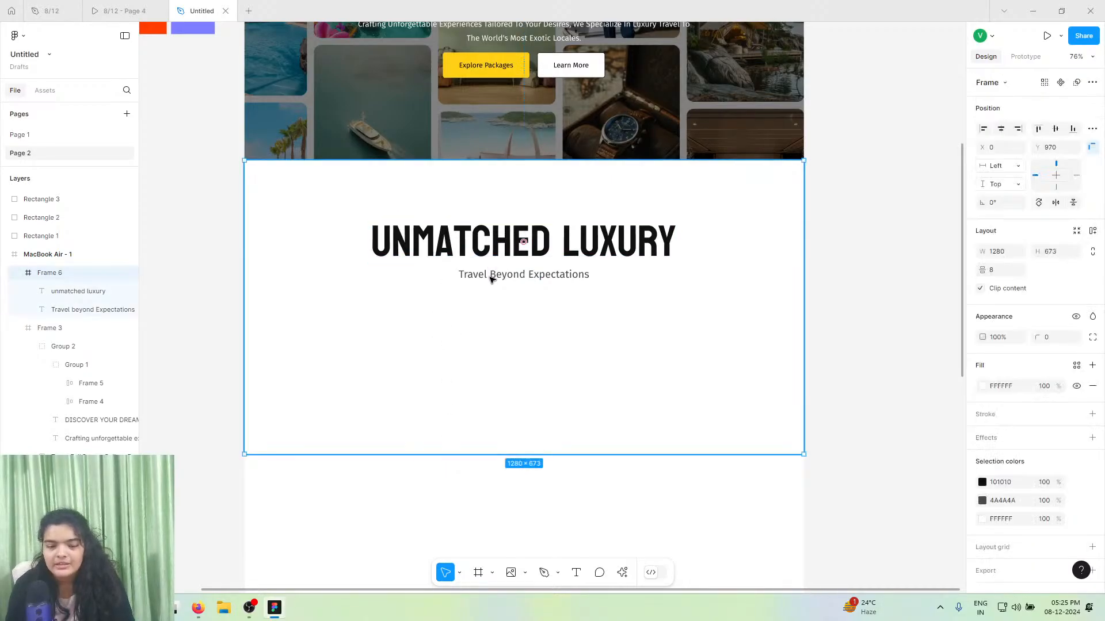
{"action": "key", "text": "Escape"}
{"action": "double_click", "coordinate": [487, 275]}
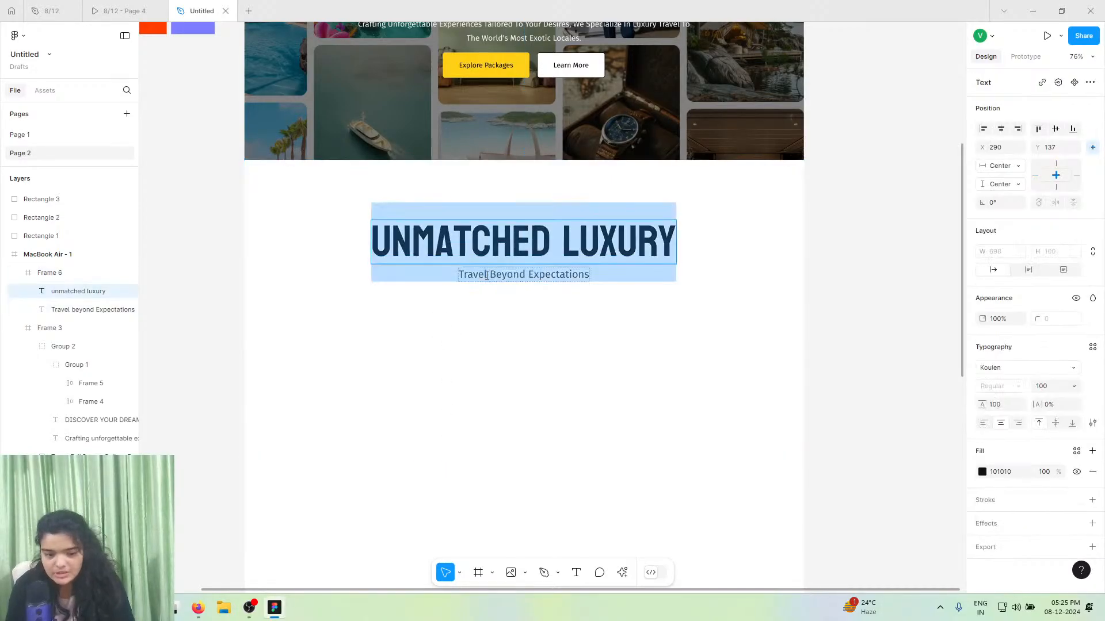
{"action": "left_click", "coordinate": [92, 309], "text": "shift"}
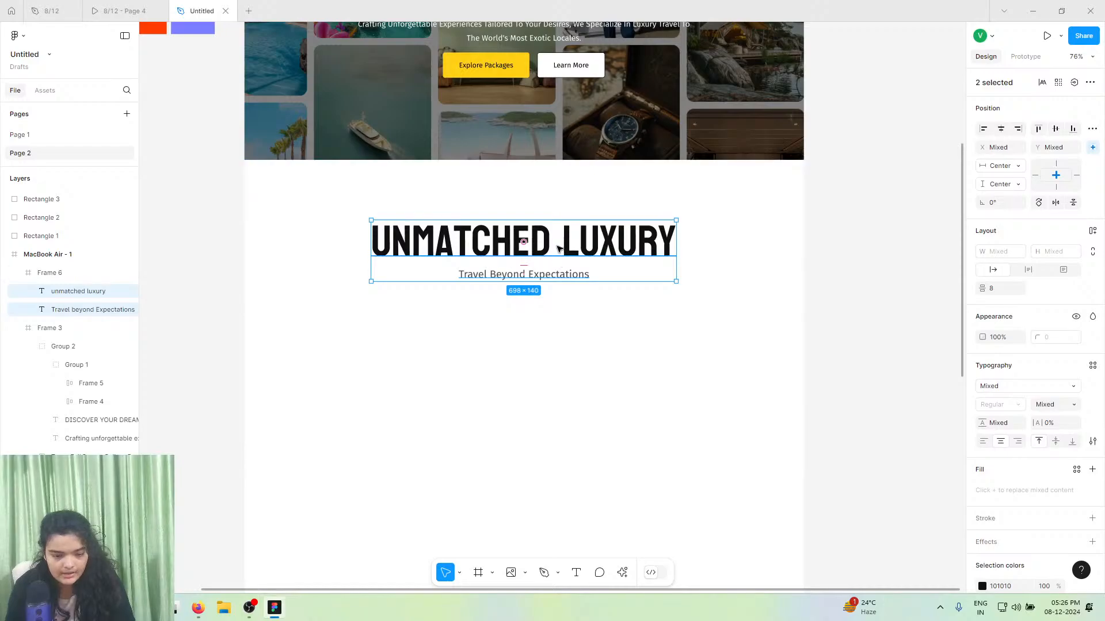
{"action": "left_click_drag", "start_coordinate": [557, 248], "coordinate": [558, 244]}
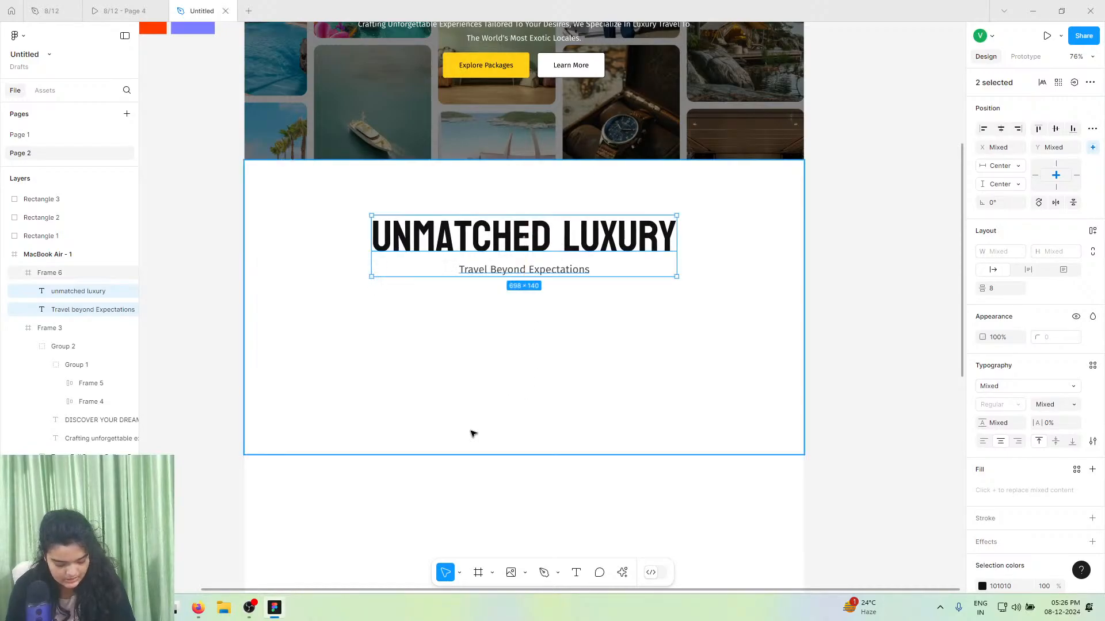
- Draw a 359 by 227 rectangle as an image placeholder below the subtitle, round its corners to 24, and place it toward the section's left side
{"action": "scroll", "coordinate": [363, 404], "scroll_direction": "up", "scroll_amount": 3}
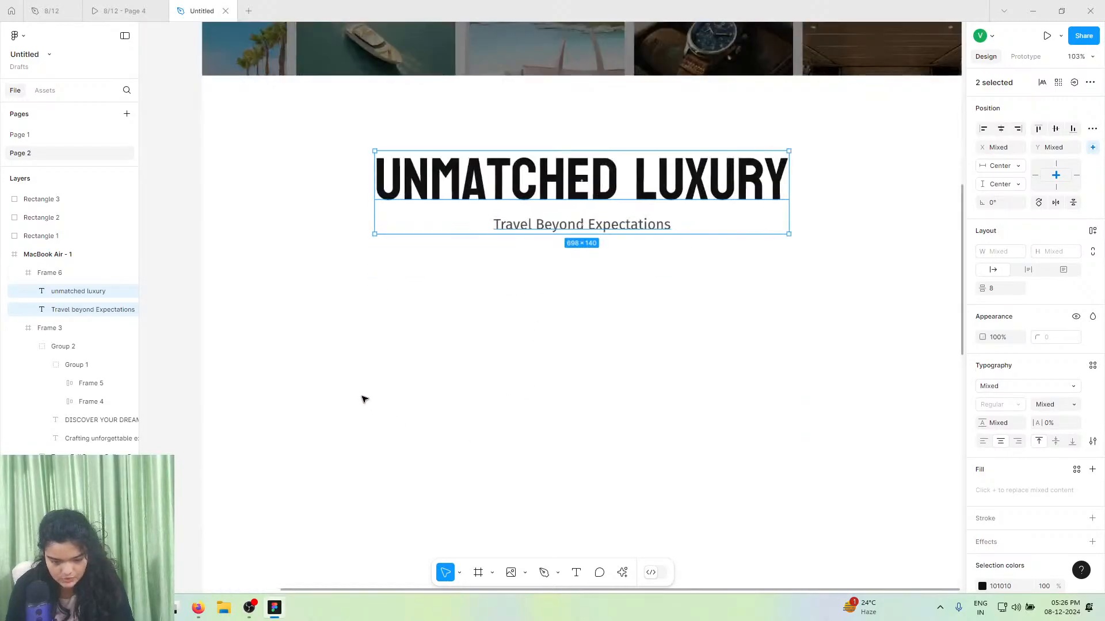
{"action": "left_click", "coordinate": [524, 573]}
{"action": "left_click", "coordinate": [487, 423]}
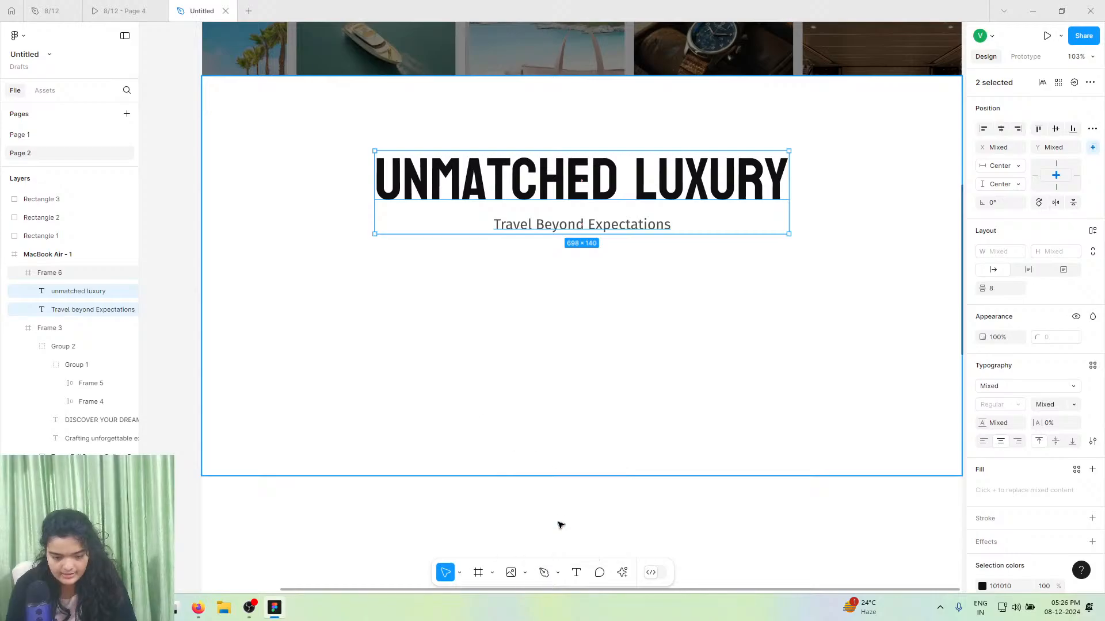
{"action": "left_click", "coordinate": [524, 573]}
{"action": "key", "text": "r"}
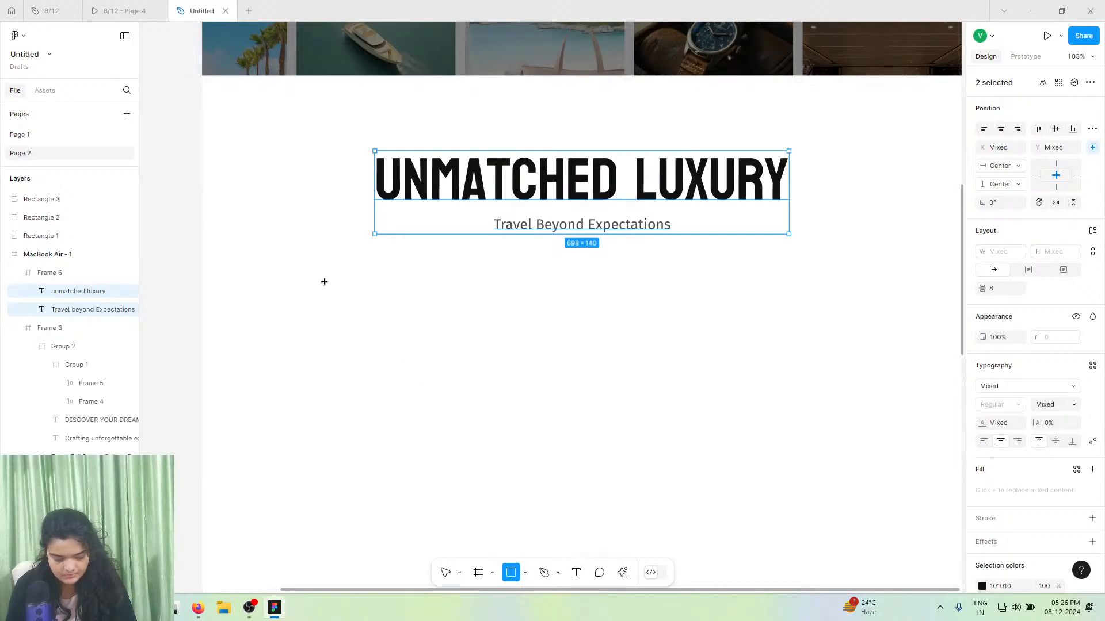
{"action": "mouse_move", "coordinate": [325, 282]}
{"action": "left_mouse_down"}
{"action": "mouse_move", "coordinate": [575, 442]}
{"action": "mouse_move", "coordinate": [538, 417]}
{"action": "left_mouse_up"}
{"action": "left_click_drag", "start_coordinate": [1037, 301], "coordinate": [210, 283]}
{"action": "left_click_drag", "start_coordinate": [389, 348], "coordinate": [350, 337]}
- Extend the section frame downward, then move the heading and subtitle up clear of the placeholder and group them
{"action": "left_click", "coordinate": [555, 471]}
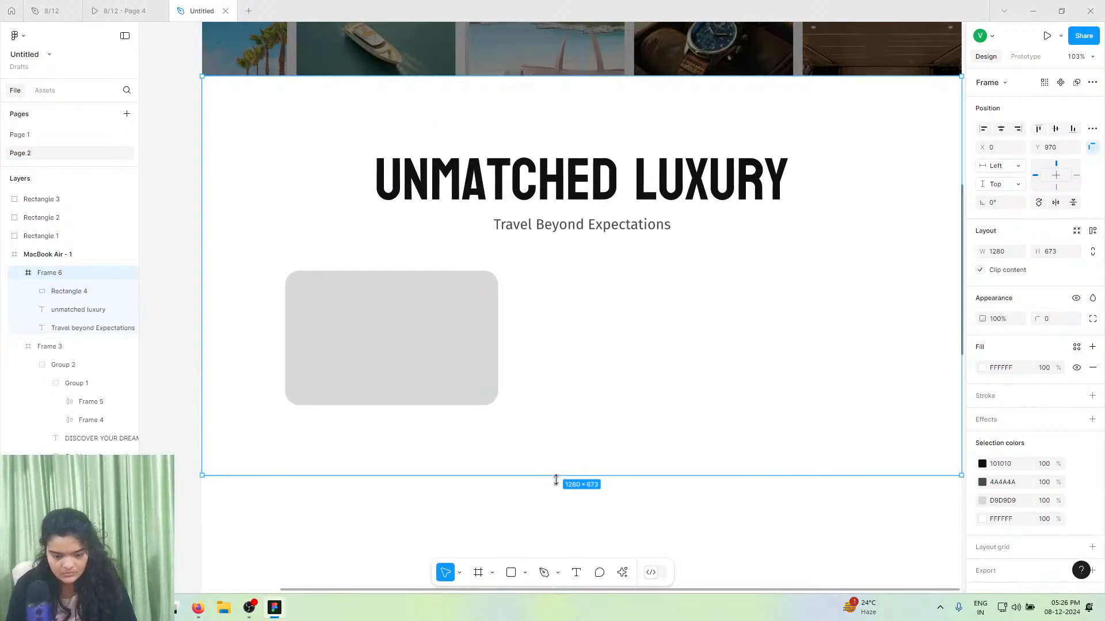
{"action": "left_click_drag", "start_coordinate": [556, 479], "coordinate": [564, 534]}
{"action": "left_click", "coordinate": [528, 206]}
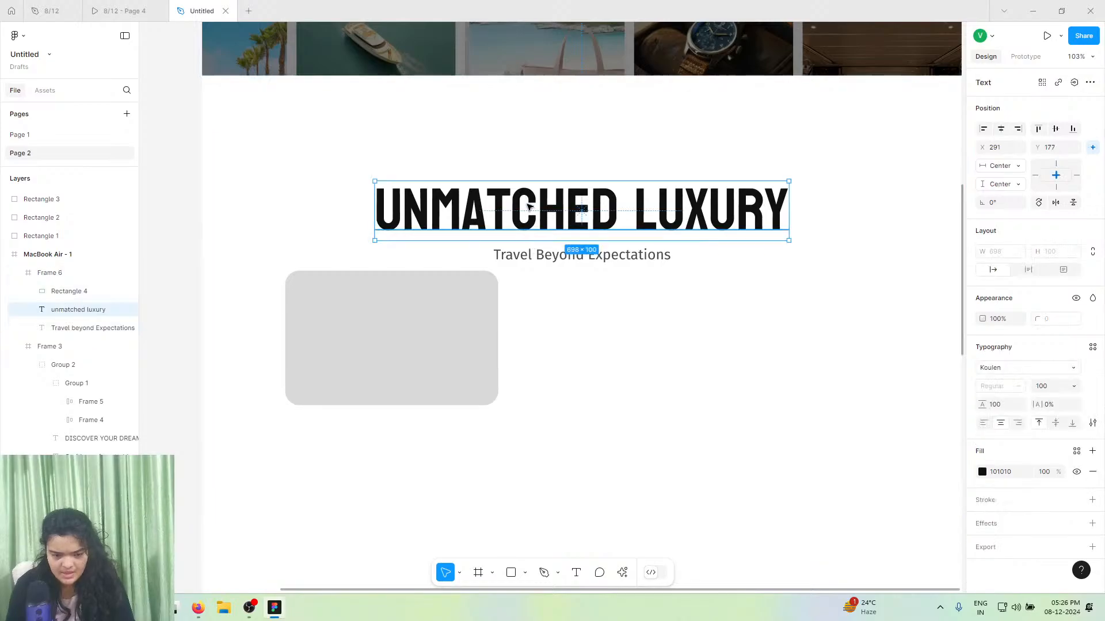
{"action": "key", "text": "Escape"}
{"action": "key", "text": "ctrl+z"}
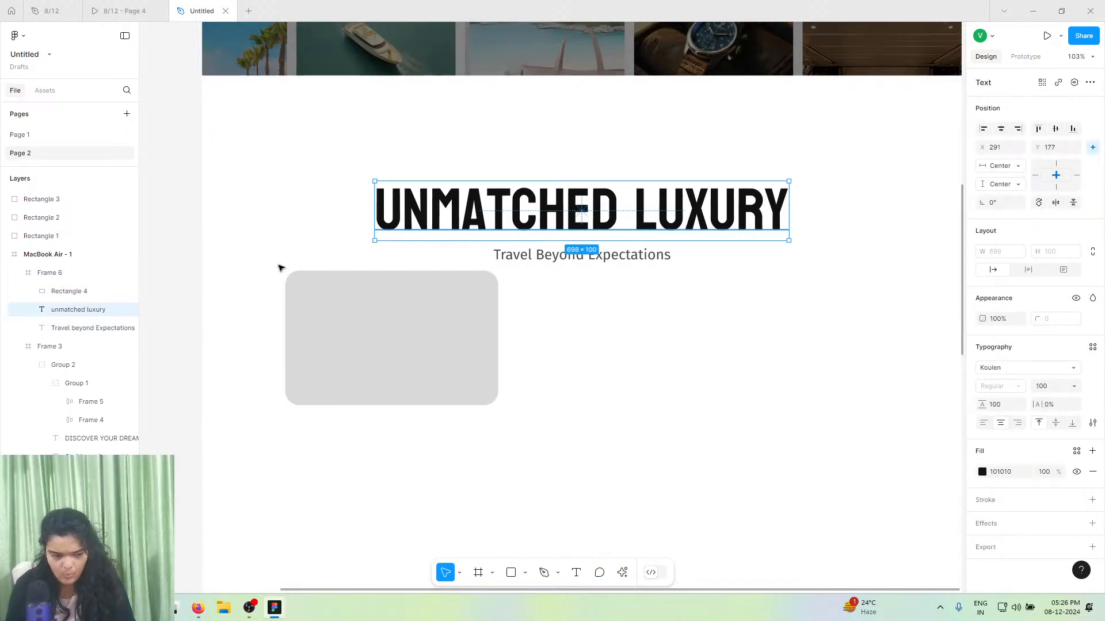
{"action": "left_click", "coordinate": [77, 328], "text": "shift"}
{"action": "left_click_drag", "start_coordinate": [549, 237], "coordinate": [595, 182]}
{"action": "key", "text": "ctrl+g"}
- Check the prototype's card layout, then start an empty text layer below the rounded placeholder in the Untitled design
{"action": "left_click", "coordinate": [449, 316]}
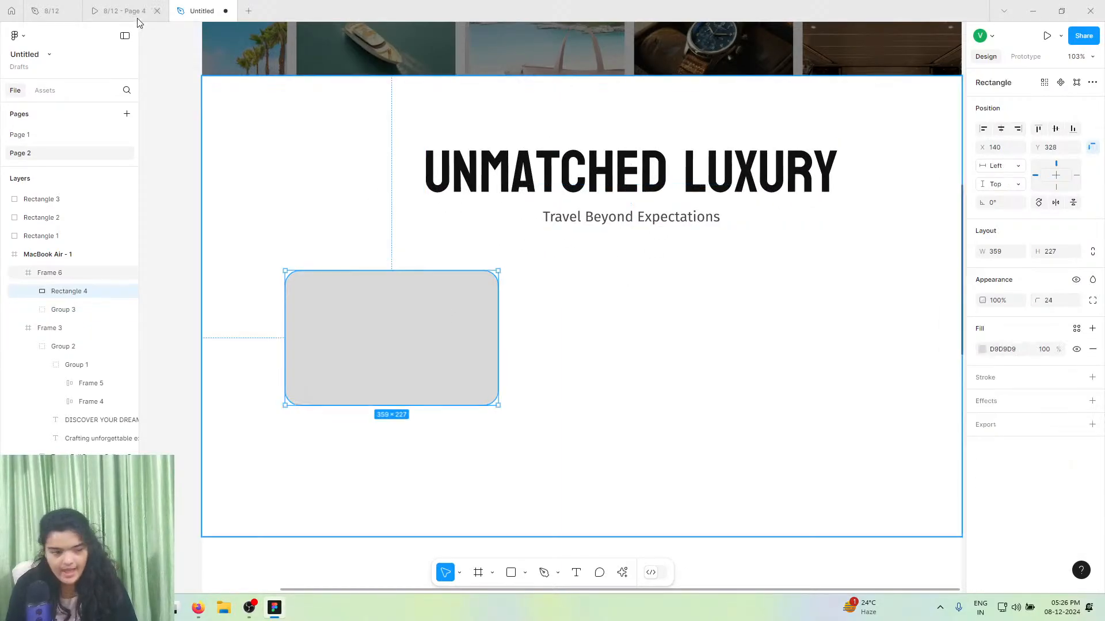
{"action": "left_click", "coordinate": [138, 14]}
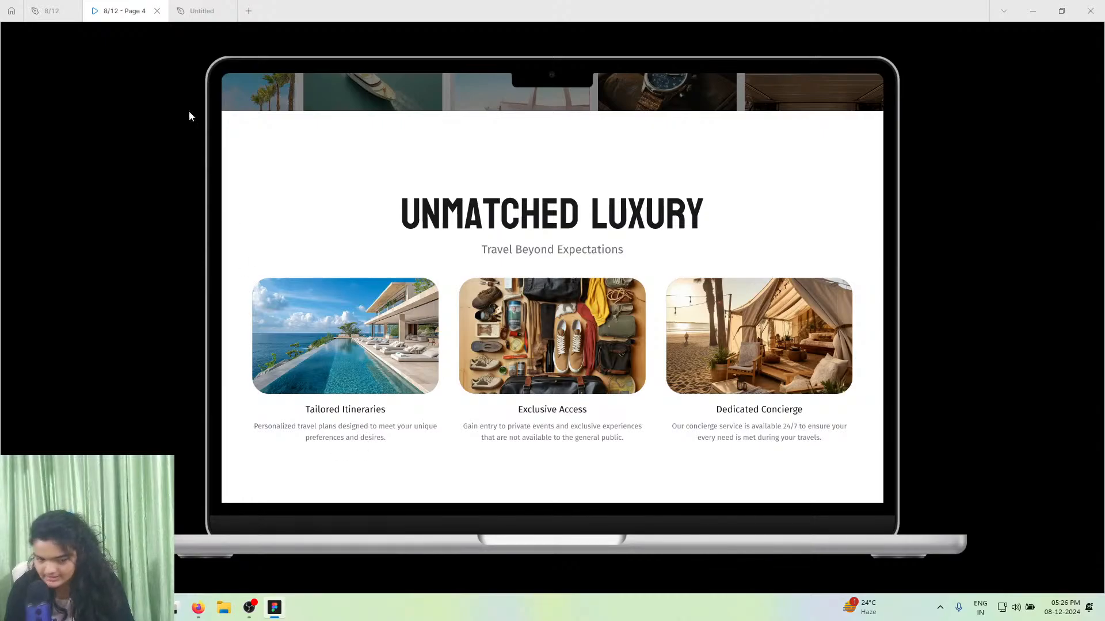
{"action": "left_click", "coordinate": [202, 11]}
{"action": "double_click", "coordinate": [581, 216]}
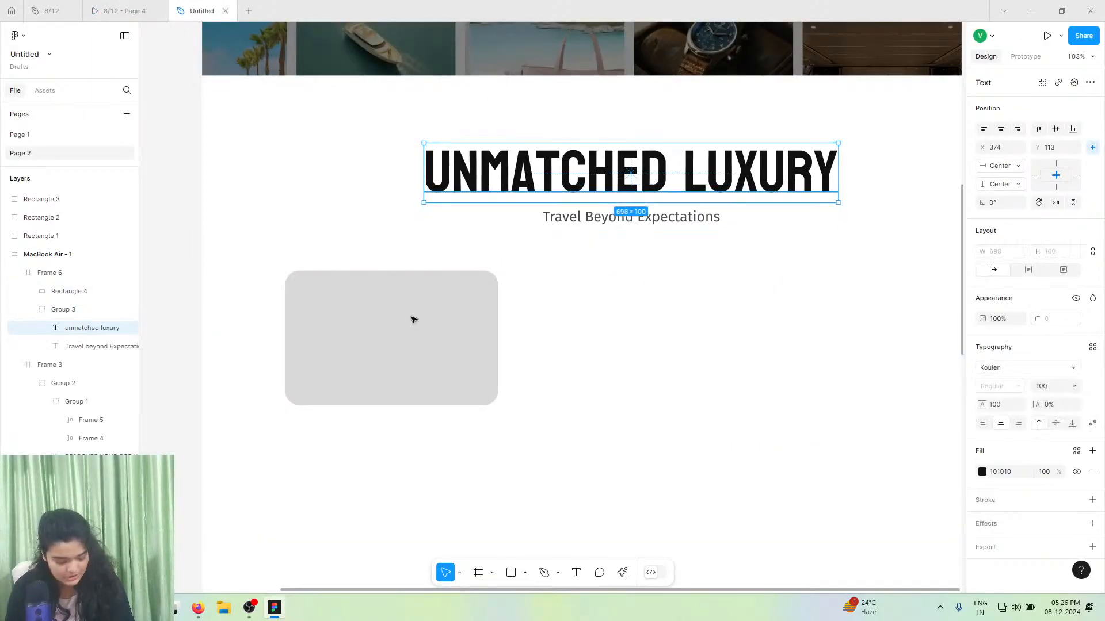
{"action": "left_click", "coordinate": [576, 573]}
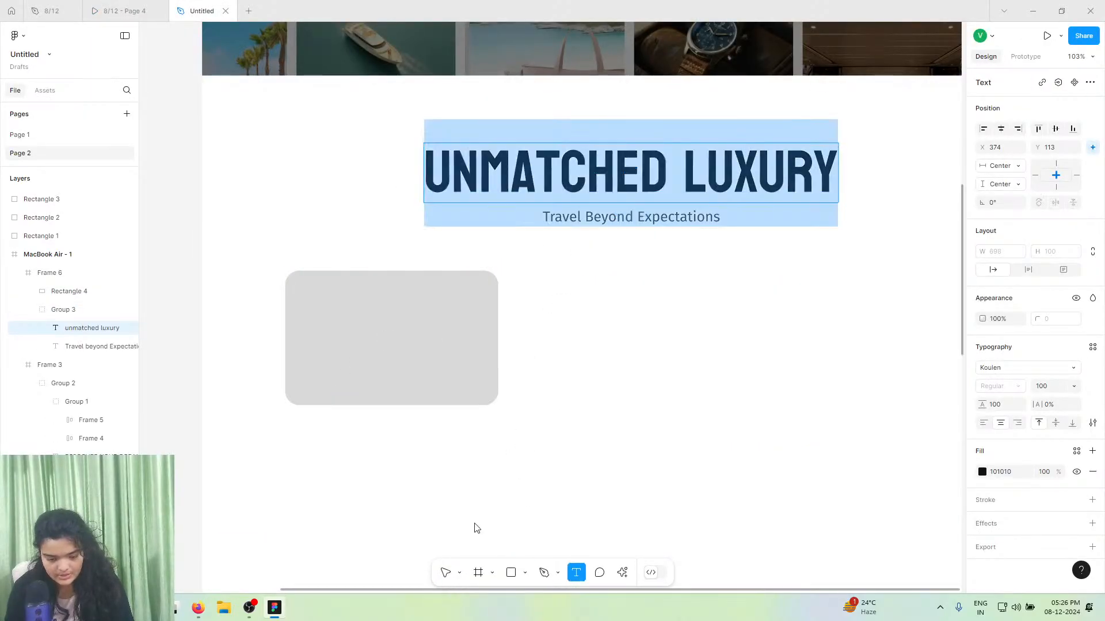
{"action": "left_click", "coordinate": [298, 431]}
- Copy the "Tailored Itineraries" title text from the first luxury card in the 8/12 file
{"action": "left_click", "coordinate": [131, 5]}
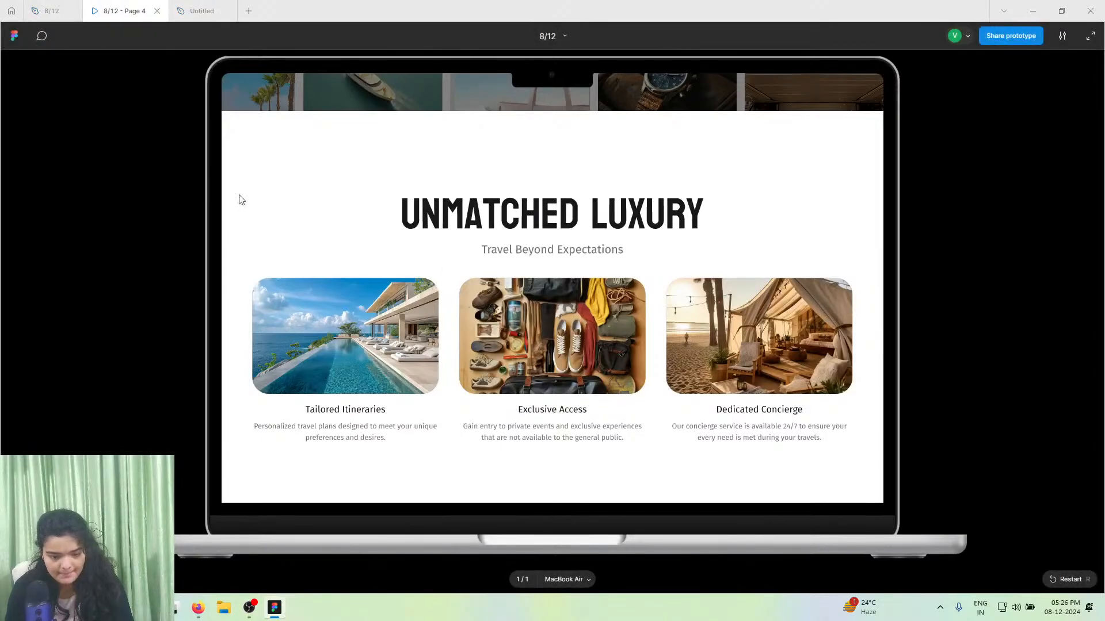
{"action": "left_click", "coordinate": [78, 7]}
{"action": "scroll", "coordinate": [414, 279], "scroll_direction": "up", "scroll_amount": 8}
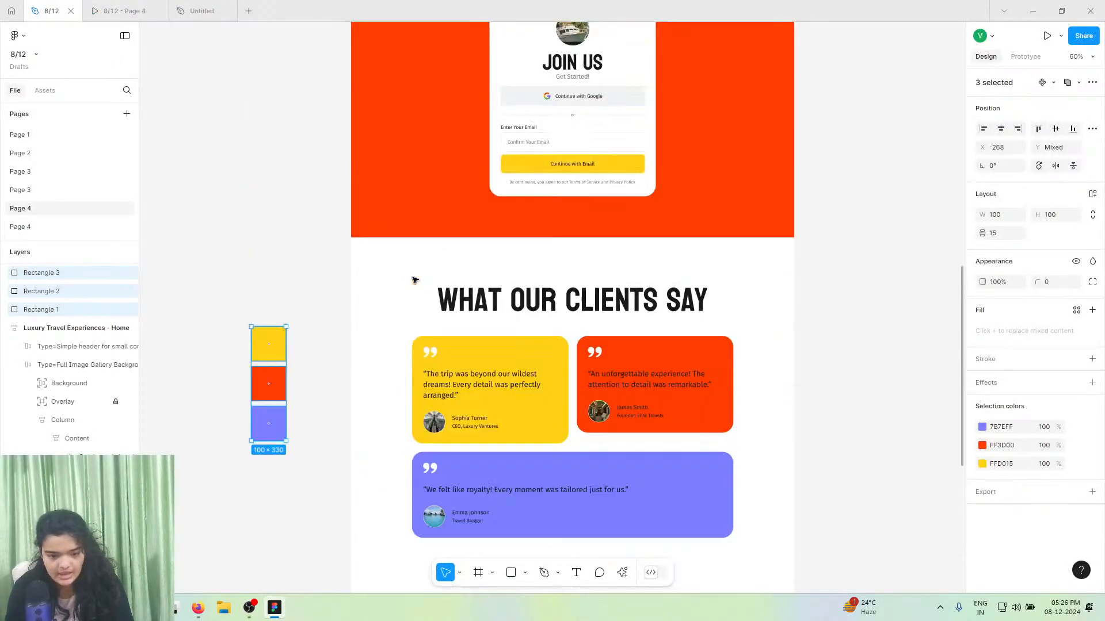
{"action": "scroll", "coordinate": [416, 280], "scroll_direction": "up", "scroll_amount": 3}
{"action": "scroll", "coordinate": [451, 345], "scroll_direction": "up", "scroll_amount": 5}
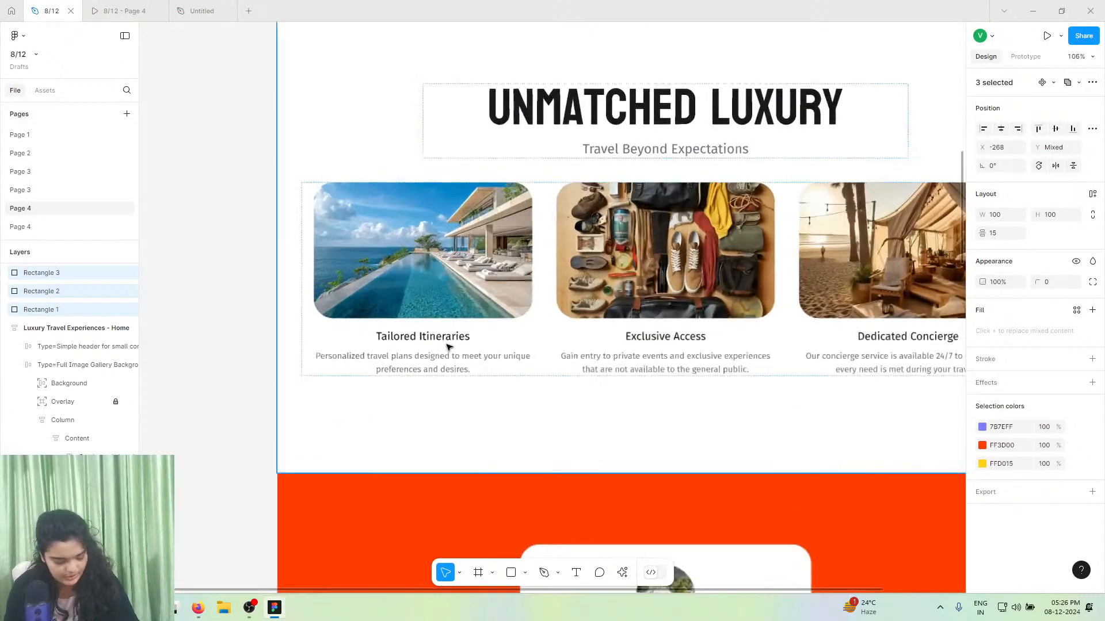
{"action": "scroll", "coordinate": [433, 348], "scroll_direction": "up", "scroll_amount": 5}
{"action": "left_click", "coordinate": [424, 331]}
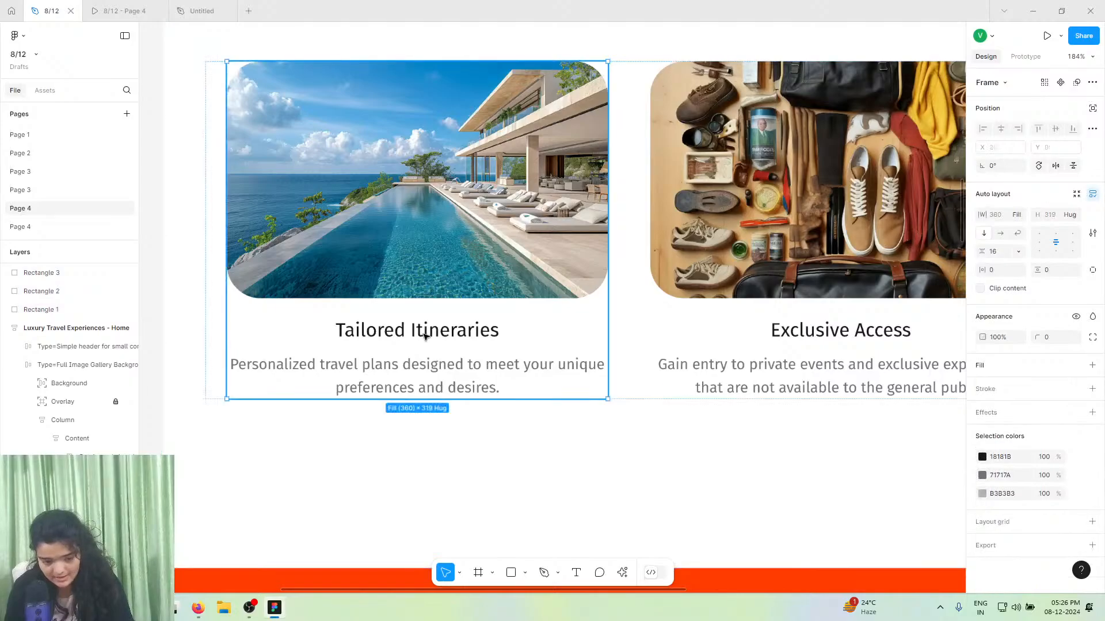
{"action": "double_click", "coordinate": [425, 333]}
{"action": "key", "text": "ctrl+c"}
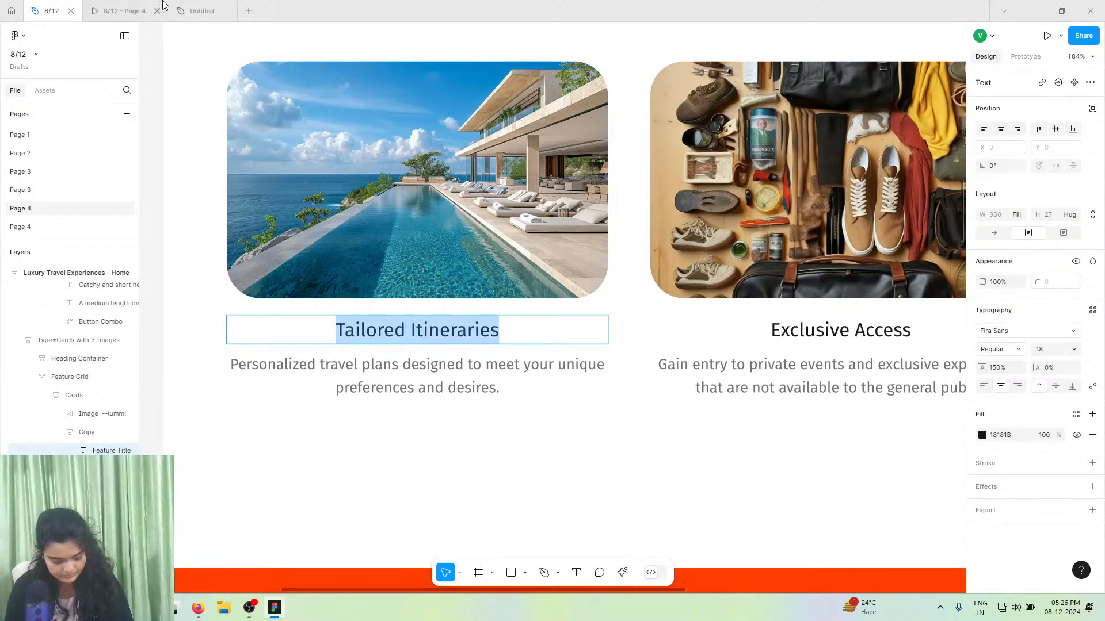
- Paste "Tailored Itineraries" into the empty text layer below the placeholder in the Untitled design, matching the destination style
{"action": "left_click", "coordinate": [201, 11]}
{"action": "key", "text": "ctrl+v"}
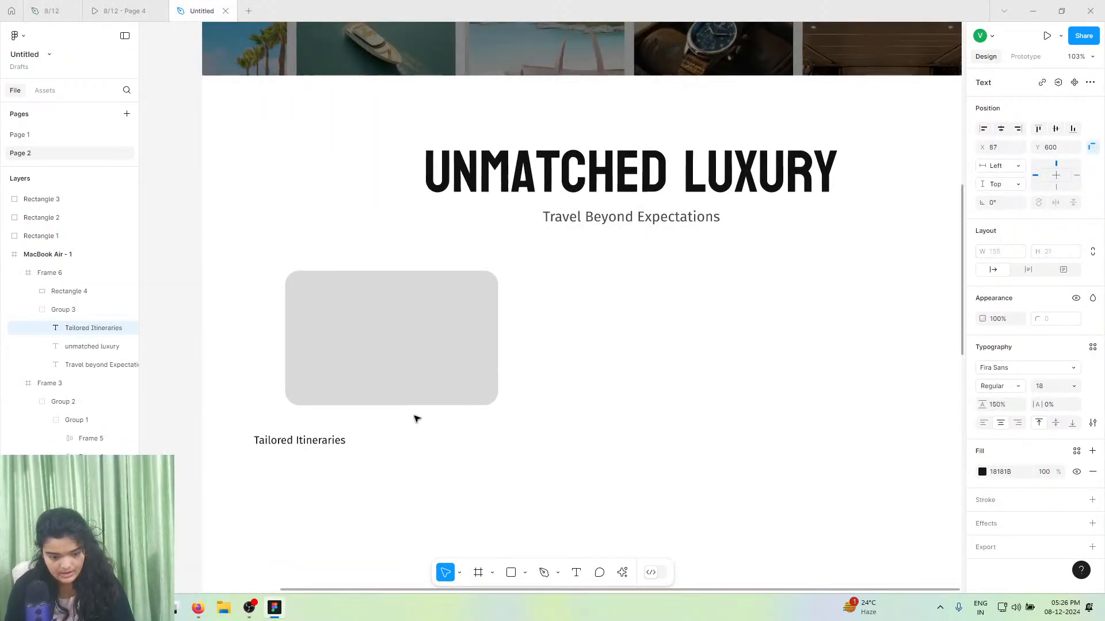
{"action": "key", "text": "ctrl+z"}
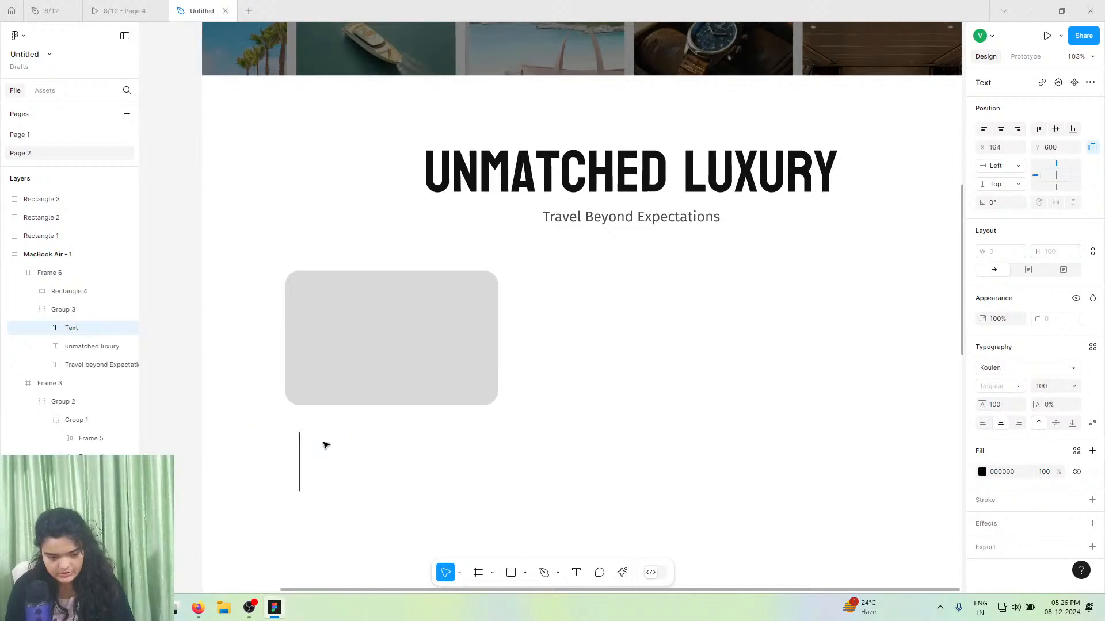
{"action": "right_click", "coordinate": [298, 457]}
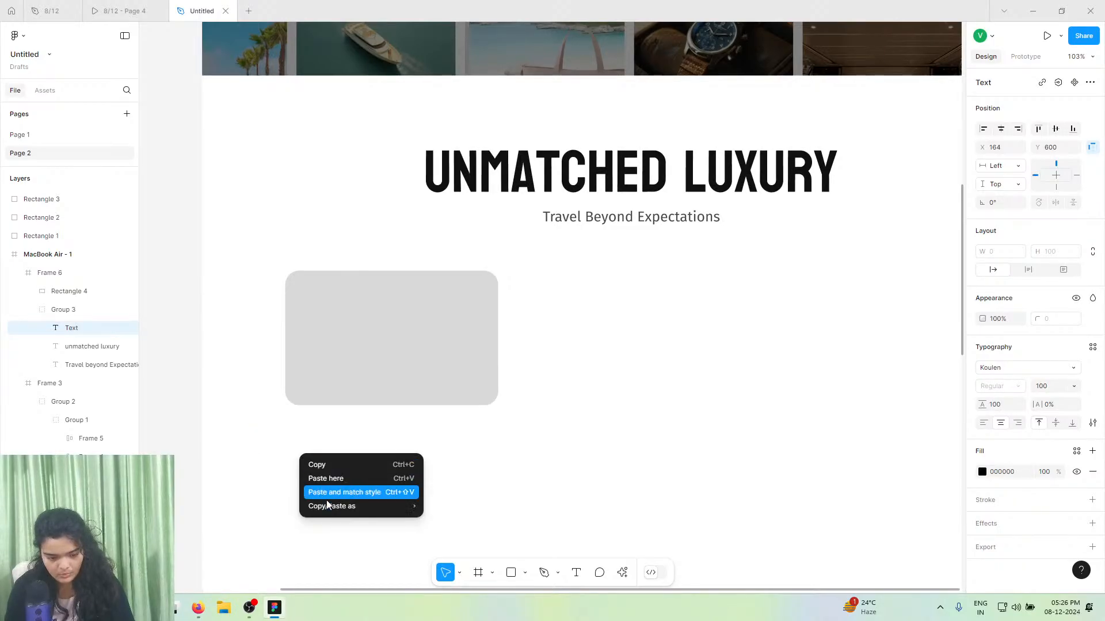
{"action": "left_click", "coordinate": [328, 496]}
- Set the "Tailored Itineraries" text to Fira Sans with a font size of 22
{"action": "scroll", "coordinate": [288, 434], "scroll_direction": "down", "scroll_amount": 5}
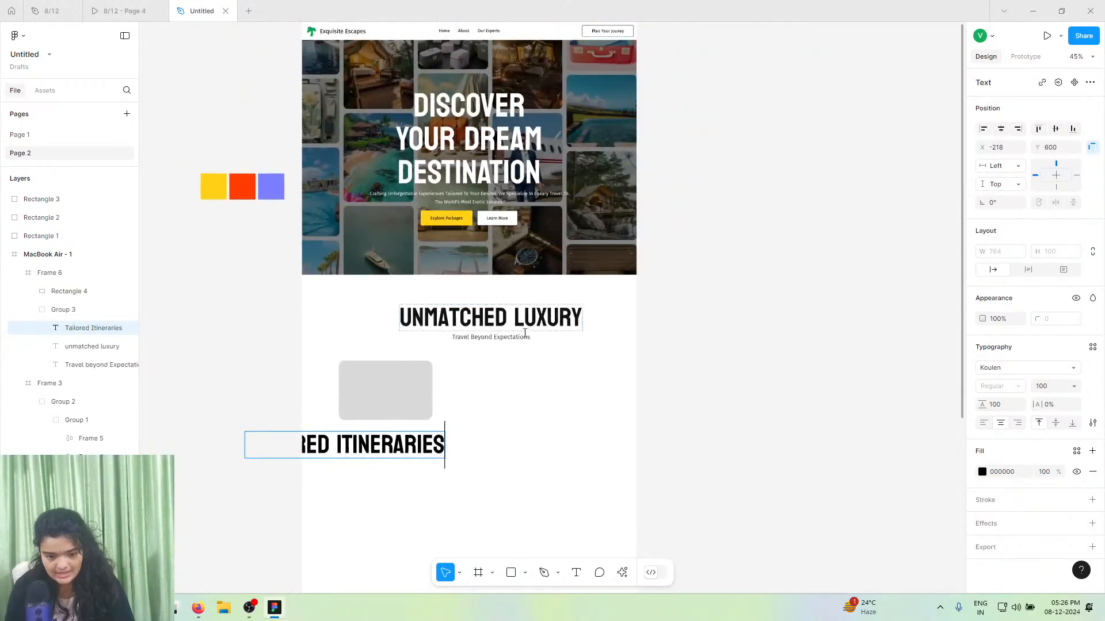
{"action": "scroll", "coordinate": [268, 359], "scroll_direction": "up", "scroll_amount": 5}
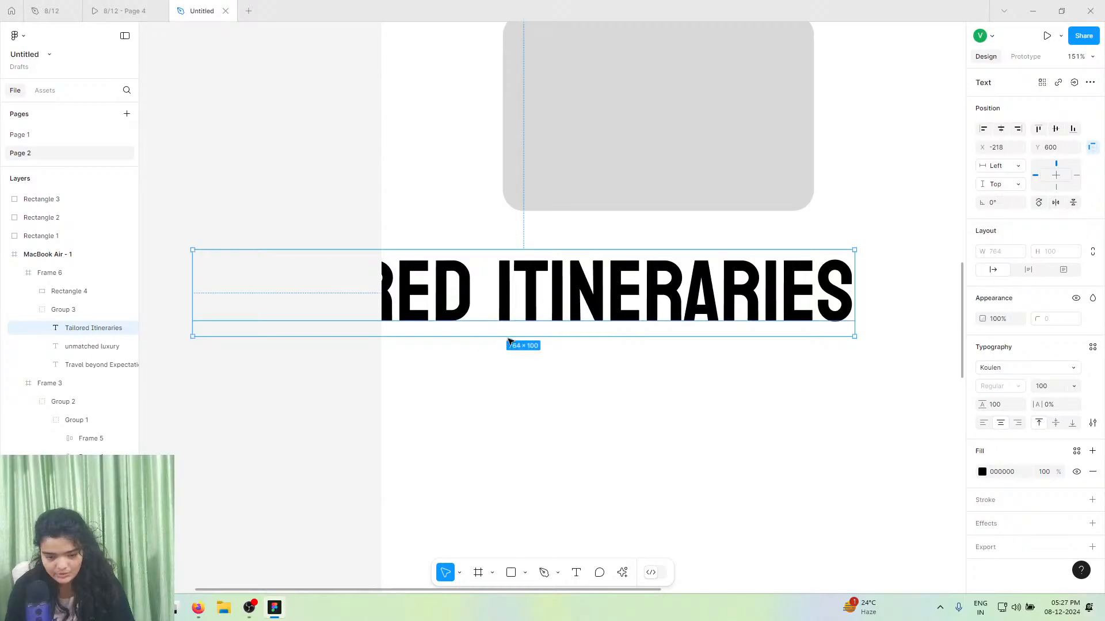
{"action": "left_click", "coordinate": [1021, 368]}
{"action": "type", "text": "fira"}
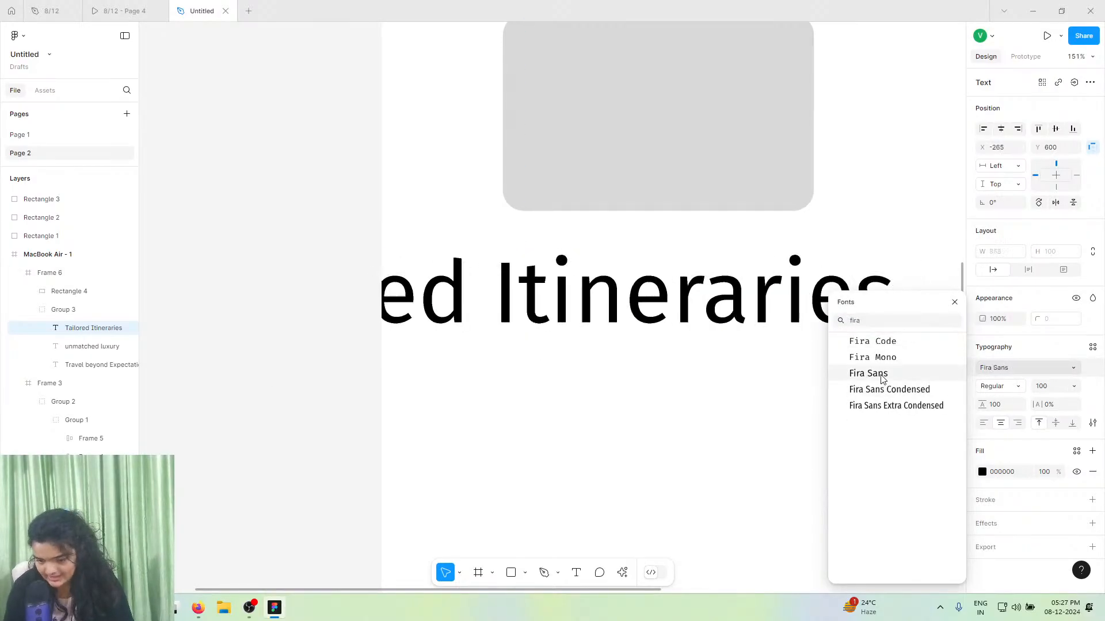
{"action": "left_click", "coordinate": [868, 374]}
{"action": "left_click", "coordinate": [1074, 386]}
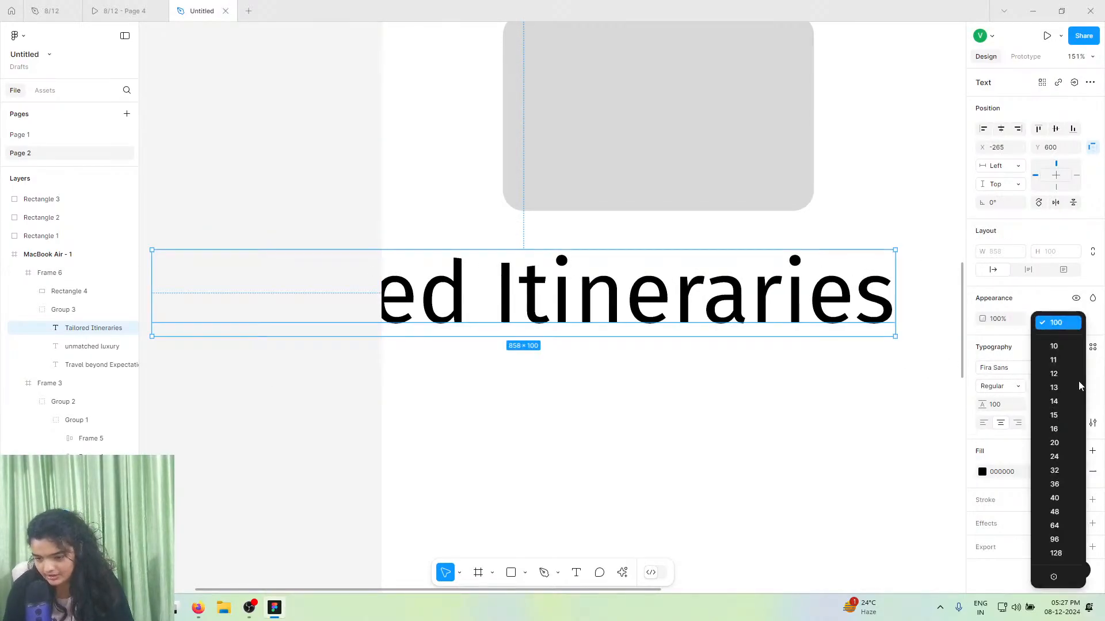
{"action": "left_click", "coordinate": [1061, 454]}
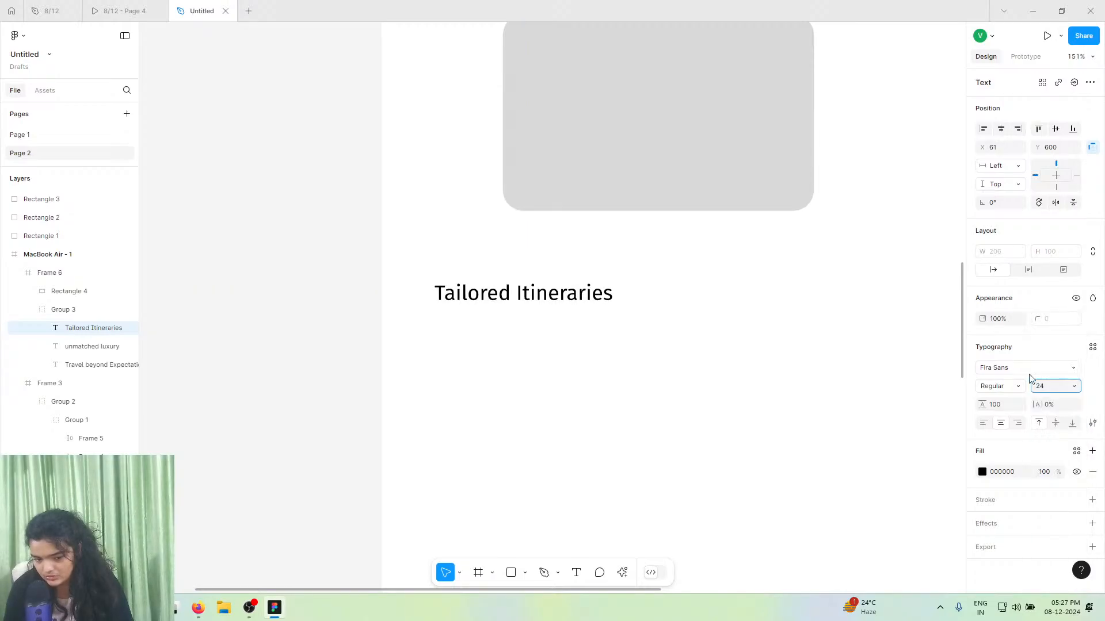
{"action": "left_click", "coordinate": [1060, 386]}
{"action": "type", "text": "22"}
{"action": "key", "text": "Return"}
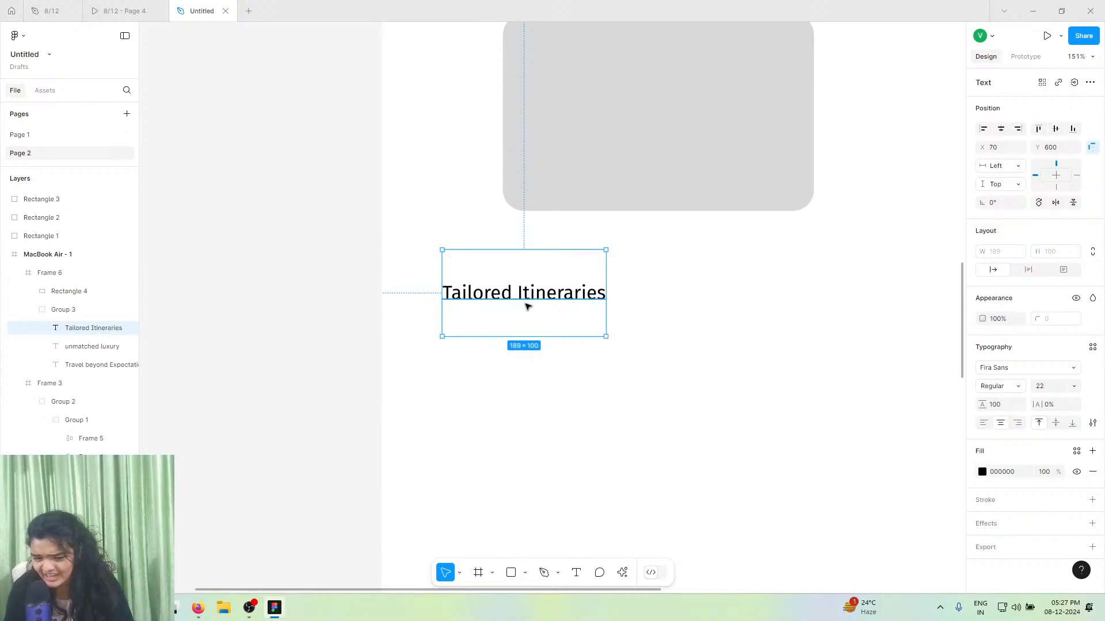
- Move the "Tailored Itineraries" title just below the middle of the placeholder and set its line height to Auto
{"action": "left_click_drag", "start_coordinate": [526, 305], "coordinate": [650, 260]}
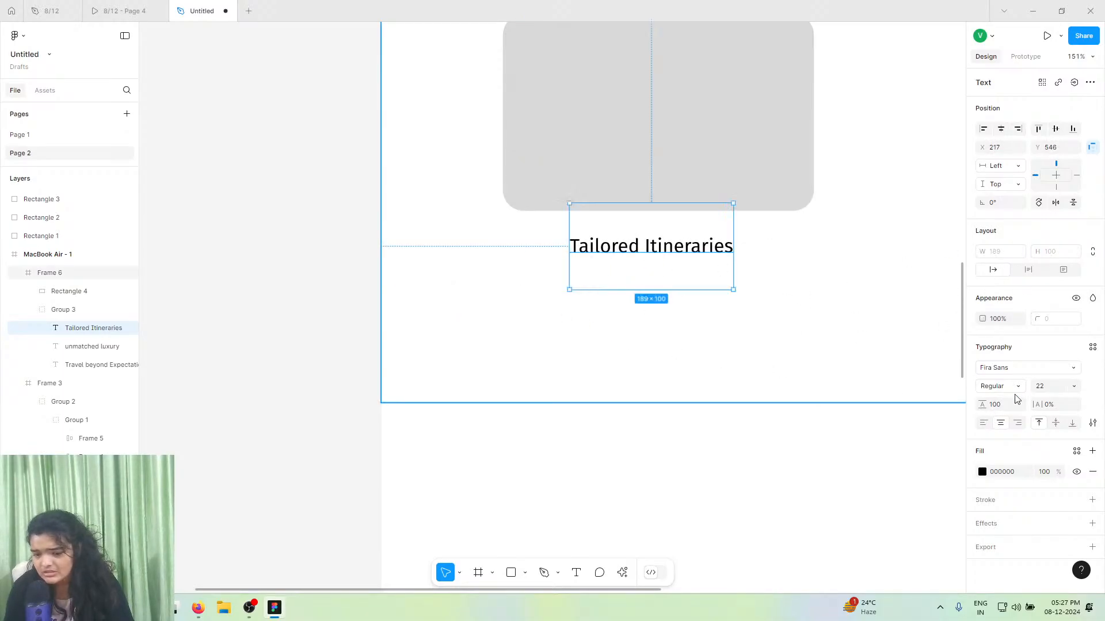
{"action": "left_click", "coordinate": [1014, 405]}
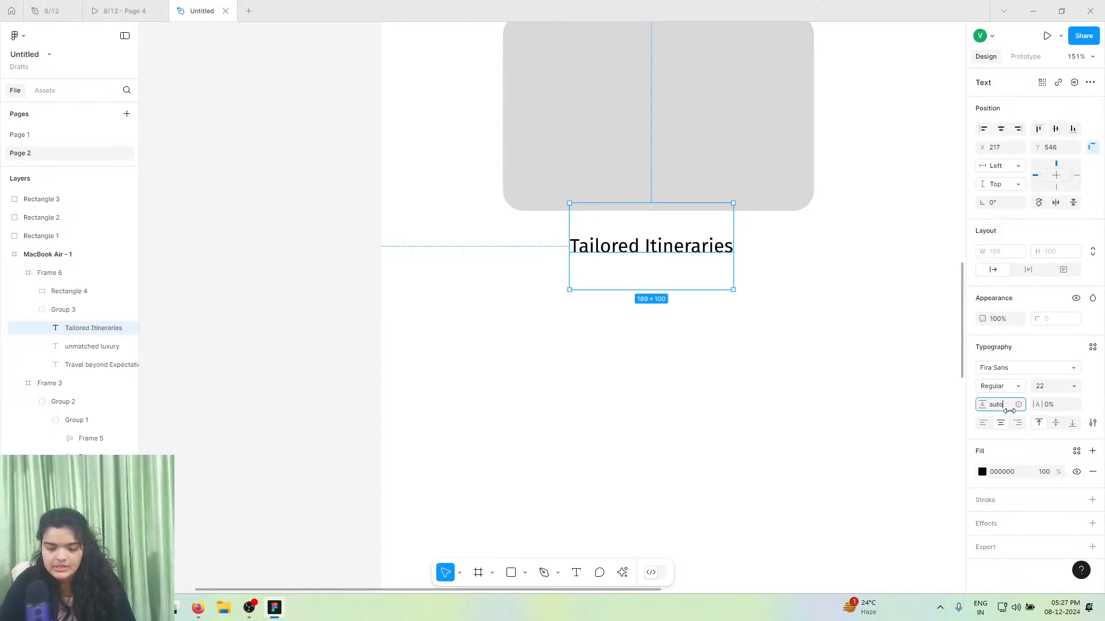
{"action": "type", "text": "auto"}
{"action": "key", "text": "Return"}
- Duplicate the card title directly below itself and style the copy with font size 16 and fill 4A4A4A
{"action": "left_click_drag", "start_coordinate": [691, 220], "coordinate": [685, 286]}
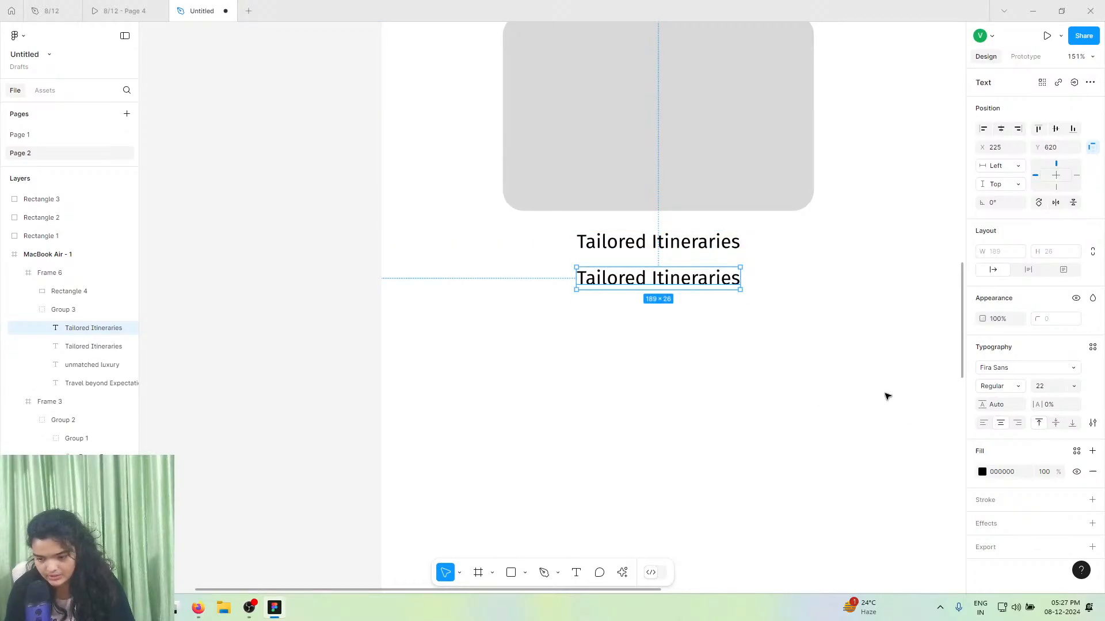
{"action": "left_click", "coordinate": [1067, 390]}
{"action": "key", "text": "Return"}
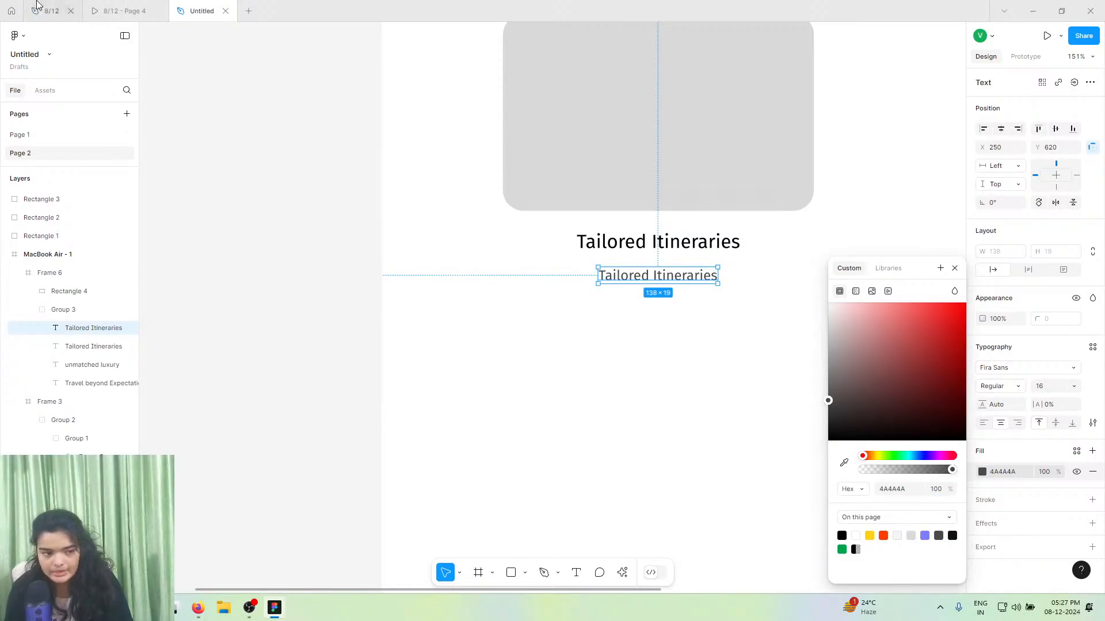
- Copy the full Tailored Itineraries description text from the first card in the 8/12 reference file
{"action": "left_click", "coordinate": [52, 11]}
{"action": "double_click", "coordinate": [443, 386]}
{"action": "key", "text": "ctrl+a"}
{"action": "right_click", "coordinate": [443, 381]}
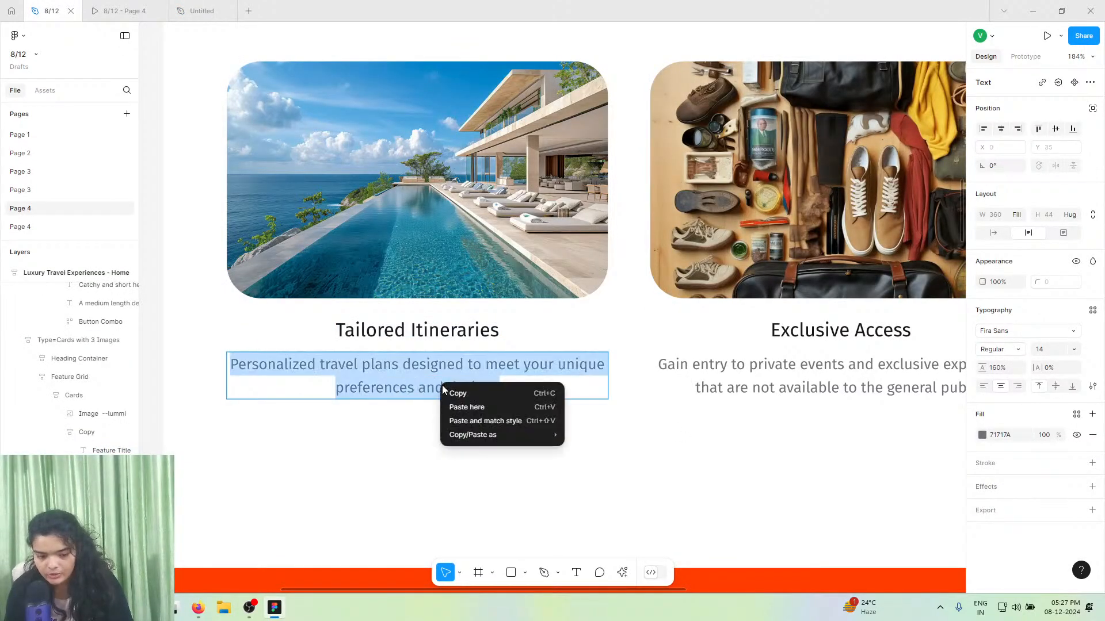
{"action": "left_click", "coordinate": [452, 388]}
- Replace the duplicated title text below the card title in the Untitled design with the copied travel plans description
{"action": "left_click", "coordinate": [103, 5]}
{"action": "left_click", "coordinate": [202, 10]}
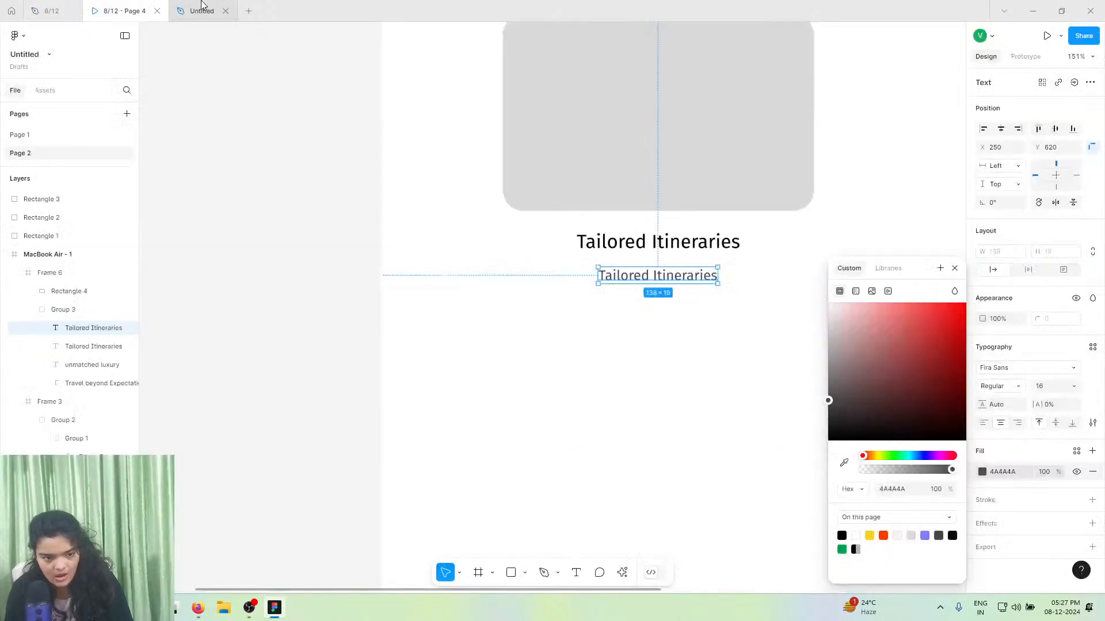
{"action": "double_click", "coordinate": [651, 275]}
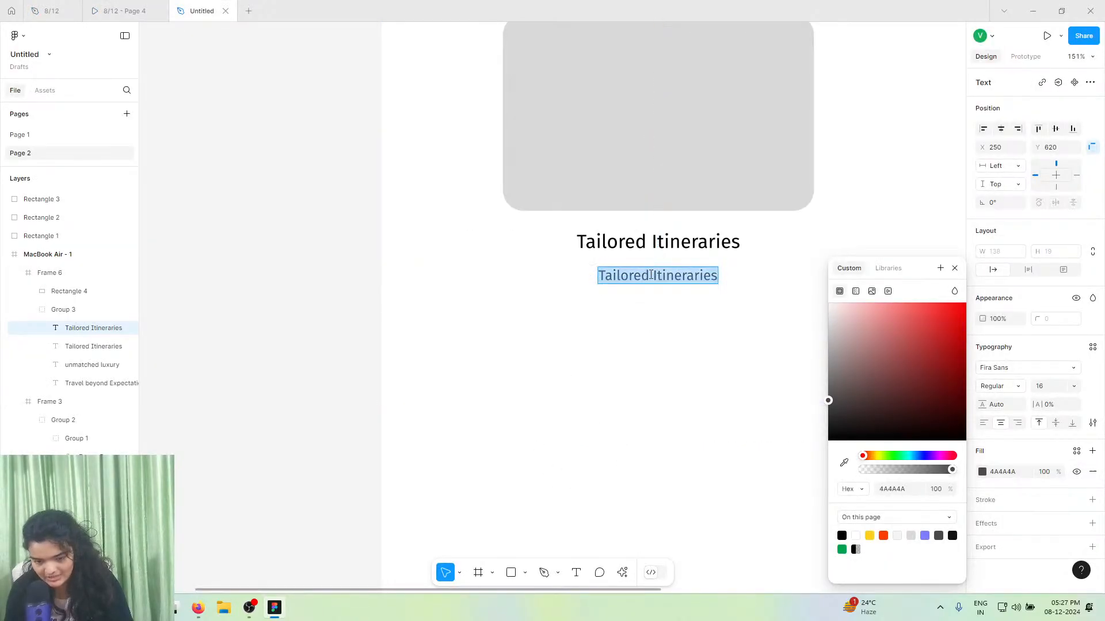
{"action": "right_click", "coordinate": [648, 277]}
{"action": "left_click", "coordinate": [665, 308]}
{"action": "key", "text": "Escape"}
- Set the description's font size to 14 and narrow its text box to 312 wide, keeping it centered under the title
{"action": "scroll", "coordinate": [628, 316], "scroll_direction": "right", "scroll_amount": 4}
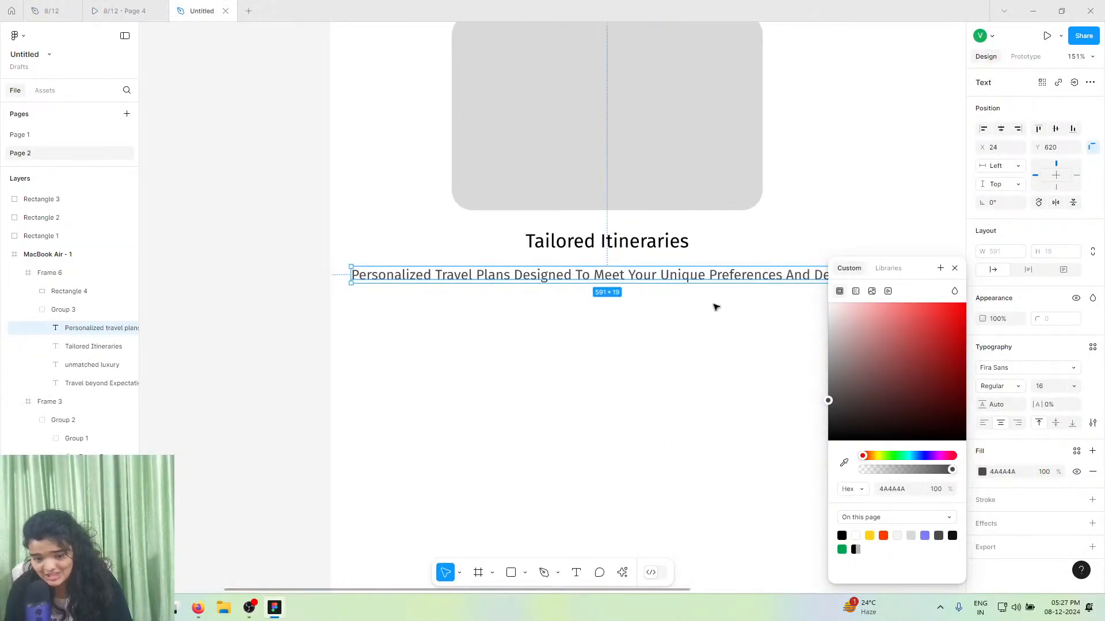
{"action": "left_click", "coordinate": [1056, 385]}
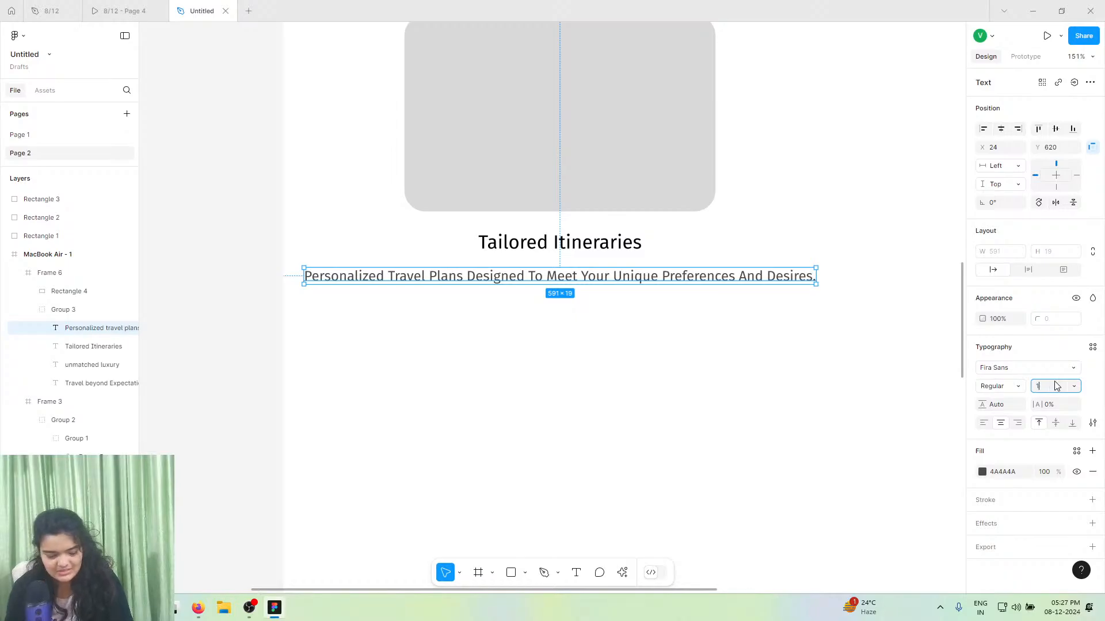
{"action": "type", "text": "14"}
{"action": "key", "text": "Return"}
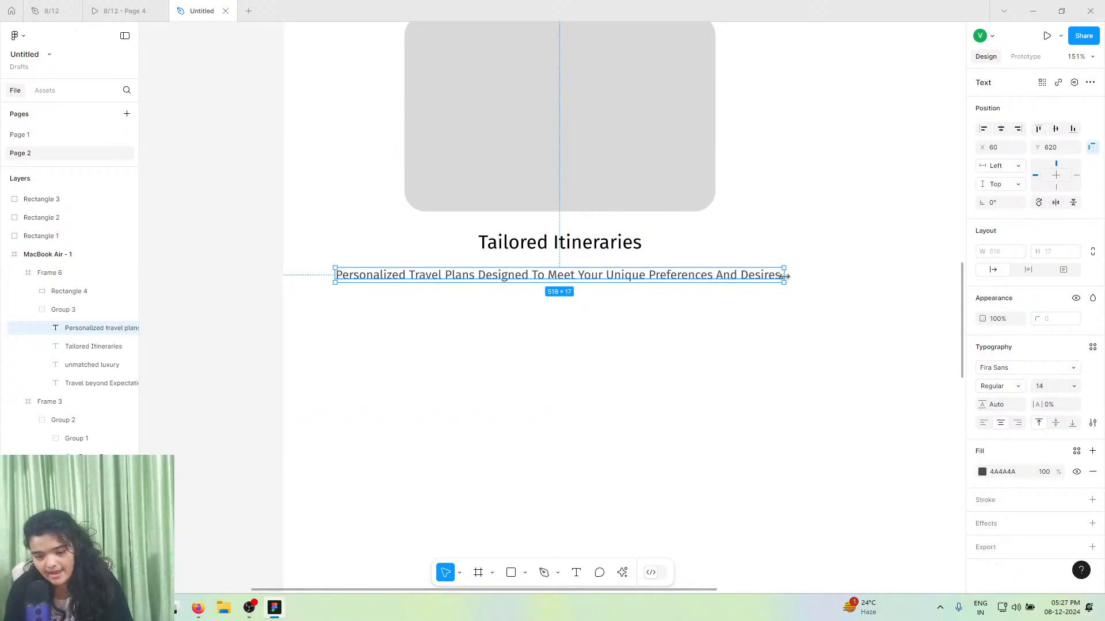
{"action": "left_click_drag", "start_coordinate": [765, 274], "coordinate": [606, 275]}
{"action": "left_click_drag", "start_coordinate": [489, 281], "coordinate": [580, 281]}
{"action": "scroll", "coordinate": [552, 259], "scroll_direction": "up", "scroll_amount": 2}
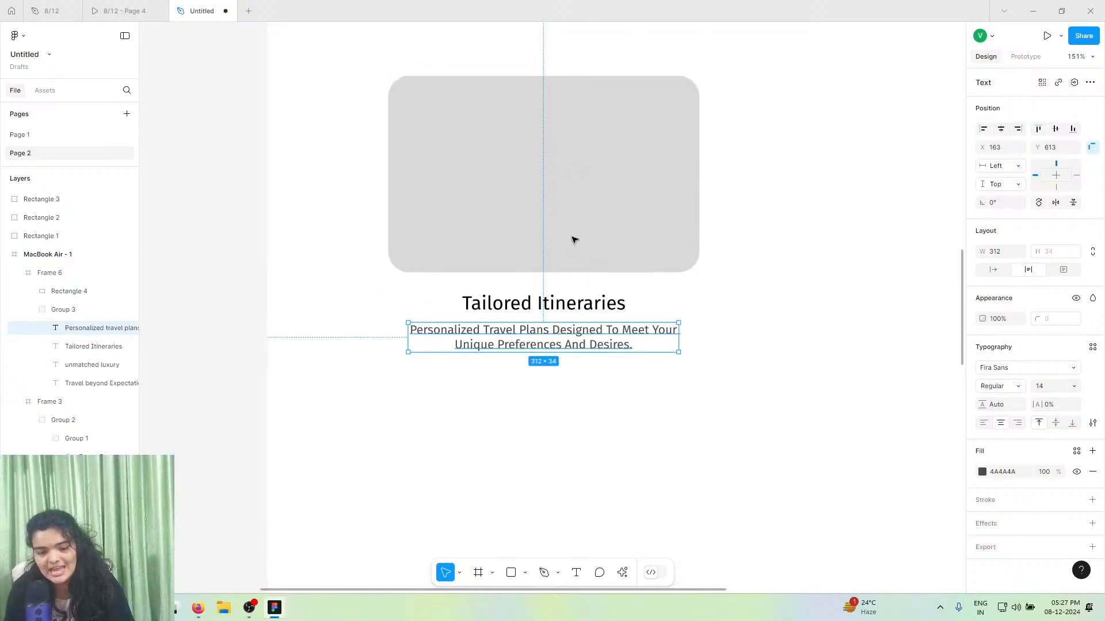
- Move the card's title and description layers out of the heading group, placing them directly below the rectangle layer in Frame 6
{"action": "left_click", "coordinate": [572, 239]}
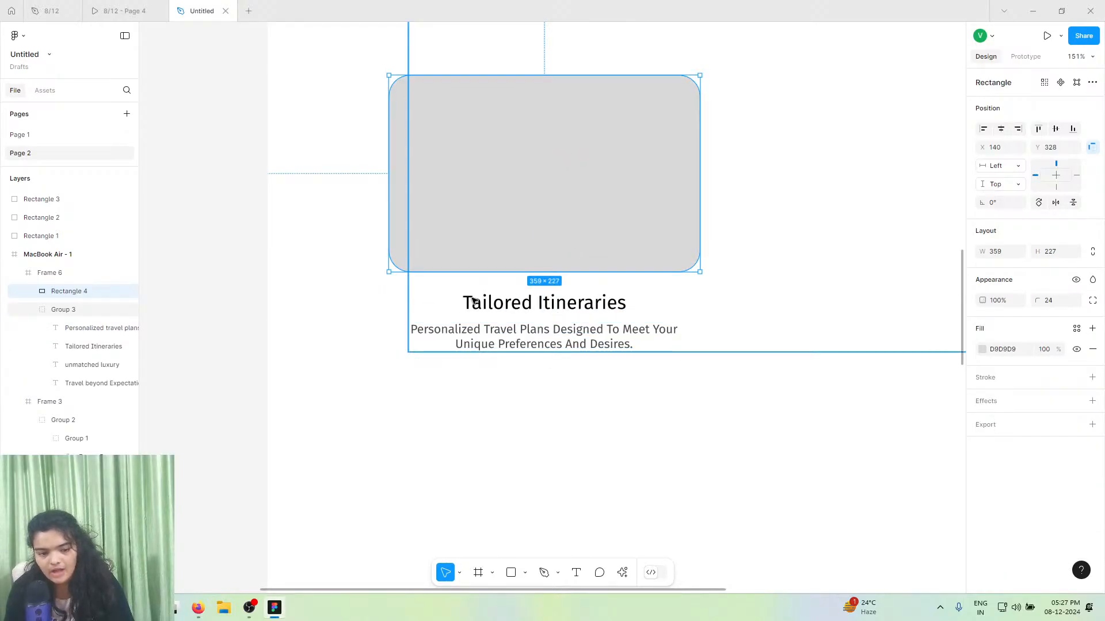
{"action": "scroll", "coordinate": [472, 301], "scroll_direction": "down", "scroll_amount": 5}
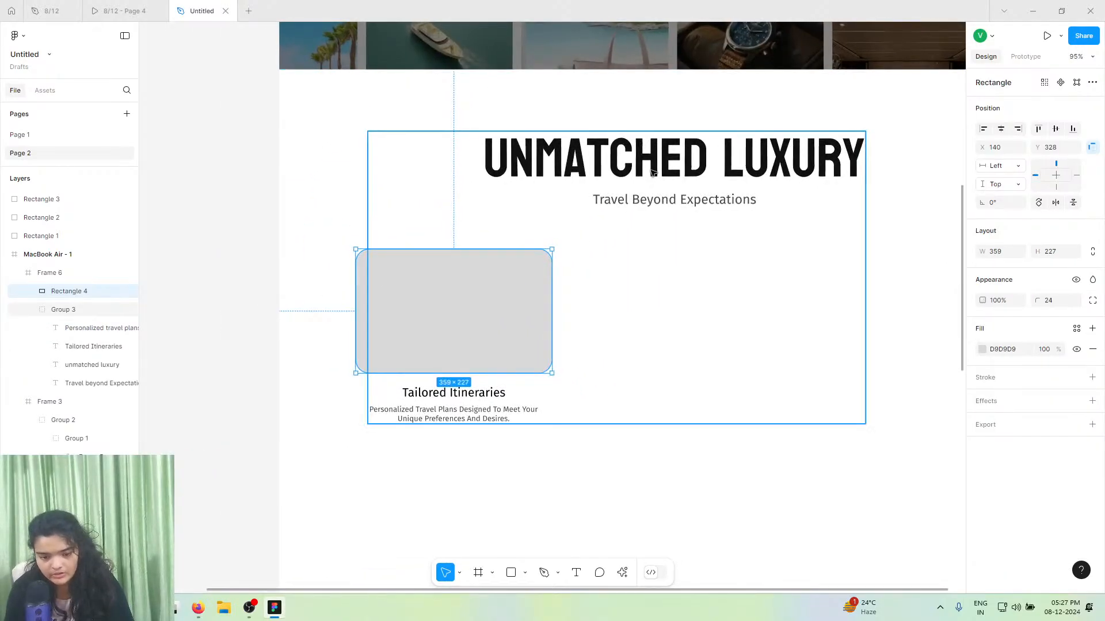
{"action": "left_click", "coordinate": [451, 411]}
{"action": "left_click", "coordinate": [452, 411]}
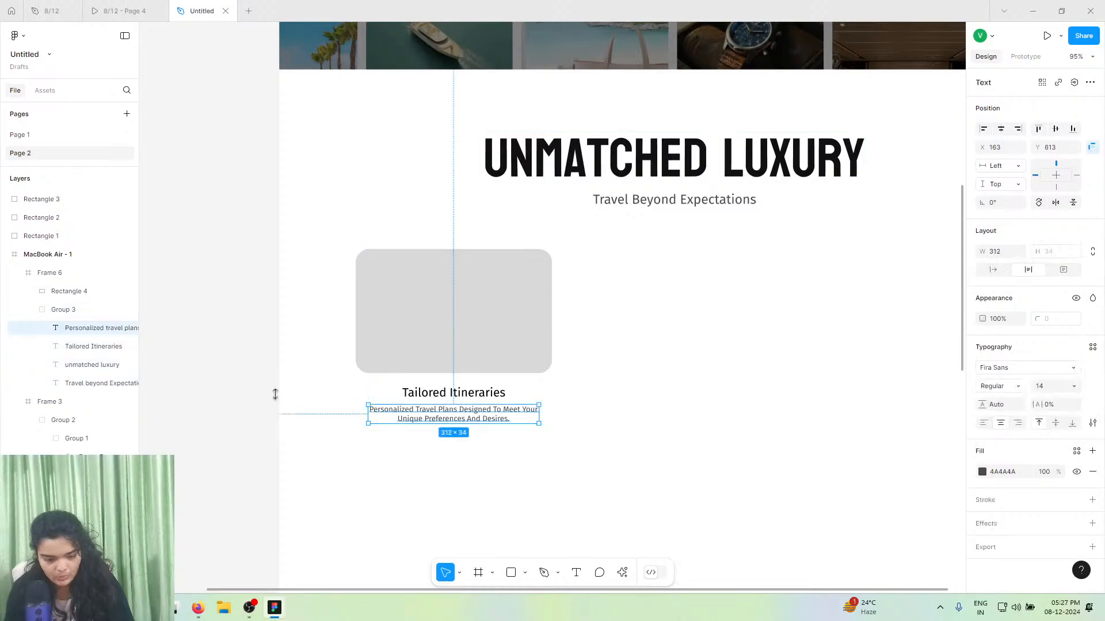
{"action": "left_click", "coordinate": [86, 347], "text": "shift"}
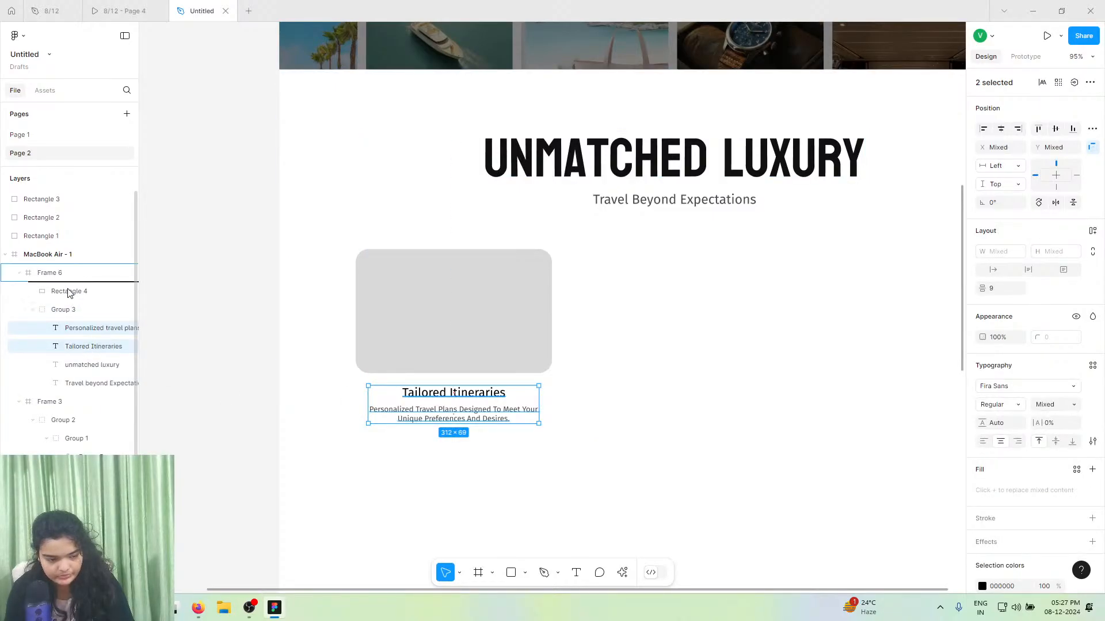
{"action": "left_click_drag", "start_coordinate": [72, 305], "coordinate": [72, 303]}
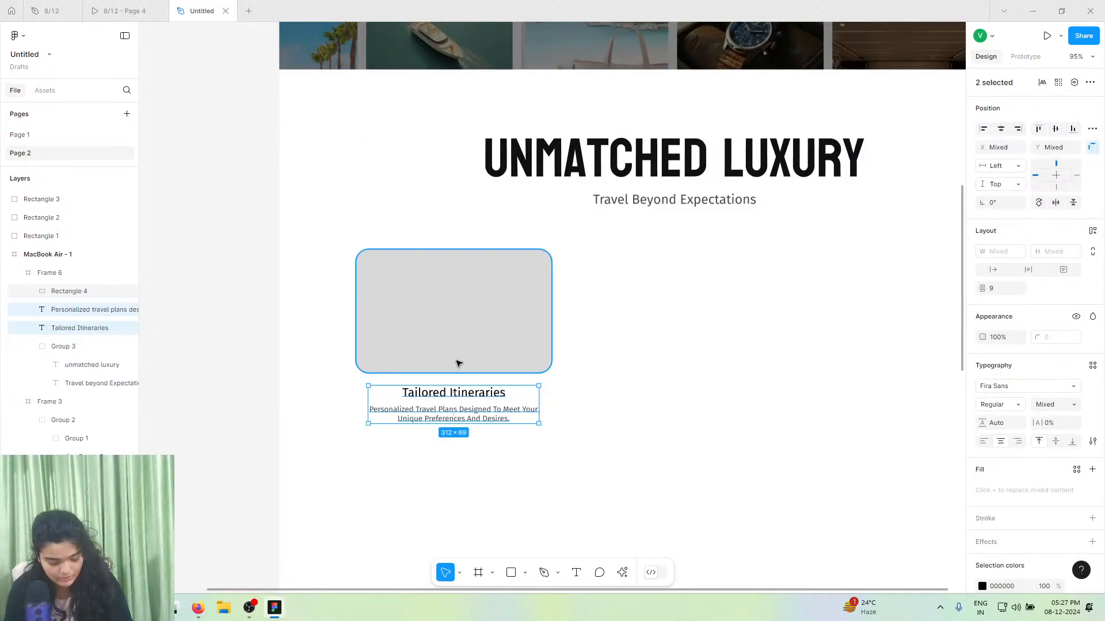
- Group the placeholder rectangle with its title and description as one card
{"action": "left_click", "coordinate": [458, 363], "text": "shift"}
{"action": "scroll", "coordinate": [437, 368], "scroll_direction": "down", "scroll_amount": 3}
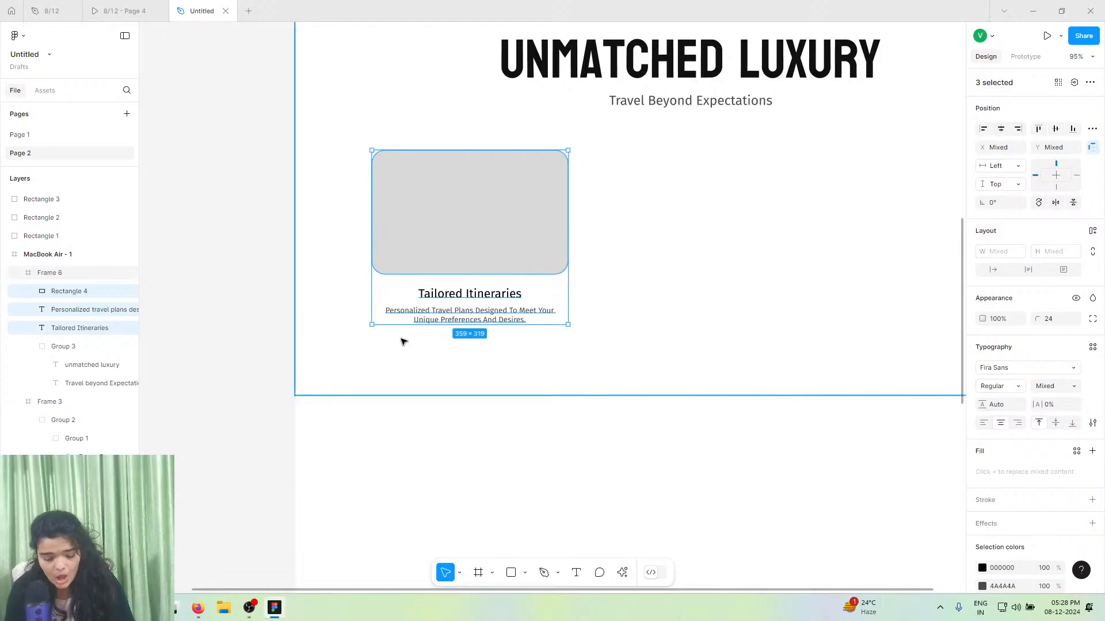
{"action": "key", "text": "ctrl+g"}
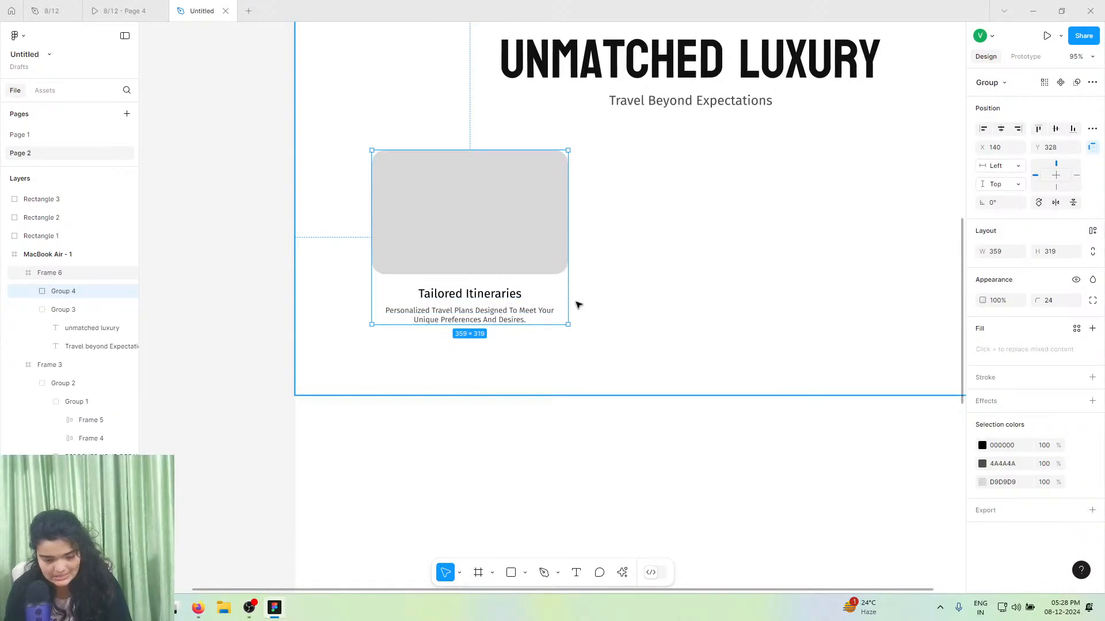
- Select the placeholder rectangle inside the card group and launch the Lummi plugin
{"action": "scroll", "coordinate": [402, 217], "scroll_direction": "up", "scroll_amount": 5}
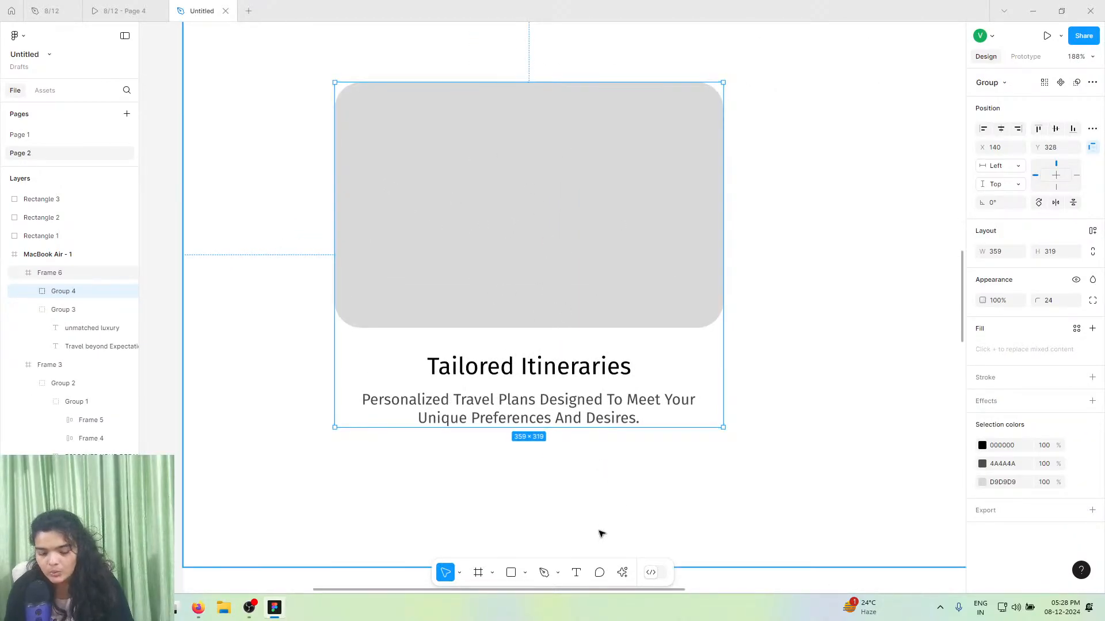
{"action": "left_click", "coordinate": [622, 573]}
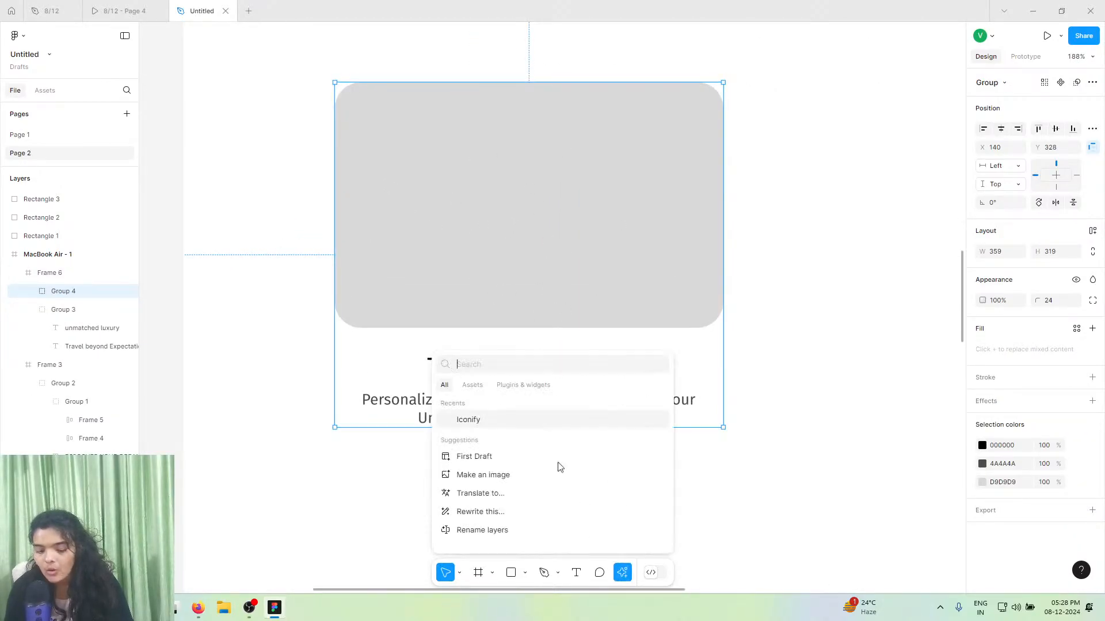
{"action": "double_click", "coordinate": [487, 244]}
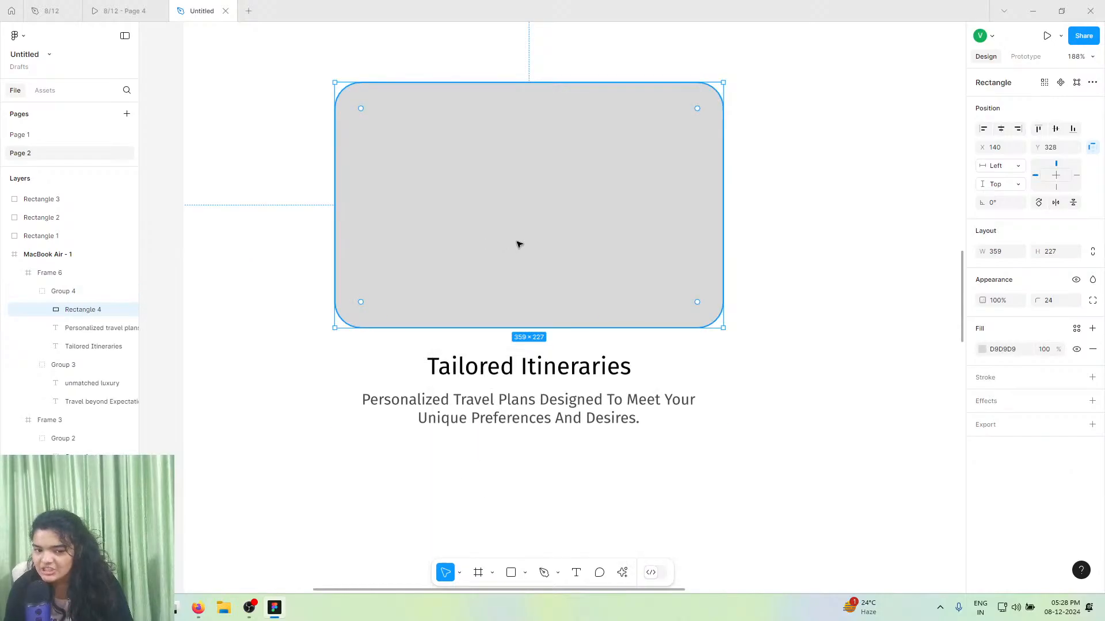
{"action": "left_click", "coordinate": [624, 572]}
{"action": "left_click", "coordinate": [153, 5]}
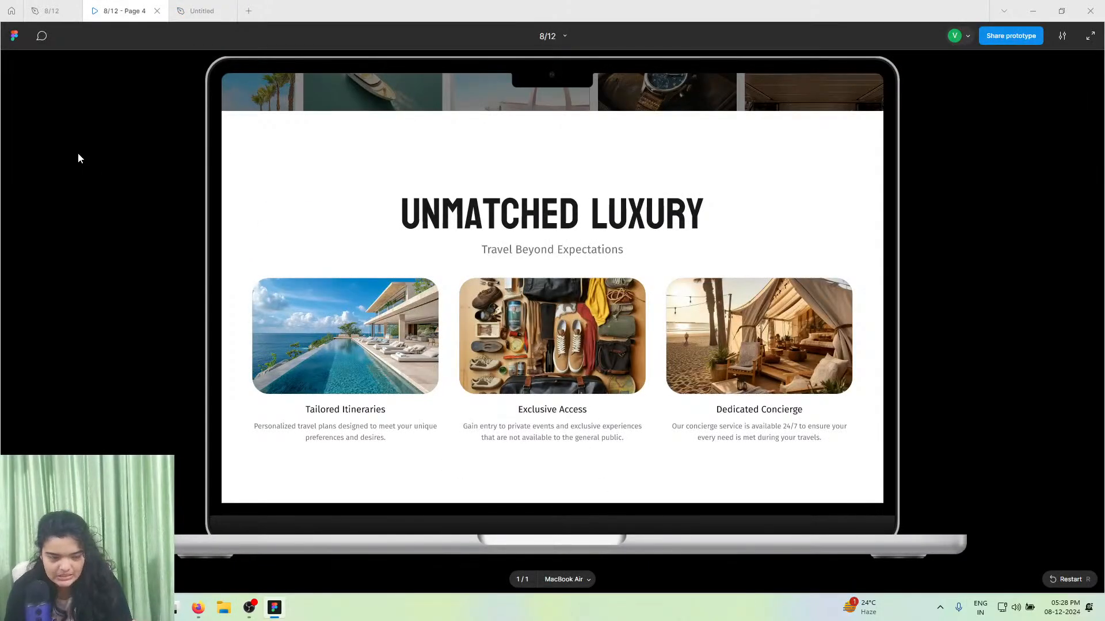
{"action": "left_click", "coordinate": [174, 7]}
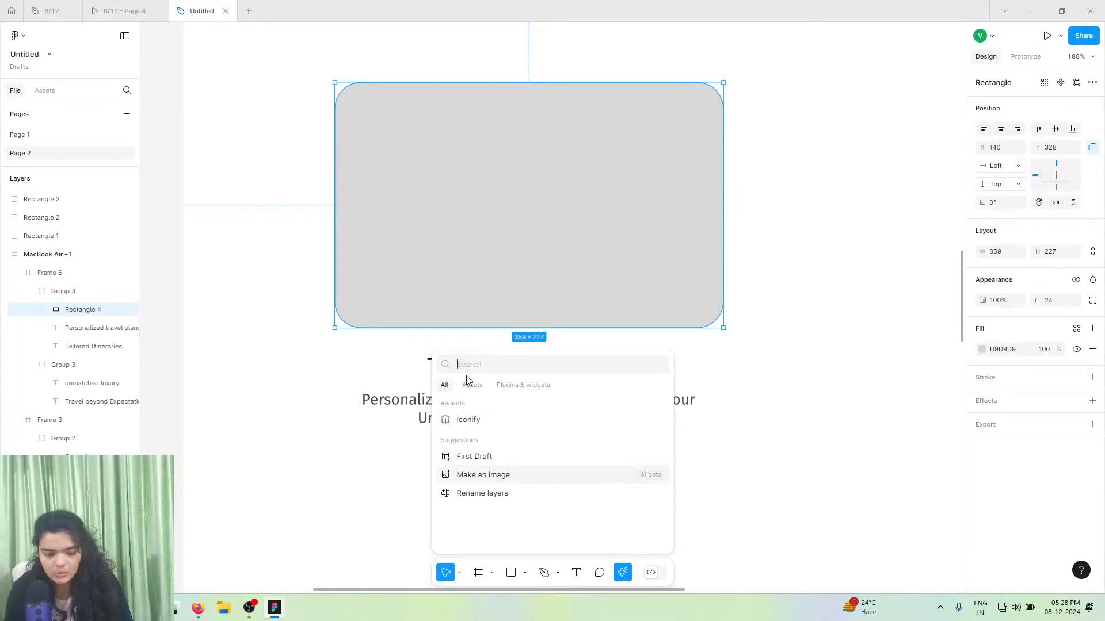
{"action": "type", "text": "lummi"}
{"action": "key", "text": "Return"}
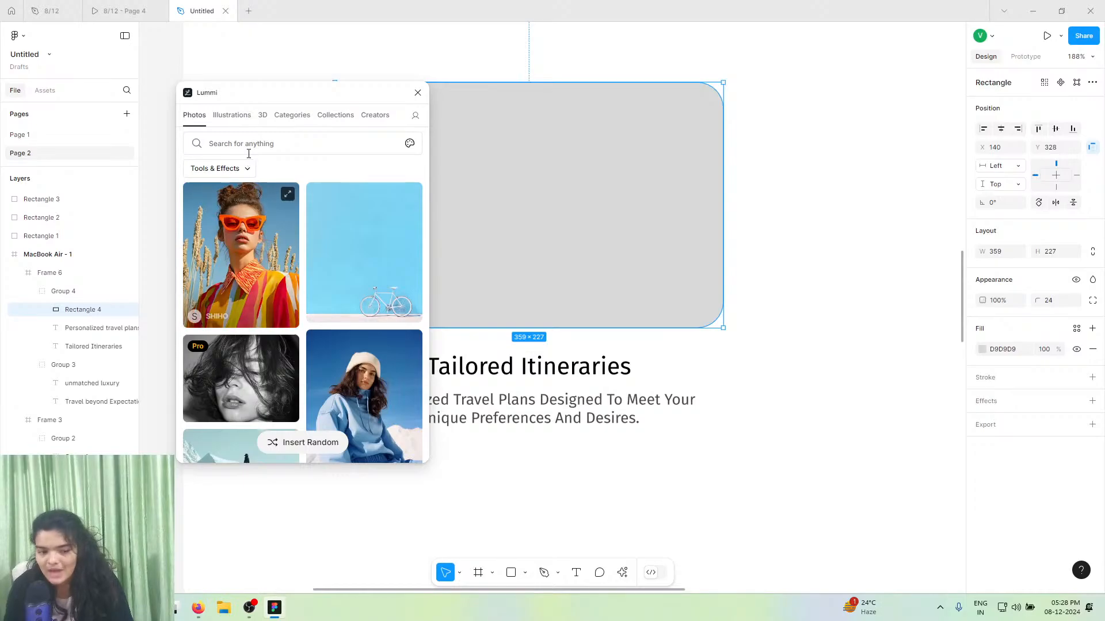
- Search the Lummi photos for "travel" and try the globe and airplane photo as the placeholder's fill
{"action": "left_click", "coordinate": [248, 149]}
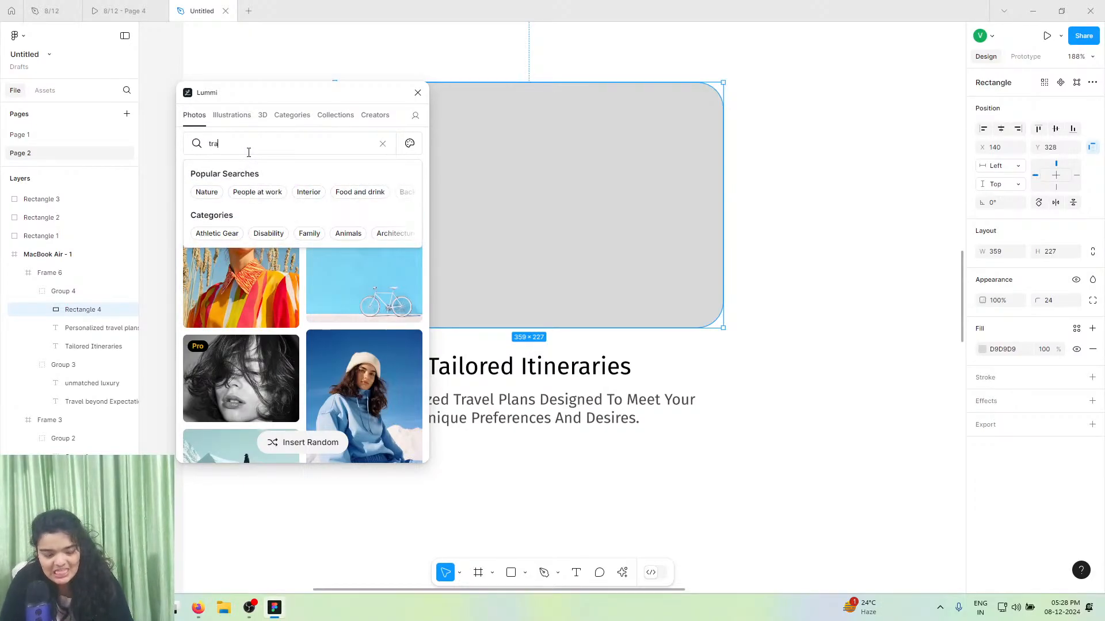
{"action": "type", "text": "travel"}
{"action": "key", "text": "Return"}
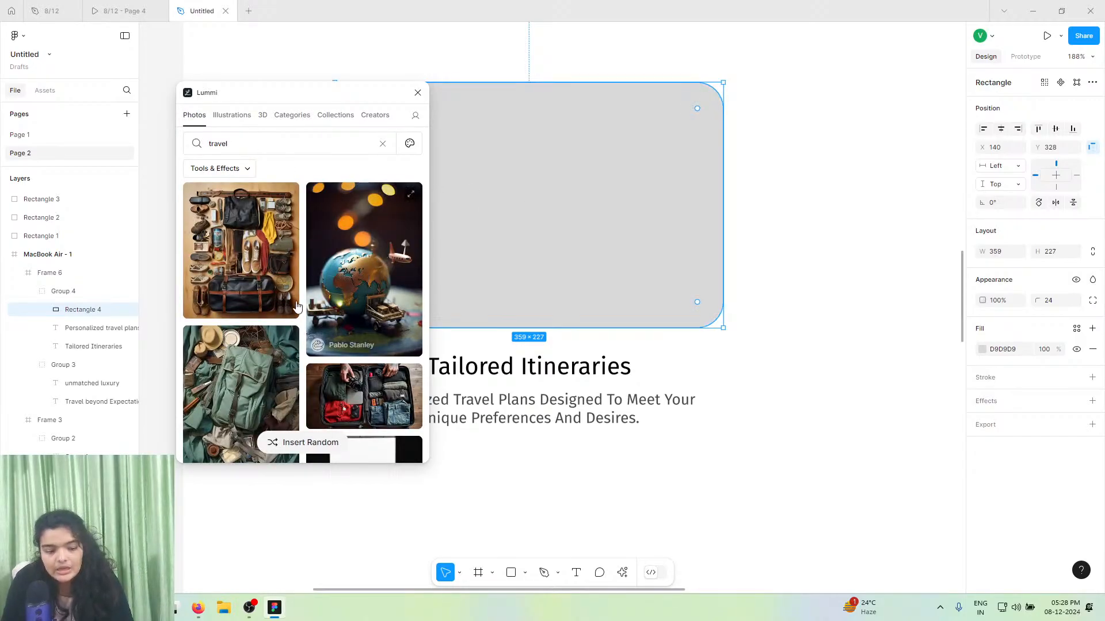
{"action": "scroll", "coordinate": [278, 319], "scroll_direction": "down", "scroll_amount": 1}
{"action": "left_click", "coordinate": [321, 235]}
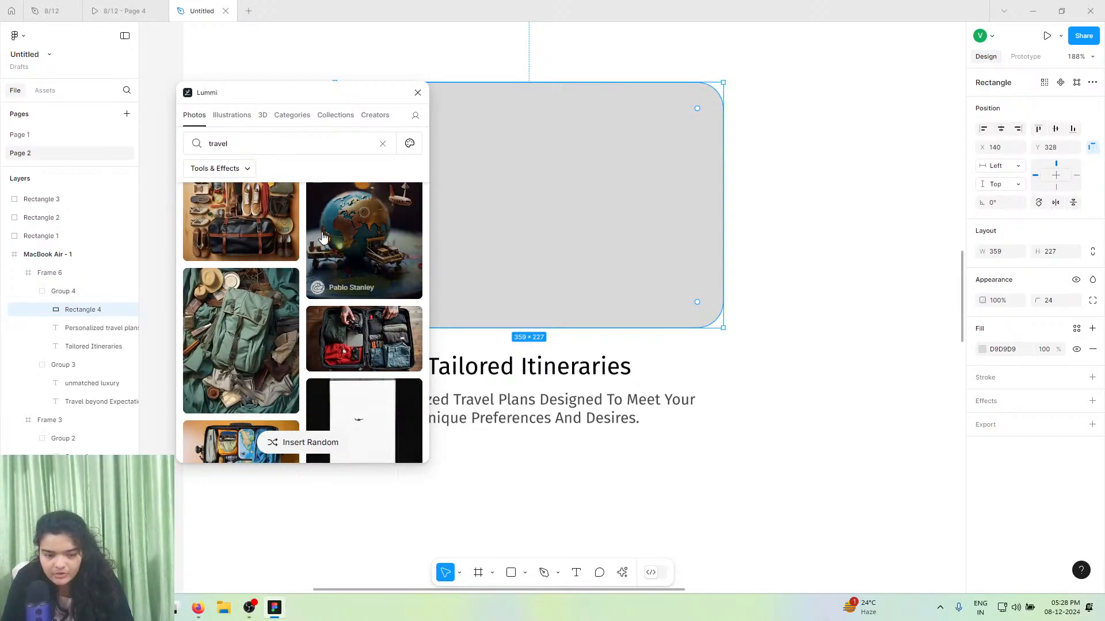
- Undo the globe photo and fill the placeholder with the packed suitcase photo on an orange background
{"action": "scroll", "coordinate": [224, 376], "scroll_direction": "down", "scroll_amount": 1}
{"action": "scroll", "coordinate": [224, 377], "scroll_direction": "down", "scroll_amount": 2}
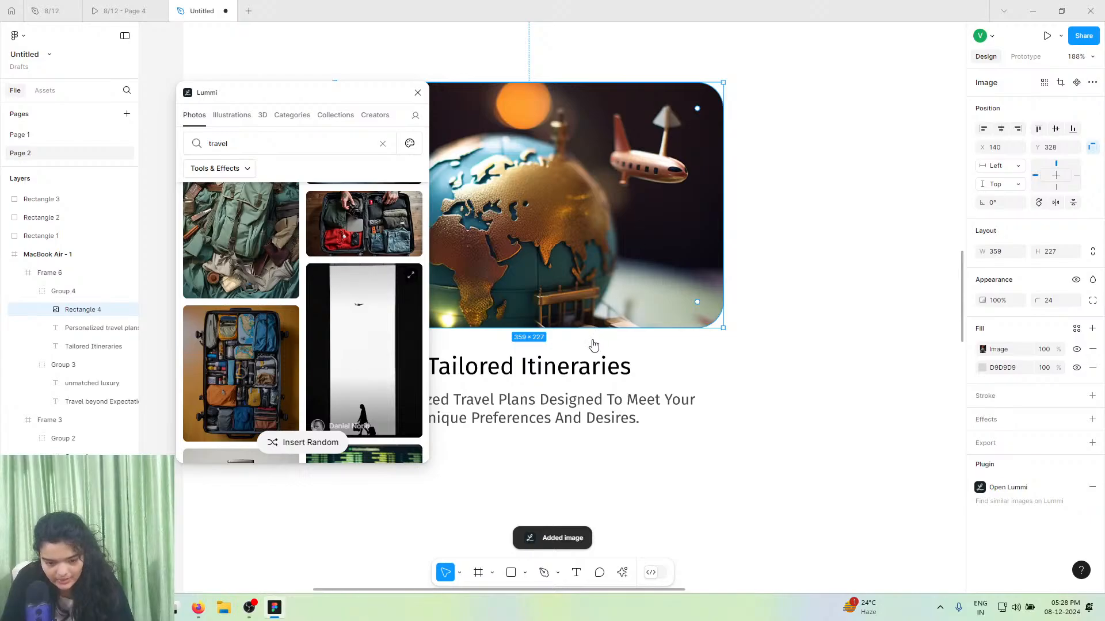
{"action": "key", "text": "ctrl+z"}
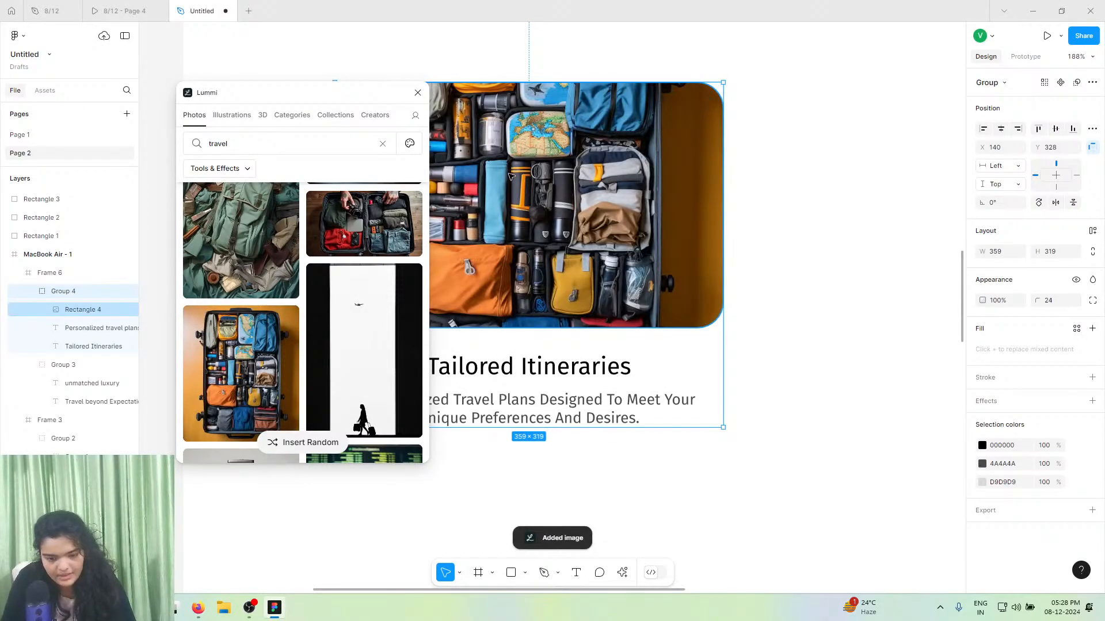
- Duplicate the finished card beside the original and align the copy to the section's horizontal center
{"action": "scroll", "coordinate": [517, 206], "scroll_direction": "down", "scroll_amount": 3}
{"action": "left_click_drag", "start_coordinate": [500, 210], "coordinate": [745, 211], "text": "alt"}
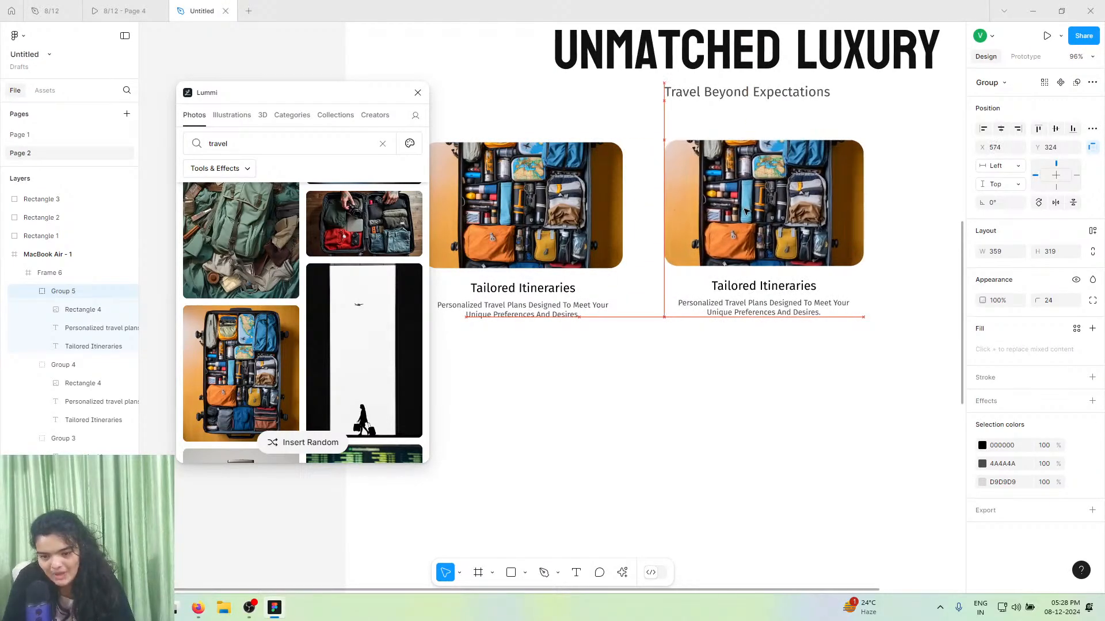
{"action": "left_click", "coordinate": [1001, 129]}
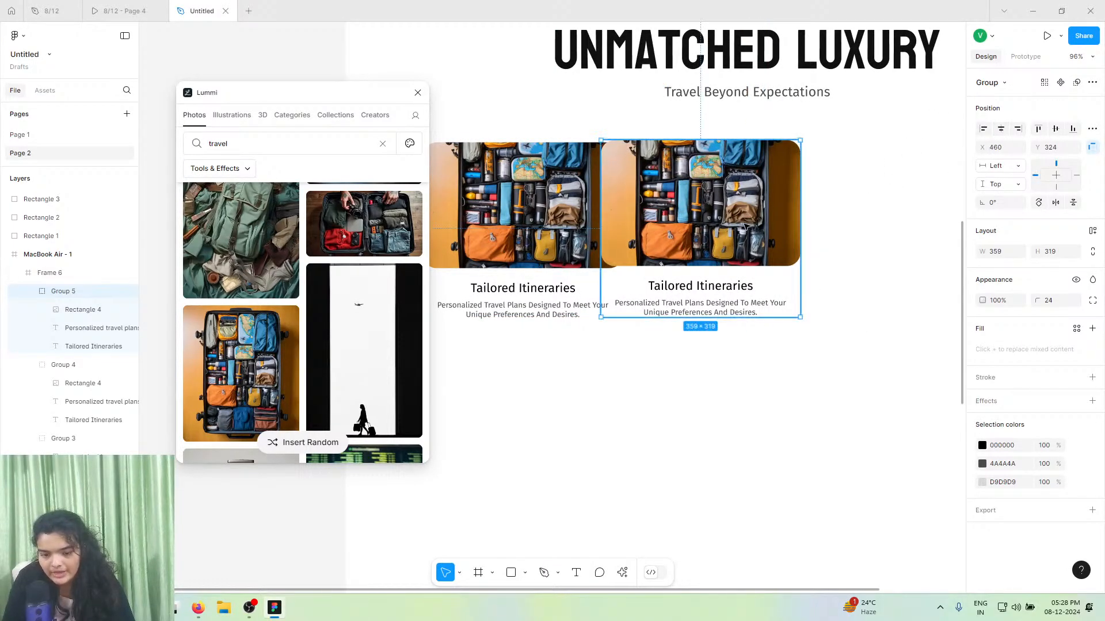
- Place the second card level with the first at a gap of 45, and duplicate it as a third card with equal spacing
{"action": "scroll", "coordinate": [723, 220], "scroll_direction": "down", "scroll_amount": 5}
{"action": "scroll", "coordinate": [662, 224], "scroll_direction": "right", "scroll_amount": 2}
{"action": "left_click", "coordinate": [579, 225]}
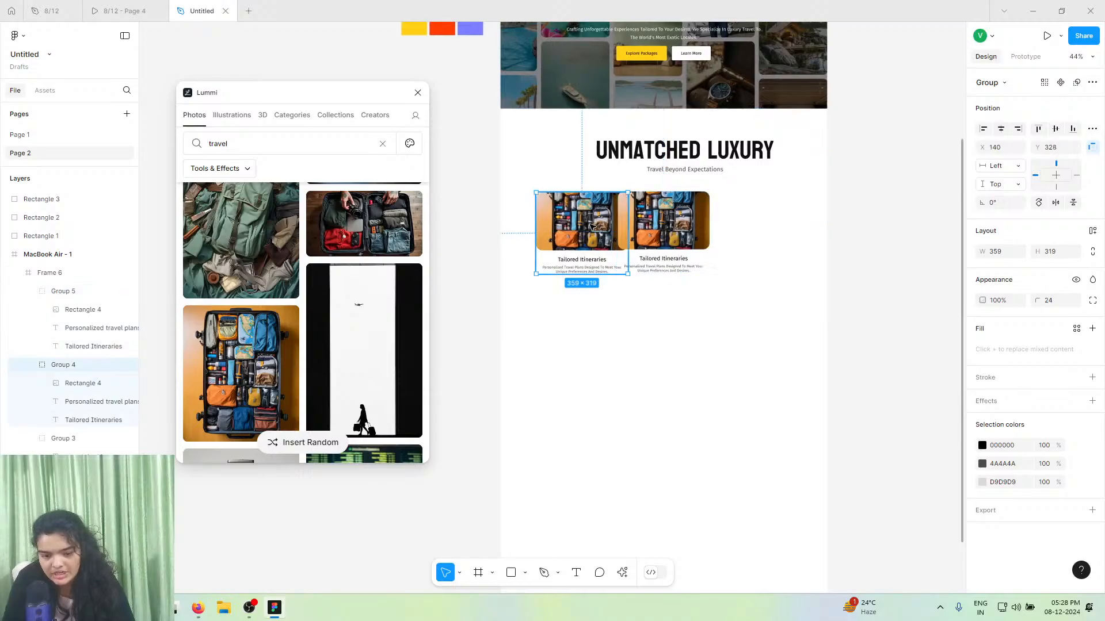
{"action": "left_click", "coordinate": [661, 226]}
{"action": "left_click_drag", "start_coordinate": [687, 230], "coordinate": [769, 231]}
- Put the three cards in a horizontal auto layout with a spacing of 28 and center the row below the heading area
{"action": "left_click", "coordinate": [640, 217], "text": "shift"}
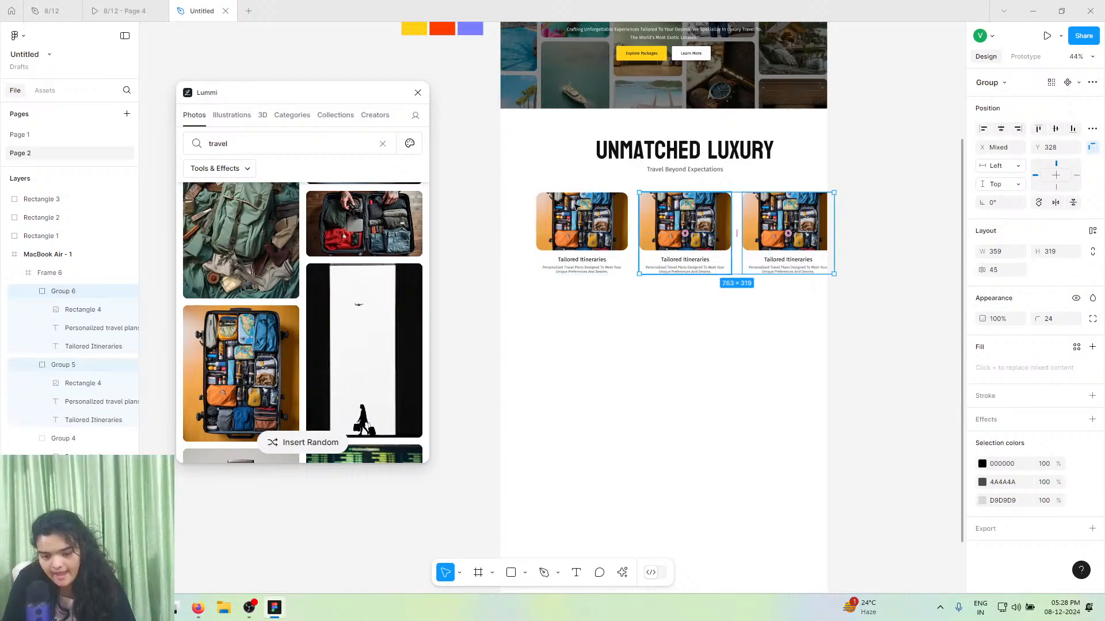
{"action": "left_click", "coordinate": [581, 224], "text": "shift"}
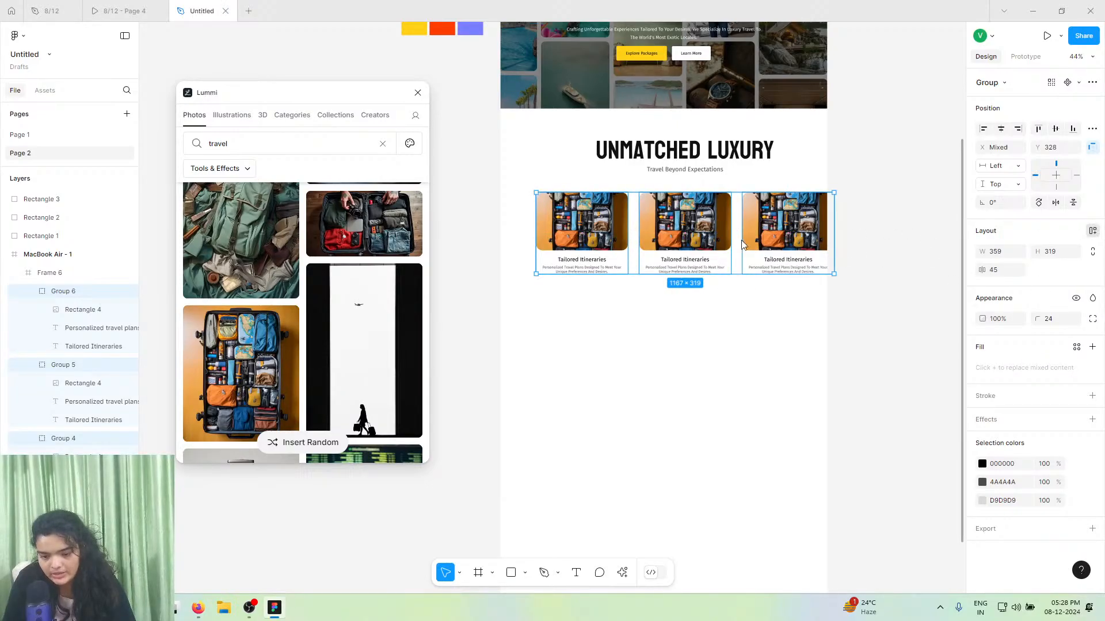
{"action": "key", "text": "shift+a"}
{"action": "left_click_drag", "start_coordinate": [740, 233], "coordinate": [725, 226]}
- Center the Unmatched Luxury heading group horizontally in the section
{"action": "left_click", "coordinate": [739, 173]}
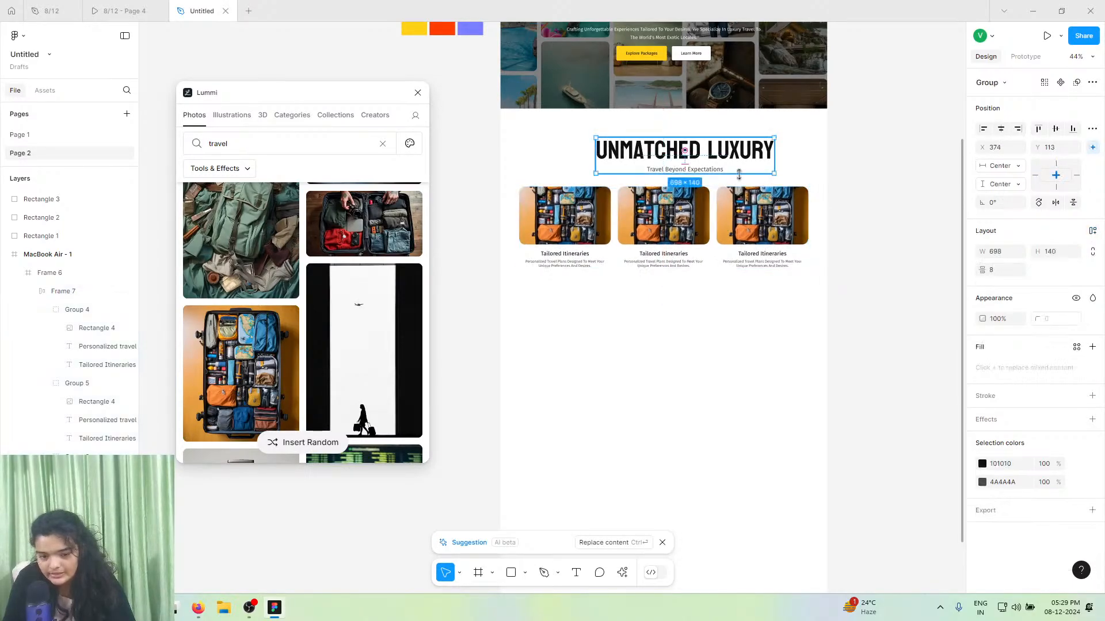
{"action": "left_click", "coordinate": [1004, 128]}
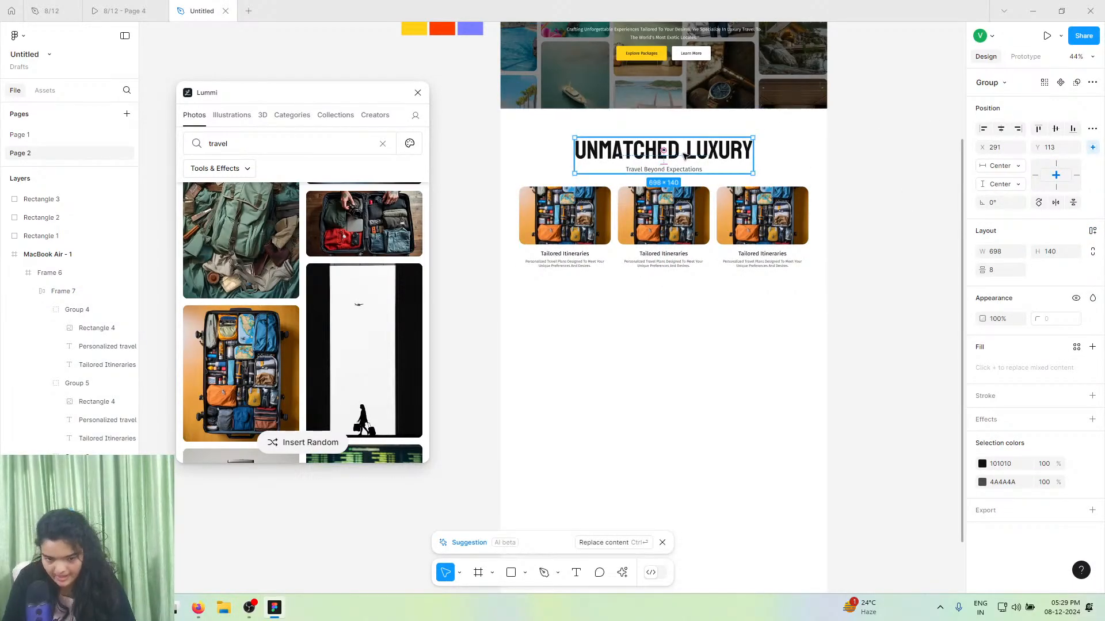
- Replace the first card's image with the Lummi travel photo of a camera lying on a world map
{"action": "left_click", "coordinate": [554, 235]}
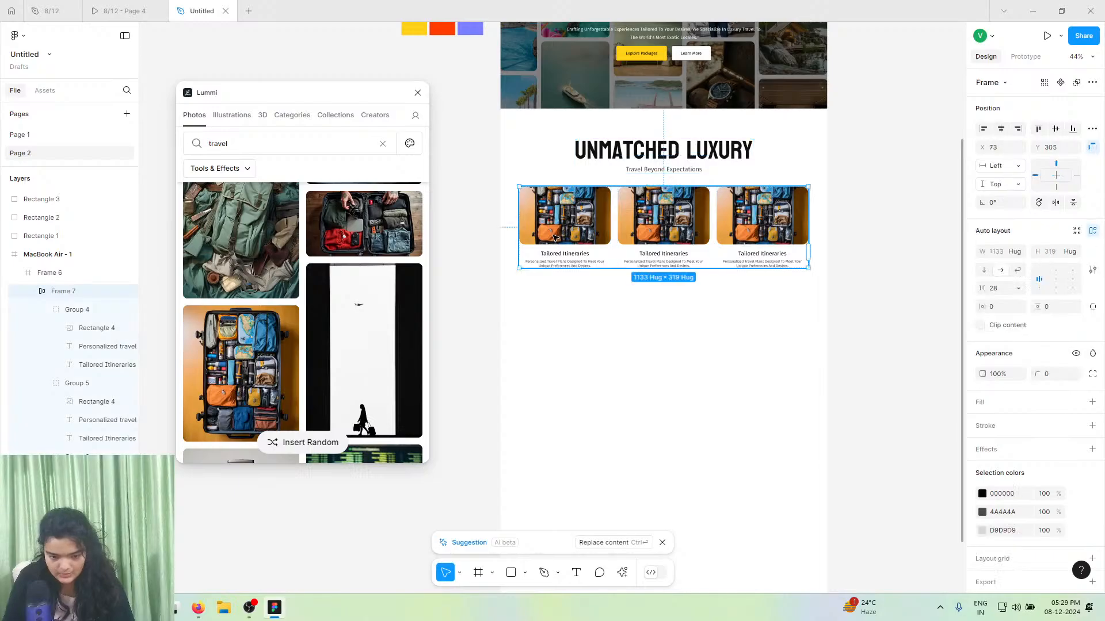
{"action": "double_click", "coordinate": [554, 235]}
{"action": "scroll", "coordinate": [426, 304], "scroll_direction": "down", "scroll_amount": 5}
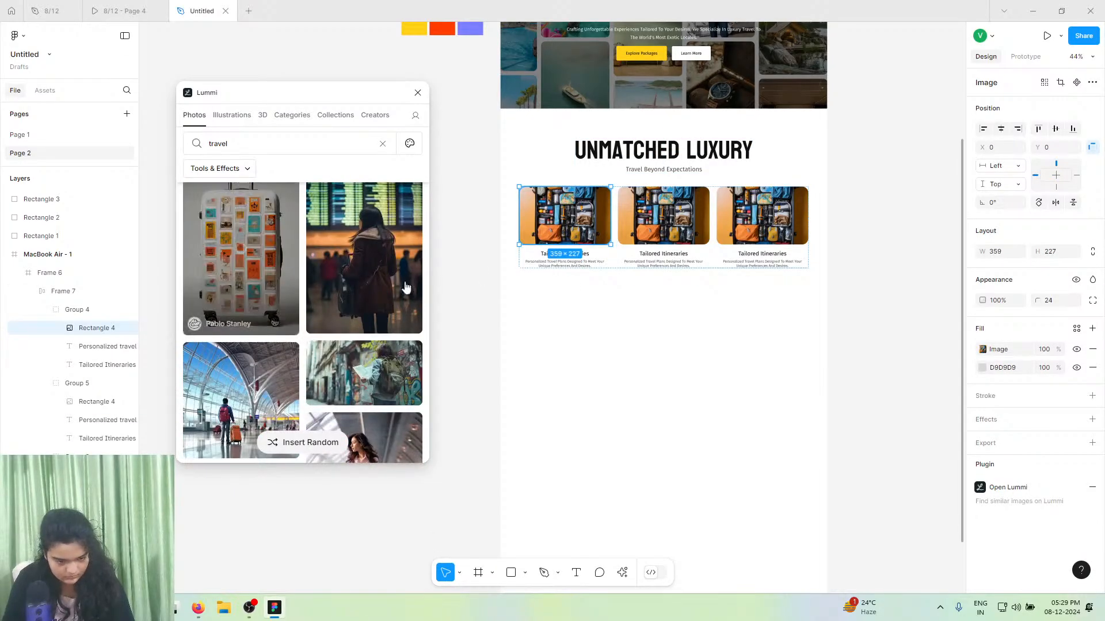
{"action": "scroll", "coordinate": [293, 324], "scroll_direction": "down", "scroll_amount": 4}
{"action": "scroll", "coordinate": [276, 299], "scroll_direction": "down", "scroll_amount": 3}
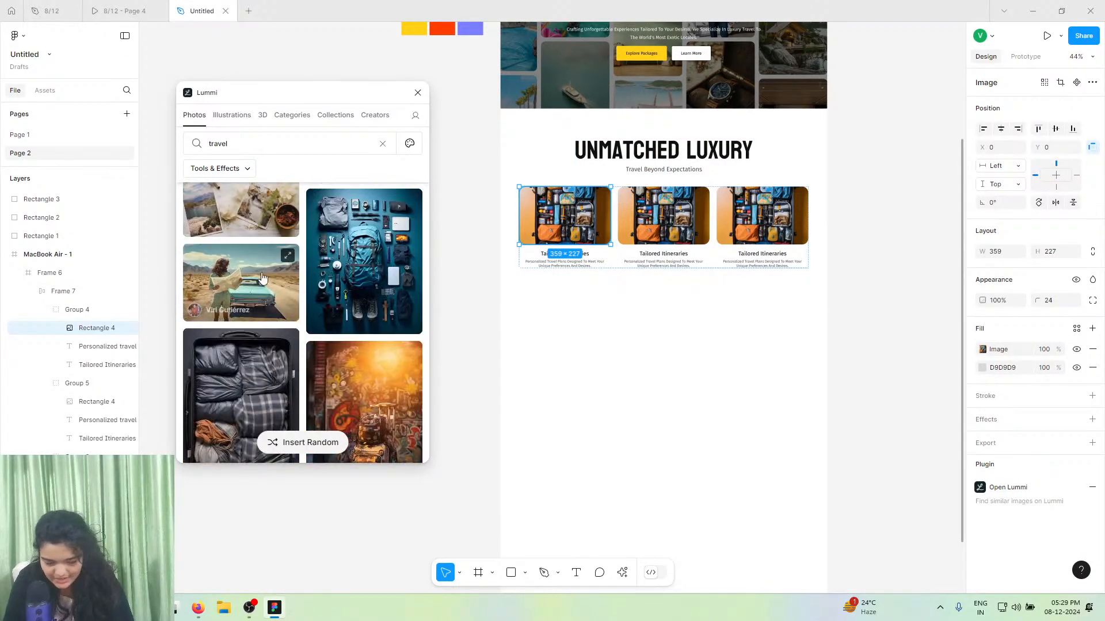
{"action": "scroll", "coordinate": [264, 287], "scroll_direction": "up", "scroll_amount": 4}
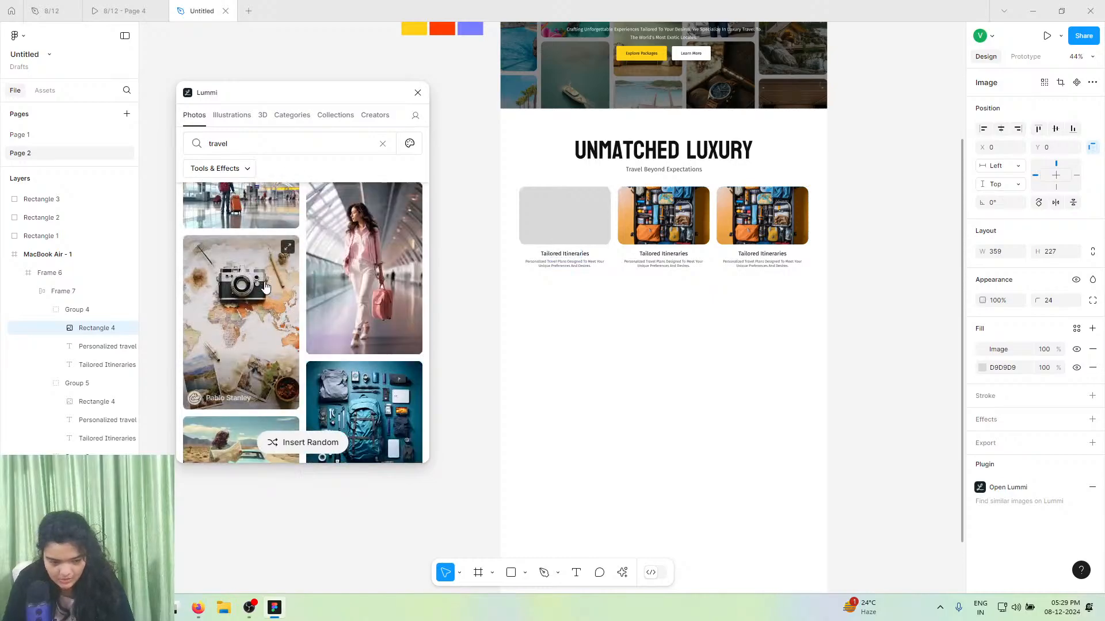
{"action": "left_click", "coordinate": [259, 270]}
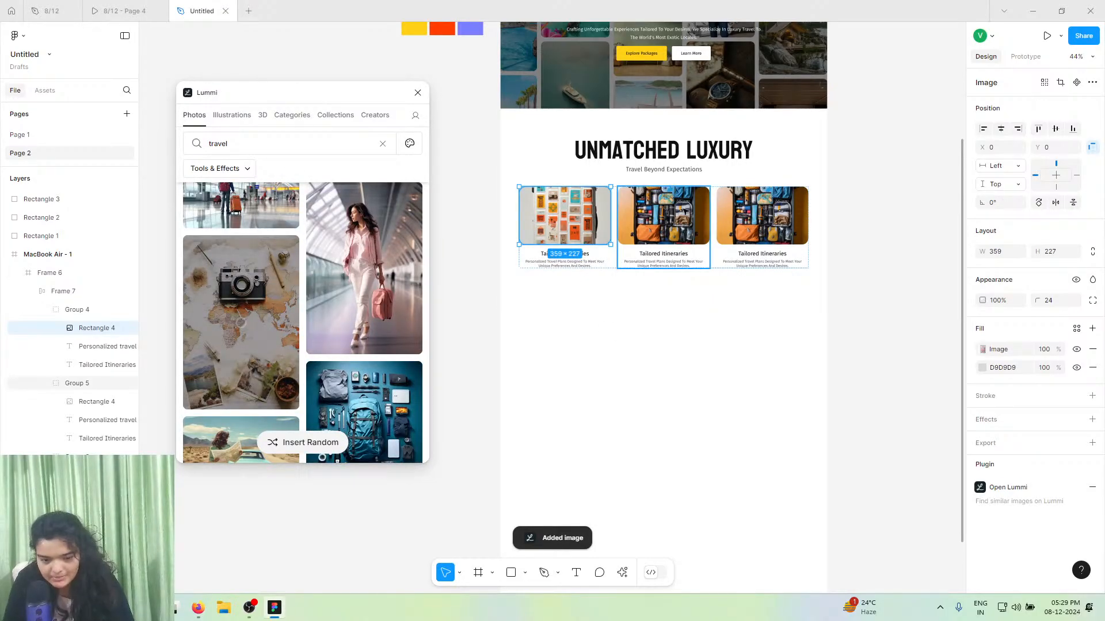
{"action": "scroll", "coordinate": [686, 202], "scroll_direction": "up", "scroll_amount": 5}
{"action": "double_click", "coordinate": [666, 212]}
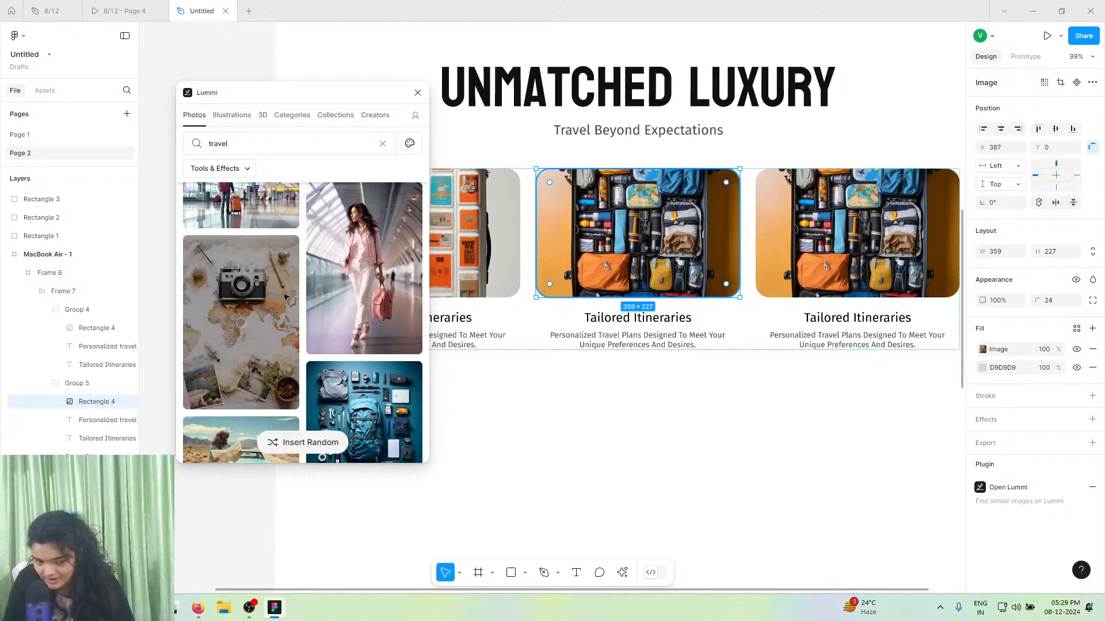
{"action": "scroll", "coordinate": [330, 363], "scroll_direction": "down", "scroll_amount": 8}
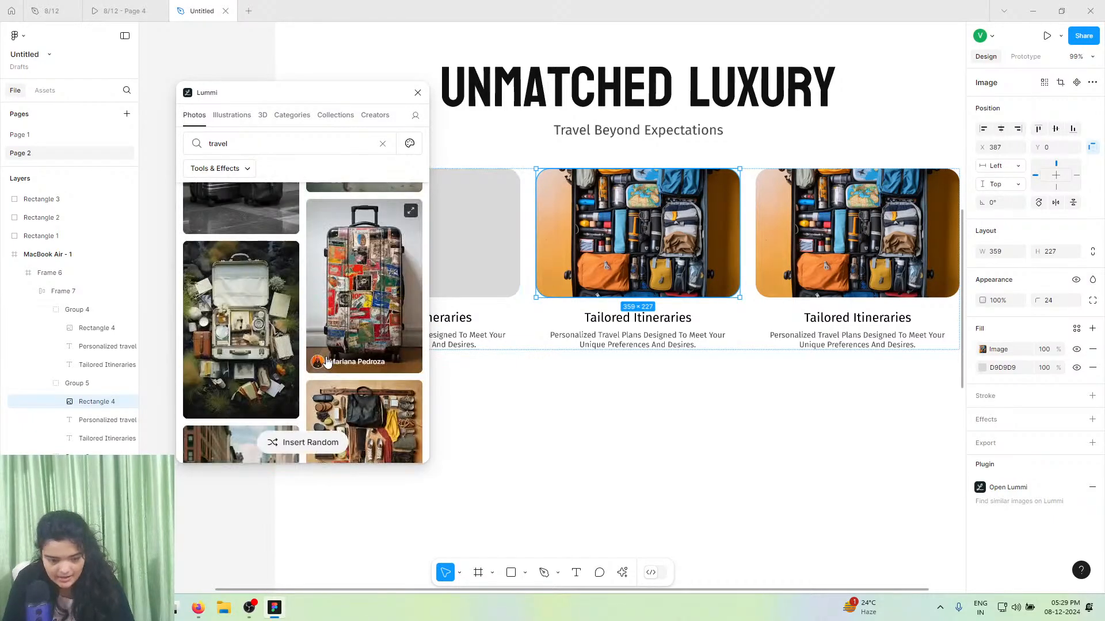
- Set the first card's image fill to Crop and reposition the photo so the camera sits centered in the frame
{"action": "double_click", "coordinate": [474, 233]}
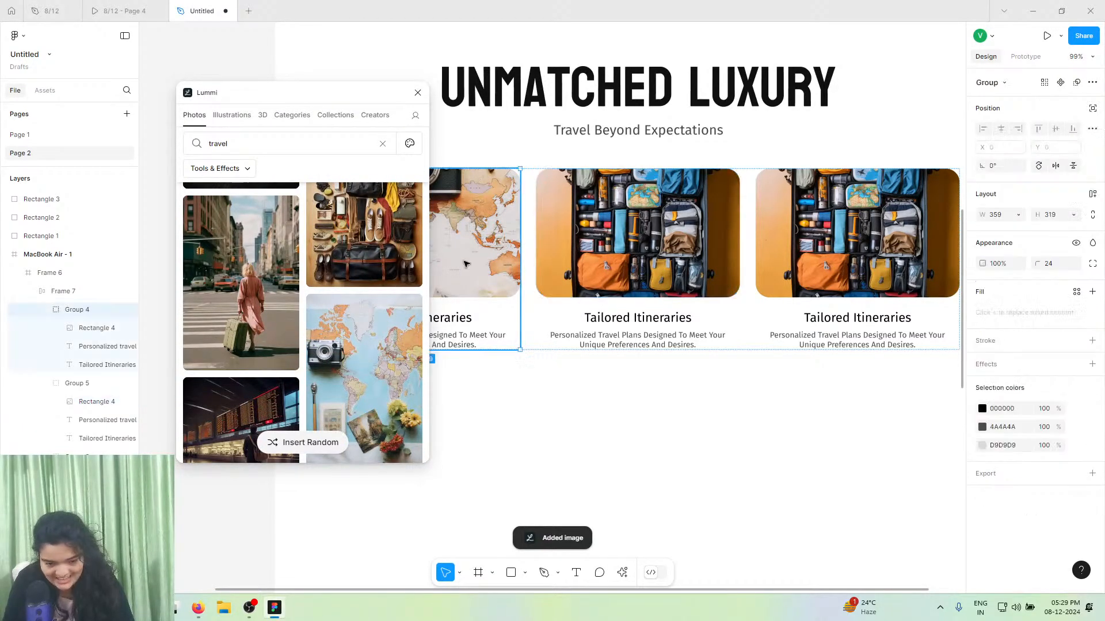
{"action": "scroll", "coordinate": [474, 232], "scroll_direction": "left", "scroll_amount": 3}
{"action": "left_click", "coordinate": [982, 349]}
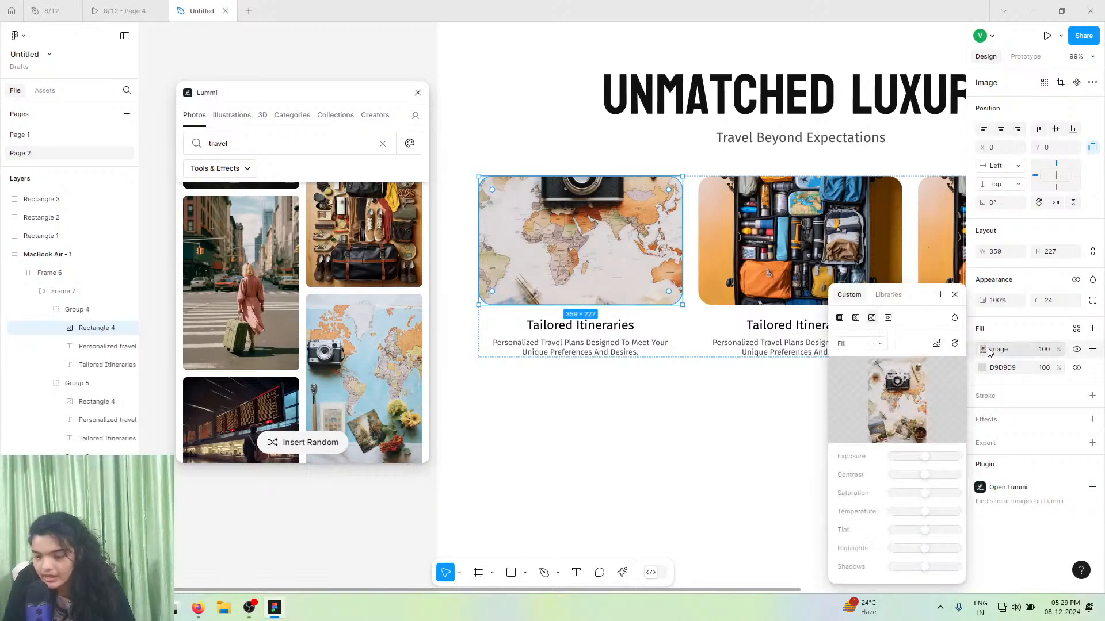
{"action": "left_click", "coordinate": [854, 343]}
{"action": "left_click", "coordinate": [859, 371]}
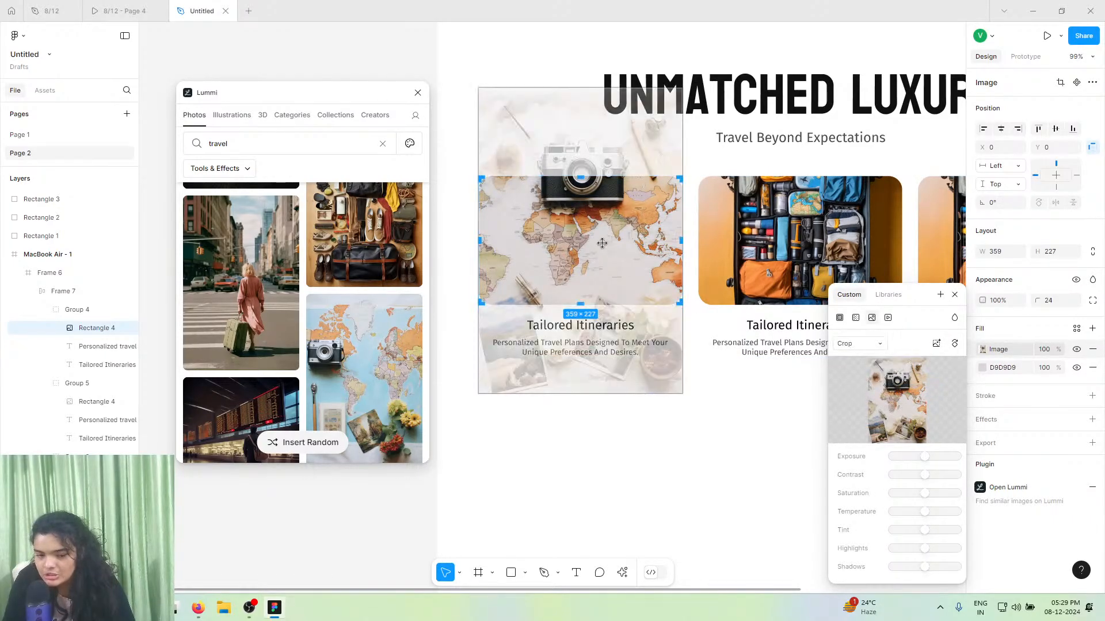
{"action": "left_click_drag", "start_coordinate": [600, 242], "coordinate": [532, 305]}
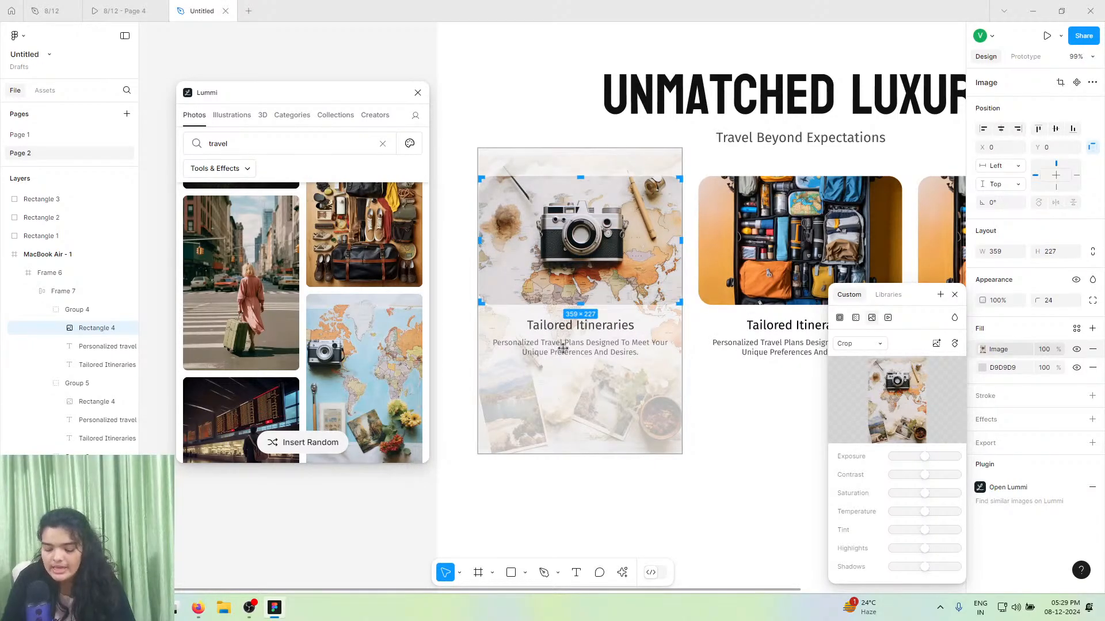
{"action": "key", "text": "Left"}
{"action": "key", "text": "Right"}
{"action": "key", "text": "Right"}
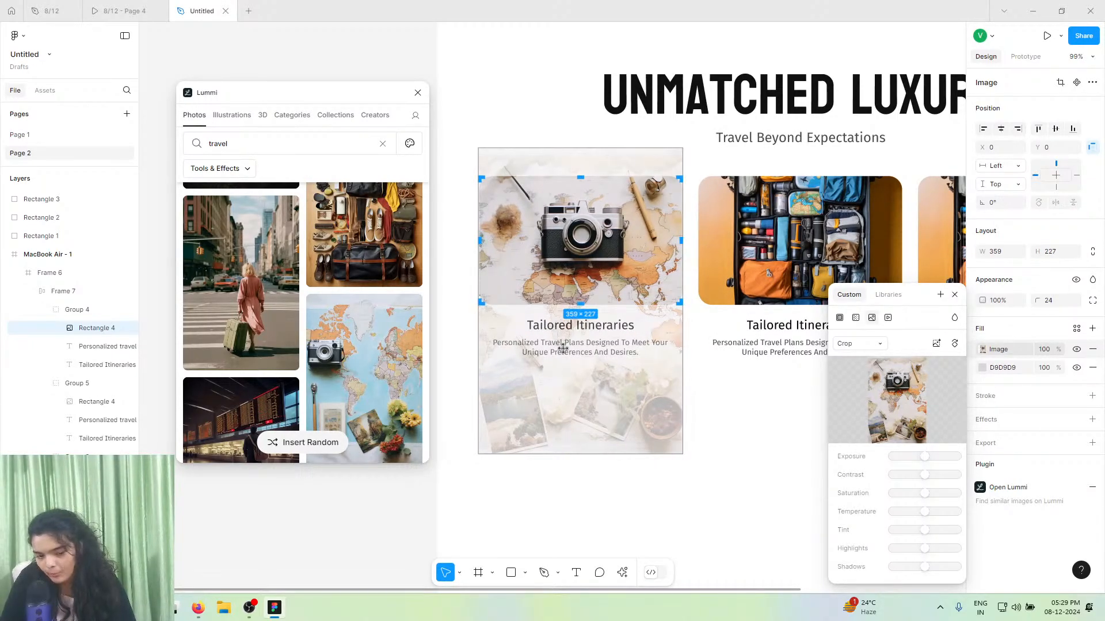
{"action": "key", "text": "Right"}
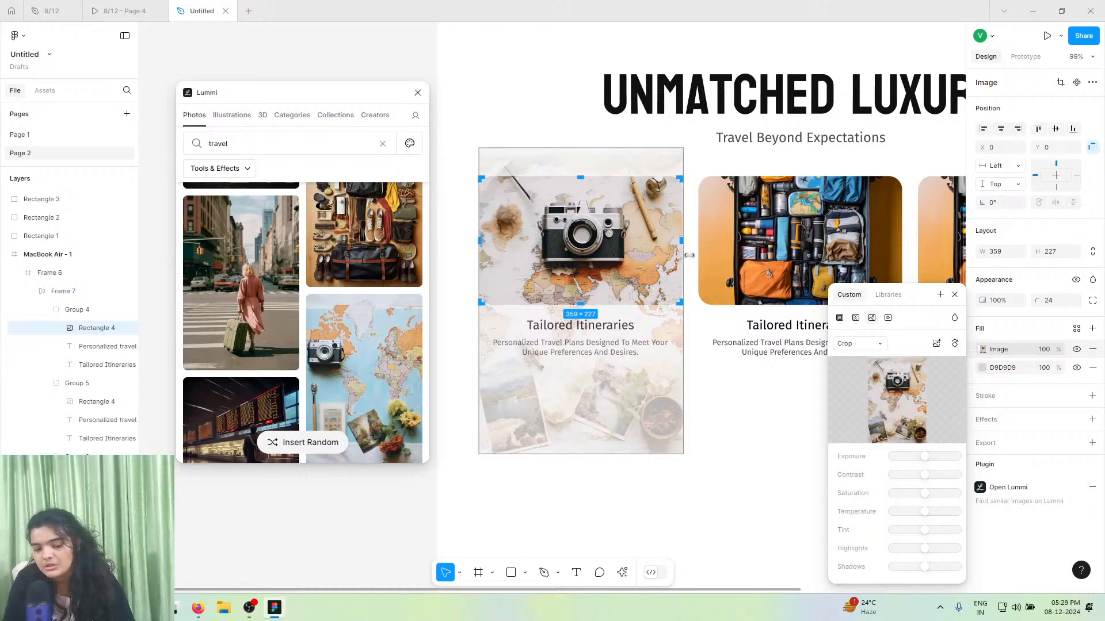
{"action": "key", "text": "Escape"}
- Replace the second card's image with the Lummi photo of three floral-patterned suitcases
{"action": "left_click", "coordinate": [800, 241]}
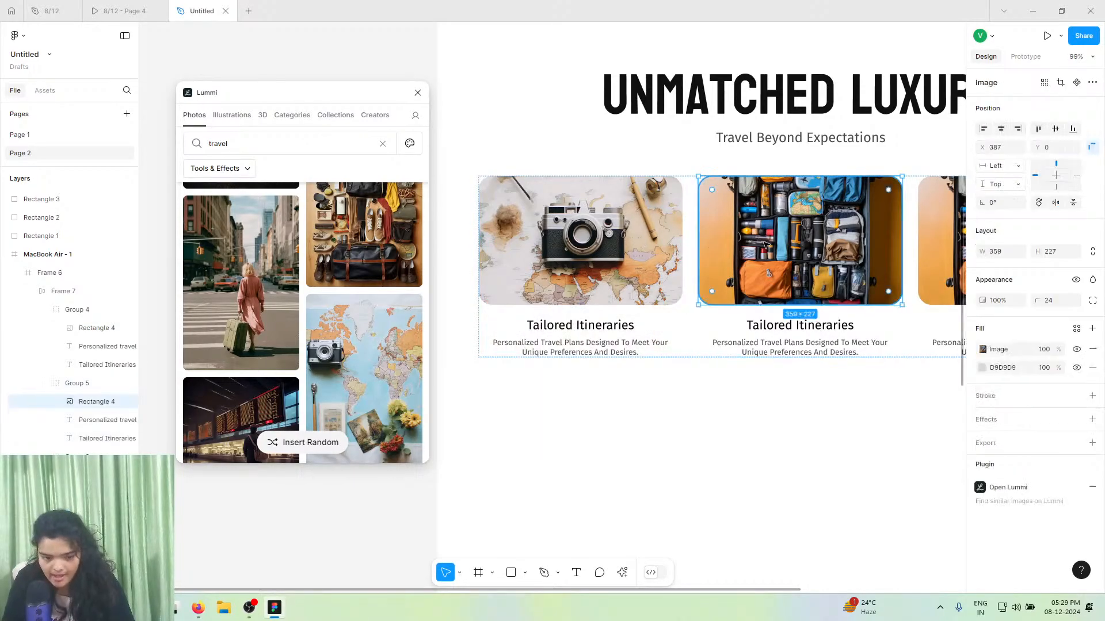
{"action": "scroll", "coordinate": [347, 268], "scroll_direction": "down", "scroll_amount": 5}
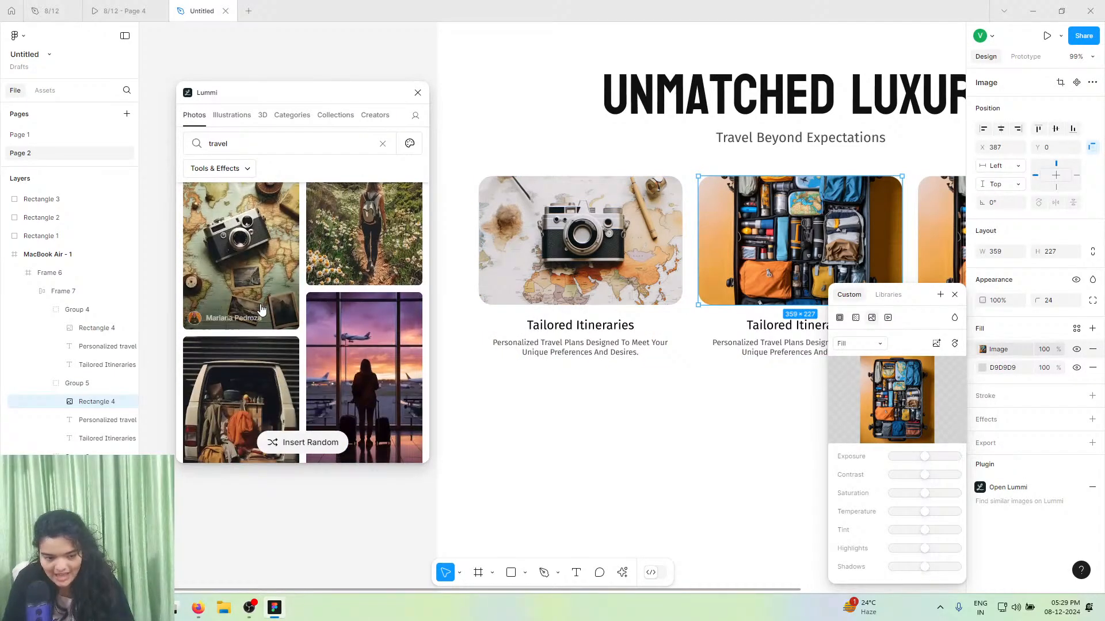
{"action": "scroll", "coordinate": [273, 330], "scroll_direction": "down", "scroll_amount": 10}
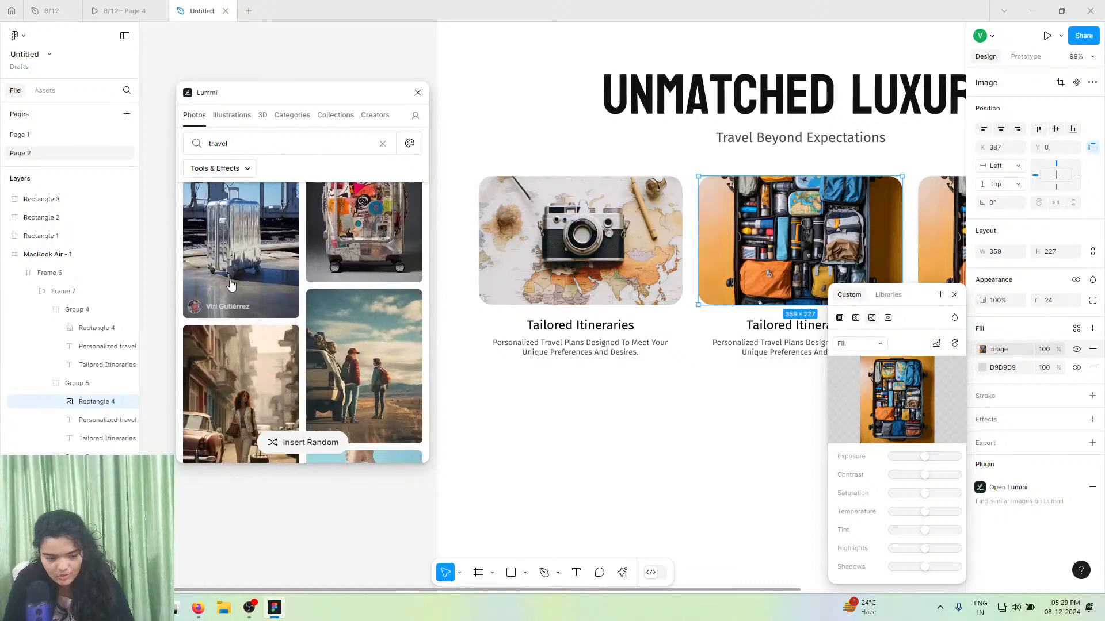
{"action": "scroll", "coordinate": [310, 322], "scroll_direction": "down", "scroll_amount": 10}
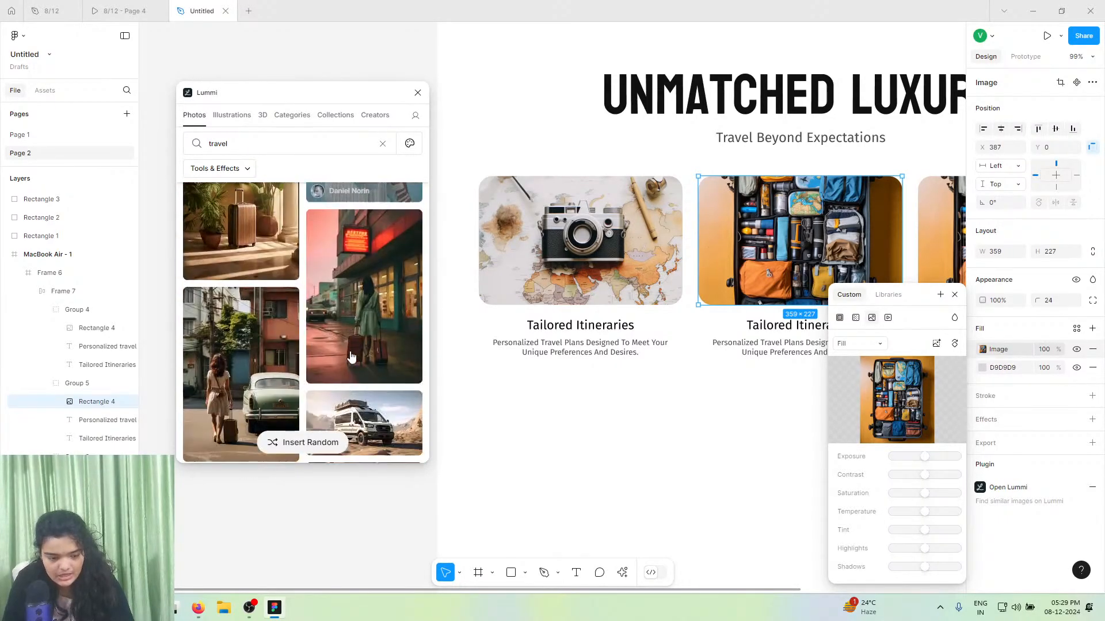
{"action": "scroll", "coordinate": [346, 361], "scroll_direction": "down", "scroll_amount": 4}
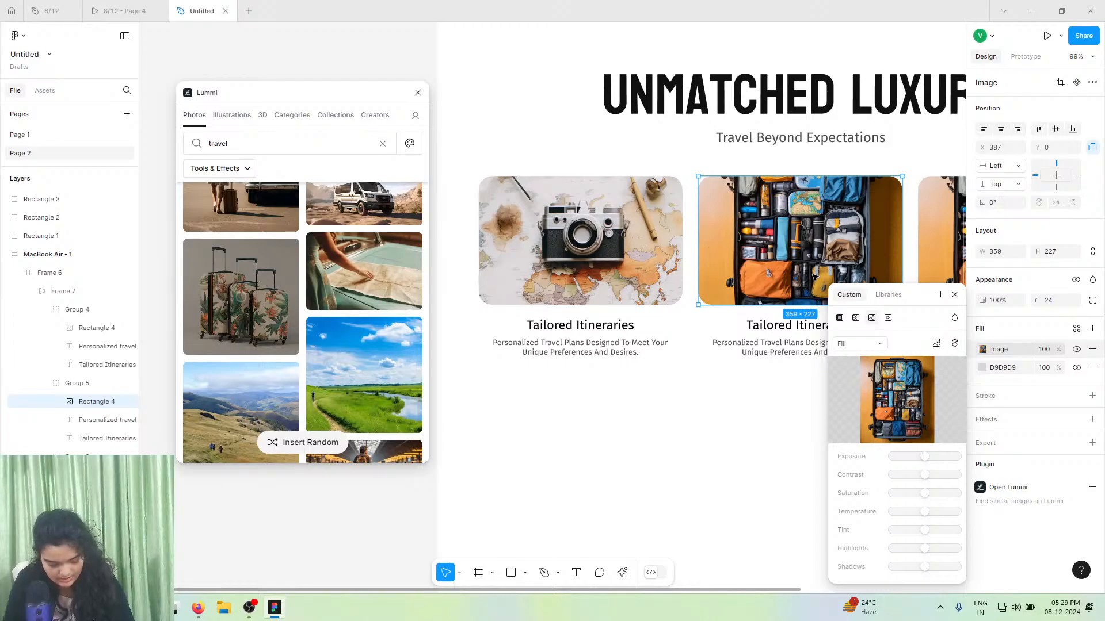
{"action": "left_click", "coordinate": [241, 296]}
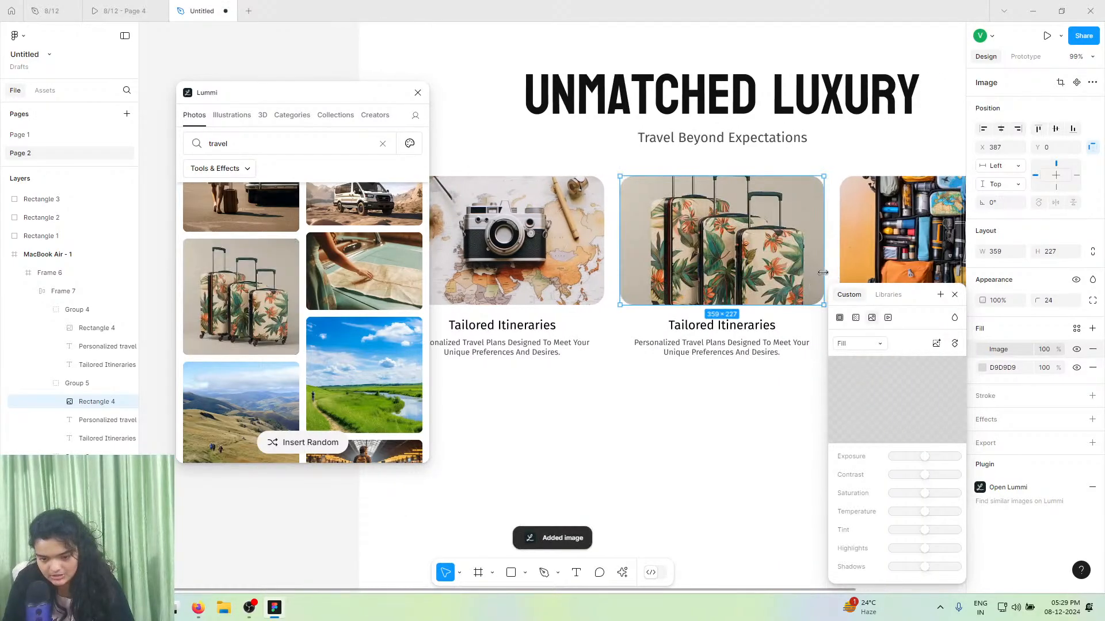
- Fill the second card's image with the Lummi photo of a basket with sunflowers and daisies
{"action": "scroll", "coordinate": [322, 317], "scroll_direction": "down", "scroll_amount": 10}
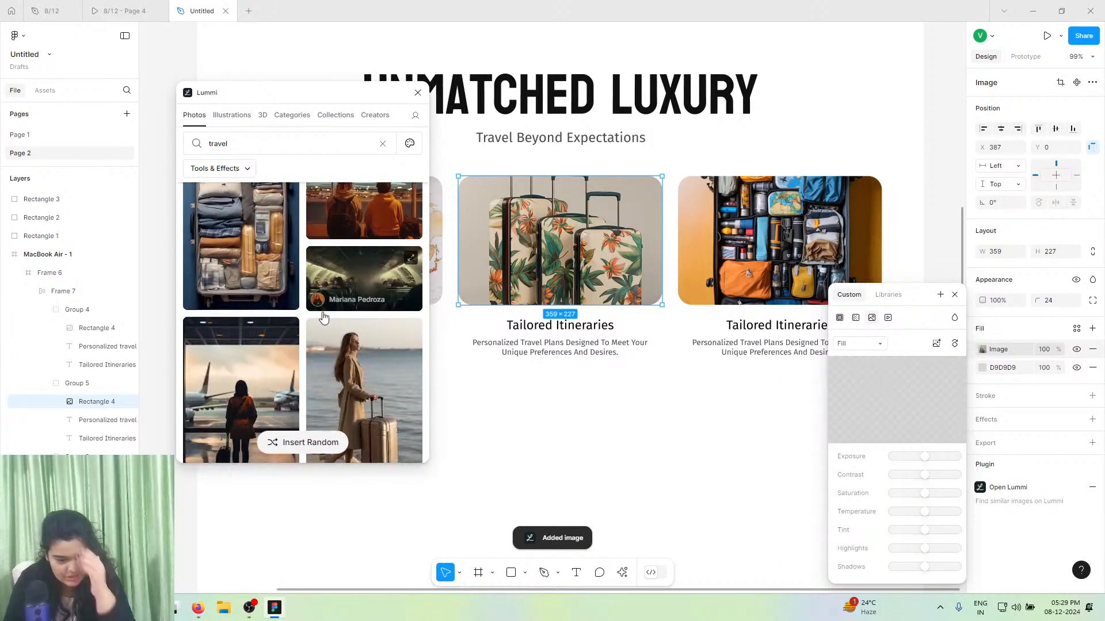
{"action": "scroll", "coordinate": [332, 292], "scroll_direction": "down", "scroll_amount": 3}
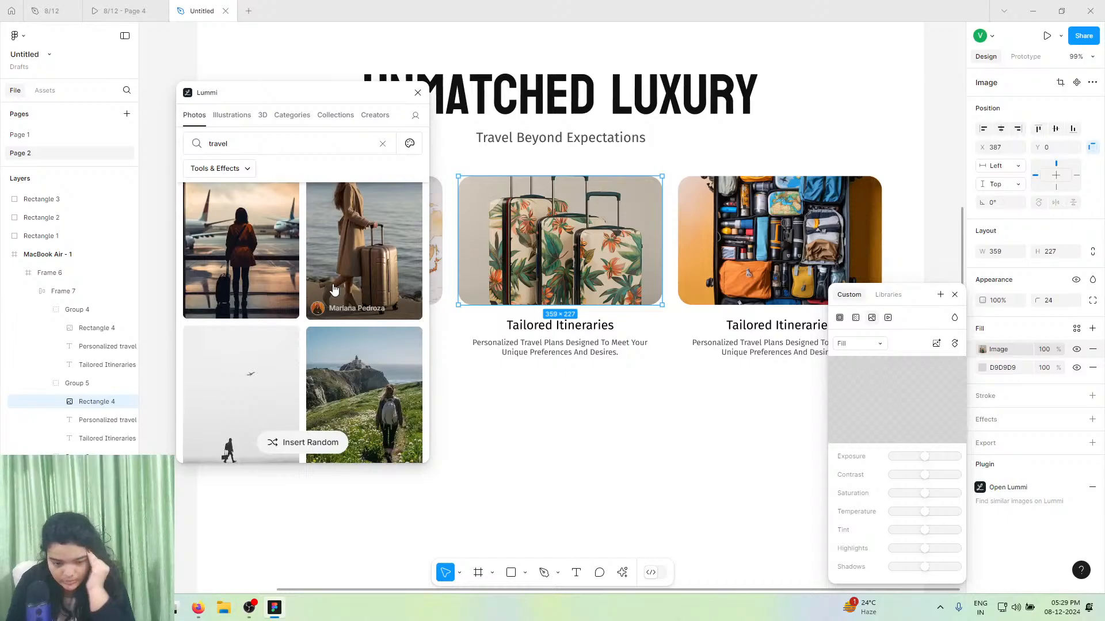
{"action": "scroll", "coordinate": [332, 288], "scroll_direction": "down", "scroll_amount": 10}
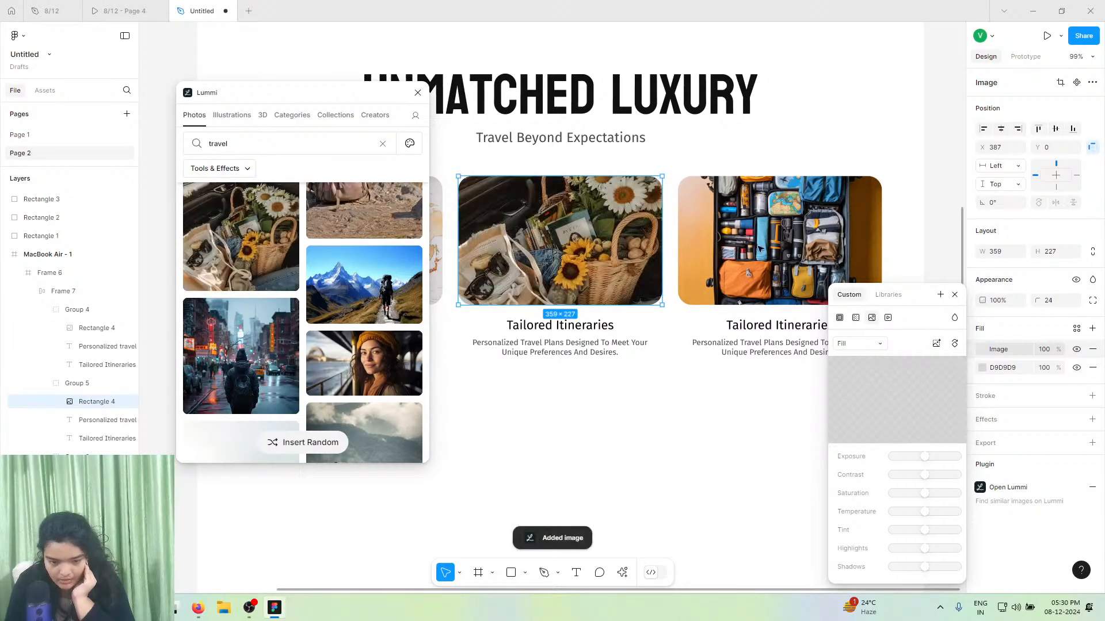
- Replace the third card's image with the Lummi photo of a hiker facing snowy mountains and close the Lummi plugin
{"action": "left_click", "coordinate": [758, 247]}
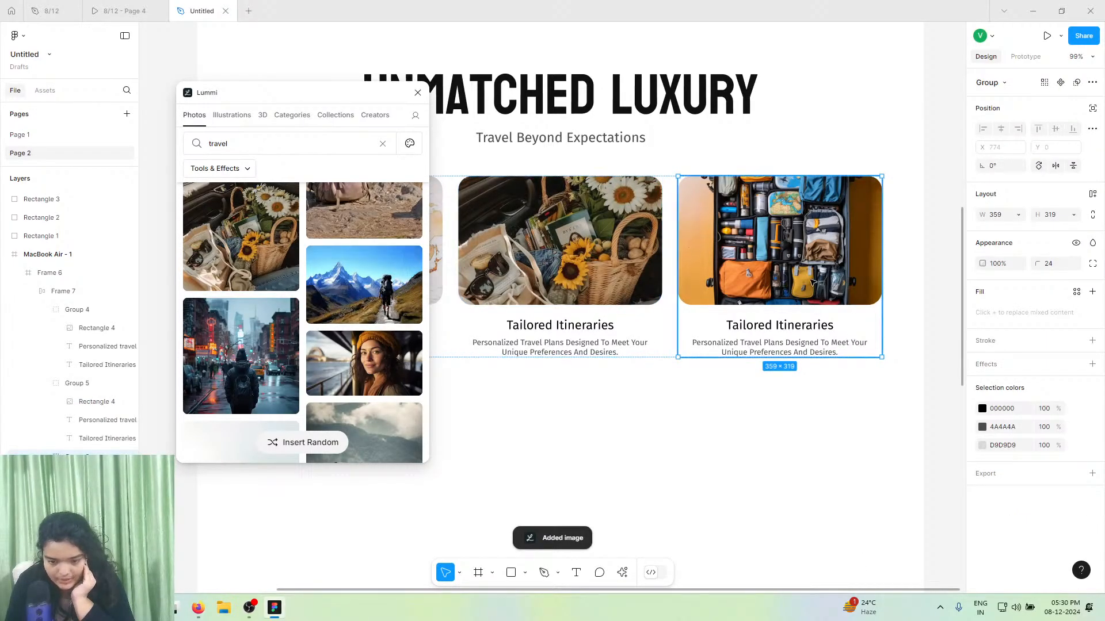
{"action": "double_click", "coordinate": [726, 254]}
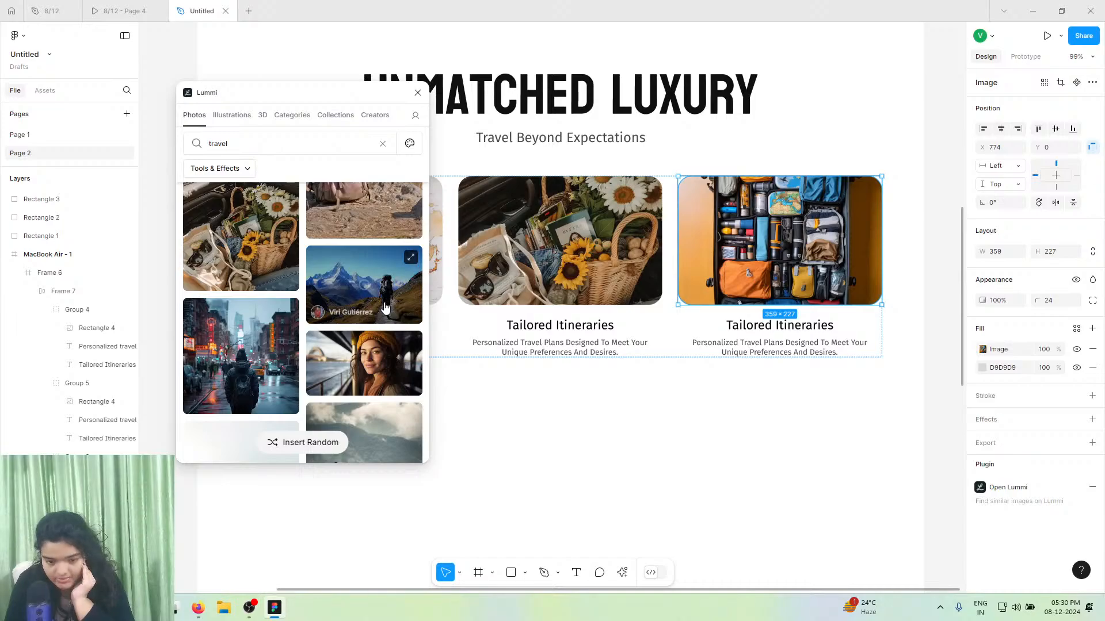
{"action": "left_click_drag", "start_coordinate": [757, 311], "coordinate": [757, 313]}
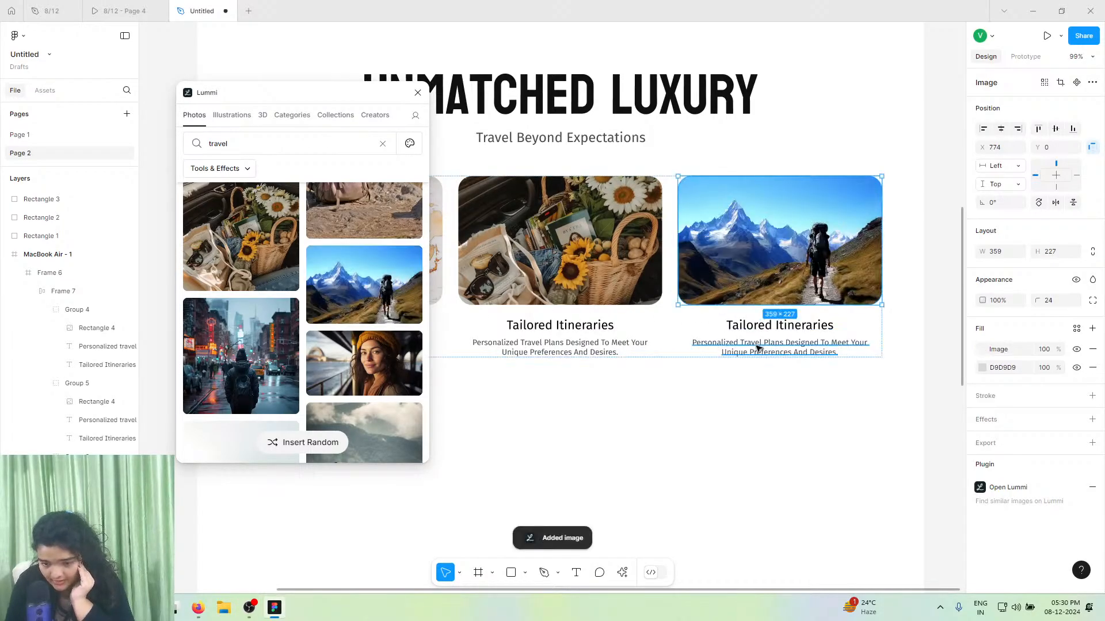
{"action": "left_click", "coordinate": [417, 92]}
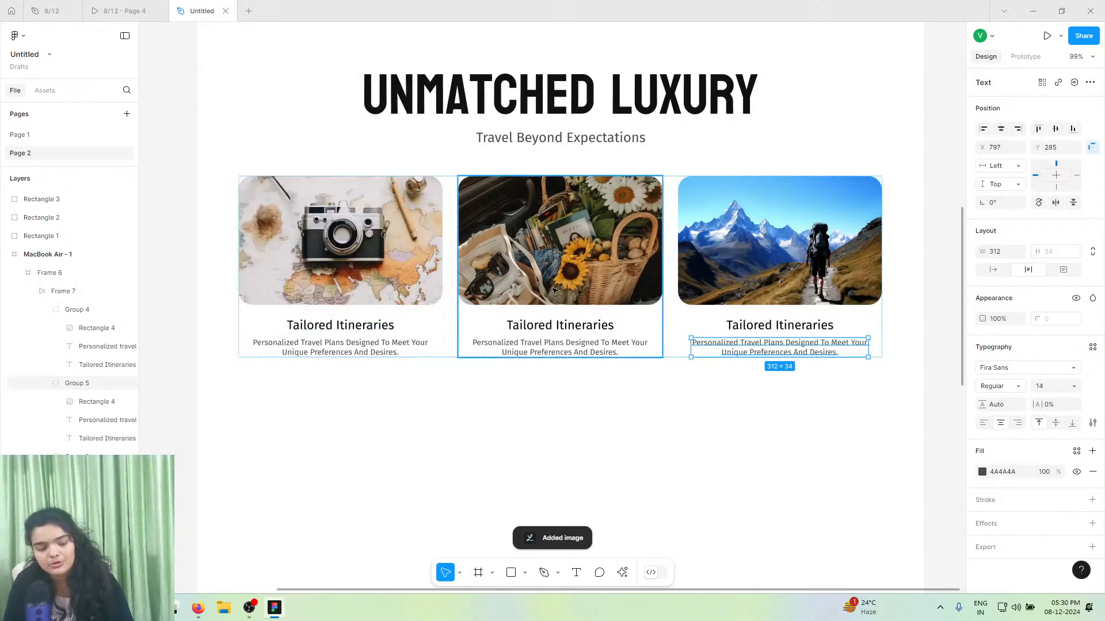
- Move the sunflower basket card to the end of the row so the mountain hiker card takes the middle place
{"action": "left_click", "coordinate": [557, 295]}
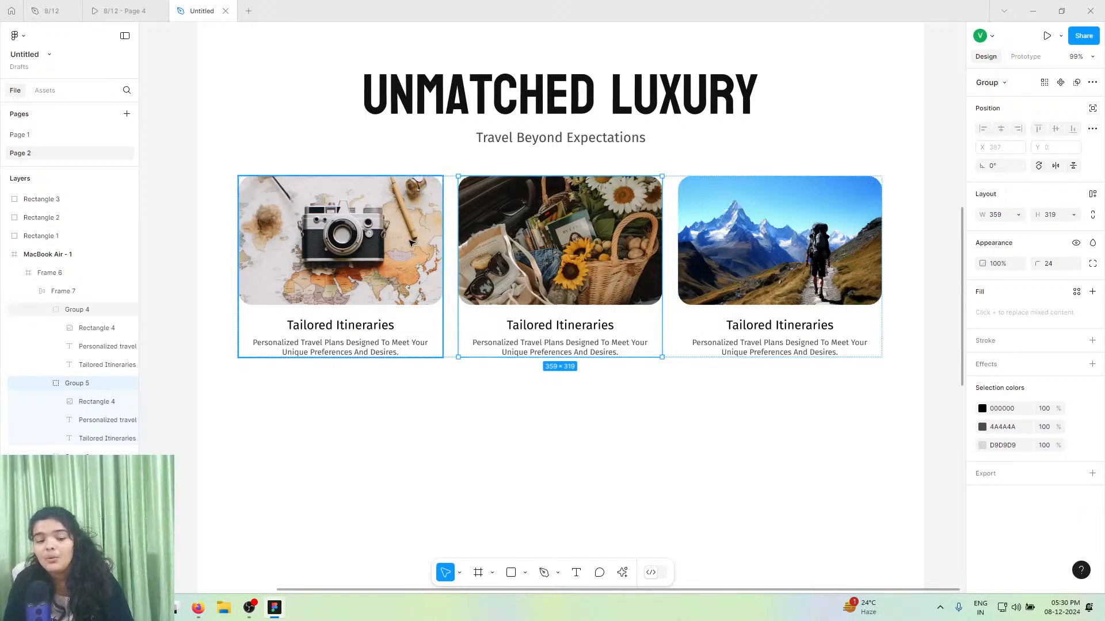
{"action": "left_click_drag", "start_coordinate": [632, 245], "coordinate": [763, 236]}
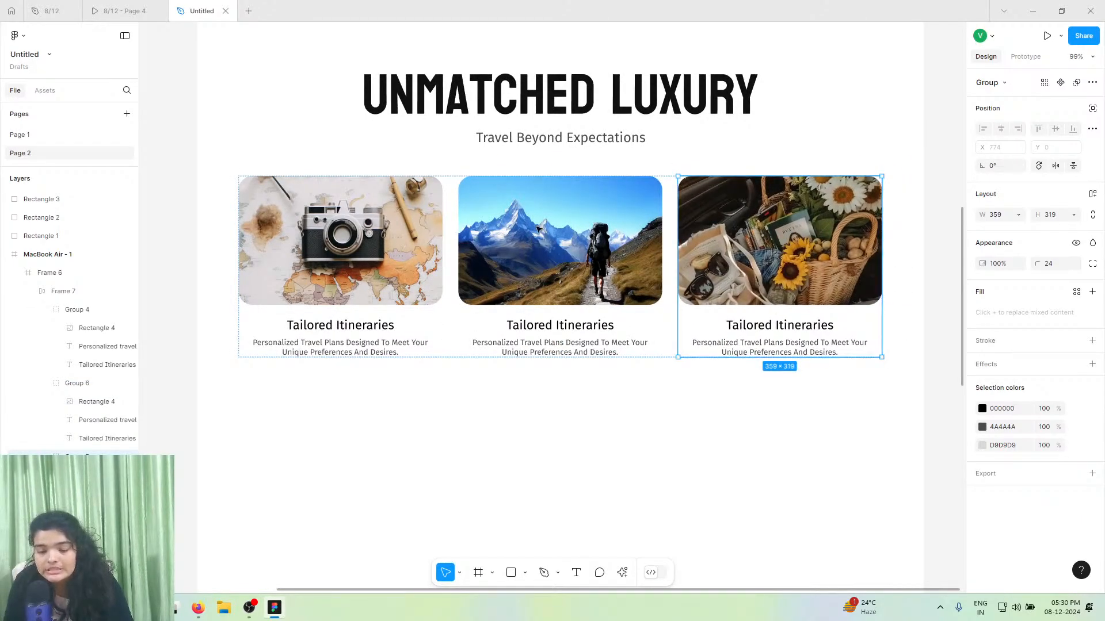
{"action": "mouse_move", "coordinate": [537, 229]}
{"action": "left_mouse_down"}
{"action": "mouse_move", "coordinate": [815, 230]}
{"action": "mouse_move", "coordinate": [460, 247]}
{"action": "mouse_move", "coordinate": [545, 247]}
{"action": "left_mouse_up"}
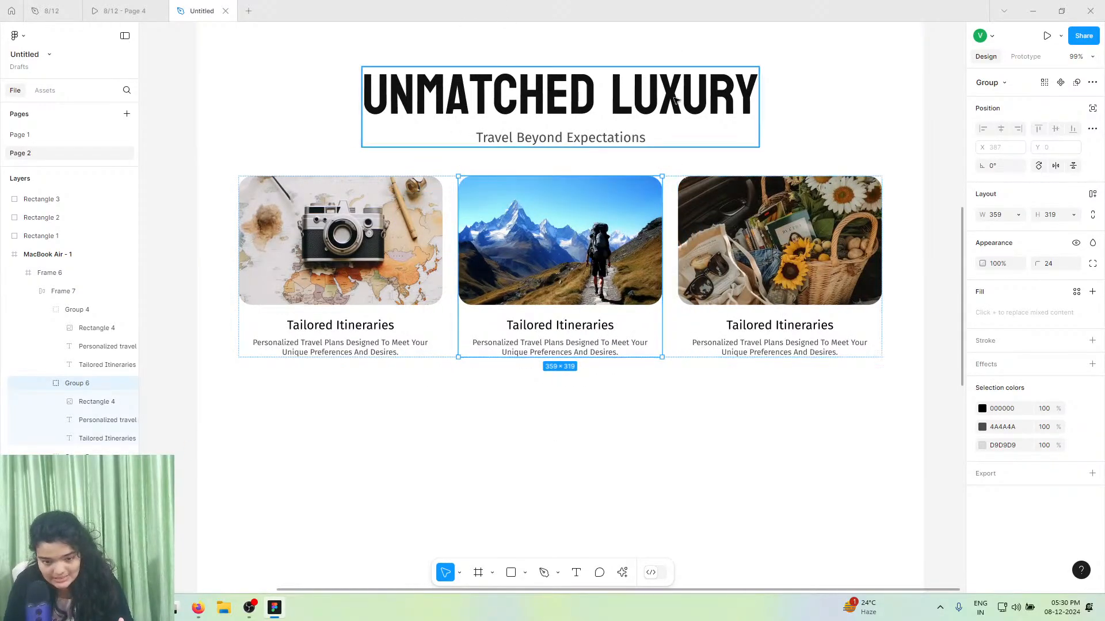
- Copy the card title "Exclusive Access" from the 8/12 reference file
{"action": "scroll", "coordinate": [564, 175], "scroll_direction": "up", "scroll_amount": 1}
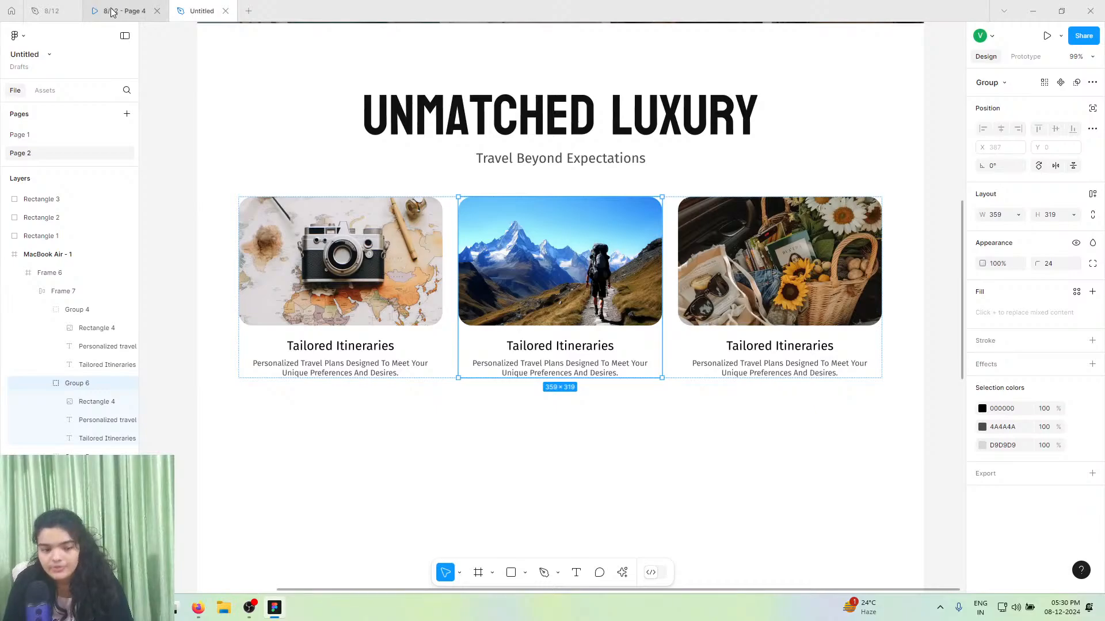
{"action": "left_click", "coordinate": [52, 11]}
{"action": "double_click", "coordinate": [800, 331]}
{"action": "key", "text": "super+c"}
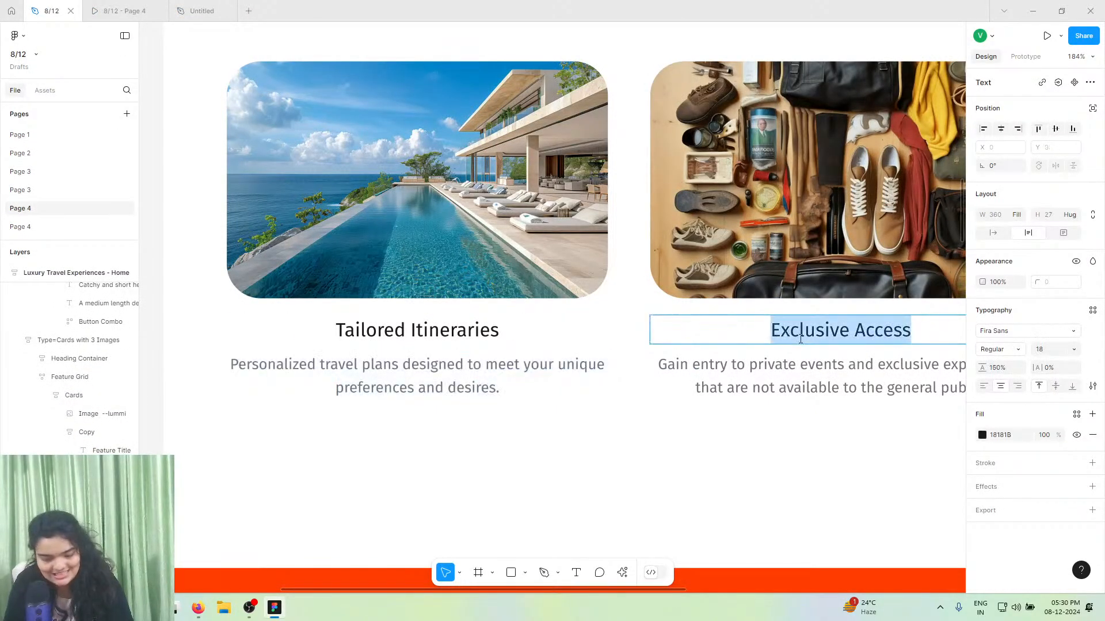
- Back in the Untitled file, replace the middle card's title with the copied "Exclusive Access" text, matching the existing style
{"action": "left_click", "coordinate": [202, 11]}
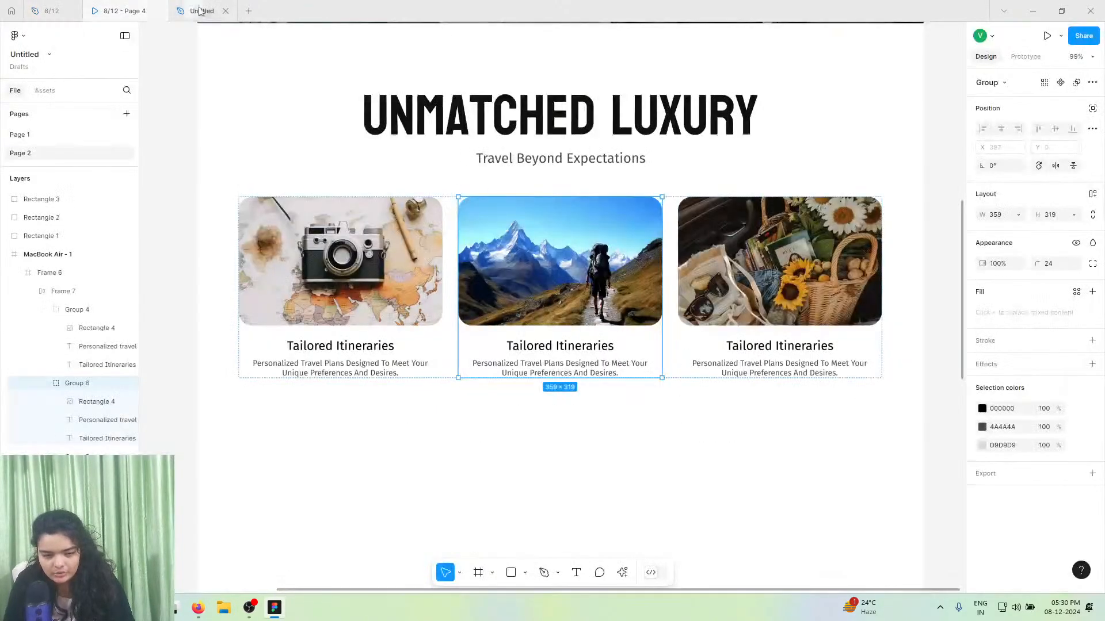
{"action": "double_click", "coordinate": [541, 346]}
{"action": "double_click", "coordinate": [540, 345]}
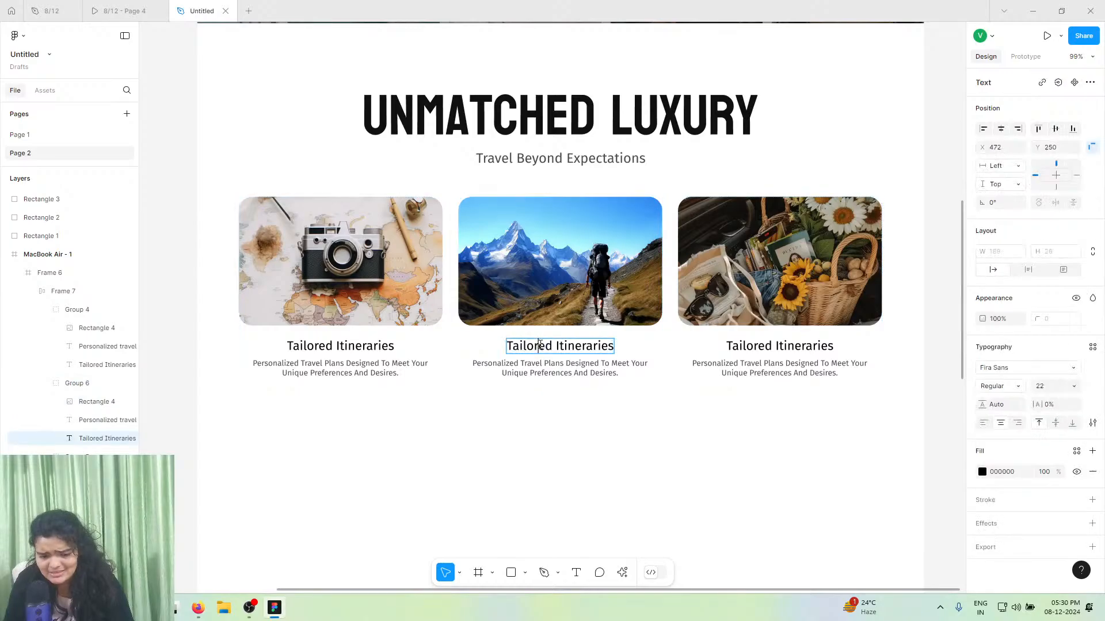
{"action": "right_click", "coordinate": [536, 344]}
{"action": "triple_click", "coordinate": [536, 344]}
{"action": "right_click", "coordinate": [536, 344]}
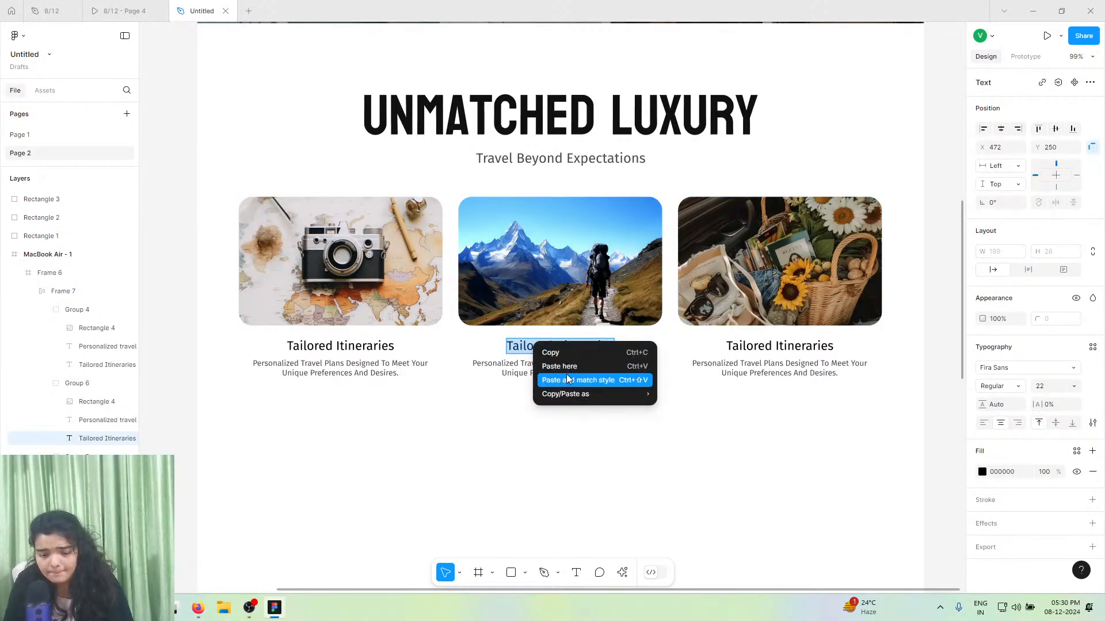
{"action": "left_click", "coordinate": [567, 373]}
{"action": "scroll", "coordinate": [562, 367], "scroll_direction": "right", "scroll_amount": 1}
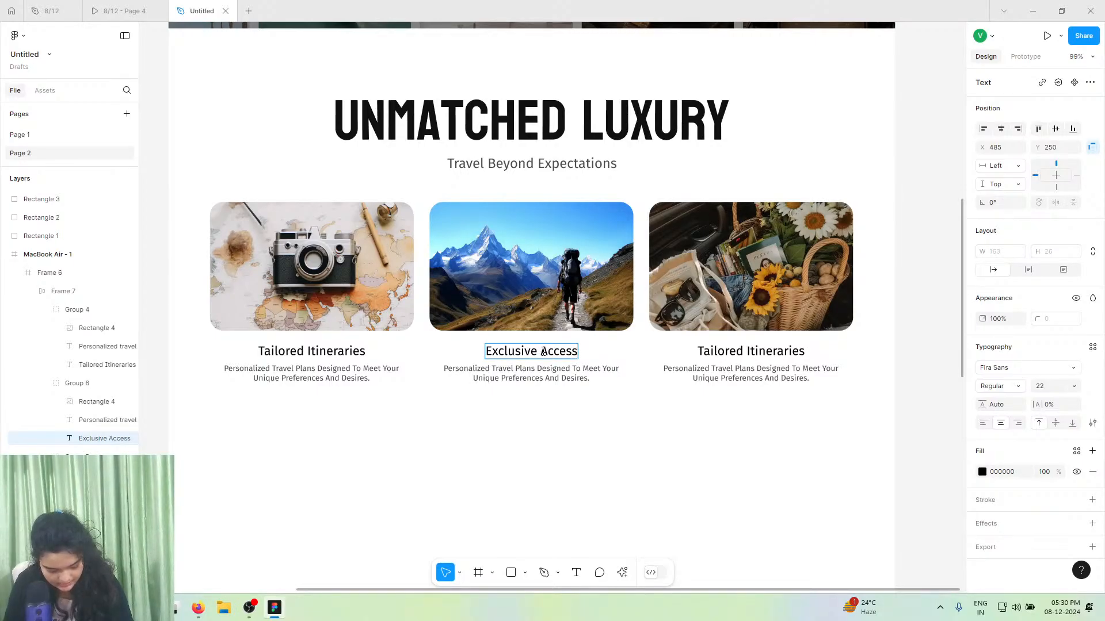
- Switch to Firefox and open the Google Fonts website in a new tab
{"action": "left_click", "coordinate": [1016, 374]}
{"action": "key", "text": "Escape"}
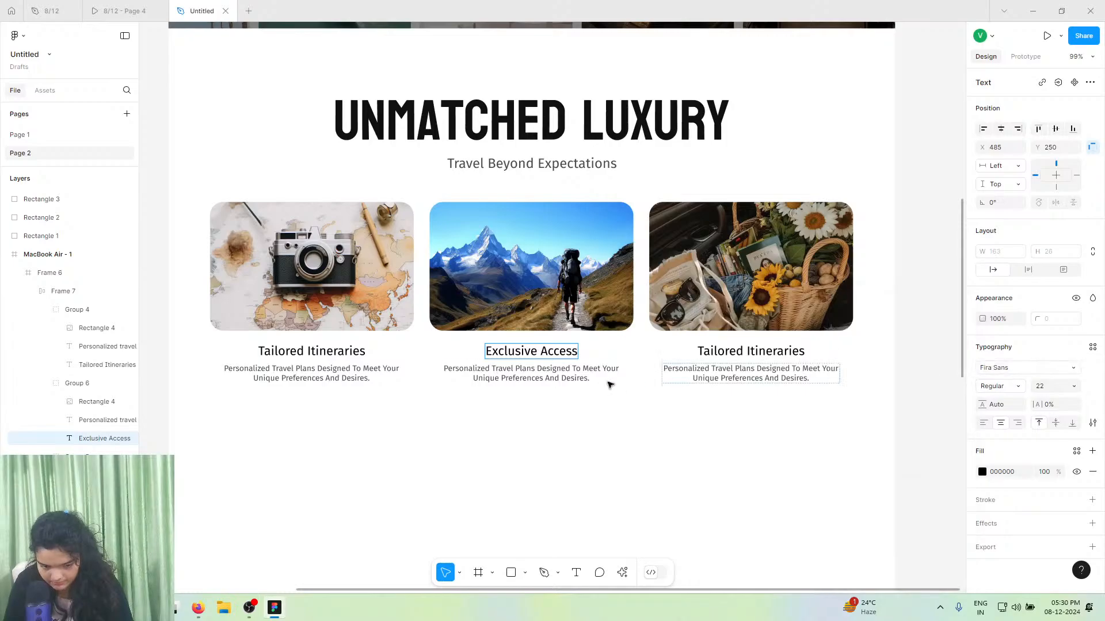
{"action": "left_click", "coordinate": [198, 608]}
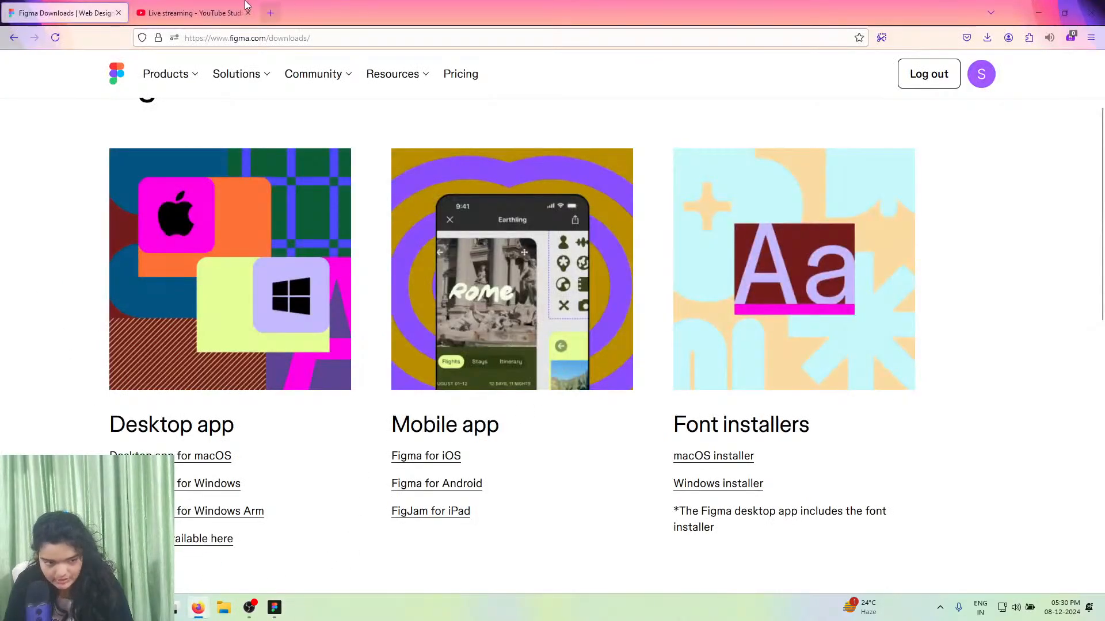
{"action": "left_click", "coordinate": [271, 11]}
{"action": "type", "text": "google font"}
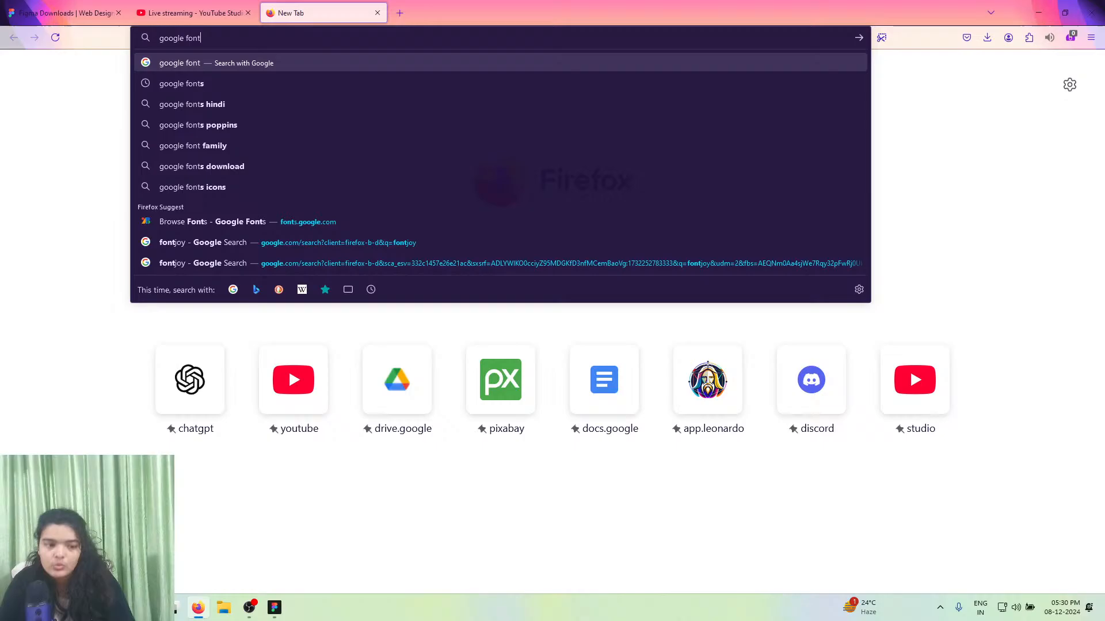
{"action": "key", "text": "Return"}
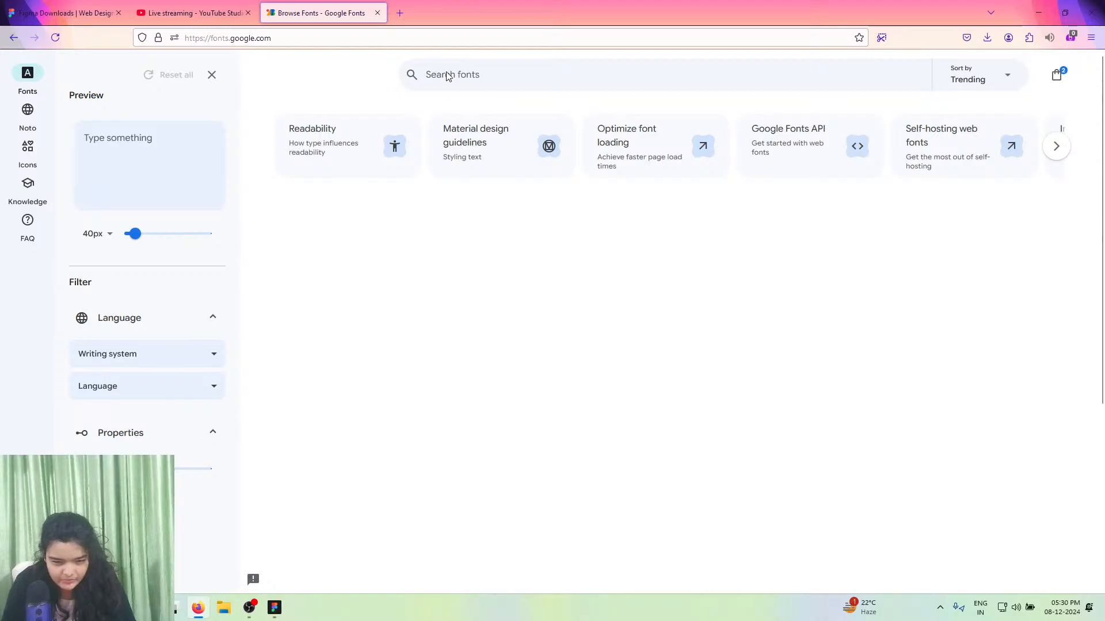
- Search Google Fonts for "koule" and open the Koulen font's specimen page
{"action": "left_click", "coordinate": [448, 78]}
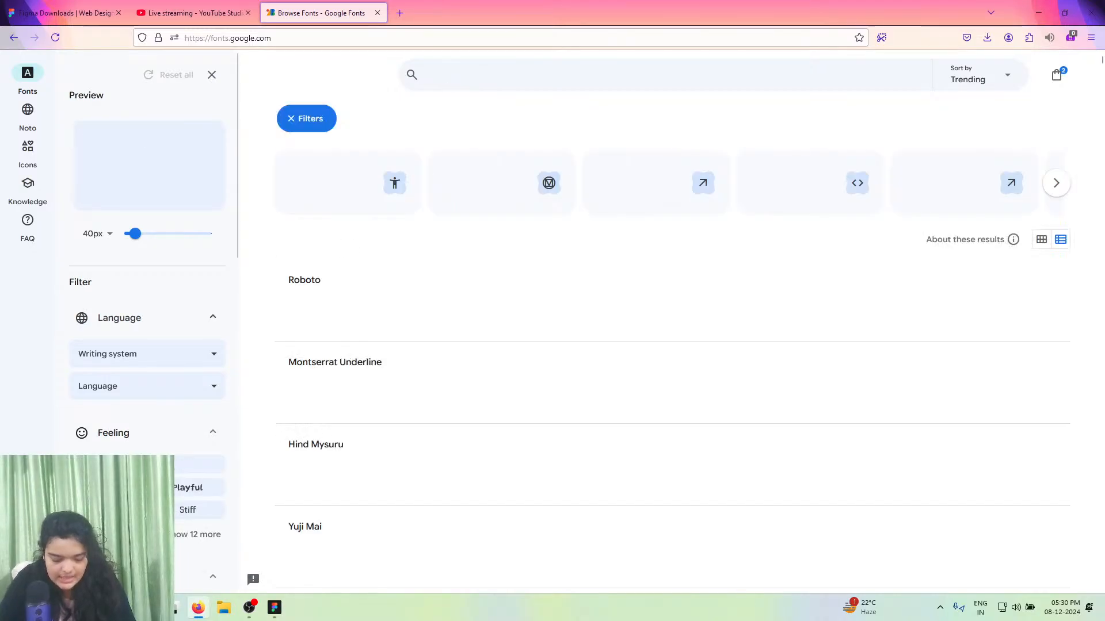
{"action": "type", "text": "koule"}
{"action": "key", "text": "Return"}
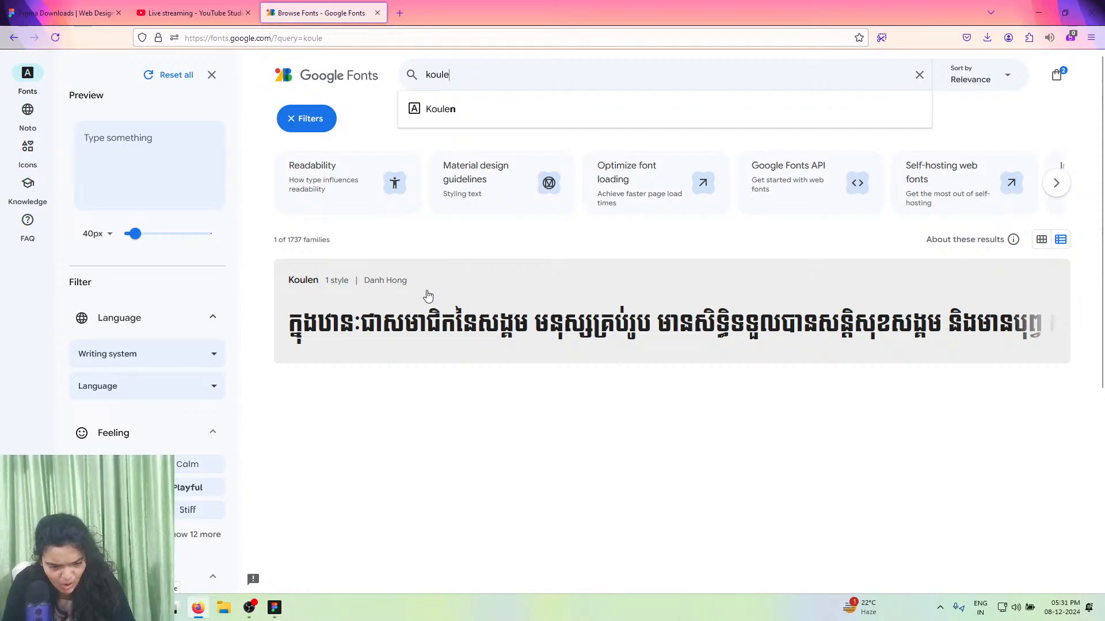
{"action": "left_click", "coordinate": [428, 296]}
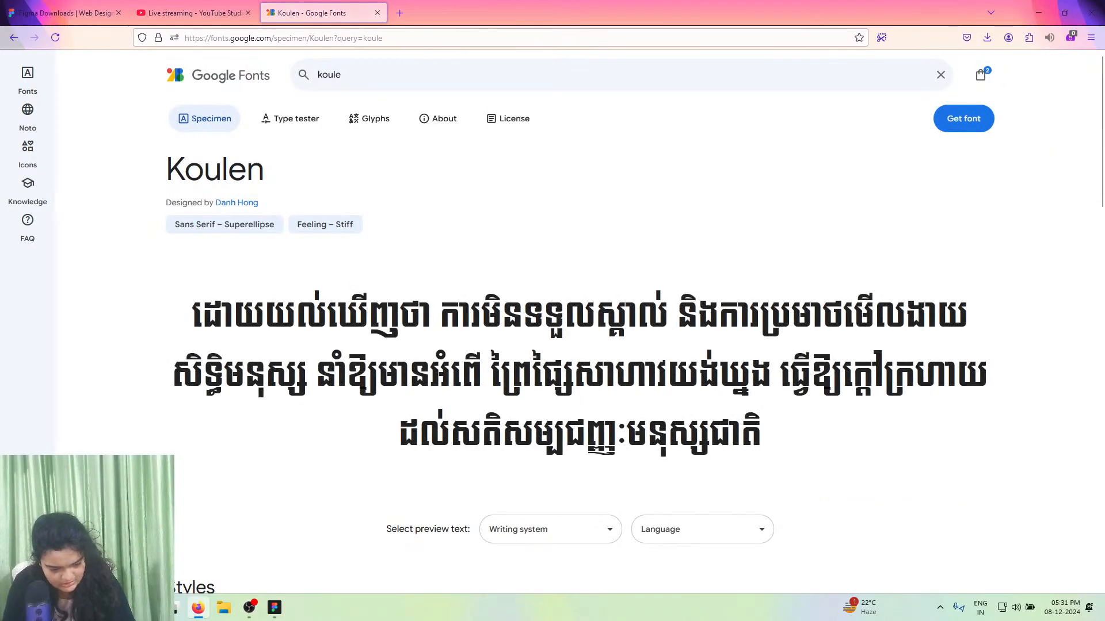
{"action": "key", "text": "super+s"}
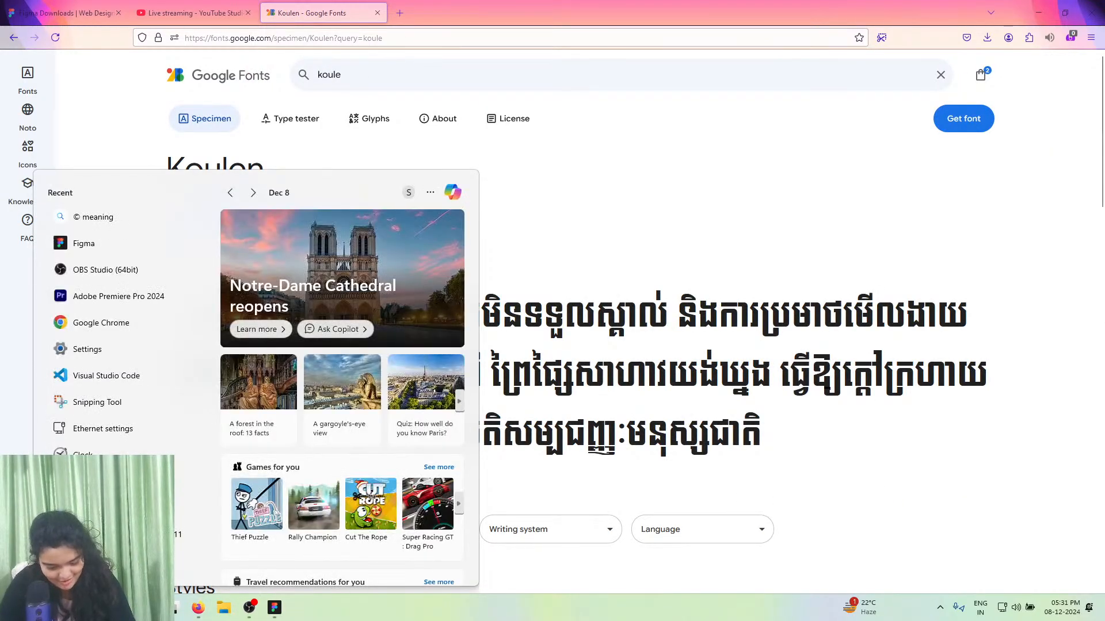
{"action": "type", "text": "abo"}
{"action": "key", "text": "BackSpace"}
{"action": "key", "text": "BackSpace"}
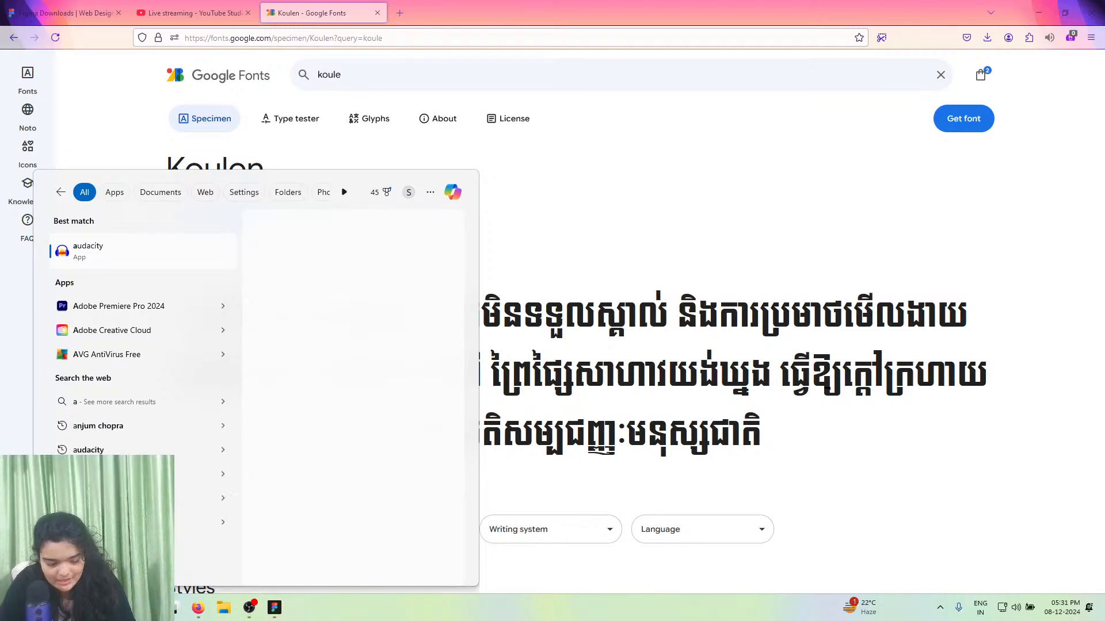
{"action": "type", "text": "dobe"}
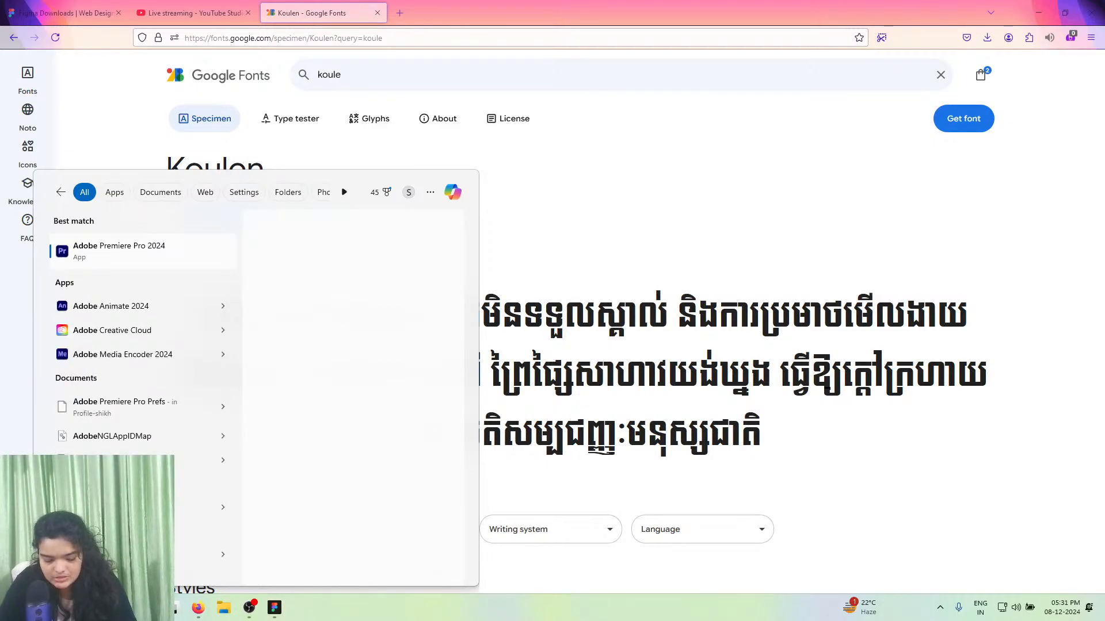
{"action": "type", "text": " fonts"}
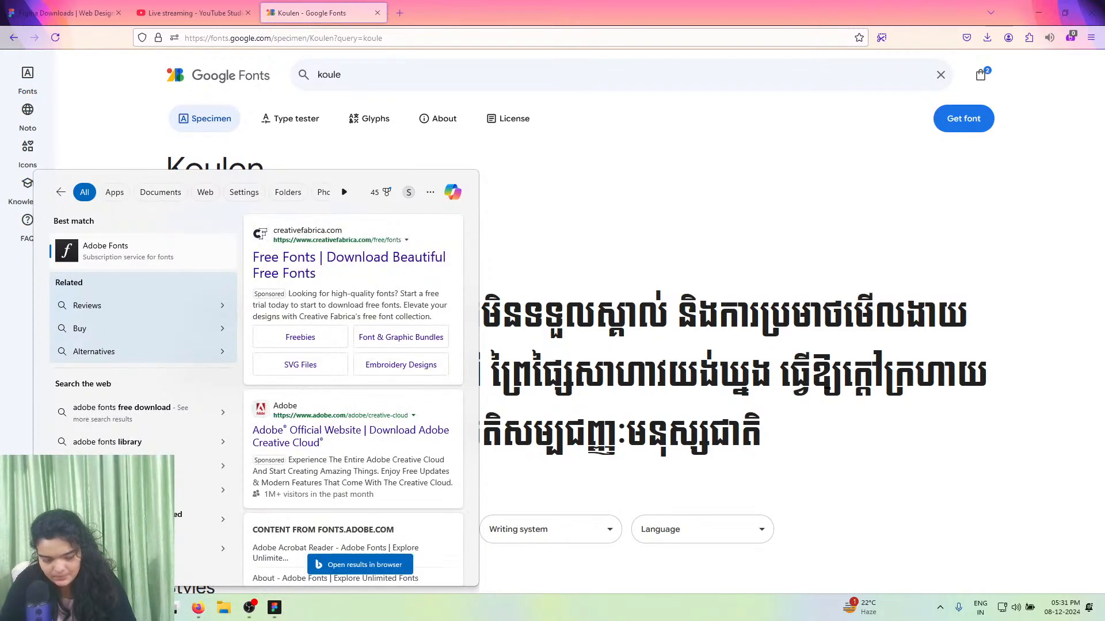
{"action": "key", "text": "Escape"}
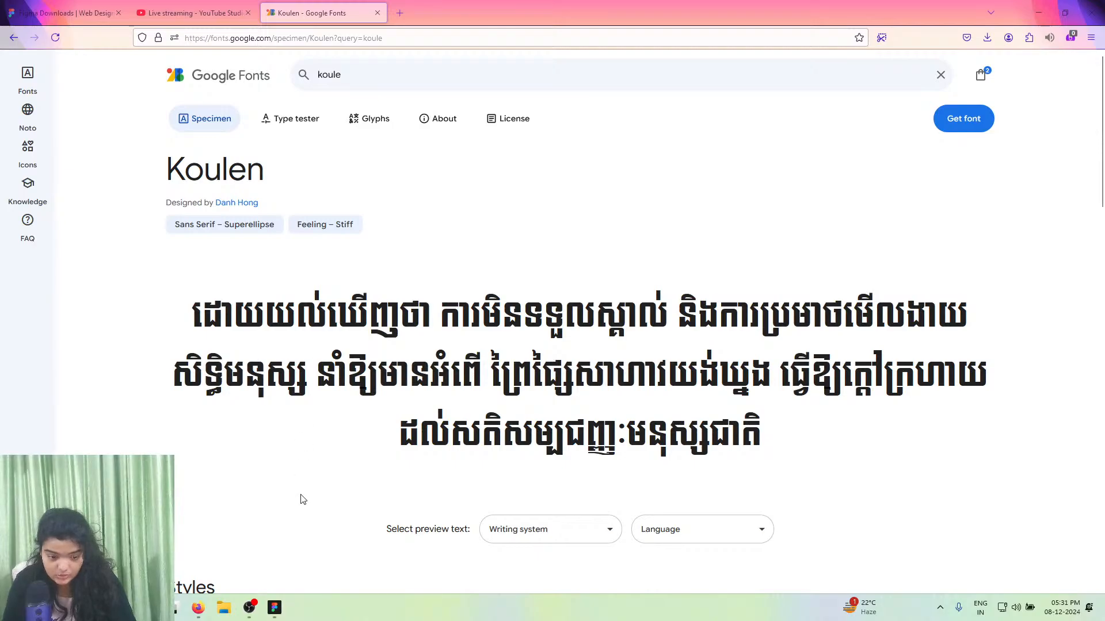
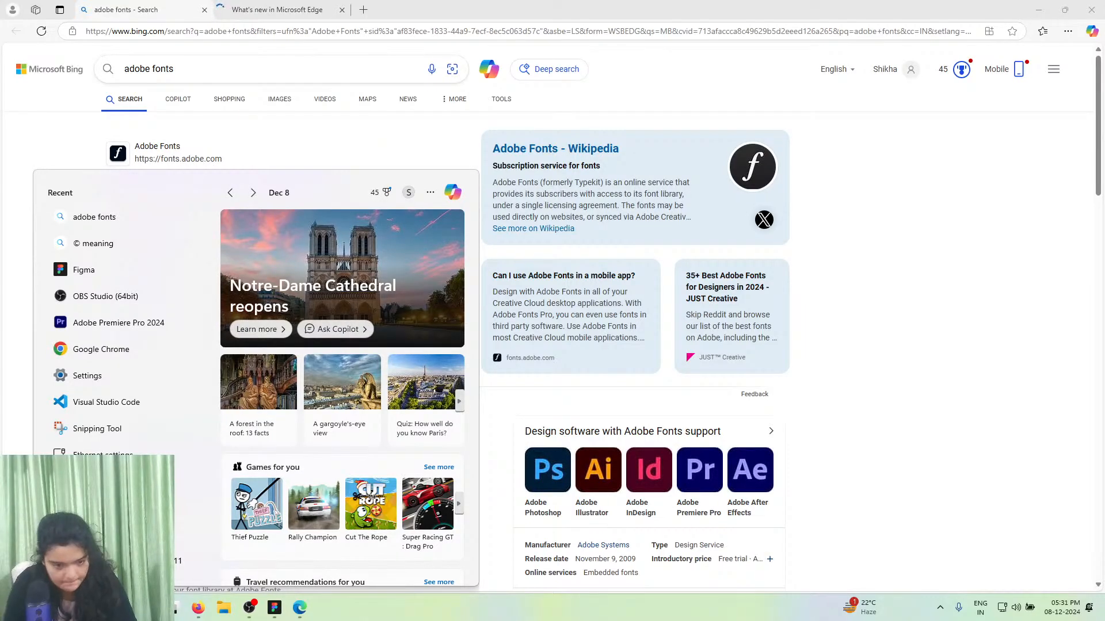
{"action": "left_click", "coordinate": [1092, 10]}
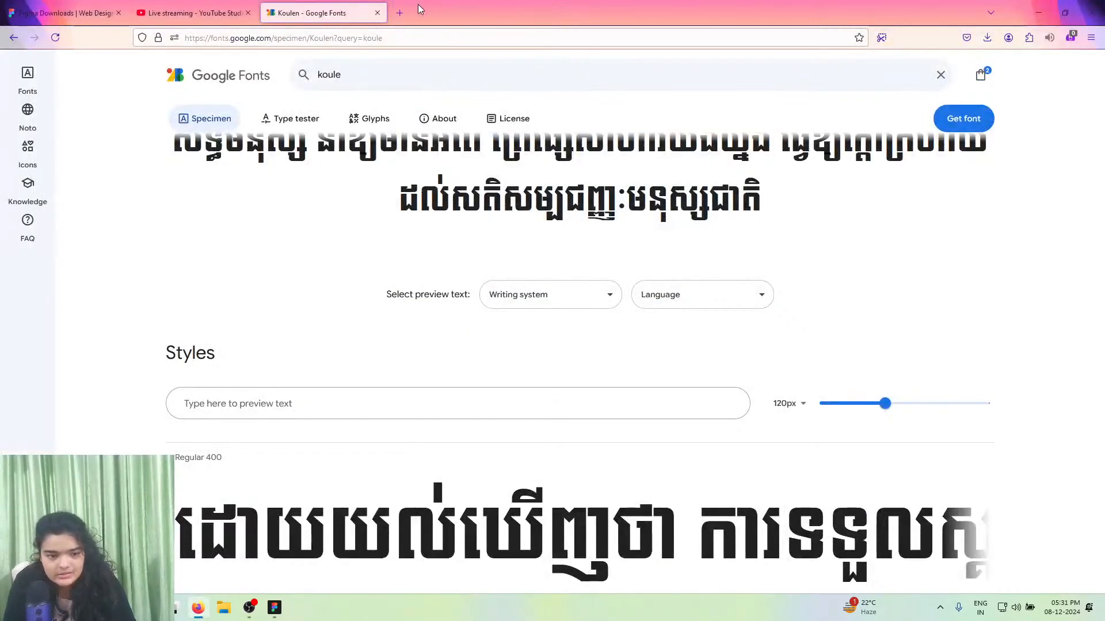
- Search the web for "adobe fonts" in a new Firefox tab and open the Adobe Fonts website
{"action": "left_click", "coordinate": [399, 13]}
{"action": "type", "text": "ado"}
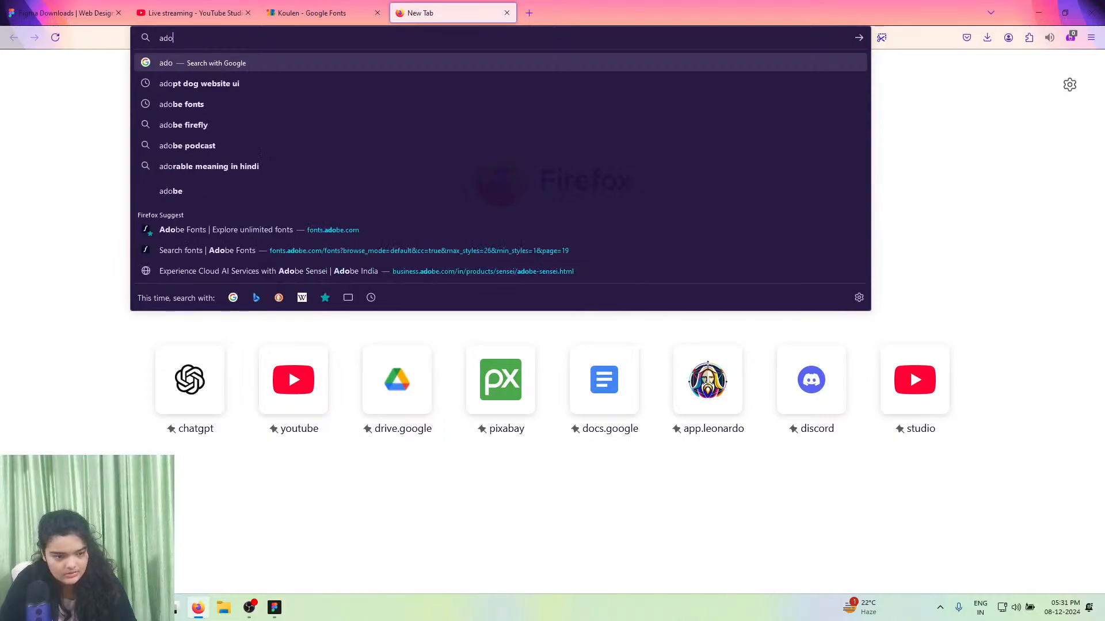
{"action": "type", "text": "be fonts"}
{"action": "key", "text": "Return"}
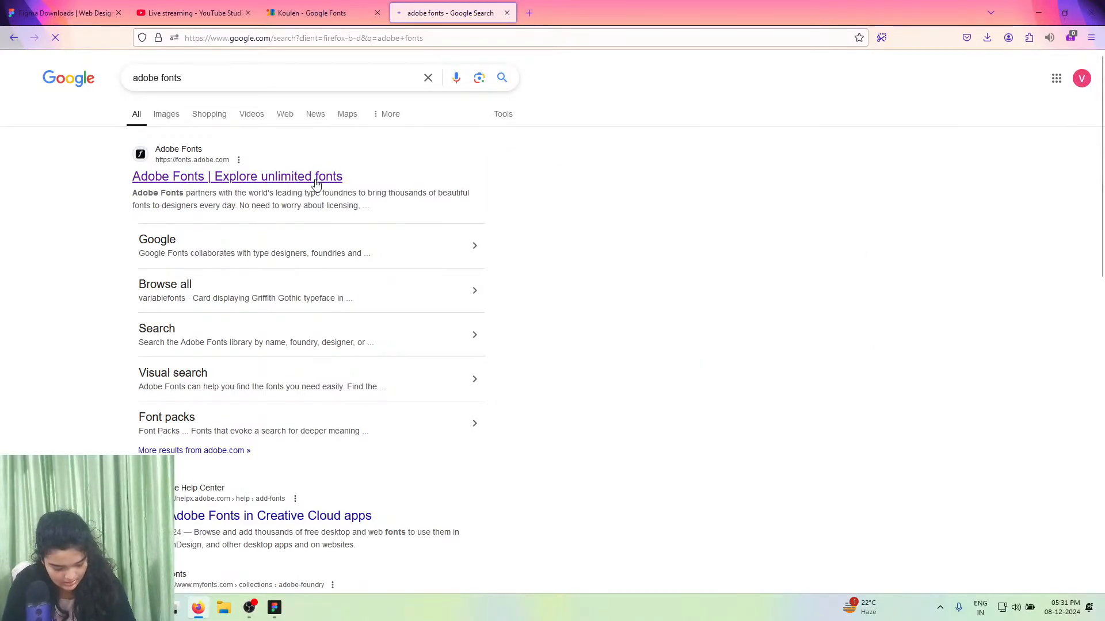
{"action": "left_click", "coordinate": [323, 174]}
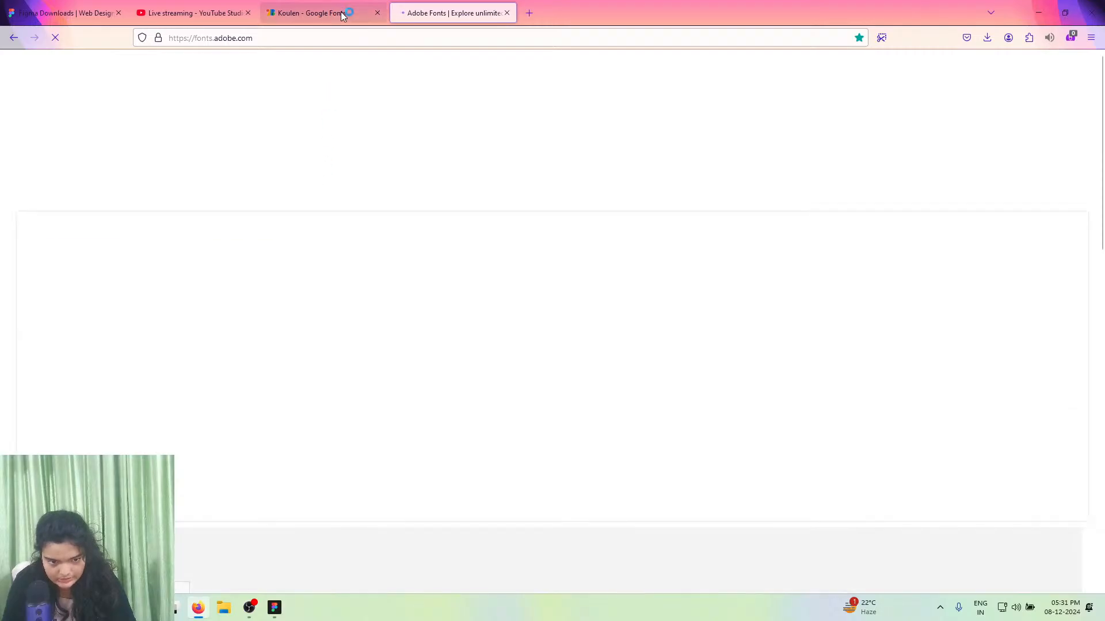
- Search Adobe Fonts for "koulen" and look through the listed font families
{"action": "left_click", "coordinate": [392, 100]}
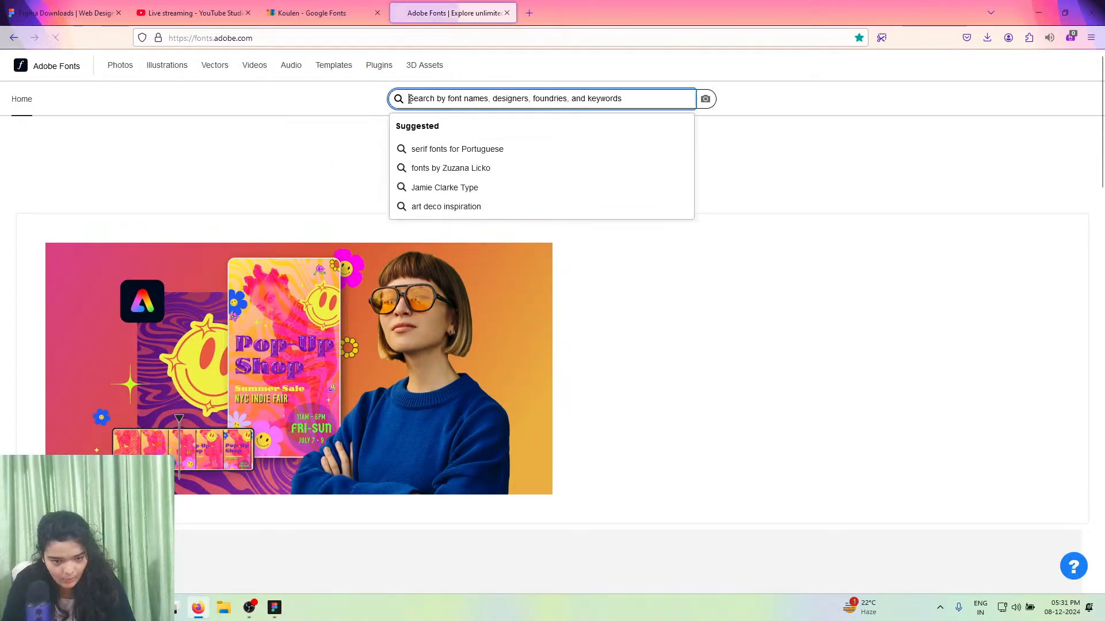
{"action": "type", "text": "koulen"}
{"action": "key", "text": "Return"}
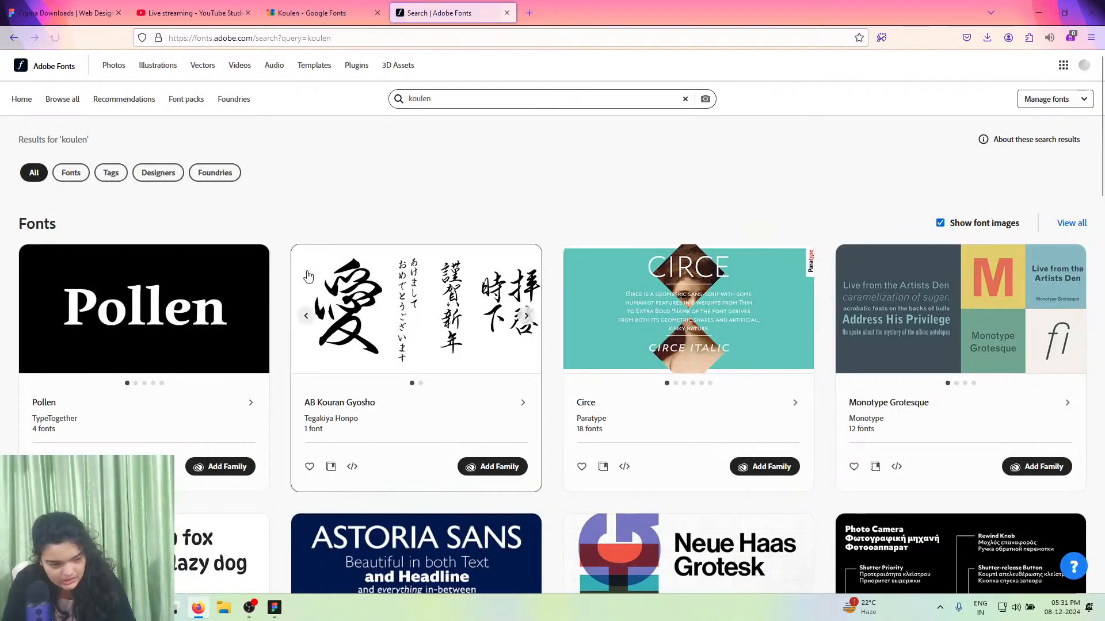
{"action": "scroll", "coordinate": [308, 270], "scroll_direction": "down", "scroll_amount": 5}
{"action": "scroll", "coordinate": [308, 270], "scroll_direction": "down", "scroll_amount": 1}
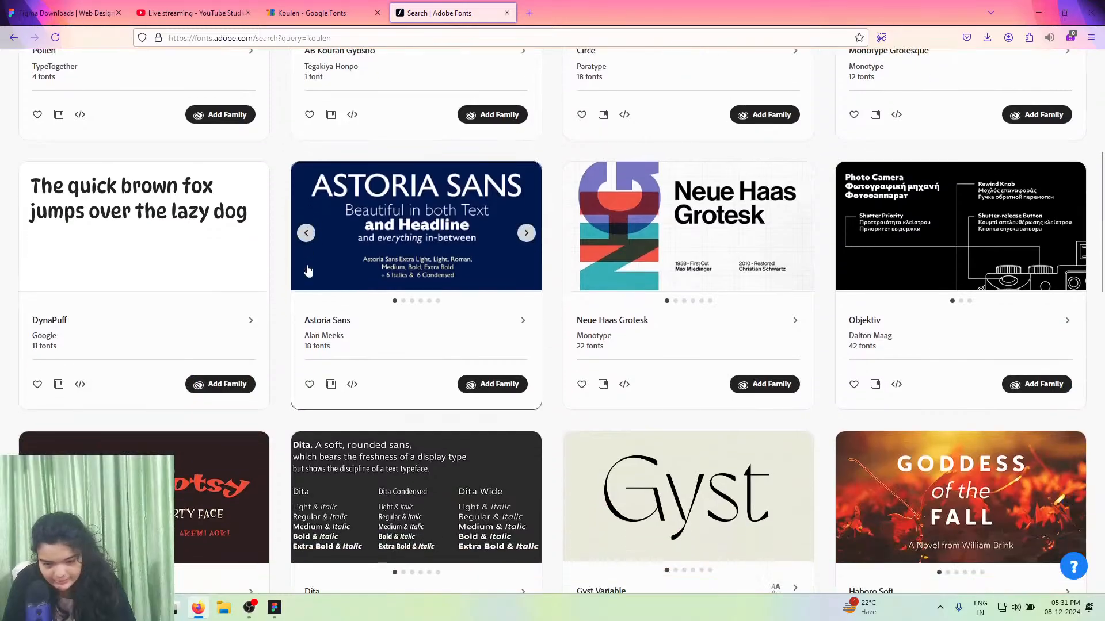
{"action": "scroll", "coordinate": [322, 271], "scroll_direction": "up", "scroll_amount": 3}
{"action": "scroll", "coordinate": [611, 306], "scroll_direction": "down", "scroll_amount": 11}
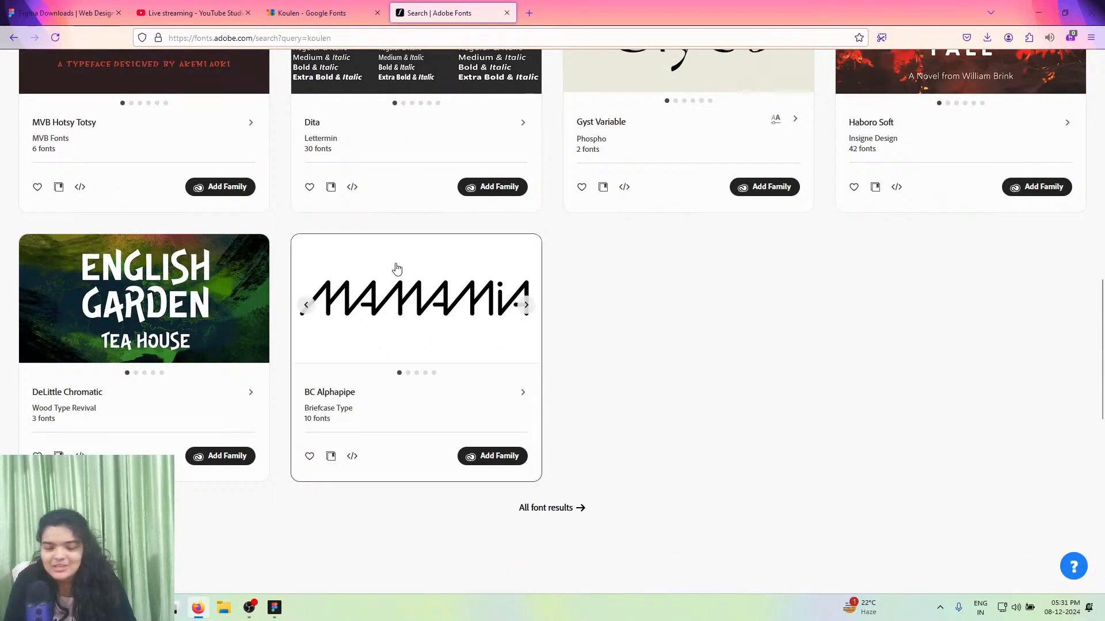
{"action": "scroll", "coordinate": [394, 266], "scroll_direction": "up", "scroll_amount": 14}
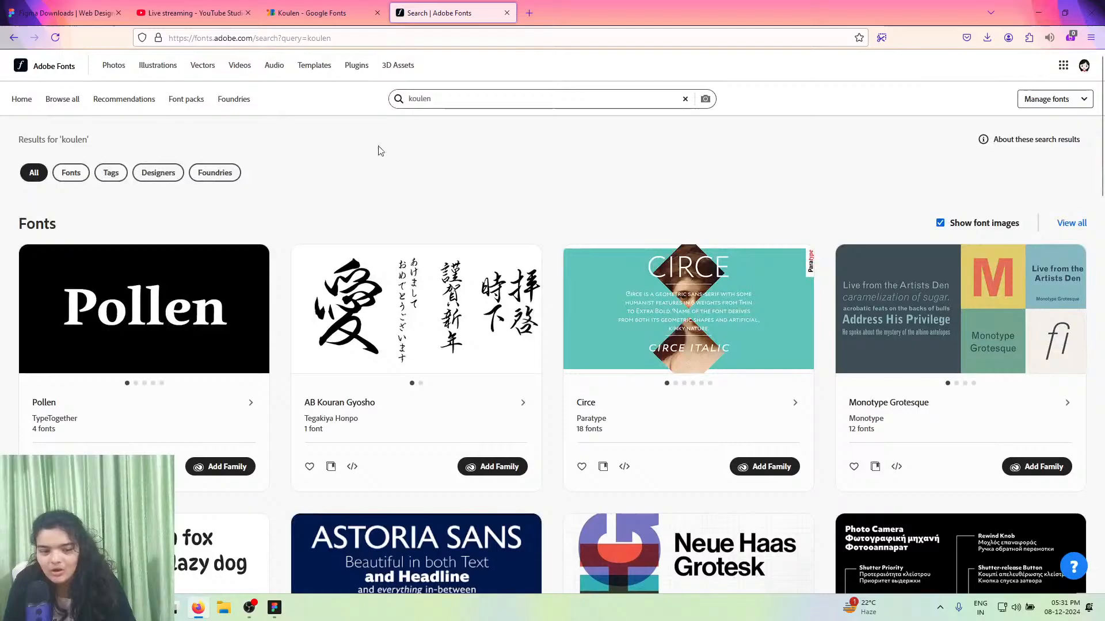
- Search the web for the word "koulen" in a new tab and open the Google Fonts specimen page from the results
{"action": "double_click", "coordinate": [419, 99]}
{"action": "left_click_drag", "start_coordinate": [419, 99], "coordinate": [563, 5]}
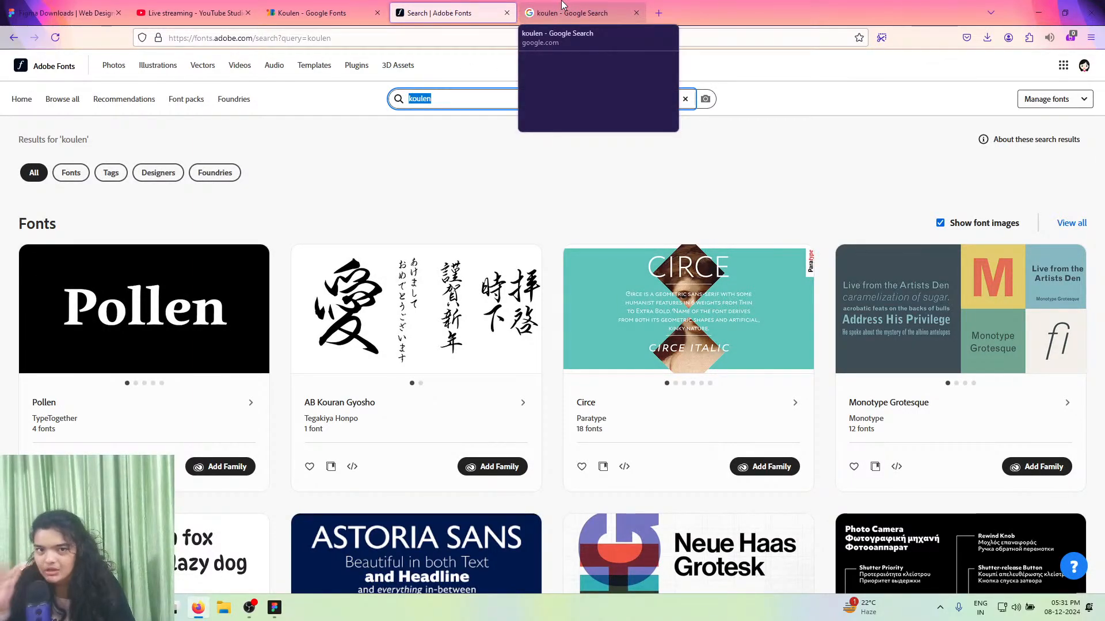
{"action": "left_click", "coordinate": [563, 6]}
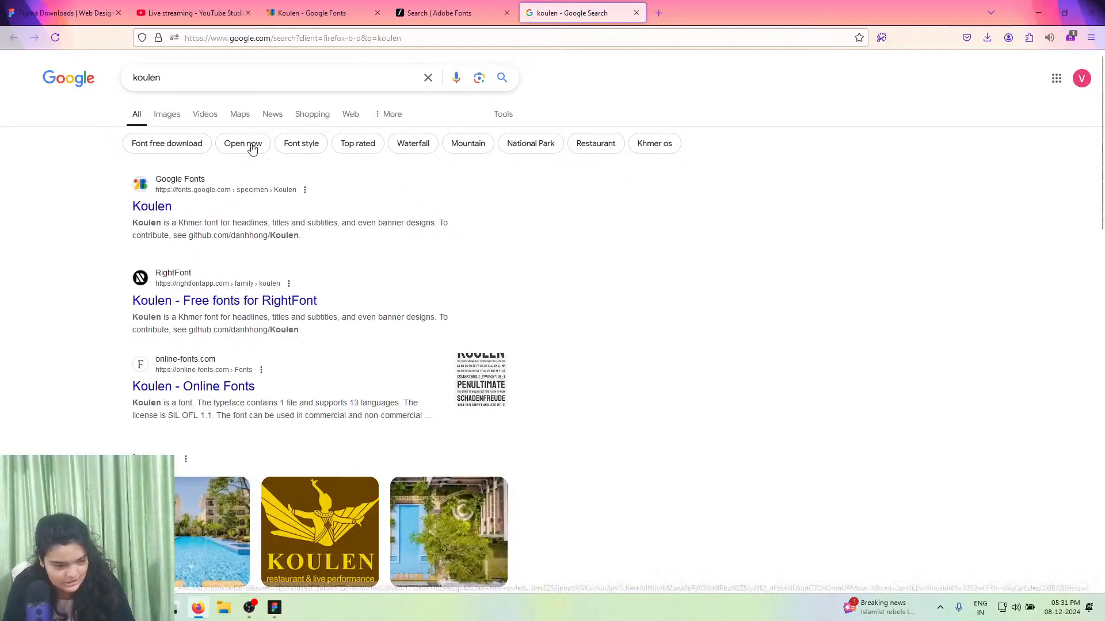
{"action": "left_click", "coordinate": [153, 207]}
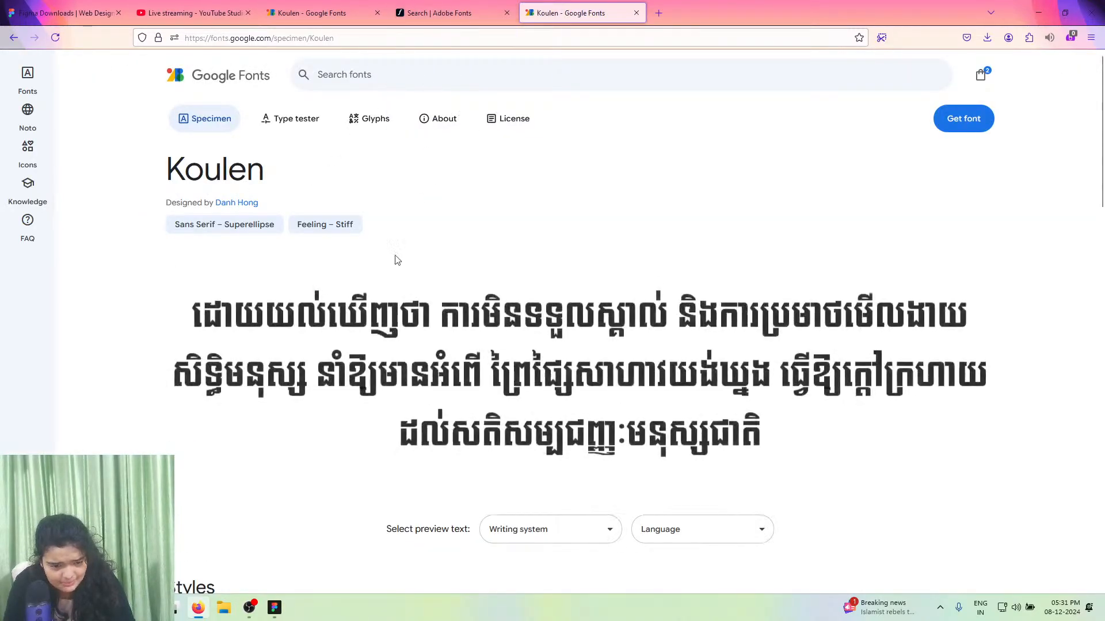
- Look over the Koulen specimen page and preview the text "dsa" in the font's Regular 400 style
{"action": "scroll", "coordinate": [394, 256], "scroll_direction": "down", "scroll_amount": 10}
{"action": "scroll", "coordinate": [400, 294], "scroll_direction": "down", "scroll_amount": 3}
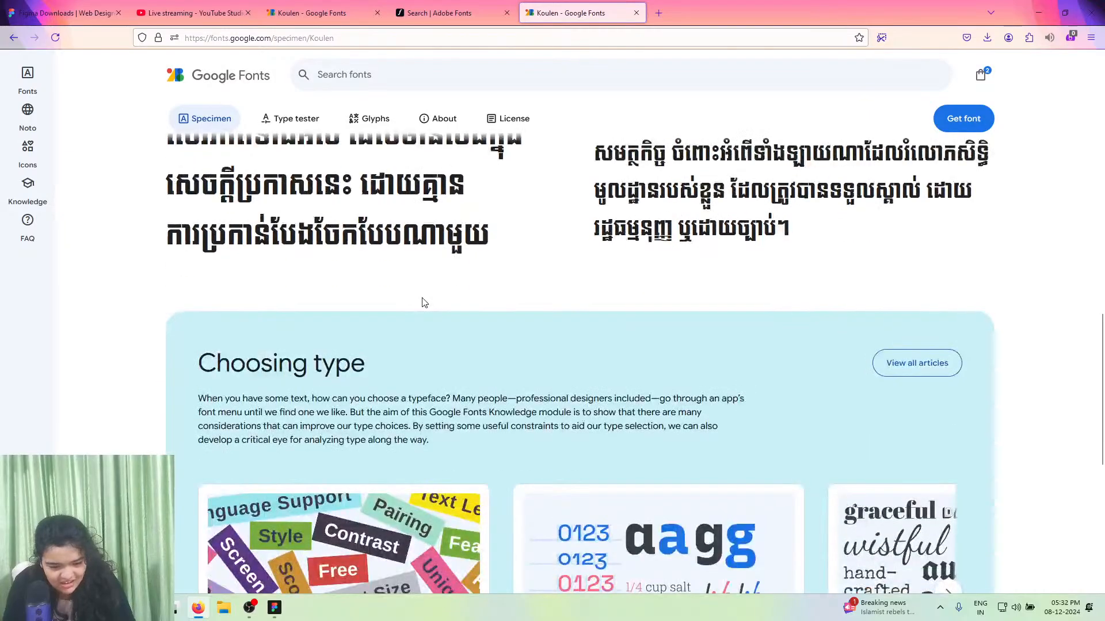
{"action": "scroll", "coordinate": [424, 301], "scroll_direction": "up", "scroll_amount": 10}
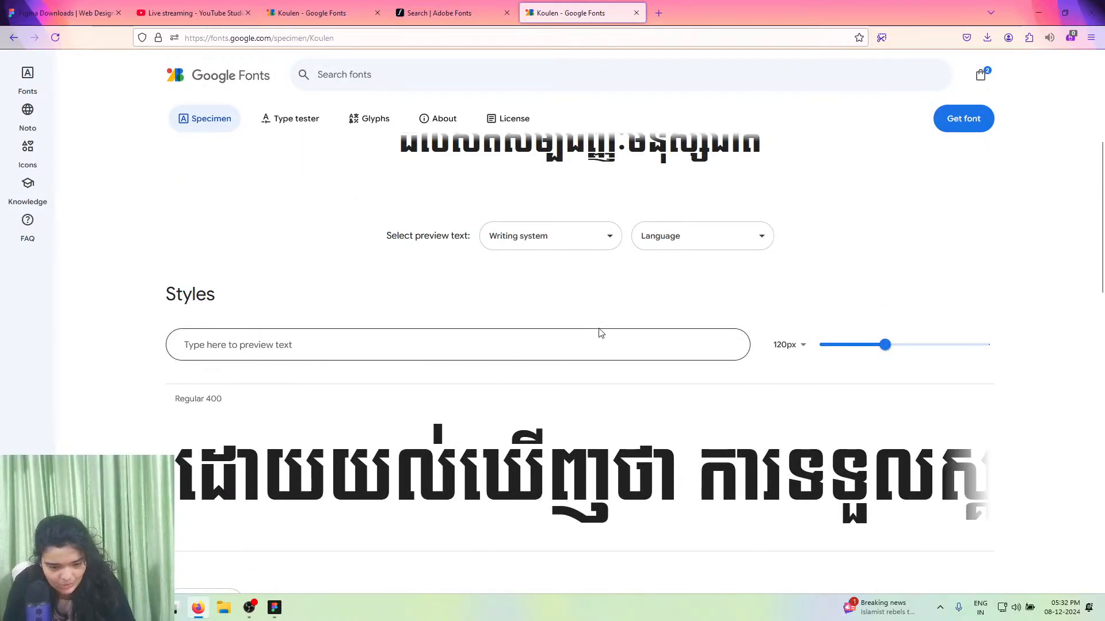
{"action": "scroll", "coordinate": [633, 305], "scroll_direction": "up", "scroll_amount": 1}
{"action": "left_click", "coordinate": [515, 297]}
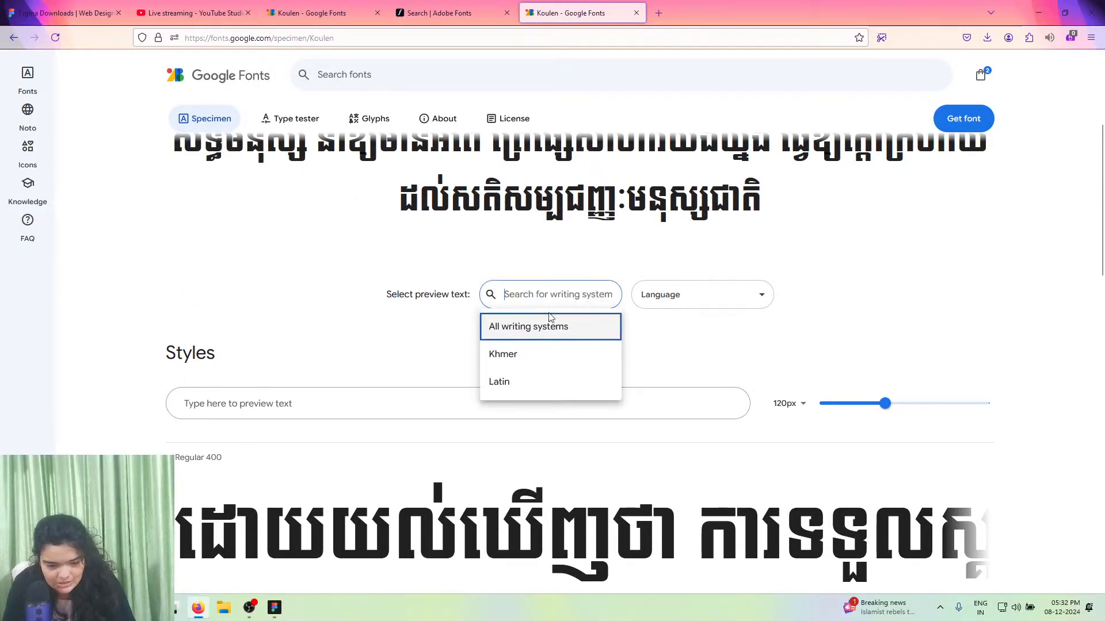
{"action": "left_click", "coordinate": [299, 403]}
{"action": "left_click", "coordinate": [299, 404]}
{"action": "type", "text": "dsa"}
{"action": "scroll", "coordinate": [278, 410], "scroll_direction": "down", "scroll_amount": 2}
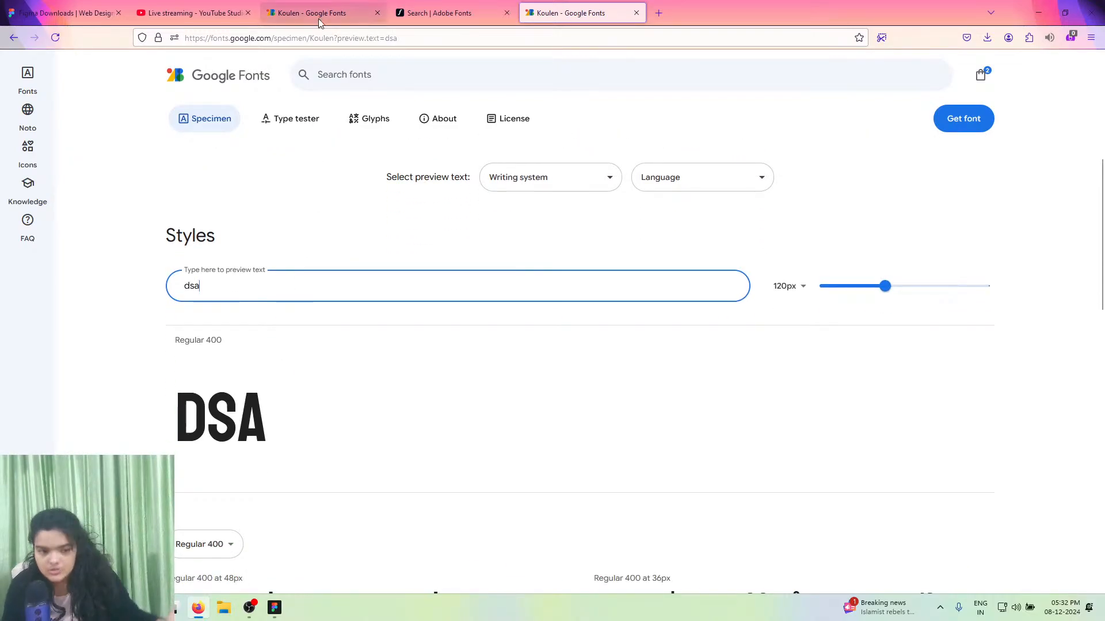
- Examine the large Khmer sample text on the Koulen page and highlight a word in its second line
{"action": "scroll", "coordinate": [325, 62], "scroll_direction": "up", "scroll_amount": 6}
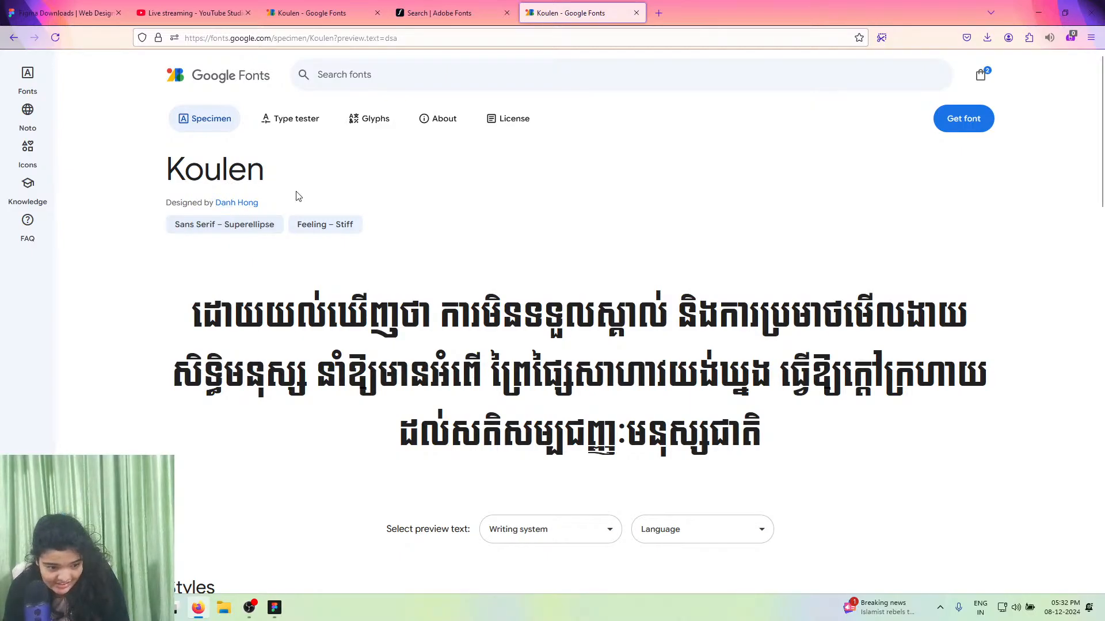
{"action": "left_click_drag", "start_coordinate": [327, 322], "coordinate": [537, 393]}
{"action": "double_click", "coordinate": [537, 391]}
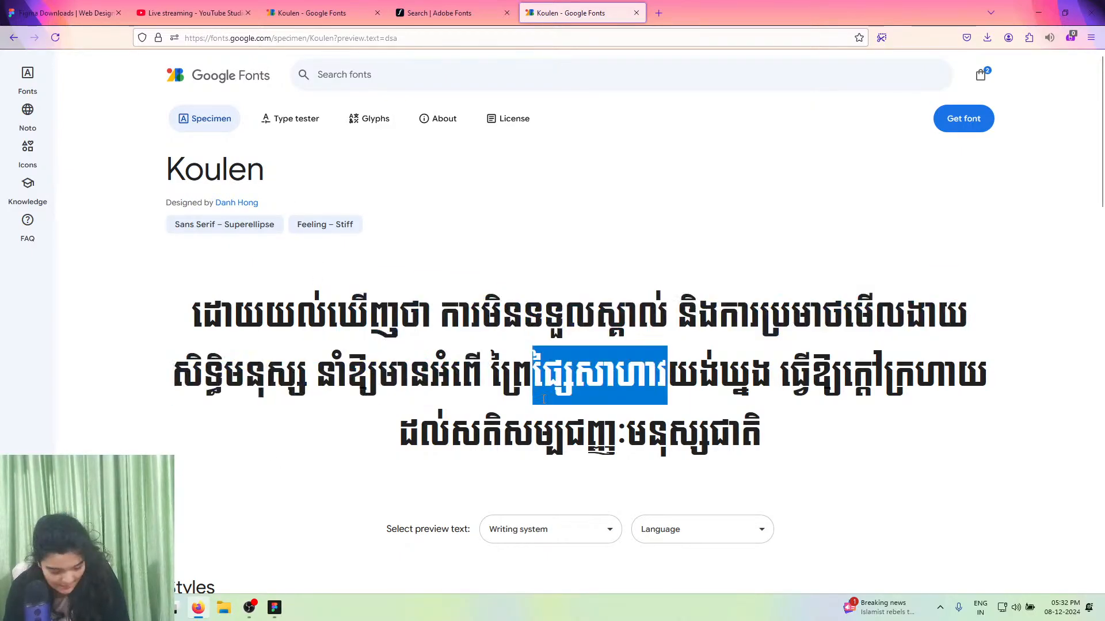
{"action": "scroll", "coordinate": [453, 388], "scroll_direction": "down", "scroll_amount": 4}
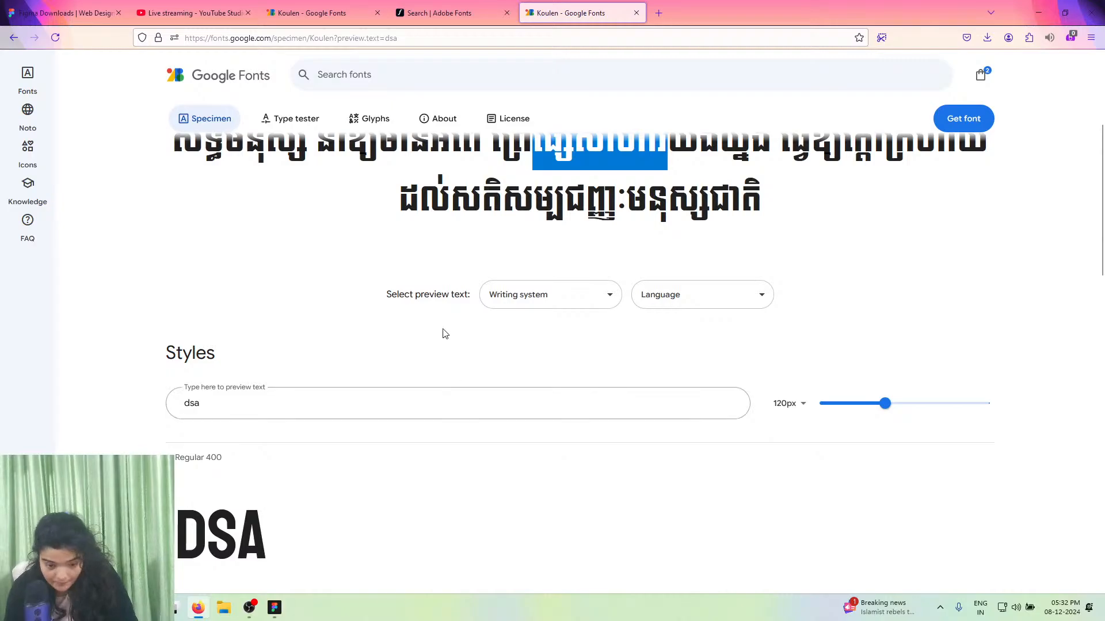
{"action": "scroll", "coordinate": [459, 272], "scroll_direction": "up", "scroll_amount": 2}
- Close the Adobe Fonts search results and select the whole Khmer sample paragraph on the Koulen page
{"action": "left_click", "coordinate": [447, 11]}
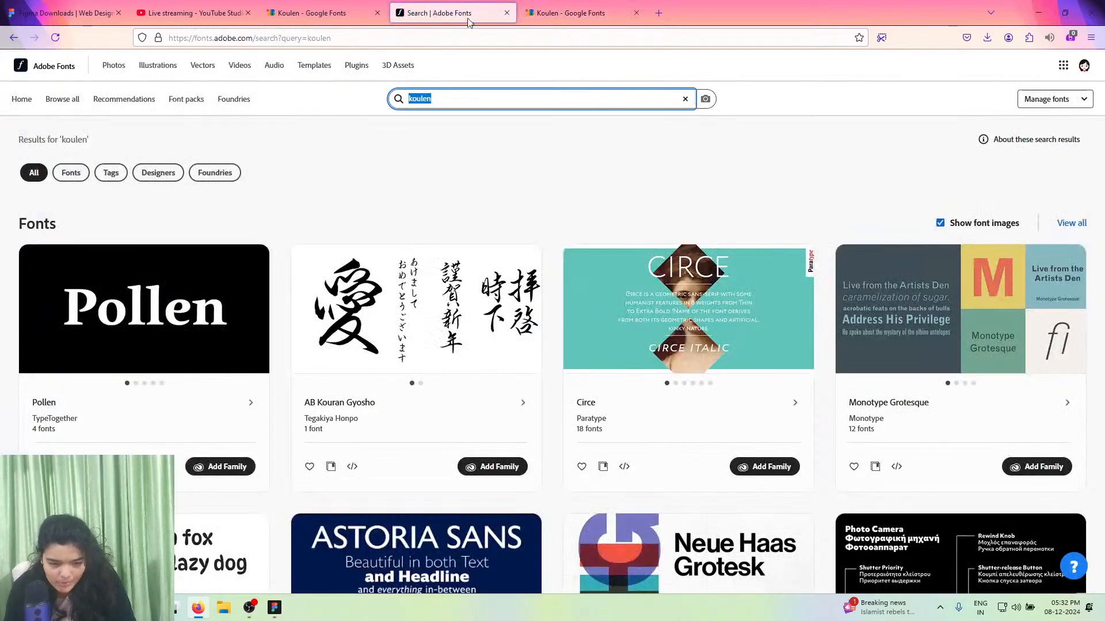
{"action": "left_click", "coordinate": [506, 13]}
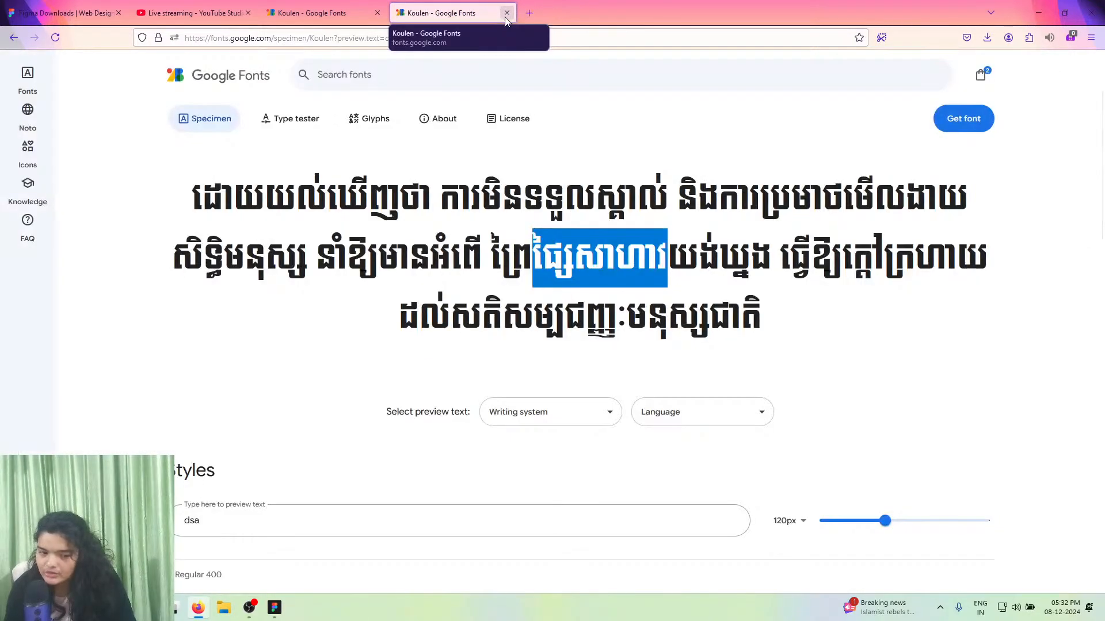
{"action": "scroll", "coordinate": [264, 298], "scroll_direction": "up", "scroll_amount": 2}
{"action": "triple_click", "coordinate": [264, 299]}
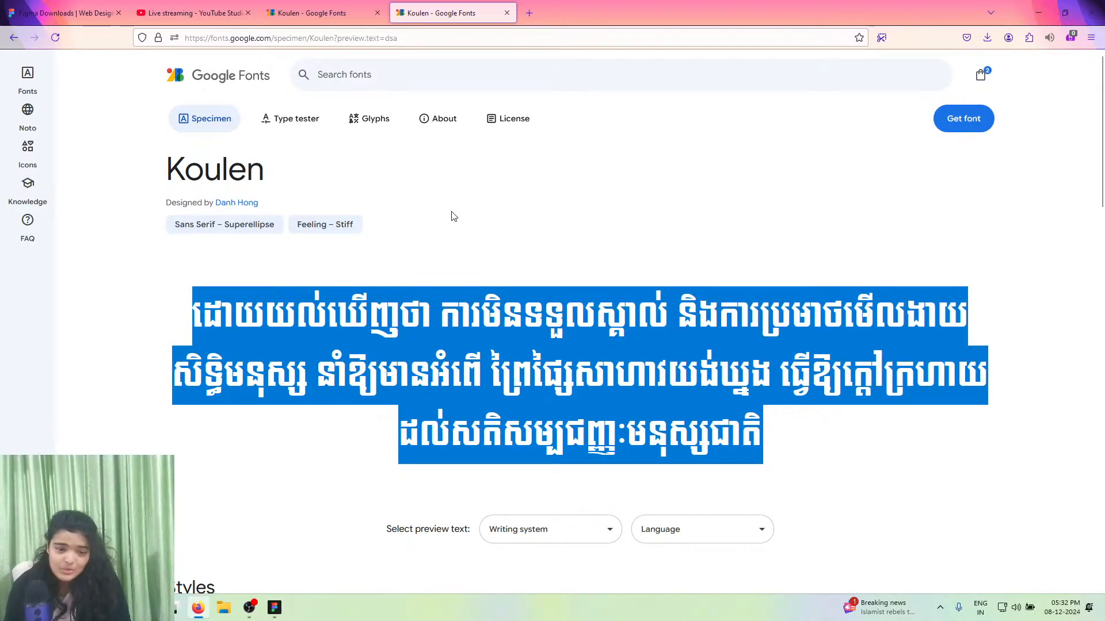
- View the Koulen font's About page, return to the specimen page and append "jhjhkjhjk" to the preview text
{"action": "left_click", "coordinate": [436, 128]}
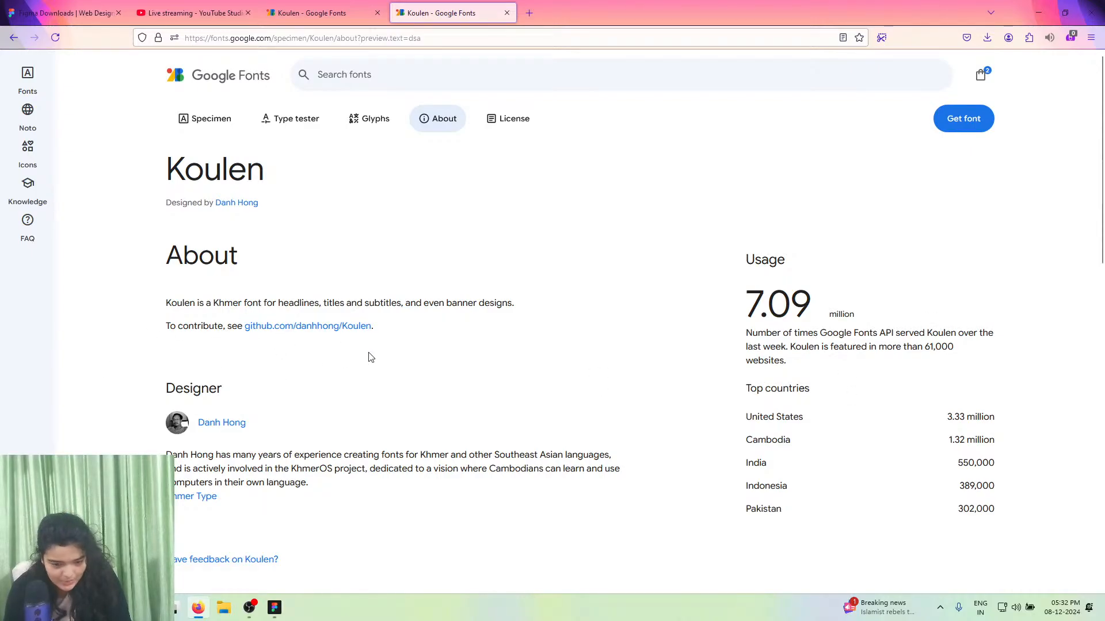
{"action": "left_click", "coordinate": [13, 38]}
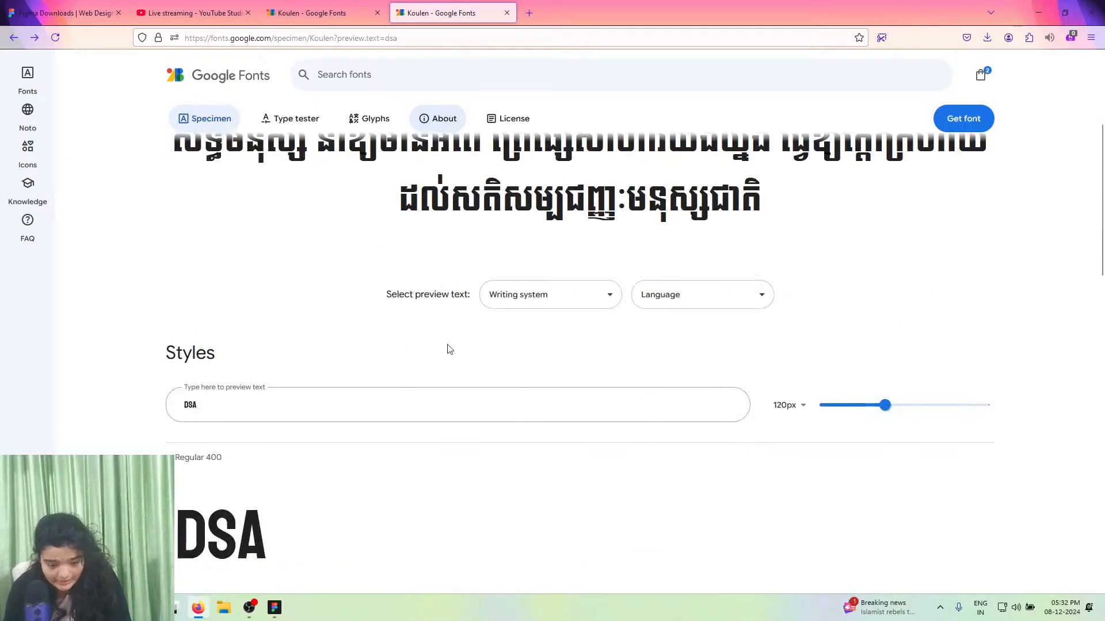
{"action": "left_click", "coordinate": [292, 400]}
{"action": "type", "text": "jhjhkjhjk"}
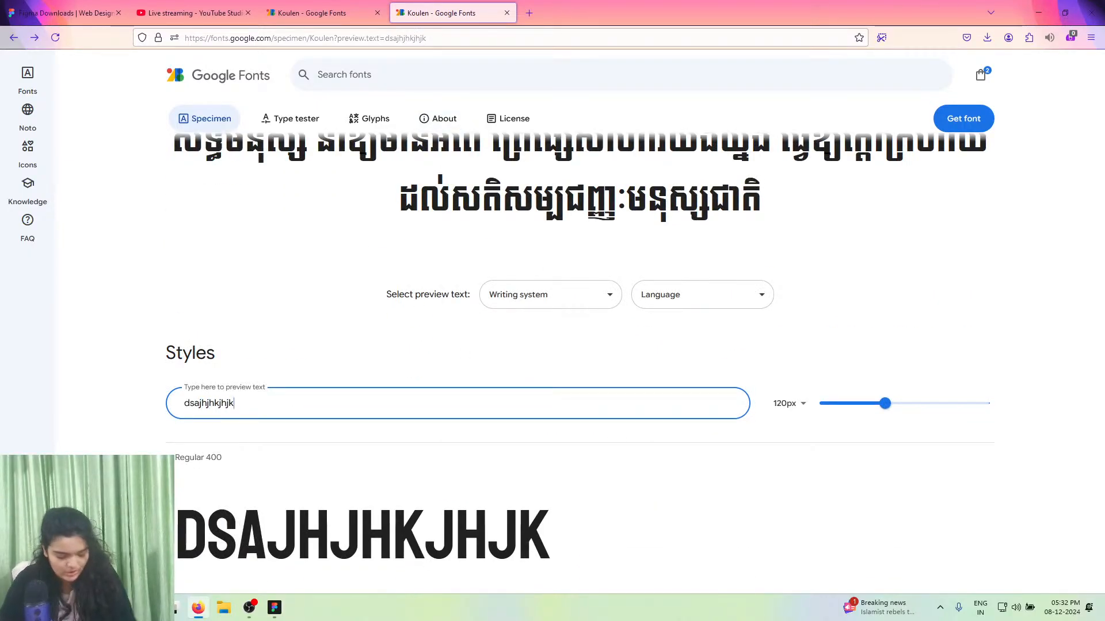
- Replace the whole preview text with "Koulen" and view it in the Regular 400 style
{"action": "key", "text": "BackSpace"}
{"action": "key", "text": "BackSpace"}
{"action": "key", "text": "BackSpace"}
{"action": "key", "text": "BackSpace"}
{"action": "key", "text": "BackSpace"}
{"action": "key", "text": "BackSpace"}
{"action": "key", "text": "BackSpace"}
{"action": "key", "text": "BackSpace"}
{"action": "key", "text": "BackSpace"}
{"action": "key", "text": "BackSpace"}
{"action": "key", "text": "BackSpace"}
{"action": "key", "text": "BackSpace"}
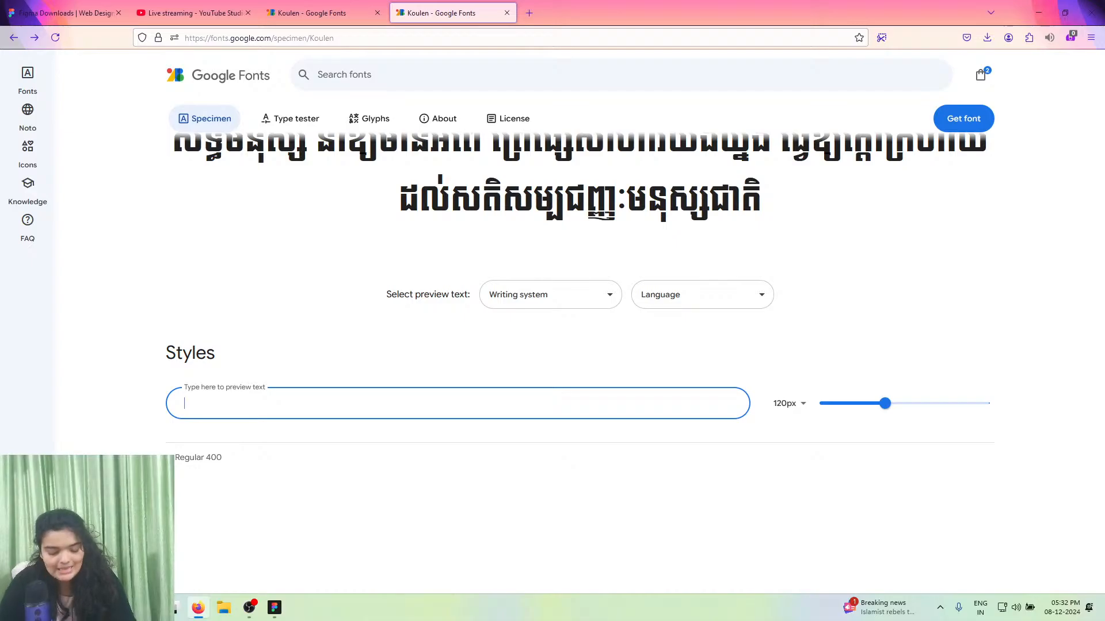
{"action": "type", "text": "Koulen"}
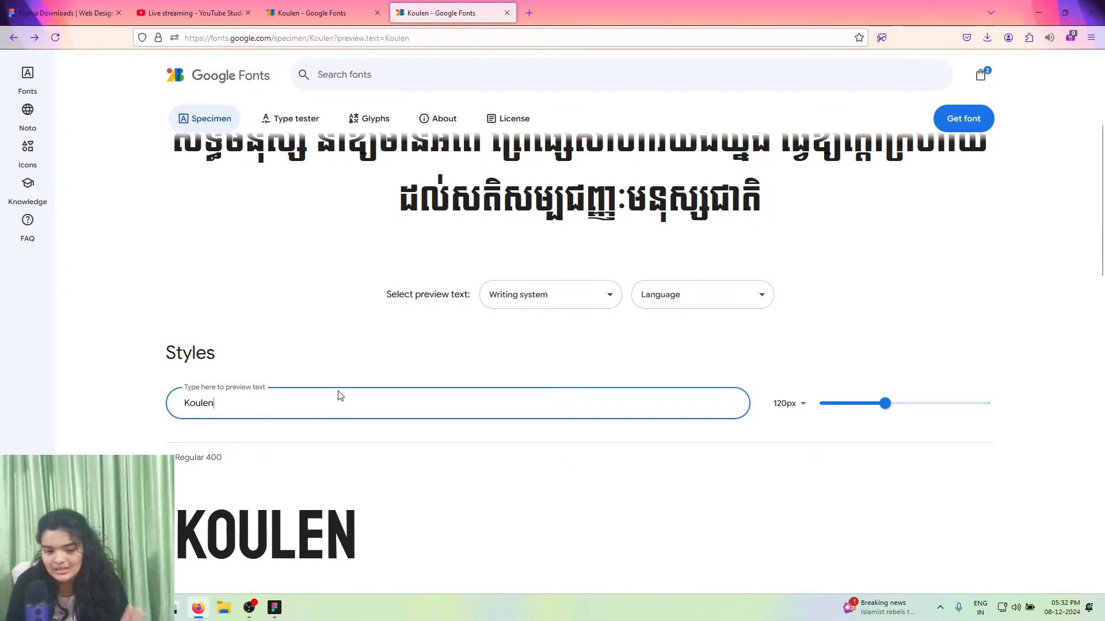
{"action": "scroll", "coordinate": [341, 396], "scroll_direction": "down", "scroll_amount": 3}
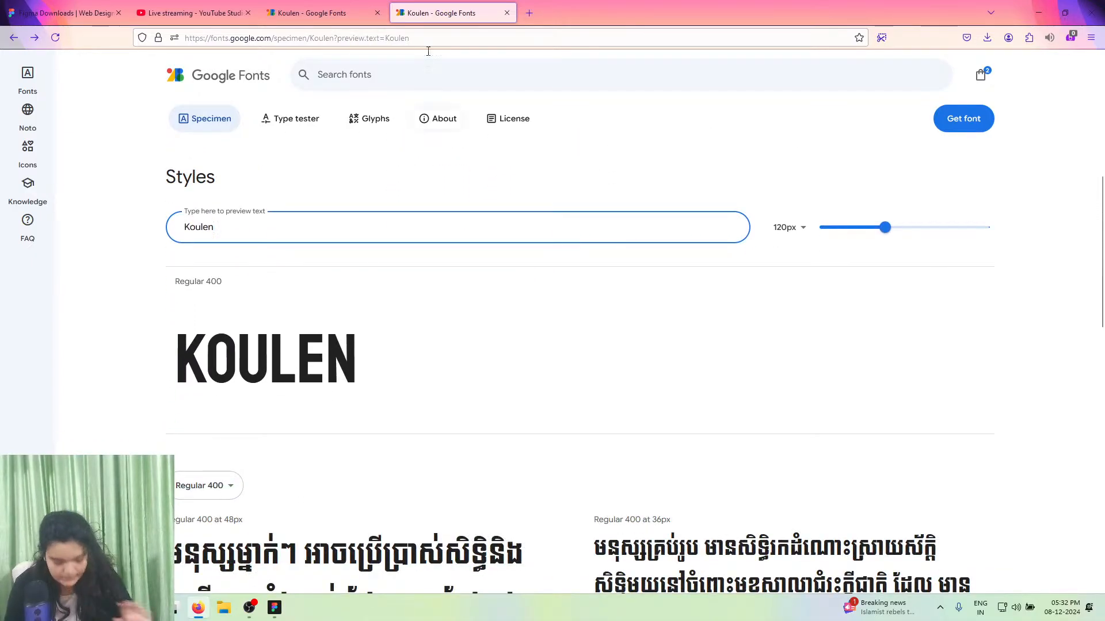
- Search Google Fonts for "fira", open the Fira Sans specimen page, and switch back to Figma
{"action": "left_click", "coordinate": [386, 74]}
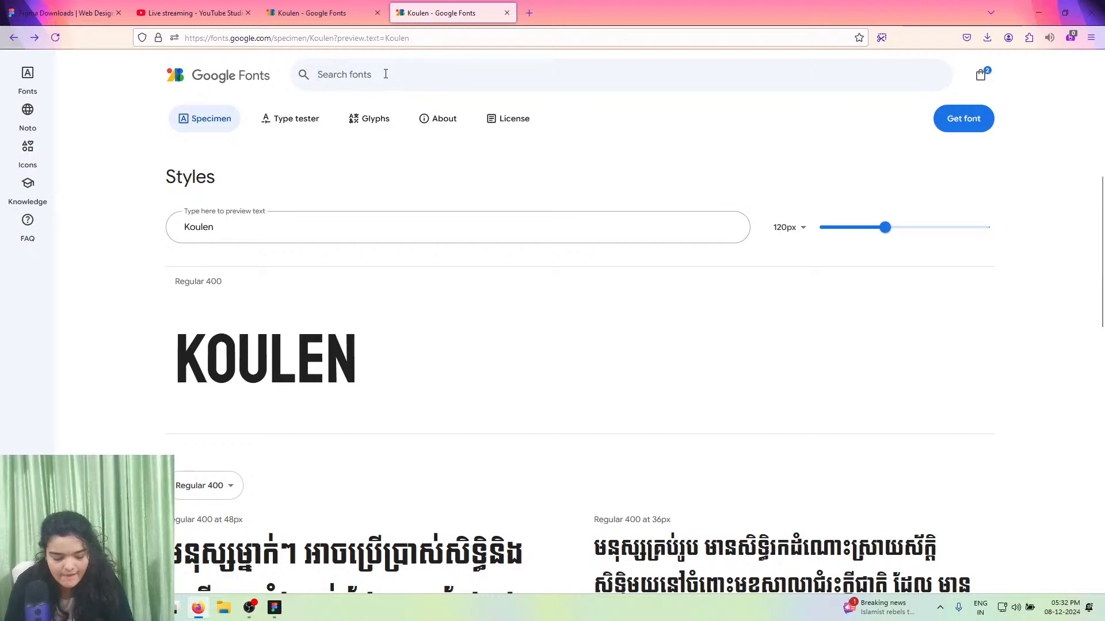
{"action": "type", "text": "fira"}
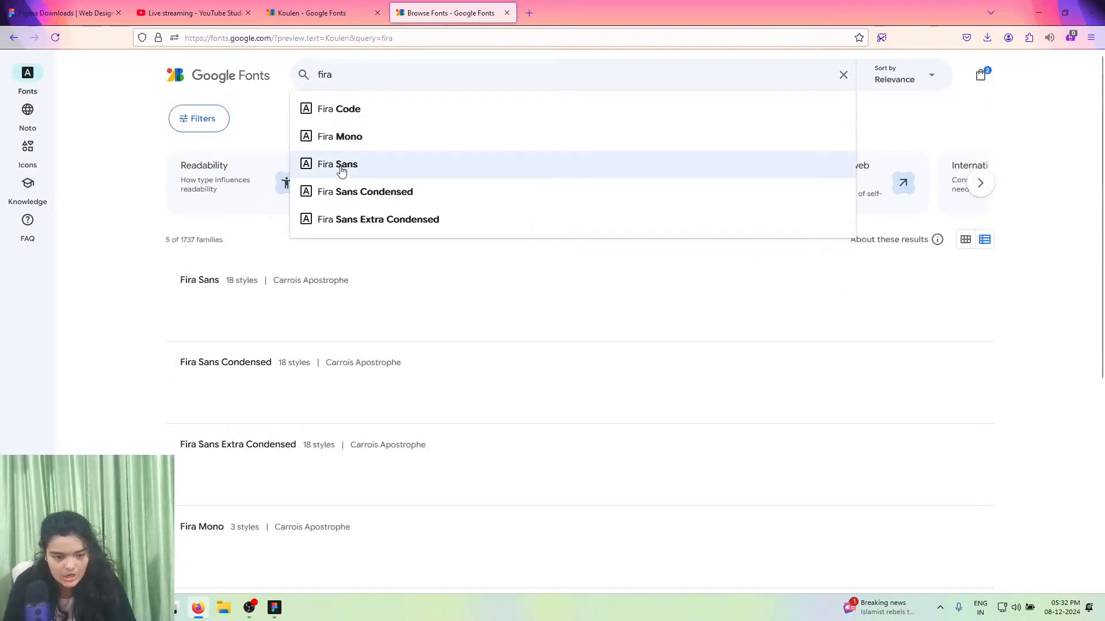
{"action": "left_click", "coordinate": [340, 167]}
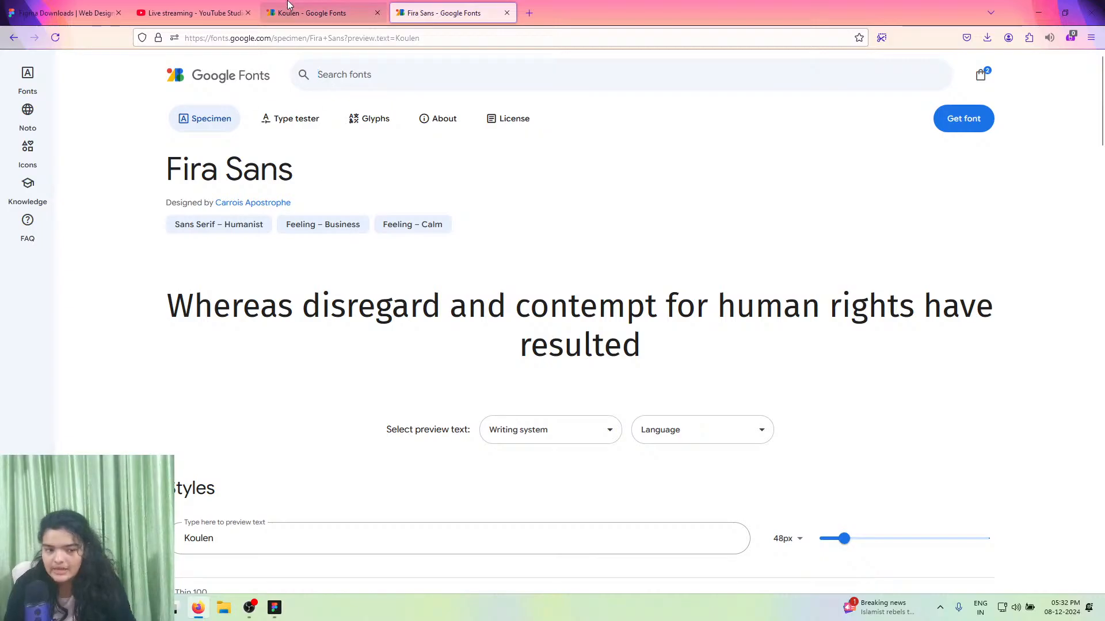
{"action": "left_click", "coordinate": [274, 607]}
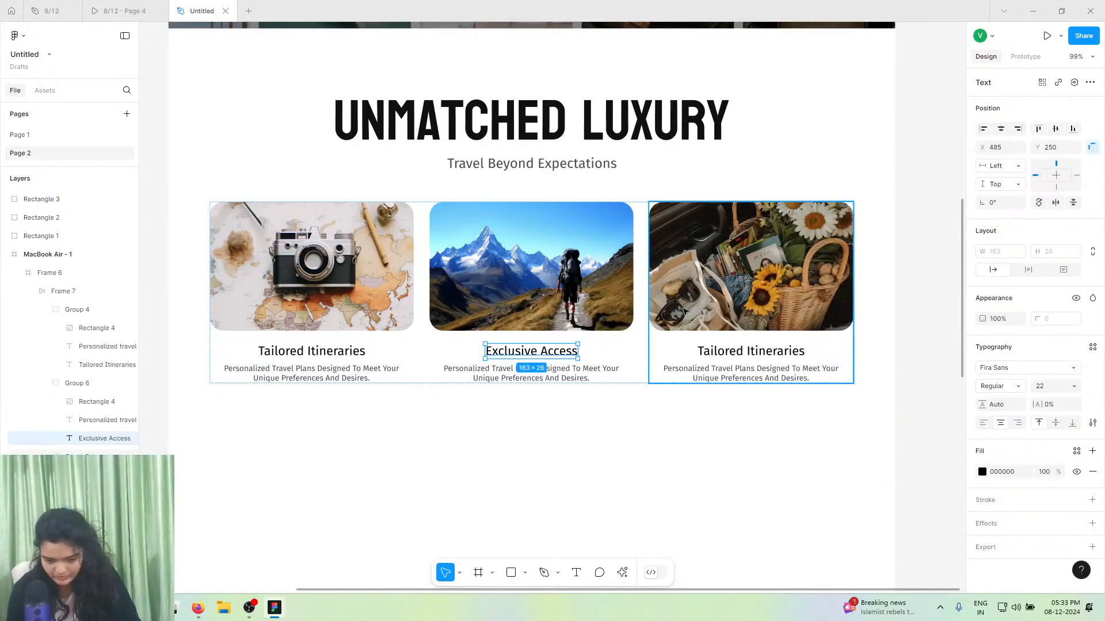
- Search the available fonts for "sf" for the Exclusive Access title and clear the search
{"action": "left_click", "coordinate": [1002, 369]}
{"action": "type", "text": "sf"}
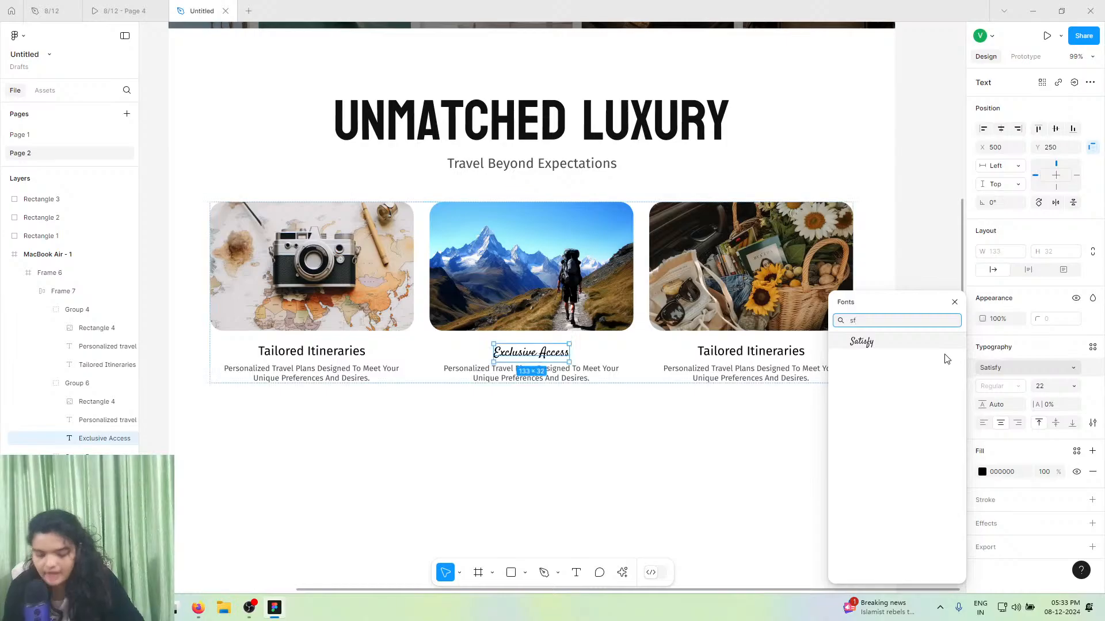
{"action": "key", "text": "BackSpace"}
{"action": "key", "text": "BackSpace"}
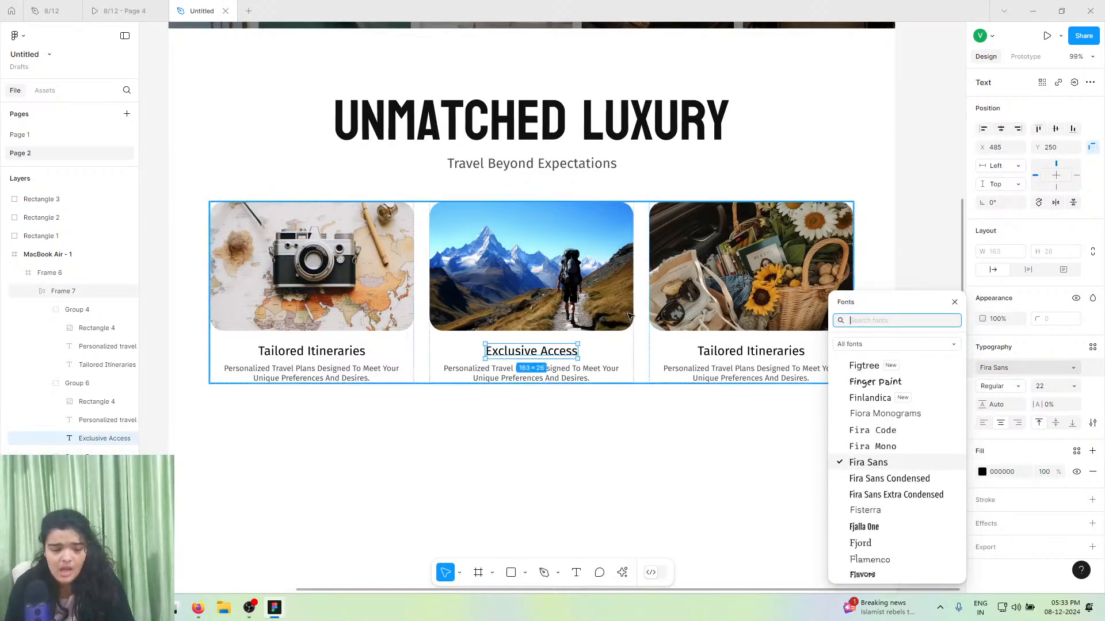
- Replace the Exclusive Access card's description with the one copied from the 8/12 file, matching the existing text style
{"action": "double_click", "coordinate": [580, 380]}
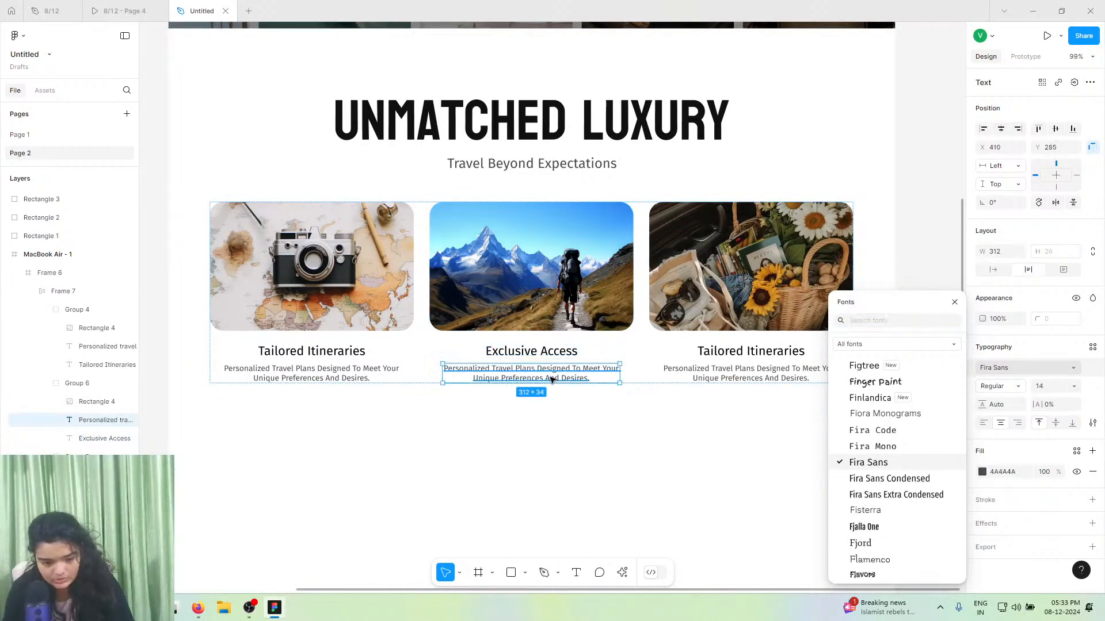
{"action": "left_click", "coordinate": [47, 11]}
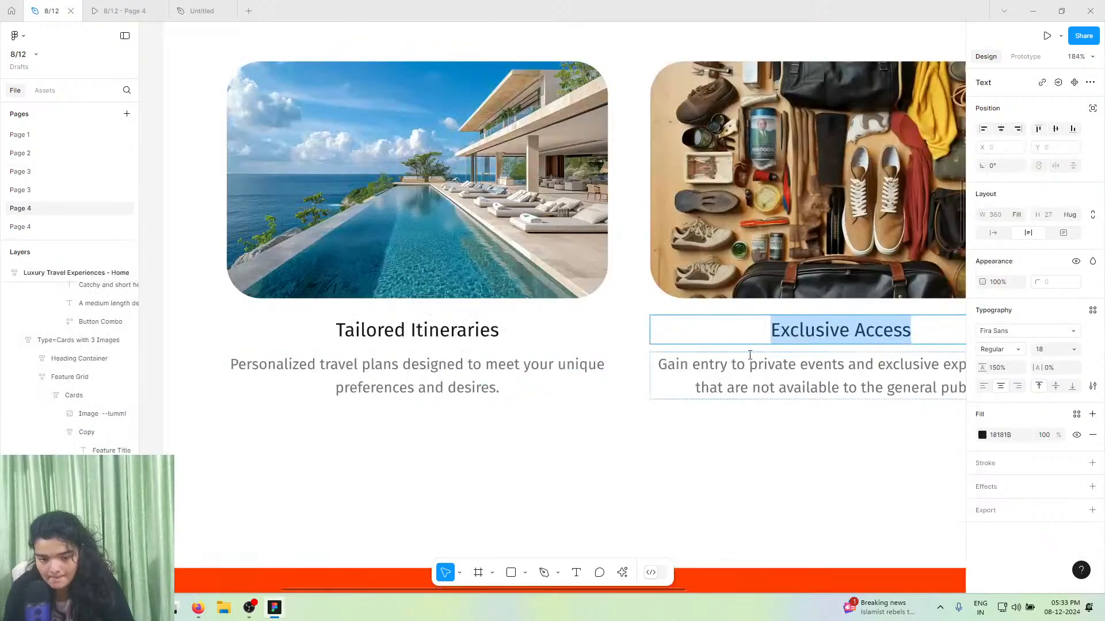
{"action": "double_click", "coordinate": [756, 368]}
{"action": "right_click", "coordinate": [756, 366]}
{"action": "left_click", "coordinate": [772, 378]}
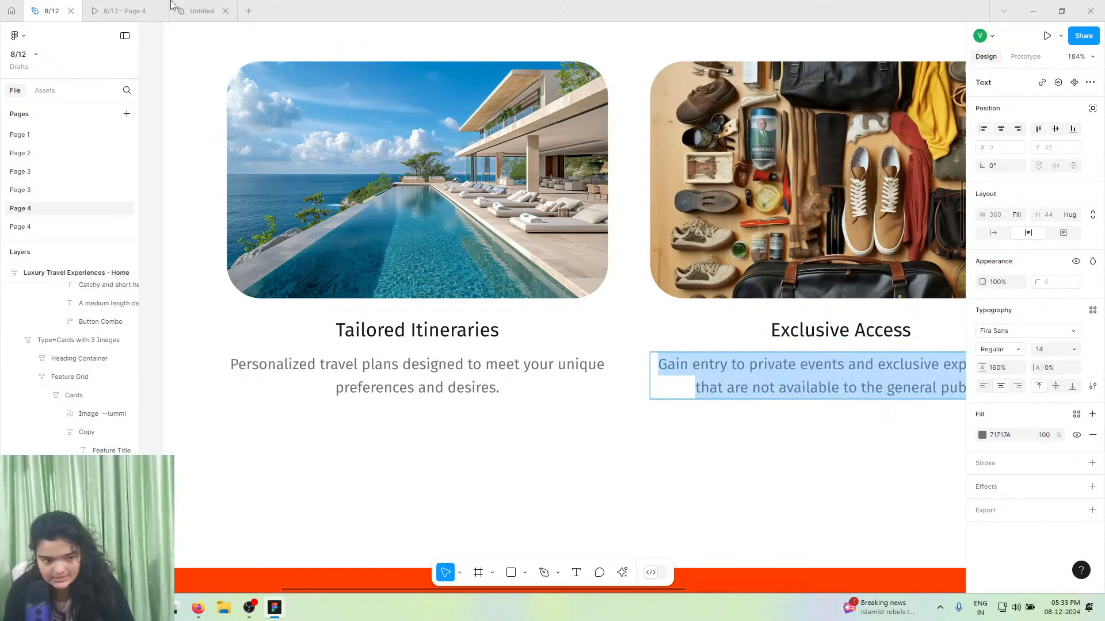
{"action": "left_click", "coordinate": [145, 6]}
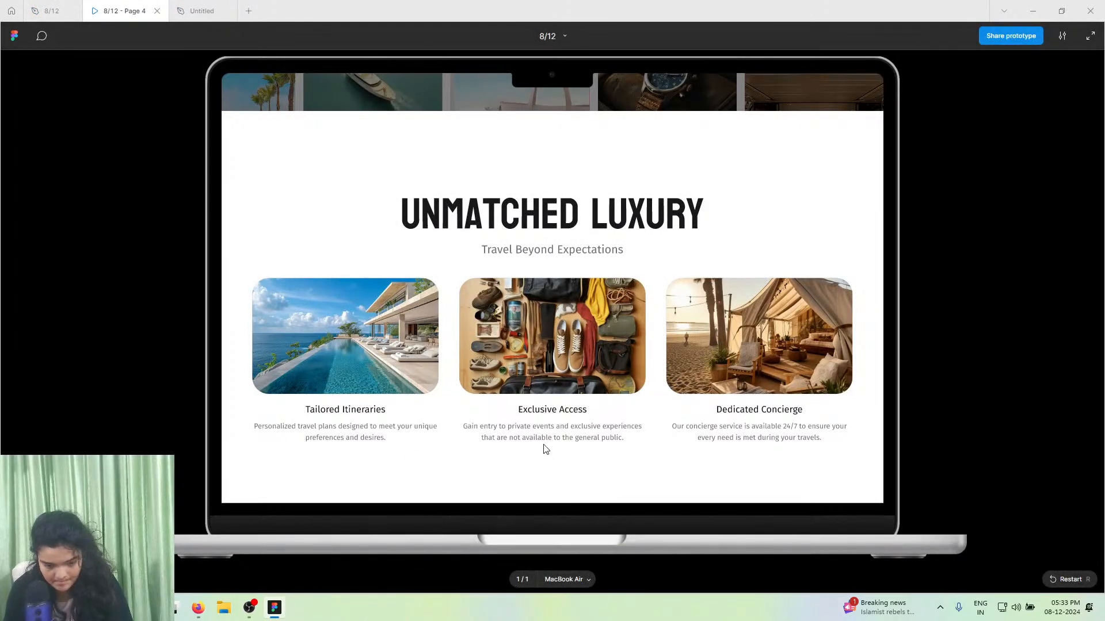
{"action": "left_click", "coordinate": [201, 10]}
{"action": "right_click", "coordinate": [549, 380]}
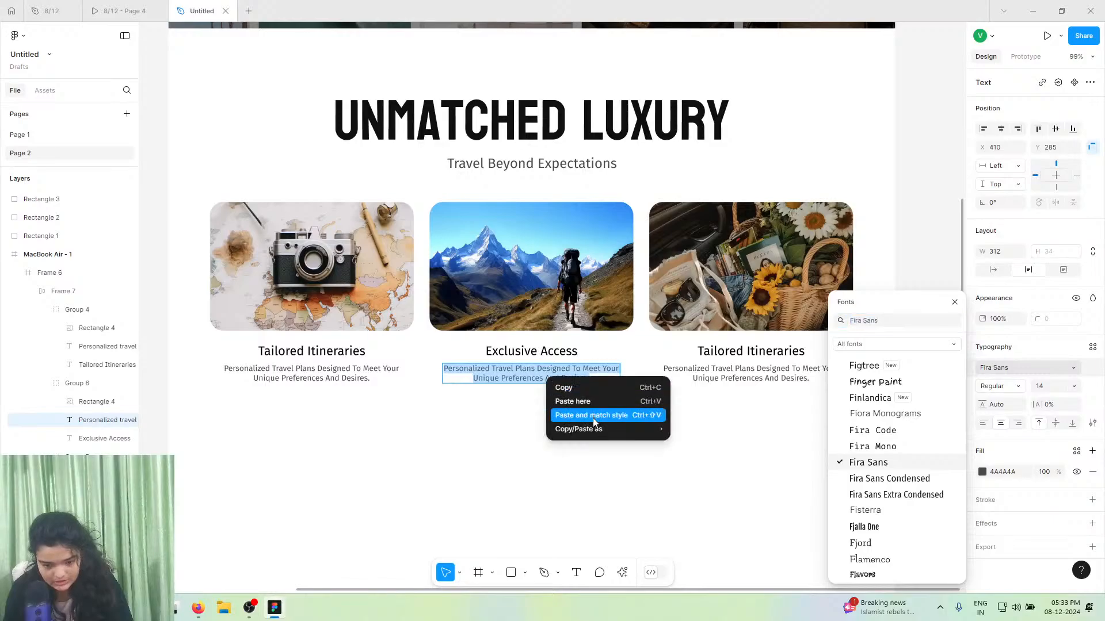
{"action": "left_click", "coordinate": [590, 415]}
{"action": "scroll", "coordinate": [558, 403], "scroll_direction": "right", "scroll_amount": 2}
{"action": "key", "text": "Escape"}
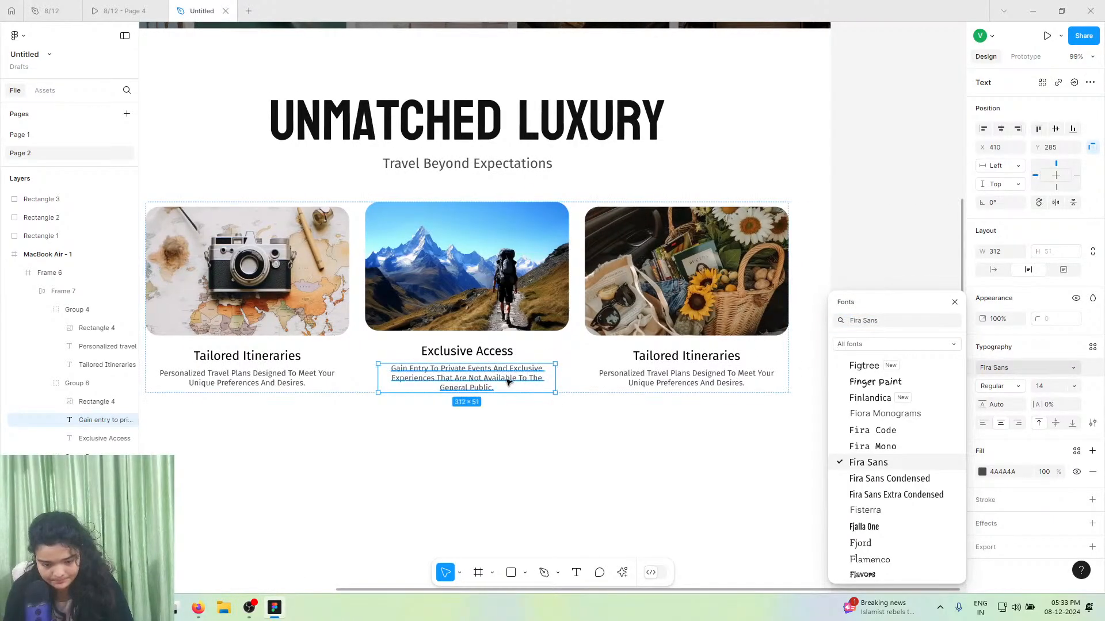
- Shorten the Exclusive Access description by deleting the words "That Are" from its second line
{"action": "double_click", "coordinate": [476, 379]}
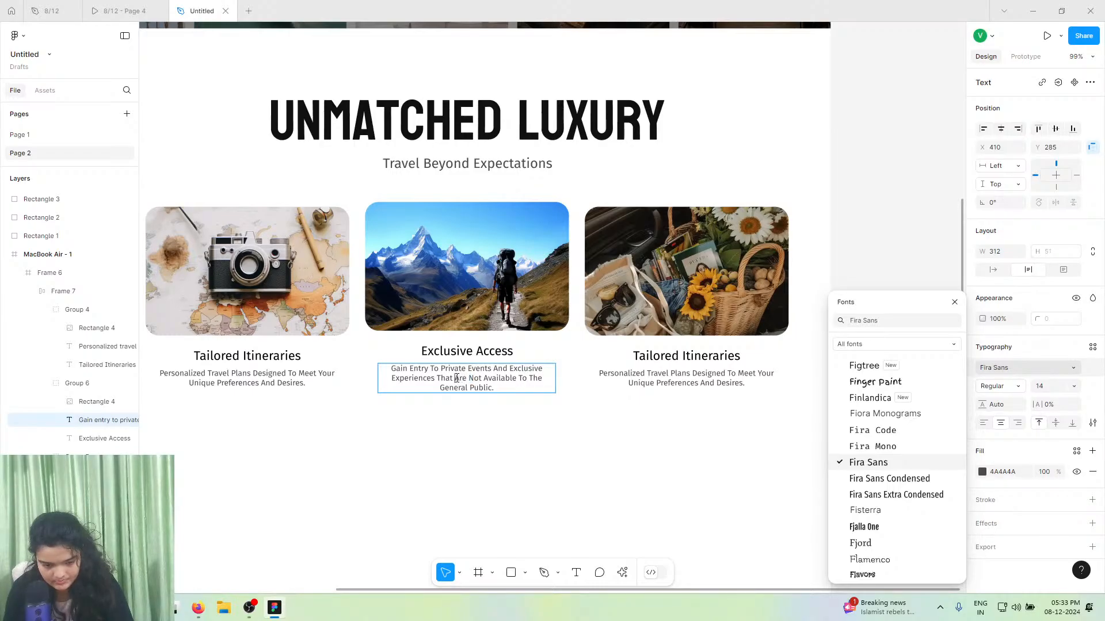
{"action": "left_click_drag", "start_coordinate": [467, 378], "coordinate": [435, 378]}
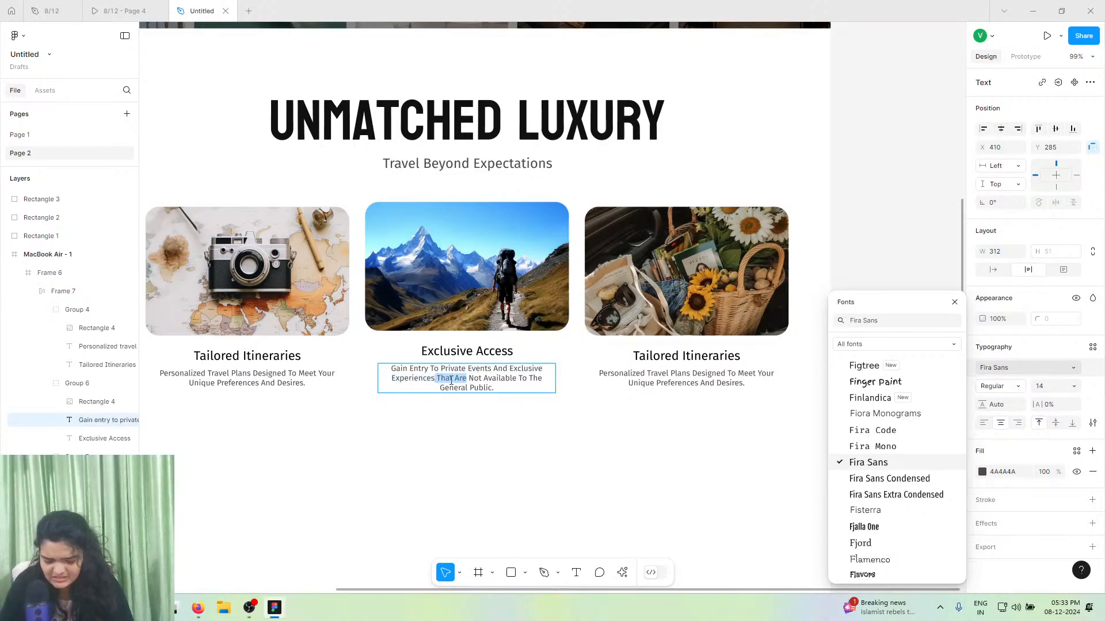
{"action": "key", "text": "BackSpace"}
{"action": "left_click", "coordinate": [533, 457]}
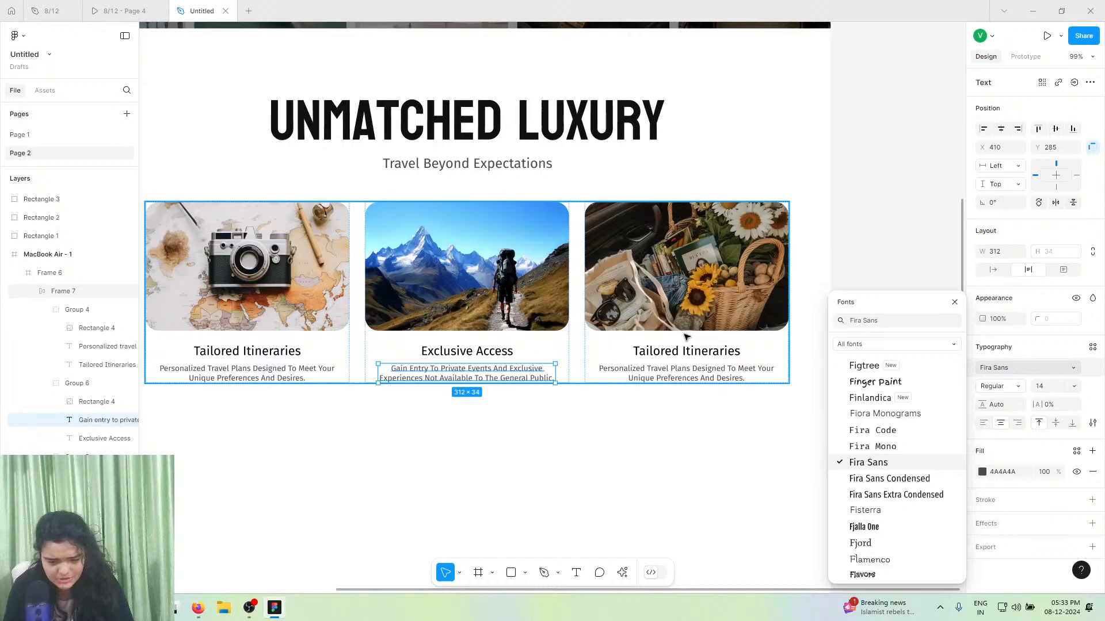
- Replace the third card's title with "Dedicated Concierge" copied from the 8/12 file
{"action": "left_click", "coordinate": [110, 8]}
{"action": "left_click", "coordinate": [57, 8]}
{"action": "scroll", "coordinate": [713, 327], "scroll_direction": "right", "scroll_amount": 10}
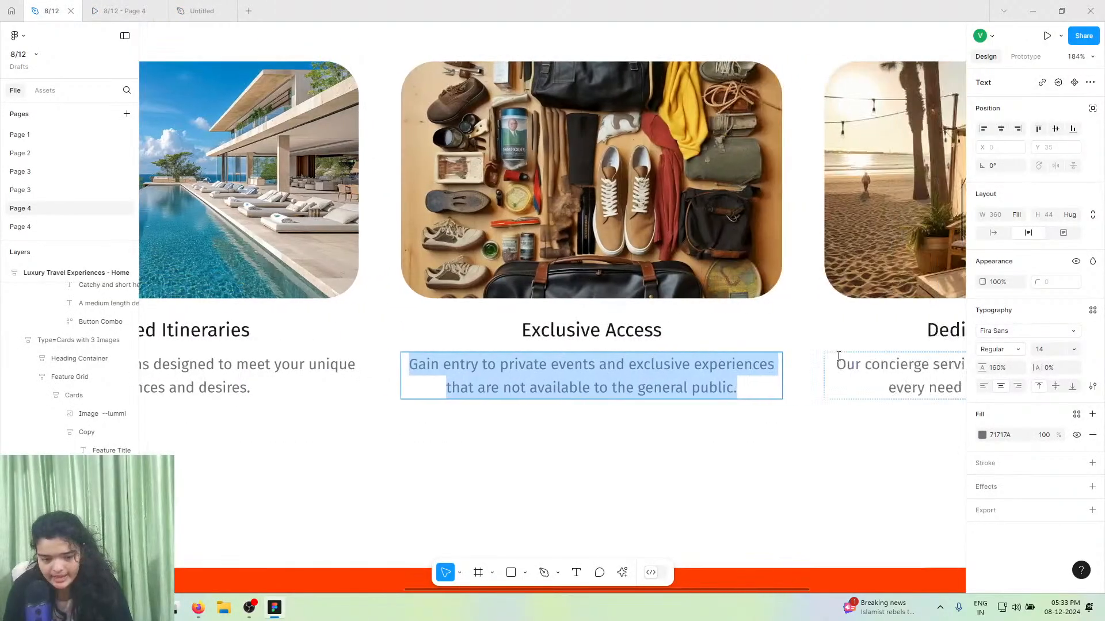
{"action": "double_click", "coordinate": [698, 327]}
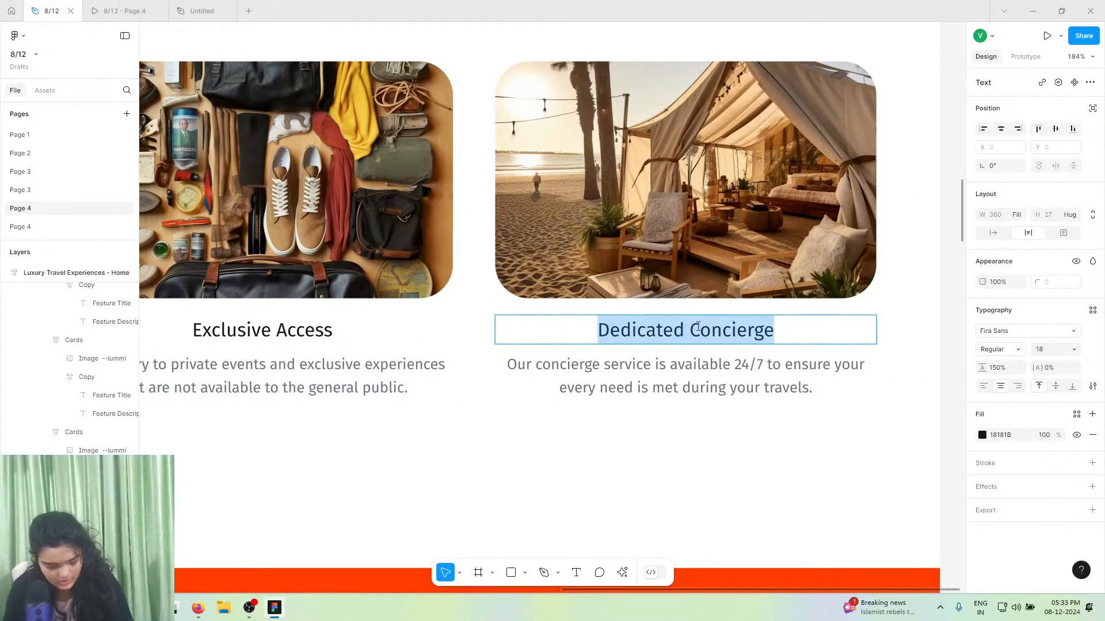
{"action": "left_click", "coordinate": [202, 10]}
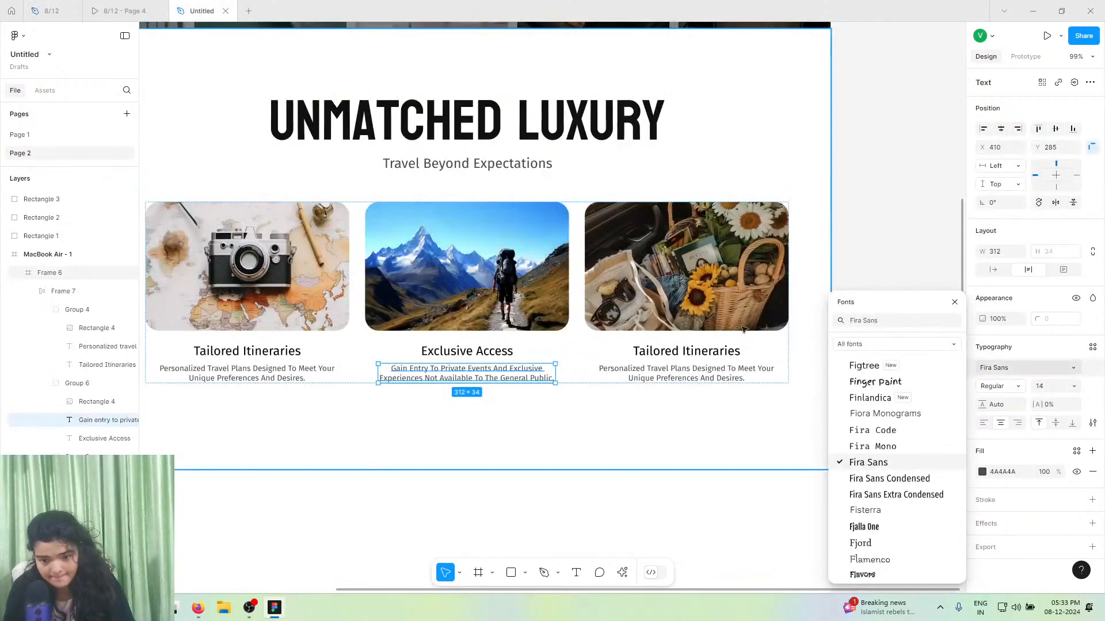
{"action": "double_click", "coordinate": [689, 352]}
{"action": "right_click", "coordinate": [689, 352]}
{"action": "key", "text": "Escape"}
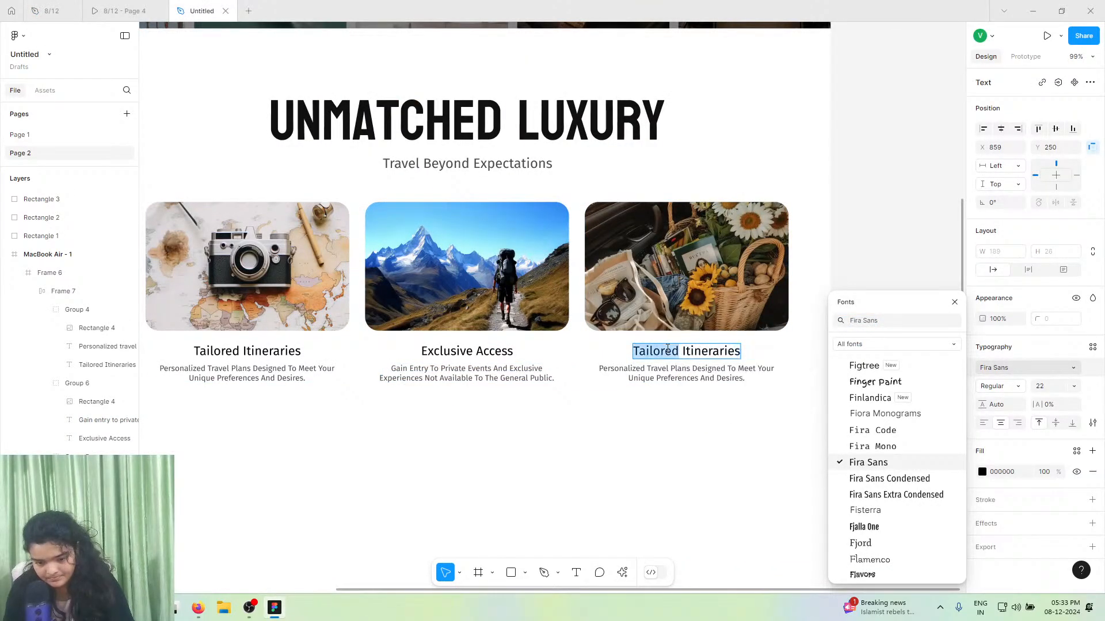
{"action": "right_click", "coordinate": [667, 348]}
{"action": "left_click", "coordinate": [694, 384]}
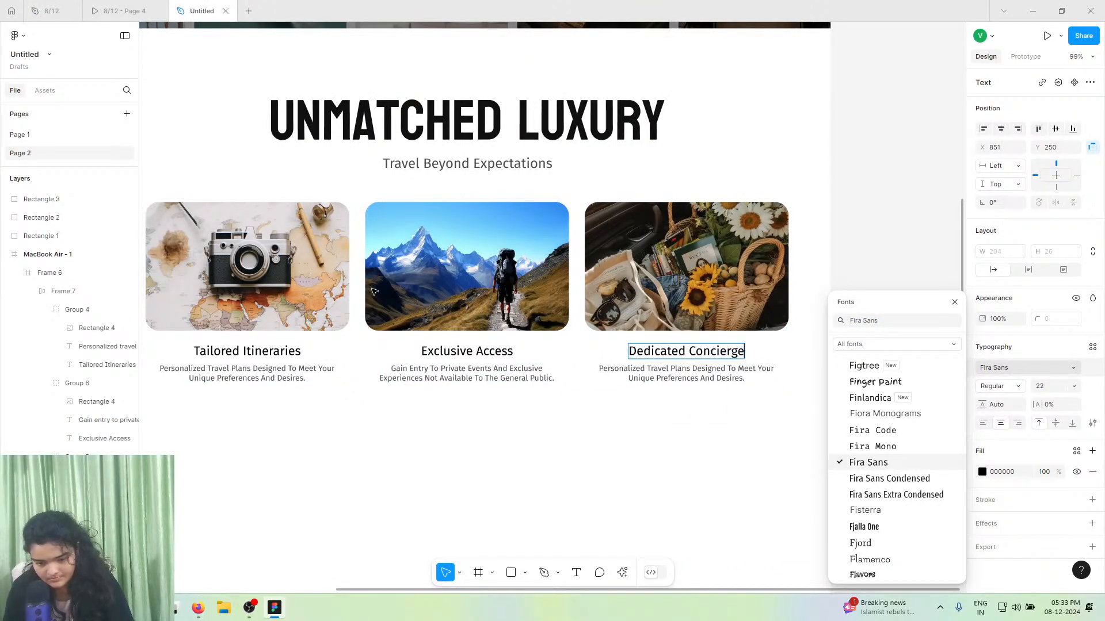
- Copy the Dedicated Concierge description from the 8/12 file, return to the third card's description in the Untitled file, and close the font list
{"action": "left_click", "coordinate": [47, 11]}
{"action": "double_click", "coordinate": [644, 362]}
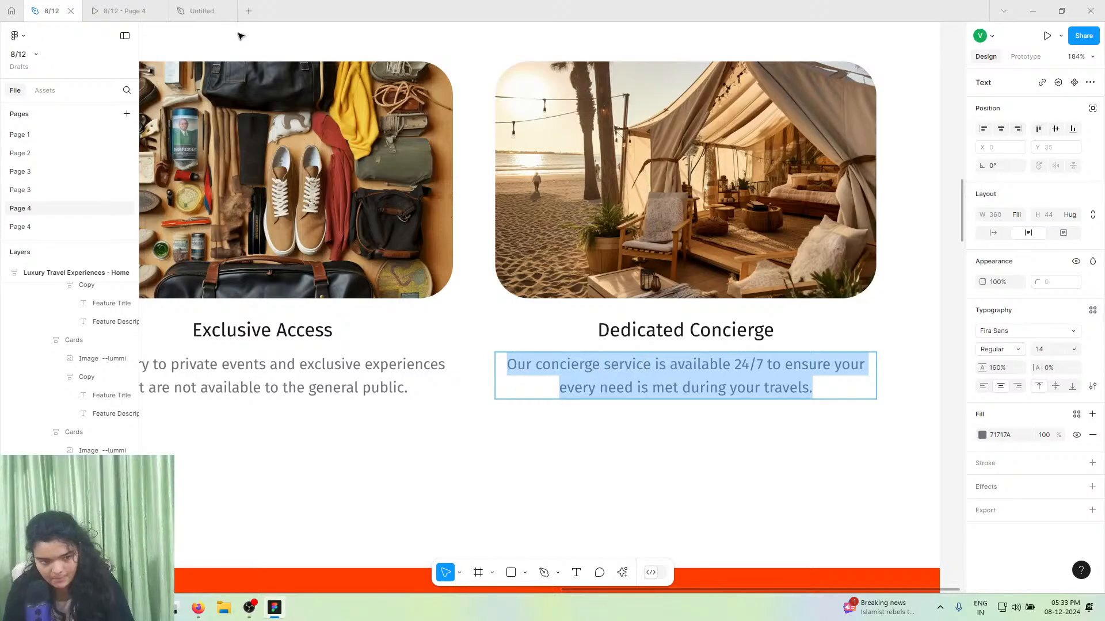
{"action": "left_click", "coordinate": [222, 8]}
{"action": "double_click", "coordinate": [711, 382]}
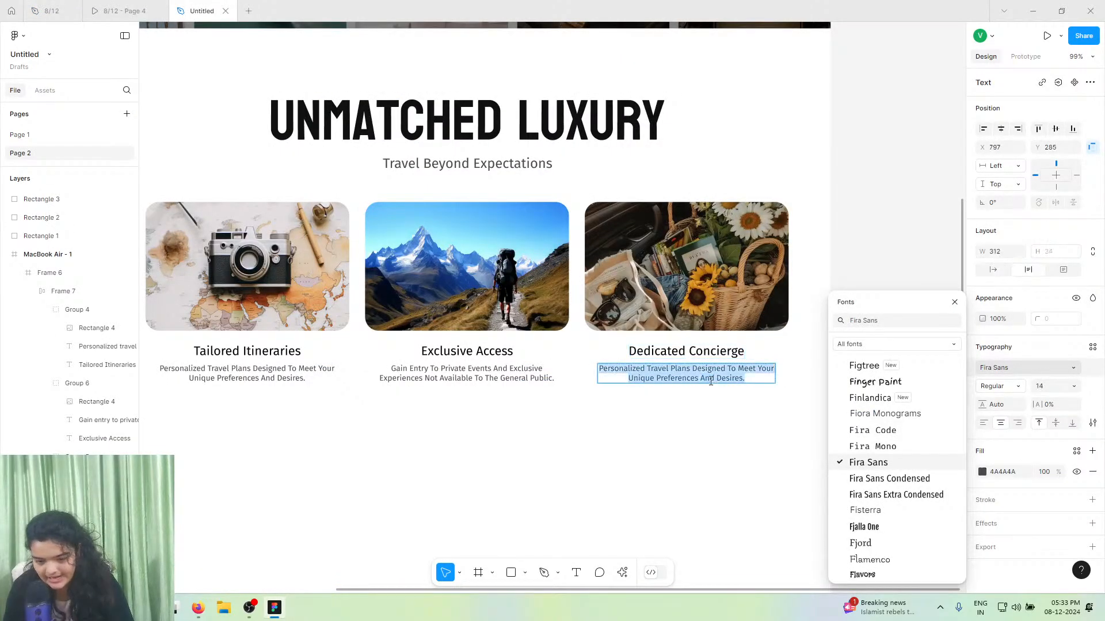
{"action": "key", "text": "ctrl+v"}
{"action": "left_click", "coordinate": [611, 409]}
{"action": "left_click", "coordinate": [954, 302]}
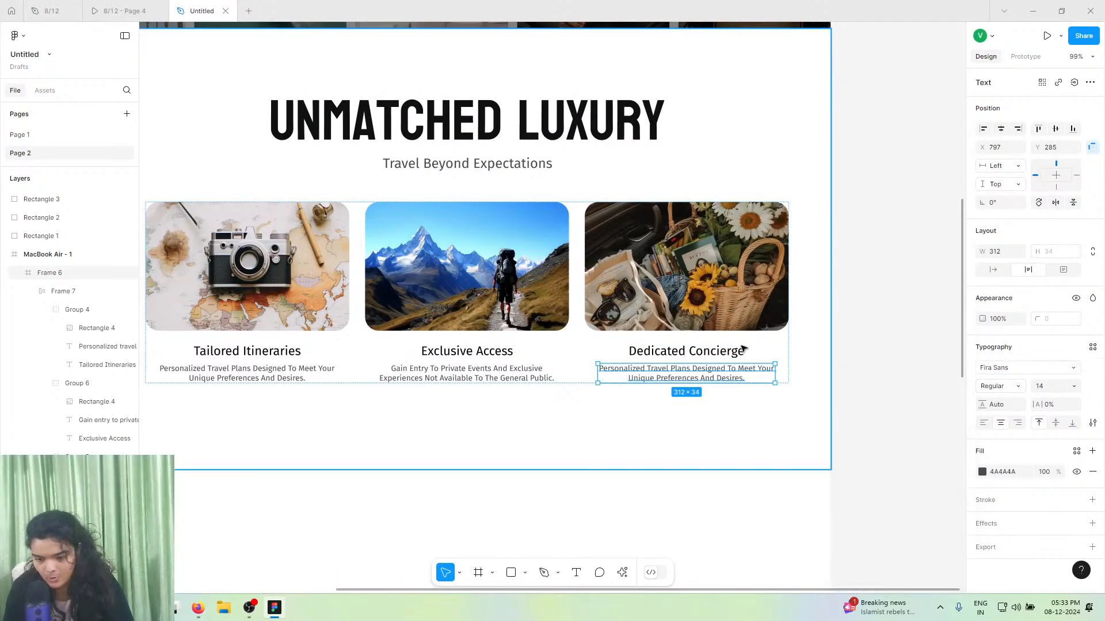
- Try pasting the copied concierge description over the third card's text with its source formatting, and undo the paste
{"action": "double_click", "coordinate": [712, 367]}
{"action": "key", "text": "ctrl+v"}
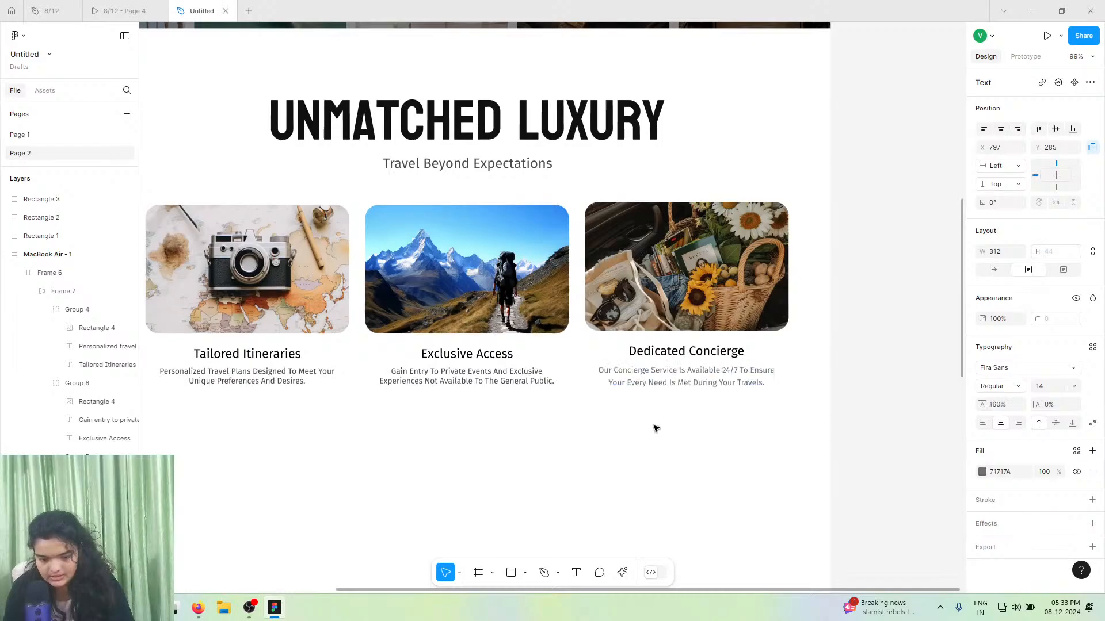
{"action": "scroll", "coordinate": [654, 426], "scroll_direction": "left", "scroll_amount": 3}
{"action": "key", "text": "ctrl+z"}
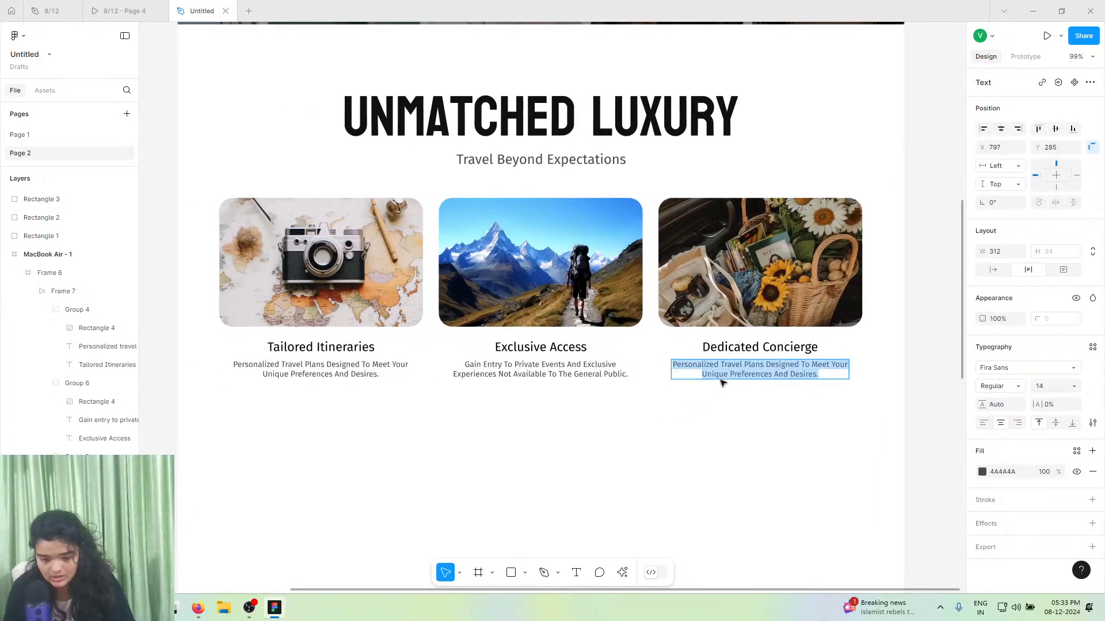
- Paste the copied concierge description over the third card's selected text with matching style and finish editing it
{"action": "right_click", "coordinate": [723, 374]}
{"action": "left_click", "coordinate": [734, 411]}
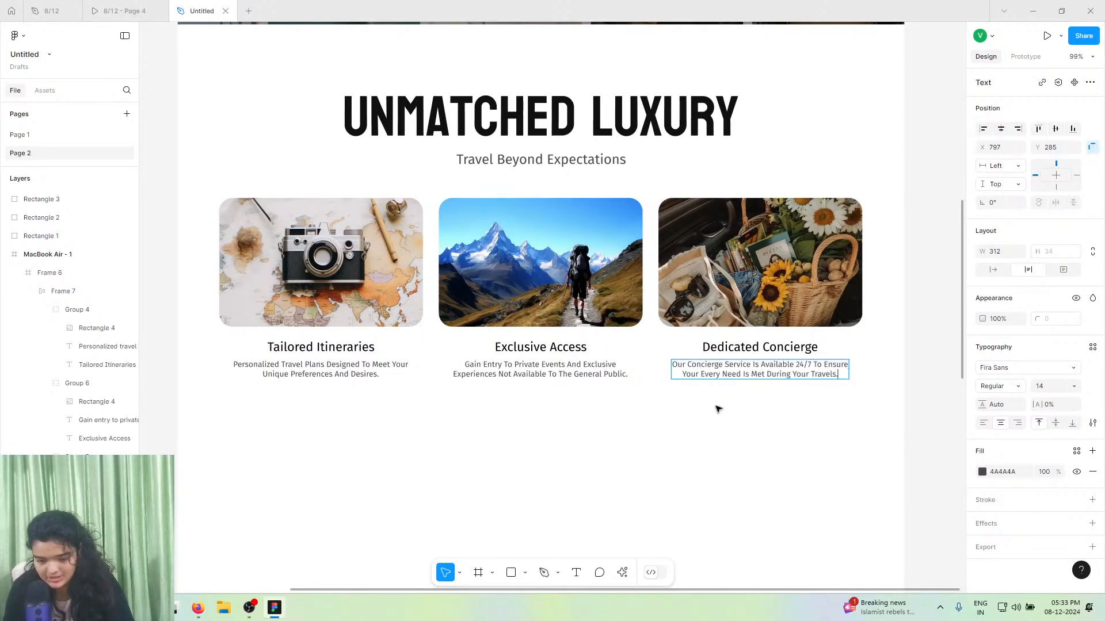
{"action": "key", "text": "Escape"}
{"action": "scroll", "coordinate": [609, 414], "scroll_direction": "down", "scroll_amount": 3}
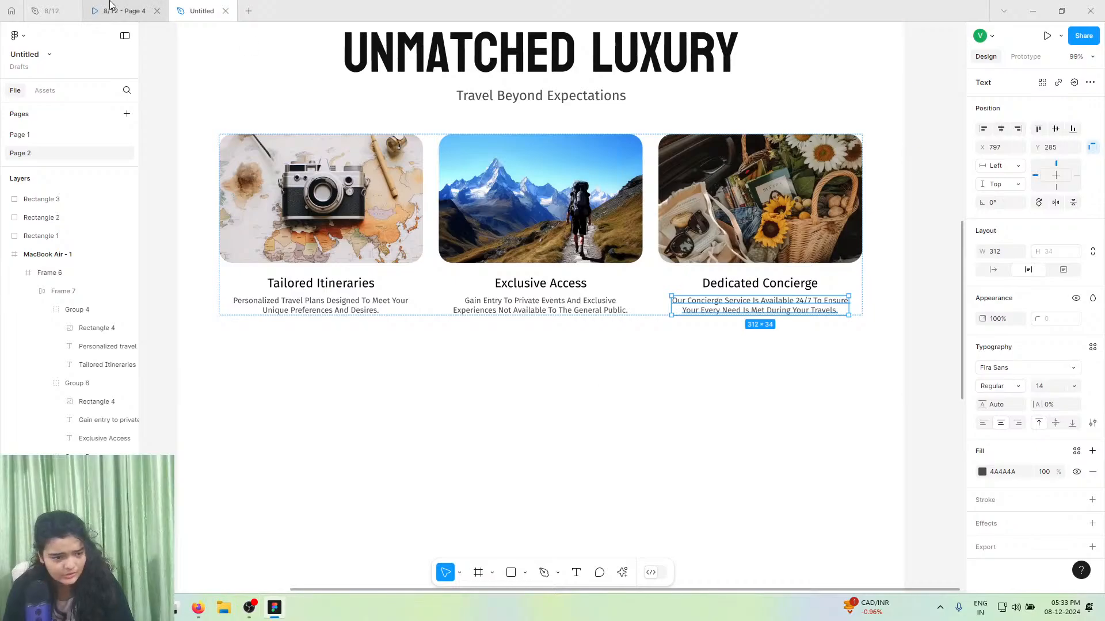
{"action": "scroll", "coordinate": [587, 311], "scroll_direction": "up", "scroll_amount": 3}
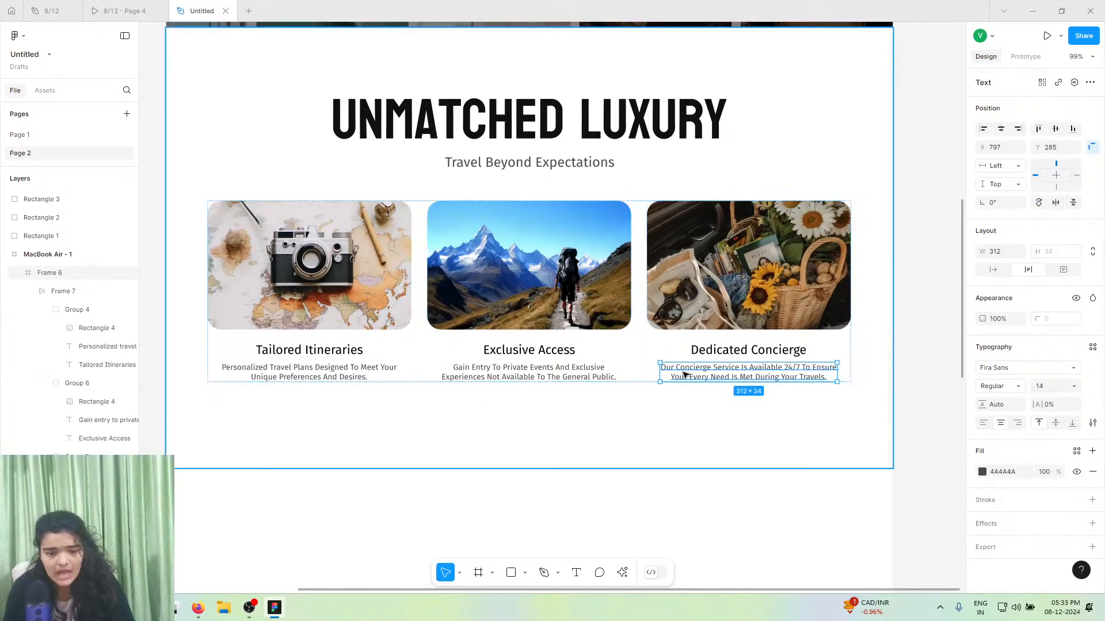
{"action": "scroll", "coordinate": [678, 414], "scroll_direction": "up", "scroll_amount": 1}
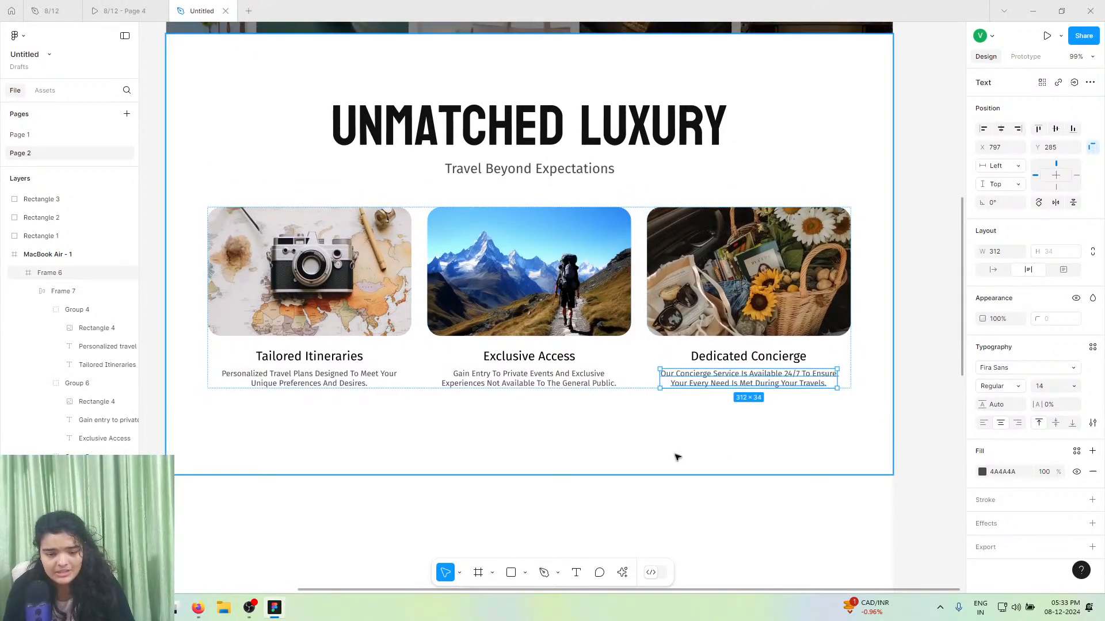
- Check the prototype's Join Us section, and draw a frame about 1248 × 614 directly below the Unmatched Luxury section in the Untitled file
{"action": "left_click", "coordinate": [49, 10]}
{"action": "left_click", "coordinate": [120, 10]}
{"action": "scroll", "coordinate": [442, 240], "scroll_direction": "down", "scroll_amount": 1}
{"action": "scroll", "coordinate": [442, 240], "scroll_direction": "down", "scroll_amount": 6}
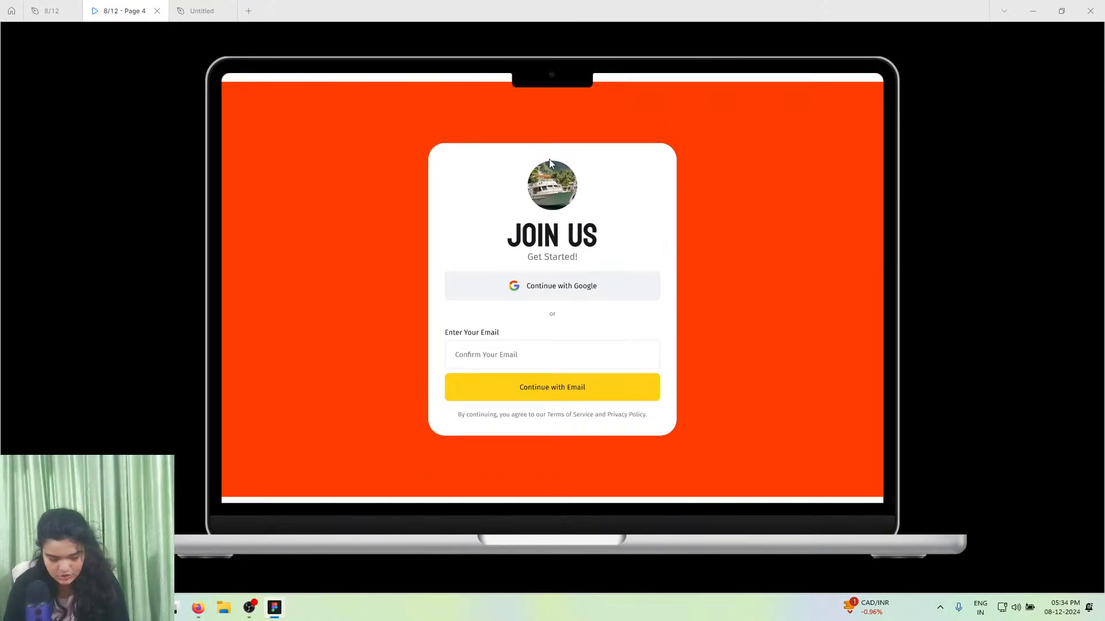
{"action": "left_click", "coordinate": [203, 10]}
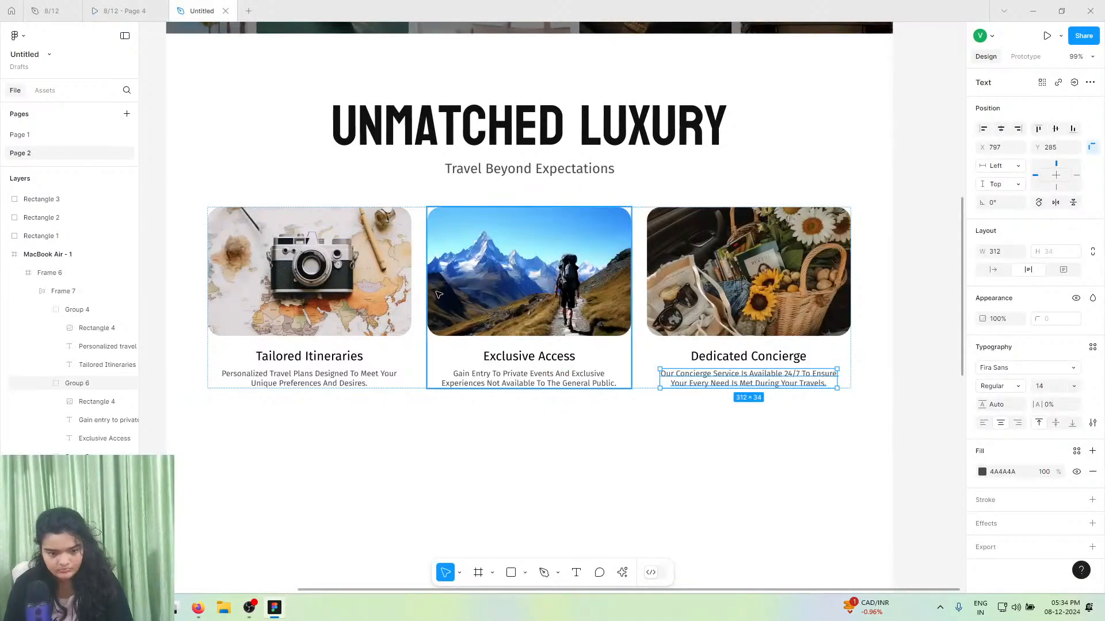
{"action": "scroll", "coordinate": [340, 539], "scroll_direction": "down", "scroll_amount": 2}
{"action": "left_click", "coordinate": [476, 573]}
{"action": "scroll", "coordinate": [222, 426], "scroll_direction": "down", "scroll_amount": 3}
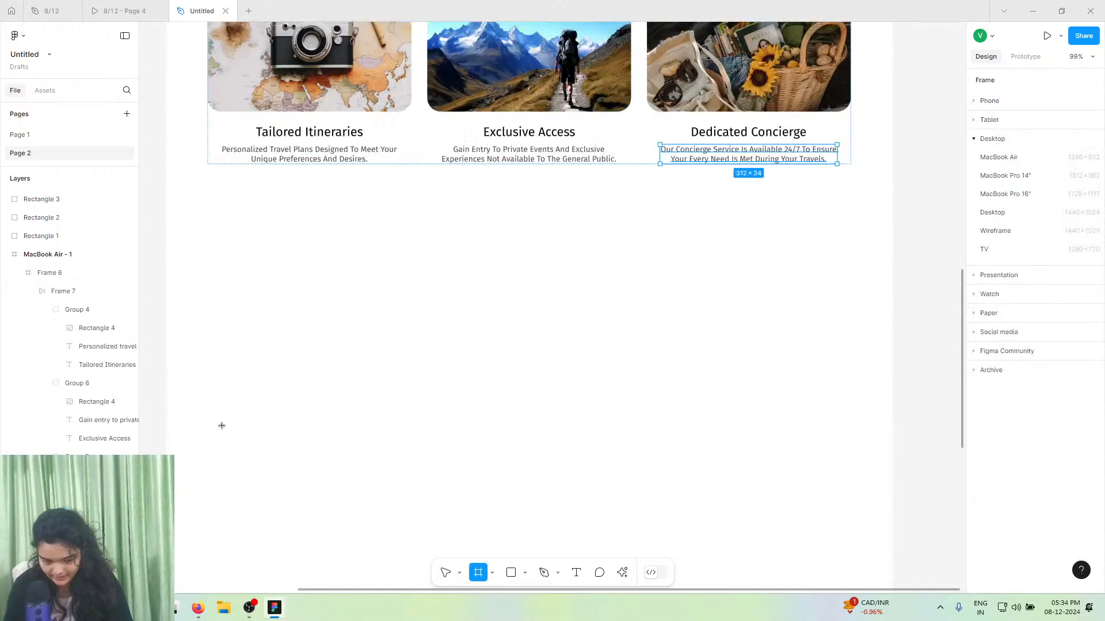
{"action": "left_click", "coordinate": [68, 282]}
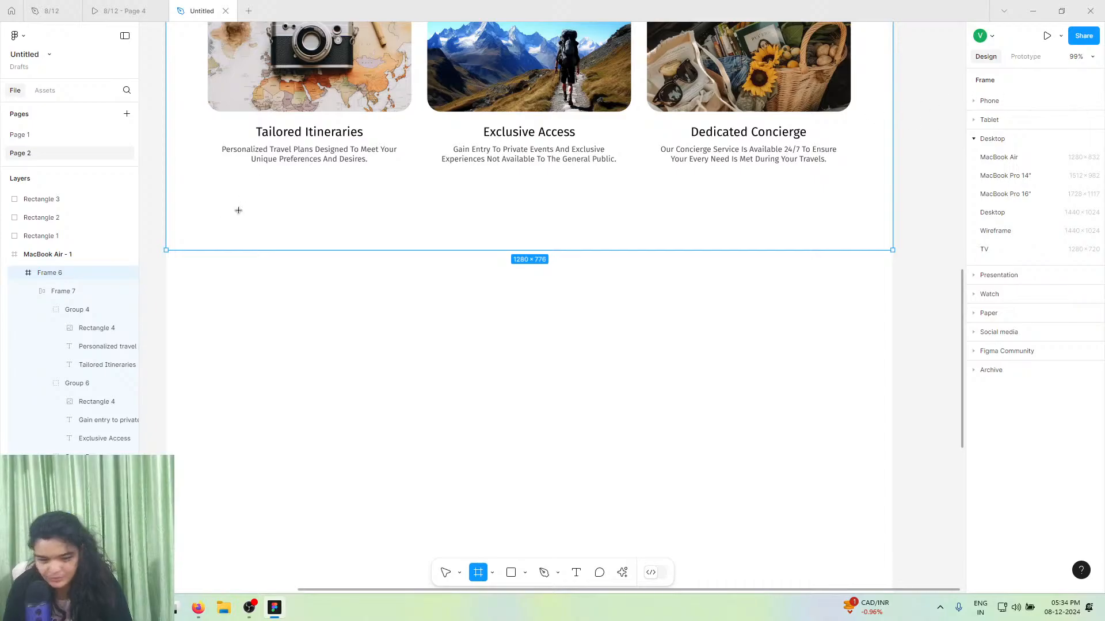
{"action": "left_click", "coordinate": [40, 291]}
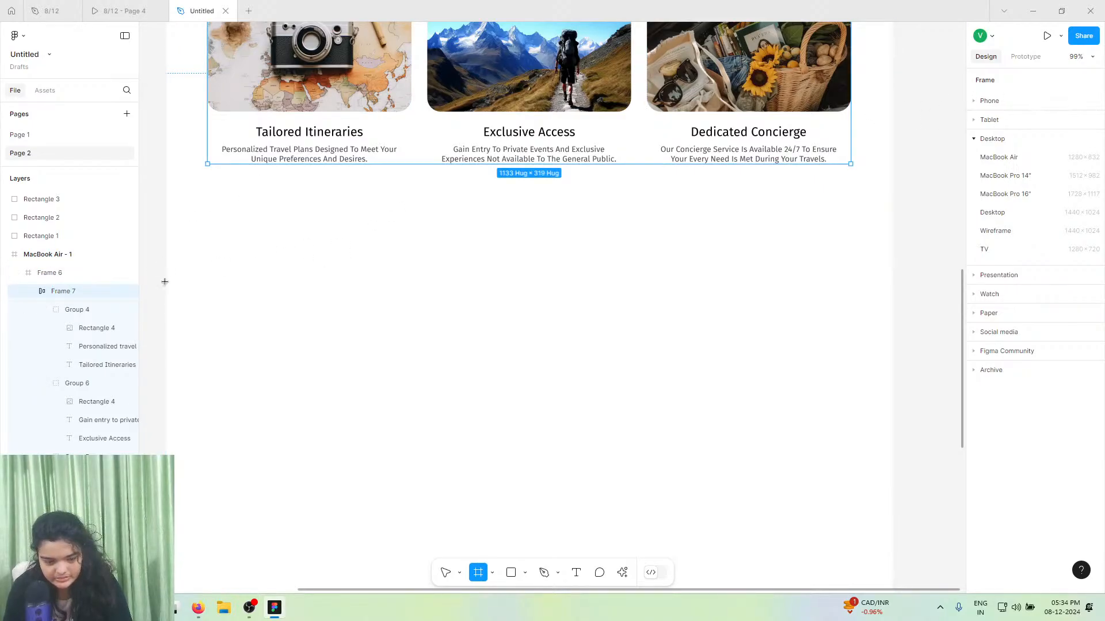
{"action": "mouse_move", "coordinate": [187, 259]}
{"action": "left_mouse_down"}
{"action": "mouse_move", "coordinate": [915, 542]}
{"action": "mouse_move", "coordinate": [866, 572]}
{"action": "mouse_move", "coordinate": [894, 588]}
{"action": "mouse_move", "coordinate": [892, 537]}
{"action": "mouse_move", "coordinate": [895, 557]}
{"action": "left_mouse_up"}
{"action": "mouse_move", "coordinate": [481, 419]}
{"action": "left_mouse_down"}
{"action": "mouse_move", "coordinate": [458, 398]}
{"action": "mouse_move", "coordinate": [463, 413]}
{"action": "left_mouse_up"}
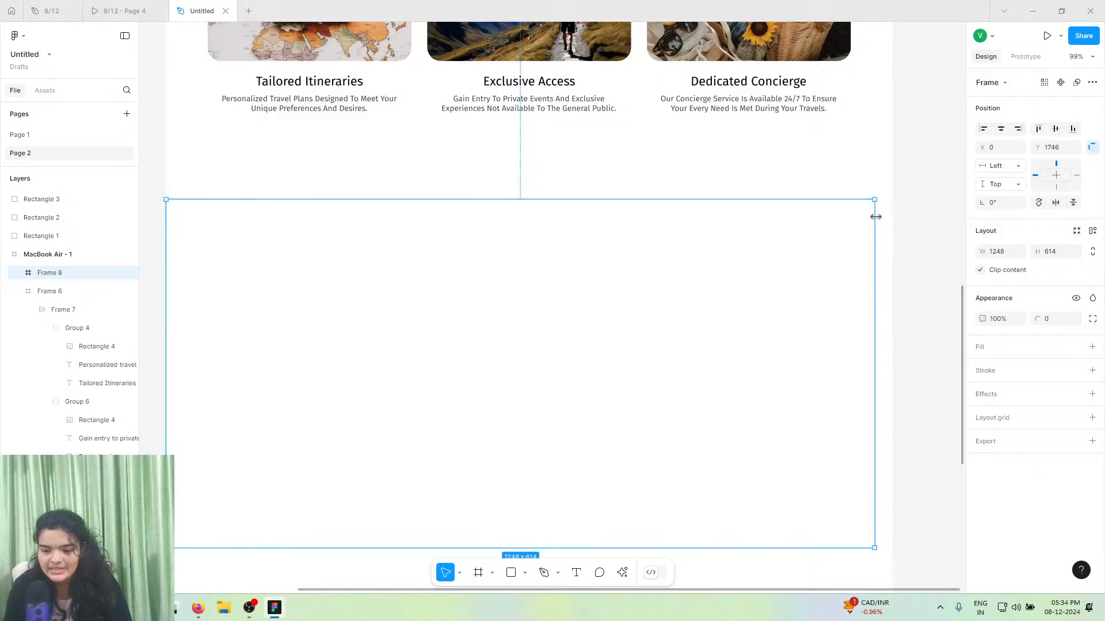
- Resize the new frame to the full page width of 1280 and a height of about 797
{"action": "left_click_drag", "start_coordinate": [874, 215], "coordinate": [892, 219]}
{"action": "scroll", "coordinate": [635, 344], "scroll_direction": "down", "scroll_amount": 3}
{"action": "scroll", "coordinate": [635, 344], "scroll_direction": "down", "scroll_amount": 1}
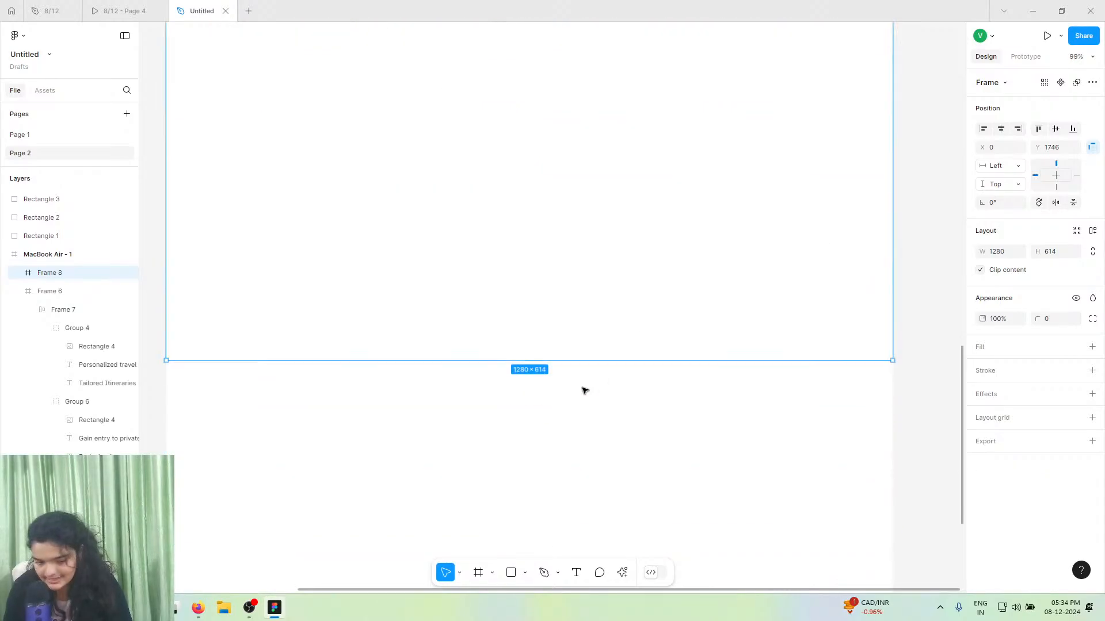
{"action": "left_click_drag", "start_coordinate": [579, 361], "coordinate": [589, 465]}
{"action": "scroll", "coordinate": [567, 348], "scroll_direction": "up", "scroll_amount": 12}
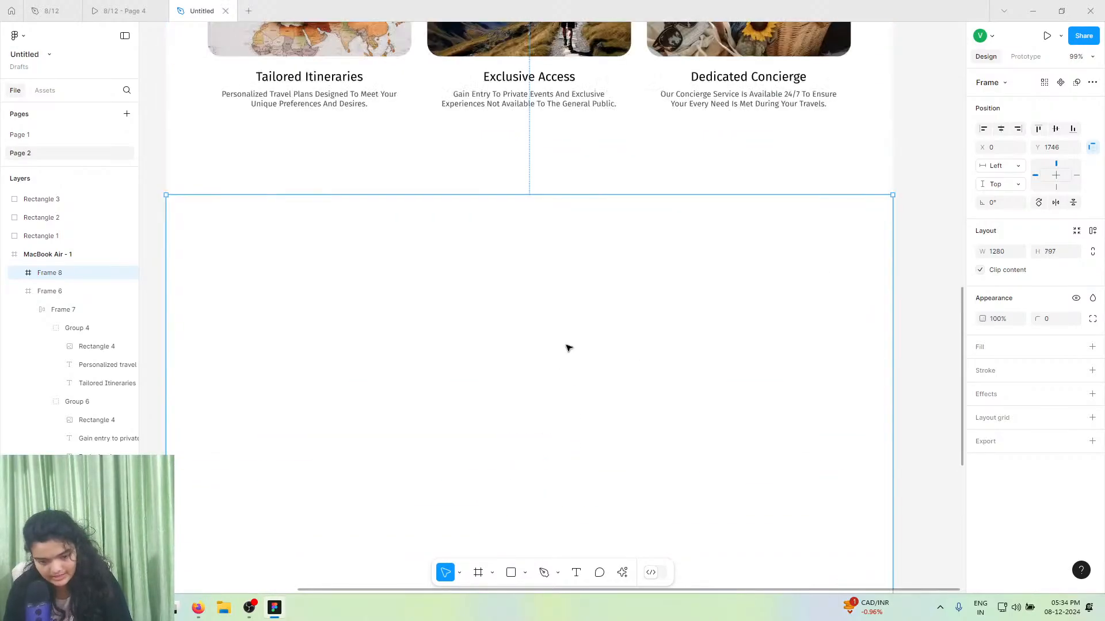
{"action": "scroll", "coordinate": [530, 355], "scroll_direction": "down", "scroll_amount": 4}
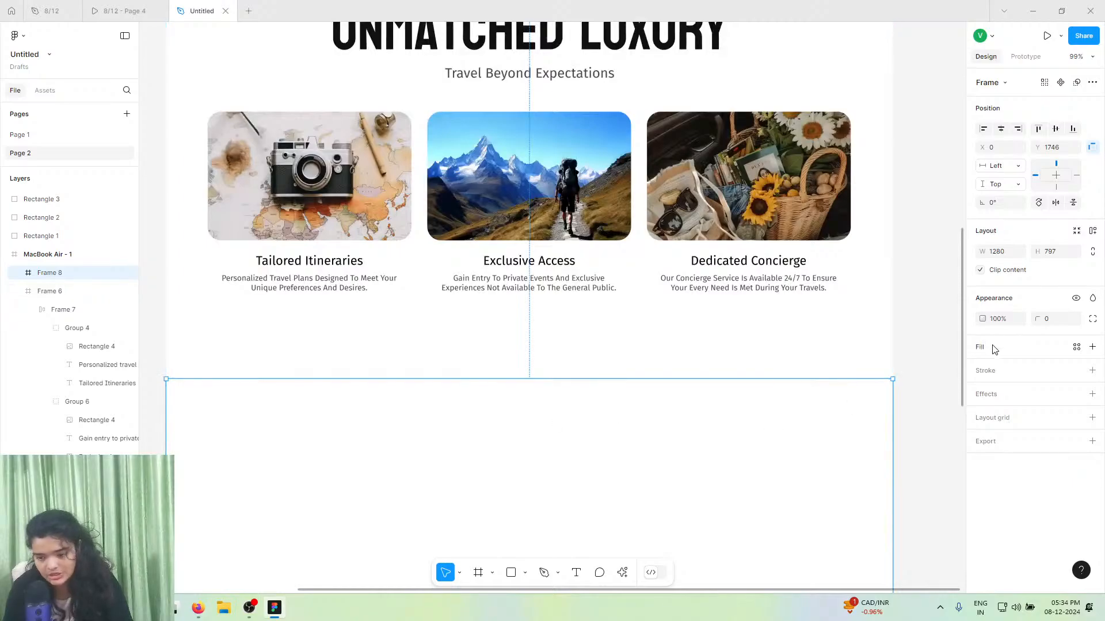
- Give the new section frame an orange-red FF3D00 fill from the page's existing colors
{"action": "left_click", "coordinate": [1092, 346]}
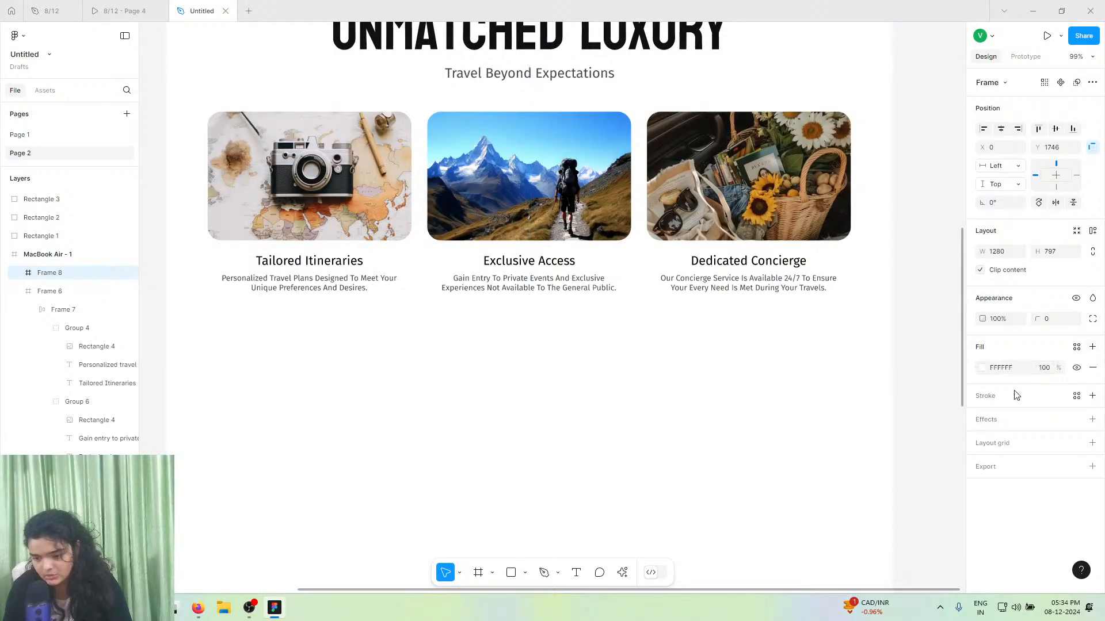
{"action": "left_click", "coordinate": [981, 367]}
{"action": "left_click", "coordinate": [910, 535]}
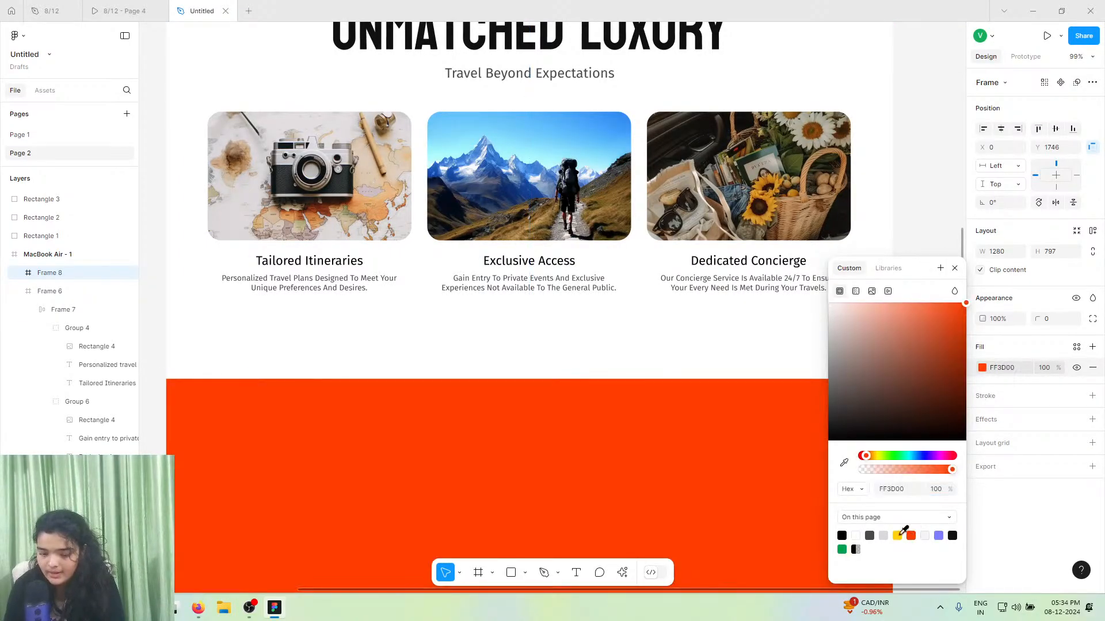
{"action": "scroll", "coordinate": [710, 525], "scroll_direction": "down", "scroll_amount": 8}
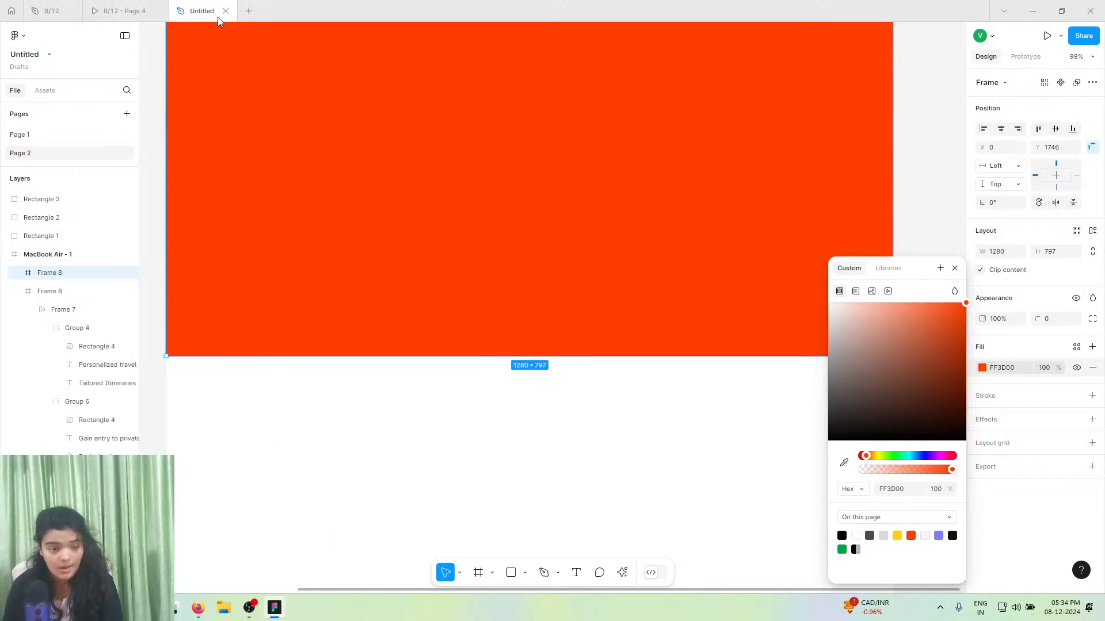
{"action": "left_click", "coordinate": [877, 519]}
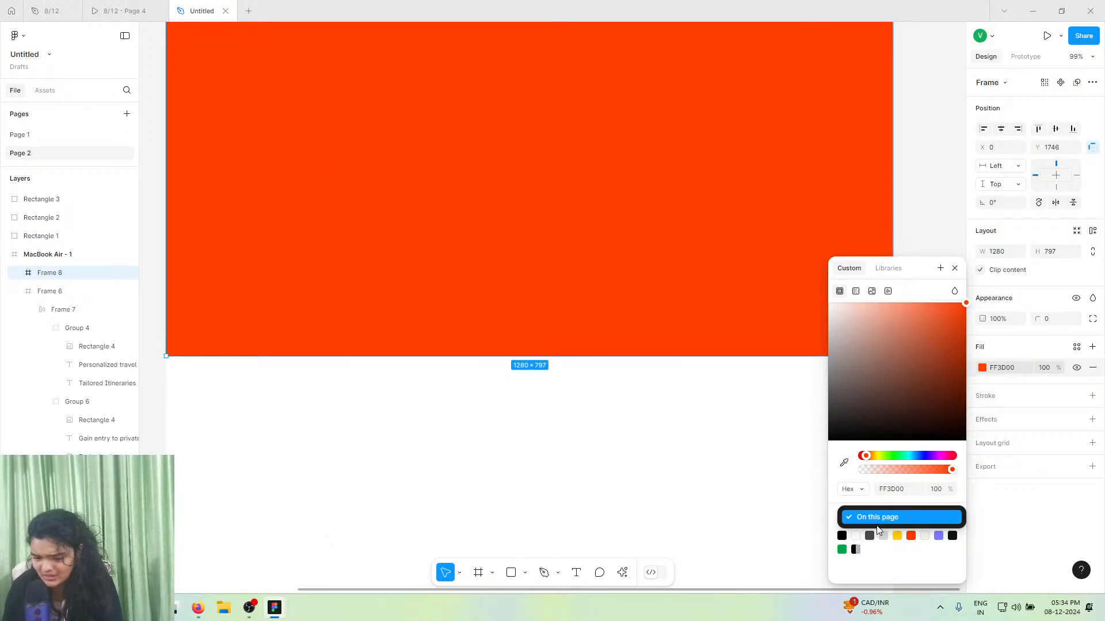
{"action": "left_click", "coordinate": [918, 569]}
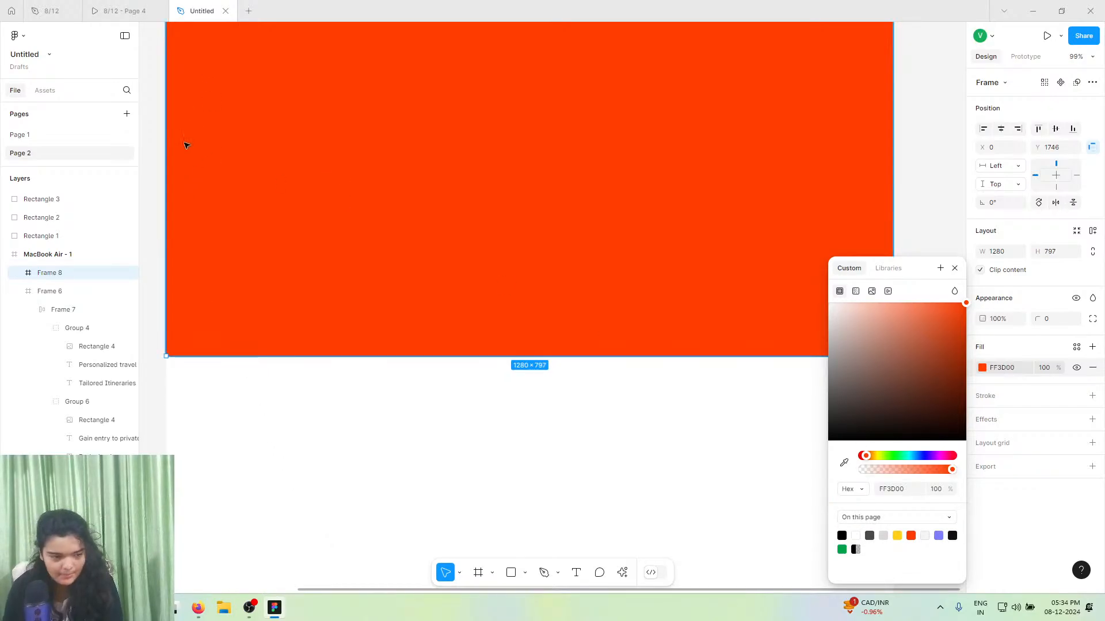
- Check the prototype's Join Us card, and draw a white-filled frame about 473 × 556 inside the orange-red section
{"action": "left_click", "coordinate": [107, 11]}
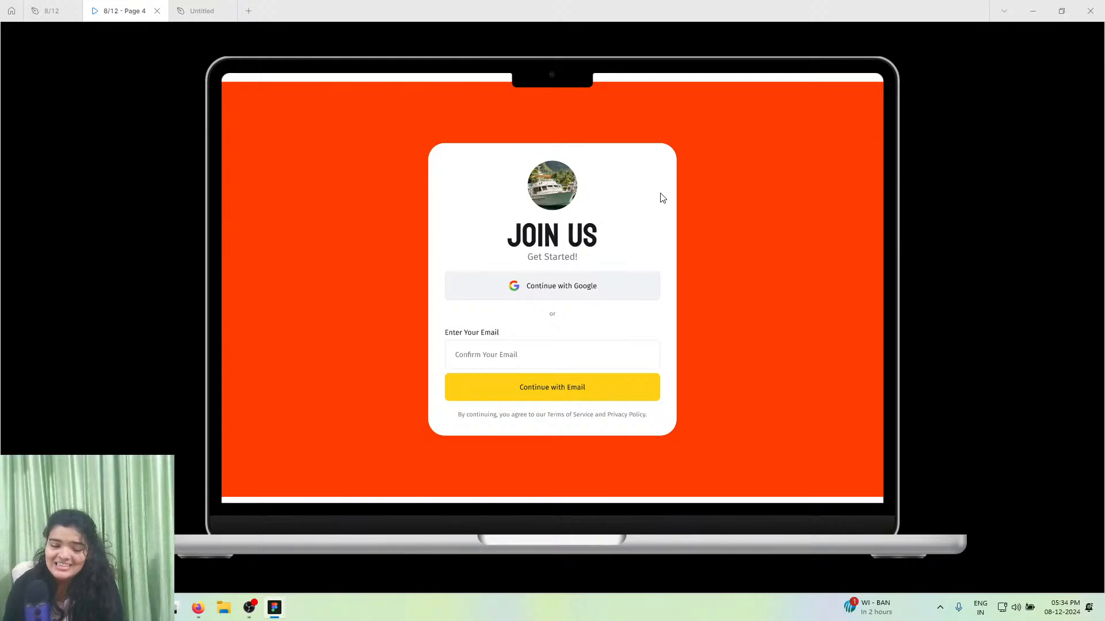
{"action": "left_click", "coordinate": [204, 11]}
{"action": "scroll", "coordinate": [525, 498], "scroll_direction": "up", "scroll_amount": 5}
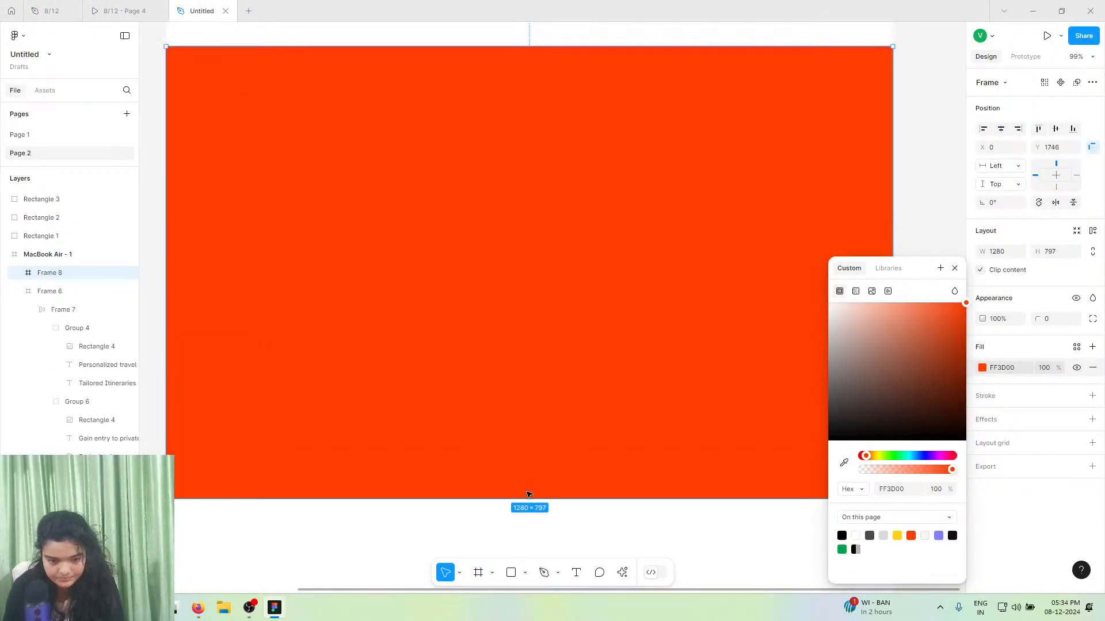
{"action": "left_click", "coordinate": [478, 573]}
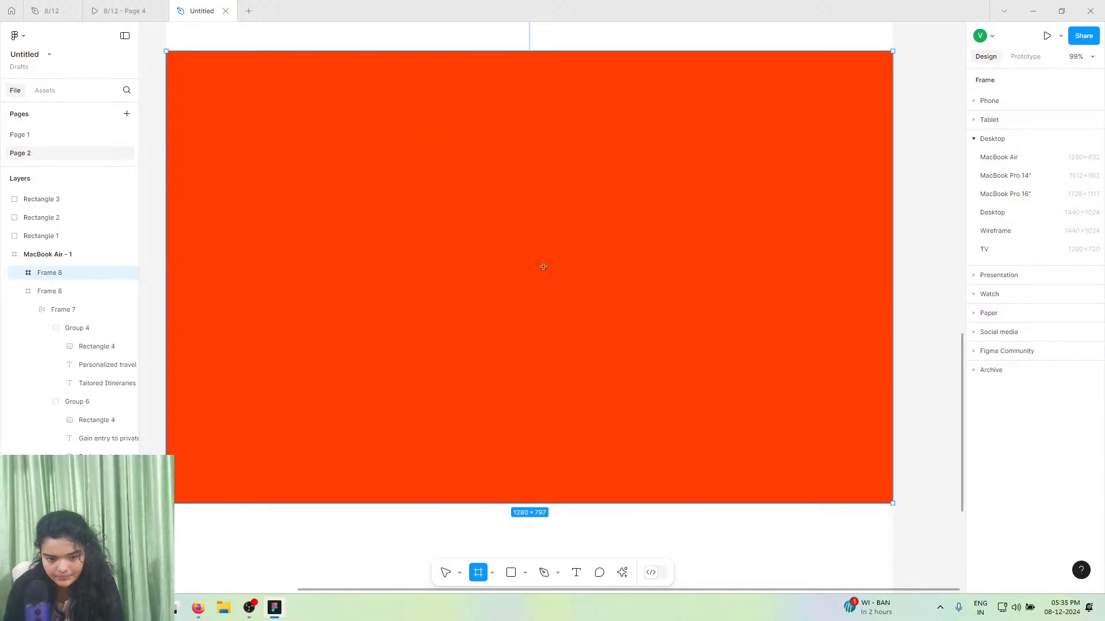
{"action": "left_click_drag", "start_coordinate": [425, 126], "coordinate": [694, 442]}
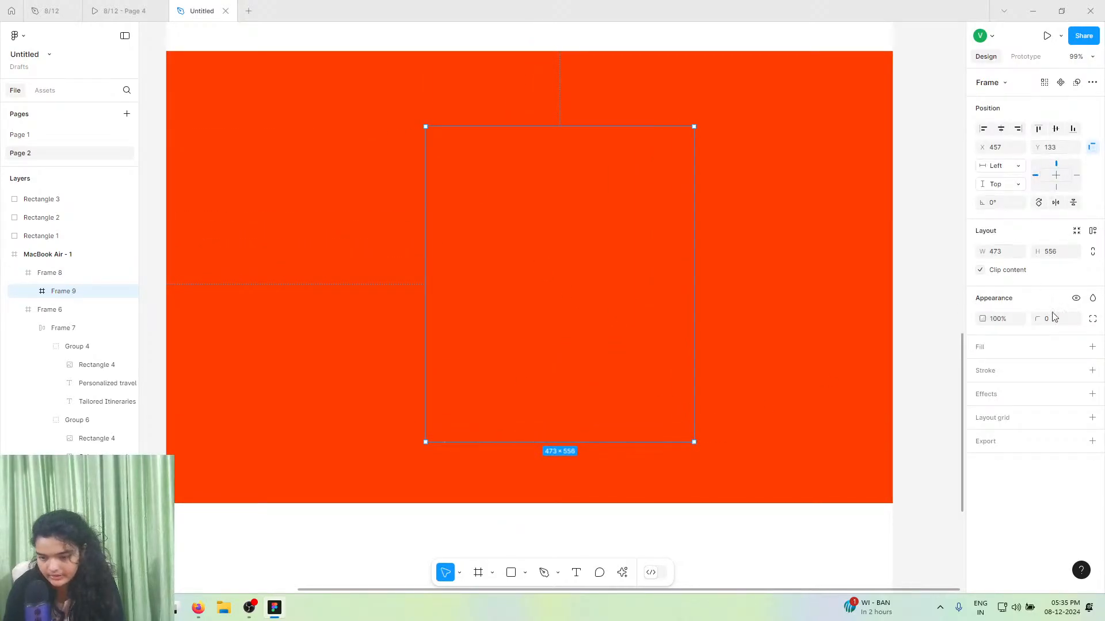
{"action": "left_click", "coordinate": [1092, 346]}
- Narrow the white card to about 455 wide near the section's middle and round its corners to 50
{"action": "left_click_drag", "start_coordinate": [574, 292], "coordinate": [654, 242]}
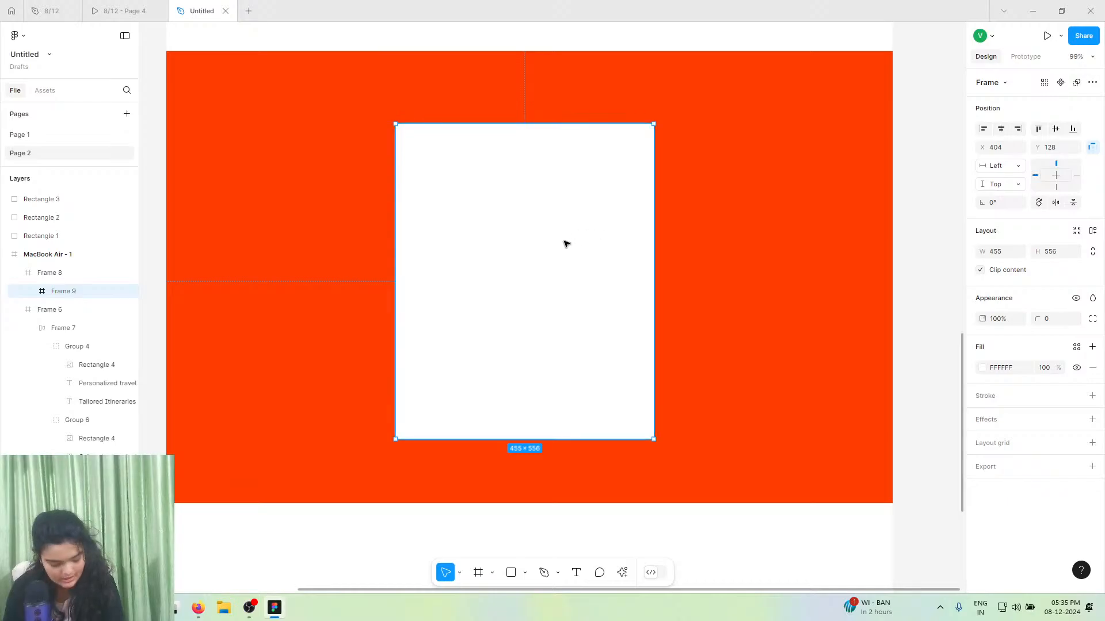
{"action": "left_click_drag", "start_coordinate": [565, 243], "coordinate": [572, 240]}
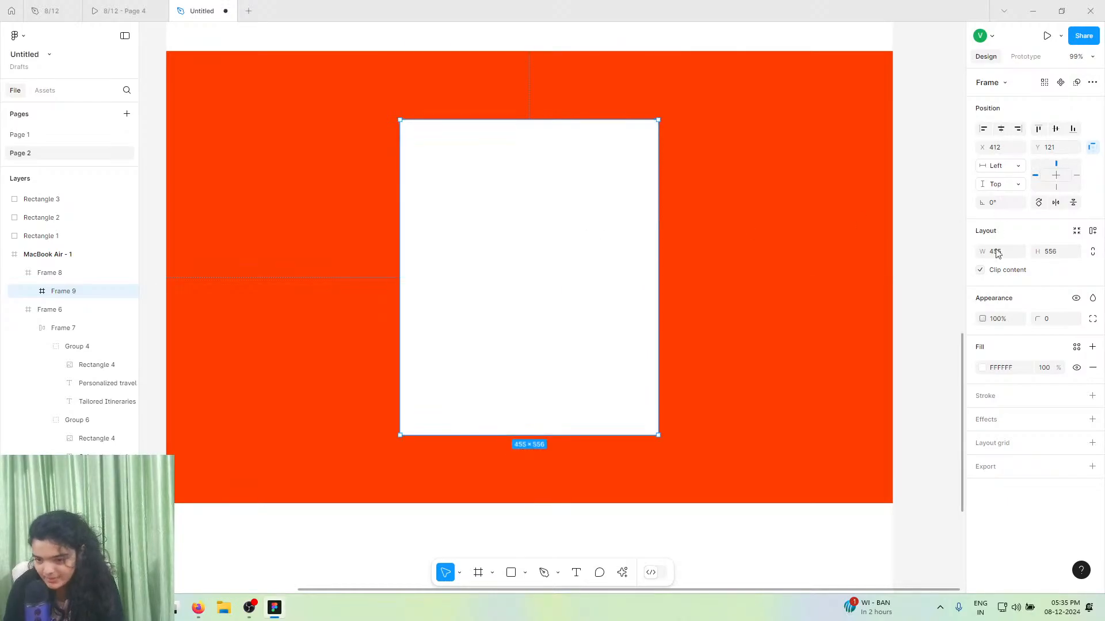
{"action": "left_click_drag", "start_coordinate": [1043, 319], "coordinate": [1071, 319]}
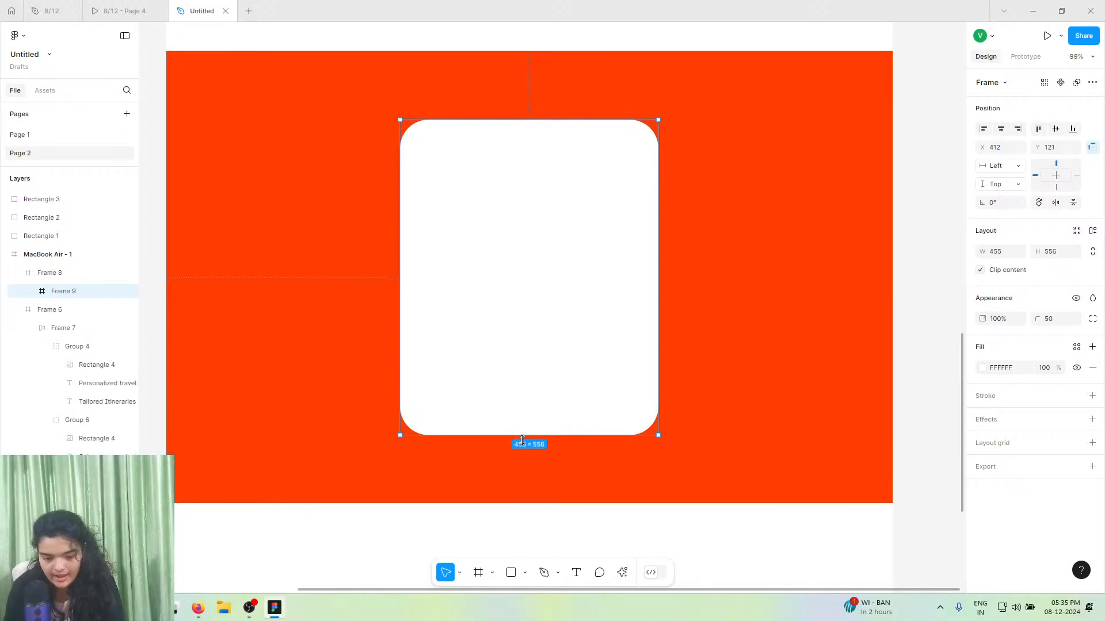
- Extend the white card to about 615 high and center it horizontally and vertically in the section
{"action": "left_click_drag", "start_coordinate": [516, 438], "coordinate": [516, 478]}
{"action": "mouse_move", "coordinate": [538, 400]}
{"action": "left_mouse_down"}
{"action": "mouse_move", "coordinate": [537, 388]}
{"action": "mouse_move", "coordinate": [550, 397]}
{"action": "left_mouse_up"}
{"action": "mouse_move", "coordinate": [532, 463]}
{"action": "left_mouse_down"}
{"action": "mouse_move", "coordinate": [531, 443]}
{"action": "mouse_move", "coordinate": [532, 458]}
{"action": "left_mouse_up"}
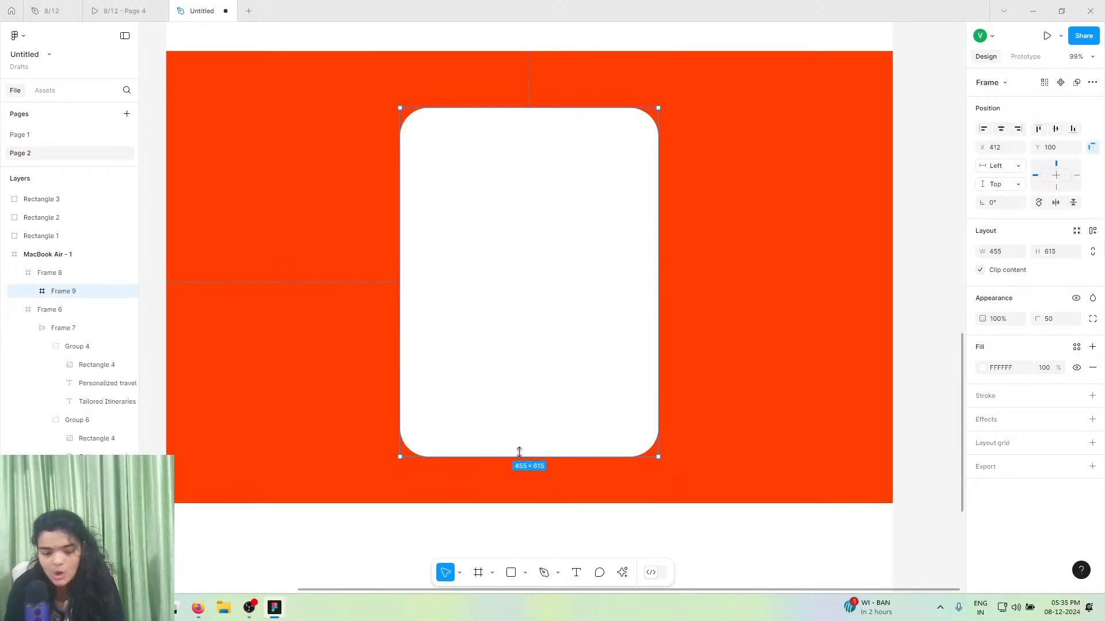
{"action": "left_click", "coordinate": [1001, 129]}
{"action": "left_click", "coordinate": [1054, 130]}
- Check the card's avatar in the prototype, and add a 100 × 100 circle centered near the top of the white card
{"action": "left_click", "coordinate": [101, 8]}
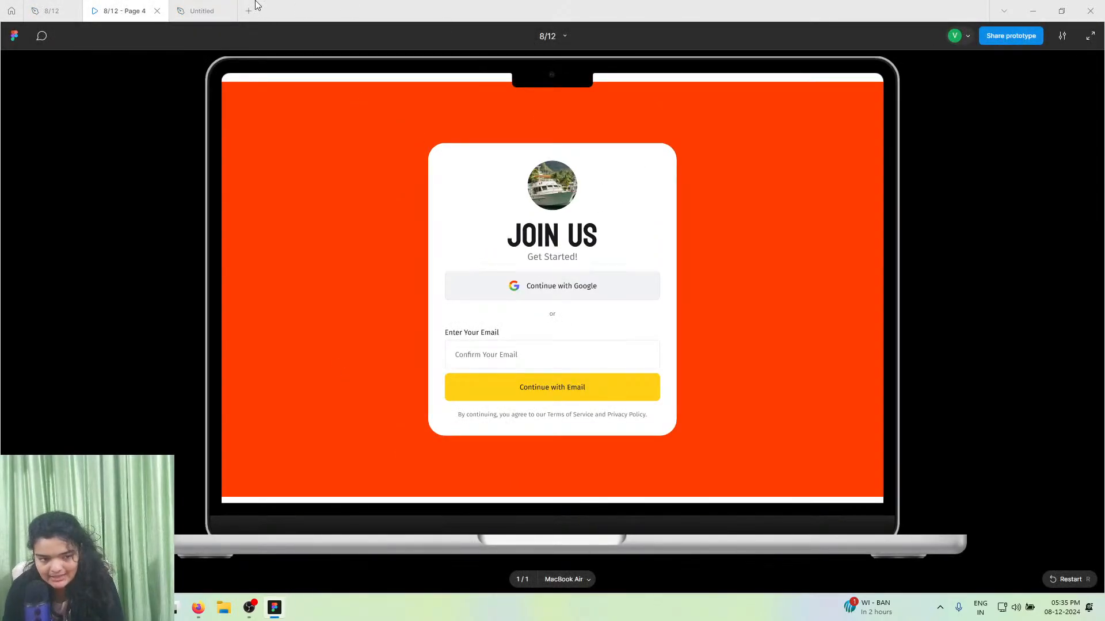
{"action": "left_click", "coordinate": [201, 11]}
{"action": "left_click", "coordinate": [524, 572]}
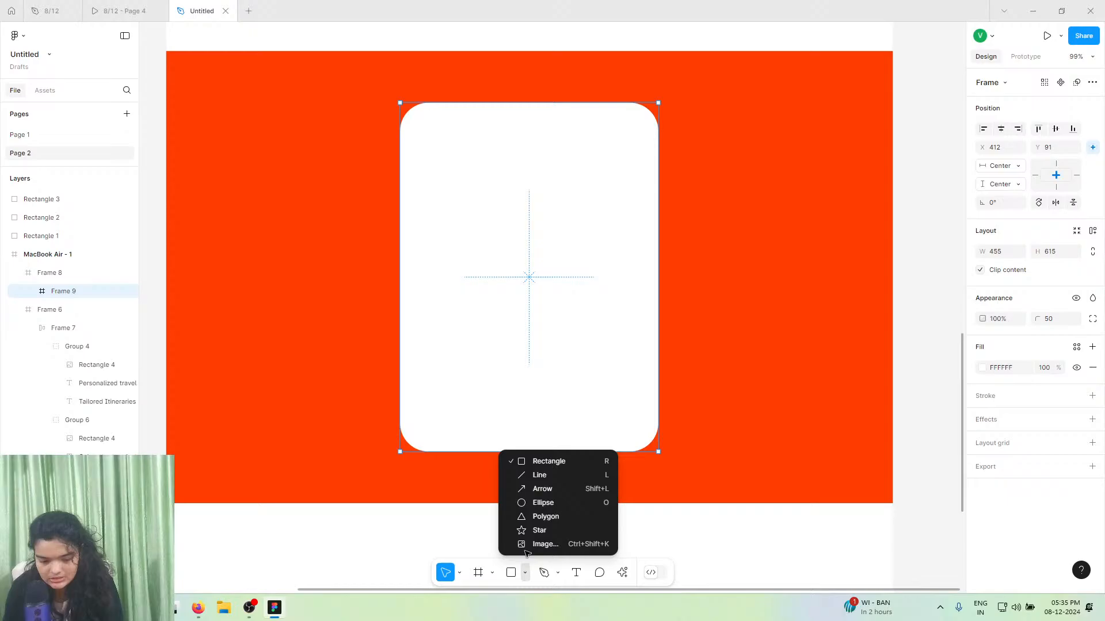
{"action": "left_click", "coordinate": [535, 503]}
{"action": "left_click", "coordinate": [529, 148]}
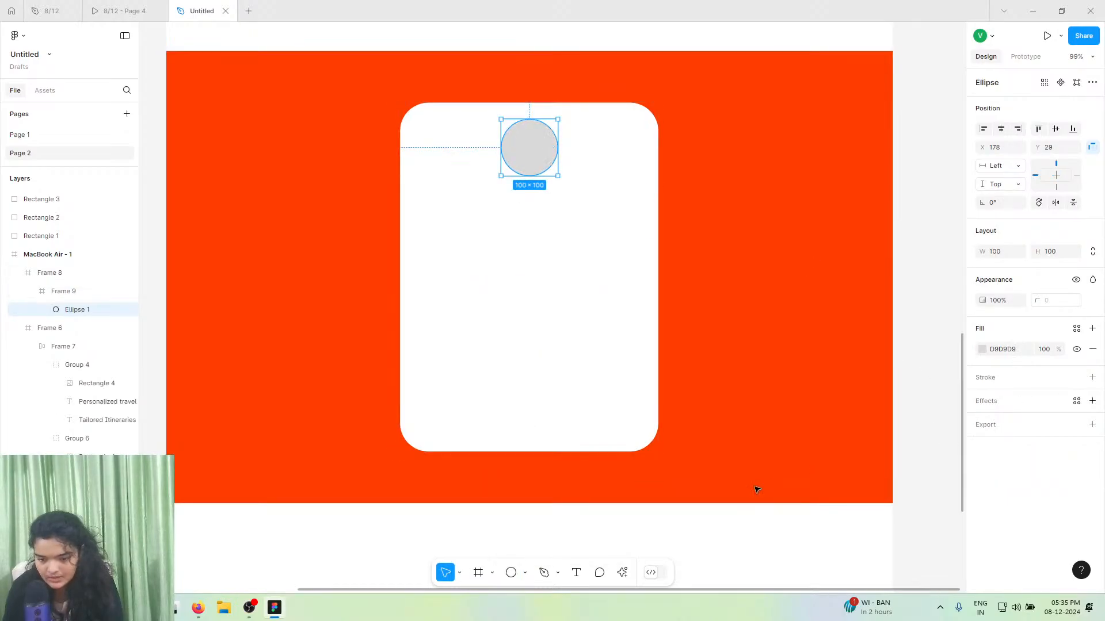
- Lower the circle to Y 43 and fill it with the pink sweater portrait from the Lummi plugin
{"action": "left_click", "coordinate": [623, 573]}
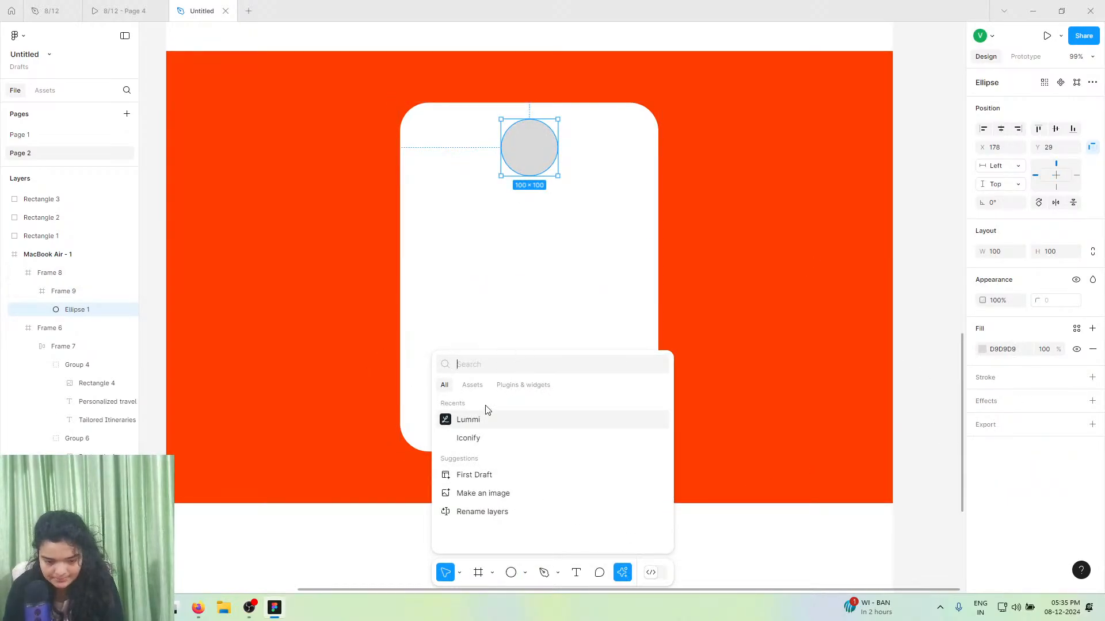
{"action": "left_click", "coordinate": [477, 421]}
{"action": "left_click_drag", "start_coordinate": [527, 146], "coordinate": [530, 157]}
{"action": "scroll", "coordinate": [337, 306], "scroll_direction": "down", "scroll_amount": 5}
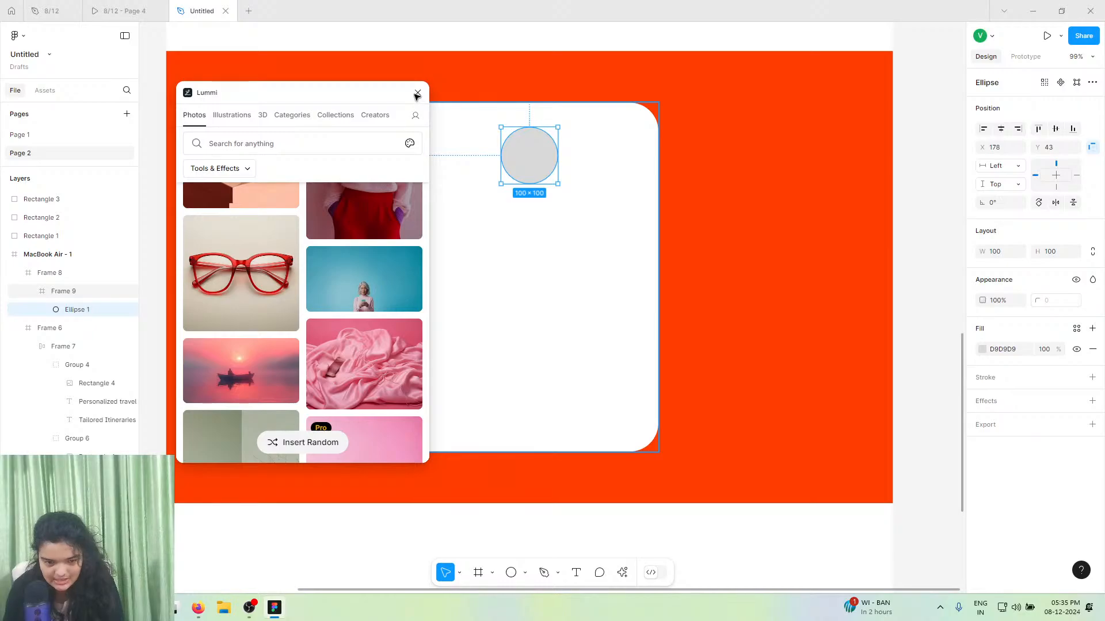
{"action": "left_click", "coordinate": [381, 211]}
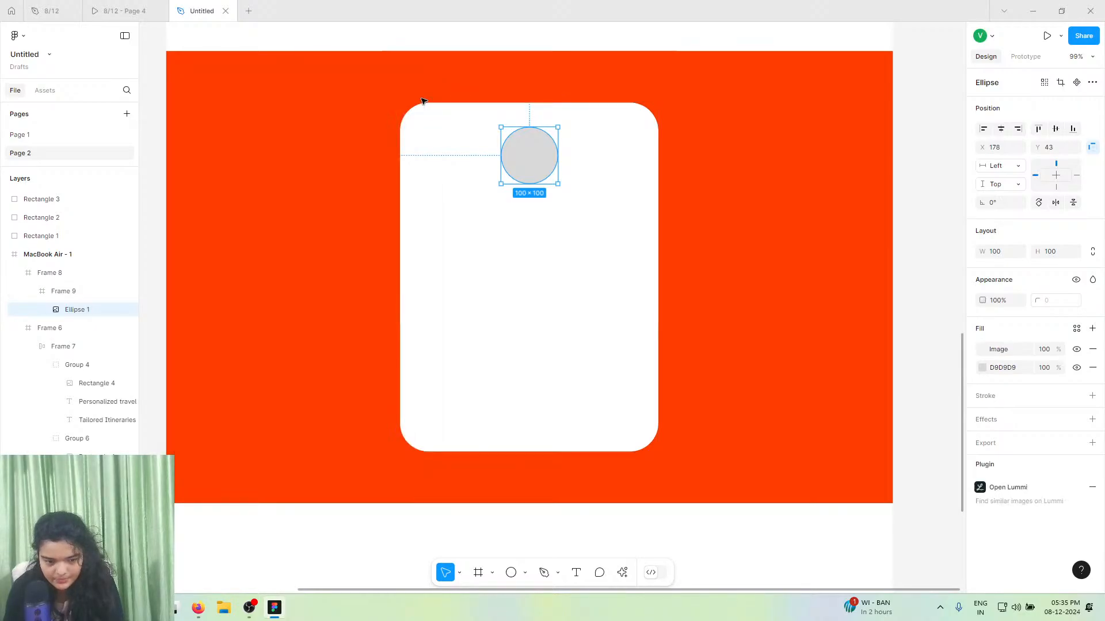
{"action": "left_click", "coordinate": [426, 84]}
- Switch the circle's image fill to Crop and shift the photo down so the woman's face sits inside the circle
{"action": "left_click", "coordinate": [527, 159]}
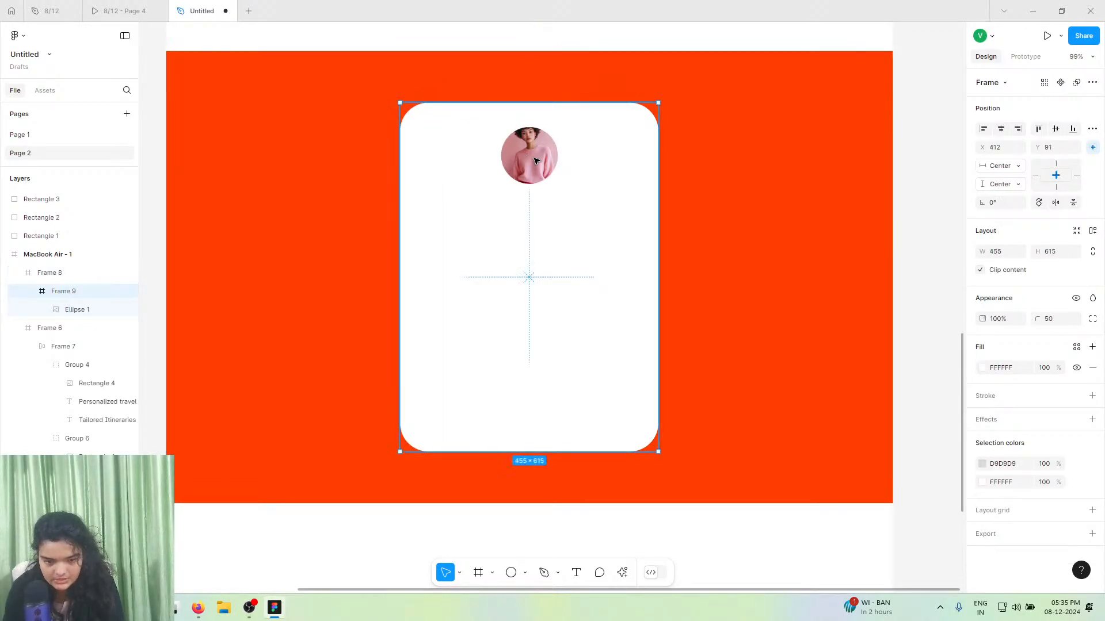
{"action": "left_click", "coordinate": [535, 161]}
{"action": "left_click", "coordinate": [1001, 350]}
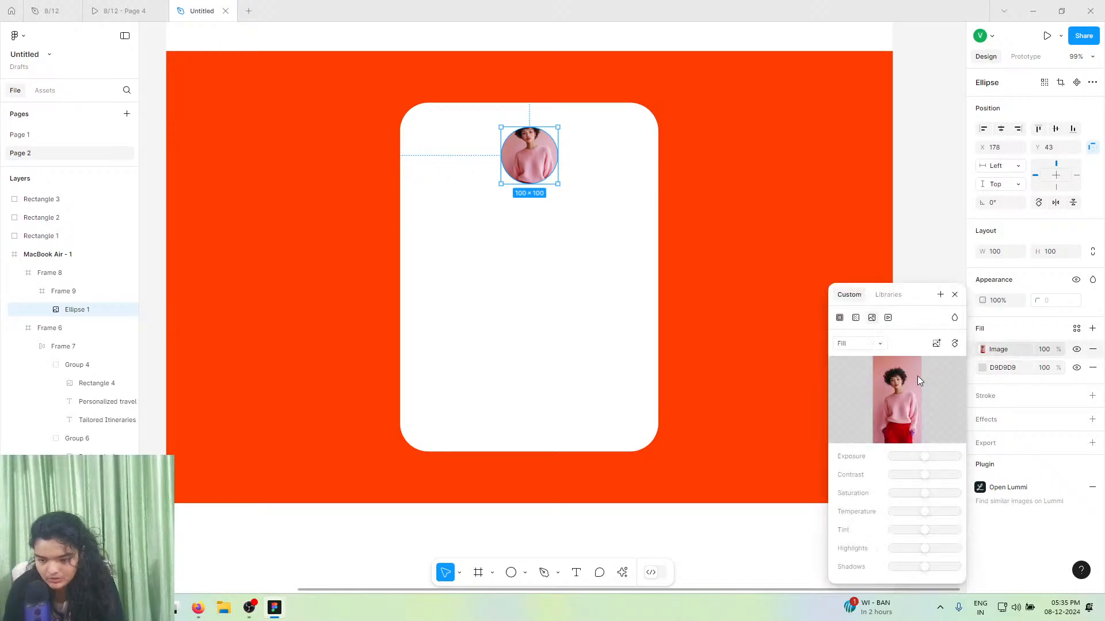
{"action": "left_click", "coordinate": [857, 343]}
{"action": "left_click", "coordinate": [858, 371]}
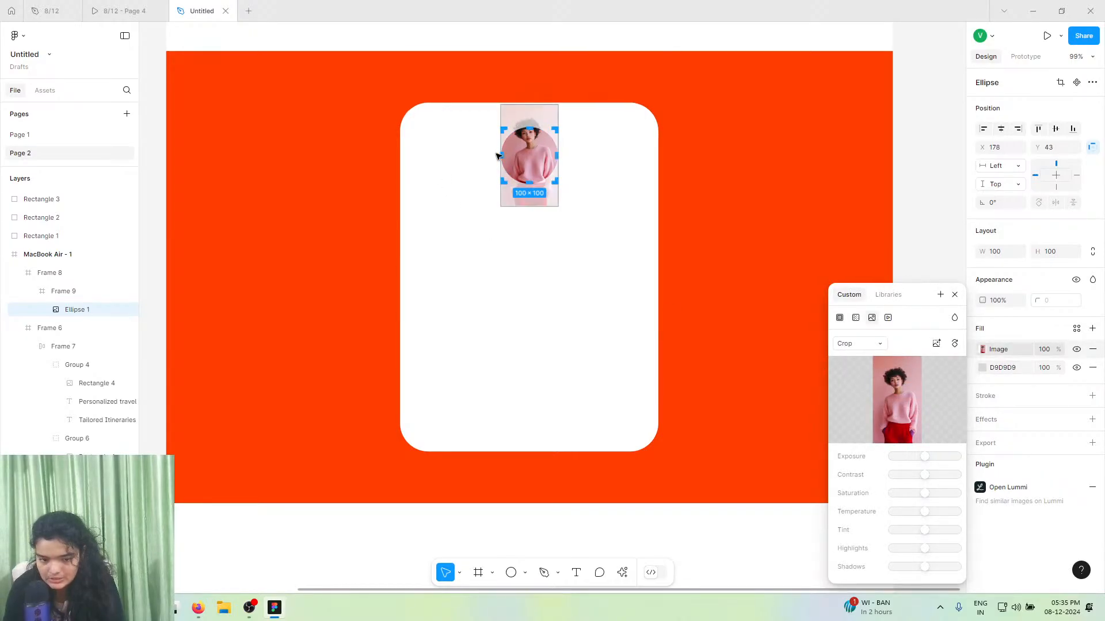
{"action": "left_click_drag", "start_coordinate": [508, 165], "coordinate": [510, 174]}
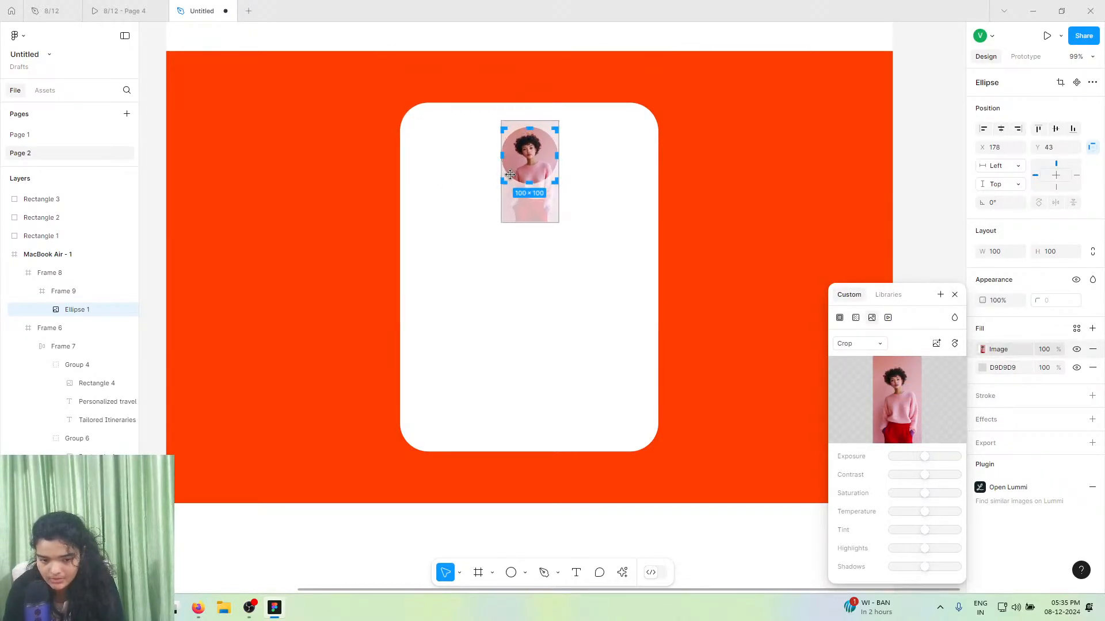
{"action": "left_click", "coordinate": [816, 142]}
{"action": "left_click", "coordinate": [892, 147]}
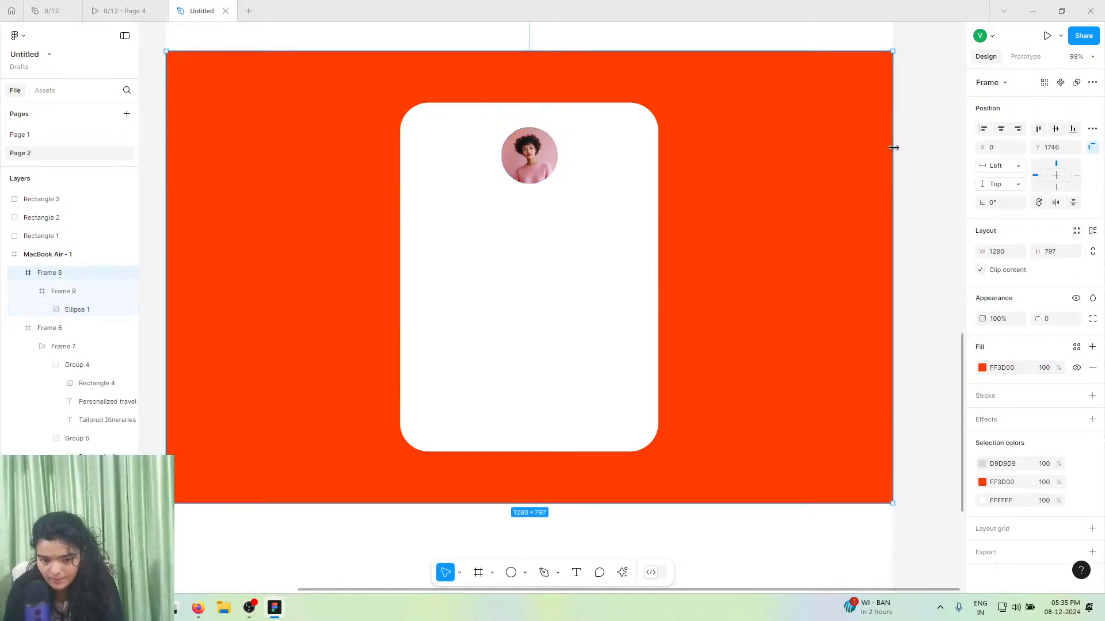
- Check the card's heading in the prototype, and add a "Join Us" text inside the white card below the portrait
{"action": "double_click", "coordinate": [522, 149]}
{"action": "double_click", "coordinate": [522, 149]}
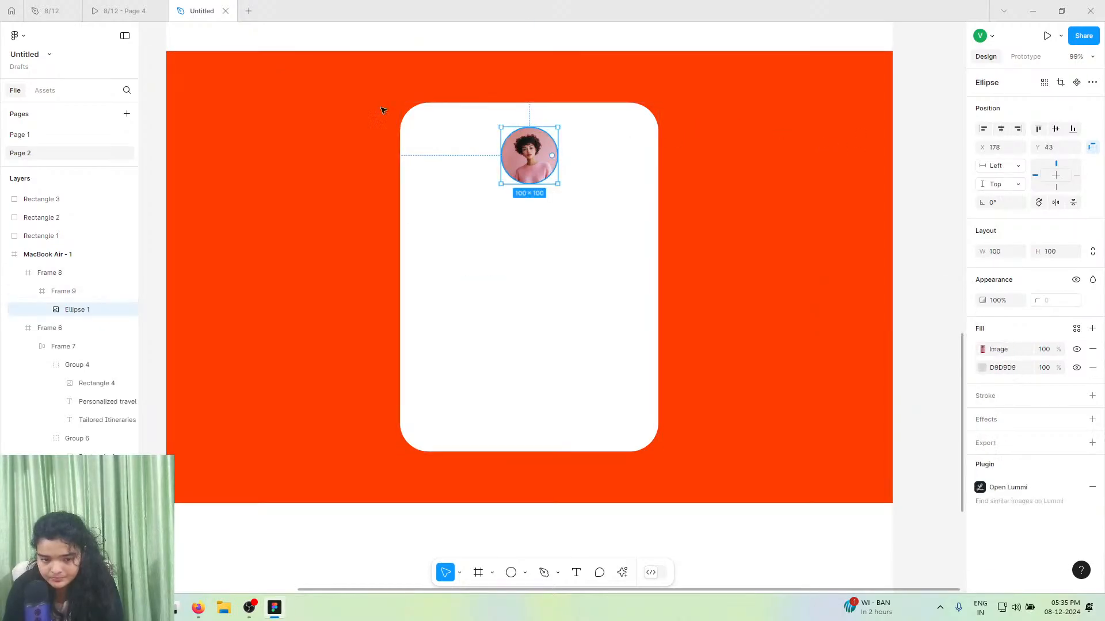
{"action": "left_click", "coordinate": [141, 8]}
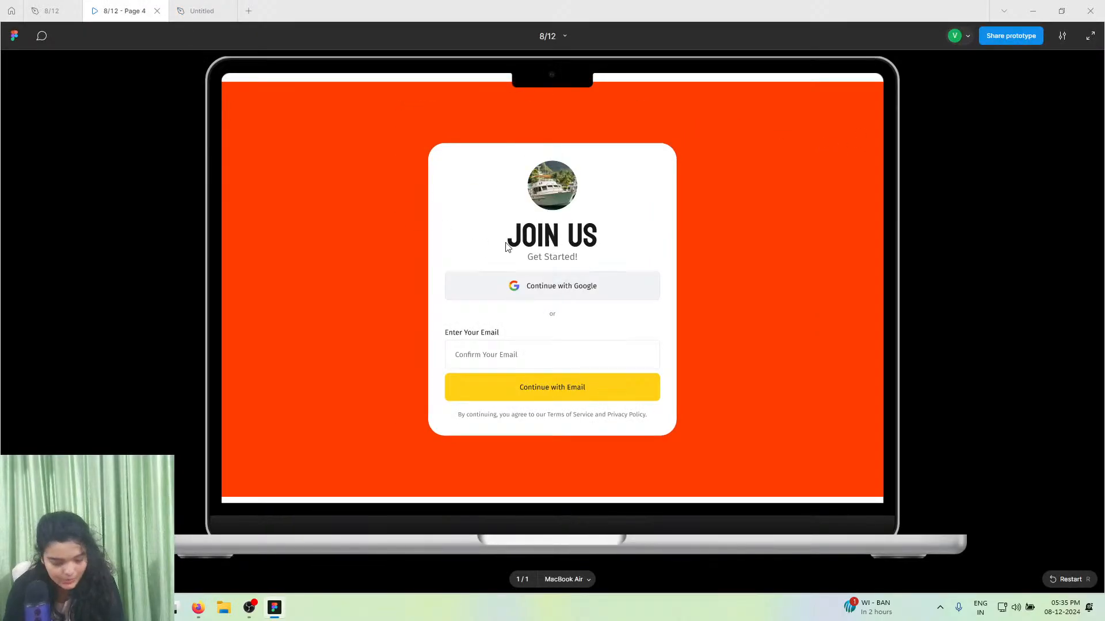
{"action": "left_click", "coordinate": [201, 11]}
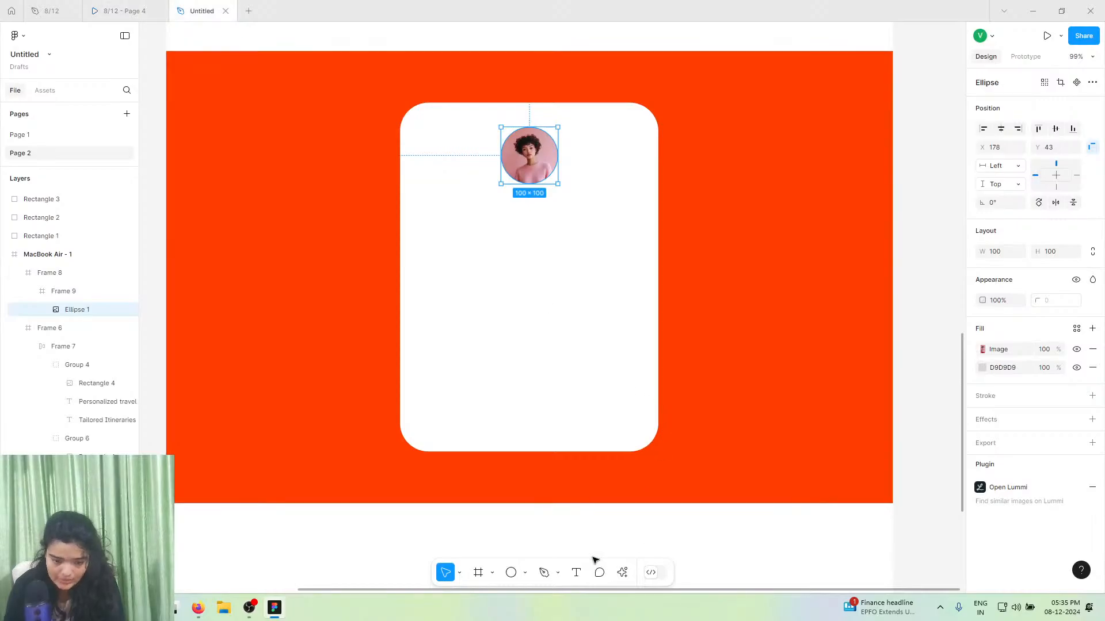
{"action": "left_click", "coordinate": [574, 572]}
{"action": "left_click", "coordinate": [505, 275]}
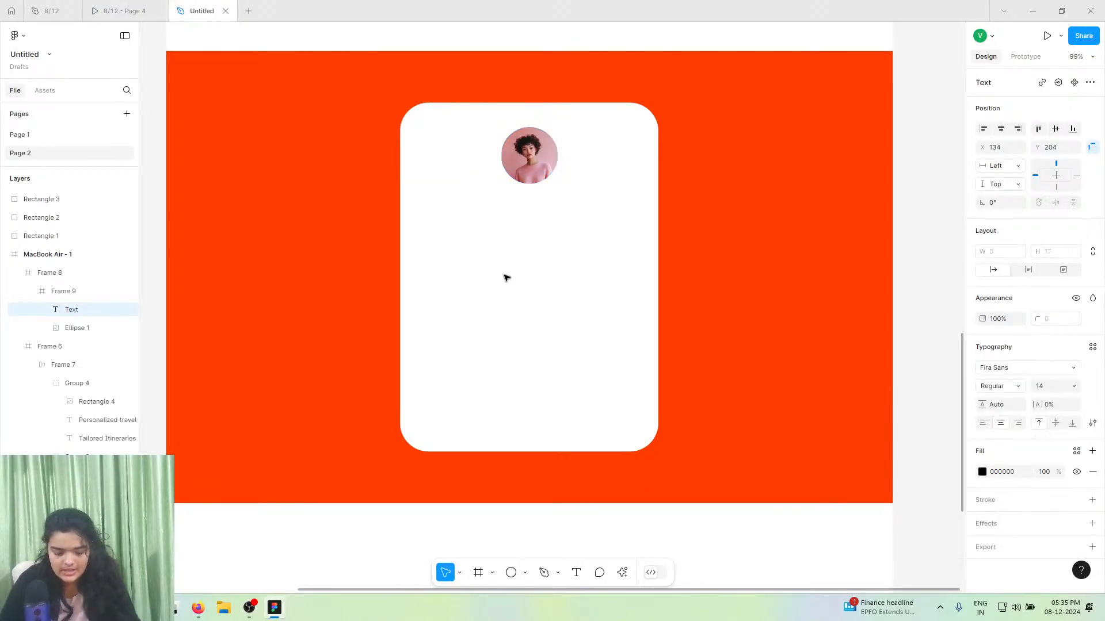
{"action": "type", "text": "KO"}
{"action": "key", "text": "BackSpace"}
{"action": "key", "text": "BackSpace"}
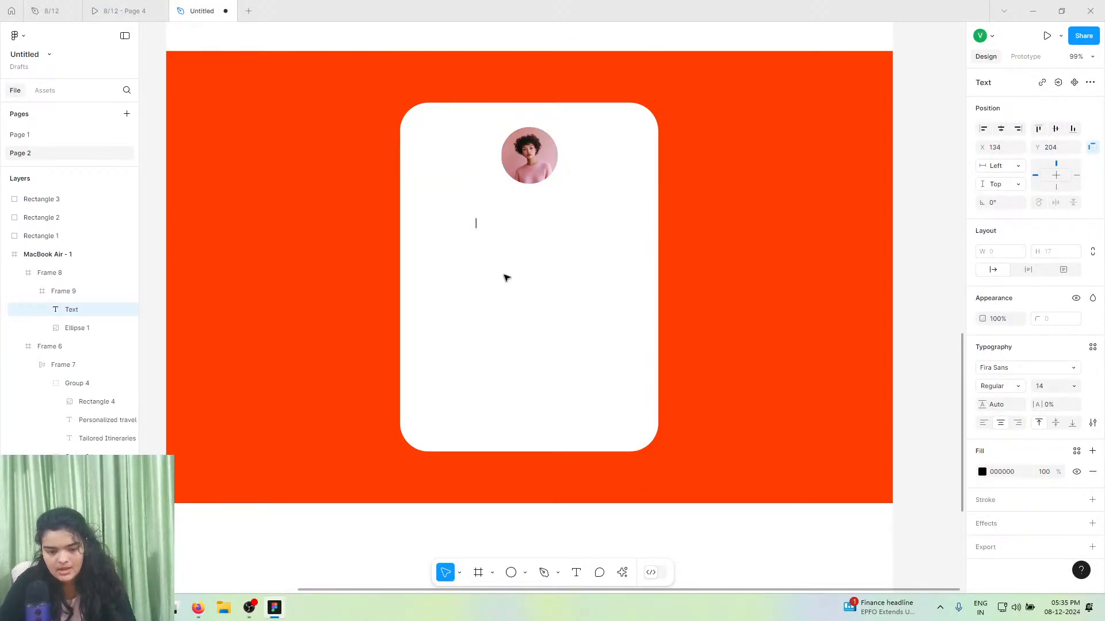
{"action": "type", "text": "Join"}
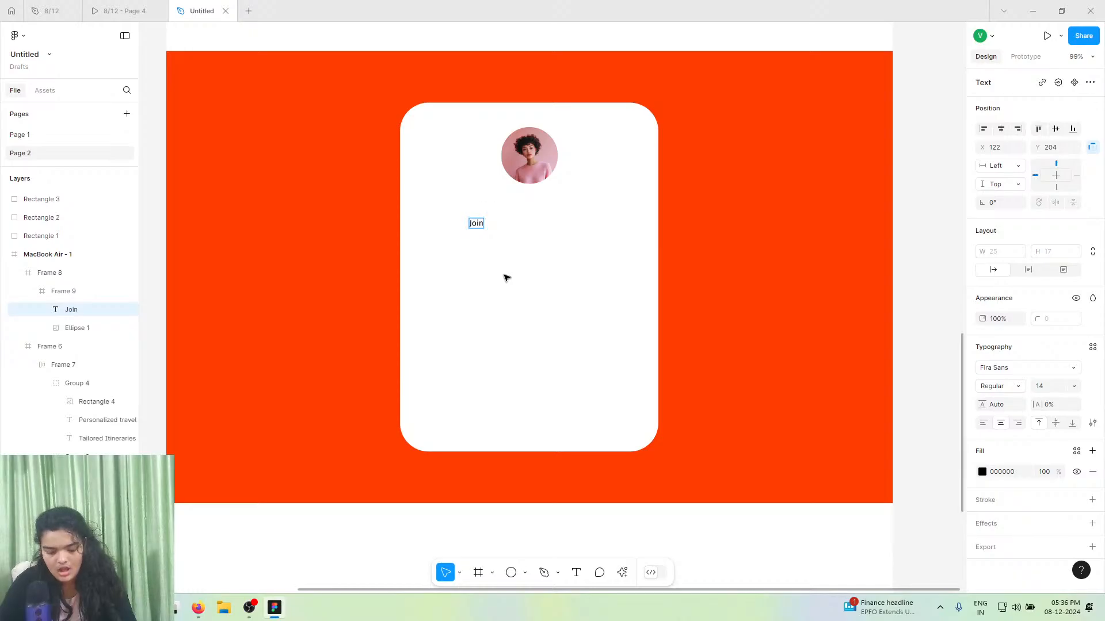
{"action": "type", "text": " Us"}
{"action": "key", "text": "Escape"}
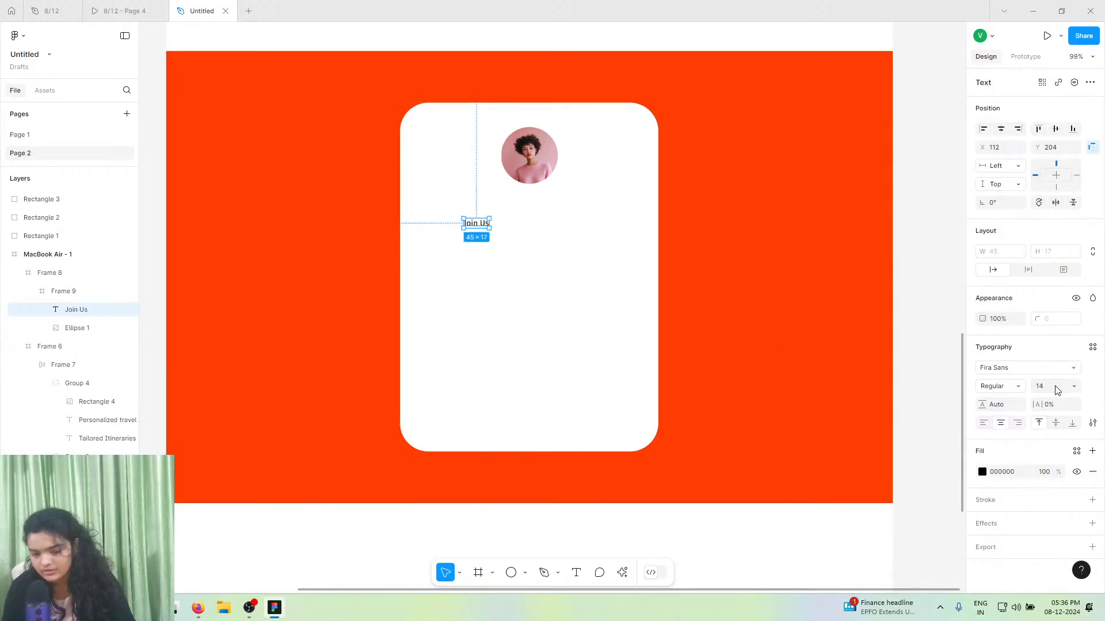
- Set the "Join Us" text to the Koulen font at size 48 and center it directly beneath the portrait
{"action": "left_click", "coordinate": [1024, 368]}
{"action": "type", "text": "j"}
{"action": "key", "text": "BackSpace"}
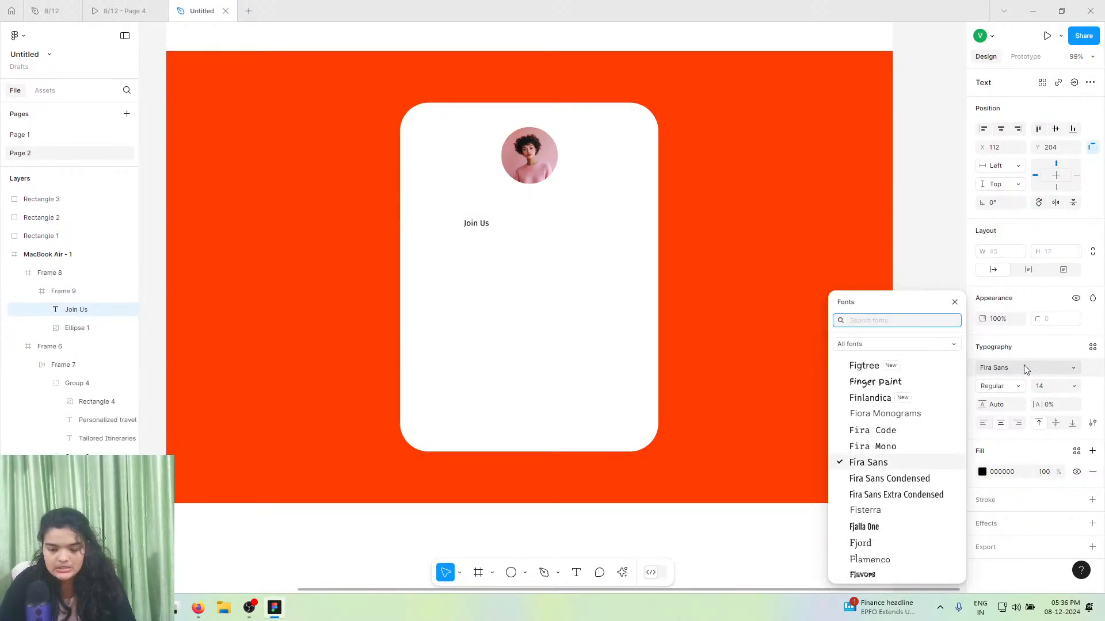
{"action": "type", "text": "kou4"}
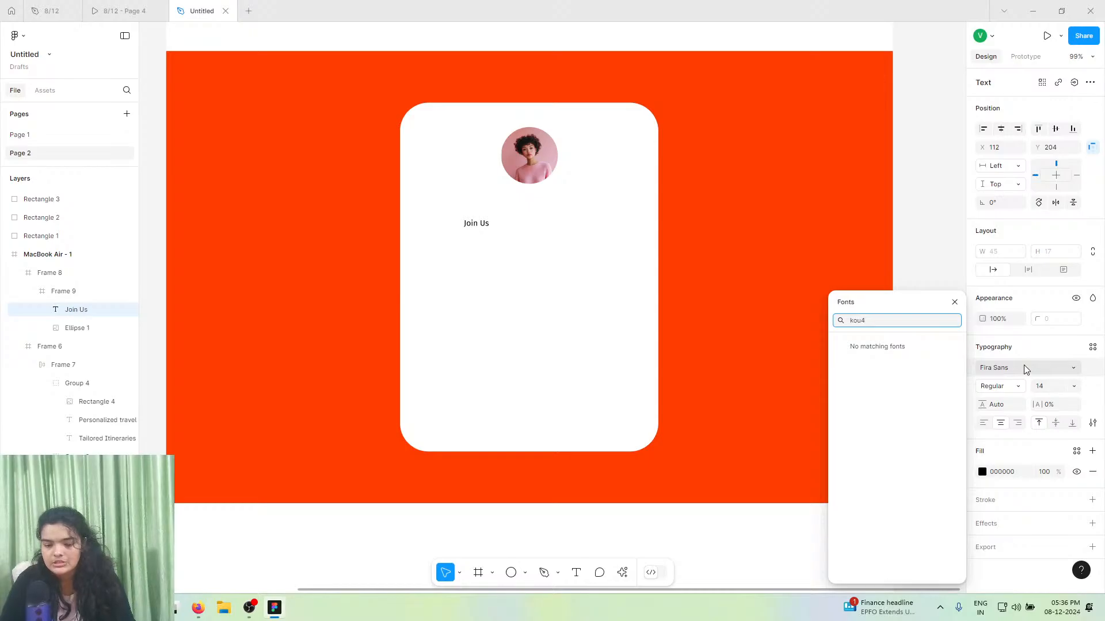
{"action": "key", "text": "BackSpace"}
{"action": "key", "text": "Return"}
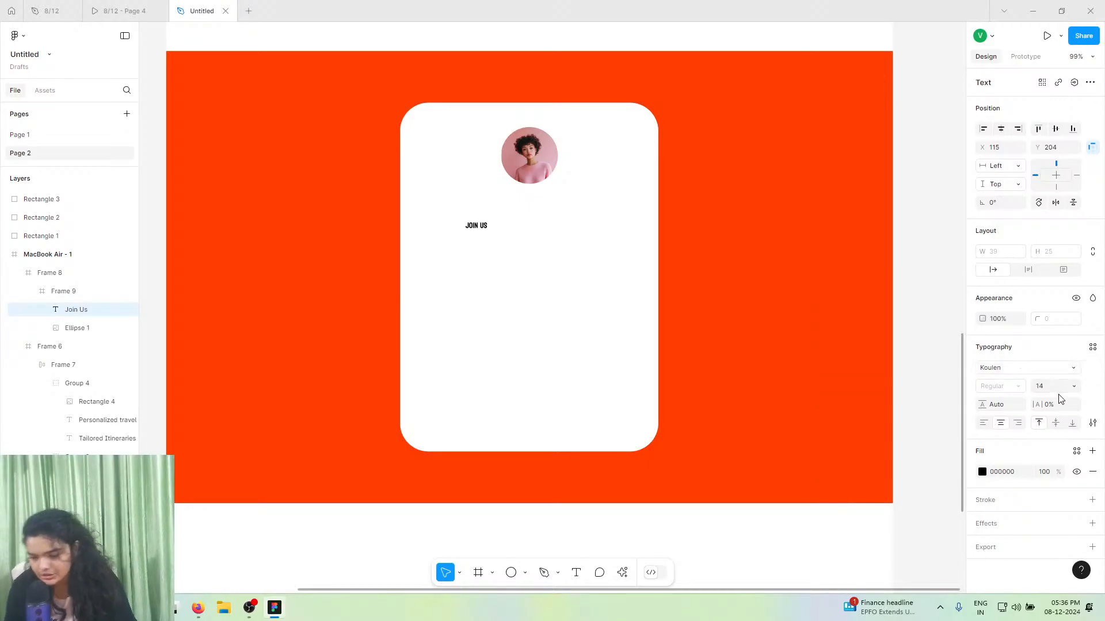
{"action": "left_click", "coordinate": [1072, 386]}
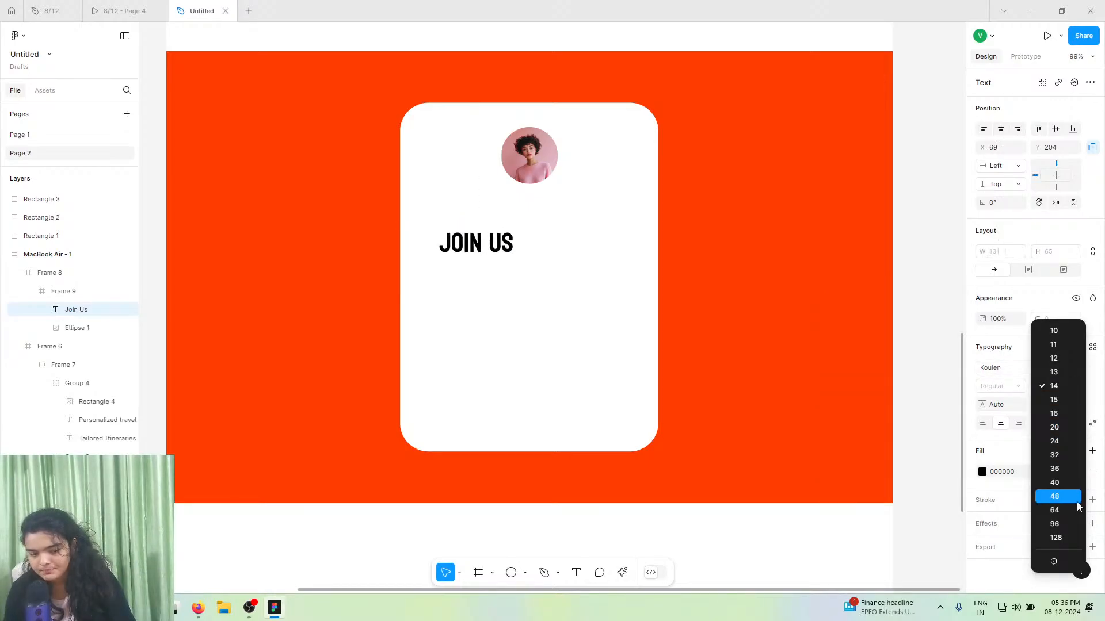
{"action": "left_click", "coordinate": [1054, 496]}
{"action": "left_click_drag", "start_coordinate": [478, 254], "coordinate": [524, 210]}
- Check the subheading in the prototype, and start a "Get Started" text below the "Join Us" heading
{"action": "left_click", "coordinate": [123, 10]}
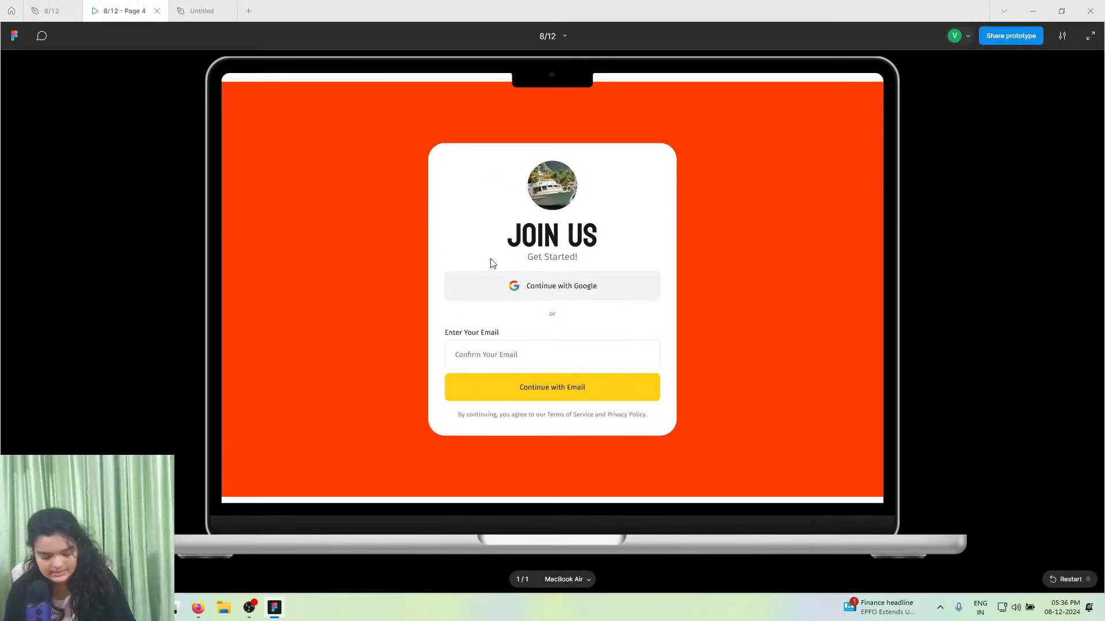
{"action": "left_click", "coordinate": [219, 10]}
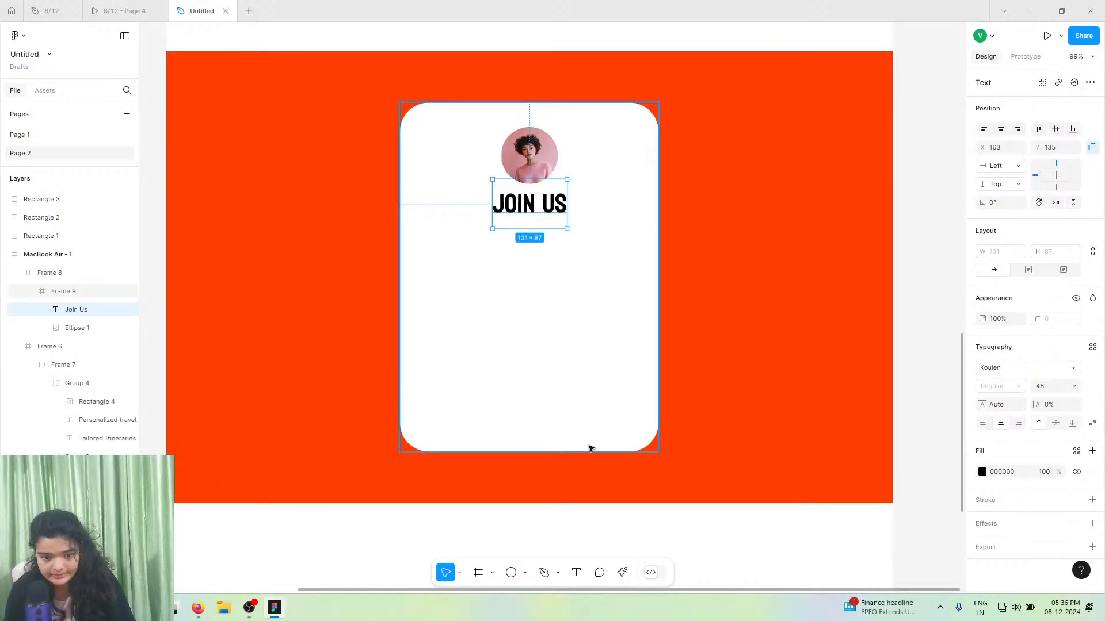
{"action": "key", "text": "Return"}
{"action": "left_click", "coordinate": [461, 245]}
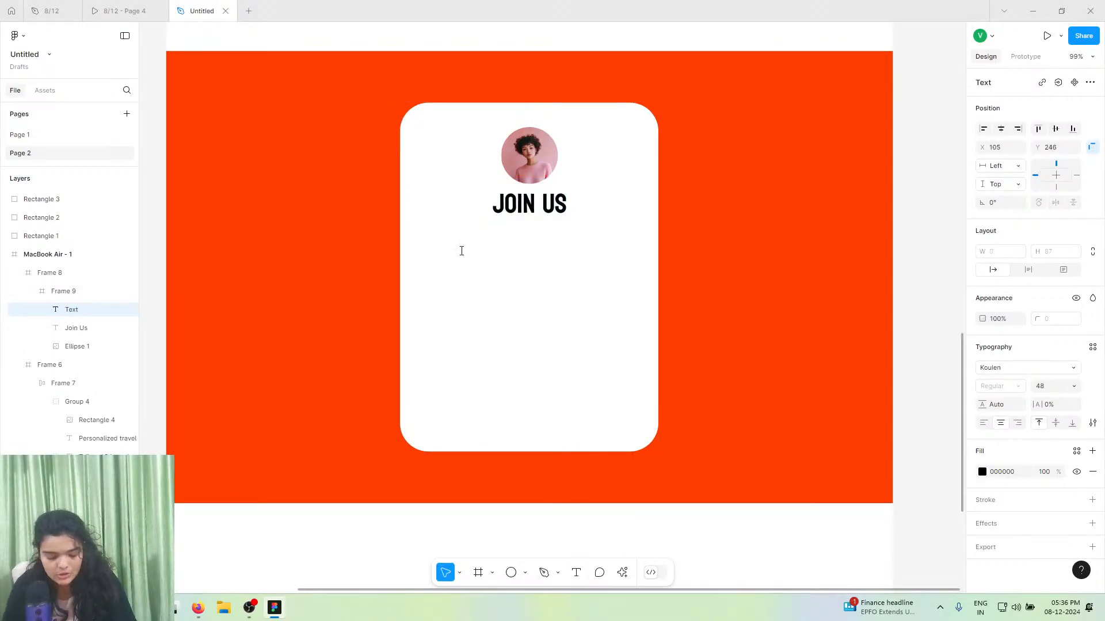
{"action": "type", "text": "Get"}
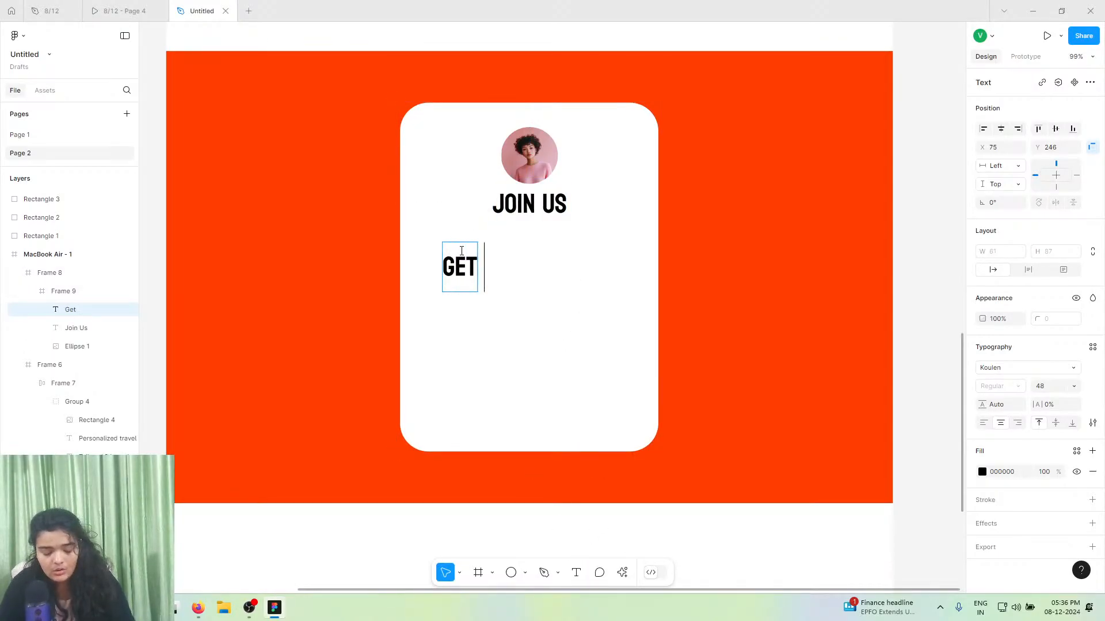
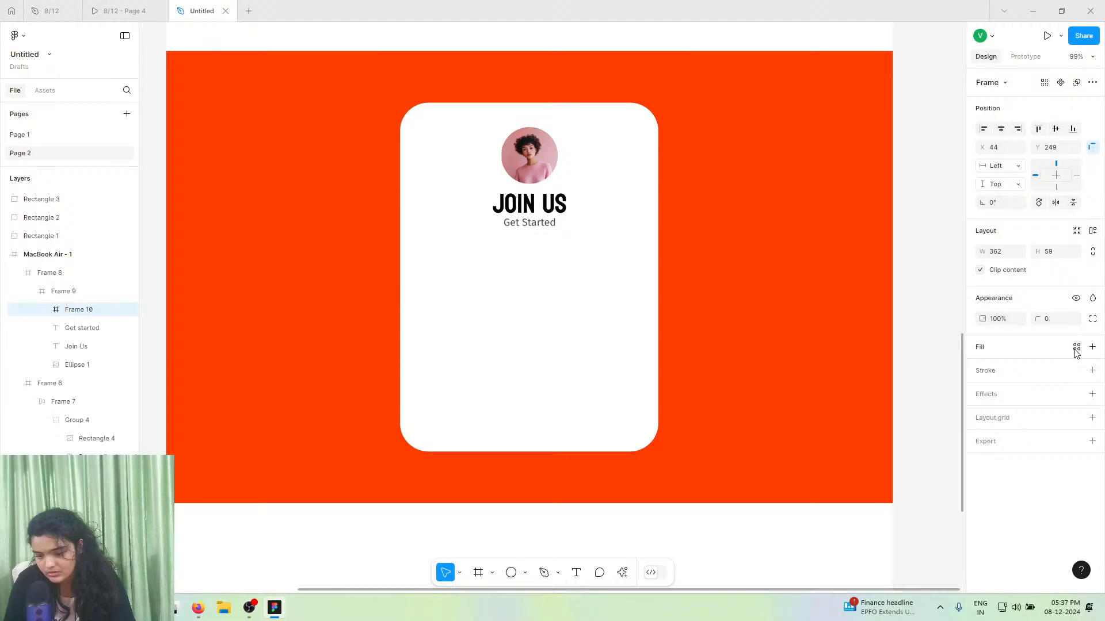
- Give the empty 362 × 59 frame below "Get Started" a very light gray F2F2F2 fill and a 1 px inside stroke
{"action": "left_click", "coordinate": [1091, 347]}
{"action": "left_click", "coordinate": [1092, 370]}
{"action": "left_click", "coordinate": [1093, 347]}
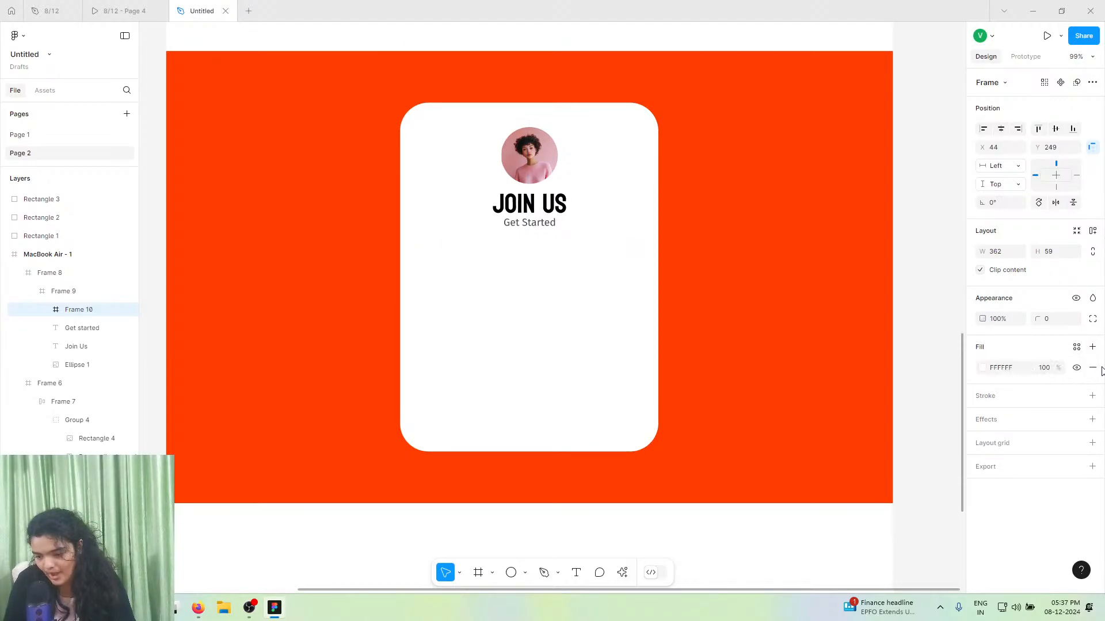
{"action": "left_click", "coordinate": [1092, 396]}
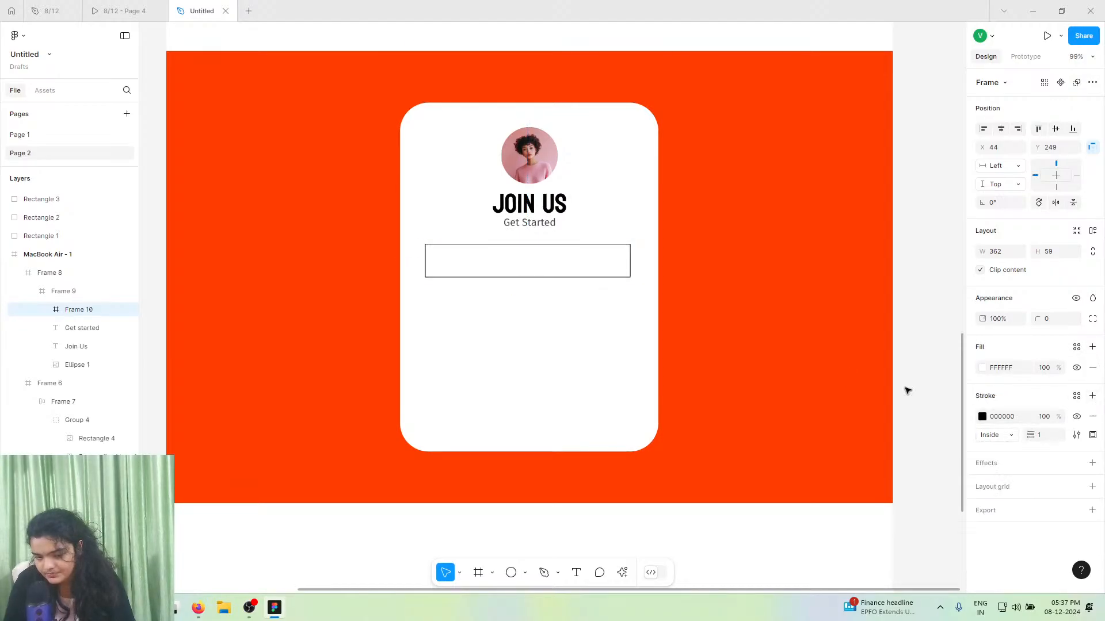
{"action": "left_click", "coordinate": [982, 417]}
{"action": "left_click", "coordinate": [864, 538]}
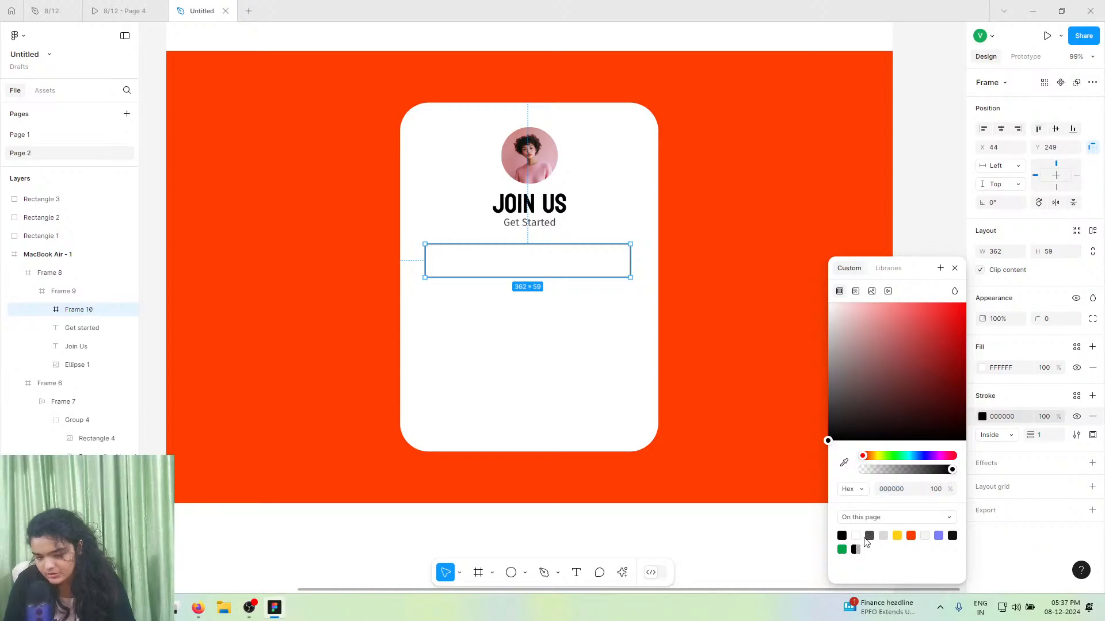
{"action": "left_click", "coordinate": [985, 371]}
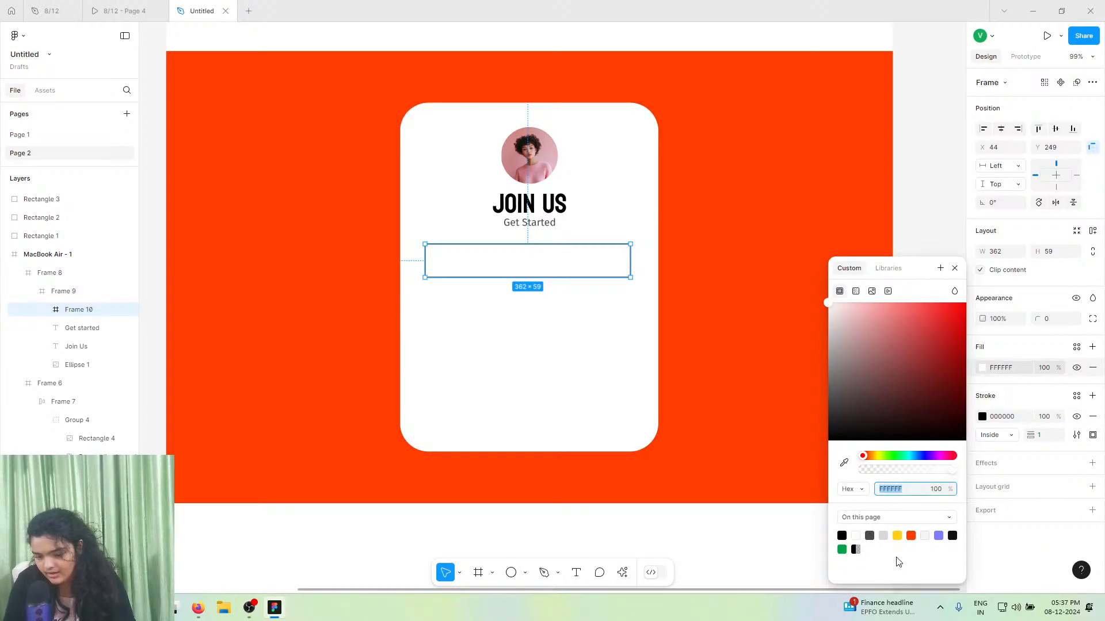
{"action": "left_click", "coordinate": [883, 535]}
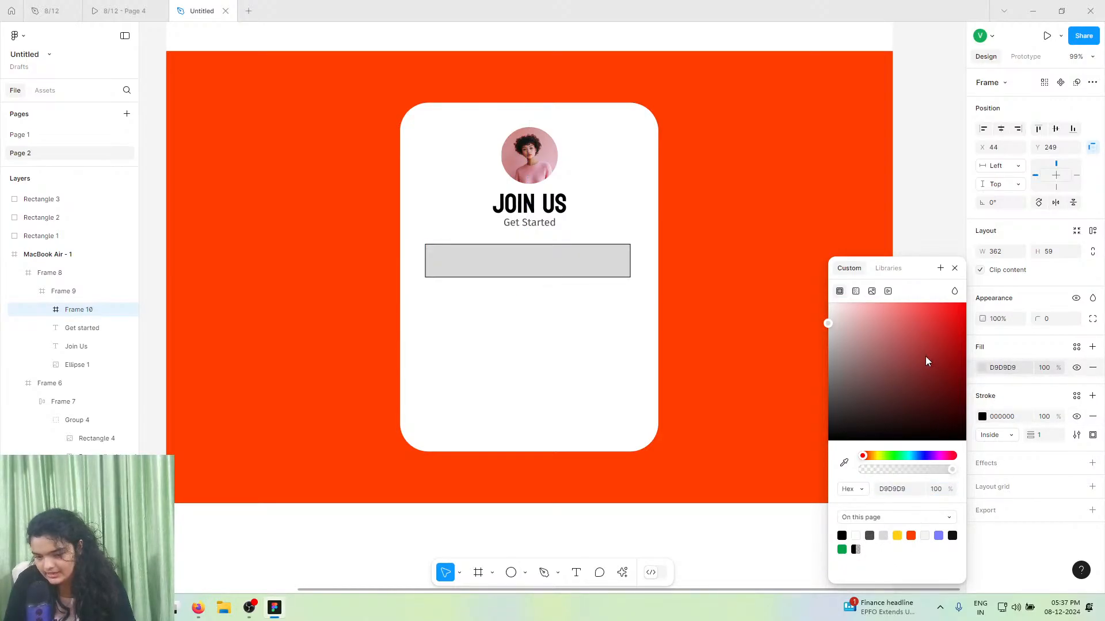
{"action": "left_click_drag", "start_coordinate": [925, 356], "coordinate": [804, 310]}
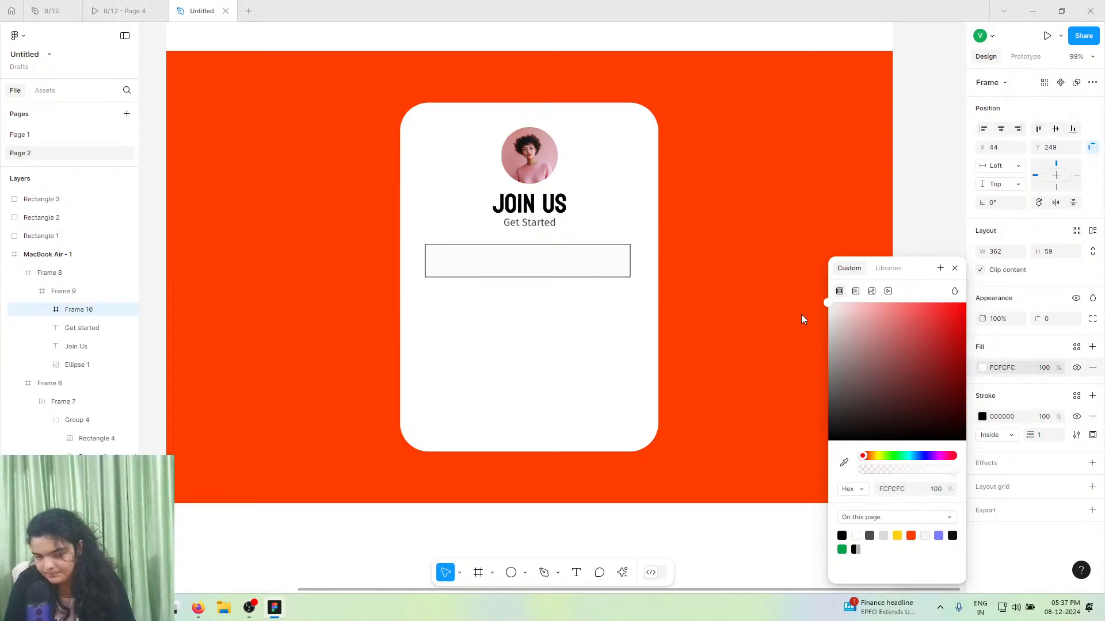
- Color the frame's stroke D9D9D9 and round its corners to a radius of 5
{"action": "left_click", "coordinate": [982, 418]}
{"action": "left_click", "coordinate": [883, 536]}
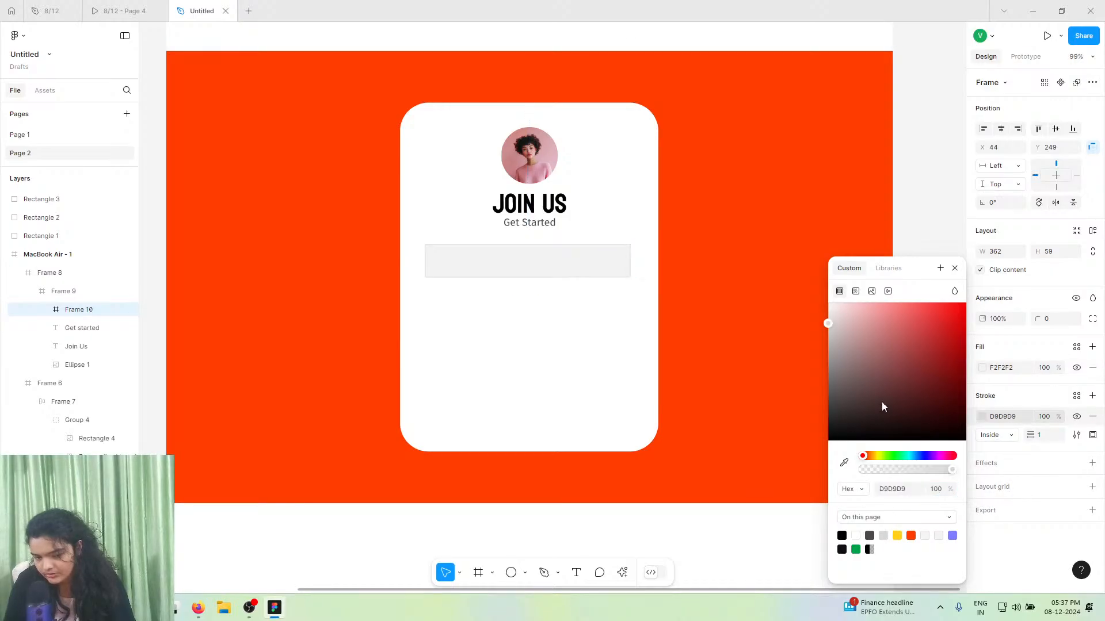
{"action": "left_click_drag", "start_coordinate": [1038, 314], "coordinate": [31, 309]}
- Search the Iconify plugin for "google" and import the multicolor flat-color-icons Google logo onto the white card
{"action": "left_click", "coordinate": [622, 572]}
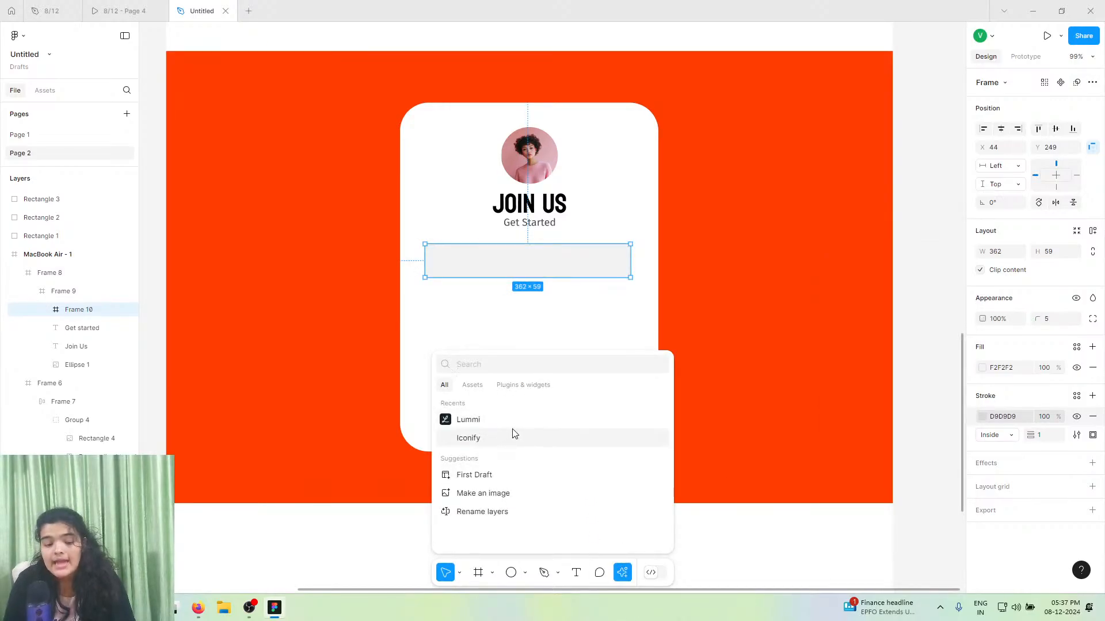
{"action": "left_click", "coordinate": [485, 437]}
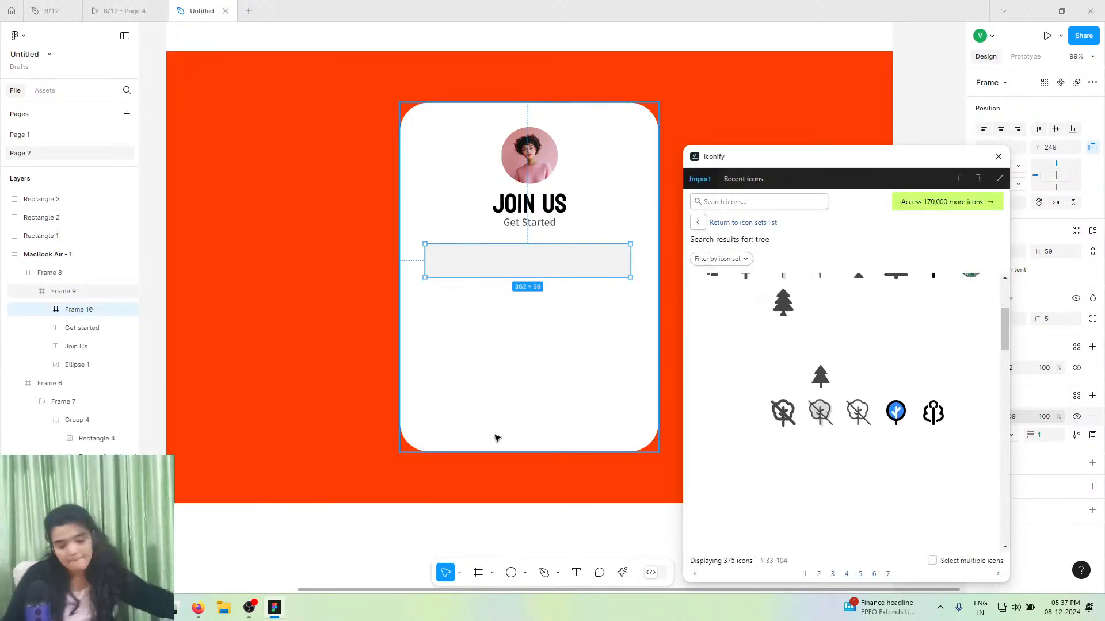
{"action": "left_click", "coordinate": [742, 200]}
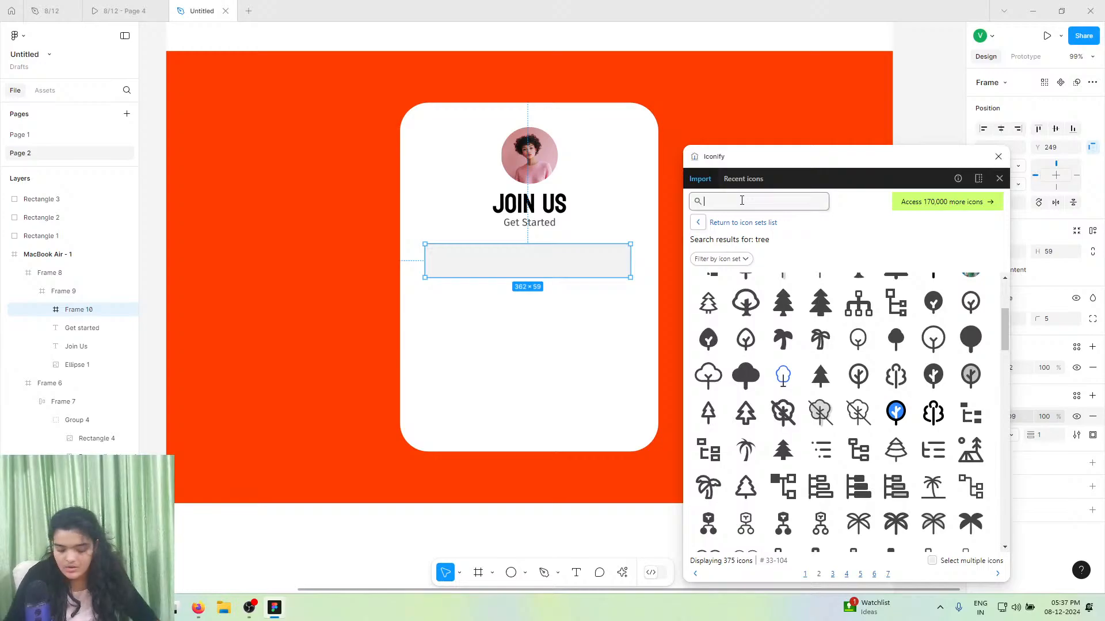
{"action": "type", "text": "google"}
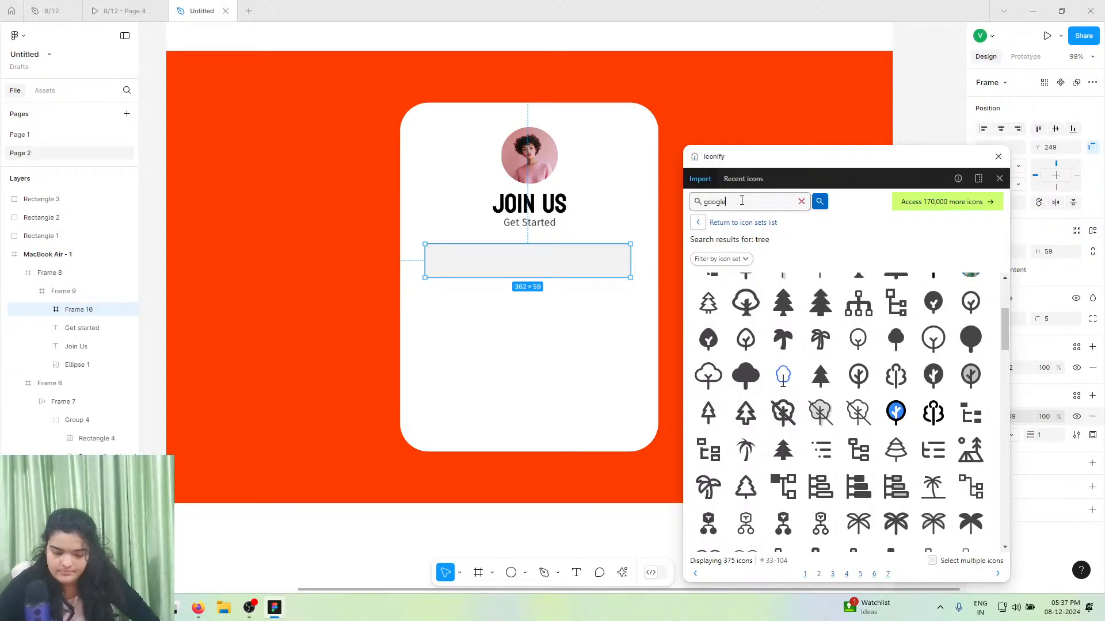
{"action": "key", "text": "Return"}
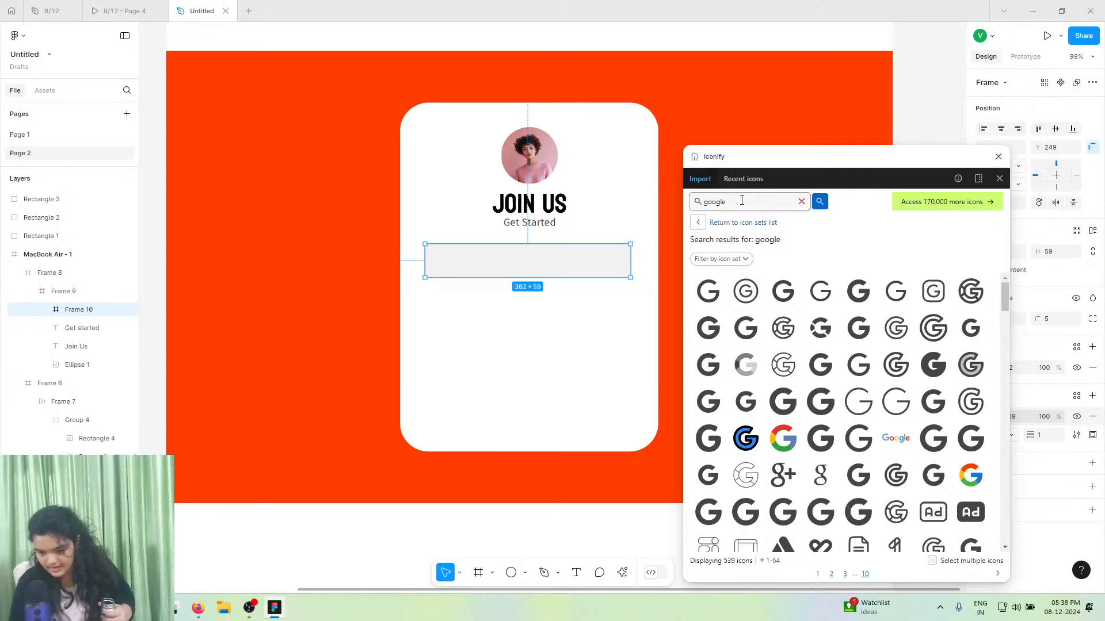
{"action": "left_click_drag", "start_coordinate": [970, 475], "coordinate": [500, 285]}
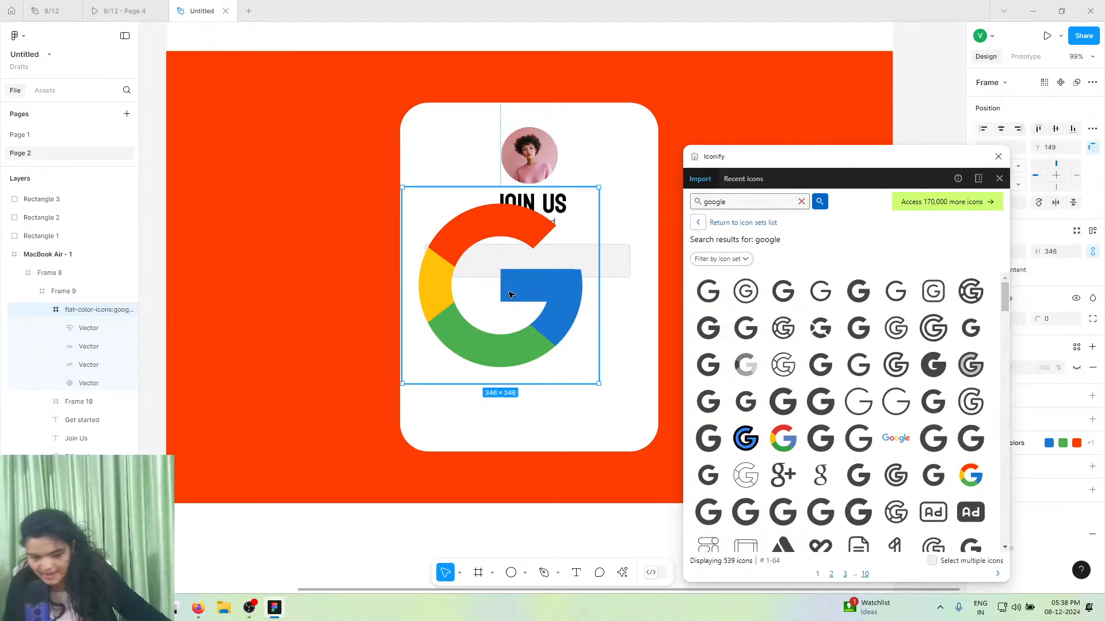
{"action": "left_click", "coordinate": [998, 157]}
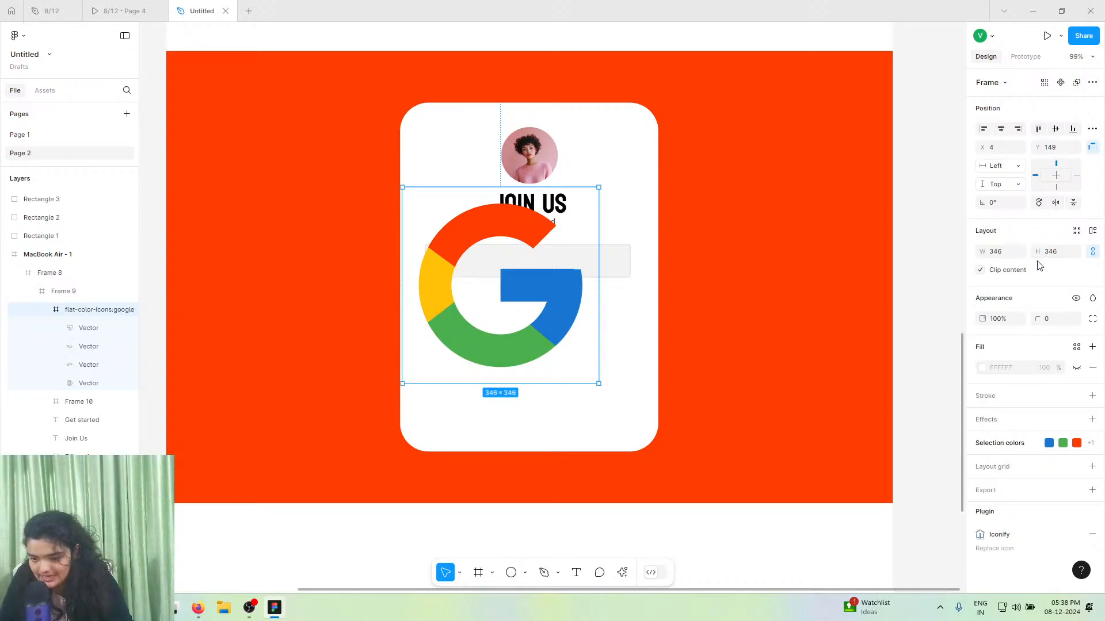
- Shrink the Google logo to 33 × 33 and place it in the left part of the gray frame, at X 76, Y 13
{"action": "left_click_drag", "start_coordinate": [991, 255], "coordinate": [638, 247]}
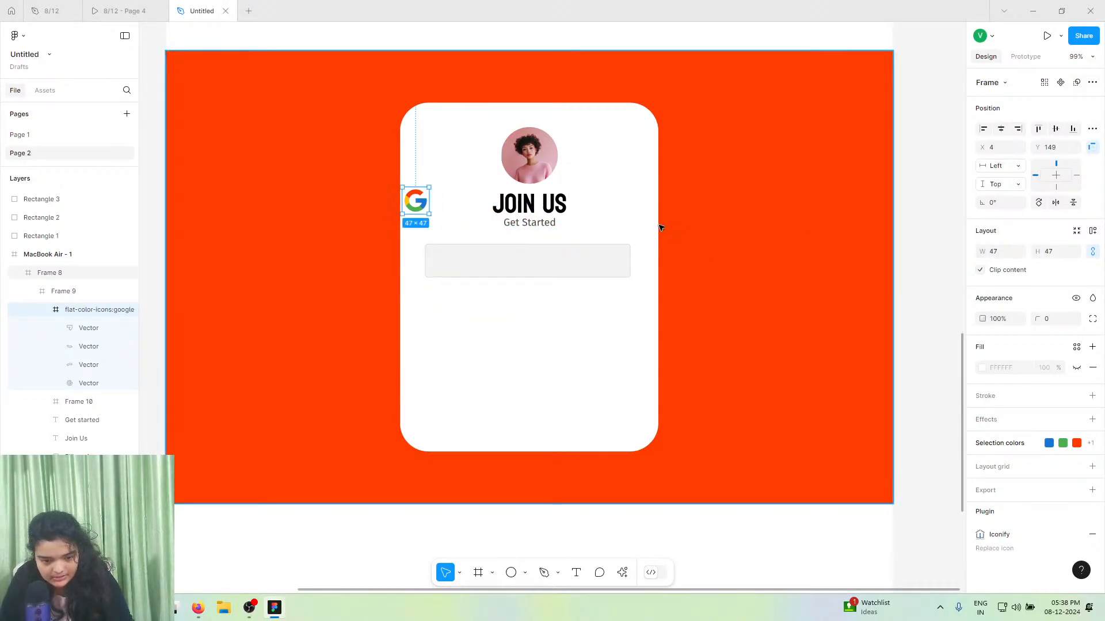
{"action": "left_click_drag", "start_coordinate": [981, 252], "coordinate": [964, 244]}
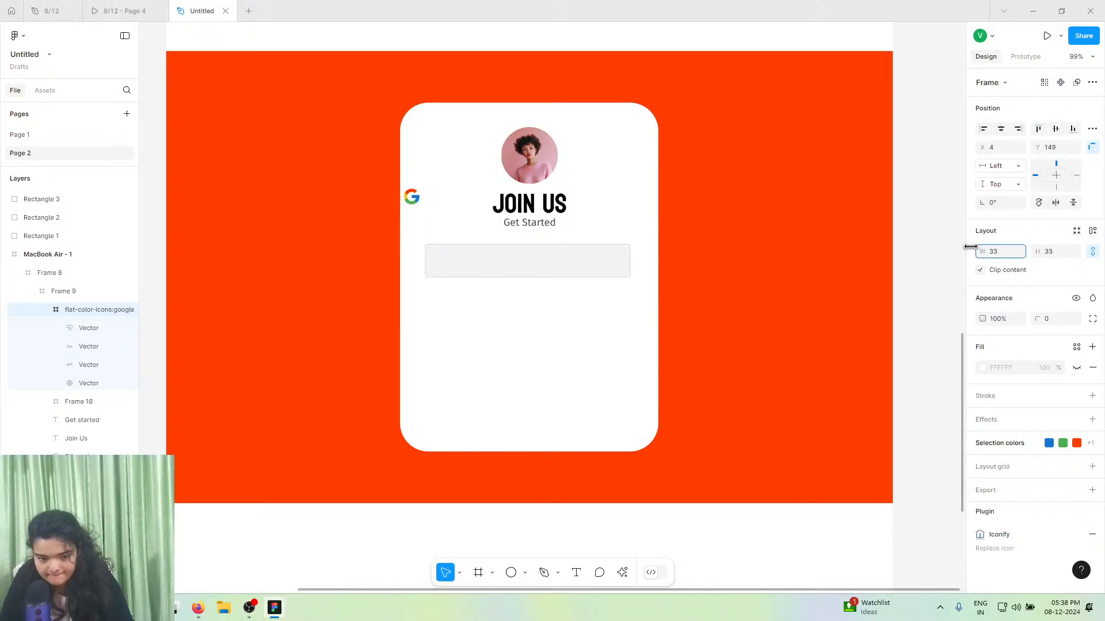
{"action": "left_click_drag", "start_coordinate": [405, 192], "coordinate": [479, 260]}
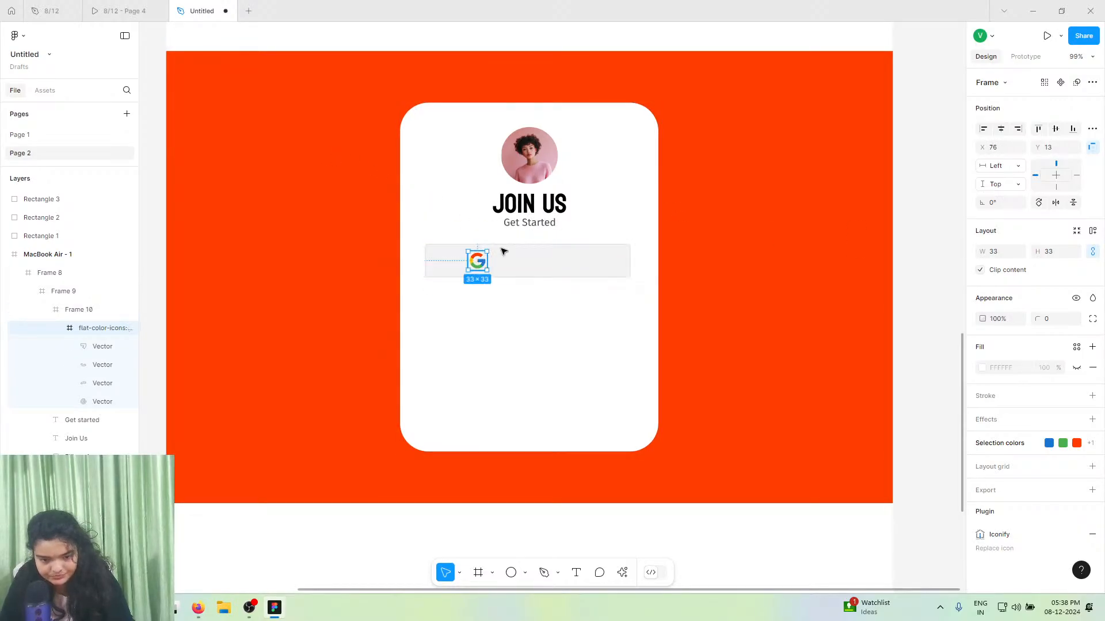
- Duplicate the "Get Started" text into the gray frame and change the copy to read "Continue With Google"
{"action": "left_click", "coordinate": [532, 229]}
{"action": "left_click_drag", "start_coordinate": [532, 230], "coordinate": [535, 262]}
{"action": "double_click", "coordinate": [535, 262]}
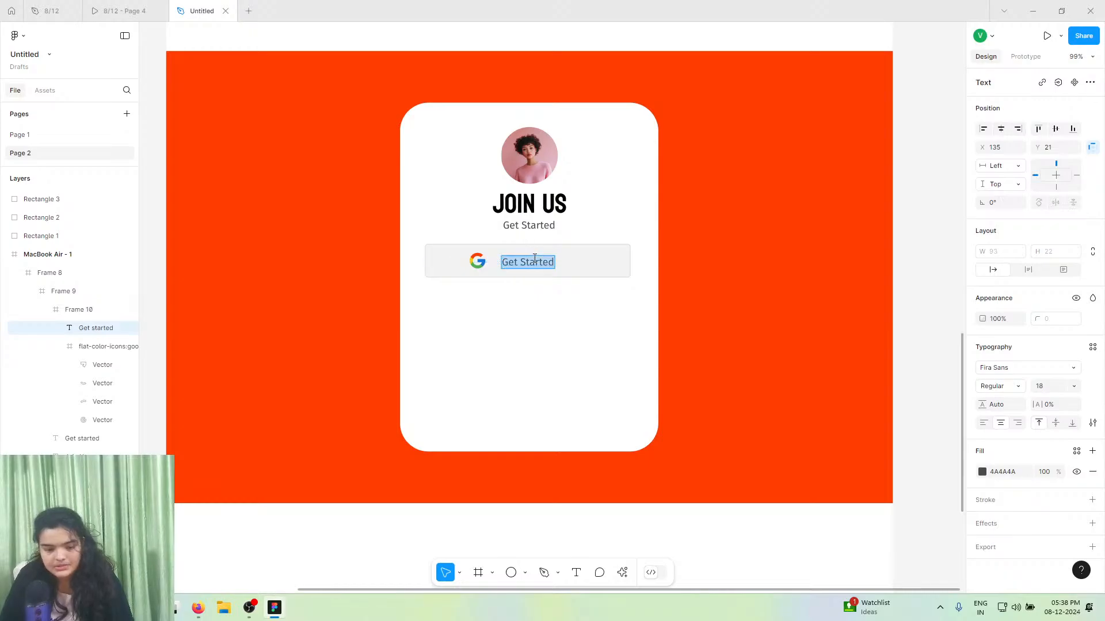
{"action": "type", "text": "Contin"}
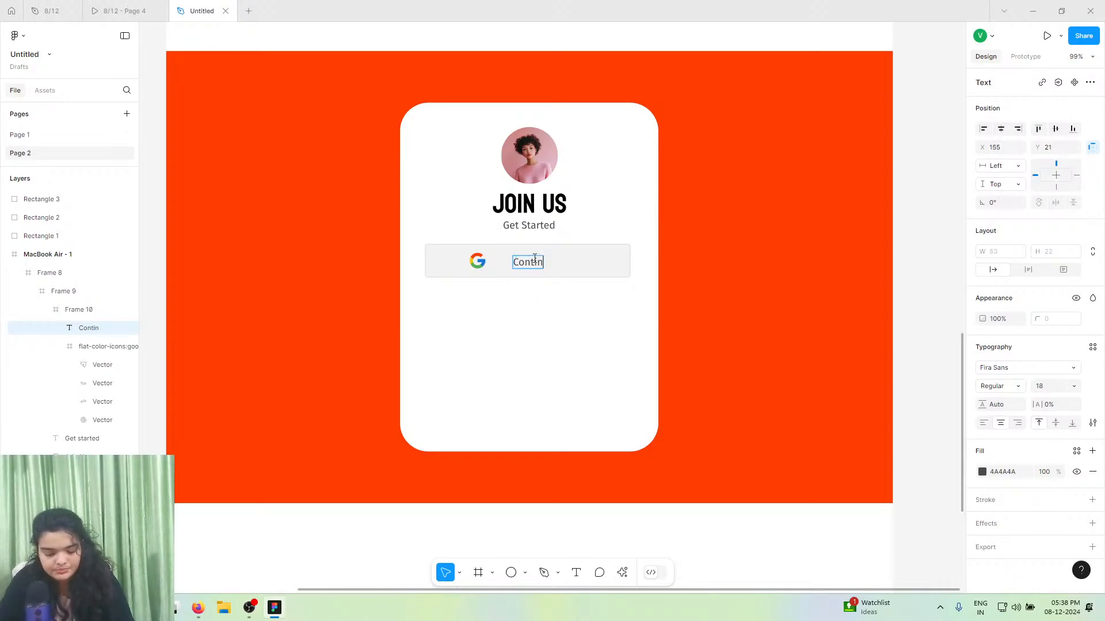
{"action": "type", "text": "ue With"}
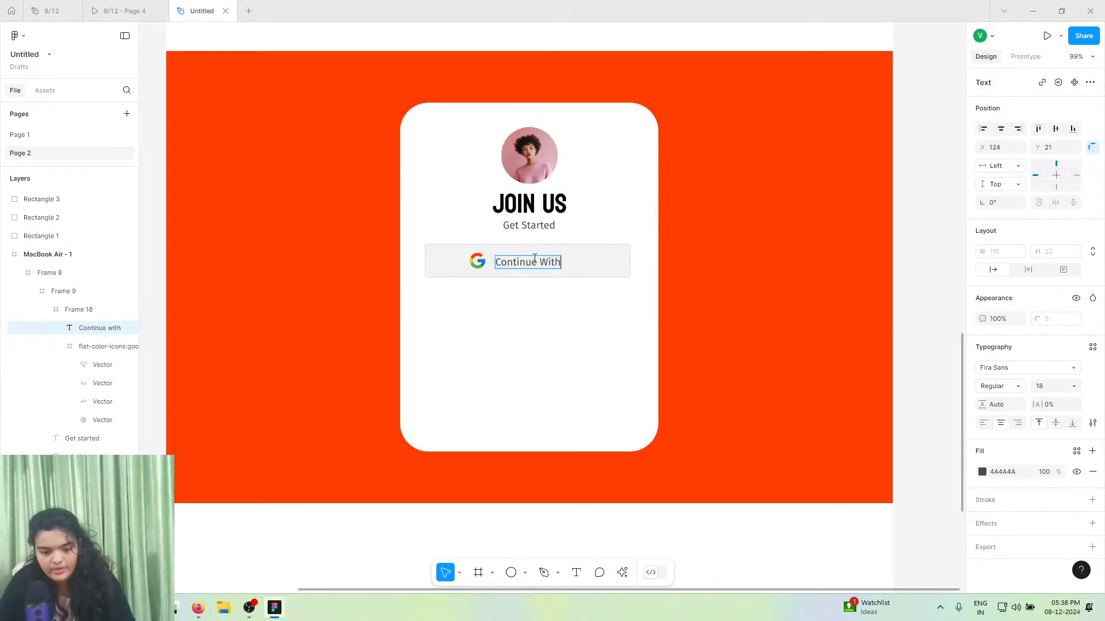
{"action": "type", "text": " Google"}
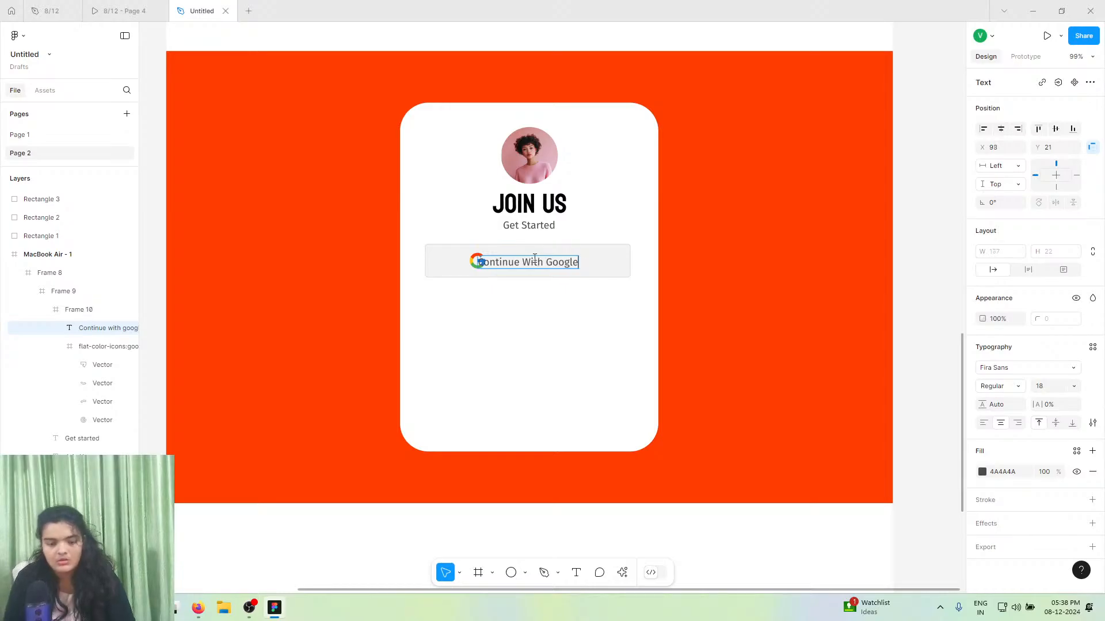
{"action": "key", "text": "BackSpace"}
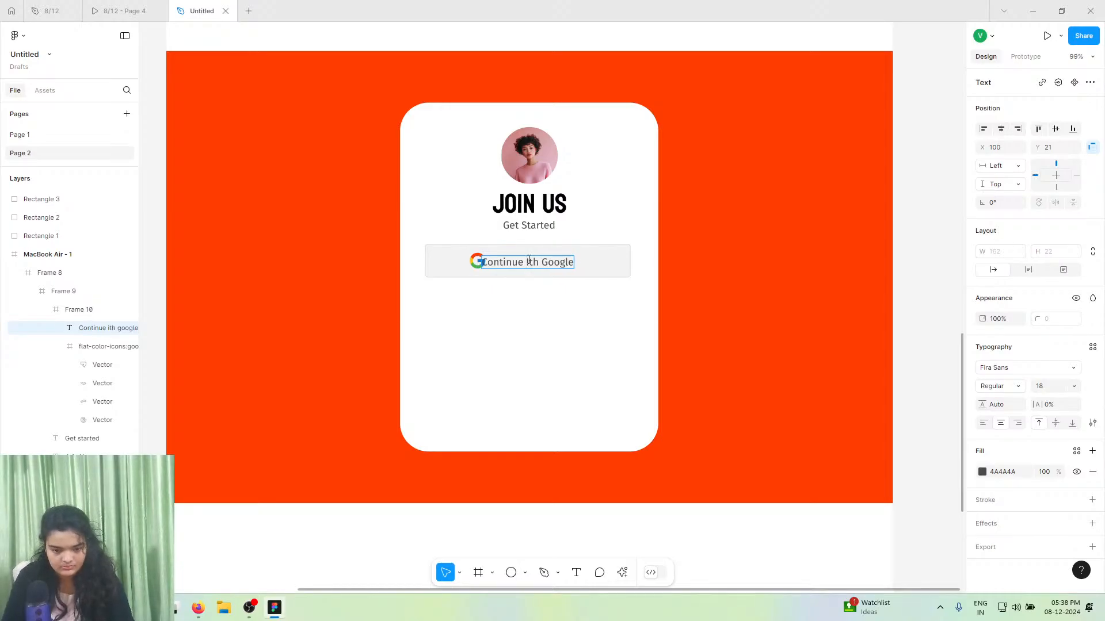
{"action": "type", "text": "W"}
{"action": "left_click", "coordinate": [622, 250]}
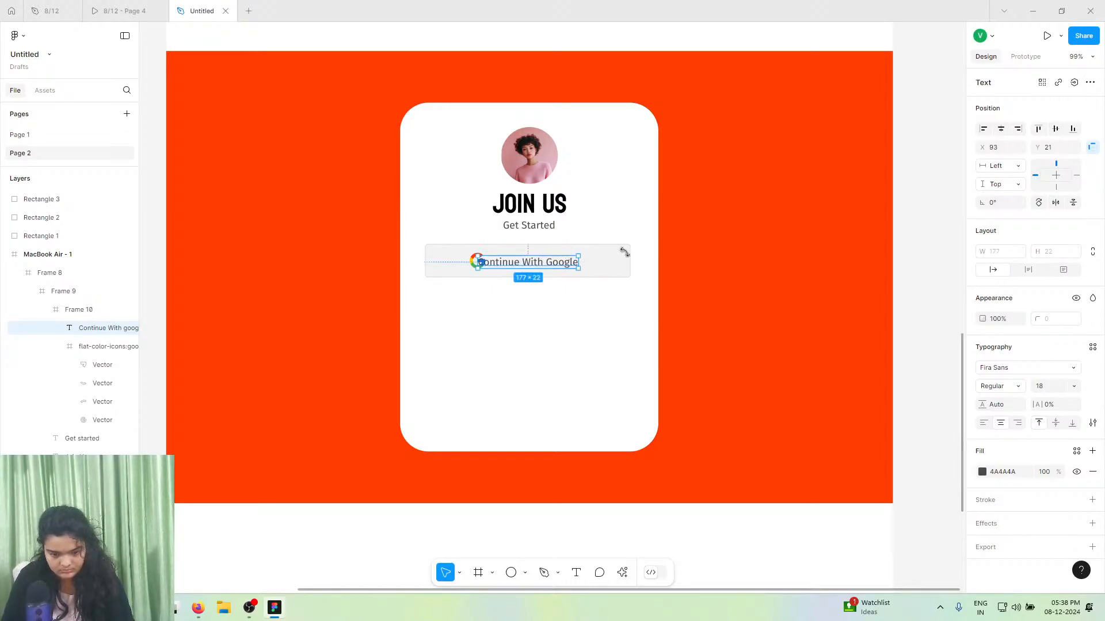
- Move the "Continue With Google" label clear of the Google logo, to X 121, Y 18 in the gray frame
{"action": "left_click", "coordinate": [561, 253]}
{"action": "double_click", "coordinate": [532, 263]}
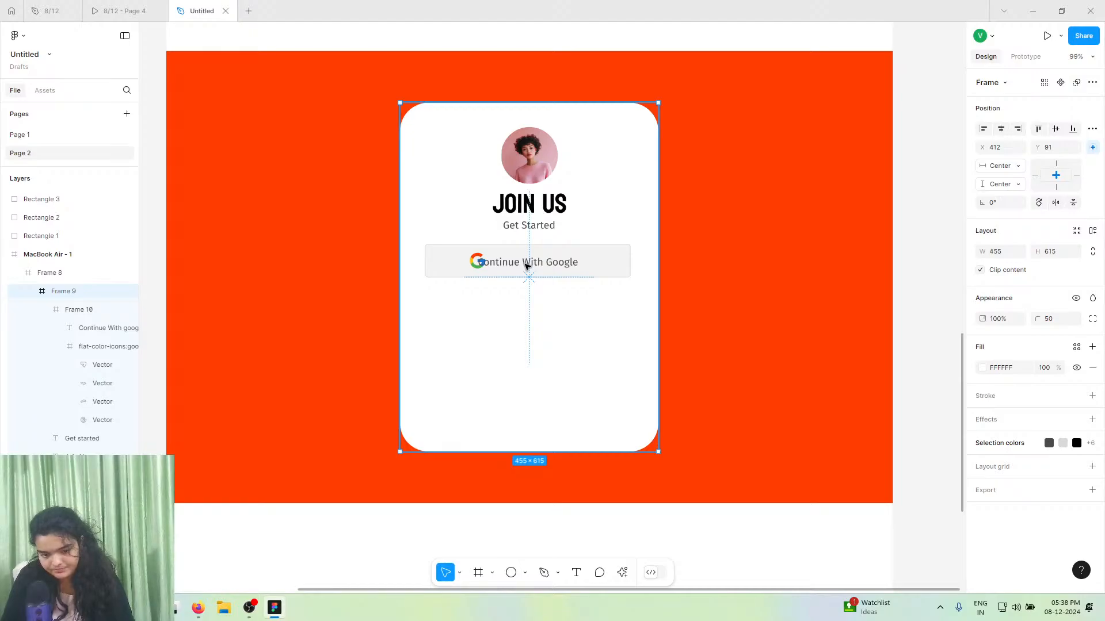
{"action": "left_click", "coordinate": [526, 265]}
{"action": "left_click", "coordinate": [494, 264]}
{"action": "left_click_drag", "start_coordinate": [493, 265], "coordinate": [509, 263]}
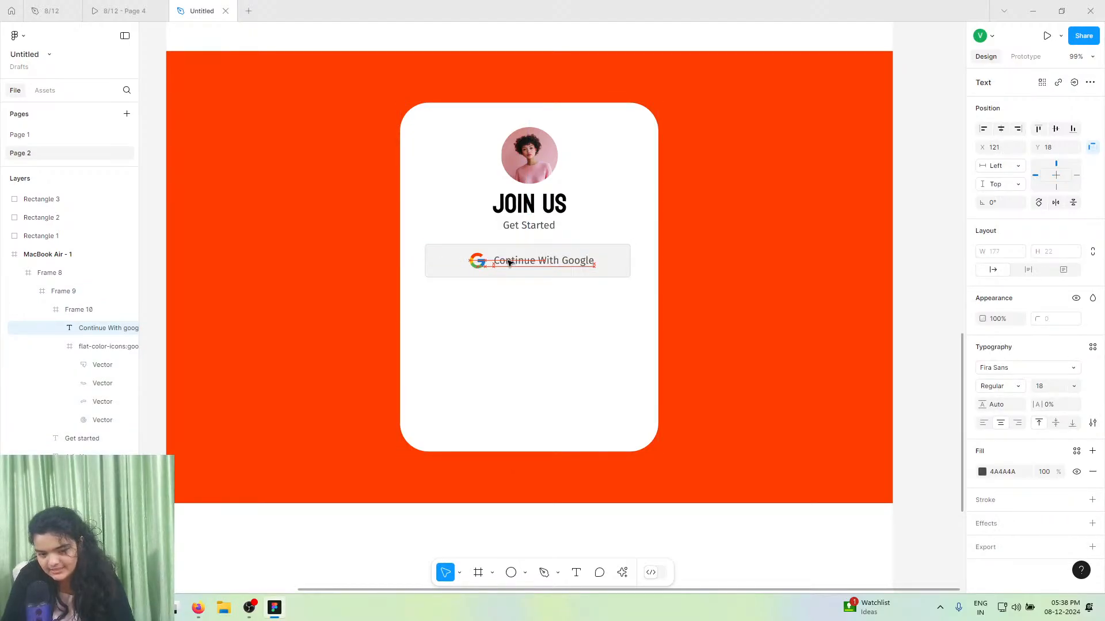
- Reduce the "Continue With Google" label's font size, trying 14 and settling on 16
{"action": "left_click", "coordinate": [1046, 387]}
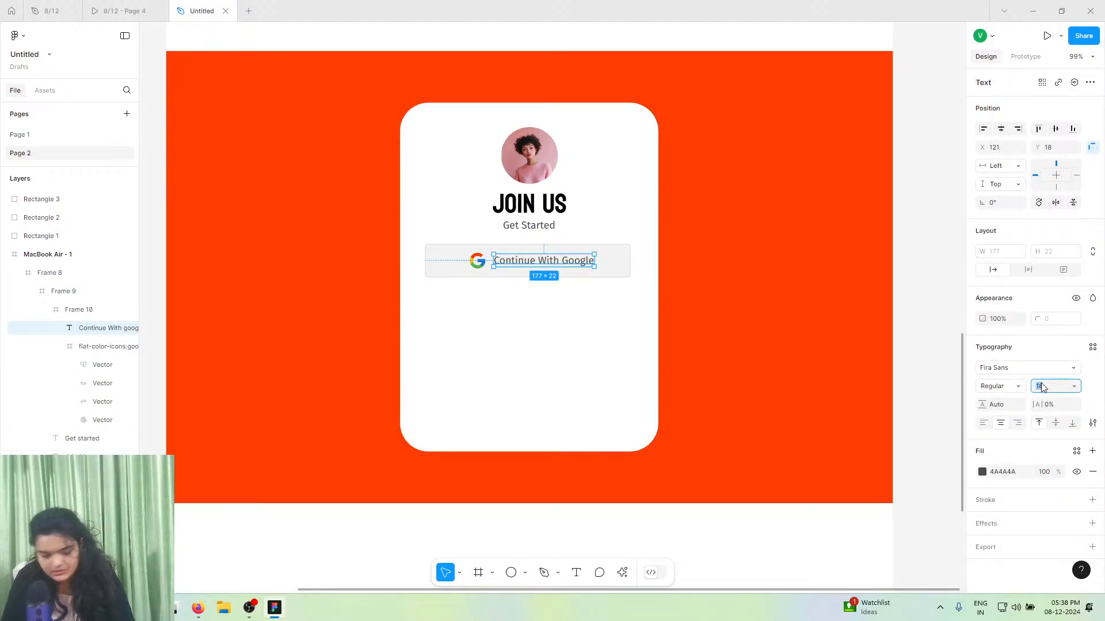
{"action": "type", "text": "14"}
{"action": "key", "text": "Return"}
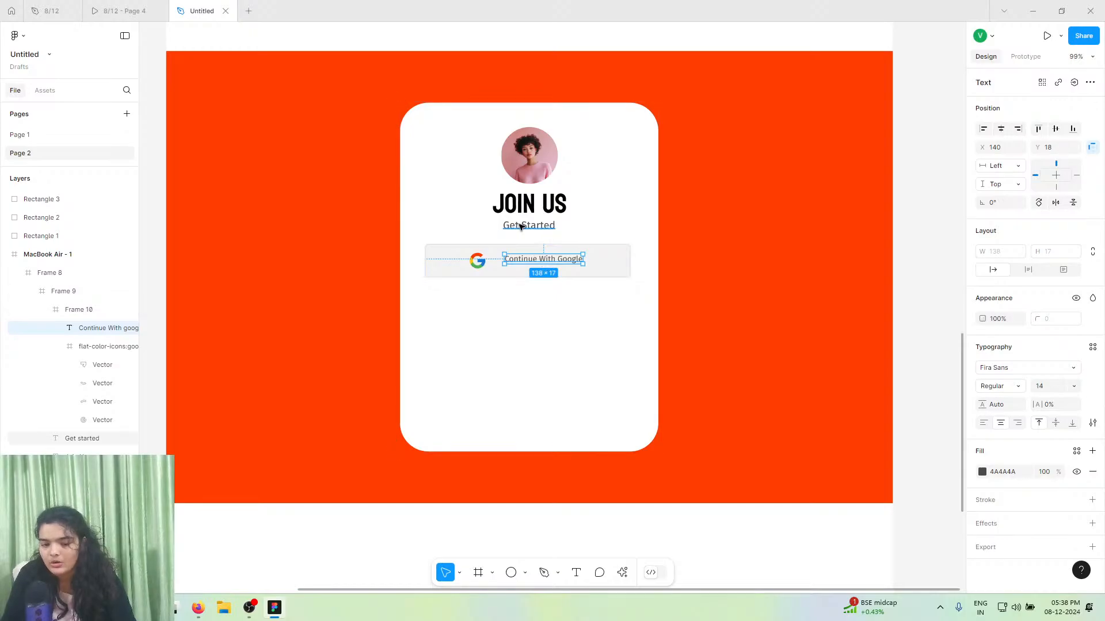
{"action": "left_click", "coordinate": [1053, 392]}
{"action": "type", "text": "1"}
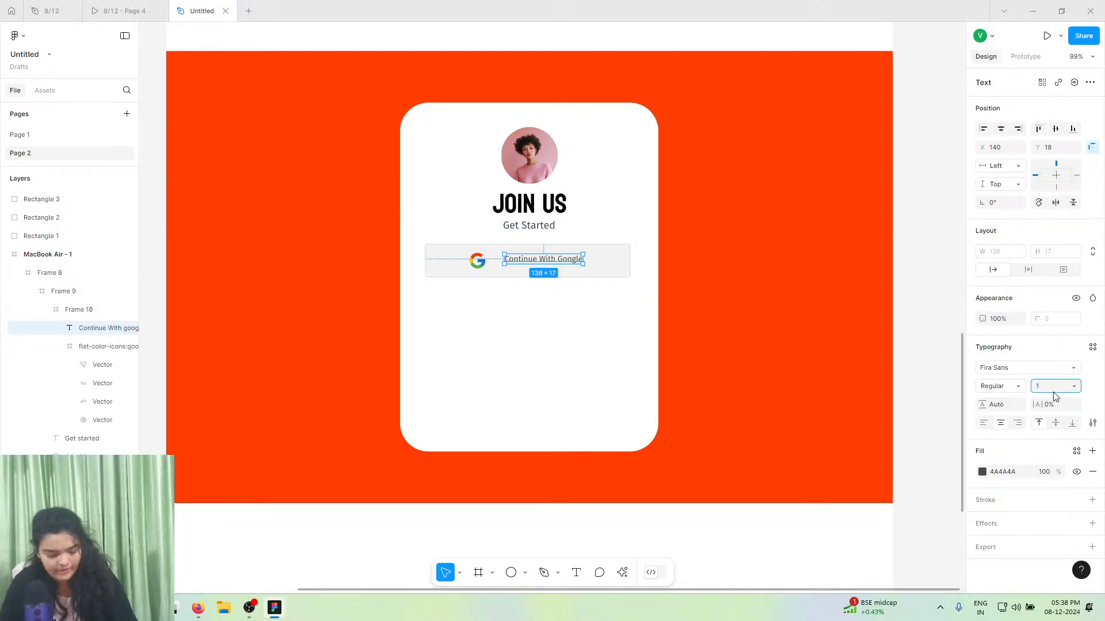
{"action": "type", "text": "6"}
{"action": "key", "text": "Return"}
- Group the Google logo with its label, turn the group into an auto layout with 15 spacing, and shift it to X 79, Y 13
{"action": "scroll", "coordinate": [524, 265], "scroll_direction": "up", "scroll_amount": 4}
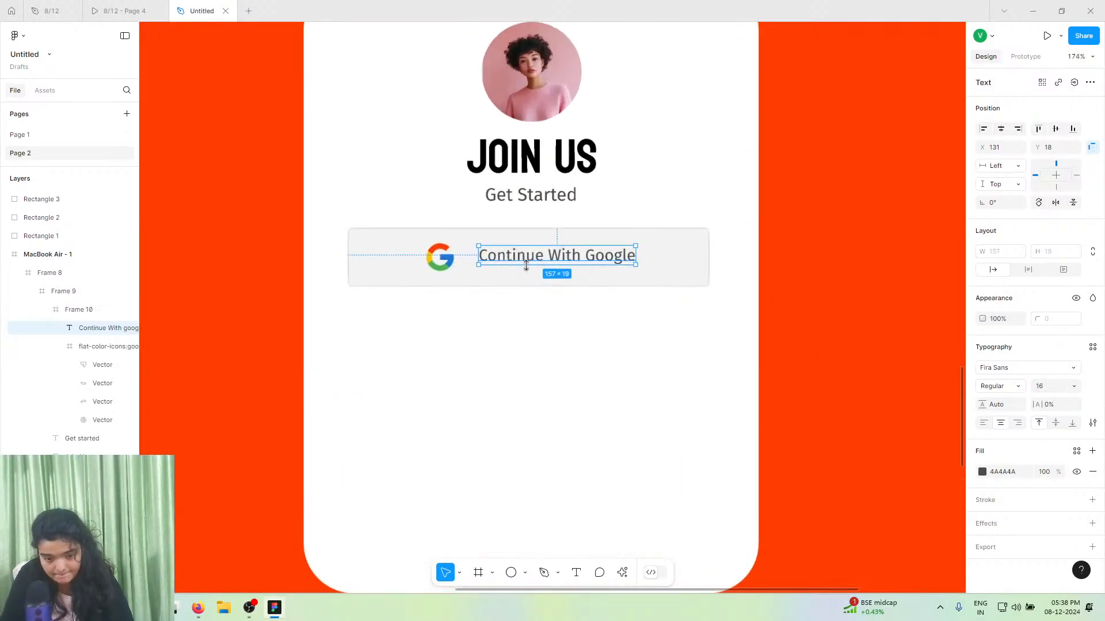
{"action": "left_click", "coordinate": [441, 257], "text": "shift"}
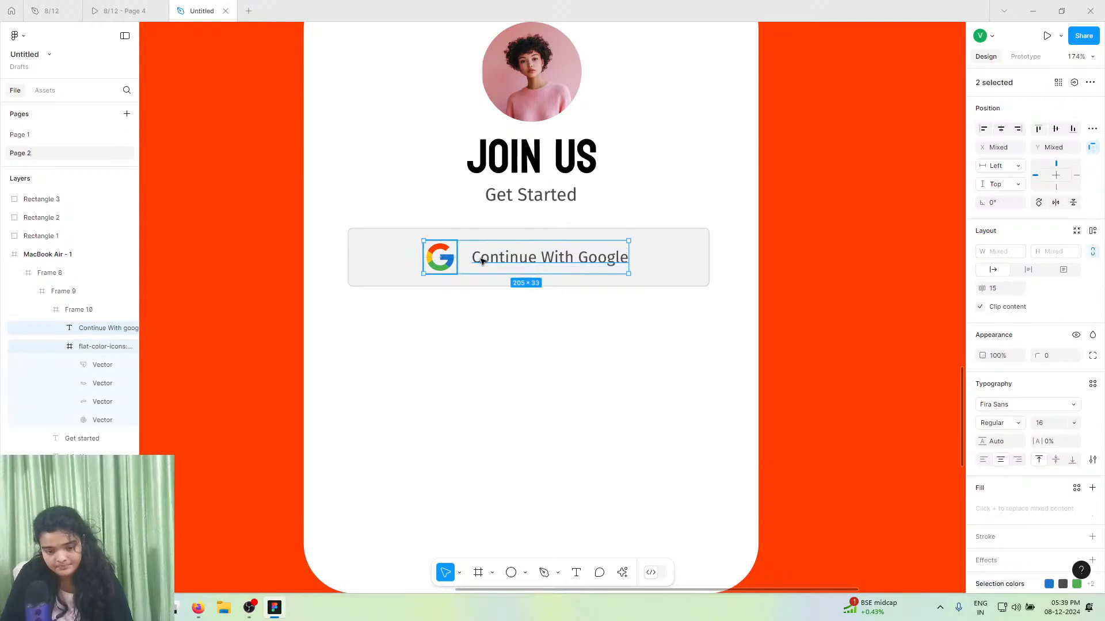
{"action": "key", "text": "ctrl+g"}
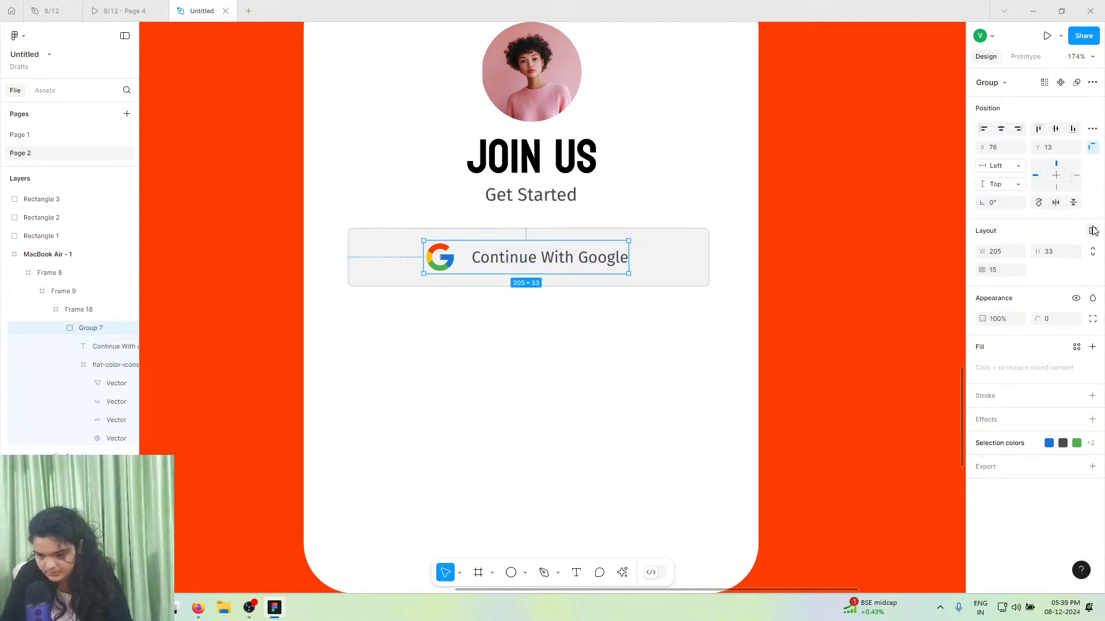
{"action": "left_click", "coordinate": [1093, 231]}
{"action": "left_click_drag", "start_coordinate": [532, 257], "coordinate": [535, 257]}
- Following the reference prototype, duplicate the "Get Started" text below the gray button and change the copy to "Or"
{"action": "left_click", "coordinate": [141, 6]}
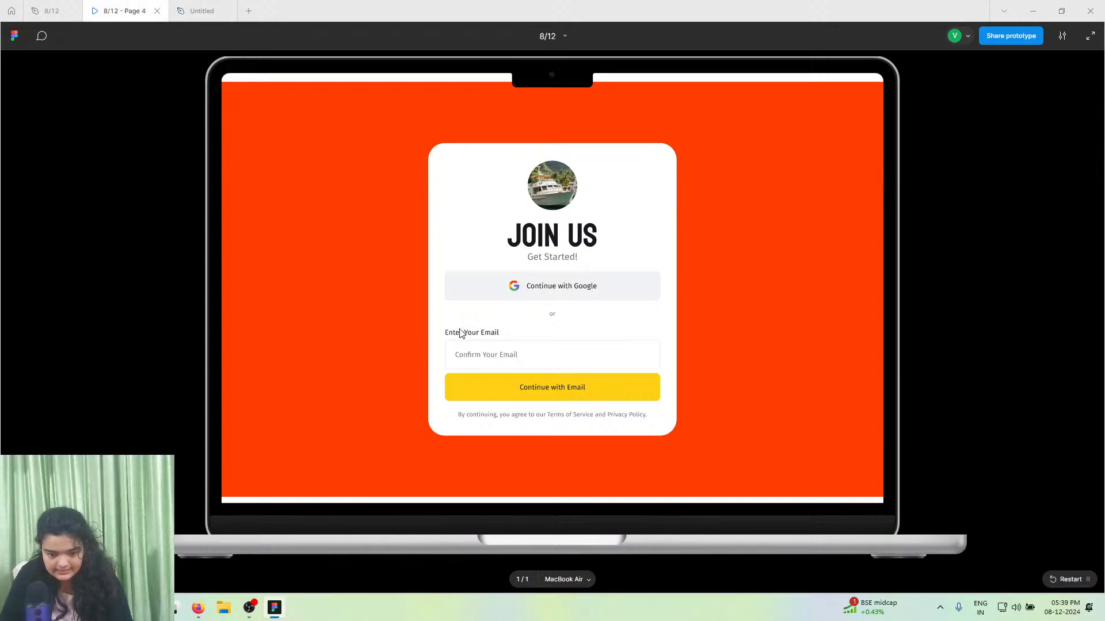
{"action": "left_click", "coordinate": [232, 5]}
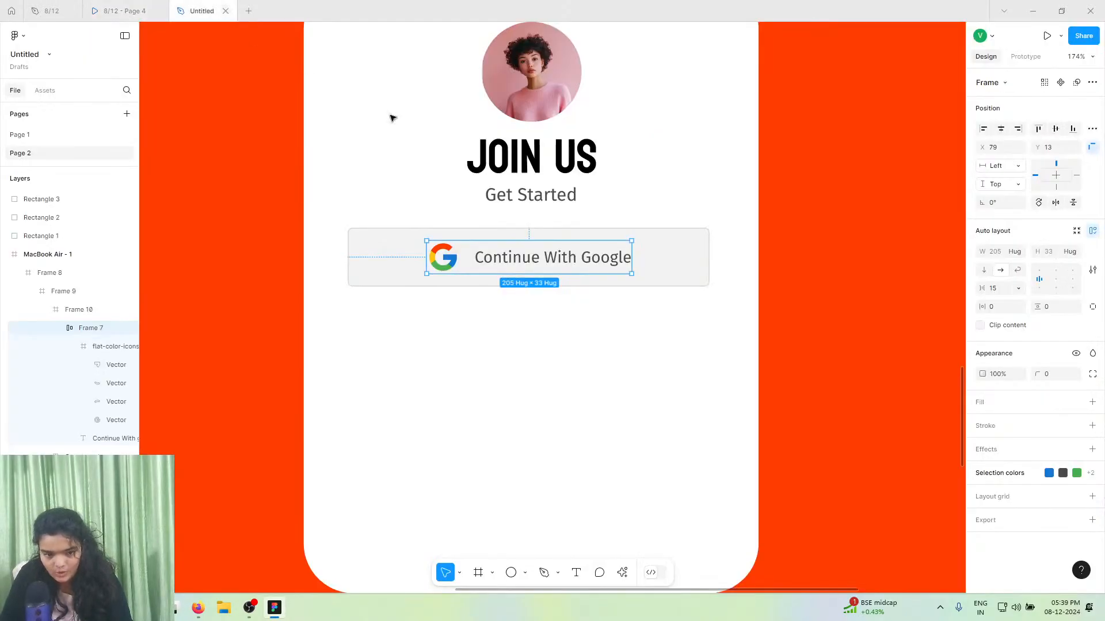
{"action": "left_click", "coordinate": [504, 196]}
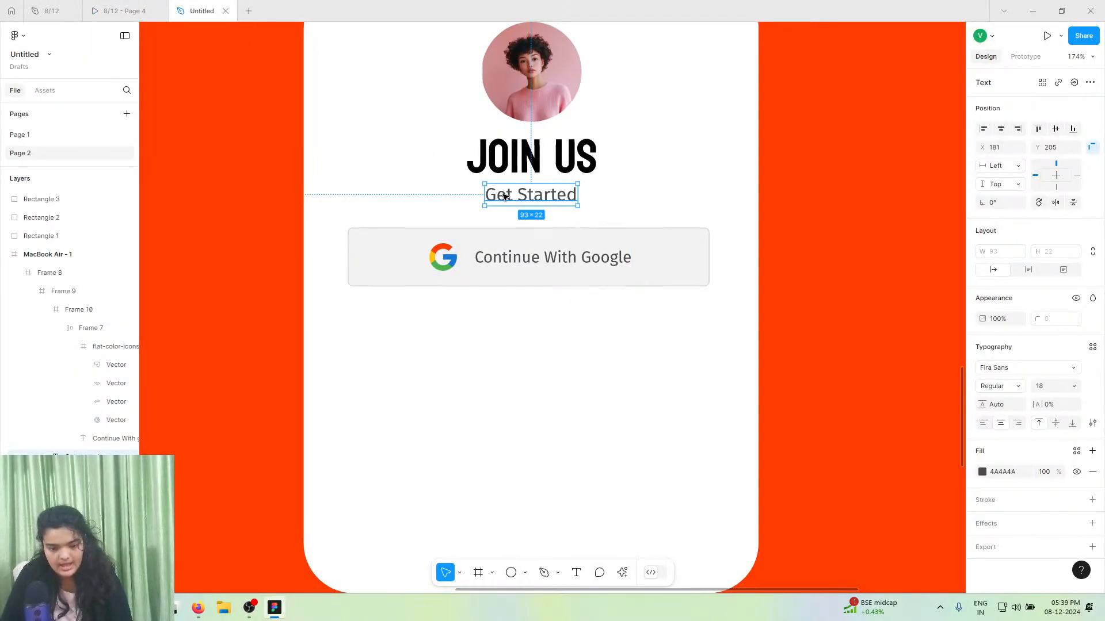
{"action": "left_click_drag", "start_coordinate": [504, 196], "coordinate": [512, 339], "text": "alt"}
{"action": "double_click", "coordinate": [513, 340]}
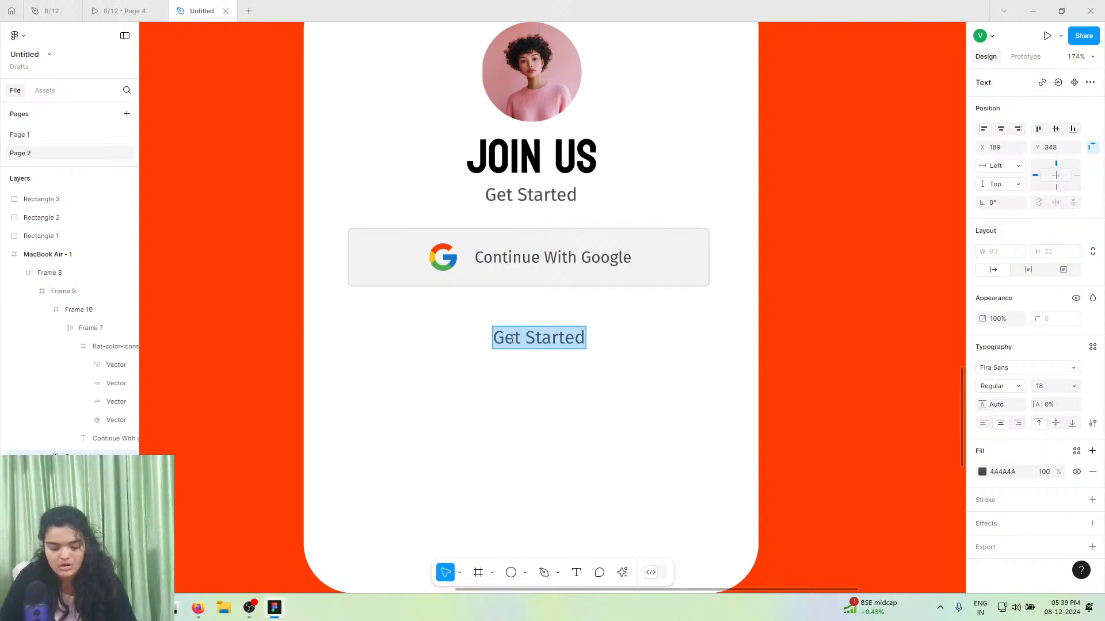
{"action": "type", "text": "Or"}
{"action": "key", "text": "Escape"}
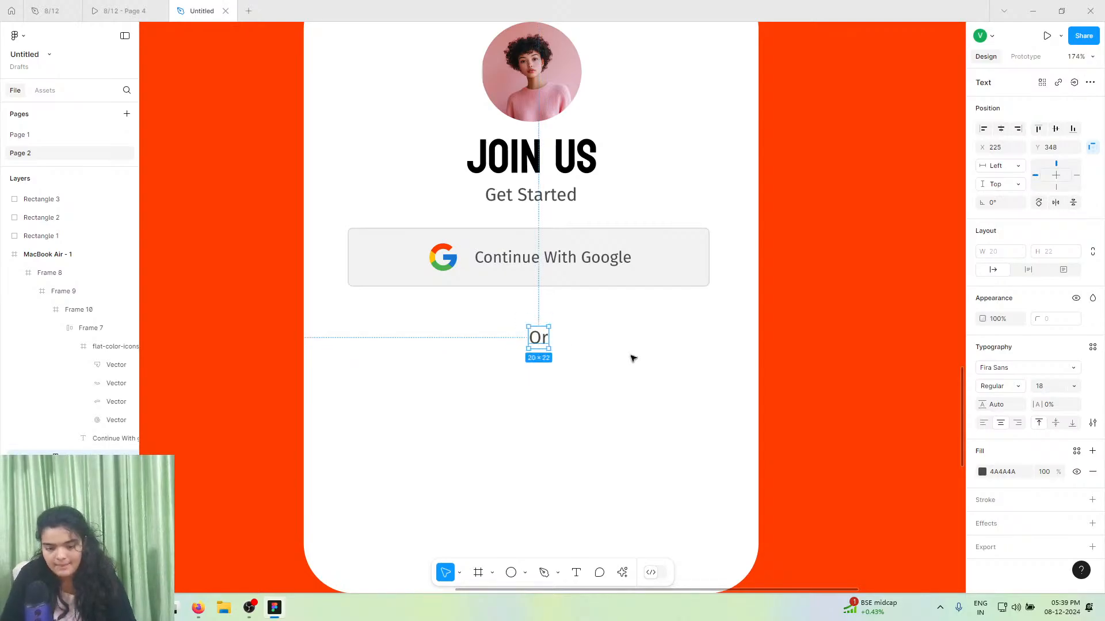
{"action": "left_click", "coordinate": [993, 386]}
{"action": "left_click", "coordinate": [1038, 387]}
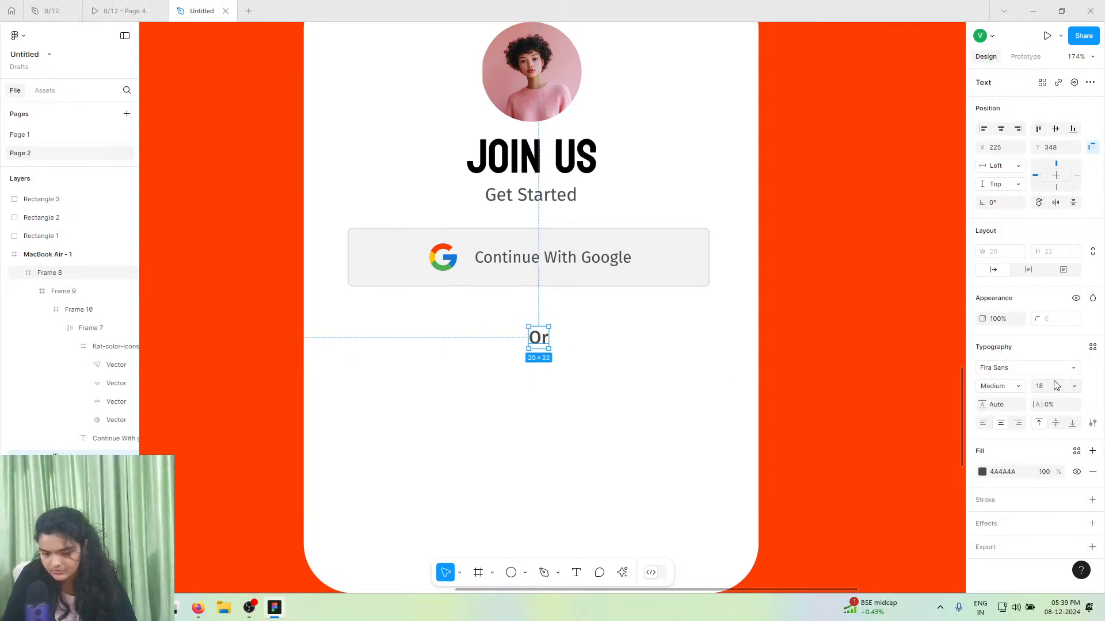
{"action": "key", "text": "ctrl+z"}
- Set the "Or" text's font size to 11 and its letter case to lowercase
{"action": "left_click", "coordinate": [1072, 386]}
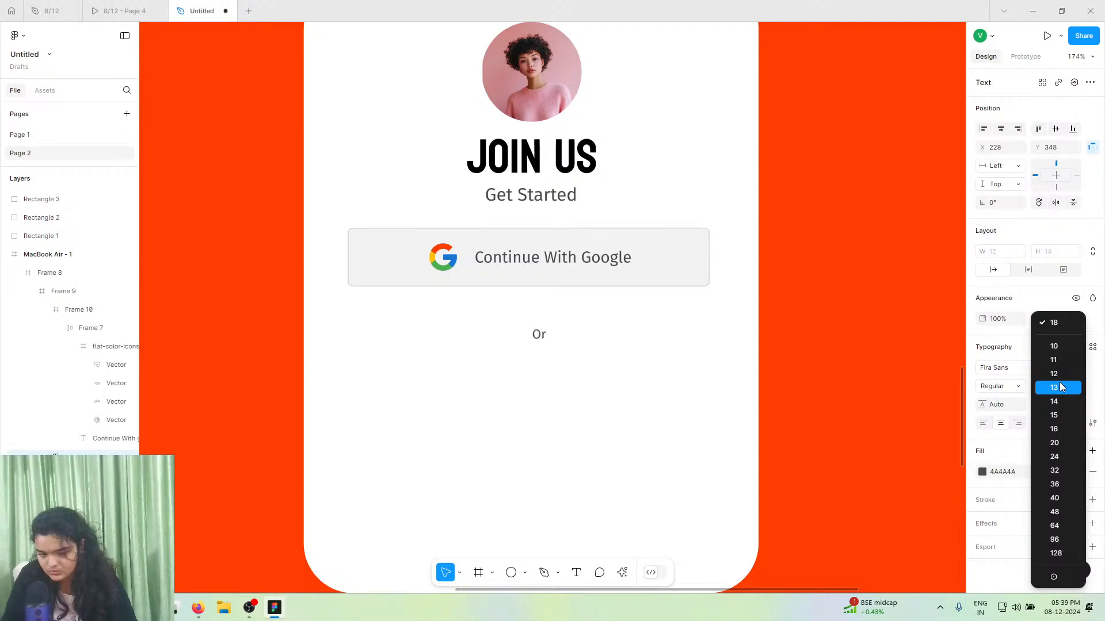
{"action": "left_click", "coordinate": [1053, 359]}
{"action": "left_click", "coordinate": [1093, 424]}
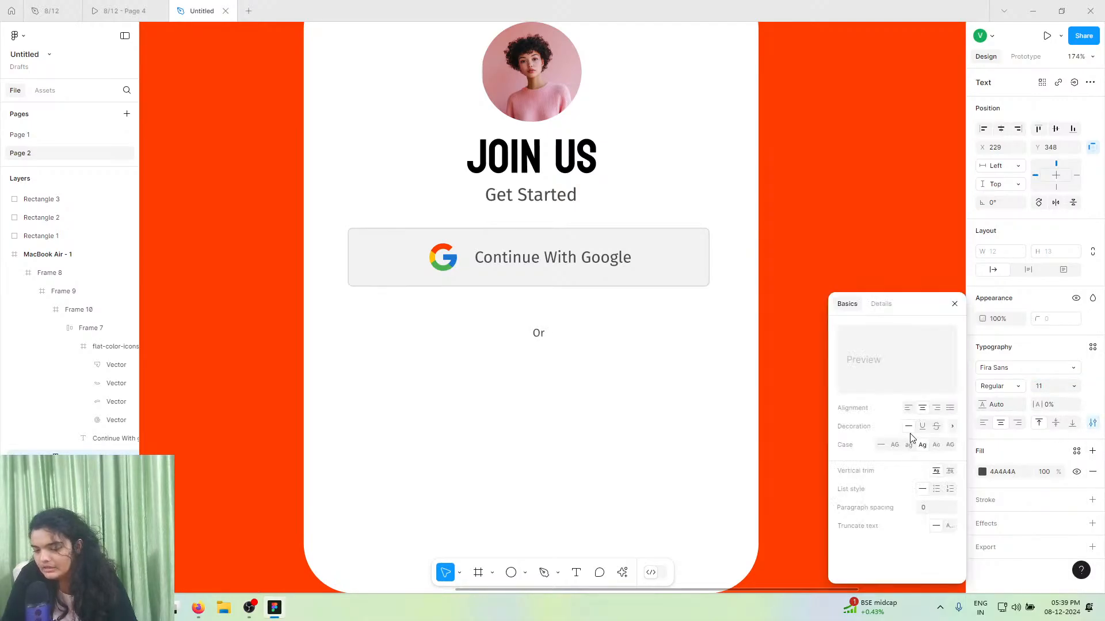
{"action": "left_click", "coordinate": [910, 446]}
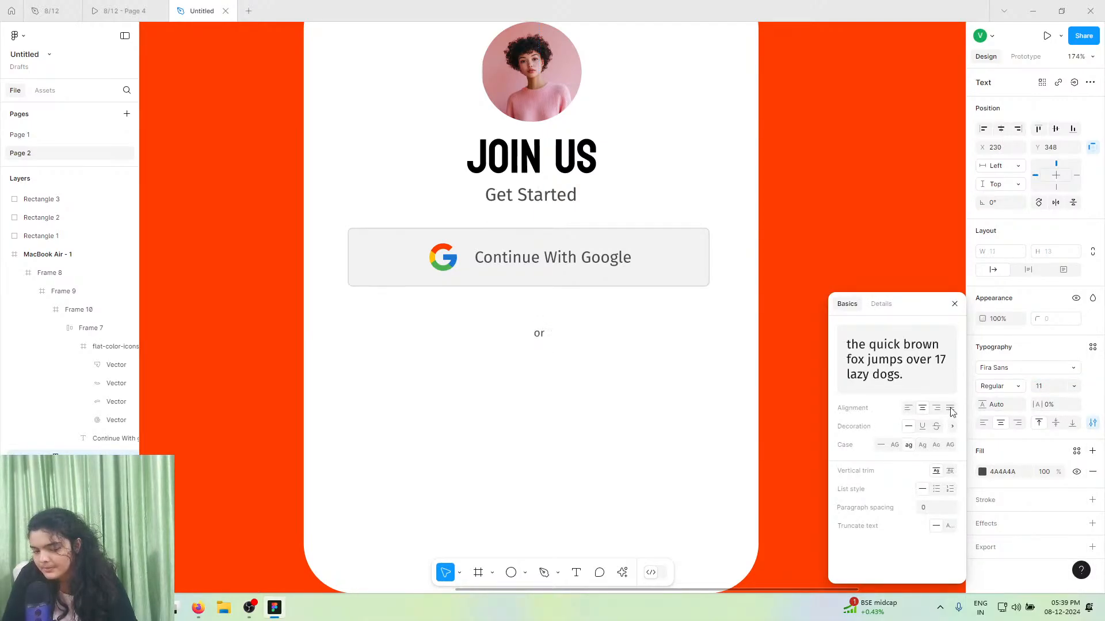
- Give the "or" text a Medium weight and place it closer beneath the Google button, at X 218, Y 335
{"action": "left_click", "coordinate": [991, 390]}
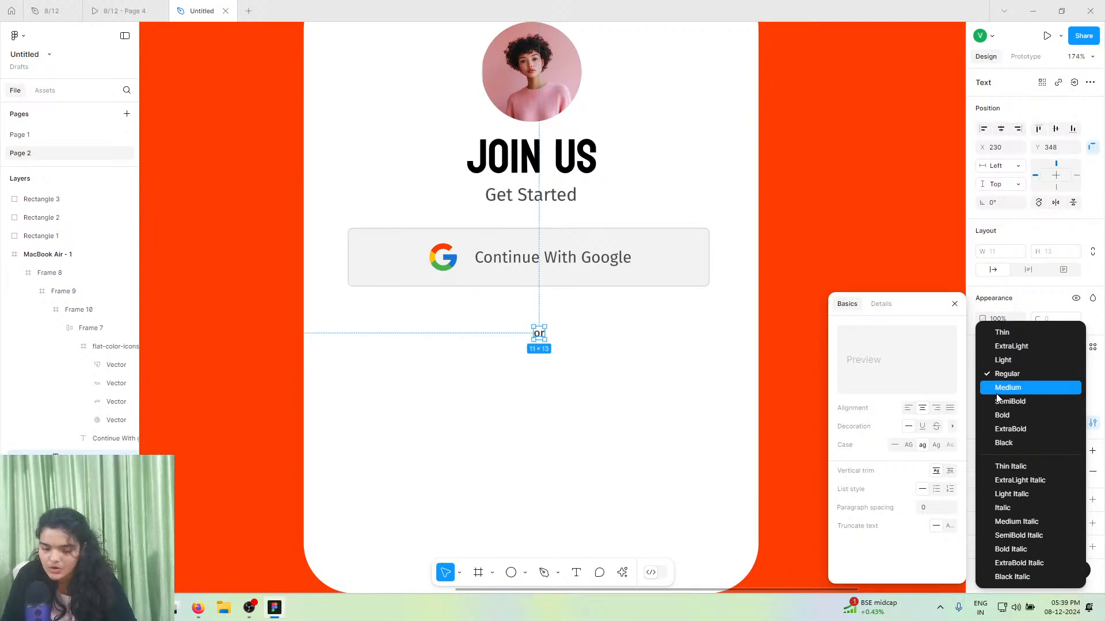
{"action": "left_click", "coordinate": [997, 393]}
{"action": "mouse_move", "coordinate": [537, 334]}
{"action": "left_mouse_down"}
{"action": "mouse_move", "coordinate": [526, 320]}
{"action": "mouse_move", "coordinate": [536, 319]}
{"action": "left_mouse_up"}
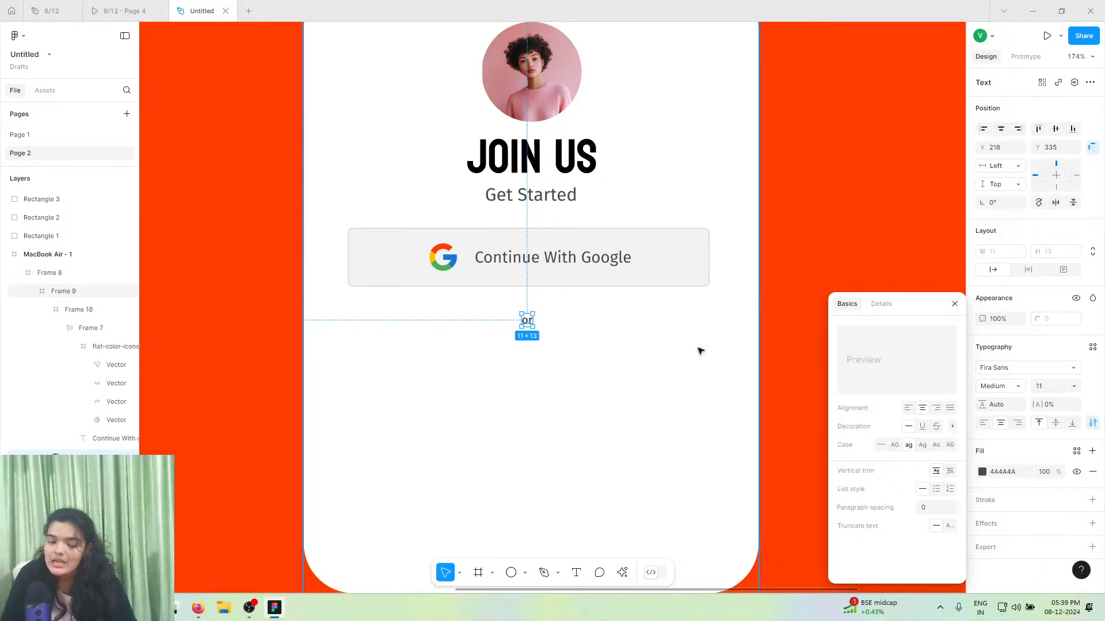
{"action": "left_click", "coordinate": [995, 386]}
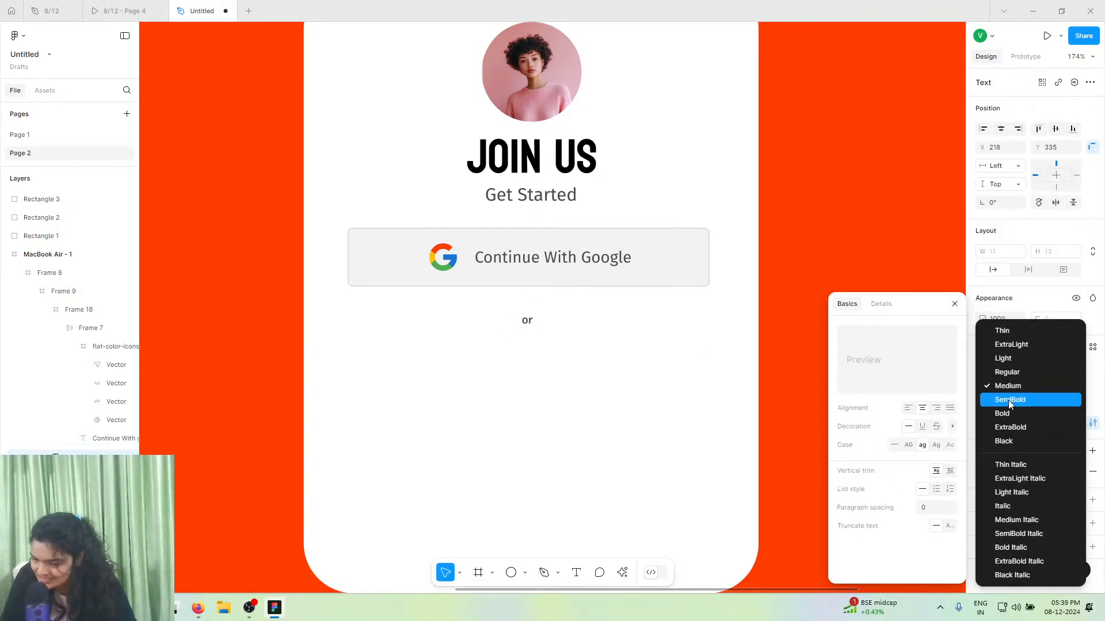
{"action": "left_click", "coordinate": [1011, 390]}
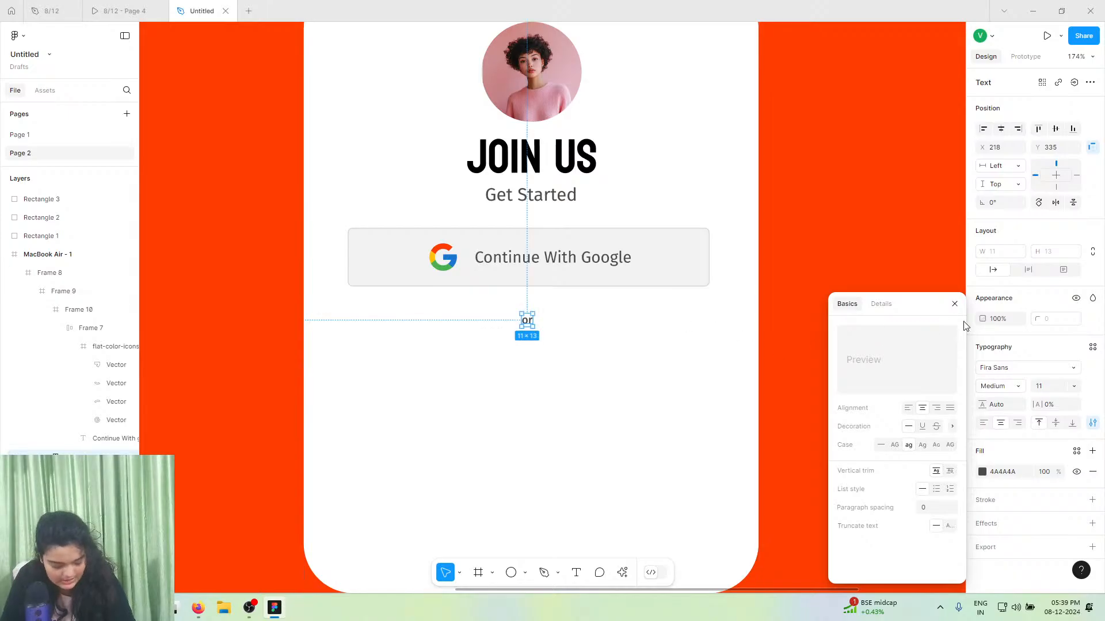
{"action": "left_click", "coordinate": [955, 304]}
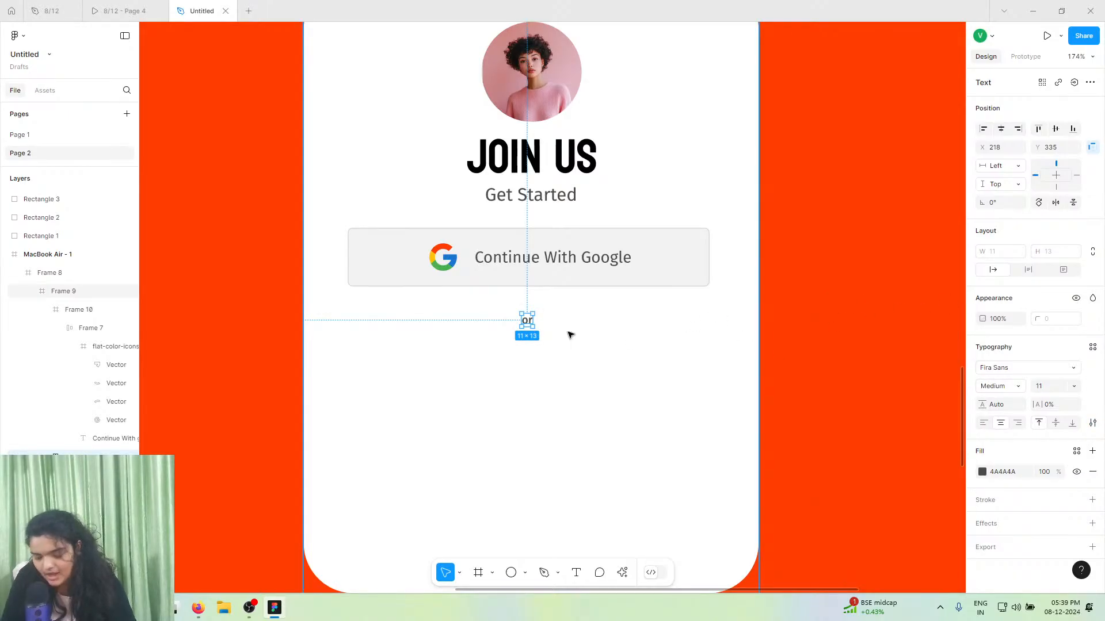
- After checking the reference prototype, duplicate the "or" text below the Google button's left part and set the copy's font size to 14
{"action": "left_click", "coordinate": [96, 6]}
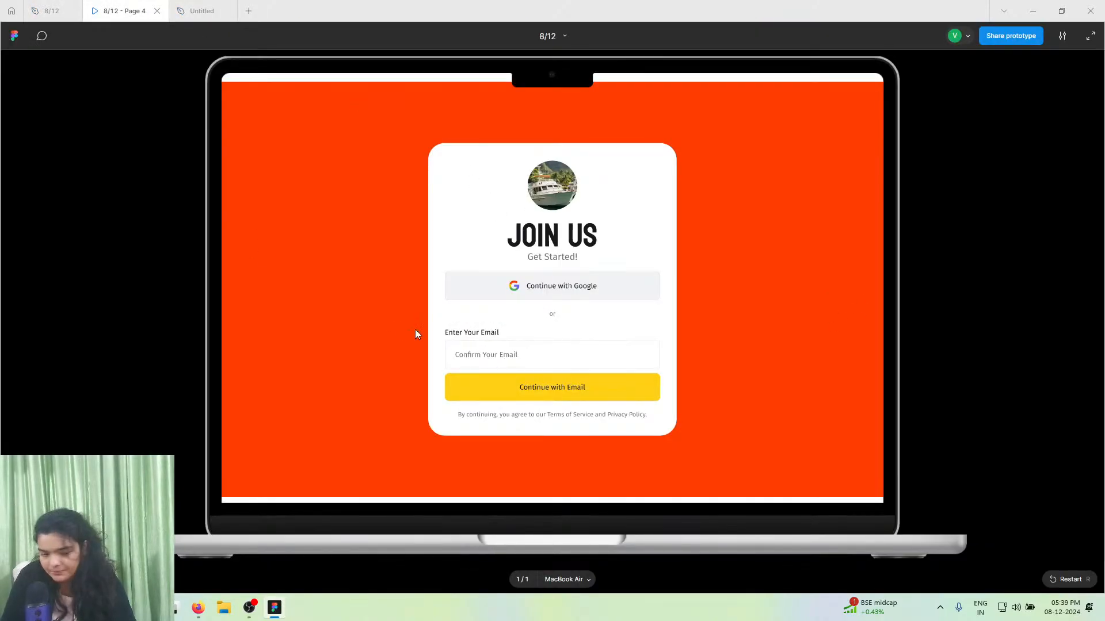
{"action": "scroll", "coordinate": [489, 344], "scroll_direction": "down", "scroll_amount": 3}
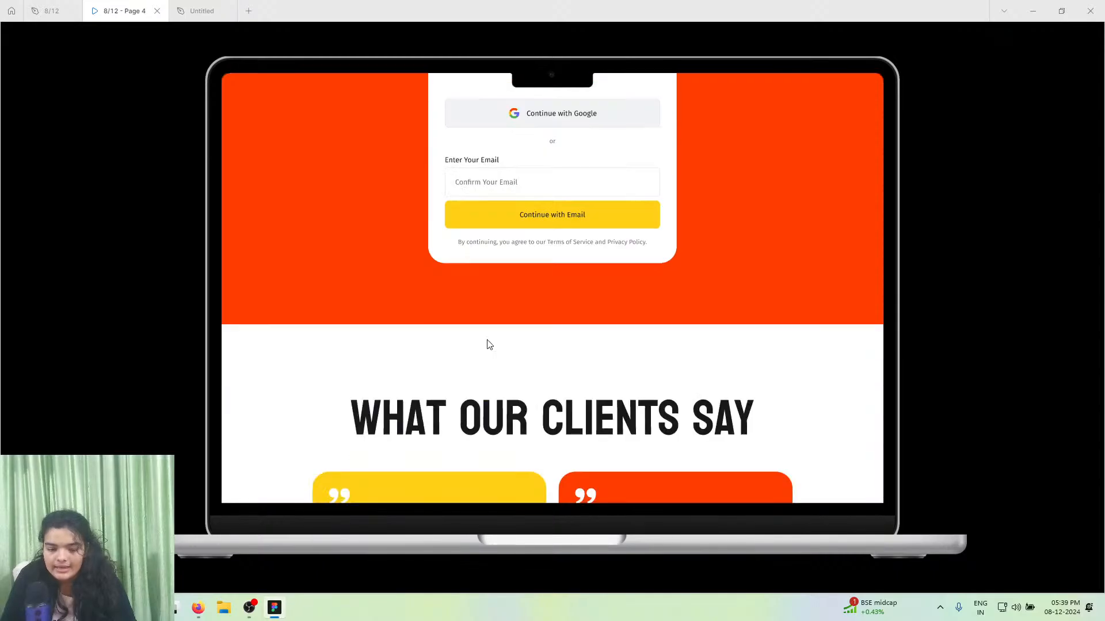
{"action": "scroll", "coordinate": [465, 323], "scroll_direction": "down", "scroll_amount": 10}
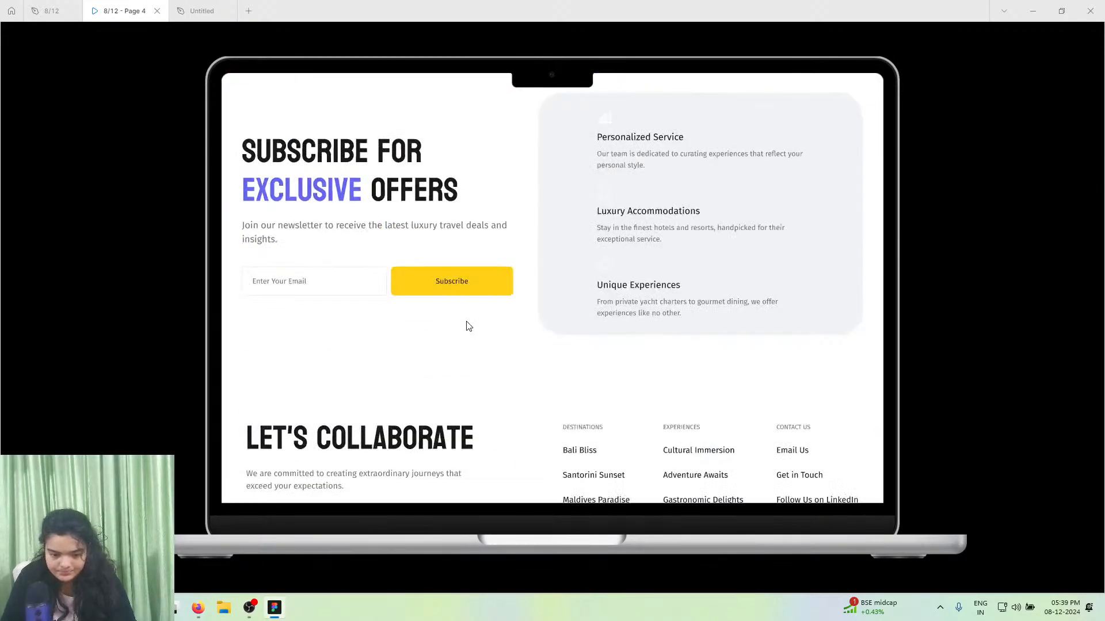
{"action": "scroll", "coordinate": [464, 322], "scroll_direction": "up", "scroll_amount": 13}
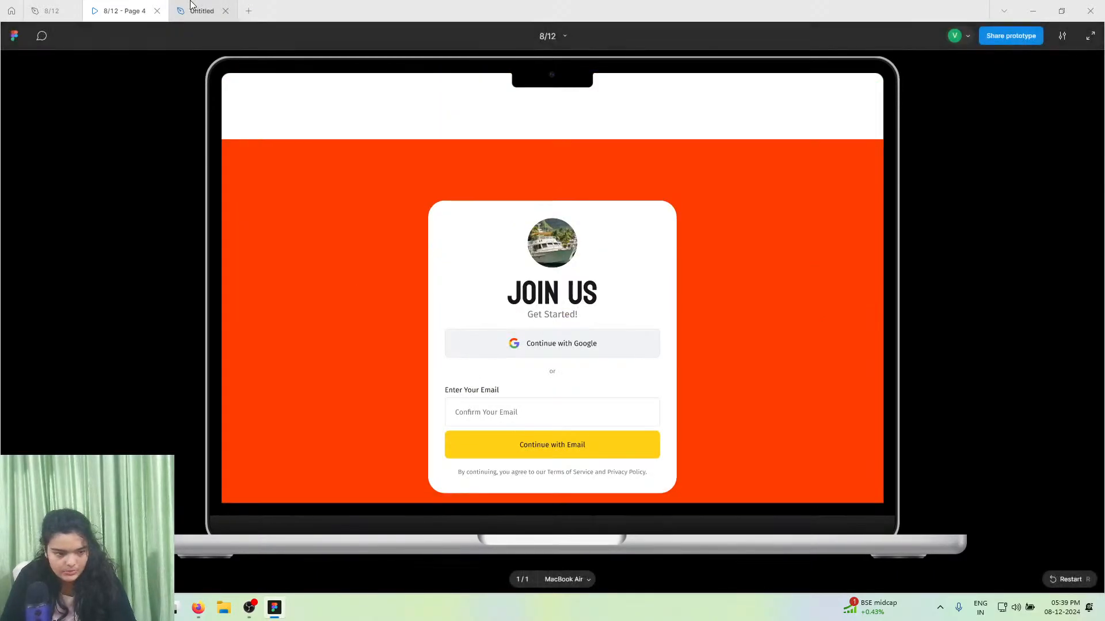
{"action": "left_click", "coordinate": [192, 6]}
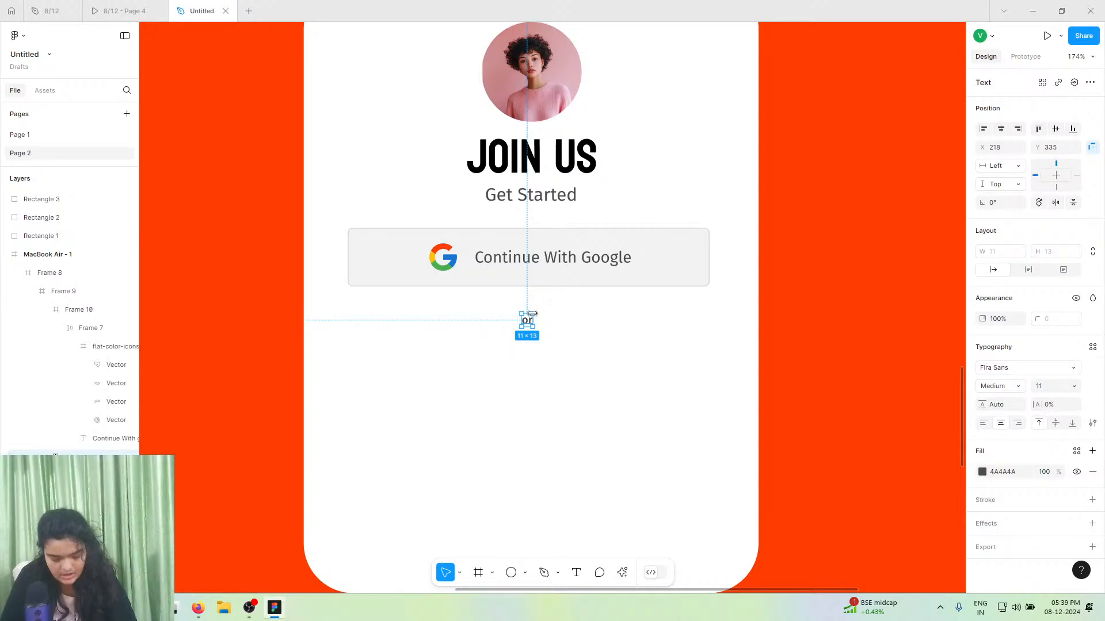
{"action": "left_click_drag", "start_coordinate": [525, 316], "coordinate": [388, 370]}
{"action": "left_click", "coordinate": [1074, 386]}
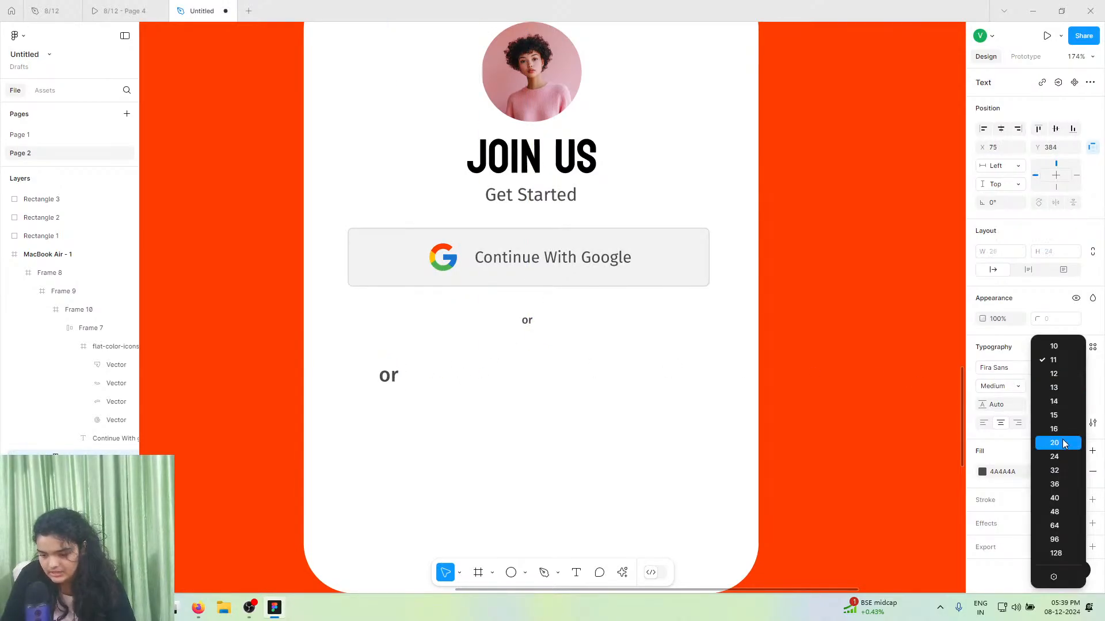
{"action": "left_click", "coordinate": [1055, 402]}
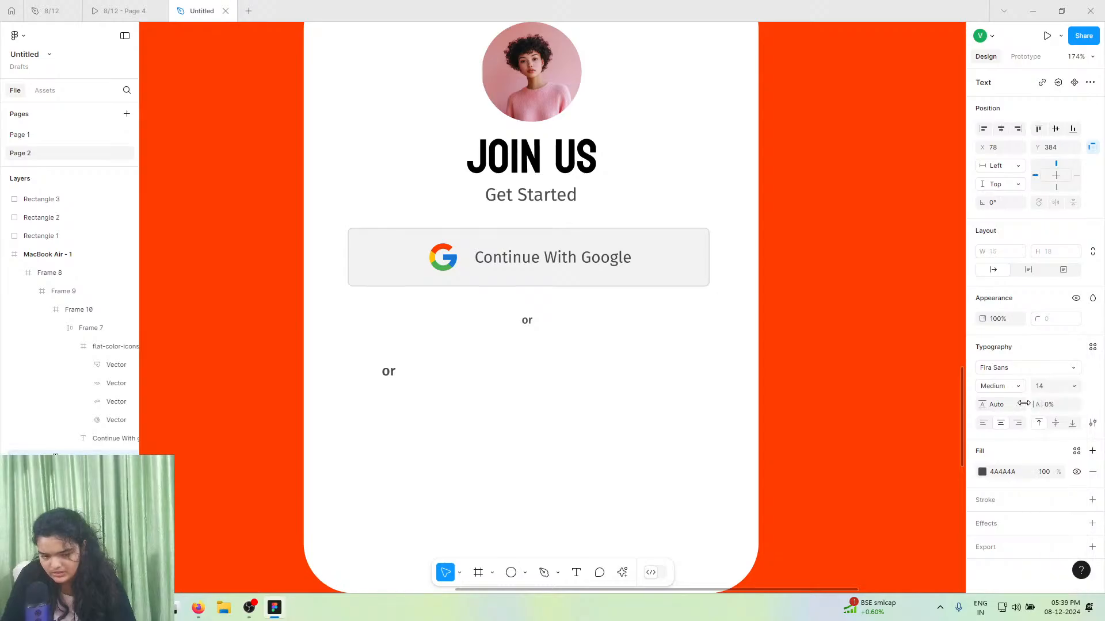
- Set the lower "or" copy's font weight to Regular and its fill color to black (000000)
{"action": "left_click", "coordinate": [1006, 384]}
{"action": "left_click", "coordinate": [1005, 375]}
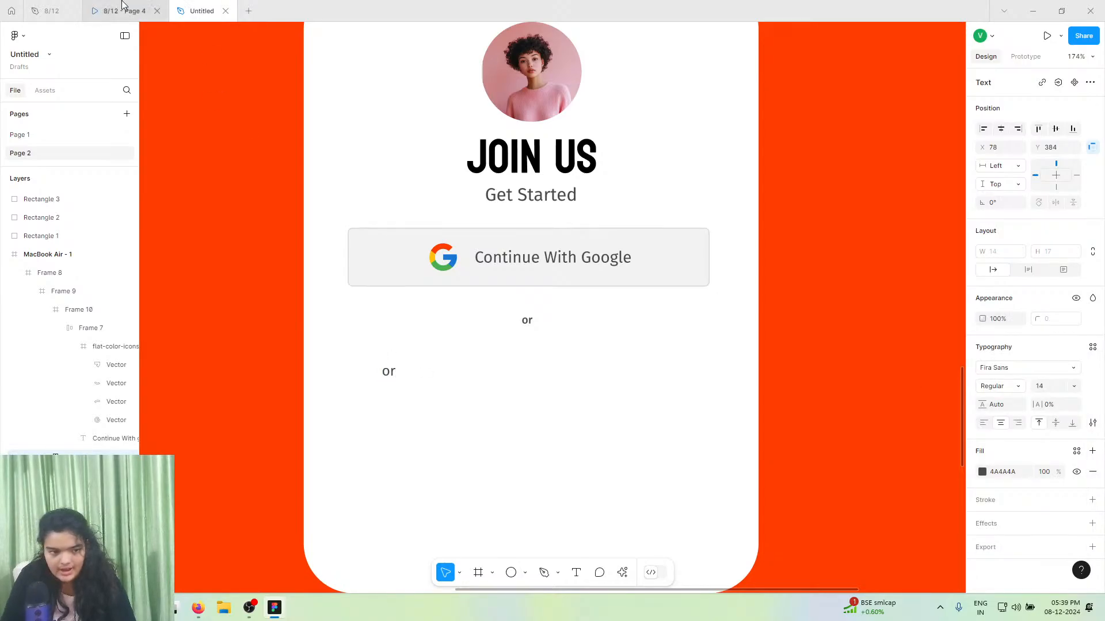
{"action": "left_click", "coordinate": [160, 5]}
{"action": "left_click", "coordinate": [199, 10]}
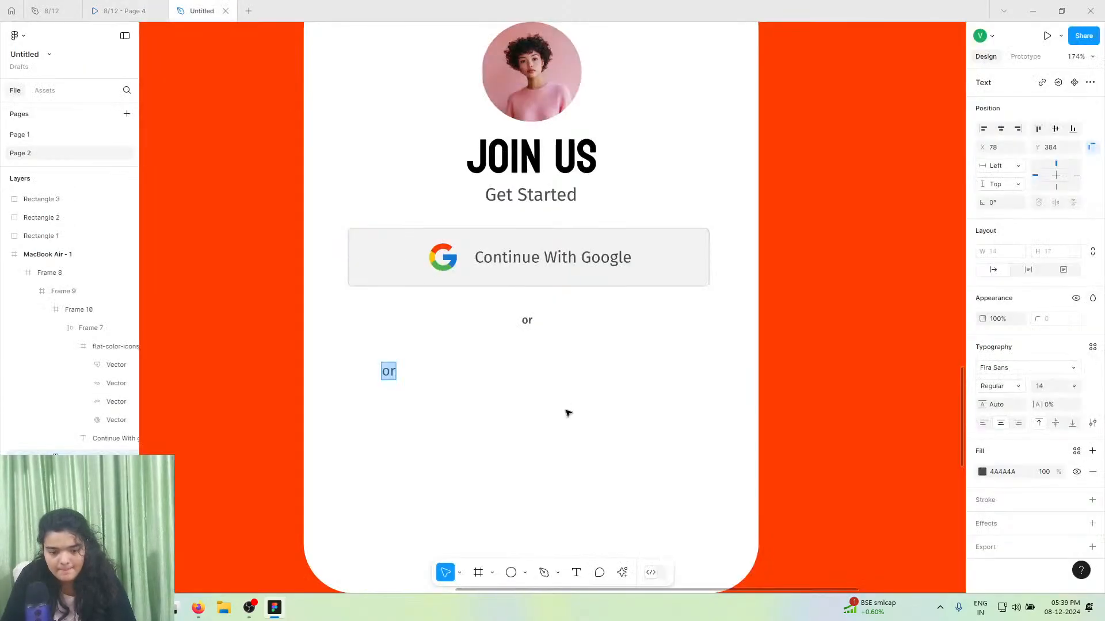
{"action": "left_click", "coordinate": [981, 473]}
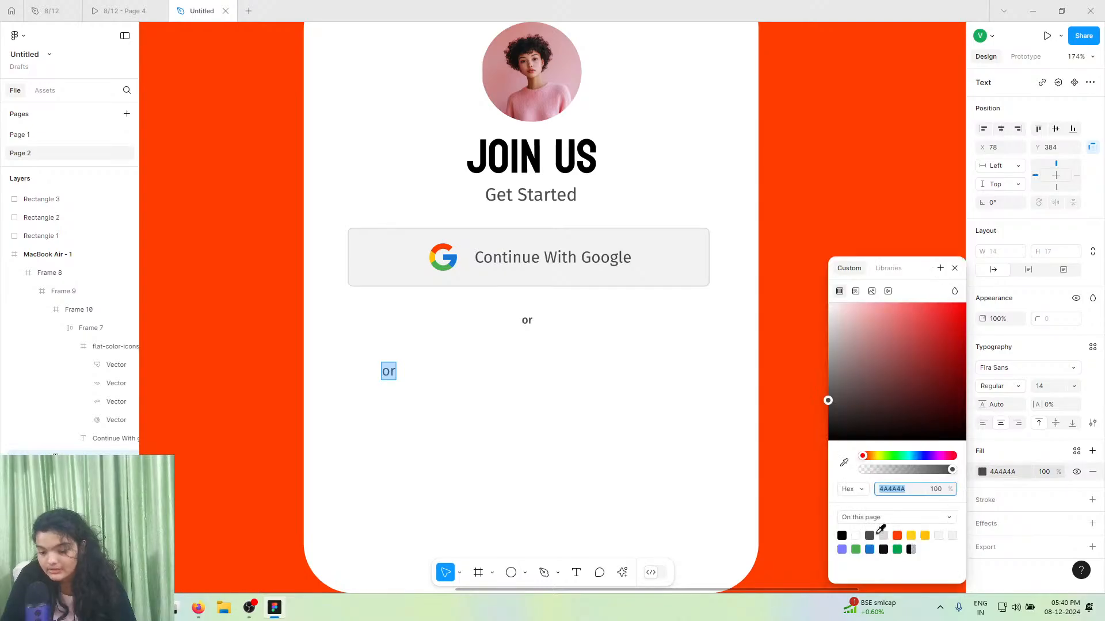
{"action": "left_click", "coordinate": [843, 534]}
- Replace the black "or" copy's text with "enter your email"
{"action": "double_click", "coordinate": [389, 373]}
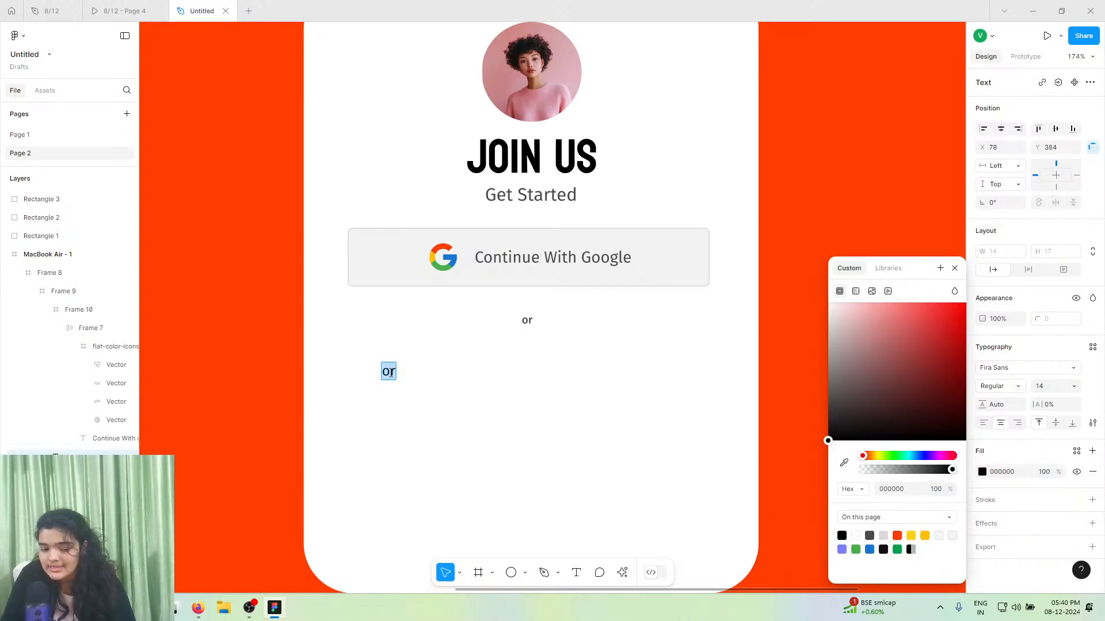
{"action": "type", "text": "enter "}
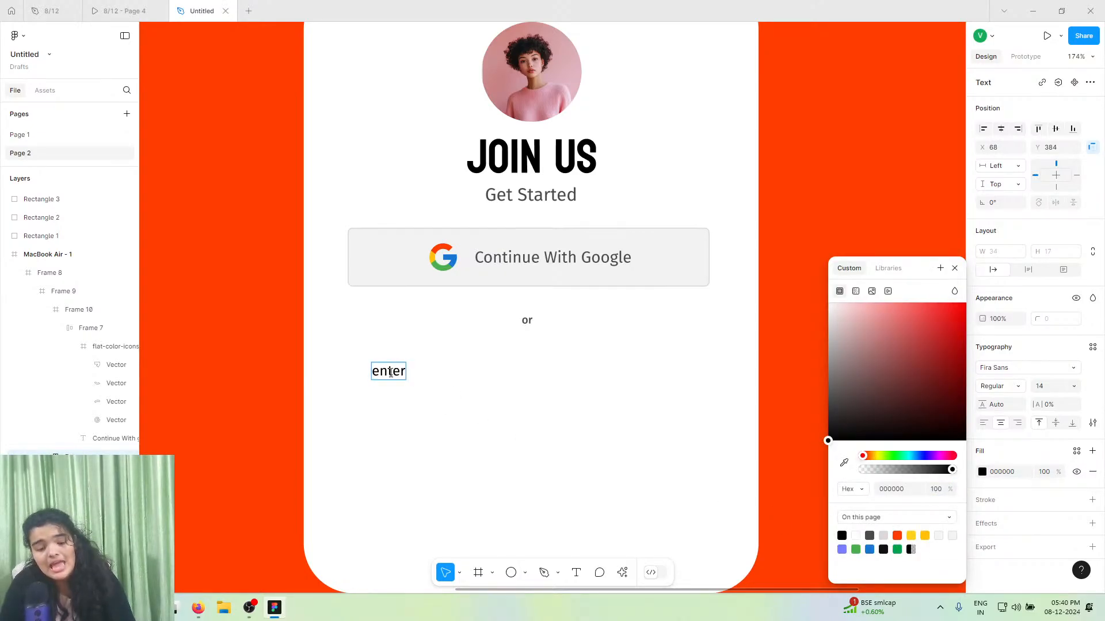
{"action": "type", "text": "your "}
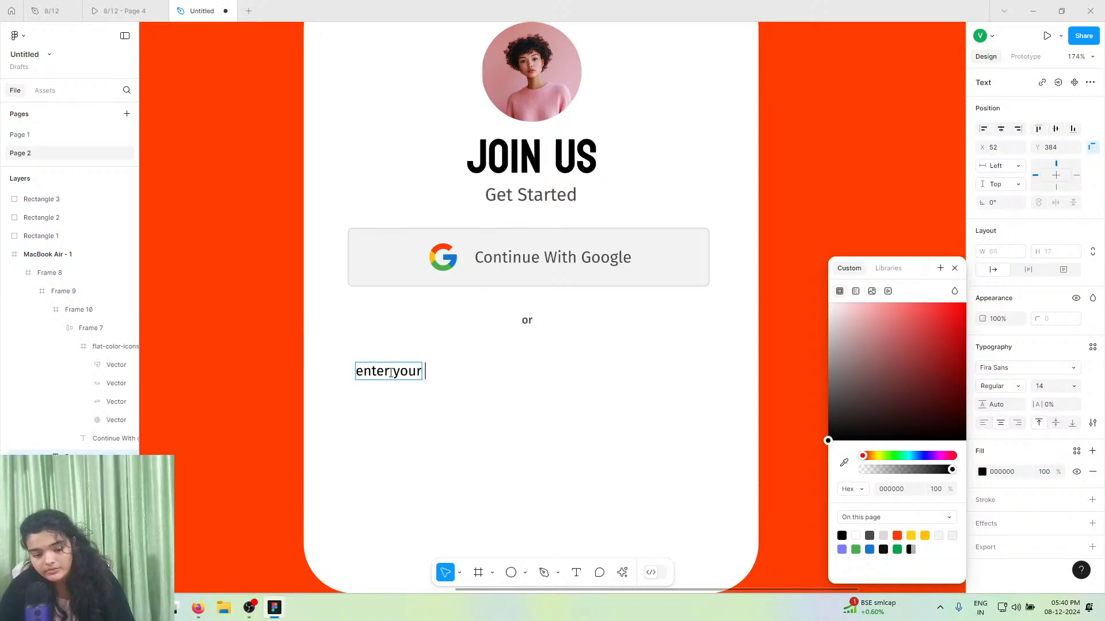
{"action": "type", "text": "email"}
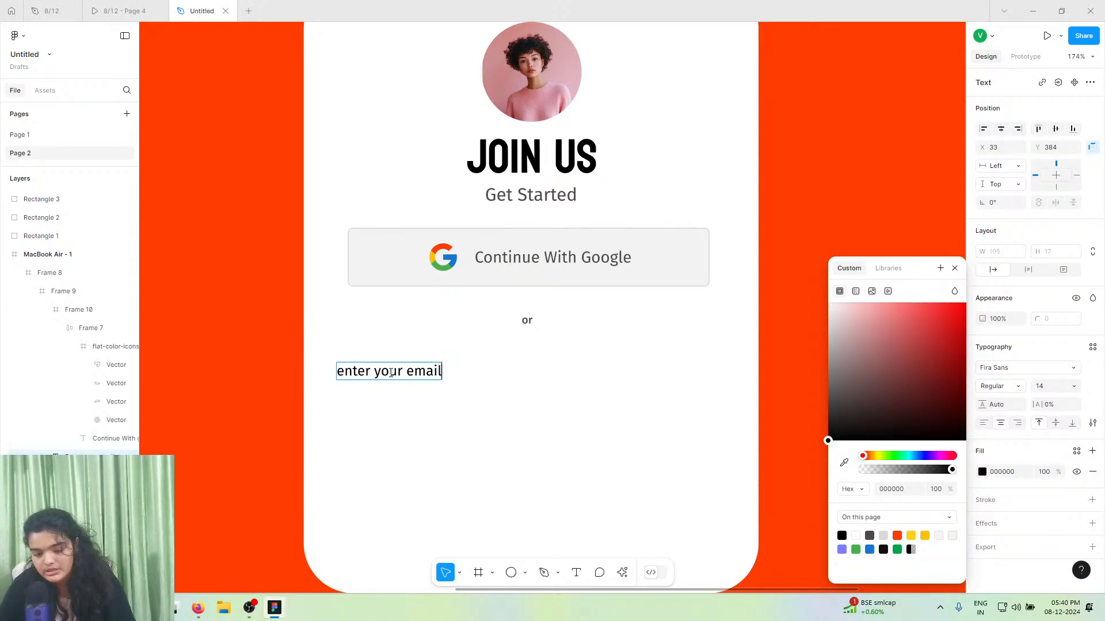
{"action": "key", "text": "Escape"}
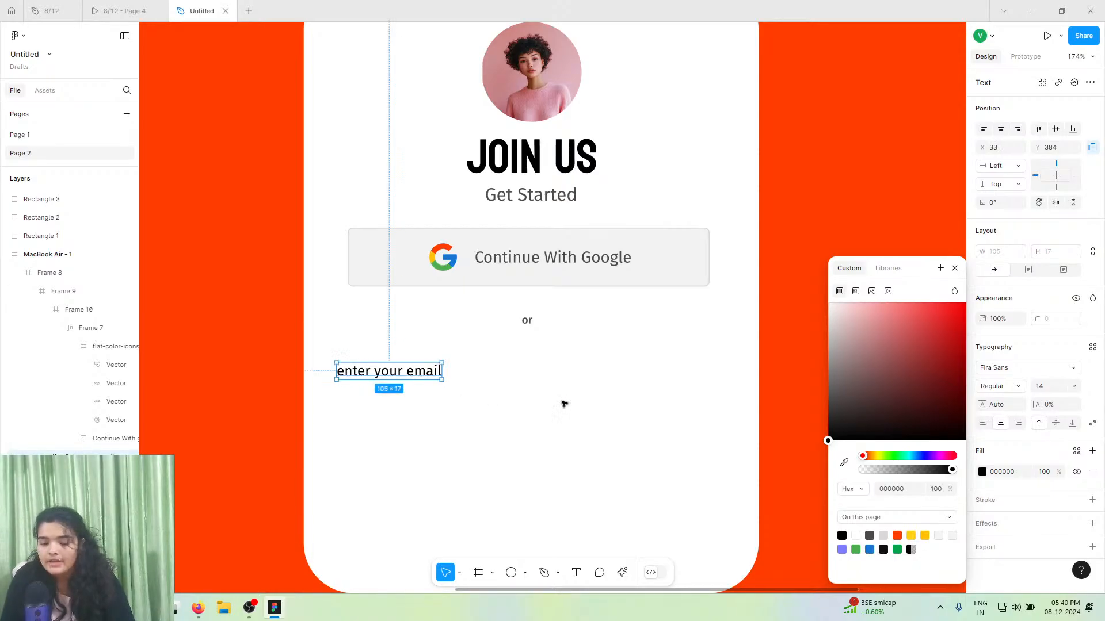
- Set the email label to title case and align its left edge with the Google button at X 44
{"action": "left_click", "coordinate": [1093, 423]}
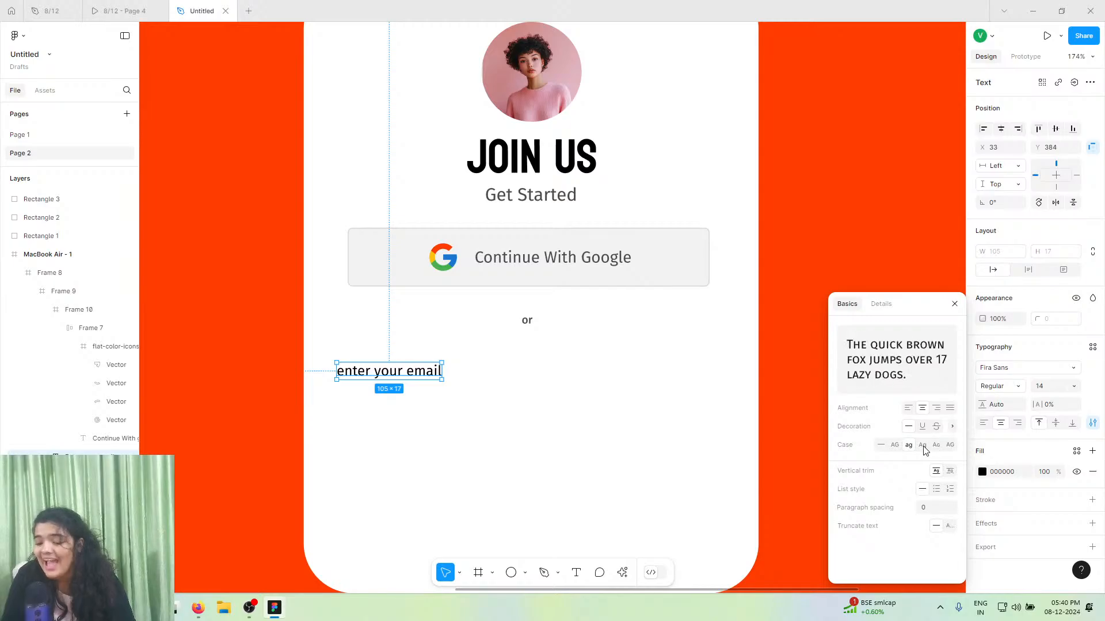
{"action": "left_click", "coordinate": [922, 445]}
{"action": "left_click", "coordinate": [954, 304]}
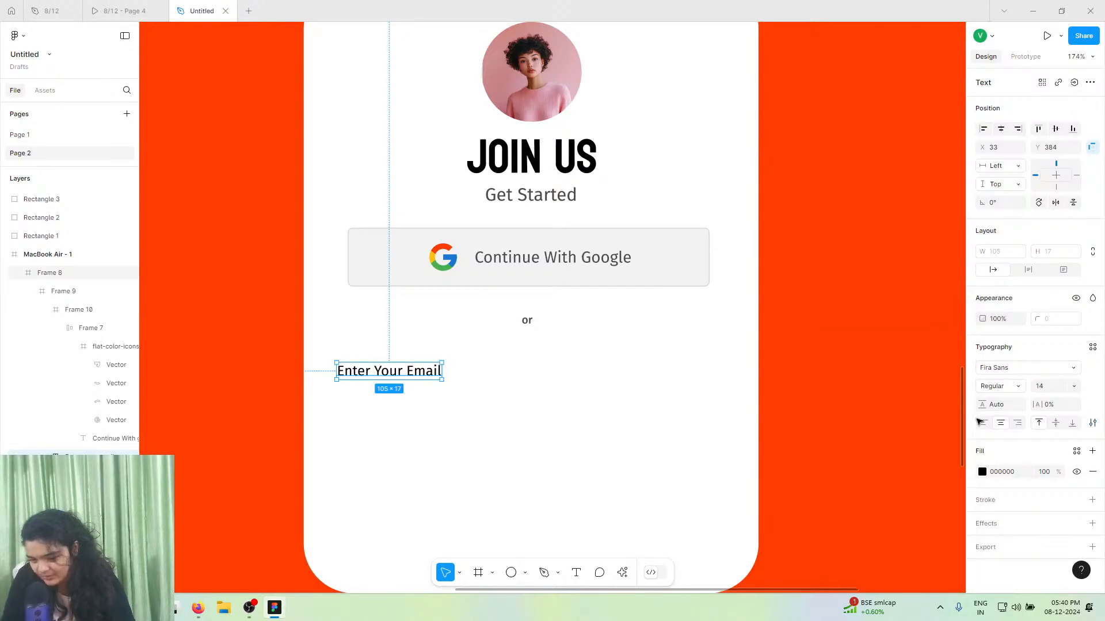
{"action": "mouse_move", "coordinate": [414, 370]}
{"action": "left_mouse_down"}
{"action": "mouse_move", "coordinate": [429, 380]}
{"action": "mouse_move", "coordinate": [429, 371]}
{"action": "left_mouse_up"}
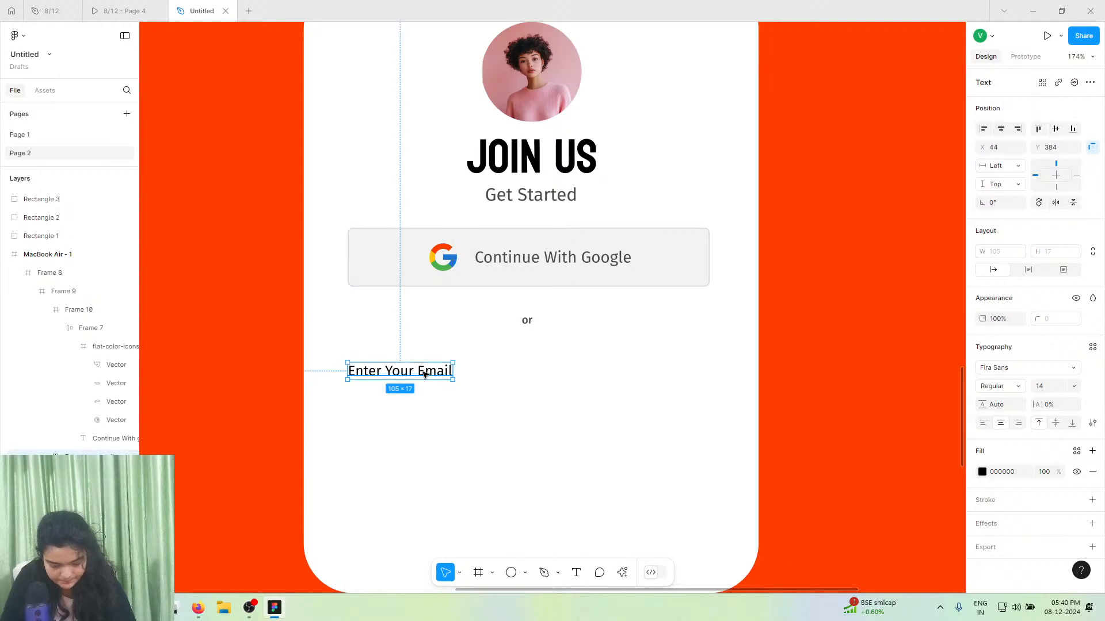
- Duplicate the Google button just beneath the email label, sized 363 × 54, at X 44, Y 408
{"action": "left_click", "coordinate": [465, 270]}
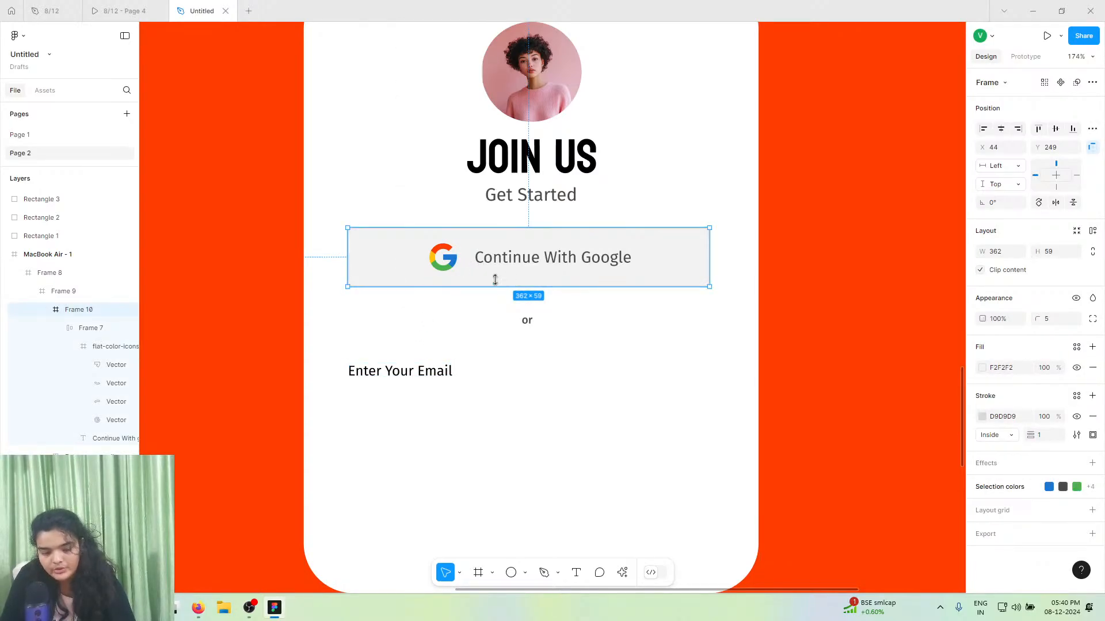
{"action": "left_click_drag", "start_coordinate": [489, 270], "coordinate": [491, 435], "text": "alt"}
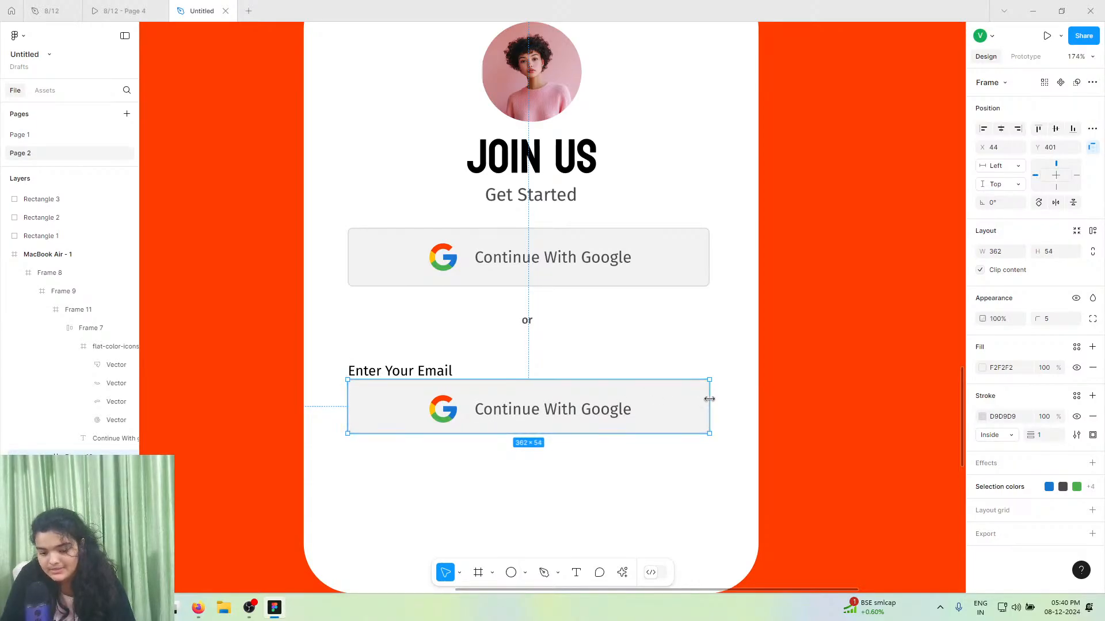
{"action": "mouse_move", "coordinate": [709, 397]}
{"action": "left_mouse_down"}
{"action": "mouse_move", "coordinate": [668, 397]}
{"action": "mouse_move", "coordinate": [711, 400]}
{"action": "left_mouse_up"}
{"action": "key", "text": "Down"}
{"action": "key", "text": "Down"}
{"action": "key", "text": "Down"}
{"action": "key", "text": "Down"}
{"action": "key", "text": "Down"}
{"action": "key", "text": "Down"}
{"action": "key", "text": "Down"}
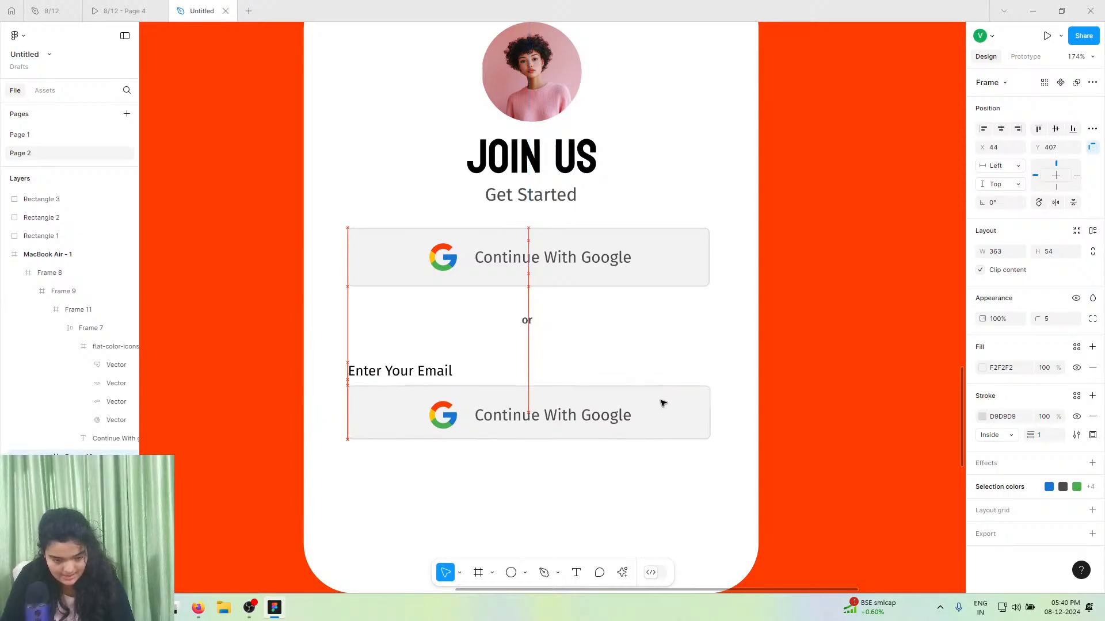
- Delete the Google icon from the button copy beneath the email label
{"action": "double_click", "coordinate": [459, 428]}
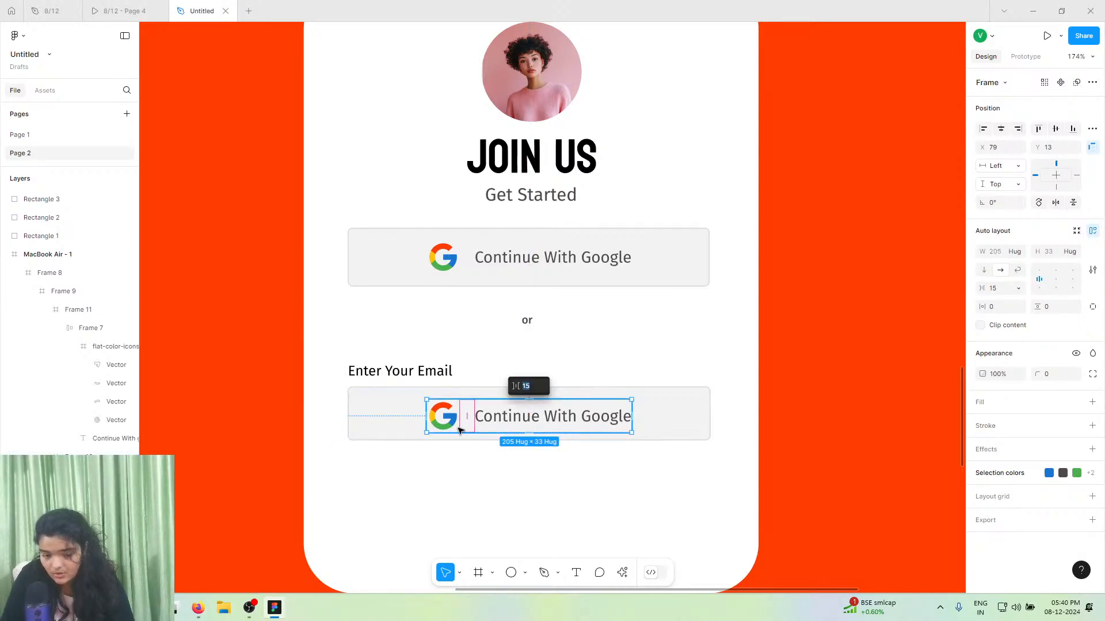
{"action": "left_click", "coordinate": [455, 426]}
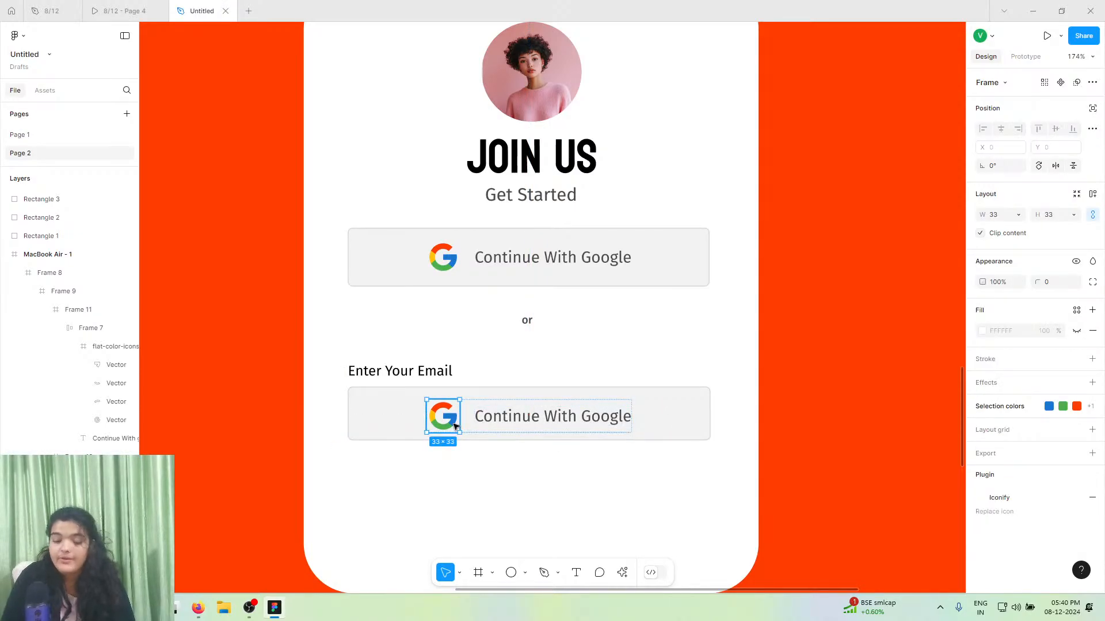
{"action": "key", "text": "Delete"}
- Move the "Continue With Google" text toward the left end of the email field, at X 66, Y 425
{"action": "left_click", "coordinate": [462, 410]}
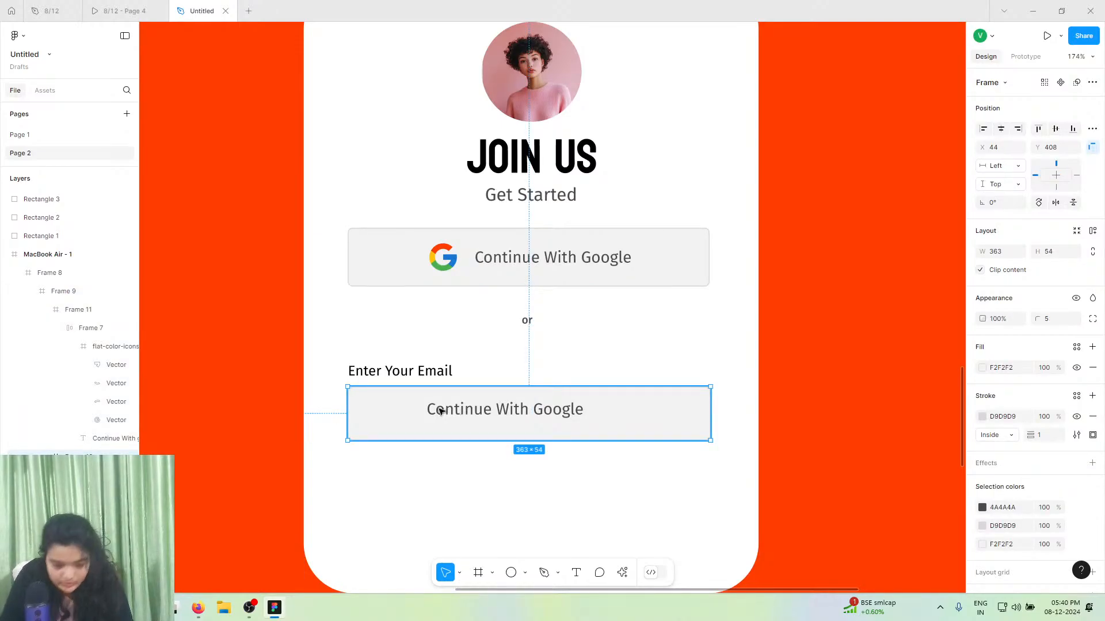
{"action": "left_click", "coordinate": [458, 410]}
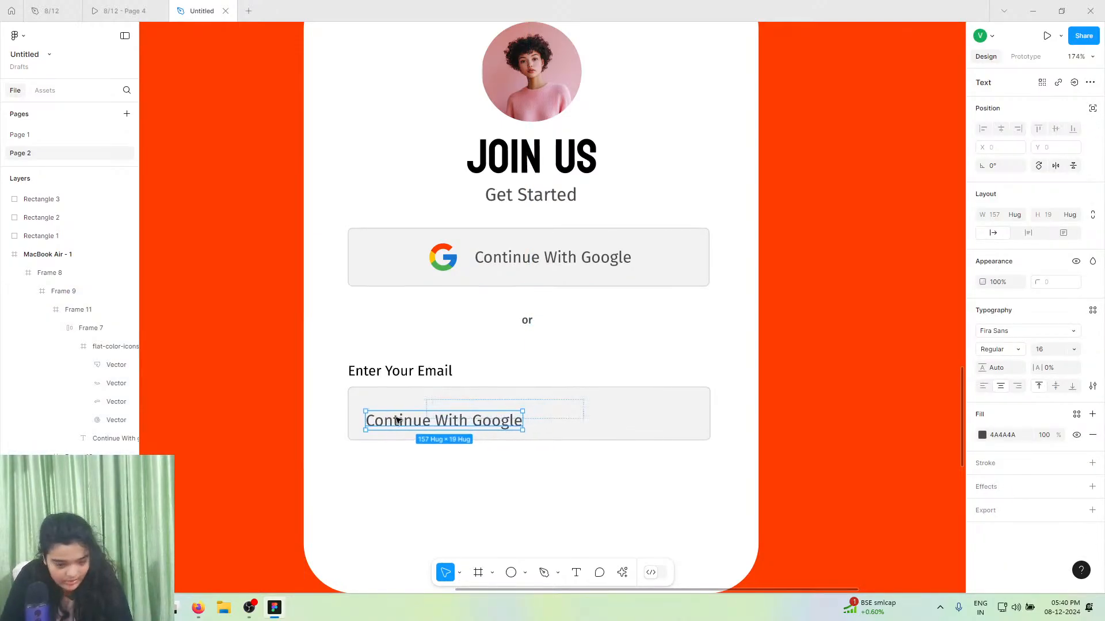
{"action": "key", "text": "Return"}
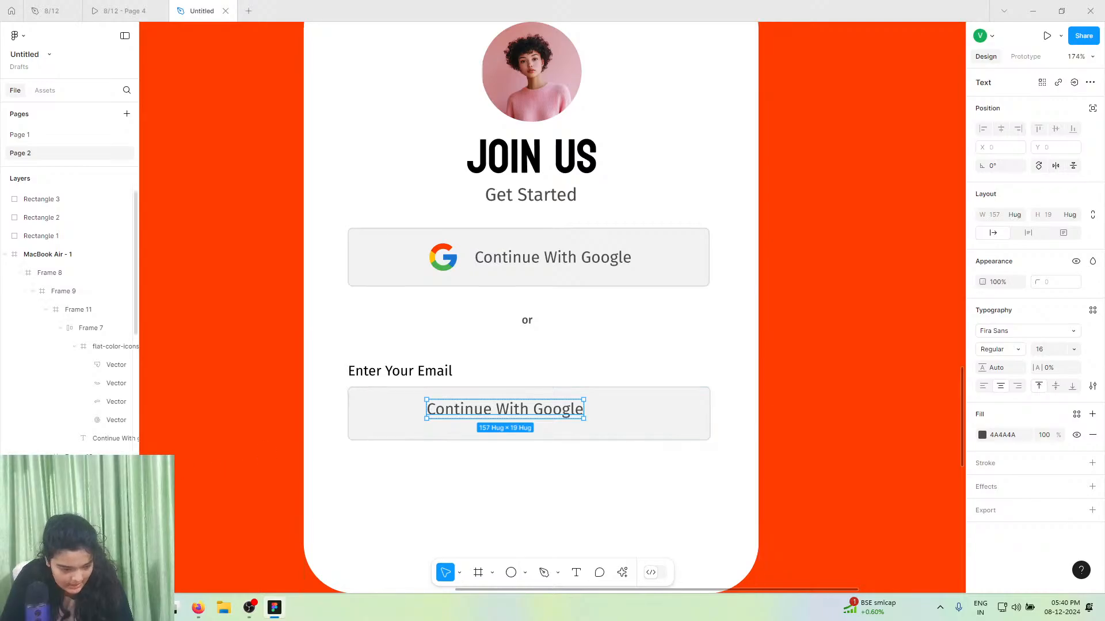
{"action": "key", "text": "BackSpace"}
{"action": "key", "text": "Escape"}
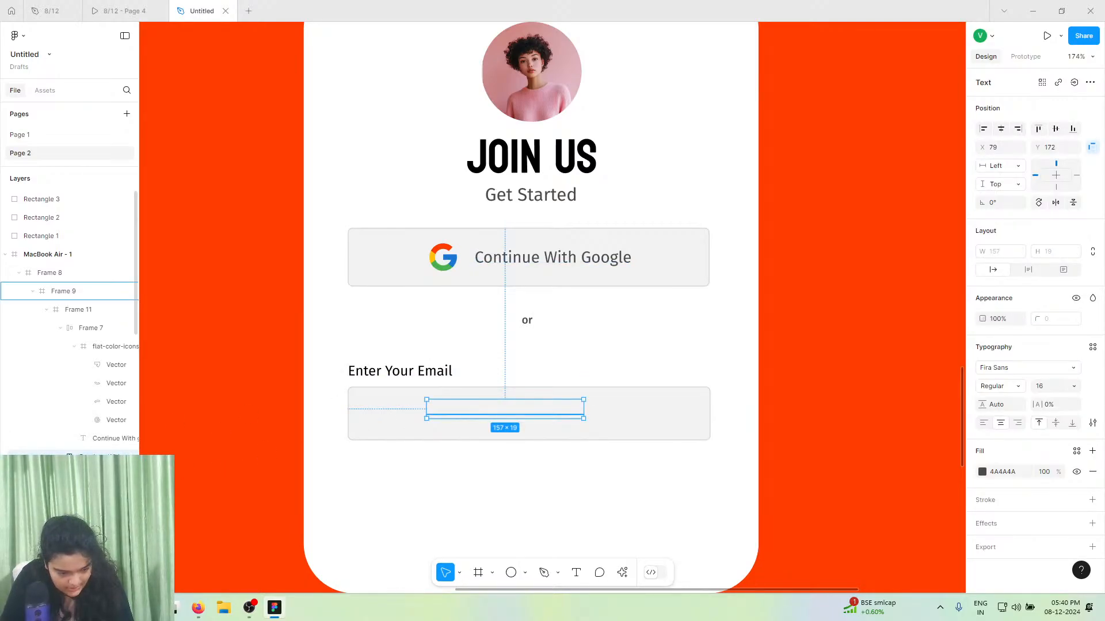
{"action": "key", "text": "ctrl+z"}
{"action": "left_click_drag", "start_coordinate": [439, 410], "coordinate": [390, 414]}
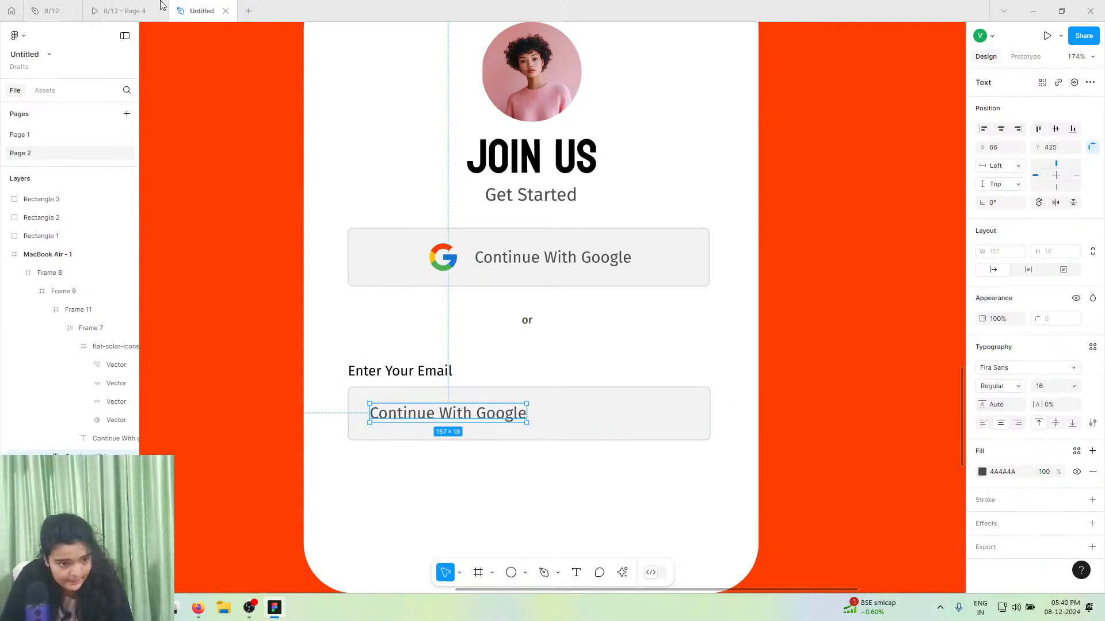
- After checking the placeholder in the reference prototype, recolor the email field's text to medium gray 747474
{"action": "left_click", "coordinate": [123, 11]}
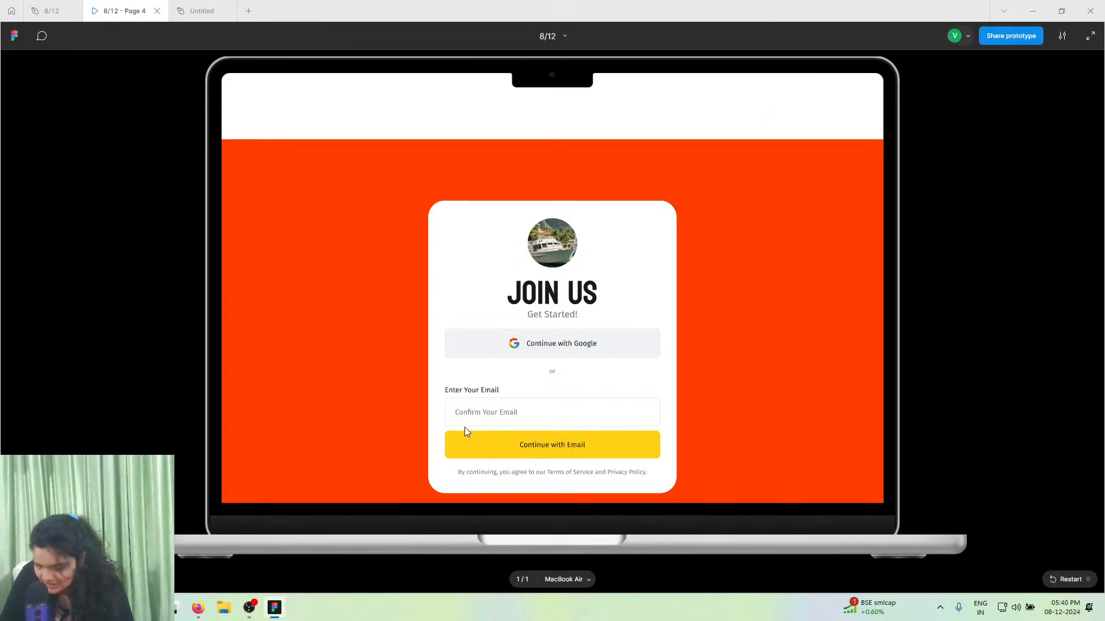
{"action": "left_click", "coordinate": [200, 11]}
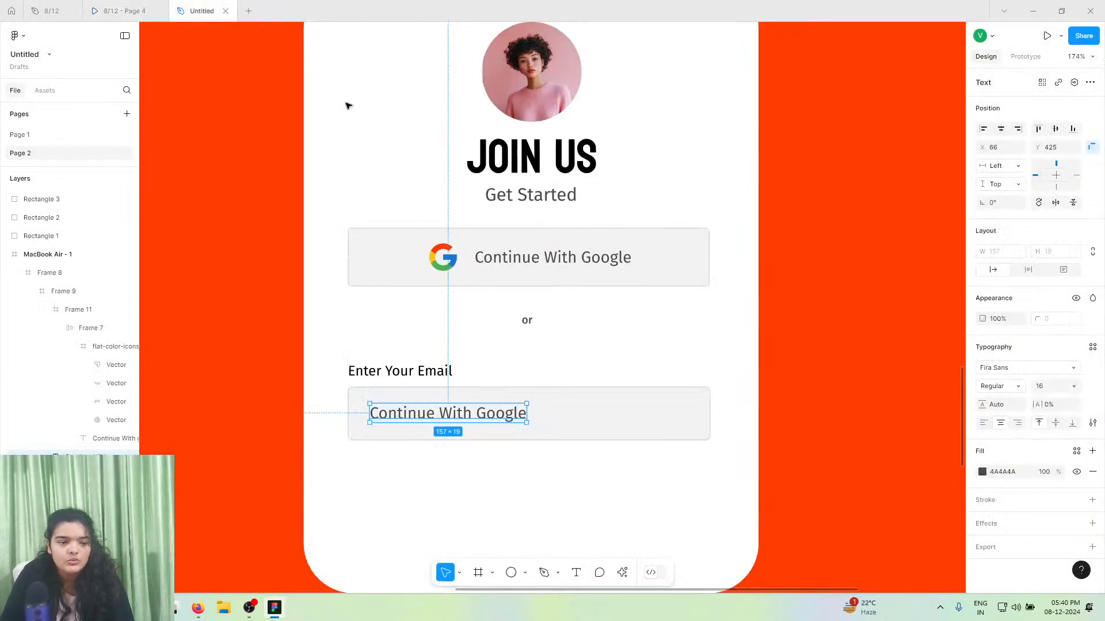
{"action": "left_click", "coordinate": [982, 471]}
{"action": "left_click", "coordinate": [883, 535]}
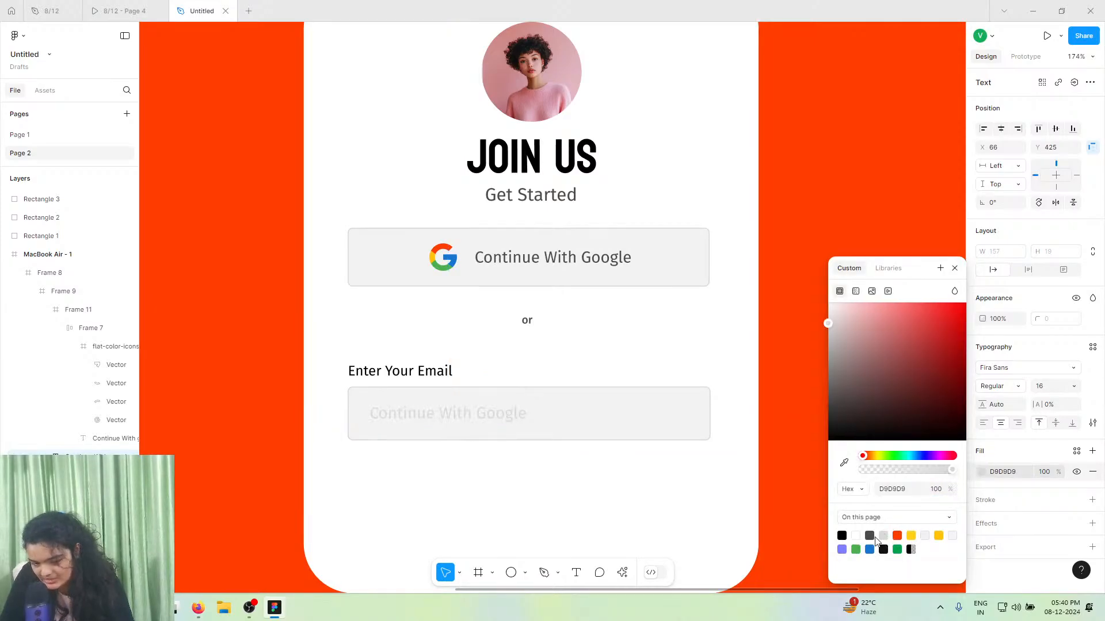
{"action": "left_click", "coordinate": [860, 369]}
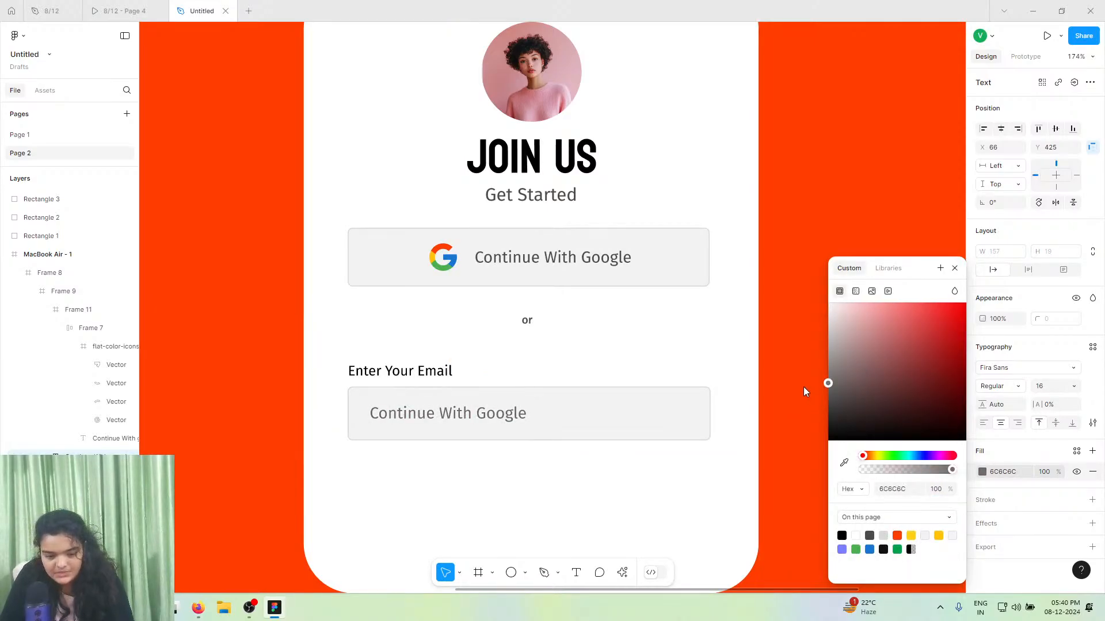
{"action": "left_click_drag", "start_coordinate": [804, 387], "coordinate": [802, 382]}
- Set the email field text's font size to 14 and shift it slightly closer to the field's left edge
{"action": "left_click", "coordinate": [1047, 386]}
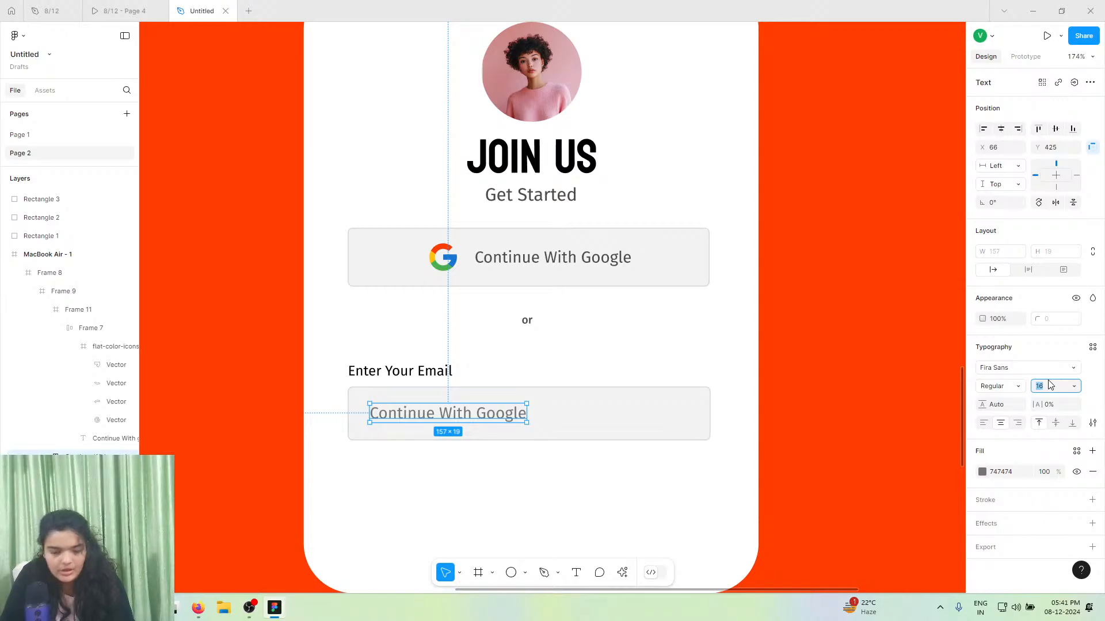
{"action": "key", "text": "Return"}
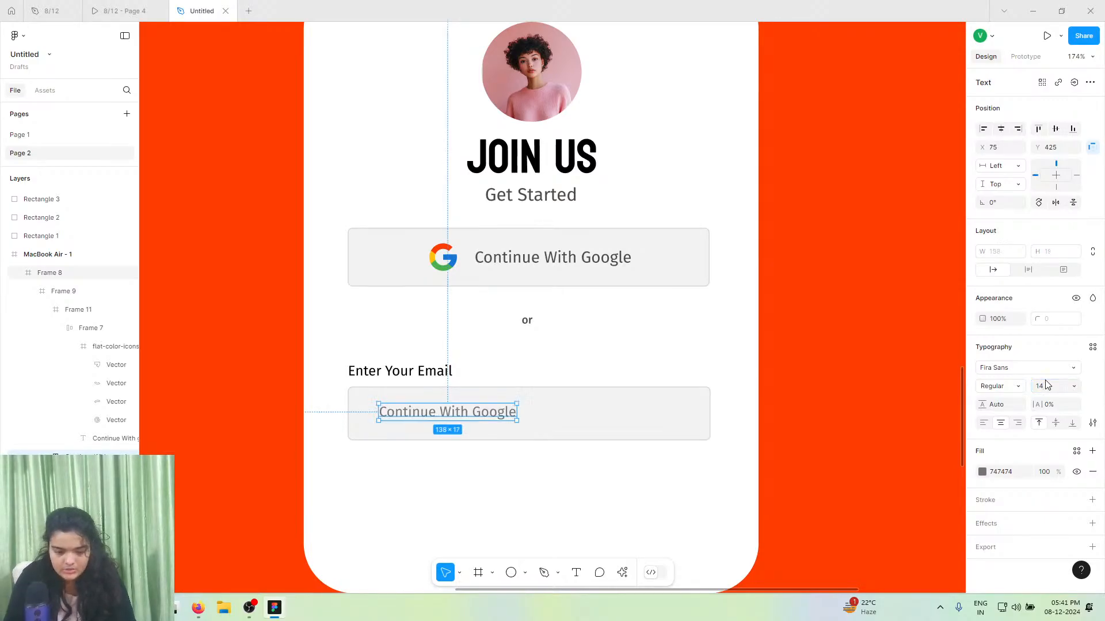
{"action": "left_click_drag", "start_coordinate": [449, 409], "coordinate": [452, 409]}
- After checking the form spacing in the reference prototype, move the "Enter Your Email" label up slightly to Y 382
{"action": "left_click", "coordinate": [87, 8]}
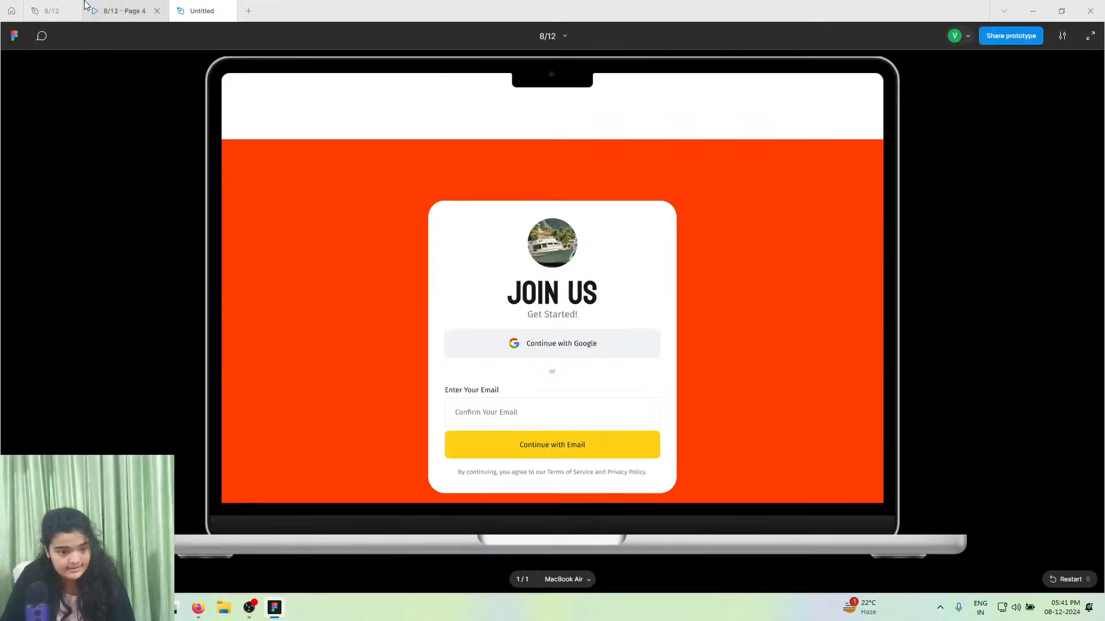
{"action": "scroll", "coordinate": [605, 287], "scroll_direction": "down", "scroll_amount": 3}
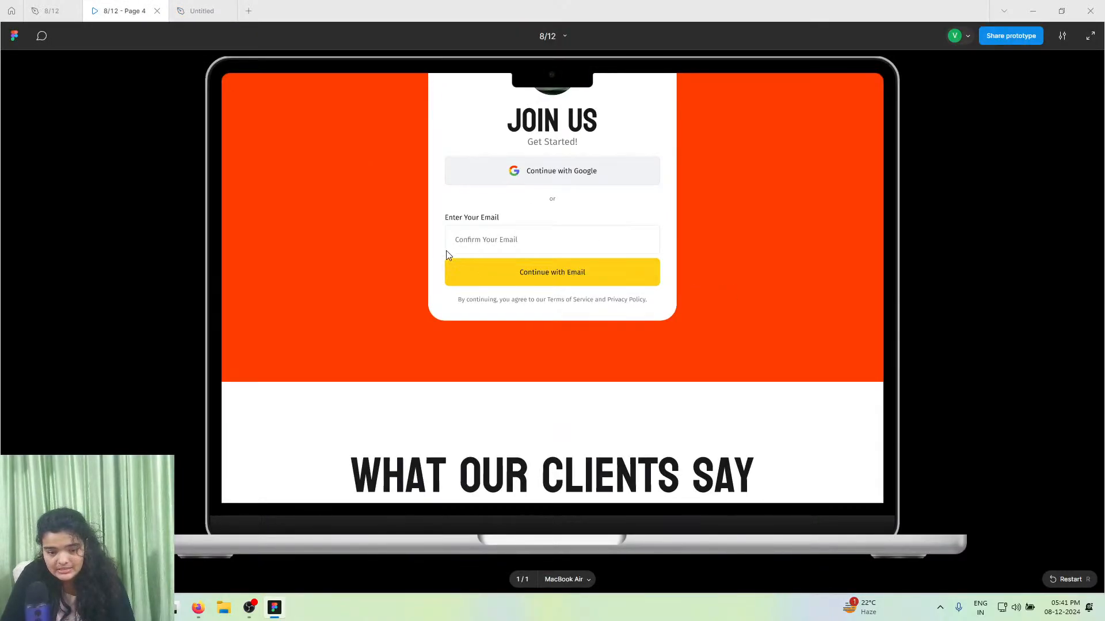
{"action": "left_click", "coordinate": [235, 8]}
{"action": "left_click", "coordinate": [483, 267]}
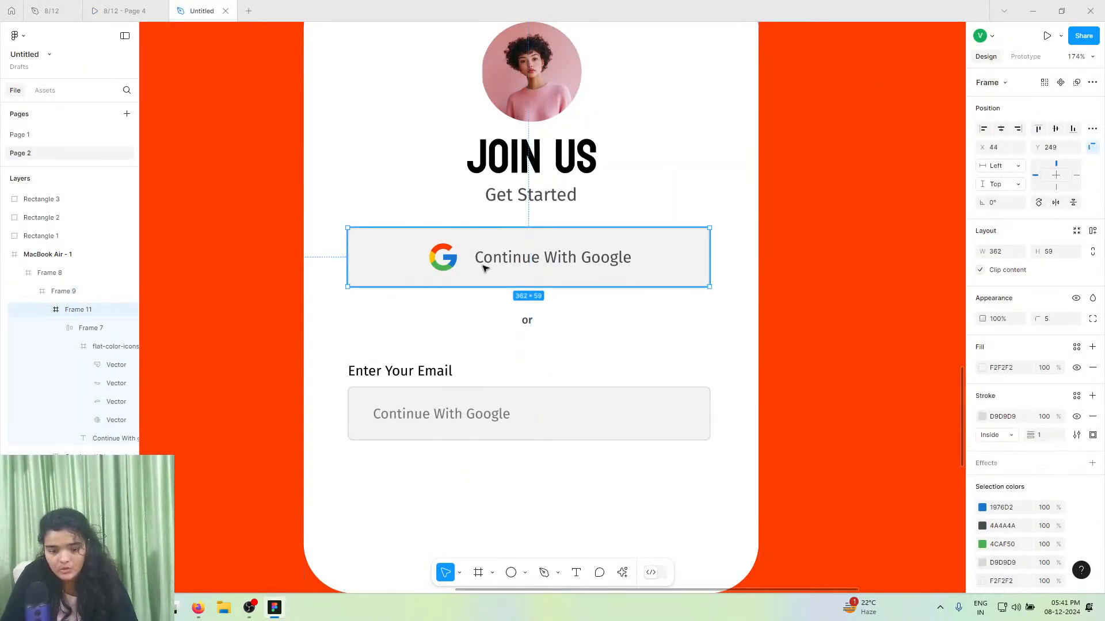
{"action": "left_click_drag", "start_coordinate": [419, 370], "coordinate": [419, 370]}
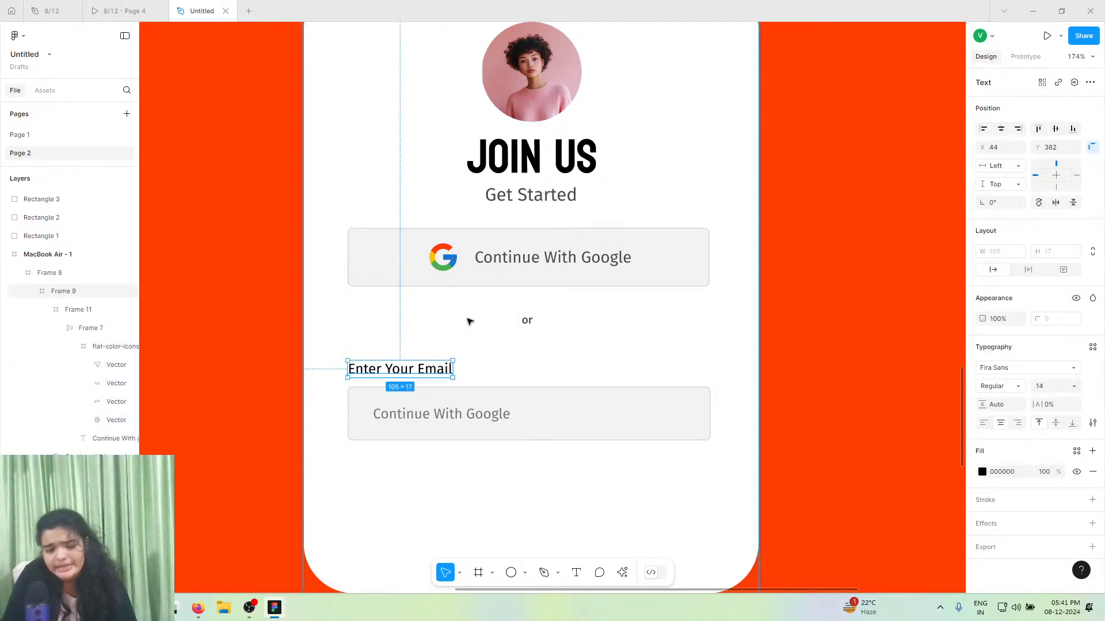
- Copy the Google button and place the duplicate beneath the email field at X 48, Y 471
{"action": "left_click", "coordinate": [460, 273]}
{"action": "key", "text": "ctrl+c"}
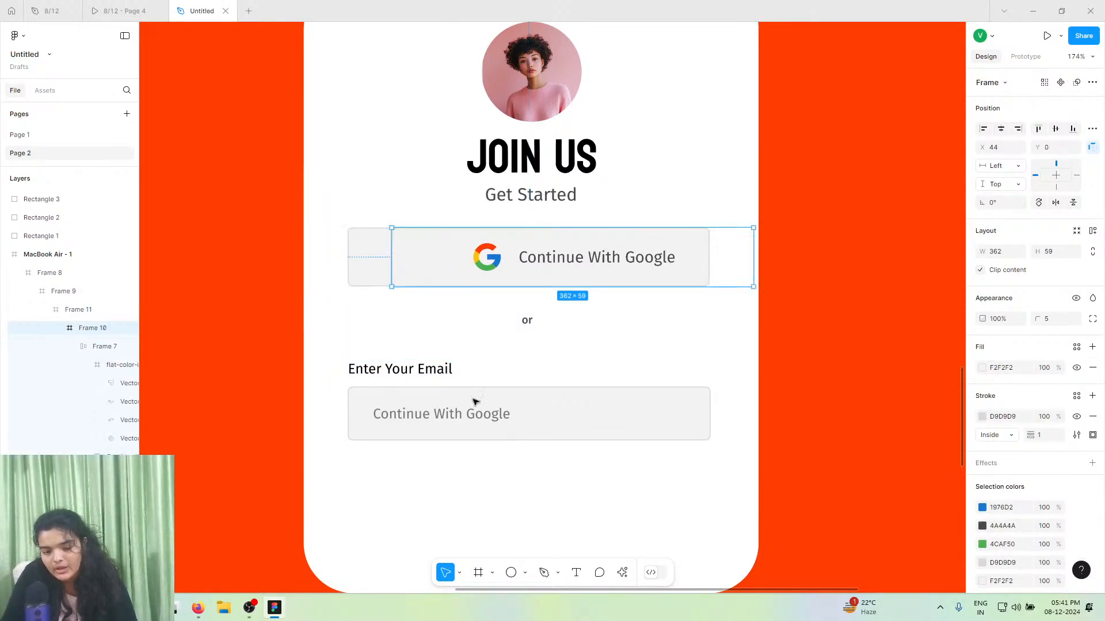
{"action": "key", "text": "ctrl+v"}
{"action": "left_click_drag", "start_coordinate": [446, 486], "coordinate": [428, 482]}
- Remove the bottom button copy's stroke and change its fill to yellow FFD015
{"action": "left_click", "coordinate": [982, 417]}
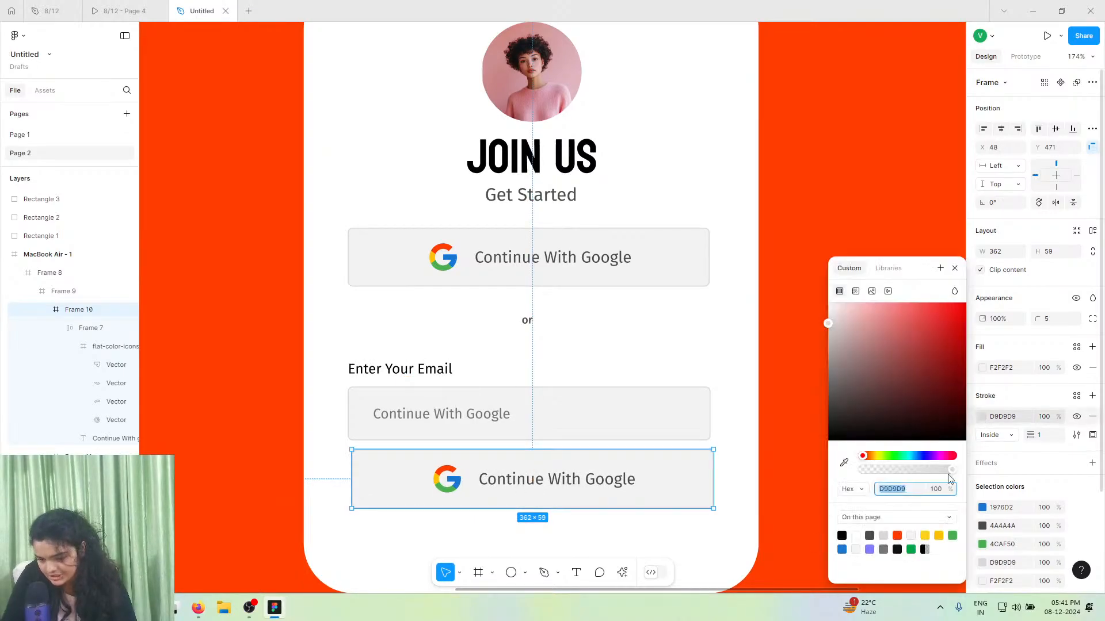
{"action": "left_click", "coordinate": [1093, 417]}
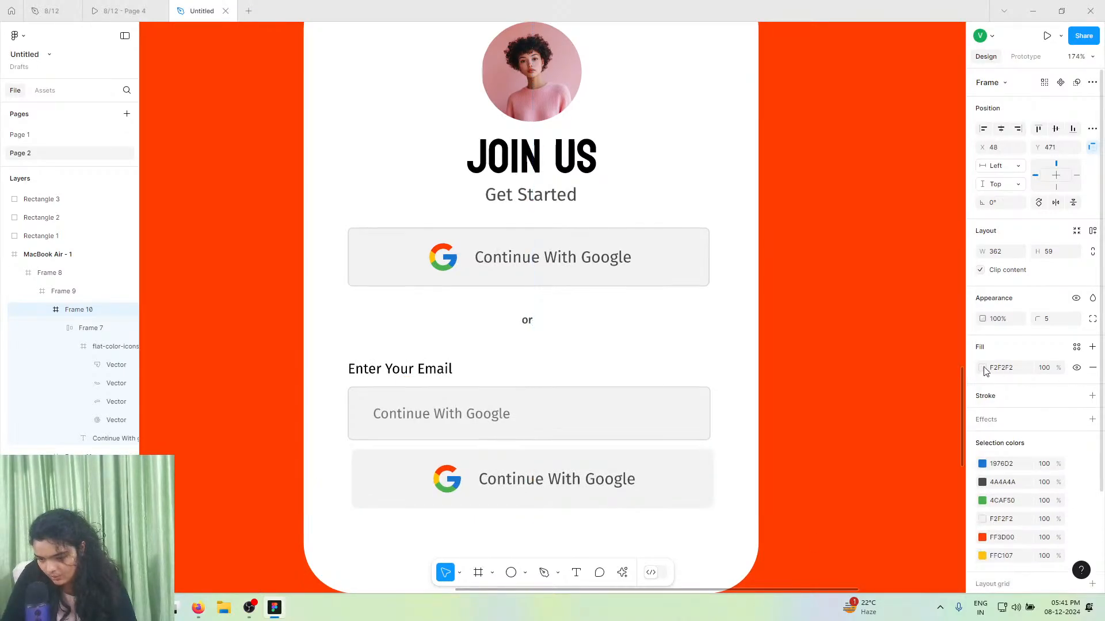
{"action": "left_click", "coordinate": [982, 368]}
{"action": "left_click", "coordinate": [930, 535]}
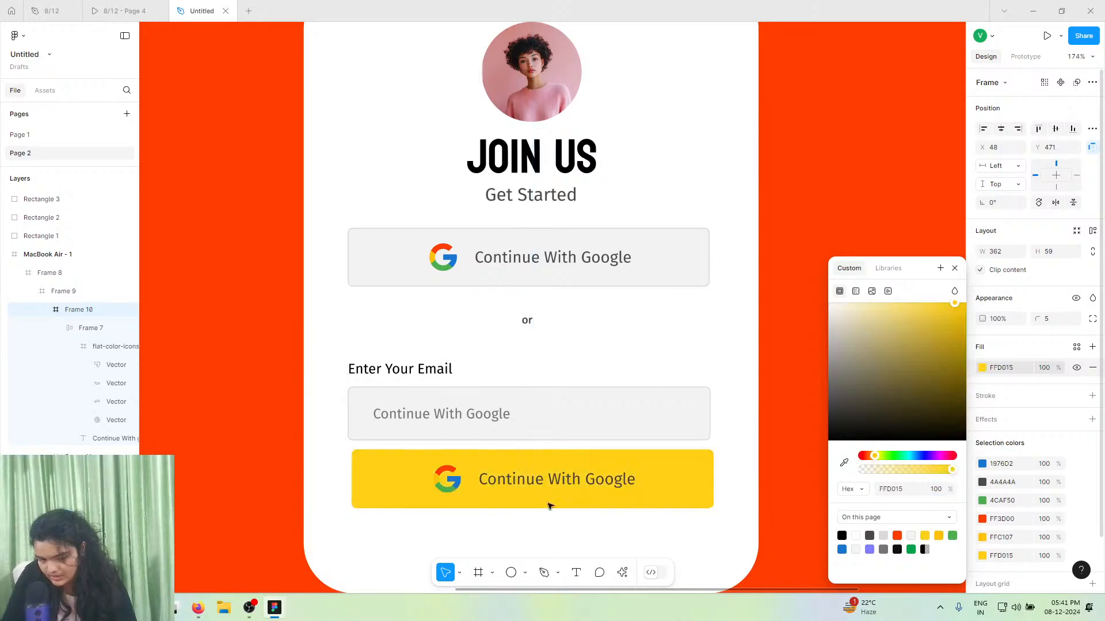
- Try FFD015 for the yellow part of the bottom button's Google logo and restore it to FFC107
{"action": "left_click", "coordinate": [498, 490]}
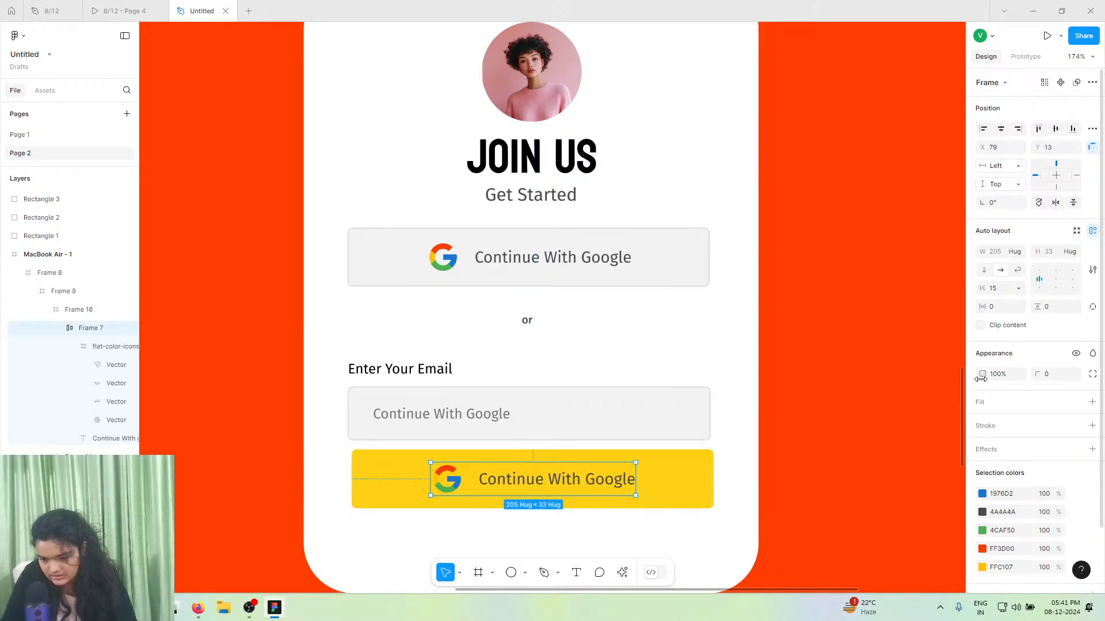
{"action": "left_click", "coordinate": [980, 568]}
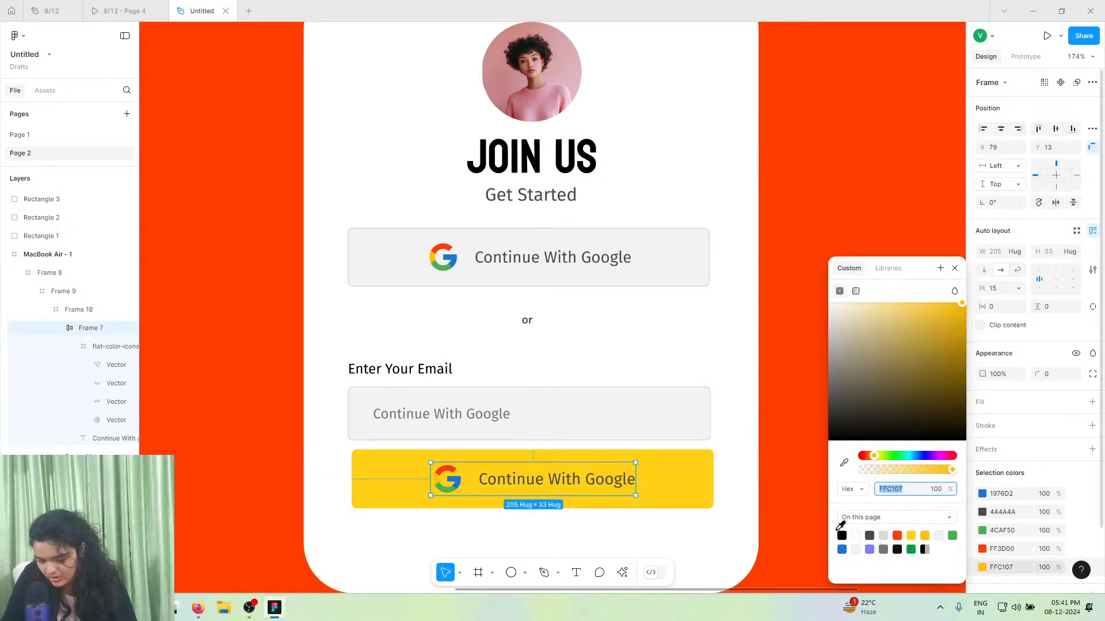
{"action": "scroll", "coordinate": [912, 527], "scroll_direction": "down", "scroll_amount": 1}
{"action": "left_click", "coordinate": [911, 535]}
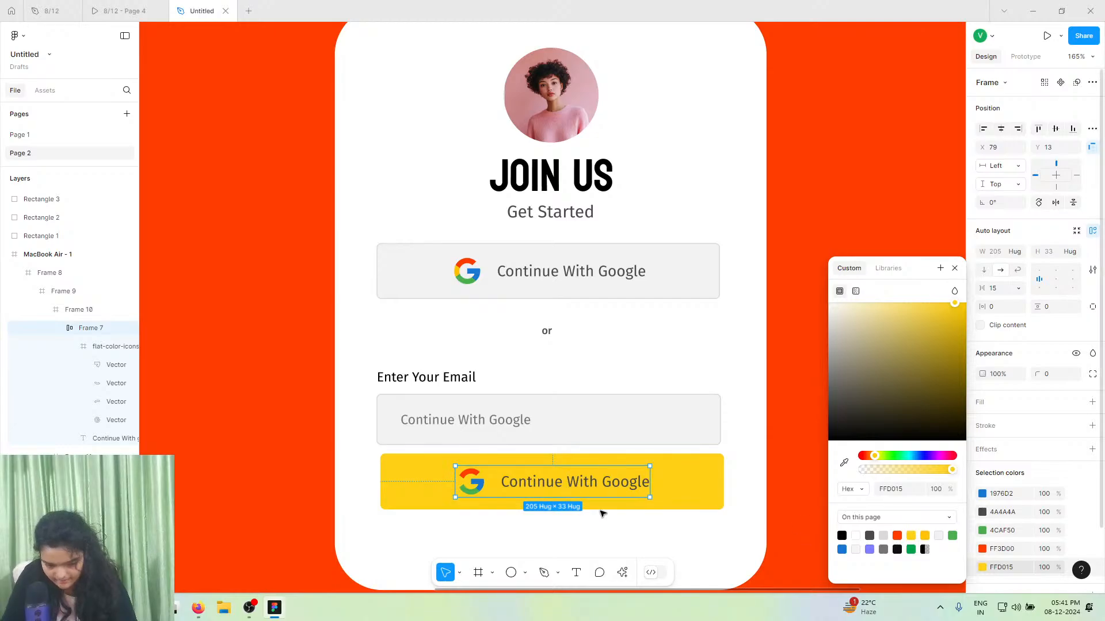
{"action": "scroll", "coordinate": [526, 510], "scroll_direction": "up", "scroll_amount": 5, "text": "ctrl"}
{"action": "scroll", "coordinate": [418, 464], "scroll_direction": "up", "scroll_amount": 8}
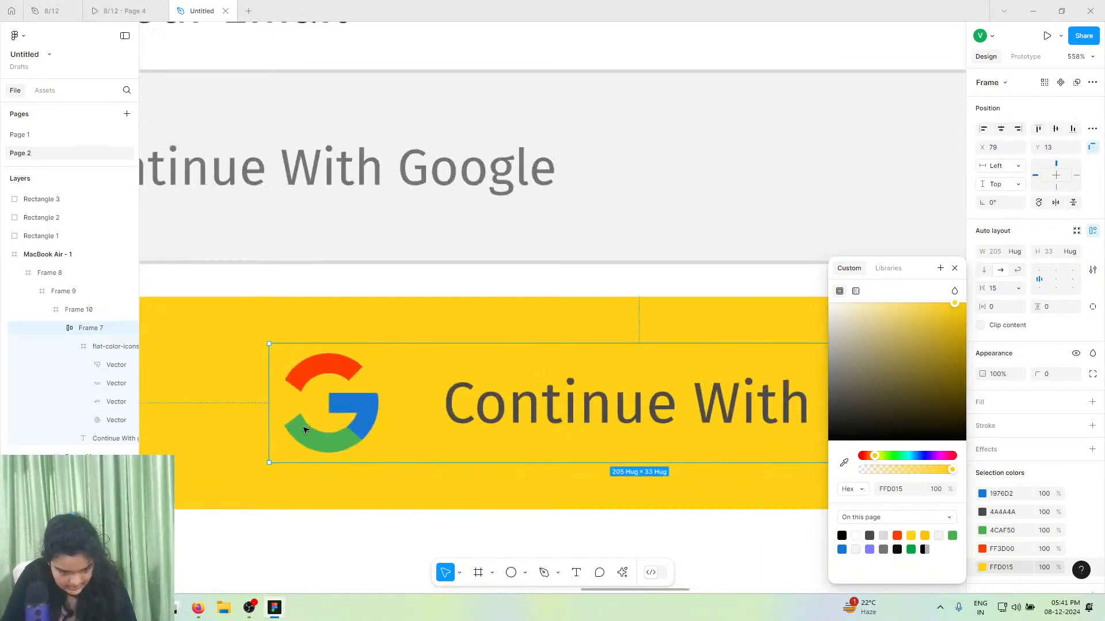
{"action": "scroll", "coordinate": [177, 331], "scroll_direction": "up", "scroll_amount": 1}
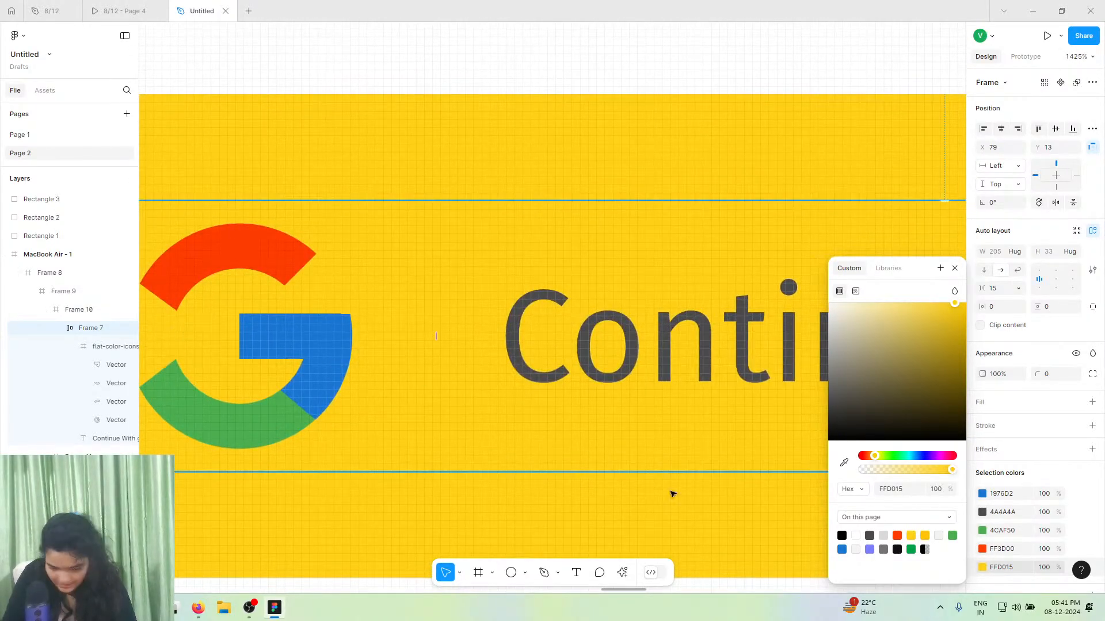
{"action": "left_click", "coordinate": [925, 536]}
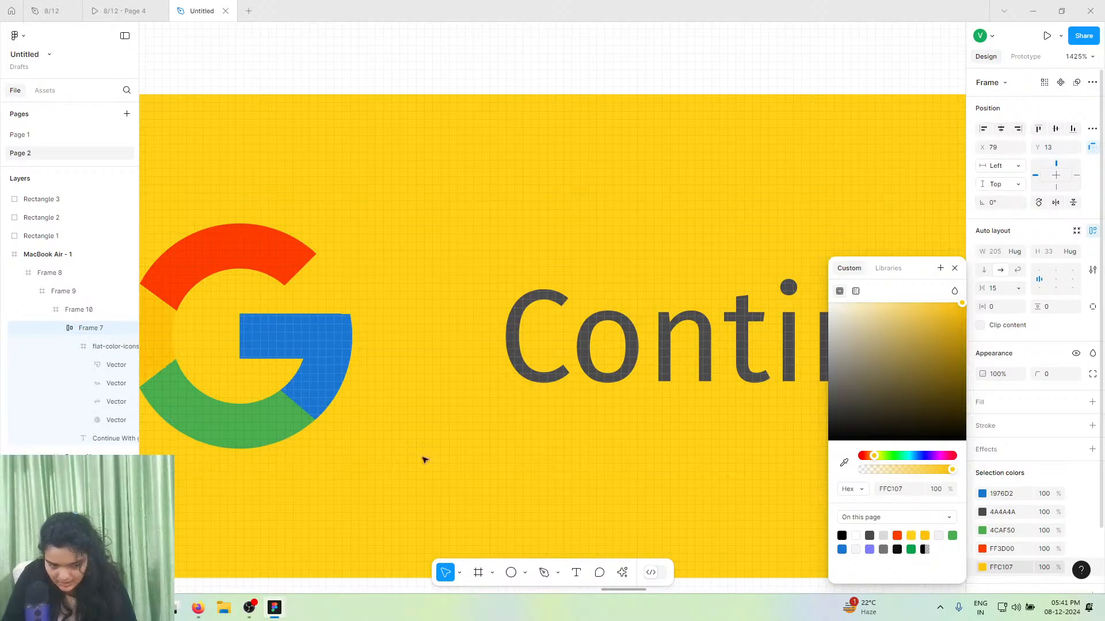
- Change the yellow button's text fill to white and delete the Google logo beside it
{"action": "scroll", "coordinate": [523, 237], "scroll_direction": "down", "scroll_amount": 5}
{"action": "scroll", "coordinate": [523, 237], "scroll_direction": "down", "scroll_amount": 2}
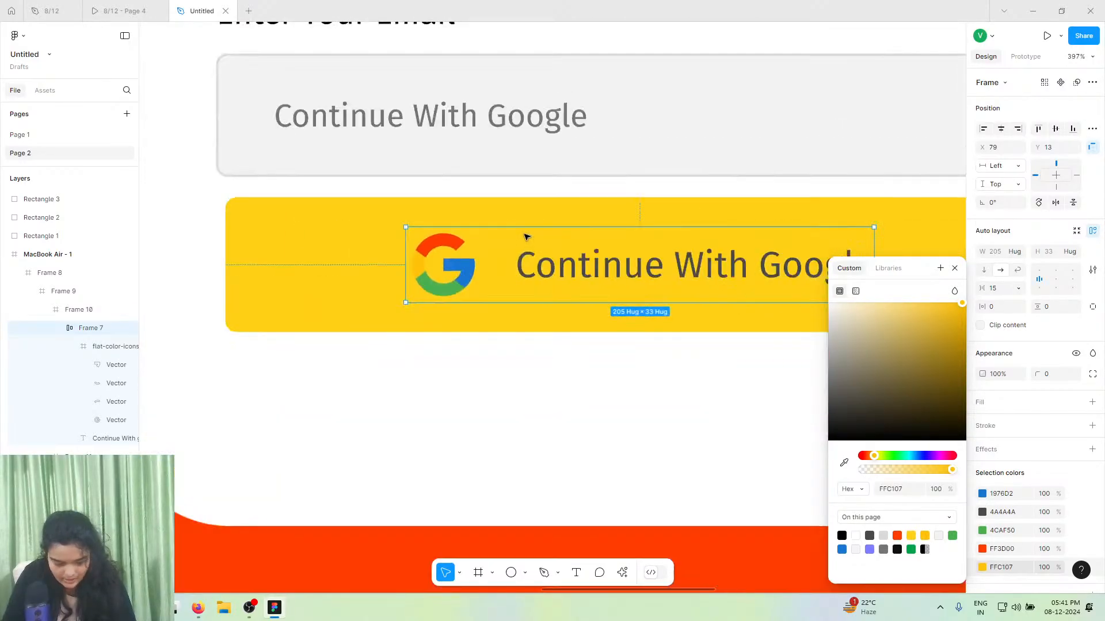
{"action": "scroll", "coordinate": [547, 253], "scroll_direction": "right", "scroll_amount": 2}
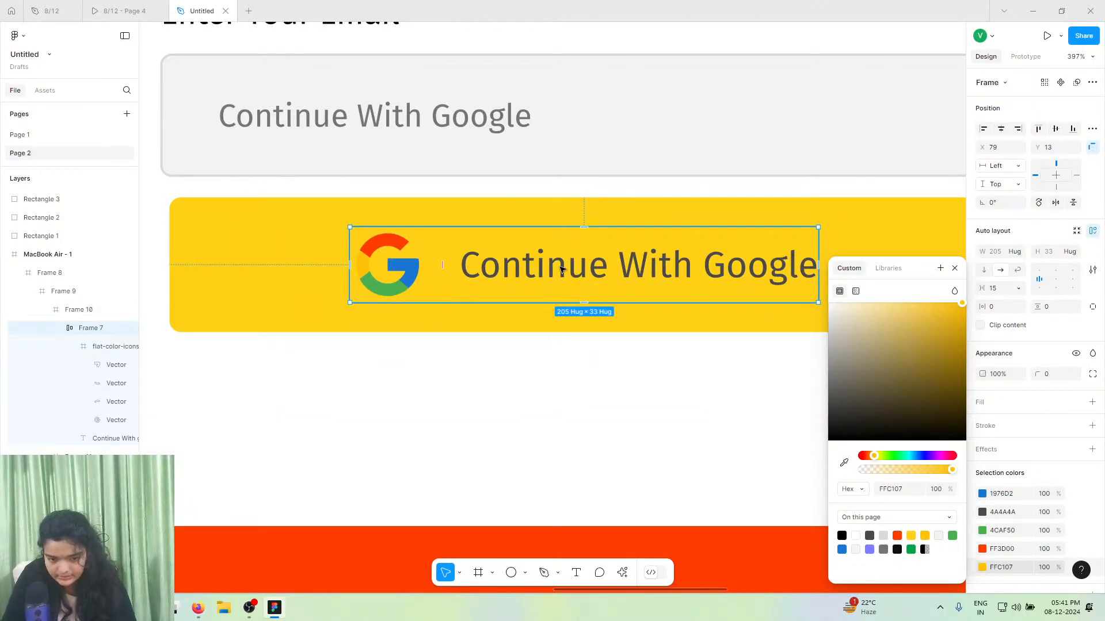
{"action": "double_click", "coordinate": [561, 268]}
{"action": "left_click", "coordinate": [981, 435]}
{"action": "left_click_drag", "start_coordinate": [937, 407], "coordinate": [695, 224]}
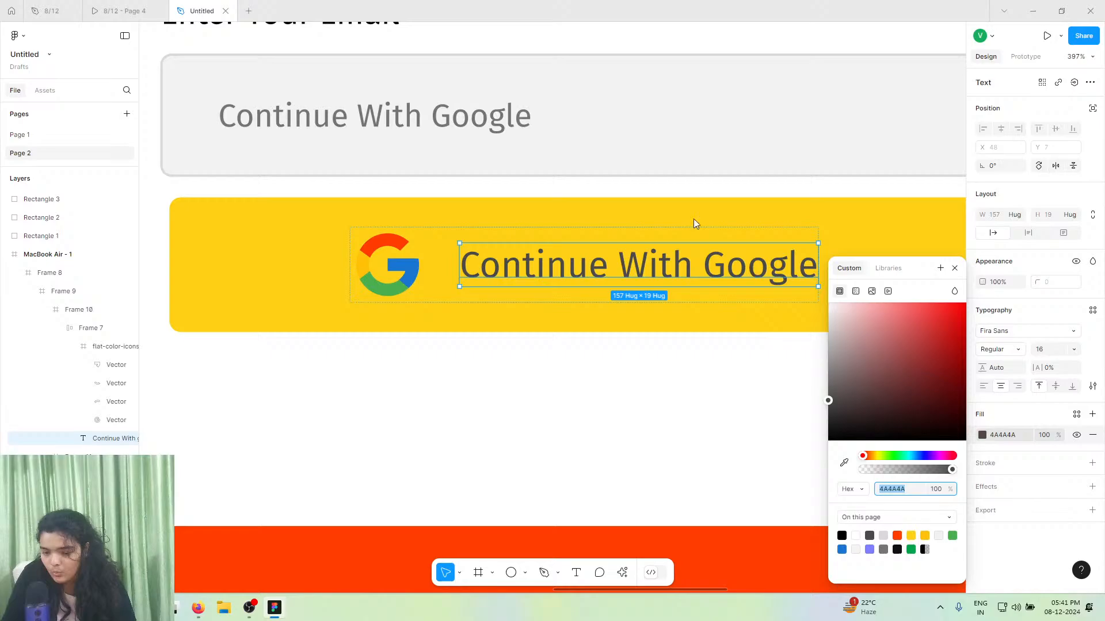
{"action": "left_click", "coordinate": [406, 273]}
{"action": "key", "text": "Delete"}
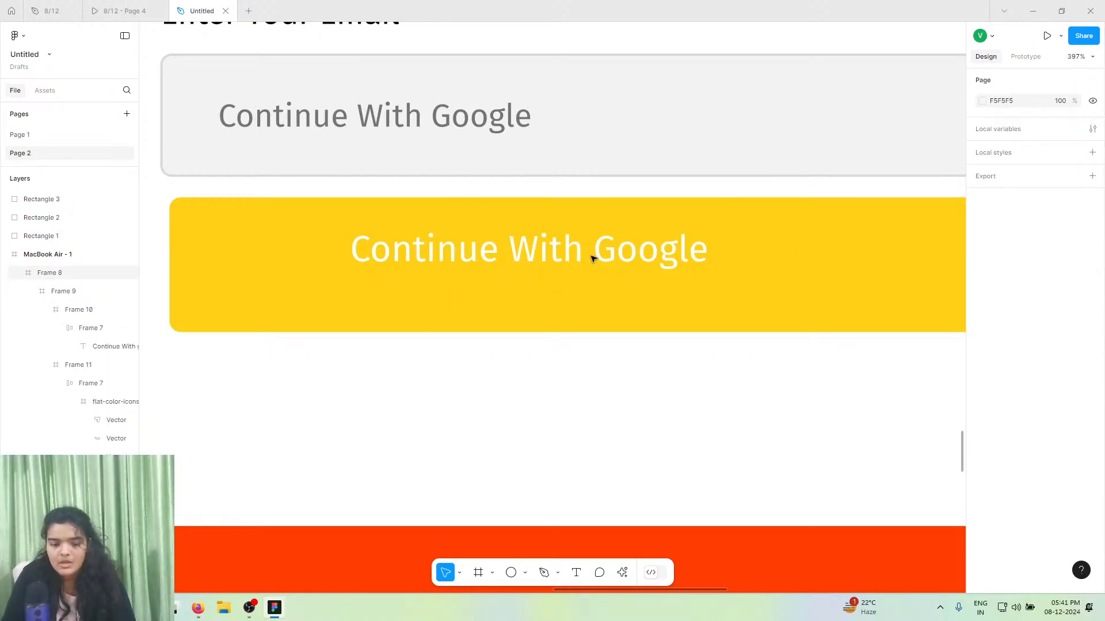
- Compare the yellow button's text color with the hero section's "Explore Packages" button
{"action": "left_click", "coordinate": [592, 258]}
{"action": "double_click", "coordinate": [591, 257]}
{"action": "double_click", "coordinate": [590, 258]}
{"action": "scroll", "coordinate": [589, 258], "scroll_direction": "down", "scroll_amount": 3}
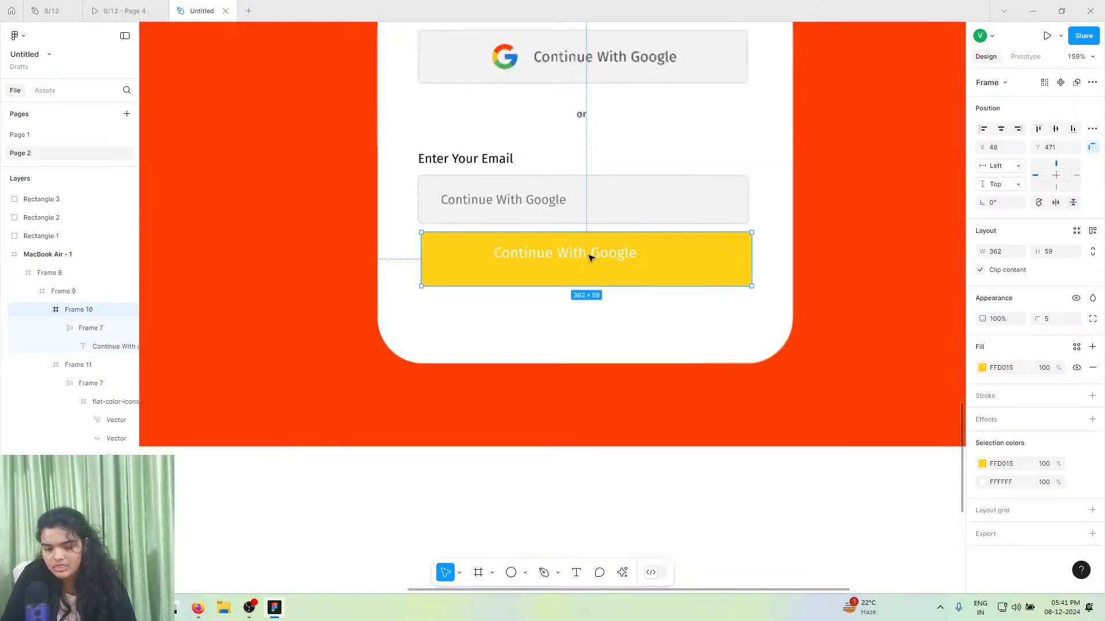
{"action": "scroll", "coordinate": [591, 258], "scroll_direction": "down", "scroll_amount": 6}
{"action": "scroll", "coordinate": [575, 231], "scroll_direction": "up", "scroll_amount": 2}
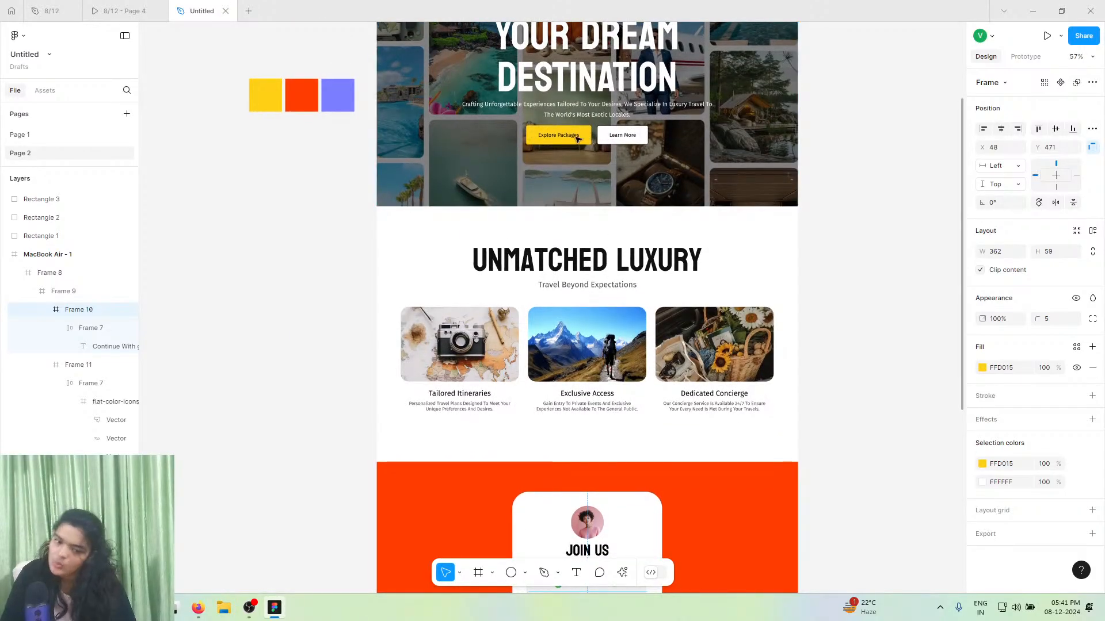
{"action": "scroll", "coordinate": [587, 345], "scroll_direction": "down", "scroll_amount": 3}
{"action": "scroll", "coordinate": [599, 530], "scroll_direction": "down", "scroll_amount": 1}
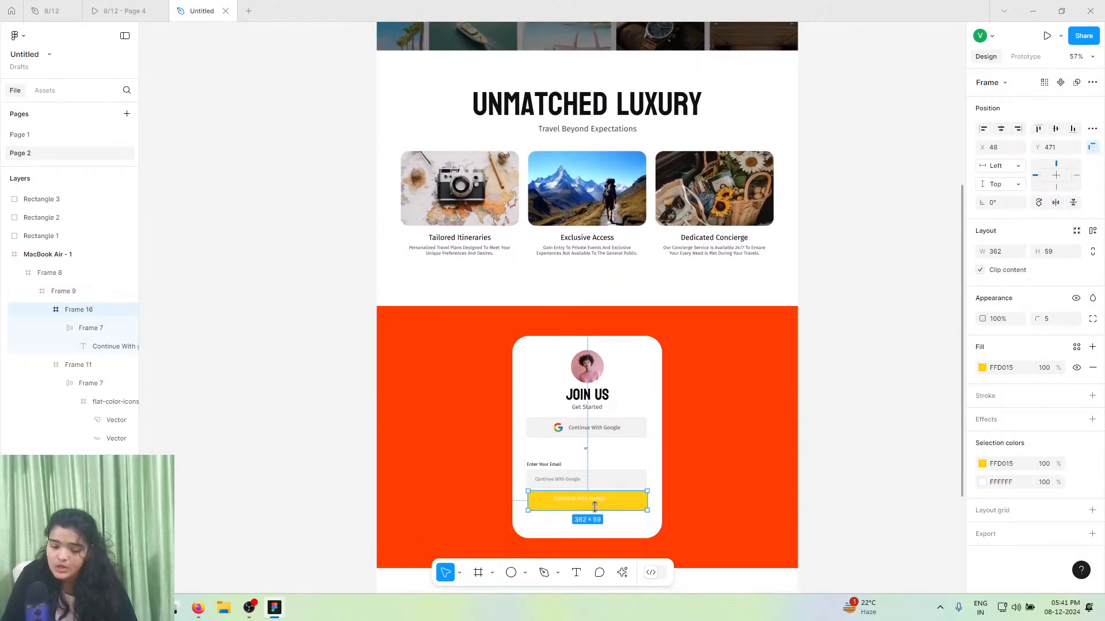
- Change the yellow button's text fill to near-black 101010
{"action": "scroll", "coordinate": [593, 506], "scroll_direction": "up", "scroll_amount": 10}
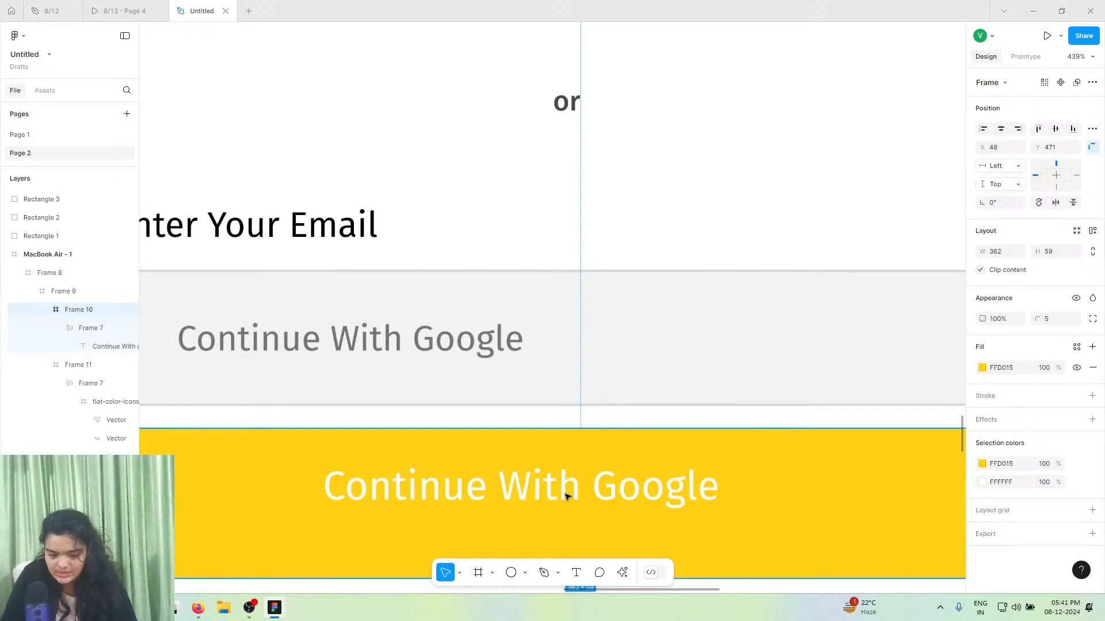
{"action": "double_click", "coordinate": [567, 494]}
{"action": "left_click", "coordinate": [982, 436]}
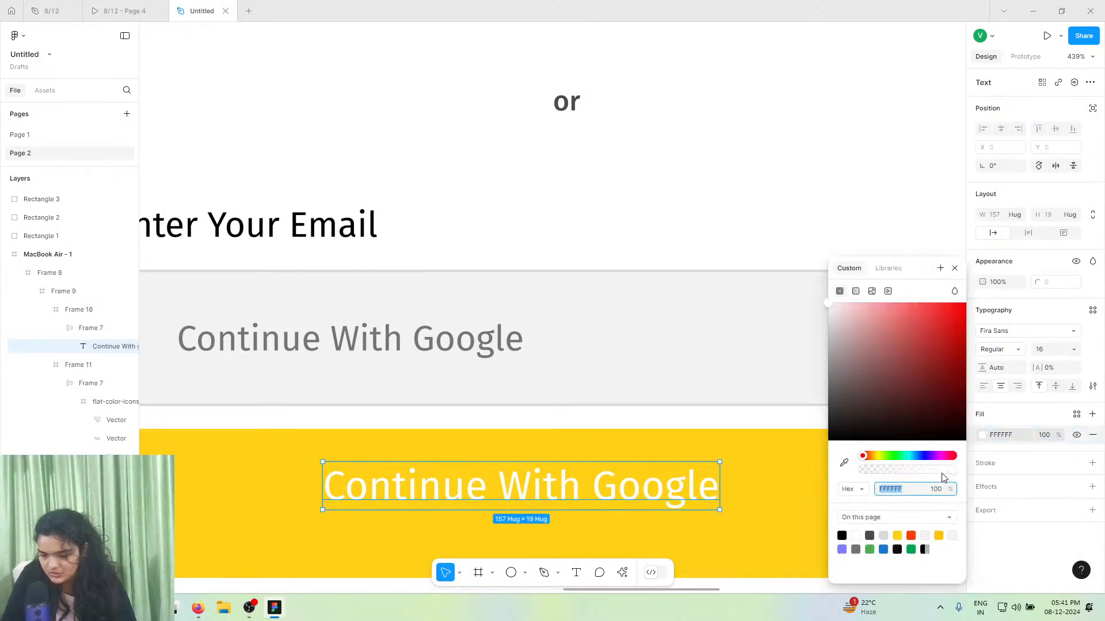
{"action": "left_click", "coordinate": [897, 550]}
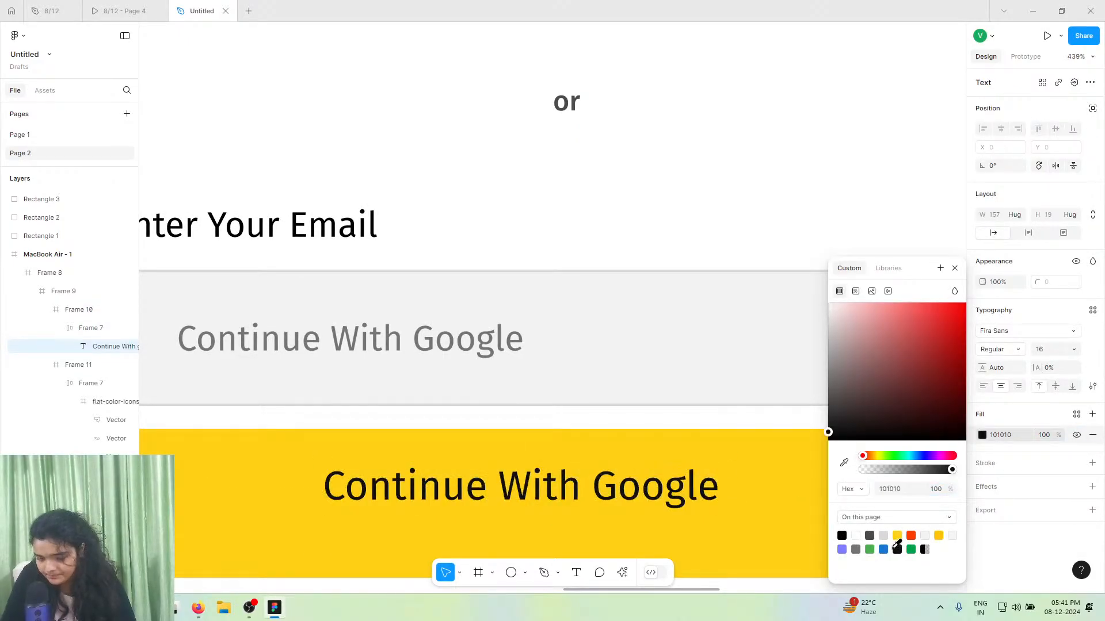
{"action": "left_click_drag", "start_coordinate": [698, 509], "coordinate": [737, 509]}
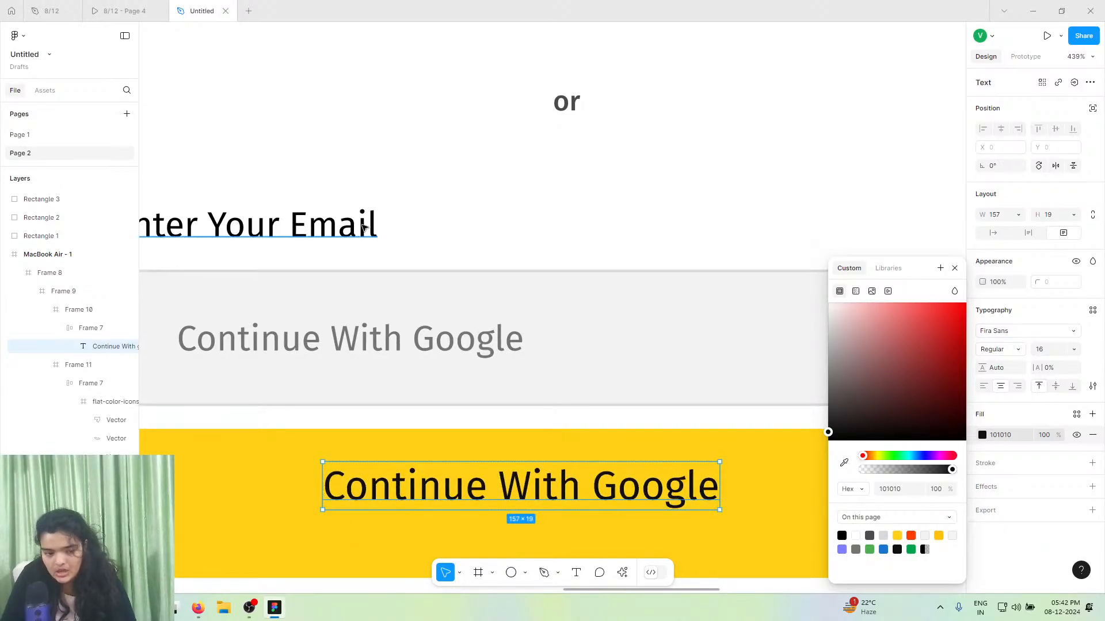
{"action": "left_click", "coordinate": [364, 231]}
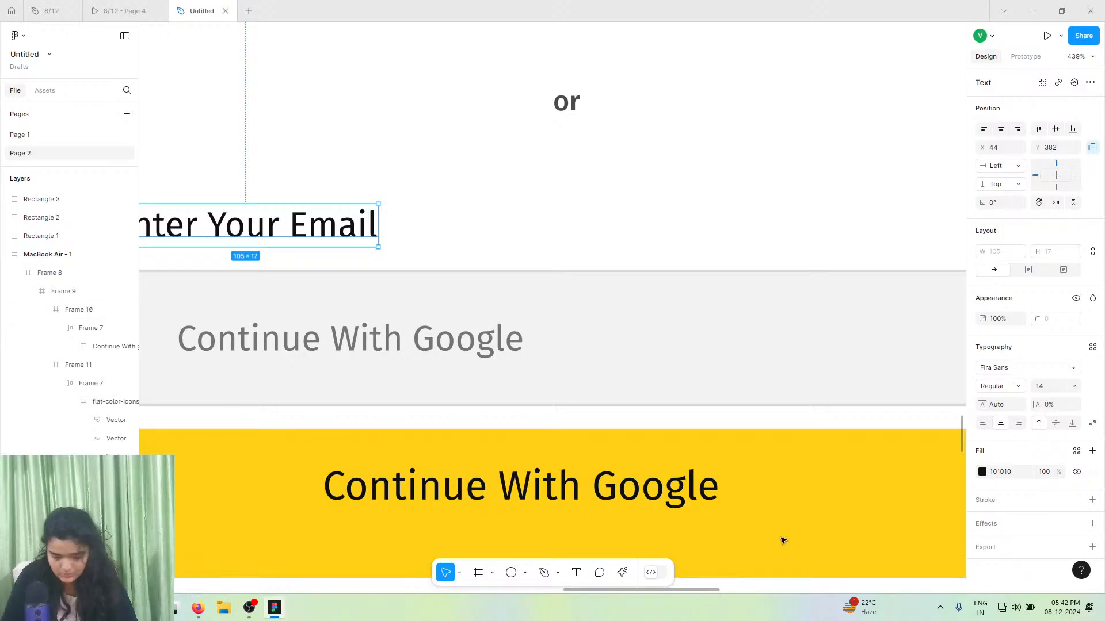
- Center the text frame horizontally and vertically inside the yellow button
{"action": "scroll", "coordinate": [782, 540], "scroll_direction": "down", "scroll_amount": 5}
{"action": "scroll", "coordinate": [763, 489], "scroll_direction": "down", "scroll_amount": 1}
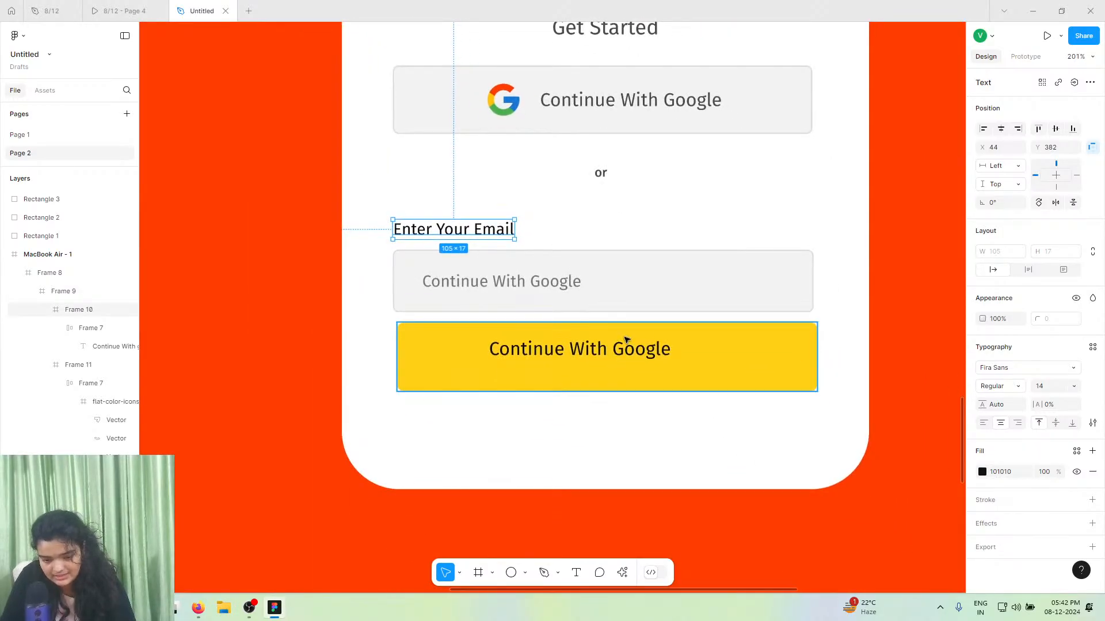
{"action": "left_click", "coordinate": [627, 352]}
{"action": "left_click", "coordinate": [1000, 128]}
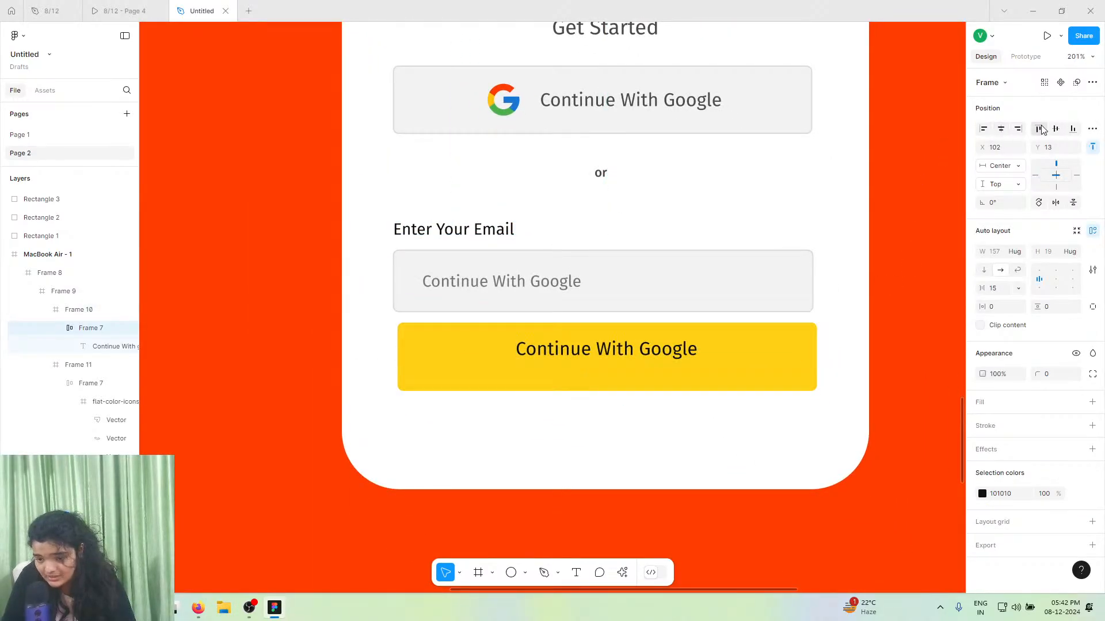
{"action": "left_click", "coordinate": [1056, 129]}
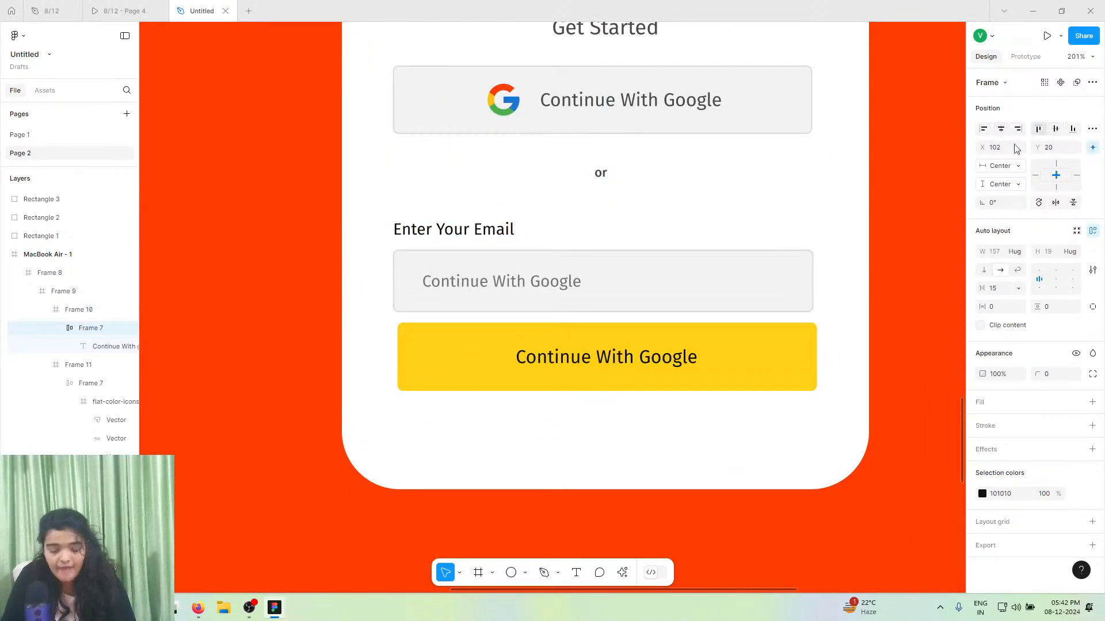
- After checking the form in the reference prototype, duplicate the "Enter Your Email" label beneath the yellow button at X 51, Y 544
{"action": "left_click", "coordinate": [725, 282]}
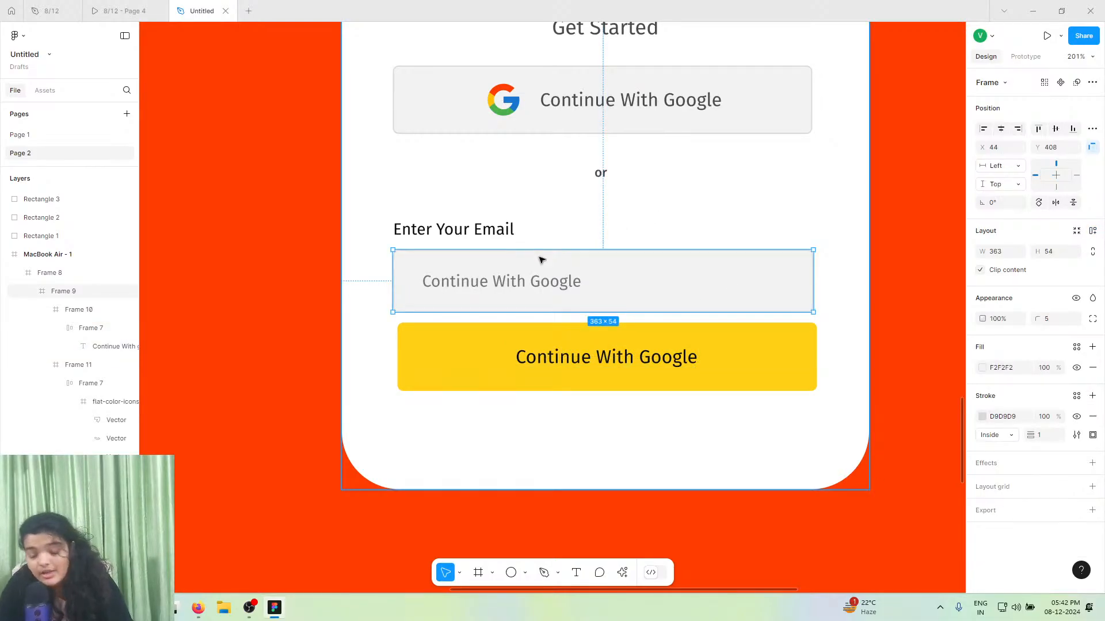
{"action": "left_click", "coordinate": [602, 355]}
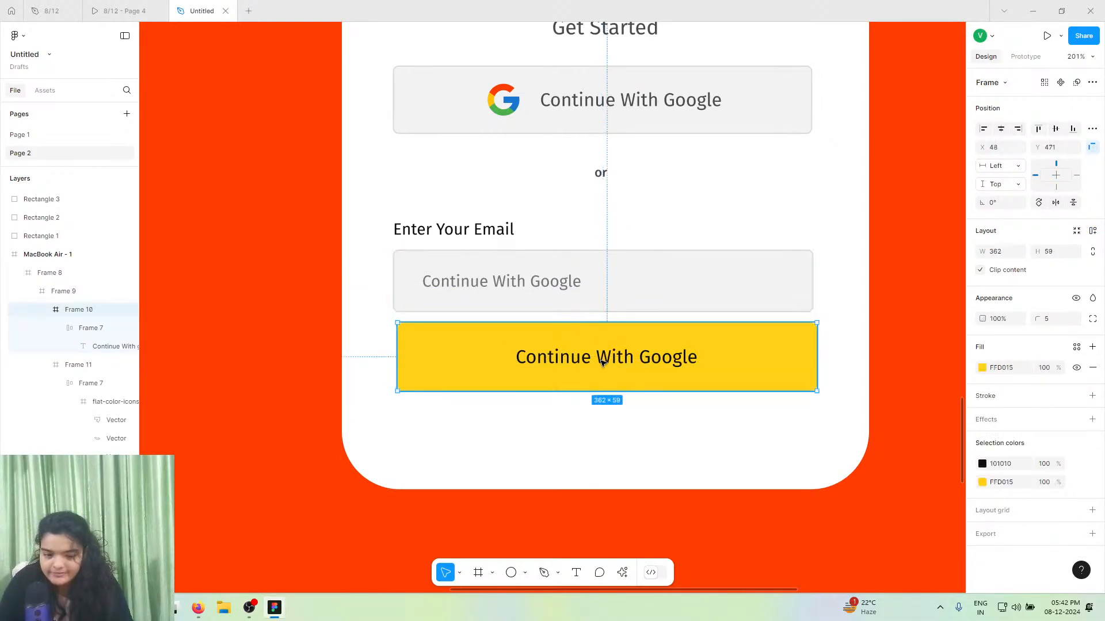
{"action": "left_click", "coordinate": [602, 355]}
{"action": "left_click", "coordinate": [121, 11]}
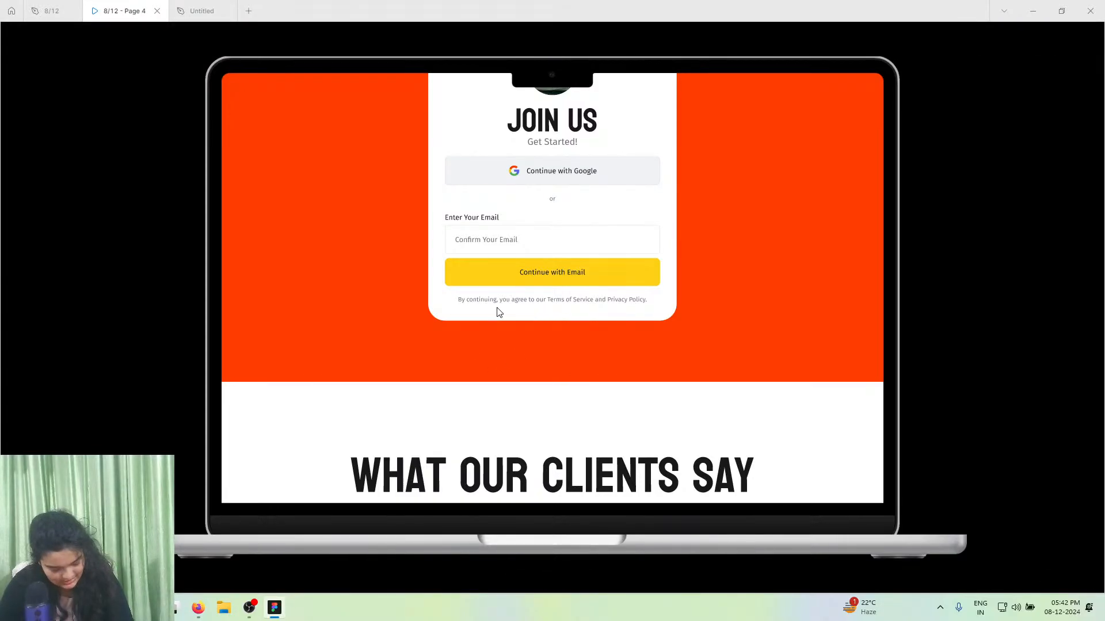
{"action": "left_click", "coordinate": [224, 6]}
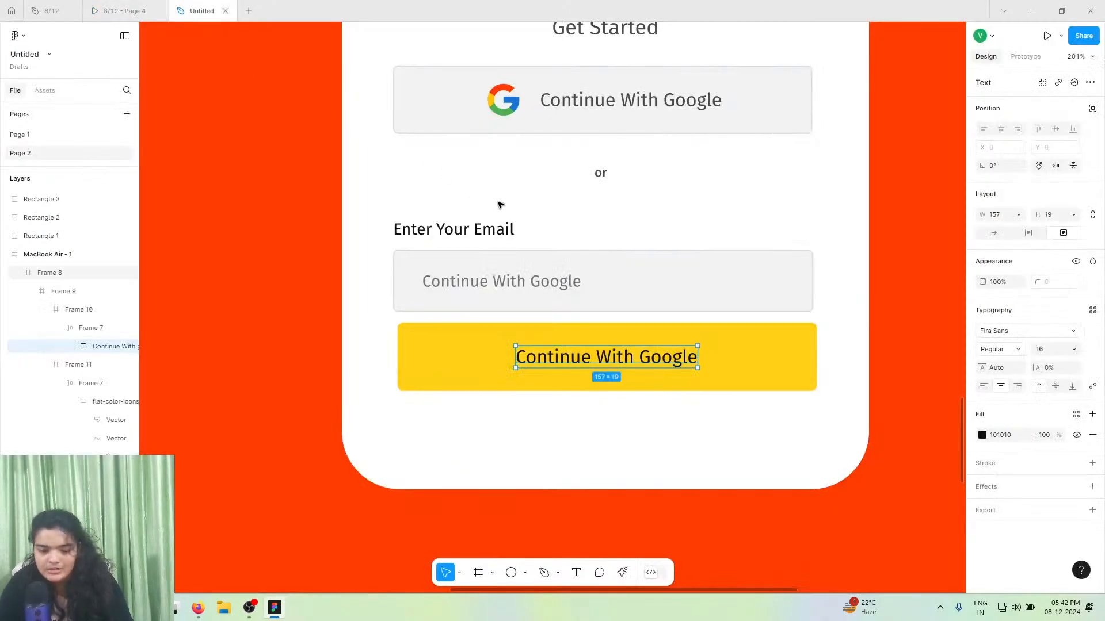
{"action": "left_click", "coordinate": [481, 232]}
{"action": "left_click_drag", "start_coordinate": [481, 232], "coordinate": [483, 419], "text": "alt"}
- In the 8/12 file, copy the line "By continuing, you agree to our Terms of Service and Privacy Policy." from the Join Us card
{"action": "left_click", "coordinate": [55, 5]}
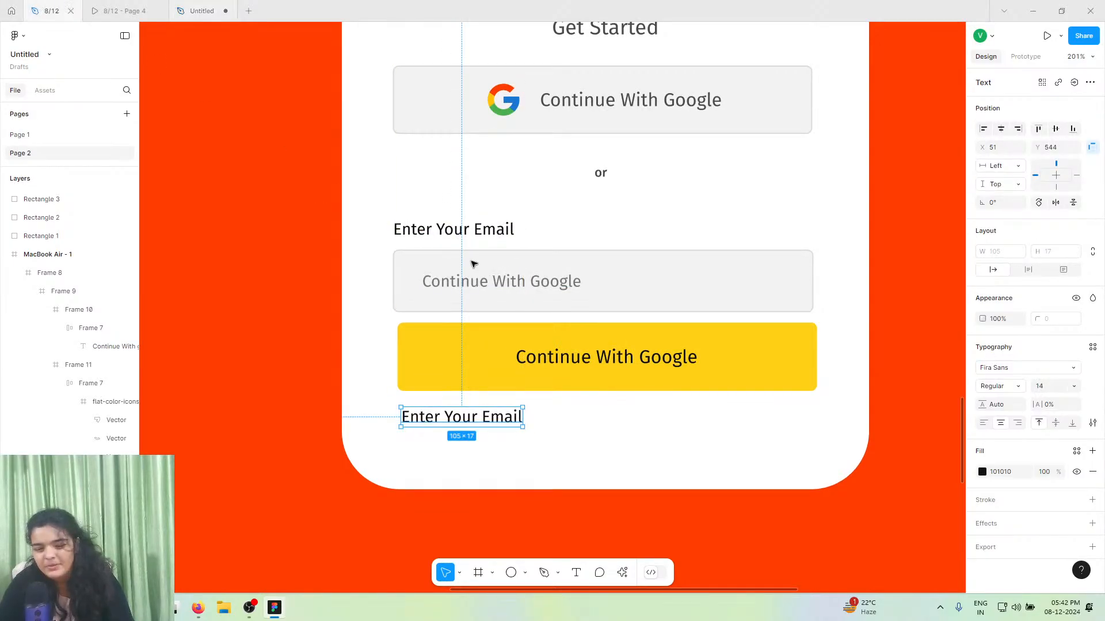
{"action": "scroll", "coordinate": [544, 357], "scroll_direction": "down", "scroll_amount": 10}
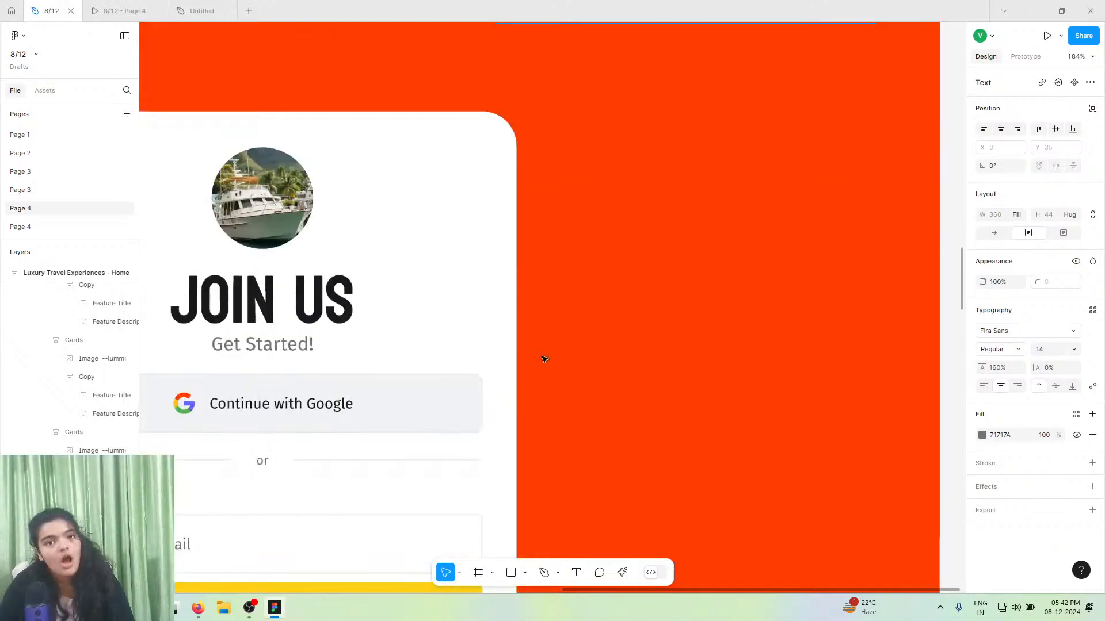
{"action": "scroll", "coordinate": [543, 357], "scroll_direction": "left", "scroll_amount": 3}
{"action": "scroll", "coordinate": [543, 357], "scroll_direction": "down", "scroll_amount": 3}
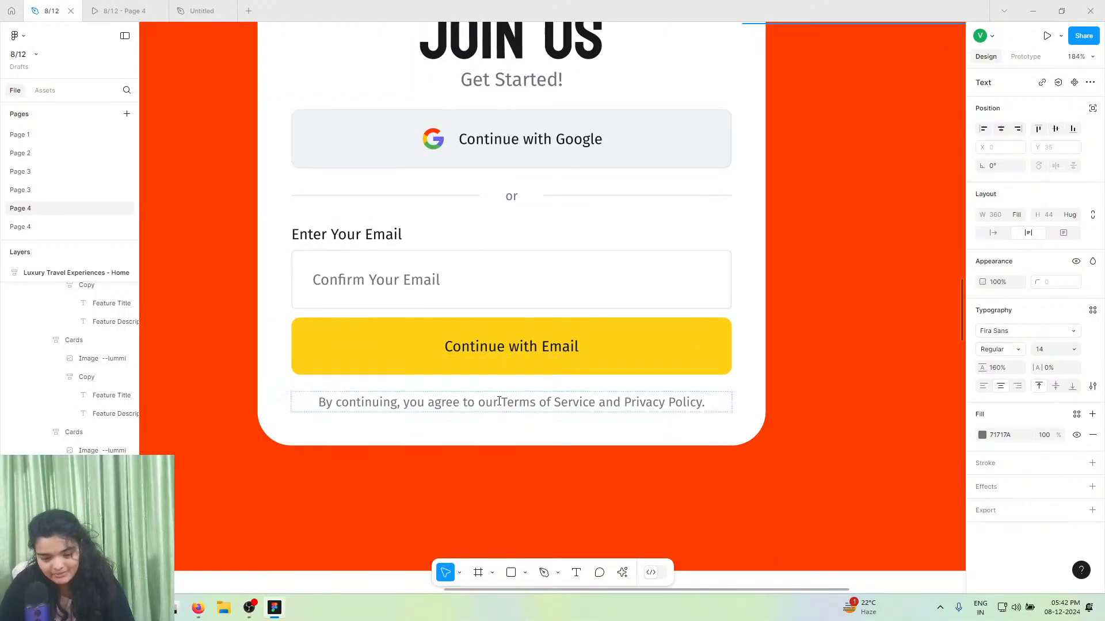
{"action": "left_click", "coordinate": [499, 401]}
{"action": "key", "text": "ctrl+a"}
{"action": "right_click", "coordinate": [499, 401]}
{"action": "left_click", "coordinate": [511, 409]}
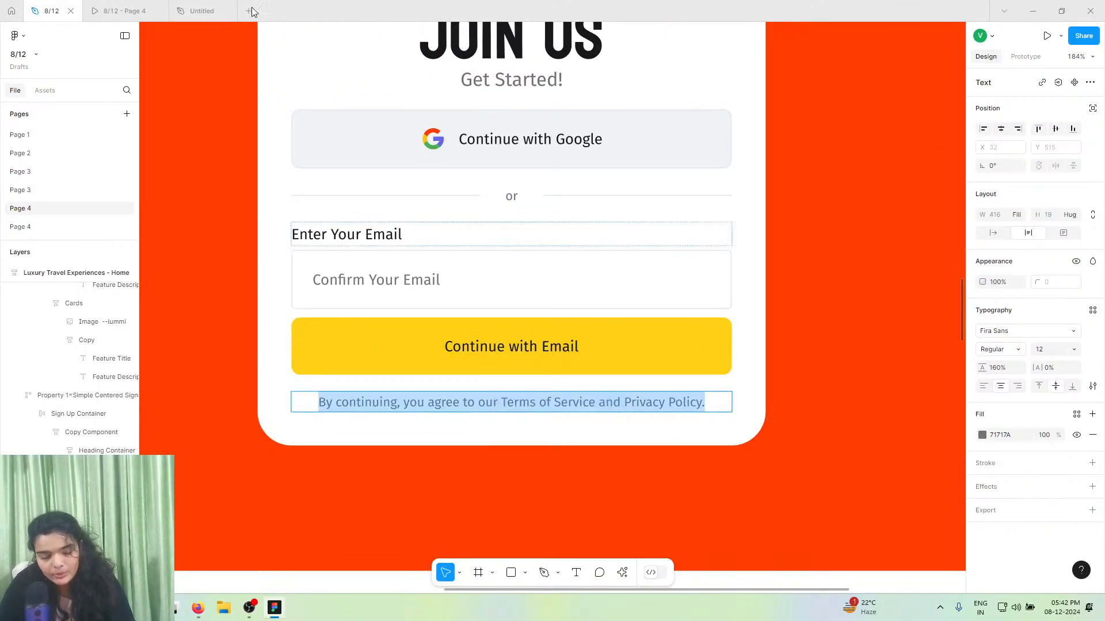
- In the Untitled file, replace the duplicated label's text with the copied terms line and move it to X 30, Y 547
{"action": "left_click", "coordinate": [221, 7]}
{"action": "double_click", "coordinate": [442, 414]}
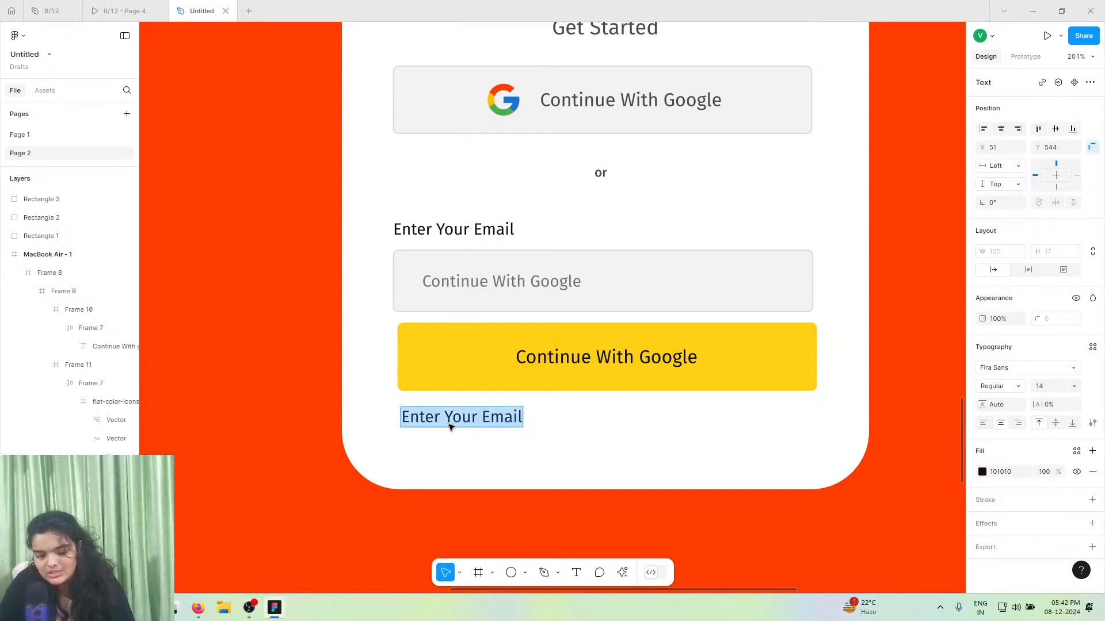
{"action": "right_click", "coordinate": [452, 427]}
{"action": "left_click", "coordinate": [490, 460]}
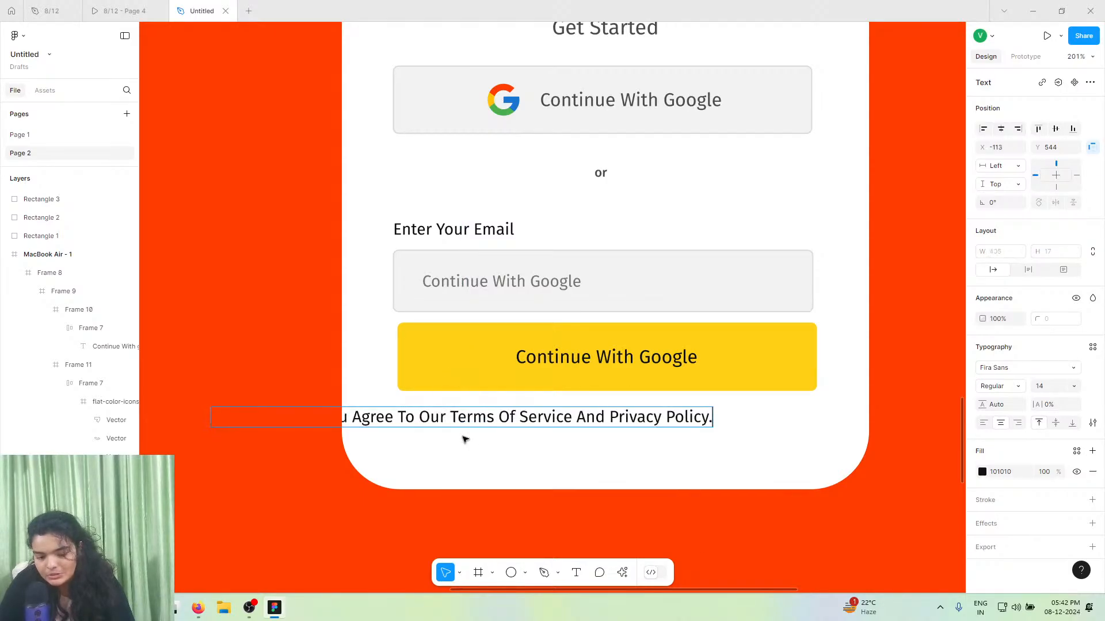
{"action": "key", "text": "Escape"}
{"action": "left_click_drag", "start_coordinate": [443, 417], "coordinate": [610, 421]}
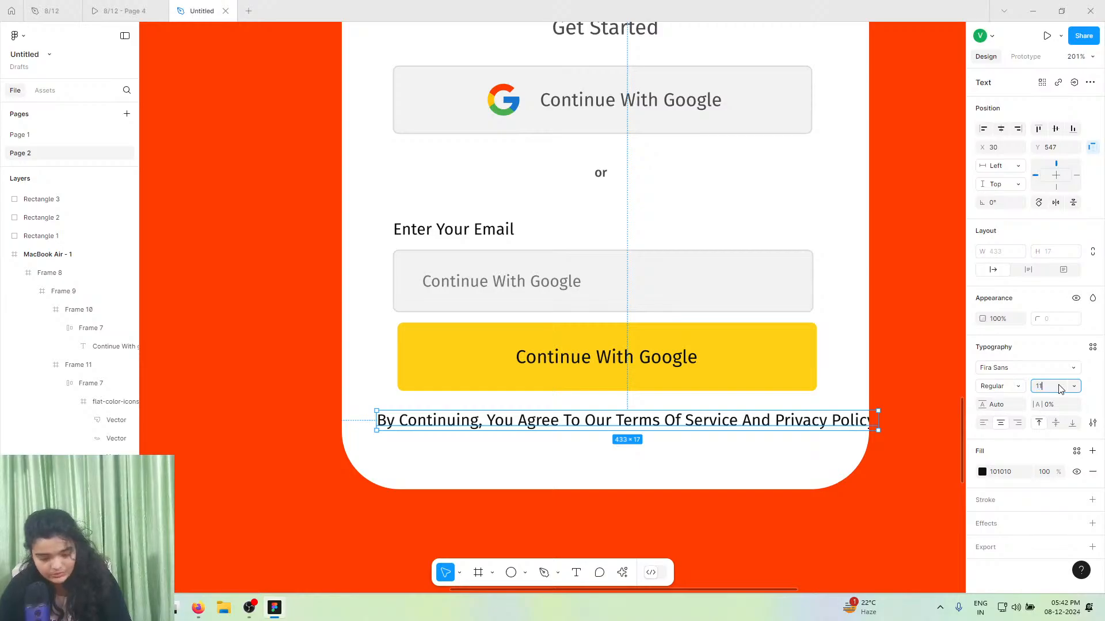
- Set the terms line's font size to 11 and its fill to light gray A8A8A8
{"action": "key", "text": "Return"}
{"action": "left_click", "coordinate": [983, 471]}
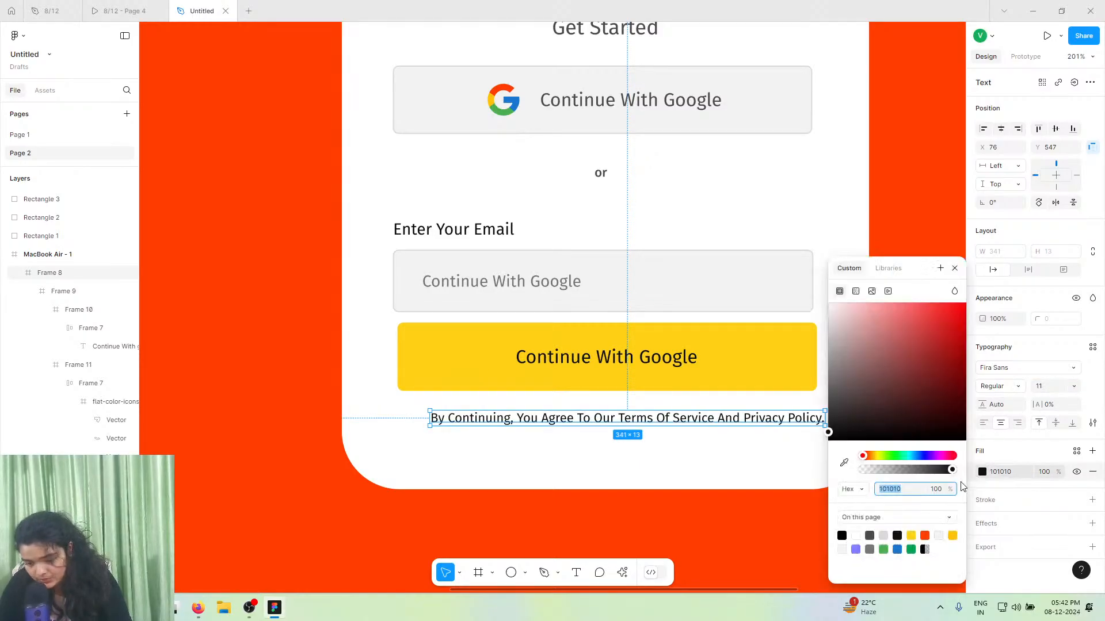
{"action": "left_click", "coordinate": [883, 535]}
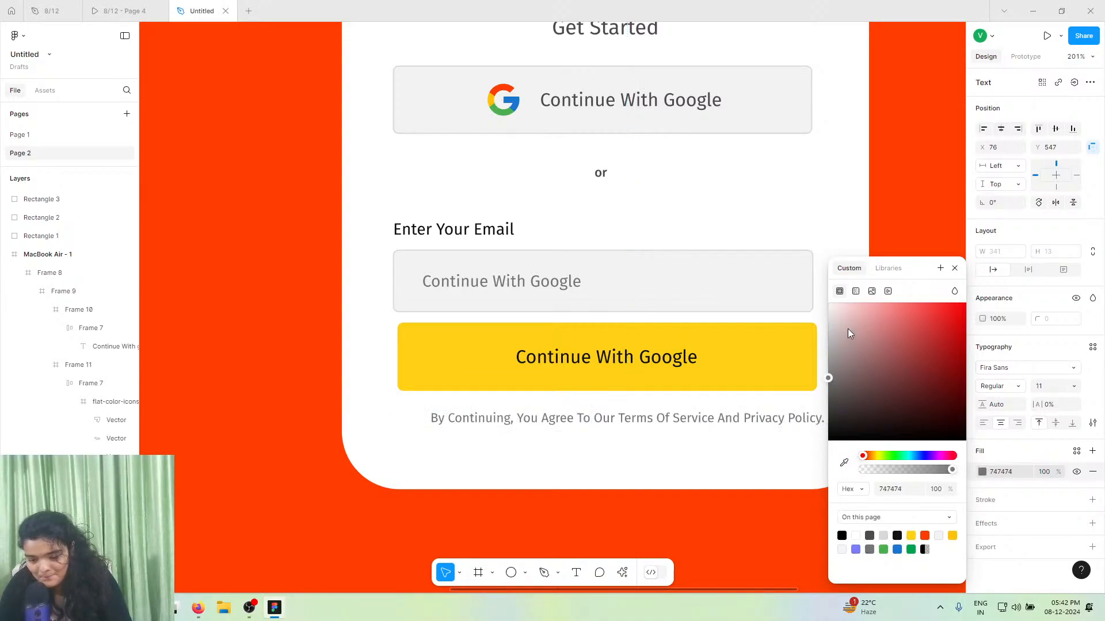
{"action": "left_click_drag", "start_coordinate": [848, 329], "coordinate": [811, 355]}
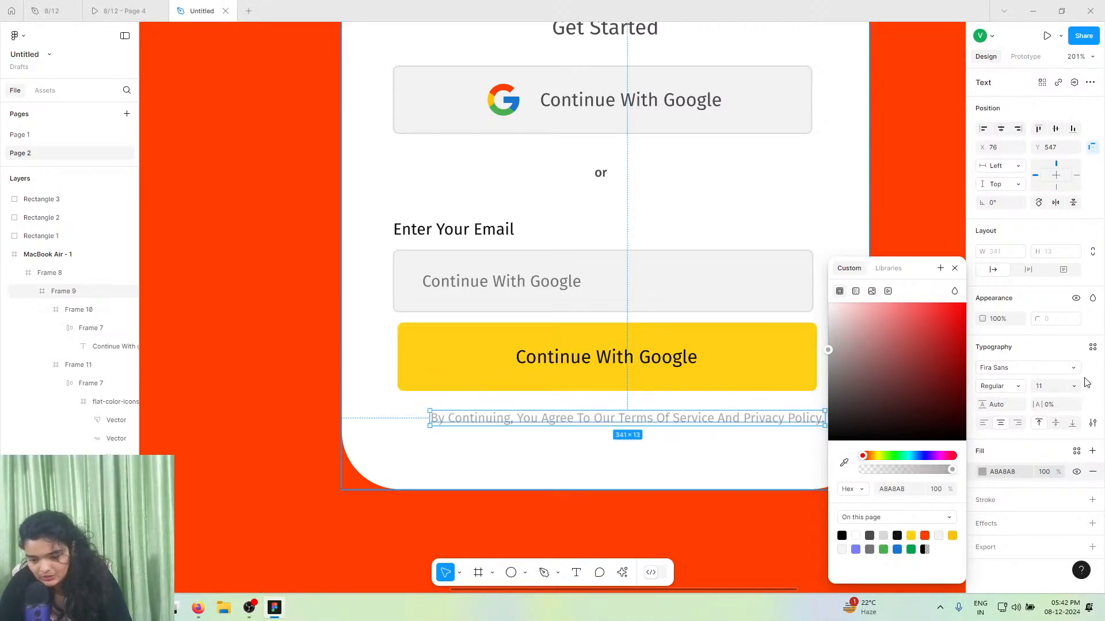
- Reduce the terms line's font size to 10 and center it horizontally within the Join Us card
{"action": "left_click", "coordinate": [1050, 390]}
{"action": "type", "text": "10"}
{"action": "key", "text": "Return"}
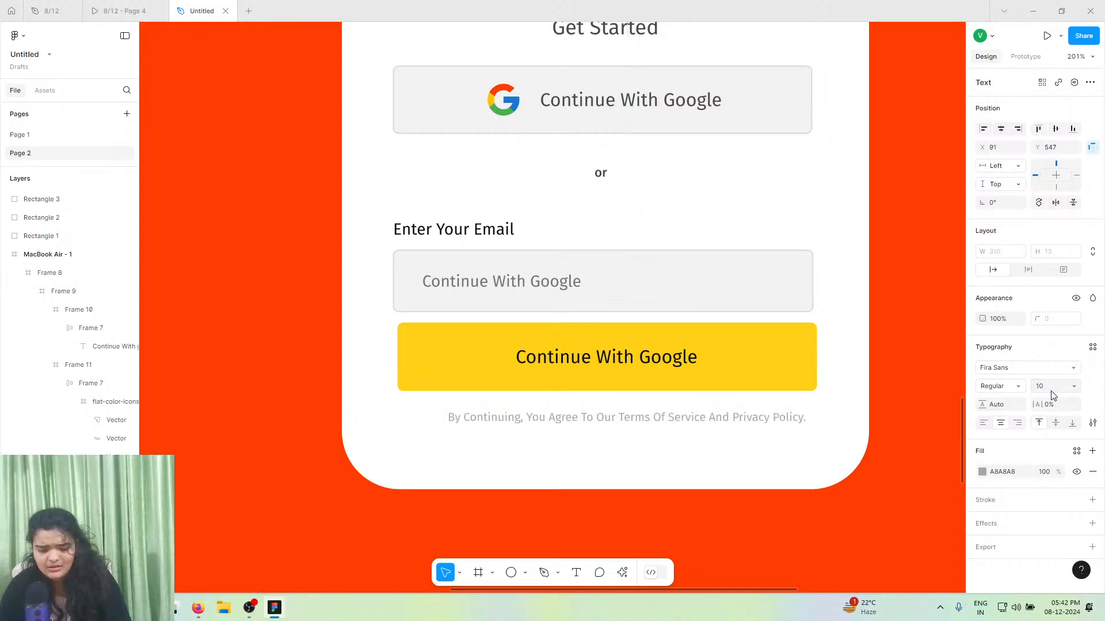
{"action": "left_click", "coordinate": [1001, 129]}
{"action": "scroll", "coordinate": [648, 419], "scroll_direction": "up", "scroll_amount": 3}
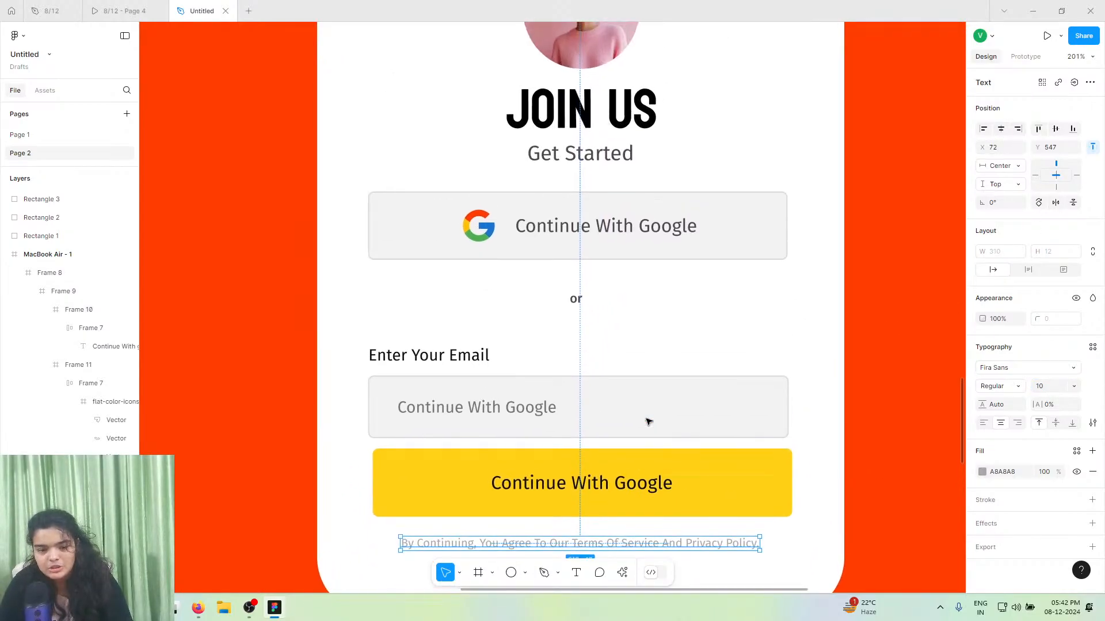
- Group the card's photo, headings, Google button, "or", email label, gray field, yellow button and terms line, and move the group to X 45, Y 50
{"action": "scroll", "coordinate": [649, 422], "scroll_direction": "down", "scroll_amount": 5}
{"action": "left_click", "coordinate": [653, 500]}
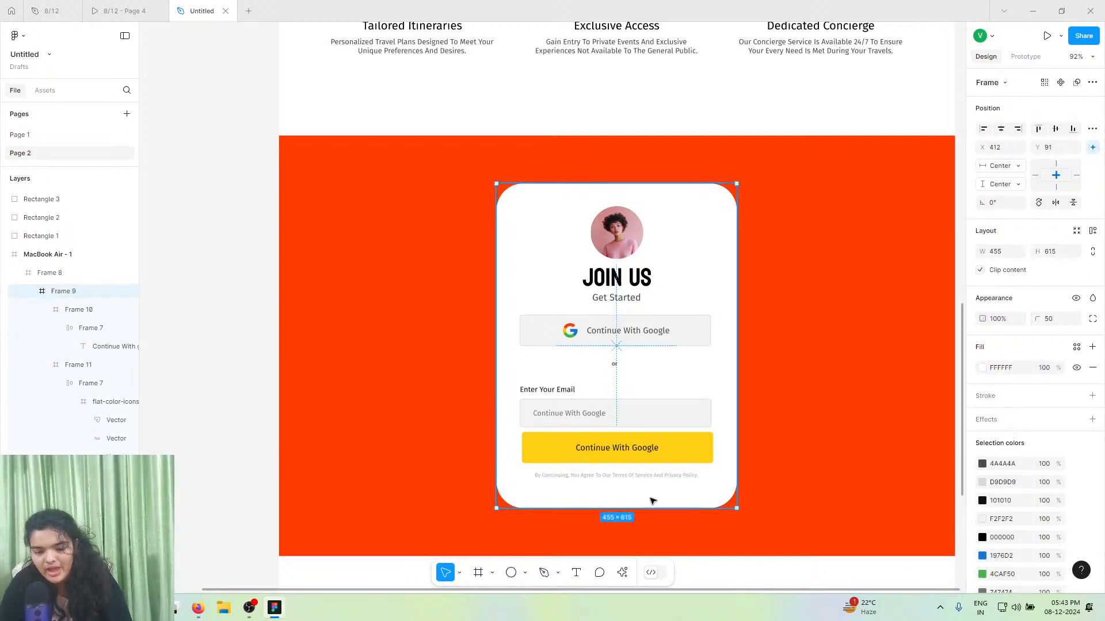
{"action": "left_click", "coordinate": [637, 476]}
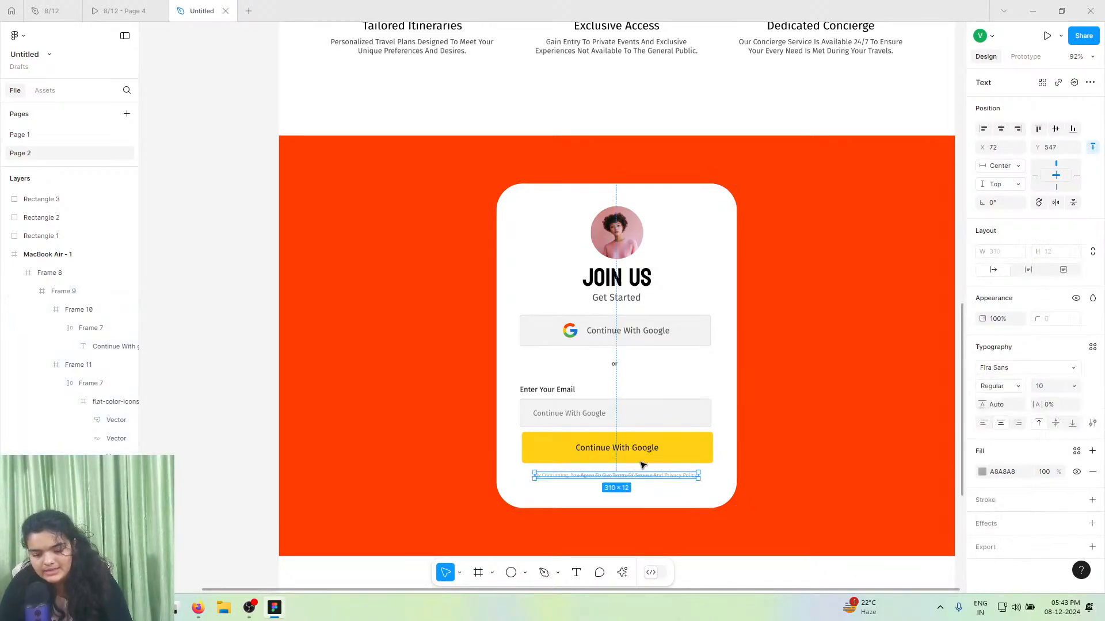
{"action": "left_click", "coordinate": [661, 454], "text": "shift"}
{"action": "left_click", "coordinate": [678, 410], "text": "shift"}
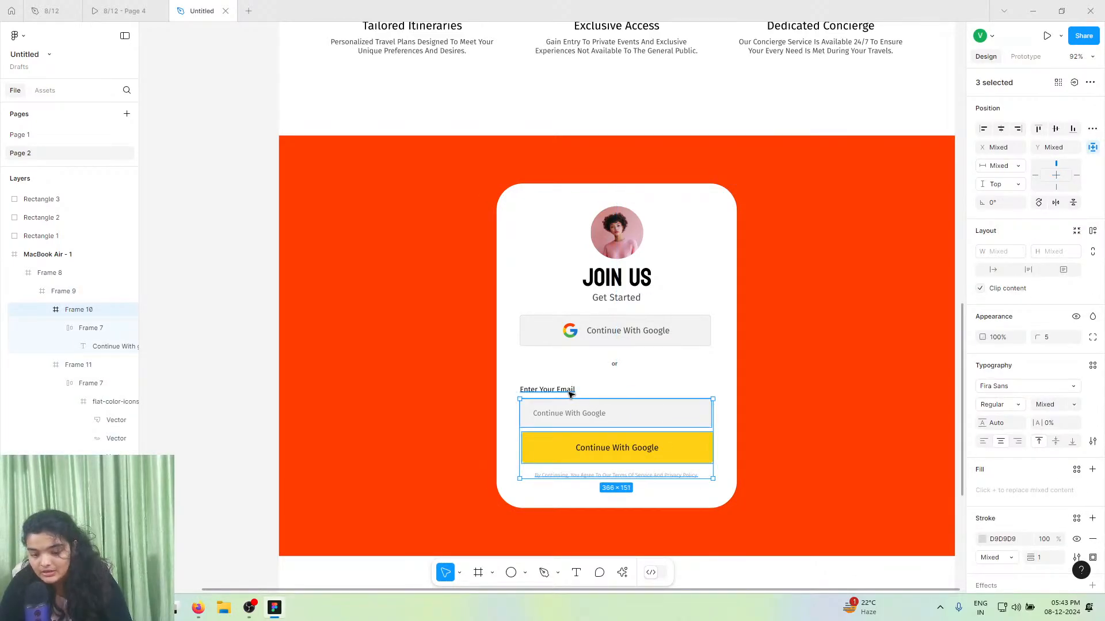
{"action": "left_click", "coordinate": [570, 391], "text": "shift"}
{"action": "left_click", "coordinate": [614, 365], "text": "shift"}
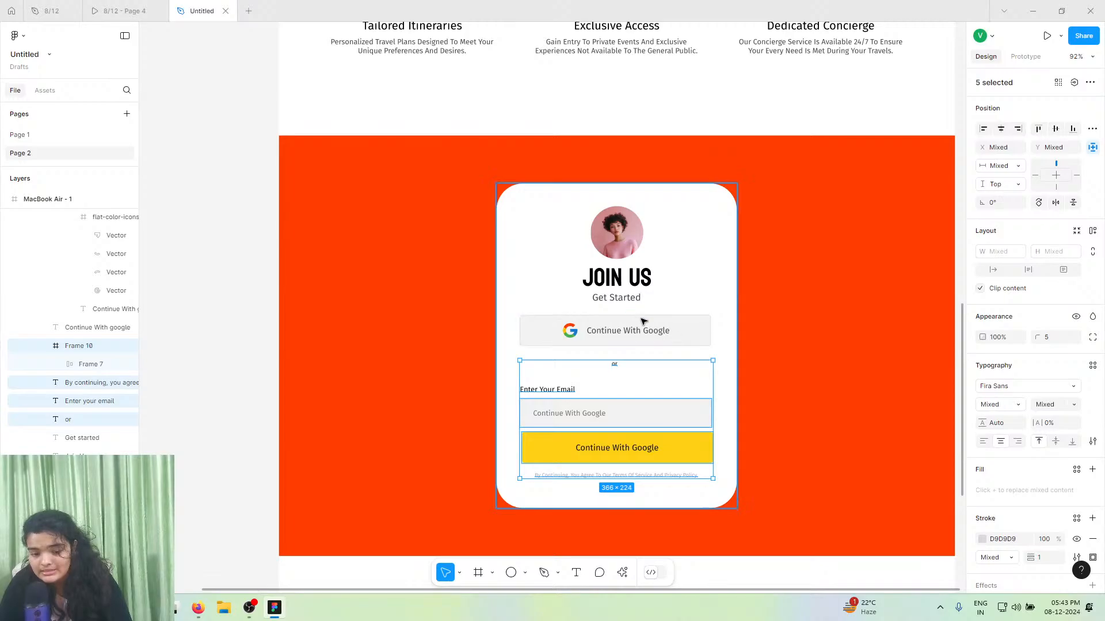
{"action": "left_click", "coordinate": [643, 321], "text": "shift"}
{"action": "left_click", "coordinate": [633, 299], "text": "shift"}
{"action": "left_click", "coordinate": [642, 280], "text": "shift"}
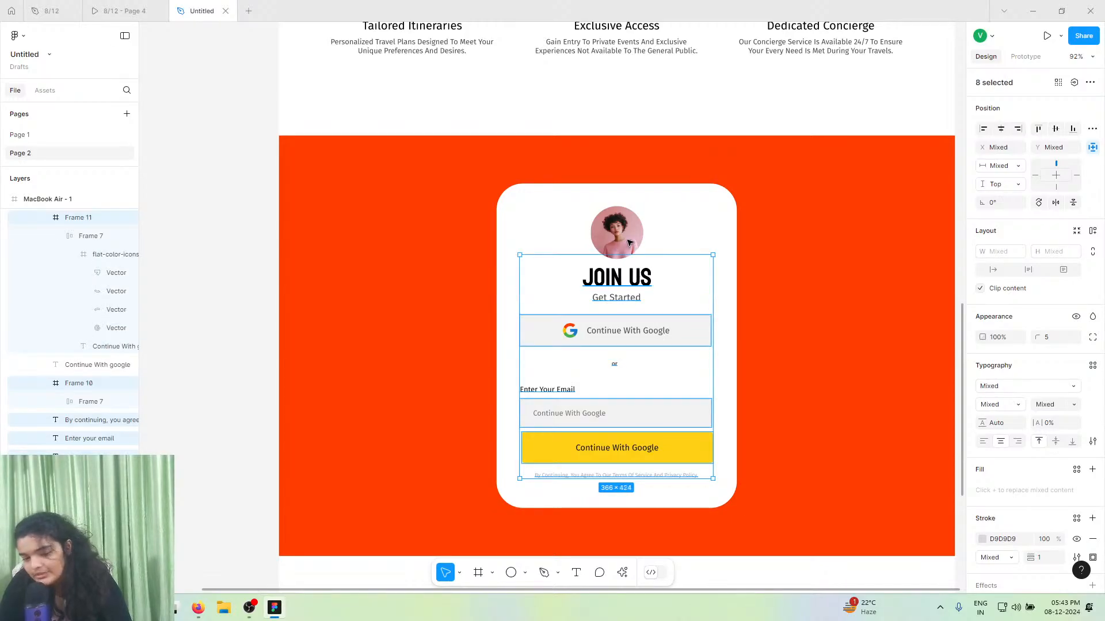
{"action": "left_click", "coordinate": [628, 246], "text": "shift"}
{"action": "key", "text": "ctrl+g"}
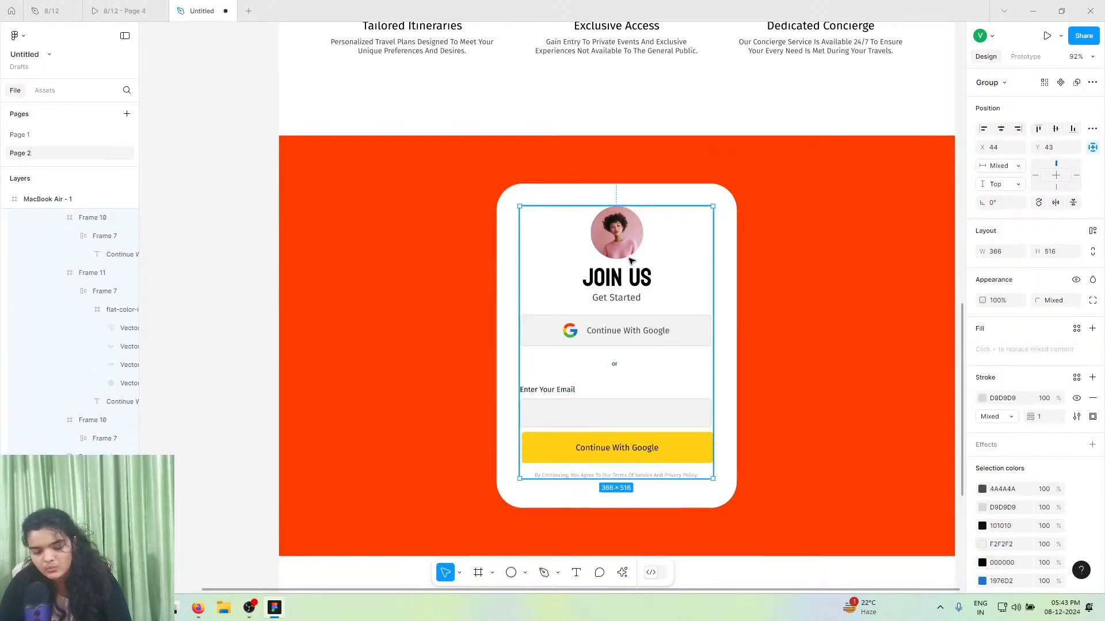
{"action": "left_click_drag", "start_coordinate": [628, 250], "coordinate": [630, 254]}
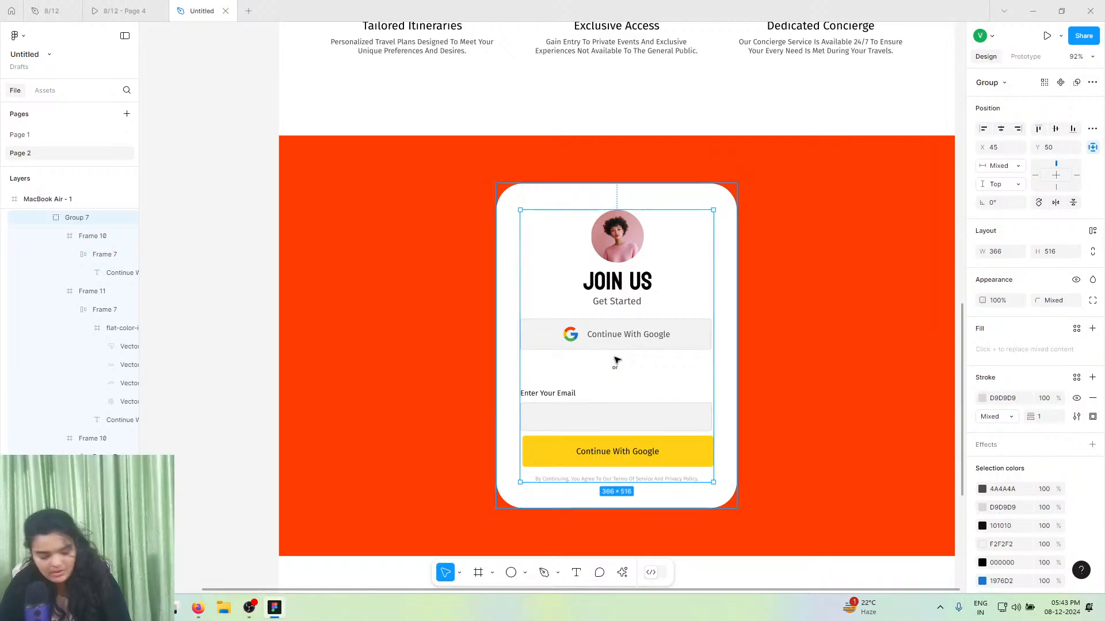
{"action": "scroll", "coordinate": [615, 360], "scroll_direction": "down", "scroll_amount": 5}
{"action": "scroll", "coordinate": [615, 360], "scroll_direction": "down", "scroll_amount": 5}
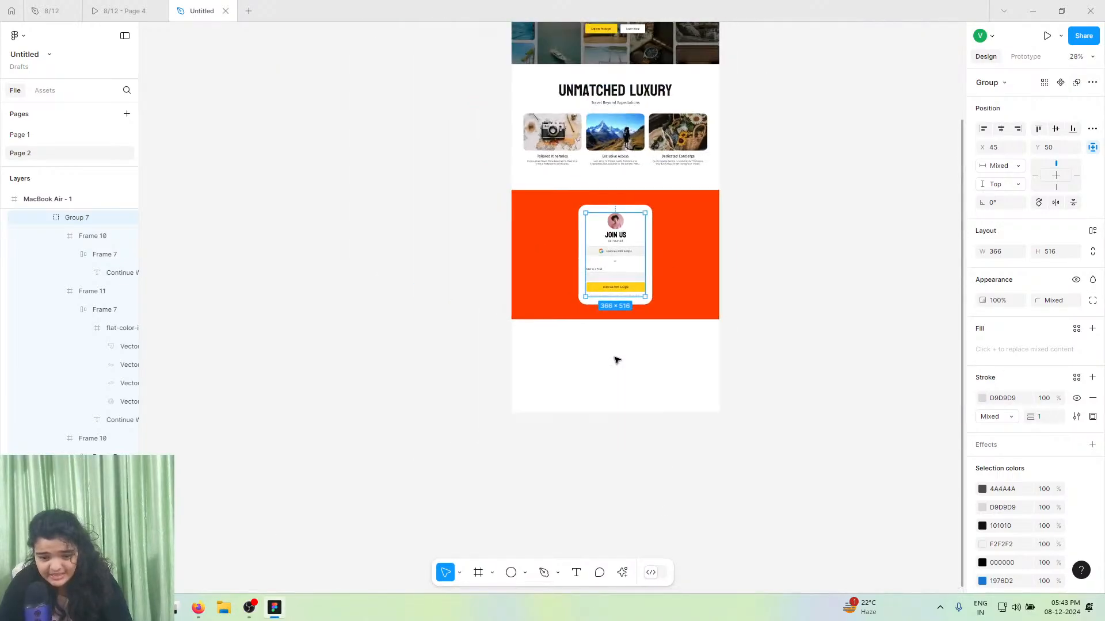
{"action": "scroll", "coordinate": [616, 352], "scroll_direction": "up", "scroll_amount": 3}
{"action": "scroll", "coordinate": [617, 345], "scroll_direction": "up", "scroll_amount": 5}
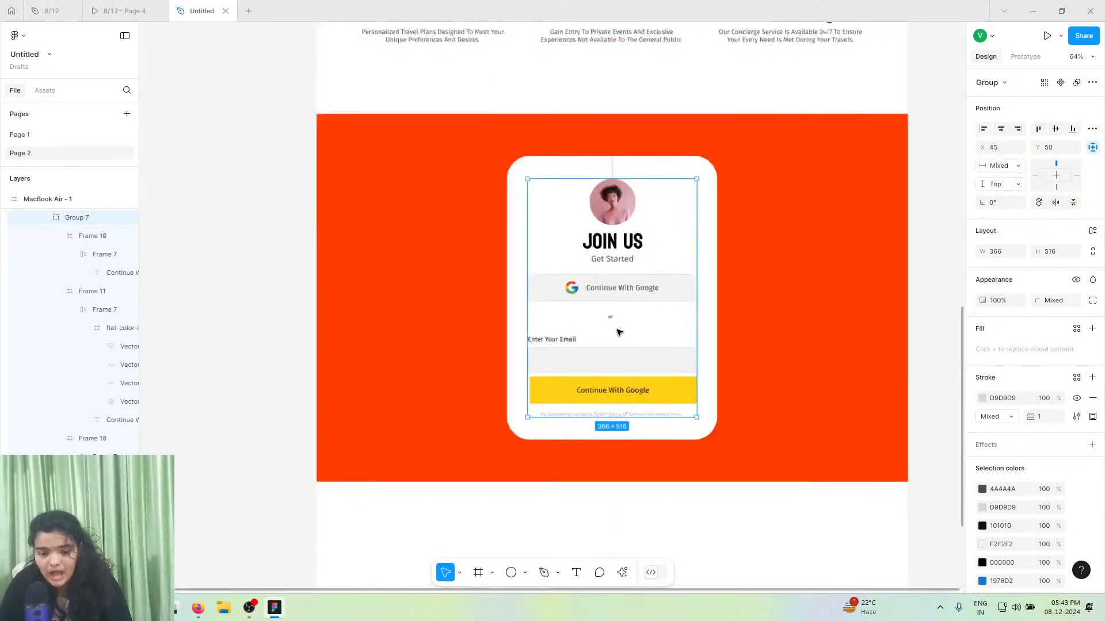
{"action": "scroll", "coordinate": [619, 332], "scroll_direction": "down", "scroll_amount": 2}
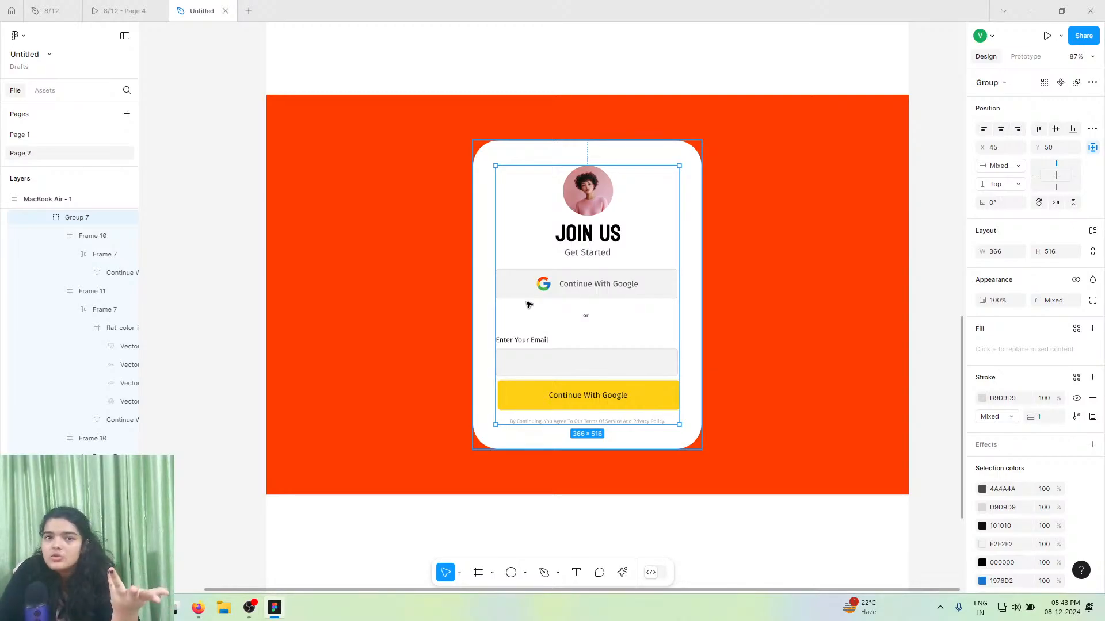
{"action": "scroll", "coordinate": [528, 304], "scroll_direction": "down", "scroll_amount": 3}
{"action": "scroll", "coordinate": [424, 362], "scroll_direction": "up", "scroll_amount": 5}
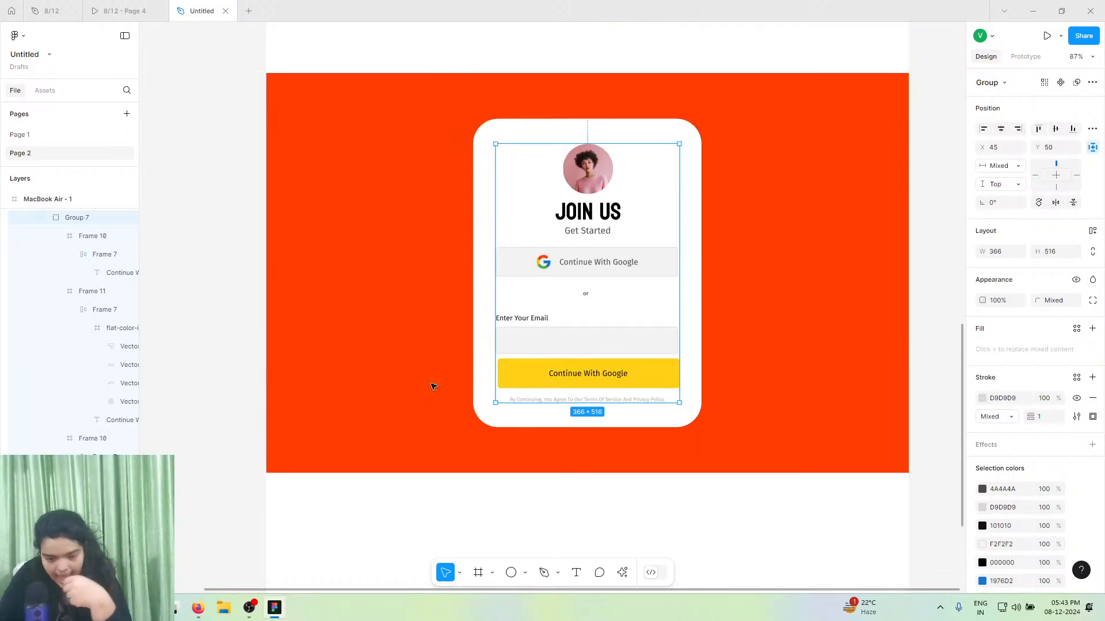
- Extend the bottom of the MacBook Air - 1 frame to a height of about 4089
{"action": "scroll", "coordinate": [429, 390], "scroll_direction": "up", "scroll_amount": 10}
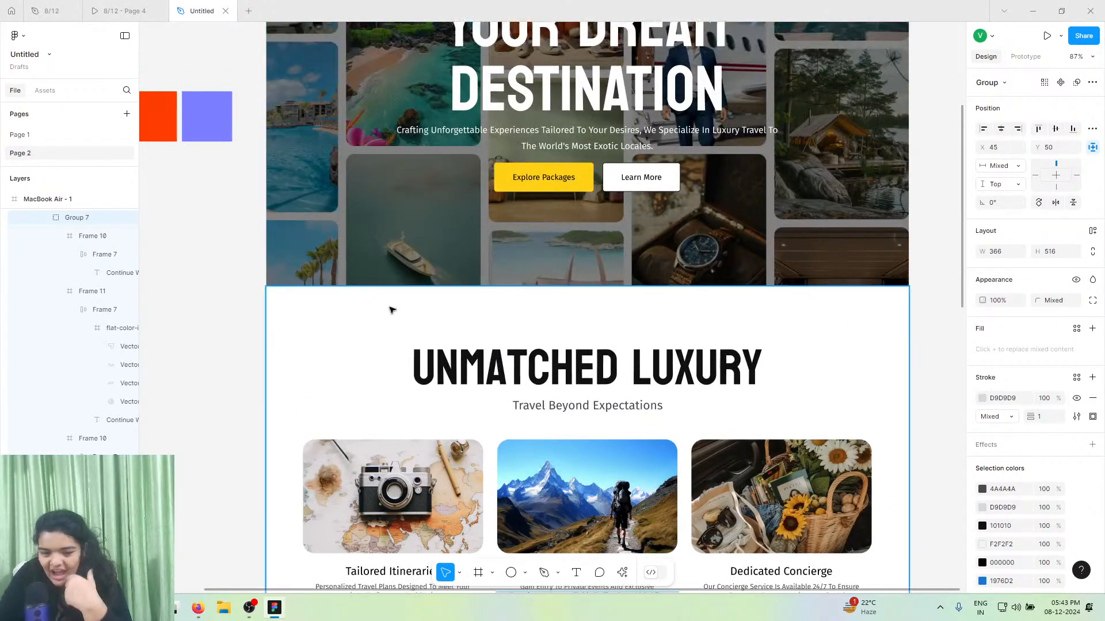
{"action": "scroll", "coordinate": [364, 286], "scroll_direction": "up", "scroll_amount": 2}
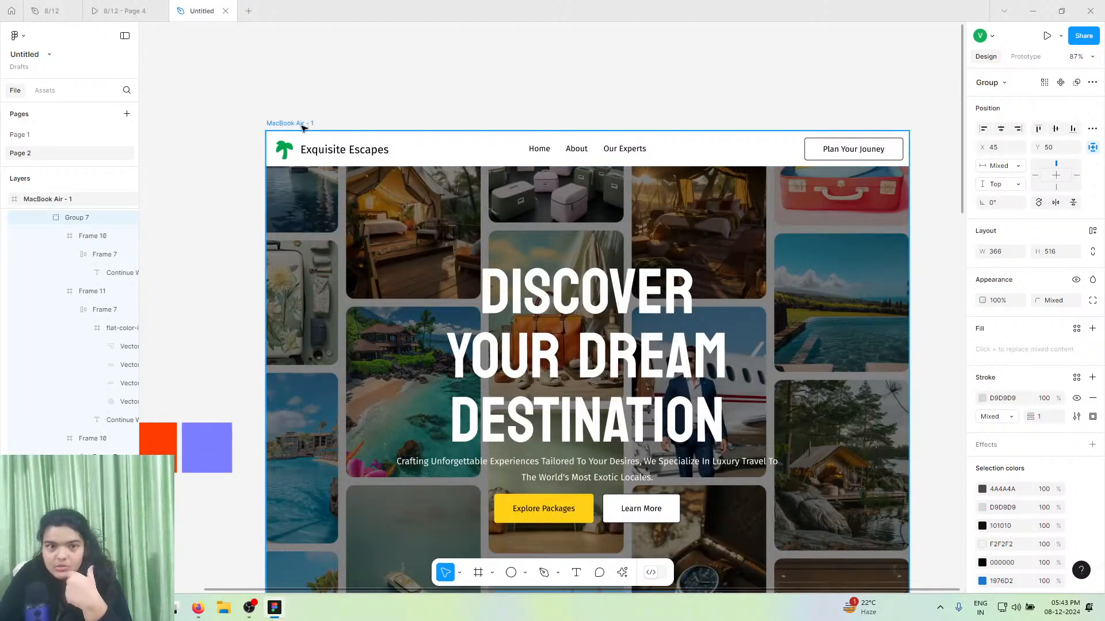
{"action": "left_click", "coordinate": [302, 127]}
{"action": "scroll", "coordinate": [306, 130], "scroll_direction": "down", "scroll_amount": 2}
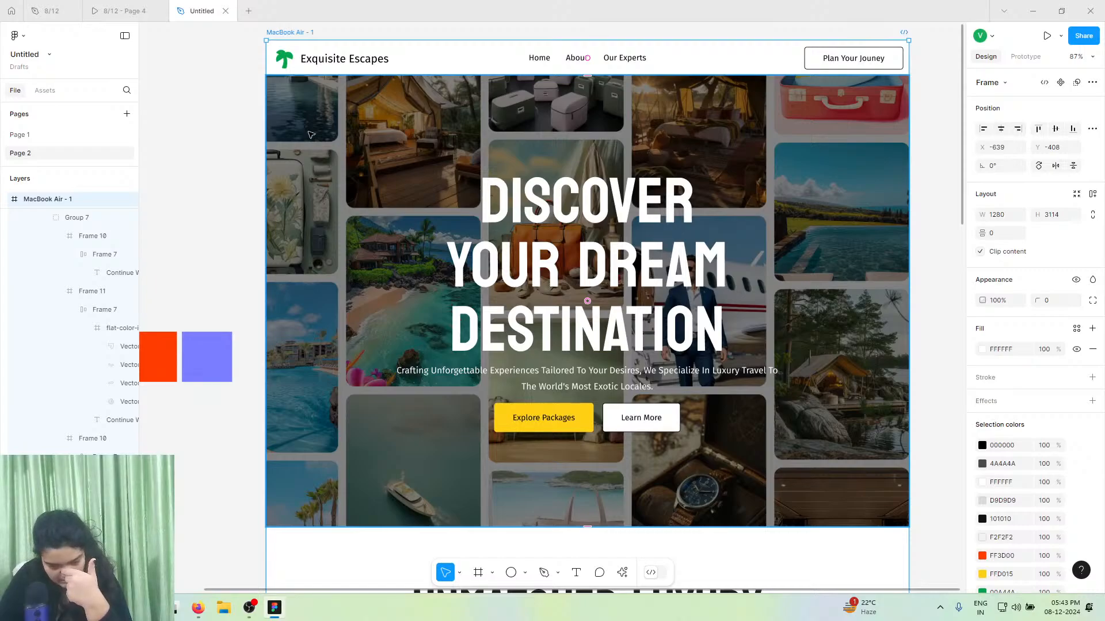
{"action": "scroll", "coordinate": [311, 135], "scroll_direction": "down", "scroll_amount": 15}
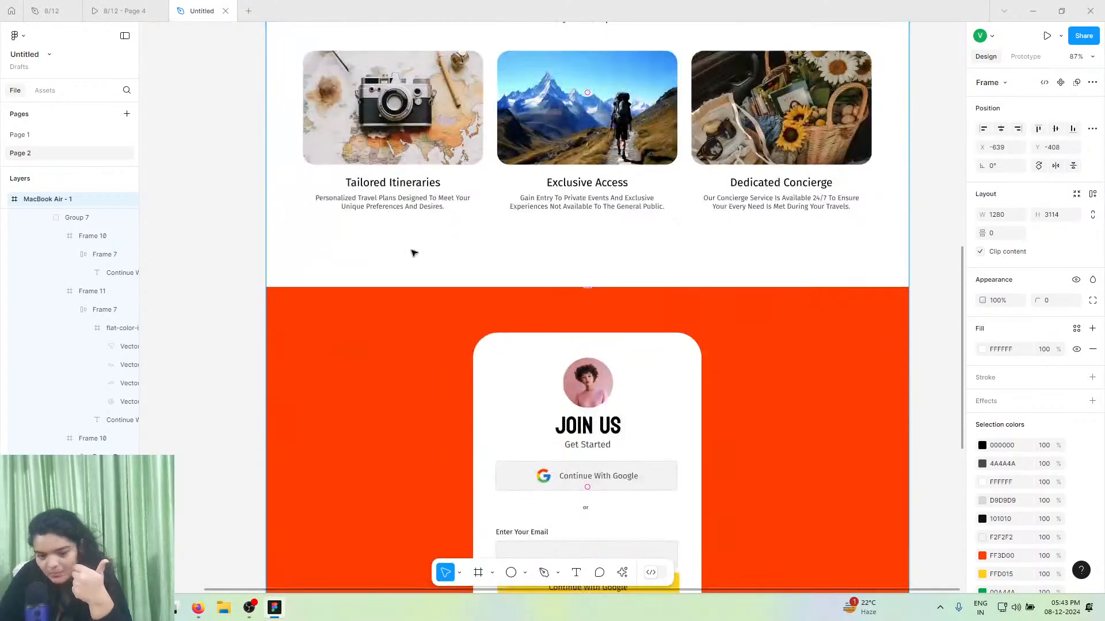
{"action": "scroll", "coordinate": [412, 256], "scroll_direction": "down", "scroll_amount": 15}
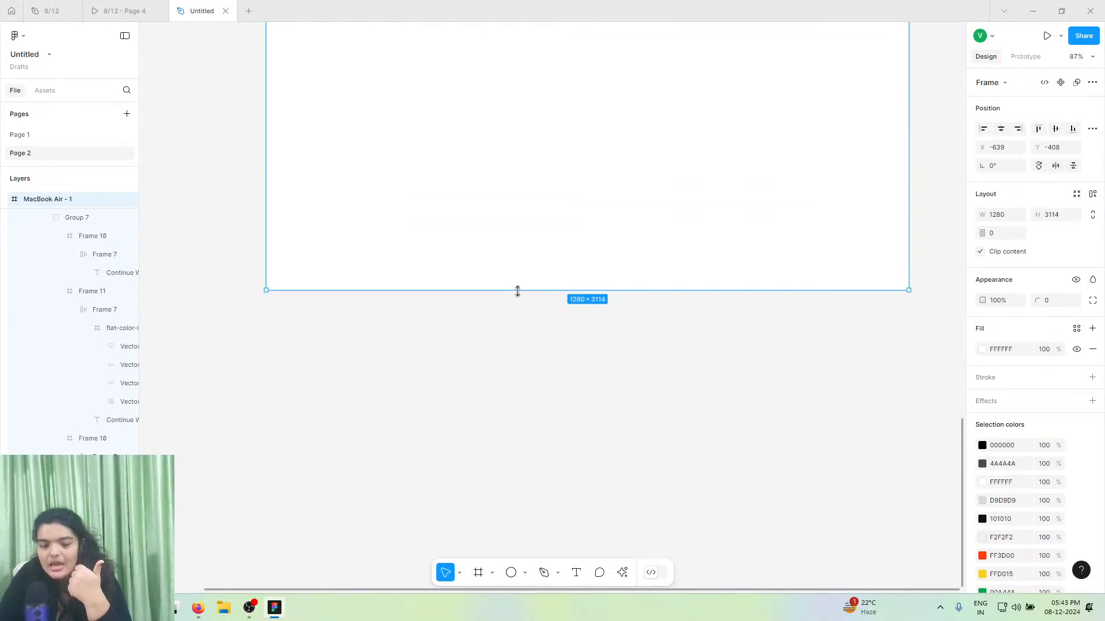
{"action": "left_click_drag", "start_coordinate": [517, 292], "coordinate": [520, 612]}
- Examine the client testimonials section in the 8/12 reference prototype, including its heading and card layout
{"action": "left_click", "coordinate": [129, 7]}
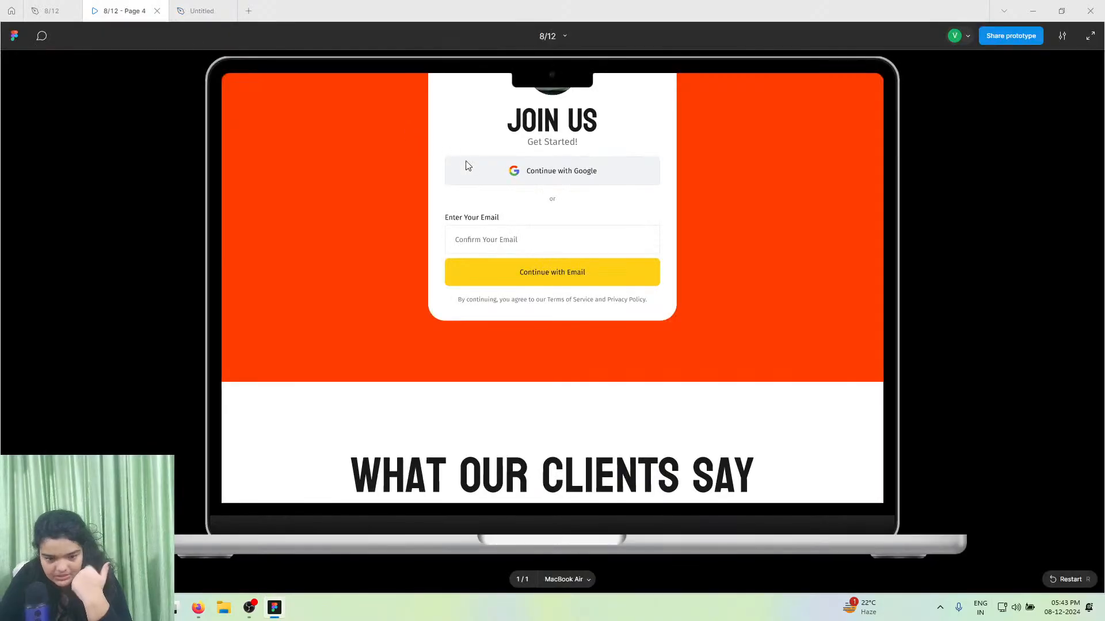
{"action": "scroll", "coordinate": [536, 282], "scroll_direction": "down", "scroll_amount": 7}
{"action": "scroll", "coordinate": [536, 281], "scroll_direction": "up", "scroll_amount": 2}
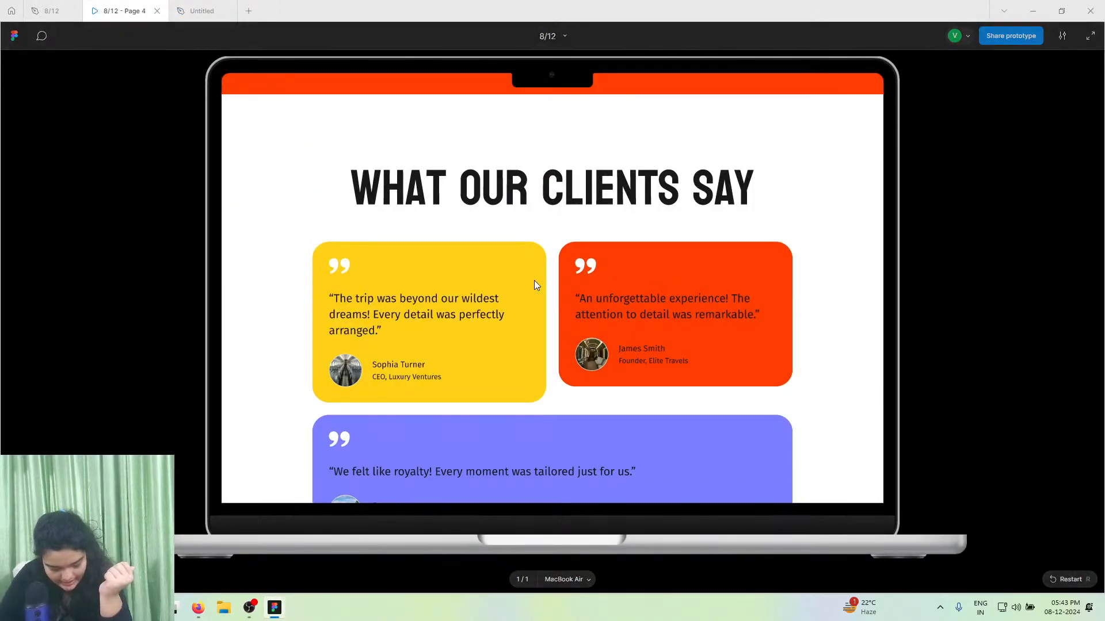
{"action": "scroll", "coordinate": [535, 280], "scroll_direction": "down", "scroll_amount": 1}
{"action": "scroll", "coordinate": [534, 280], "scroll_direction": "up", "scroll_amount": 1}
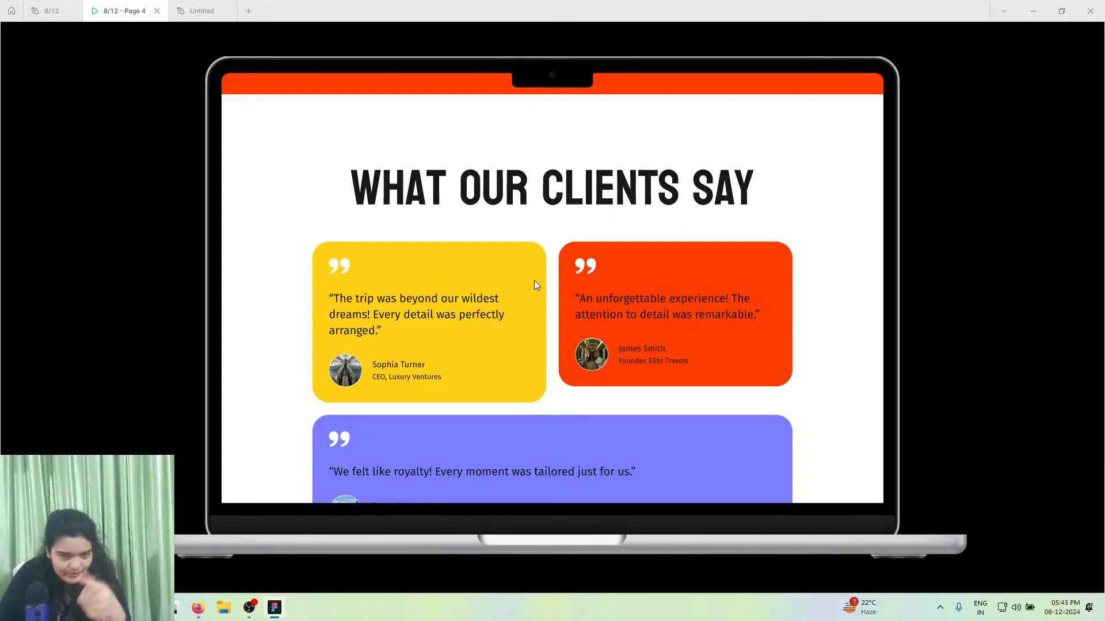
{"action": "scroll", "coordinate": [526, 309], "scroll_direction": "down", "scroll_amount": 1}
{"action": "scroll", "coordinate": [526, 309], "scroll_direction": "up", "scroll_amount": 1}
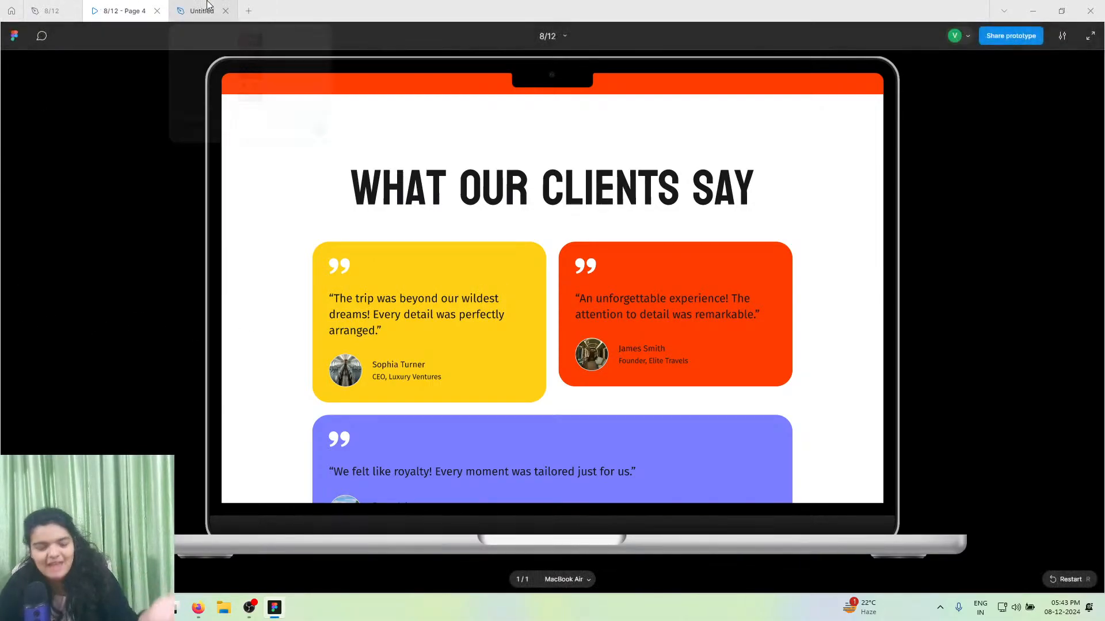
{"action": "mouse_move", "coordinate": [224, 2]}
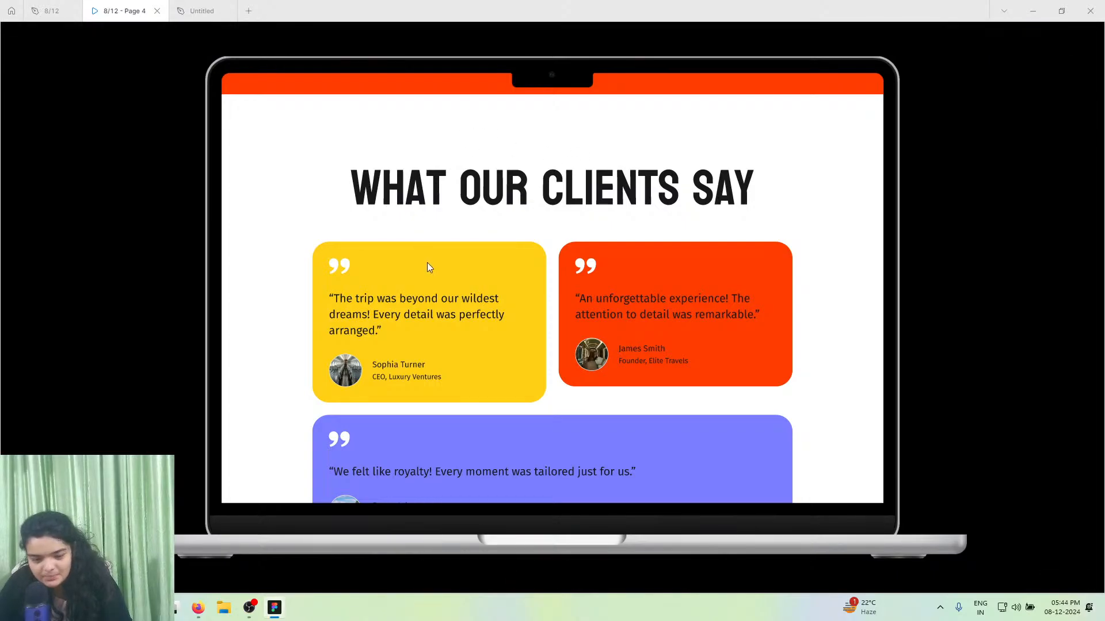
{"action": "left_click", "coordinate": [201, 10]}
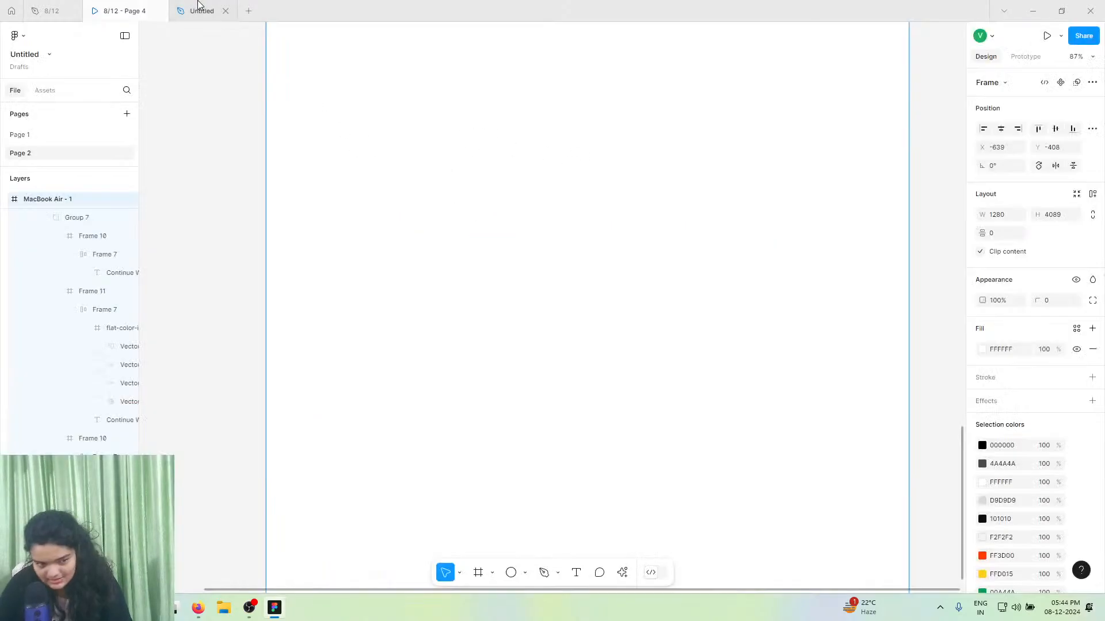
- Duplicate the "Unmatched Luxury" heading and place the copy in the blank area below the orange Join Us section, at about Y 2656
{"action": "scroll", "coordinate": [382, 234], "scroll_direction": "up", "scroll_amount": 10}
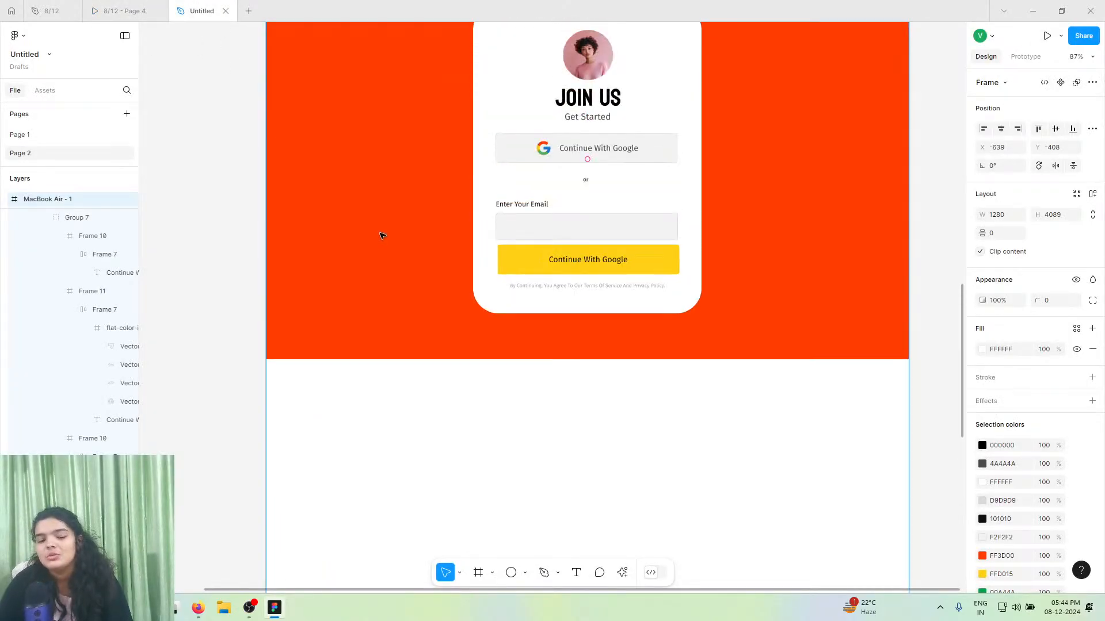
{"action": "scroll", "coordinate": [381, 231], "scroll_direction": "up", "scroll_amount": 6}
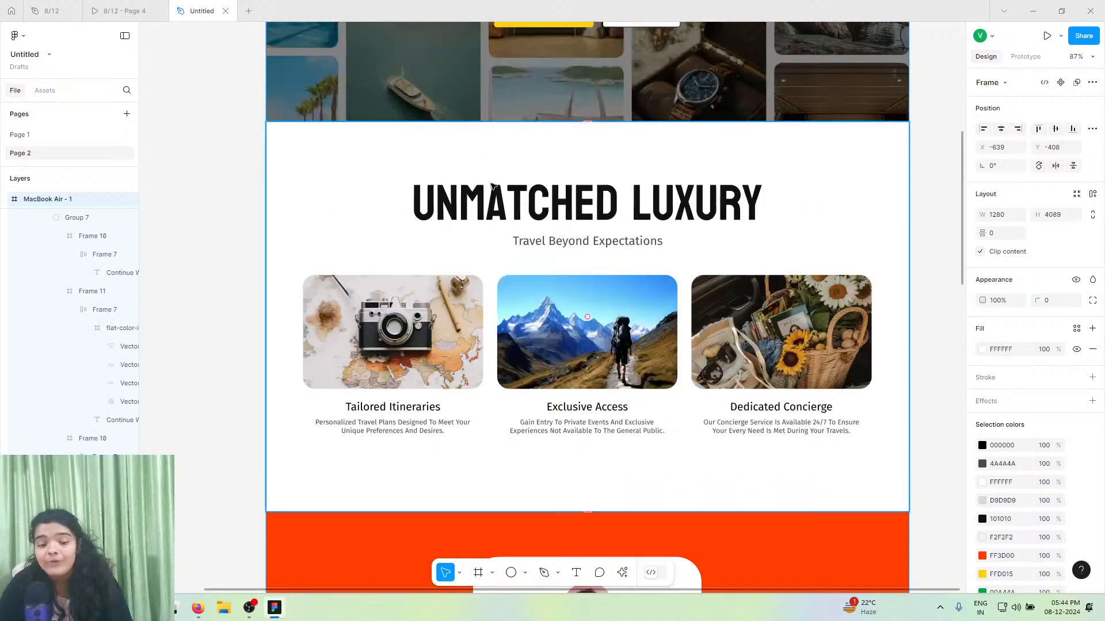
{"action": "triple_click", "coordinate": [492, 190]}
{"action": "left_click", "coordinate": [127, 11]}
{"action": "left_click", "coordinate": [202, 10]}
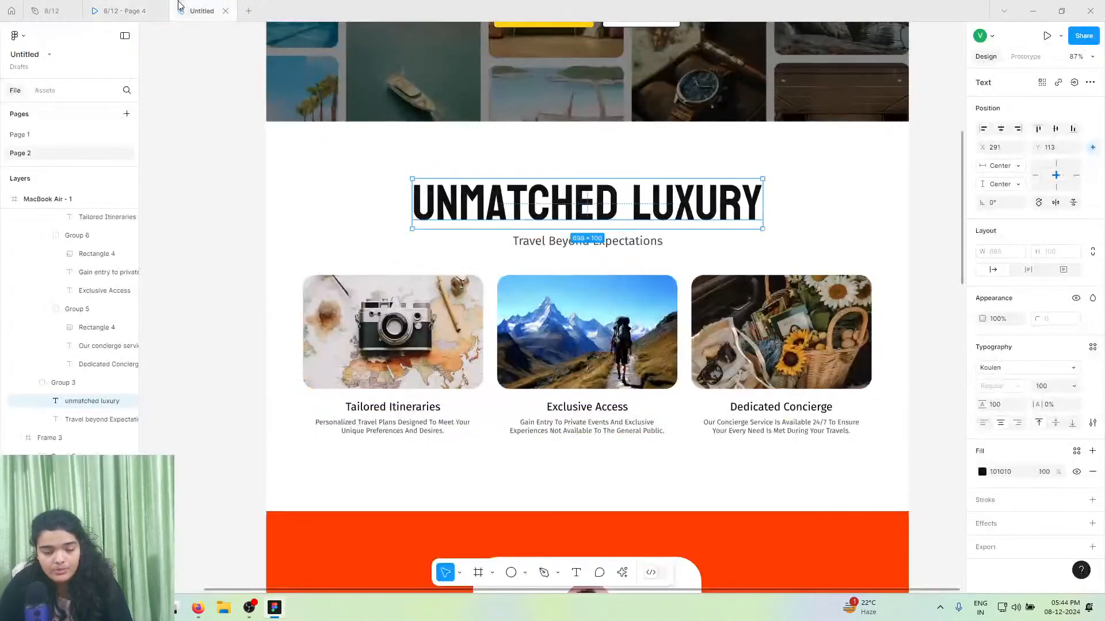
{"action": "key", "text": "ctrl+d"}
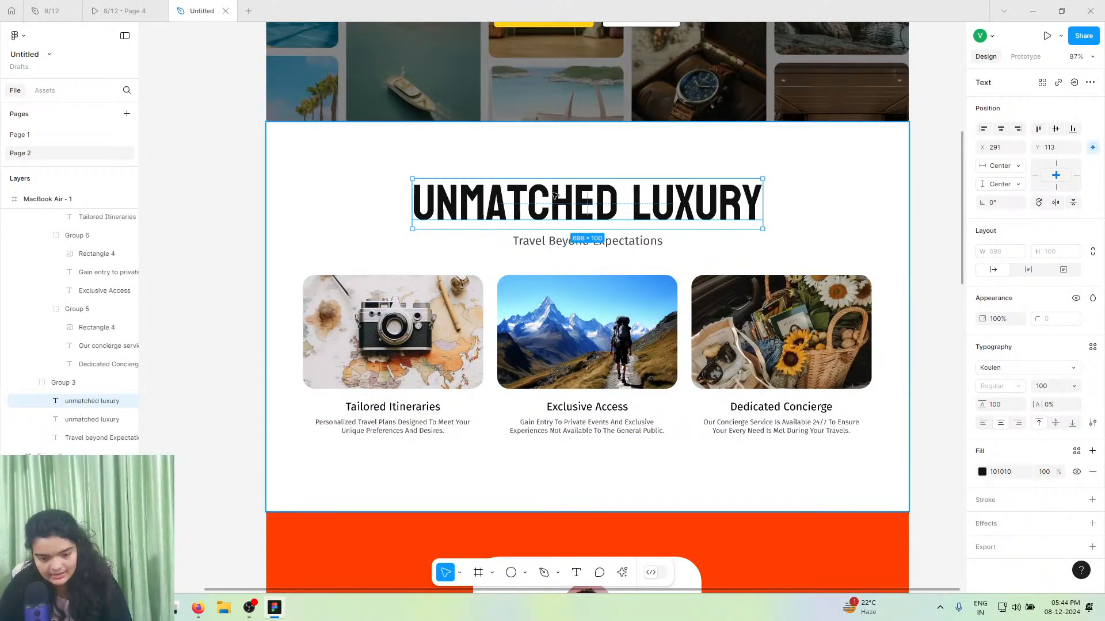
{"action": "left_click_drag", "start_coordinate": [553, 202], "coordinate": [547, 459]}
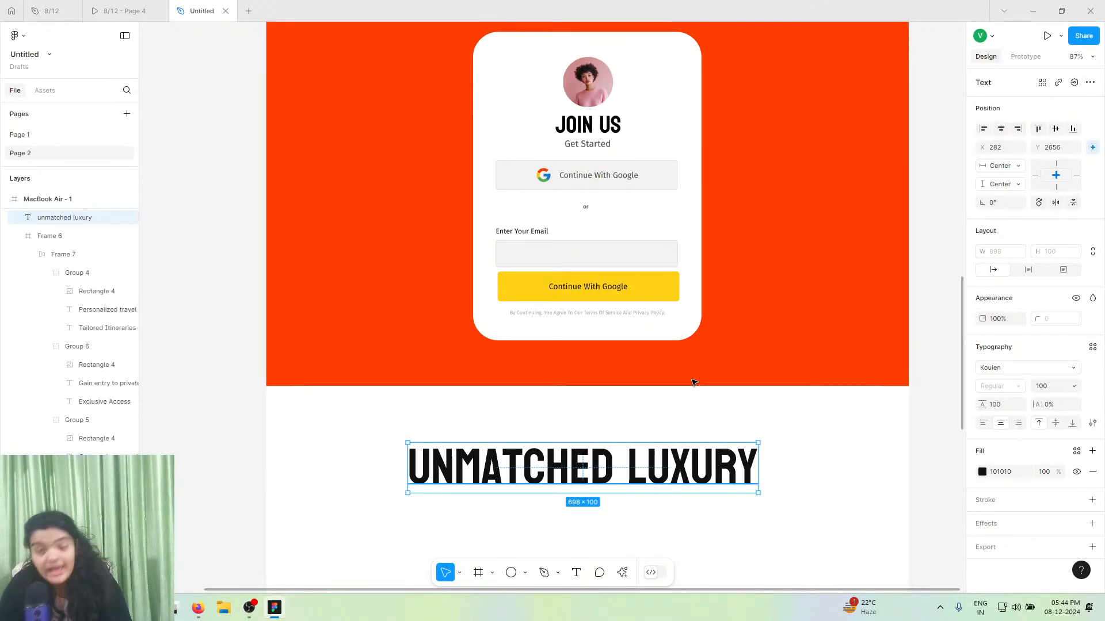
- Center the copied heading horizontally in the page frame
{"action": "left_click", "coordinate": [1057, 133]}
{"action": "key", "text": "ctrl+z"}
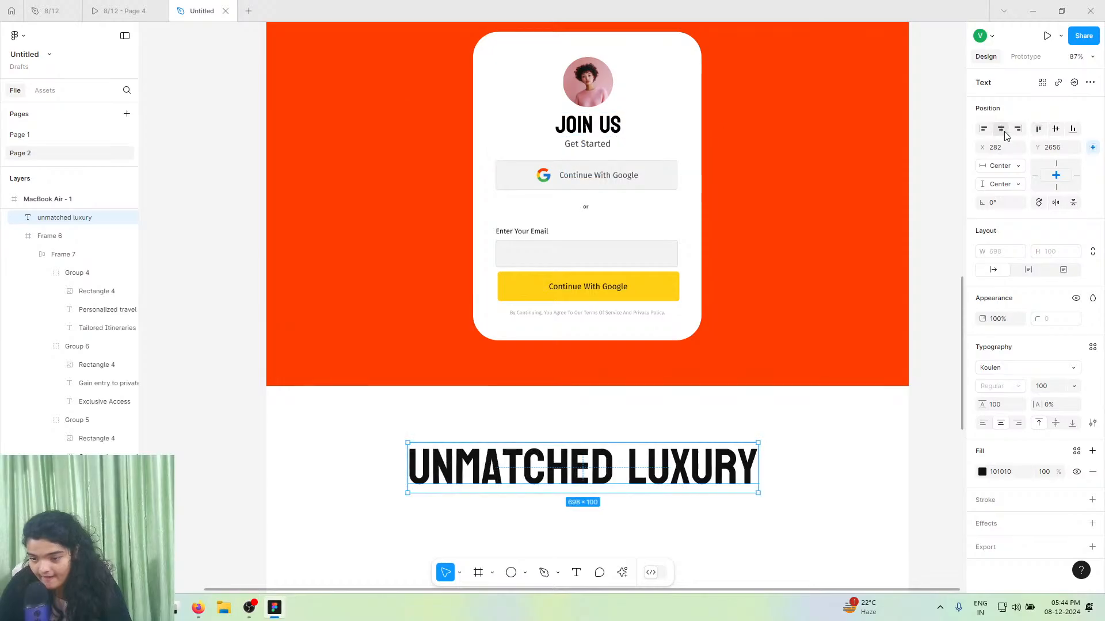
{"action": "left_click", "coordinate": [1002, 130]}
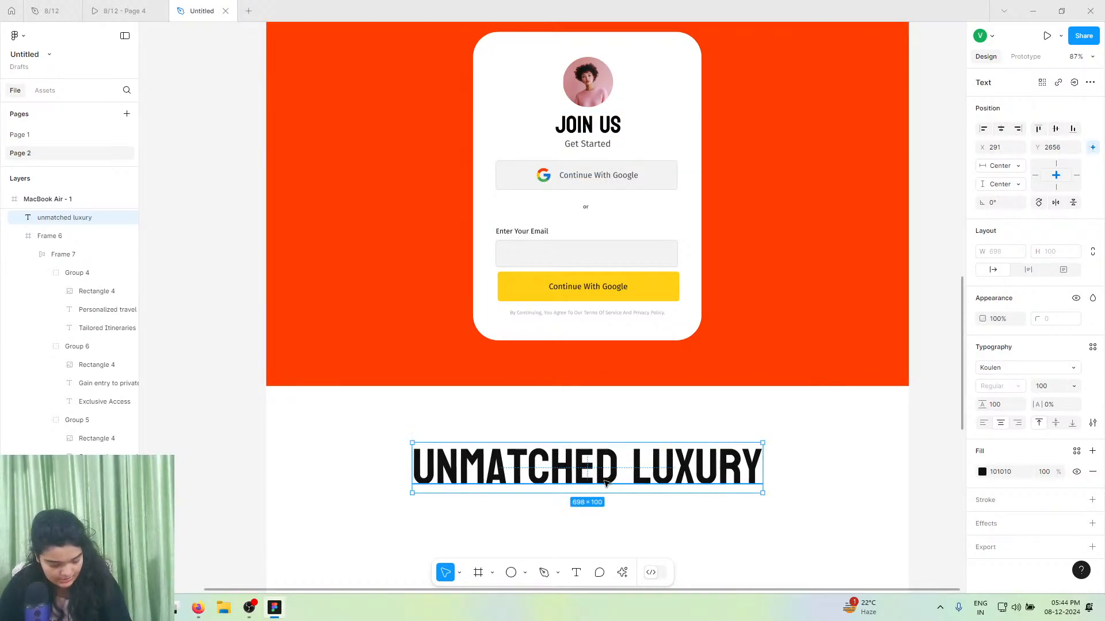
- Replace the copied heading's text with "What our clients say", matching the reference prototype
{"action": "left_click", "coordinate": [118, 10]}
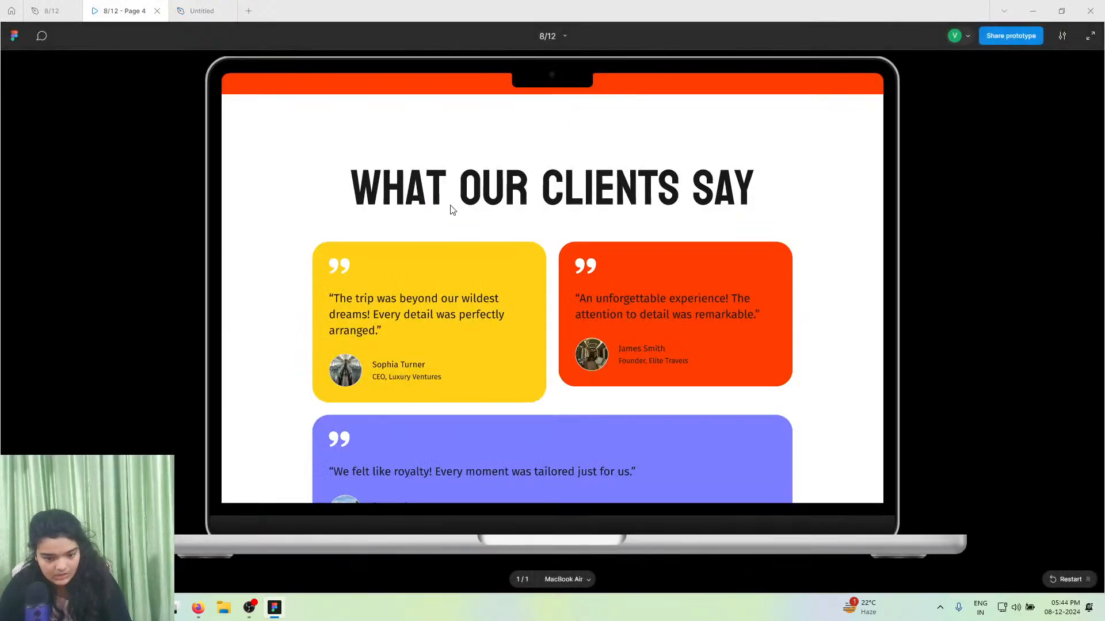
{"action": "left_click", "coordinate": [193, 6]}
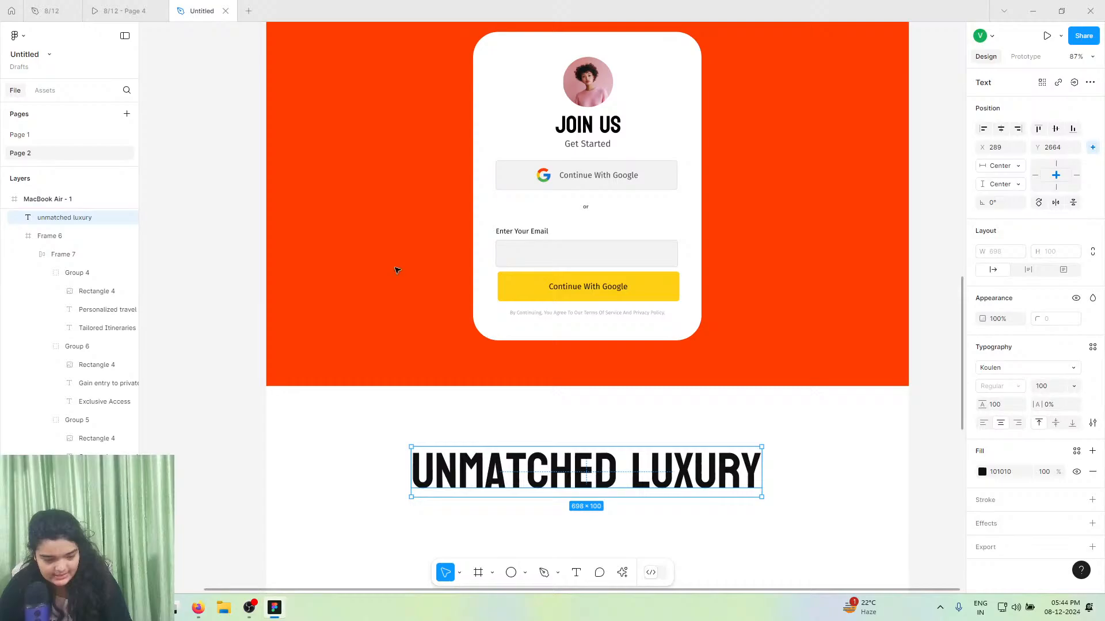
{"action": "double_click", "coordinate": [487, 478]}
{"action": "type", "text": "What"}
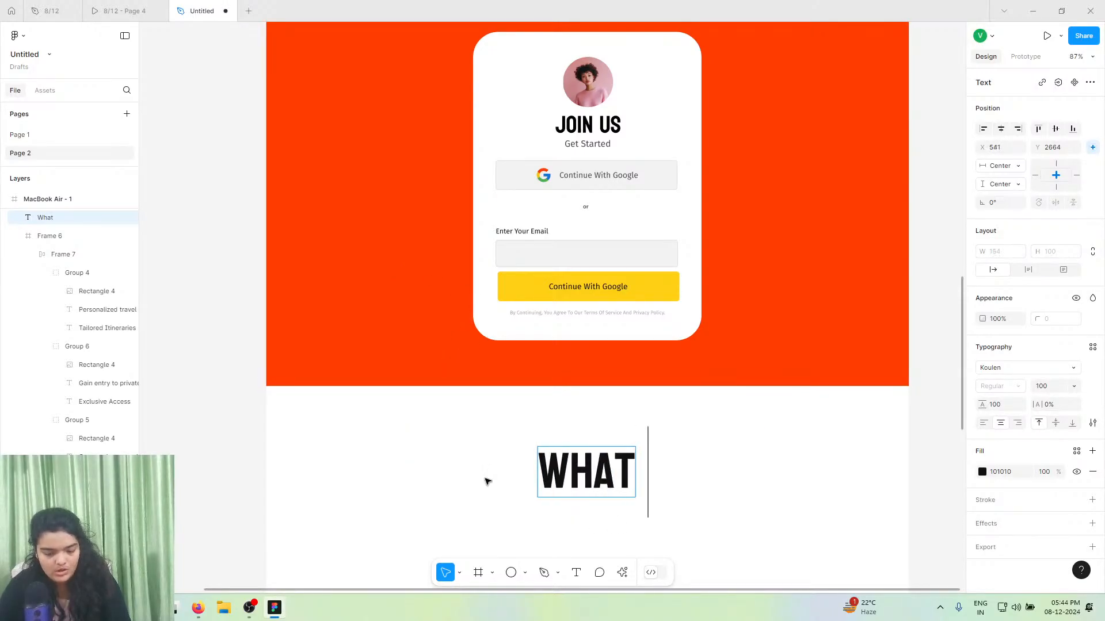
{"action": "type", "text": " our cliens"}
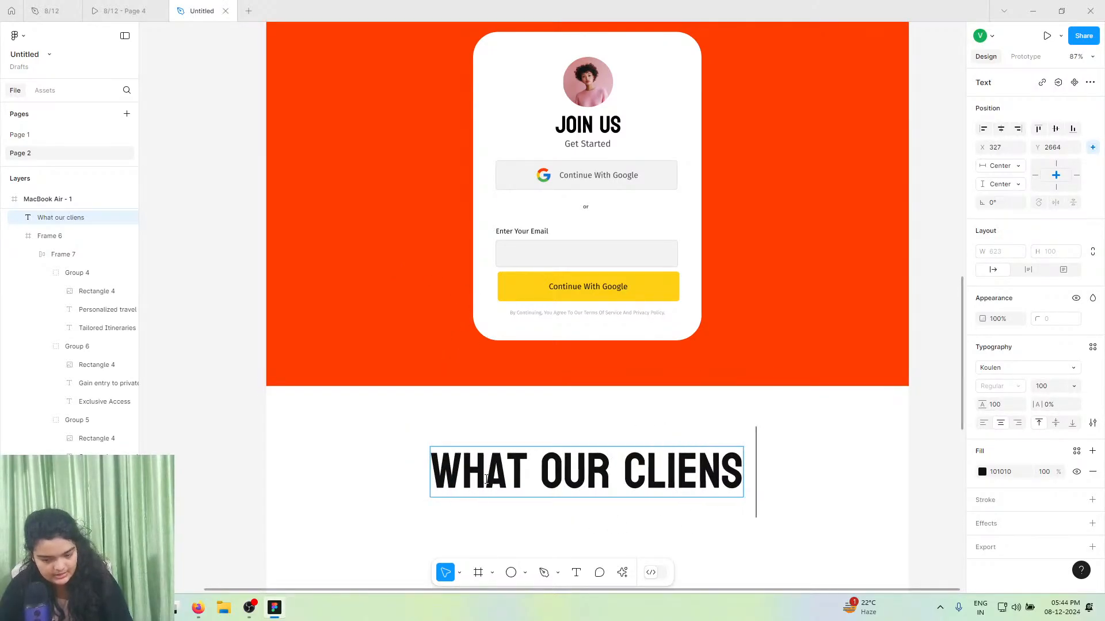
{"action": "key", "text": "BackSpace"}
{"action": "type", "text": "t"}
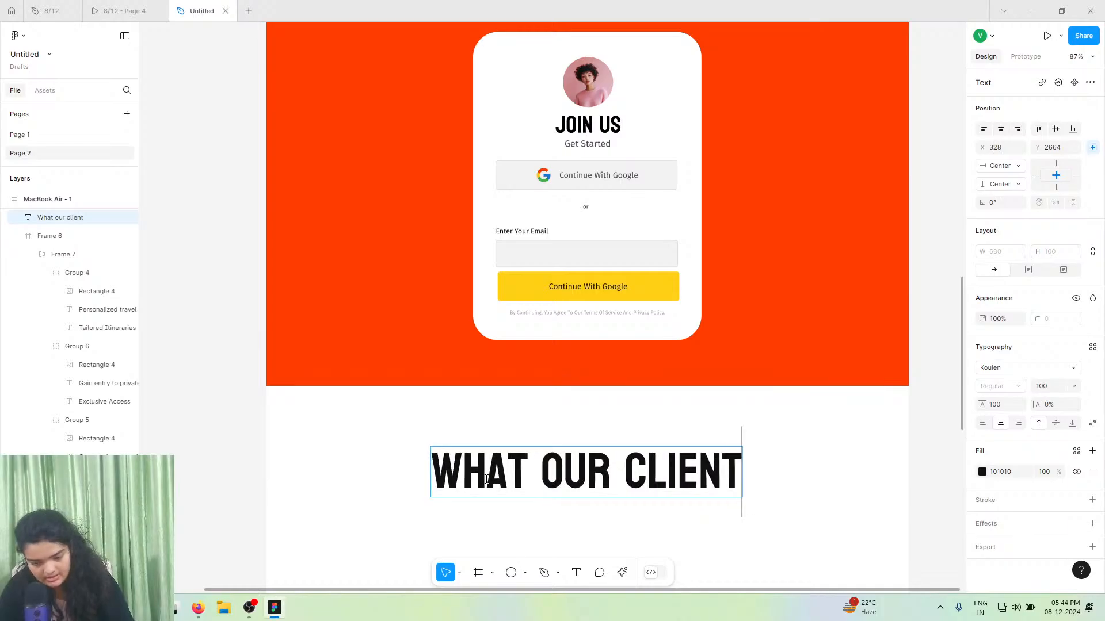
{"action": "type", "text": "s say"}
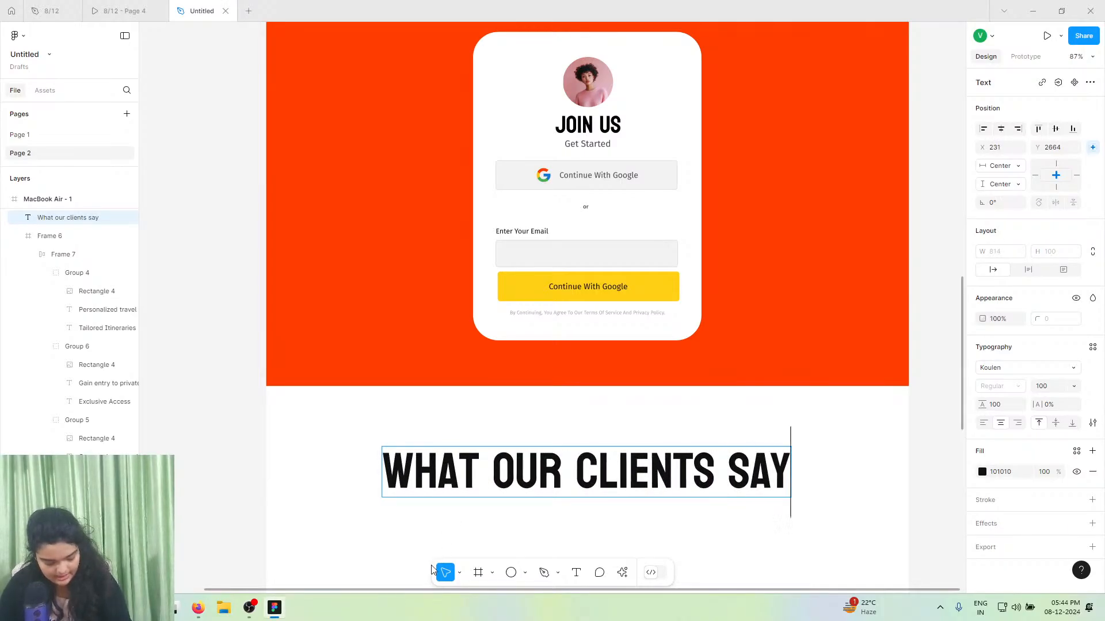
- Finish the heading's text edit and nudge the heading to about X 235, Y 2667
{"action": "scroll", "coordinate": [491, 523], "scroll_direction": "down", "scroll_amount": 5}
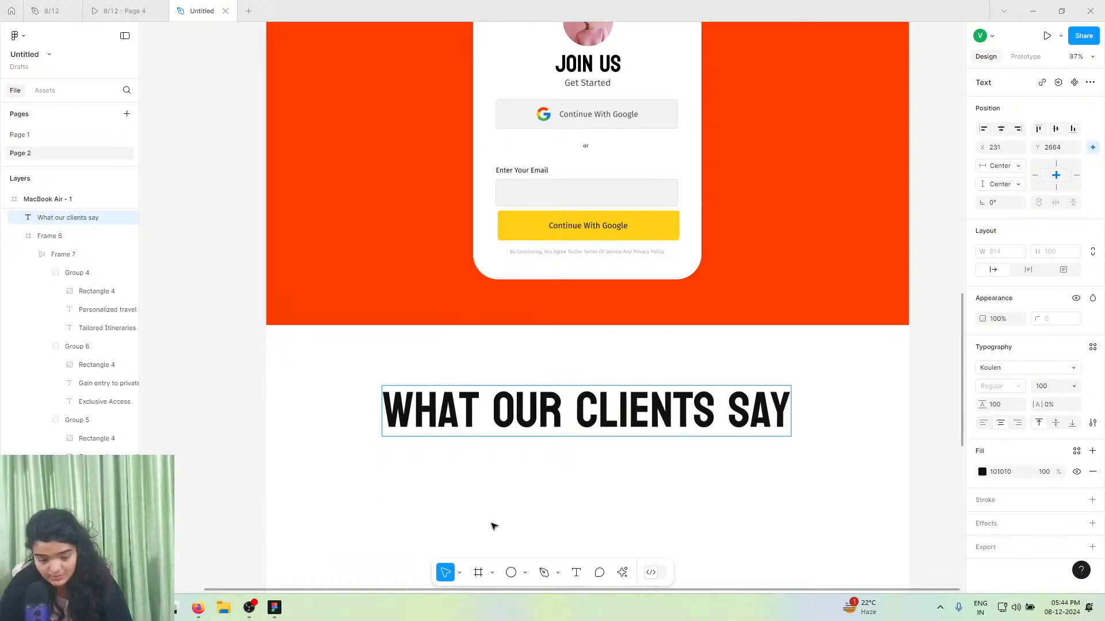
{"action": "left_click", "coordinate": [660, 326]}
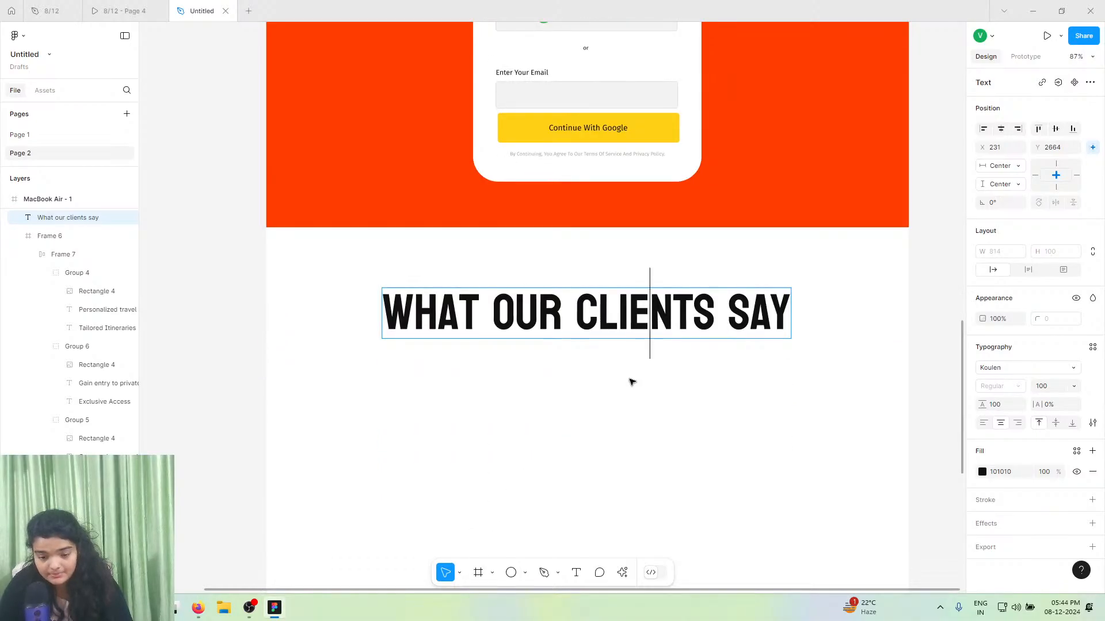
{"action": "key", "text": "Escape"}
{"action": "left_click_drag", "start_coordinate": [629, 326], "coordinate": [631, 328]}
{"action": "scroll", "coordinate": [592, 439], "scroll_direction": "down", "scroll_amount": 4}
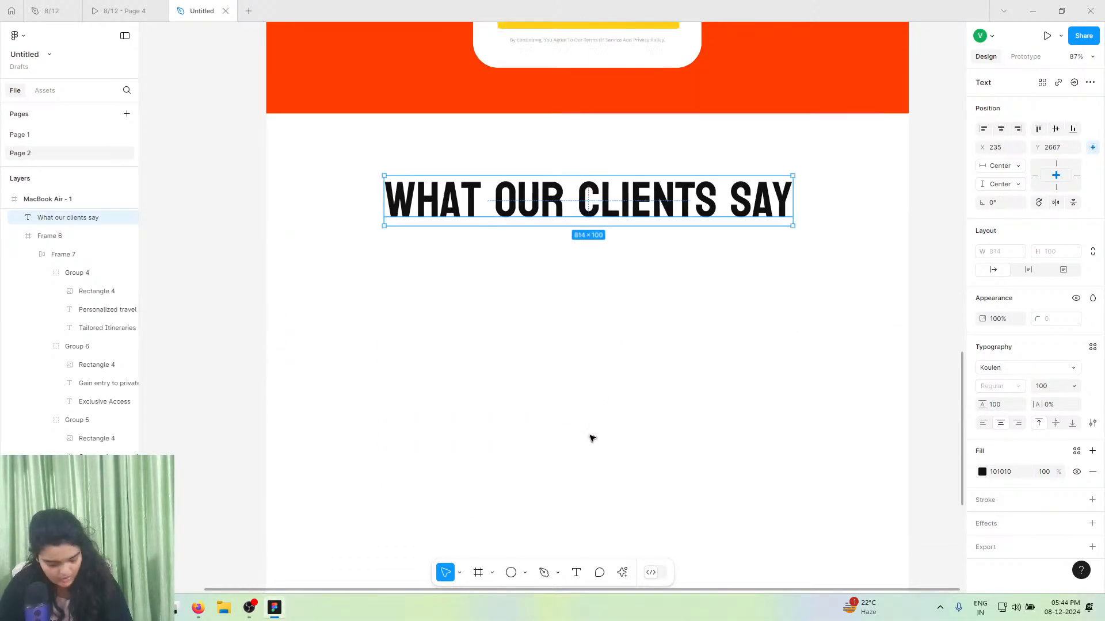
- Following the reference cards, draw a frame about 432 × 297 below the clients heading and place it at about X 246, Y 2831
{"action": "left_click", "coordinate": [124, 11]}
{"action": "scroll", "coordinate": [407, 291], "scroll_direction": "down", "scroll_amount": 3}
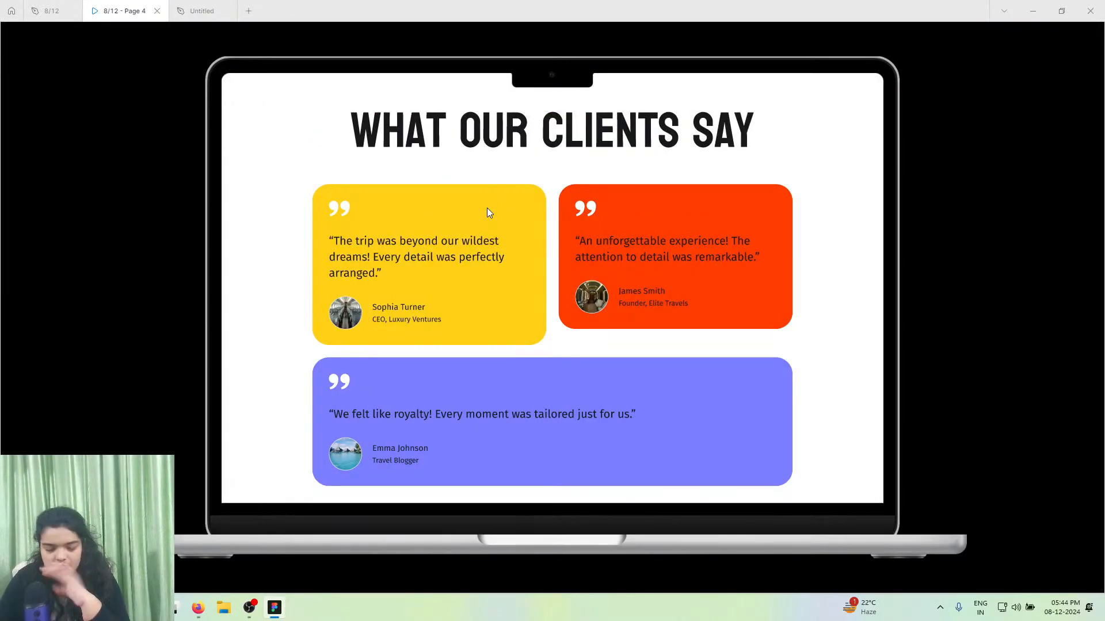
{"action": "left_click", "coordinate": [227, 11]}
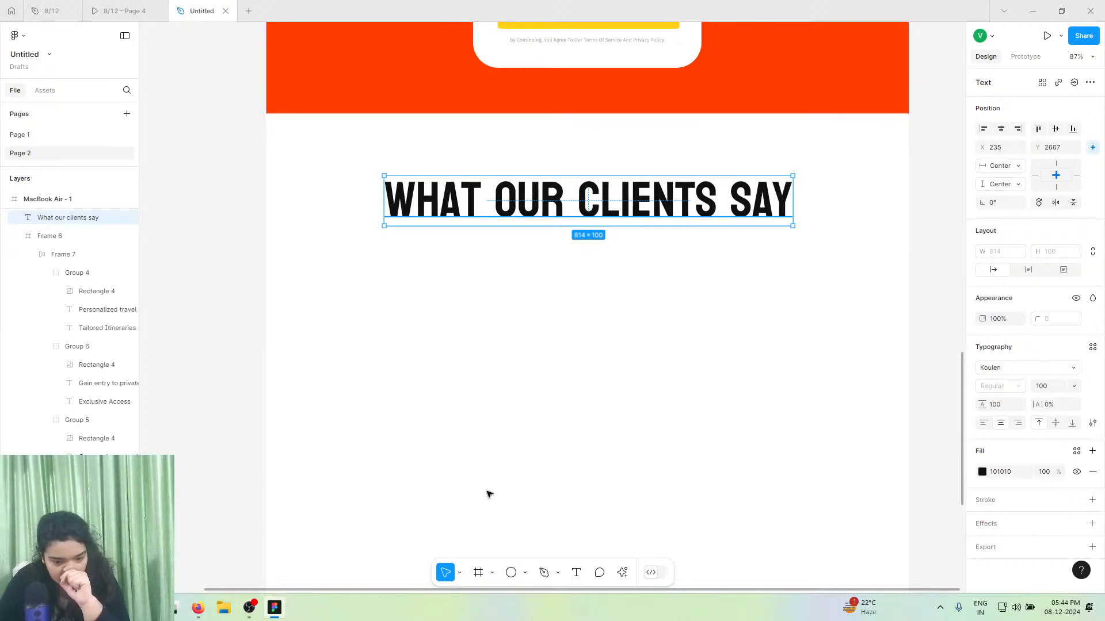
{"action": "scroll", "coordinate": [488, 494], "scroll_direction": "down", "scroll_amount": 1}
{"action": "key", "text": "f"}
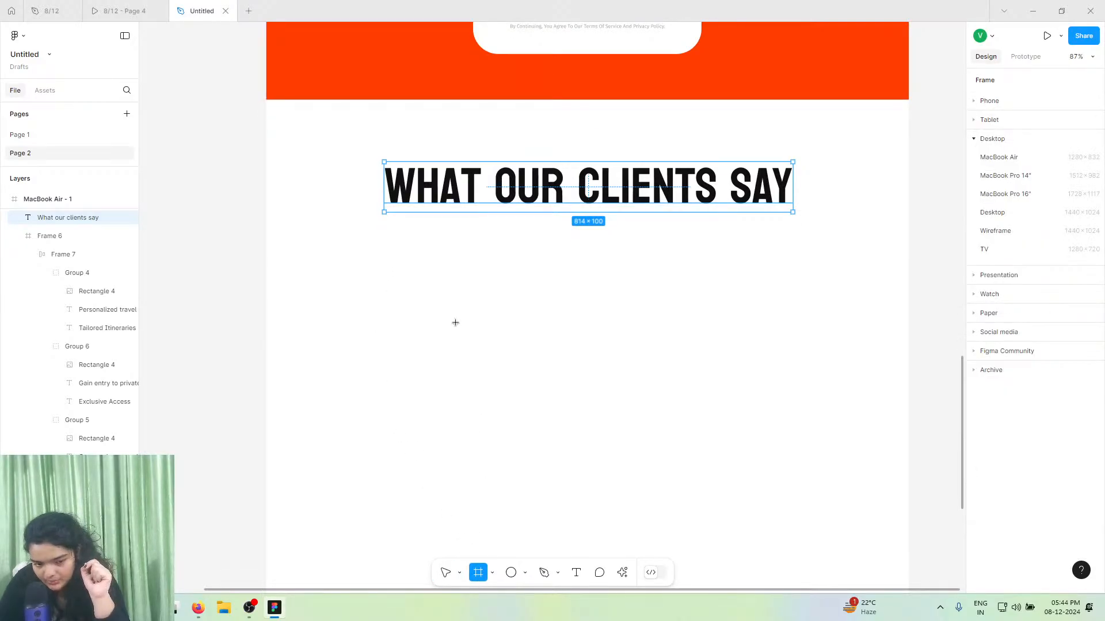
{"action": "mouse_move", "coordinate": [393, 255]}
{"action": "left_mouse_down"}
{"action": "mouse_move", "coordinate": [574, 368]}
{"action": "mouse_move", "coordinate": [609, 414]}
{"action": "mouse_move", "coordinate": [610, 405]}
{"action": "left_mouse_up"}
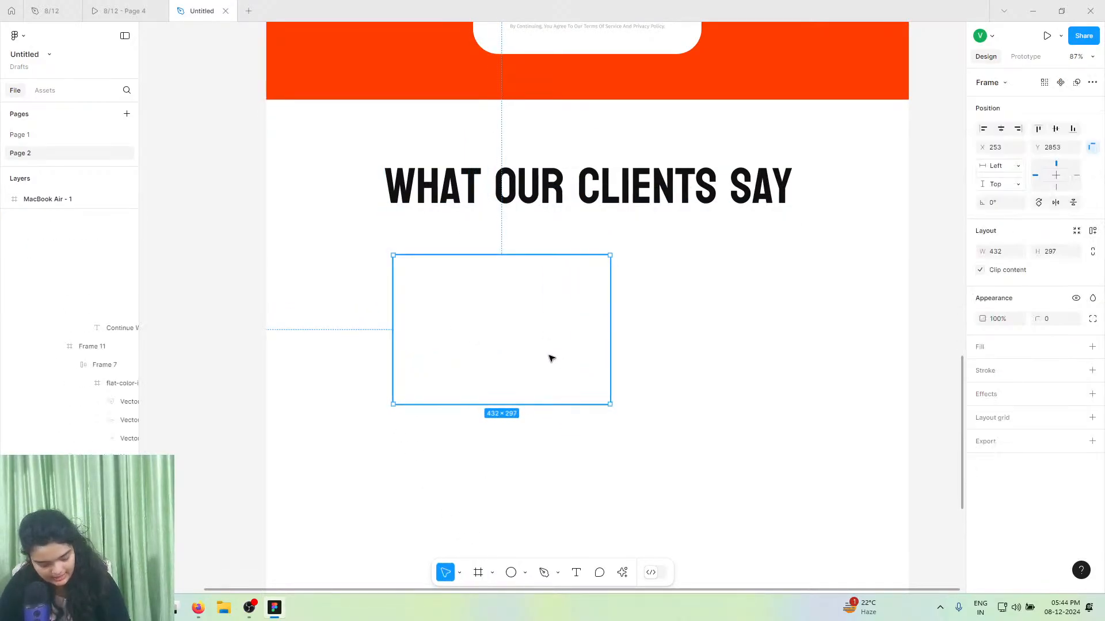
{"action": "left_click_drag", "start_coordinate": [533, 340], "coordinate": [528, 329]}
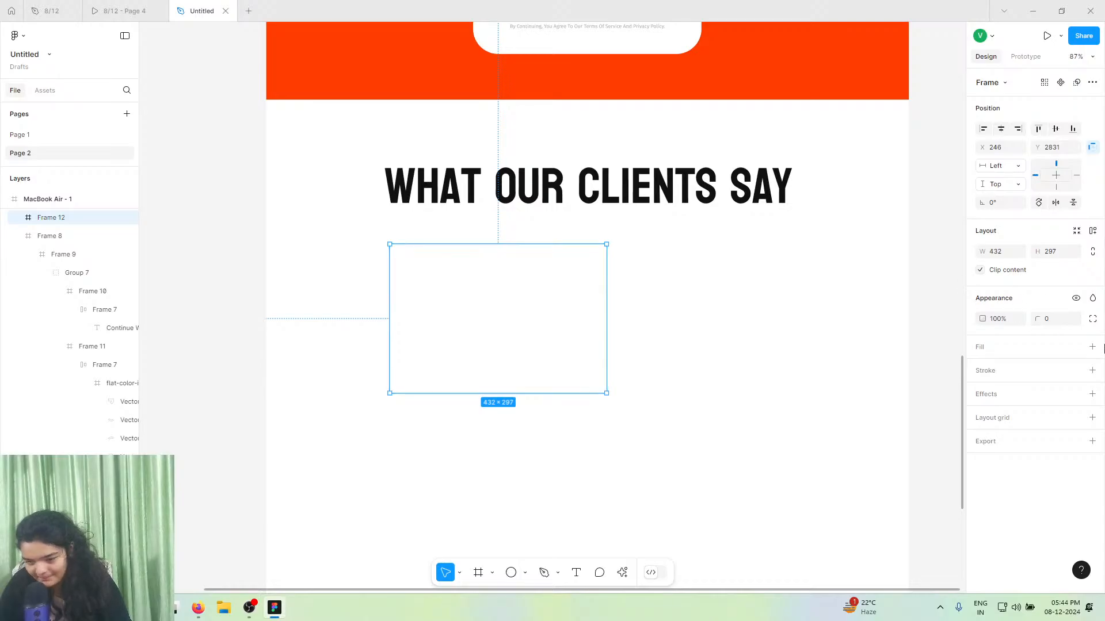
- Add a fill to the new card frame and set it to the page's yellow, FFD015
{"action": "left_click", "coordinate": [1093, 348]}
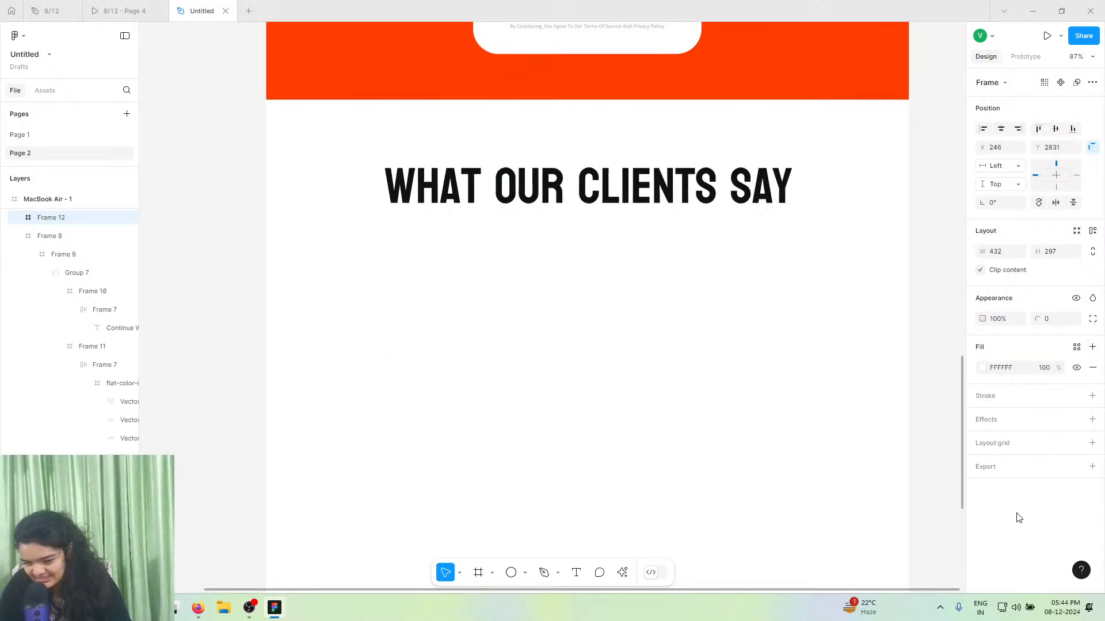
{"action": "left_click", "coordinate": [1006, 369]}
{"action": "left_click", "coordinate": [981, 371]}
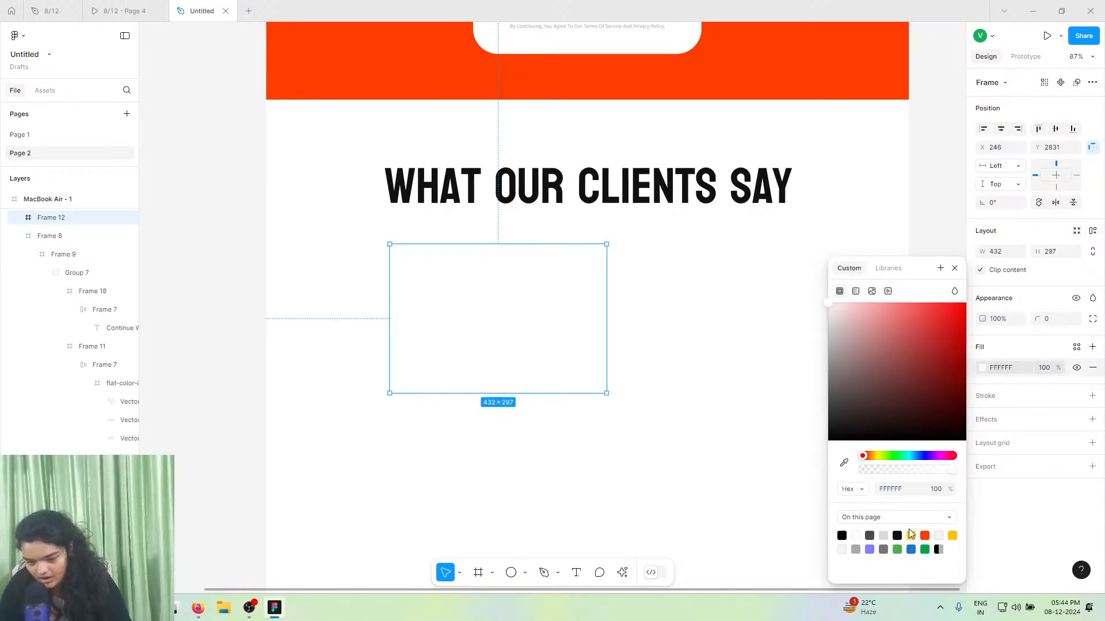
{"action": "left_click", "coordinate": [912, 535]}
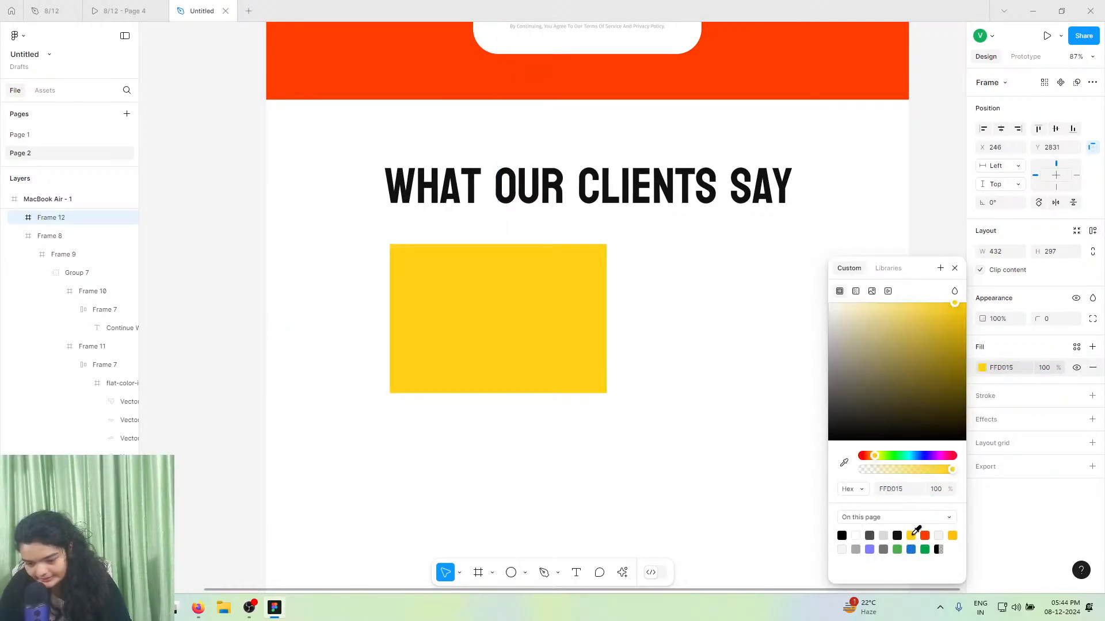
- Set the yellow card frame's corner radius to 35
{"action": "left_click", "coordinate": [614, 365]}
{"action": "left_click", "coordinate": [559, 328]}
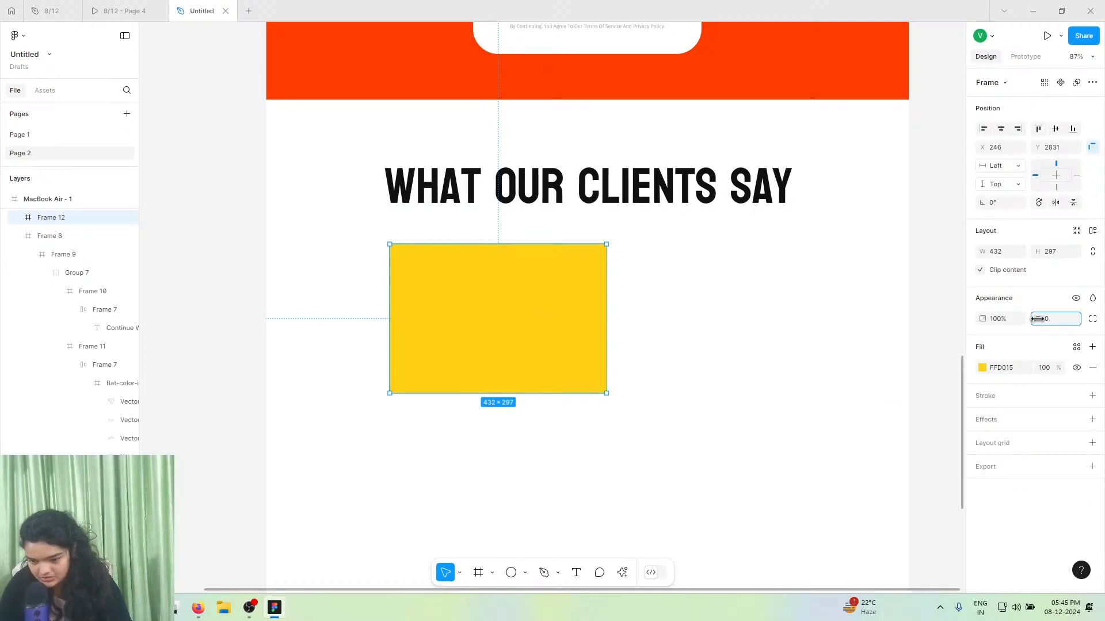
{"action": "left_click_drag", "start_coordinate": [1038, 319], "coordinate": [10, 324]}
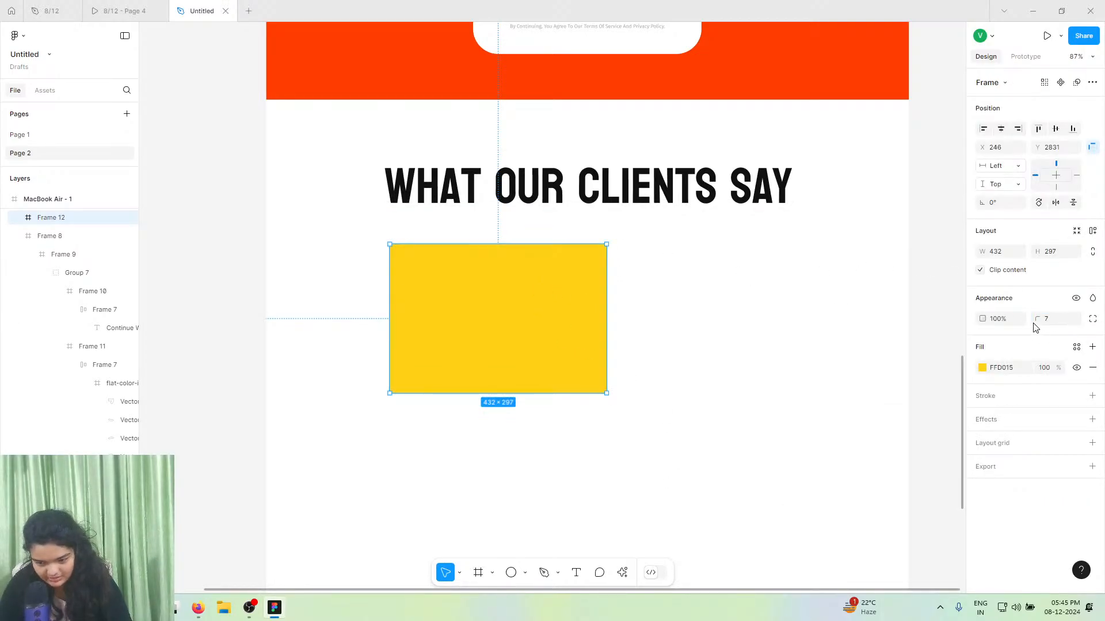
{"action": "left_click_drag", "start_coordinate": [1038, 316], "coordinate": [1102, 320]}
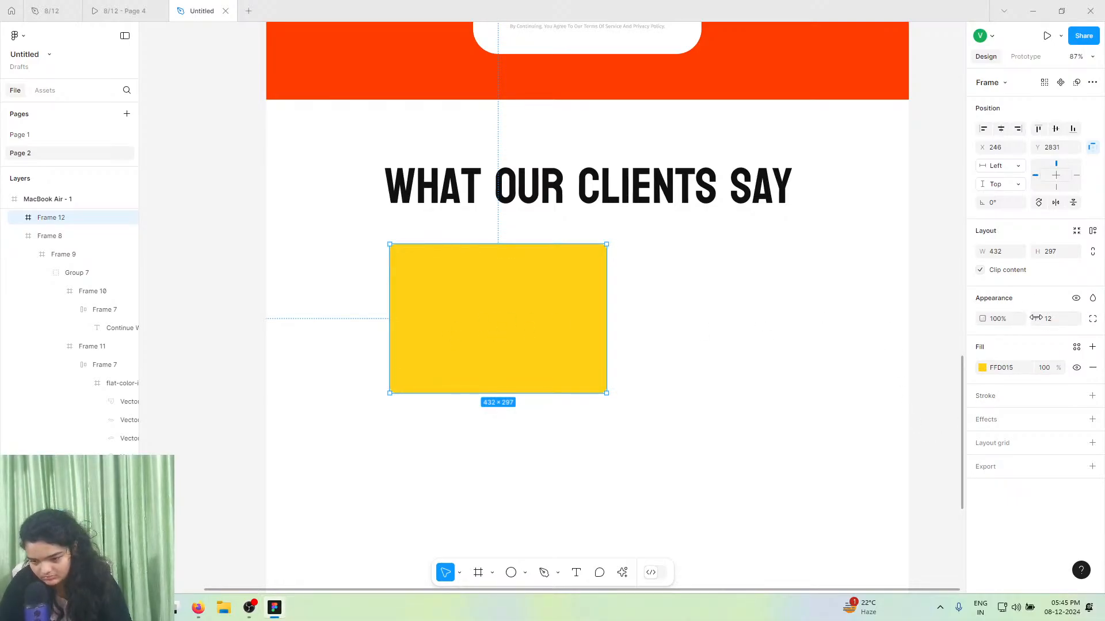
{"action": "left_click_drag", "start_coordinate": [1036, 318], "coordinate": [185, 300]}
- Duplicate the yellow card beside the original at about Y 2802 and narrow both cards to about 402 wide
{"action": "left_click_drag", "start_coordinate": [508, 298], "coordinate": [710, 280]}
{"action": "key", "text": "ctrl+d"}
{"action": "left_click_drag", "start_coordinate": [822, 302], "coordinate": [801, 299]}
{"action": "key", "text": "ctrl+z"}
{"action": "left_click", "coordinate": [556, 300], "text": "shift"}
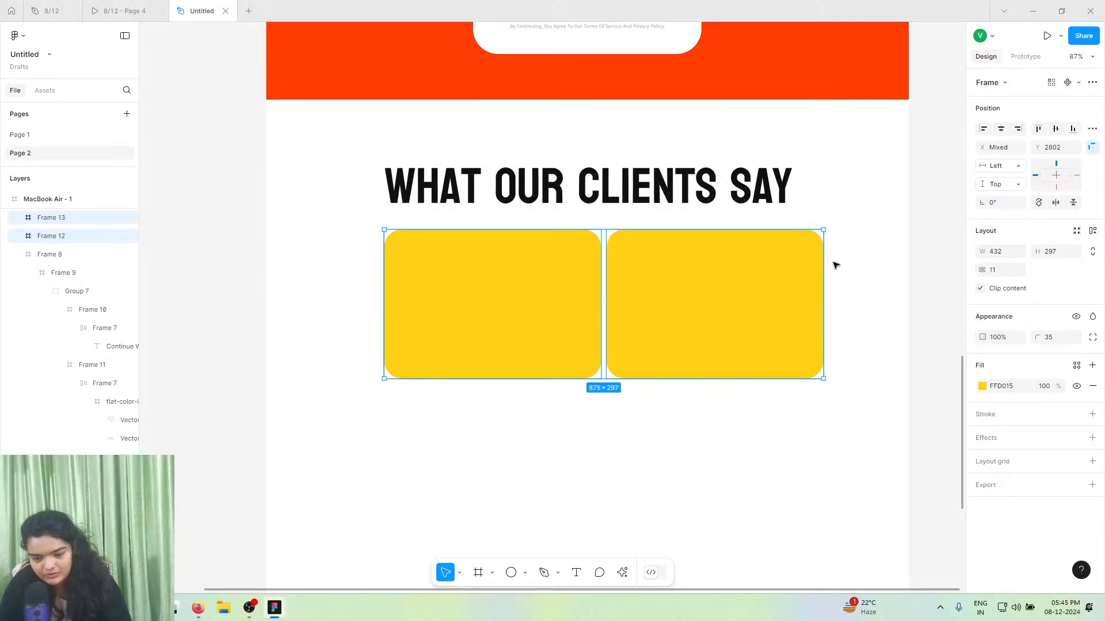
{"action": "left_click_drag", "start_coordinate": [821, 253], "coordinate": [791, 257]}
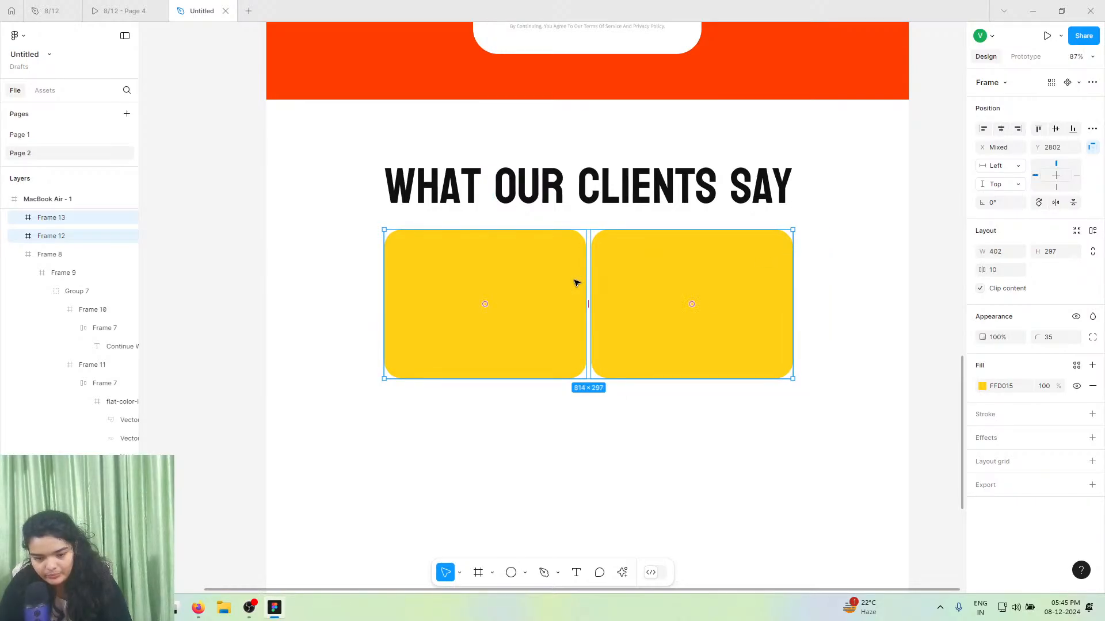
- Set the gap between the two yellow cards to about 38 and align both to the page's horizontal centre
{"action": "left_click_drag", "start_coordinate": [587, 306], "coordinate": [653, 291]}
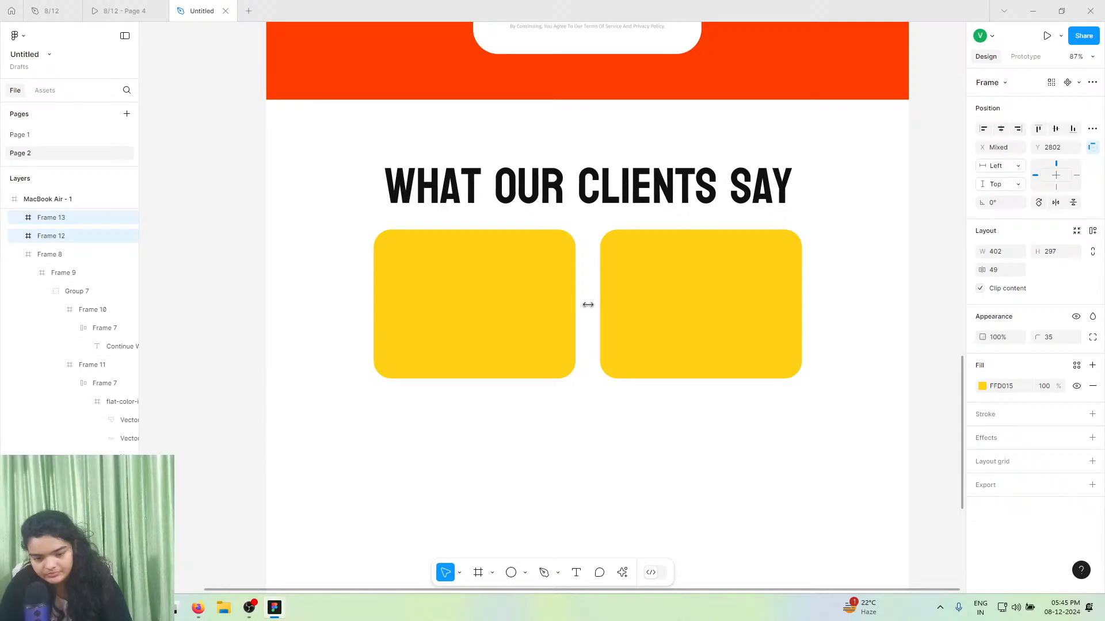
{"action": "left_click_drag", "start_coordinate": [587, 304], "coordinate": [582, 304]}
{"action": "left_click_drag", "start_coordinate": [649, 304], "coordinate": [649, 303]}
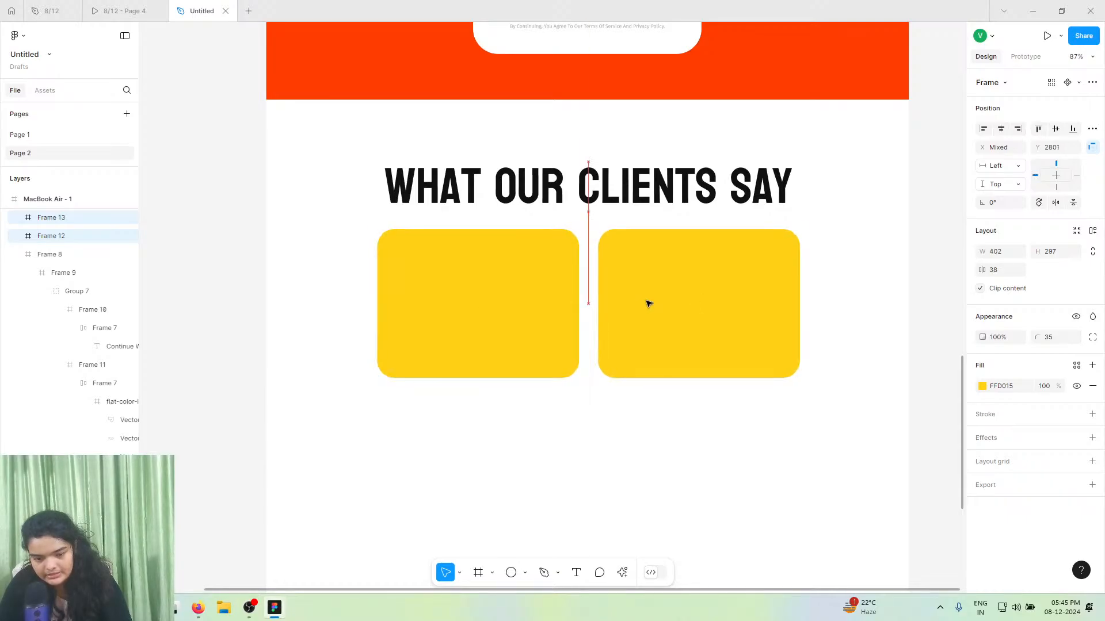
{"action": "left_click", "coordinate": [1000, 129]}
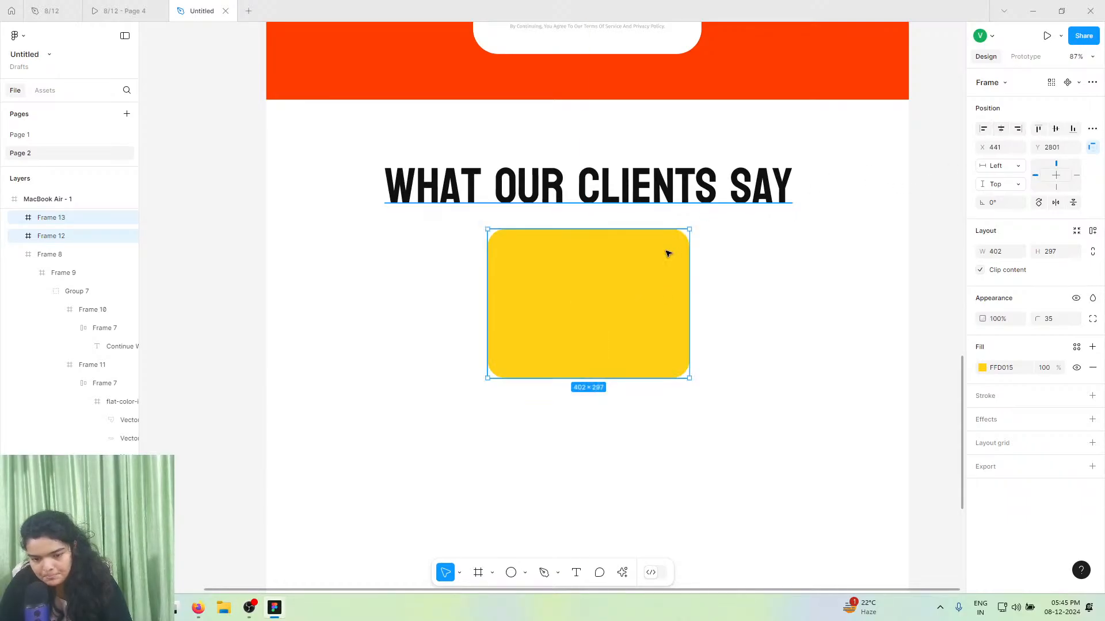
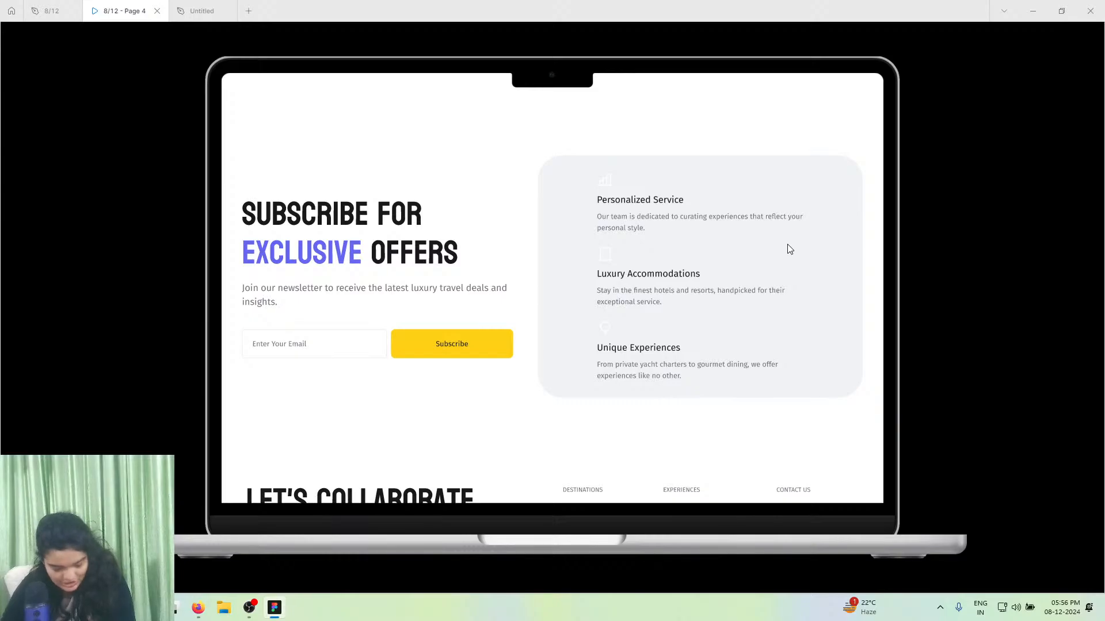
- In the Untitled file, shrink the "Subscribe for Exclusive Offers" heading's text box and set it to auto width
{"action": "left_click", "coordinate": [233, 5]}
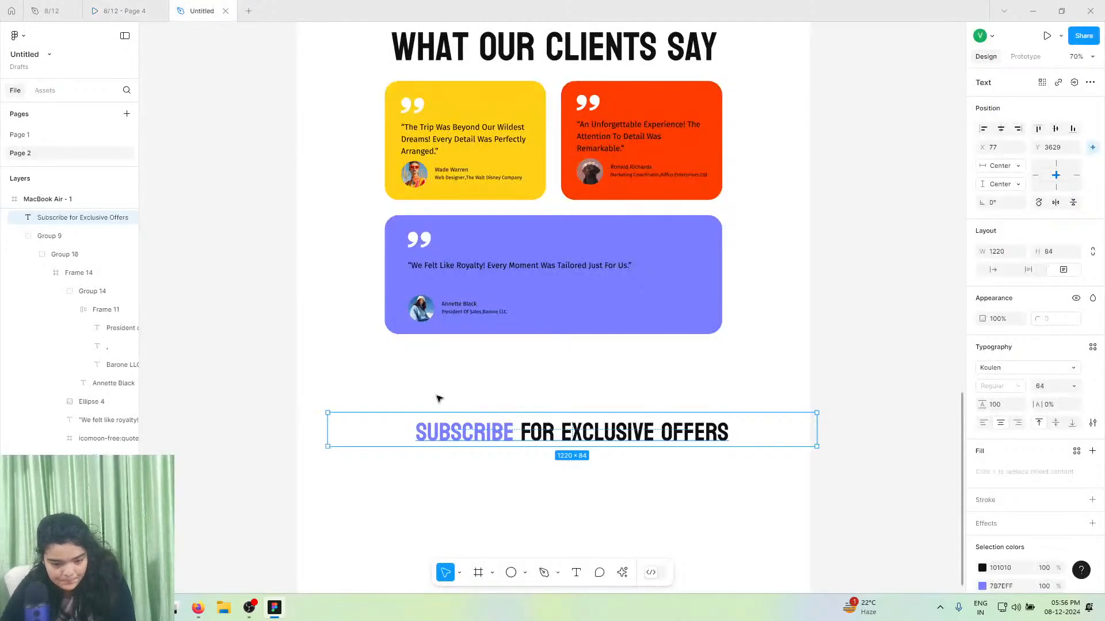
{"action": "left_click", "coordinate": [827, 432]}
{"action": "left_click", "coordinate": [604, 431]}
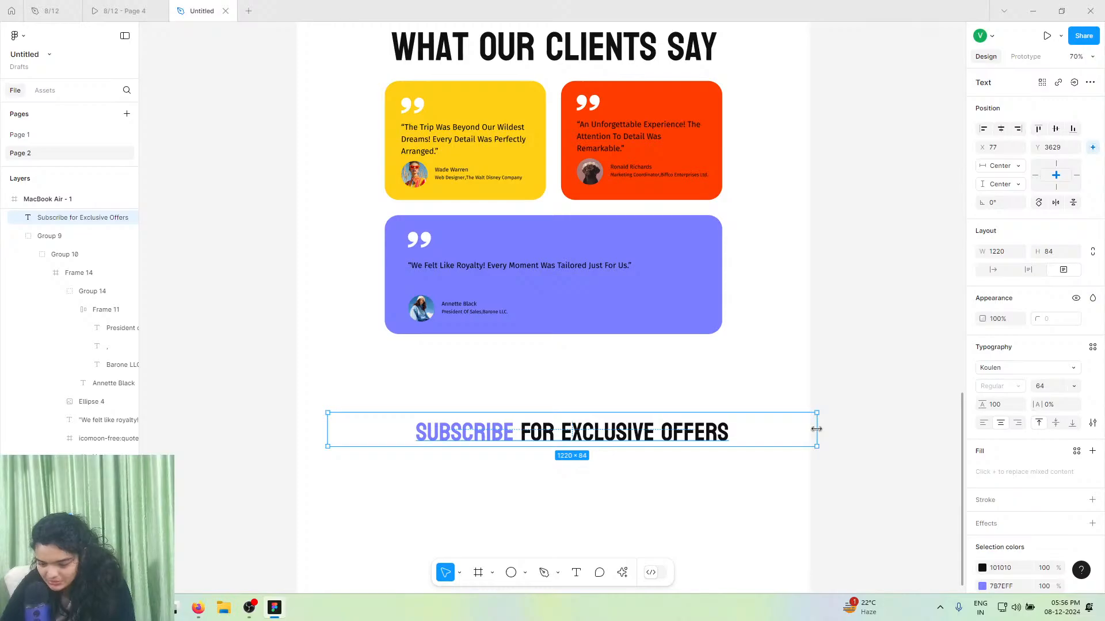
{"action": "left_click_drag", "start_coordinate": [816, 429], "coordinate": [555, 428]}
{"action": "left_click", "coordinate": [992, 271]}
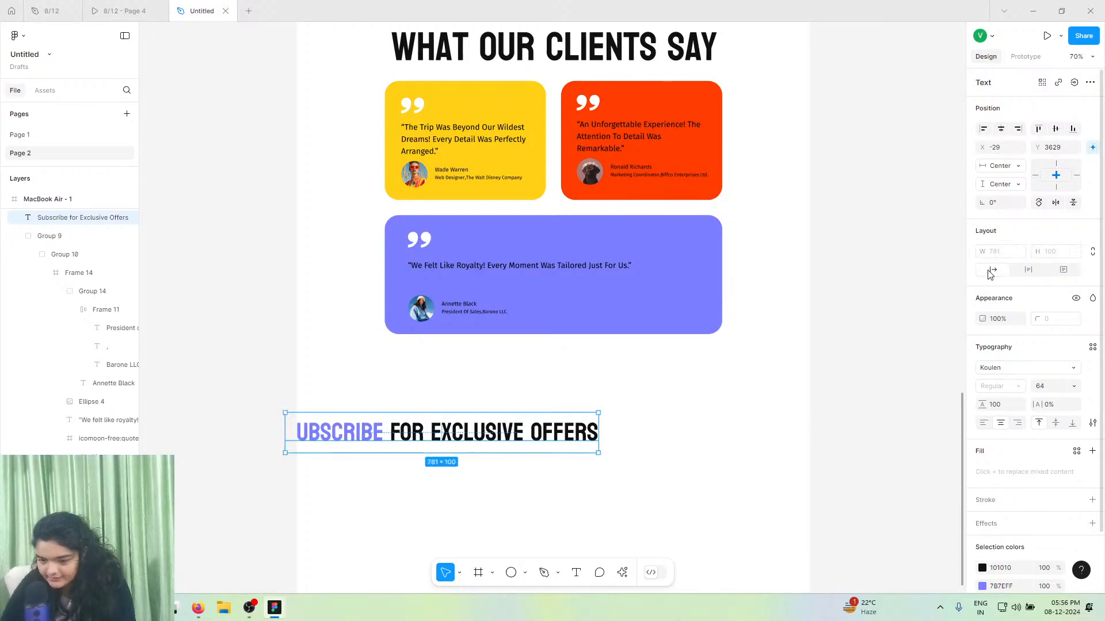
- Following the reference, narrow the subscribe heading to about 430 wide so it wraps onto two lines, and move it to about X 37, Y 3630
{"action": "left_click", "coordinate": [124, 11]}
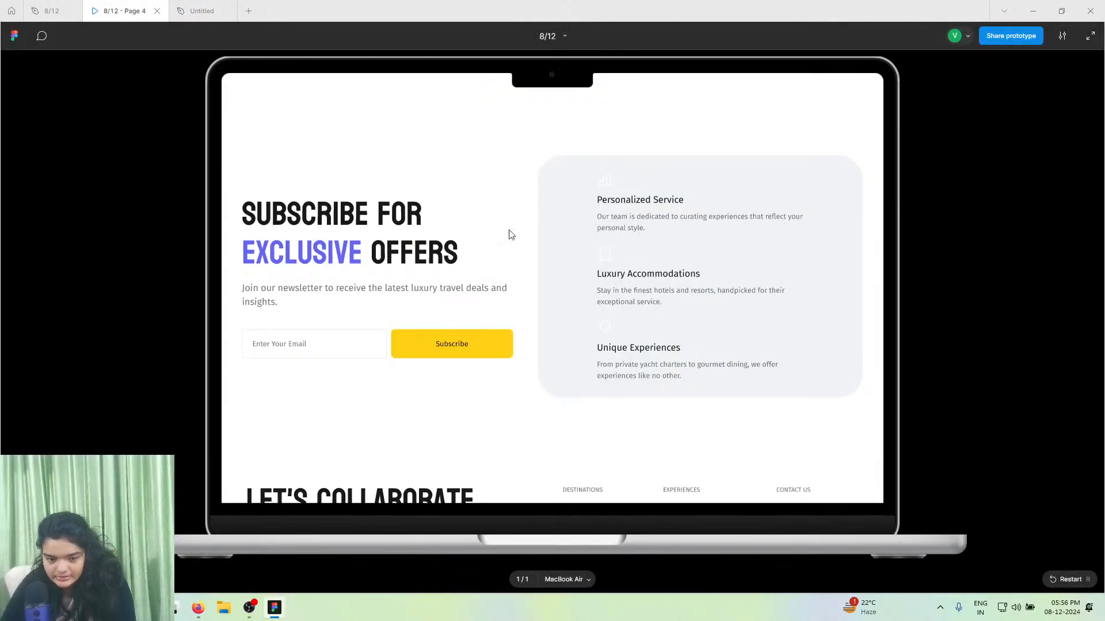
{"action": "left_click", "coordinate": [183, 9]}
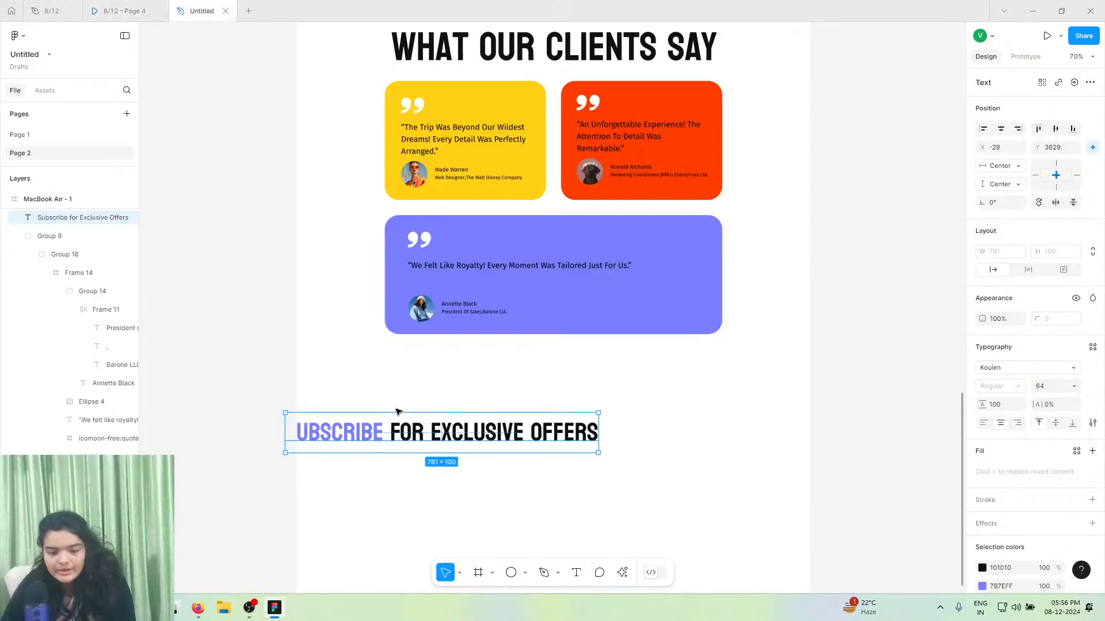
{"action": "scroll", "coordinate": [445, 442], "scroll_direction": "down", "scroll_amount": 2}
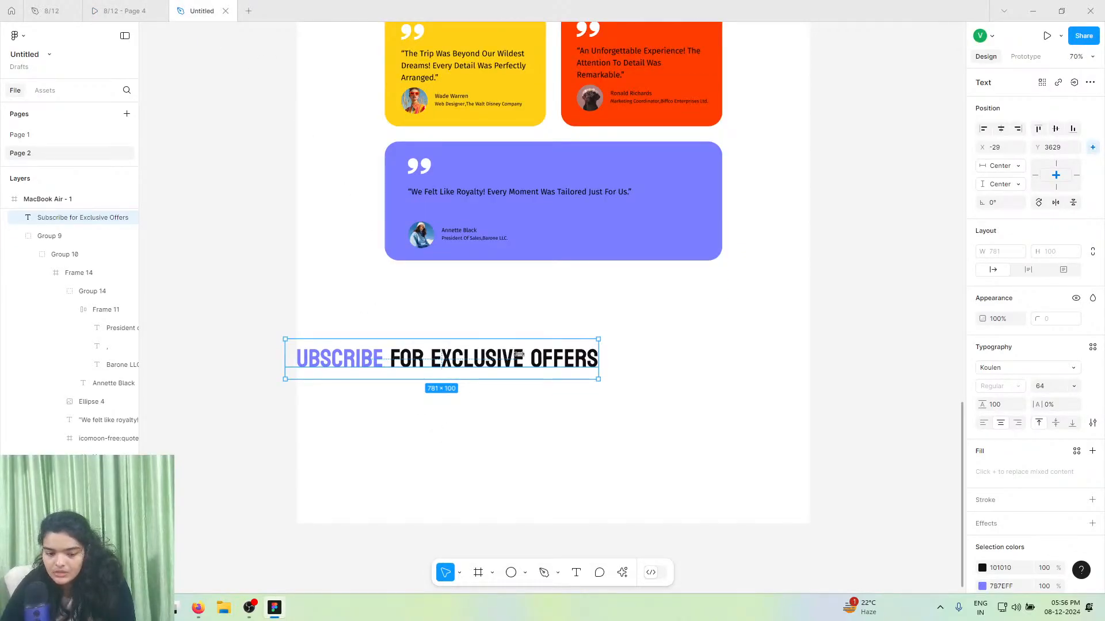
{"action": "left_click_drag", "start_coordinate": [519, 354], "coordinate": [457, 351]}
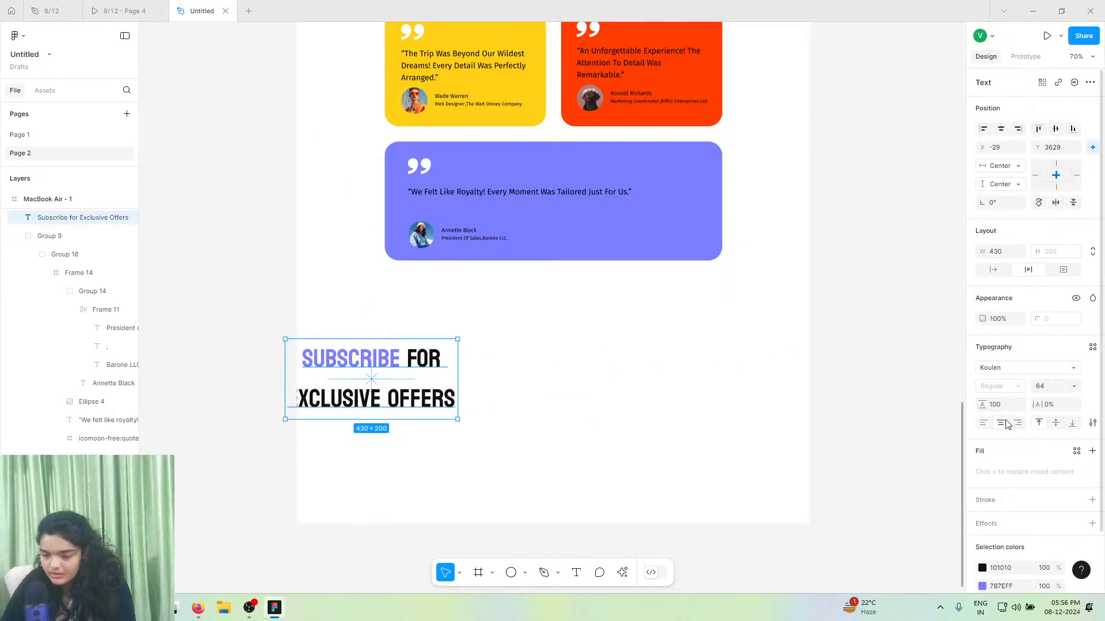
{"action": "left_click_drag", "start_coordinate": [402, 388], "coordinate": [428, 389]}
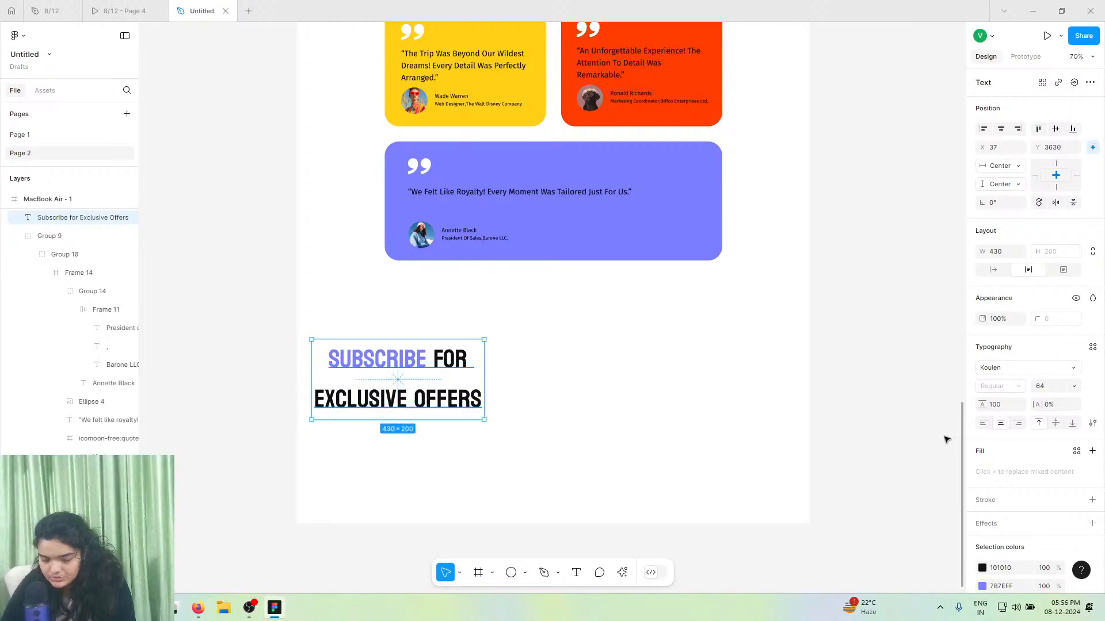
- Left-align the subscribe heading with a line height of 75 and place it at about X 96, Y 3623
{"action": "left_click", "coordinate": [985, 425]}
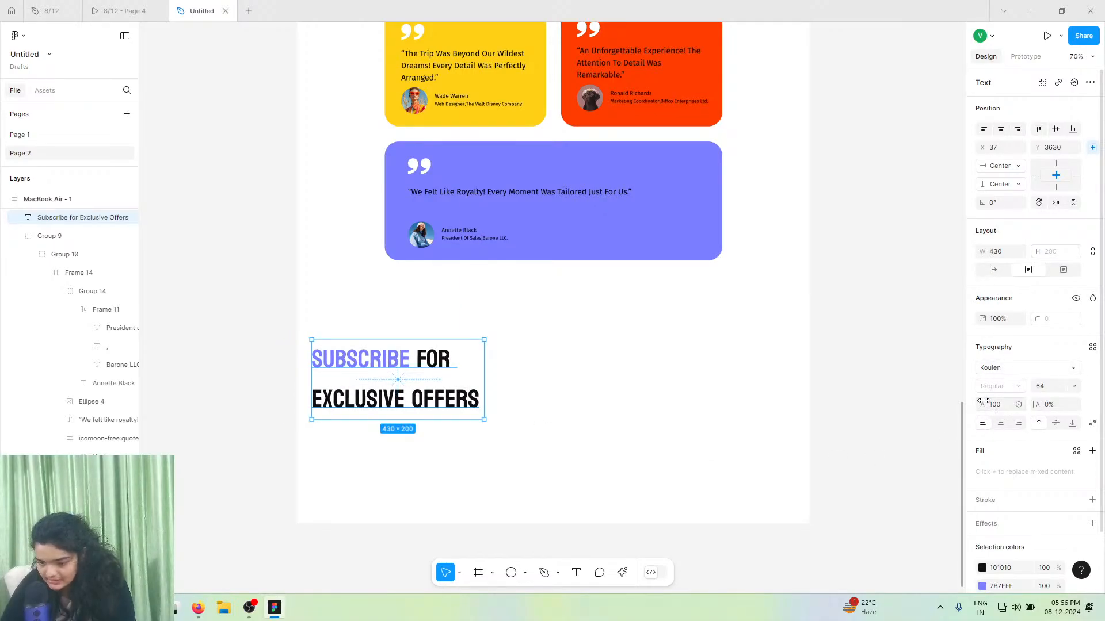
{"action": "left_click_drag", "start_coordinate": [983, 401], "coordinate": [954, 402]}
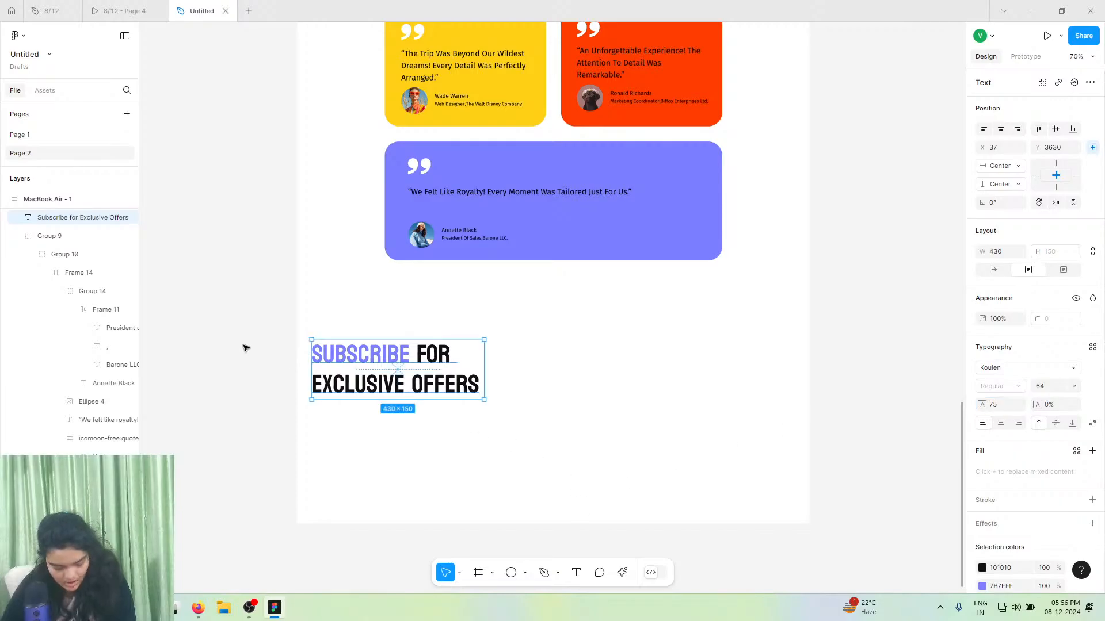
{"action": "left_click_drag", "start_coordinate": [379, 378], "coordinate": [403, 375]}
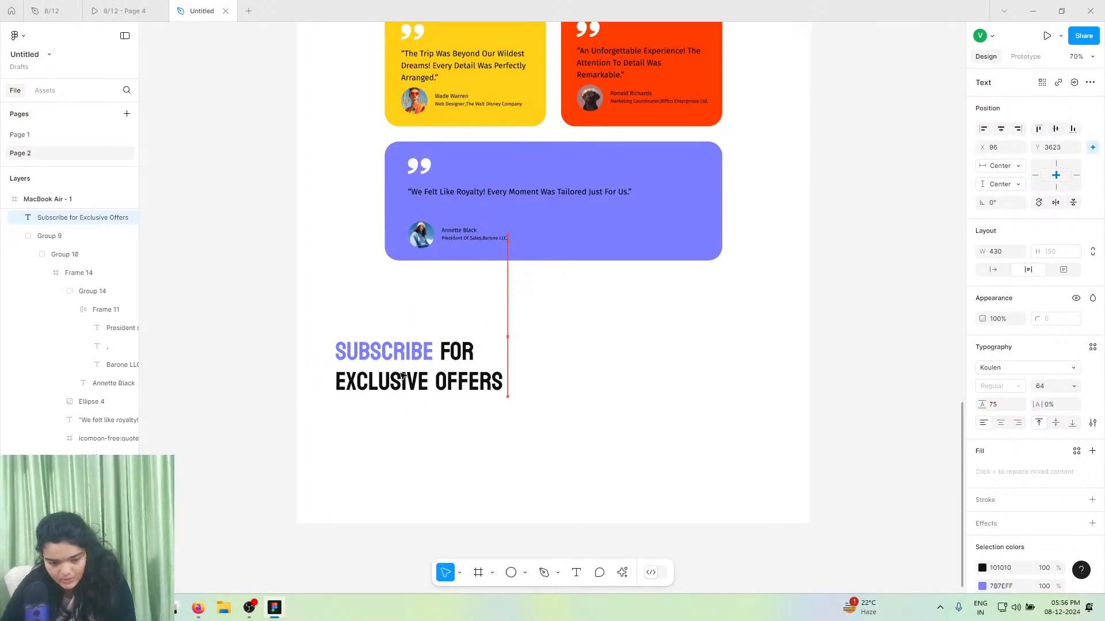
- Check the reference subscribe section, and copy the "Travel Beyond Expectations" subtitle from under the Unmatched Luxury heading
{"action": "left_click", "coordinate": [143, 10]}
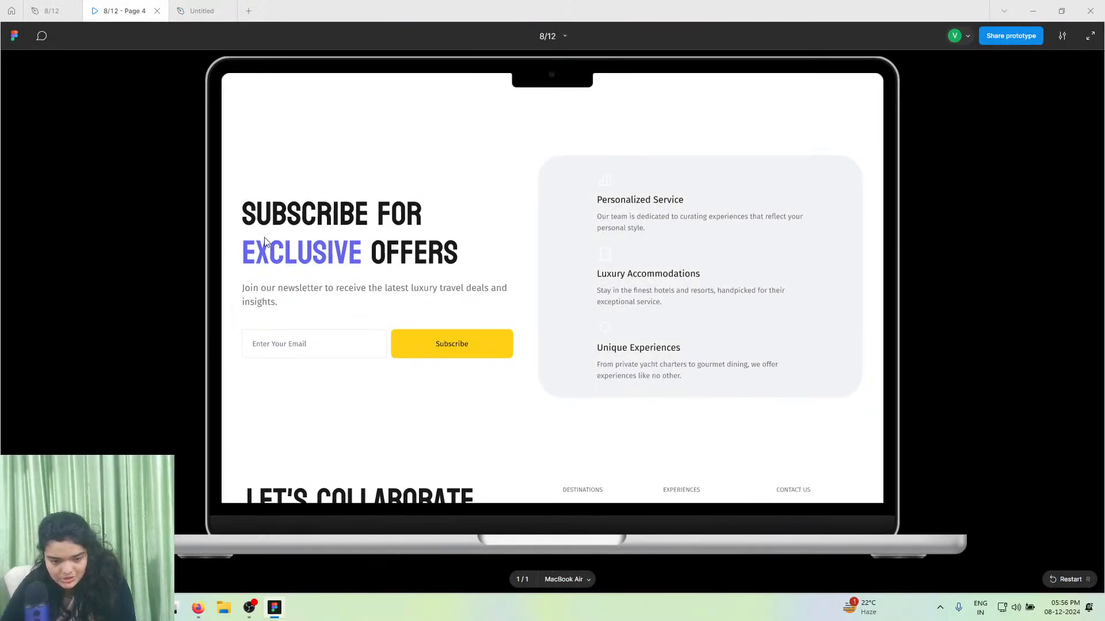
{"action": "left_click", "coordinate": [195, 10]}
{"action": "scroll", "coordinate": [518, 247], "scroll_direction": "up", "scroll_amount": 10}
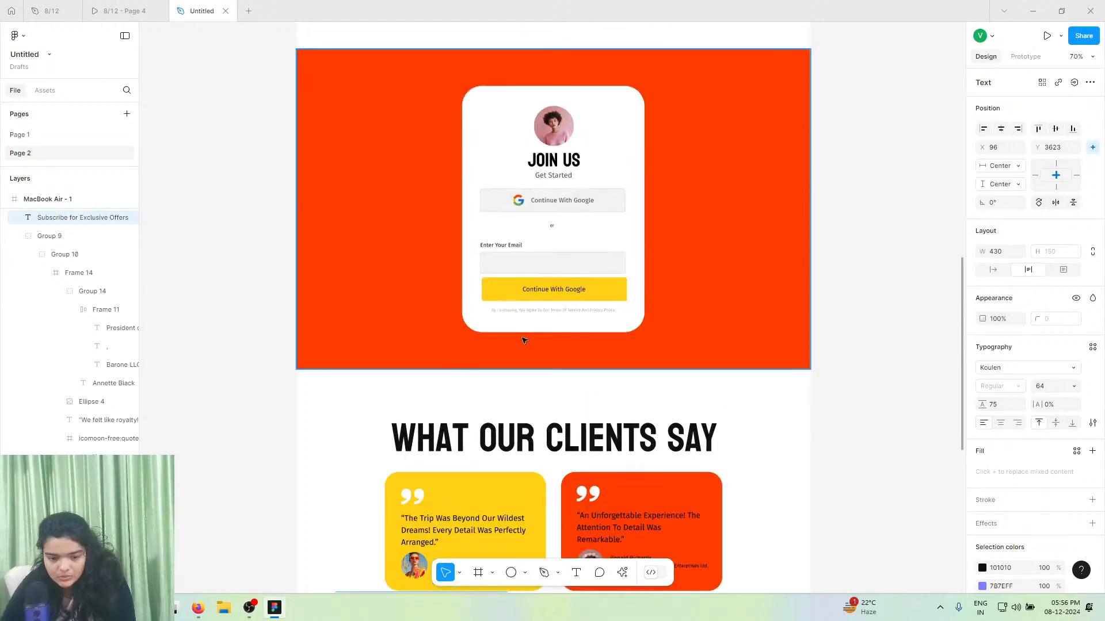
{"action": "scroll", "coordinate": [504, 422], "scroll_direction": "up", "scroll_amount": 10}
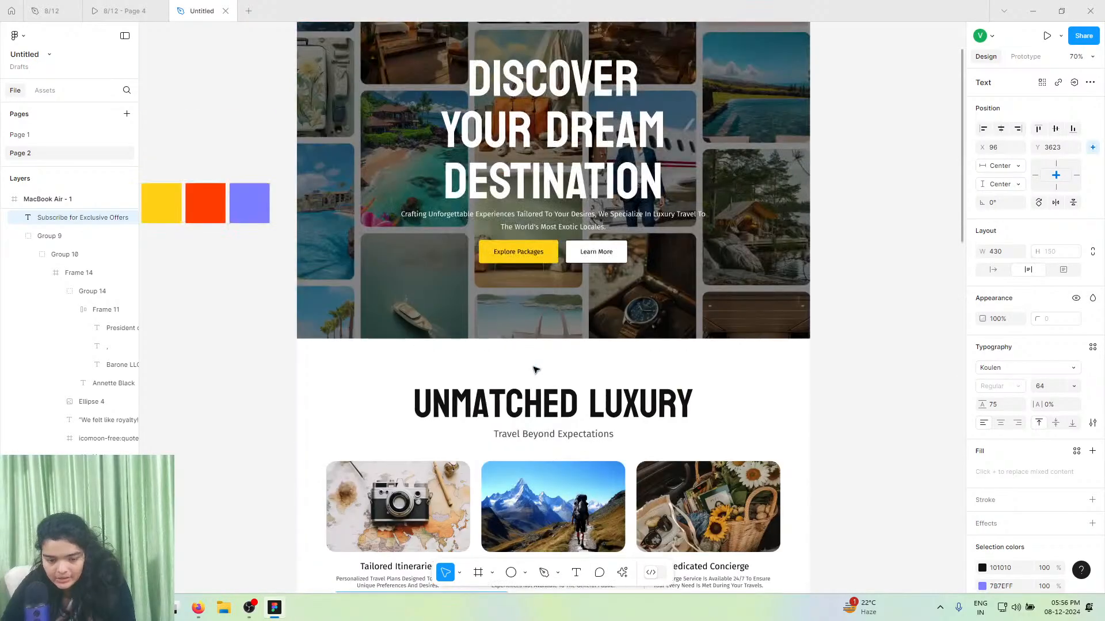
{"action": "left_click", "coordinate": [519, 437]}
{"action": "double_click", "coordinate": [519, 436]}
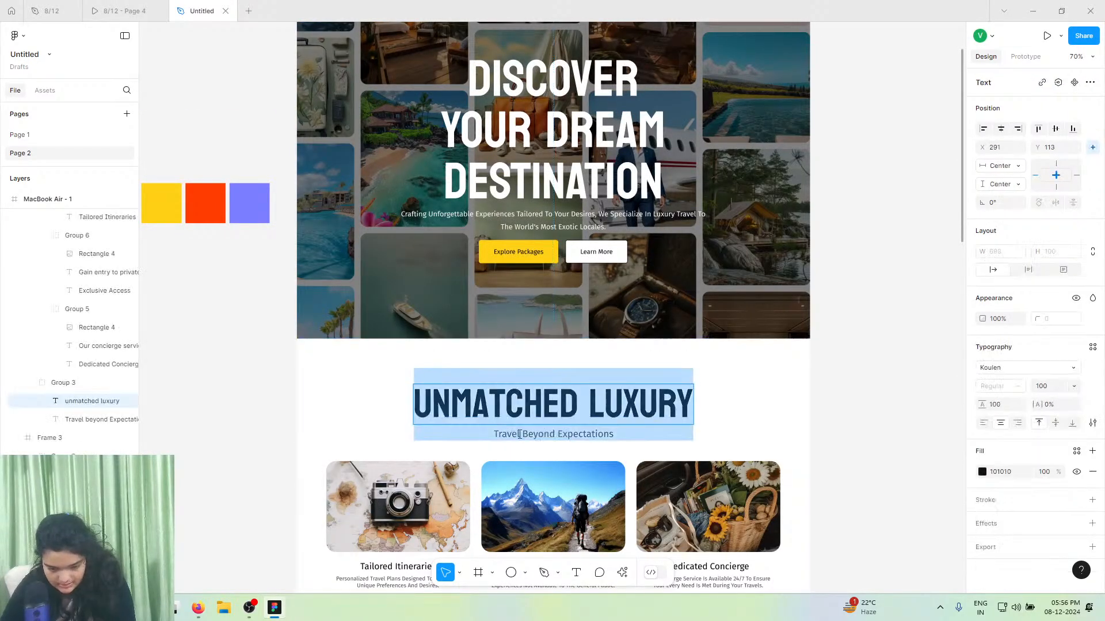
{"action": "key", "text": "Escape"}
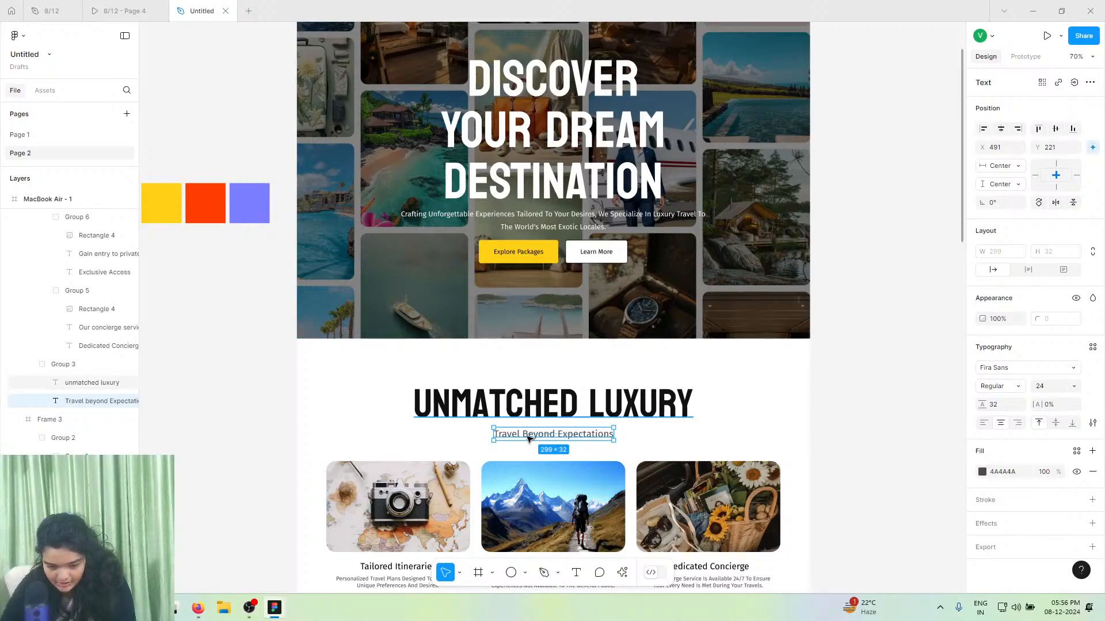
{"action": "right_click", "coordinate": [525, 434]}
{"action": "left_click", "coordinate": [579, 218]}
- Paste the copied subtitle below the subscribe heading, left-aligned with it at about X 96, Y 3783
{"action": "scroll", "coordinate": [573, 440], "scroll_direction": "down", "scroll_amount": 5}
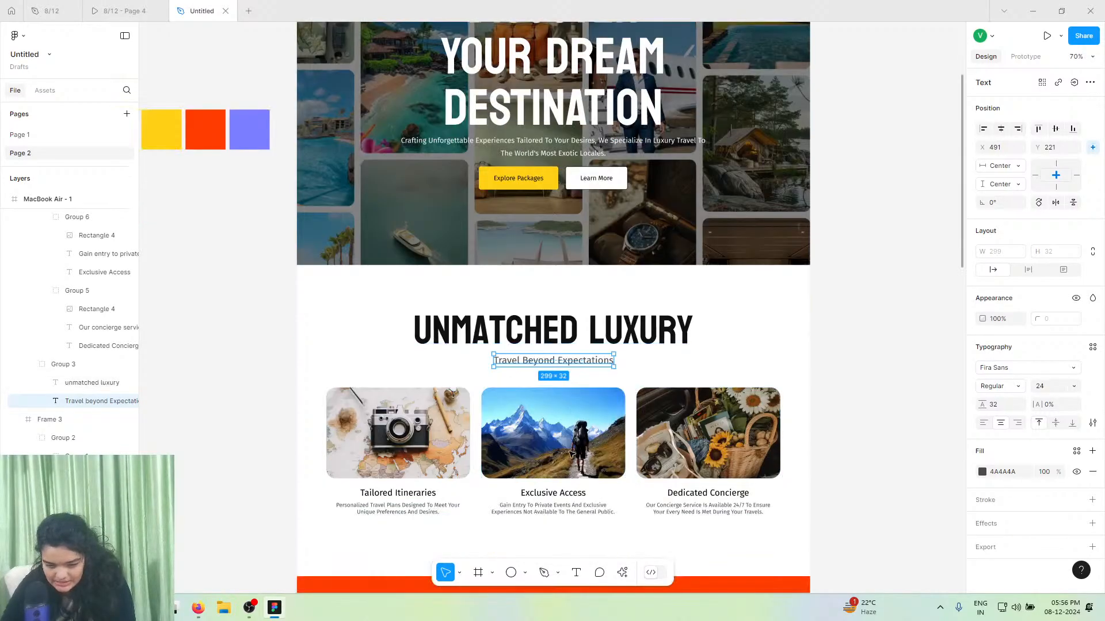
{"action": "scroll", "coordinate": [573, 440], "scroll_direction": "down", "scroll_amount": 10}
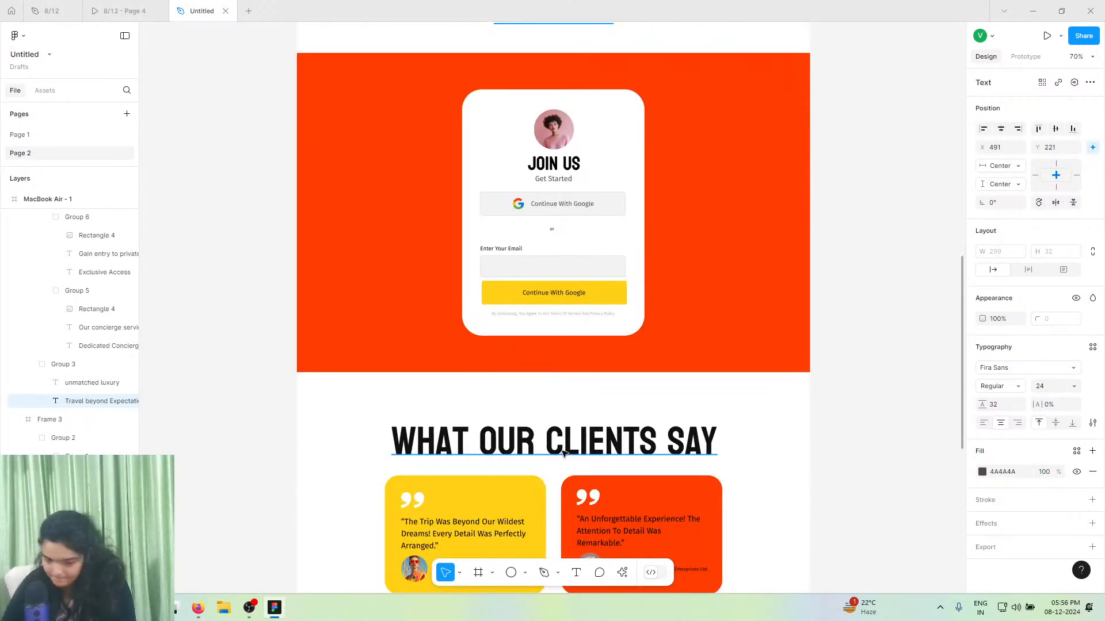
{"action": "scroll", "coordinate": [564, 453], "scroll_direction": "down", "scroll_amount": 3}
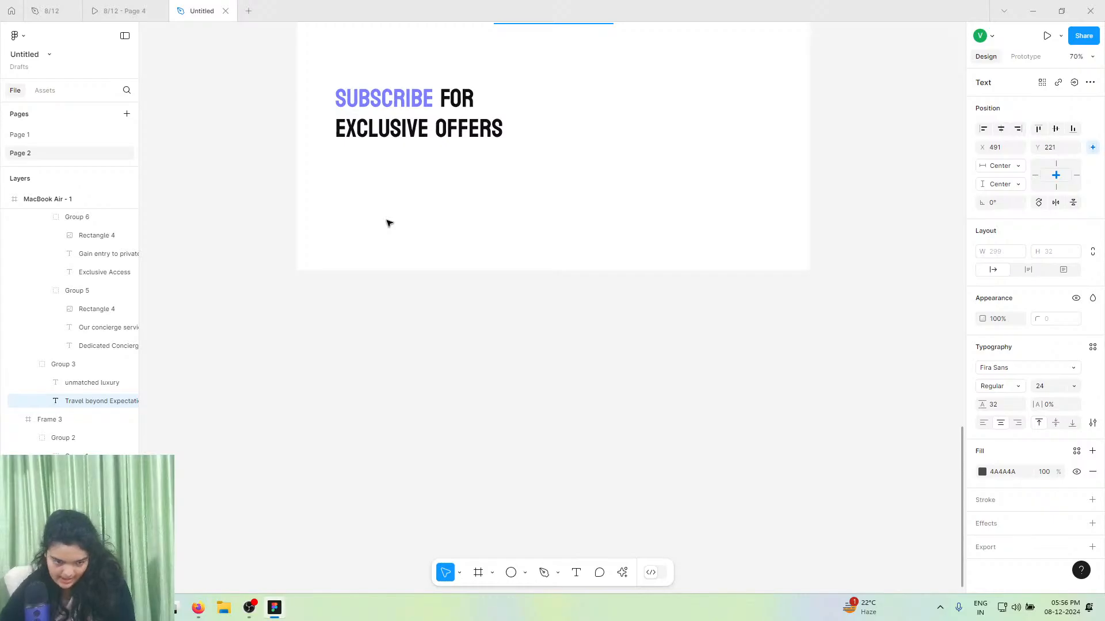
{"action": "scroll", "coordinate": [389, 222], "scroll_direction": "up", "scroll_amount": 10}
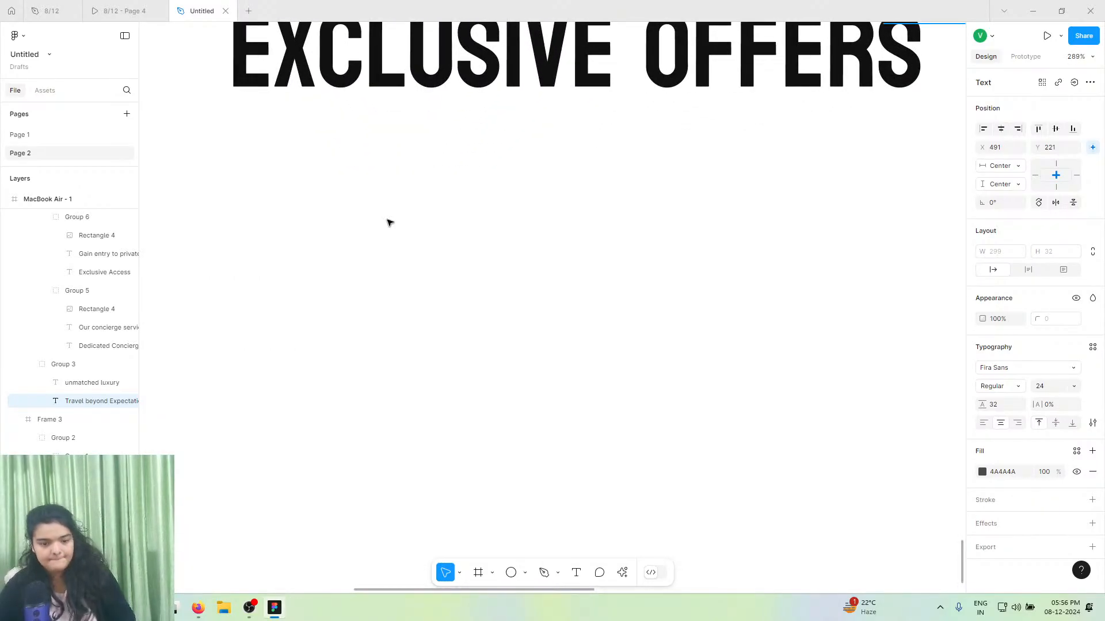
{"action": "key", "text": "ctrl+v"}
{"action": "left_click_drag", "start_coordinate": [425, 317], "coordinate": [350, 167]}
- Copy the newsletter description under the "Subscribe for Exclusive Offers" heading in the 8/12 design file
{"action": "left_click", "coordinate": [125, 10]}
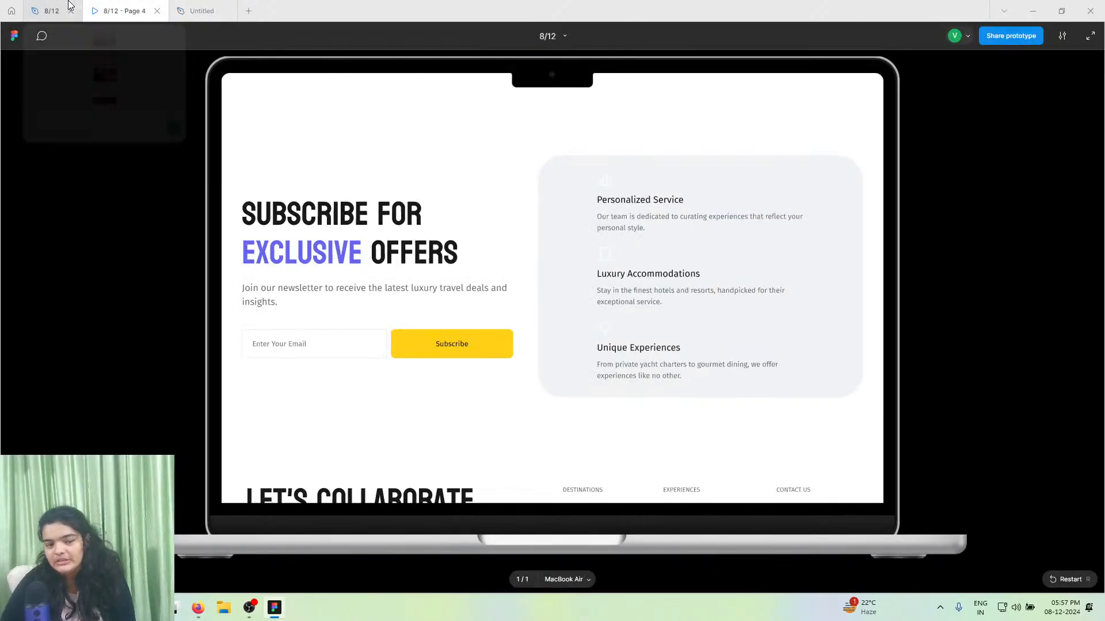
{"action": "left_click", "coordinate": [51, 10]}
{"action": "triple_click", "coordinate": [368, 106]}
{"action": "right_click", "coordinate": [365, 105]}
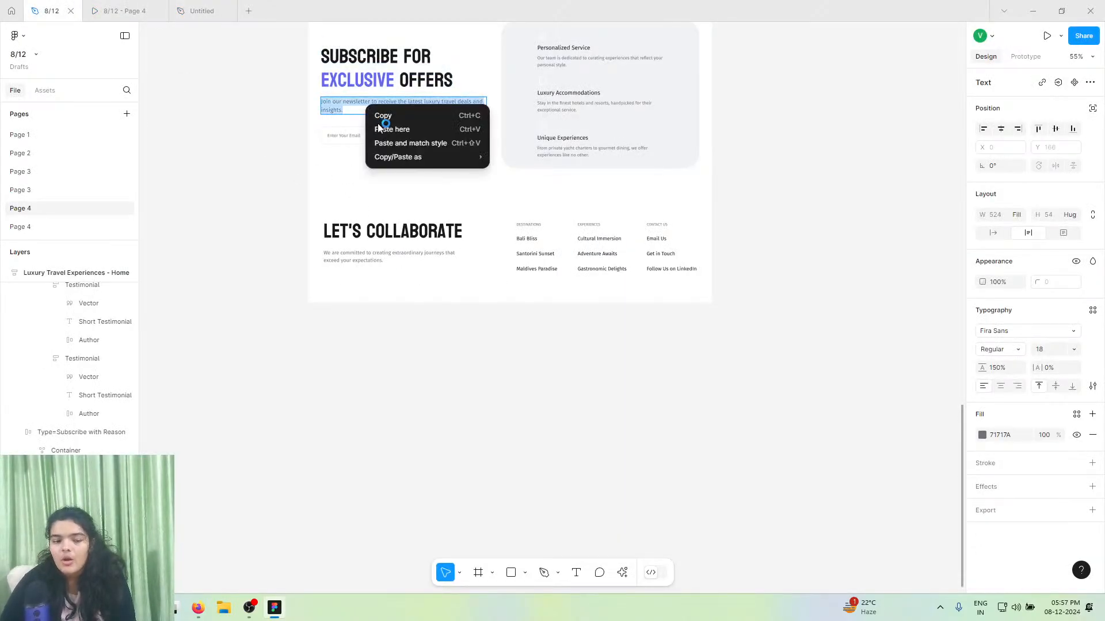
{"action": "left_click", "coordinate": [383, 116]}
- In the Untitled file, replace the pasted subtitle's text with "Join our newsletter to receive the latest luxury travel deals and insights."
{"action": "left_click", "coordinate": [214, 8]}
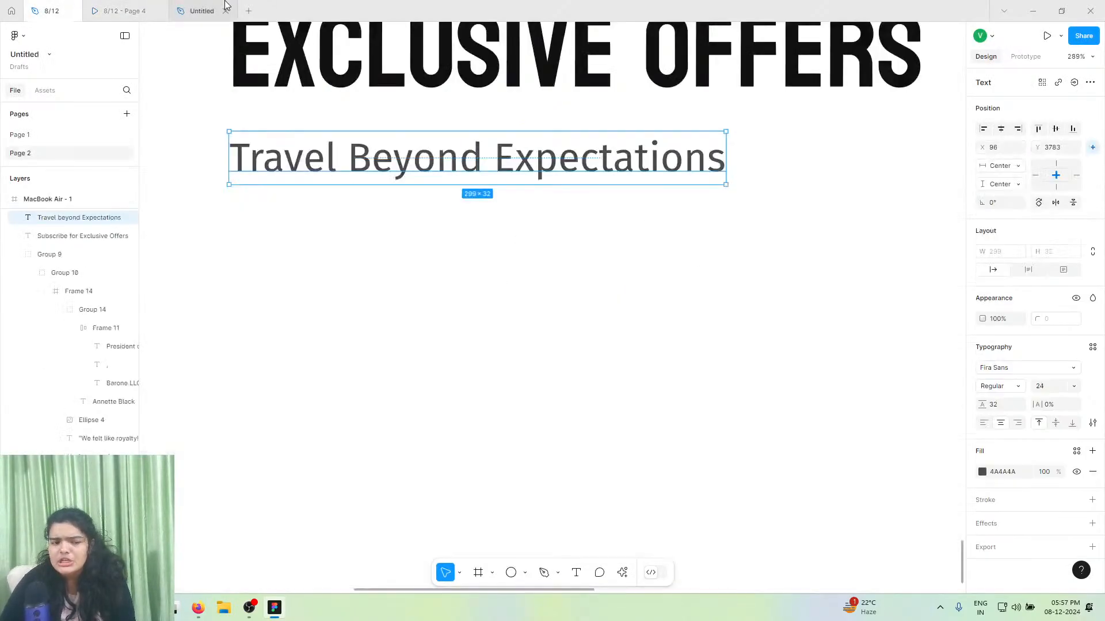
{"action": "triple_click", "coordinate": [352, 155]}
{"action": "right_click", "coordinate": [351, 153]}
{"action": "left_click", "coordinate": [375, 192]}
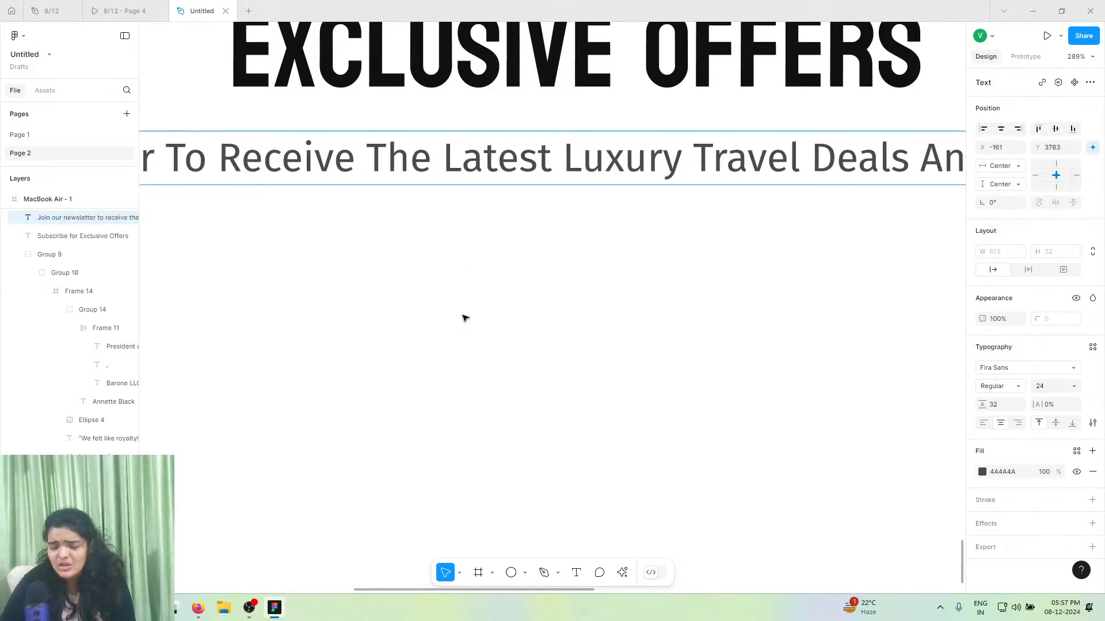
- Set the newsletter description's font size to 18 and its fill color to 747474
{"action": "scroll", "coordinate": [465, 318], "scroll_direction": "down", "scroll_amount": 5}
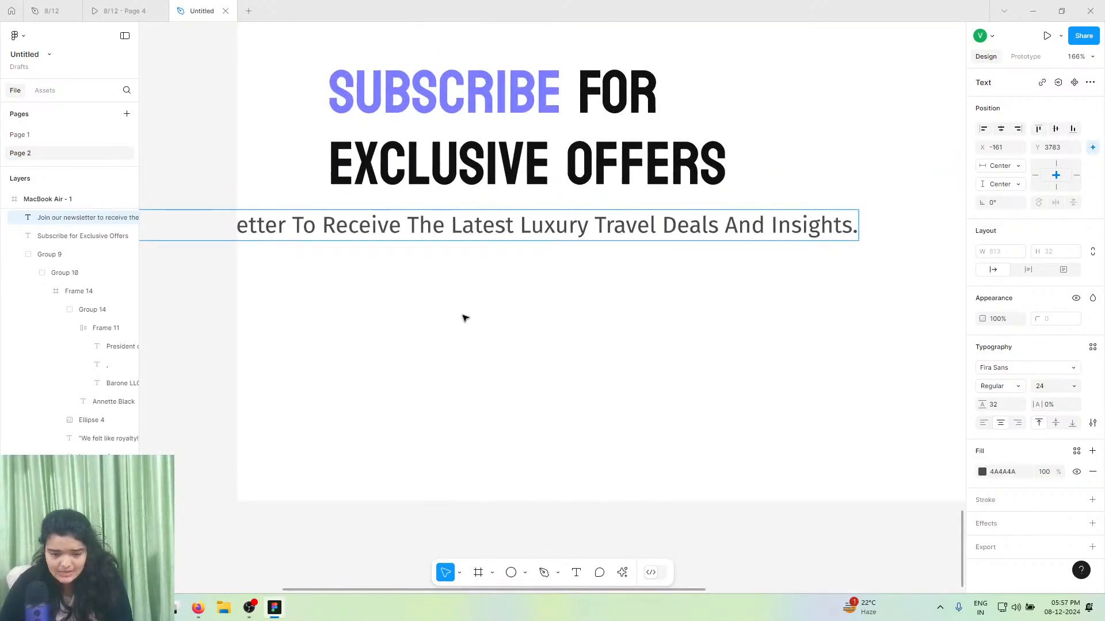
{"action": "left_click", "coordinate": [1059, 389]}
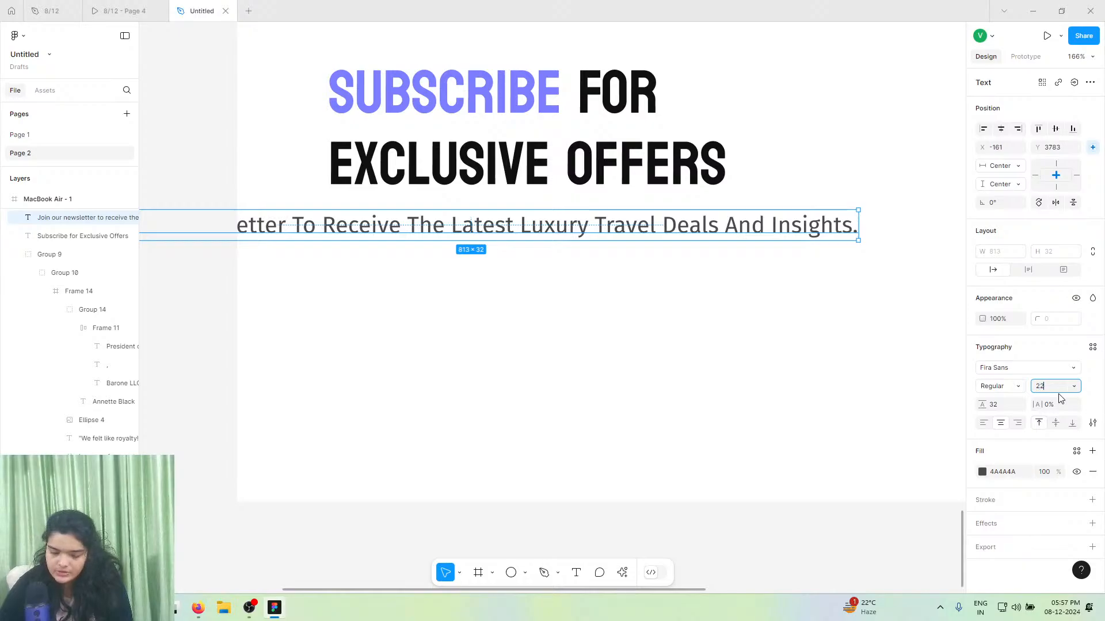
{"action": "type", "text": "22"}
{"action": "key", "text": "Return"}
{"action": "left_click", "coordinate": [1048, 390]}
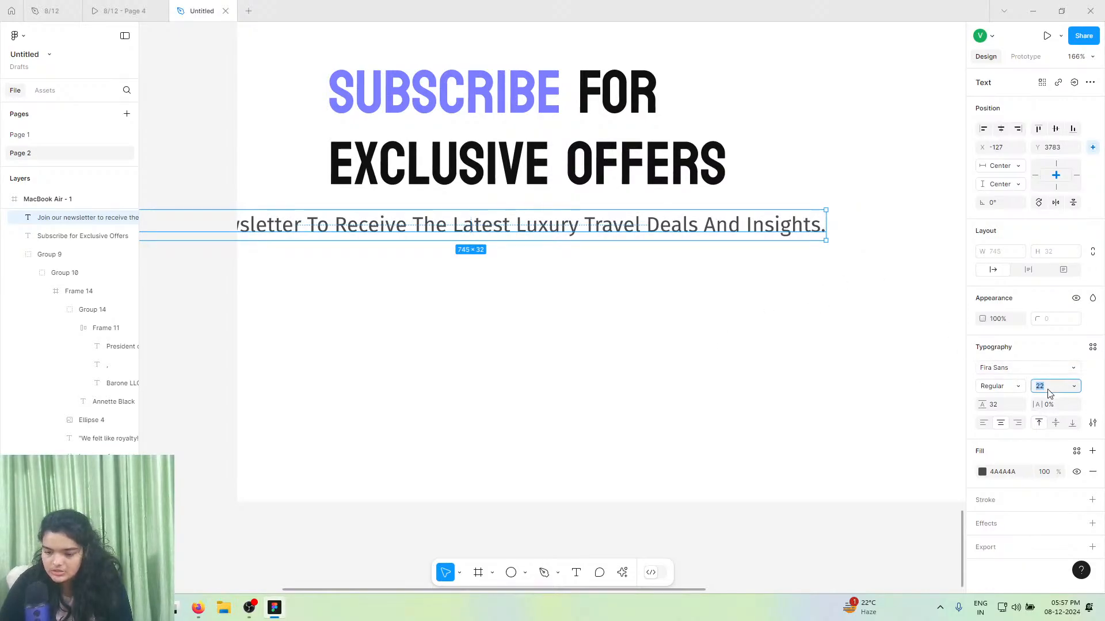
{"action": "key", "text": "Return"}
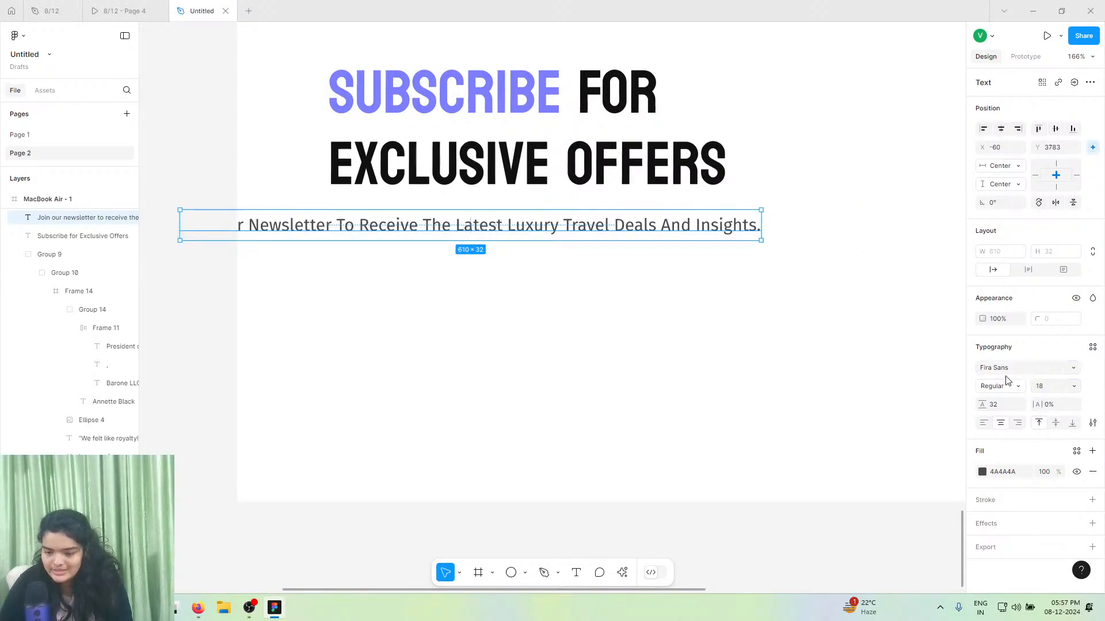
{"action": "left_click", "coordinate": [982, 473]}
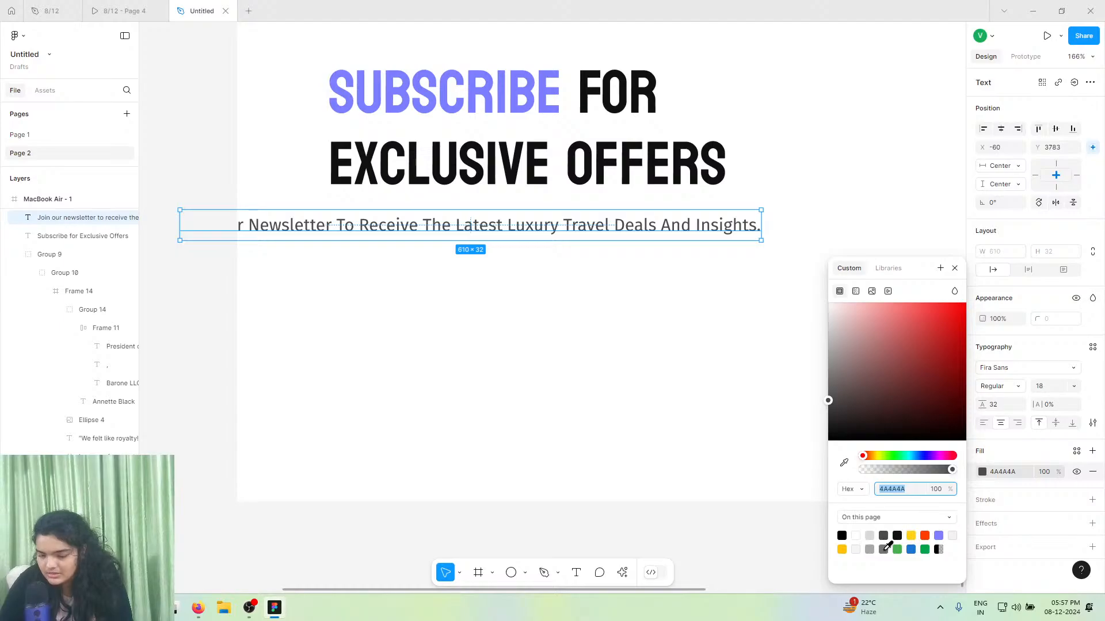
{"action": "left_click", "coordinate": [884, 550]}
{"action": "left_click", "coordinate": [798, 264]}
- Place the newsletter description below the subscribe heading at about X 96, Y 3792, wrap it at 376 wide, and left-align its text
{"action": "left_click", "coordinate": [401, 233]}
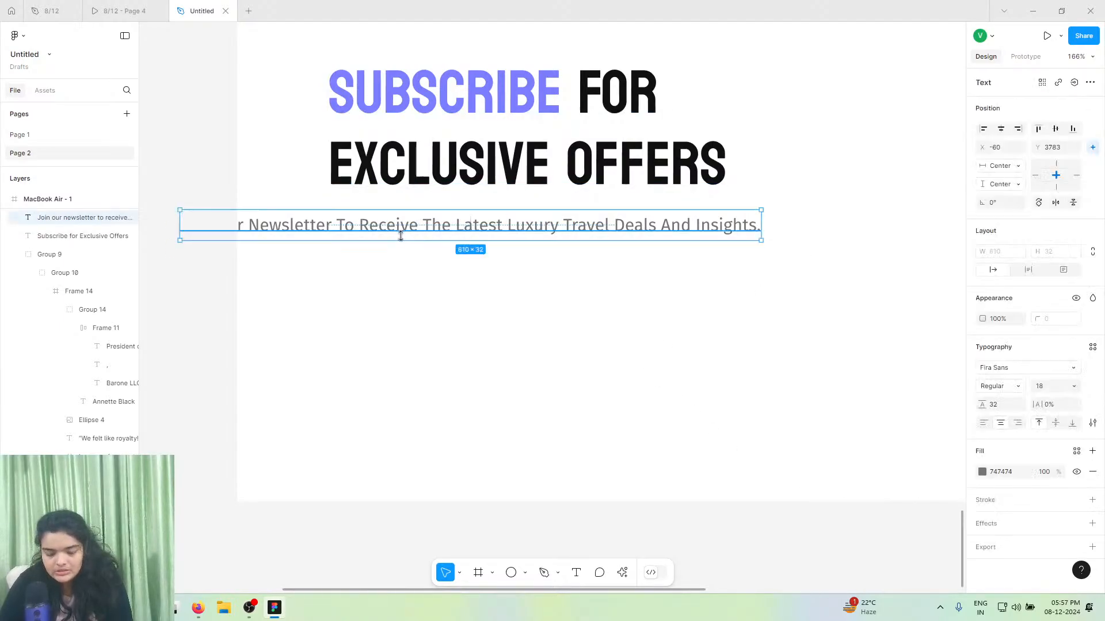
{"action": "left_click_drag", "start_coordinate": [401, 236], "coordinate": [546, 242]}
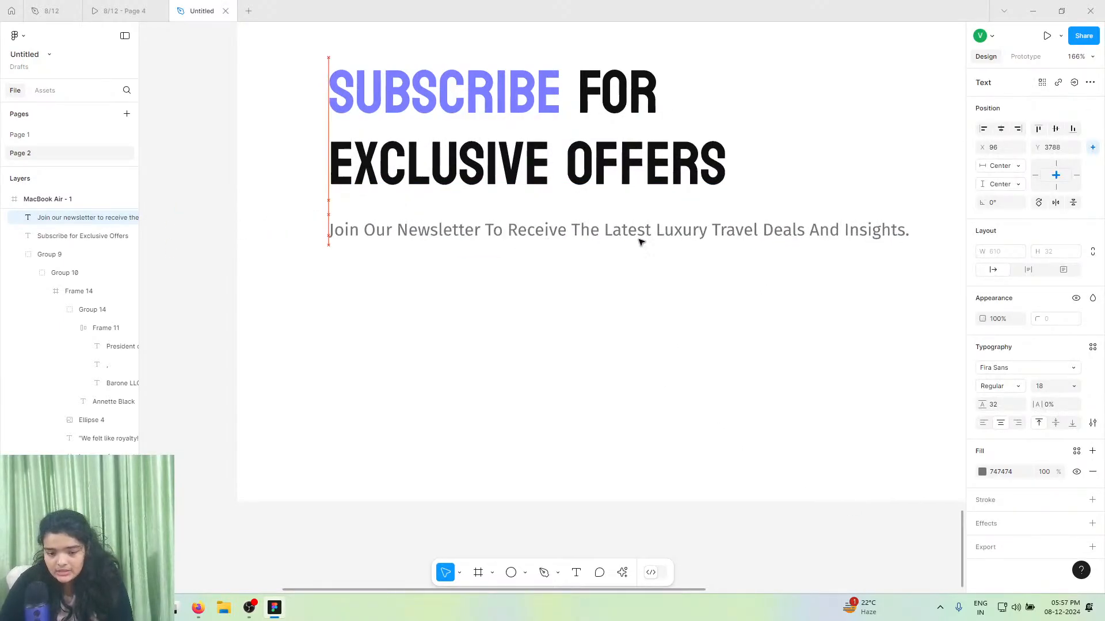
{"action": "left_click_drag", "start_coordinate": [909, 228], "coordinate": [688, 253]}
{"action": "left_click_drag", "start_coordinate": [513, 246], "coordinate": [469, 251]}
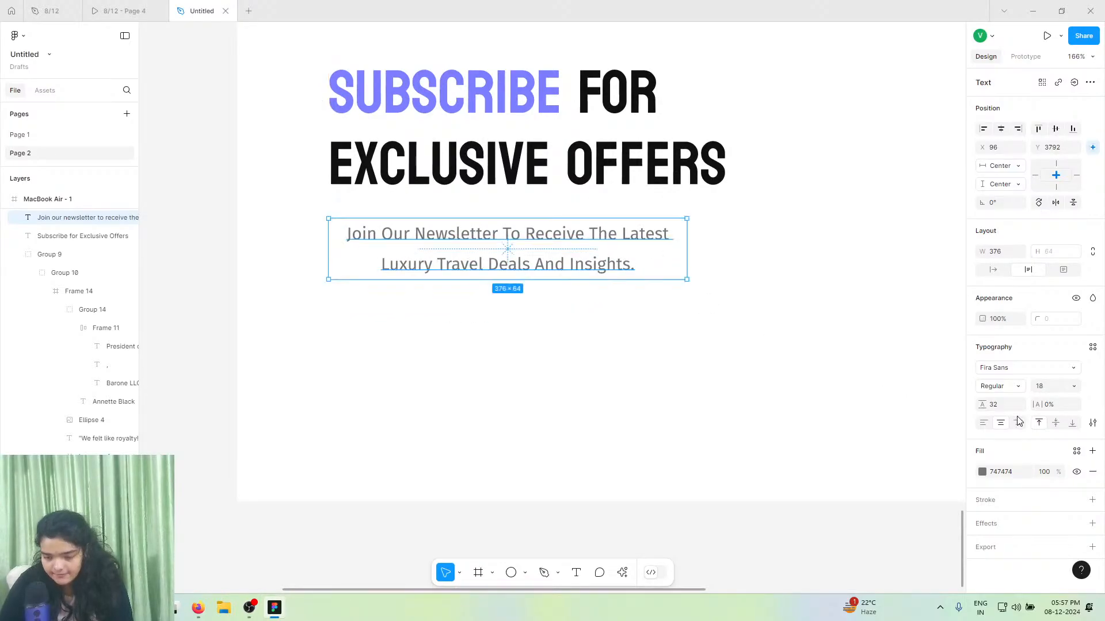
{"action": "left_click", "coordinate": [983, 423]}
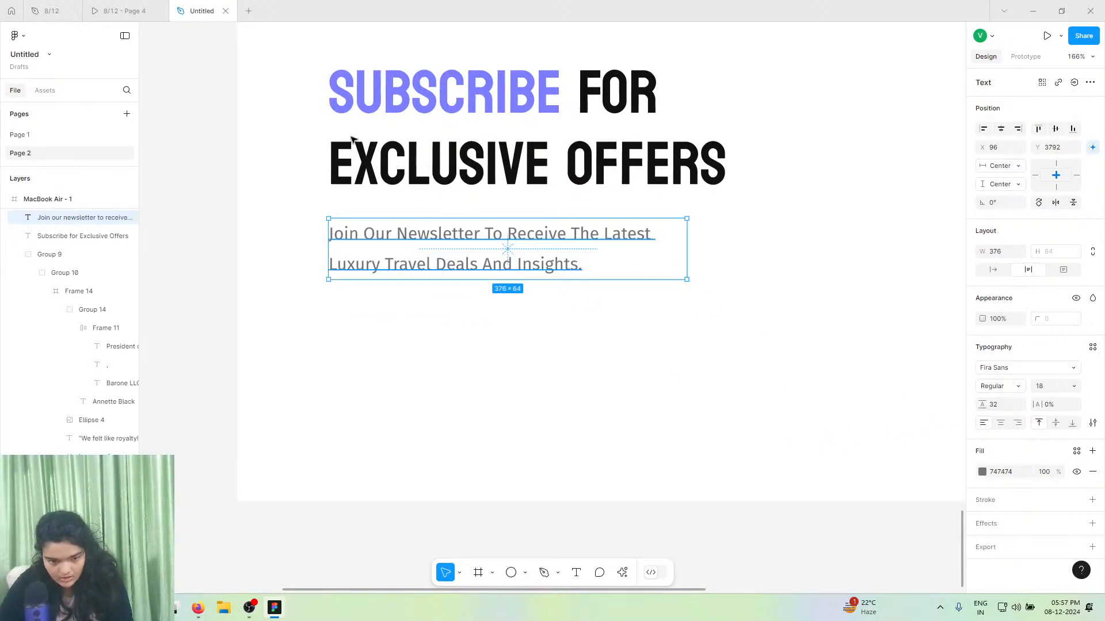
- Check the reference's subscribe and Join Us forms, and in the Untitled file resize the yellow button to match the email field's side edges
{"action": "left_click", "coordinate": [164, 9]}
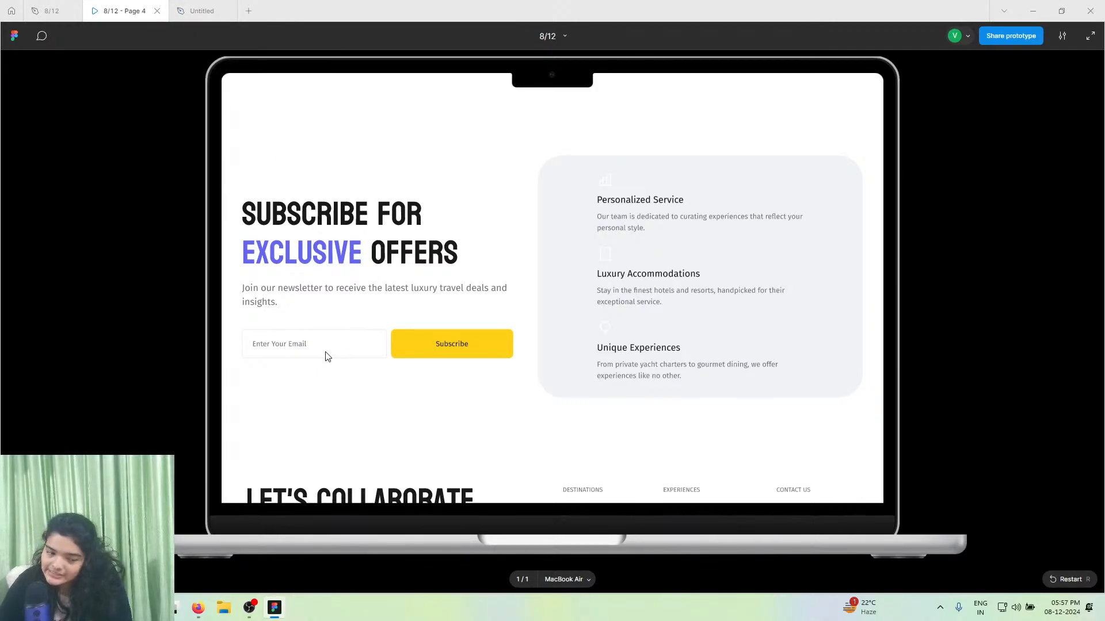
{"action": "scroll", "coordinate": [460, 322], "scroll_direction": "up", "scroll_amount": 12}
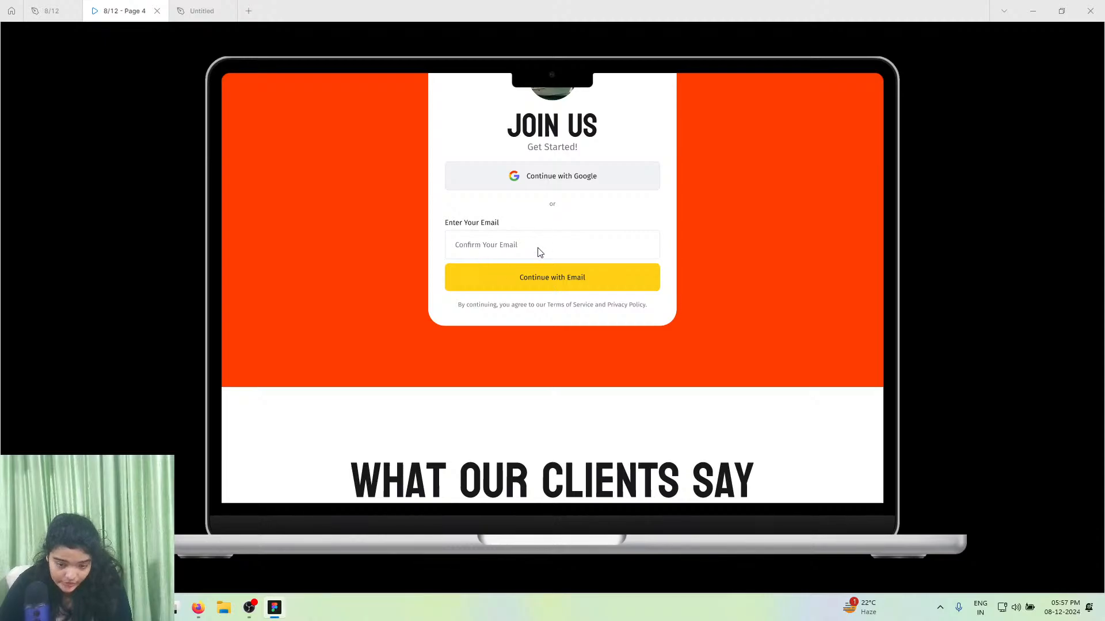
{"action": "scroll", "coordinate": [527, 282], "scroll_direction": "down", "scroll_amount": 12}
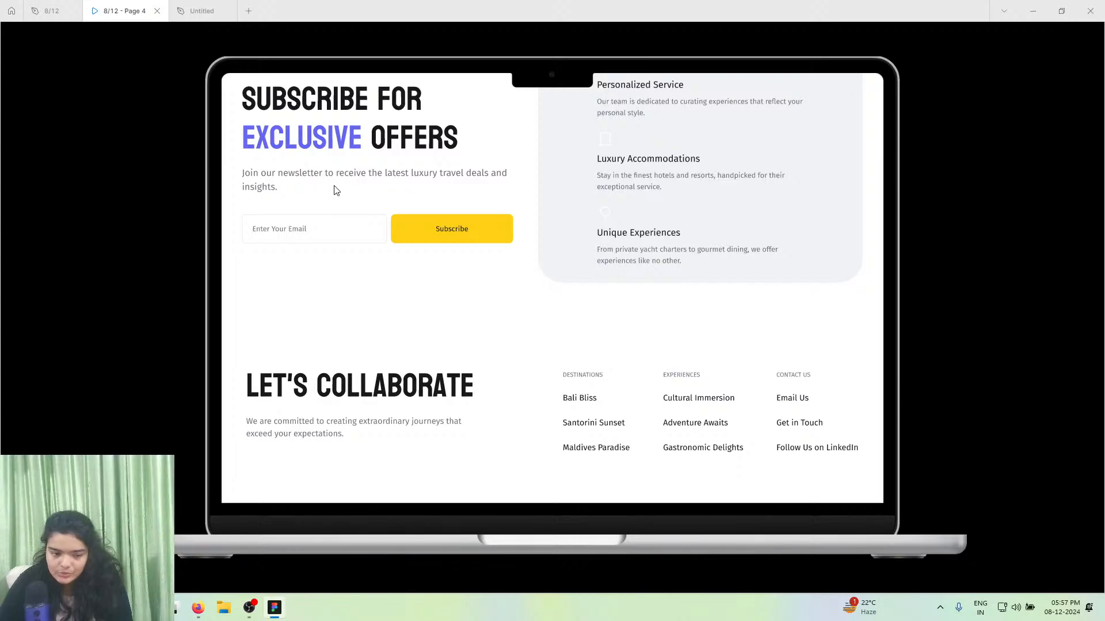
{"action": "left_click", "coordinate": [212, 11]}
{"action": "scroll", "coordinate": [638, 281], "scroll_direction": "up", "scroll_amount": 5}
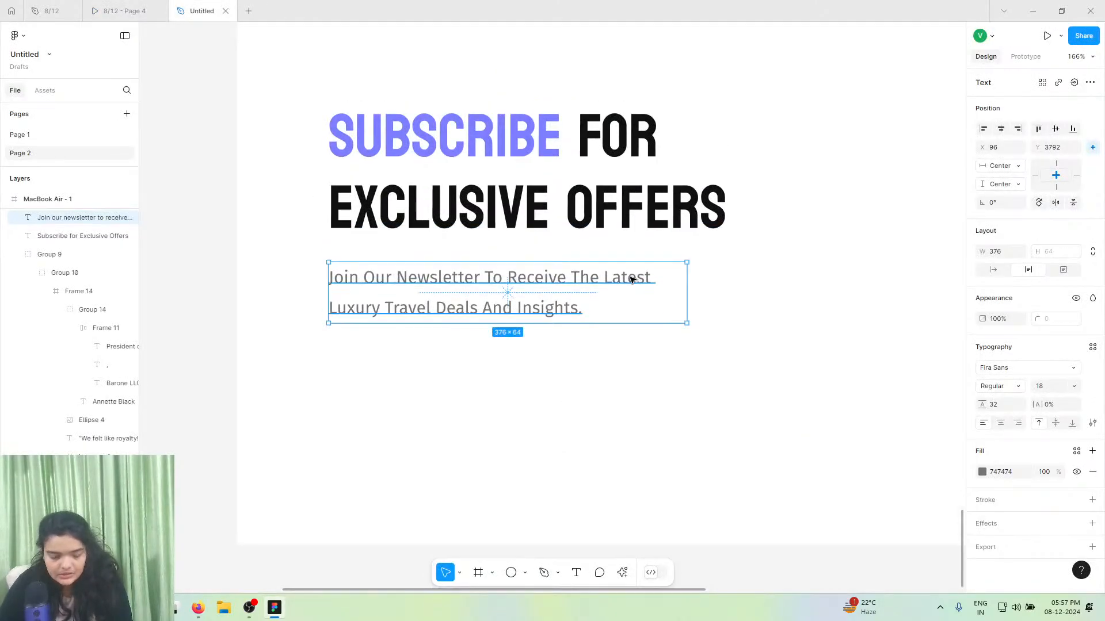
{"action": "scroll", "coordinate": [631, 280], "scroll_direction": "up", "scroll_amount": 10}
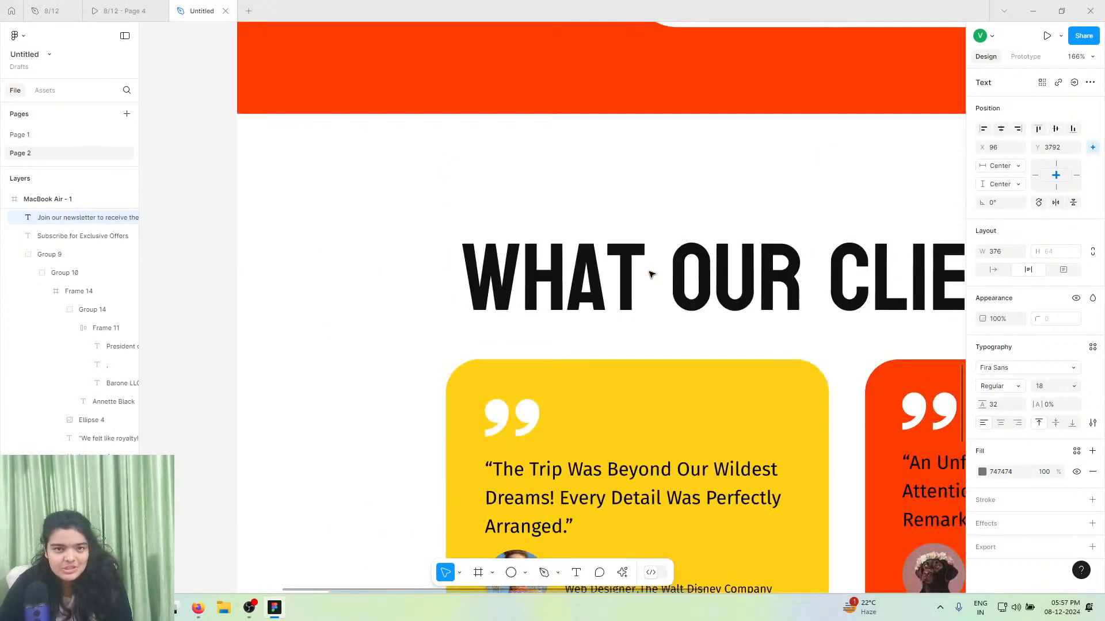
{"action": "scroll", "coordinate": [651, 274], "scroll_direction": "up", "scroll_amount": 5}
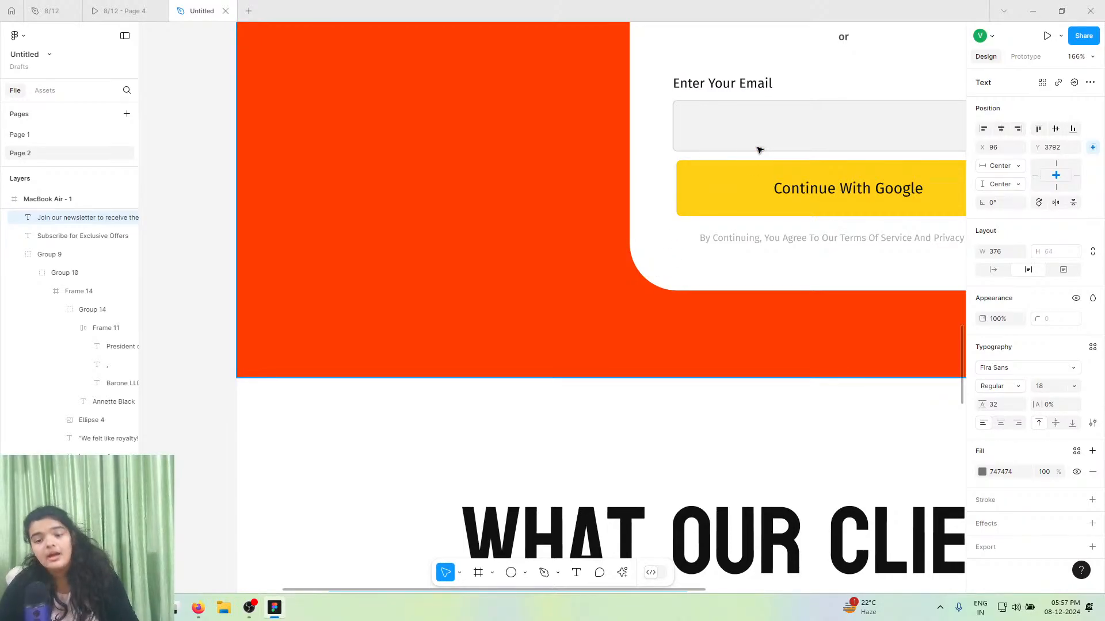
{"action": "left_click", "coordinate": [743, 166]}
{"action": "double_click", "coordinate": [706, 189]}
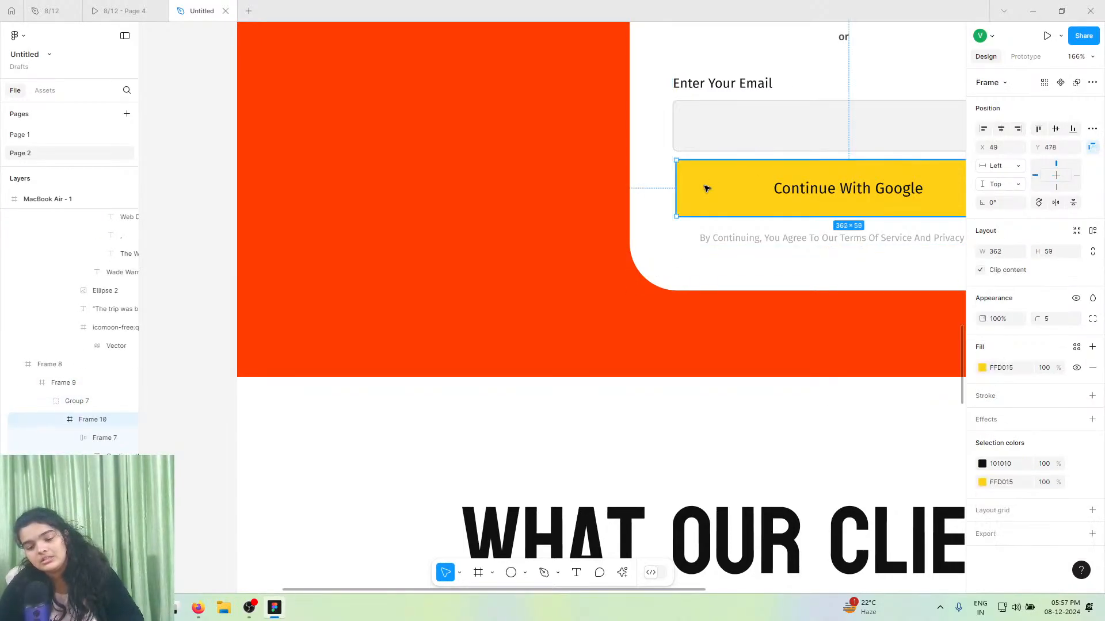
{"action": "scroll", "coordinate": [705, 187], "scroll_direction": "right", "scroll_amount": 3}
{"action": "left_click_drag", "start_coordinate": [653, 195], "coordinate": [599, 177]}
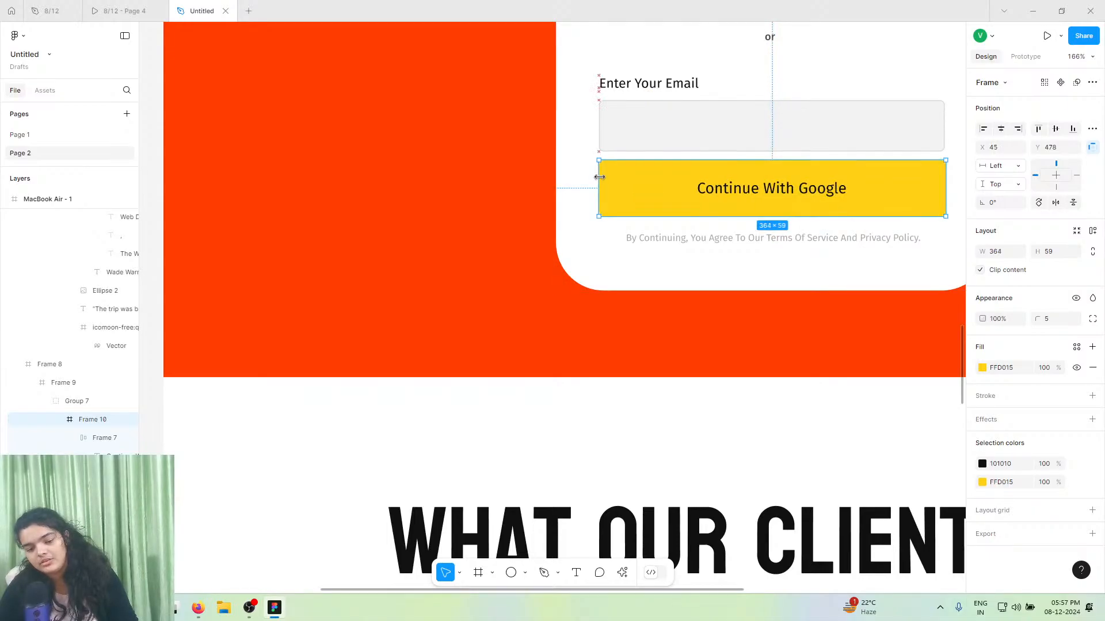
{"action": "left_click_drag", "start_coordinate": [948, 176], "coordinate": [946, 175]}
- Duplicate the "Continue With Google" label from the Google button and place the copy inside the empty email field at about X 24, Y 17
{"action": "left_click", "coordinate": [764, 146]}
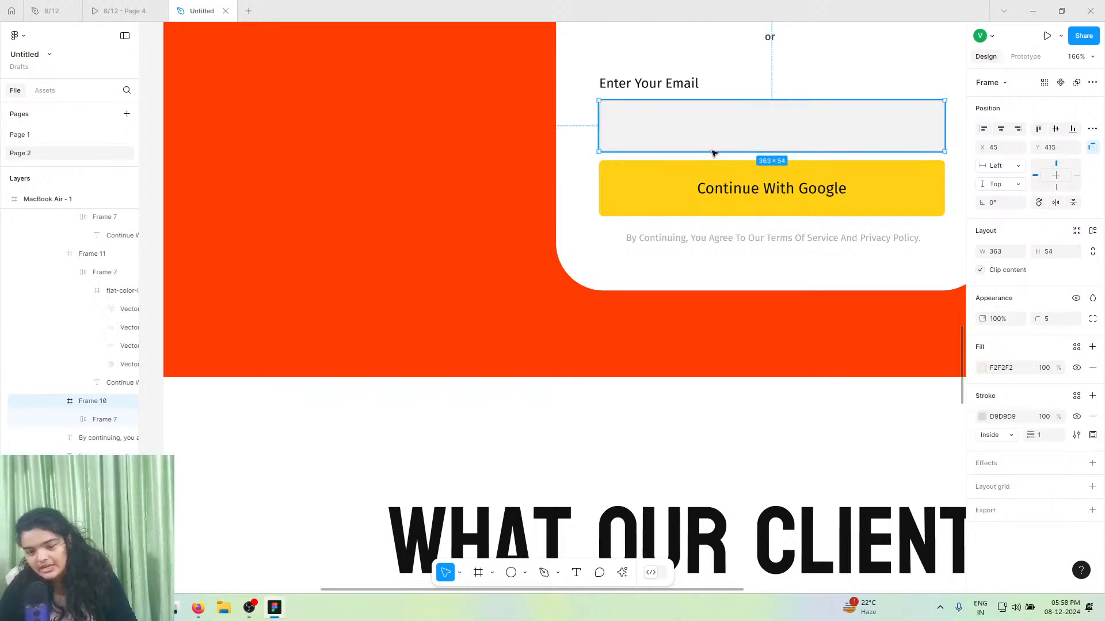
{"action": "right_click", "coordinate": [647, 154]}
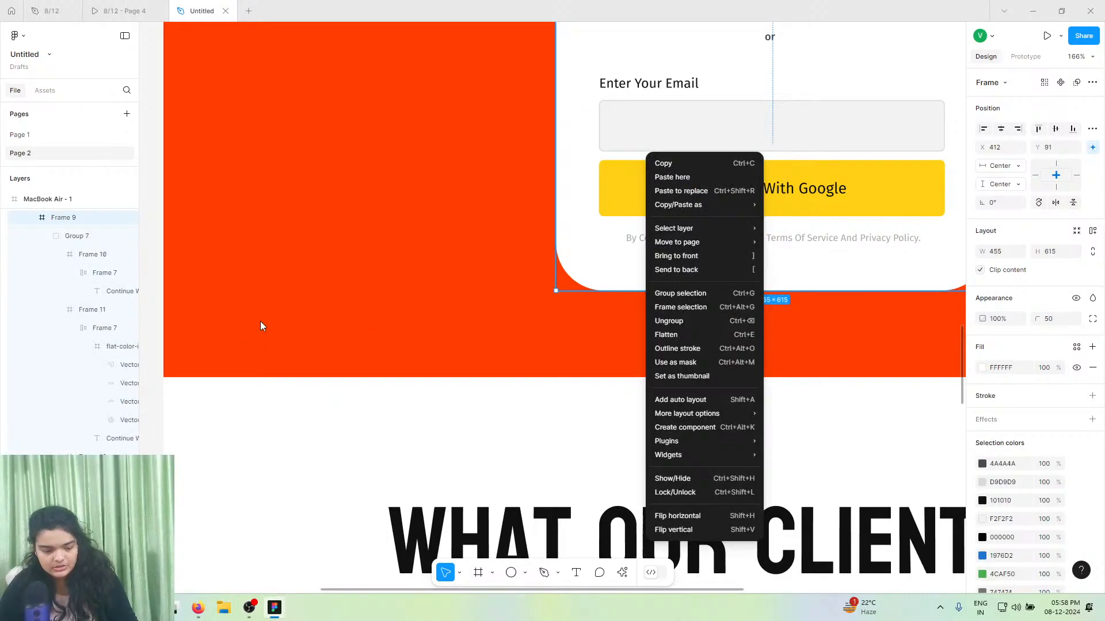
{"action": "left_click", "coordinate": [836, 115]}
{"action": "left_click", "coordinate": [801, 126]}
{"action": "scroll", "coordinate": [786, 170], "scroll_direction": "up", "scroll_amount": 1}
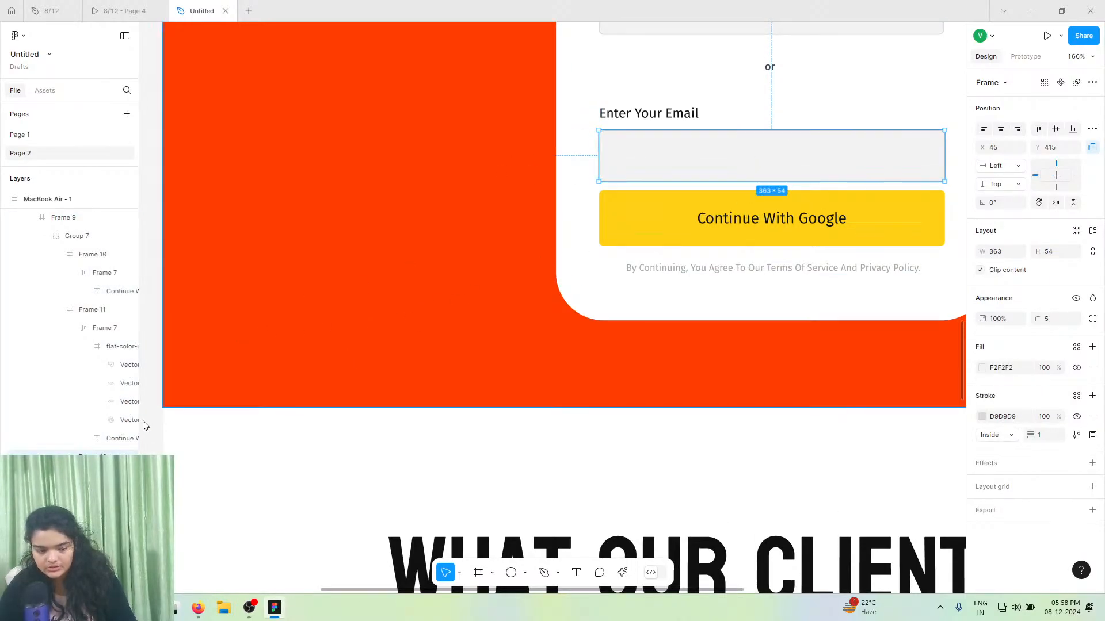
{"action": "left_click", "coordinate": [118, 439]}
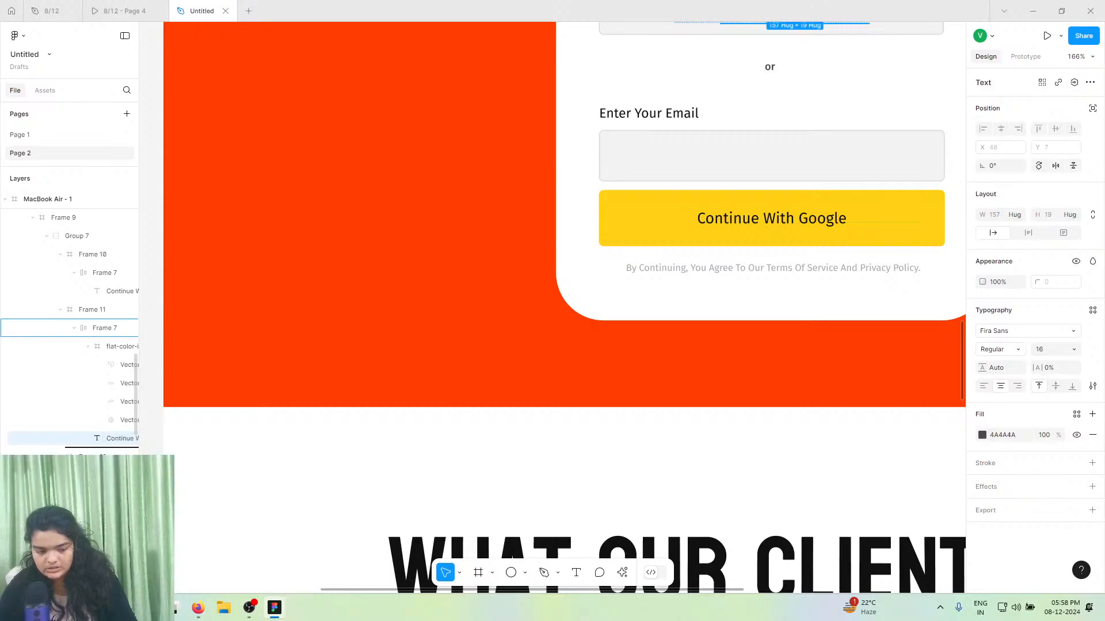
{"action": "left_click_drag", "start_coordinate": [118, 448], "coordinate": [118, 460]}
{"action": "scroll", "coordinate": [724, 302], "scroll_direction": "up", "scroll_amount": 3}
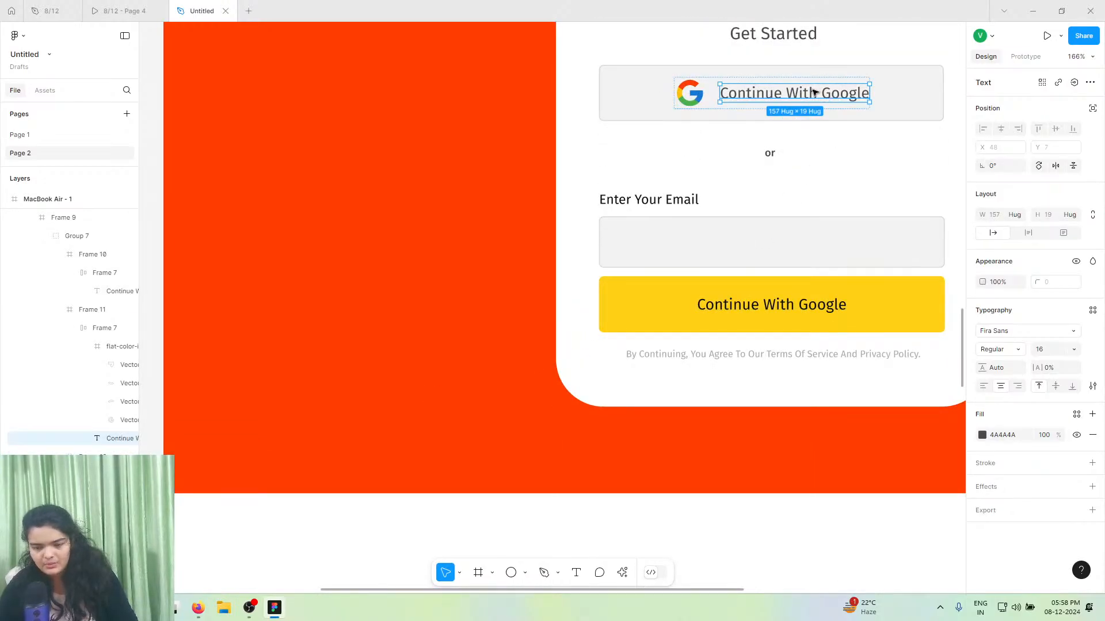
{"action": "key", "text": "ctrl+d"}
{"action": "left_click_drag", "start_coordinate": [893, 92], "coordinate": [626, 247]}
- Check the Join Us form in the reference prototype, and replace the email field's duplicated text with "Continue With Email" in the Untitled file
{"action": "left_click", "coordinate": [152, 6]}
{"action": "scroll", "coordinate": [426, 216], "scroll_direction": "up", "scroll_amount": 10}
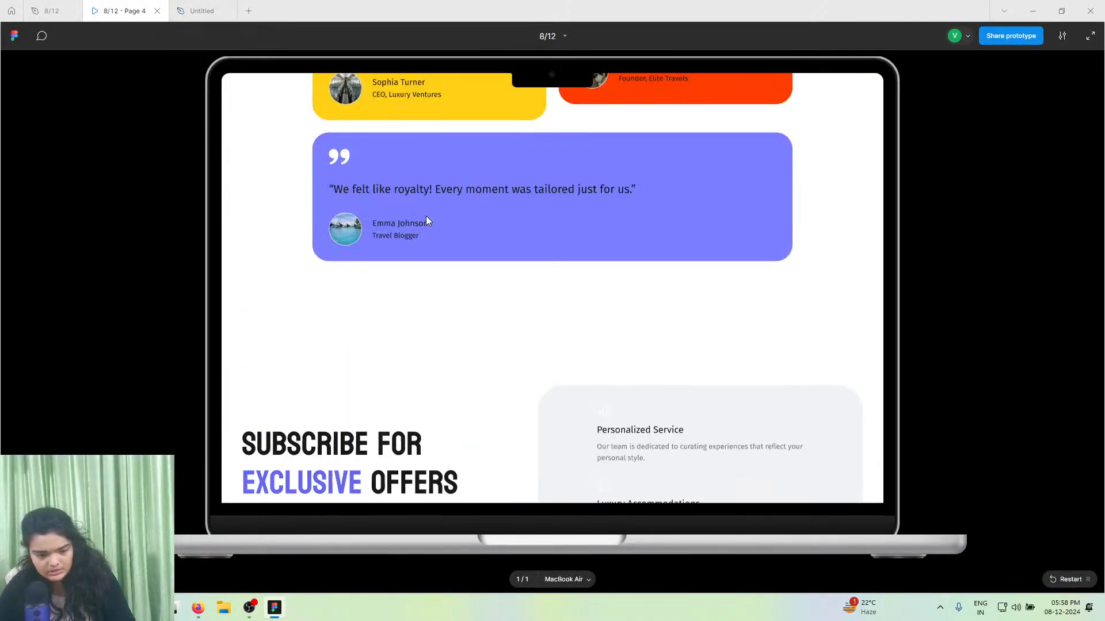
{"action": "scroll", "coordinate": [426, 216], "scroll_direction": "up", "scroll_amount": 7}
{"action": "scroll", "coordinate": [426, 216], "scroll_direction": "down", "scroll_amount": 2}
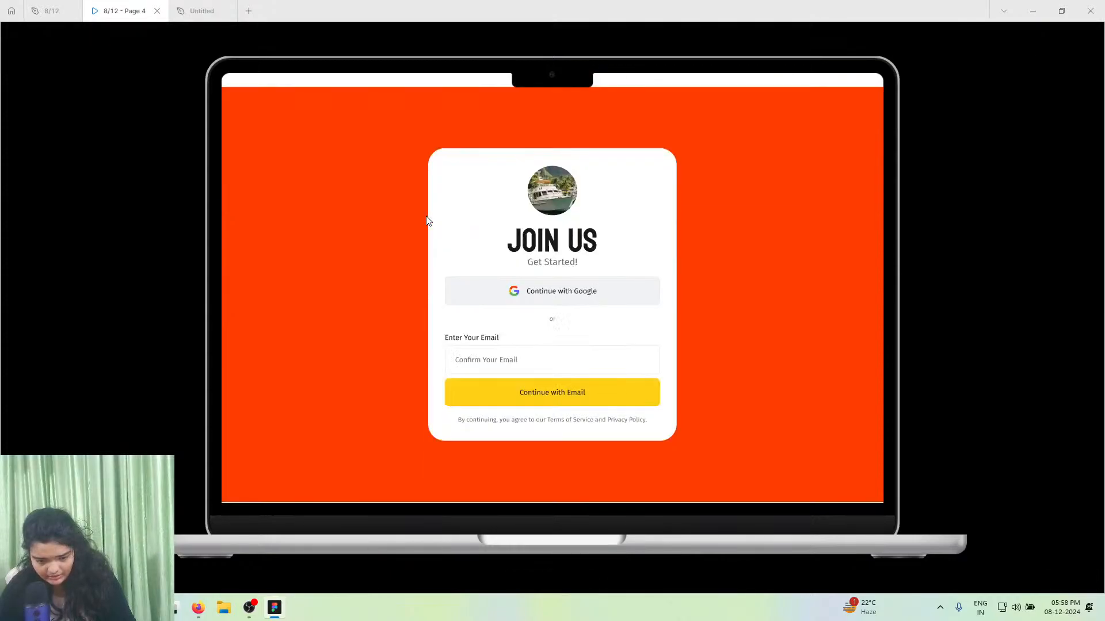
{"action": "left_click", "coordinate": [201, 11]}
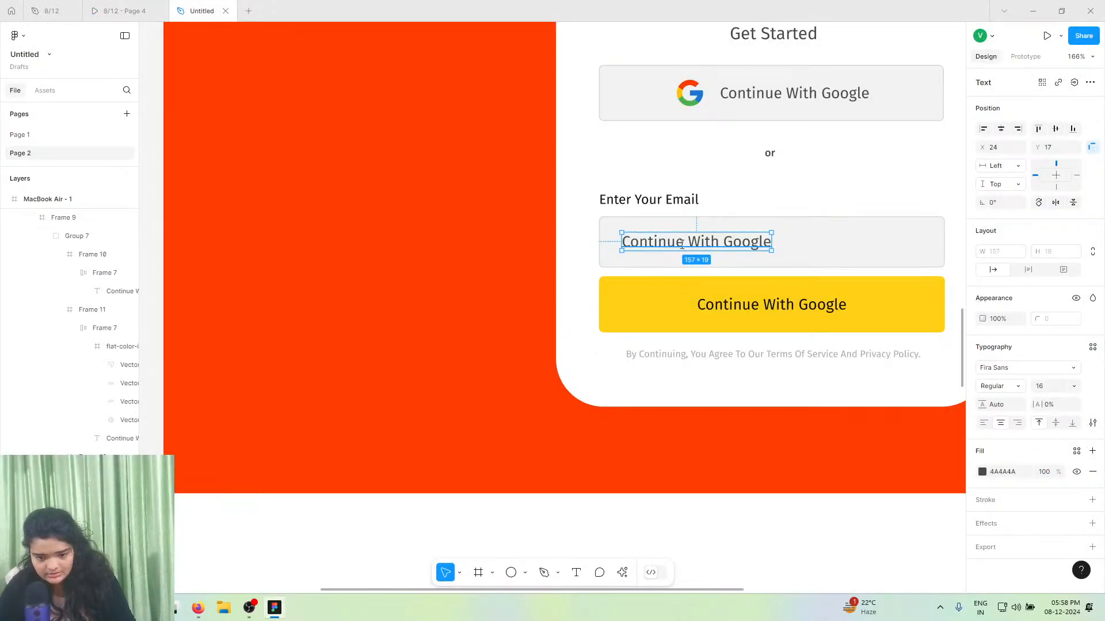
{"action": "key", "text": "BackSpace"}
{"action": "type", "text": "Con"}
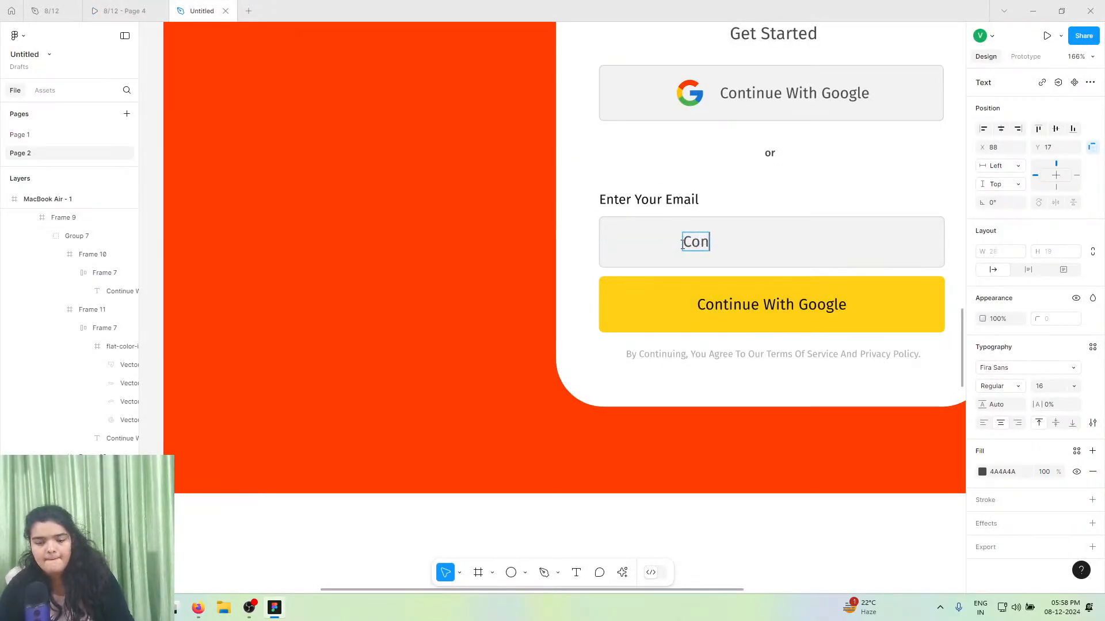
{"action": "type", "text": "firm"}
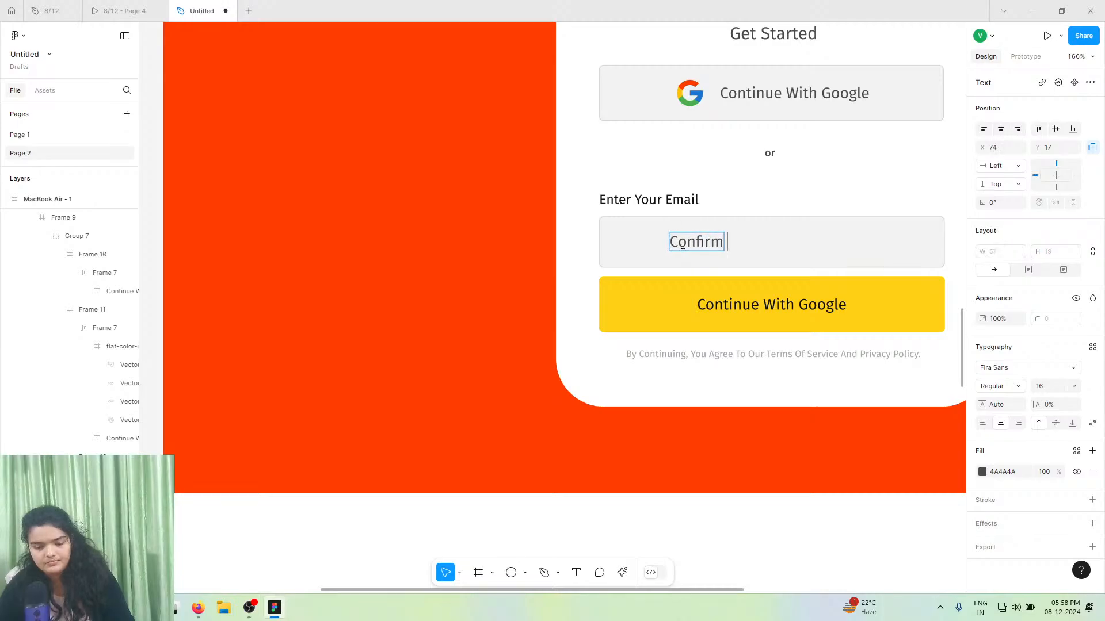
{"action": "key", "text": "BackSpace"}
{"action": "key", "text": "BackSpace"}
{"action": "key", "text": "BackSpace"}
{"action": "key", "text": "BackSpace"}
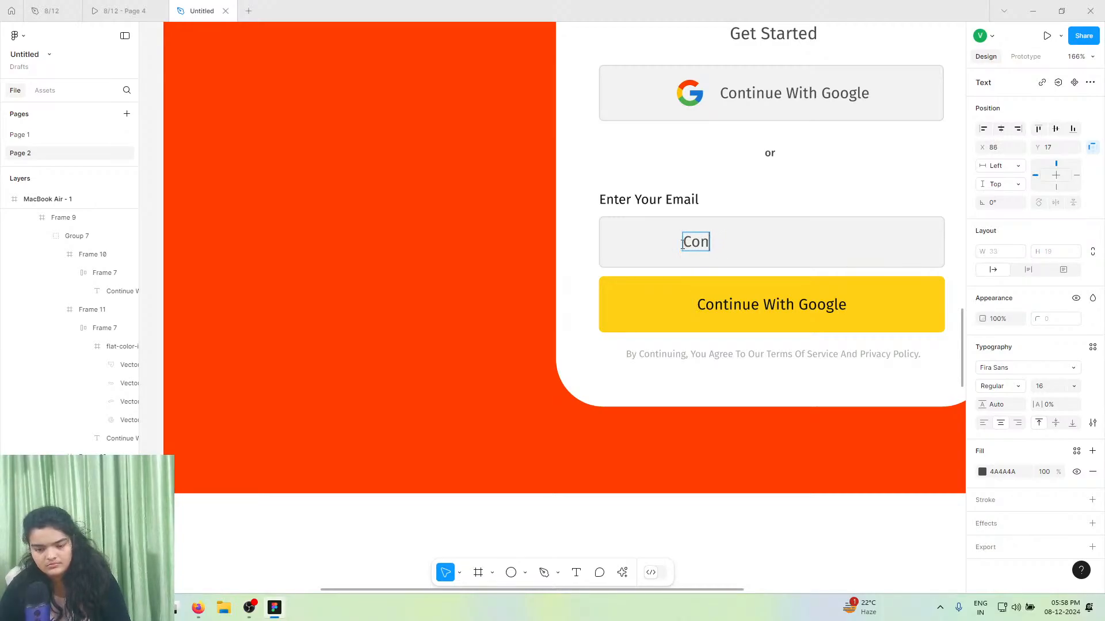
{"action": "type", "text": "tin"}
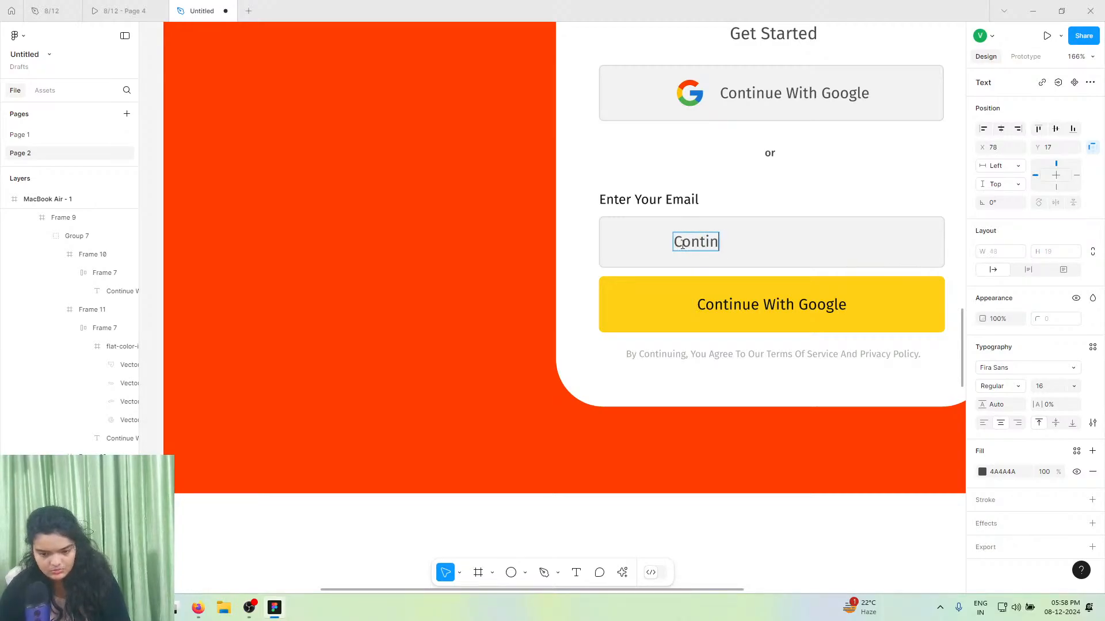
{"action": "type", "text": "ue With"}
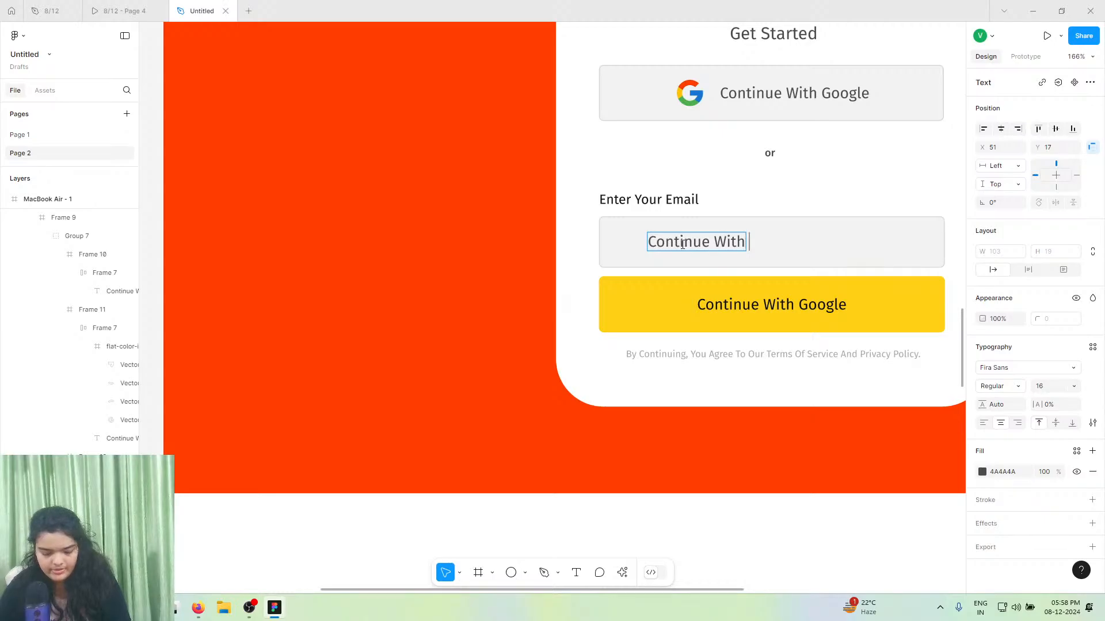
{"action": "type", "text": " Email"}
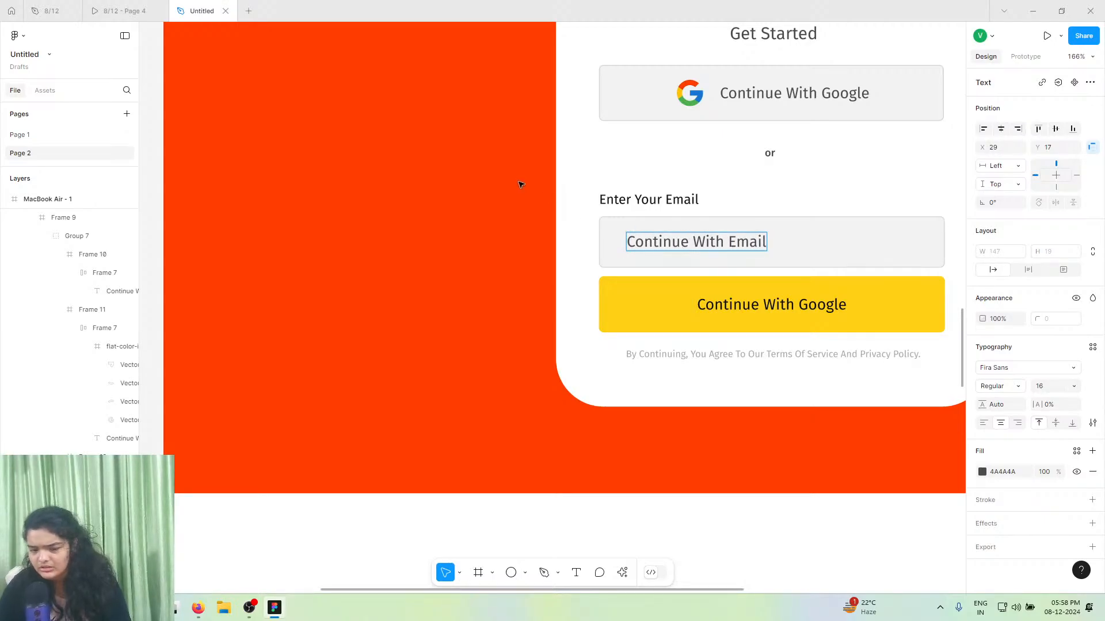
{"action": "key", "text": "Escape"}
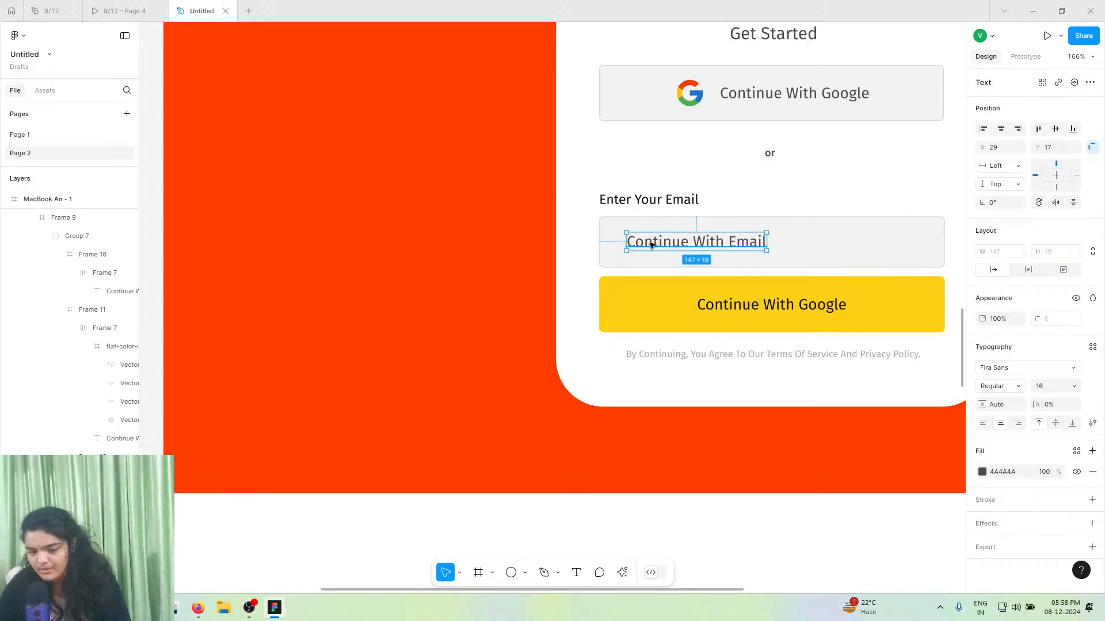
- Move the "Continue With Email" placeholder to about X 23 in the email field and set its fill color to A8A8A8
{"action": "left_click_drag", "start_coordinate": [652, 245], "coordinate": [651, 246]}
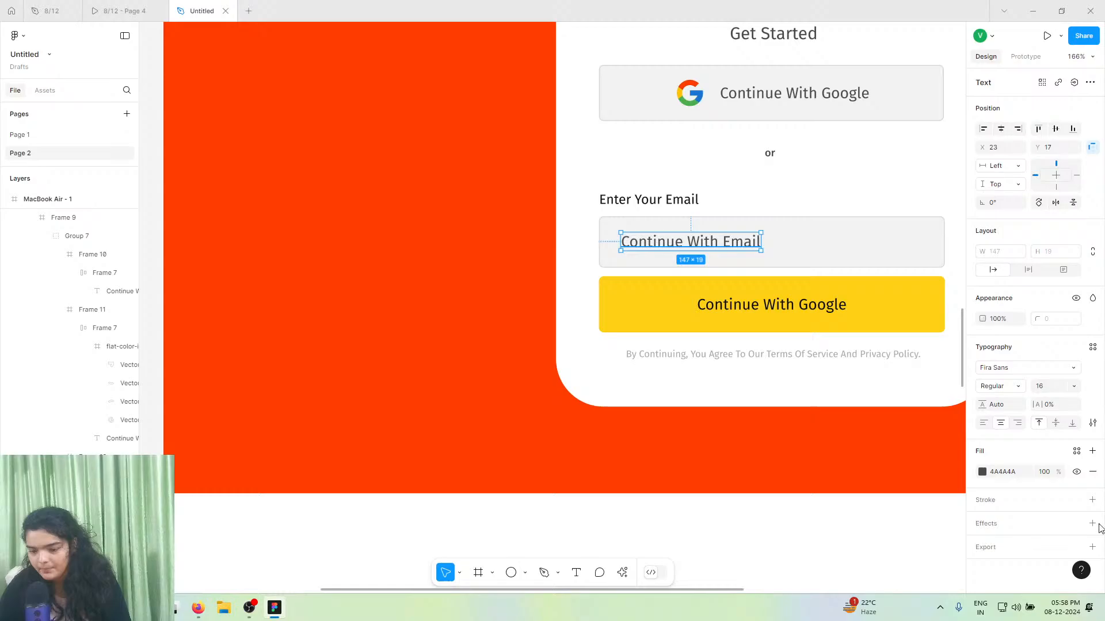
{"action": "left_click", "coordinate": [1001, 478]}
{"action": "left_click", "coordinate": [982, 476]}
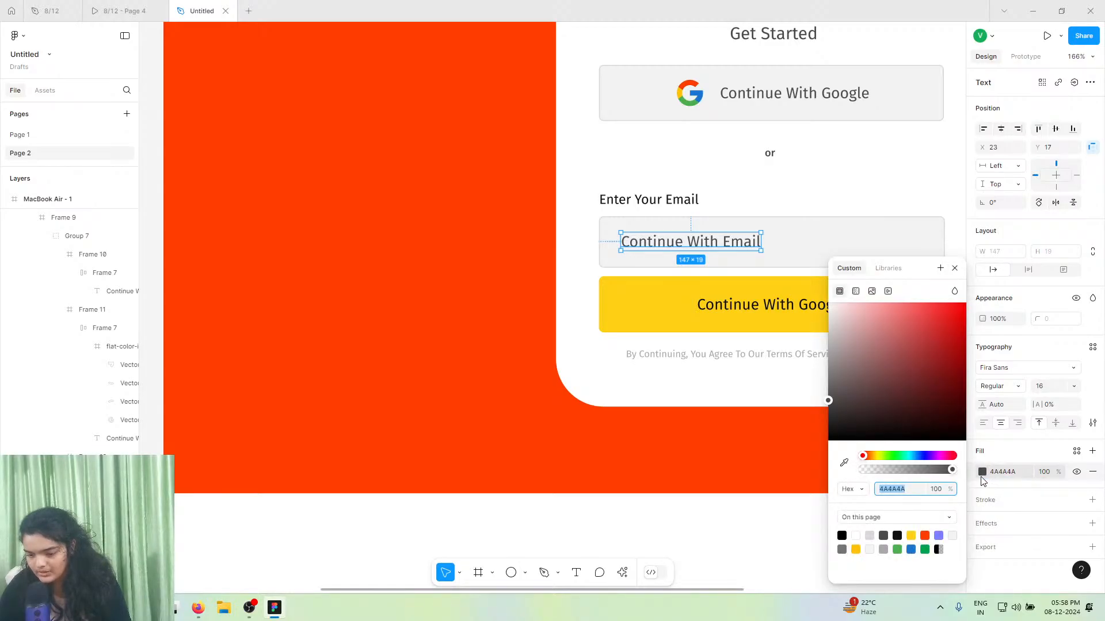
{"action": "left_click", "coordinate": [883, 549]}
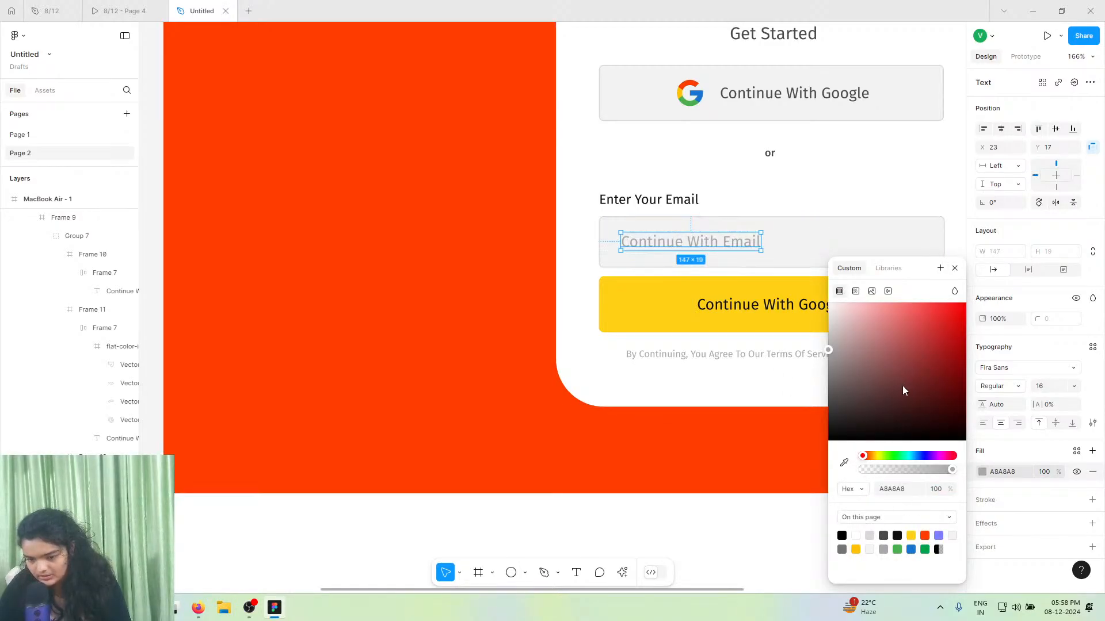
- Set the "Continue With Email" placeholder's fill color to 4A4A4A, and select the email field together with the yellow button
{"action": "left_click", "coordinate": [884, 536]}
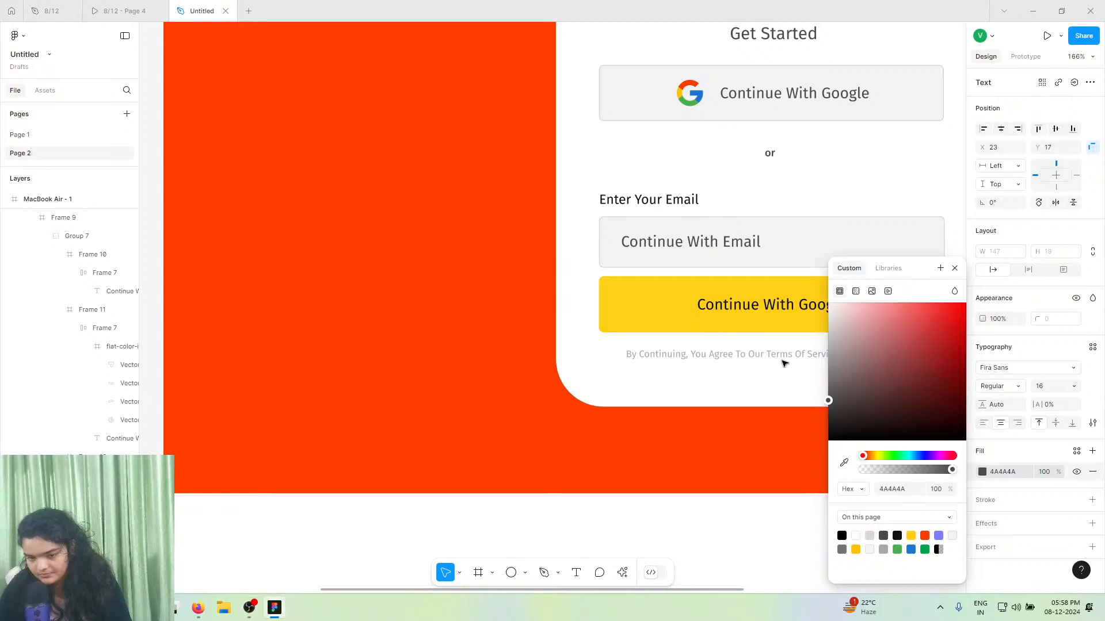
{"action": "double_click", "coordinate": [758, 248]}
{"action": "left_click", "coordinate": [793, 260]}
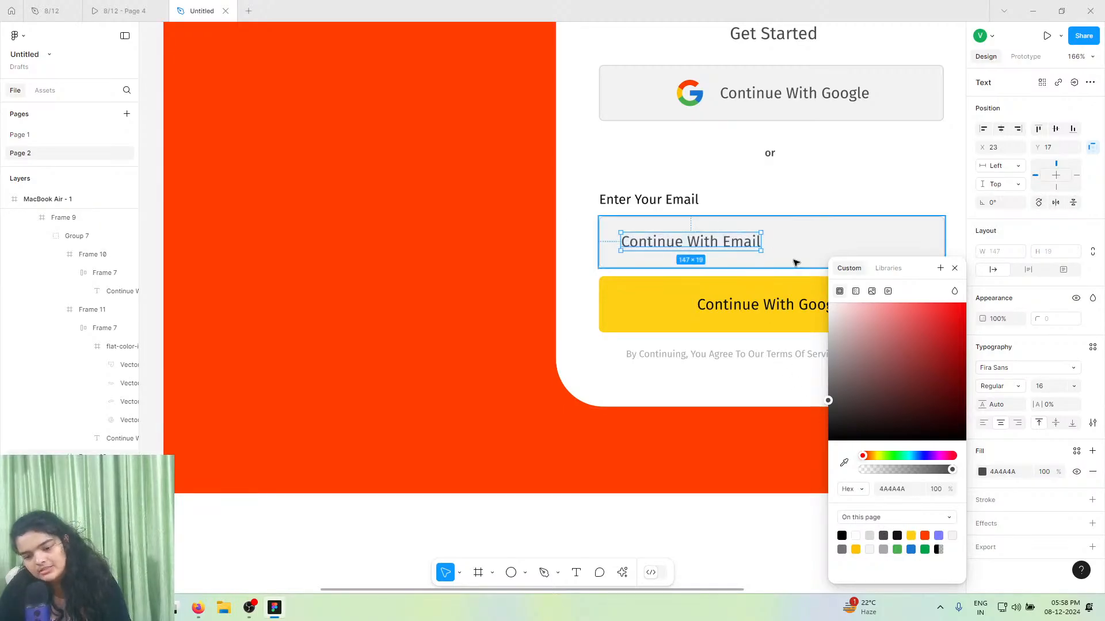
{"action": "left_click", "coordinate": [792, 263]}
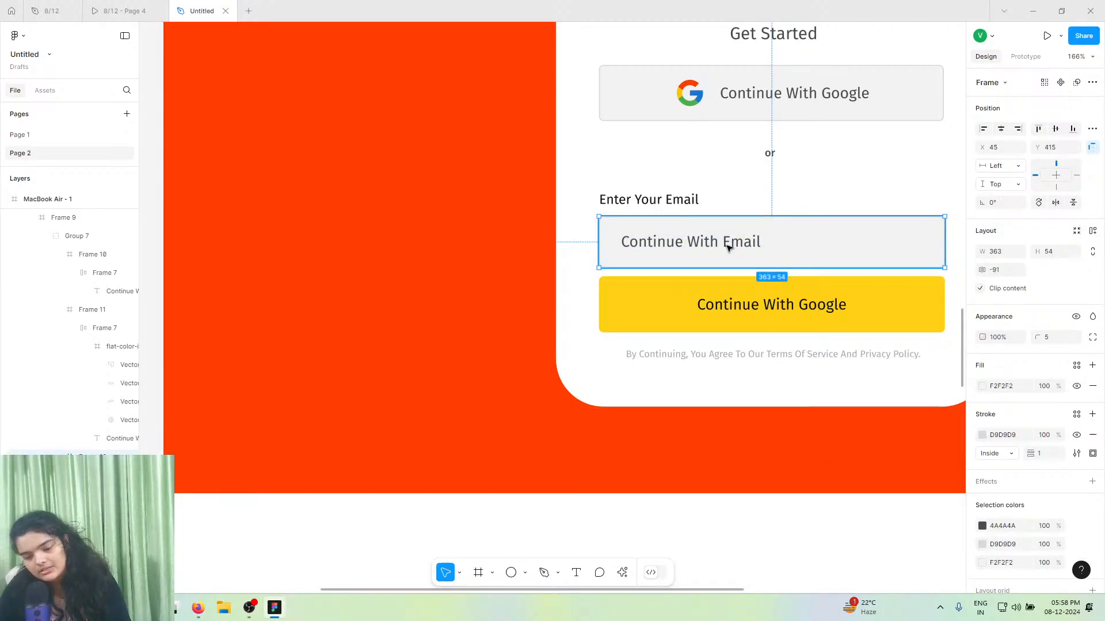
{"action": "left_click", "coordinate": [746, 305], "text": "shift"}
- Examine the client testimonial cards below the form, including the avatar on the orange card
{"action": "scroll", "coordinate": [746, 304], "scroll_direction": "down", "scroll_amount": 10}
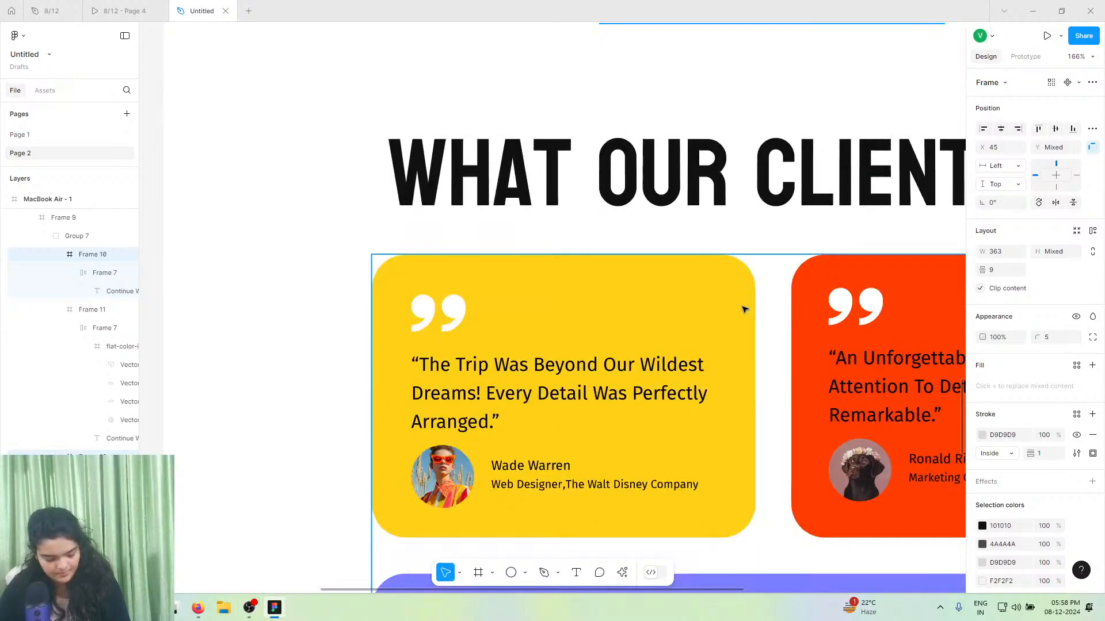
{"action": "scroll", "coordinate": [741, 316], "scroll_direction": "down", "scroll_amount": 7}
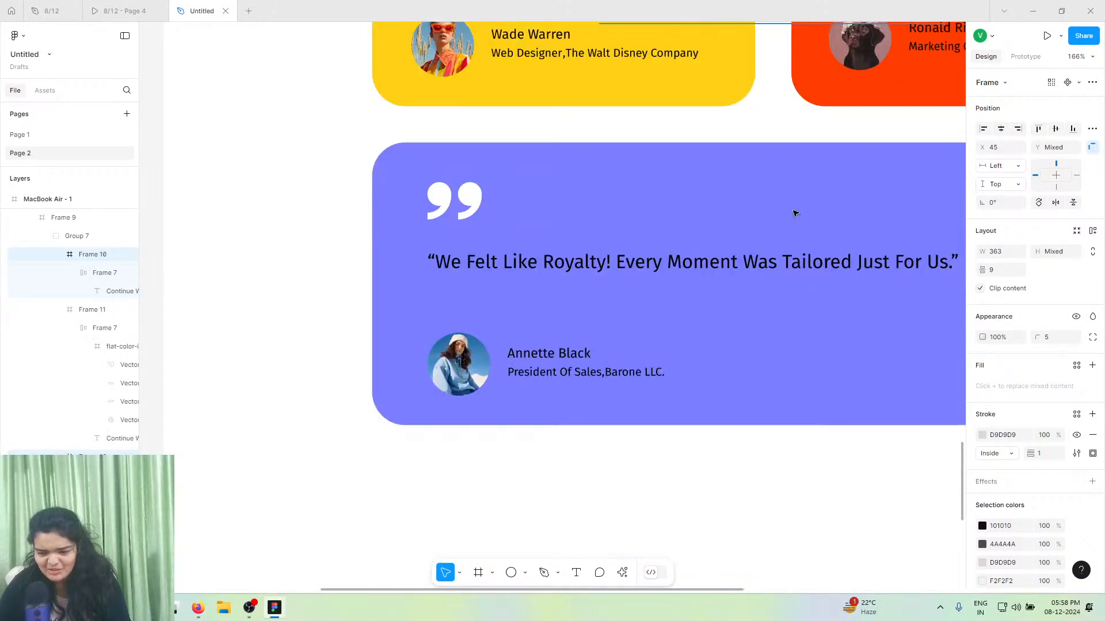
{"action": "scroll", "coordinate": [784, 224], "scroll_direction": "down", "scroll_amount": 1}
{"action": "scroll", "coordinate": [848, 195], "scroll_direction": "up", "scroll_amount": 4}
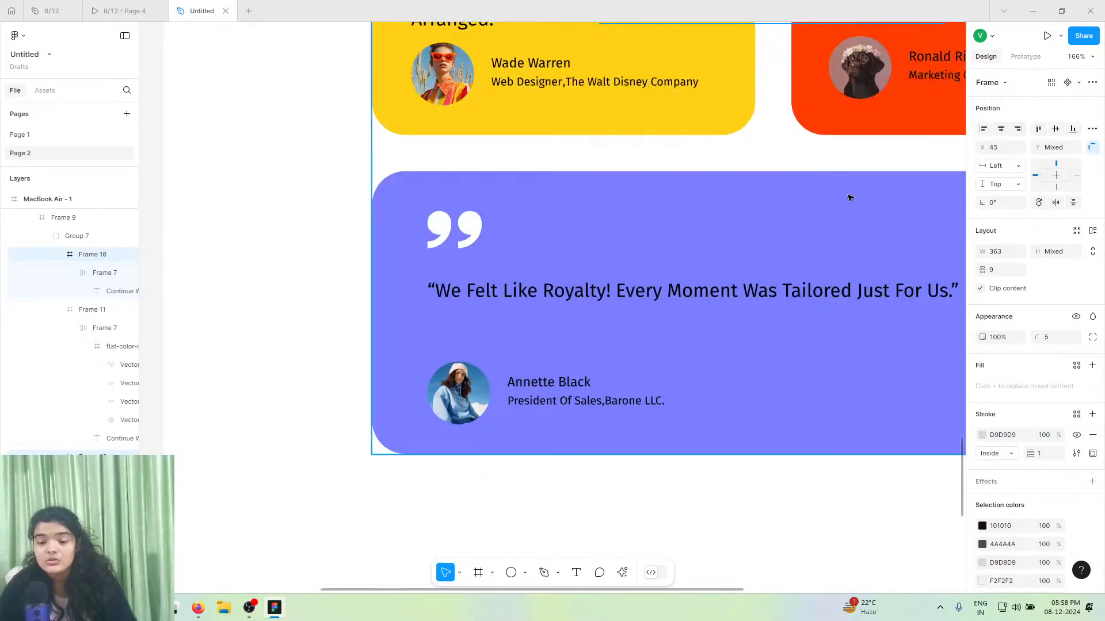
{"action": "scroll", "coordinate": [809, 89], "scroll_direction": "right", "scroll_amount": 2}
{"action": "scroll", "coordinate": [808, 89], "scroll_direction": "up", "scroll_amount": 3}
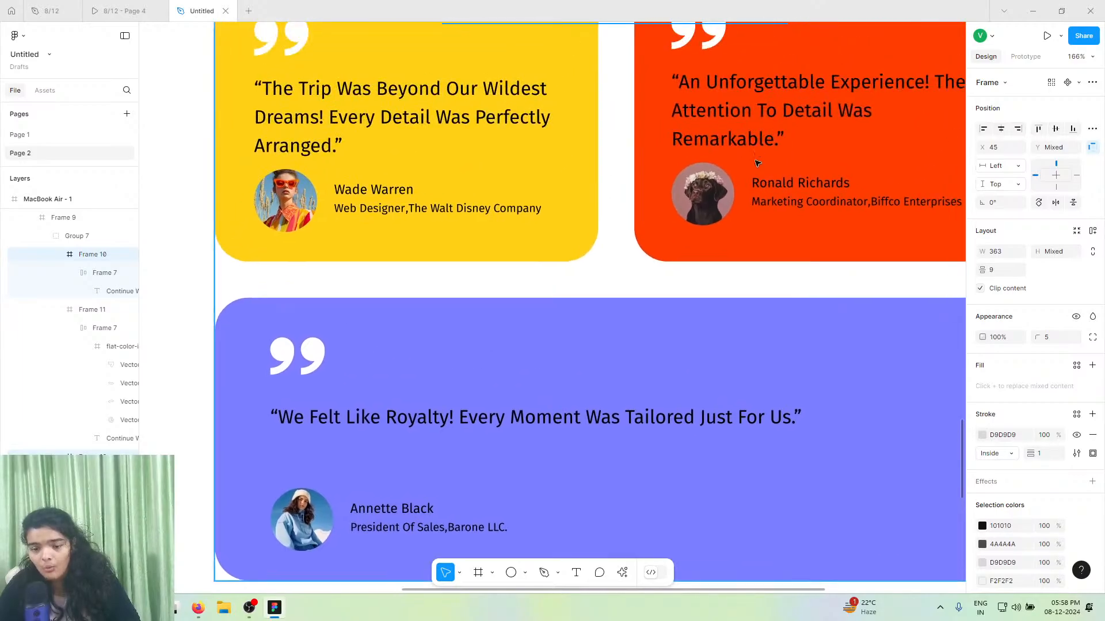
{"action": "scroll", "coordinate": [762, 167], "scroll_direction": "up", "scroll_amount": 5}
{"action": "scroll", "coordinate": [761, 167], "scroll_direction": "up", "scroll_amount": 10}
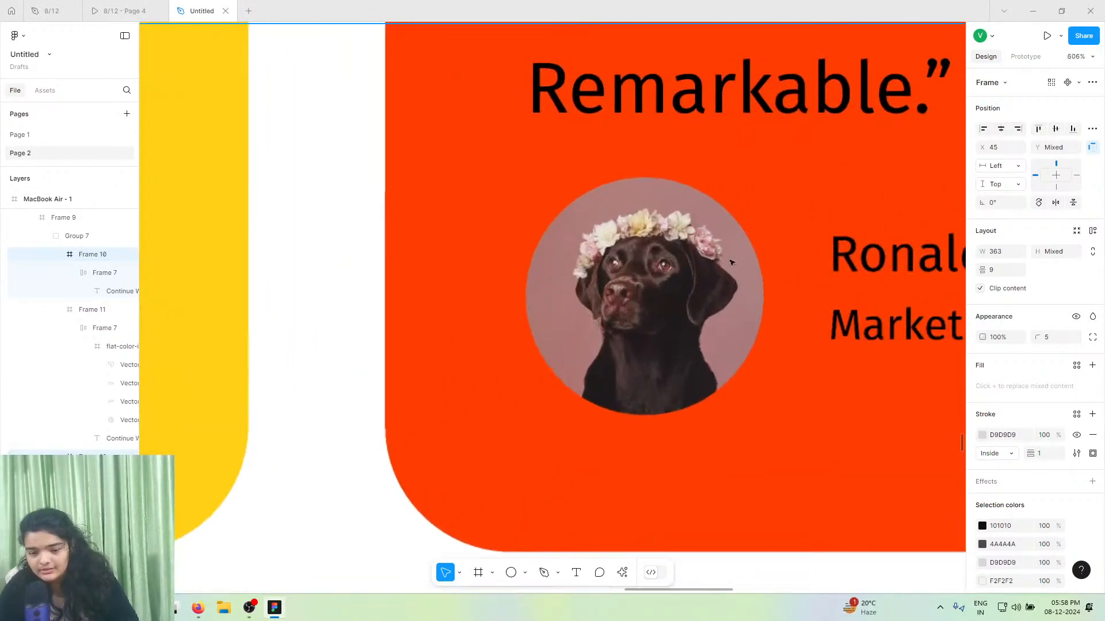
{"action": "scroll", "coordinate": [629, 340], "scroll_direction": "down", "scroll_amount": 3}
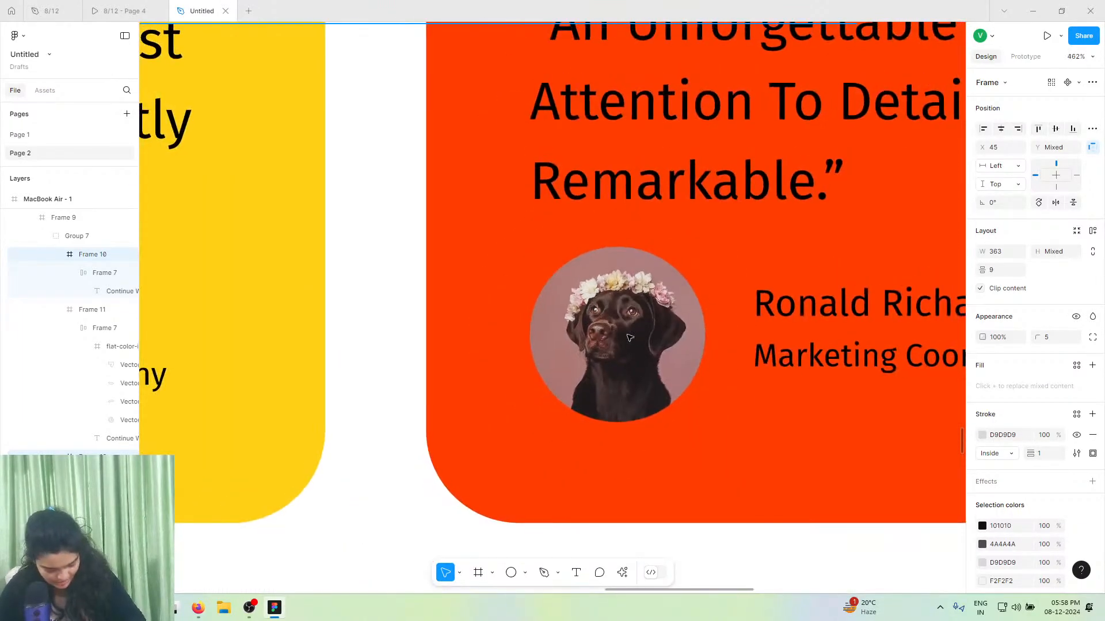
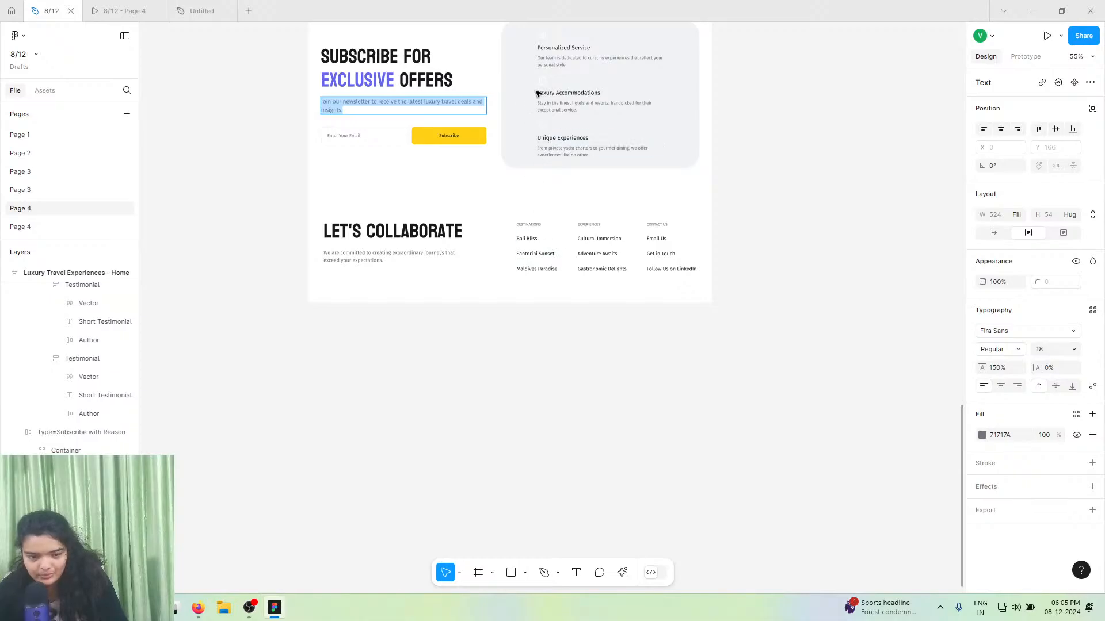
- Copy the Personalized Service description from the 8/12 file and paste it over the duplicated "Personalized Service" line in the Untitled file
{"action": "double_click", "coordinate": [552, 65]}
{"action": "right_click", "coordinate": [561, 63]}
{"action": "left_click", "coordinate": [569, 72]}
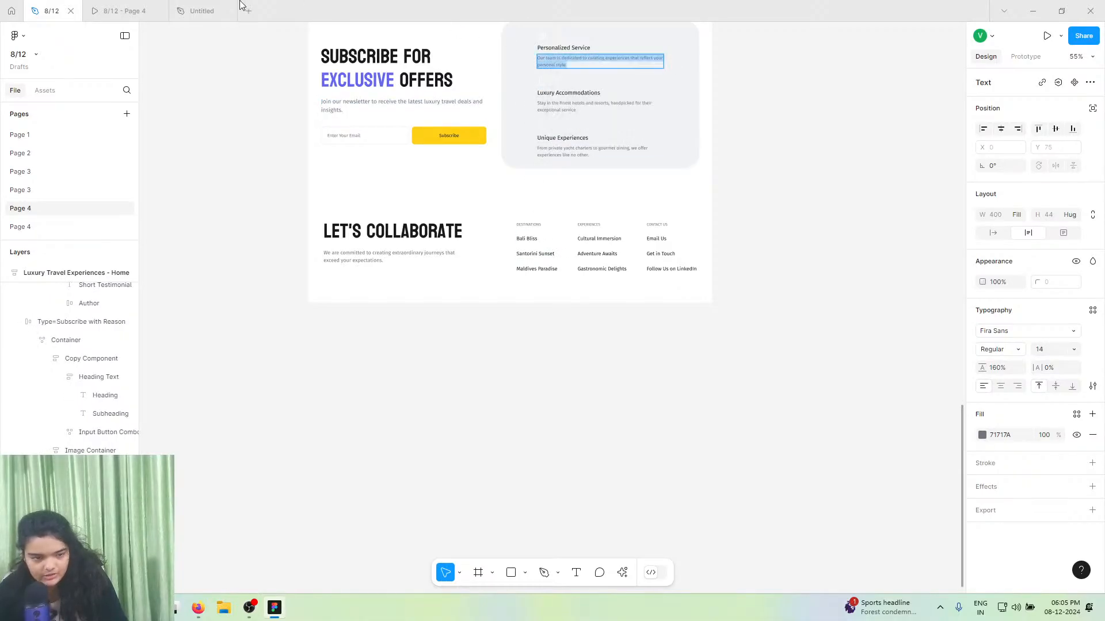
{"action": "left_click", "coordinate": [201, 11]}
{"action": "left_click", "coordinate": [581, 284]}
{"action": "double_click", "coordinate": [581, 285]}
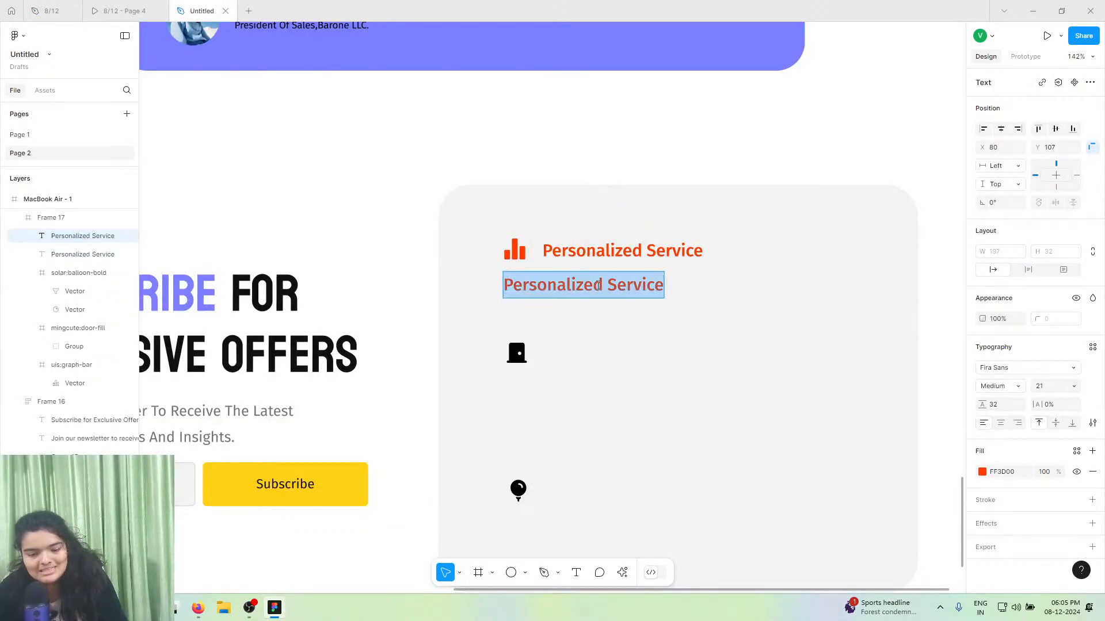
{"action": "right_click", "coordinate": [598, 284]}
{"action": "left_click", "coordinate": [619, 321]}
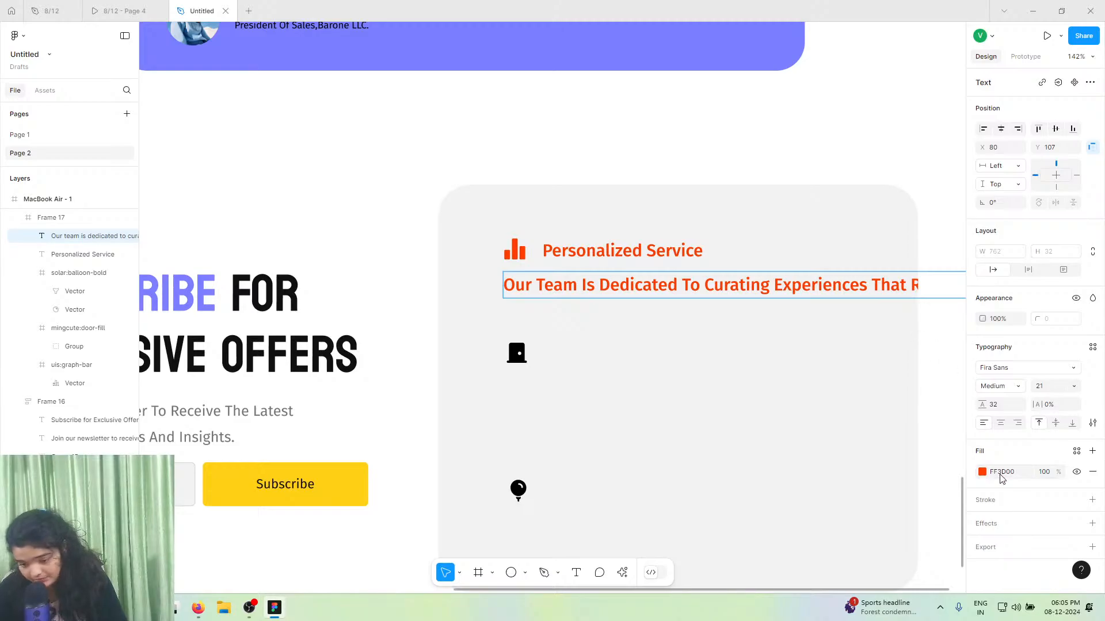
- Set the pasted description's fill color to A8A8A8
{"action": "left_click", "coordinate": [981, 472]}
{"action": "left_click", "coordinate": [870, 536]}
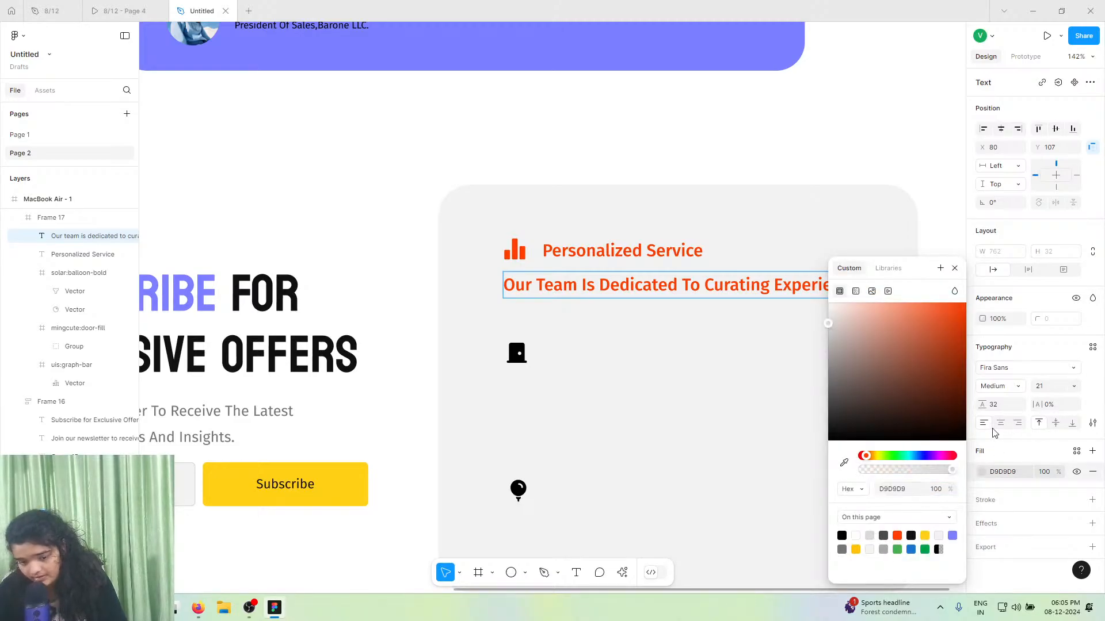
{"action": "double_click", "coordinate": [676, 278]}
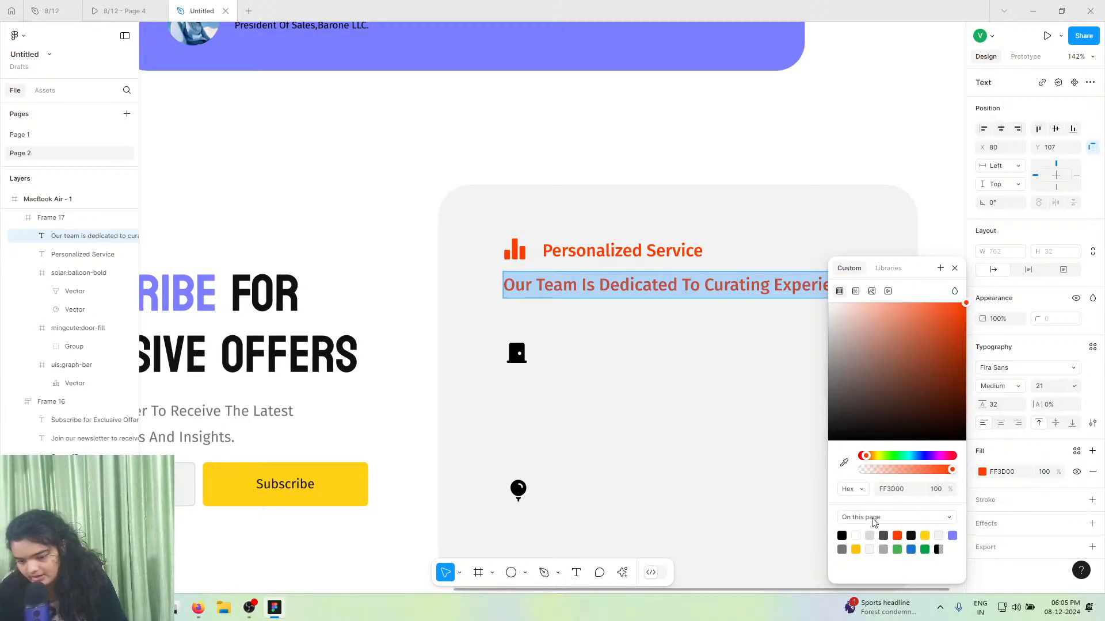
{"action": "left_click", "coordinate": [870, 536]}
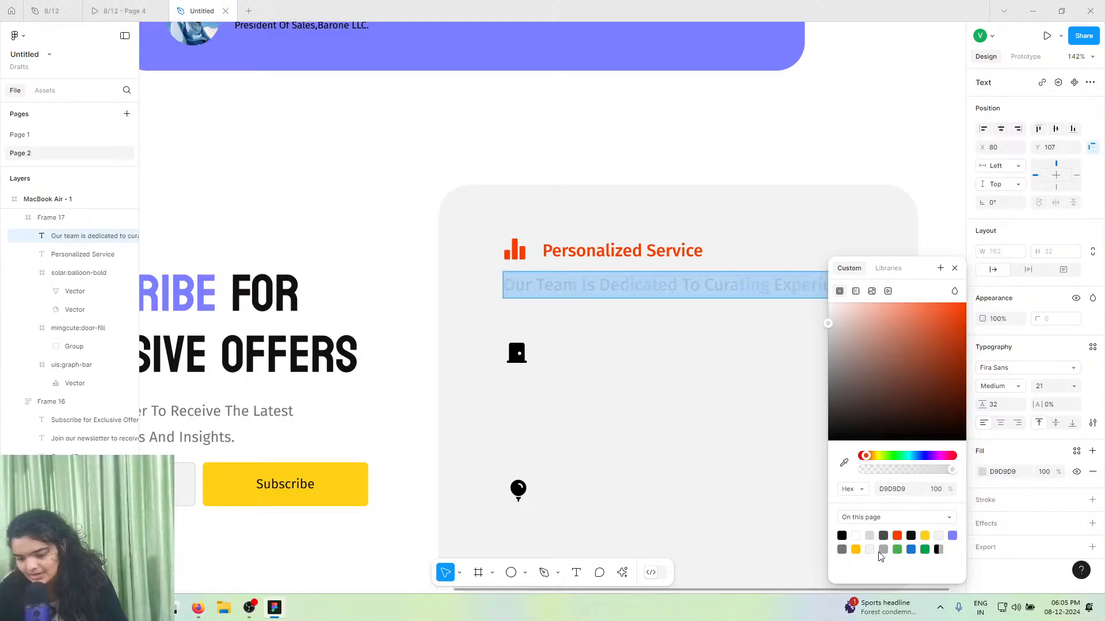
{"action": "left_click", "coordinate": [883, 550]}
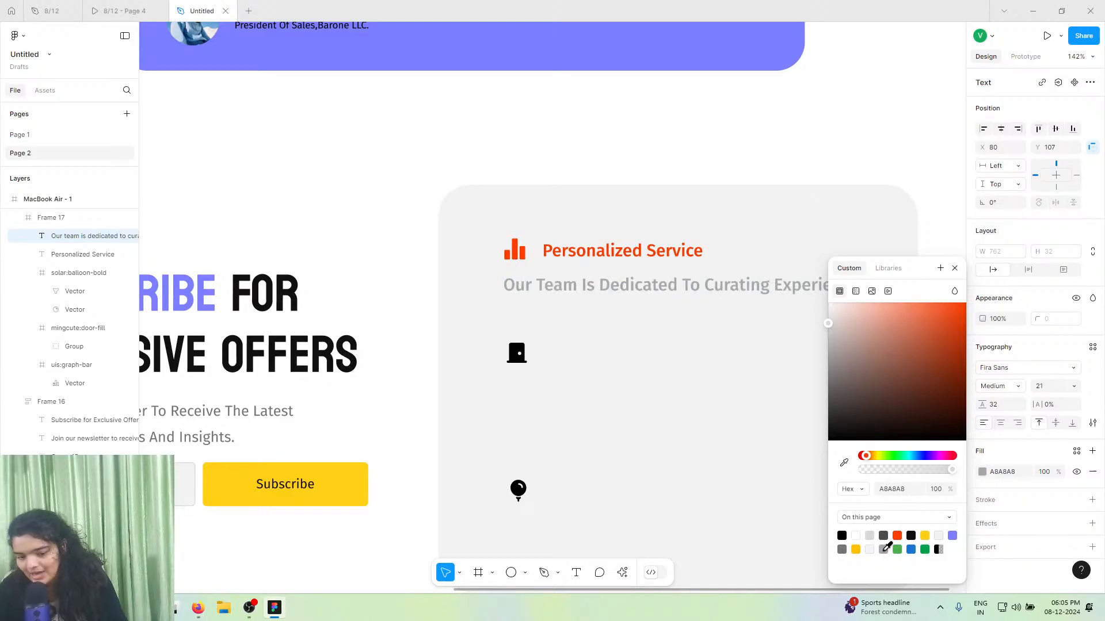
- Set the description text to font size 15 with Regular weight
{"action": "left_click", "coordinate": [1062, 386]}
{"action": "type", "text": "1"}
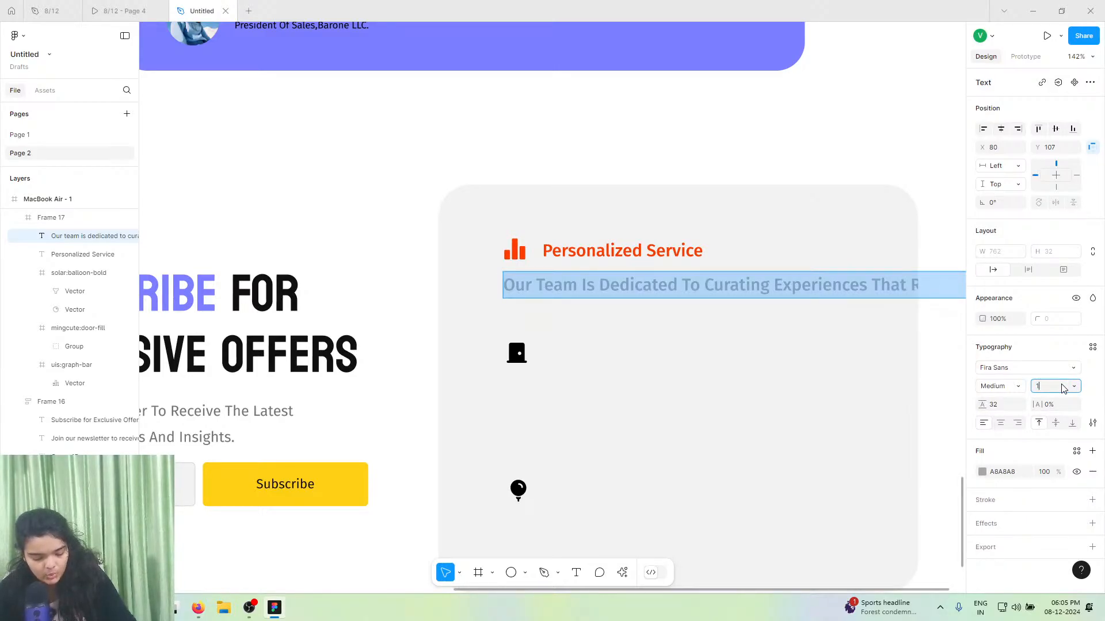
{"action": "type", "text": "5"}
{"action": "key", "text": "Return"}
{"action": "left_click", "coordinate": [995, 386]}
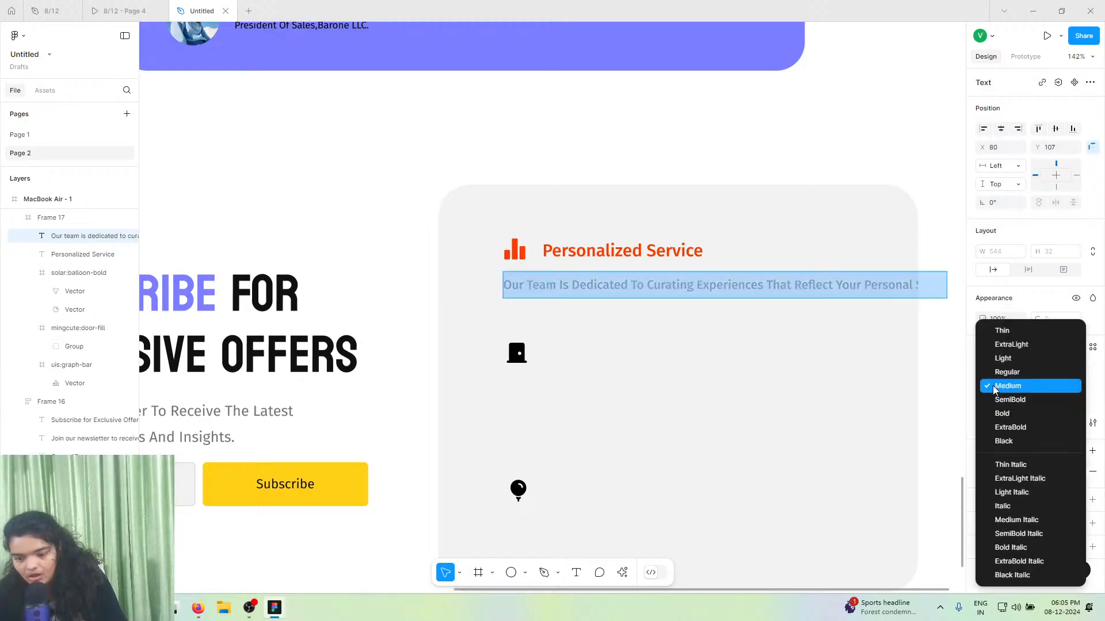
{"action": "left_click", "coordinate": [991, 376]}
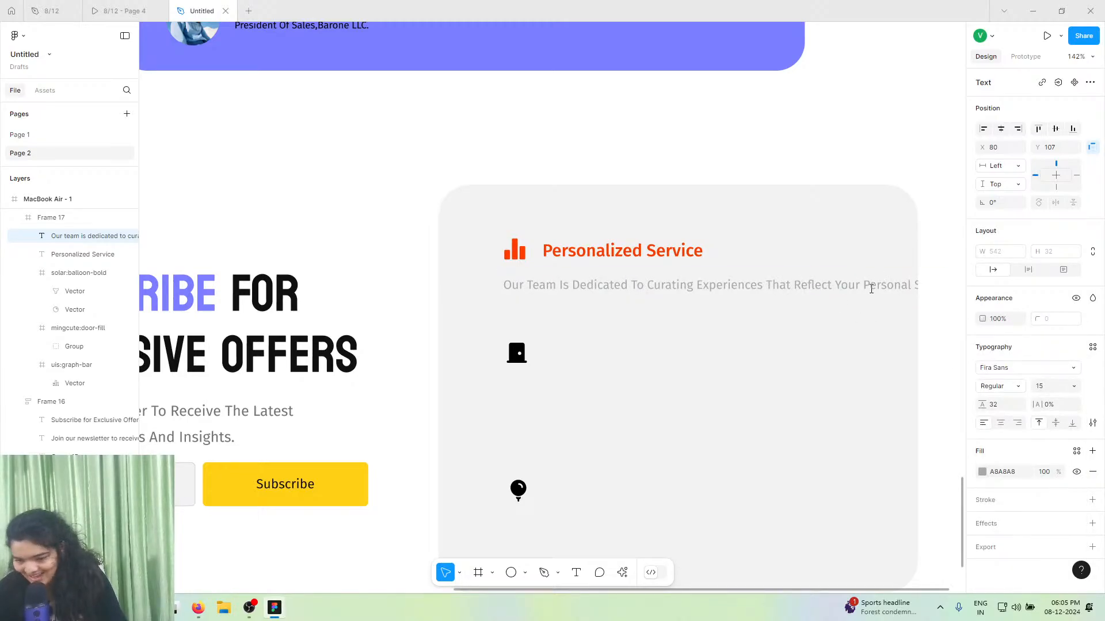
{"action": "key", "text": "Escape"}
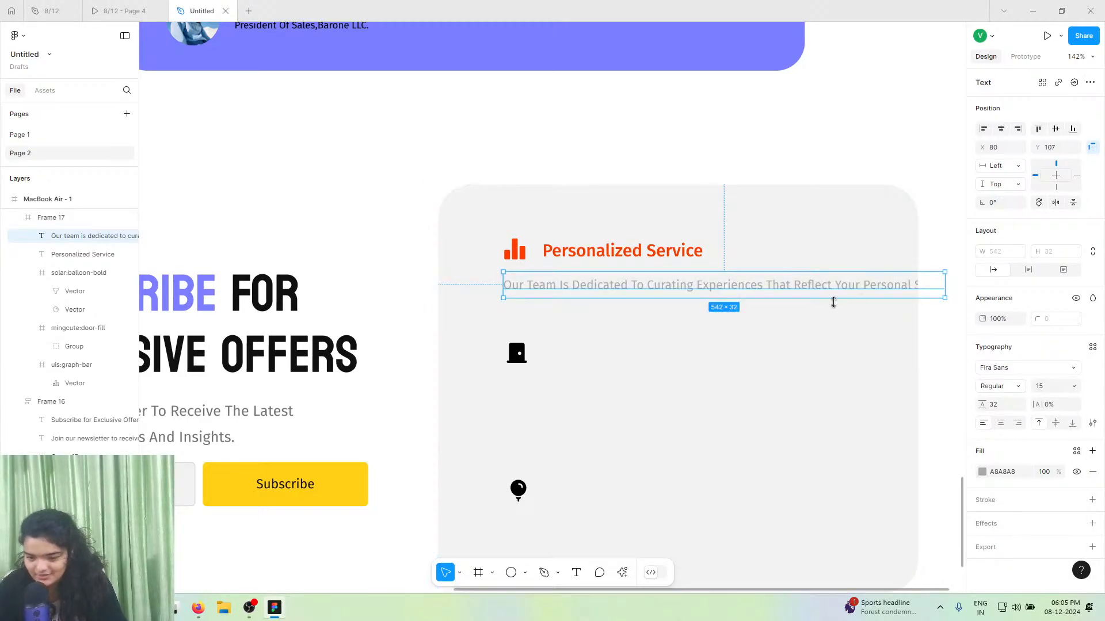
- Resize the description's text box to about 399 wide so it wraps on two lines, and set its line height to 21
{"action": "left_click_drag", "start_coordinate": [944, 280], "coordinate": [758, 271]}
{"action": "left_click", "coordinate": [997, 406]}
{"action": "type", "text": "2"}
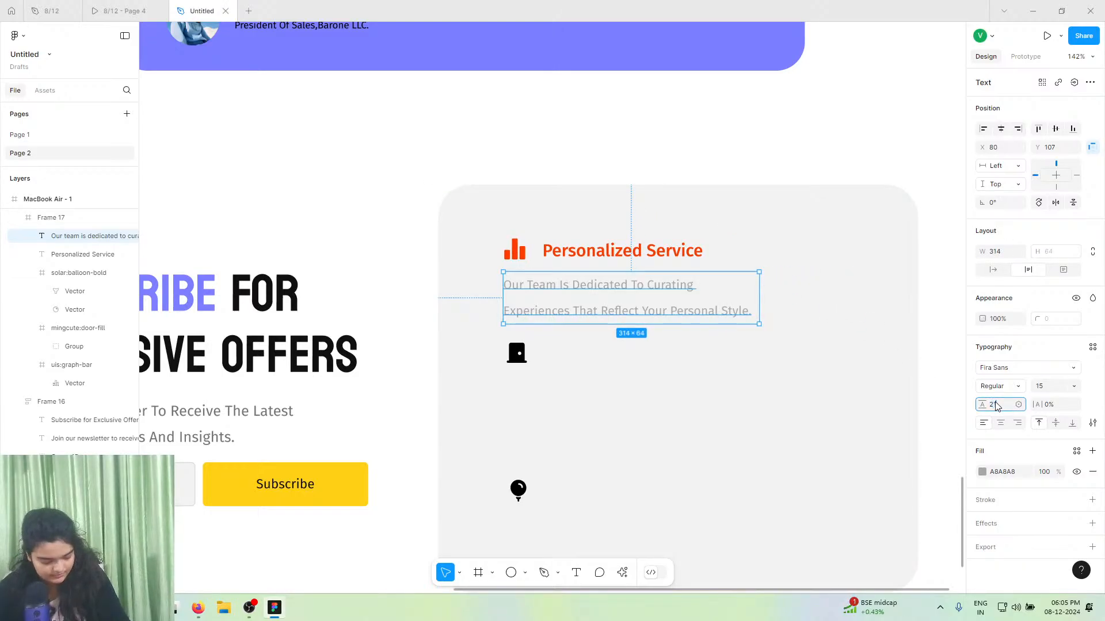
{"action": "type", "text": "1"}
{"action": "key", "text": "Return"}
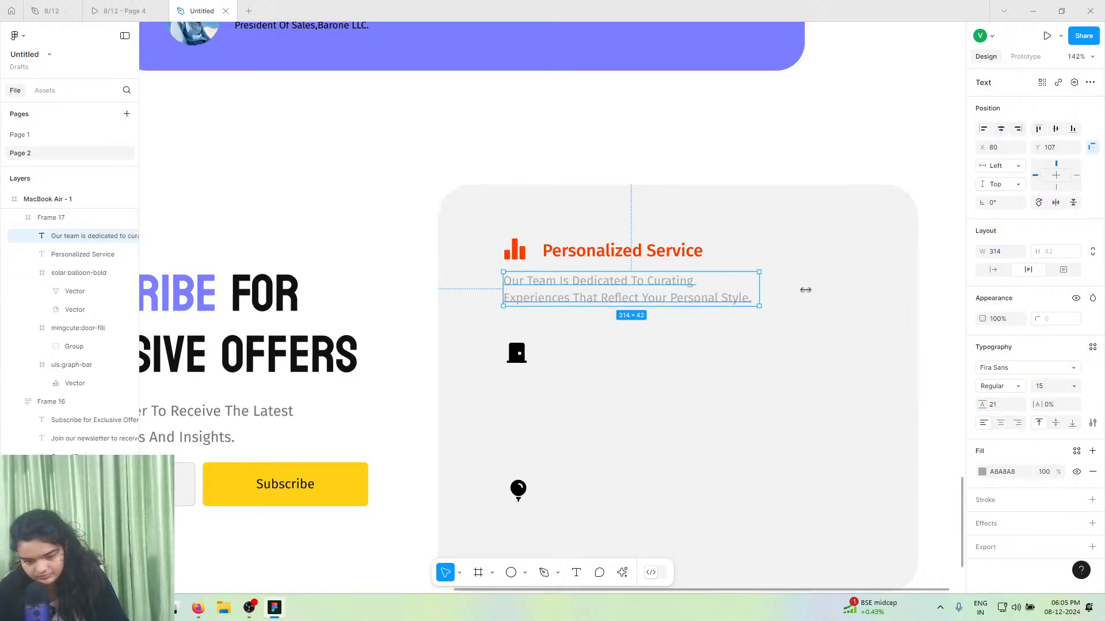
{"action": "left_click_drag", "start_coordinate": [759, 288], "coordinate": [828, 291]}
- Move the bar-graph icon, "Personalized Service" heading and description down to about Y 73 and group them
{"action": "left_click", "coordinate": [564, 250], "text": "shift"}
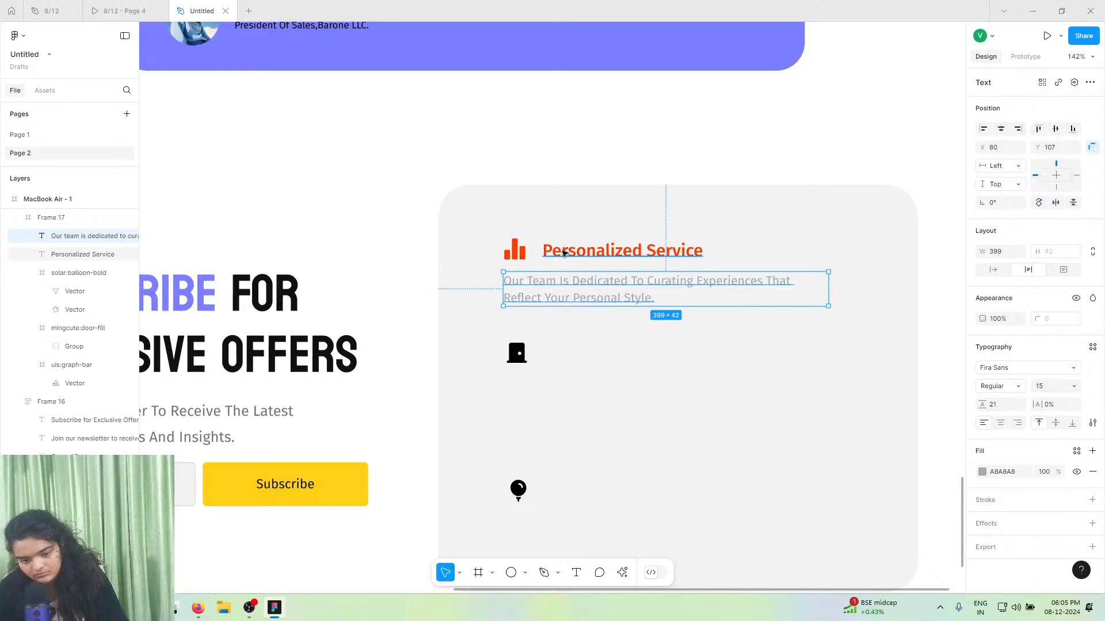
{"action": "left_click", "coordinate": [514, 249], "text": "shift"}
{"action": "left_click_drag", "start_coordinate": [587, 266], "coordinate": [599, 283]}
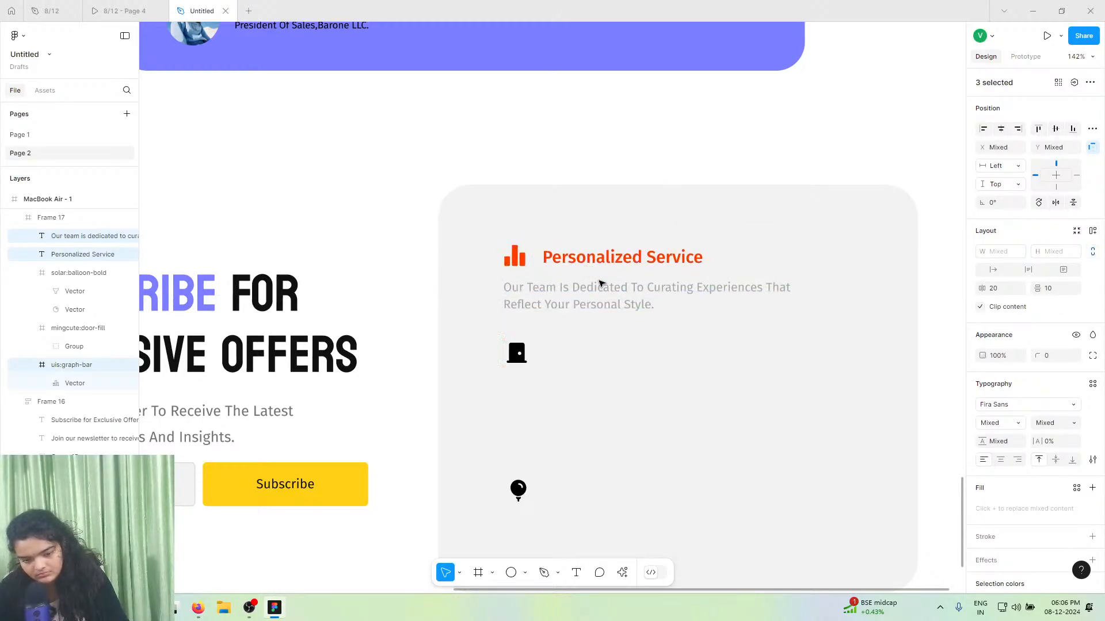
{"action": "key", "text": "ctrl+g"}
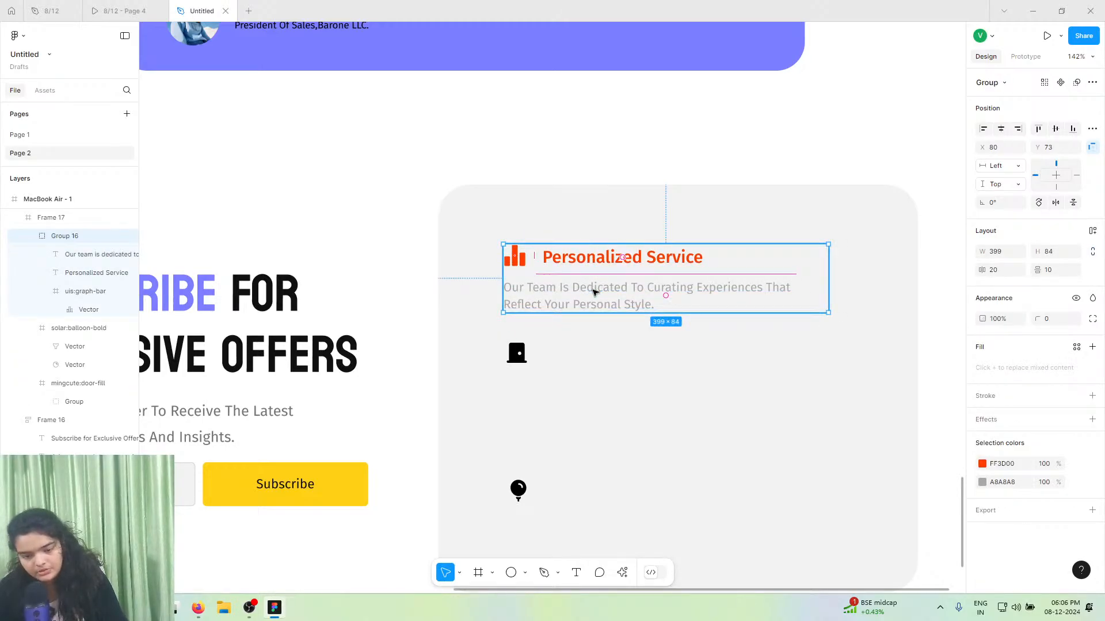
- Recolor the Personalized Service description, the door icon and the balloon icon to 101010
{"action": "double_click", "coordinate": [701, 297]}
{"action": "left_click", "coordinate": [983, 473]}
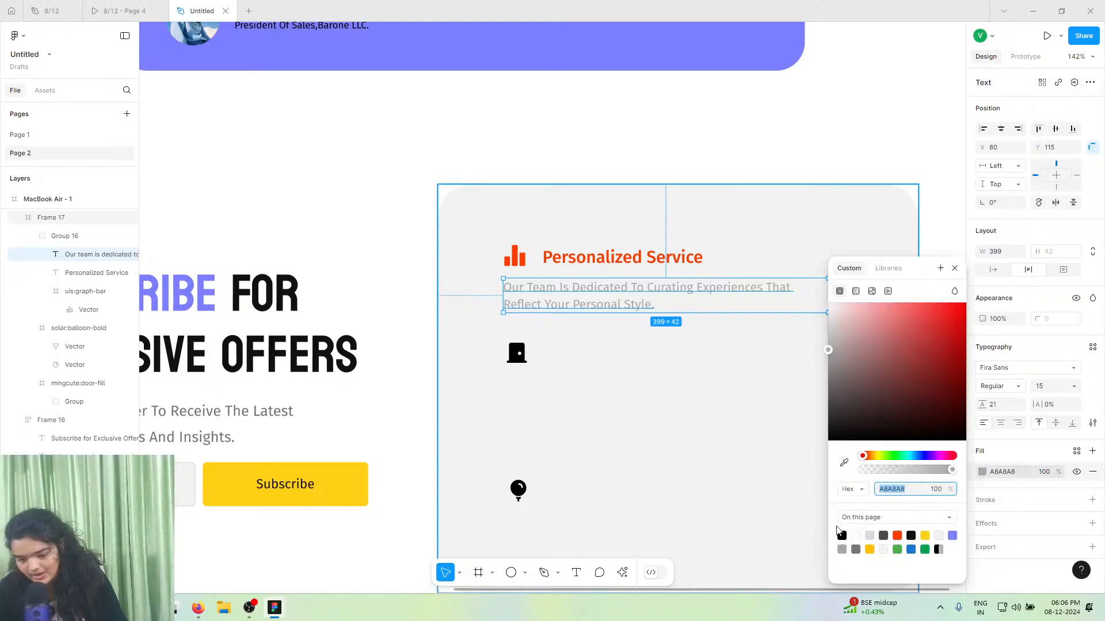
{"action": "left_click", "coordinate": [841, 536]}
{"action": "left_click", "coordinate": [840, 467]}
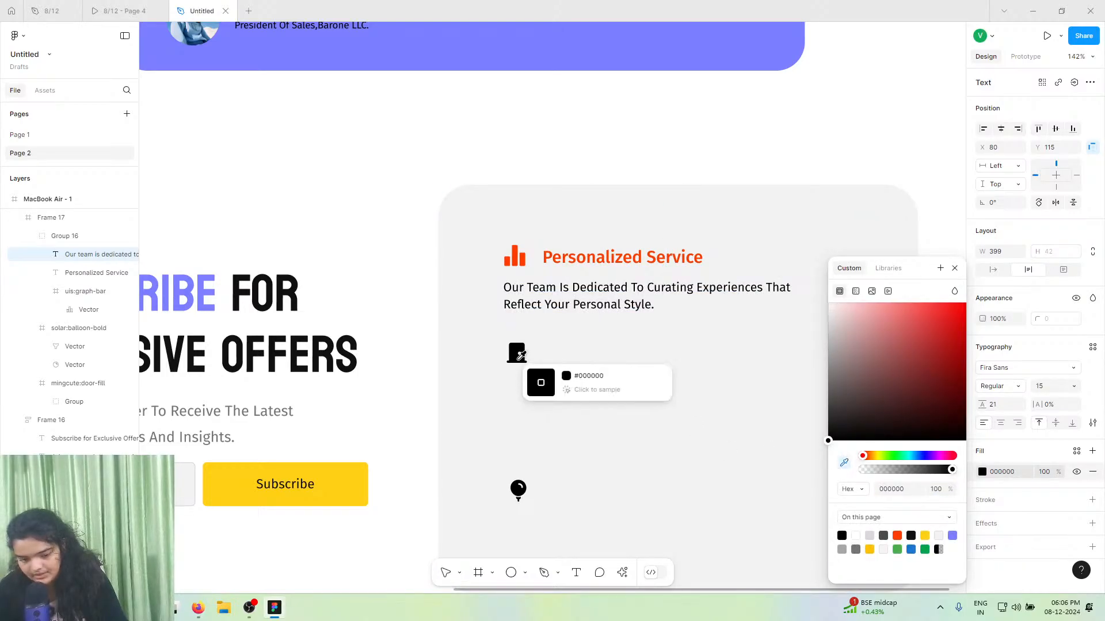
{"action": "left_click", "coordinate": [520, 354]}
{"action": "left_click", "coordinate": [526, 352], "text": "shift"}
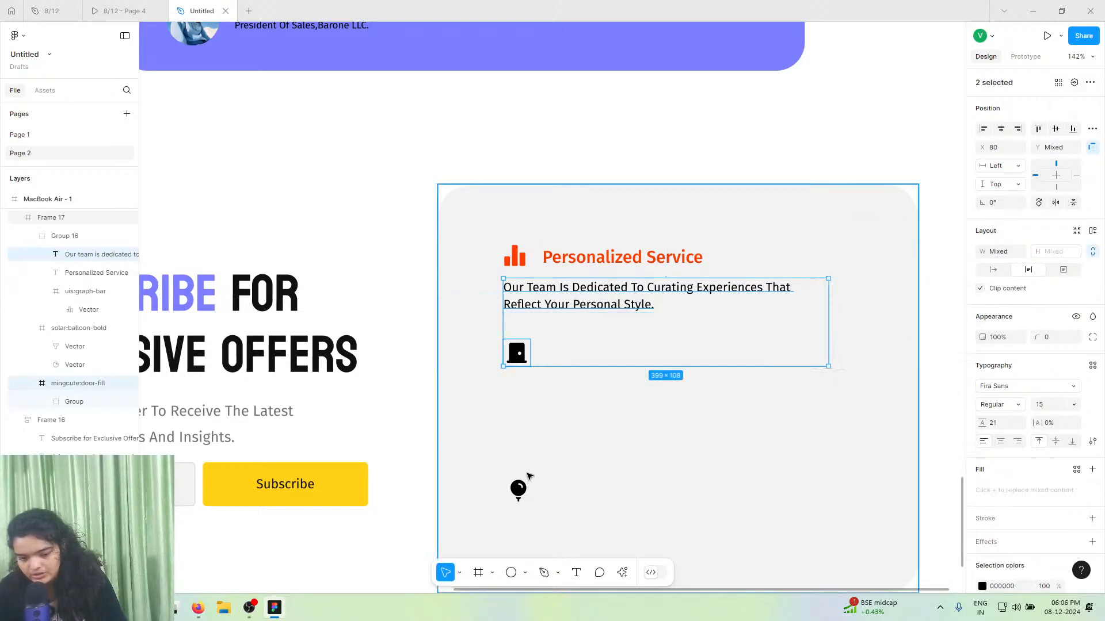
{"action": "left_click", "coordinate": [518, 486], "text": "shift"}
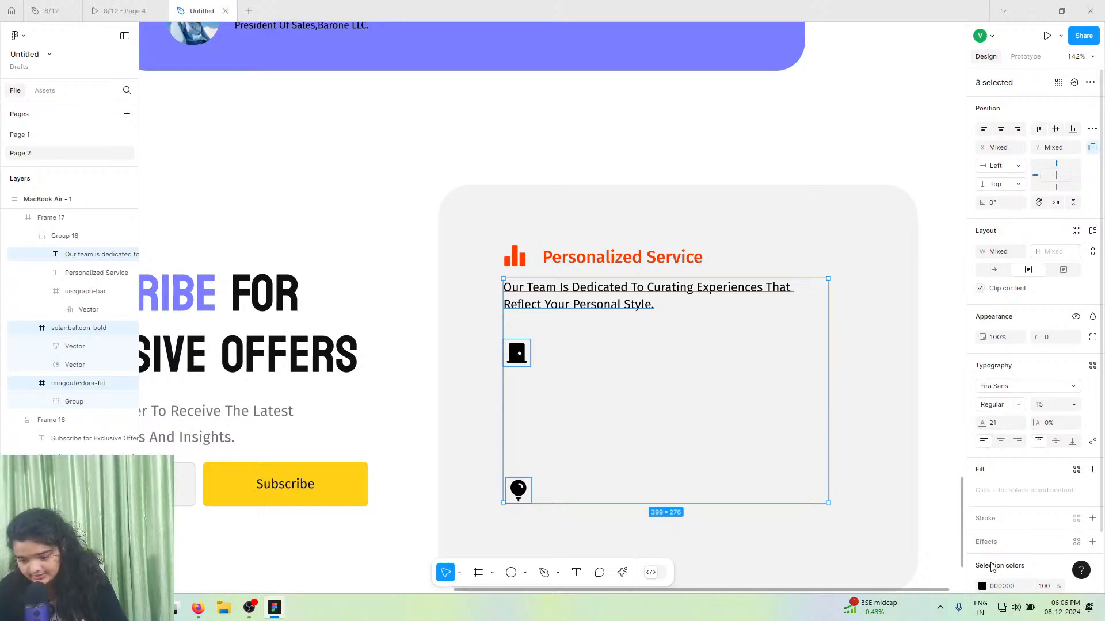
{"action": "scroll", "coordinate": [995, 568], "scroll_direction": "down", "scroll_amount": 2}
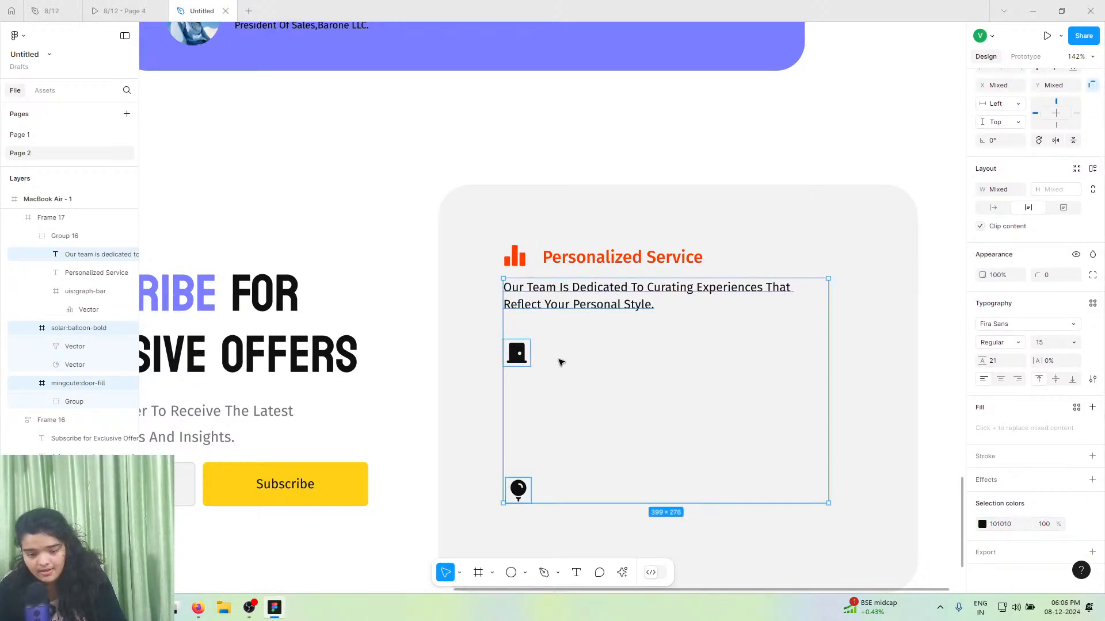
- Group the Personalized Service icon, heading and description within their block and move the block down to about Y 93
{"action": "left_click", "coordinate": [554, 300]}
{"action": "left_click", "coordinate": [563, 263], "text": "shift"}
{"action": "left_click", "coordinate": [523, 260], "text": "shift"}
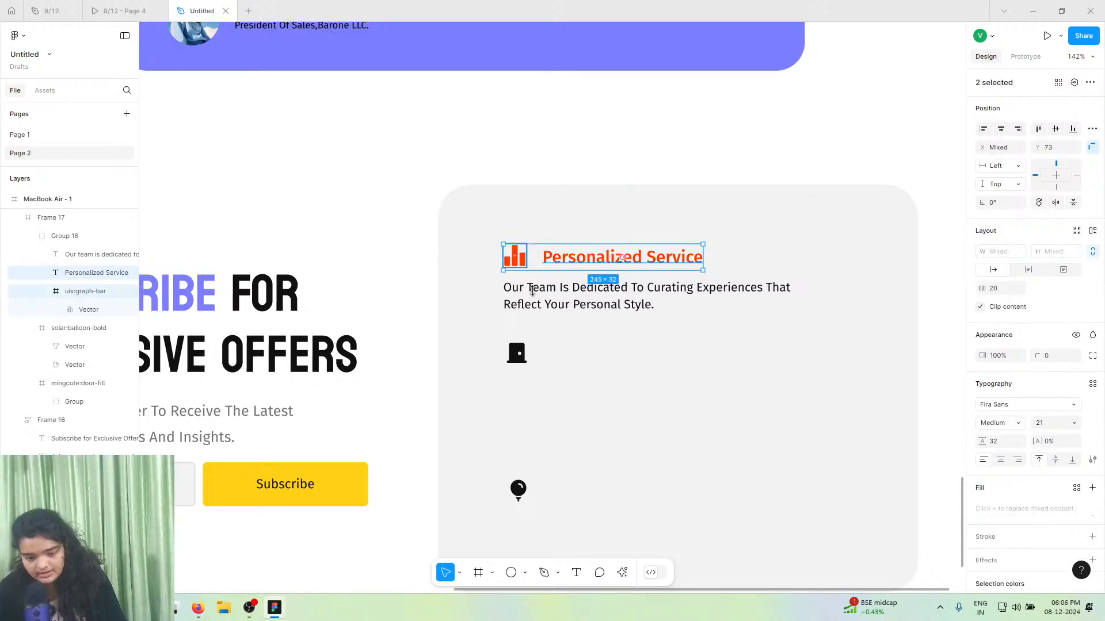
{"action": "key", "text": "ctrl+g"}
{"action": "left_click_drag", "start_coordinate": [570, 292], "coordinate": [573, 310]}
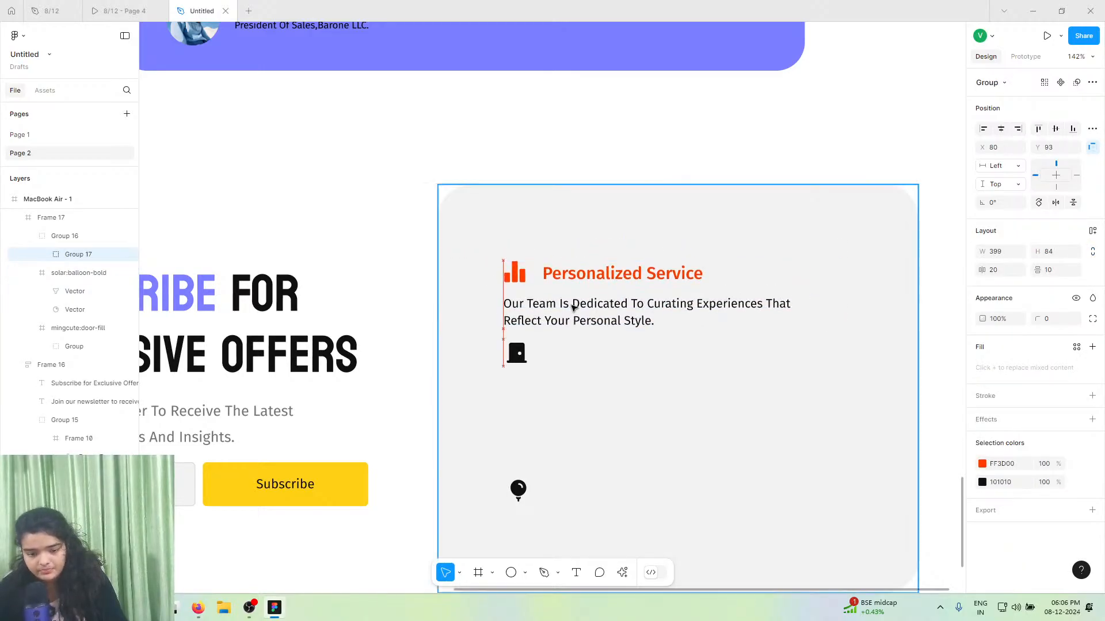
- Move the door icon down to about Y 293, and duplicate the Personalized Service block with the copy at about X 79, Y 222
{"action": "left_click", "coordinate": [519, 355]}
{"action": "left_click_drag", "start_coordinate": [518, 355], "coordinate": [518, 439]}
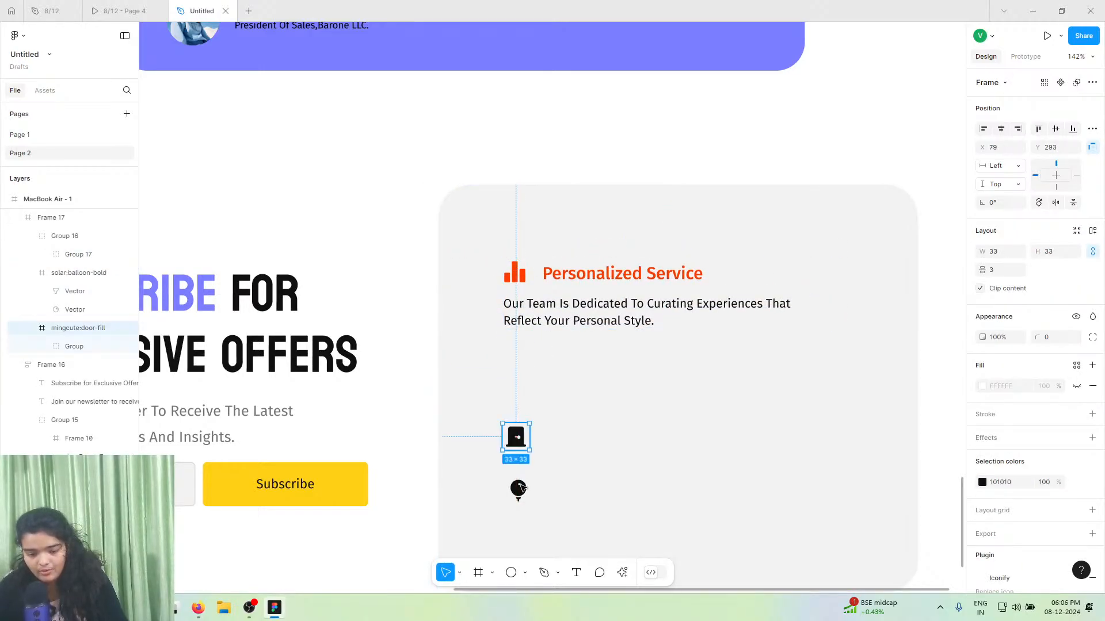
{"action": "left_click", "coordinate": [552, 300]}
{"action": "key", "text": "ctrl+d"}
{"action": "left_click_drag", "start_coordinate": [552, 290], "coordinate": [560, 374]}
{"action": "key", "text": "ctrl+z"}
{"action": "left_click_drag", "start_coordinate": [566, 291], "coordinate": [566, 396]}
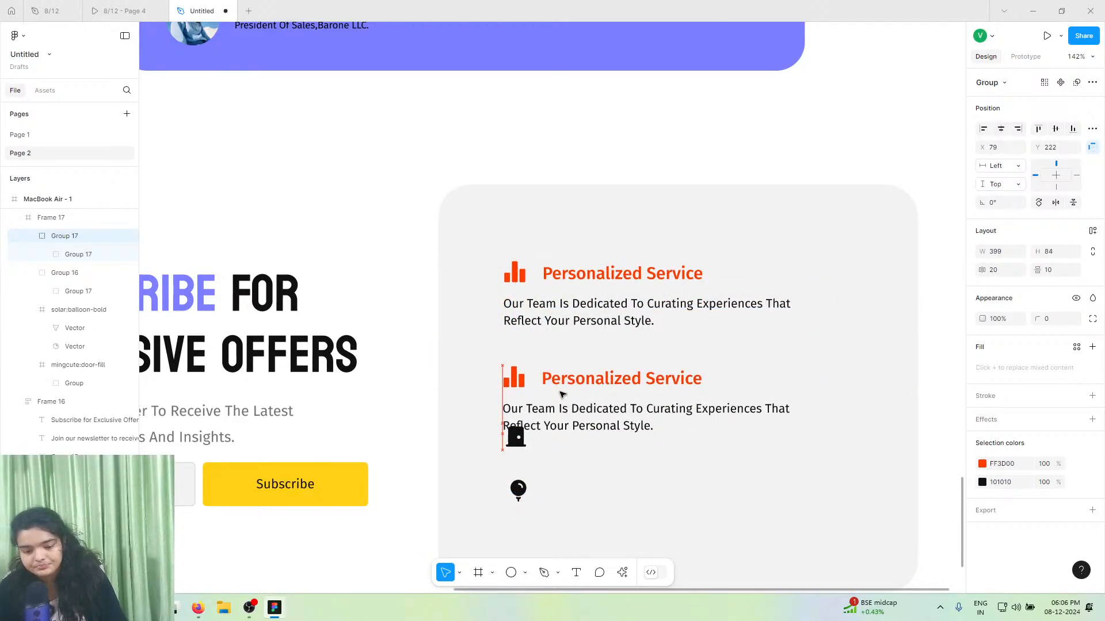
- Place the door icon at about X 76, Y 221 beside the duplicated block's heading and delete that block's bar-graph icon
{"action": "left_click", "coordinate": [515, 437]}
{"action": "left_click_drag", "start_coordinate": [516, 436], "coordinate": [519, 381]}
{"action": "left_click", "coordinate": [519, 377]}
{"action": "double_click", "coordinate": [518, 378]}
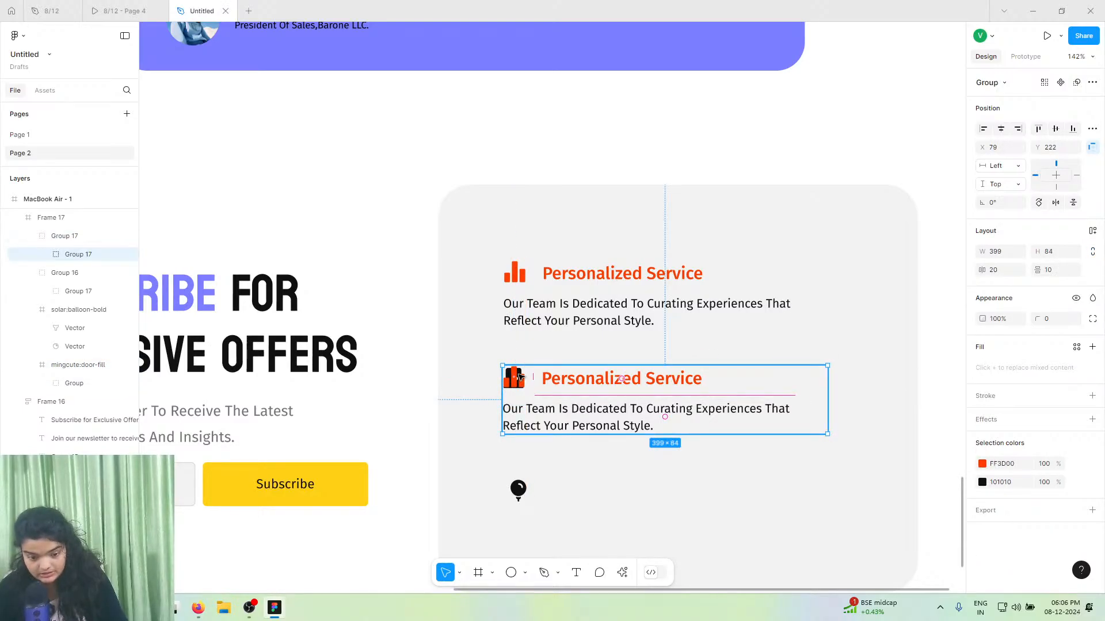
{"action": "double_click", "coordinate": [519, 378]}
{"action": "key", "text": "Delete"}
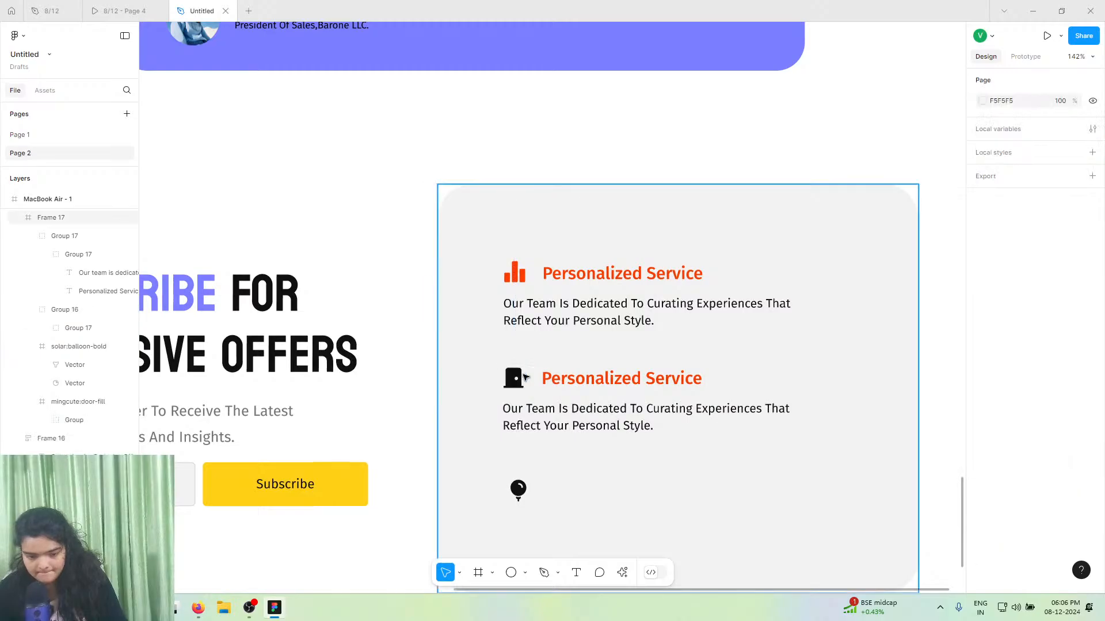
- Recolor the door icon and the duplicated Personalized Service heading beside it to yellow FFD015
{"action": "left_click", "coordinate": [515, 378]}
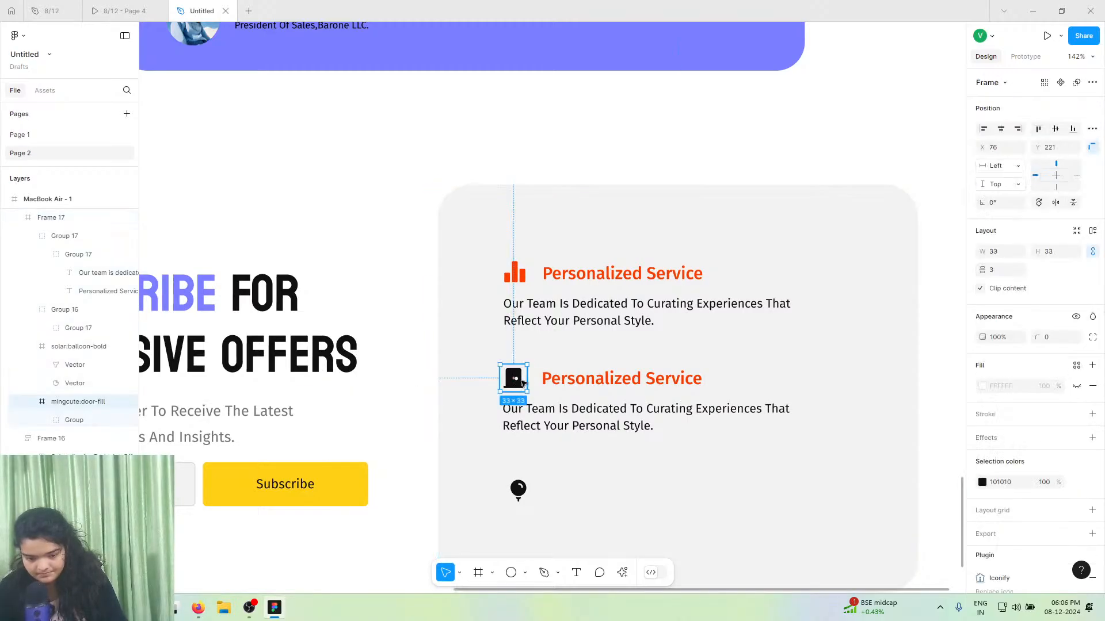
{"action": "left_click", "coordinate": [982, 482]}
{"action": "left_click", "coordinate": [951, 536]}
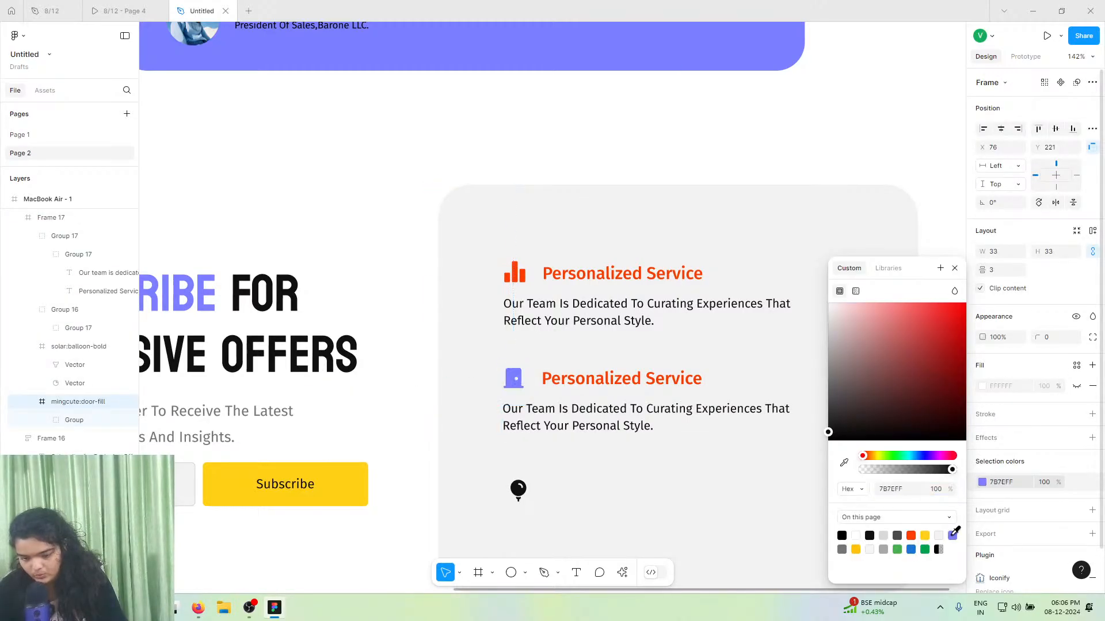
{"action": "left_click", "coordinate": [922, 535]}
{"action": "left_click", "coordinate": [633, 380]}
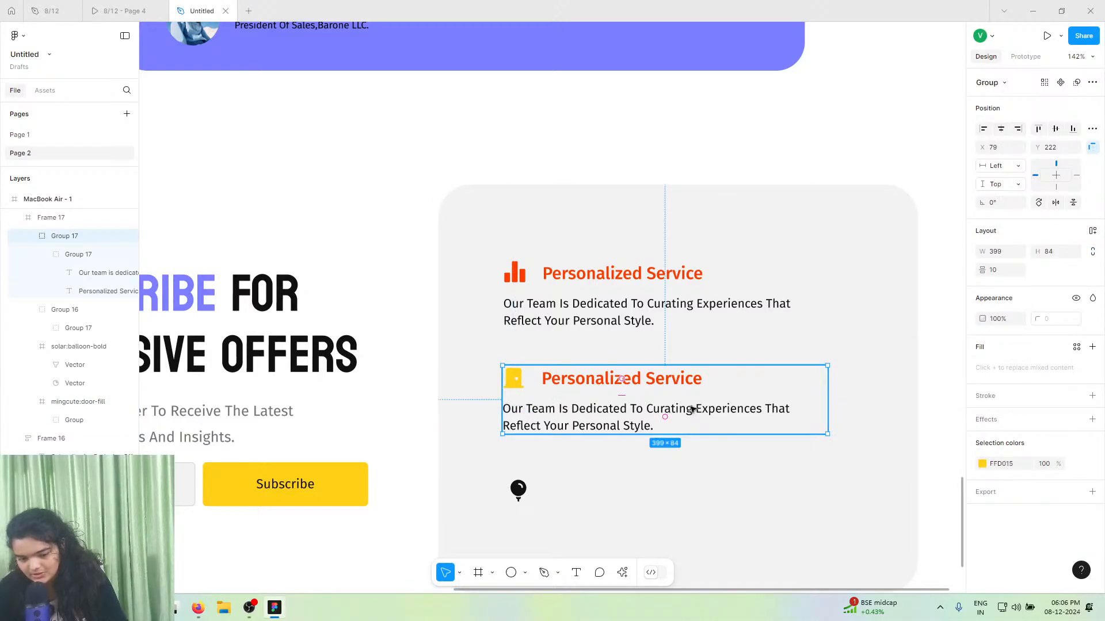
{"action": "double_click", "coordinate": [633, 381]}
{"action": "left_click", "coordinate": [982, 472]}
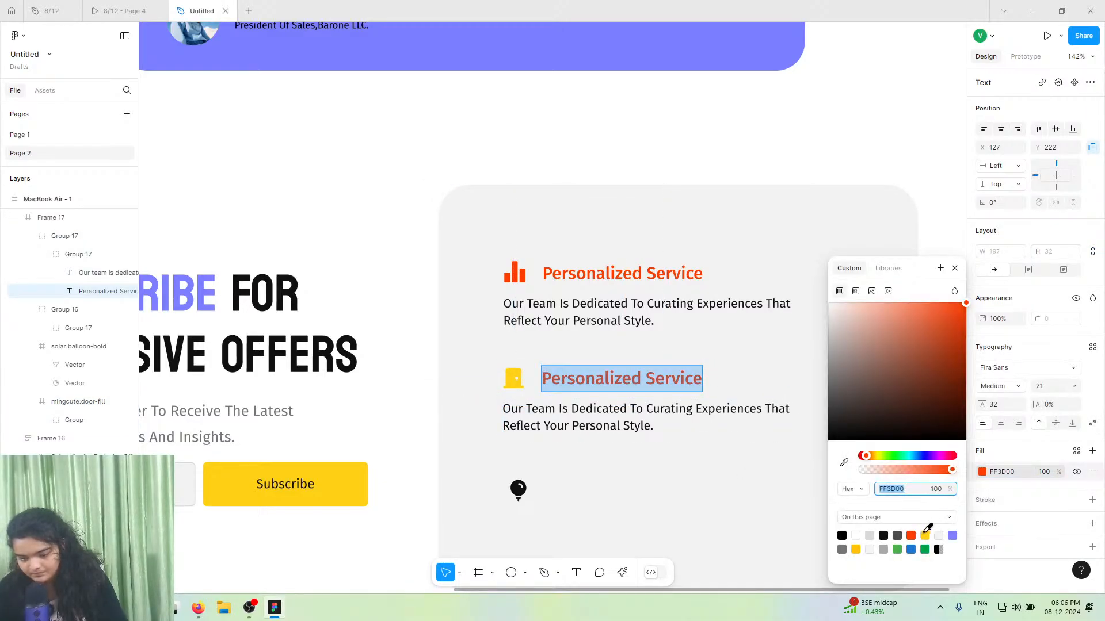
{"action": "left_click", "coordinate": [925, 535]}
{"action": "left_click", "coordinate": [618, 407]}
- Select the second block's heading text for replacement and copy the "Luxury Accommodations" heading from the 8/12 reference file
{"action": "double_click", "coordinate": [619, 384]}
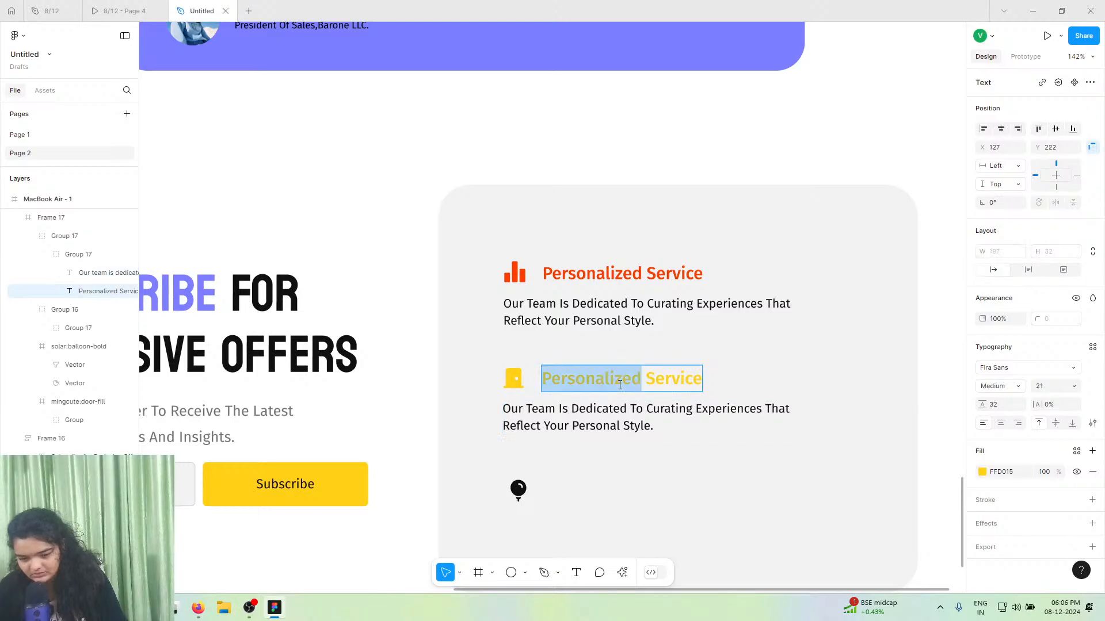
{"action": "left_click_drag", "start_coordinate": [620, 384], "coordinate": [939, 436]}
{"action": "left_click", "coordinate": [124, 10]}
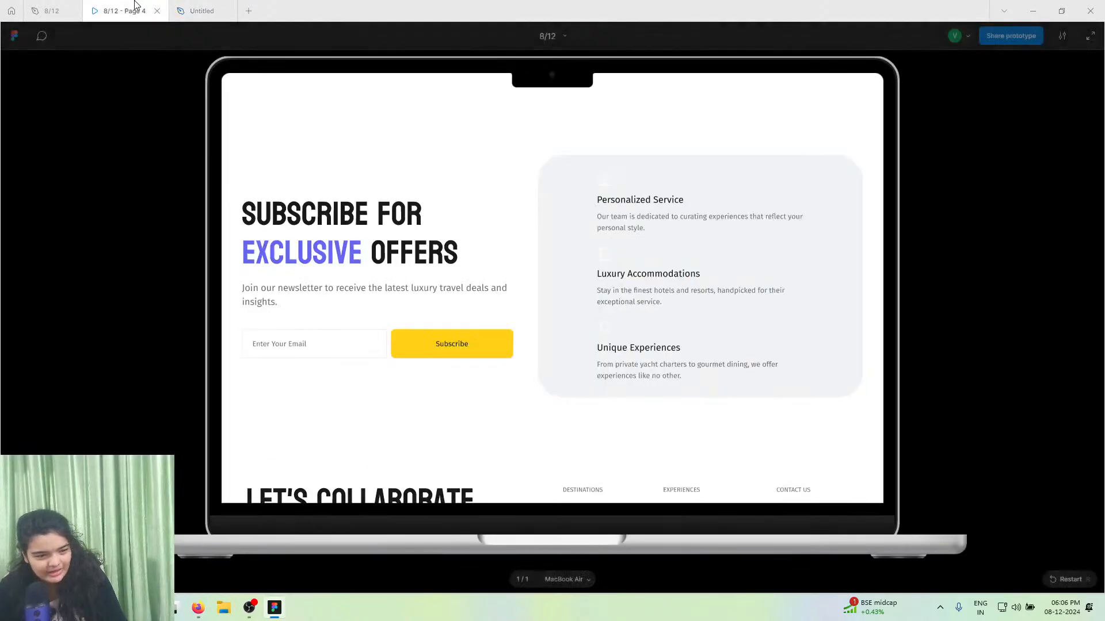
{"action": "left_click", "coordinate": [51, 11]}
{"action": "scroll", "coordinate": [445, 243], "scroll_direction": "up", "scroll_amount": 1}
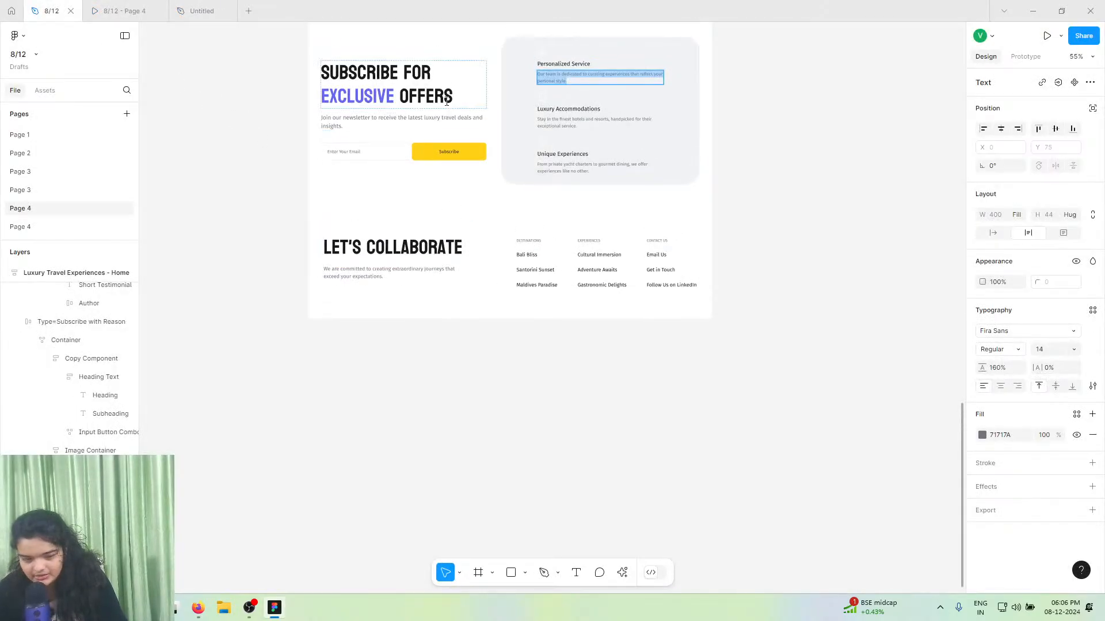
{"action": "double_click", "coordinate": [556, 105]}
{"action": "key", "text": "ctrl+c"}
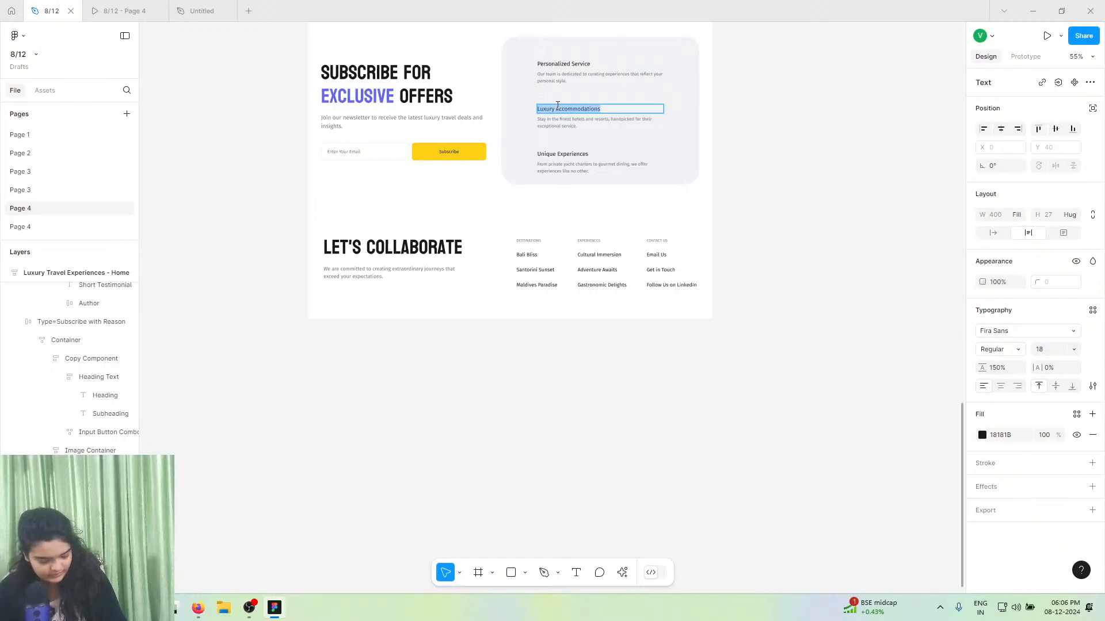
- Replace the second block's heading in the Untitled file with the copied "Luxury Accommodations", matching the existing text style
{"action": "left_click", "coordinate": [207, 10]}
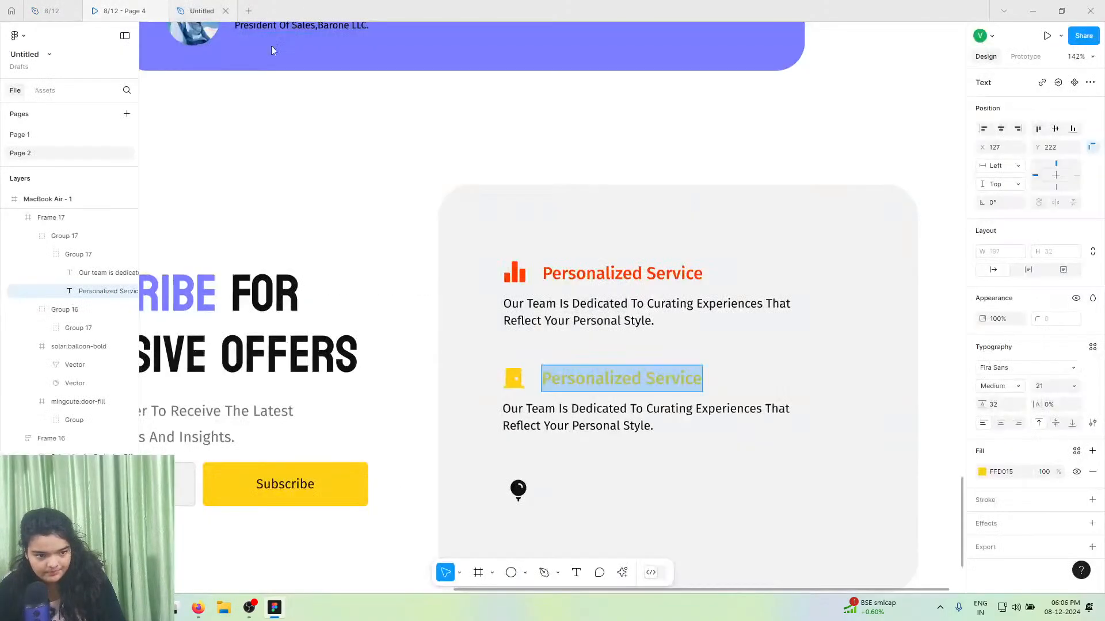
{"action": "key", "text": "ctrl+v"}
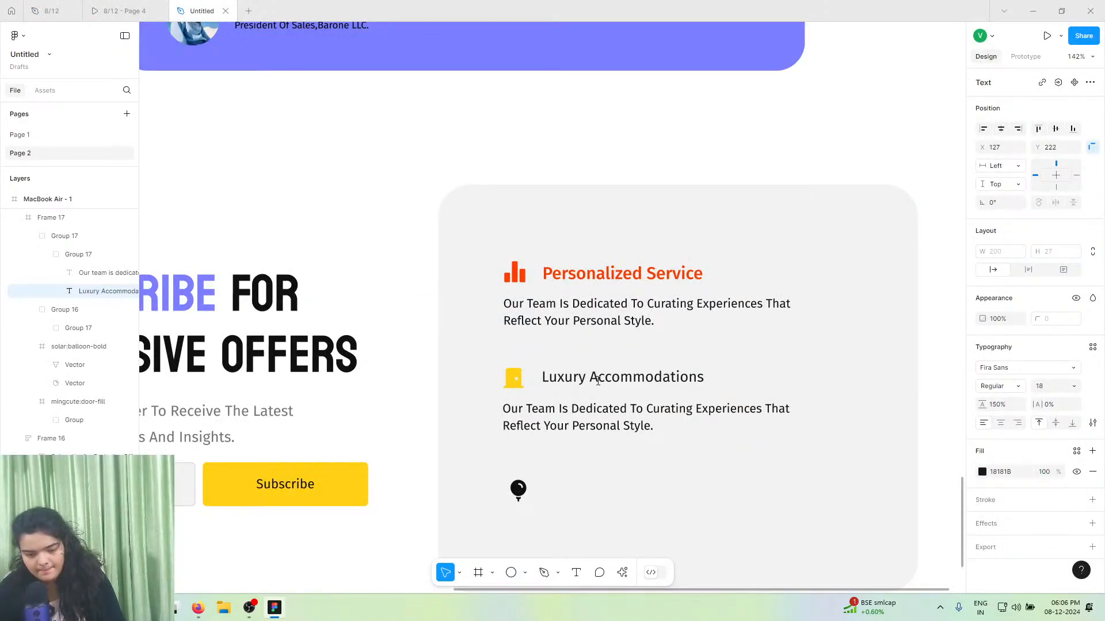
{"action": "key", "text": "ctrl+z"}
{"action": "right_click", "coordinate": [598, 378]}
{"action": "left_click", "coordinate": [617, 415]}
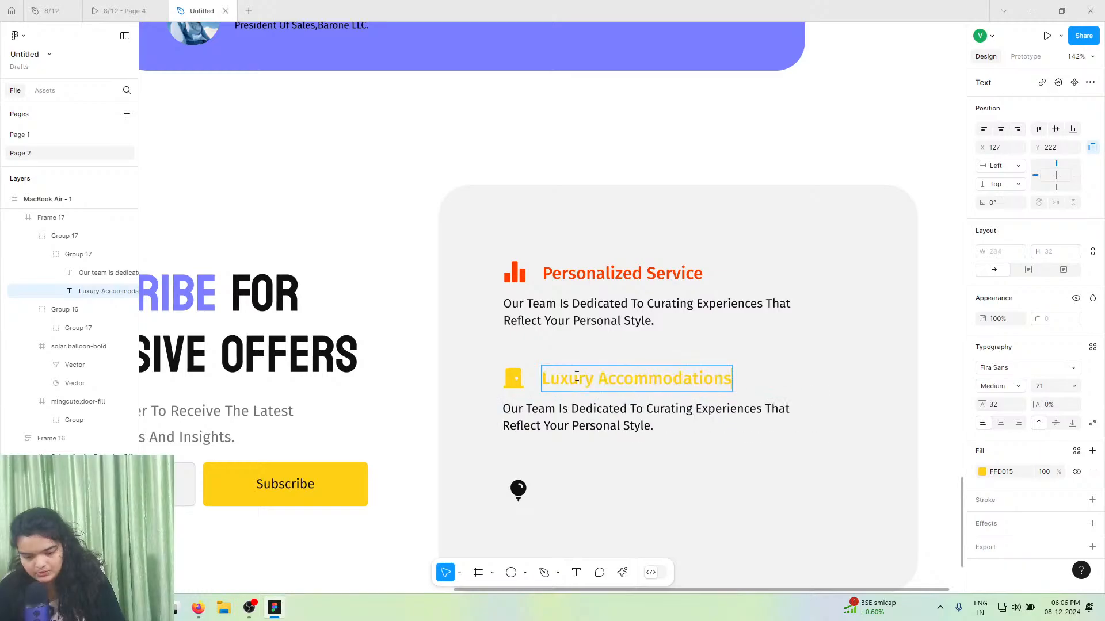
{"action": "key", "text": "Escape"}
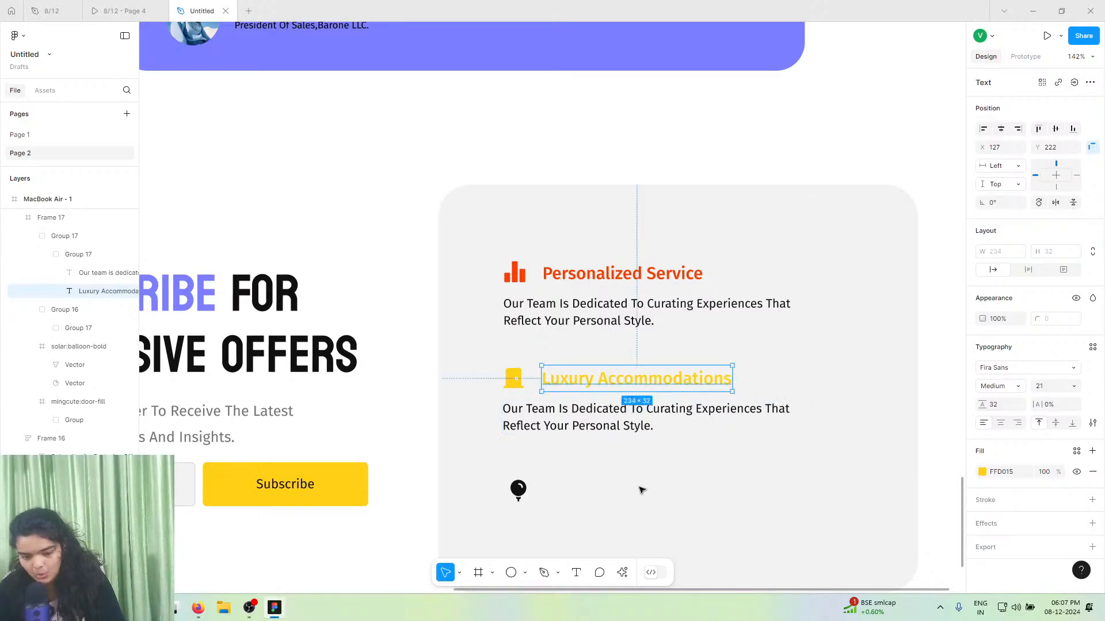
- Lighten the service card's fill to F5F5F5 and extend the card's height to about 514
{"action": "left_click", "coordinate": [550, 254]}
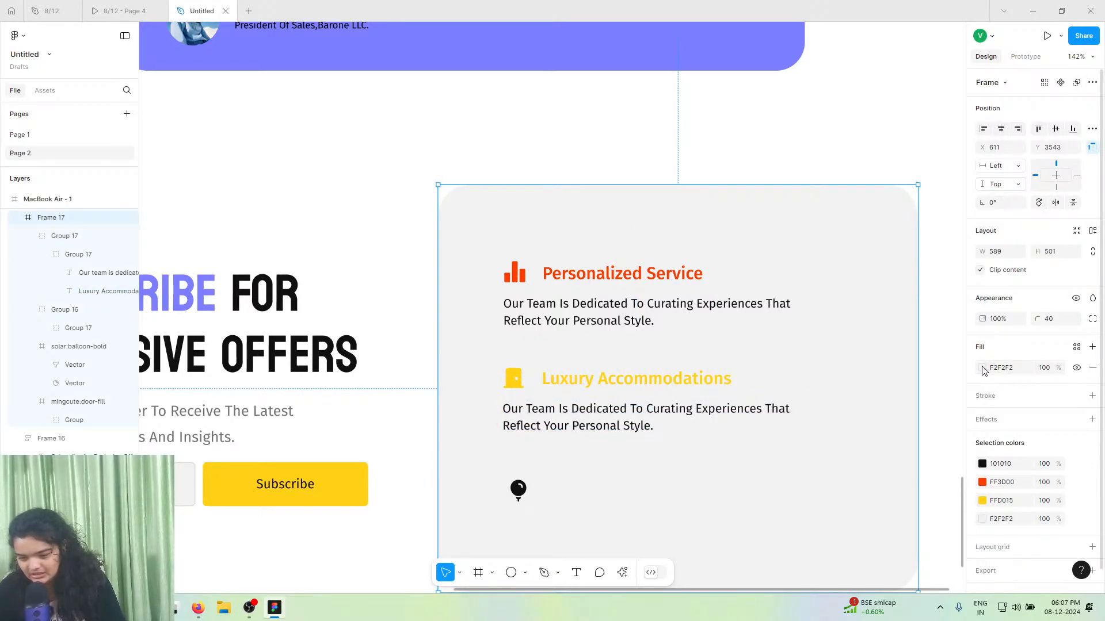
{"action": "left_click", "coordinate": [982, 368]}
{"action": "left_click_drag", "start_coordinate": [869, 322], "coordinate": [816, 316]}
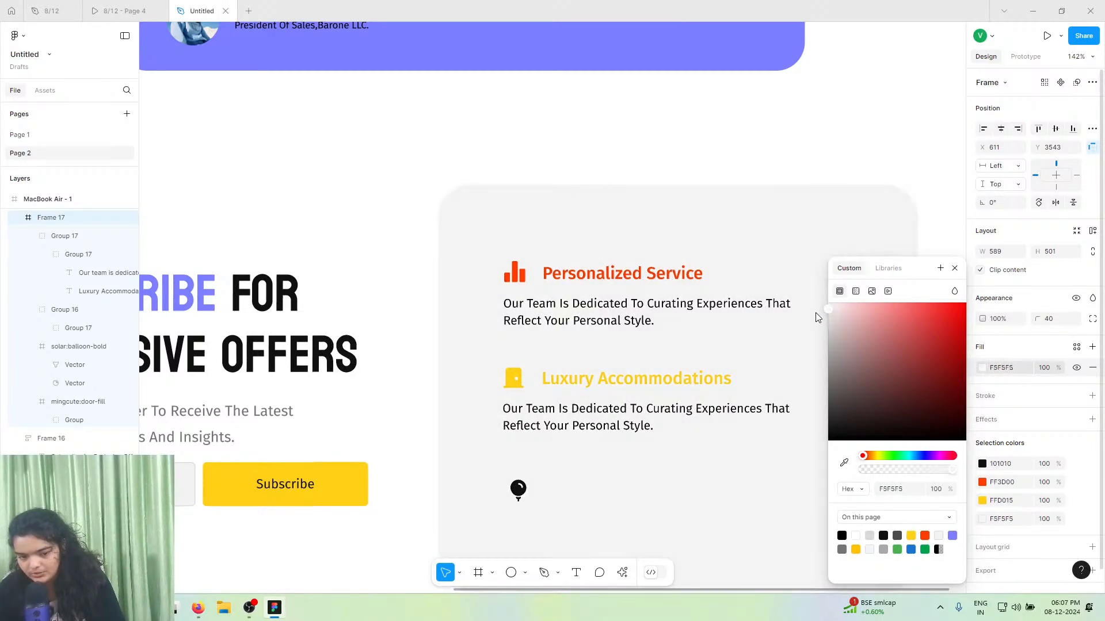
{"action": "scroll", "coordinate": [690, 326], "scroll_direction": "down", "scroll_amount": 4}
{"action": "left_click_drag", "start_coordinate": [650, 382], "coordinate": [658, 393]}
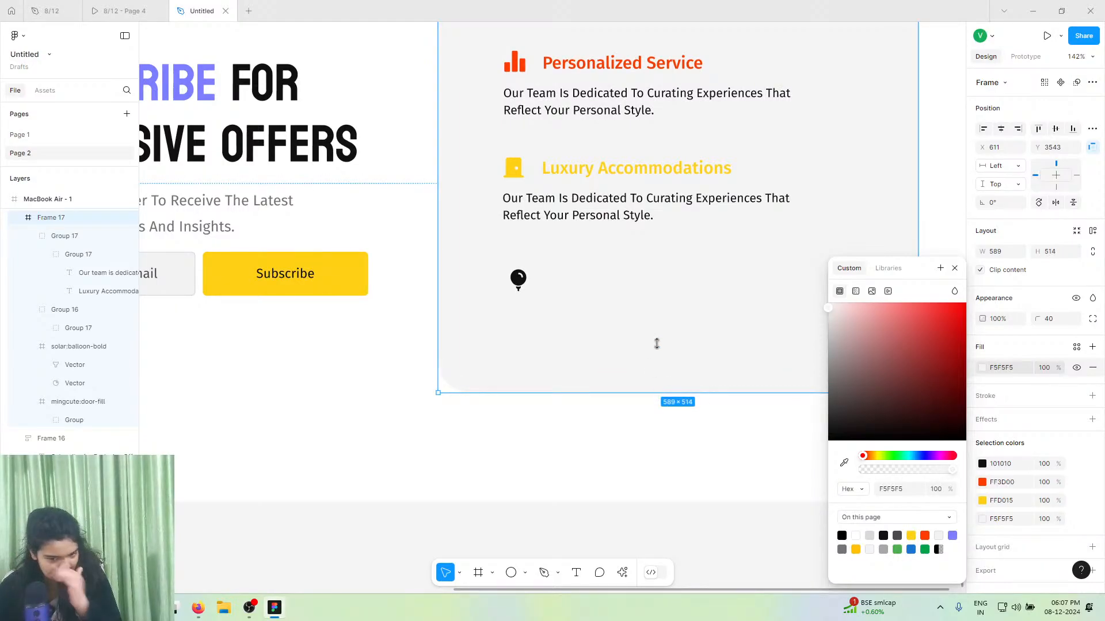
- Replace the Luxury Accommodations description with the reference's "Stay in the finest hotels and resorts, handpicked for their exceptional service.", matching the existing style
{"action": "left_click", "coordinate": [637, 172]}
{"action": "left_click", "coordinate": [614, 172]}
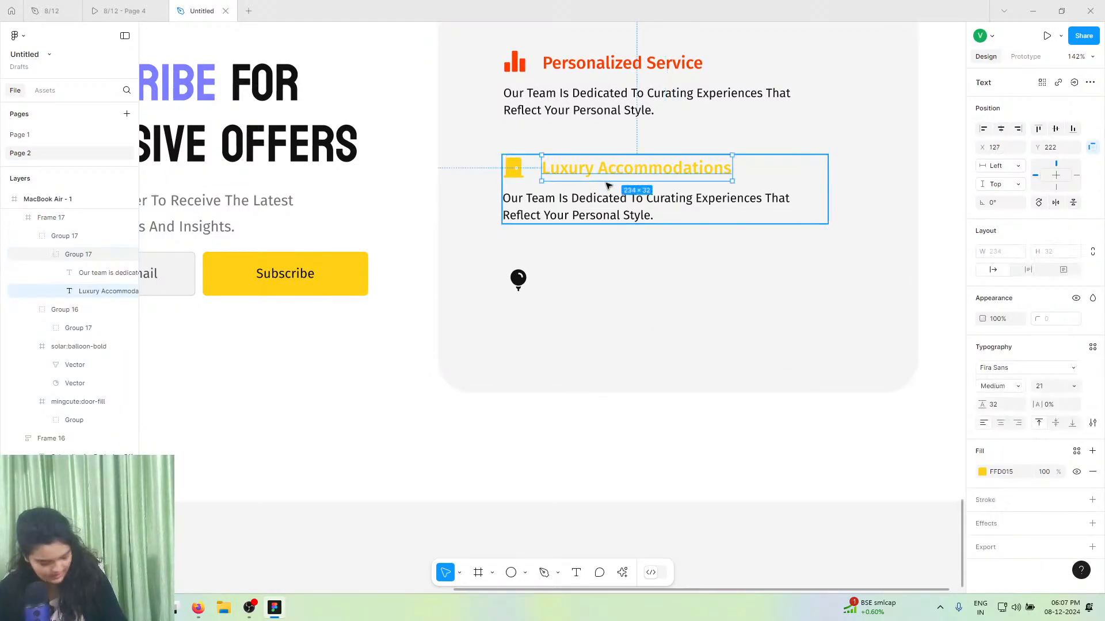
{"action": "left_click", "coordinate": [57, 10]}
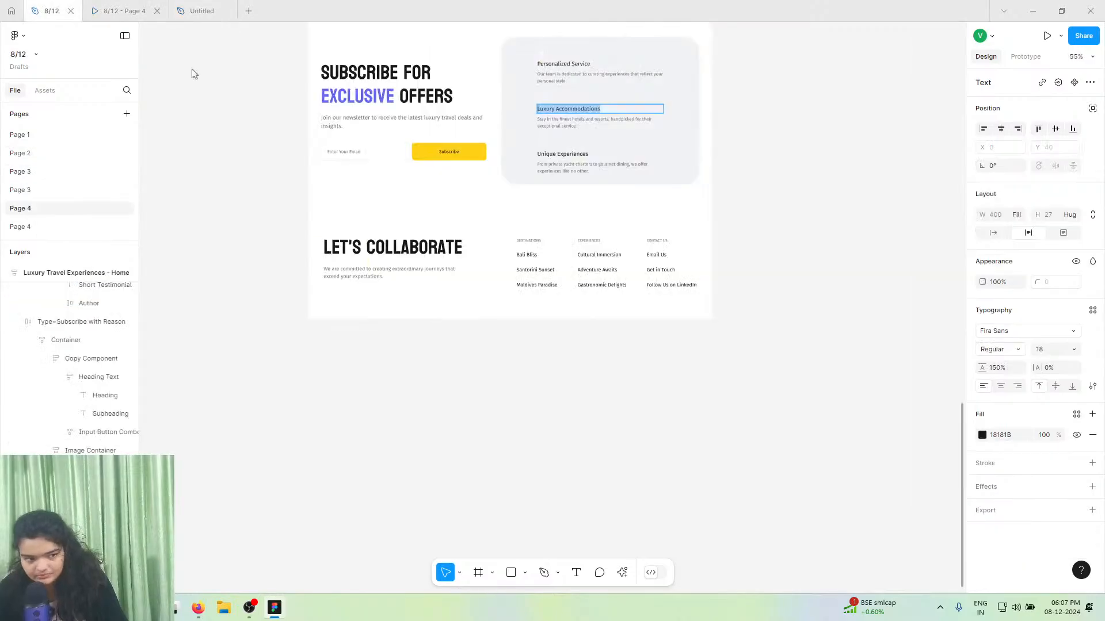
{"action": "double_click", "coordinate": [569, 121]}
{"action": "right_click", "coordinate": [566, 118]}
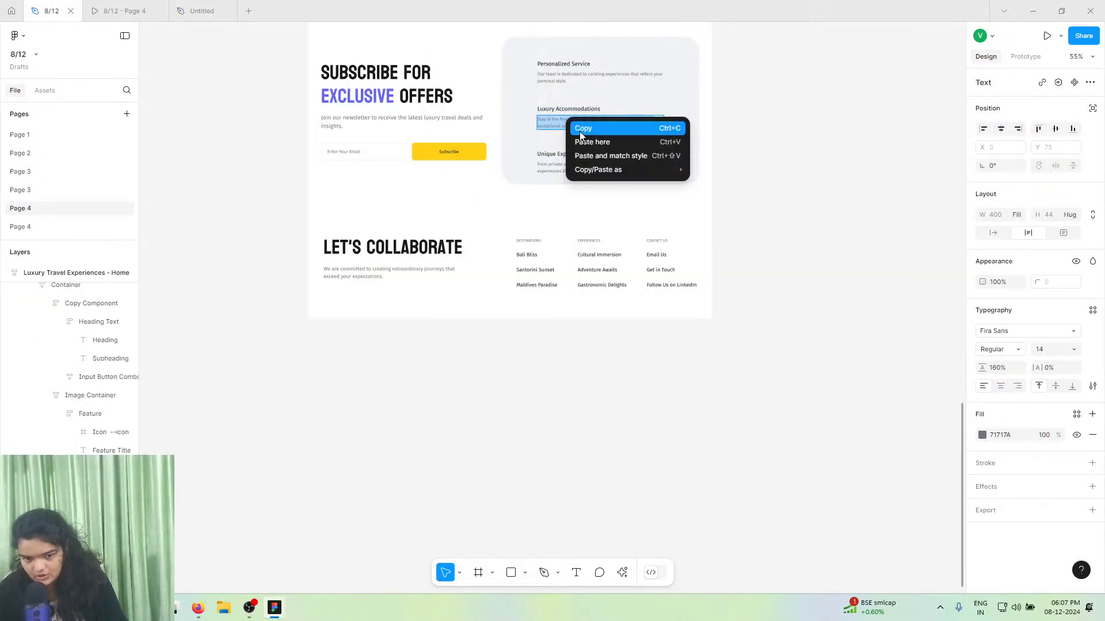
{"action": "left_click", "coordinate": [579, 130]}
{"action": "left_click", "coordinate": [164, 6]}
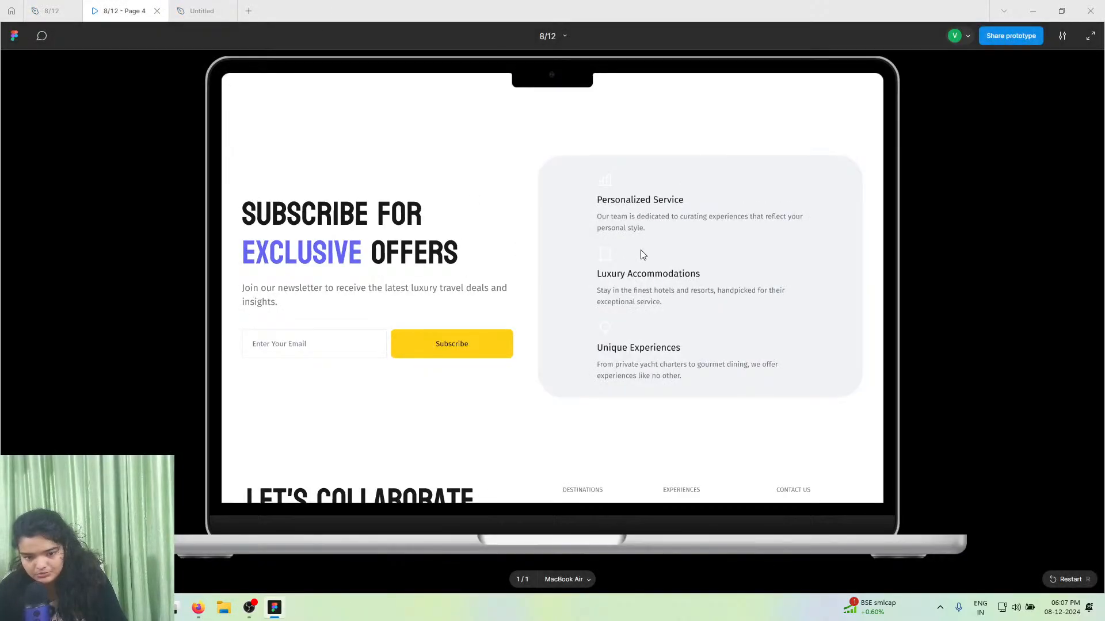
{"action": "left_click", "coordinate": [199, 6]}
{"action": "double_click", "coordinate": [621, 214]}
{"action": "right_click", "coordinate": [619, 220]}
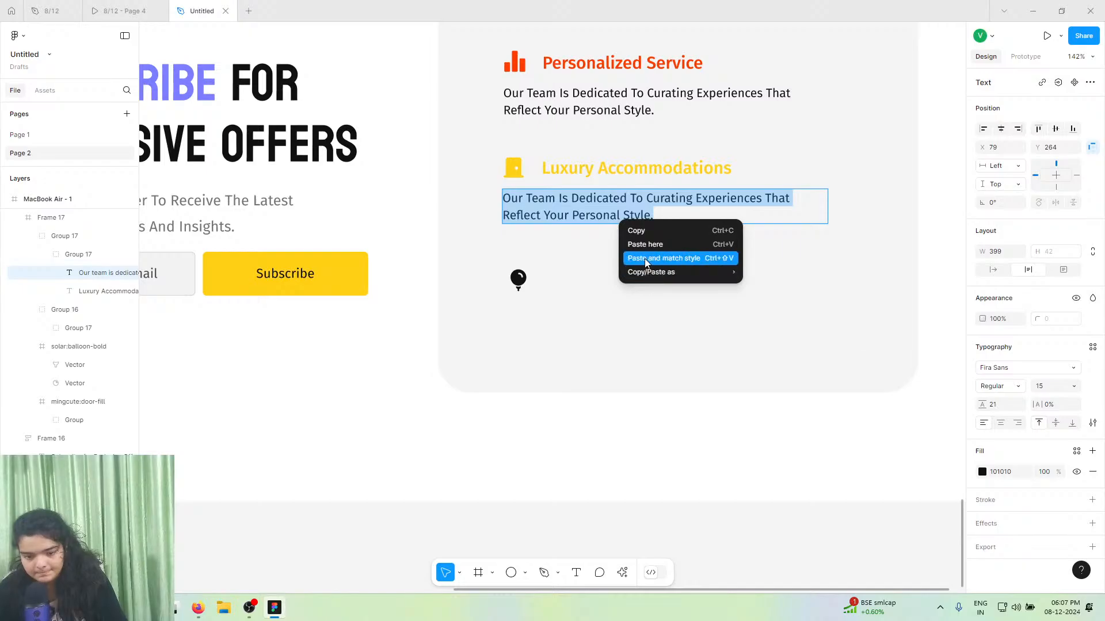
{"action": "left_click", "coordinate": [645, 260]}
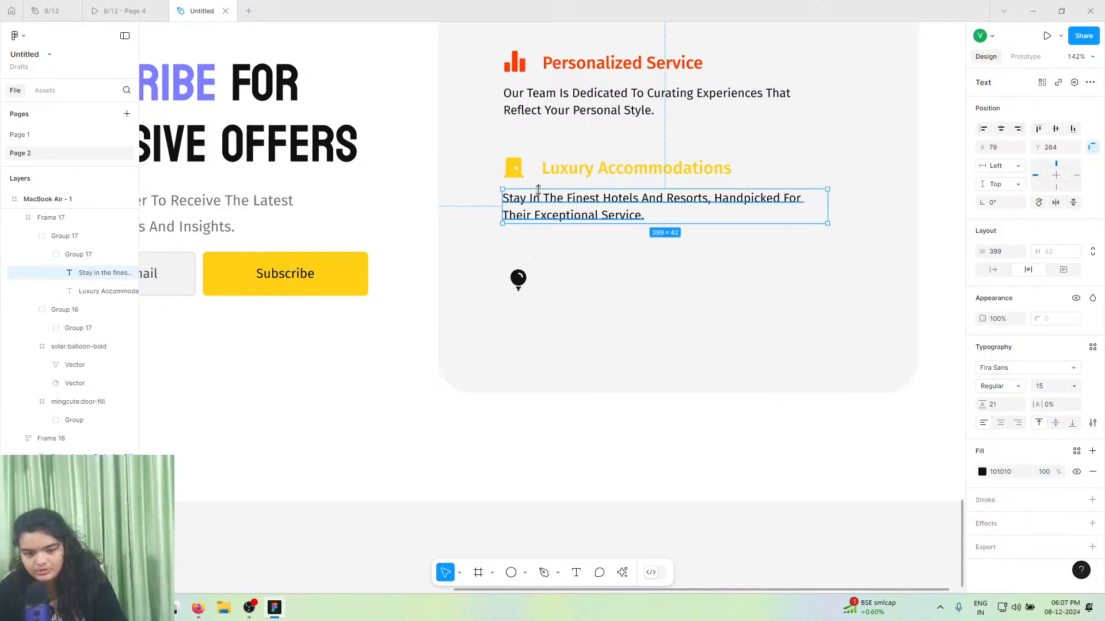
- Duplicate the Personalized Service block to about X 168, Y 391 and replace the copy's bar-graph icon with the balloon icon
{"action": "left_click", "coordinate": [561, 66]}
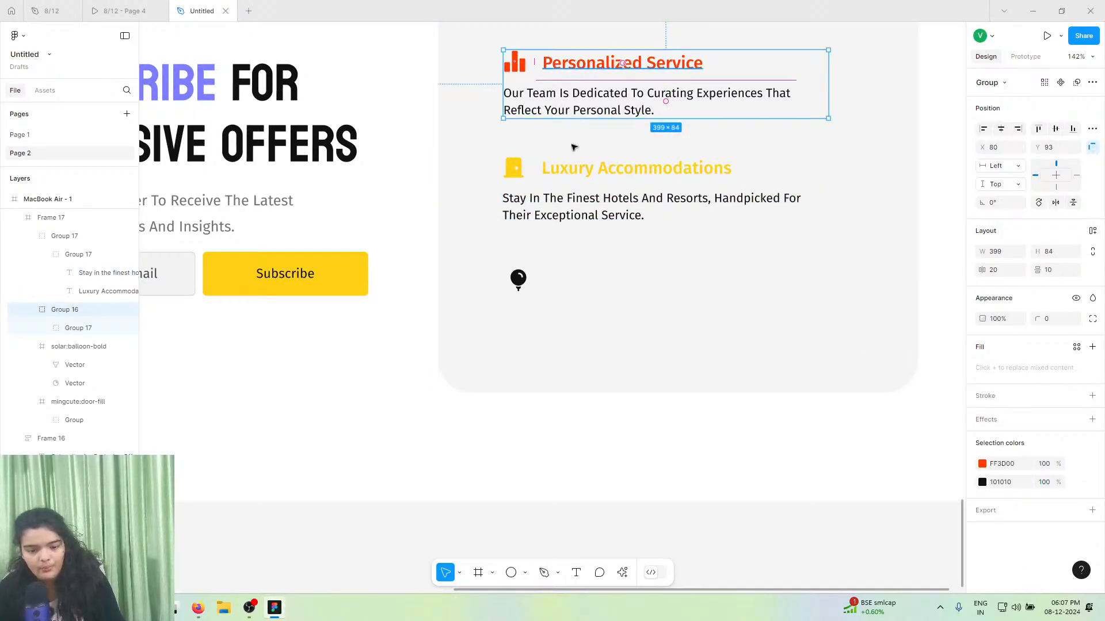
{"action": "left_click_drag", "start_coordinate": [578, 73], "coordinate": [650, 317]}
{"action": "left_click_drag", "start_coordinate": [518, 278], "coordinate": [589, 310]}
{"action": "left_click", "coordinate": [590, 311]}
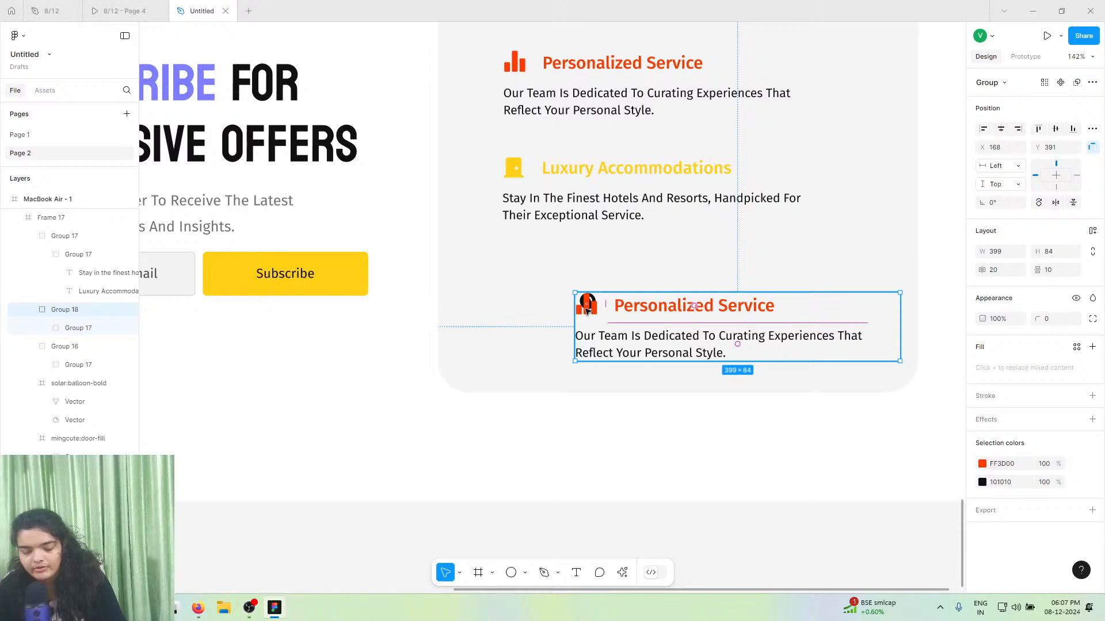
{"action": "double_click", "coordinate": [587, 310]}
{"action": "key", "text": "Delete"}
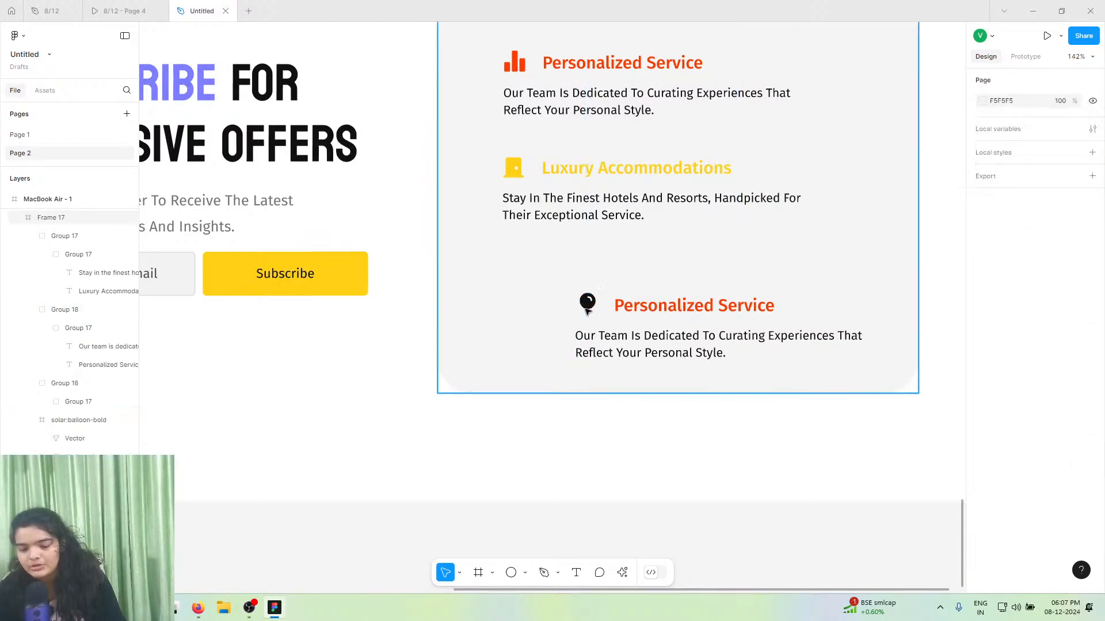
{"action": "left_click", "coordinate": [588, 306]}
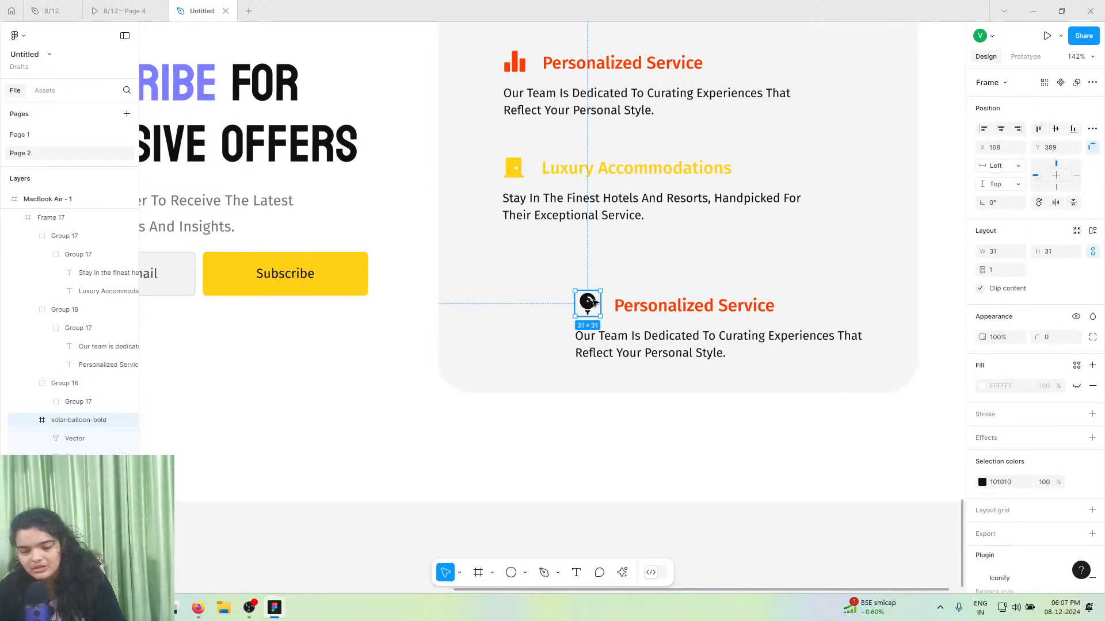
{"action": "key", "text": "Left"}
- Recolor the first block's bar-graph icon and Personalized Service heading to purple 7B7EFF
{"action": "left_click", "coordinate": [555, 65]}
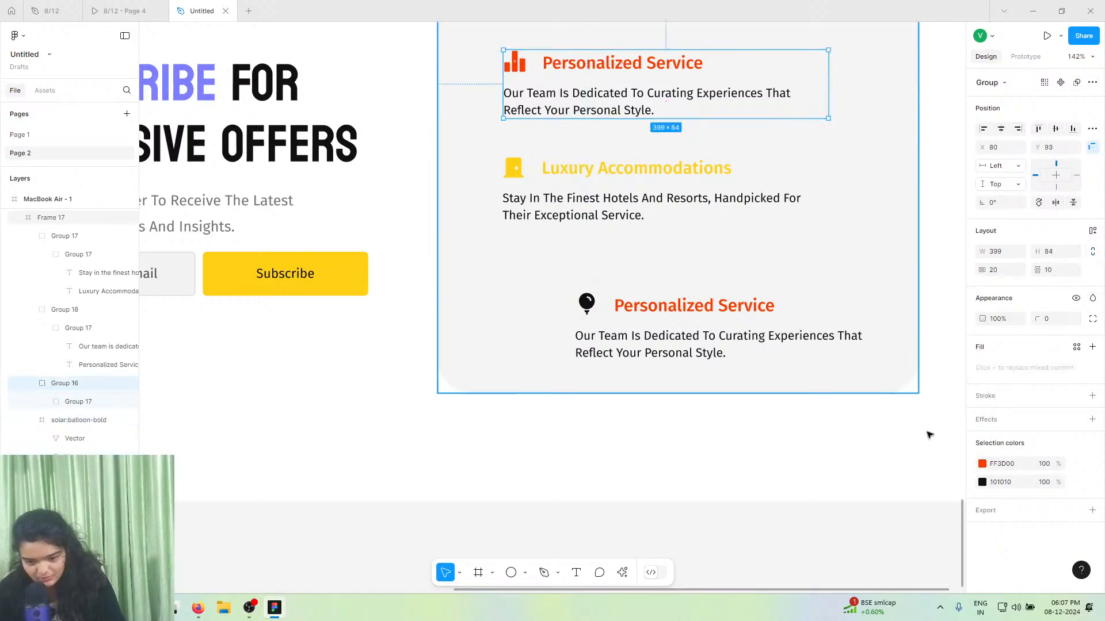
{"action": "left_click", "coordinate": [980, 464]}
{"action": "left_click", "coordinate": [953, 536]}
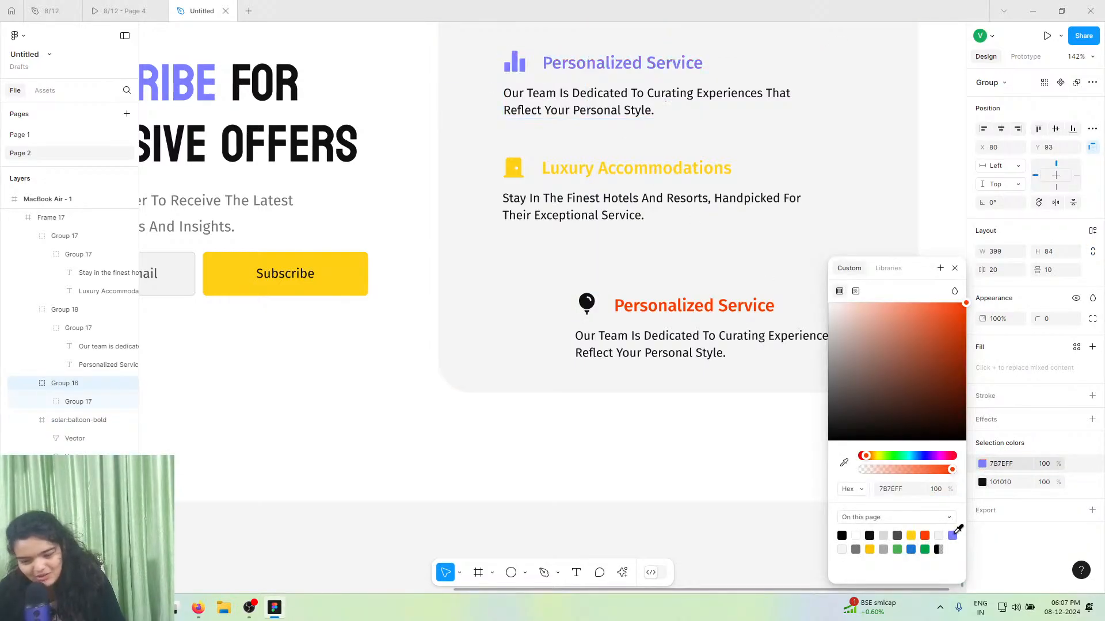
- Align the balloon icon beside the third block's heading at X 168, Y 392
{"action": "left_click", "coordinate": [656, 321]}
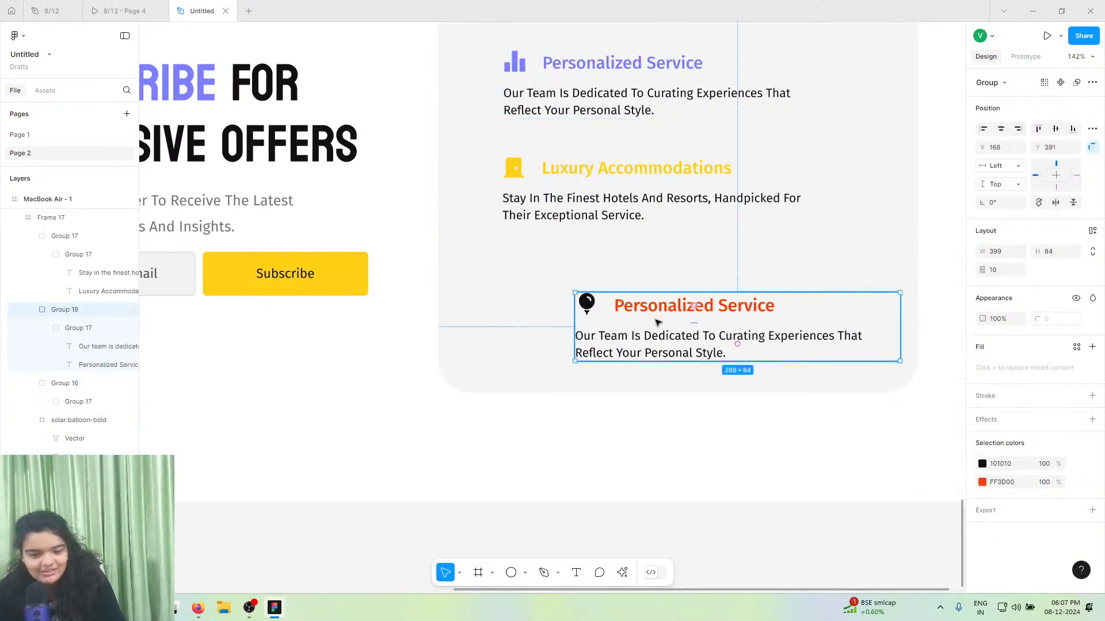
{"action": "left_click", "coordinate": [587, 302], "text": "ctrl"}
{"action": "left_click", "coordinate": [596, 287]}
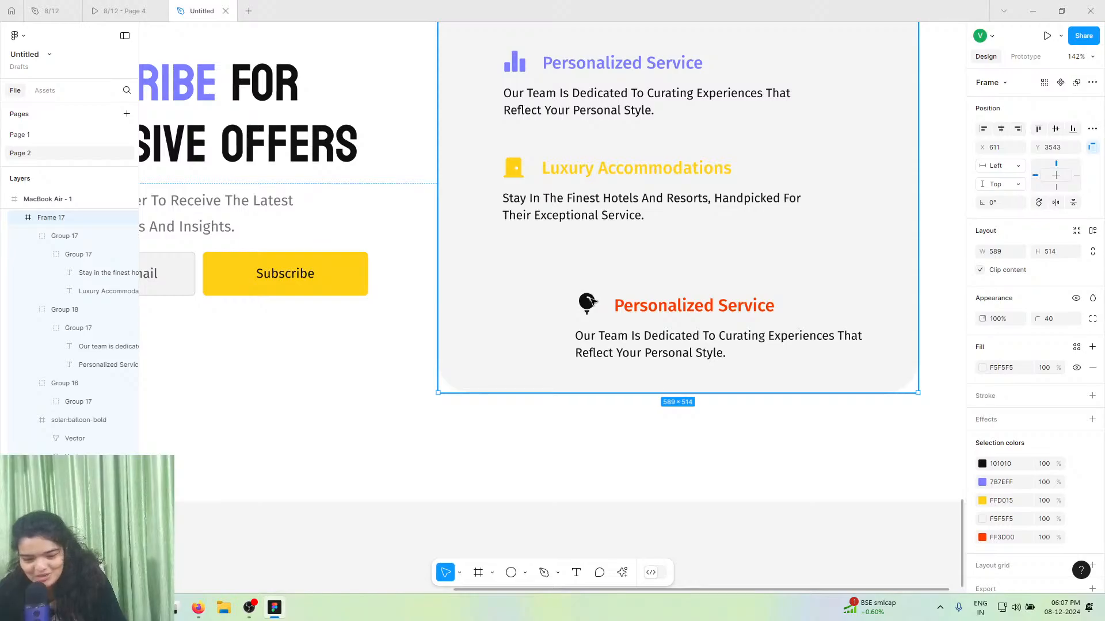
{"action": "left_click", "coordinate": [592, 304]}
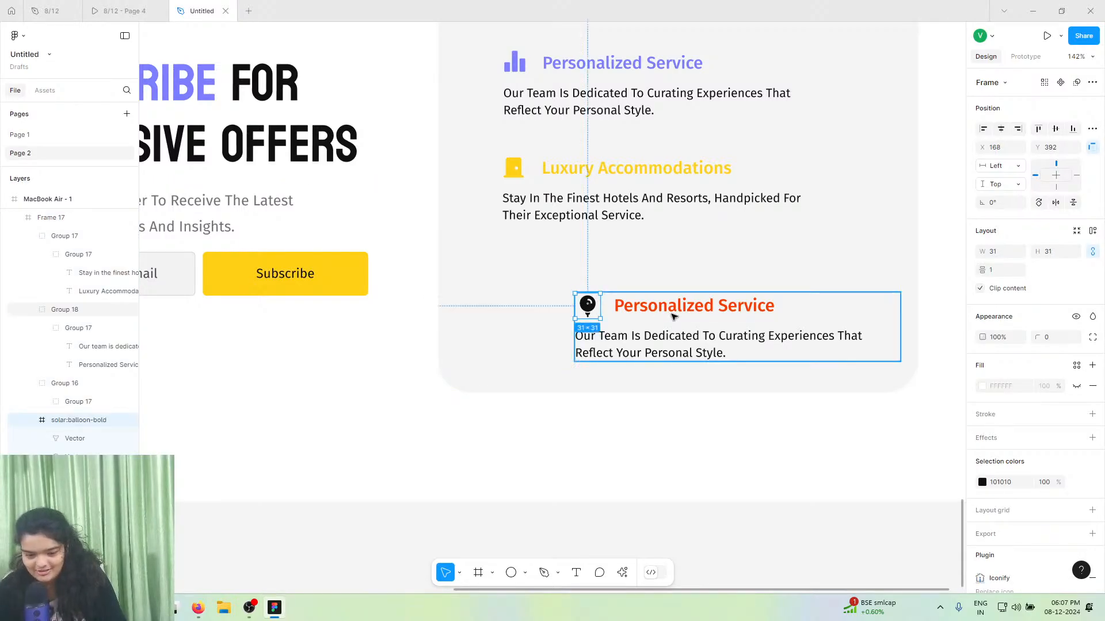
{"action": "left_click", "coordinate": [590, 334]}
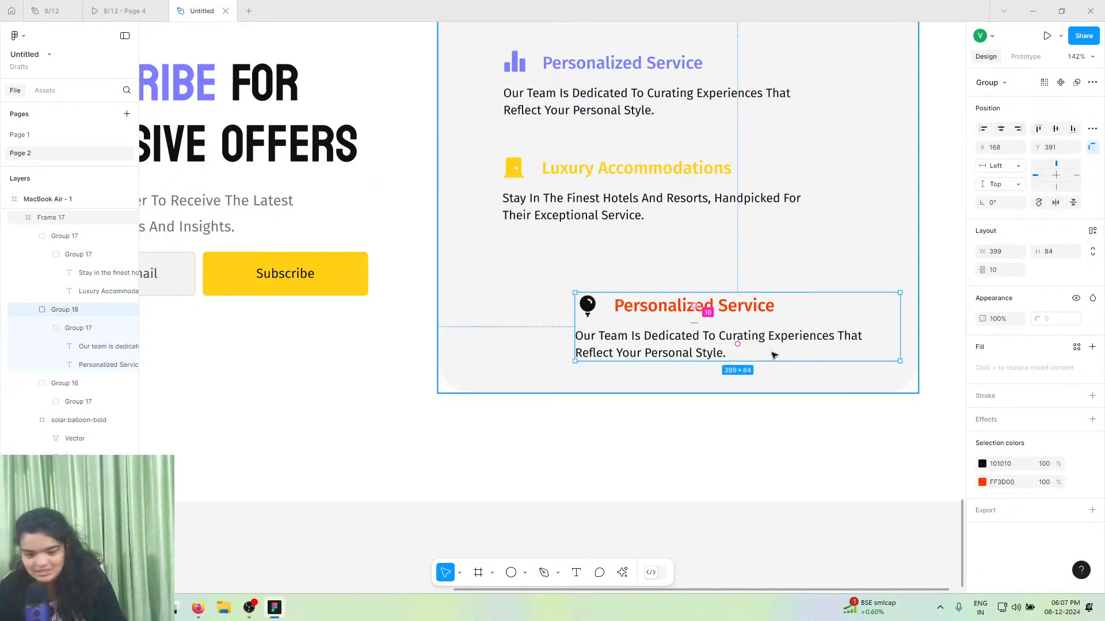
{"action": "left_click", "coordinate": [981, 464]}
{"action": "left_click", "coordinate": [925, 535]}
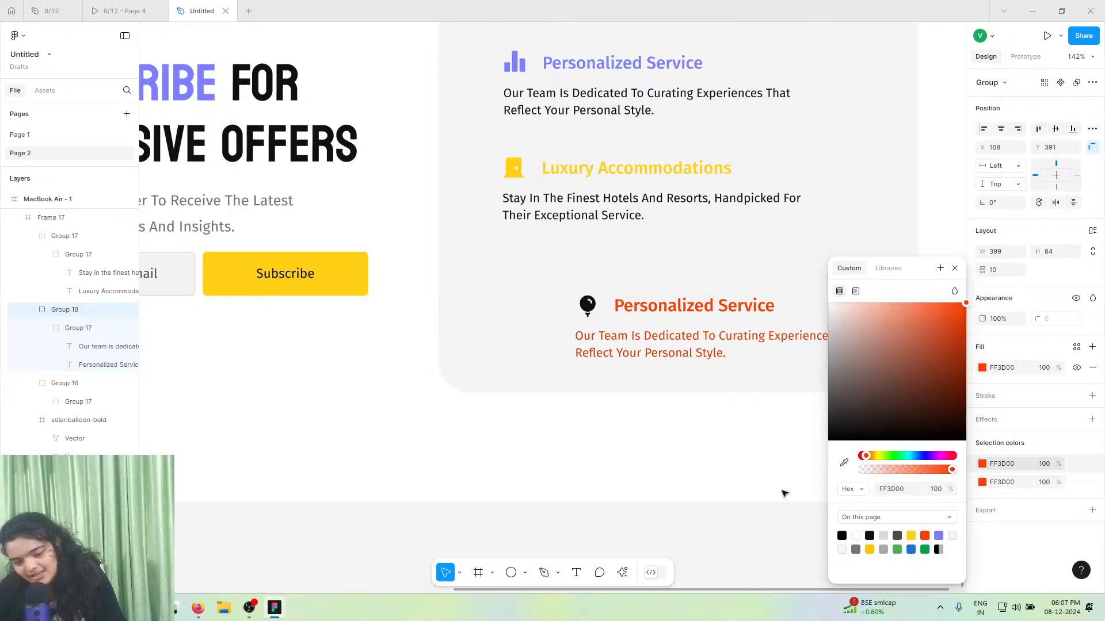
{"action": "key", "text": "ctrl+z"}
{"action": "key", "text": "ctrl+z"}
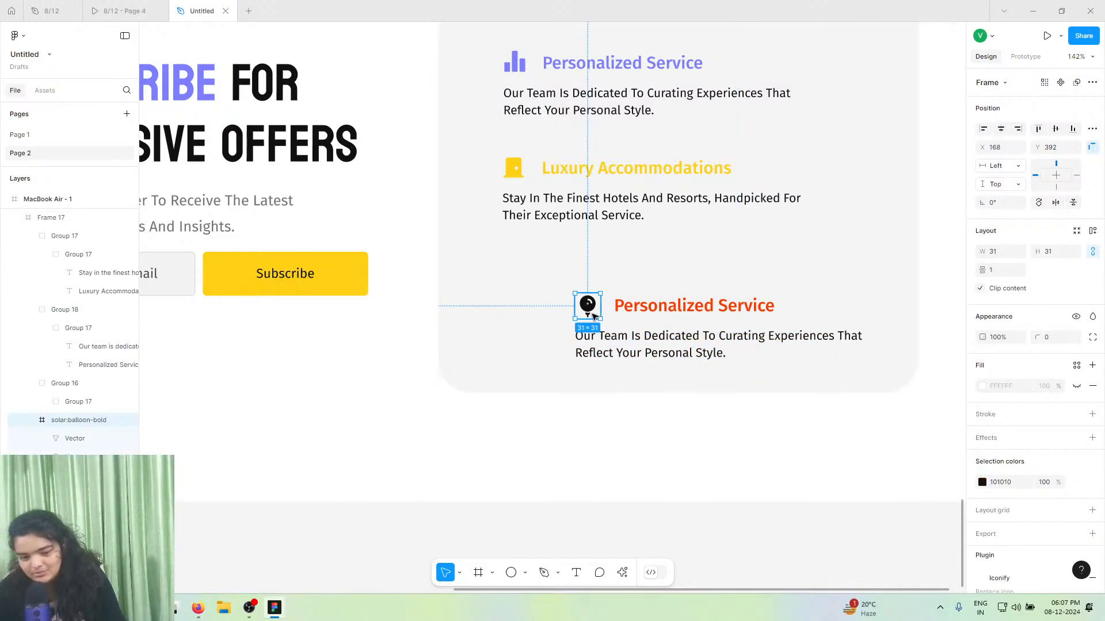
- Recolor the third block's balloon icon to the page's orange-red FF3D00
{"action": "left_click", "coordinate": [982, 482]}
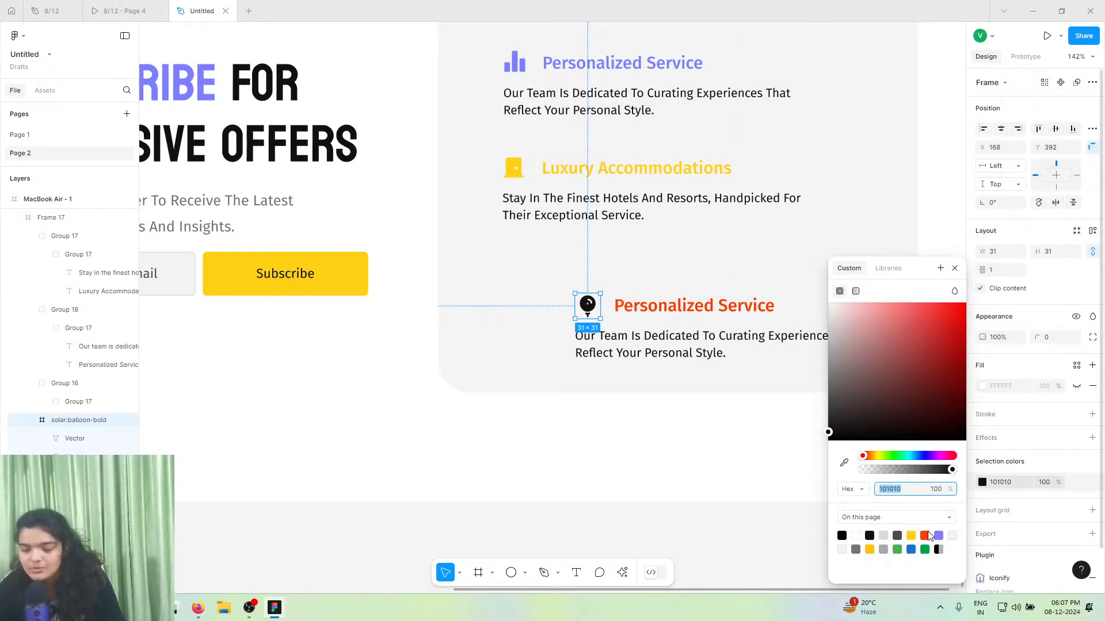
{"action": "left_click", "coordinate": [927, 535]}
{"action": "left_click", "coordinate": [667, 387]}
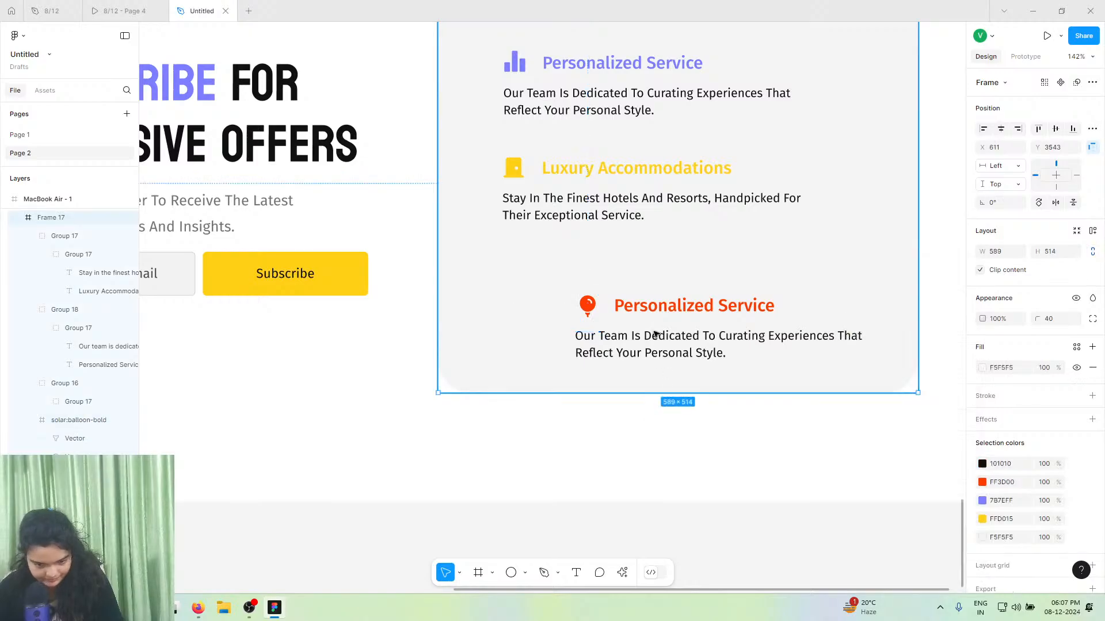
- Group the balloon icon with its text block and place it below the Luxury Accommodations block, aligned with the other two blocks
{"action": "left_click_drag", "start_coordinate": [653, 333], "coordinate": [588, 291]}
{"action": "key", "text": "ctrl+z"}
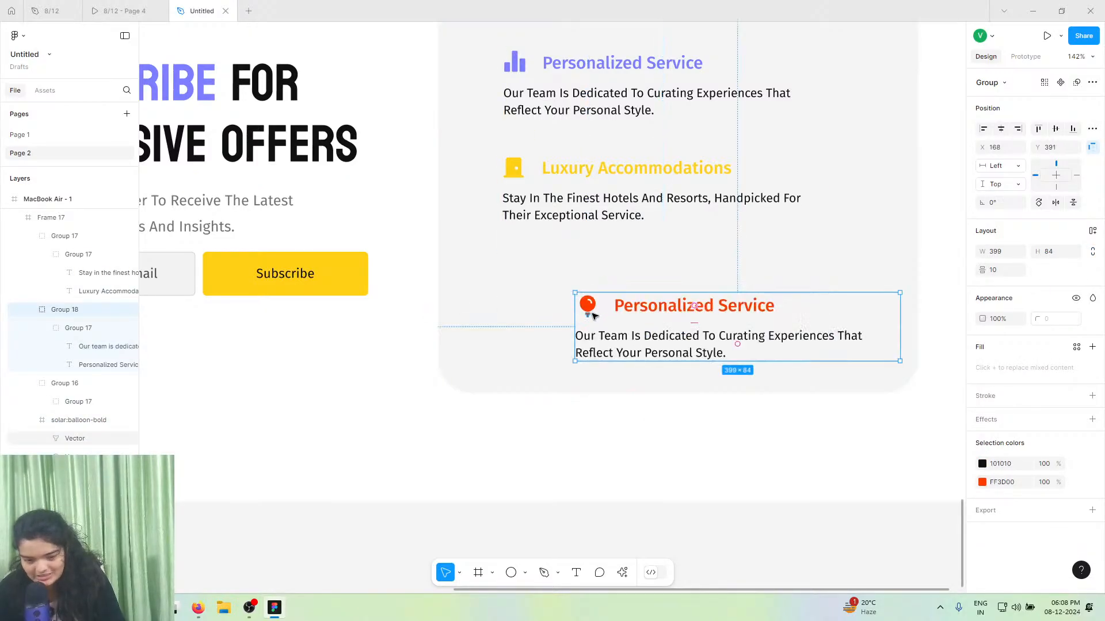
{"action": "left_click", "coordinate": [591, 313], "text": "shift"}
{"action": "key", "text": "ctrl+g"}
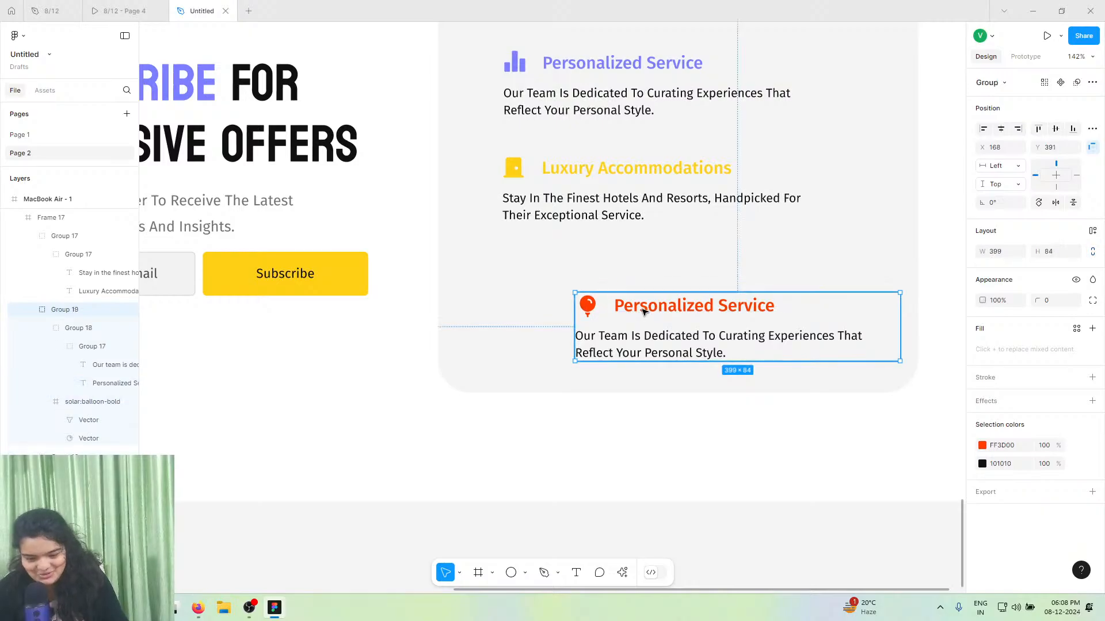
{"action": "left_click_drag", "start_coordinate": [640, 313], "coordinate": [549, 199]}
- Group the three service blocks and apply a vertical auto layout with 34 spacing between them
{"action": "left_click", "coordinate": [548, 183]}
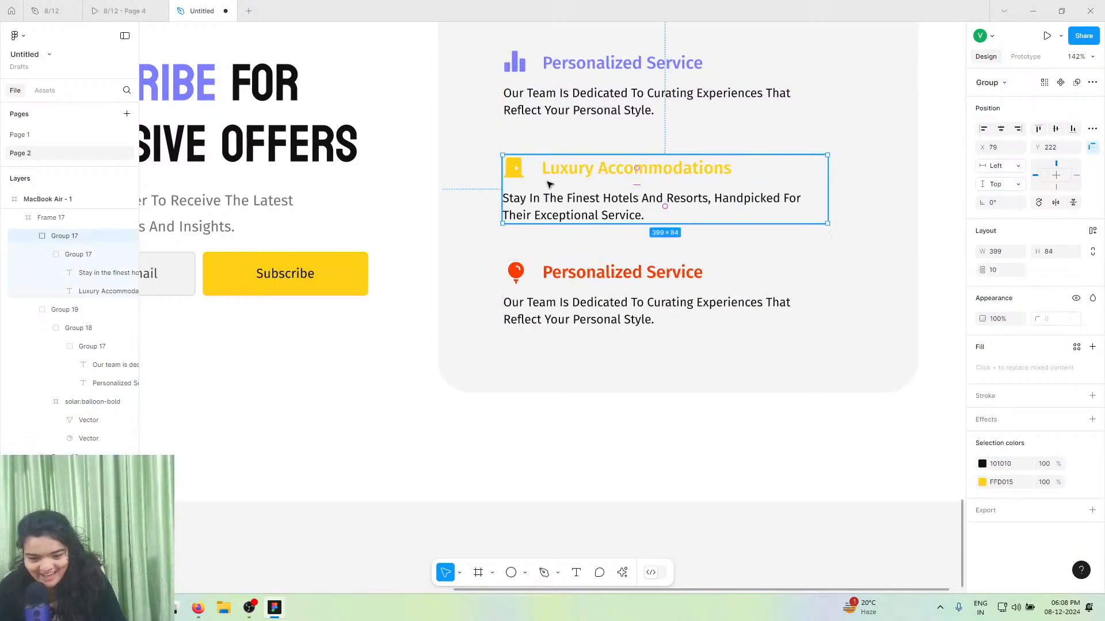
{"action": "left_click", "coordinate": [553, 112], "text": "shift"}
{"action": "left_click", "coordinate": [554, 280], "text": "shift"}
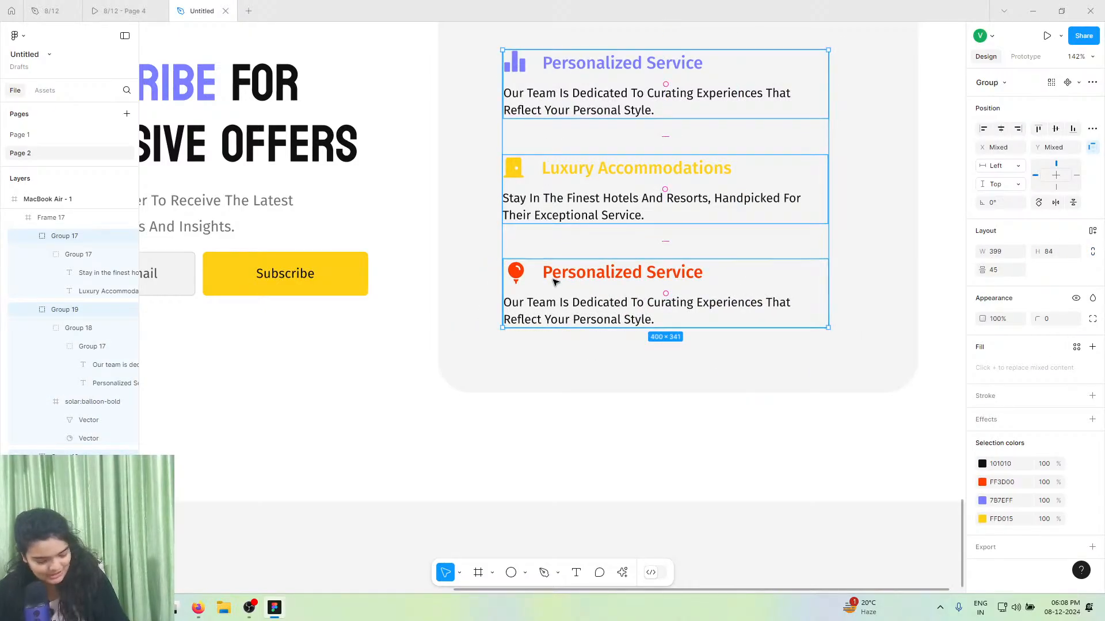
{"action": "key", "text": "ctrl+g"}
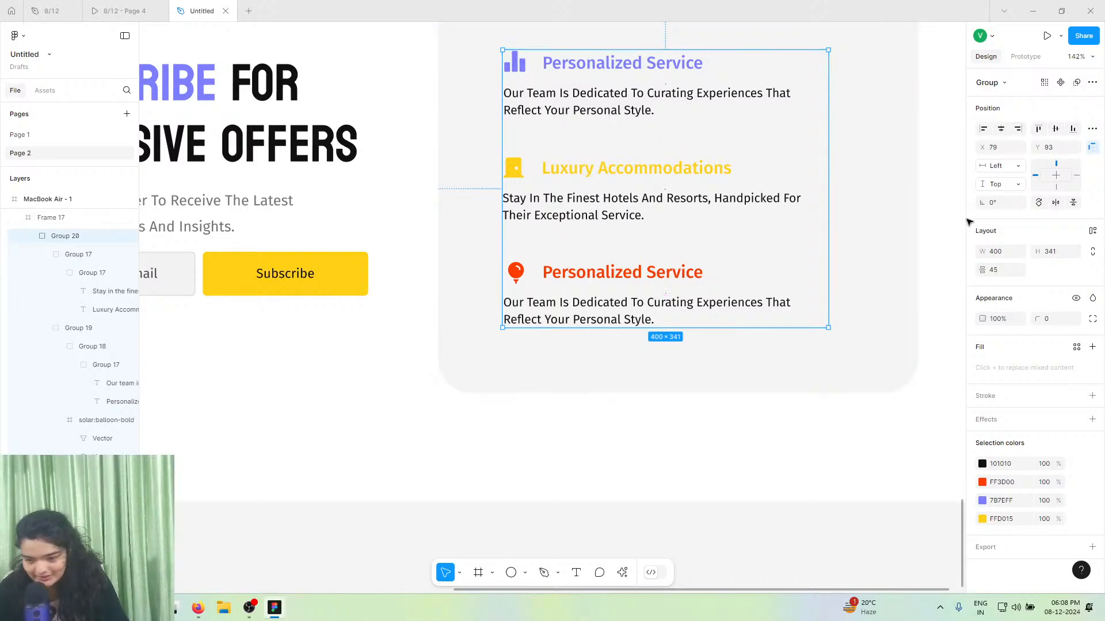
{"action": "left_click", "coordinate": [1091, 233]}
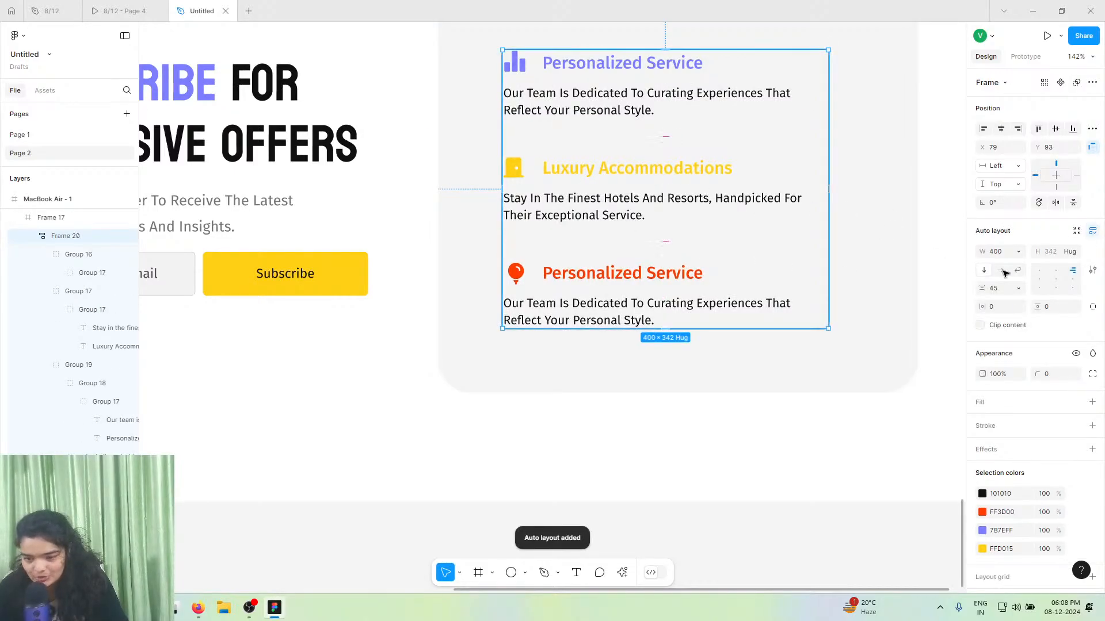
{"action": "left_click_drag", "start_coordinate": [985, 288], "coordinate": [969, 289]}
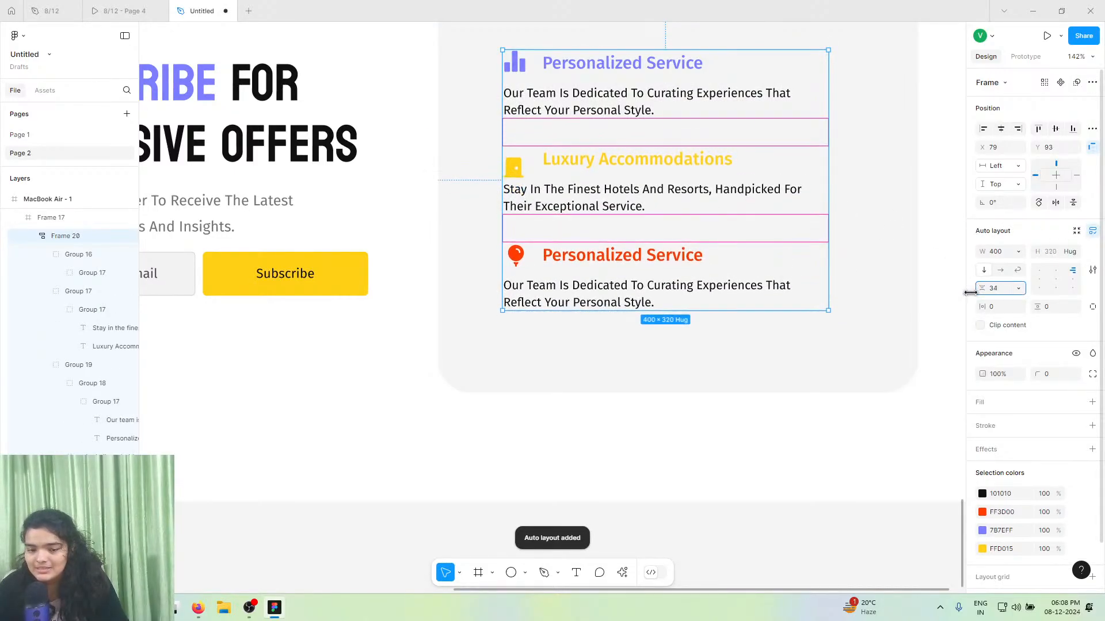
- Examine the misaligned door icon and the layer nesting of the service list's groups to find where the icon belongs
{"action": "scroll", "coordinate": [633, 219], "scroll_direction": "up", "scroll_amount": 1}
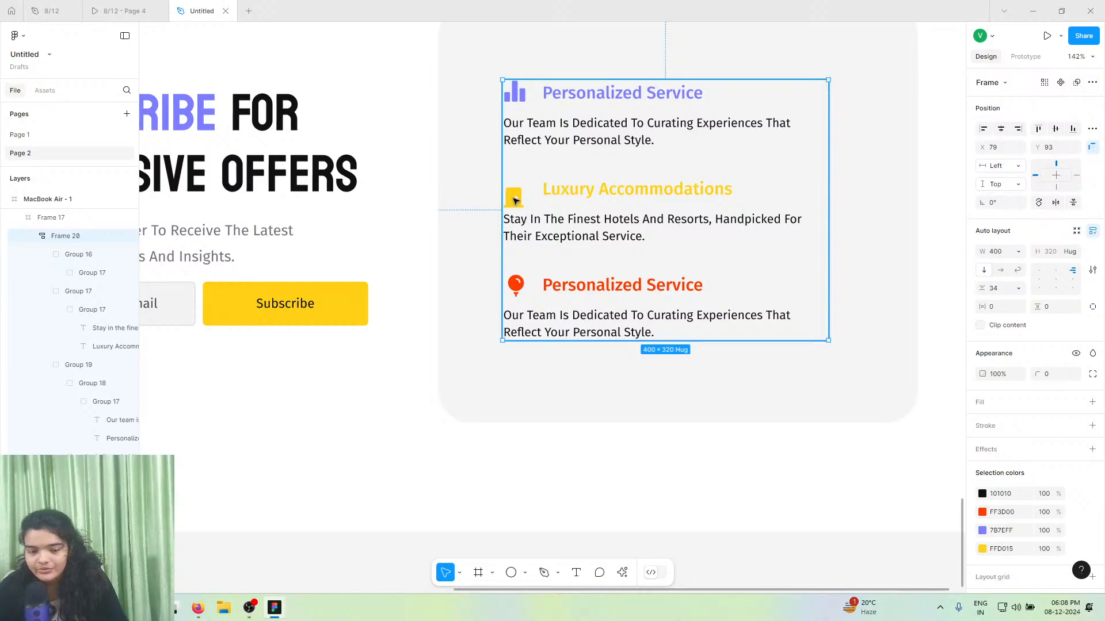
{"action": "scroll", "coordinate": [521, 197], "scroll_direction": "up", "scroll_amount": 10}
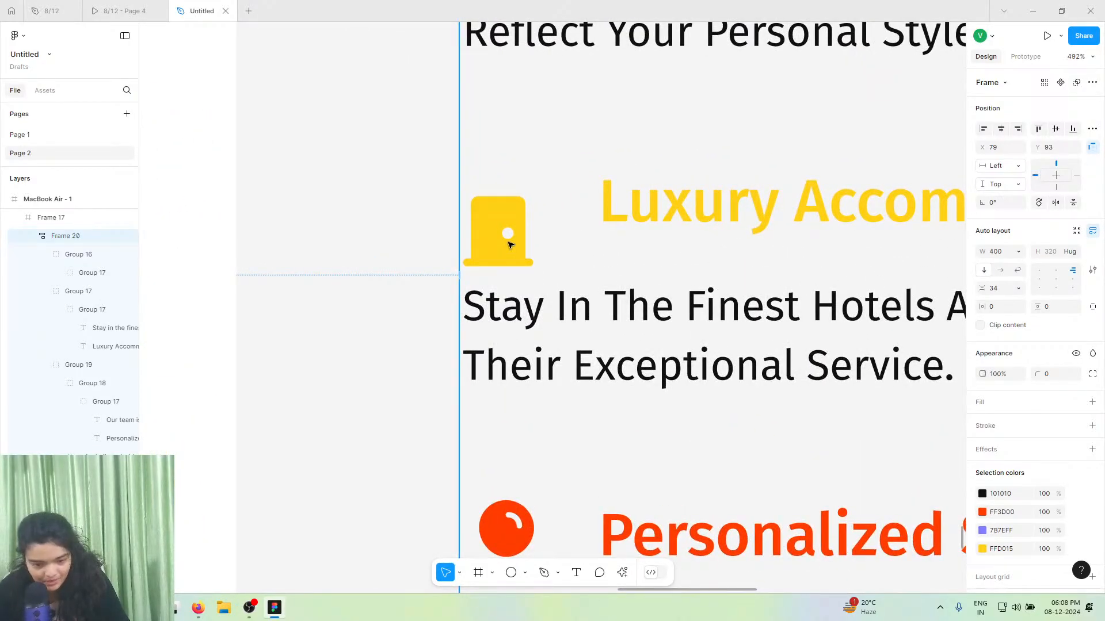
{"action": "left_click", "coordinate": [84, 326]}
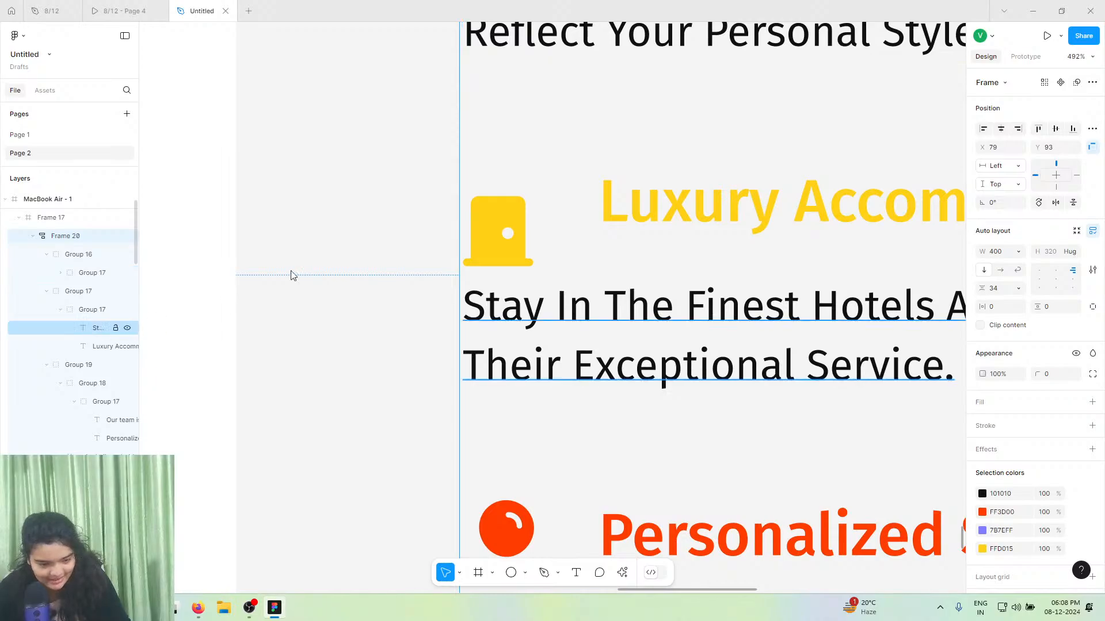
{"action": "left_click", "coordinate": [486, 219]}
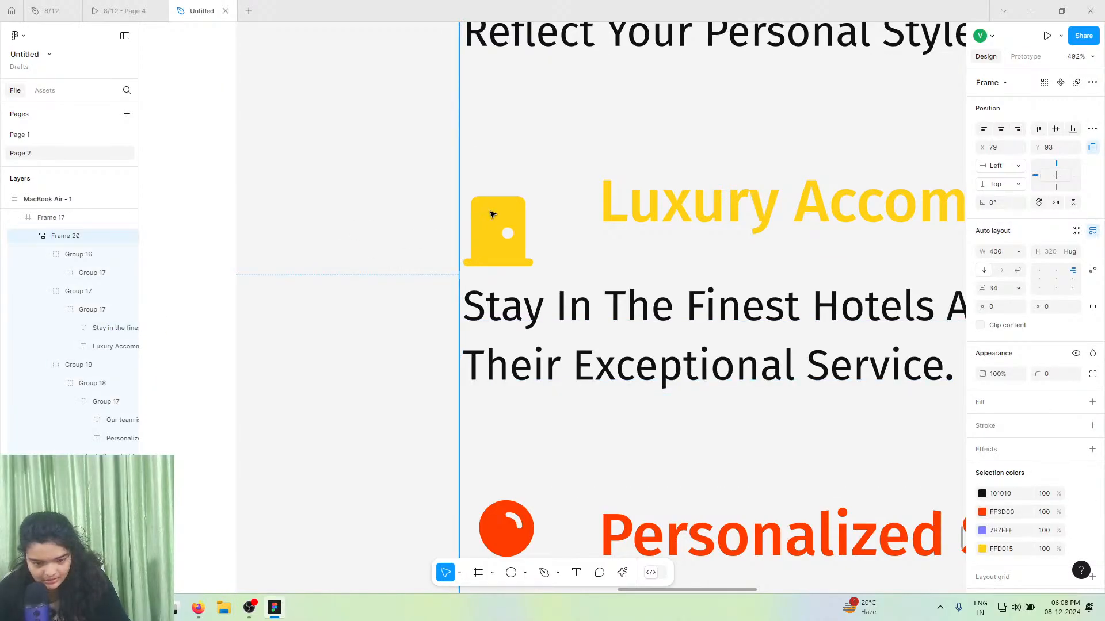
{"action": "left_click", "coordinate": [47, 254]}
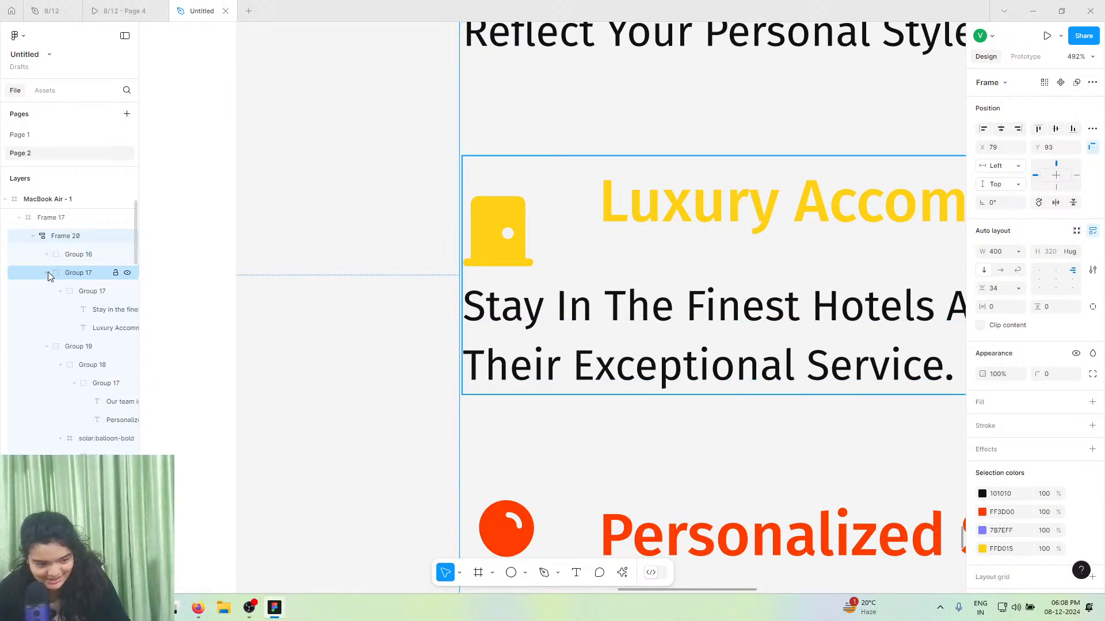
{"action": "left_click", "coordinate": [50, 273]}
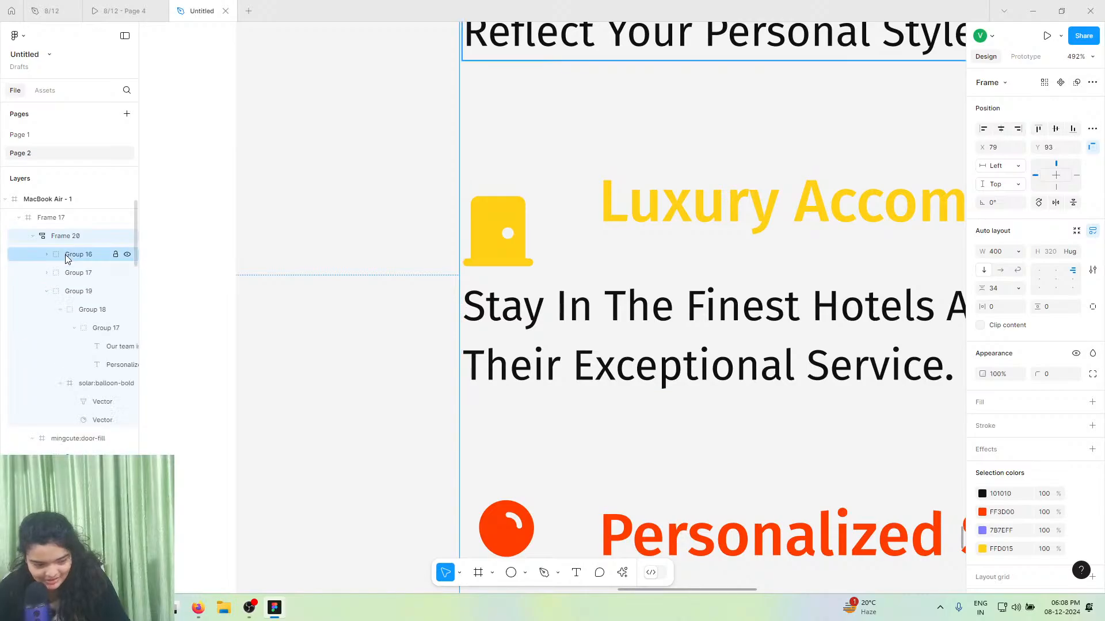
{"action": "left_click", "coordinate": [71, 256]}
{"action": "left_click", "coordinate": [509, 229]}
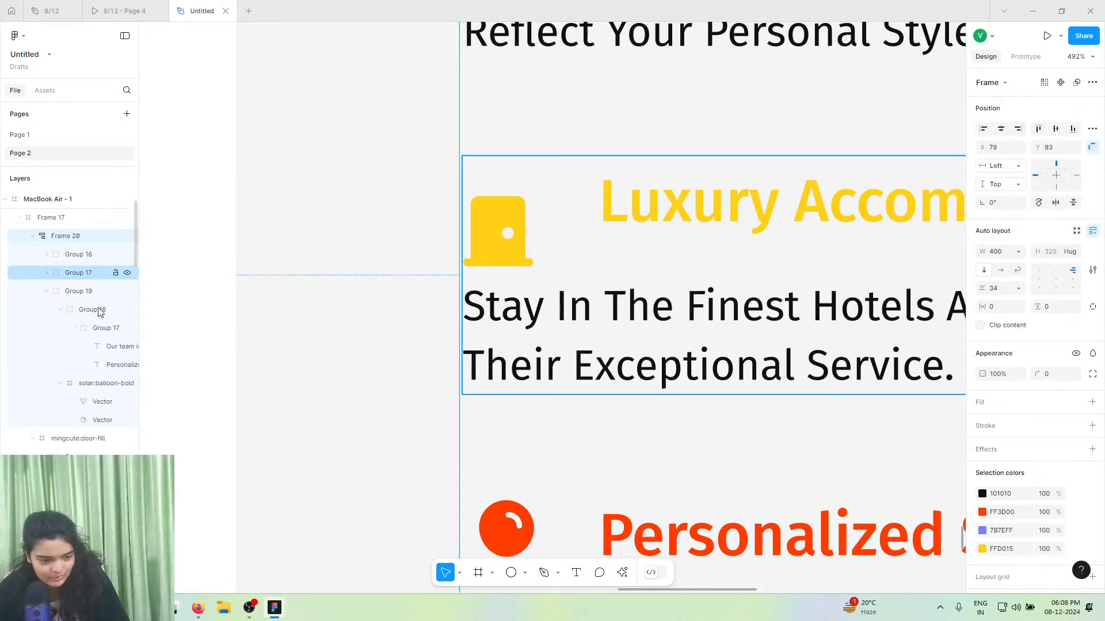
{"action": "left_click", "coordinate": [77, 273]}
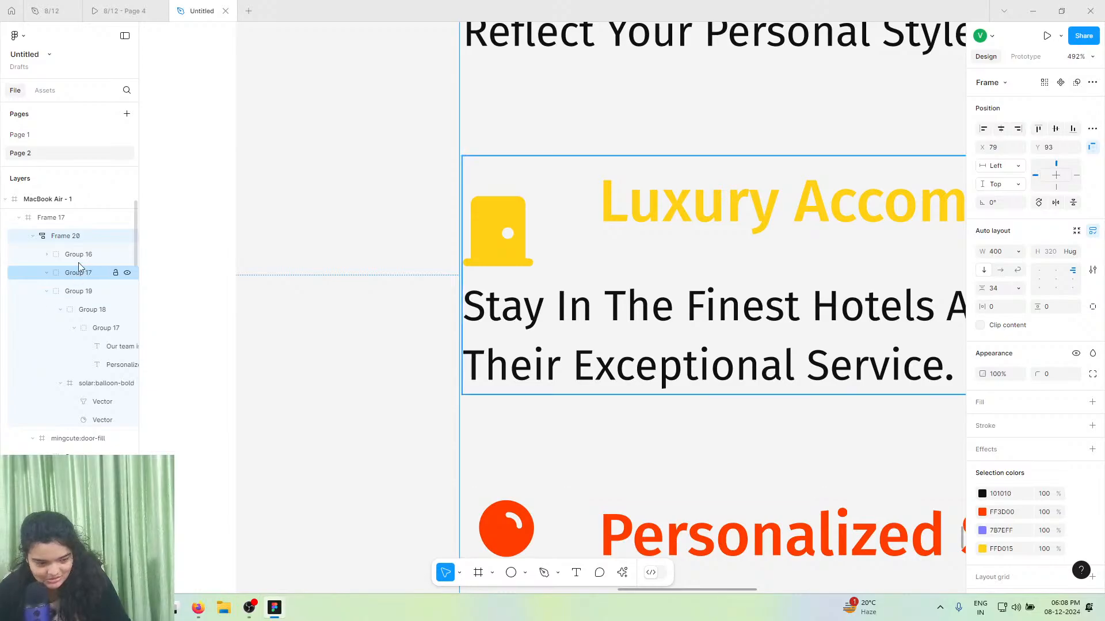
{"action": "left_click", "coordinate": [79, 255]}
{"action": "left_click", "coordinate": [587, 217]}
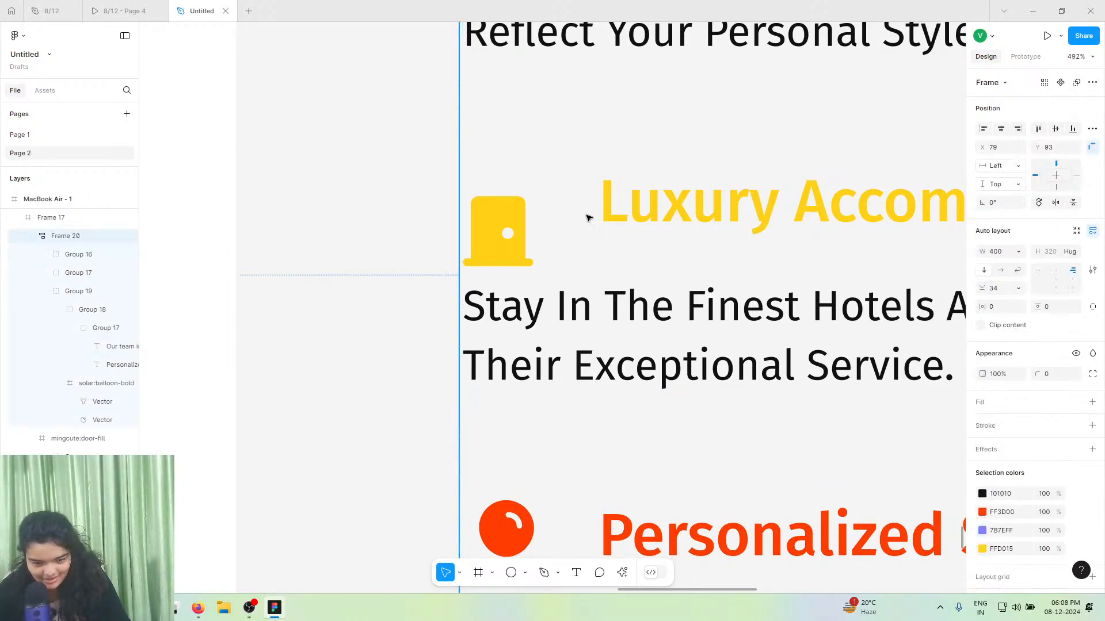
{"action": "double_click", "coordinate": [702, 215]}
{"action": "double_click", "coordinate": [702, 214]}
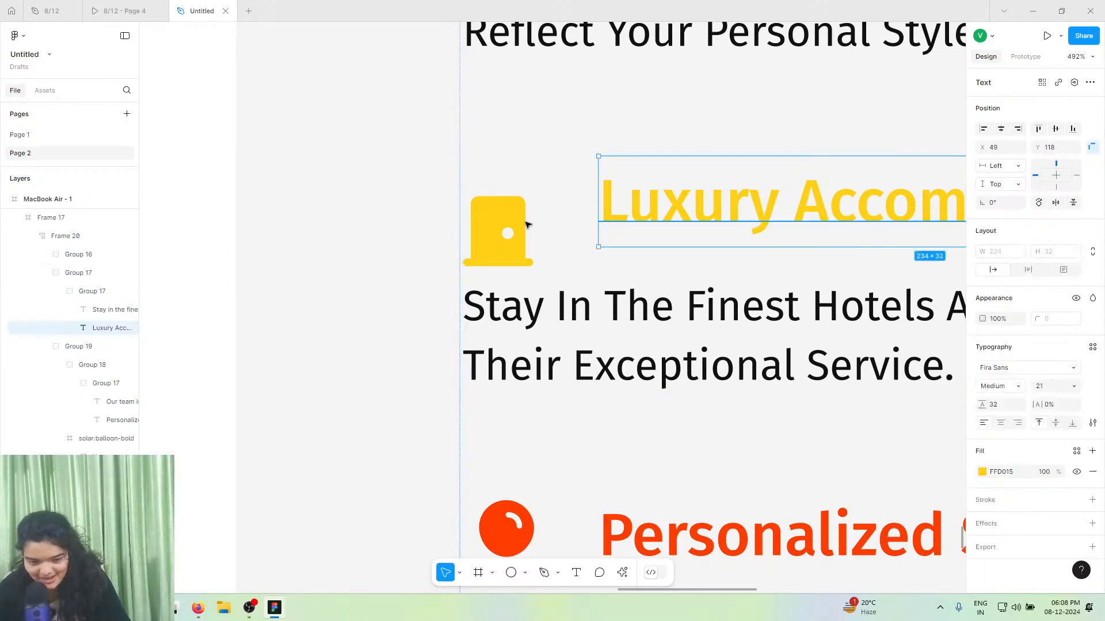
{"action": "left_click", "coordinate": [527, 224]}
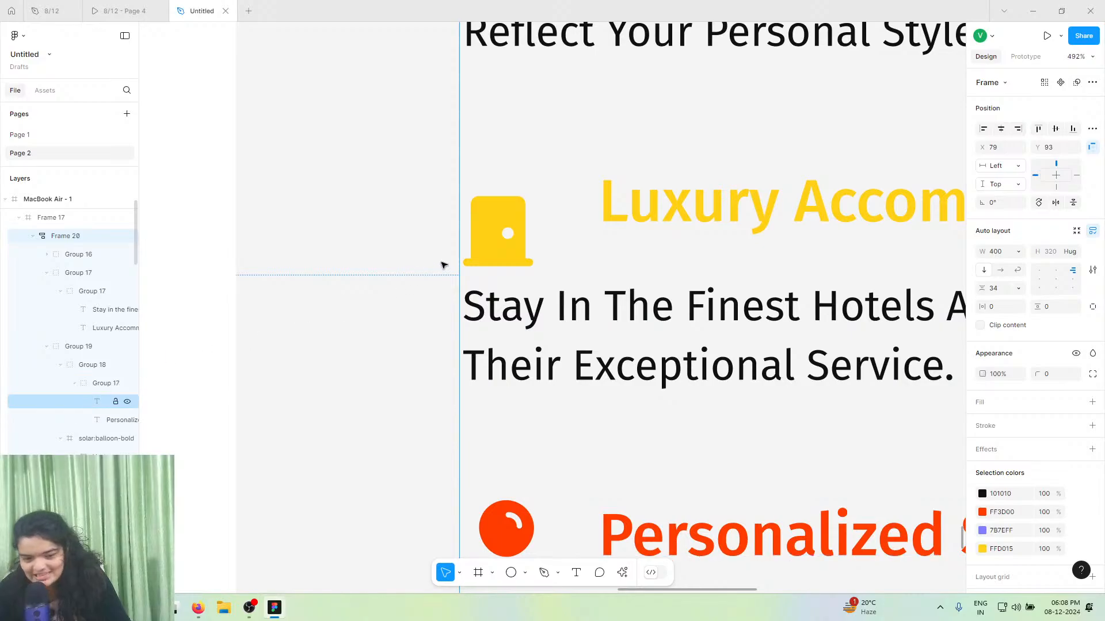
{"action": "left_click", "coordinate": [701, 215]}
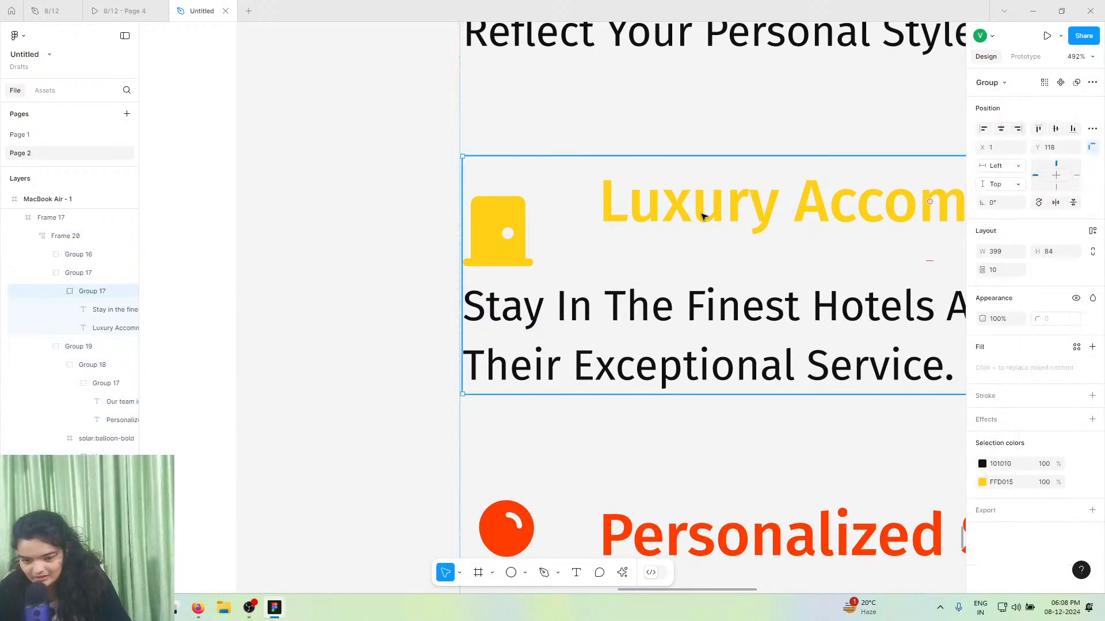
{"action": "left_click", "coordinate": [702, 216]}
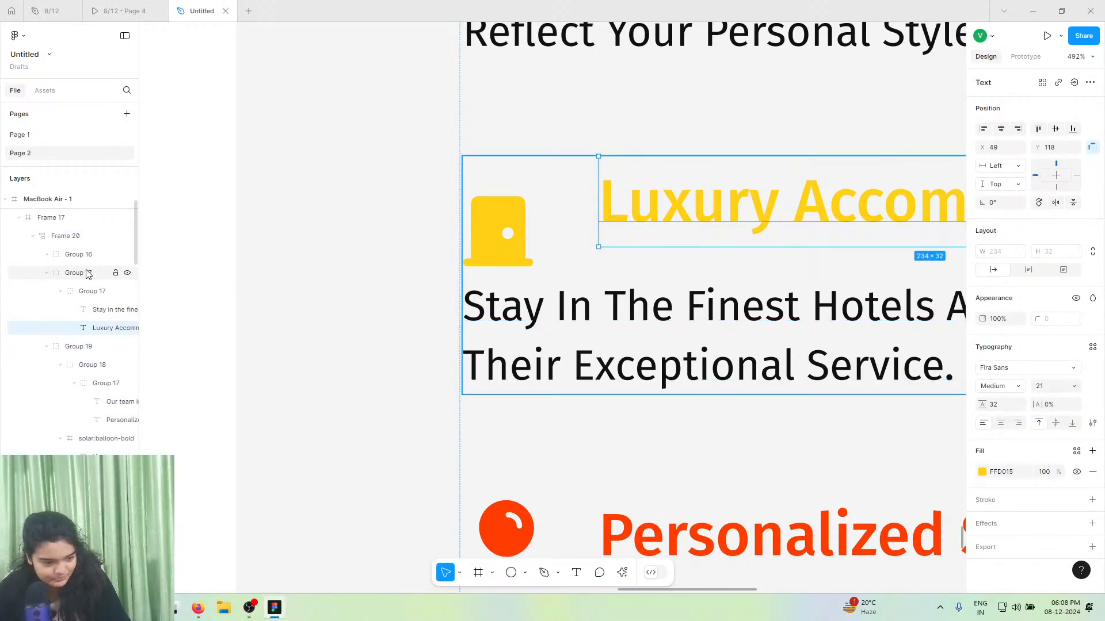
{"action": "left_click", "coordinate": [51, 271]}
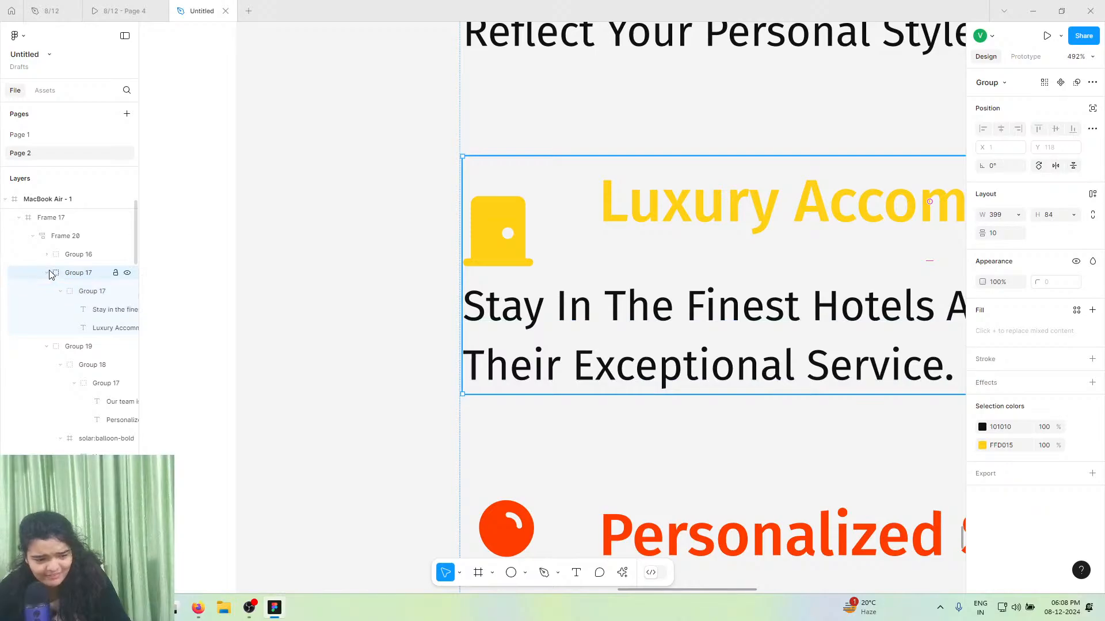
{"action": "left_click", "coordinate": [46, 272]}
{"action": "left_click", "coordinate": [47, 259]}
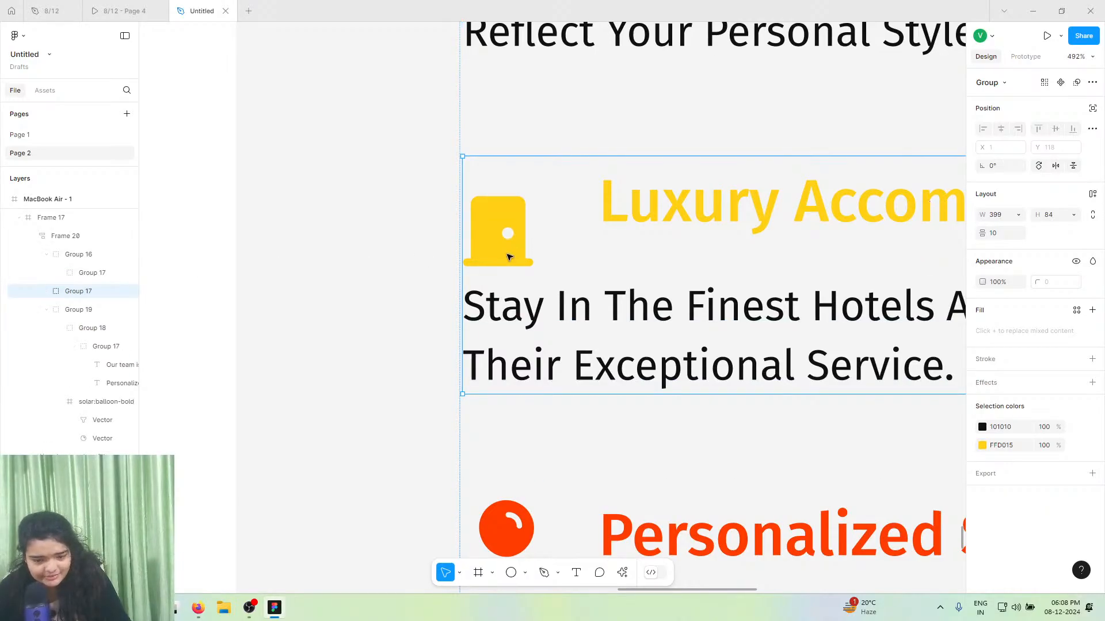
{"action": "left_click_drag", "start_coordinate": [330, 201], "coordinate": [587, 301]}
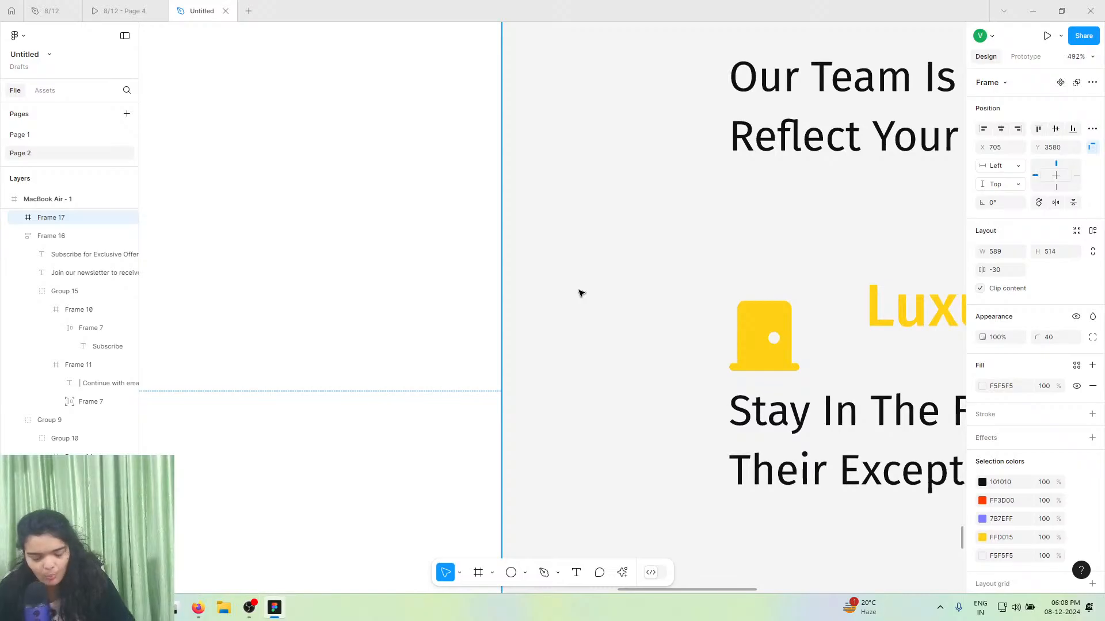
{"action": "scroll", "coordinate": [581, 294], "scroll_direction": "down", "scroll_amount": 3}
{"action": "key", "text": "ctrl+z"}
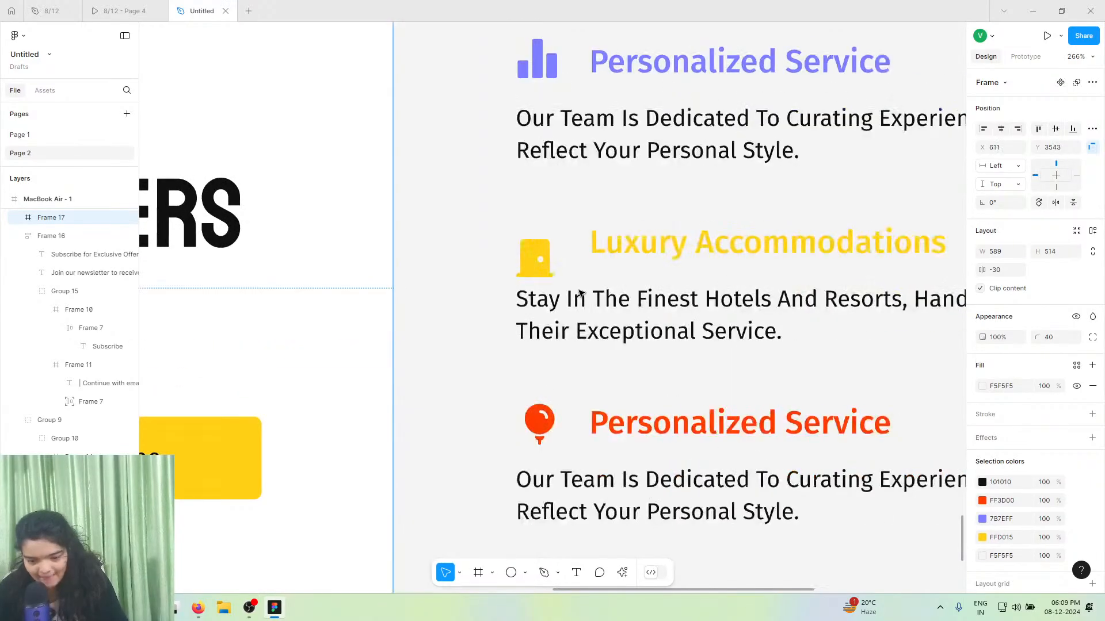
- Move the service list frame aside to X 278, Y 111, clear of the loose door icon
{"action": "double_click", "coordinate": [553, 272]}
{"action": "left_click_drag", "start_coordinate": [612, 290], "coordinate": [672, 282]}
{"action": "scroll", "coordinate": [79, 345], "scroll_direction": "up", "scroll_amount": 2}
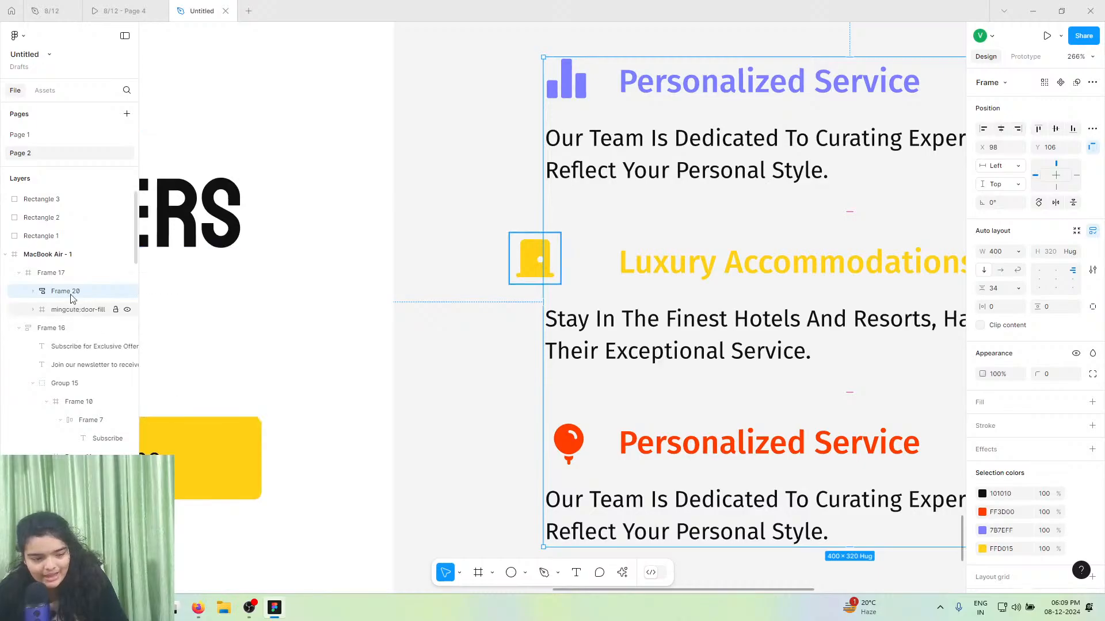
{"action": "scroll", "coordinate": [71, 293], "scroll_direction": "down", "scroll_amount": 10}
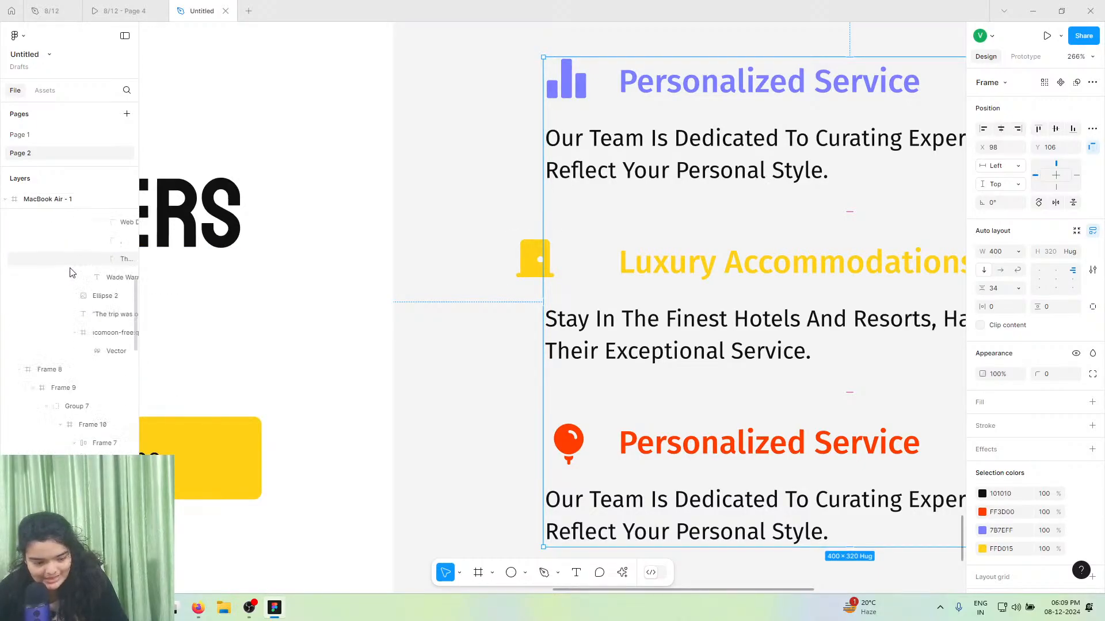
{"action": "scroll", "coordinate": [71, 272], "scroll_direction": "up", "scroll_amount": 5}
{"action": "left_click_drag", "start_coordinate": [654, 296], "coordinate": [929, 304]}
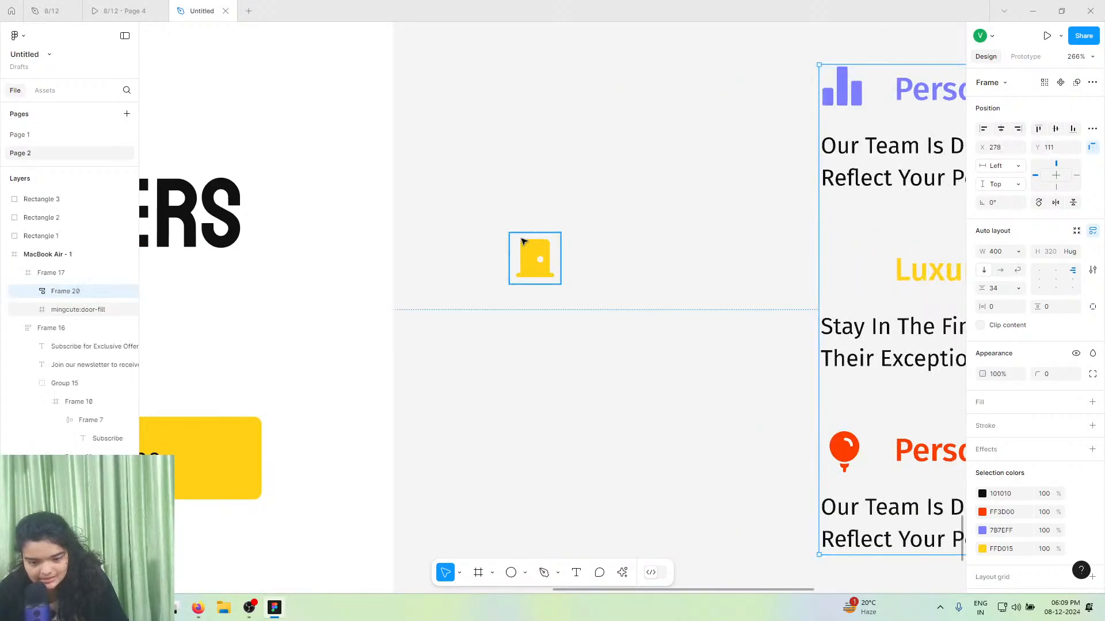
- Move the door icon into the auto-layout list between the first two blocks, and position the list at X 53, Y 78
{"action": "left_click", "coordinate": [535, 255]}
{"action": "left_click_drag", "start_coordinate": [861, 275], "coordinate": [907, 269]}
{"action": "left_click", "coordinate": [835, 263]}
{"action": "scroll", "coordinate": [622, 267], "scroll_direction": "right", "scroll_amount": 6}
{"action": "scroll", "coordinate": [621, 266], "scroll_direction": "down", "scroll_amount": 1}
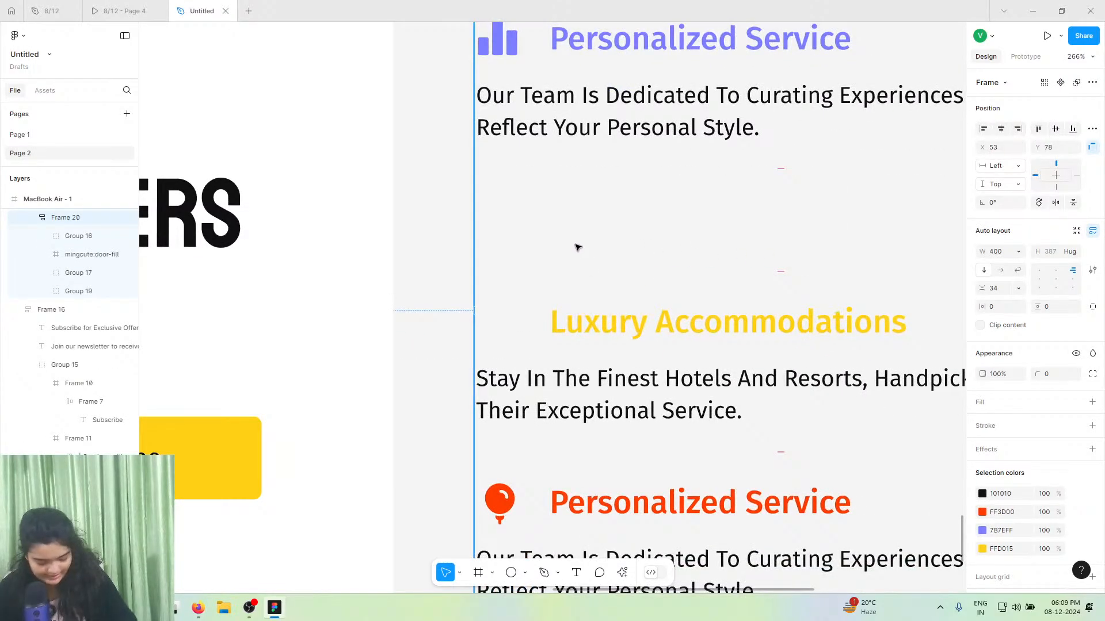
{"action": "scroll", "coordinate": [577, 248], "scroll_direction": "down", "scroll_amount": 4}
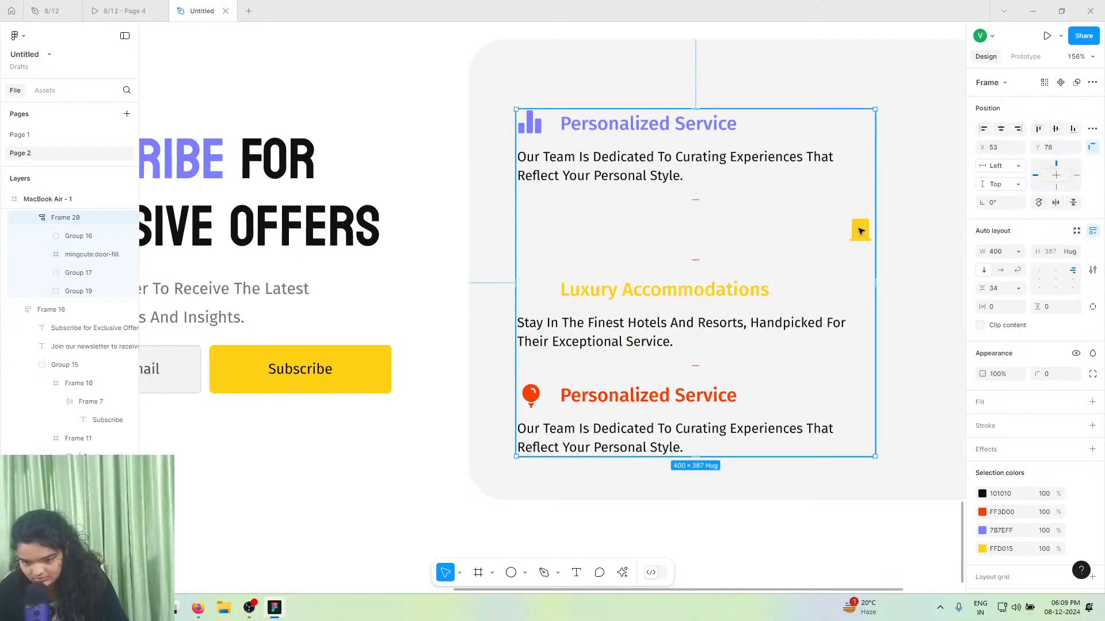
- Exclude the door icon from the auto layout flow and place it beside the Luxury Accommodations heading at X 1, Y 118
{"action": "left_click", "coordinate": [860, 231]}
{"action": "left_click_drag", "start_coordinate": [861, 230], "coordinate": [872, 226]}
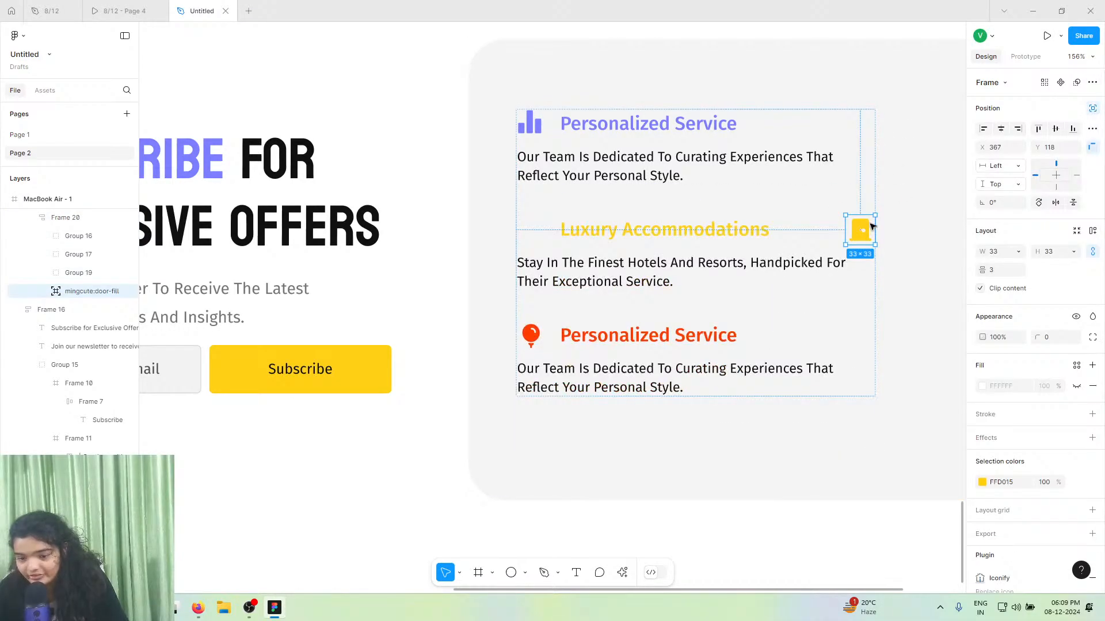
{"action": "left_click_drag", "start_coordinate": [713, 244], "coordinate": [536, 233]}
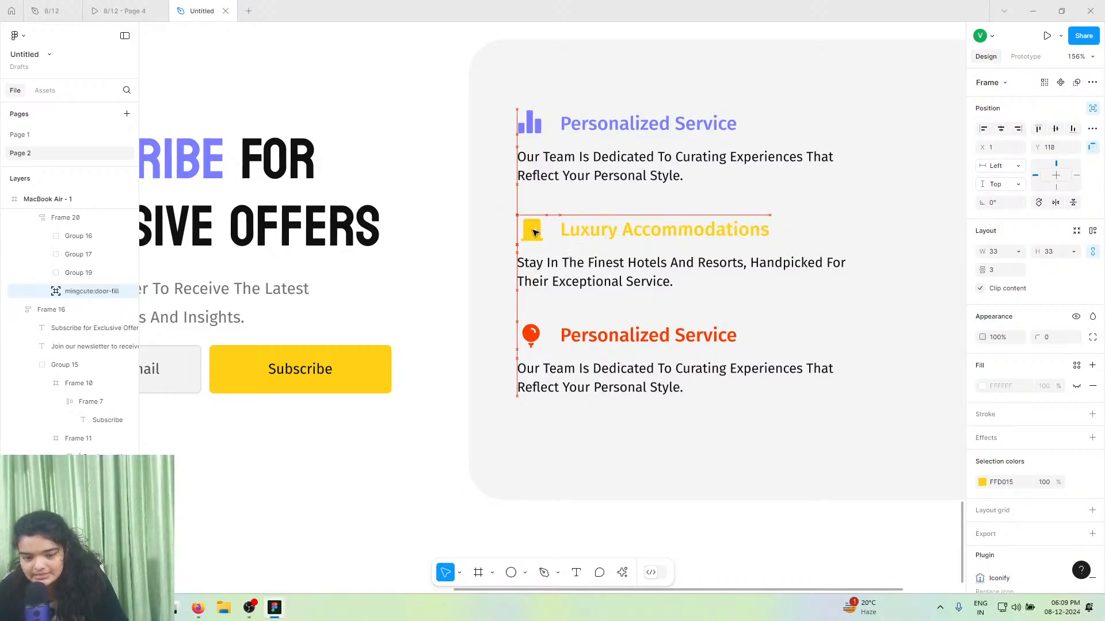
- Nest the loose door icon inside the Luxury Accommodations group of the service list
{"action": "left_click", "coordinate": [673, 252]}
{"action": "left_click", "coordinate": [528, 230]}
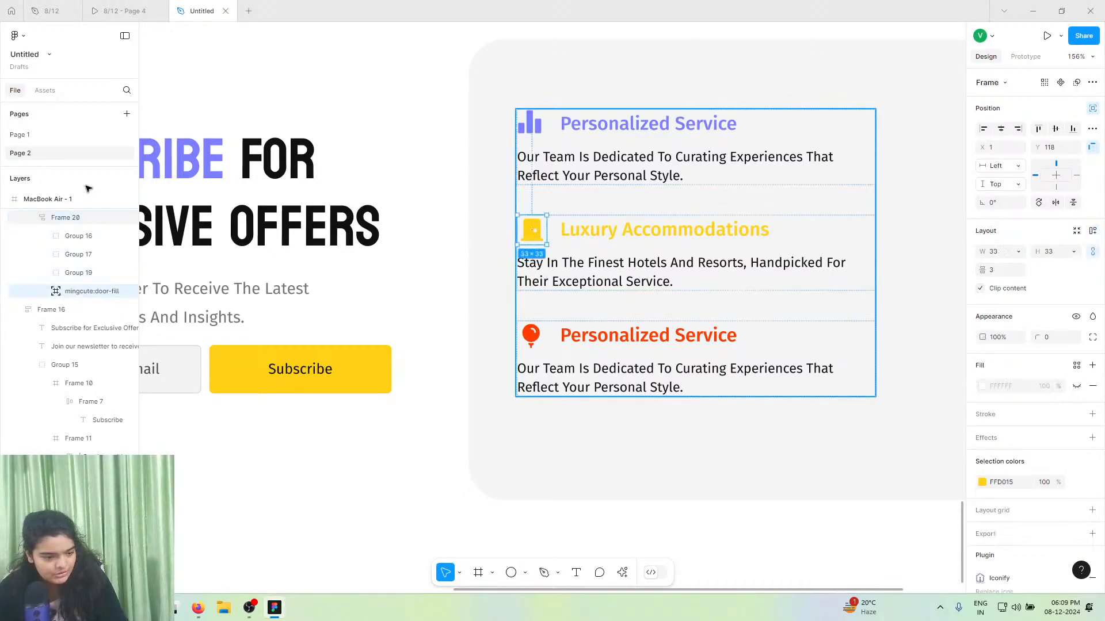
{"action": "left_click", "coordinate": [47, 254]}
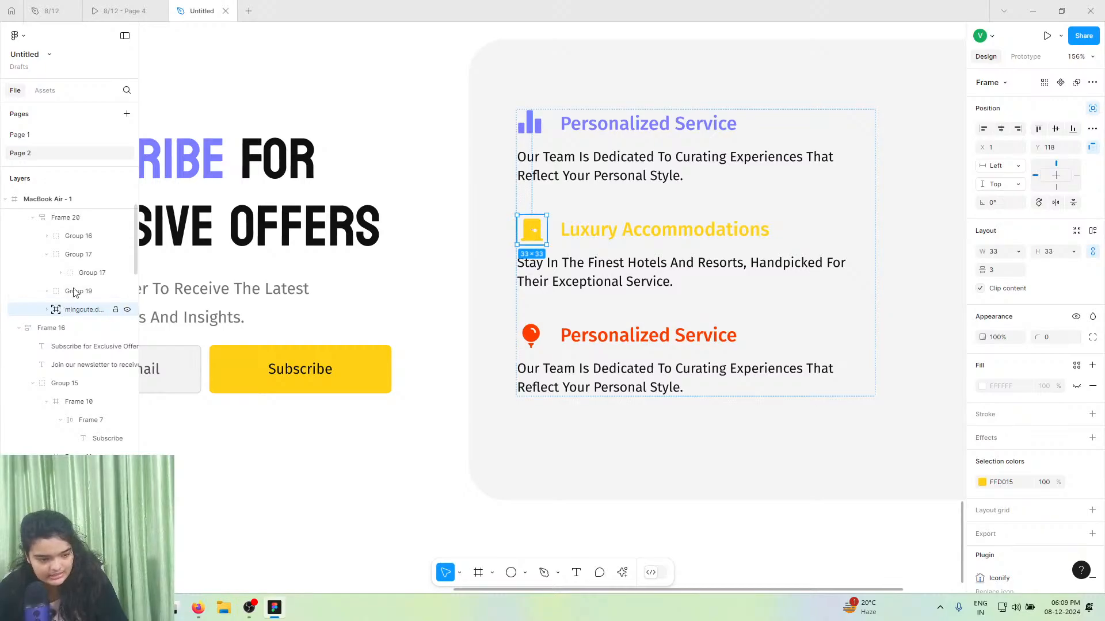
{"action": "left_click_drag", "start_coordinate": [87, 268], "coordinate": [89, 269]}
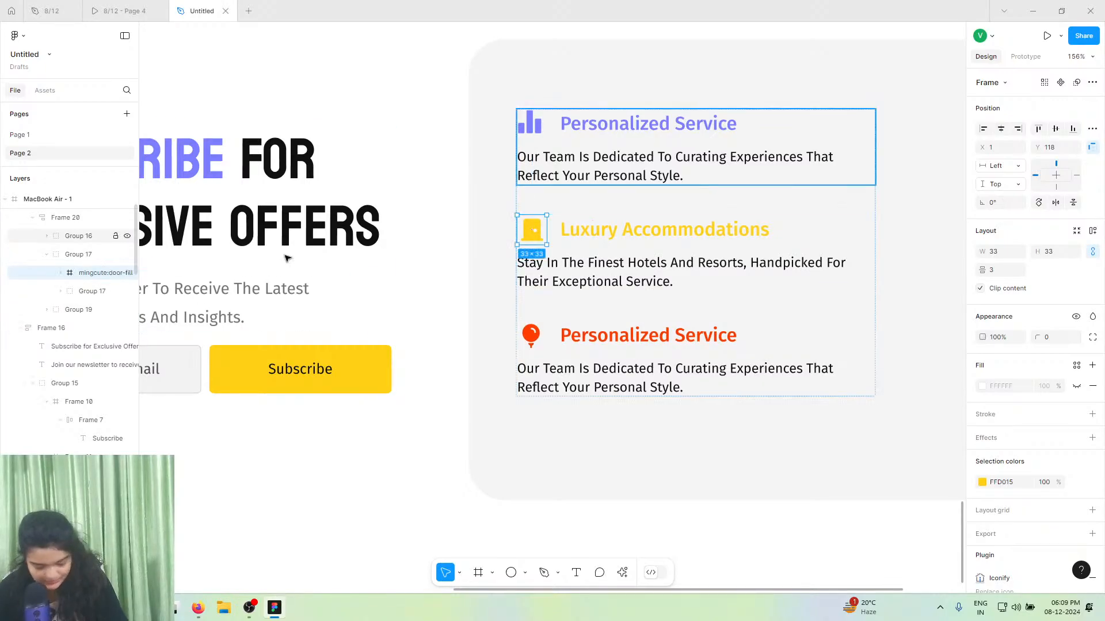
- Move the service list to X 95, Y 97 in its card, and narrow the card to a width of 510
{"action": "left_click", "coordinate": [565, 196]}
{"action": "left_click_drag", "start_coordinate": [591, 168], "coordinate": [660, 197]}
{"action": "scroll", "coordinate": [673, 192], "scroll_direction": "down", "scroll_amount": 5}
{"action": "left_click", "coordinate": [554, 149]}
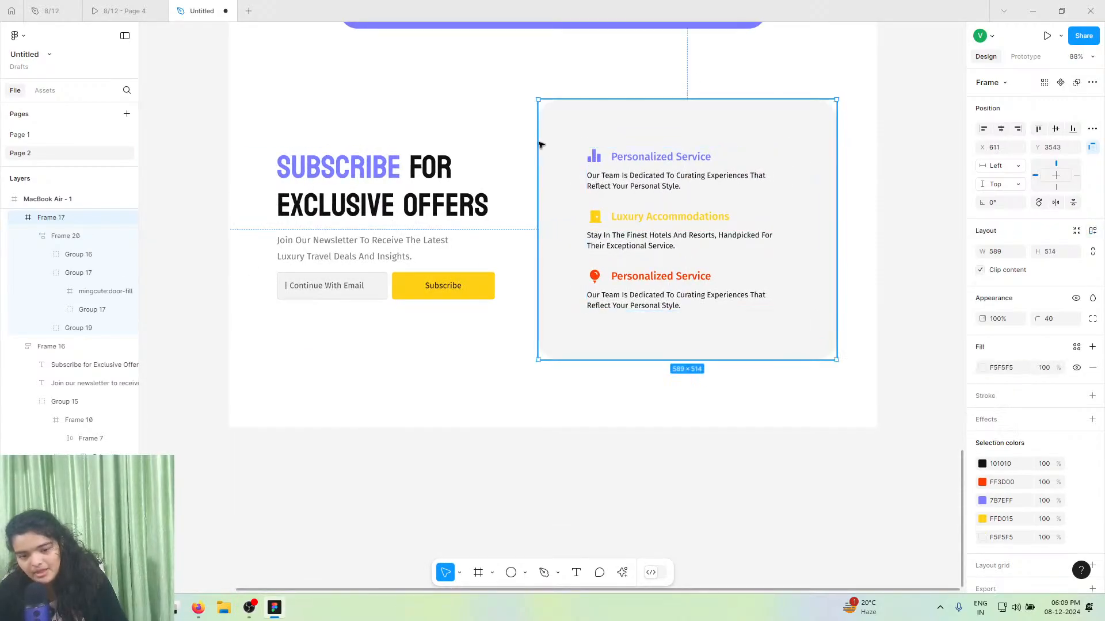
{"action": "mouse_move", "coordinate": [570, 147]}
{"action": "left_mouse_down"}
{"action": "mouse_move", "coordinate": [592, 150]}
{"action": "mouse_move", "coordinate": [576, 150]}
{"action": "left_mouse_up"}
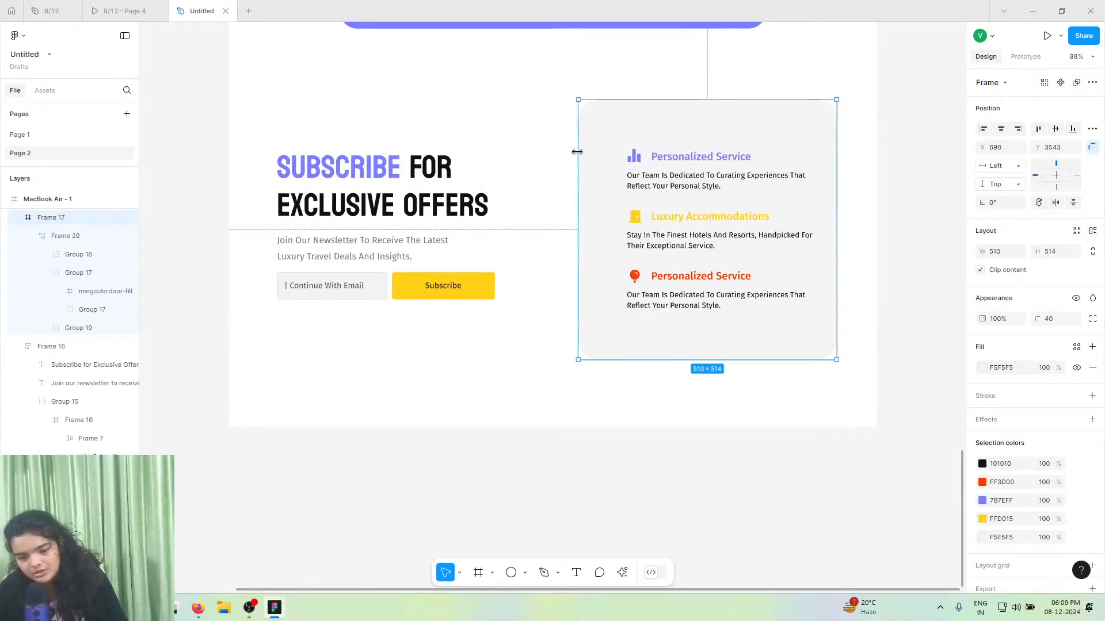
- Center the service list horizontally and vertically in the card, and shift it slightly right to X 70, Y 97
{"action": "left_click", "coordinate": [718, 180]}
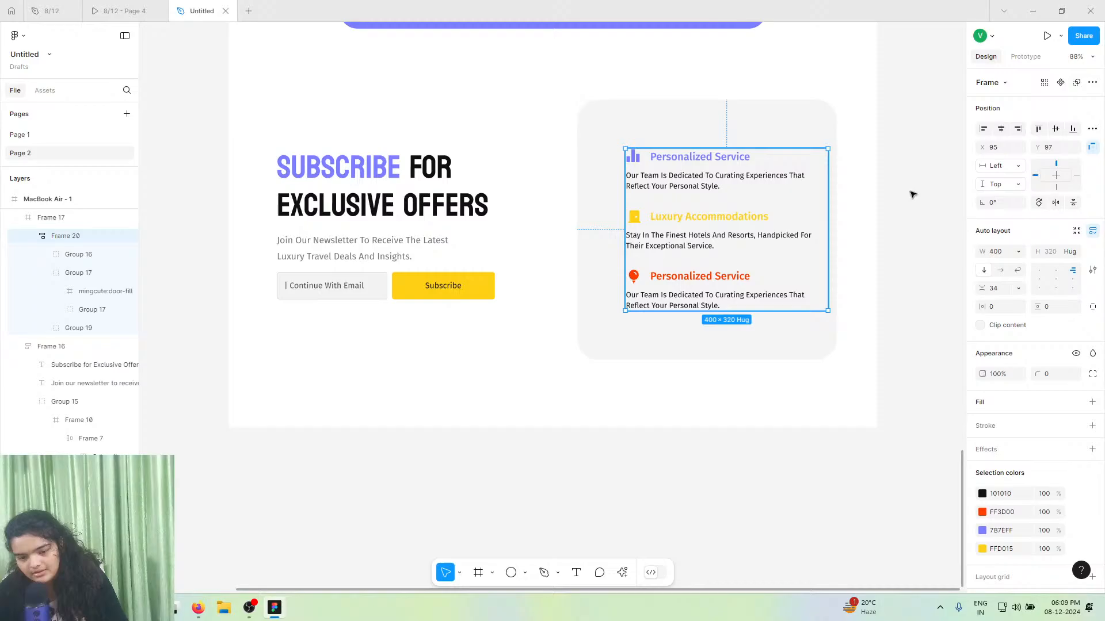
{"action": "left_click", "coordinate": [1001, 128]}
{"action": "left_click", "coordinate": [1054, 131]}
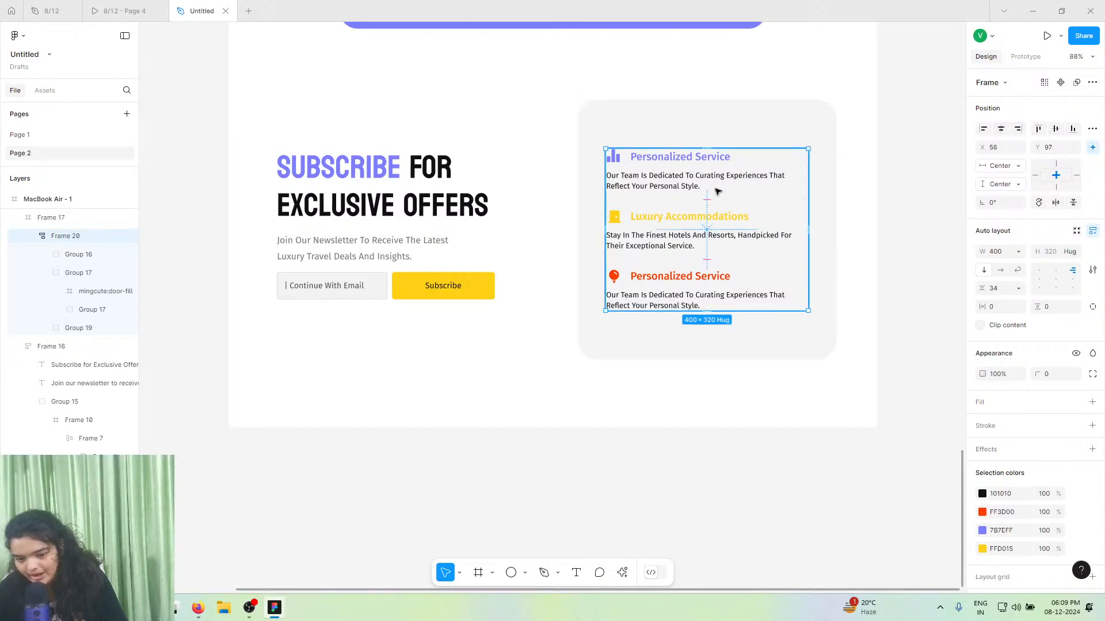
{"action": "left_click_drag", "start_coordinate": [715, 185], "coordinate": [717, 191]}
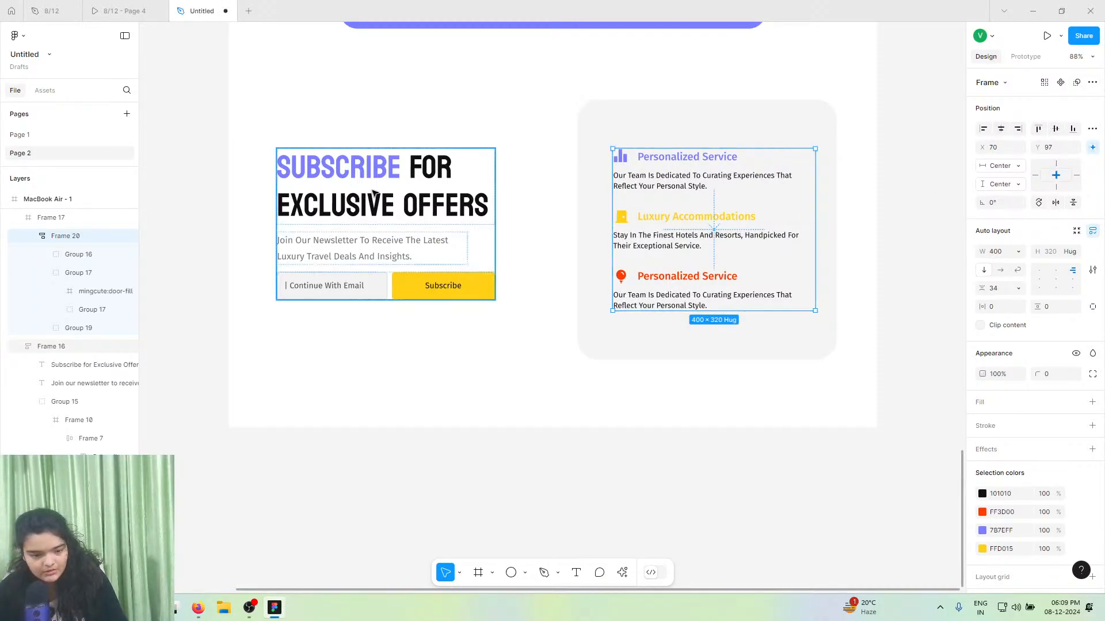
- Move the subscribe heading and form block to X 115, Y 3640, and widen the service card to 526
{"action": "left_click_drag", "start_coordinate": [374, 195], "coordinate": [377, 204]}
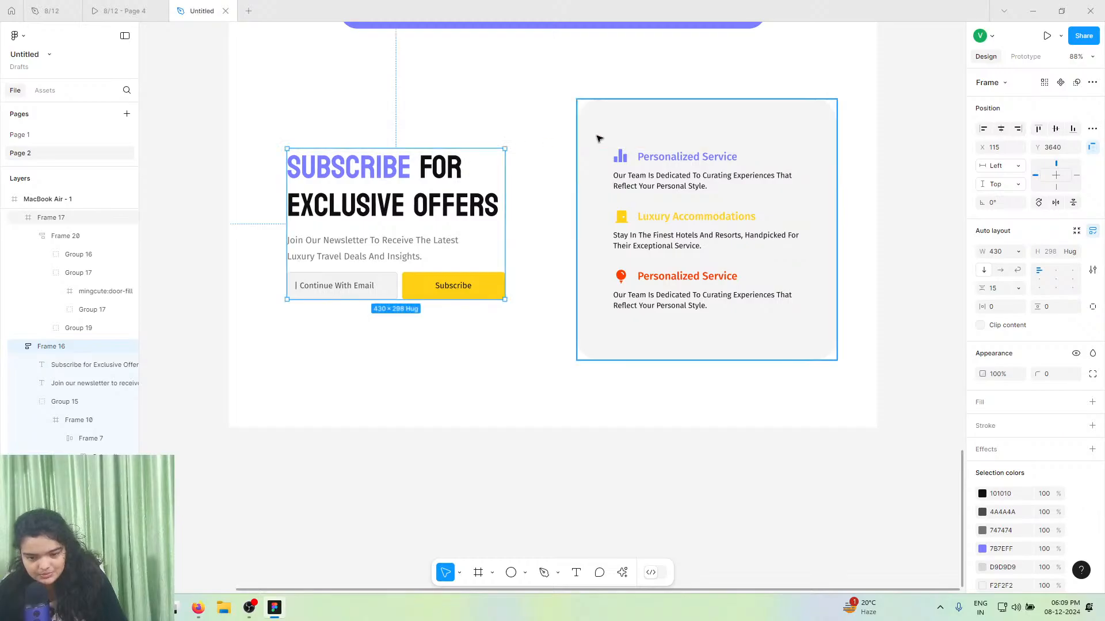
{"action": "left_click", "coordinate": [579, 131]}
{"action": "left_click_drag", "start_coordinate": [578, 128], "coordinate": [570, 128]}
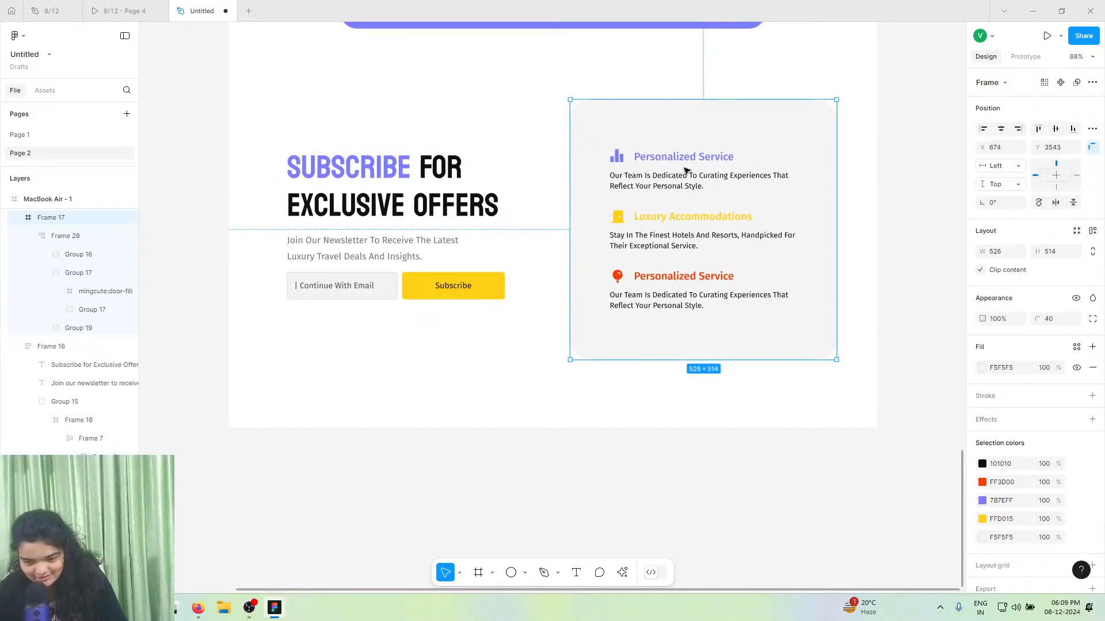
- Re-center the service list within the widened card, and adjust its position to X 70, Y 97
{"action": "left_click", "coordinate": [757, 165]}
{"action": "left_click", "coordinate": [1001, 128]}
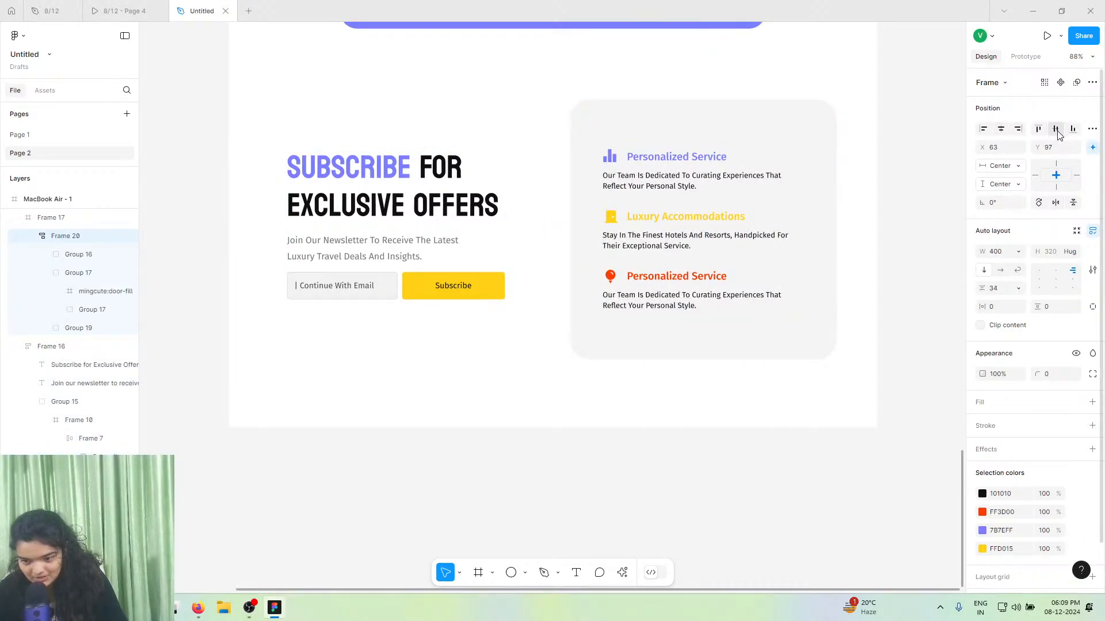
{"action": "left_click_drag", "start_coordinate": [749, 206], "coordinate": [730, 204]}
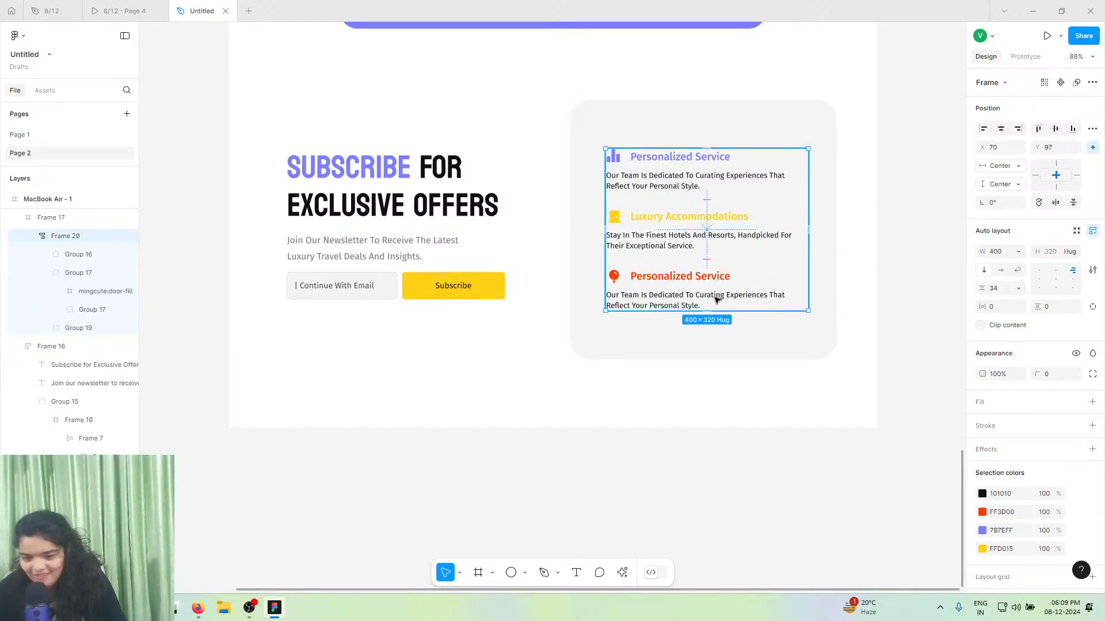
- Reduce the service card's height to 503 and move the card to X 650, Y 3537
{"action": "left_click", "coordinate": [712, 332]}
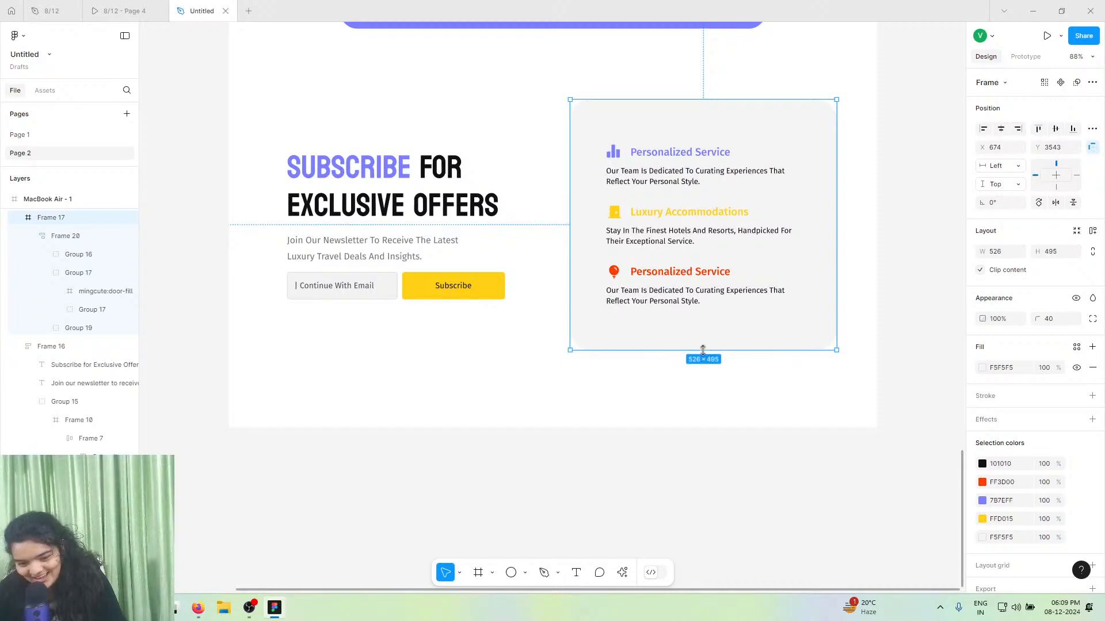
{"action": "left_click_drag", "start_coordinate": [703, 350], "coordinate": [703, 355]}
{"action": "left_click_drag", "start_coordinate": [702, 315], "coordinate": [691, 313]}
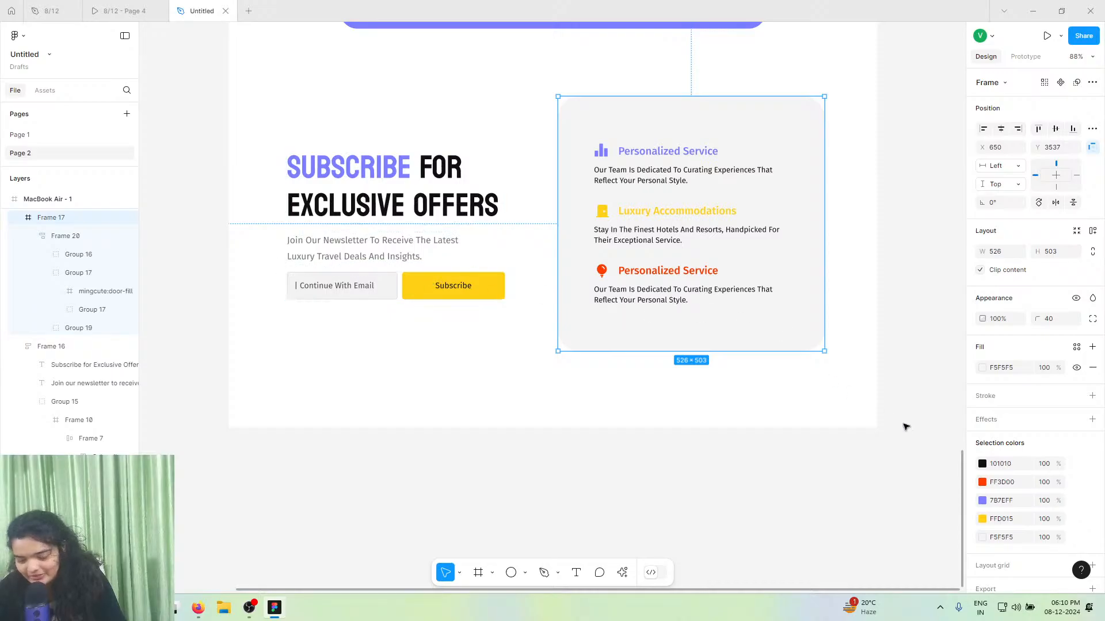
- Lighten the service card's fill to FBFBFB and give it a 1 px inside stroke in DDDDDD
{"action": "left_click", "coordinate": [982, 367]}
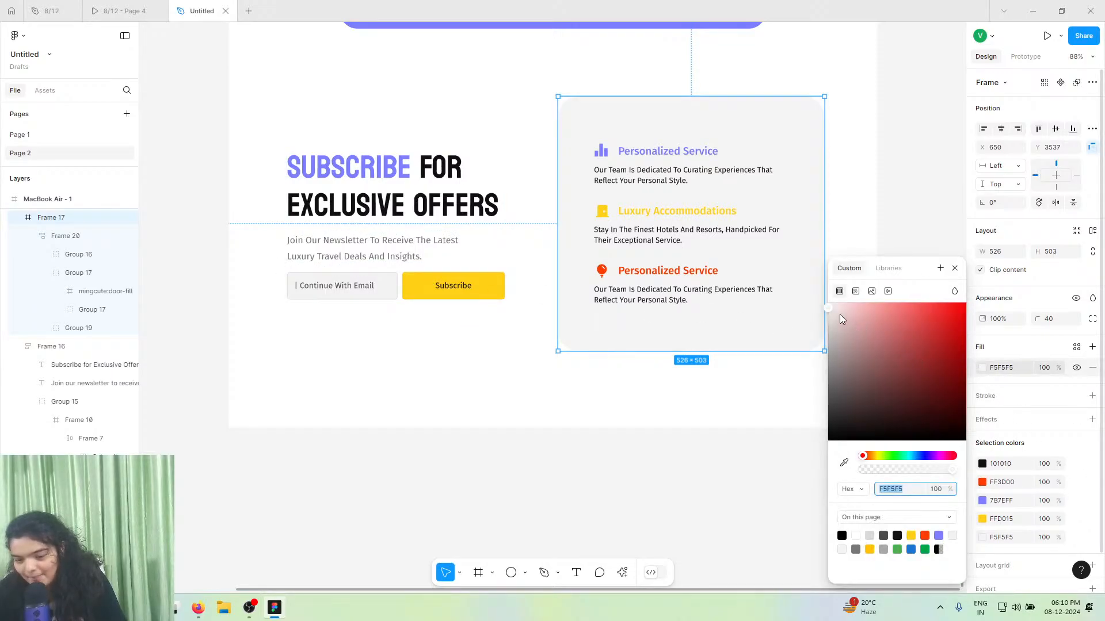
{"action": "left_click_drag", "start_coordinate": [830, 312], "coordinate": [825, 310]}
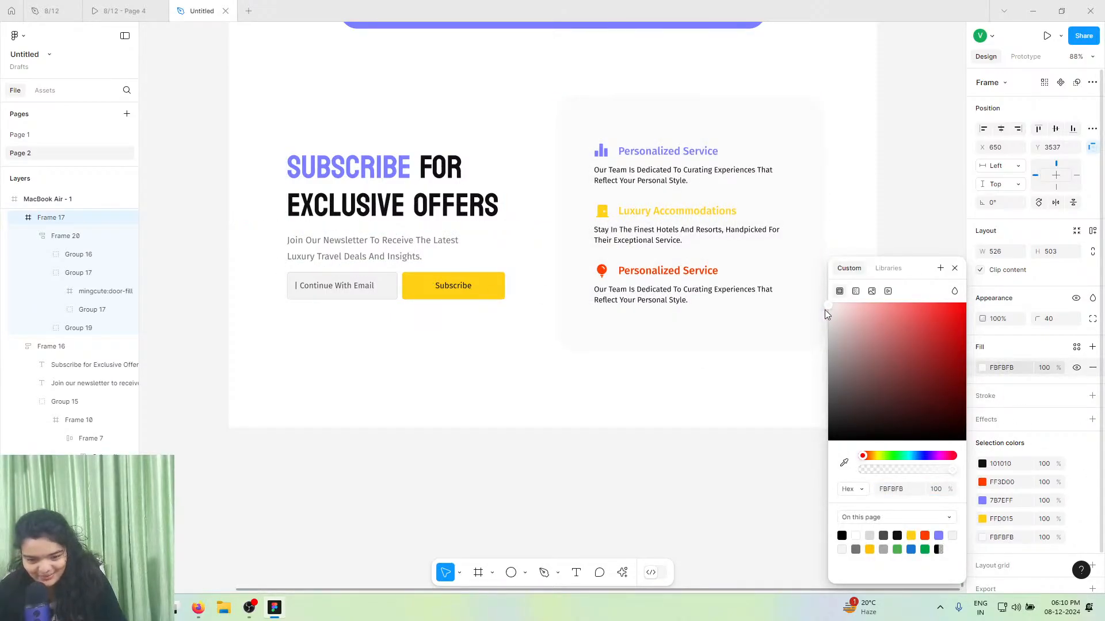
{"action": "left_click", "coordinate": [1092, 396]}
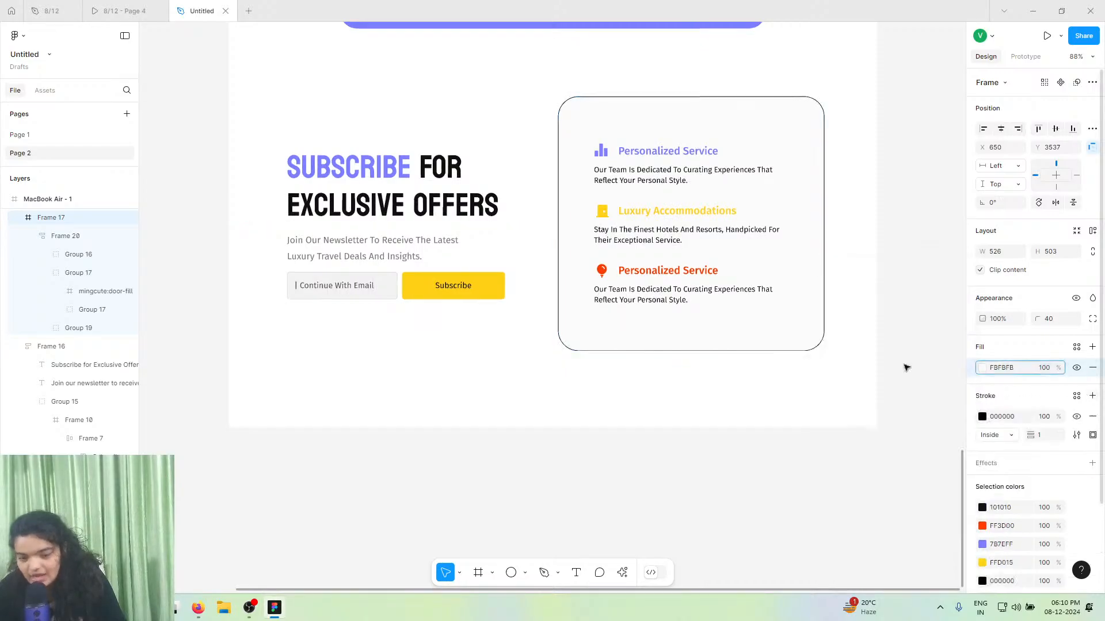
{"action": "left_click", "coordinate": [982, 416]}
{"action": "left_click", "coordinate": [897, 549]}
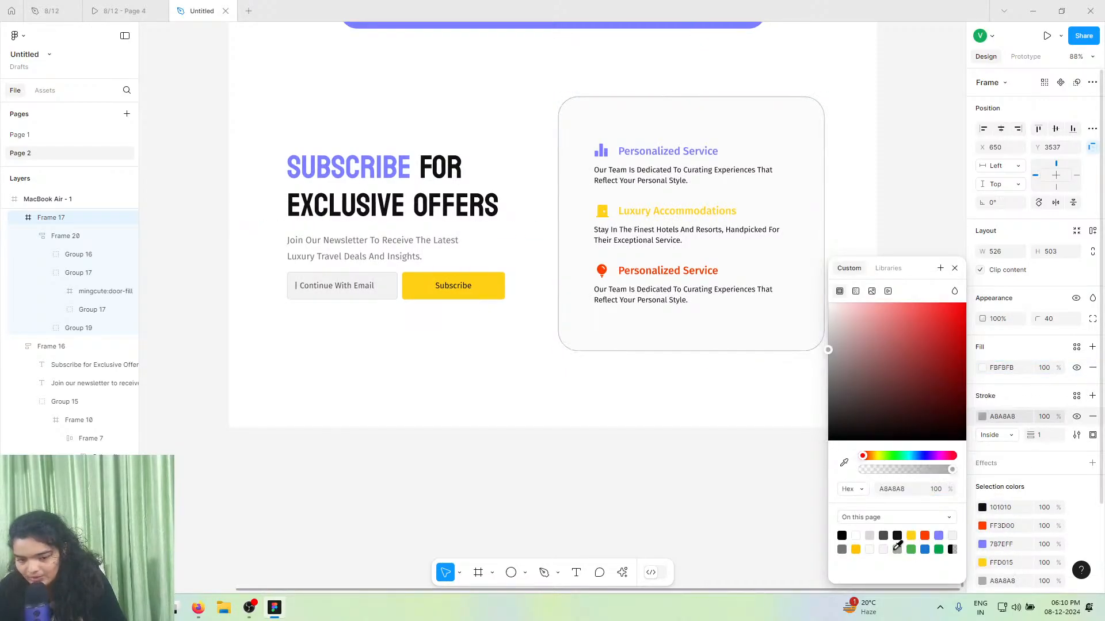
{"action": "left_click_drag", "start_coordinate": [830, 323], "coordinate": [819, 327]}
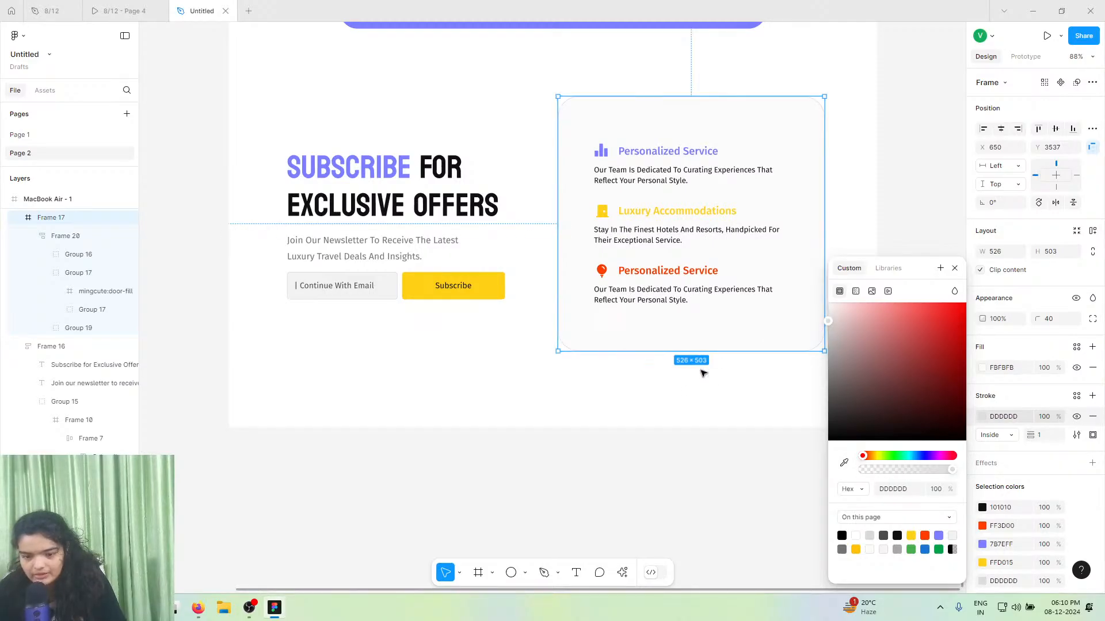
{"action": "left_click", "coordinate": [525, 363]}
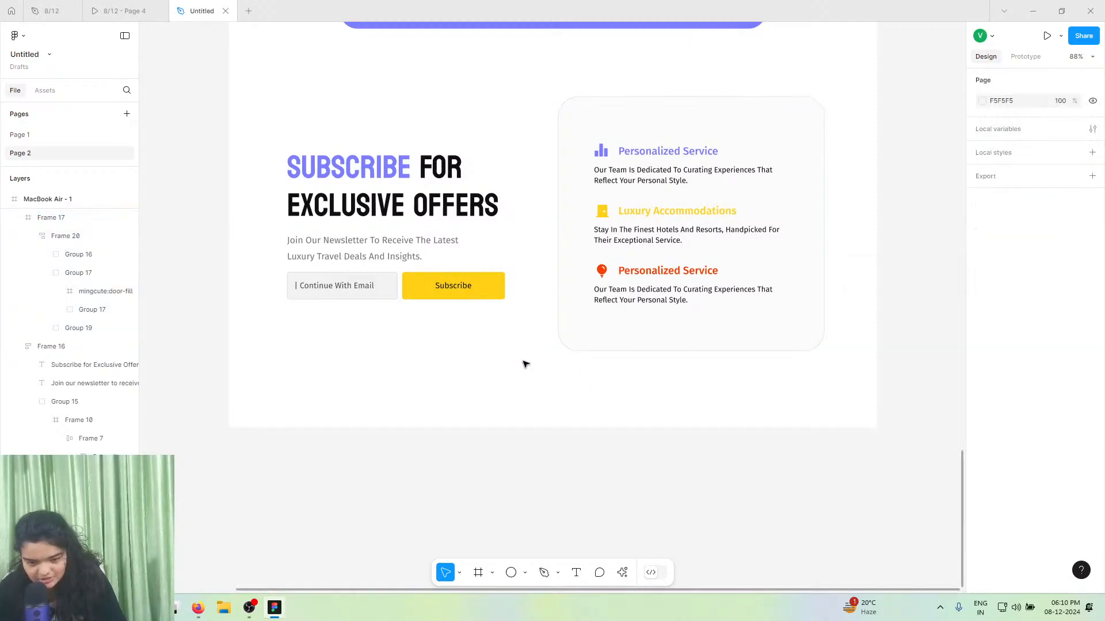
- Review the landing page from the hero down to the subscribe section, checking the main frame and the alignment of the two subscribe blocks
{"action": "scroll", "coordinate": [525, 363], "scroll_direction": "up", "scroll_amount": 10}
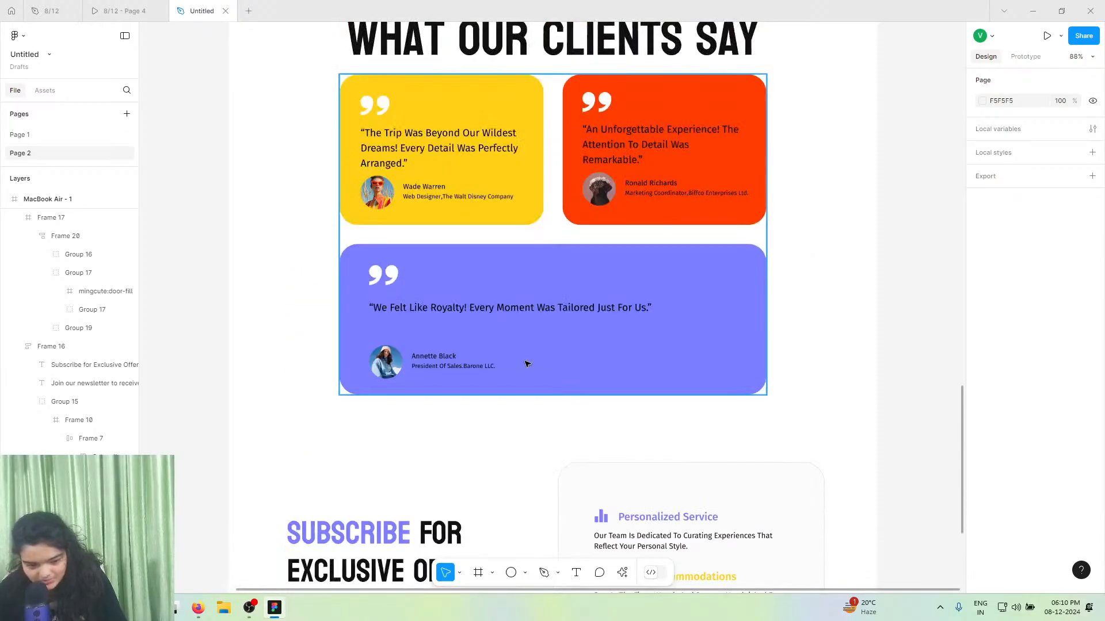
{"action": "scroll", "coordinate": [525, 364], "scroll_direction": "up", "scroll_amount": 8}
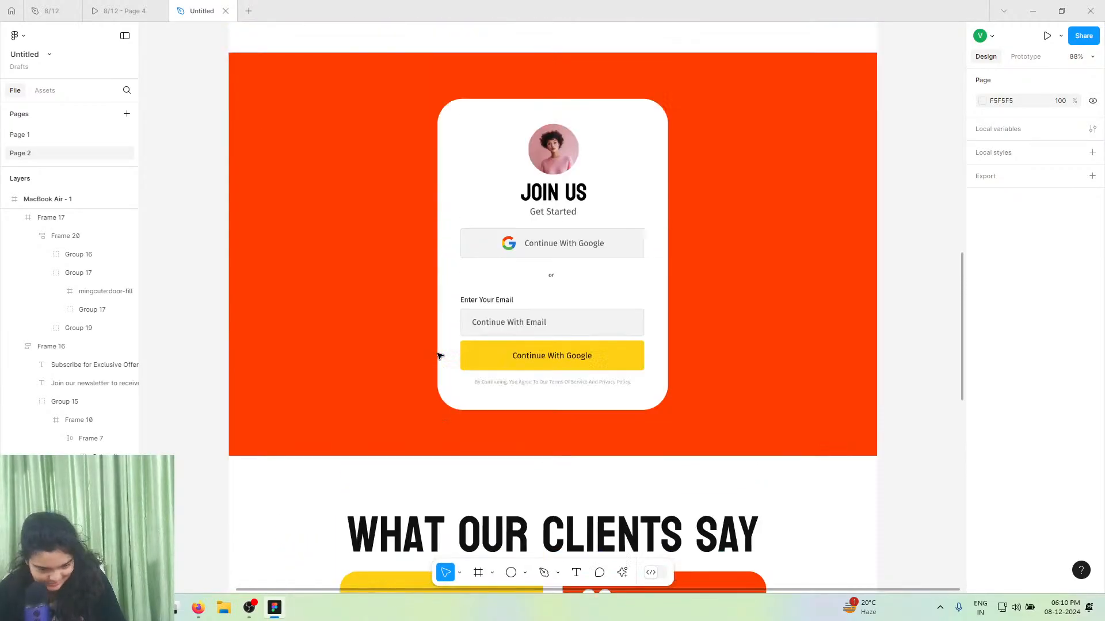
{"action": "scroll", "coordinate": [428, 355], "scroll_direction": "up", "scroll_amount": 12}
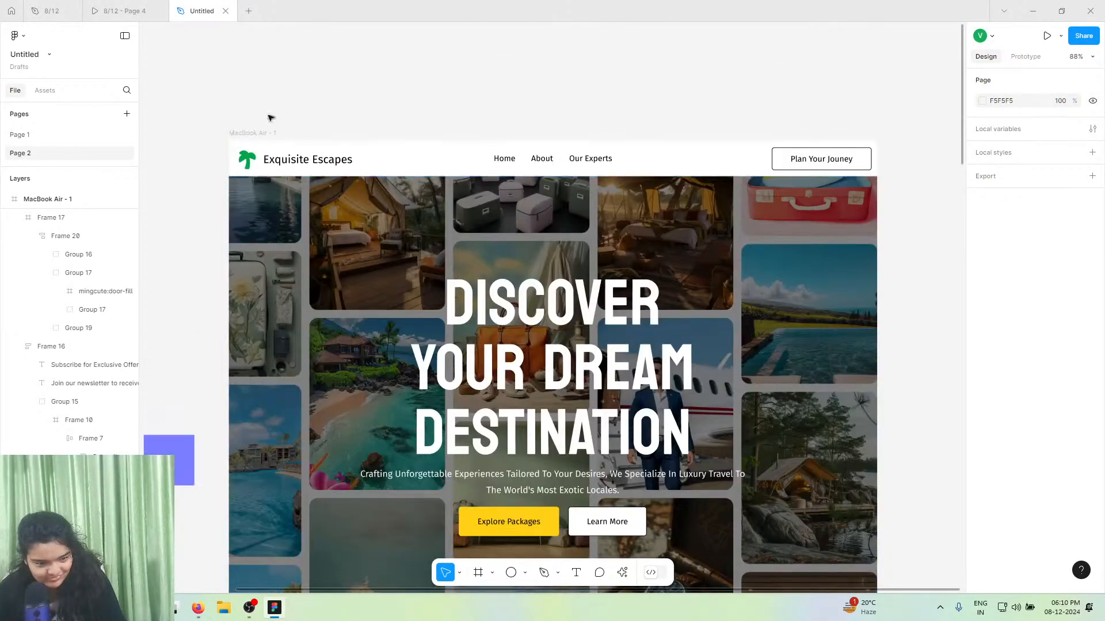
{"action": "left_click", "coordinate": [259, 135]}
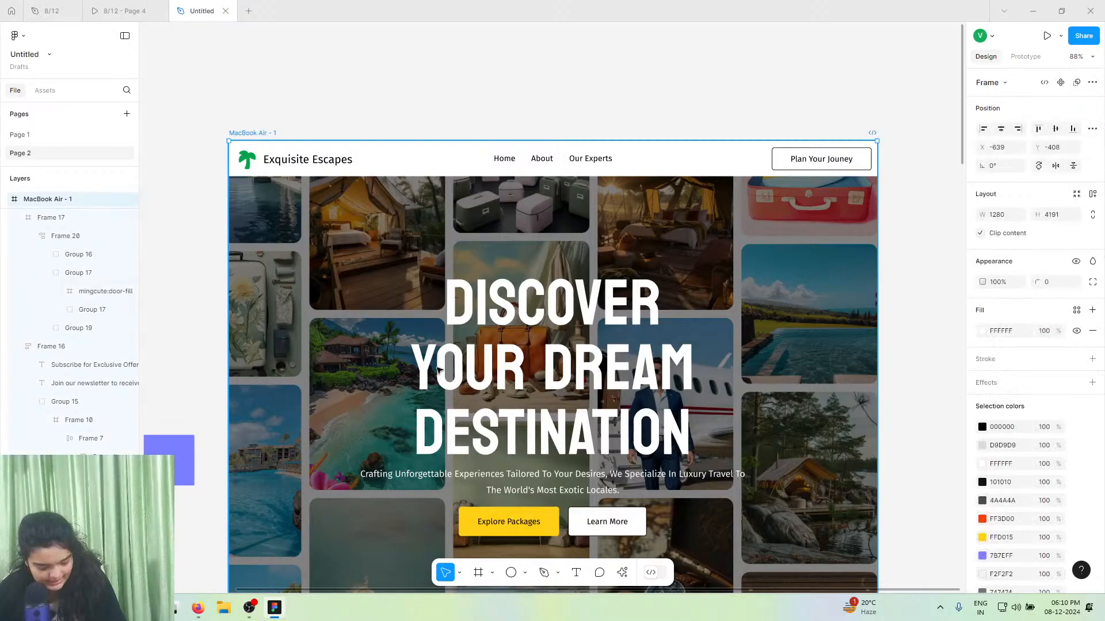
{"action": "scroll", "coordinate": [452, 357], "scroll_direction": "down", "scroll_amount": 6}
{"action": "scroll", "coordinate": [452, 352], "scroll_direction": "down", "scroll_amount": 15}
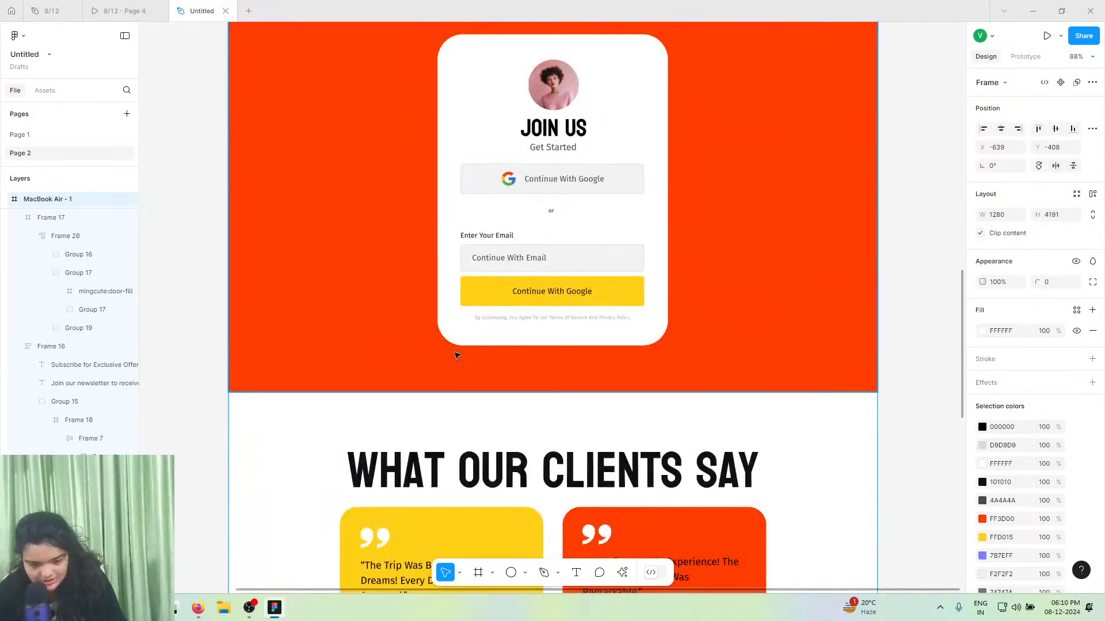
{"action": "scroll", "coordinate": [462, 355], "scroll_direction": "down", "scroll_amount": 8}
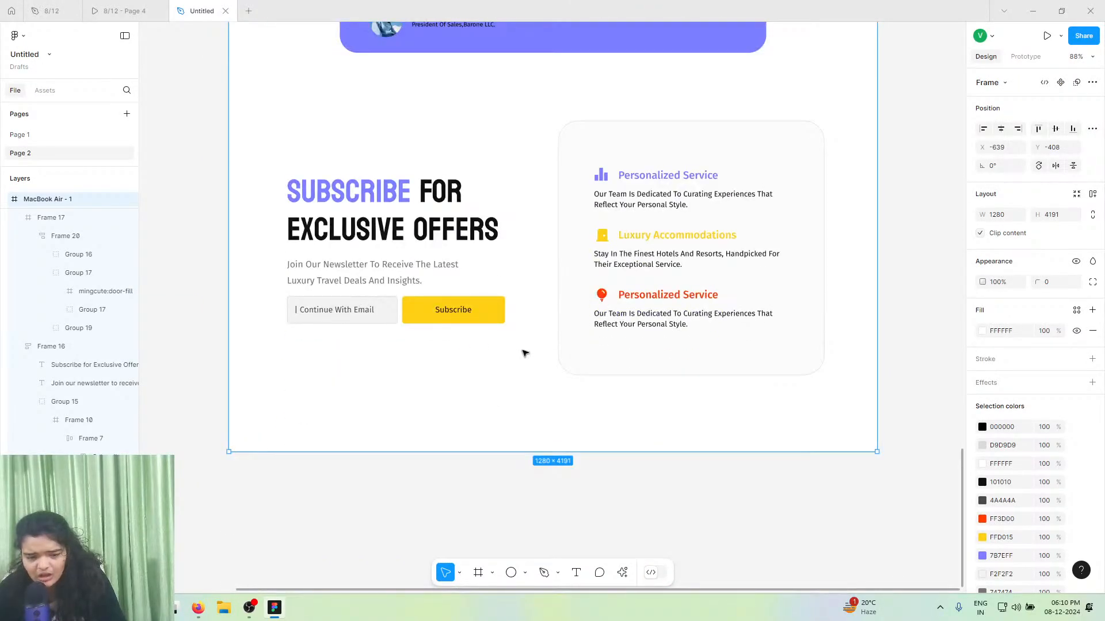
{"action": "scroll", "coordinate": [524, 354], "scroll_direction": "down", "scroll_amount": 1}
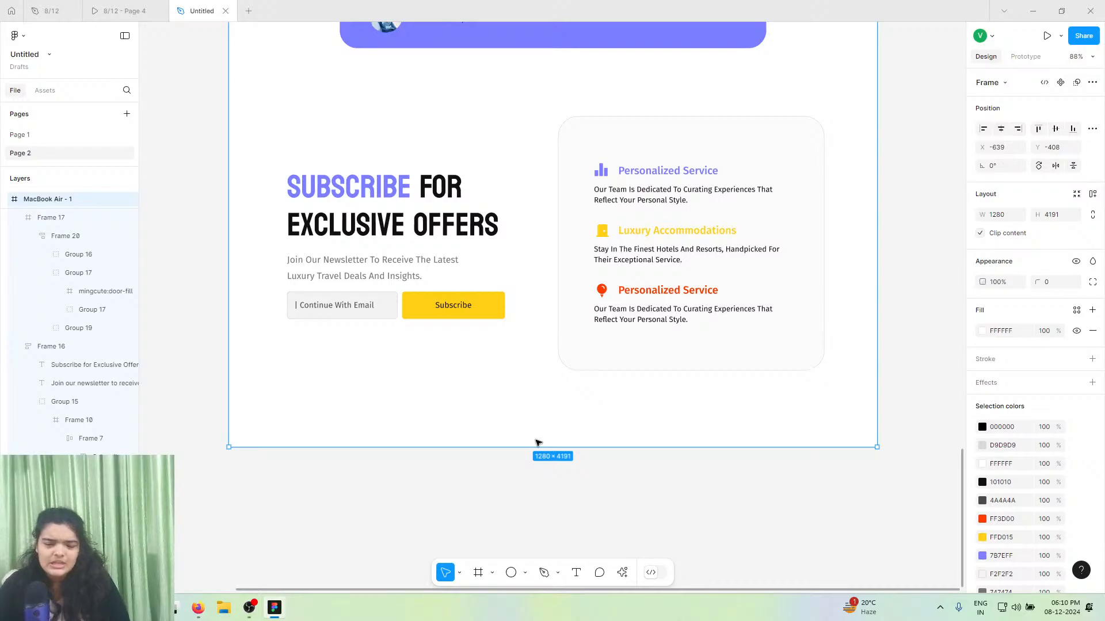
{"action": "left_click", "coordinate": [594, 192]}
{"action": "left_click", "coordinate": [427, 199], "text": "shift"}
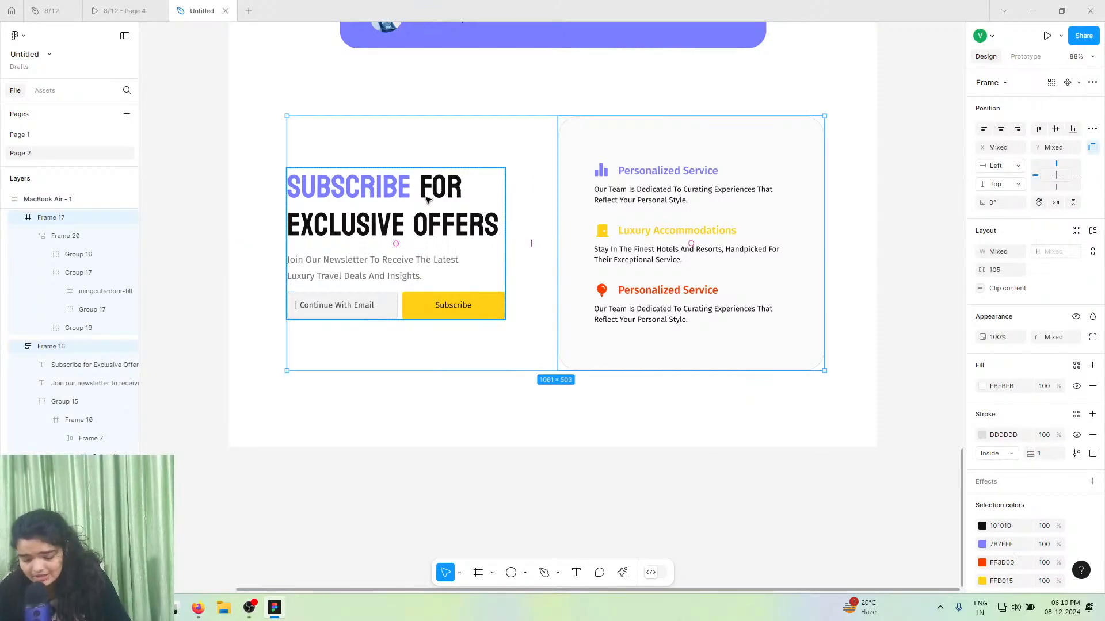
{"action": "left_click", "coordinate": [222, 299]}
{"action": "scroll", "coordinate": [239, 293], "scroll_direction": "up", "scroll_amount": 15}
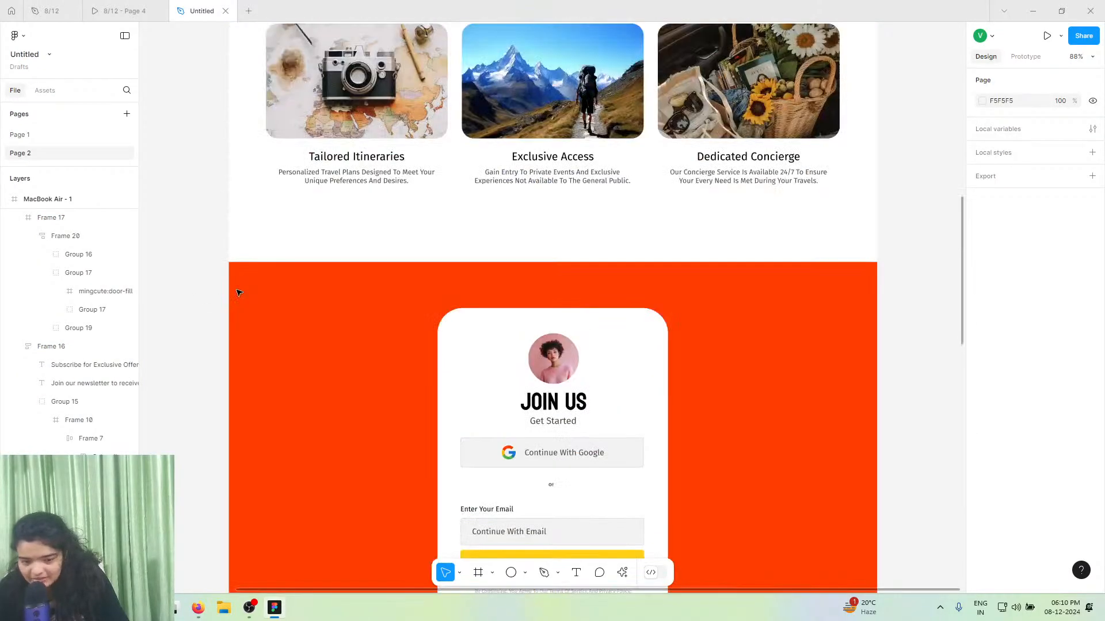
{"action": "scroll", "coordinate": [238, 293], "scroll_direction": "up", "scroll_amount": 12}
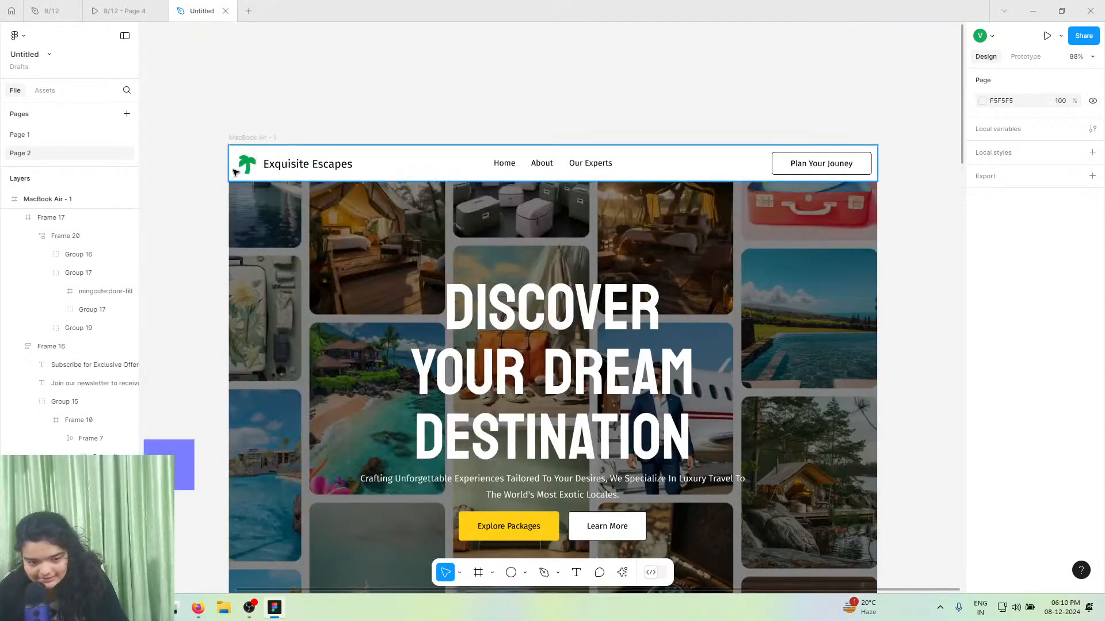
{"action": "left_click", "coordinate": [253, 209]}
{"action": "scroll", "coordinate": [262, 224], "scroll_direction": "down", "scroll_amount": 10}
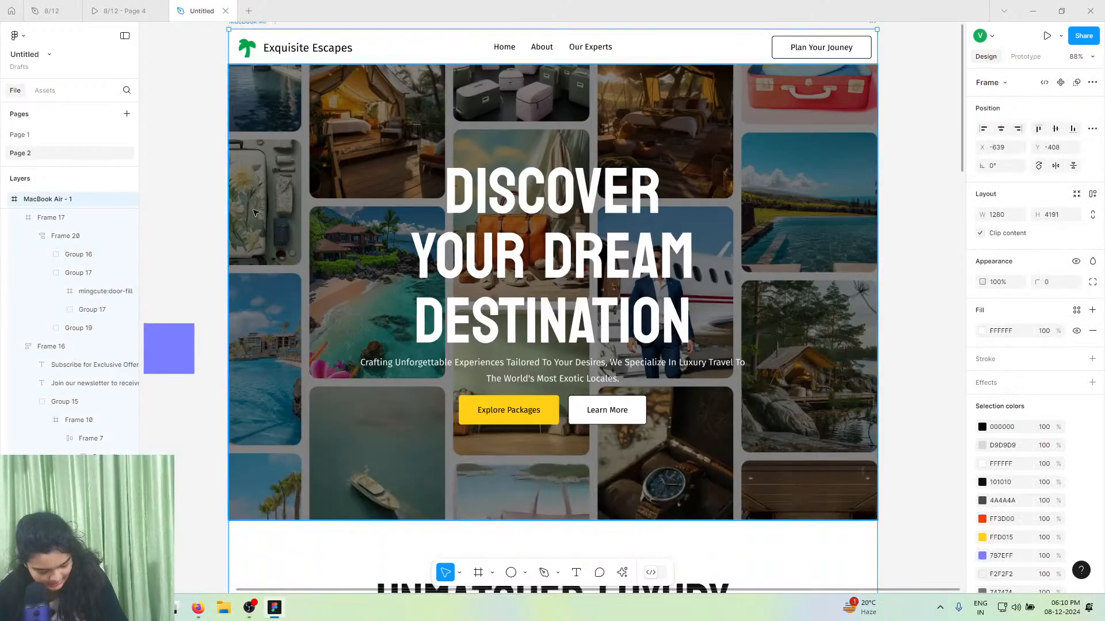
{"action": "scroll", "coordinate": [271, 238], "scroll_direction": "down", "scroll_amount": 12}
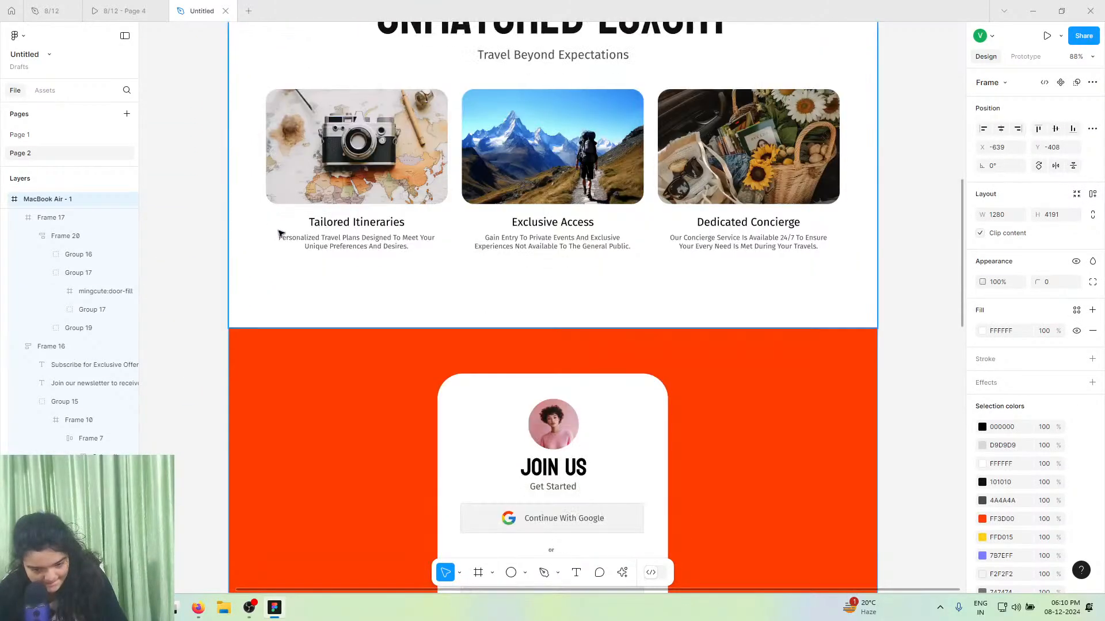
{"action": "scroll", "coordinate": [296, 222], "scroll_direction": "down", "scroll_amount": 10}
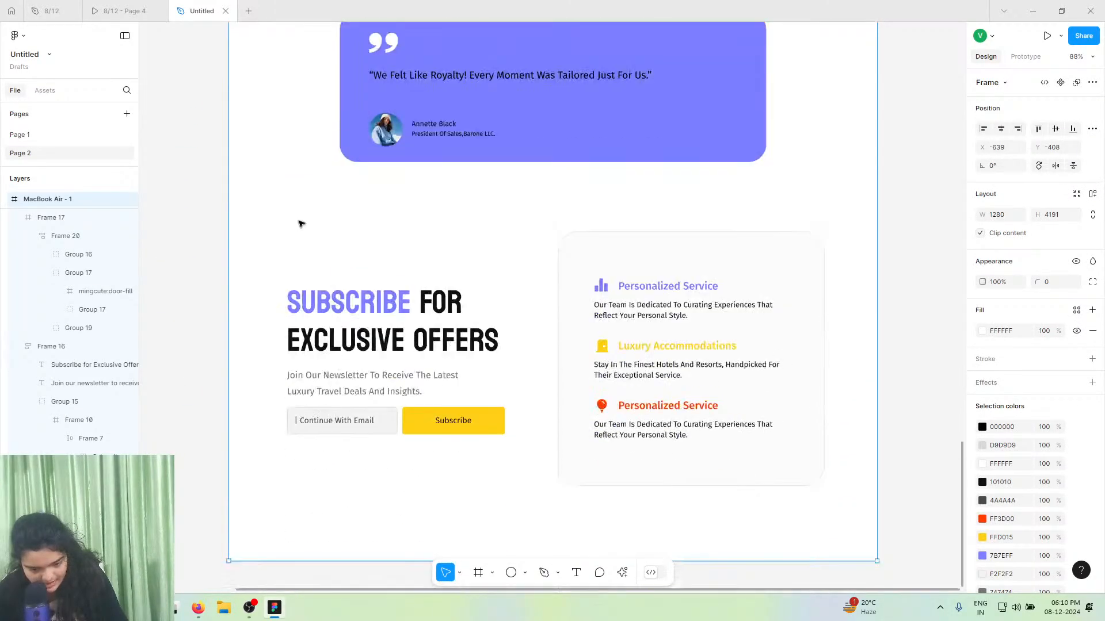
- Switch to the 8/12 - Page 4 reference prototype and examine its subscribe section and the footer below it
{"action": "left_click_drag", "start_coordinate": [452, 386], "coordinate": [472, 591]}
{"action": "left_click", "coordinate": [50, 9]}
{"action": "left_click", "coordinate": [106, 10]}
{"action": "scroll", "coordinate": [402, 276], "scroll_direction": "down", "scroll_amount": 2}
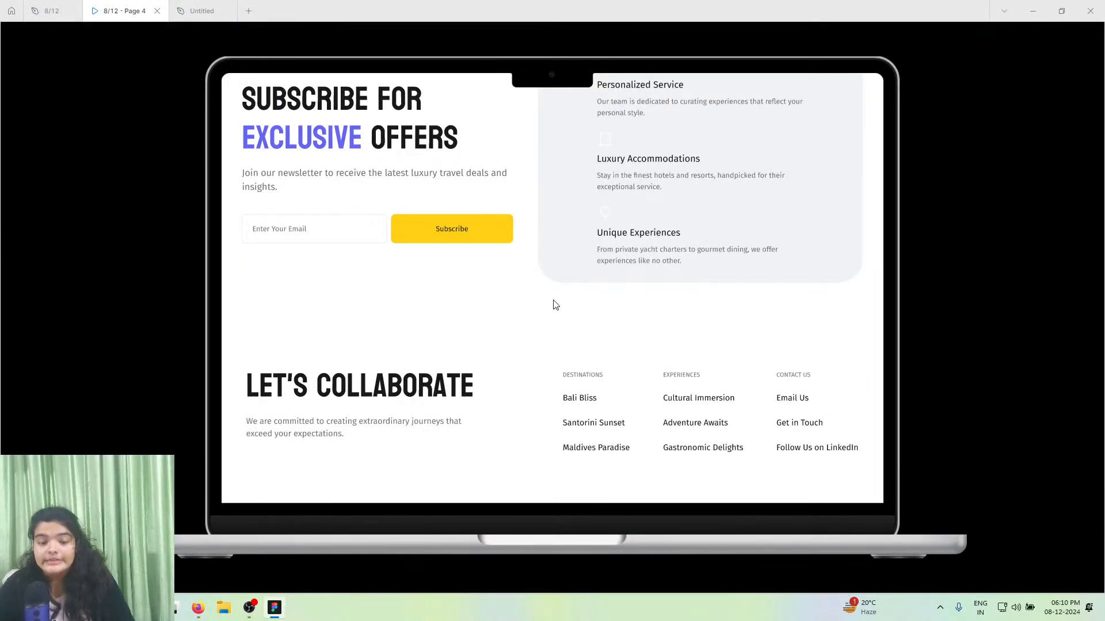
{"action": "scroll", "coordinate": [581, 314], "scroll_direction": "up", "scroll_amount": 4}
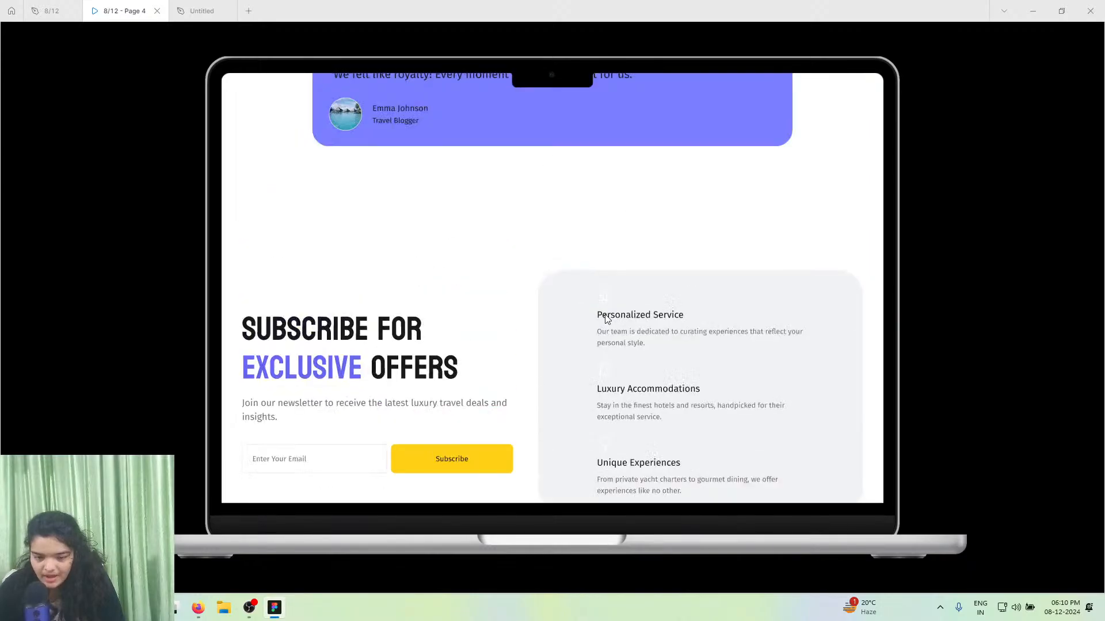
- Examine the reference prototype's subscribe section and compare it with the Untitled design, checking the service card's stroke colour
{"action": "scroll", "coordinate": [641, 301], "scroll_direction": "down", "scroll_amount": 3}
{"action": "scroll", "coordinate": [693, 305], "scroll_direction": "up", "scroll_amount": 2}
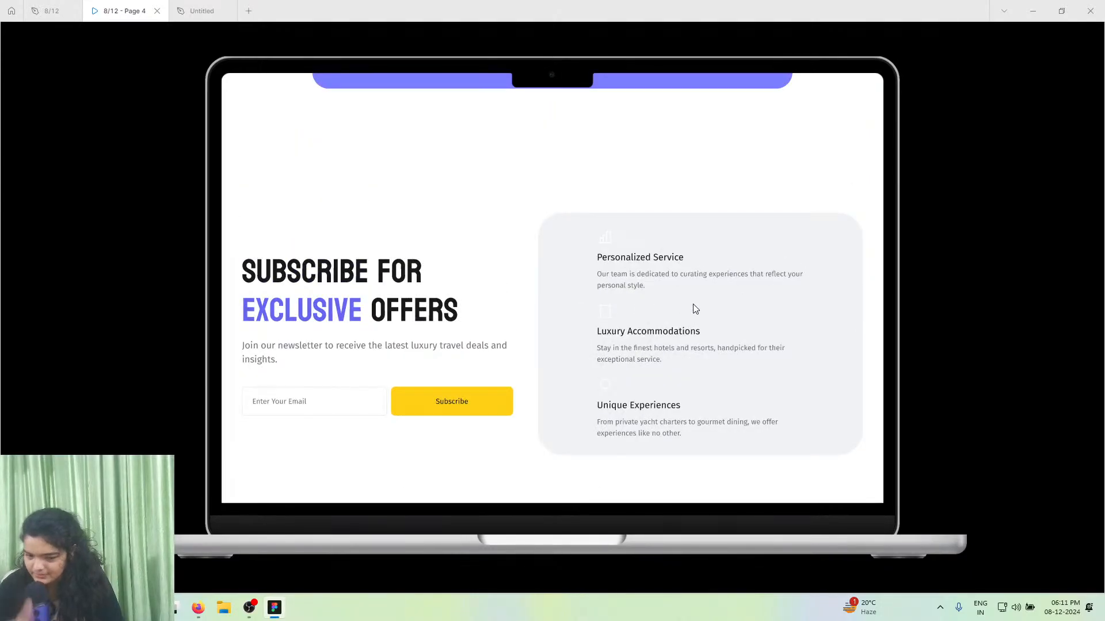
{"action": "scroll", "coordinate": [693, 305], "scroll_direction": "up", "scroll_amount": 1}
{"action": "scroll", "coordinate": [634, 293], "scroll_direction": "down", "scroll_amount": 4}
{"action": "scroll", "coordinate": [616, 251], "scroll_direction": "up", "scroll_amount": 2}
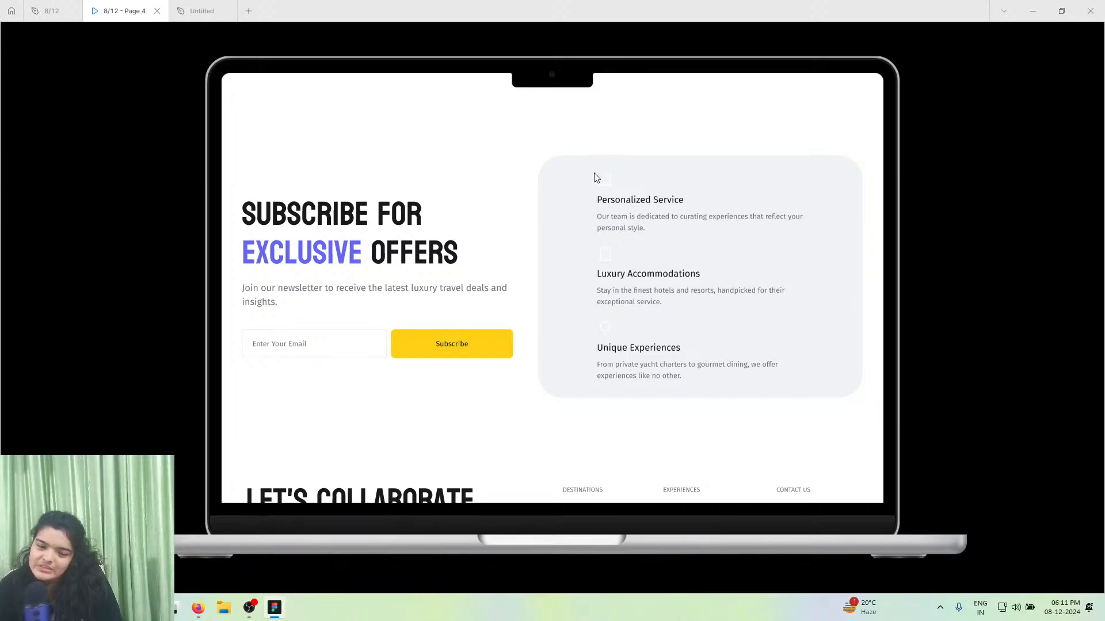
{"action": "left_click", "coordinate": [202, 11]}
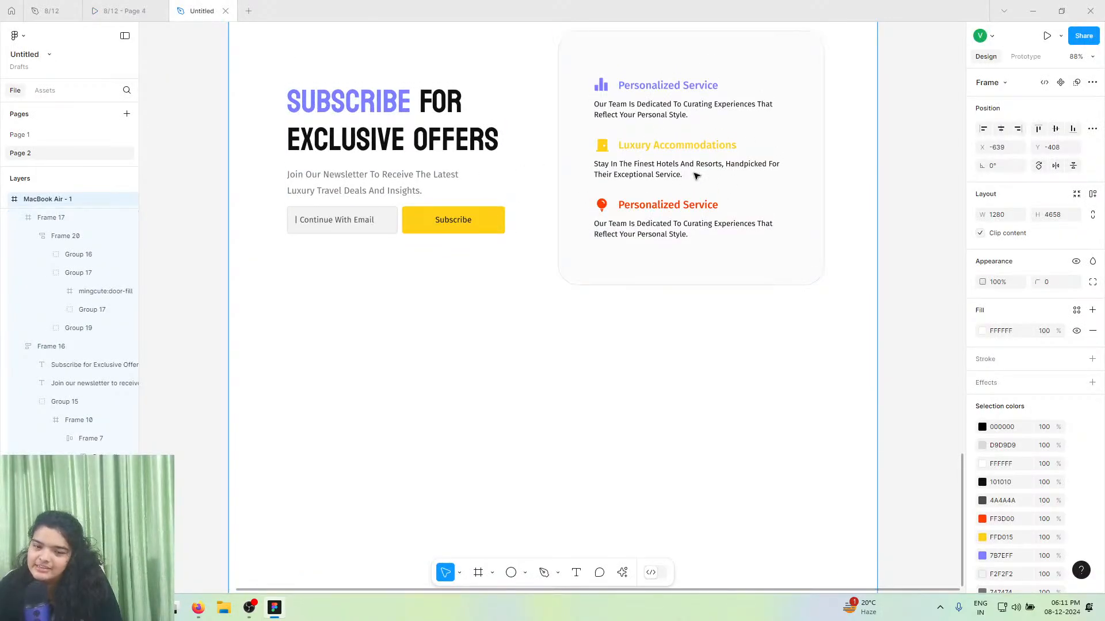
{"action": "scroll", "coordinate": [673, 158], "scroll_direction": "up", "scroll_amount": 1}
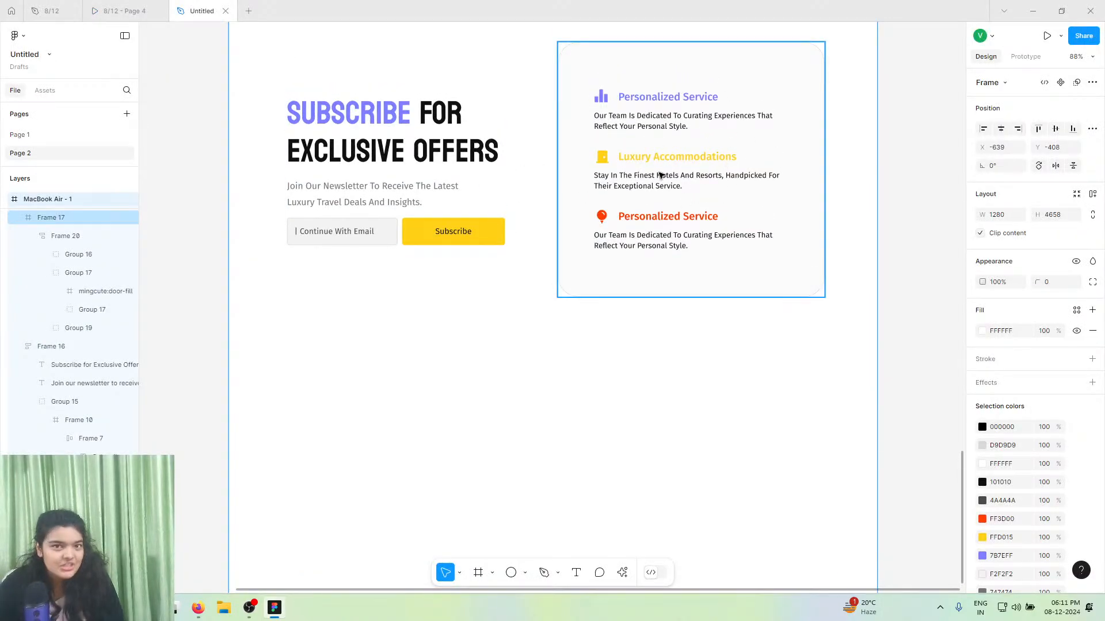
{"action": "left_click", "coordinate": [661, 172]}
{"action": "left_click", "coordinate": [982, 417]}
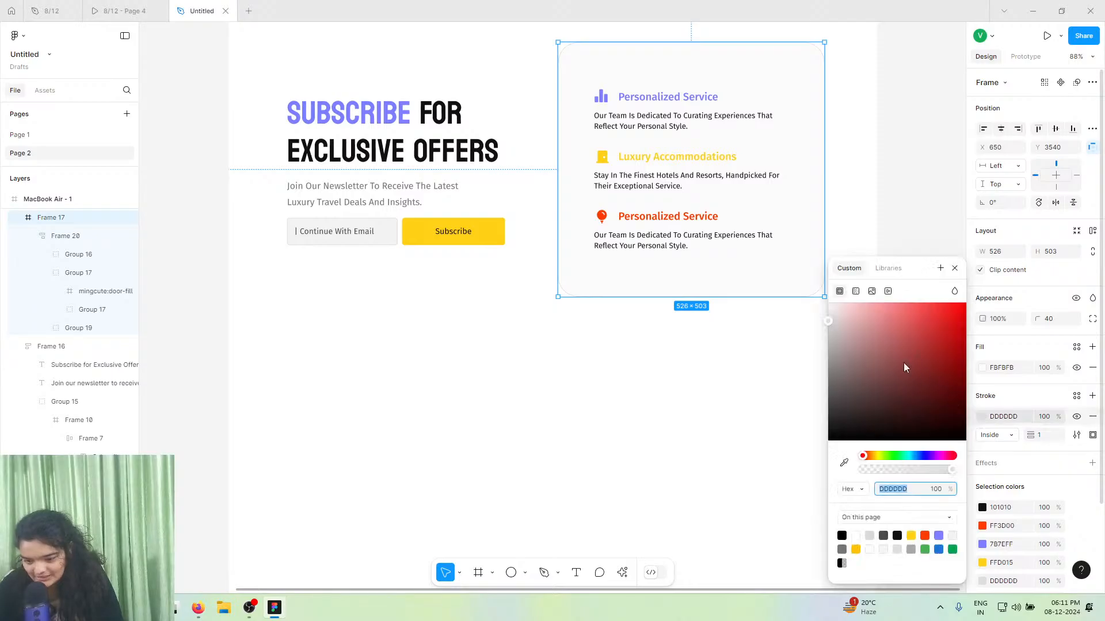
{"action": "left_click", "coordinate": [455, 385]}
- Compare the Untitled design with the reference prototype again and examine the reference's Let's Collaborate footer
{"action": "left_click", "coordinate": [118, 11]}
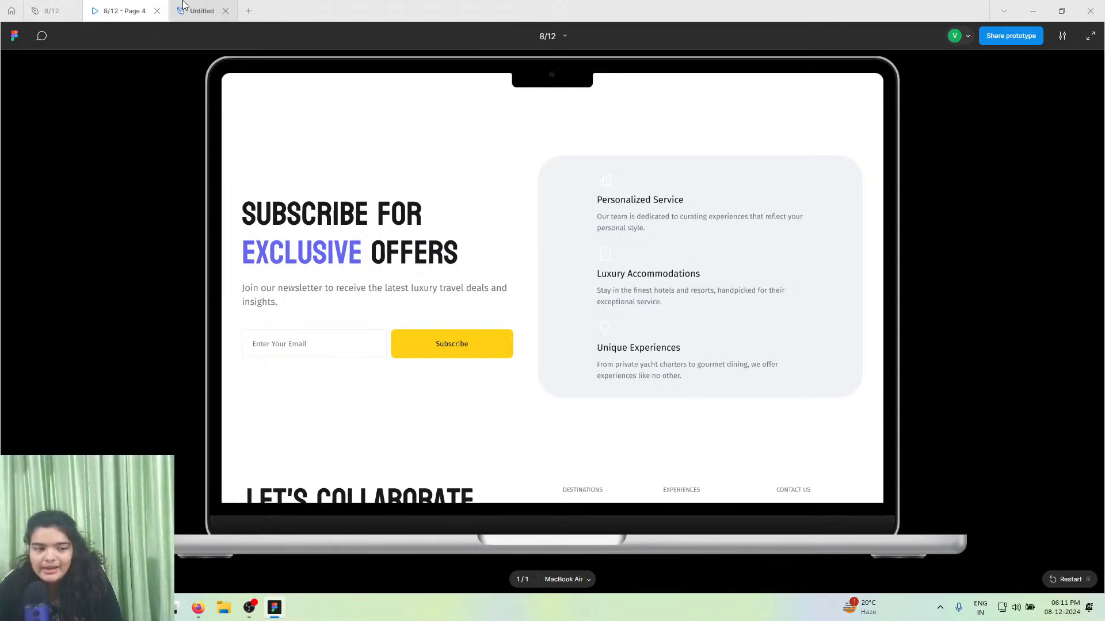
{"action": "left_click", "coordinate": [202, 11]}
{"action": "scroll", "coordinate": [451, 266], "scroll_direction": "up", "scroll_amount": 2}
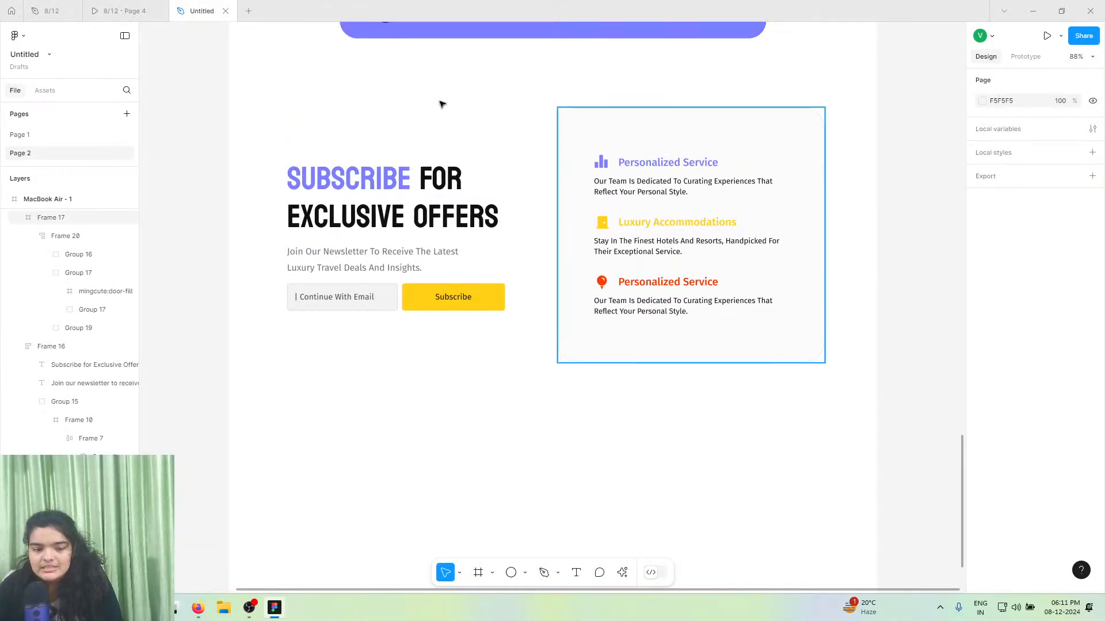
{"action": "left_click", "coordinate": [118, 11]}
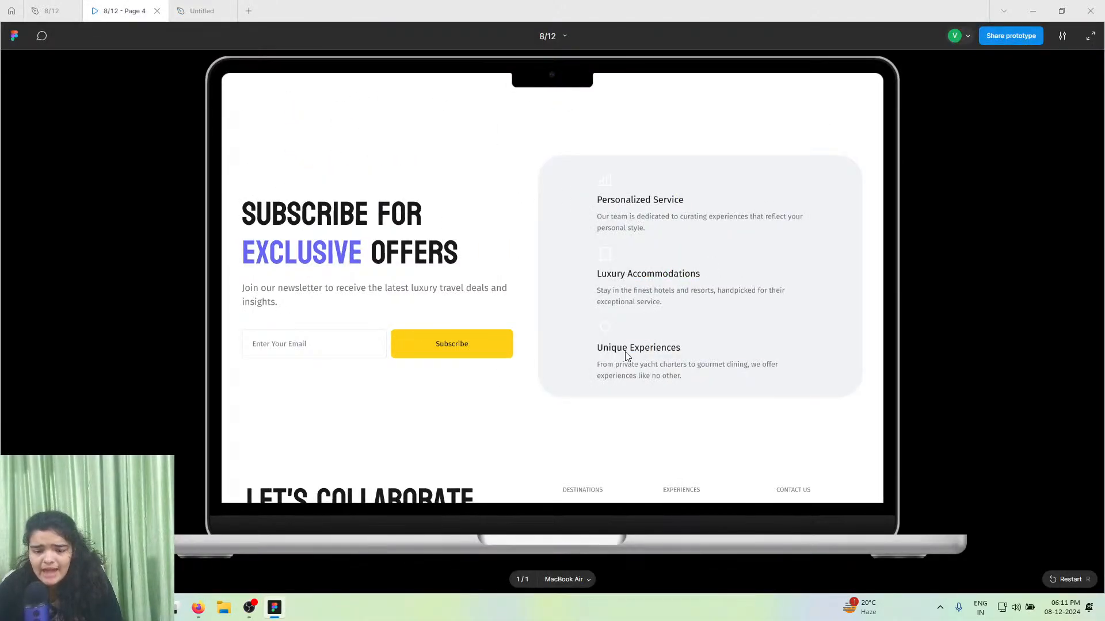
{"action": "scroll", "coordinate": [685, 388], "scroll_direction": "down", "scroll_amount": 2}
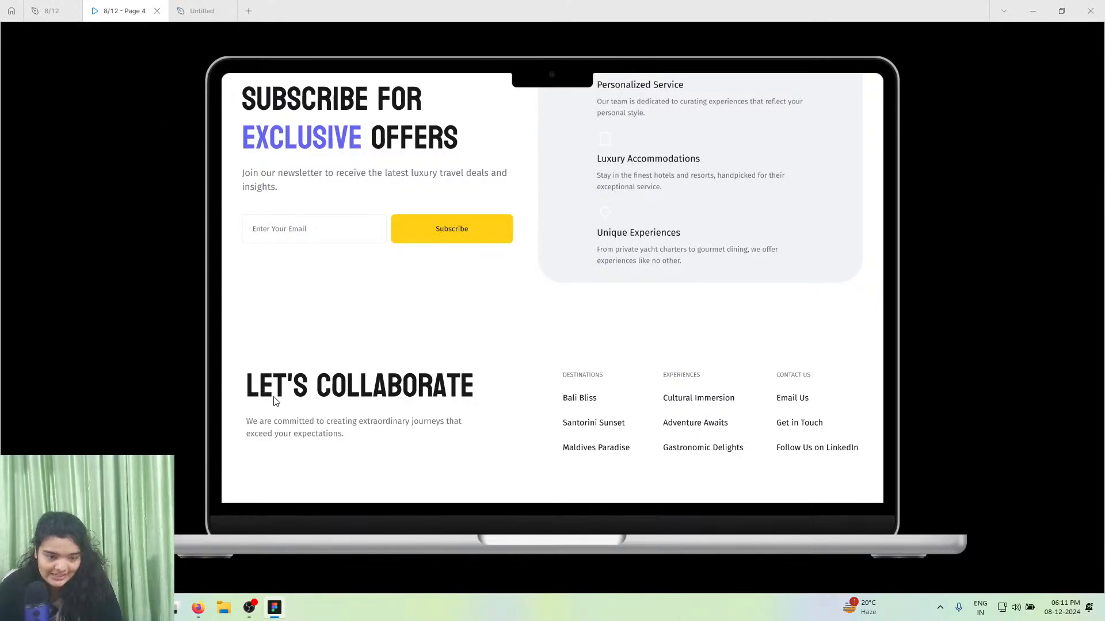
{"action": "key", "text": "ctrl+Tab"}
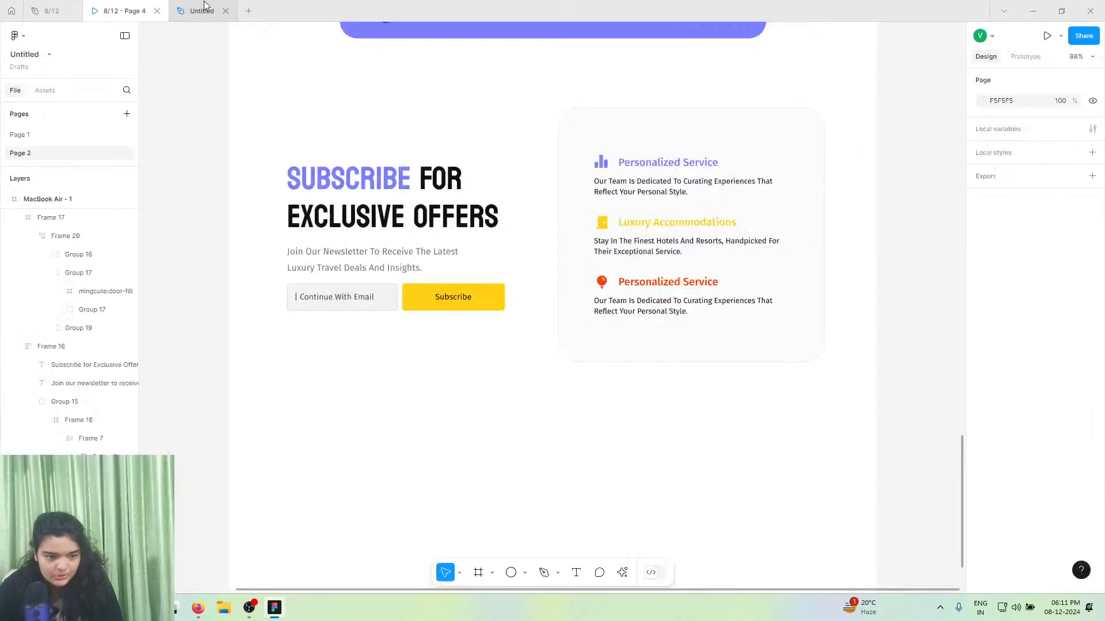
{"action": "double_click", "coordinate": [354, 233]}
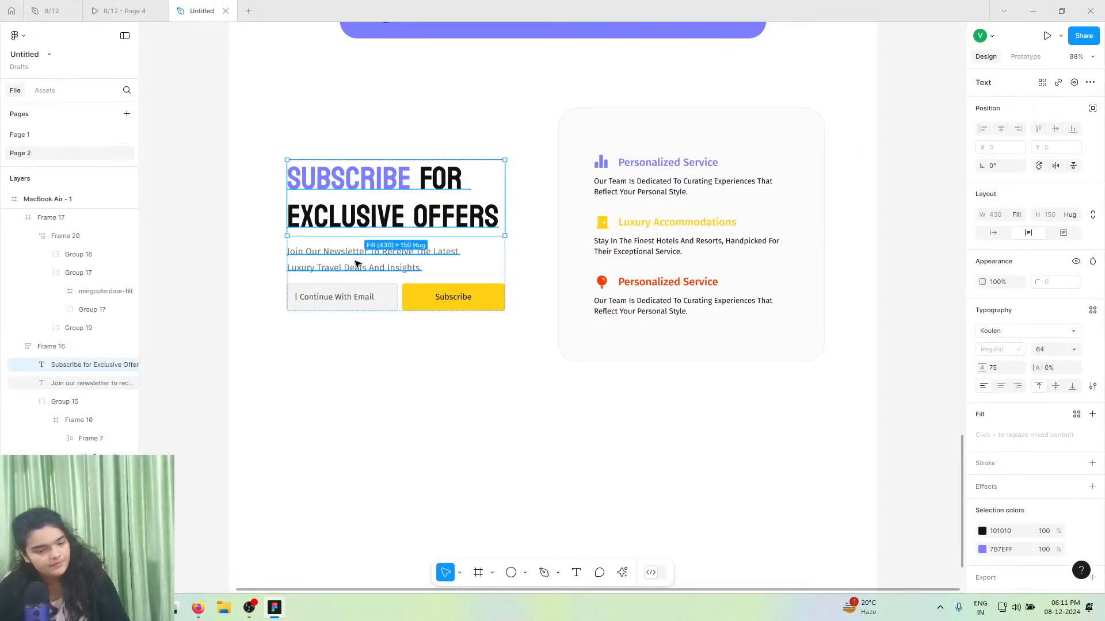
{"action": "left_click", "coordinate": [357, 253]}
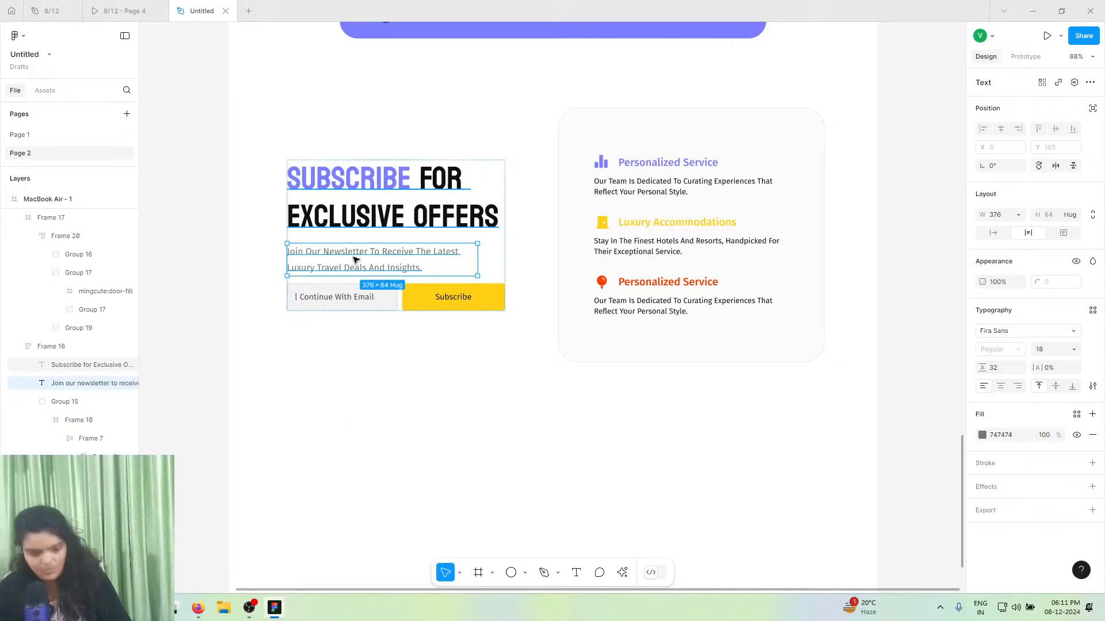
{"action": "key", "text": "ctrl+z"}
{"action": "key", "text": "ctrl+z"}
{"action": "key", "text": "ctrl+z"}
{"action": "key", "text": "ctrl+z"}
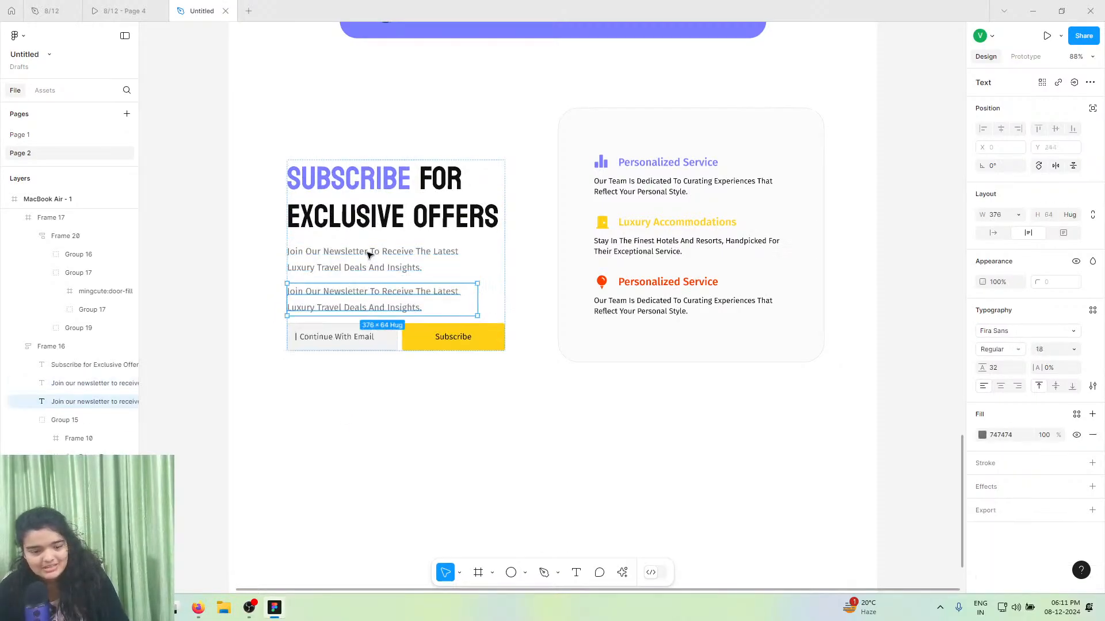
{"action": "key", "text": "ctrl+z"}
- Duplicate the subscribe heading and its paragraph together and place one pair in the empty area below the section, heading at X 118, Y 4271
{"action": "left_click", "coordinate": [359, 201], "text": "shift"}
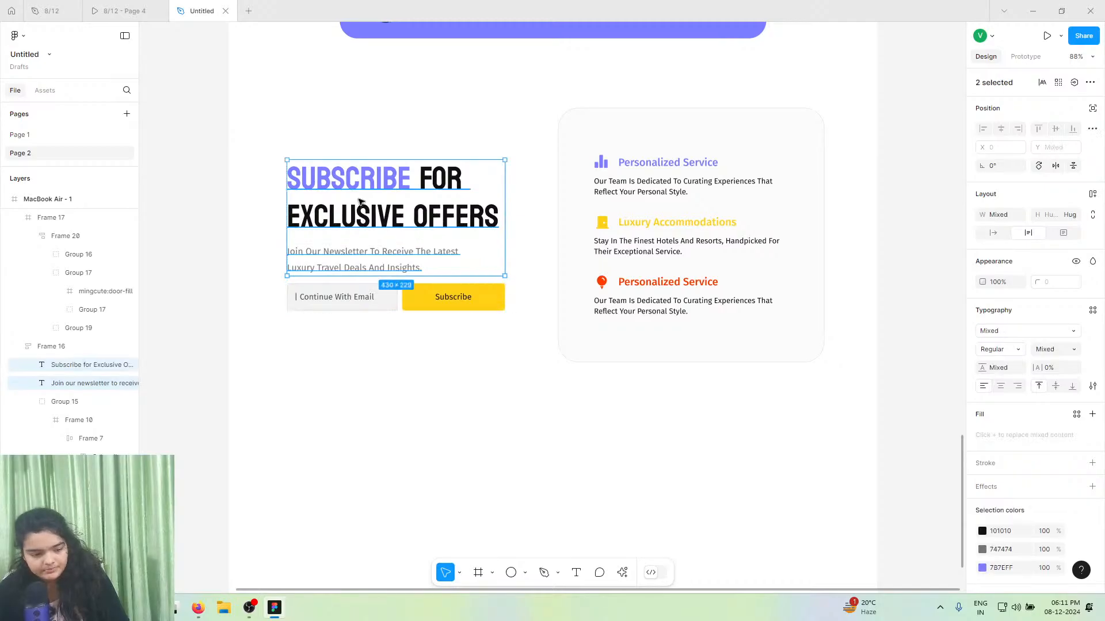
{"action": "key", "text": "ctrl+d"}
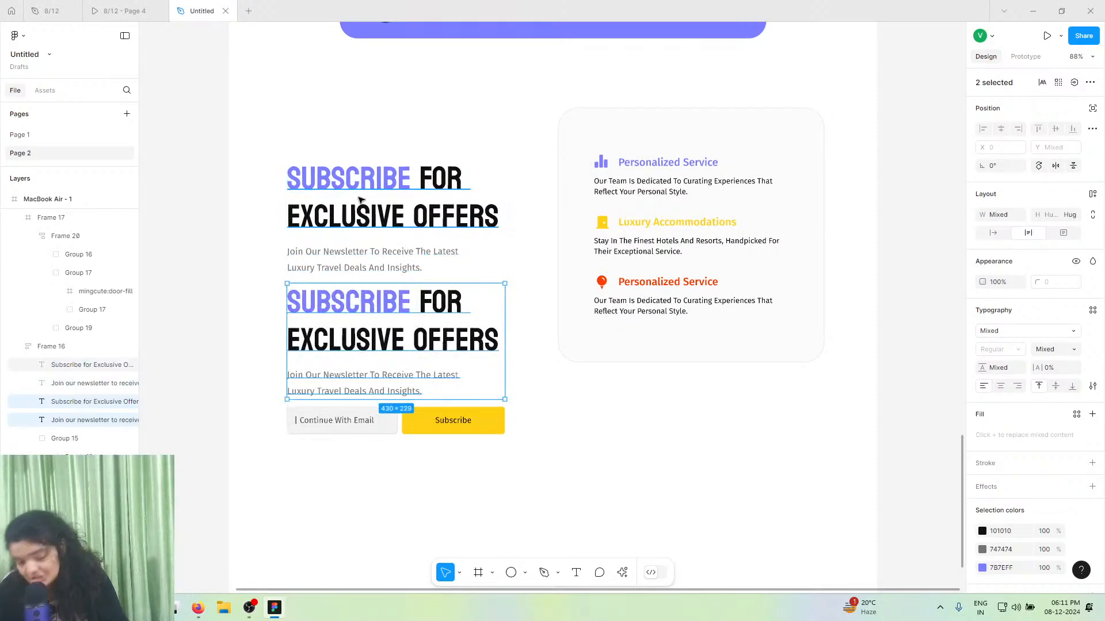
{"action": "left_click", "coordinate": [359, 204]}
{"action": "left_click", "coordinate": [347, 258]}
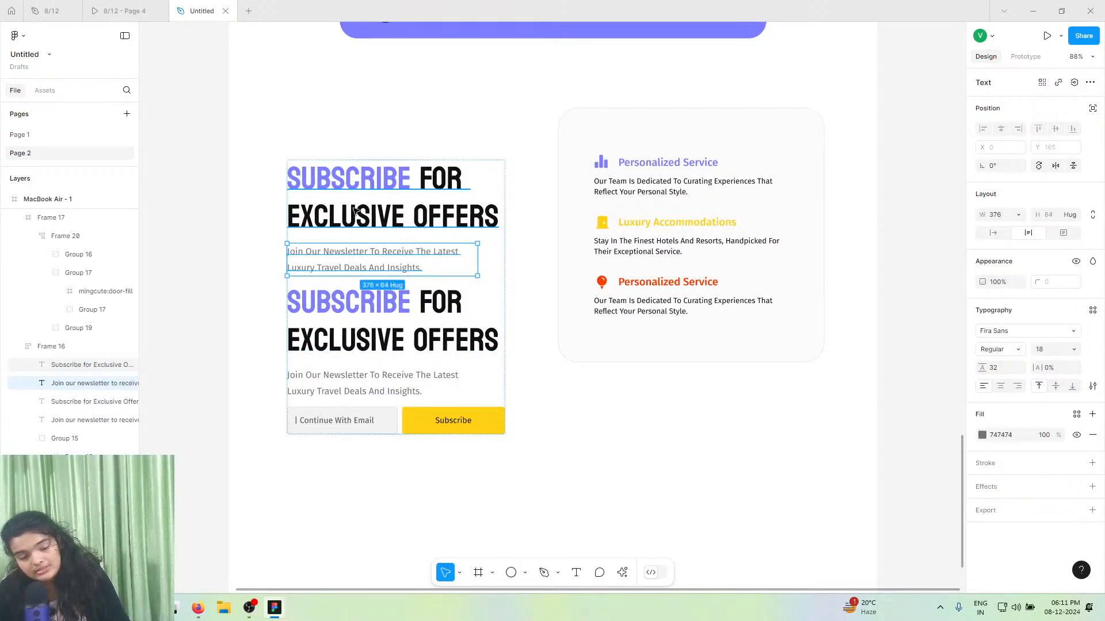
{"action": "left_click", "coordinate": [355, 210], "text": "shift"}
{"action": "left_click_drag", "start_coordinate": [366, 484], "coordinate": [366, 495]}
{"action": "scroll", "coordinate": [365, 489], "scroll_direction": "down", "scroll_amount": 2}
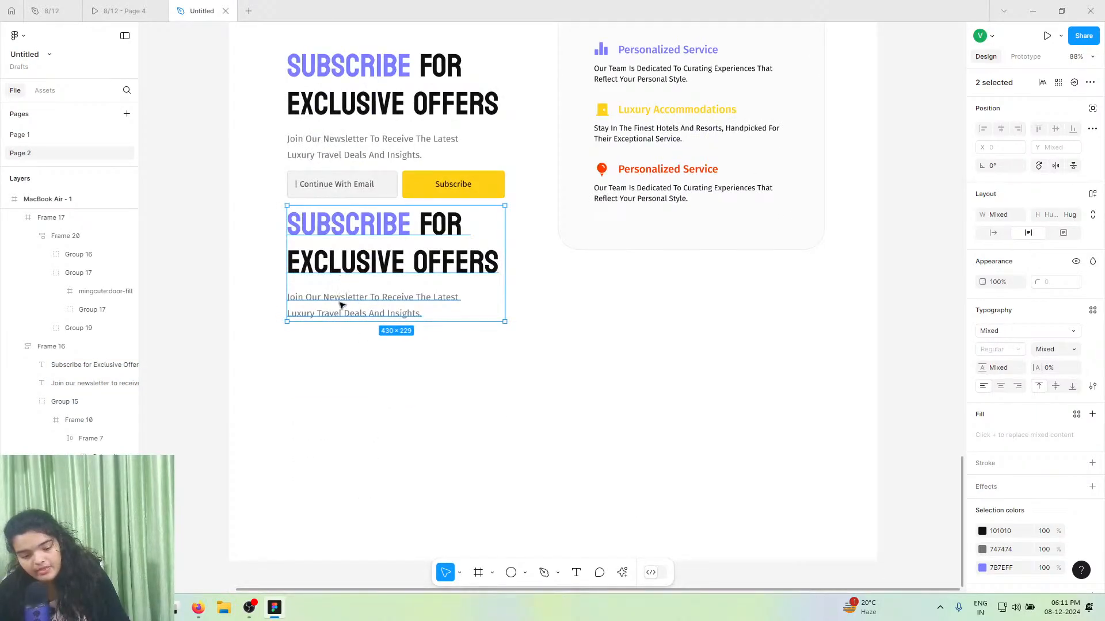
{"action": "left_click_drag", "start_coordinate": [340, 305], "coordinate": [345, 429]}
- Check the reference footer and replace the lower heading's text with "let's collaborate"
{"action": "left_click", "coordinate": [132, 10]}
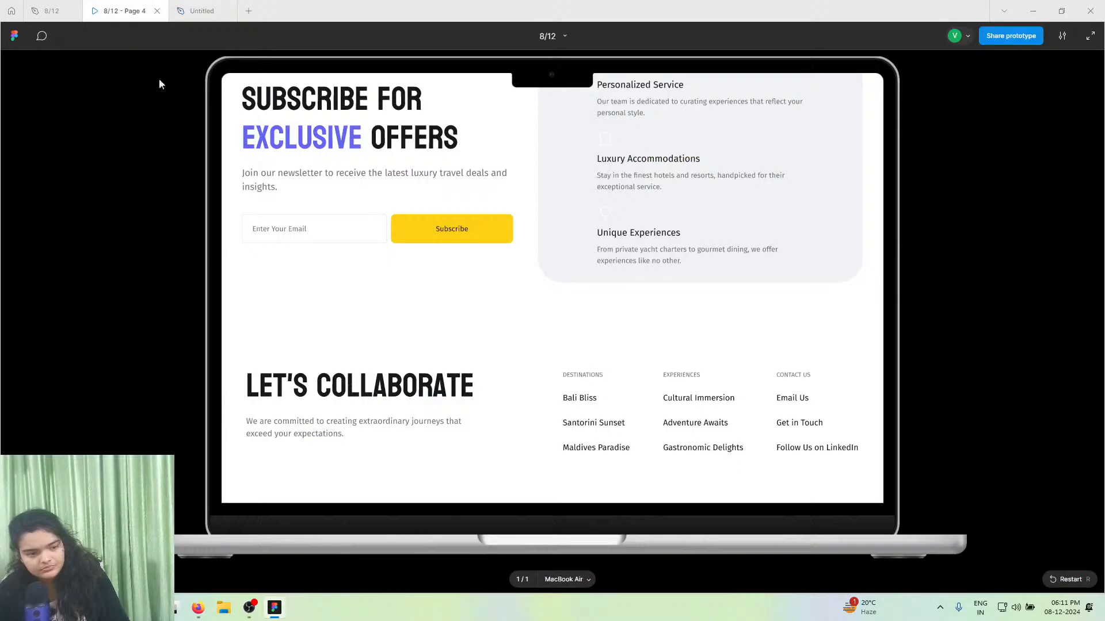
{"action": "left_click", "coordinate": [179, 7]}
{"action": "double_click", "coordinate": [392, 426]}
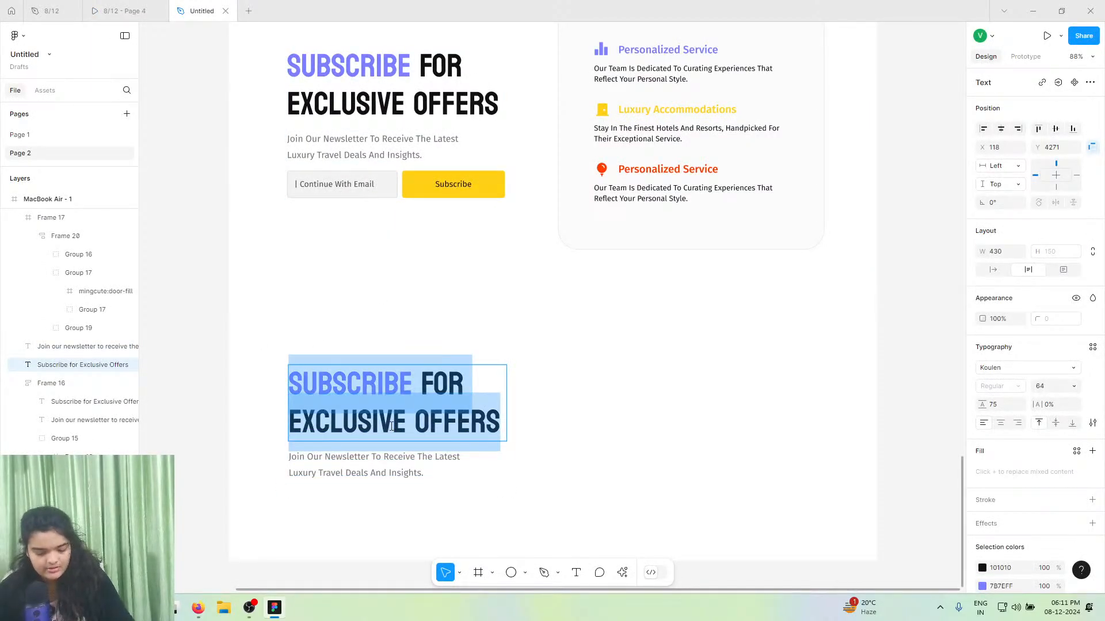
{"action": "type", "text": "le"}
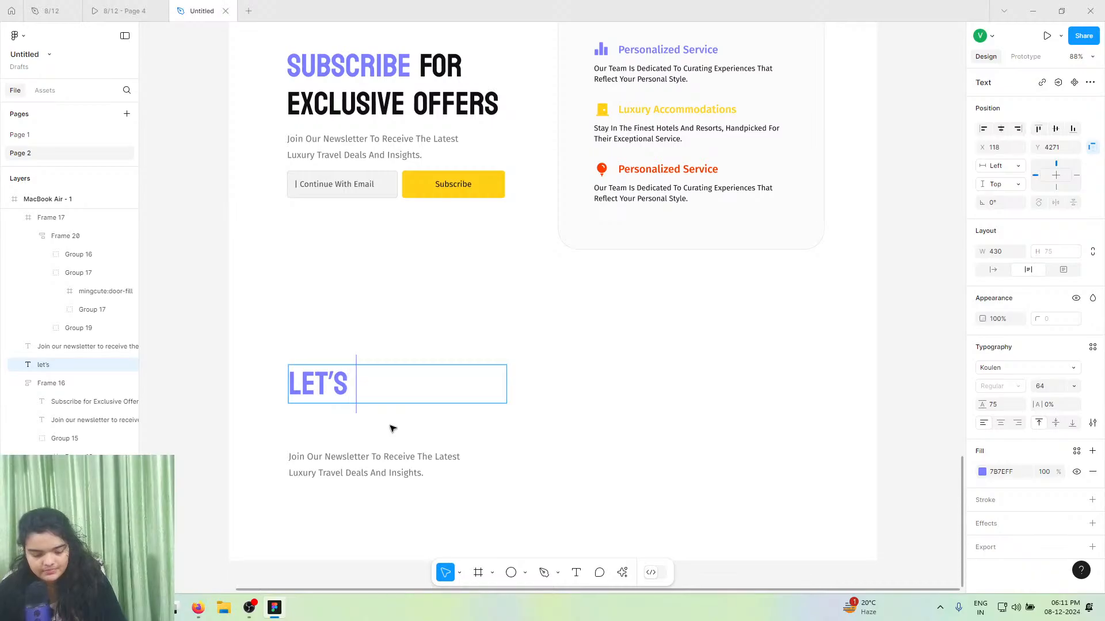
{"action": "type", "text": "t's collabor"}
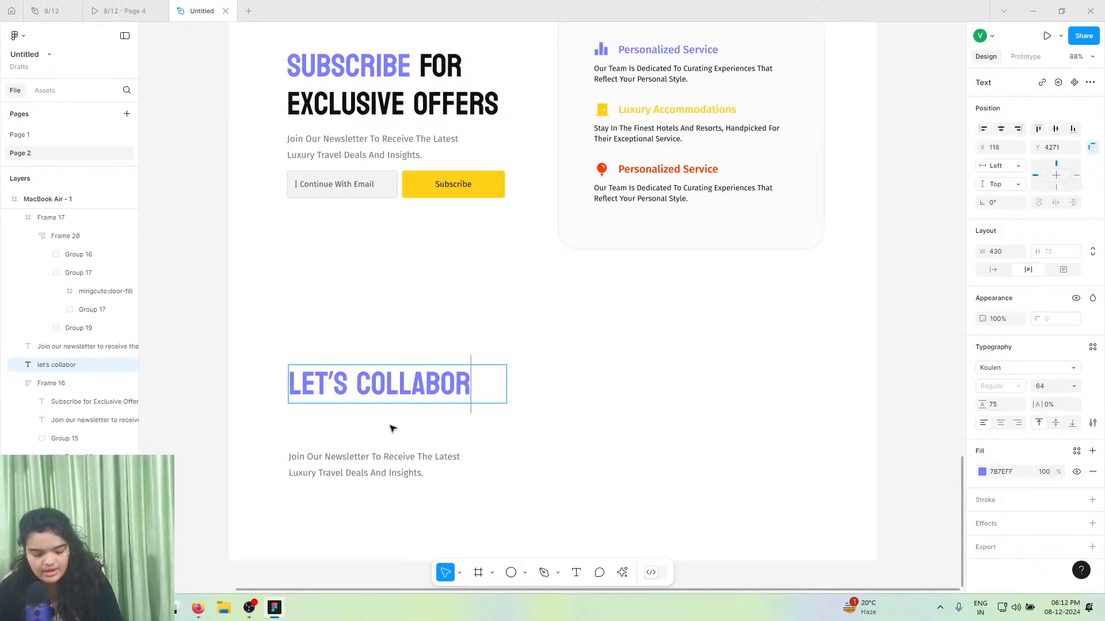
{"action": "type", "text": "ate"}
{"action": "key", "text": "Escape"}
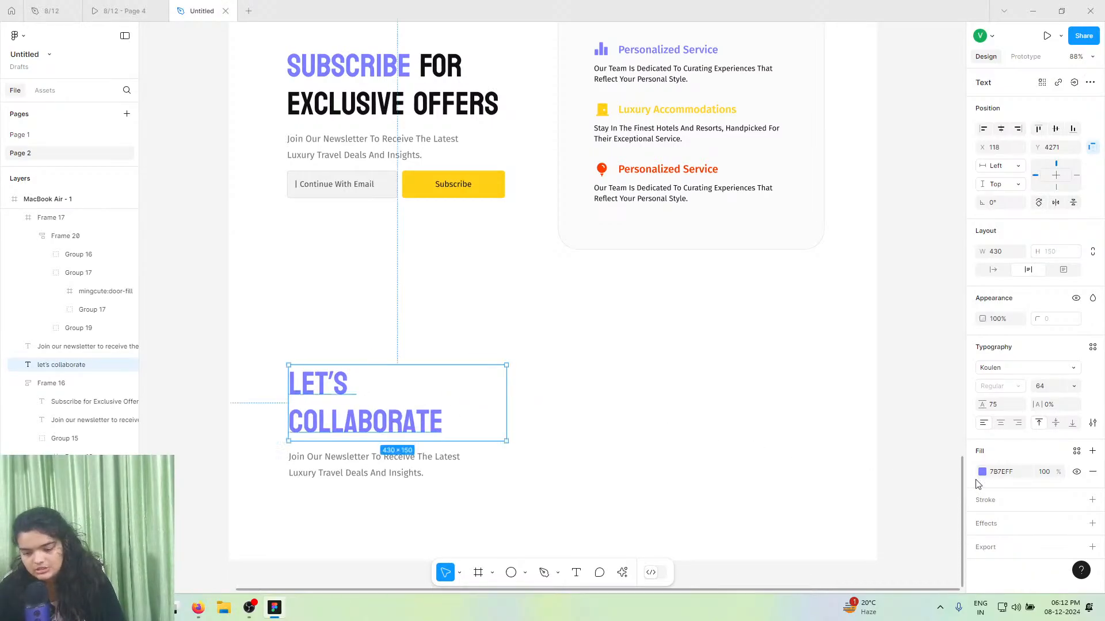
- Change the let's collaborate heading's fill to 101010 and set its resizing to auto width so it fits one line
{"action": "left_click", "coordinate": [982, 472]}
{"action": "left_click", "coordinate": [898, 534]}
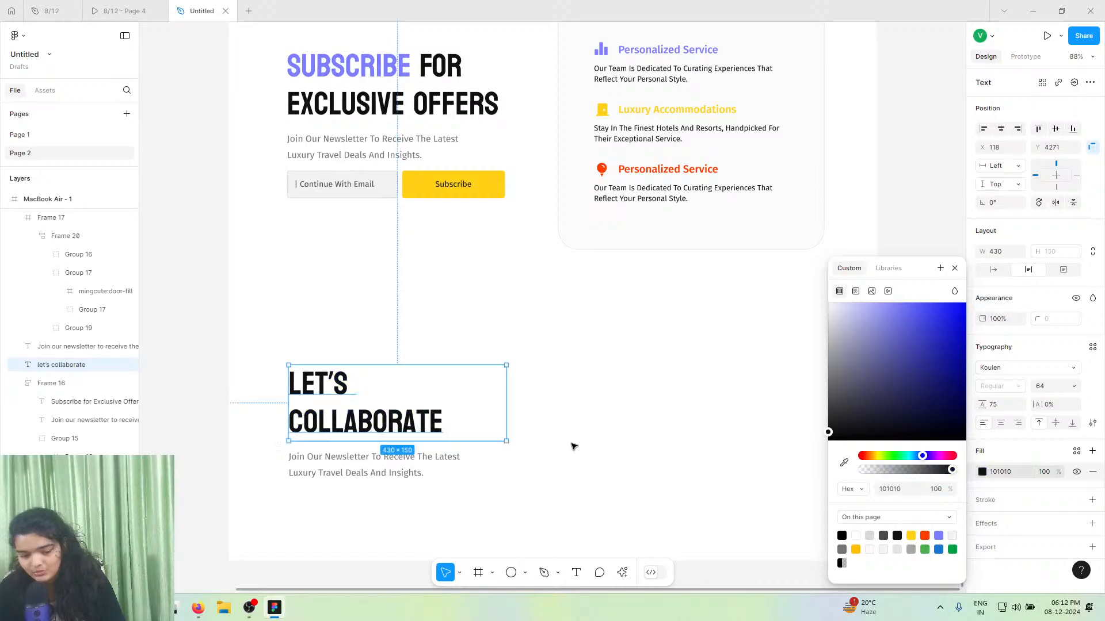
{"action": "left_click", "coordinate": [124, 10]}
{"action": "left_click", "coordinate": [201, 10]}
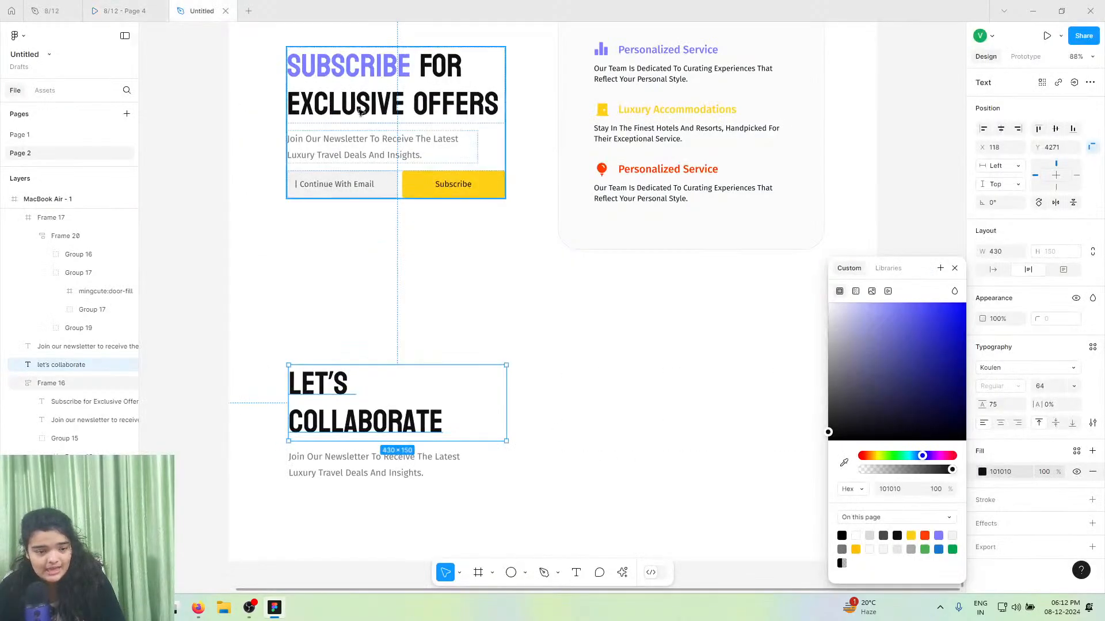
{"action": "left_click", "coordinate": [369, 410]}
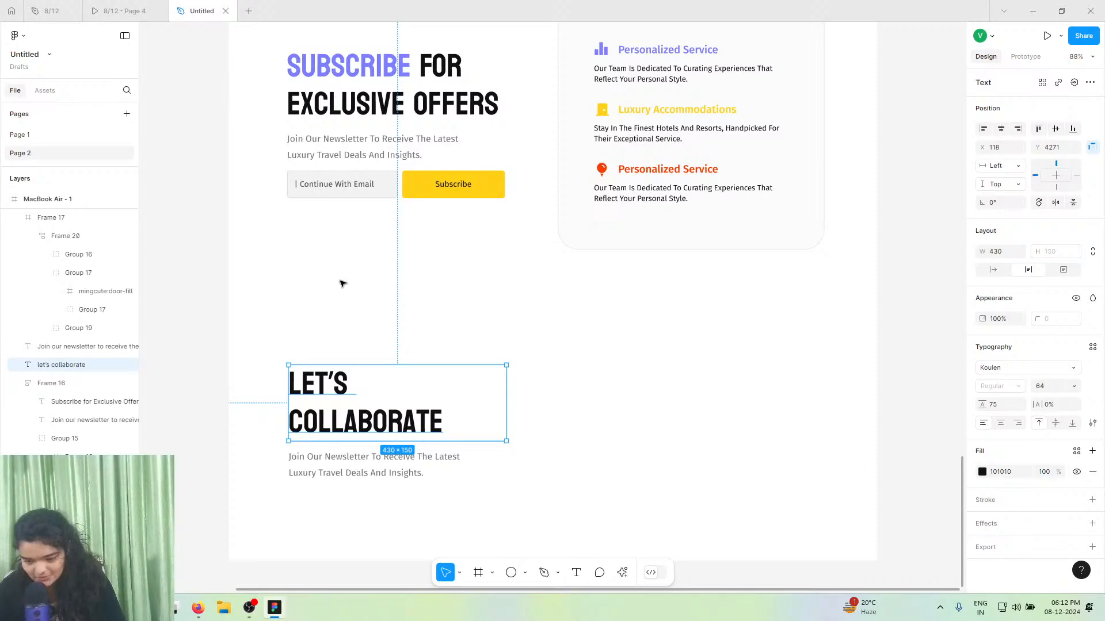
{"action": "left_click", "coordinate": [1002, 275]}
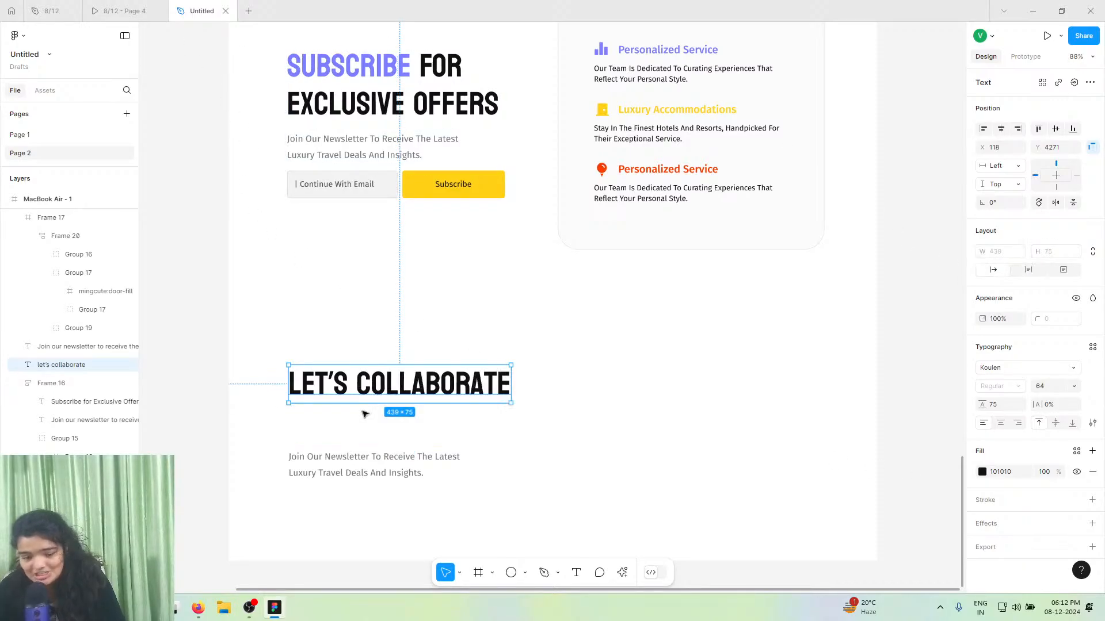
- Check the reference footer and set the font size of the paragraph under the let's collaborate heading to 16
{"action": "left_click", "coordinate": [121, 11]}
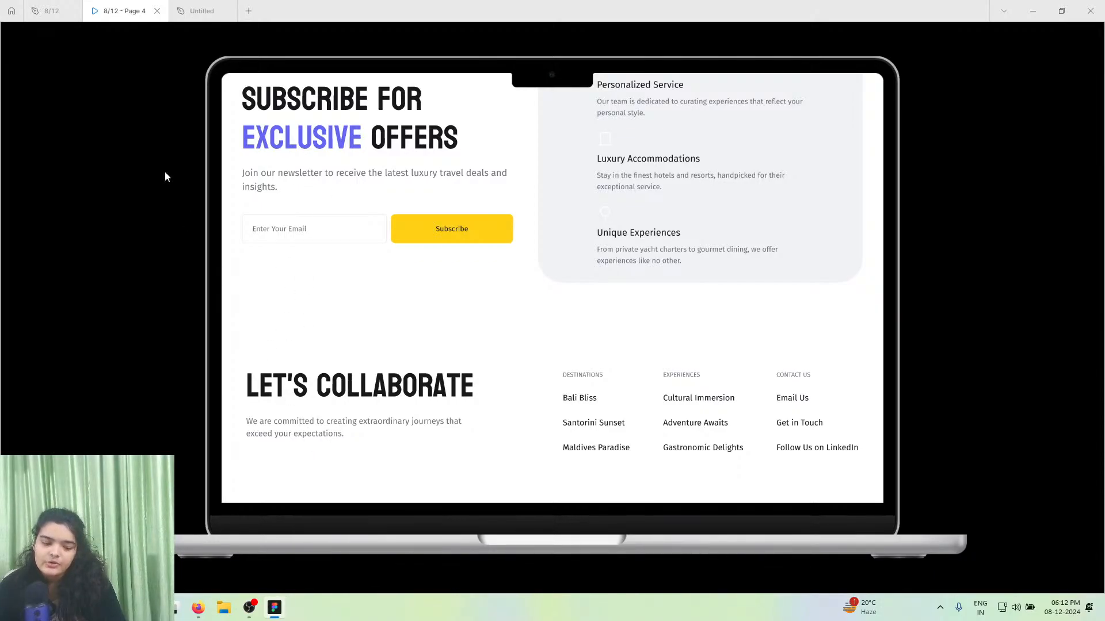
{"action": "left_click", "coordinate": [201, 11]}
{"action": "left_click", "coordinate": [348, 455]}
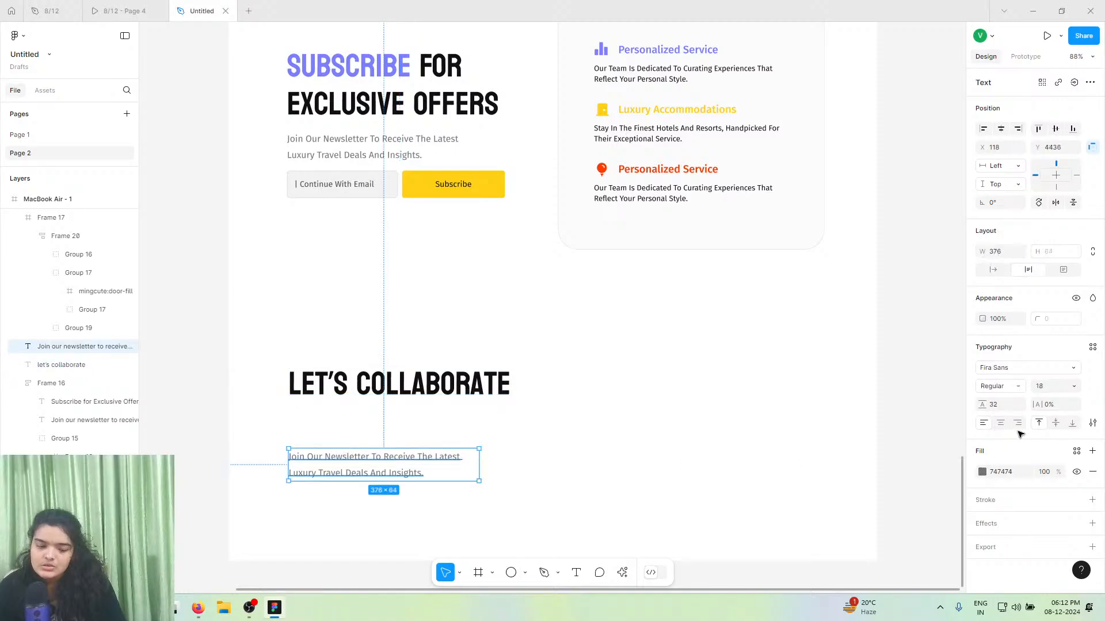
{"action": "left_click", "coordinate": [1046, 387]}
{"action": "type", "text": "16"}
{"action": "key", "text": "Return"}
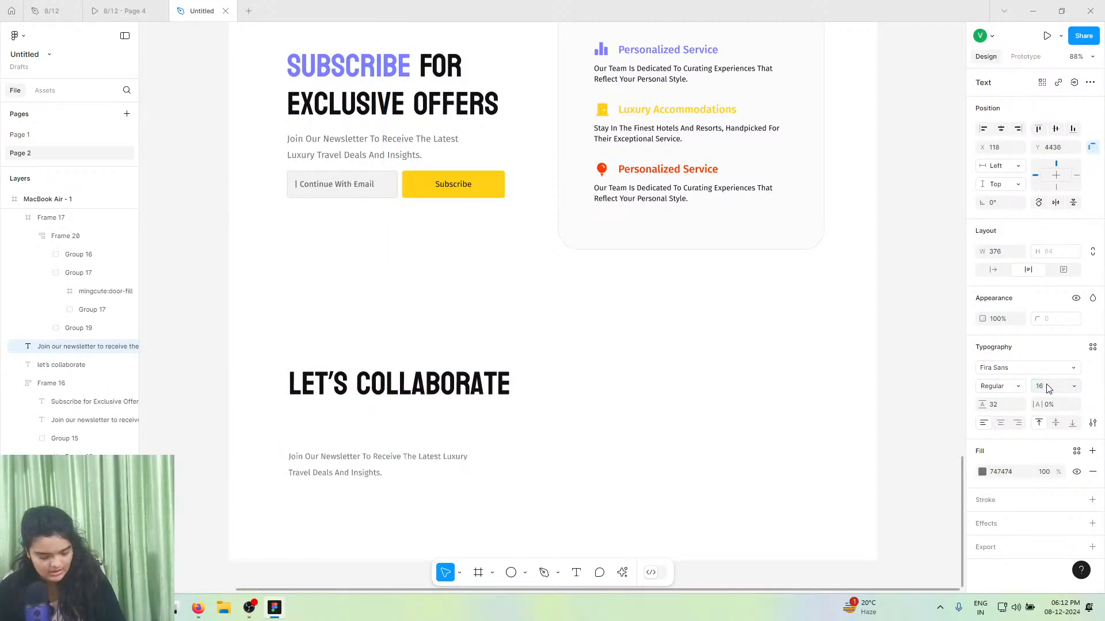
- Replace the footer paragraph with the 8/12 file's "We are committed to creating extraordinary journeys that exceed your expectations." and set its line height to Auto
{"action": "left_click", "coordinate": [82, 5]}
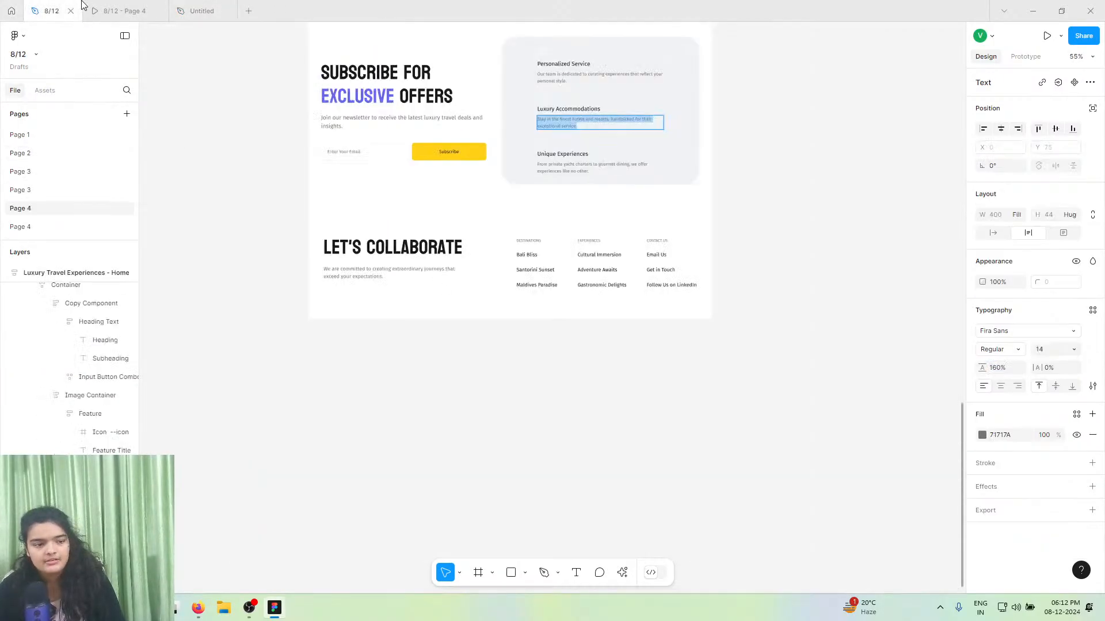
{"action": "double_click", "coordinate": [396, 280]}
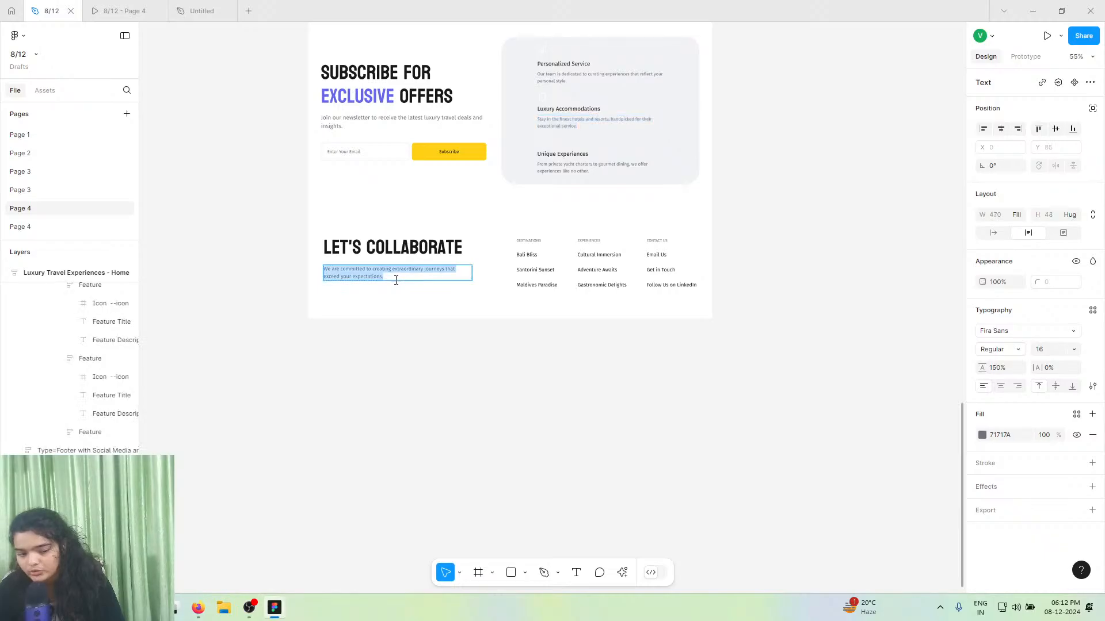
{"action": "left_click", "coordinate": [173, 7]}
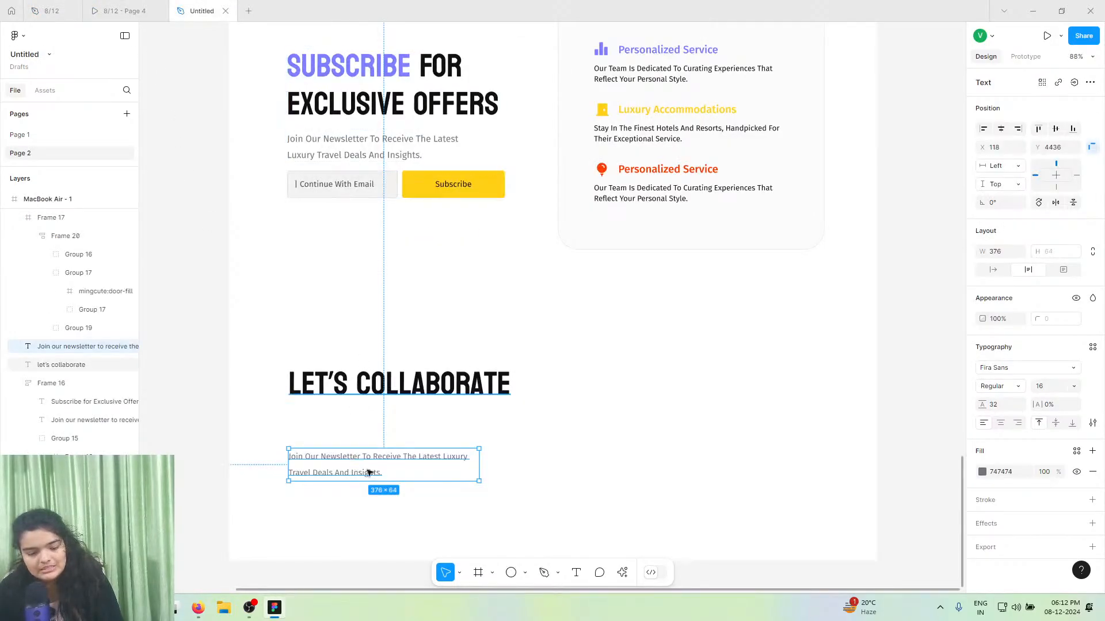
{"action": "right_click", "coordinate": [388, 467]}
{"action": "left_click", "coordinate": [414, 498]}
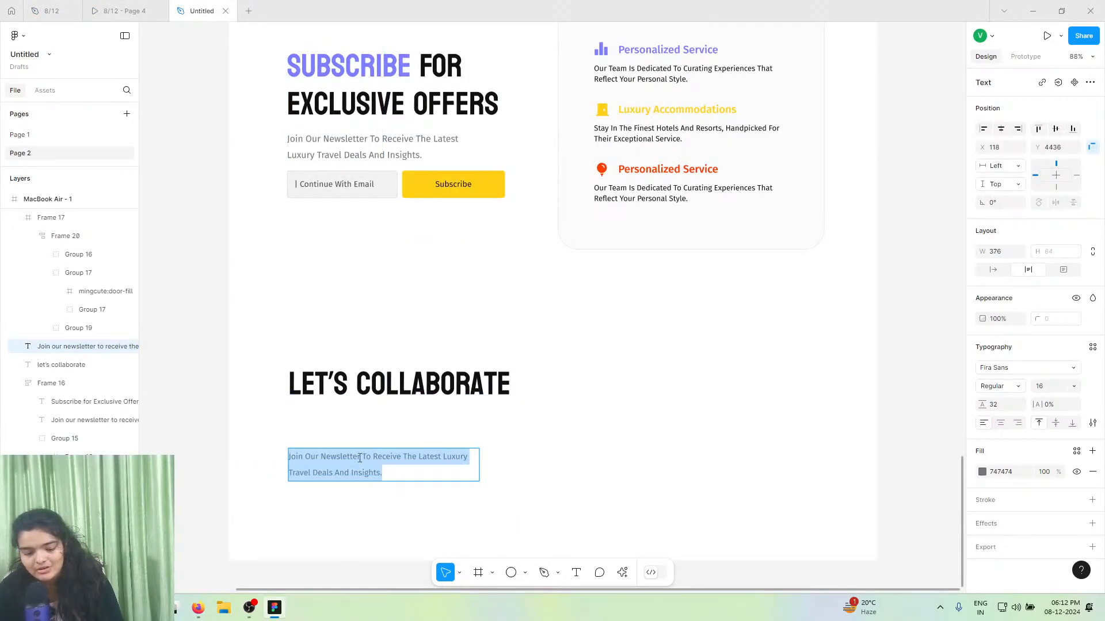
{"action": "key", "text": "Escape"}
{"action": "left_click", "coordinate": [1002, 406]}
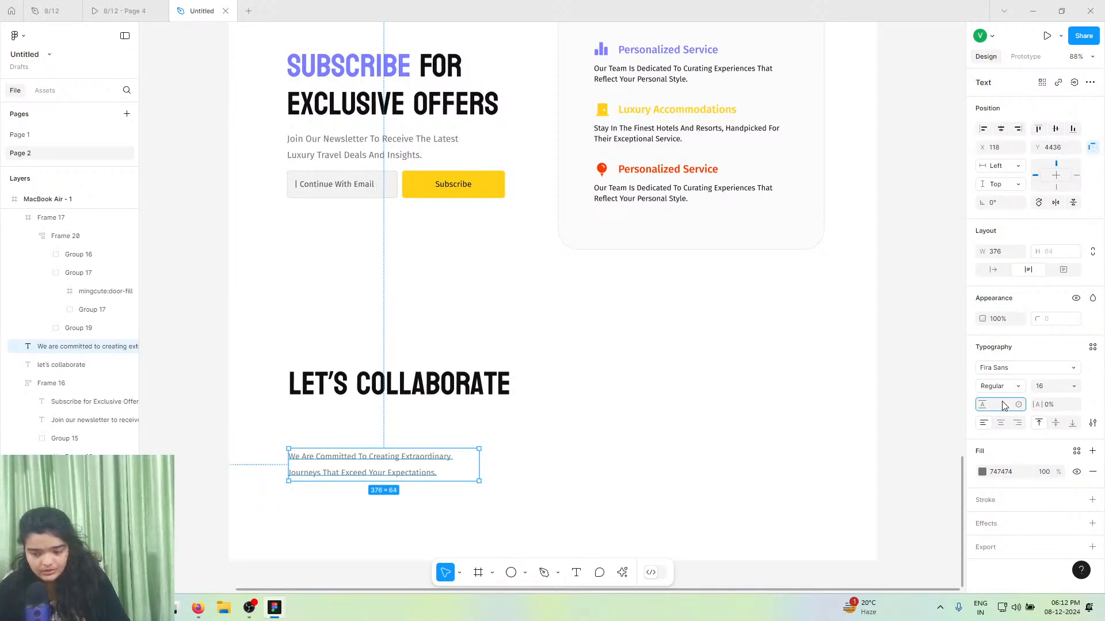
{"action": "key", "text": "Return"}
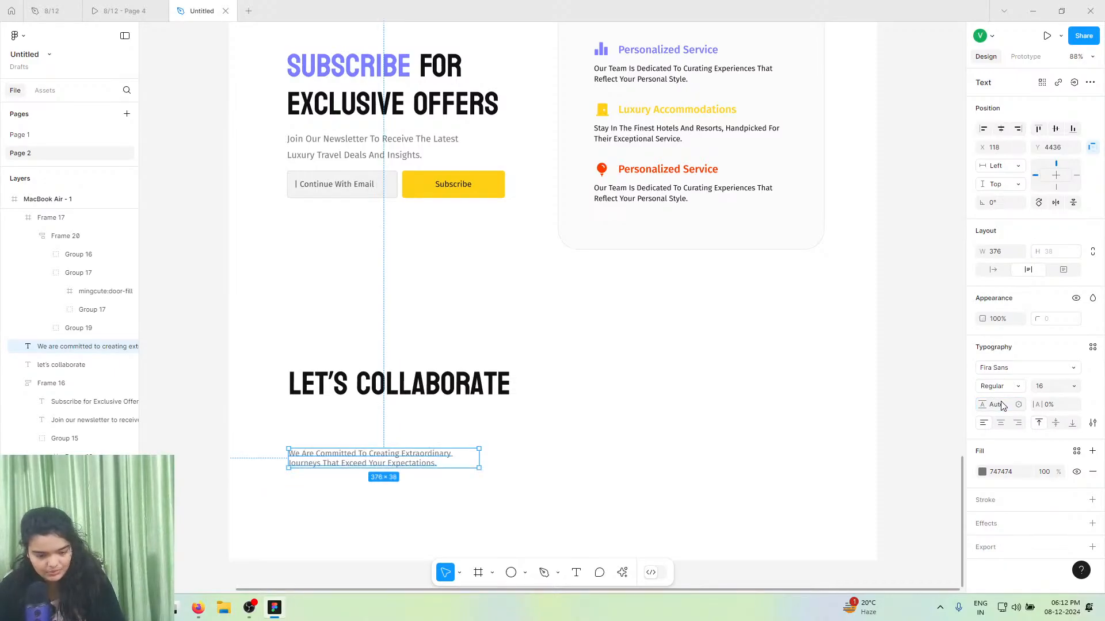
- Set the line height of the paragraph under the let's collaborate heading to 24
{"action": "left_click_drag", "start_coordinate": [978, 406], "coordinate": [1001, 396]}
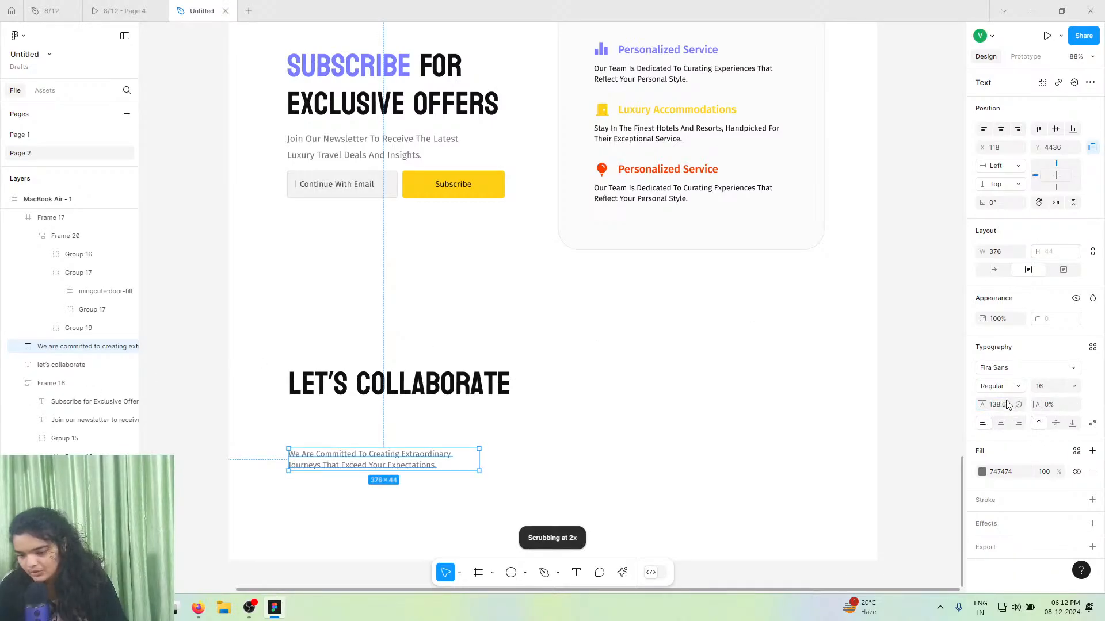
{"action": "type", "text": "20"}
{"action": "key", "text": "Return"}
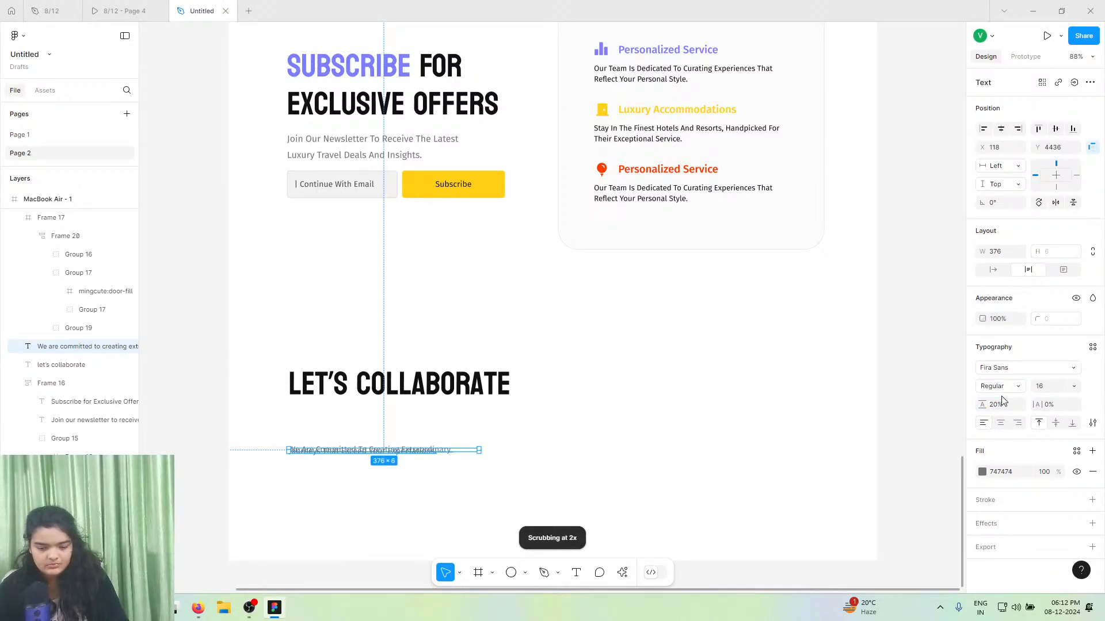
{"action": "left_click", "coordinate": [997, 407]}
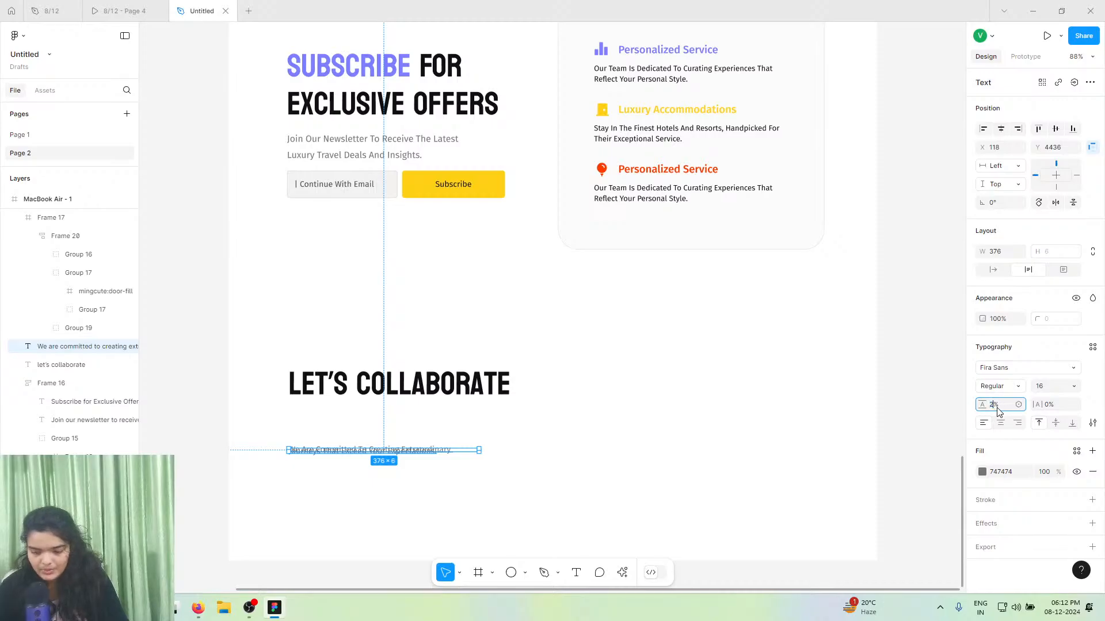
{"action": "type", "text": "20"}
{"action": "key", "text": "Return"}
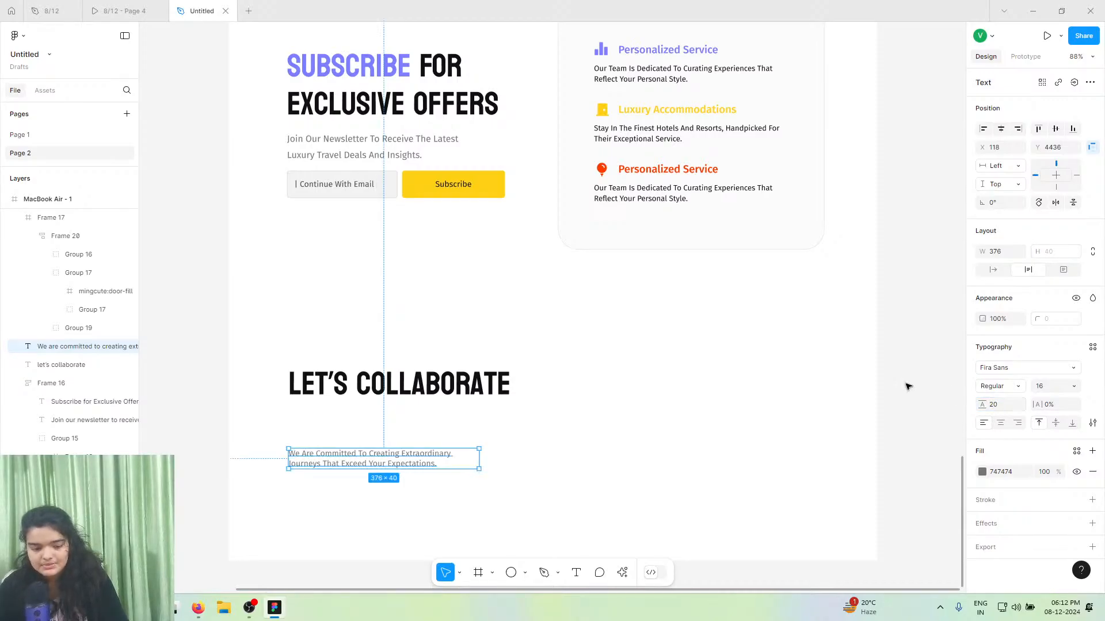
{"action": "left_click_drag", "start_coordinate": [981, 408], "coordinate": [985, 408]}
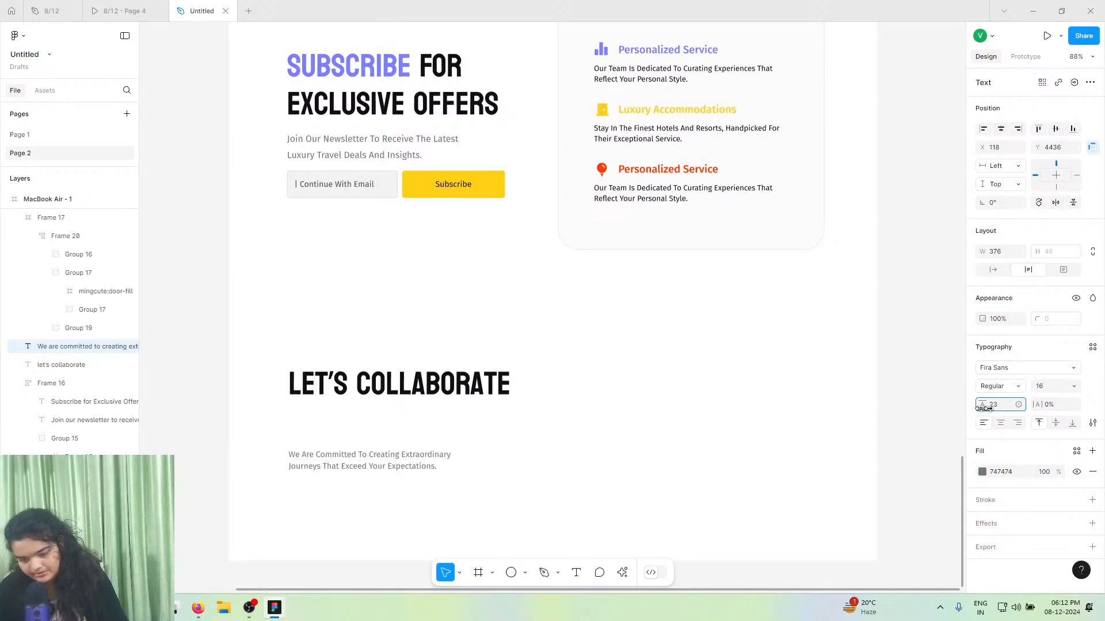
{"action": "left_click", "coordinate": [999, 407]}
{"action": "type", "text": "24"}
{"action": "key", "text": "Return"}
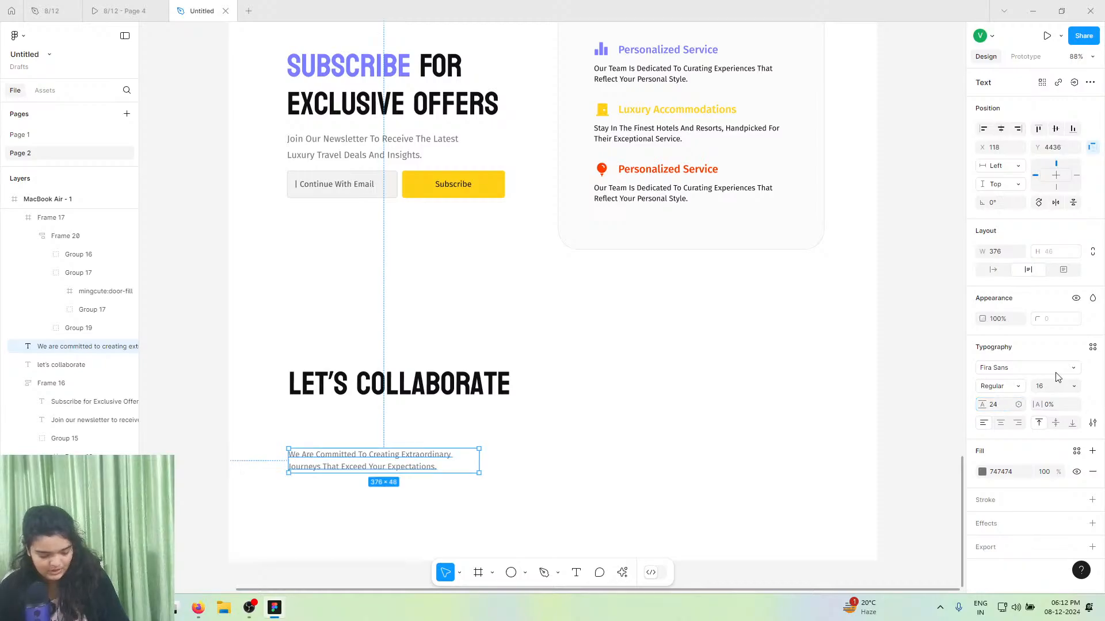
- Move the footer paragraph up to Y 4363, directly below the let's collaborate heading
{"action": "left_click_drag", "start_coordinate": [382, 461], "coordinate": [385, 427]}
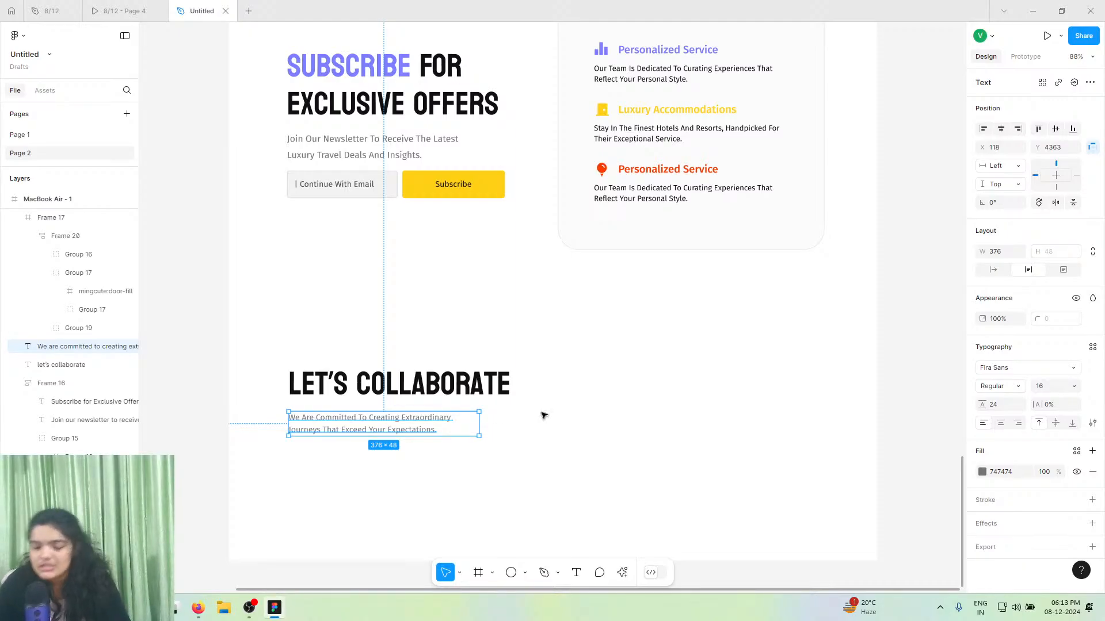
{"action": "left_click", "coordinate": [1074, 386]}
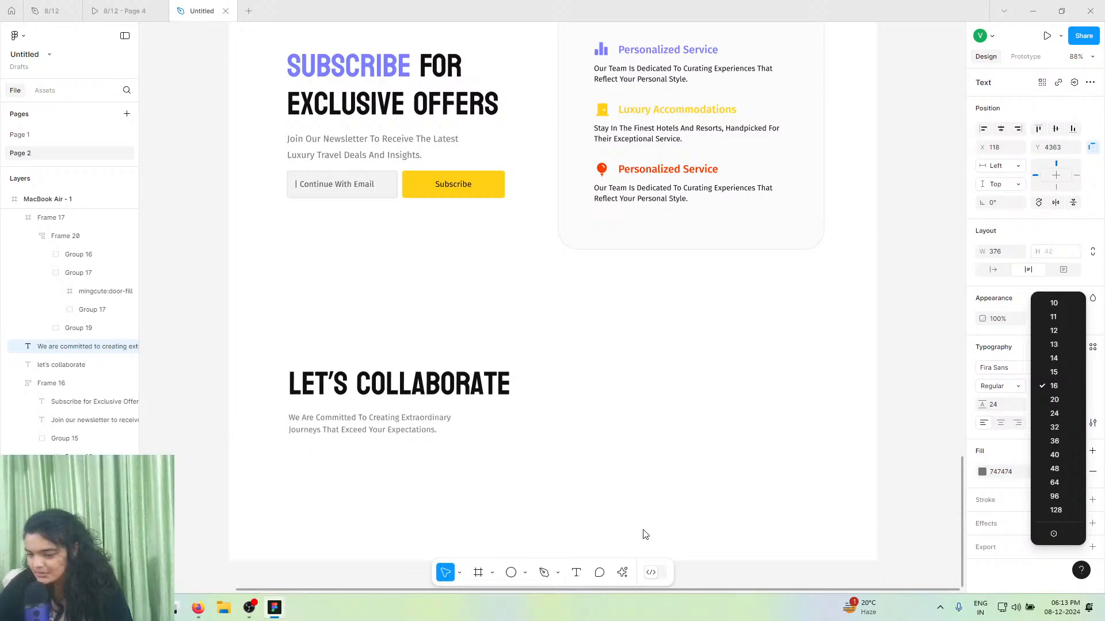
{"action": "left_click", "coordinate": [374, 468]}
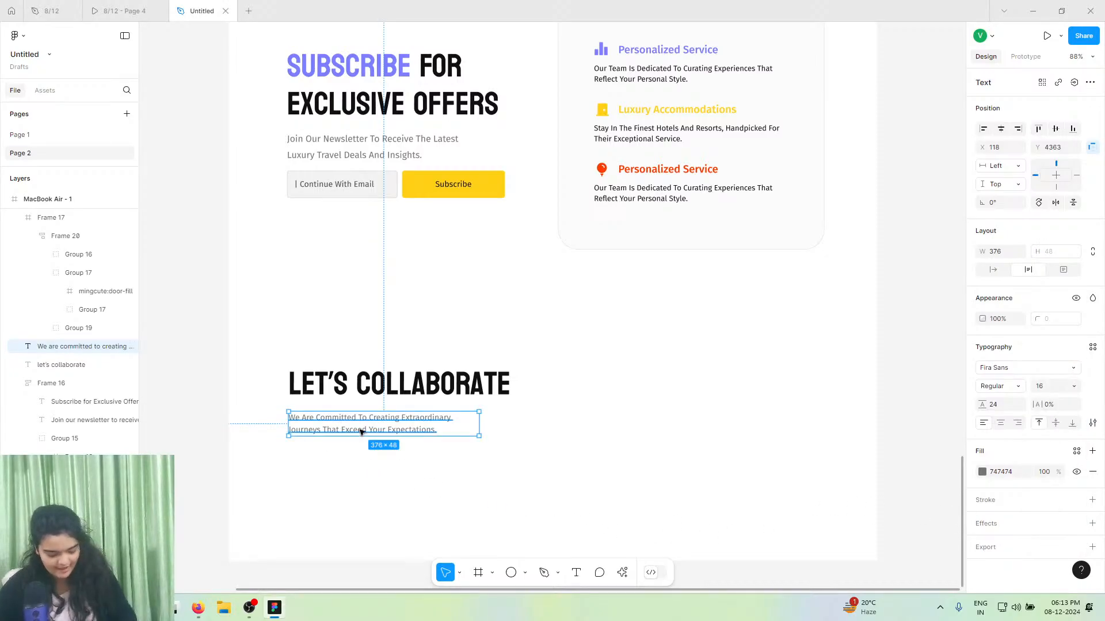
- Shorten the MacBook Air - 1 frame by raising its bottom edge closer to the footer text
{"action": "left_click", "coordinate": [85, 217]}
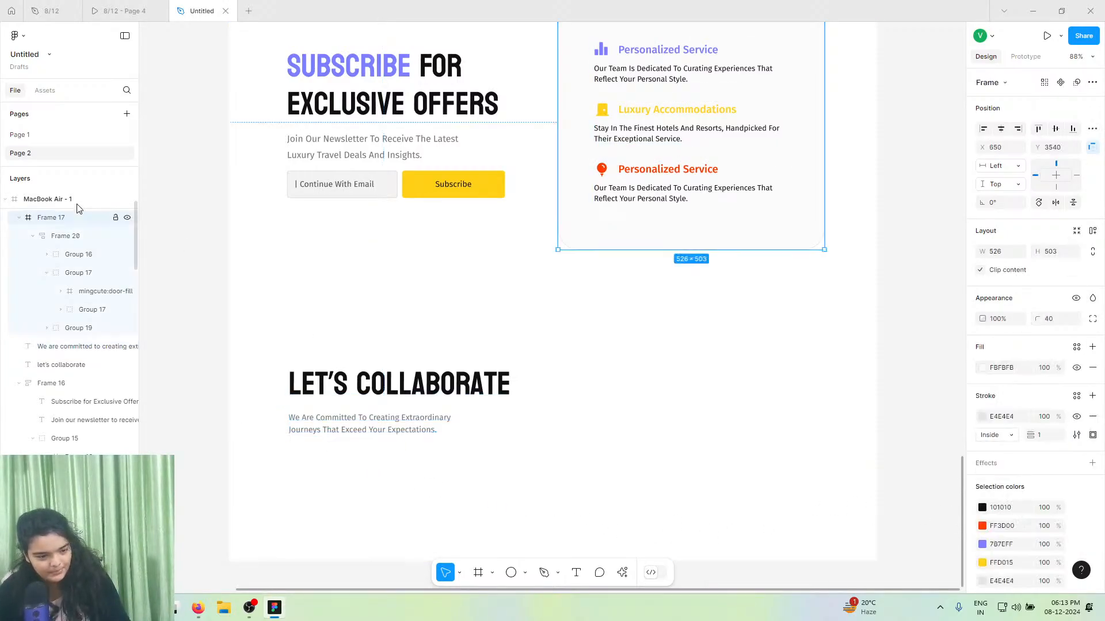
{"action": "left_click", "coordinate": [377, 544]}
{"action": "left_click_drag", "start_coordinate": [373, 561], "coordinate": [370, 533]}
- Move the let's collaborate heading and its paragraph together to X 115, aligned with the subscribe section's left edge, with the paragraph at Y 4339
{"action": "left_click", "coordinate": [371, 425]}
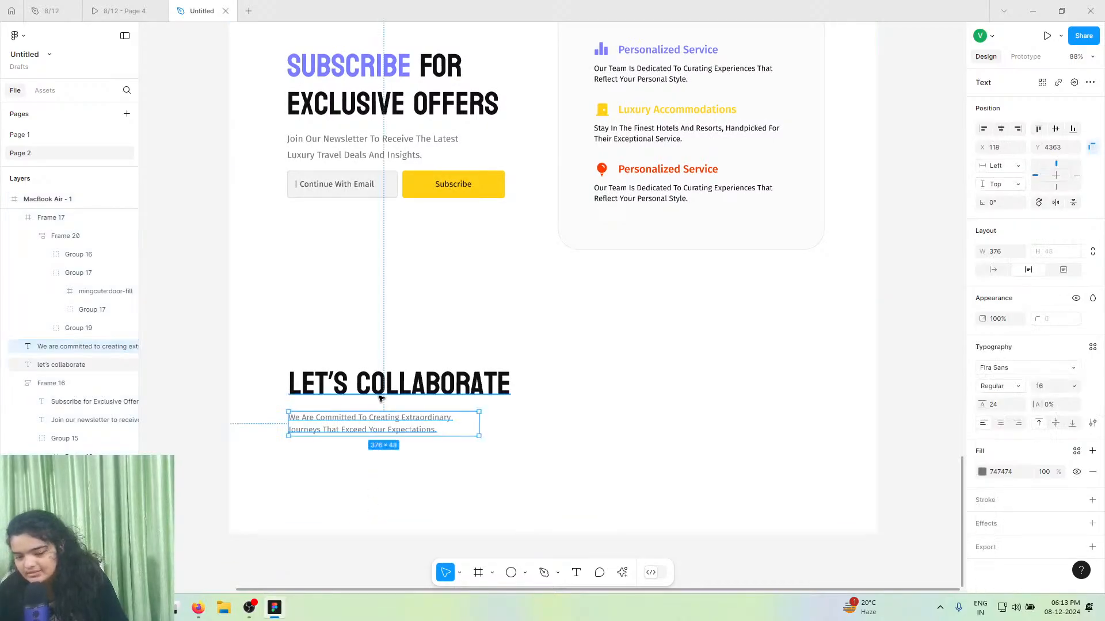
{"action": "left_click", "coordinate": [375, 393], "text": "shift"}
{"action": "left_click_drag", "start_coordinate": [375, 393], "coordinate": [381, 366]}
{"action": "left_click", "coordinate": [353, 413]}
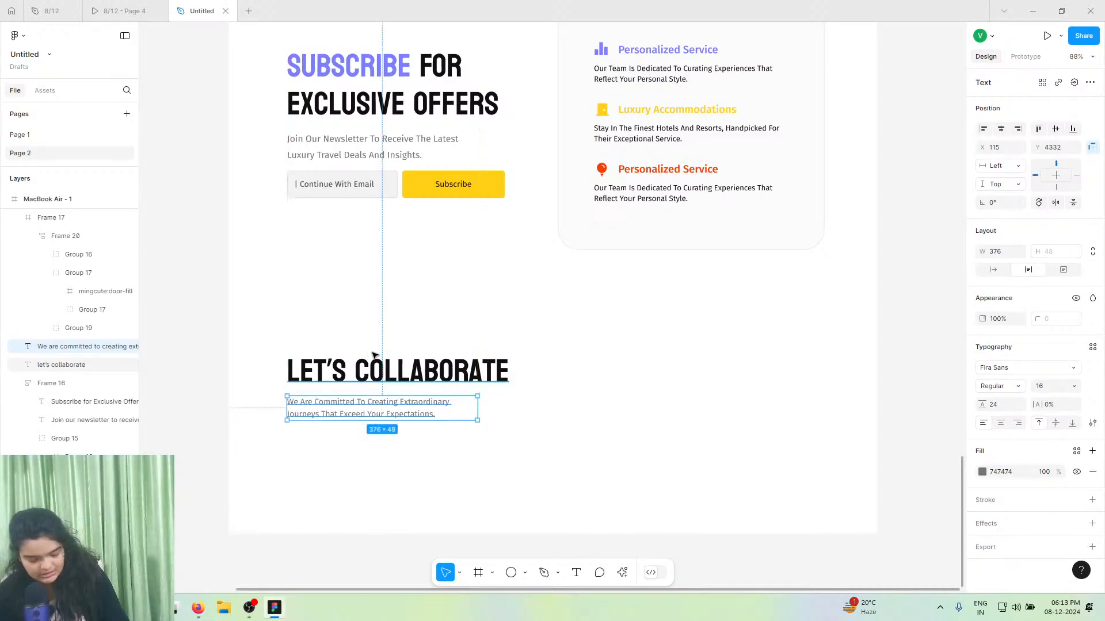
{"action": "left_click", "coordinate": [381, 366], "text": "shift"}
{"action": "key", "text": "Down"}
{"action": "key", "text": "Down"}
{"action": "key", "text": "Down"}
{"action": "key", "text": "Down"}
{"action": "key", "text": "Down"}
{"action": "key", "text": "Down"}
{"action": "key", "text": "Down"}
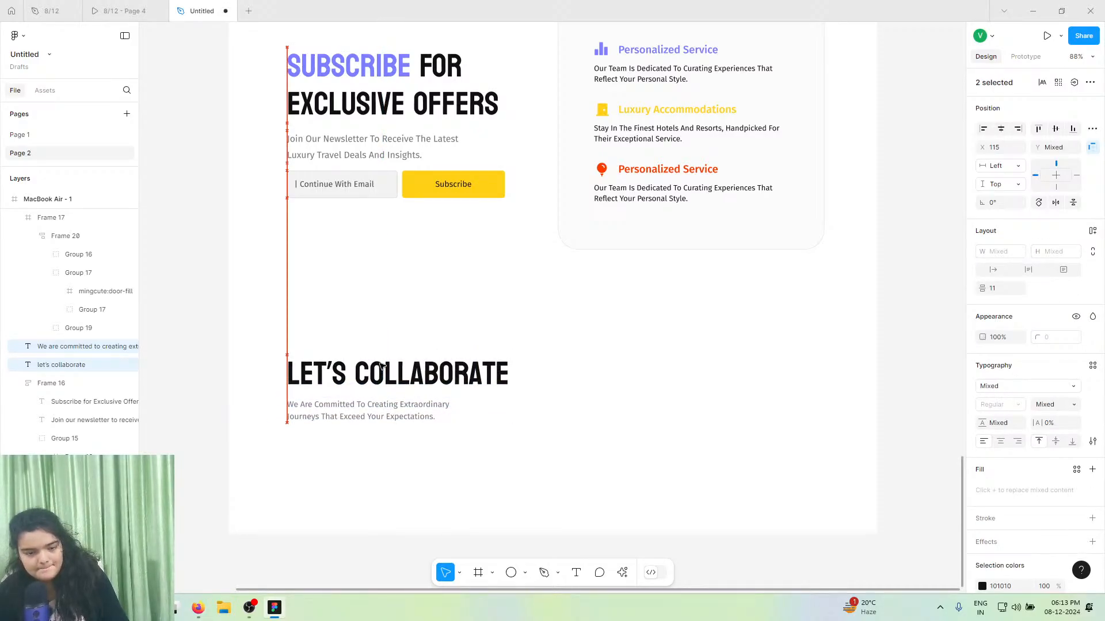
- Check the reference footer, duplicate the footer paragraph beside the let's collaborate heading, and replace the copy's text with "DESTINATIONS"
{"action": "left_click", "coordinate": [112, 13]}
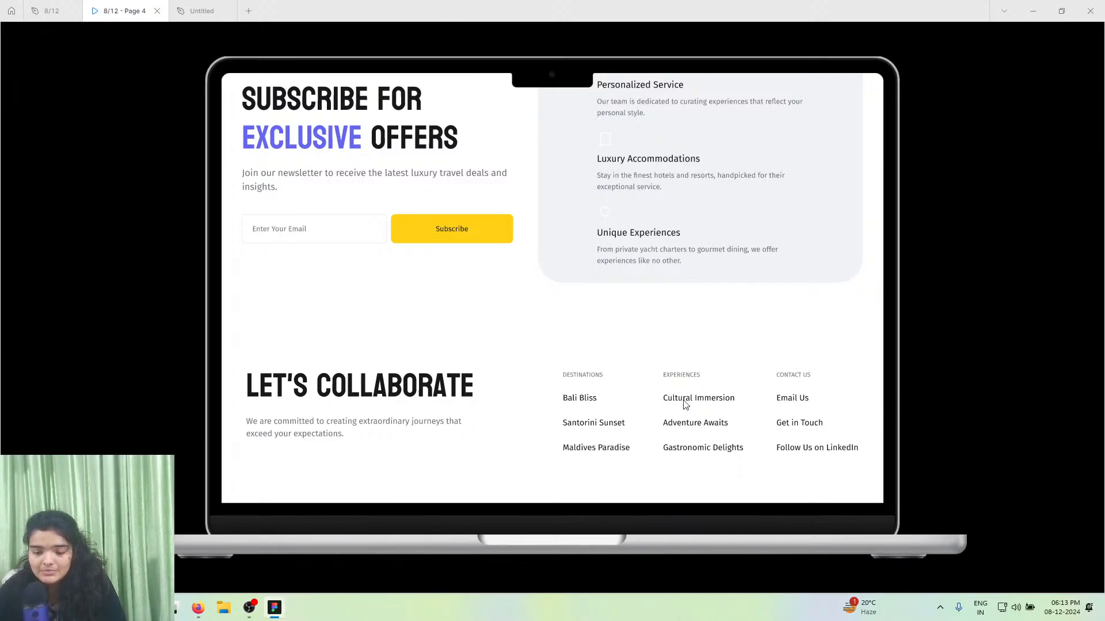
{"action": "left_click", "coordinate": [201, 10]}
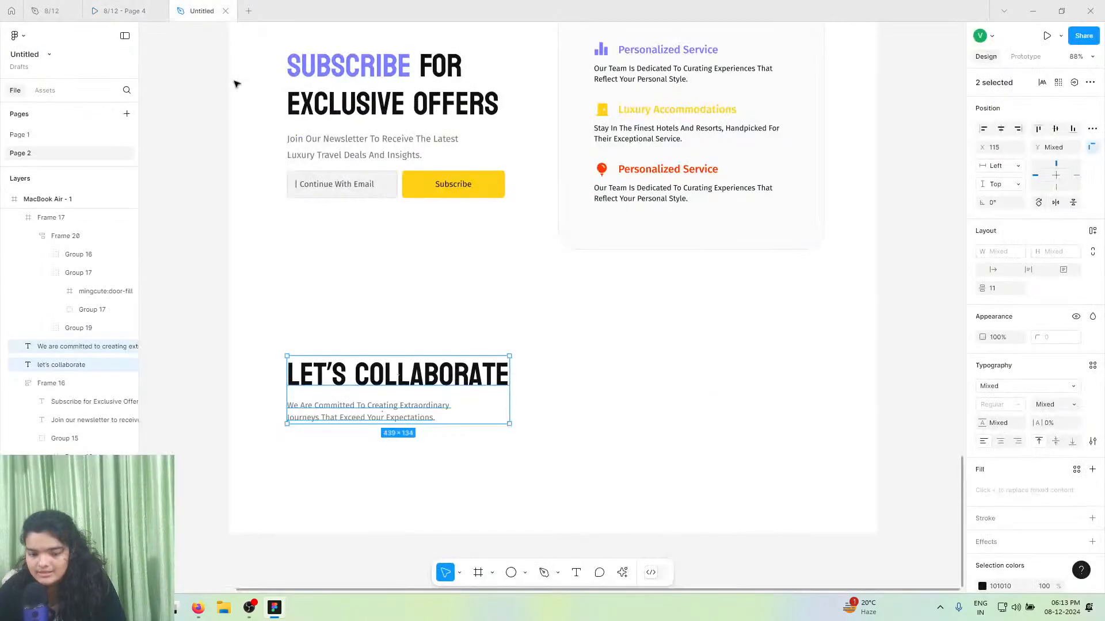
{"action": "left_click", "coordinate": [386, 410]}
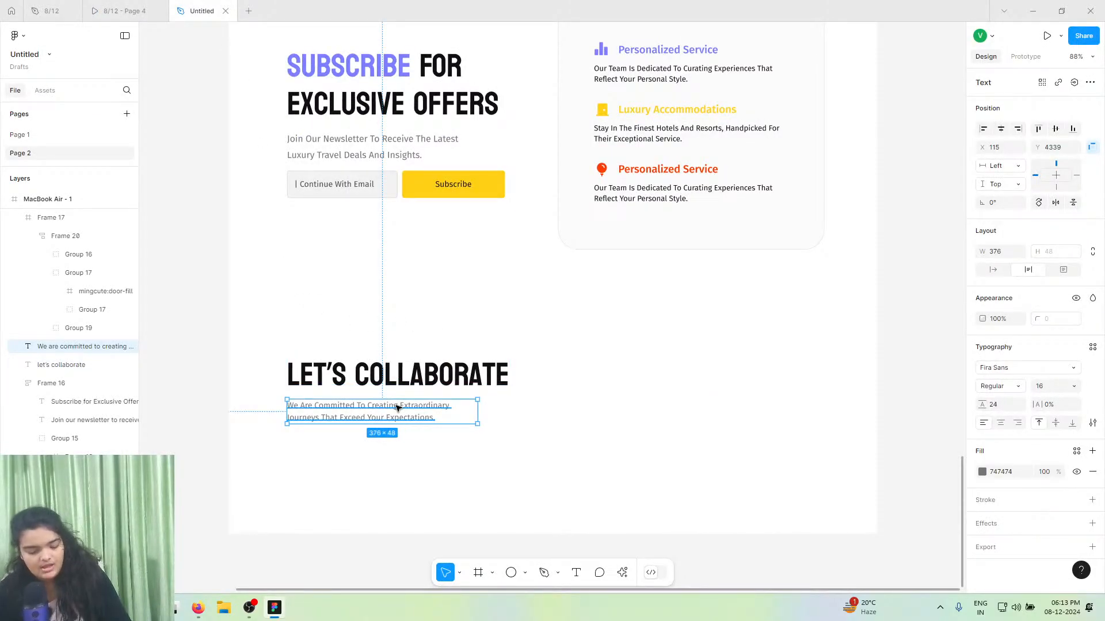
{"action": "key", "text": "ctrl+d"}
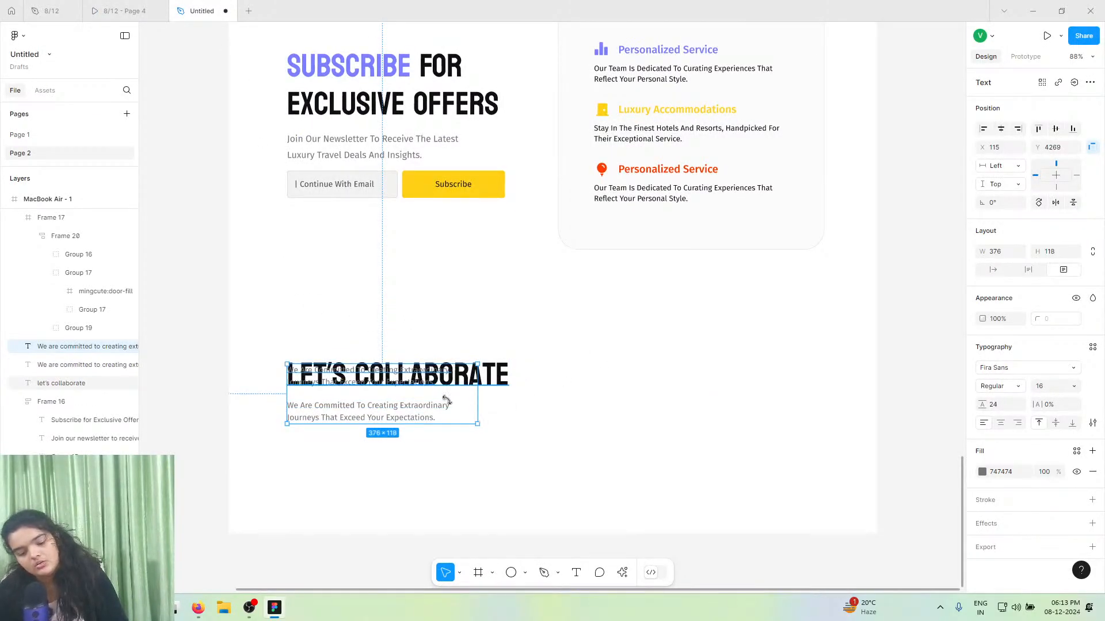
{"action": "left_click_drag", "start_coordinate": [400, 408], "coordinate": [630, 366]}
{"action": "left_click", "coordinate": [124, 10]}
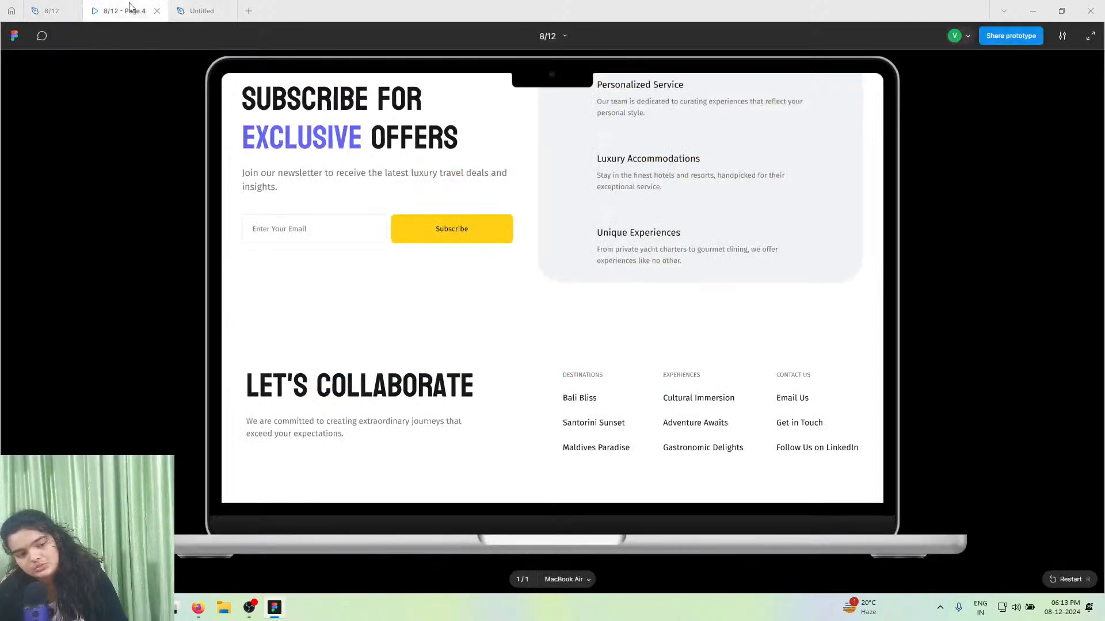
{"action": "left_click", "coordinate": [219, 11]}
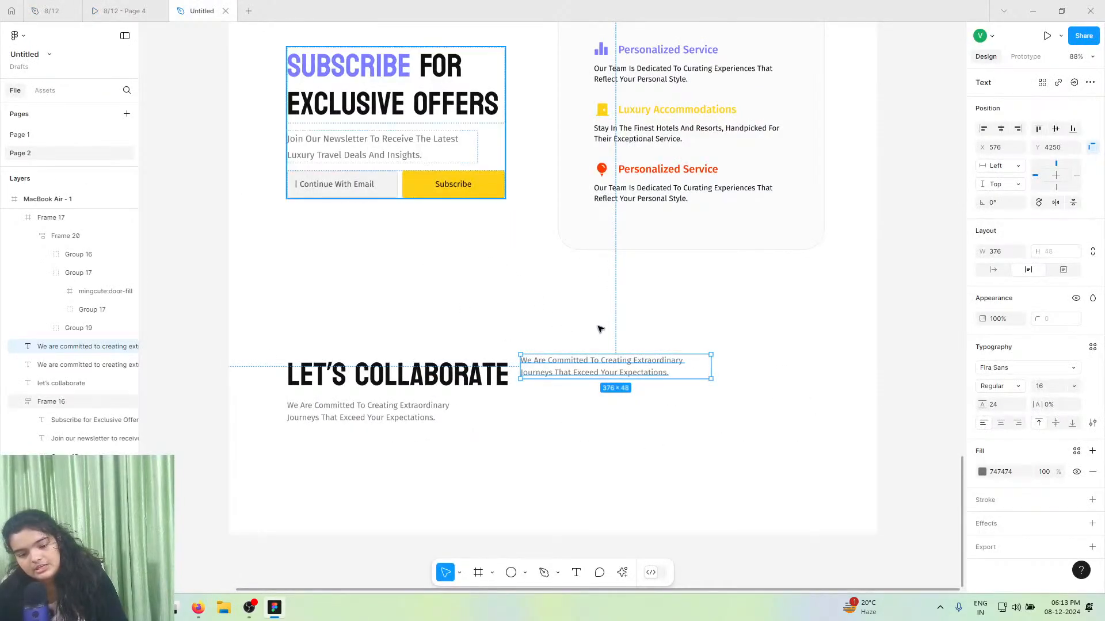
{"action": "double_click", "coordinate": [578, 368]}
{"action": "type", "text": "DES"}
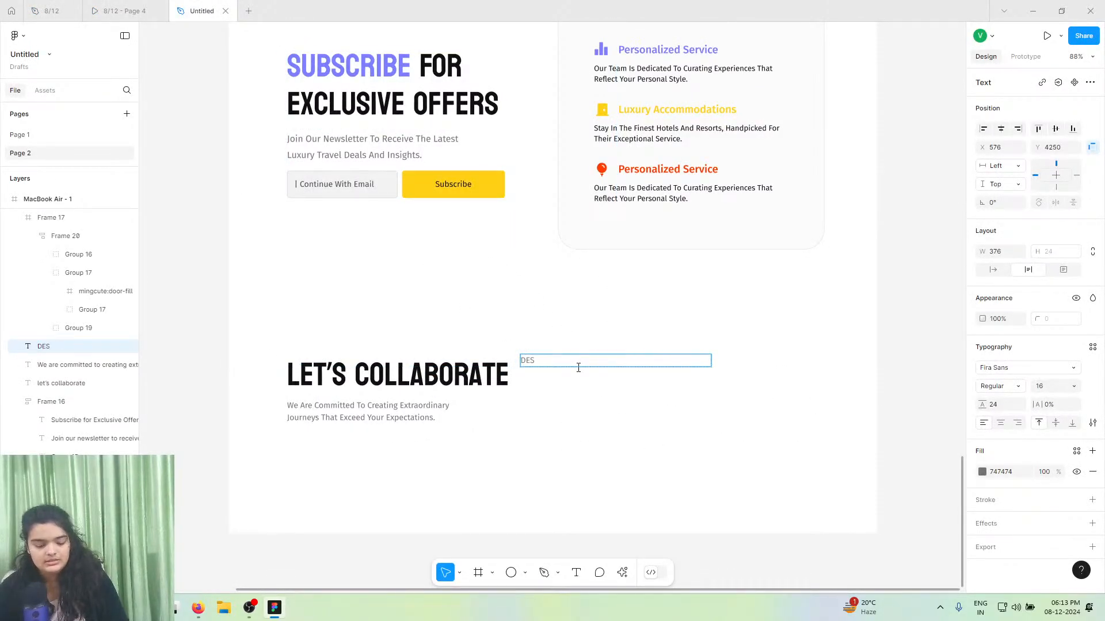
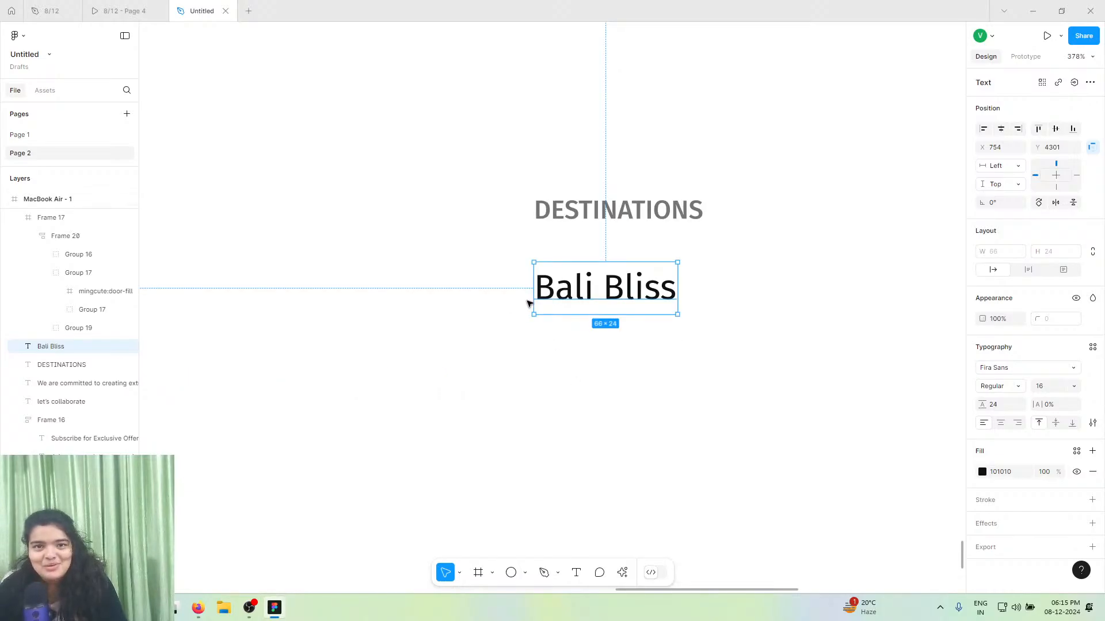
- Duplicate the Bali Bliss entry below itself at Y 4337 and change the copy's text to "Santorini Sunset" after checking the reference
{"action": "key", "text": "ctrl+d"}
{"action": "left_click_drag", "start_coordinate": [597, 290], "coordinate": [597, 369]}
{"action": "left_click", "coordinate": [122, 10]}
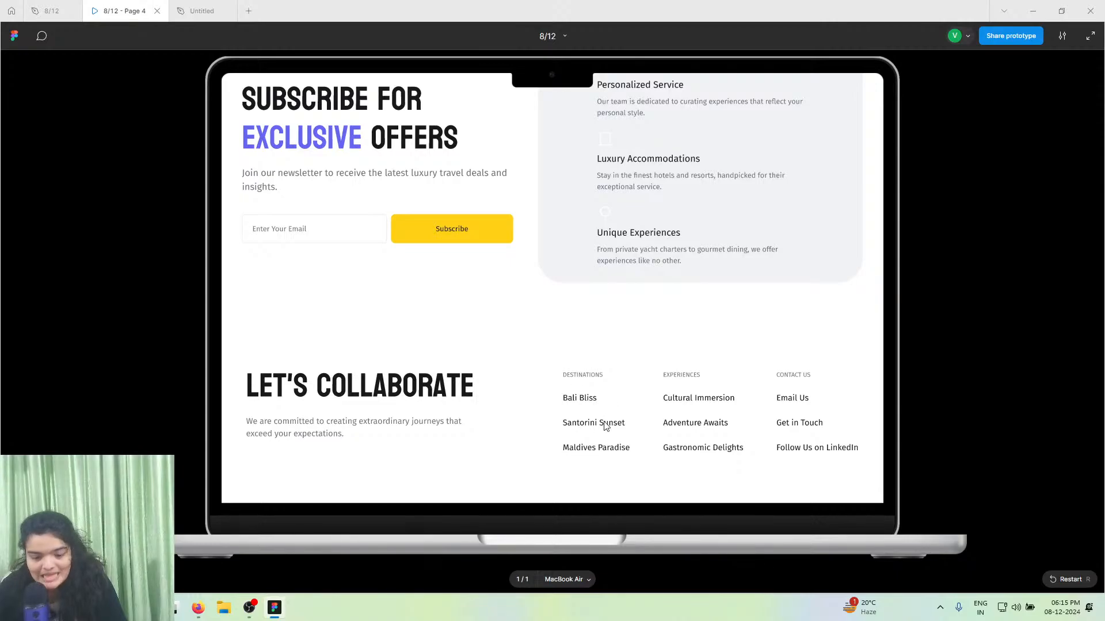
{"action": "left_click", "coordinate": [201, 11]}
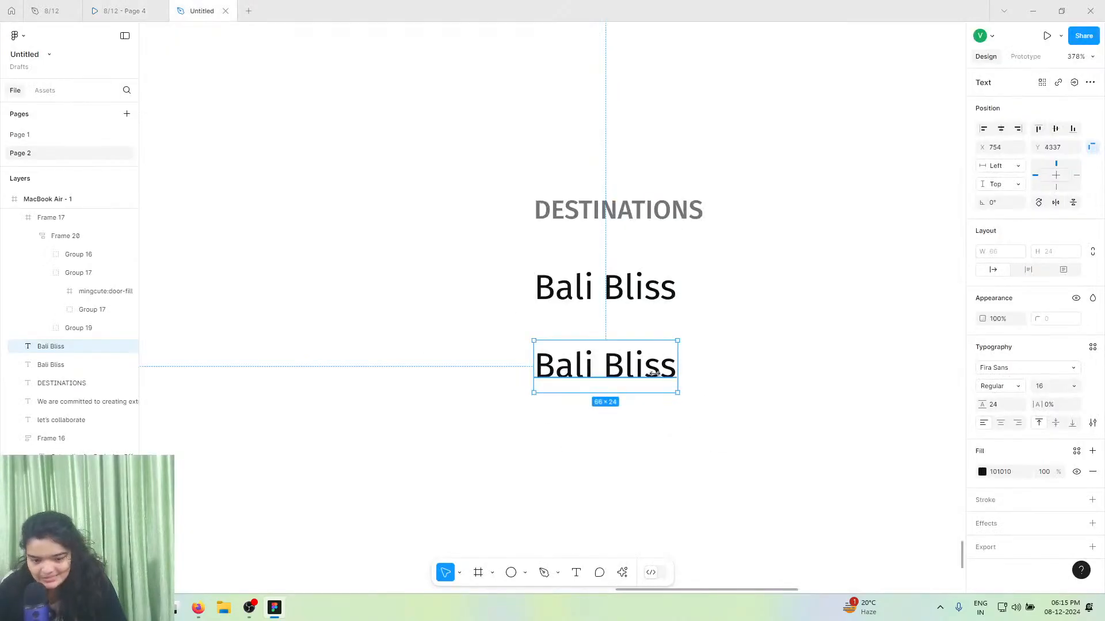
{"action": "double_click", "coordinate": [656, 384]}
{"action": "type", "text": "San"}
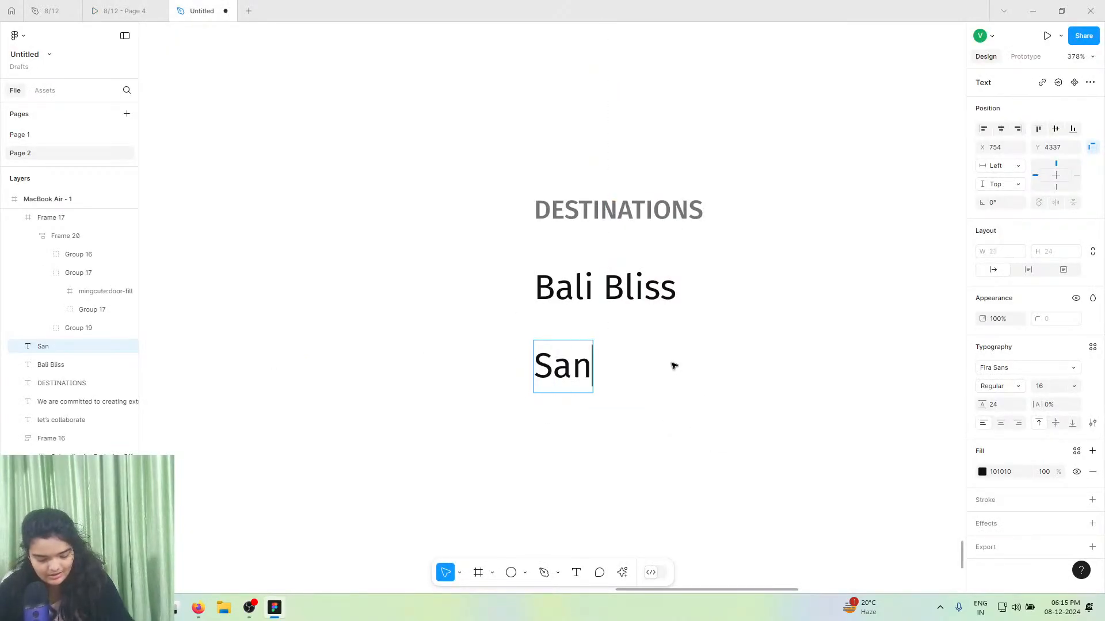
{"action": "type", "text": "torinin"}
{"action": "key", "text": "BackSpace"}
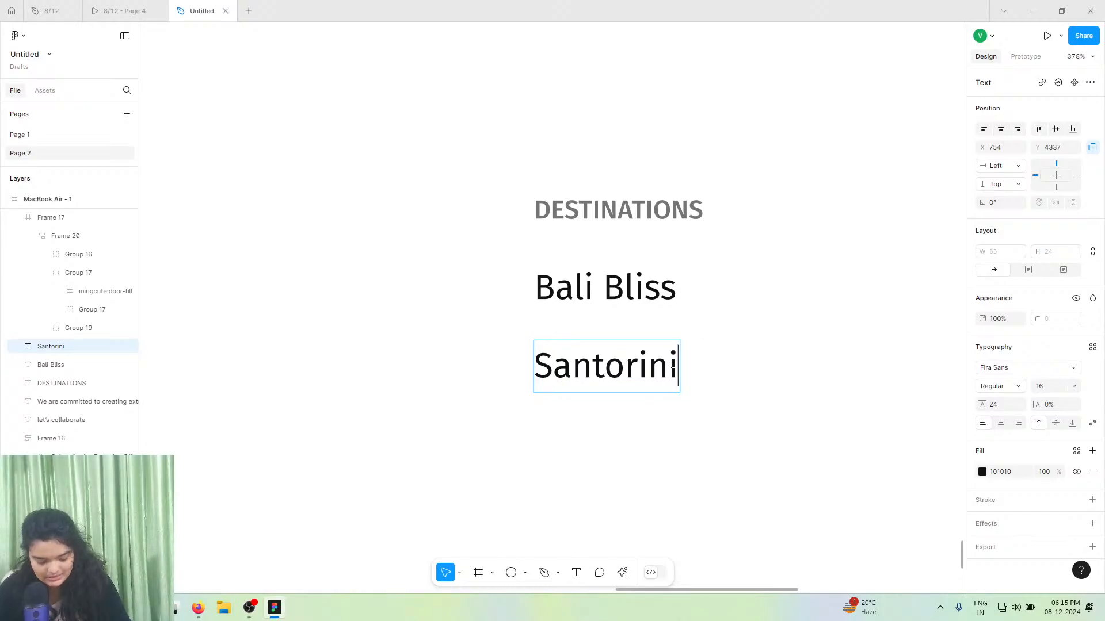
{"action": "type", "text": "Sunset"}
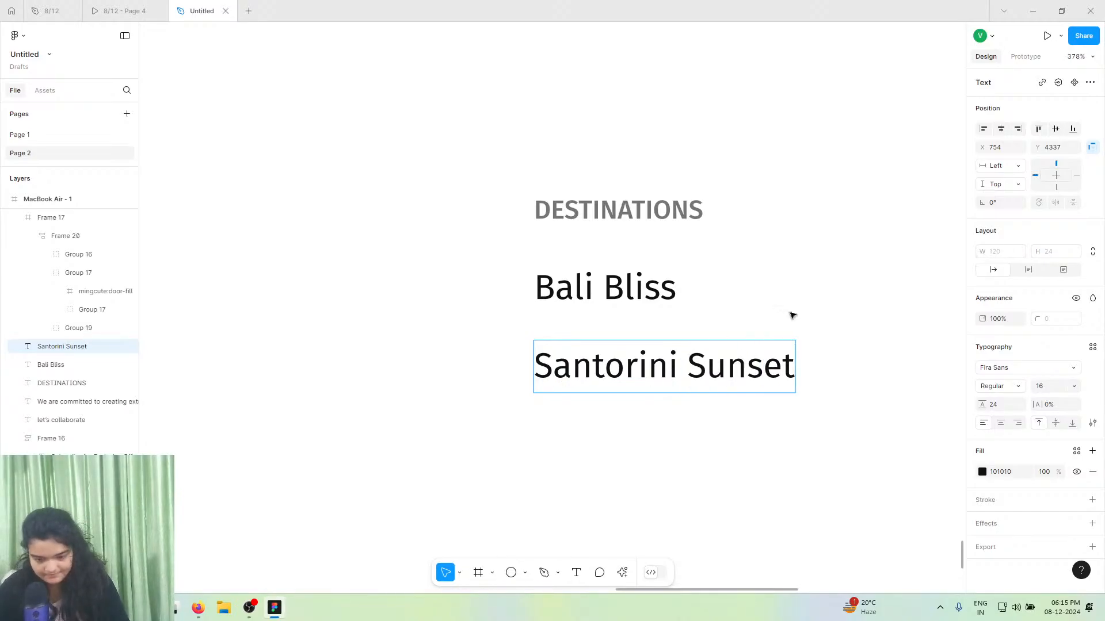
{"action": "key", "text": "Escape"}
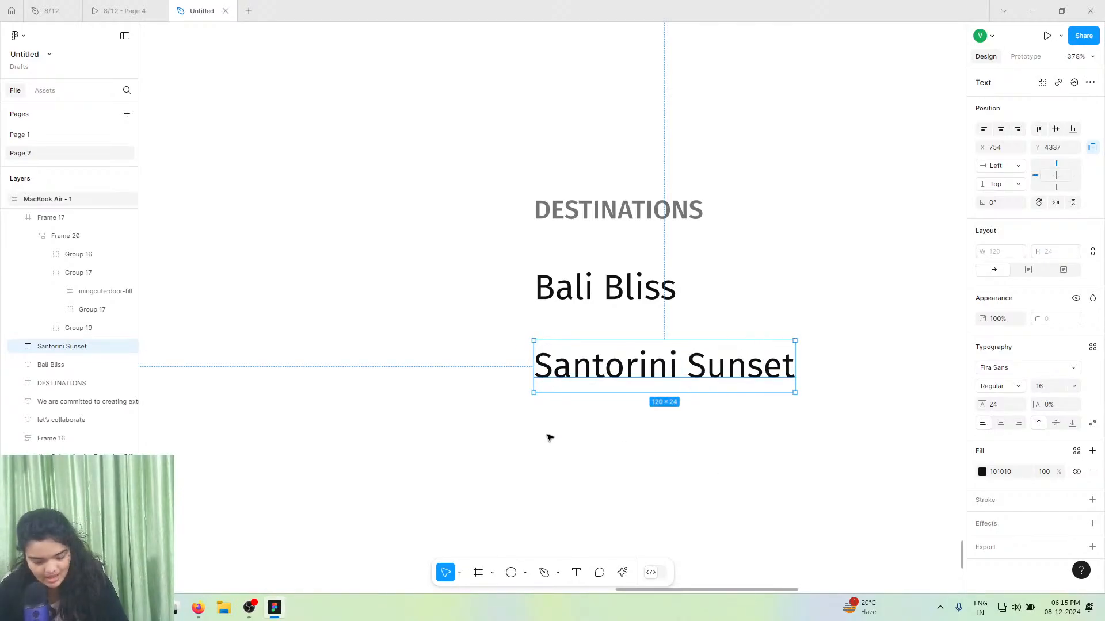
- Duplicate the Santorini Sunset entry below itself at X 754, Y 4377 and change the copy's text to "Maldives Sunsise"
{"action": "left_click_drag", "start_coordinate": [576, 378], "coordinate": [562, 453]}
{"action": "left_click", "coordinate": [576, 449]}
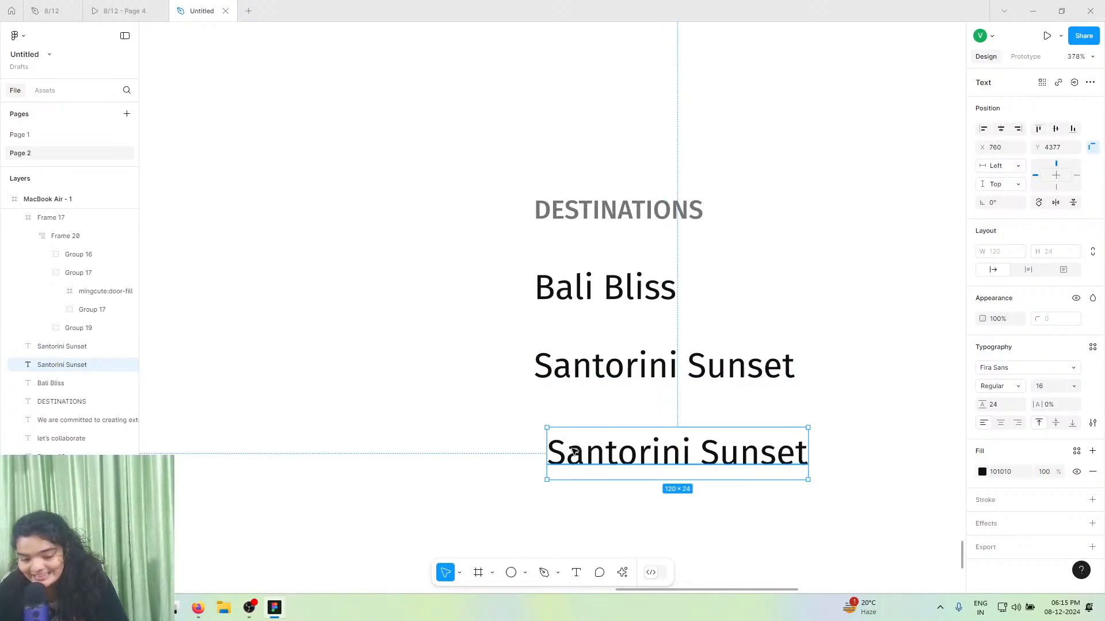
{"action": "left_click", "coordinate": [119, 11]}
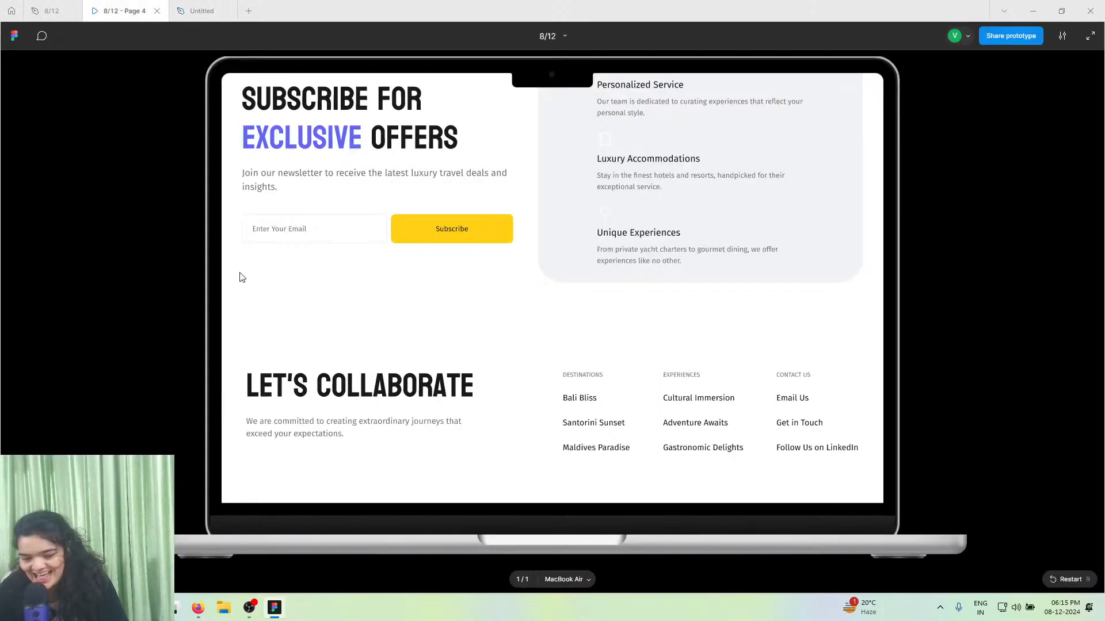
{"action": "left_click", "coordinate": [201, 11]}
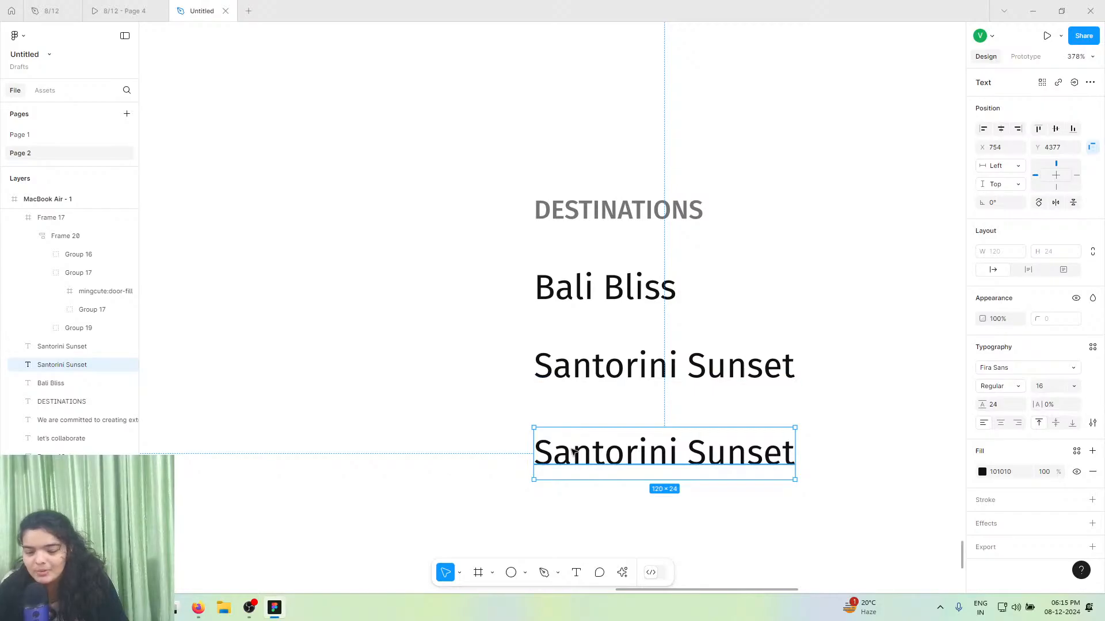
{"action": "double_click", "coordinate": [574, 448]}
{"action": "type", "text": "Maldives"}
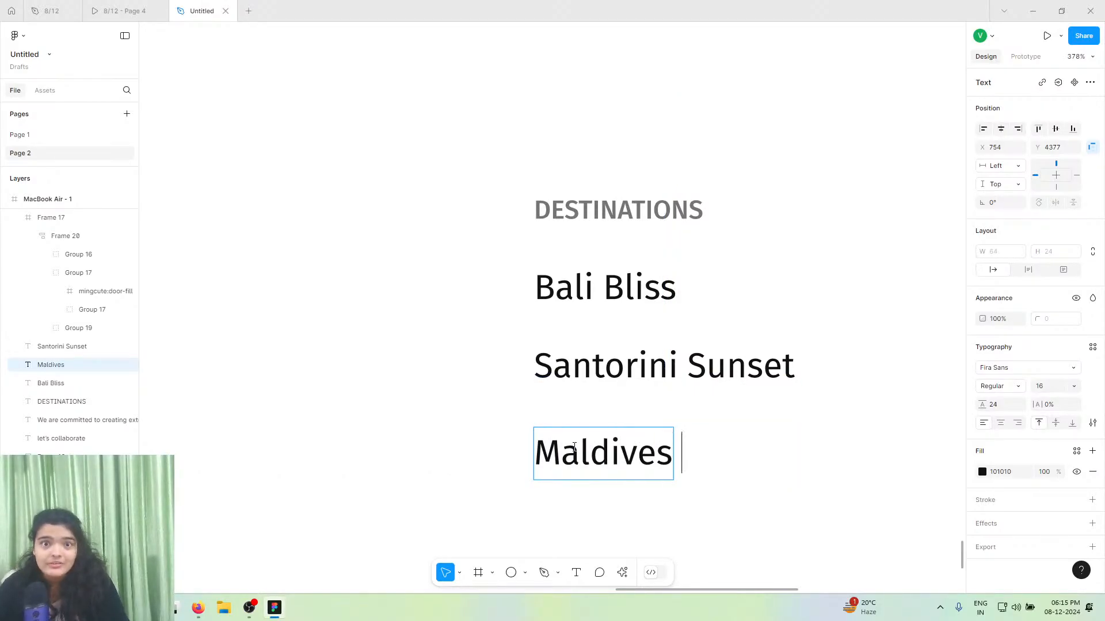
{"action": "type", "text": "  Suns"}
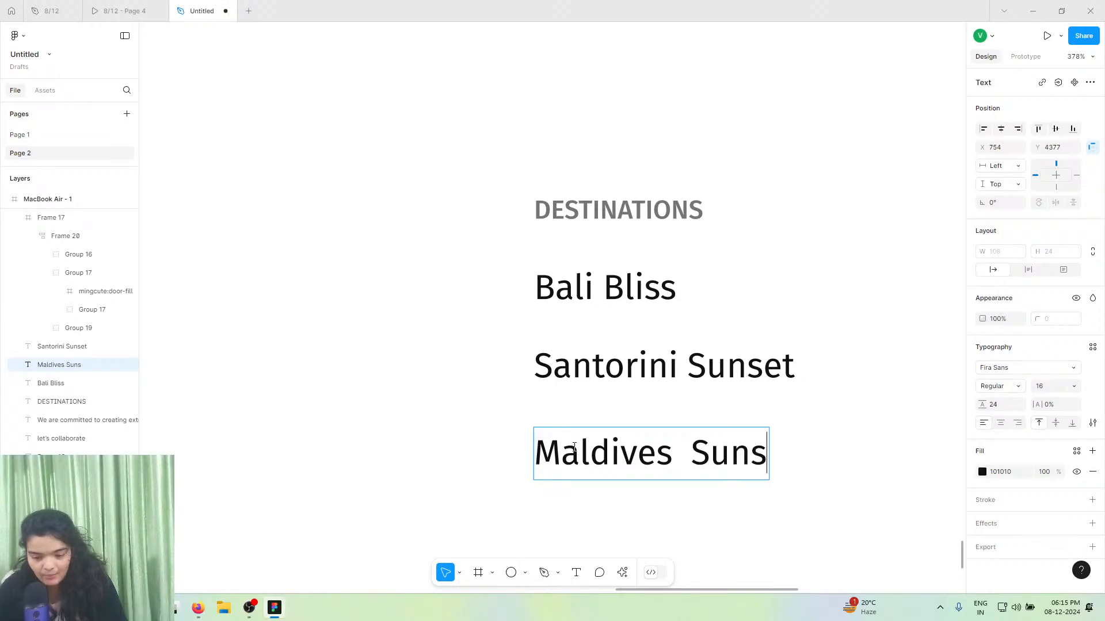
{"action": "type", "text": "ise"}
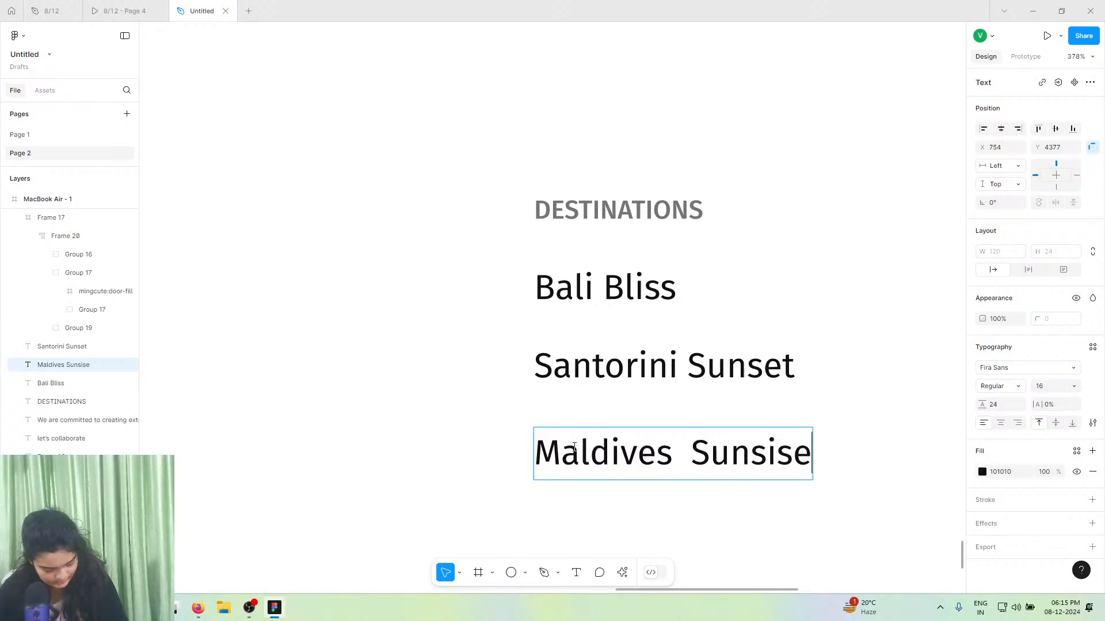
{"action": "left_click", "coordinate": [683, 451]}
{"action": "key", "text": "BackSpace"}
{"action": "key", "text": "Escape"}
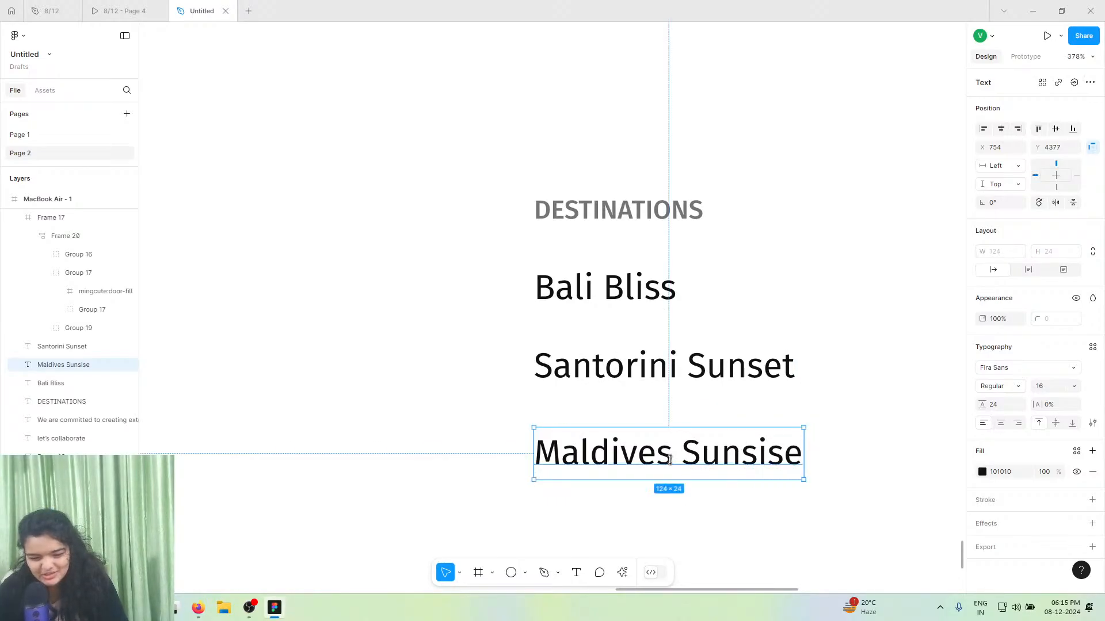
- Space the DESTINATIONS heading and its three entries evenly at 12 and group the four texts
{"action": "left_click", "coordinate": [657, 355], "text": "shift"}
{"action": "left_click", "coordinate": [626, 275], "text": "shift"}
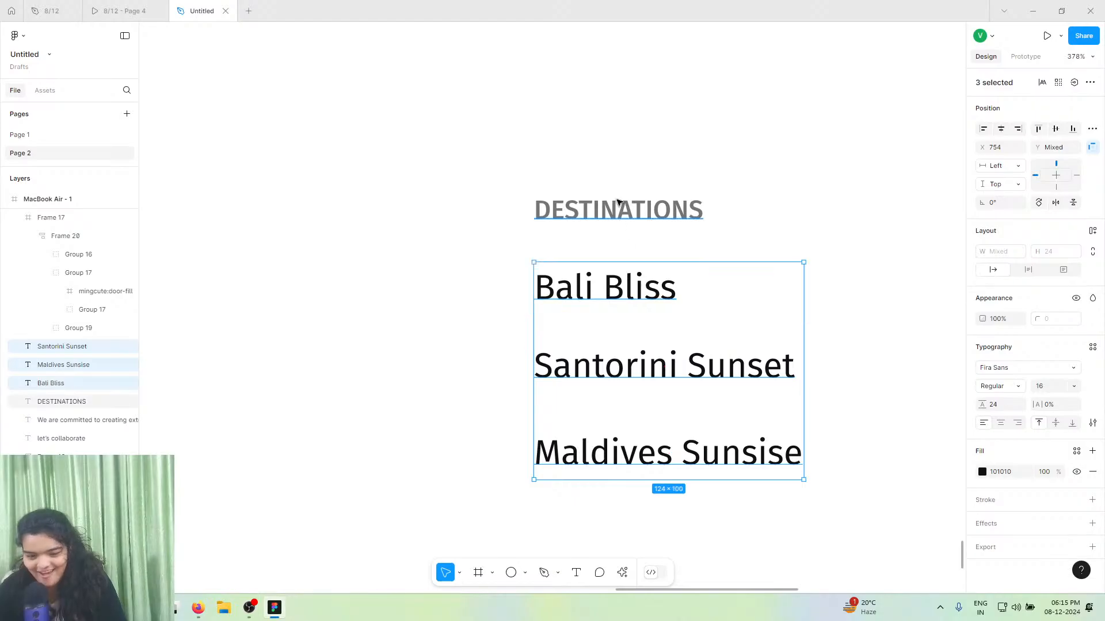
{"action": "left_click", "coordinate": [619, 205], "text": "shift"}
{"action": "left_click", "coordinate": [794, 470]}
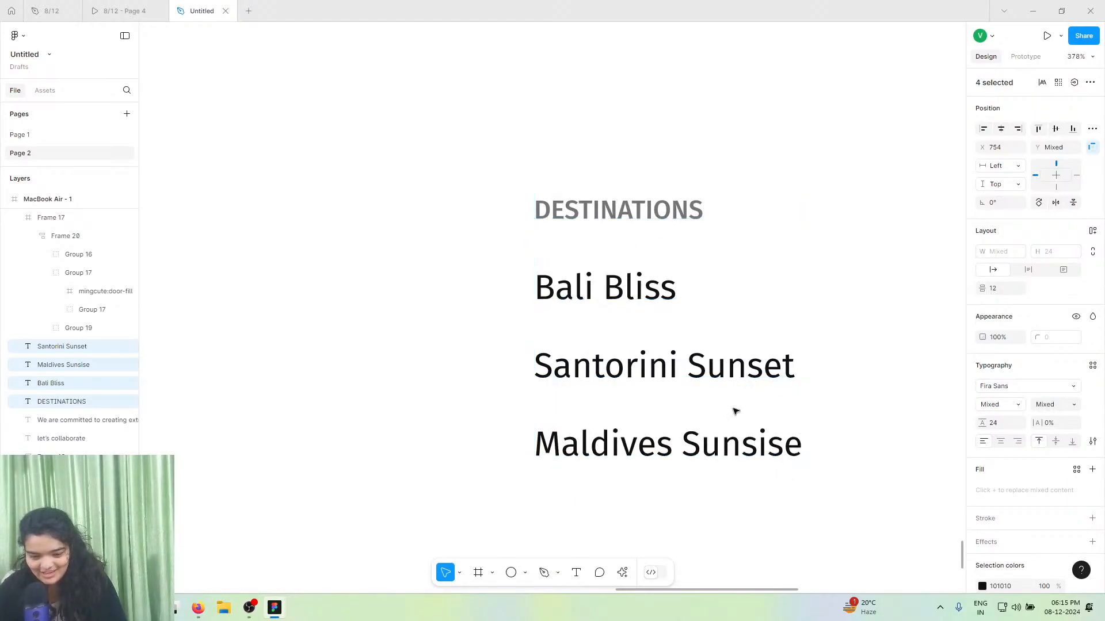
{"action": "key", "text": "ctrl+g"}
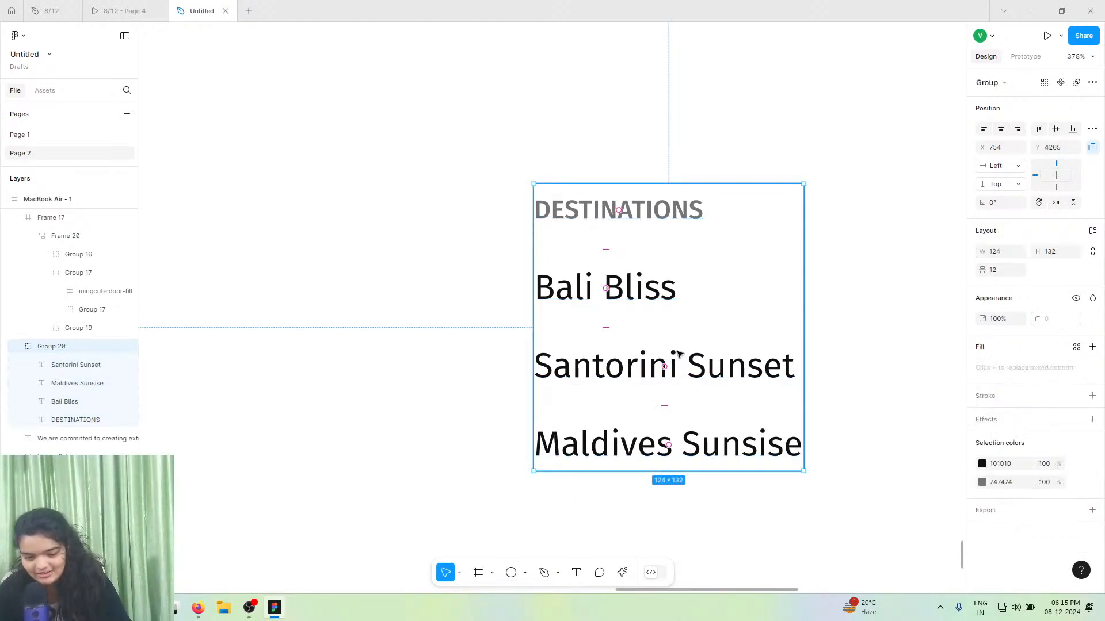
- Move the destinations group to X 758, Y 4253 and set its vertical spacing to 21, checking against the reference footer
{"action": "scroll", "coordinate": [679, 348], "scroll_direction": "down", "scroll_amount": 5}
{"action": "left_click_drag", "start_coordinate": [675, 352], "coordinate": [678, 341]}
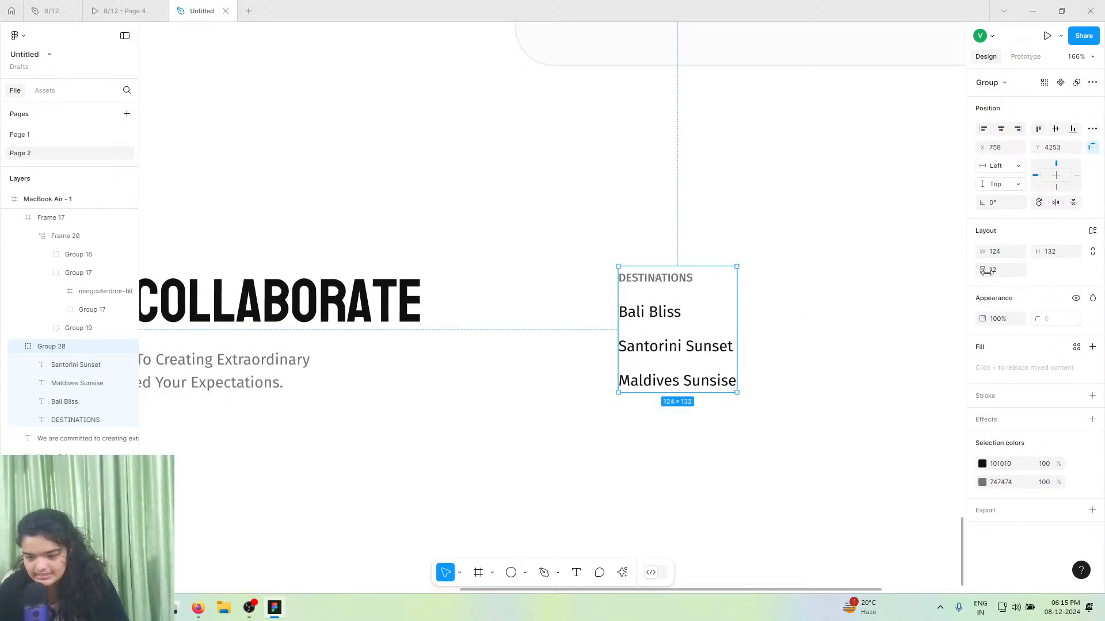
{"action": "left_click_drag", "start_coordinate": [987, 271], "coordinate": [1002, 272]}
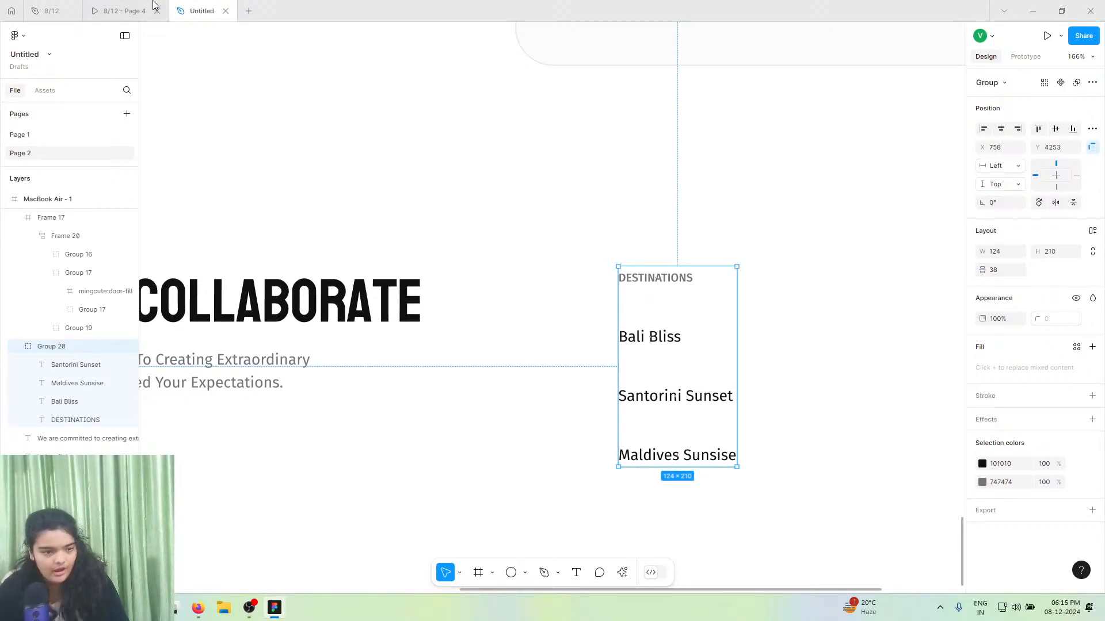
{"action": "left_click", "coordinate": [153, 4]}
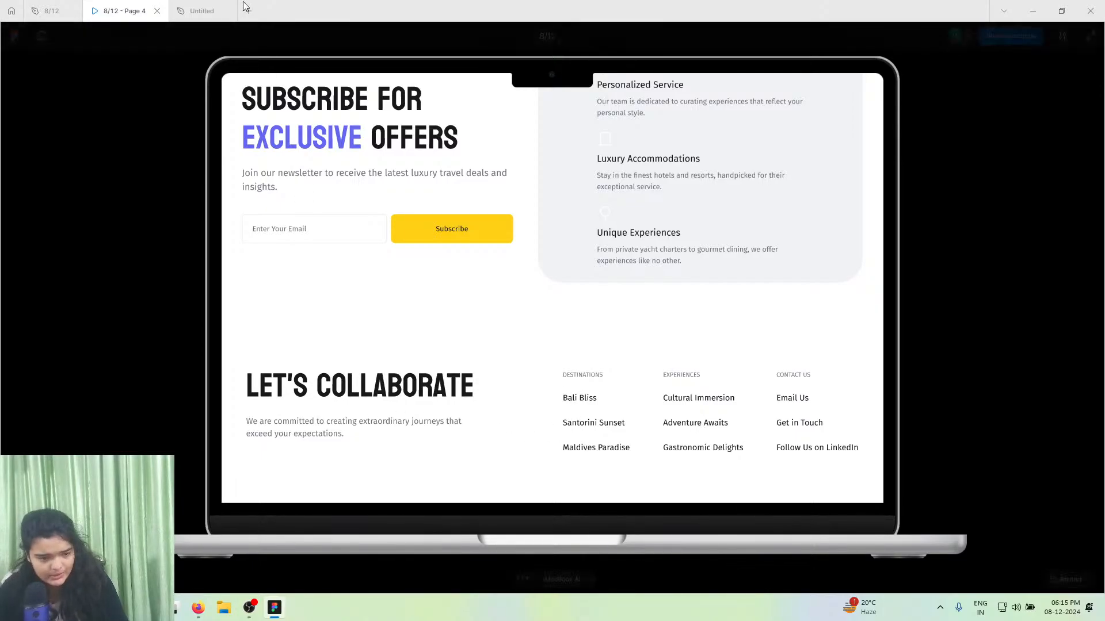
{"action": "left_click", "coordinate": [202, 10]}
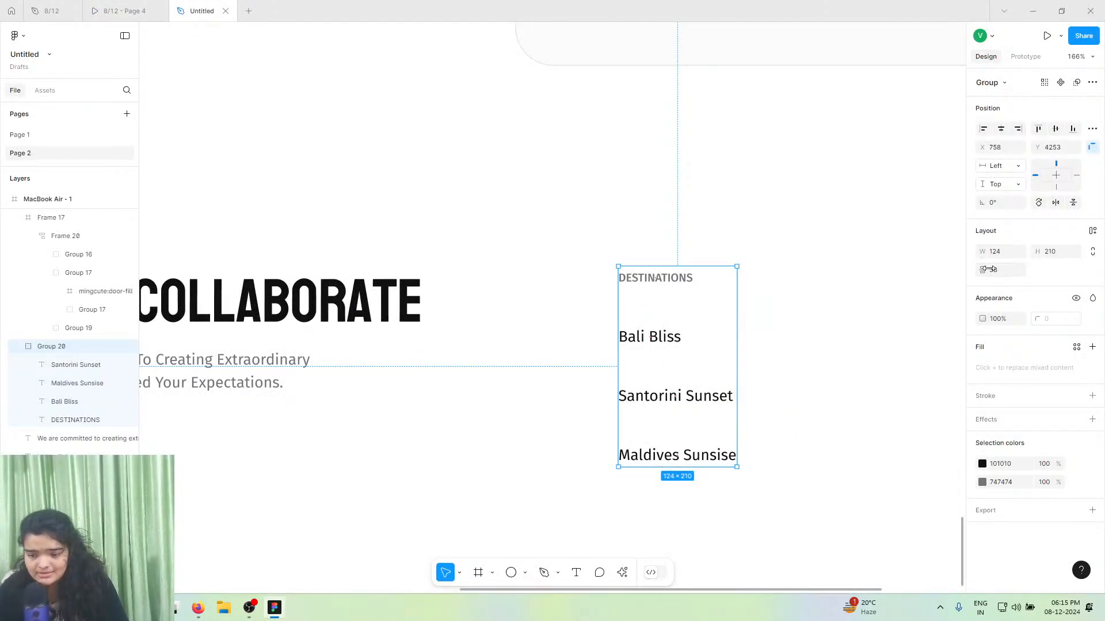
{"action": "mouse_move", "coordinate": [986, 268]}
{"action": "left_mouse_down"}
{"action": "mouse_move", "coordinate": [944, 274]}
{"action": "mouse_move", "coordinate": [980, 272]}
{"action": "left_mouse_up"}
- Duplicate the destinations column beside itself at X 941, Y 4253, check the reference, and change the copy's heading to "EXPERIENCE"
{"action": "scroll", "coordinate": [747, 365], "scroll_direction": "down", "scroll_amount": 5}
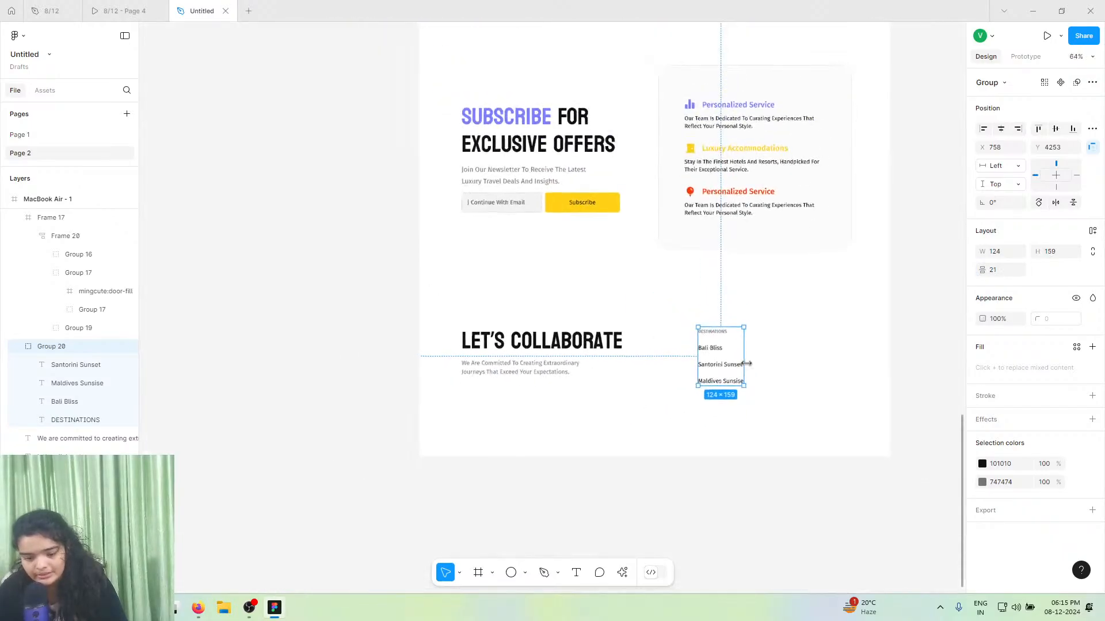
{"action": "scroll", "coordinate": [746, 365], "scroll_direction": "right", "scroll_amount": 2}
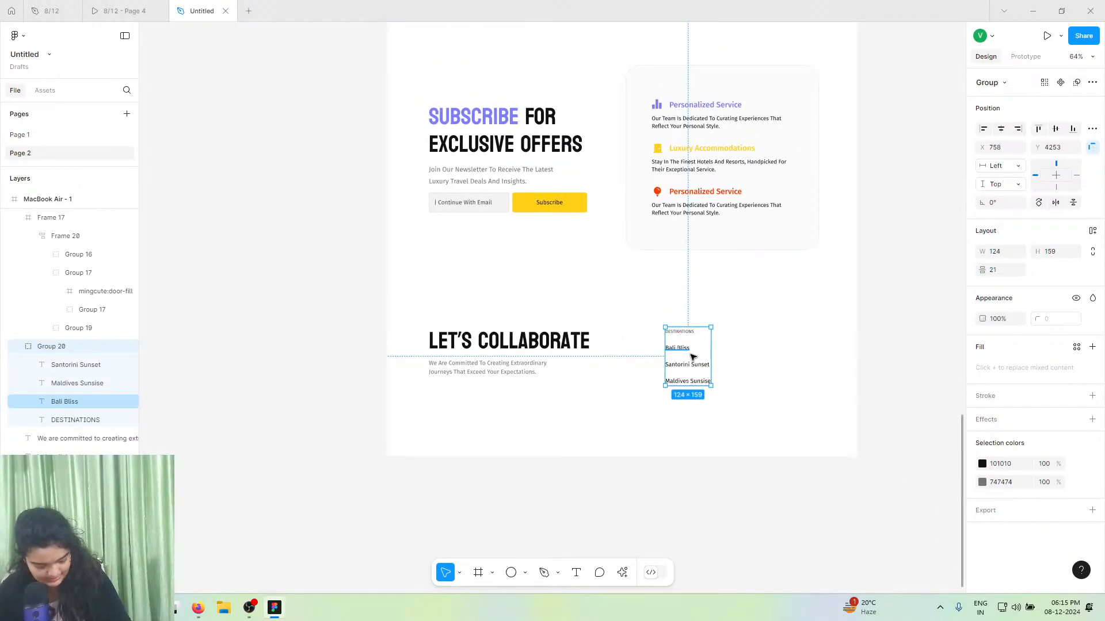
{"action": "left_click_drag", "start_coordinate": [693, 355], "coordinate": [756, 353]}
{"action": "left_click", "coordinate": [124, 11]}
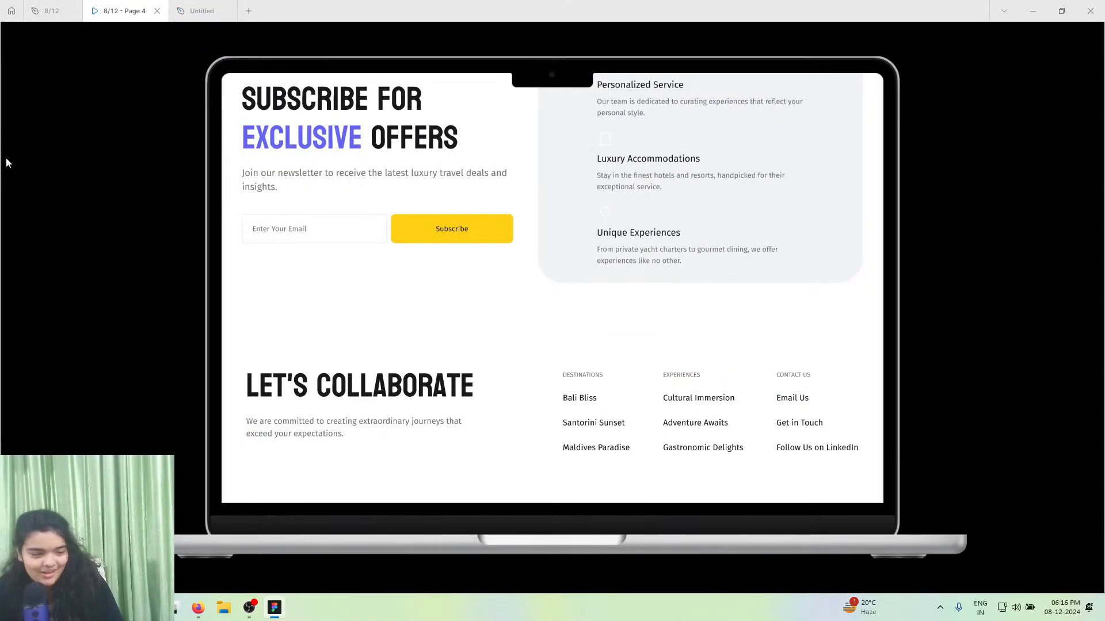
{"action": "left_click", "coordinate": [51, 11]}
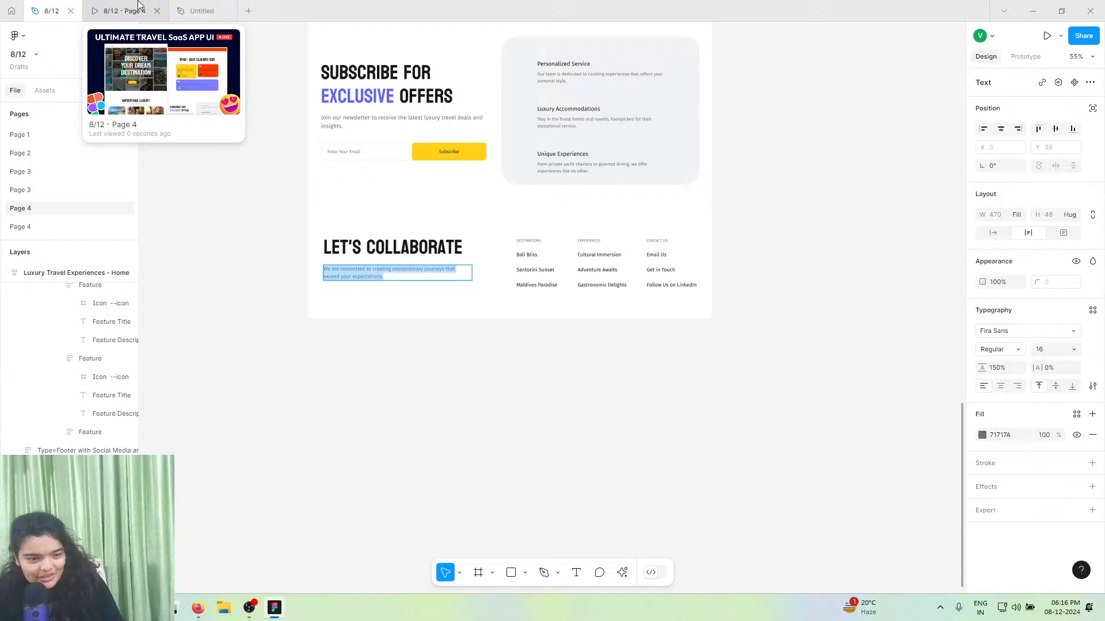
{"action": "left_click", "coordinate": [185, 5]}
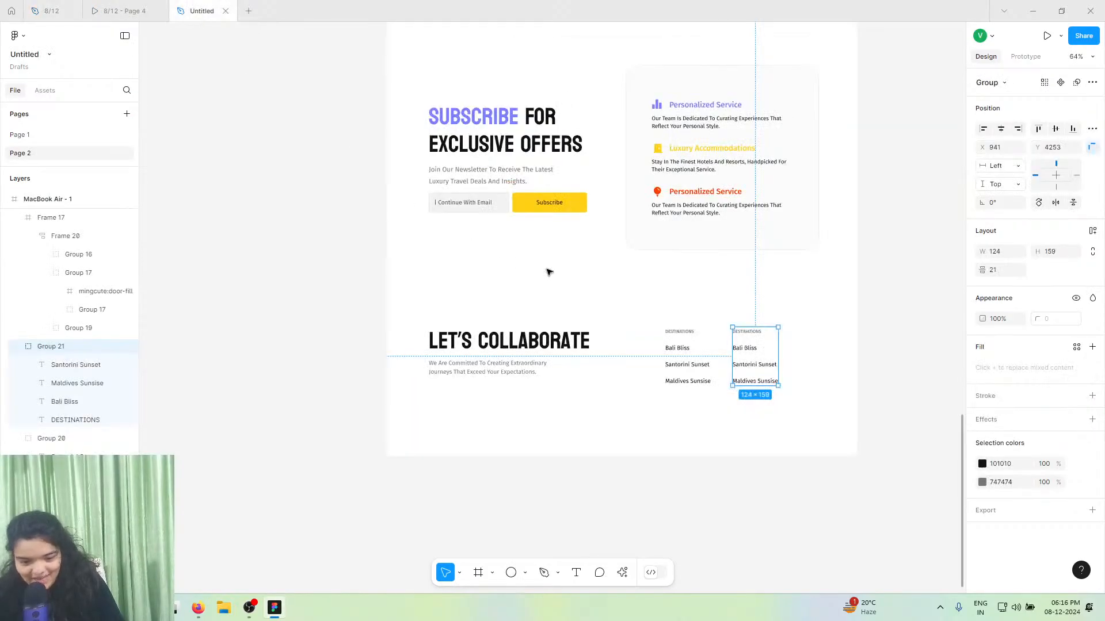
{"action": "double_click", "coordinate": [747, 332]}
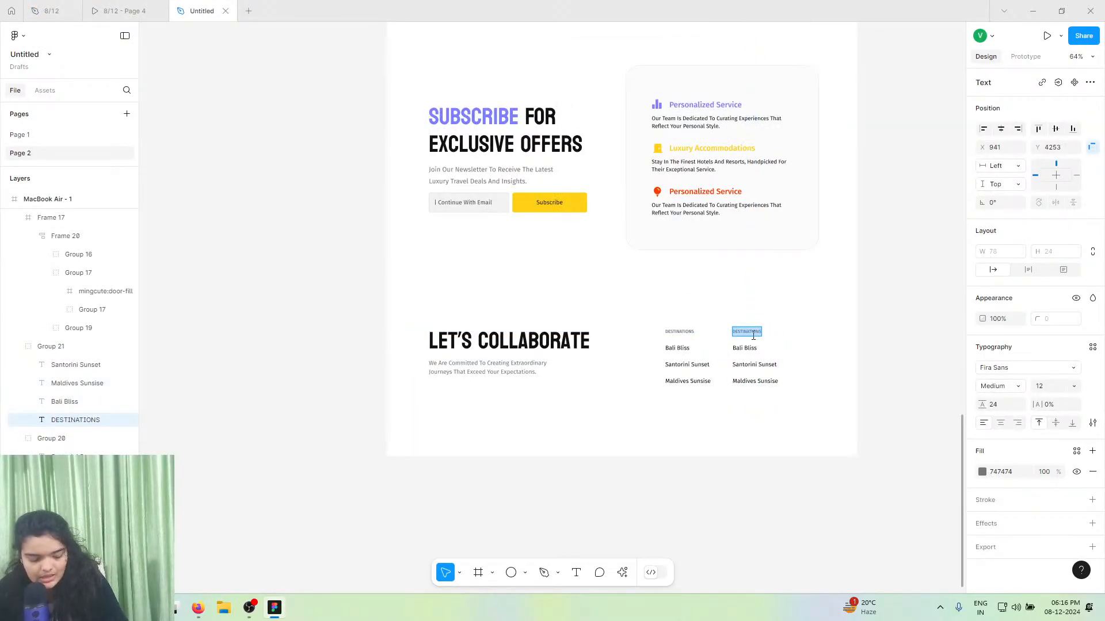
{"action": "type", "text": "E"}
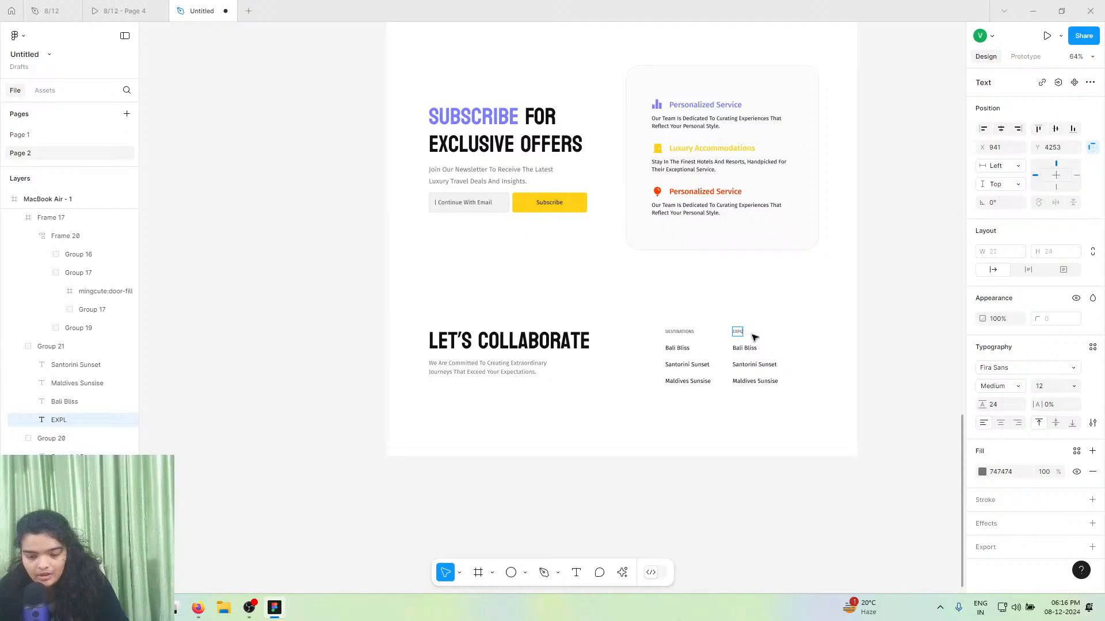
{"action": "type", "text": "XPERIE"}
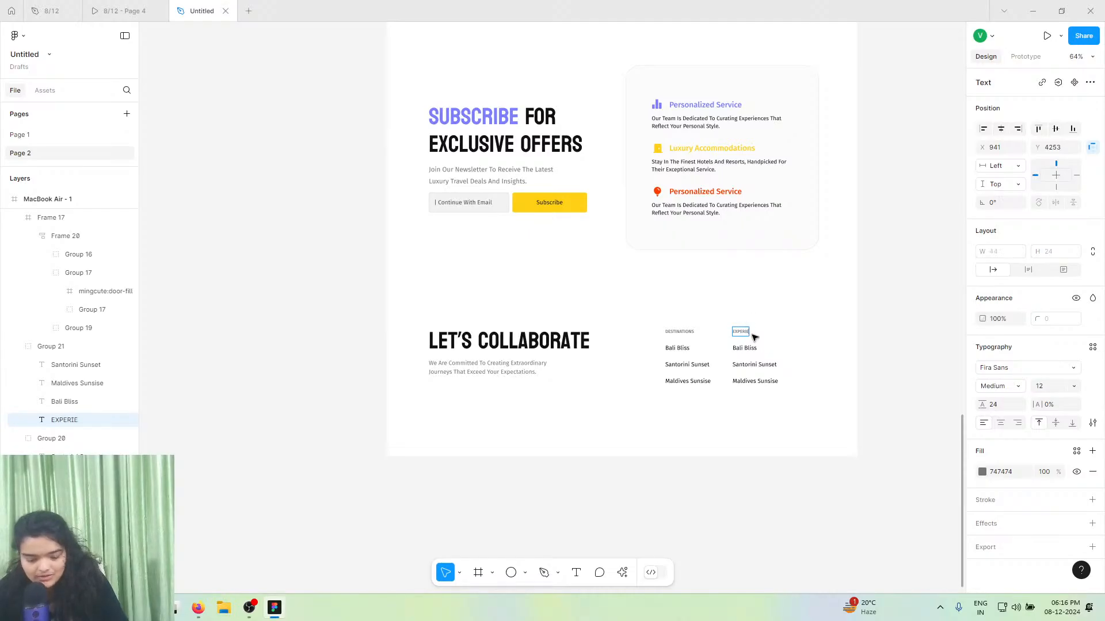
{"action": "type", "text": "NCE"}
- Check the reference footer and replace the Bali Bliss entry under EXPERIENCE with "Cultural Immersion"
{"action": "left_click", "coordinate": [148, 10]}
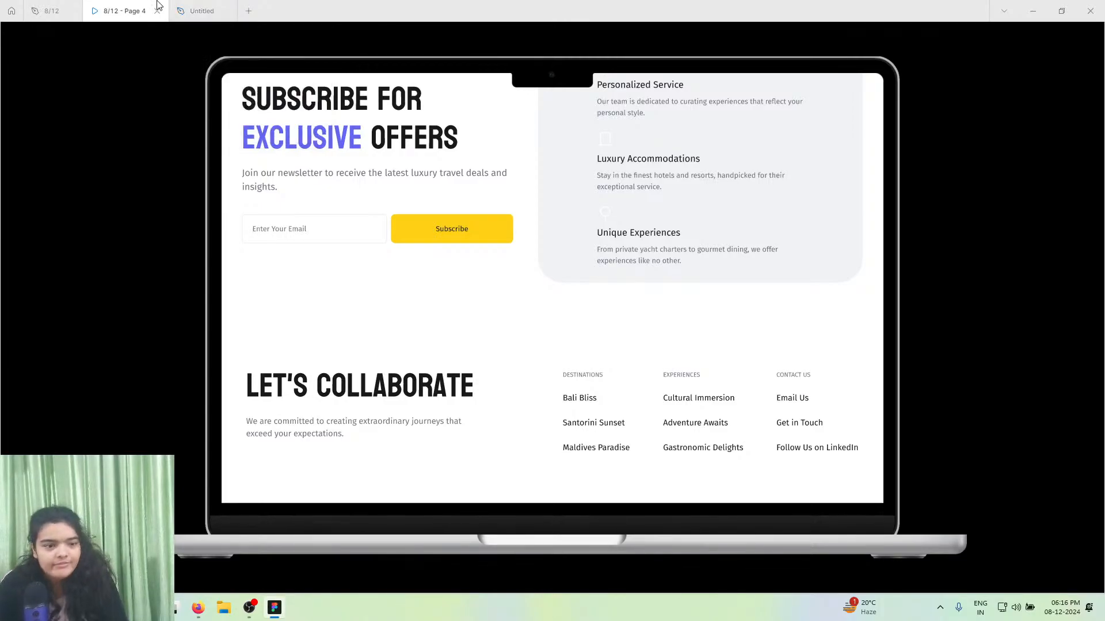
{"action": "left_click", "coordinate": [189, 7]}
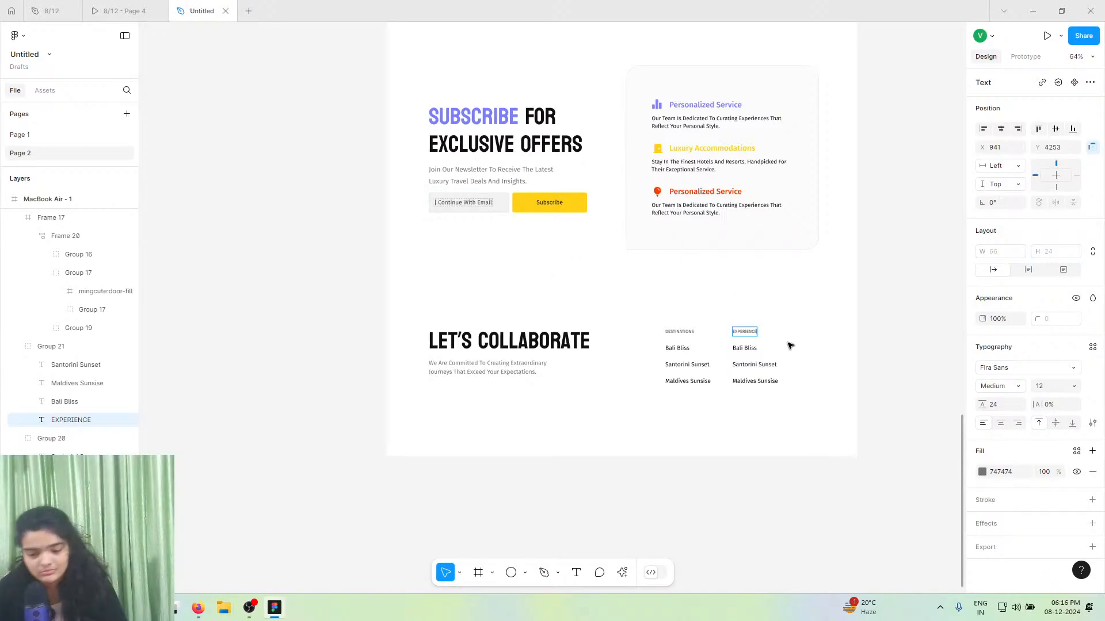
{"action": "key", "text": "ctrl+shift+Tab"}
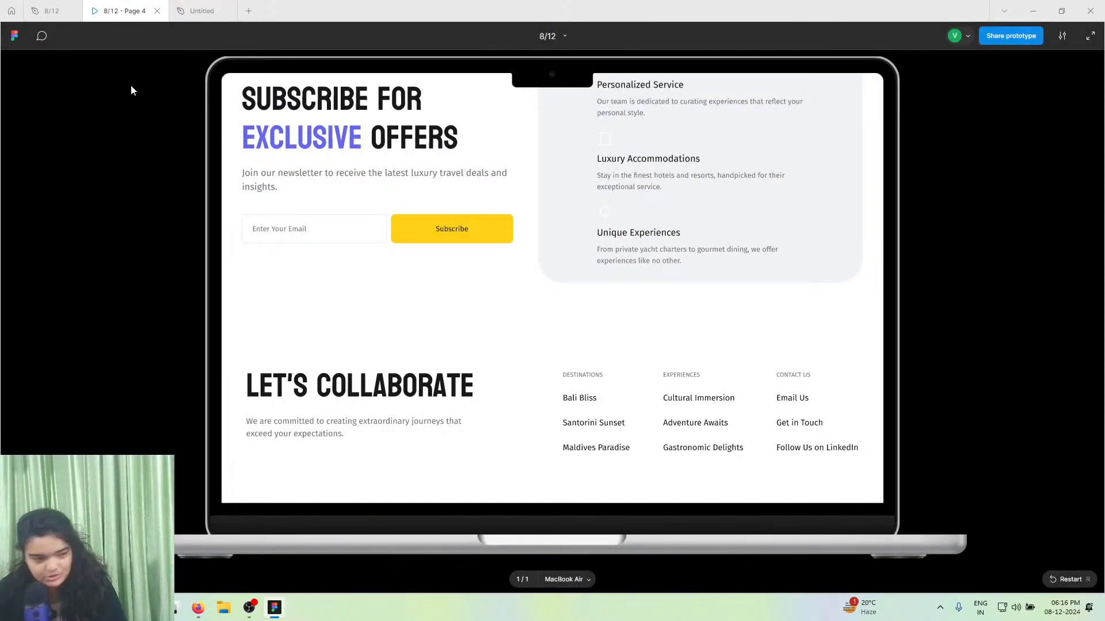
{"action": "left_click", "coordinate": [196, 10]}
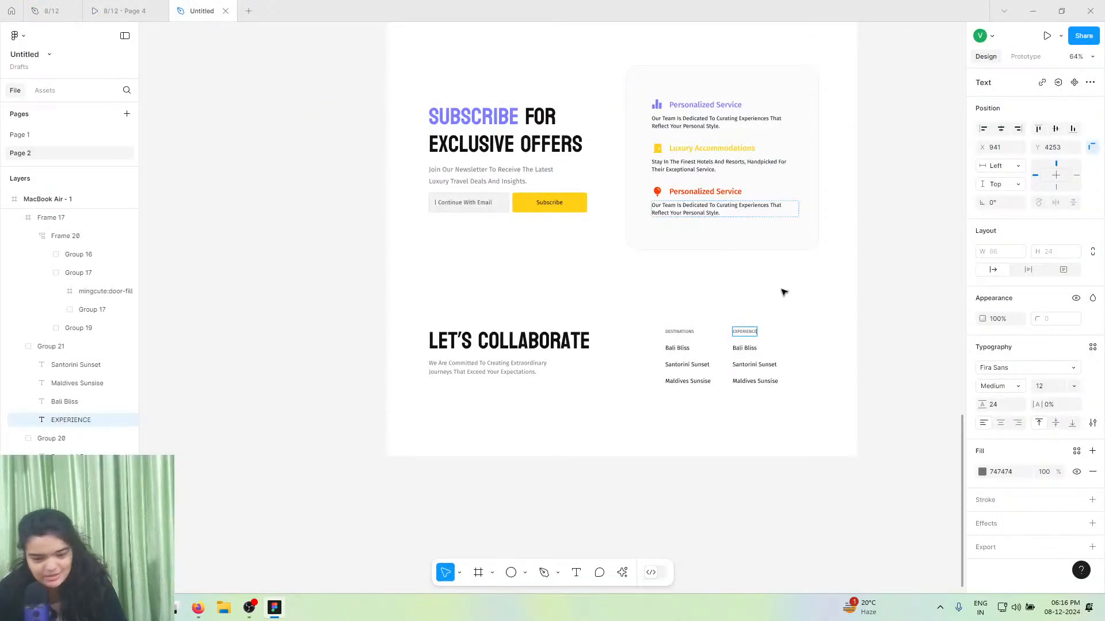
{"action": "left_click", "coordinate": [750, 348]}
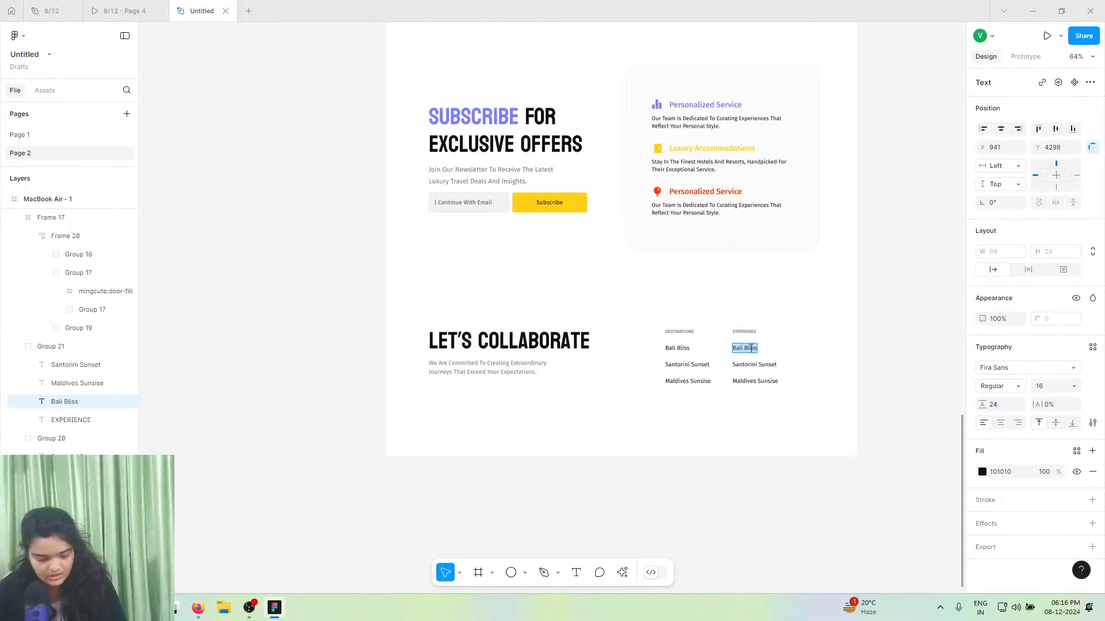
{"action": "type", "text": "cULTURAL"}
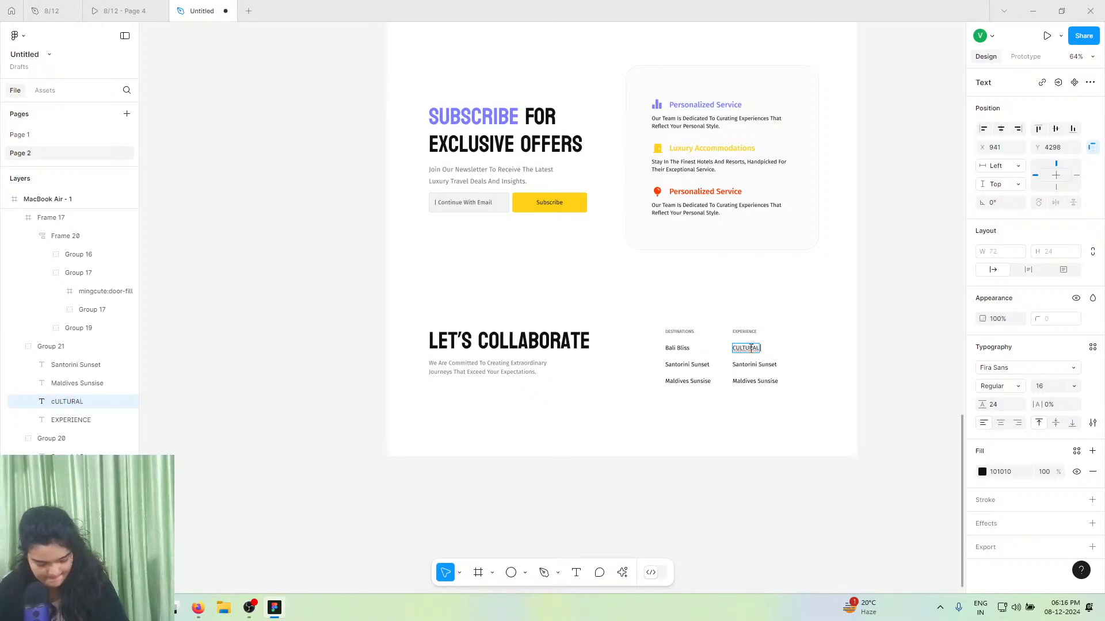
{"action": "key", "text": "BackSpace"}
{"action": "key", "text": "BackSpace"}
{"action": "key", "text": "BackSpace"}
{"action": "key", "text": "BackSpace"}
{"action": "key", "text": "BackSpace"}
{"action": "key", "text": "BackSpace"}
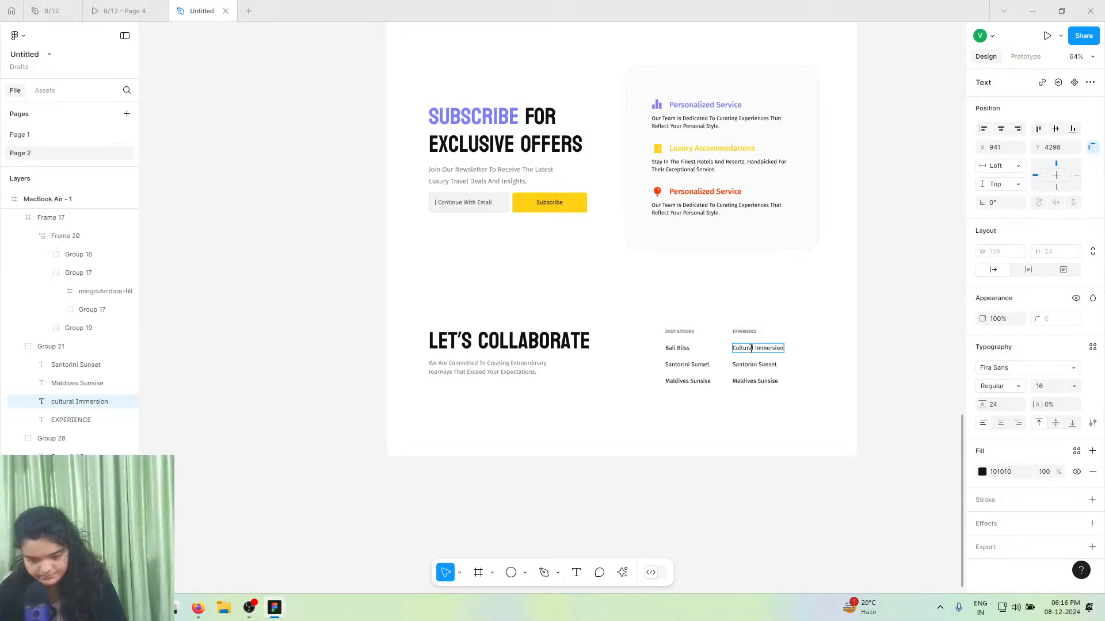
- Copy "Adventure Awaits" from the 8/12 reference file and paste it over the Santorini Sunset entry under EXPERIENCE
{"action": "left_click", "coordinate": [51, 10]}
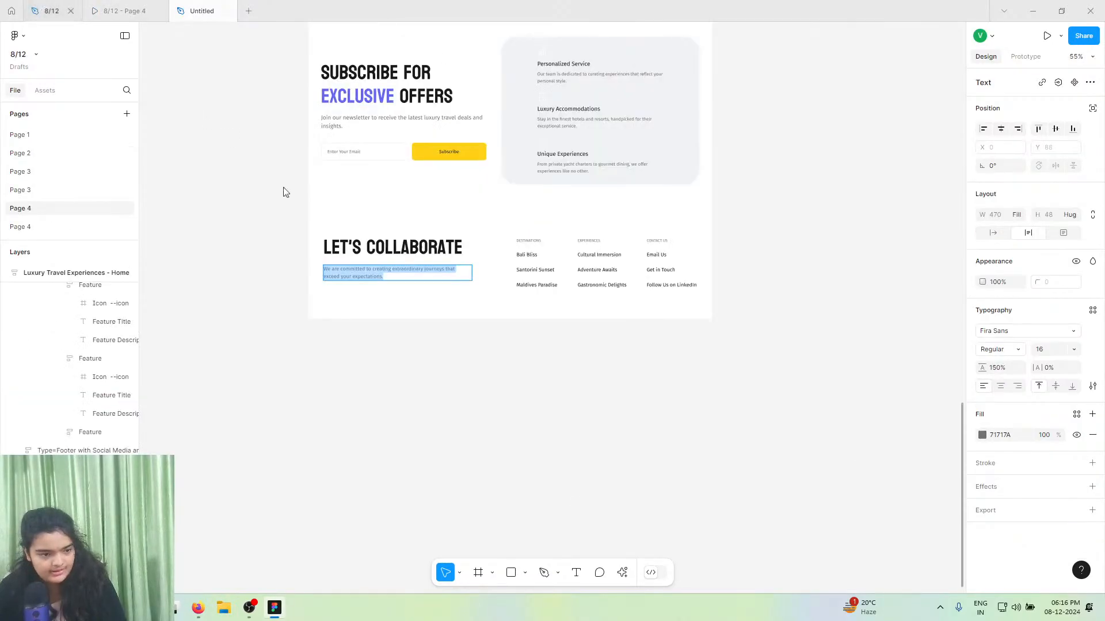
{"action": "key", "text": "Escape"}
{"action": "left_click", "coordinate": [612, 273]}
{"action": "double_click", "coordinate": [613, 274]}
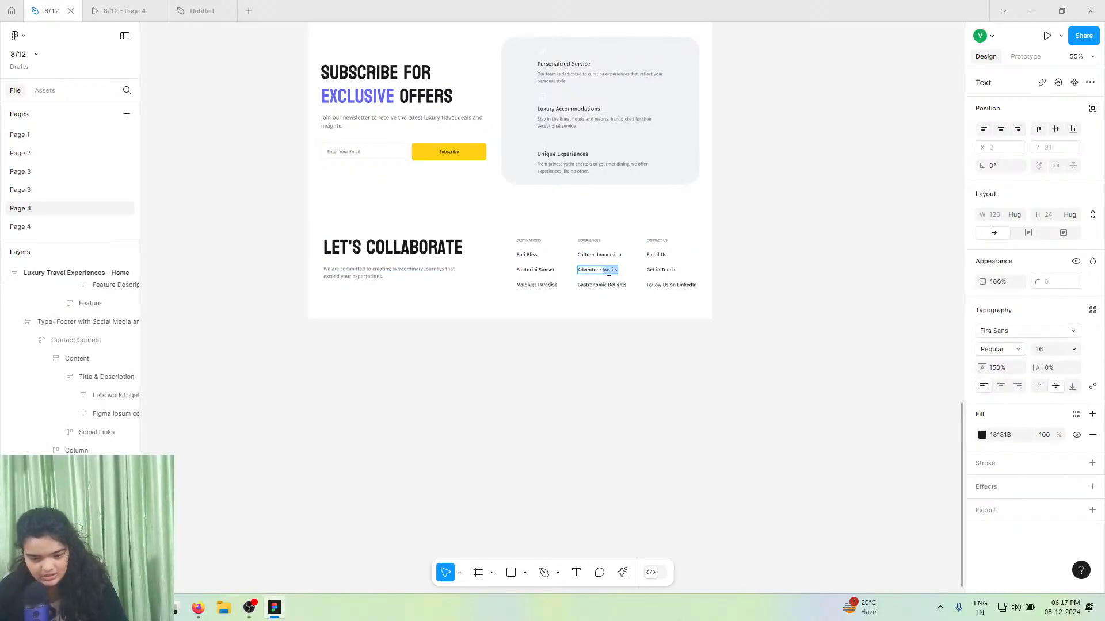
{"action": "key", "text": "ctrl+a"}
{"action": "key", "text": "ctrl+c"}
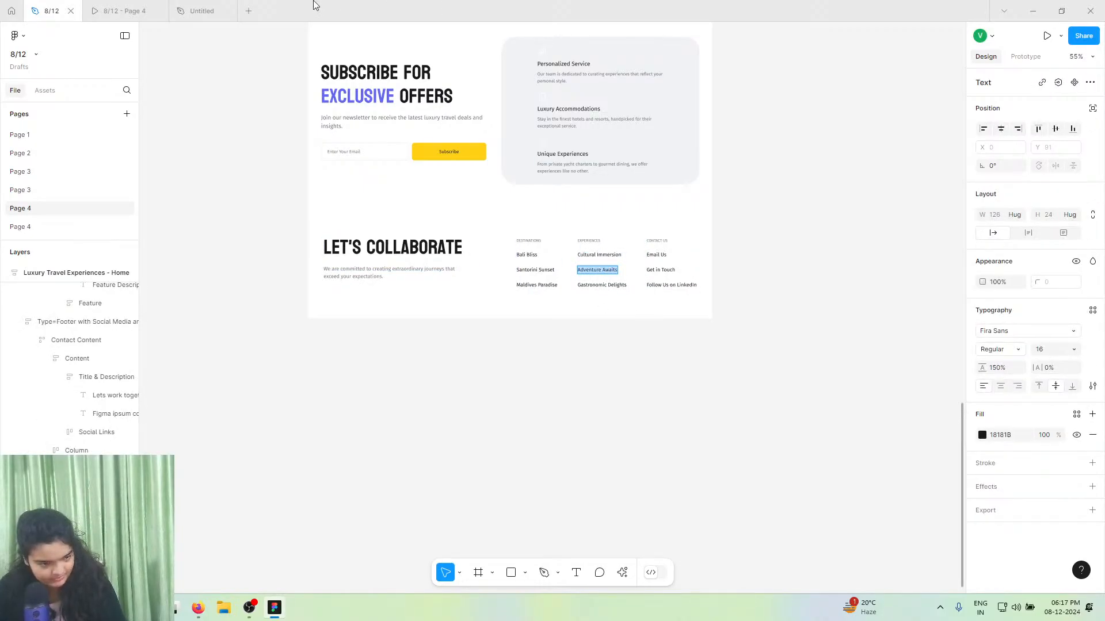
{"action": "left_click", "coordinate": [207, 10]}
{"action": "double_click", "coordinate": [763, 365]}
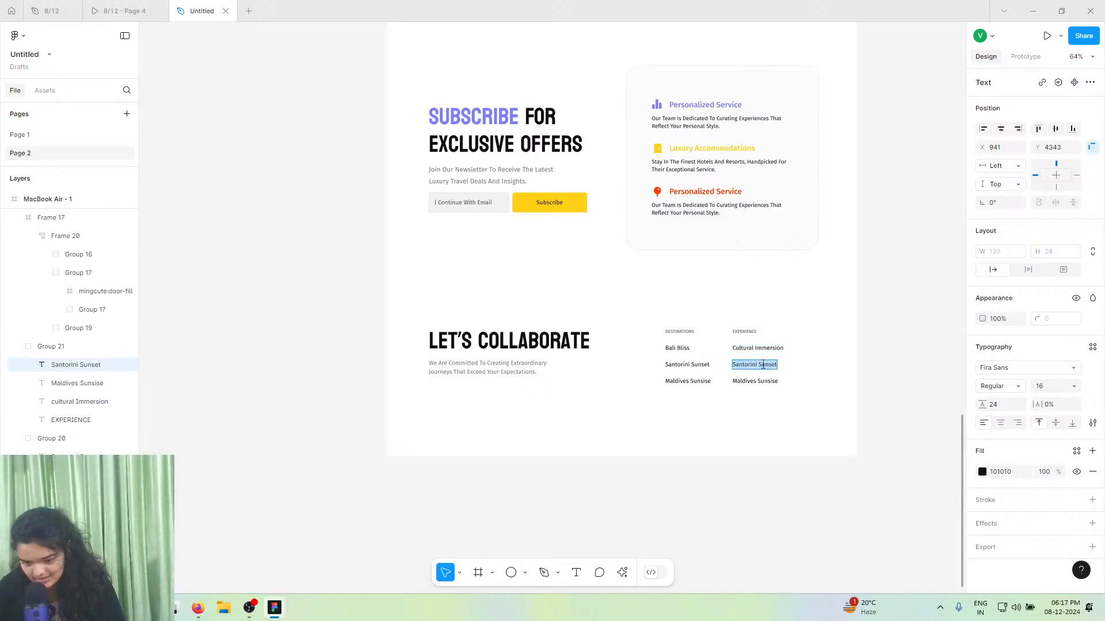
{"action": "key", "text": "ctrl+v"}
- Copy "Gastronomic Delights" from the 8/12 reference file and paste it over the Maldives Sunsise entry under EXPERIENCE
{"action": "left_click", "coordinate": [52, 10]}
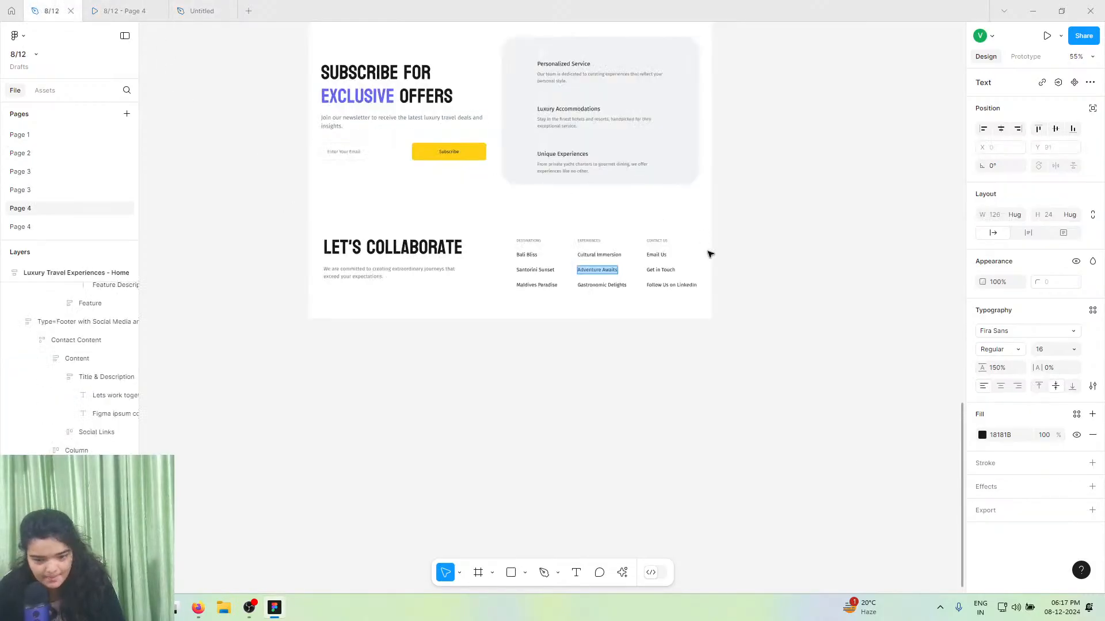
{"action": "left_click", "coordinate": [611, 287]}
{"action": "double_click", "coordinate": [610, 287]}
{"action": "key", "text": "ctrl+c"}
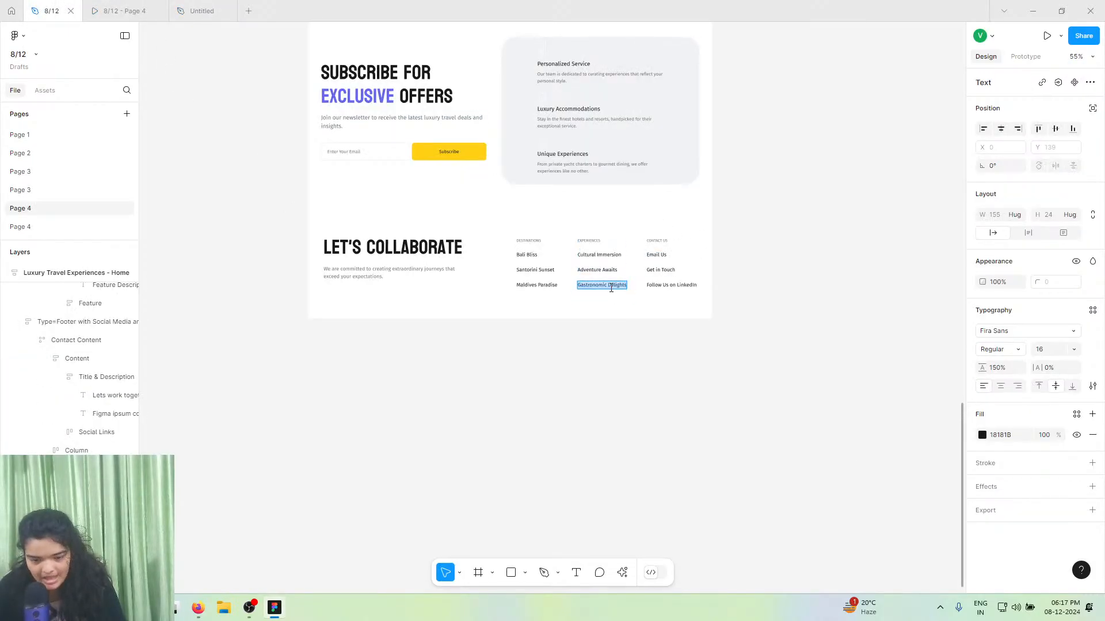
{"action": "left_click", "coordinate": [224, 7]}
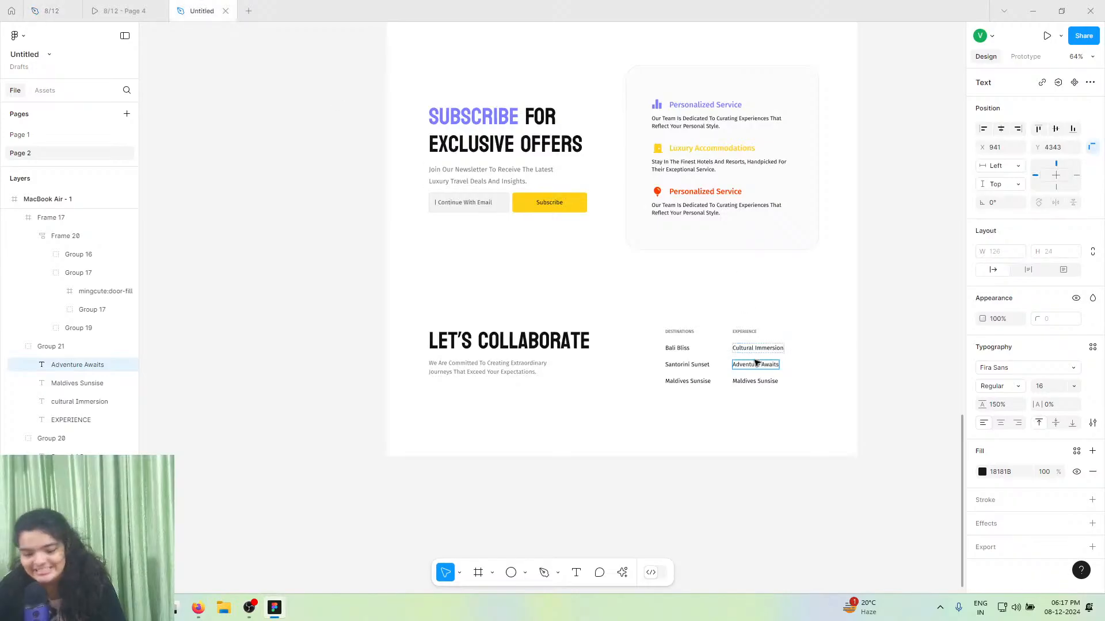
{"action": "double_click", "coordinate": [753, 381]}
{"action": "key", "text": "ctrl+v"}
{"action": "key", "text": "Escape"}
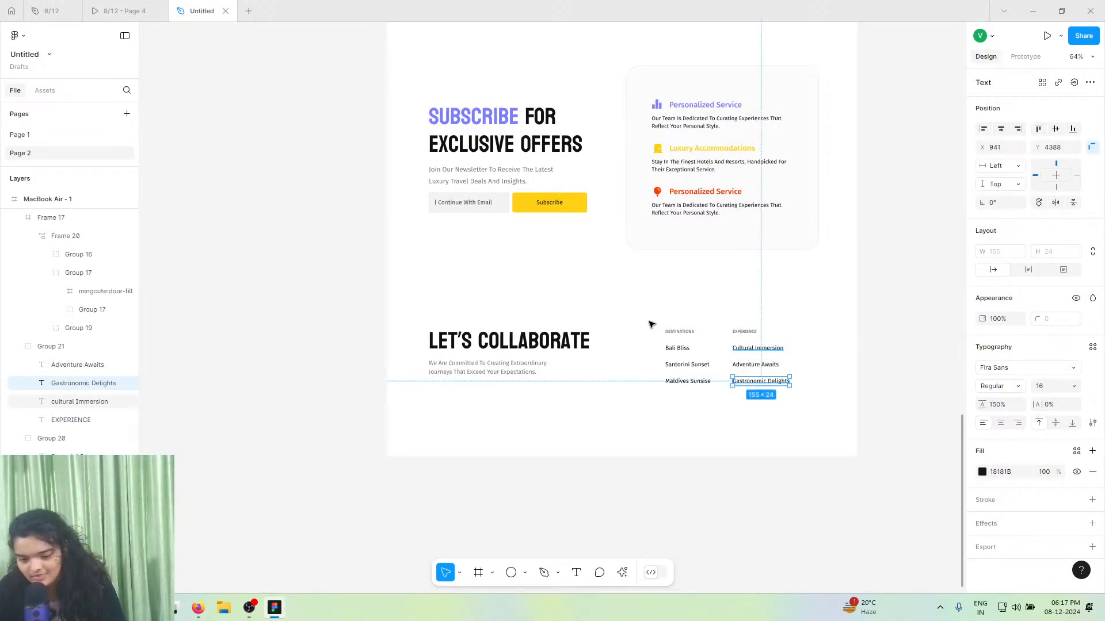
- Shift both link columns left, duplicate them, delete the surplus EXPERIENCE copy, and position the DESTINATIONS copy as a third column
{"action": "left_click", "coordinate": [678, 341]}
{"action": "left_click", "coordinate": [678, 342]}
{"action": "left_click", "coordinate": [730, 339], "text": "shift"}
{"action": "left_click_drag", "start_coordinate": [715, 350], "coordinate": [804, 348]}
{"action": "left_click", "coordinate": [856, 333]}
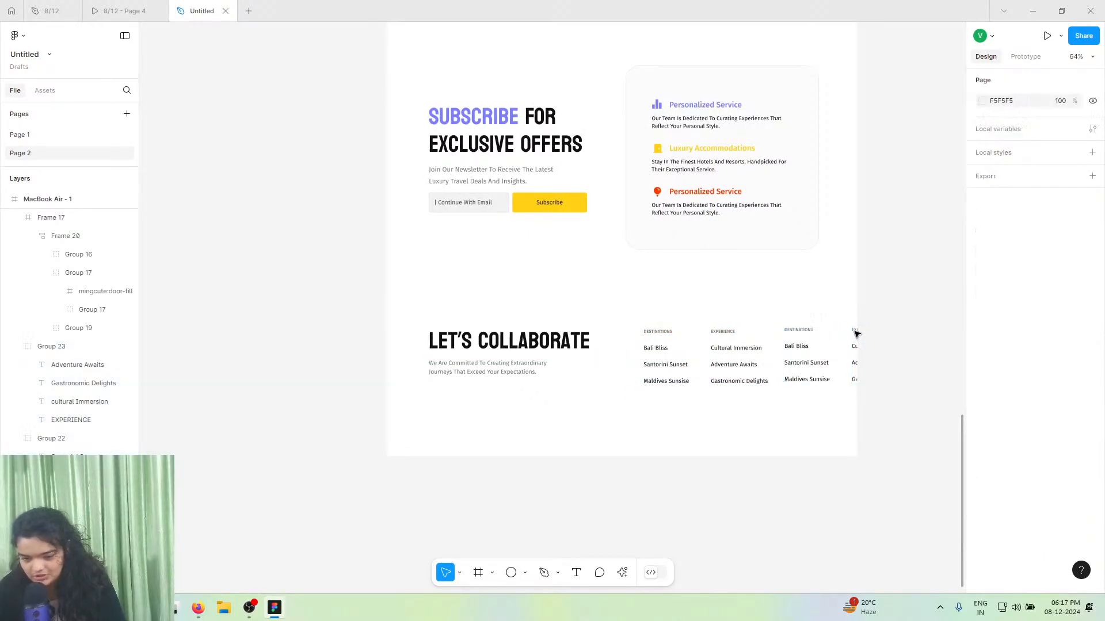
{"action": "left_click", "coordinate": [856, 333]}
{"action": "key", "text": "Delete"}
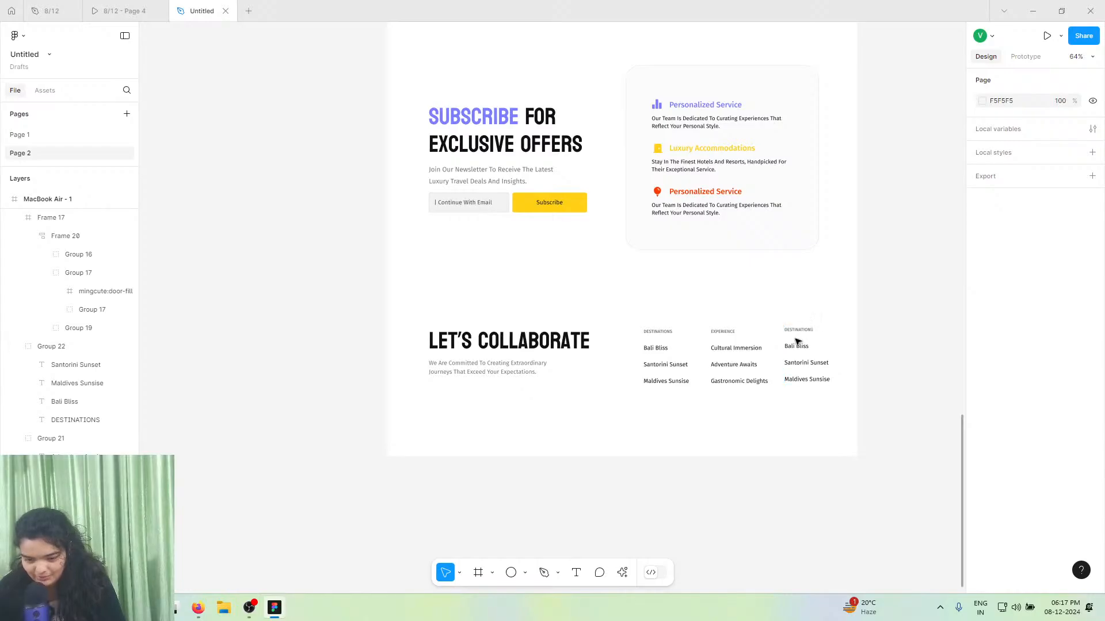
{"action": "left_click_drag", "start_coordinate": [796, 347], "coordinate": [800, 350]}
- Copy the "CONTACT US" heading from the 8/12 reference file and paste it over the third footer column's DESTINATIONS heading
{"action": "left_click", "coordinate": [120, 6]}
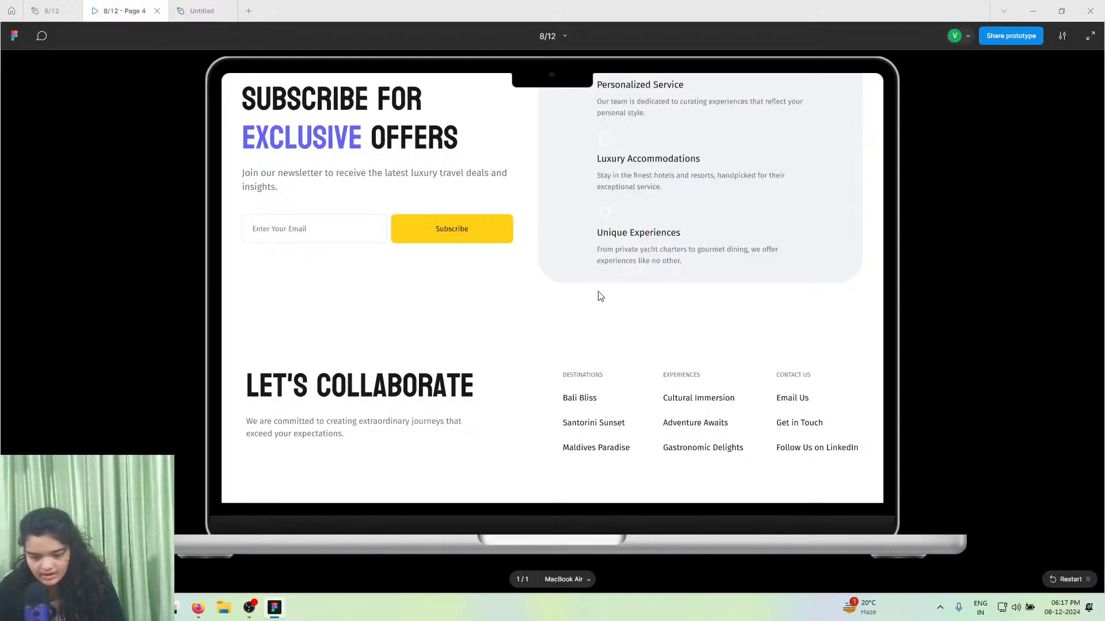
{"action": "left_click", "coordinate": [51, 11]}
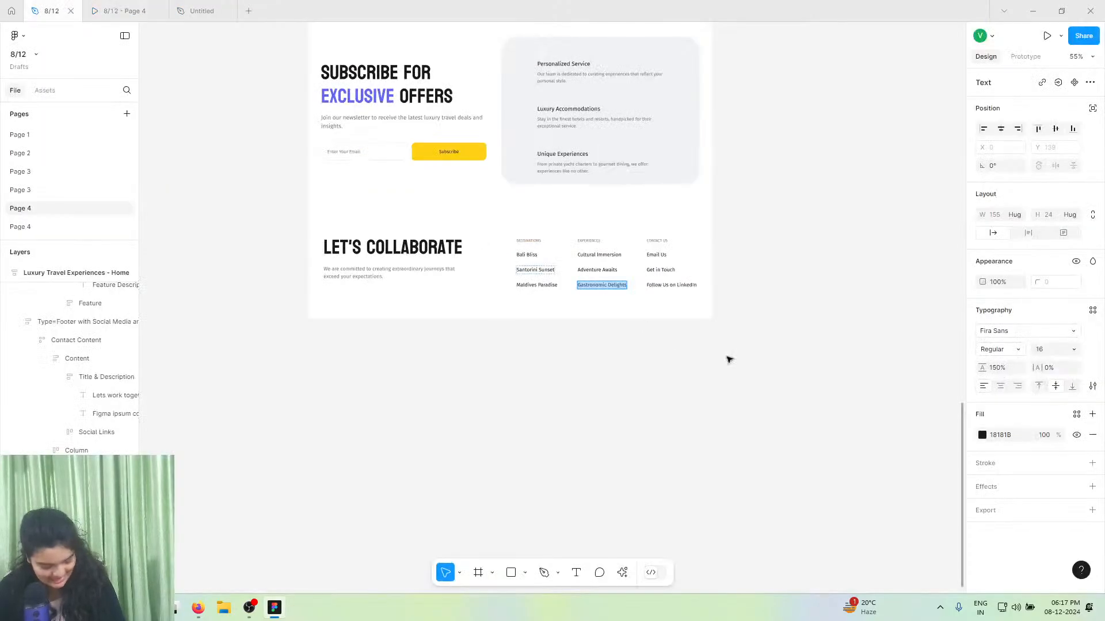
{"action": "left_click", "coordinate": [661, 242]}
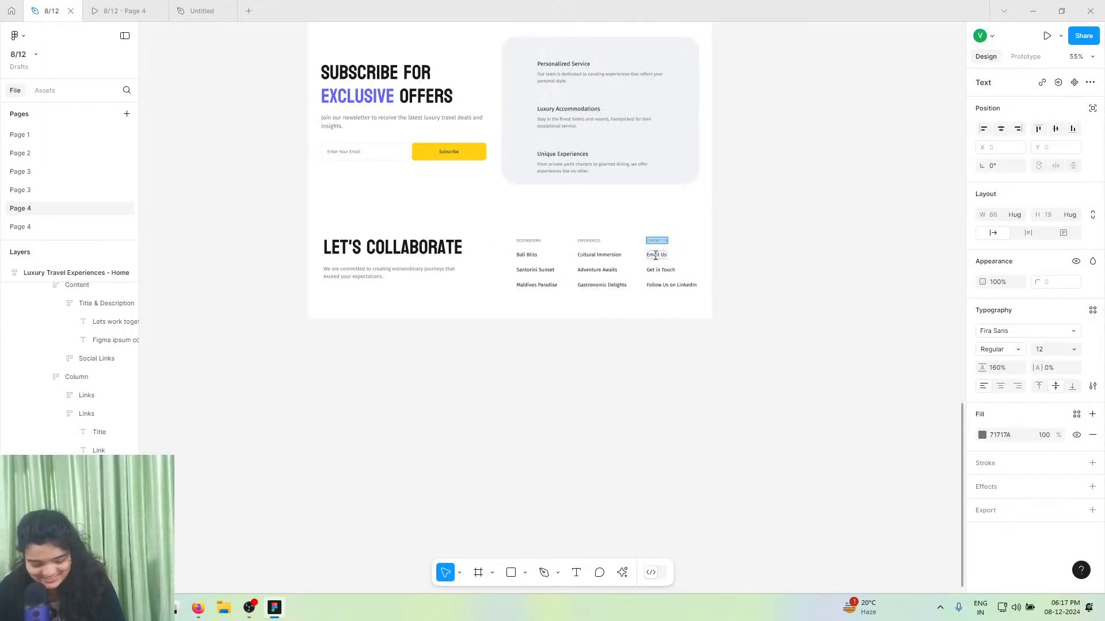
{"action": "left_click", "coordinate": [201, 10]}
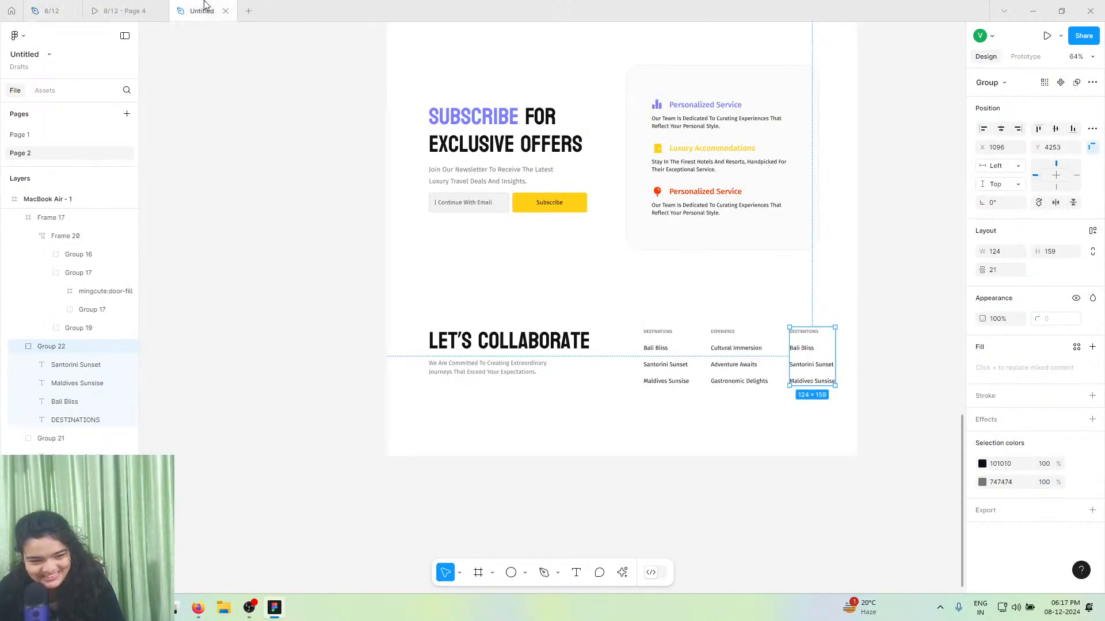
{"action": "double_click", "coordinate": [812, 331]}
{"action": "double_click", "coordinate": [816, 332]}
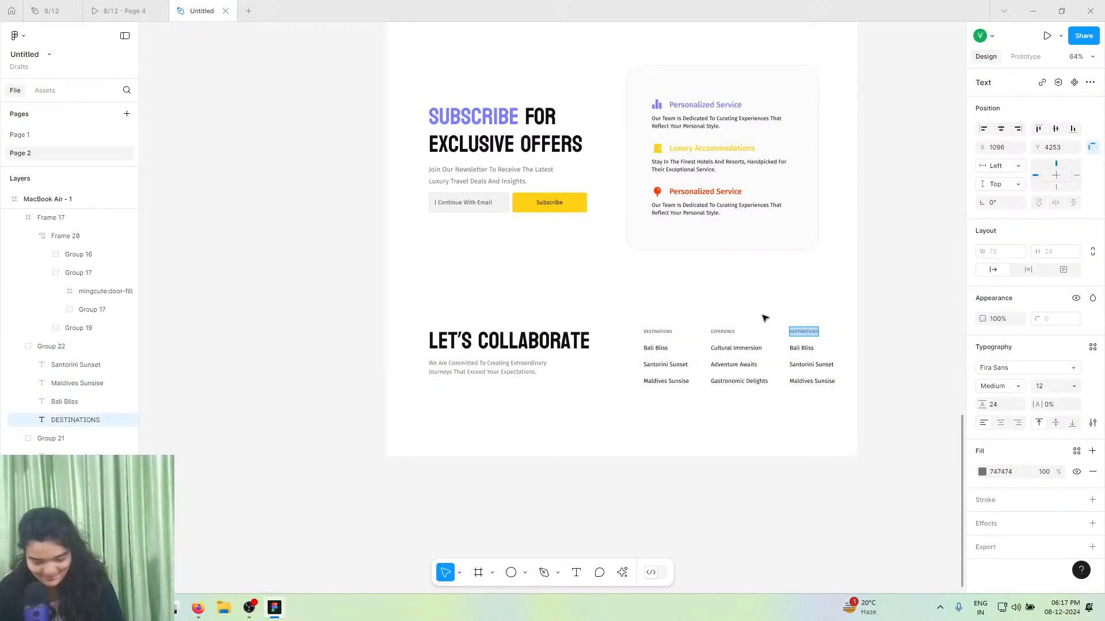
- Copy "Email Us" from the 8/12 reference file and paste it over the Bali Bliss entry under CONTACT US
{"action": "left_click", "coordinate": [52, 10]}
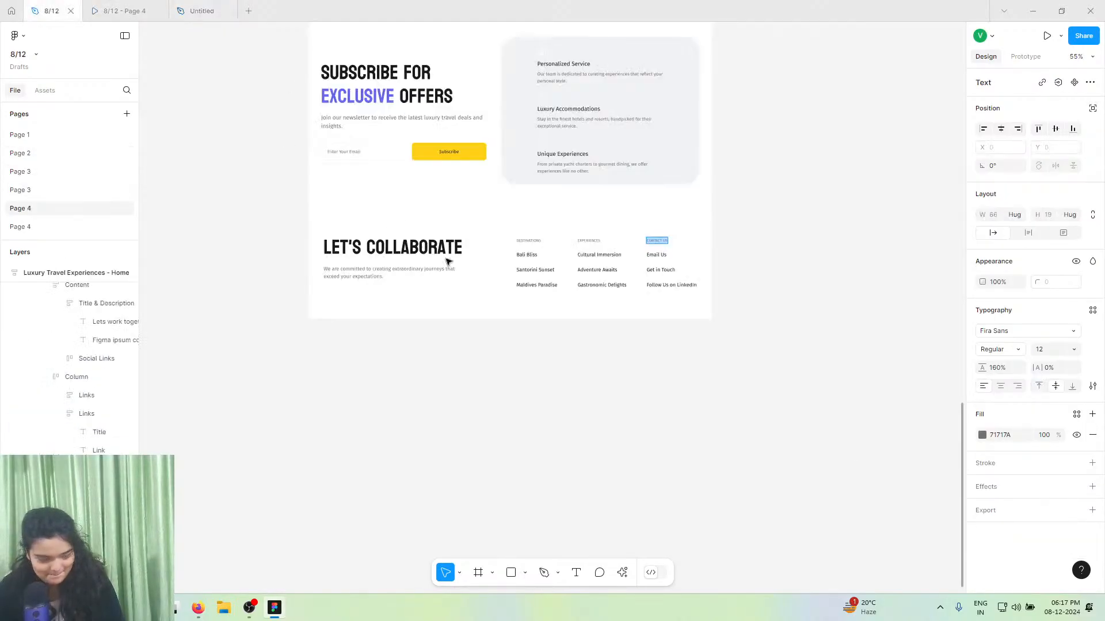
{"action": "left_click", "coordinate": [663, 255]}
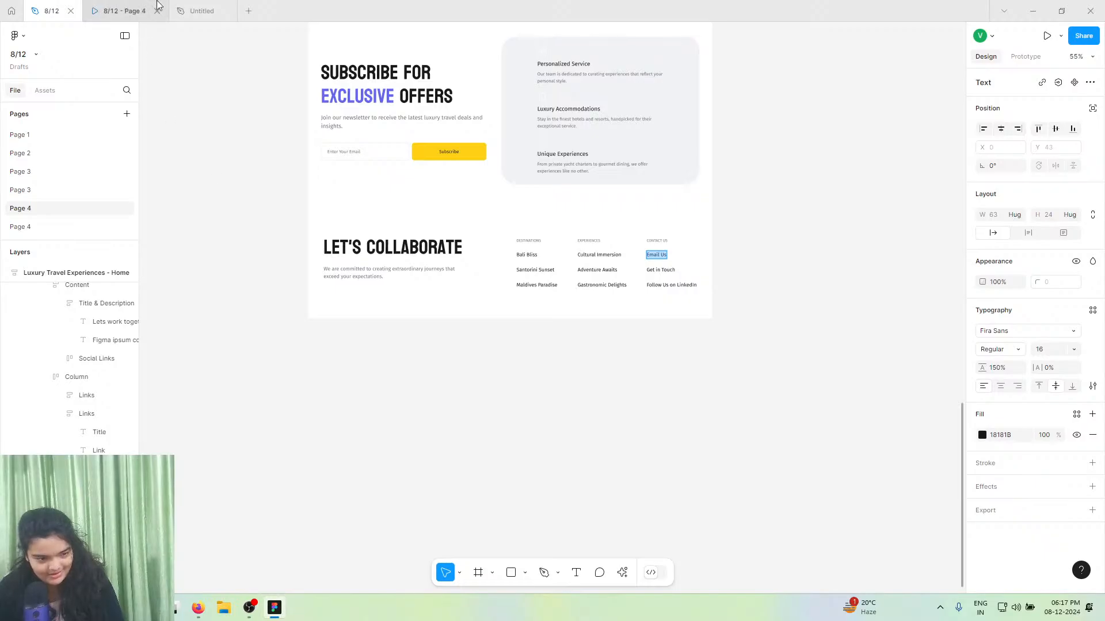
{"action": "left_click", "coordinate": [200, 11]}
{"action": "left_click", "coordinate": [799, 347]}
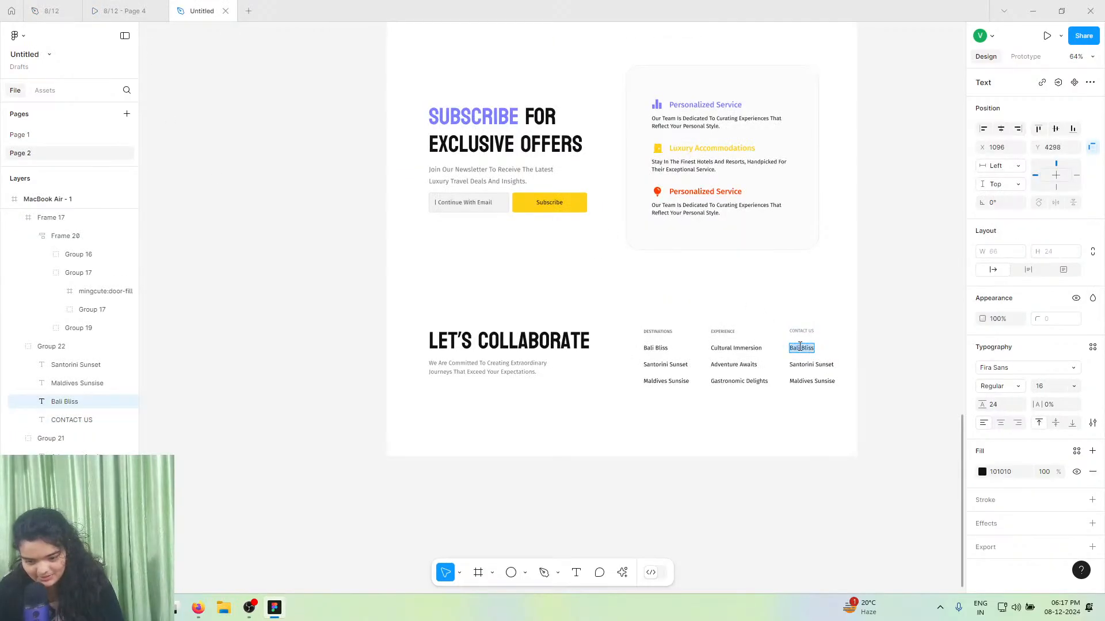
- Copy "Get in Touch" from the 8/12 reference file and paste it over the Santorini Sunset entry under CONTACT US
{"action": "left_click", "coordinate": [50, 11]}
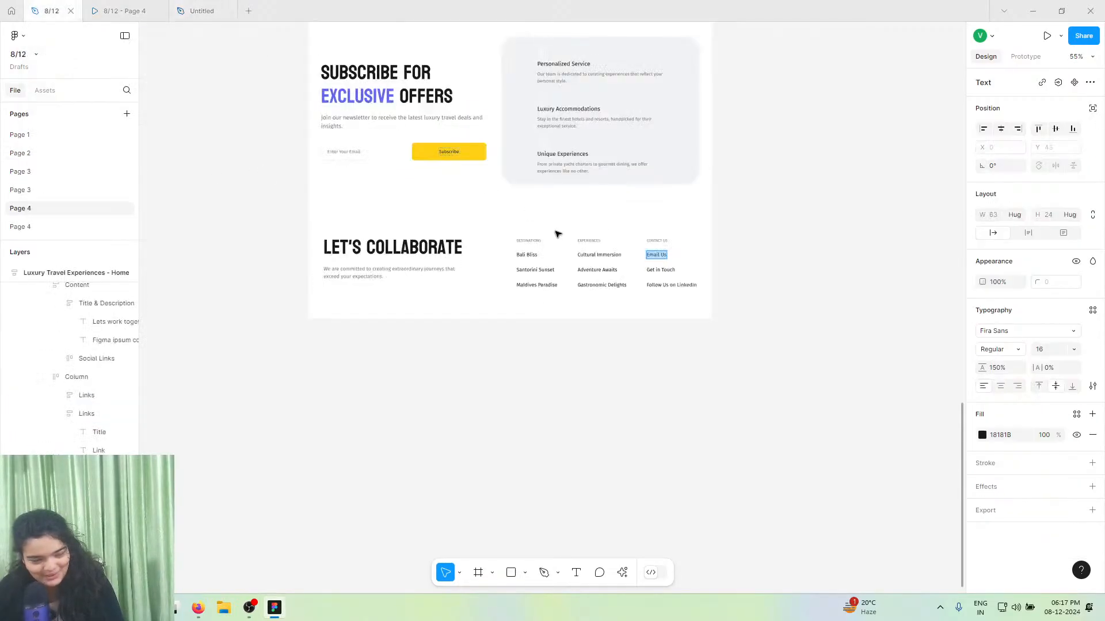
{"action": "left_click", "coordinate": [667, 270]}
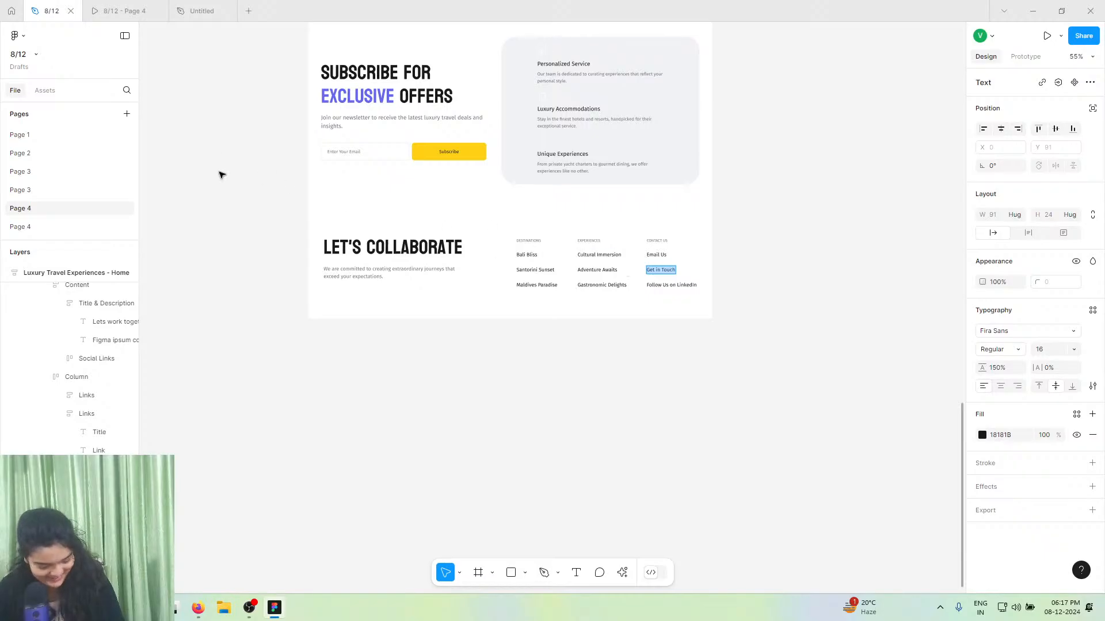
{"action": "left_click", "coordinate": [201, 10]}
{"action": "left_click", "coordinate": [791, 367]}
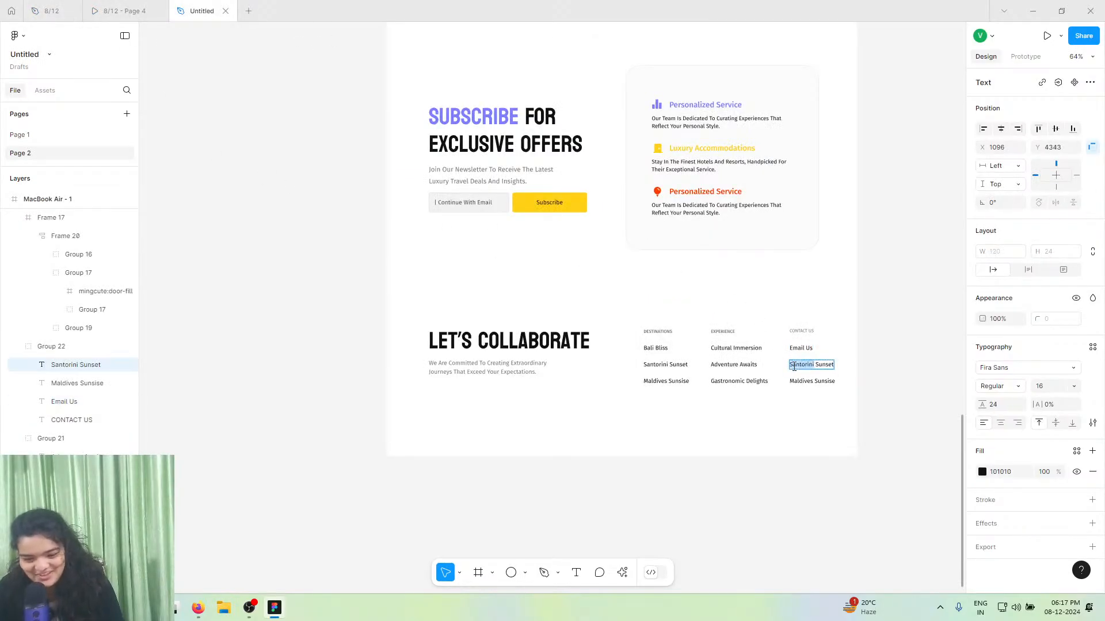
{"action": "key", "text": "ctrl+shift+r"}
- Copy "Follow Us on LinkedIn" from the 8/12 reference file and paste it over the Maldives Sunsise entry under CONTACT US
{"action": "left_click", "coordinate": [52, 10]}
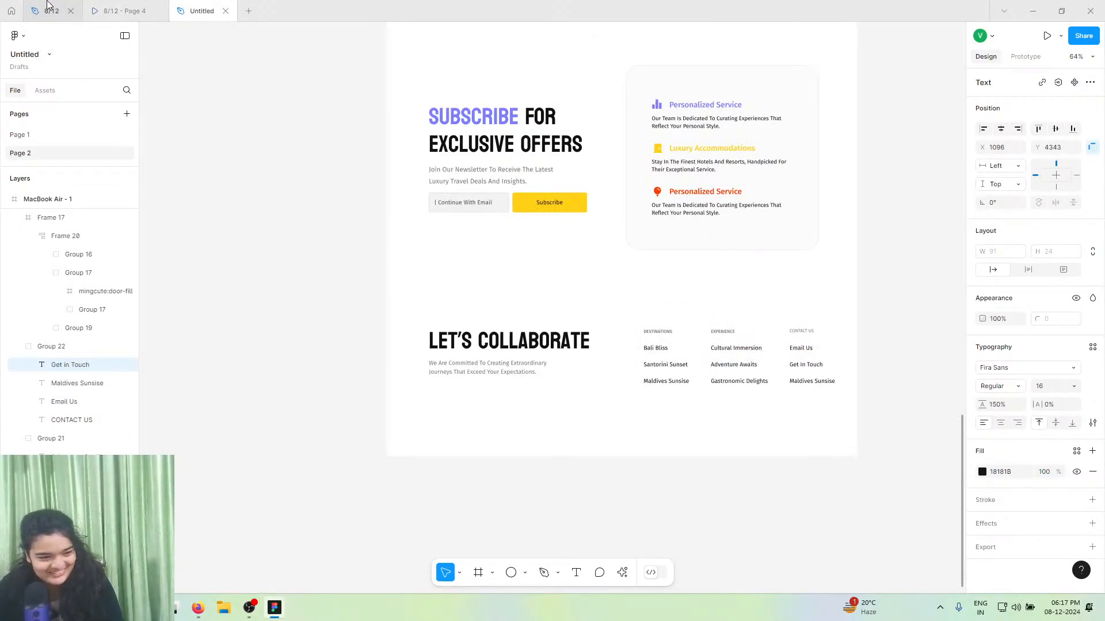
{"action": "double_click", "coordinate": [686, 286]}
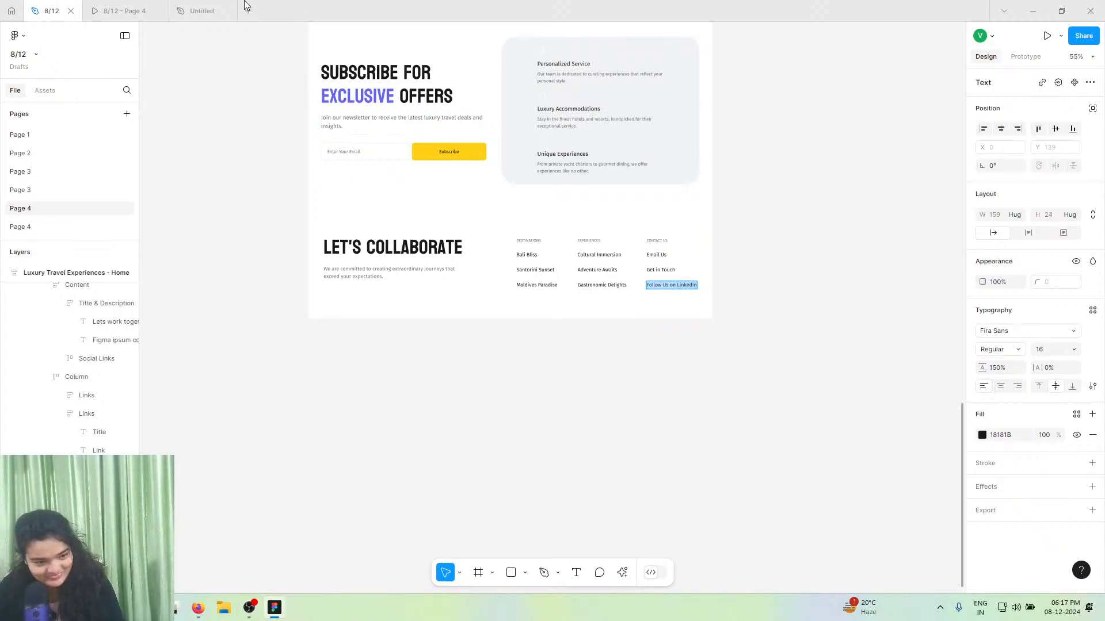
{"action": "left_click", "coordinate": [201, 11]}
{"action": "left_click", "coordinate": [817, 382]}
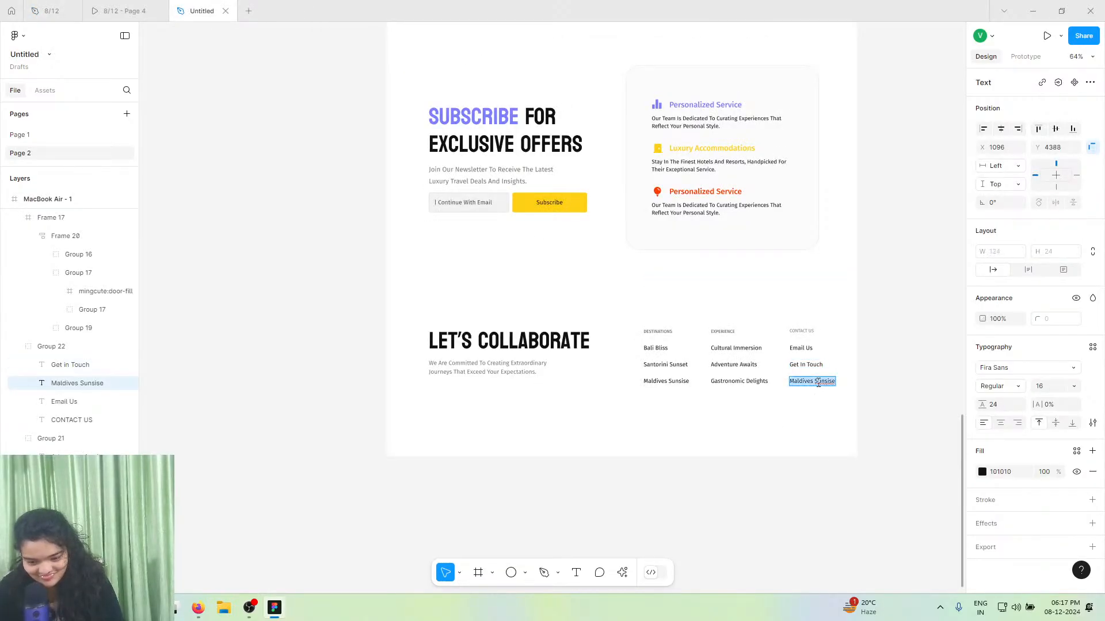